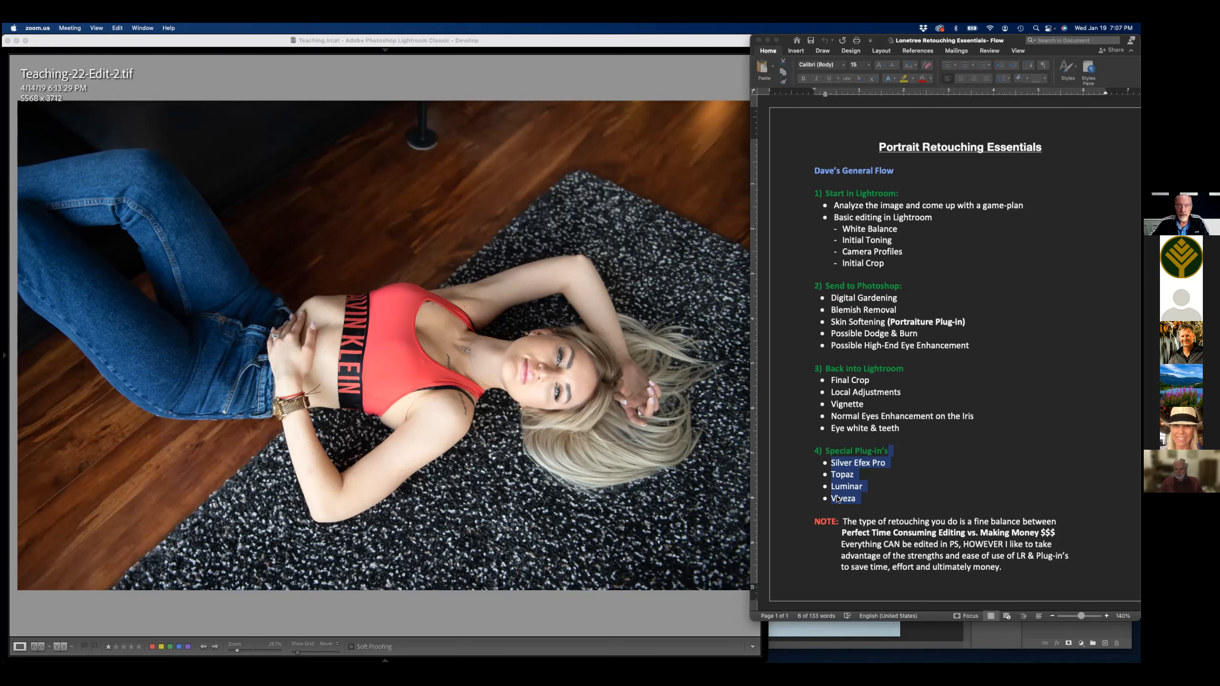
# - Minimize the retouching outline document, switch to Lightroom Classic, and enlarge its window with all side panels and the filmstrip shown
pyautogui.click(1004, 464)
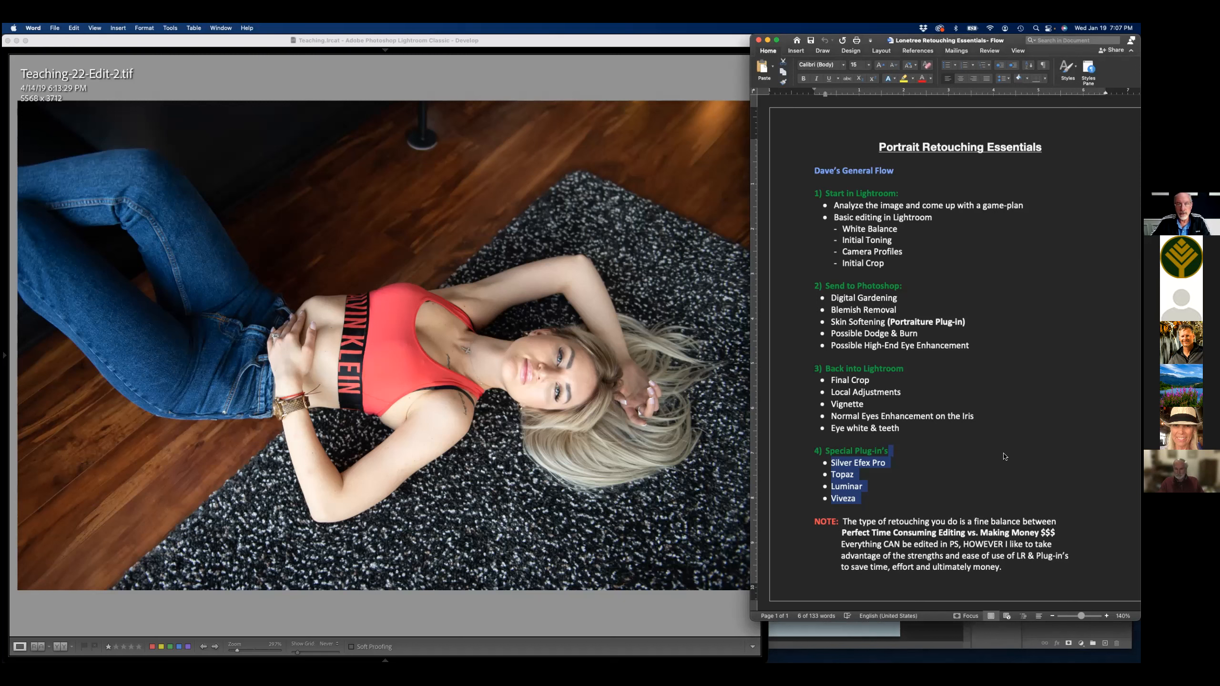
pyautogui.click(768, 41)
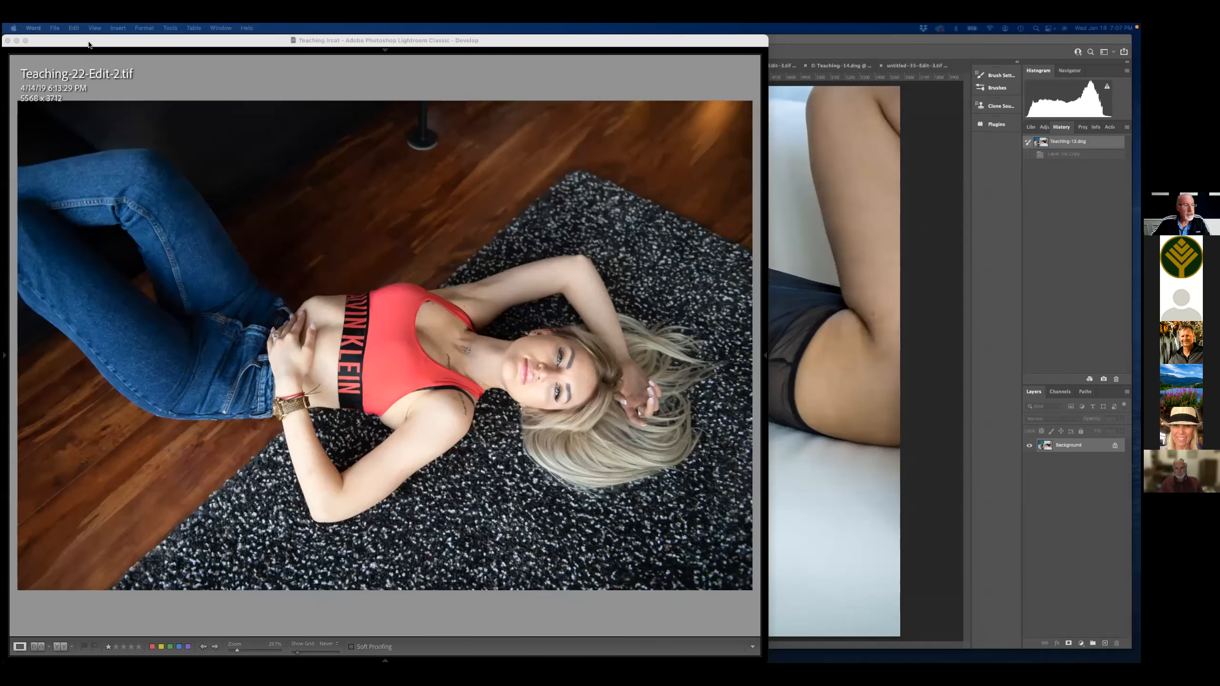
pyautogui.click(114, 75)
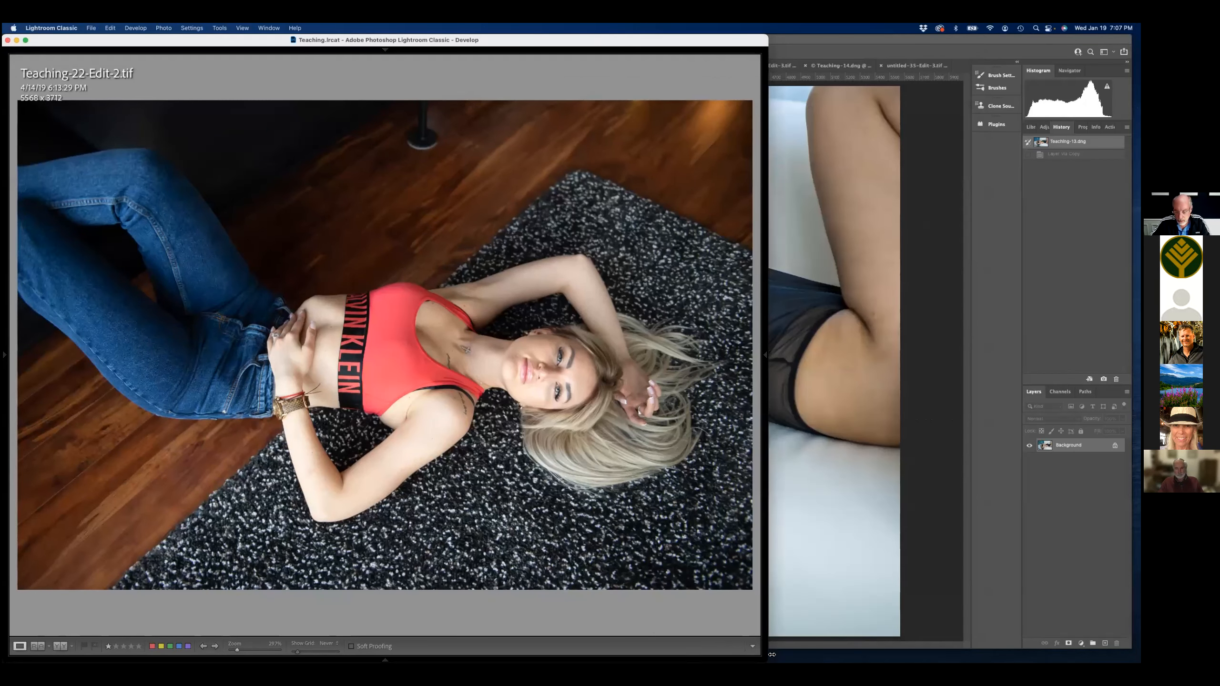
pyautogui.moveTo(768, 656); pyautogui.dragTo(1105, 628)
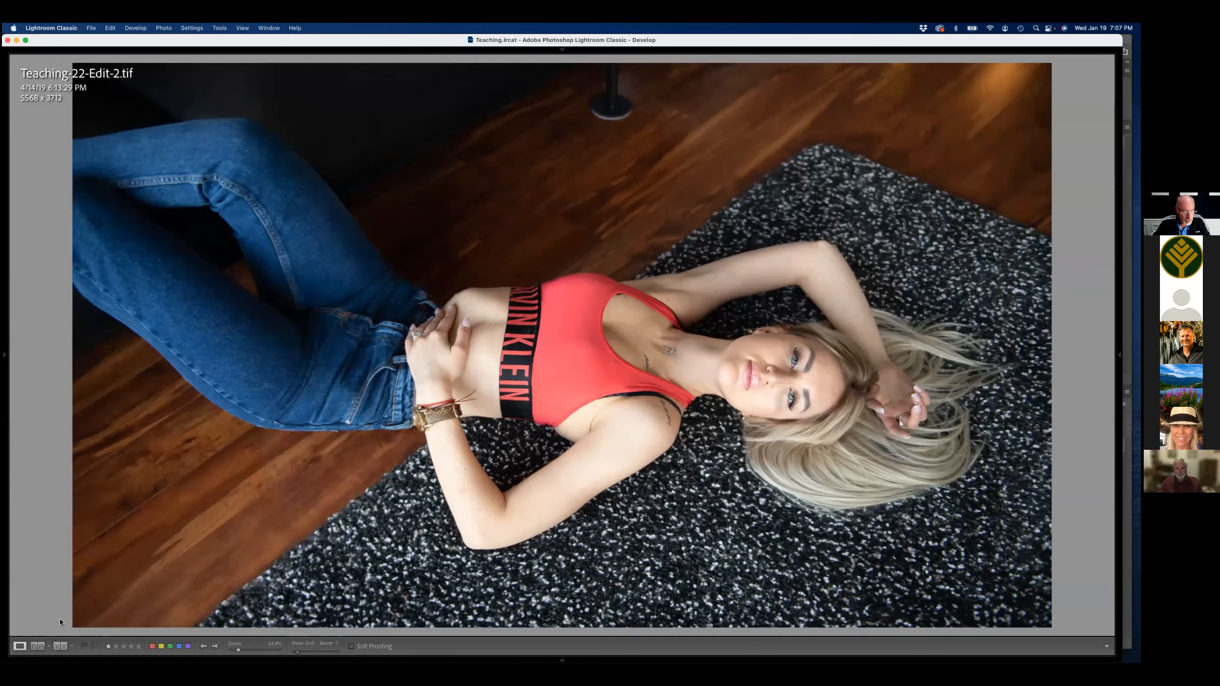
pyautogui.hotkey('shift', 'Tab')
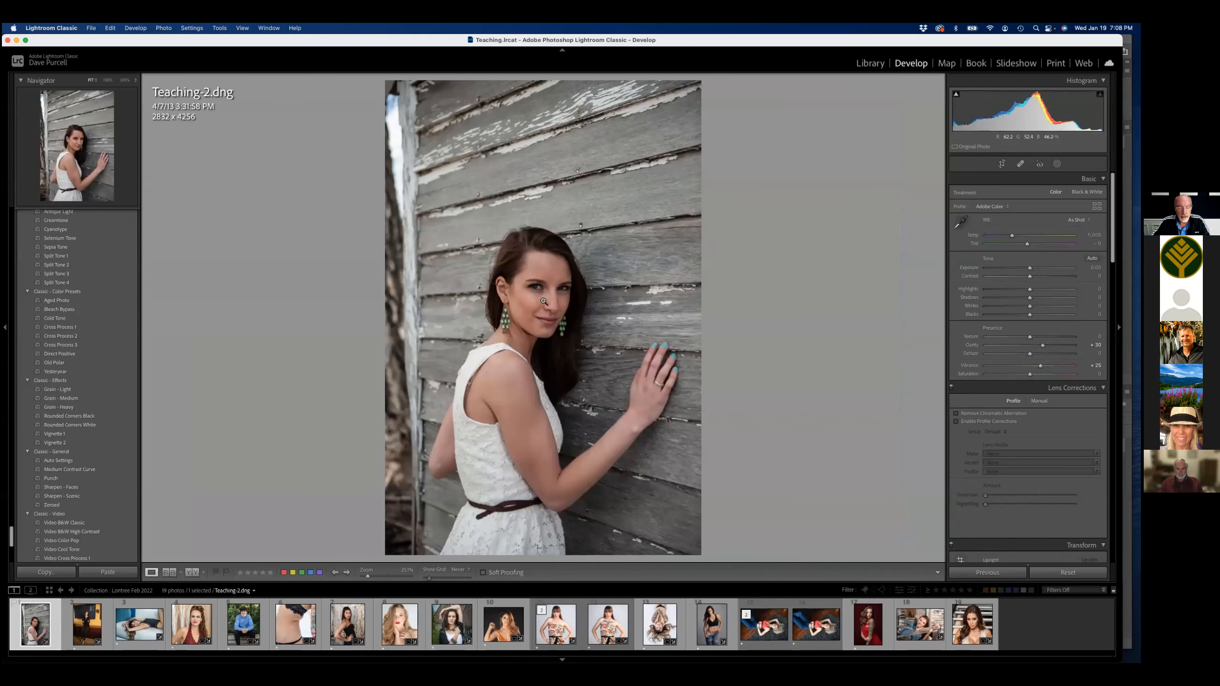
# - Inspect the skin and eyes of the woman in Teaching-2.dng at close magnification, and return to the fitted view
pyautogui.click(547, 305)
pyautogui.moveTo(663, 266); pyautogui.dragTo(737, 448)
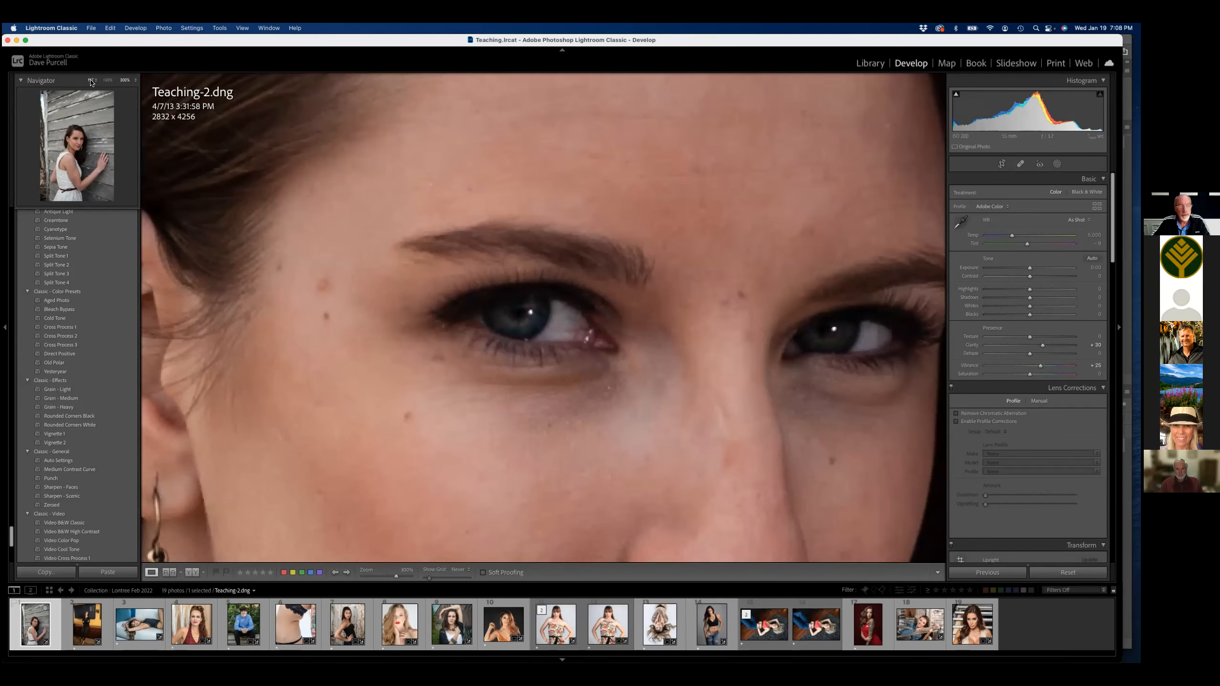
pyautogui.click(91, 80)
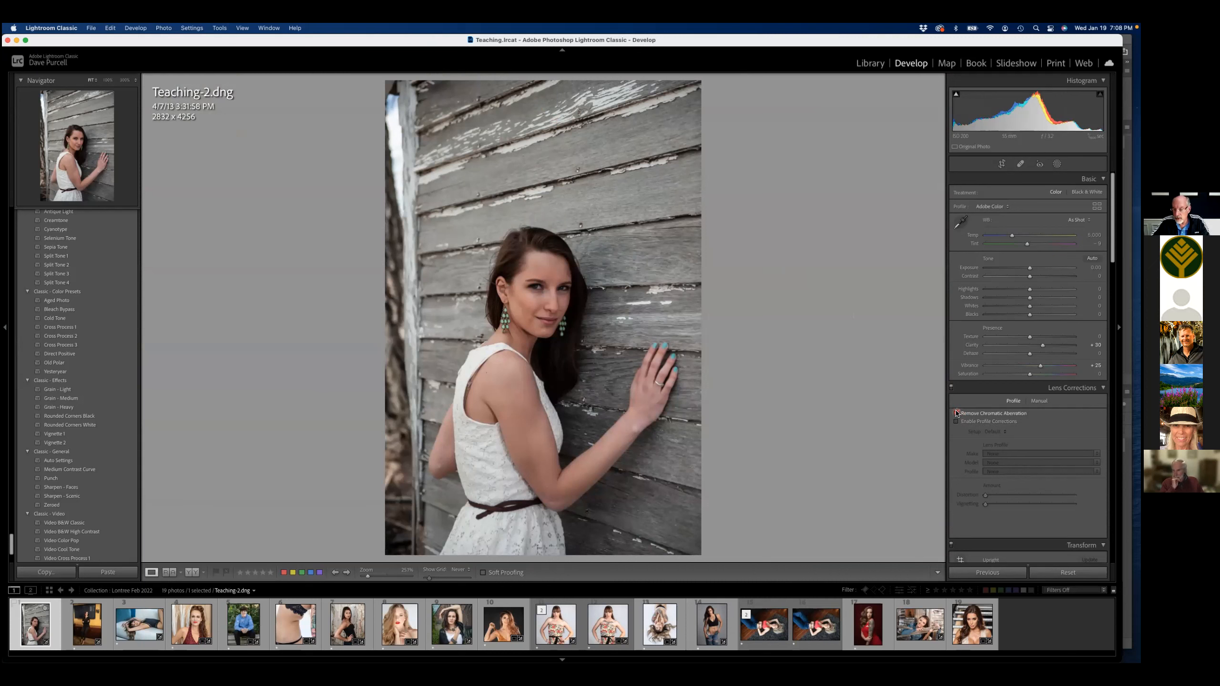
# - Enable chromatic aberration removal and lens profile corrections for Teaching-2.dng, comparing the photo with and without the profile
pyautogui.click(954, 413)
pyautogui.click(956, 421)
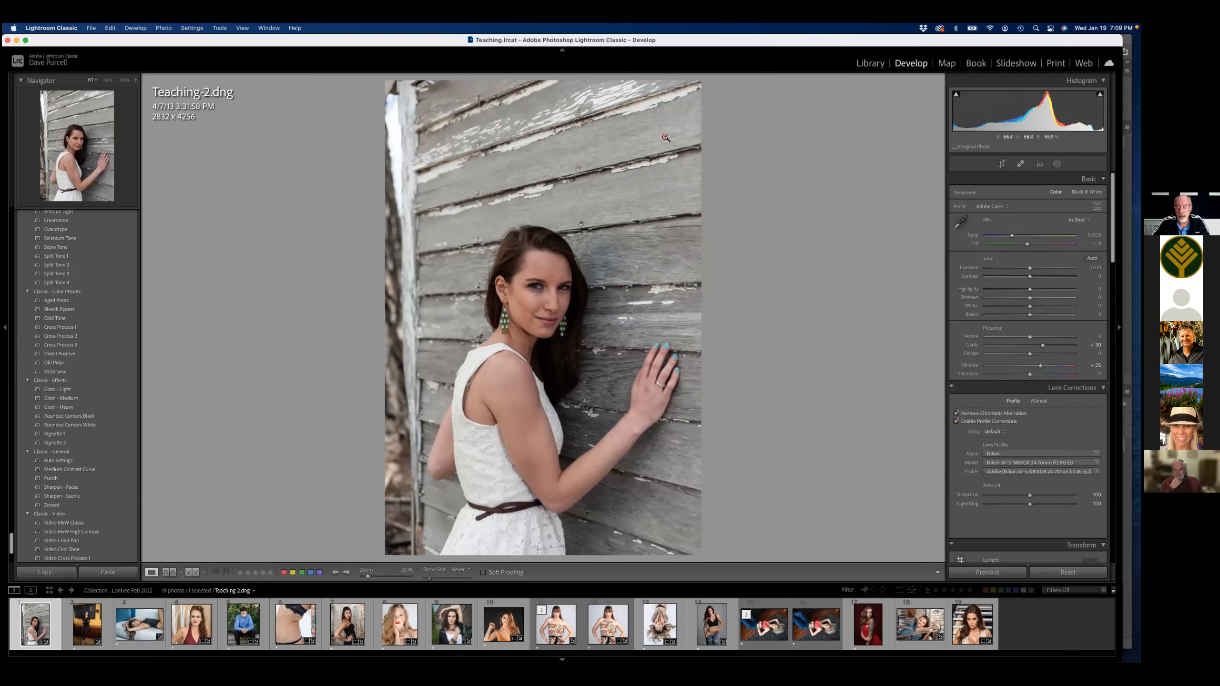
pyautogui.click(958, 422)
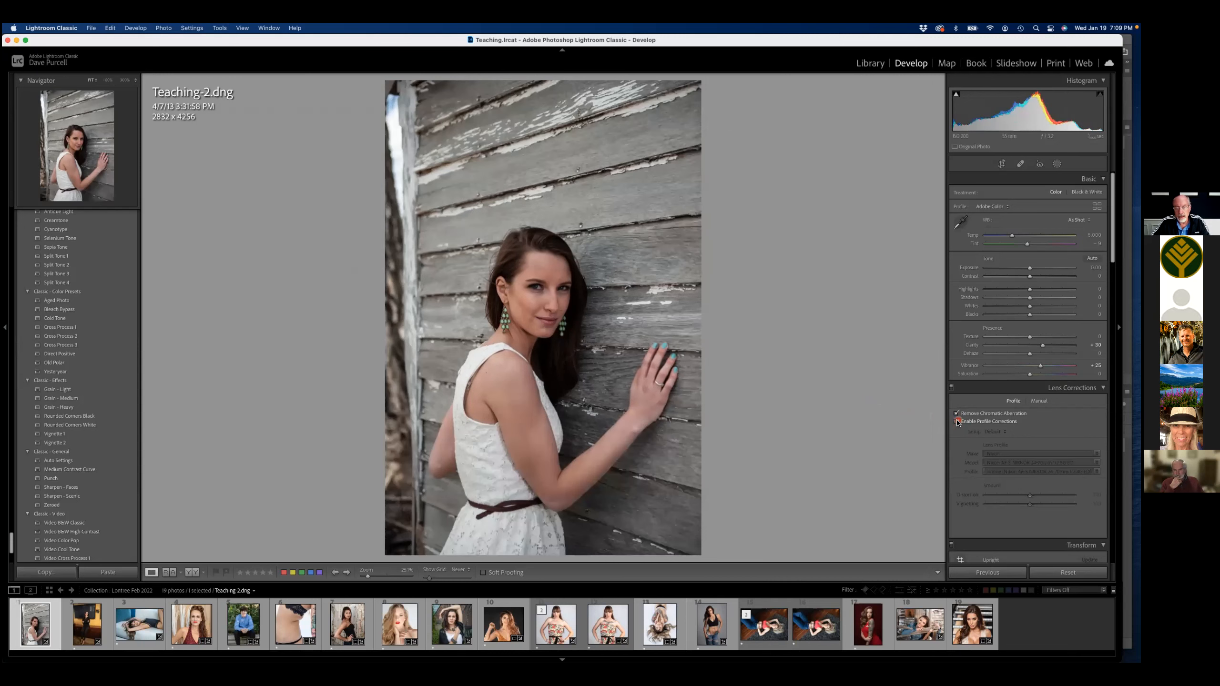
pyautogui.click(957, 421)
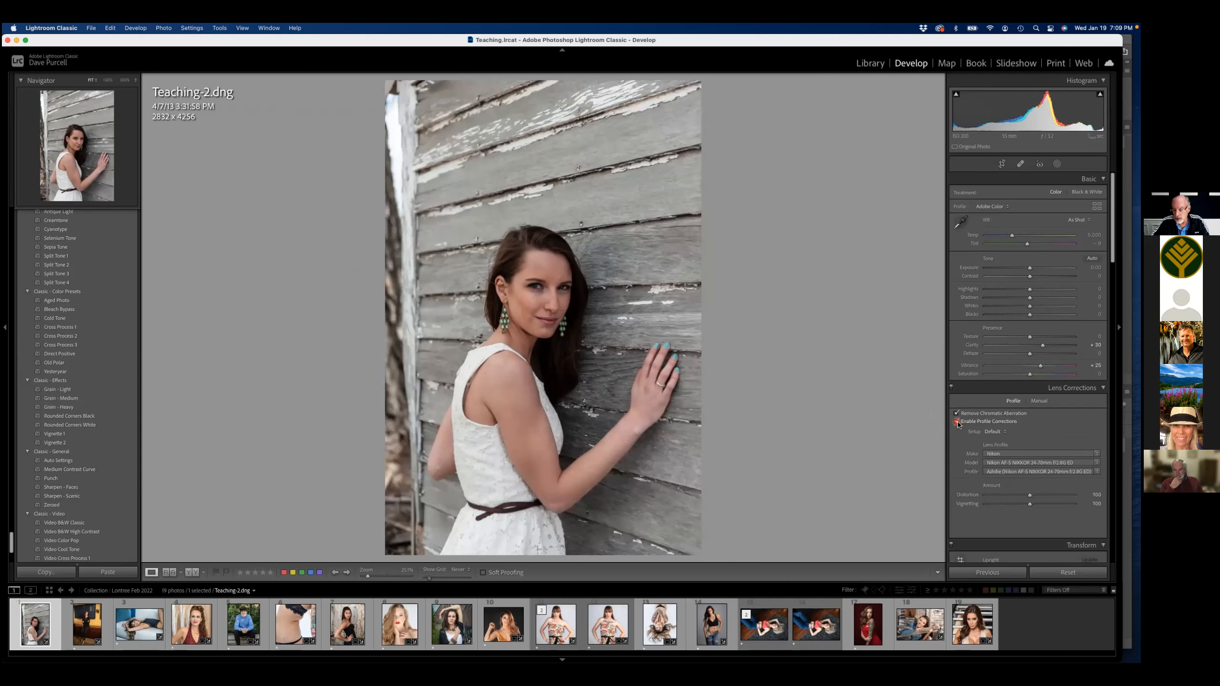
# - Try the Auto Upright perspective correction on Teaching-2.dng, and revert to the last Enable Lens Profile history state
pyautogui.scroll(-5, 989, 440)
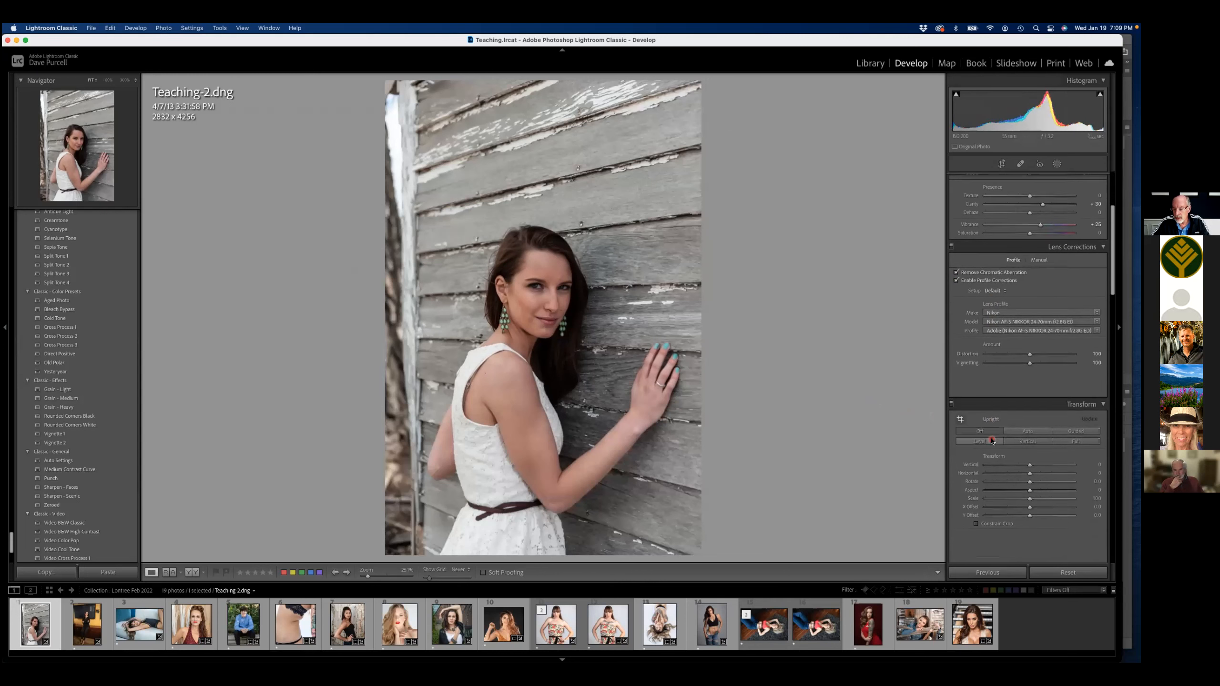
pyautogui.scroll(-1, 991, 441)
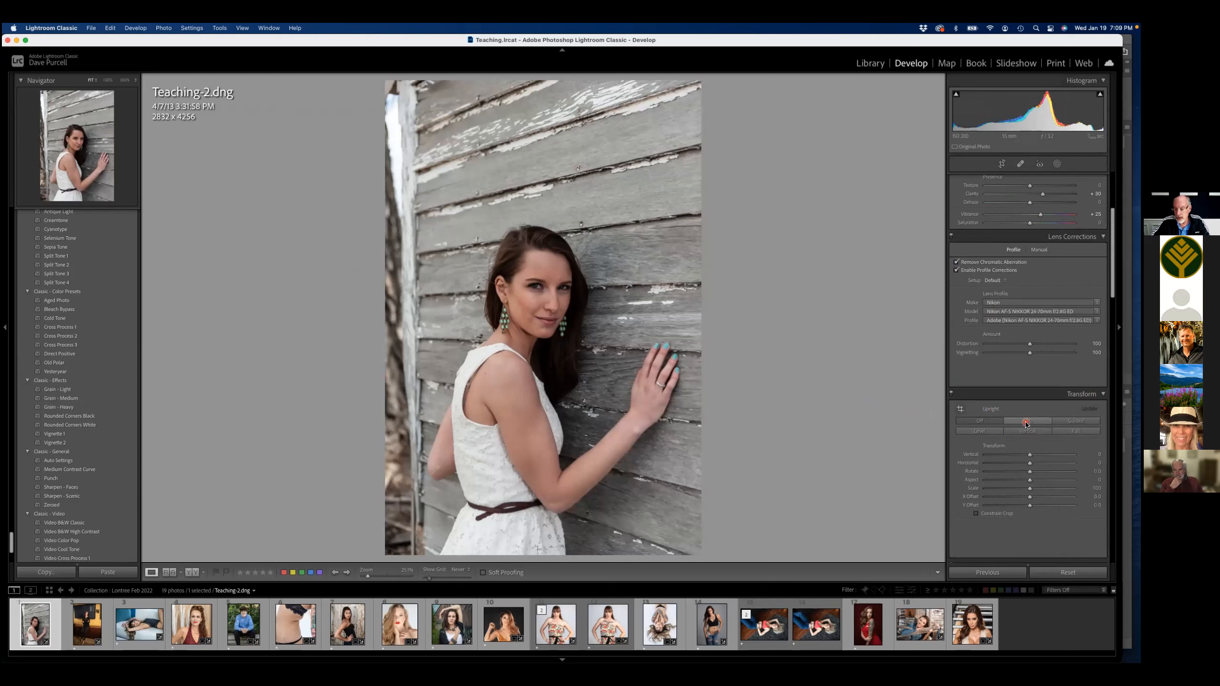
pyautogui.click(1027, 421)
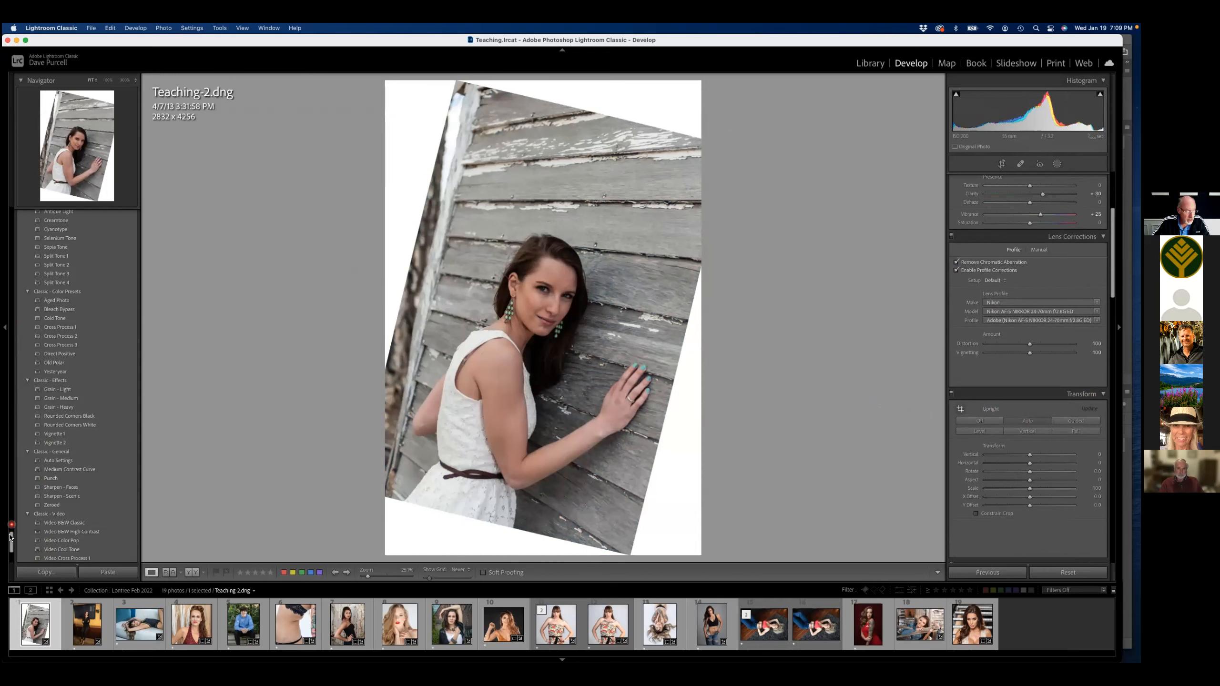
pyautogui.moveTo(10, 541); pyautogui.dragTo(11, 551)
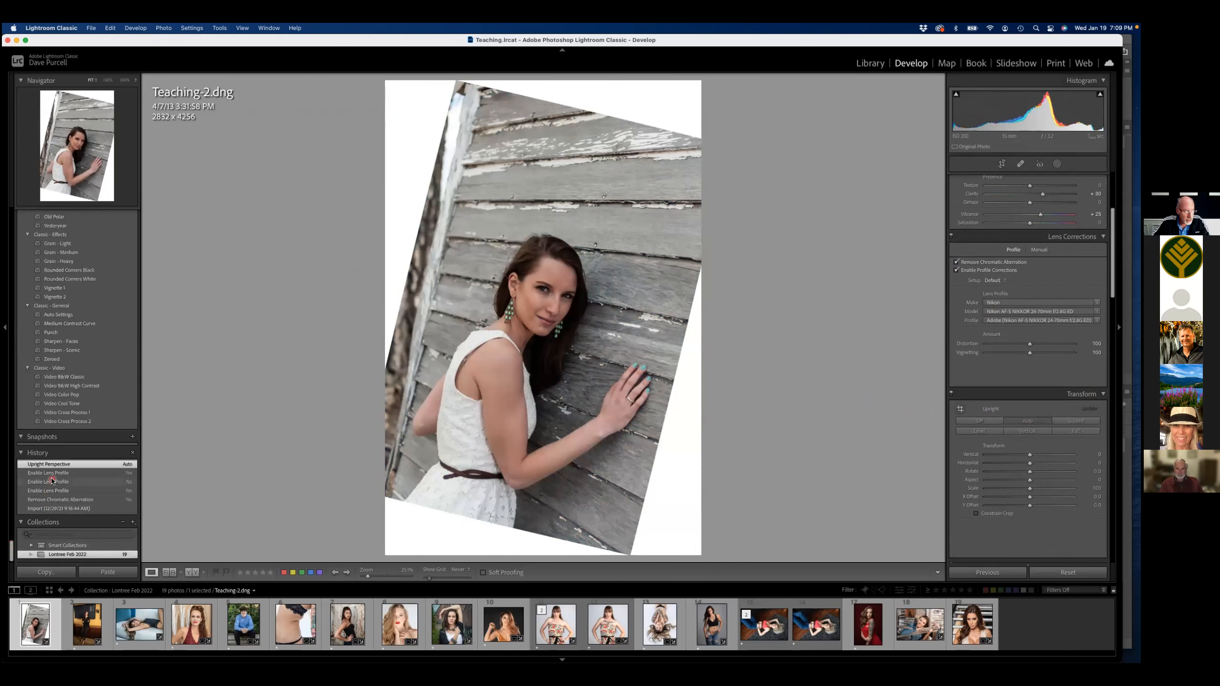
pyautogui.click(54, 473)
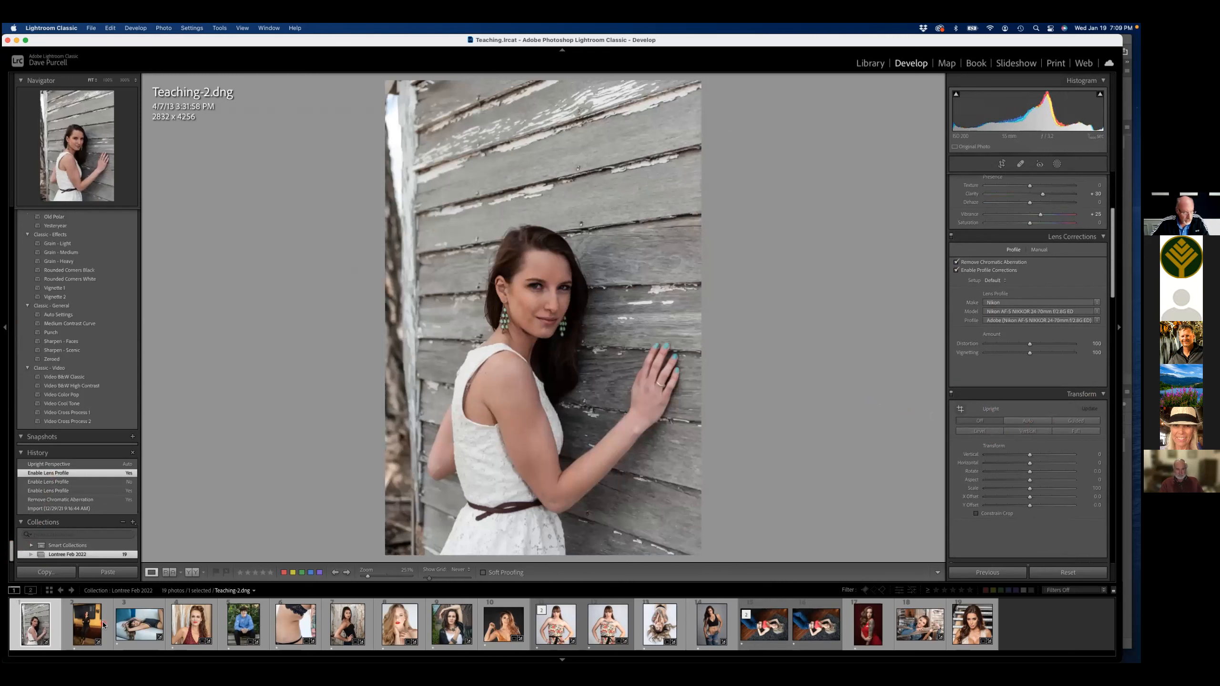
# - Open Teaching-12.dng and enable chromatic aberration removal and lens profile corrections for it
pyautogui.click(88, 629)
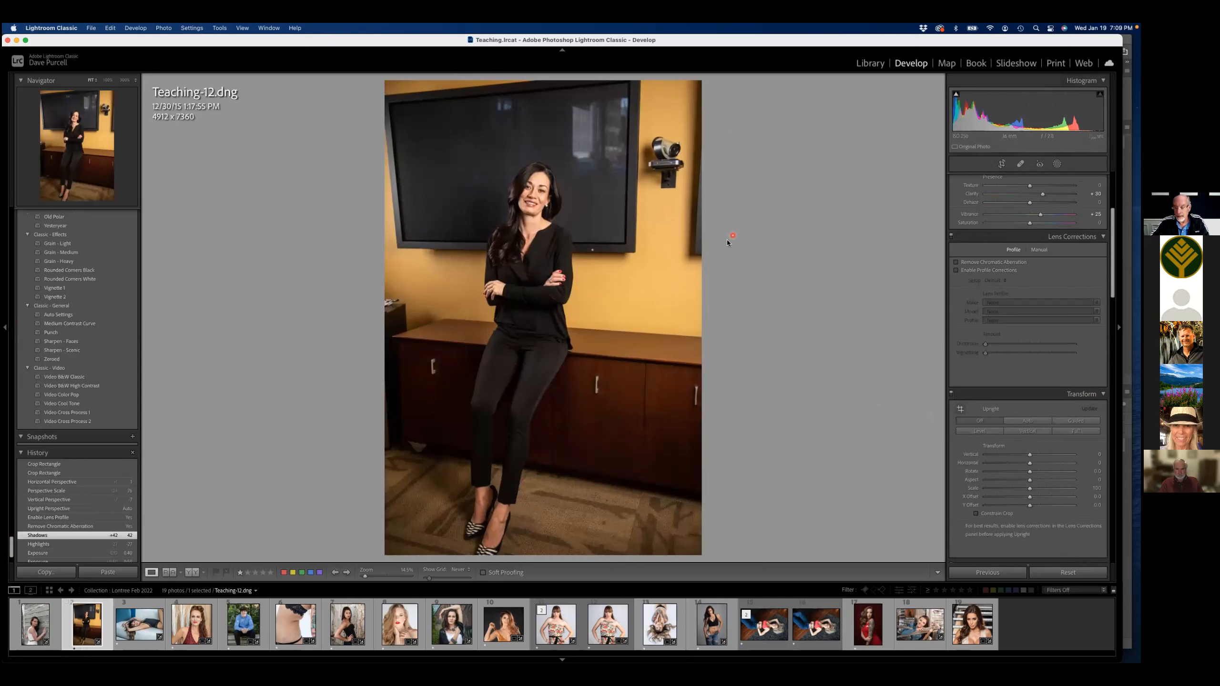
pyautogui.click(956, 263)
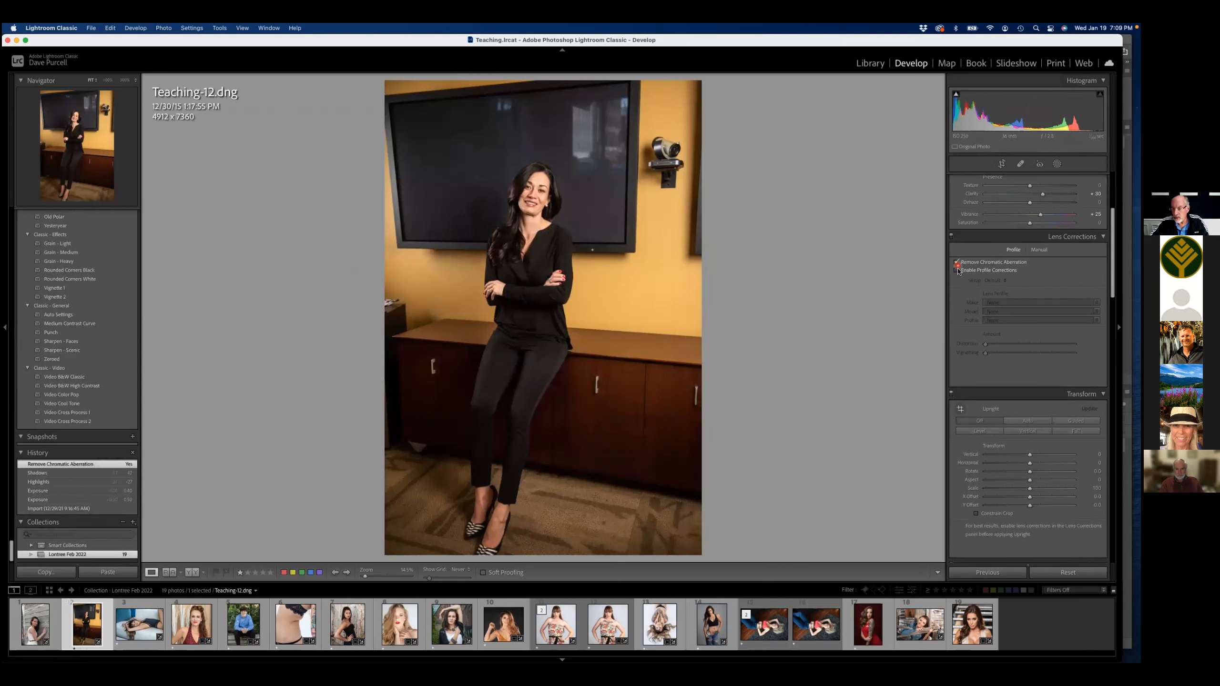
pyautogui.click(957, 270)
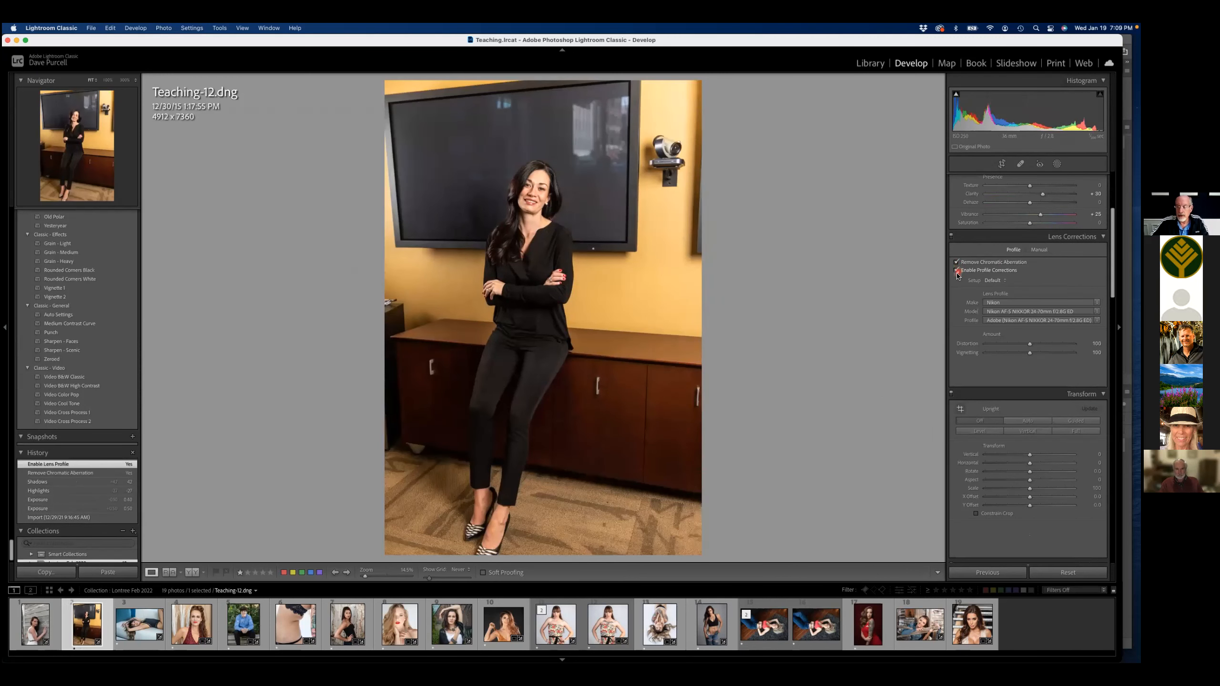
# - Apply Auto Upright to Teaching-12.dng and set the transform to Vertical -10, Scale 77 and Horizontal -2
pyautogui.click(1027, 421)
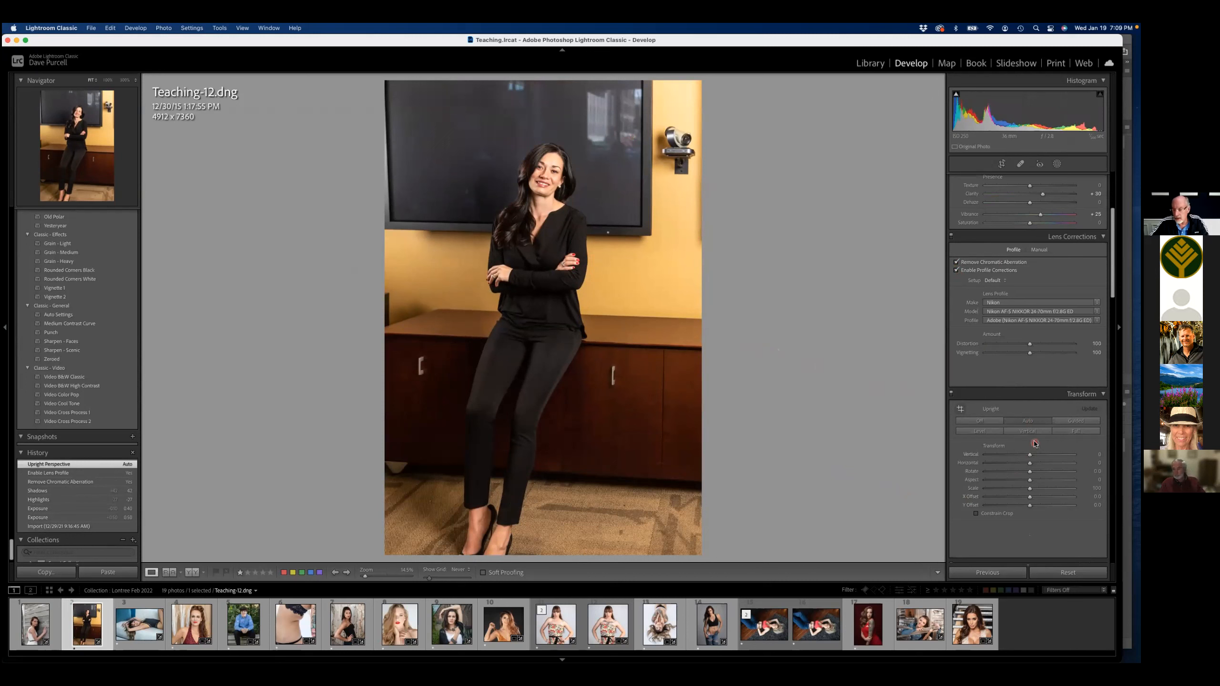
pyautogui.moveTo(1029, 456); pyautogui.dragTo(1025, 455)
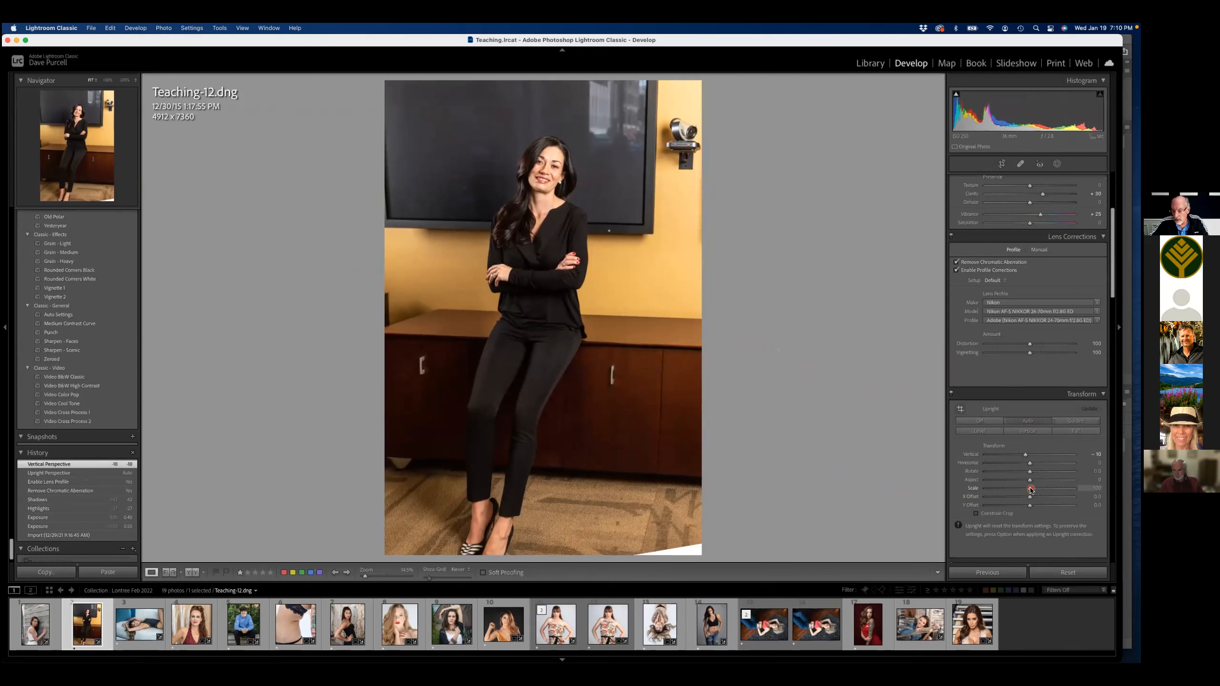
pyautogui.moveTo(1030, 489); pyautogui.dragTo(1009, 489)
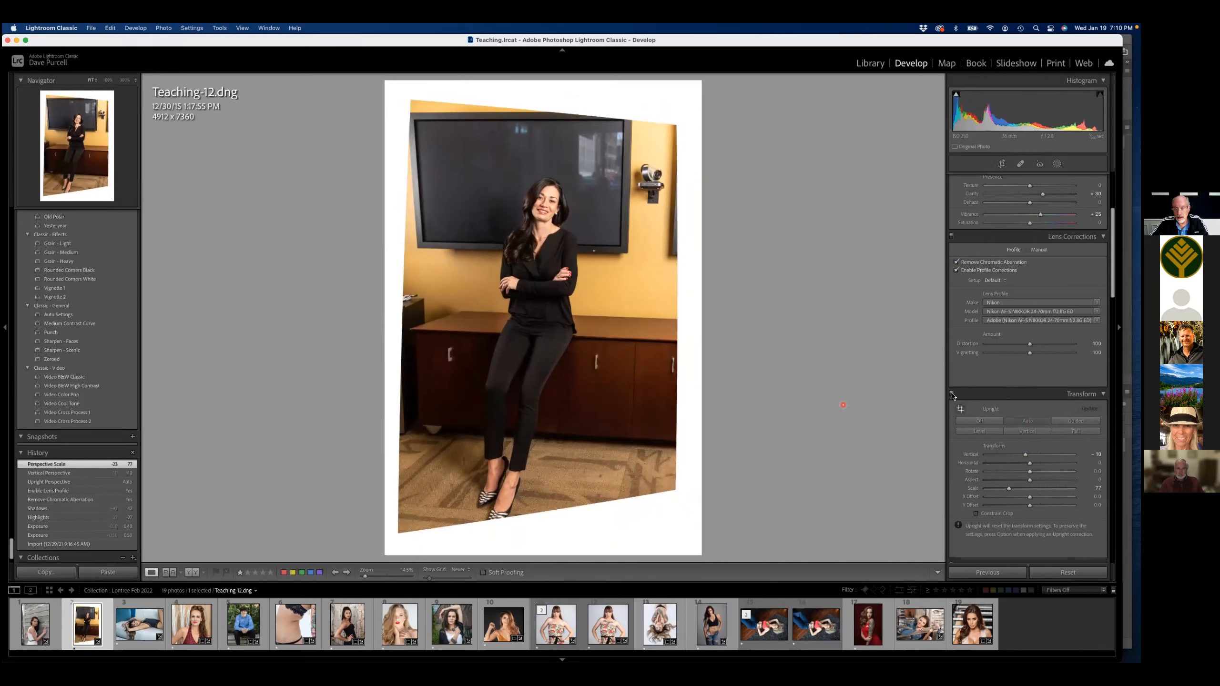
pyautogui.moveTo(1028, 465); pyautogui.dragTo(1026, 464)
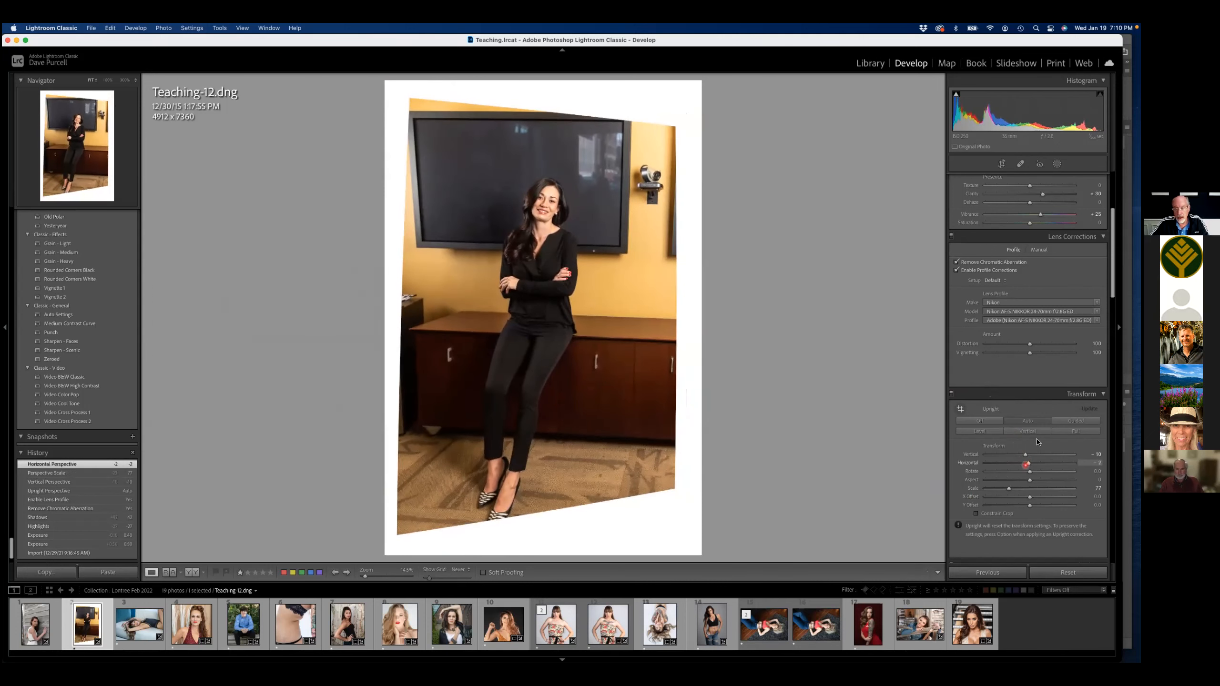
# - Crop Teaching-12.dng to about 3304 x 4519 pixels around the woman, excluding the white edges and her feet, and rotate it about -0.53 degrees
pyautogui.click(1002, 163)
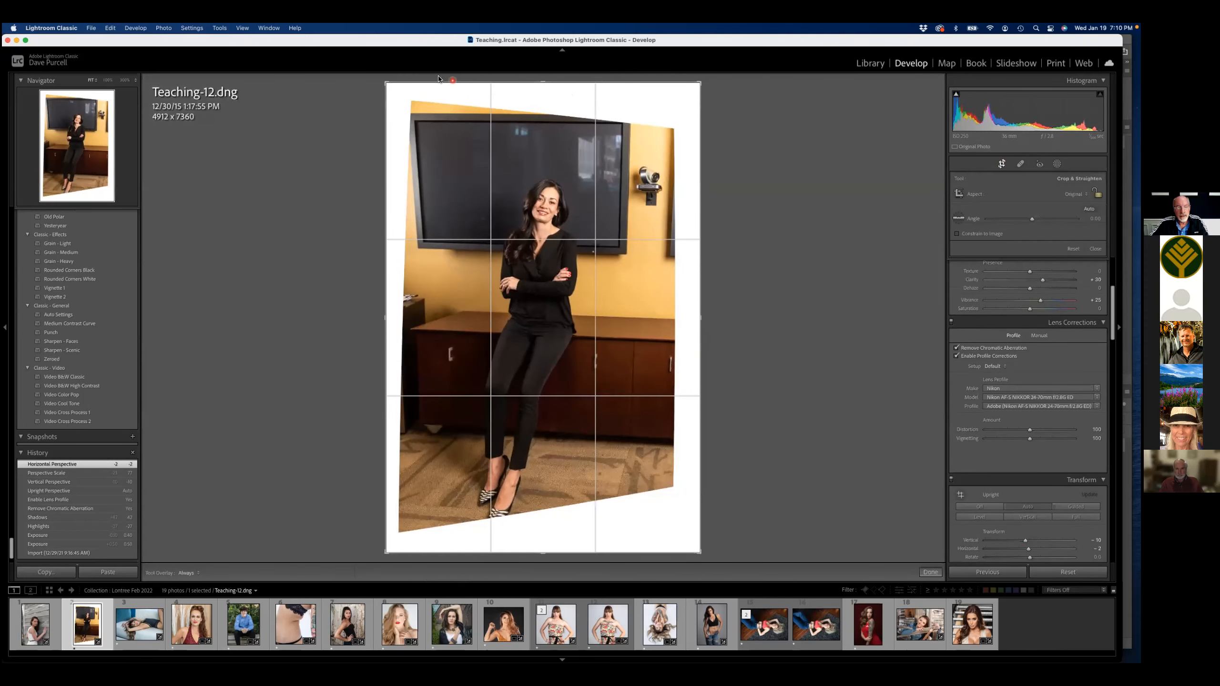
pyautogui.moveTo(543, 82); pyautogui.dragTo(542, 86)
pyautogui.moveTo(699, 87); pyautogui.dragTo(671, 112)
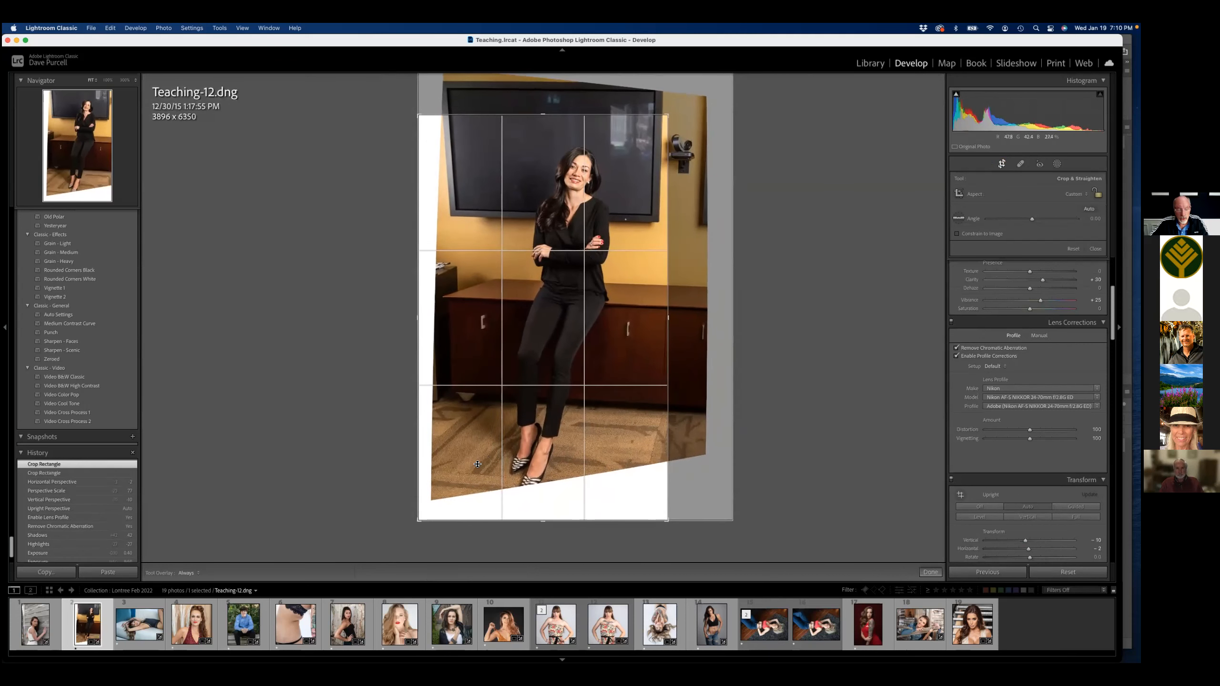
pyautogui.moveTo(416, 520); pyautogui.dragTo(437, 462)
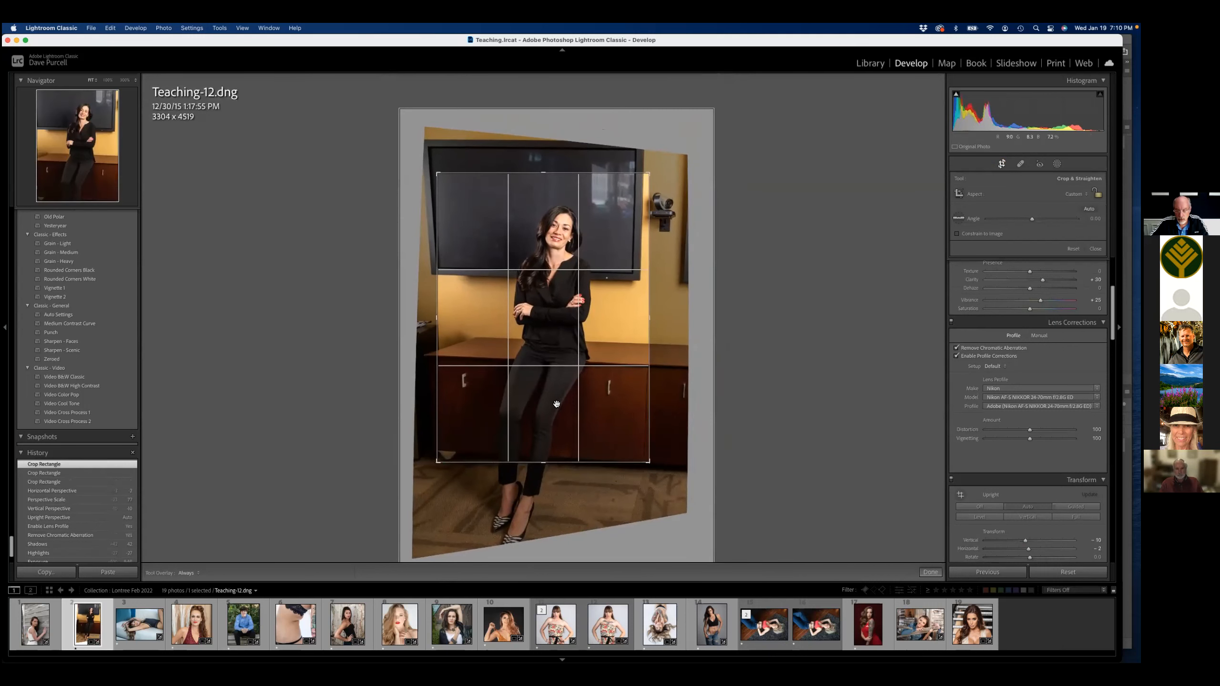
pyautogui.moveTo(653, 356); pyautogui.dragTo(663, 336)
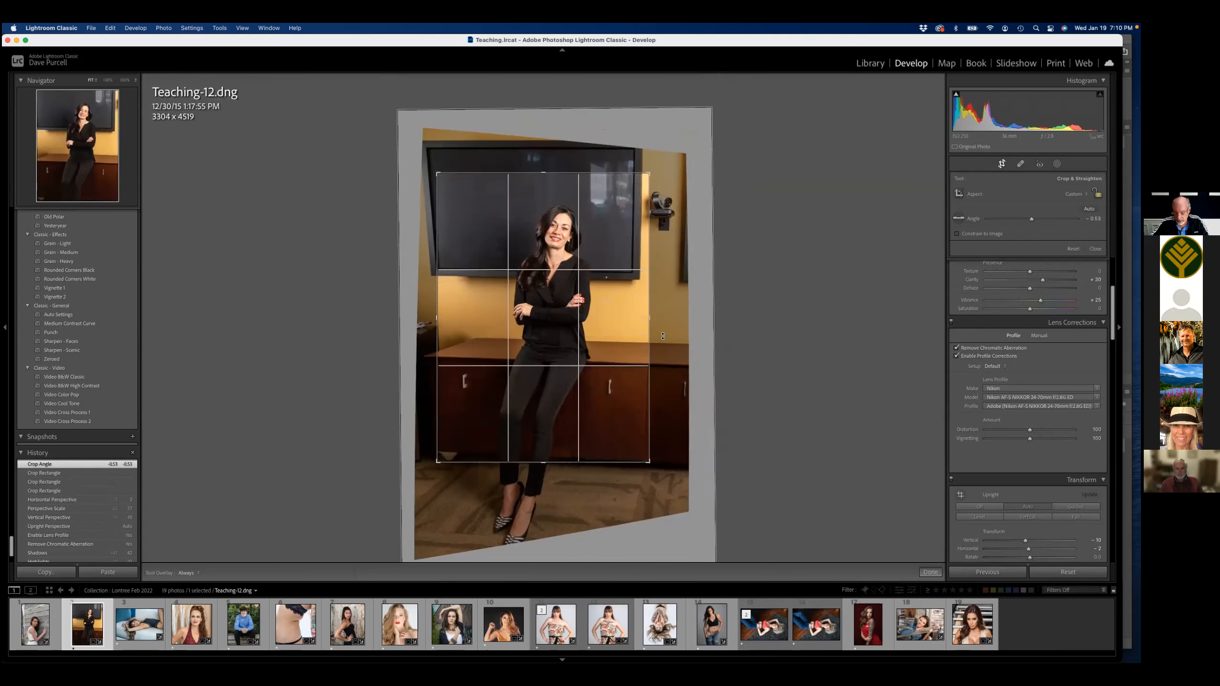
pyautogui.press('Return')
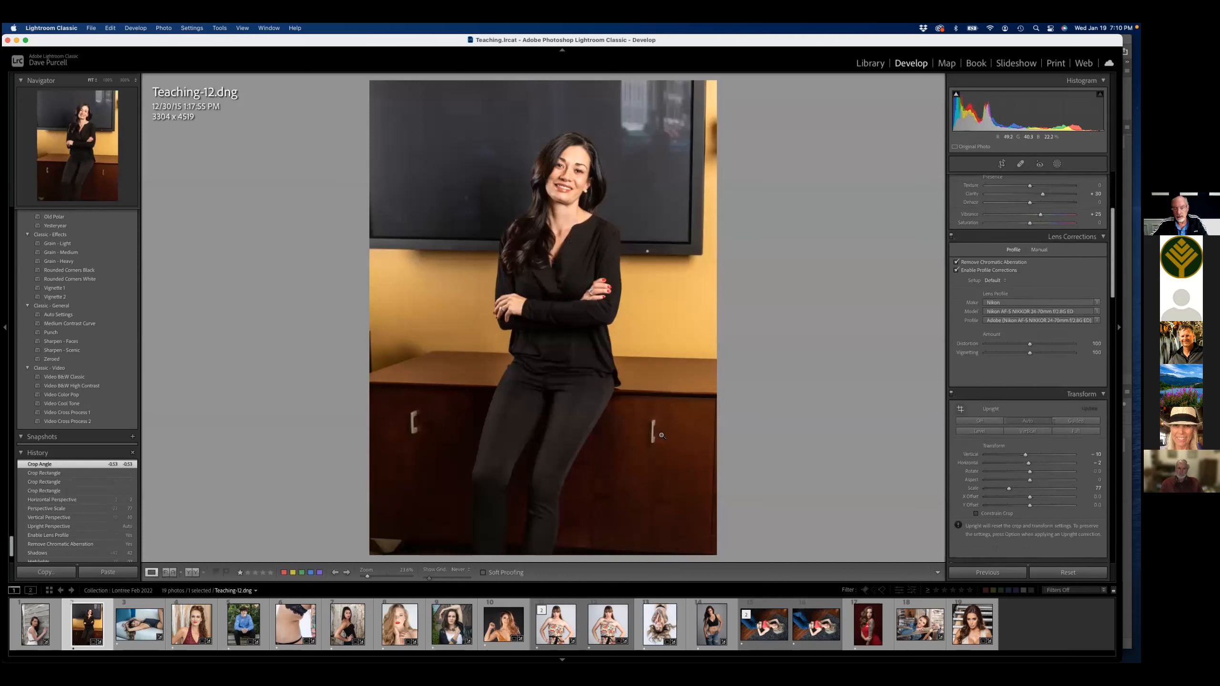
# - Return to Teaching-2.dng, hide the filmstrip, and crop away the upper wall and background trees to about 2594 x 3133 pixels
pyautogui.click(27, 624)
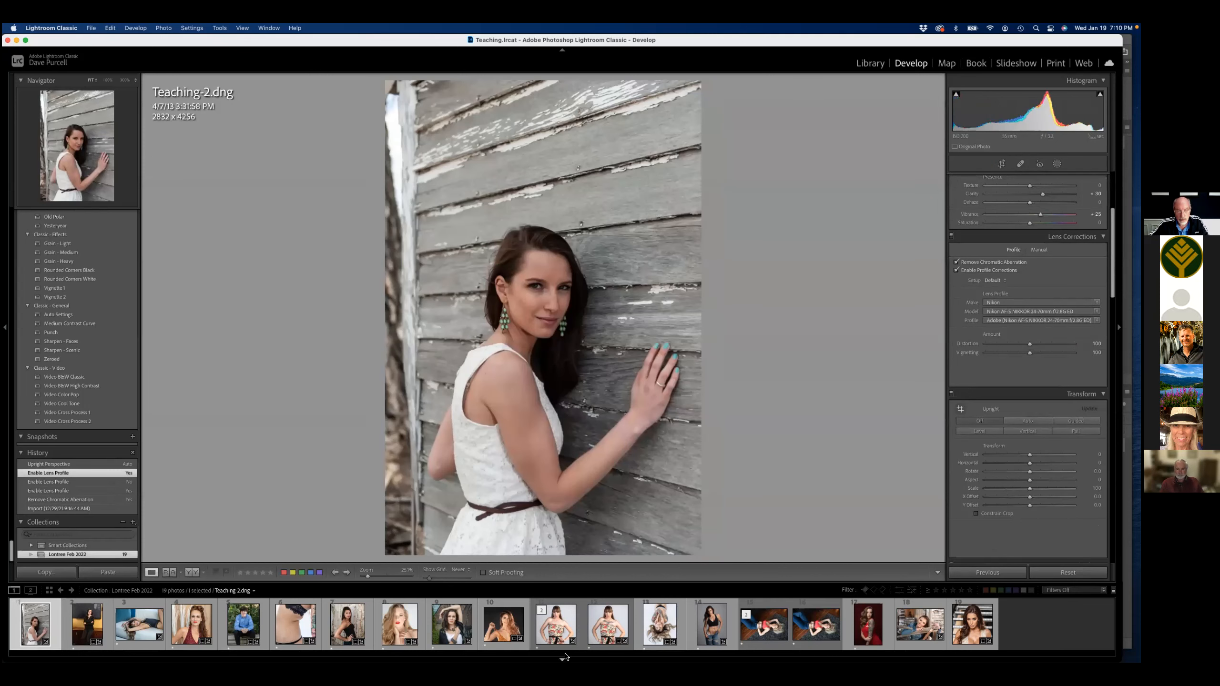
pyautogui.click(565, 656)
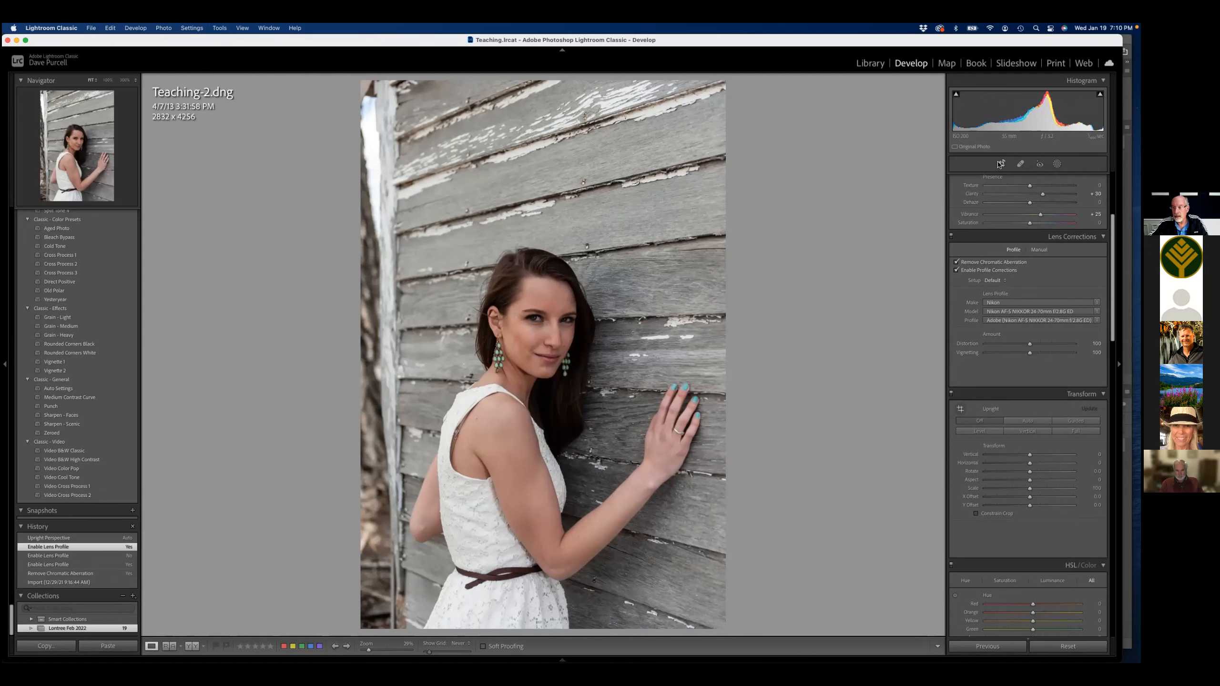
pyautogui.click(1001, 164)
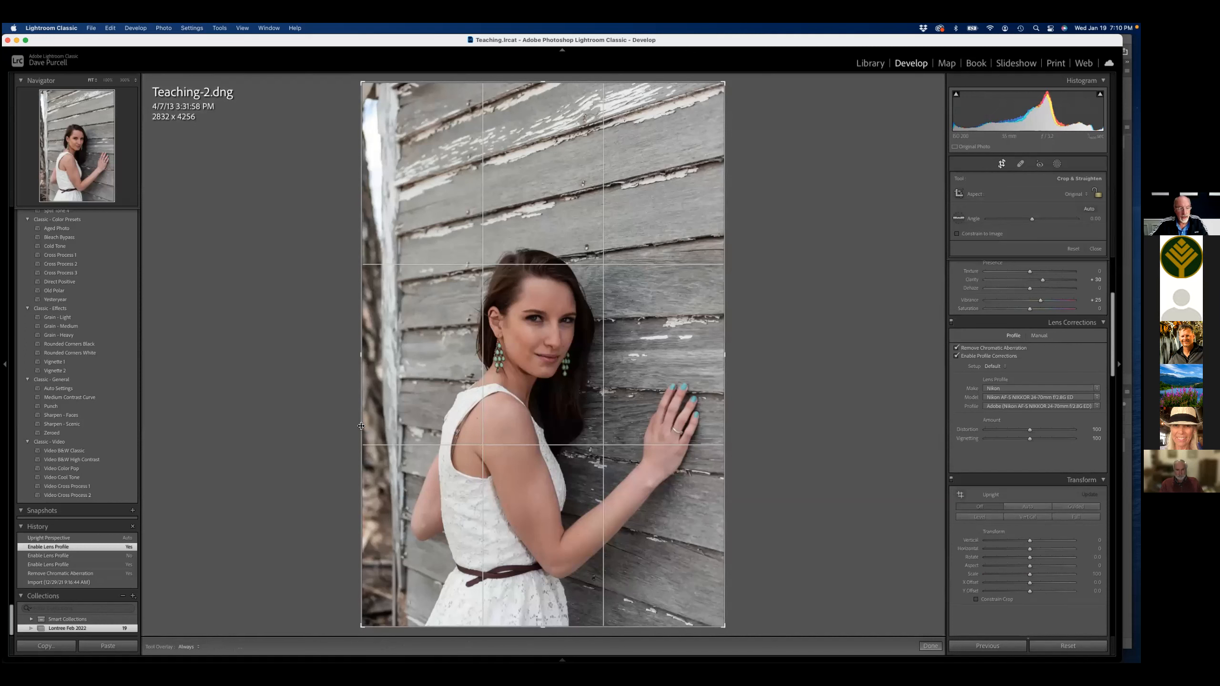
pyautogui.moveTo(364, 82); pyautogui.dragTo(378, 154)
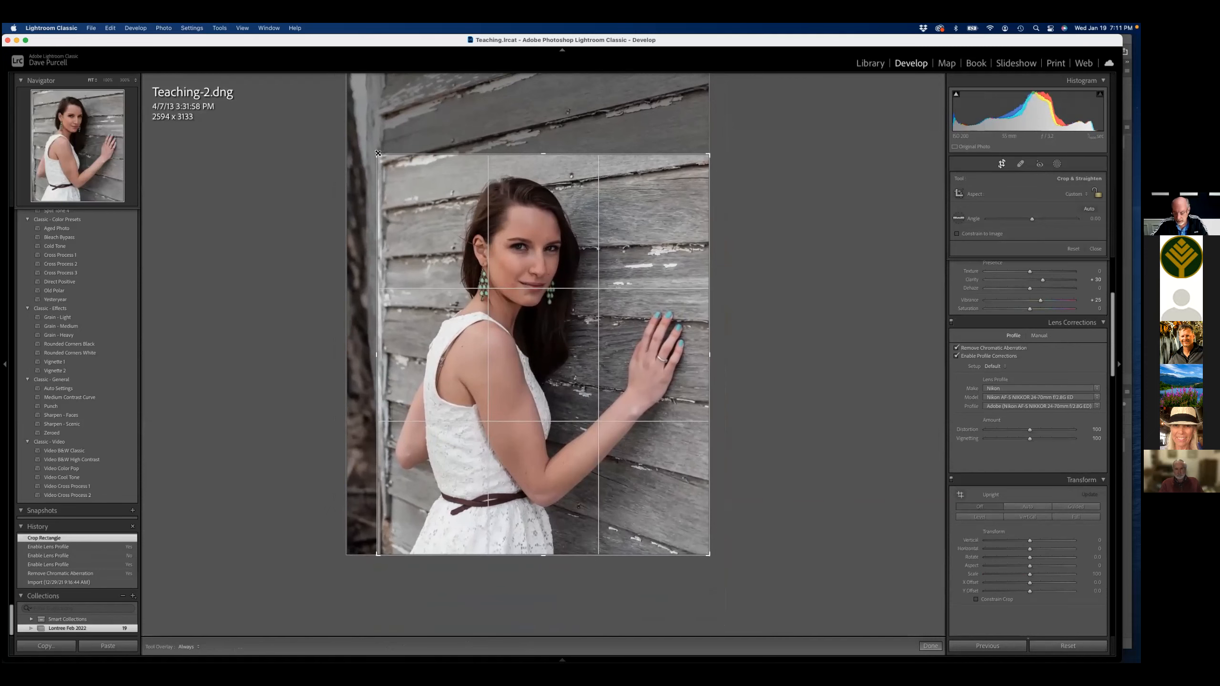
pyautogui.press('Return')
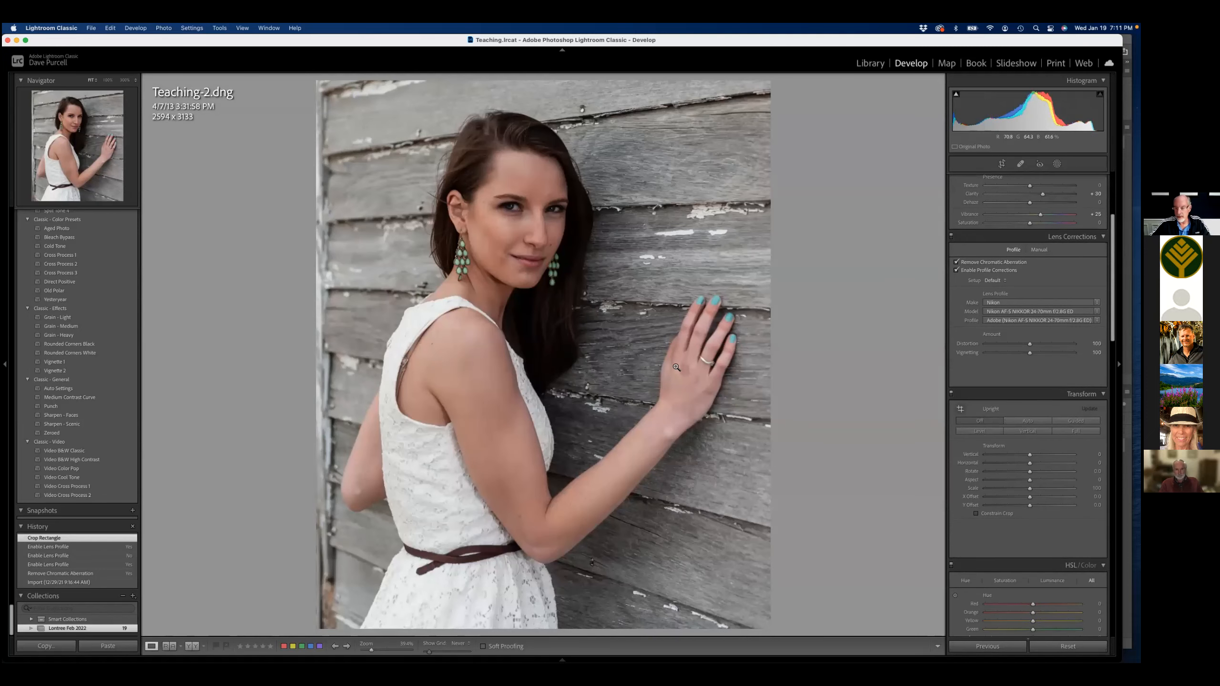
# - Raise the exposure of Teaching-2.dng to +0.40 and apply the automatic tone settings to the photo
pyautogui.scroll(5, 1037, 288)
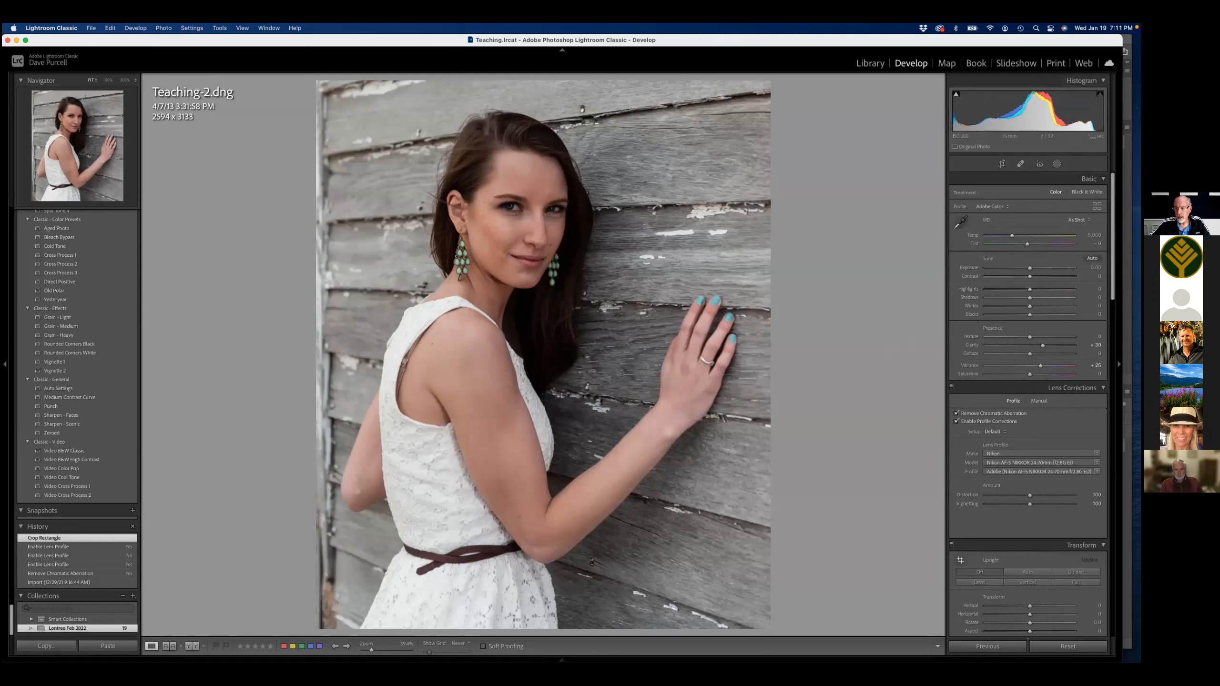
pyautogui.moveTo(1029, 268); pyautogui.dragTo(1032, 268)
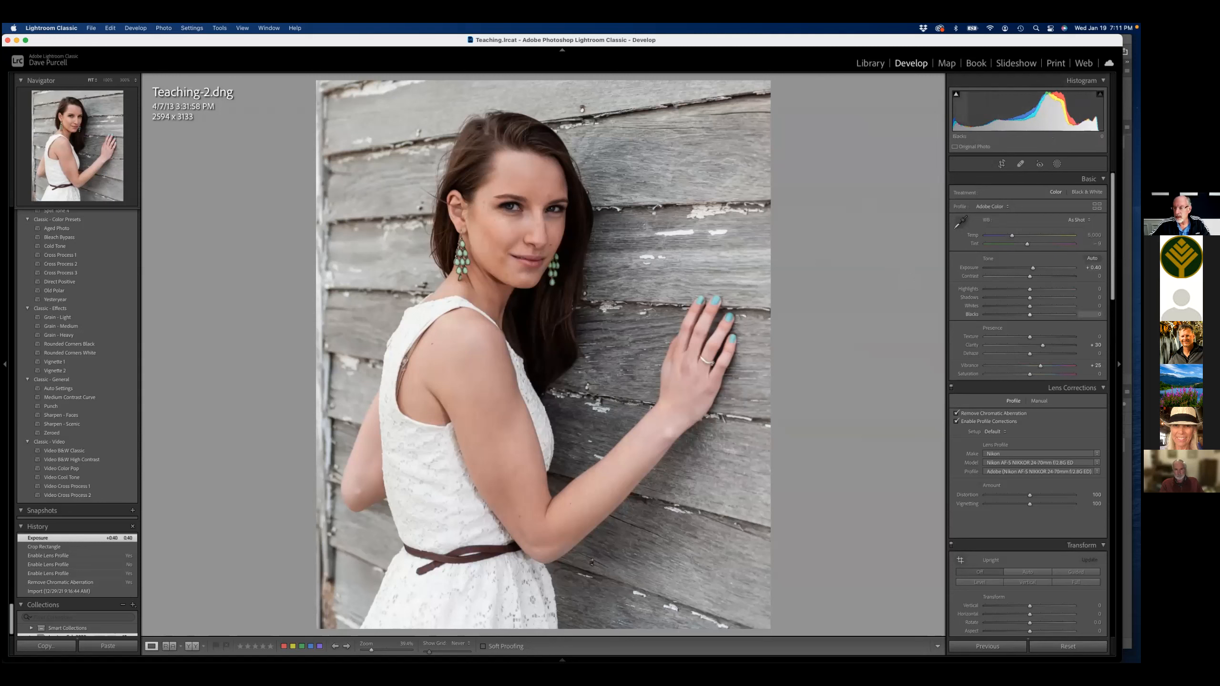
pyautogui.press('super+u')
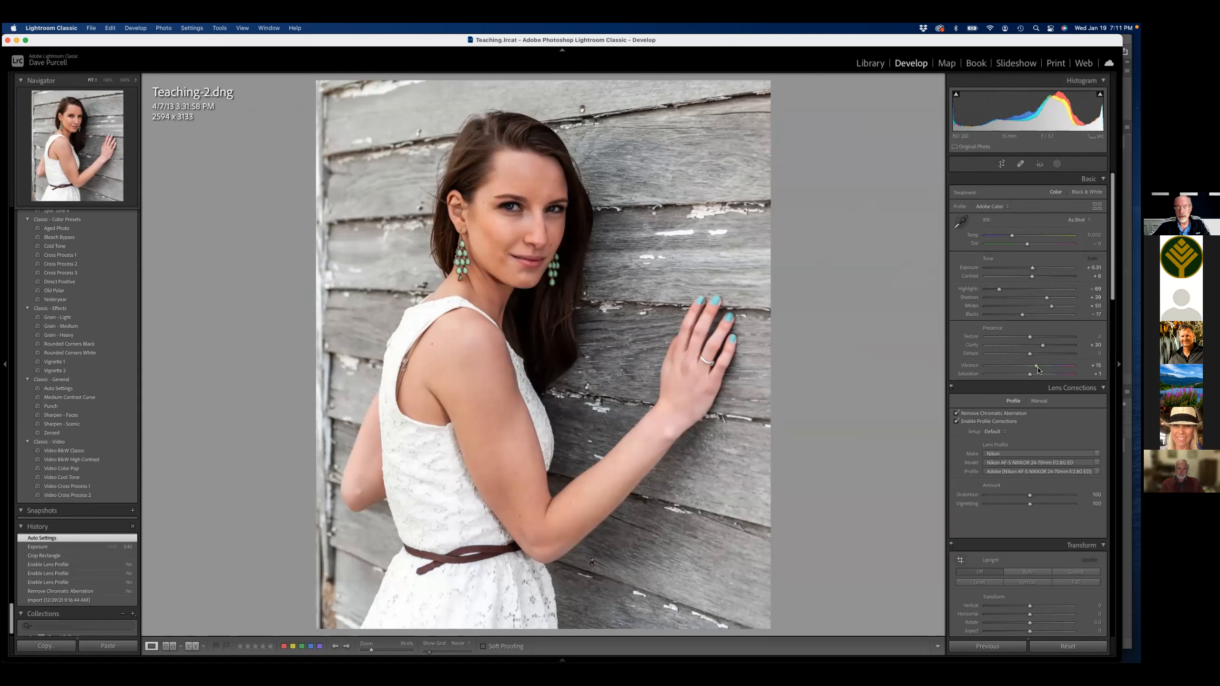
# - Set the photo's Vibrance to -10, Whites to +49 and Blacks to -6, checking the white clipping
pyautogui.doubleClick(971, 367)
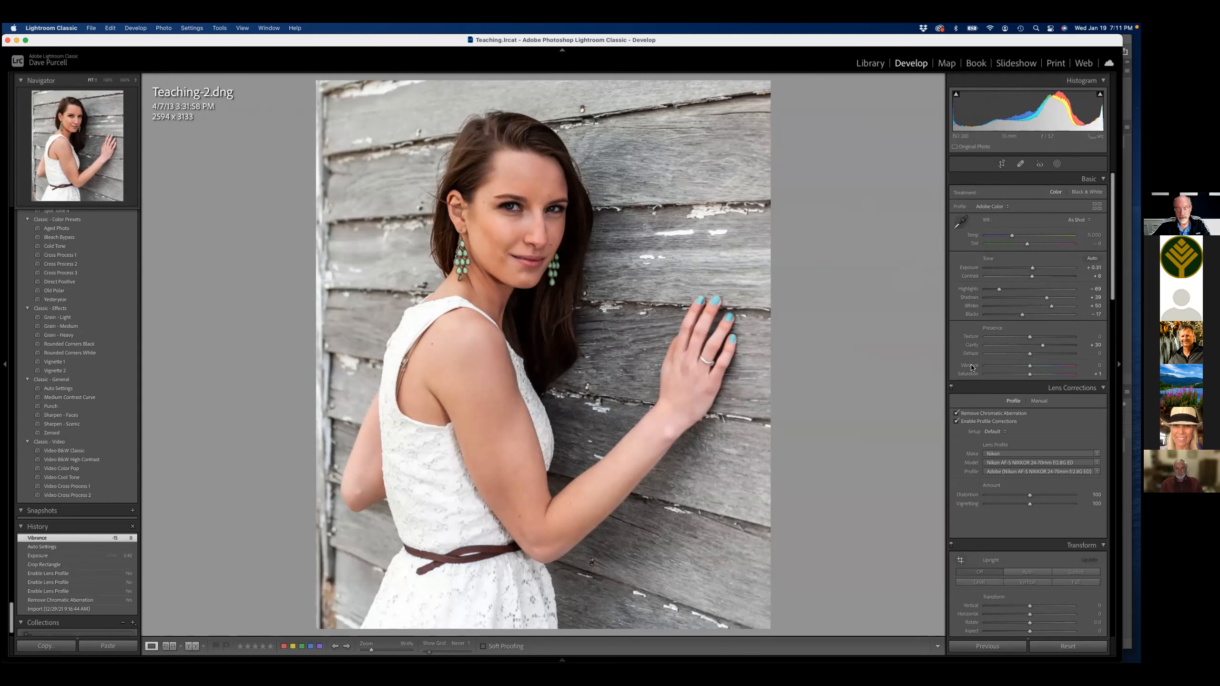
pyautogui.moveTo(1029, 367); pyautogui.dragTo(1024, 368)
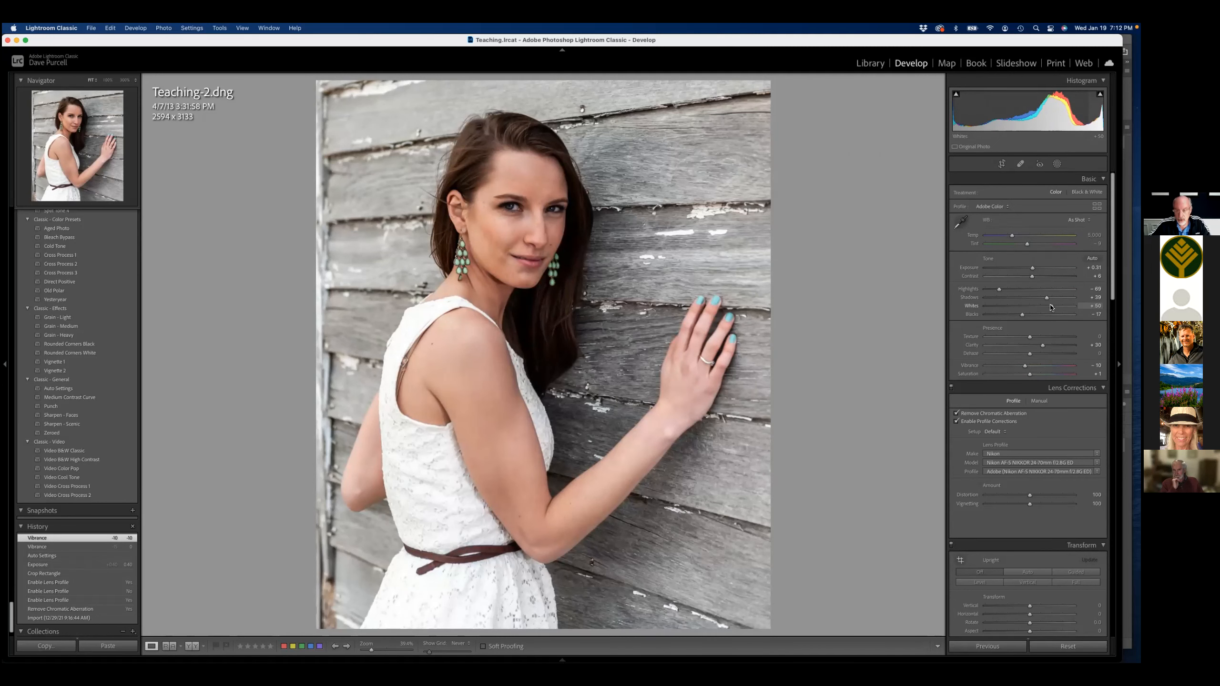
pyautogui.keyDown('alt'); pyautogui.click(1050, 308); pyautogui.keyUp('alt')
pyautogui.moveTo(1050, 308)
pyautogui.mouseDown()
pyautogui.moveTo(1065, 306)
pyautogui.moveTo(1050, 306)
pyautogui.mouseUp()
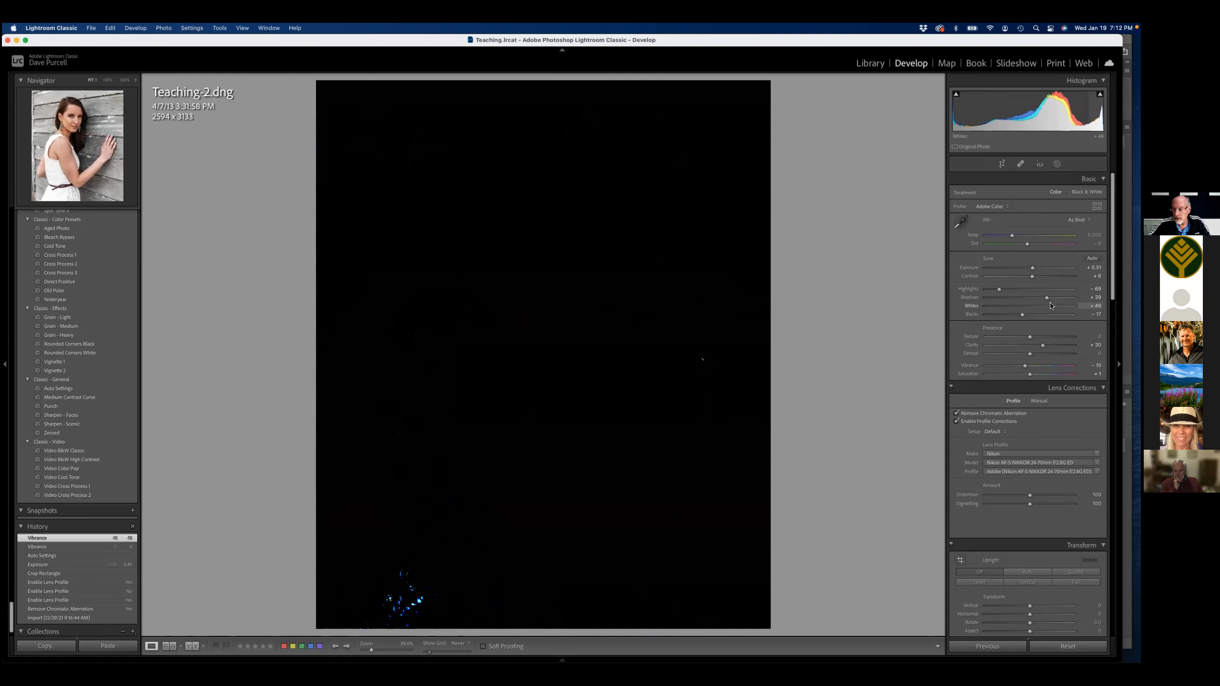
pyautogui.moveTo(1050, 306); pyautogui.dragTo(1028, 315)
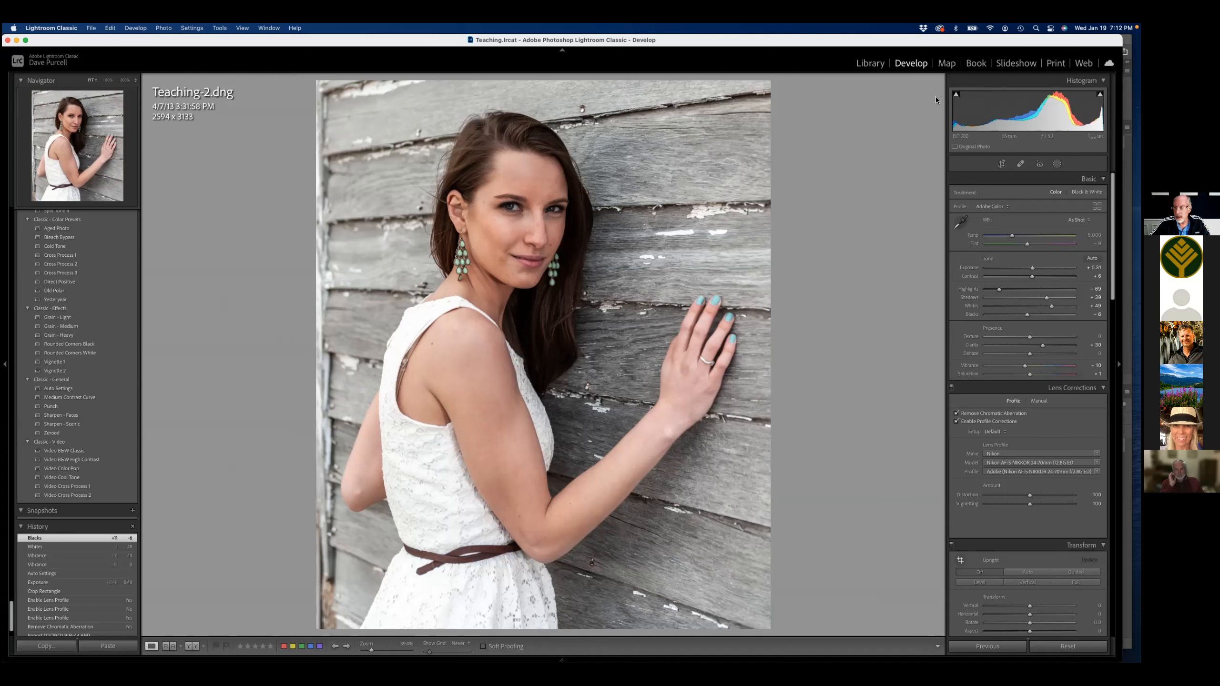
# - Add a radial gradient mask around the woman's head and shoulders with its Exposure reset and raised to 0.24
pyautogui.click(1056, 164)
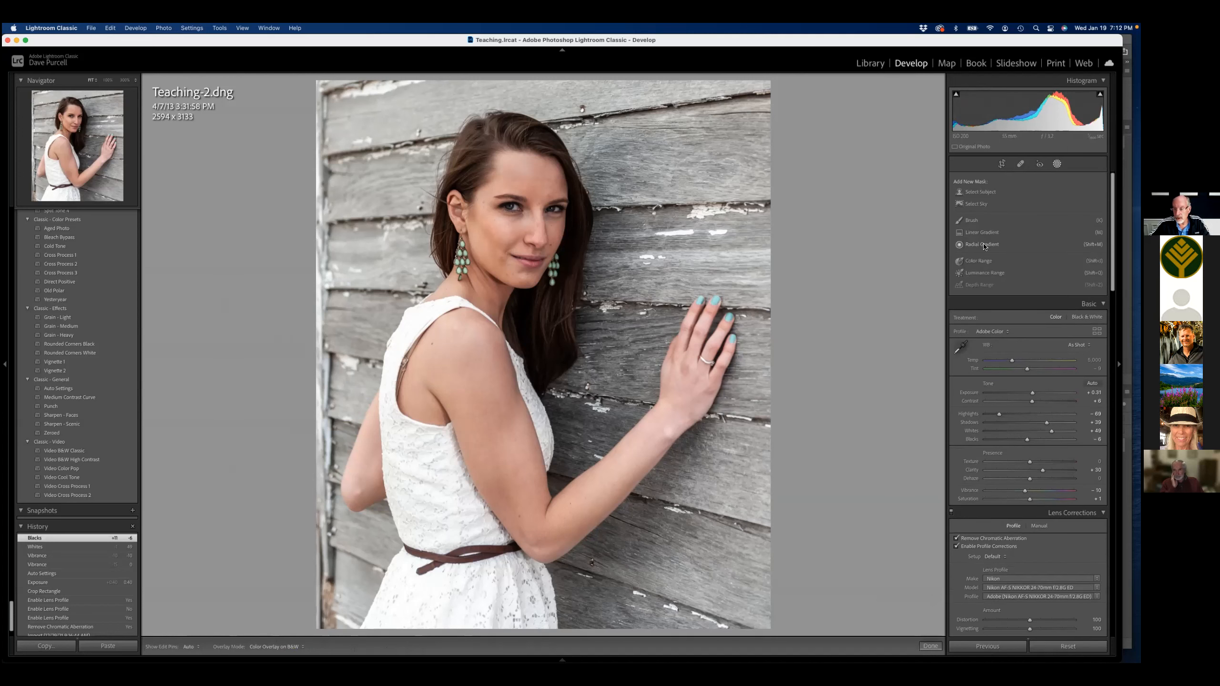
pyautogui.click(982, 244)
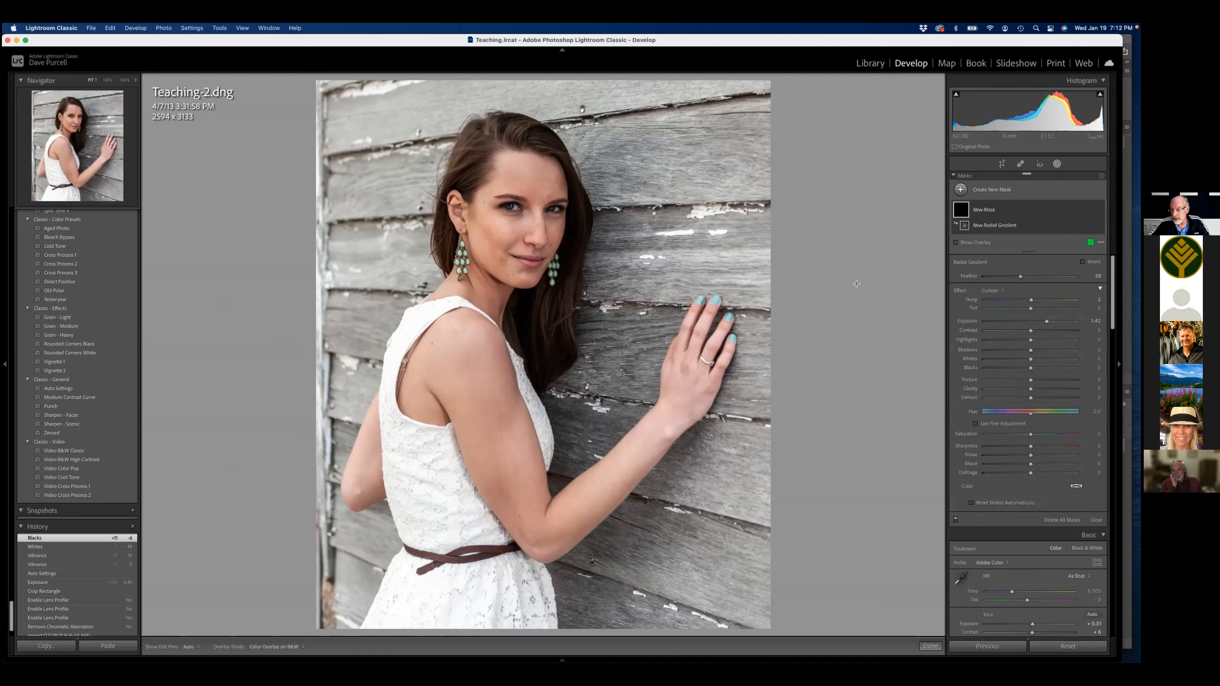
pyautogui.doubleClick(961, 291)
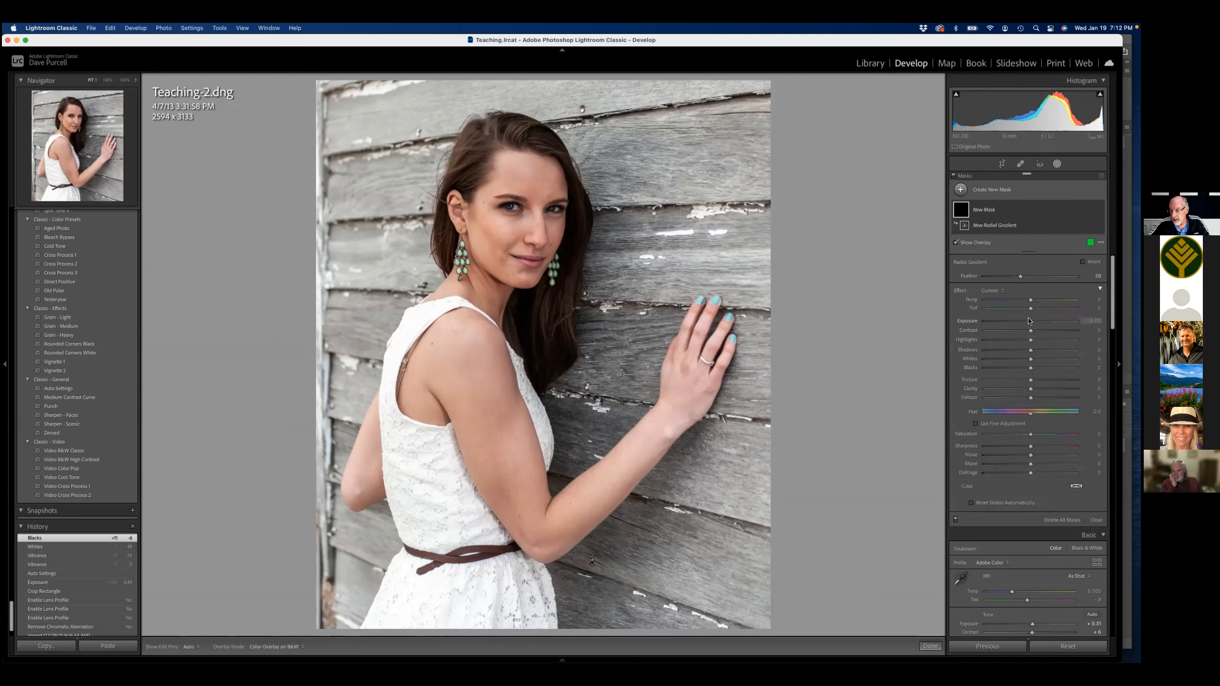
pyautogui.moveTo(1032, 323); pyautogui.dragTo(1033, 323)
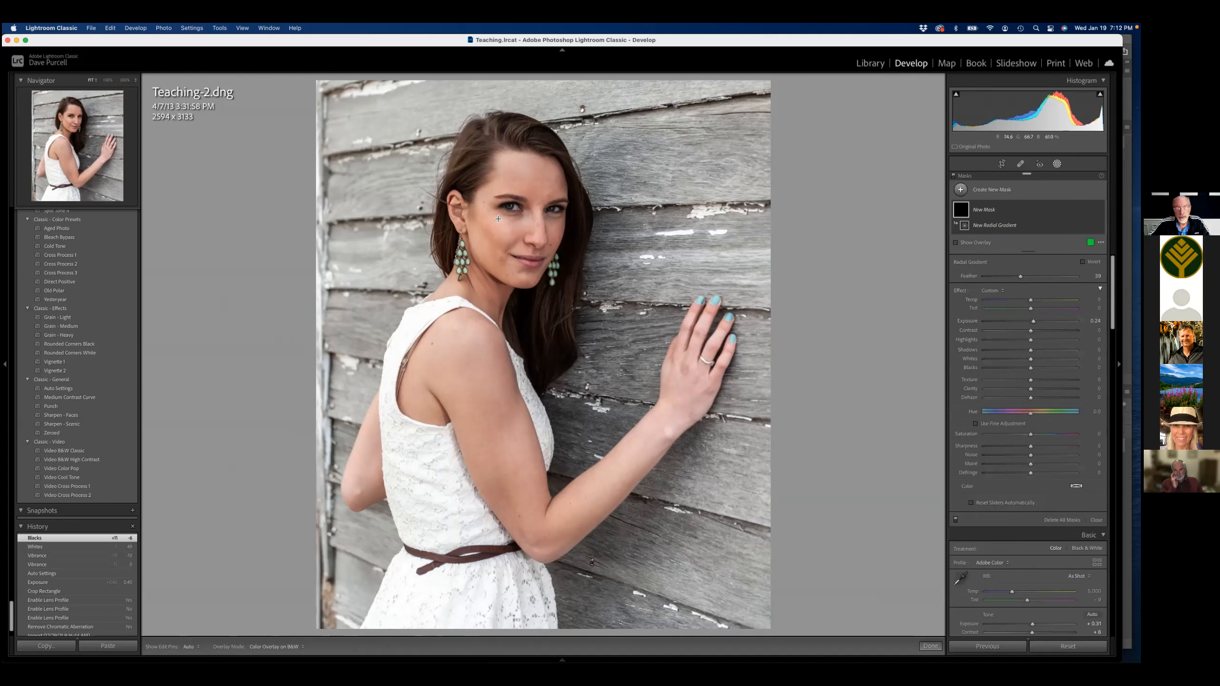
pyautogui.moveTo(710, 305); pyautogui.dragTo(737, 354)
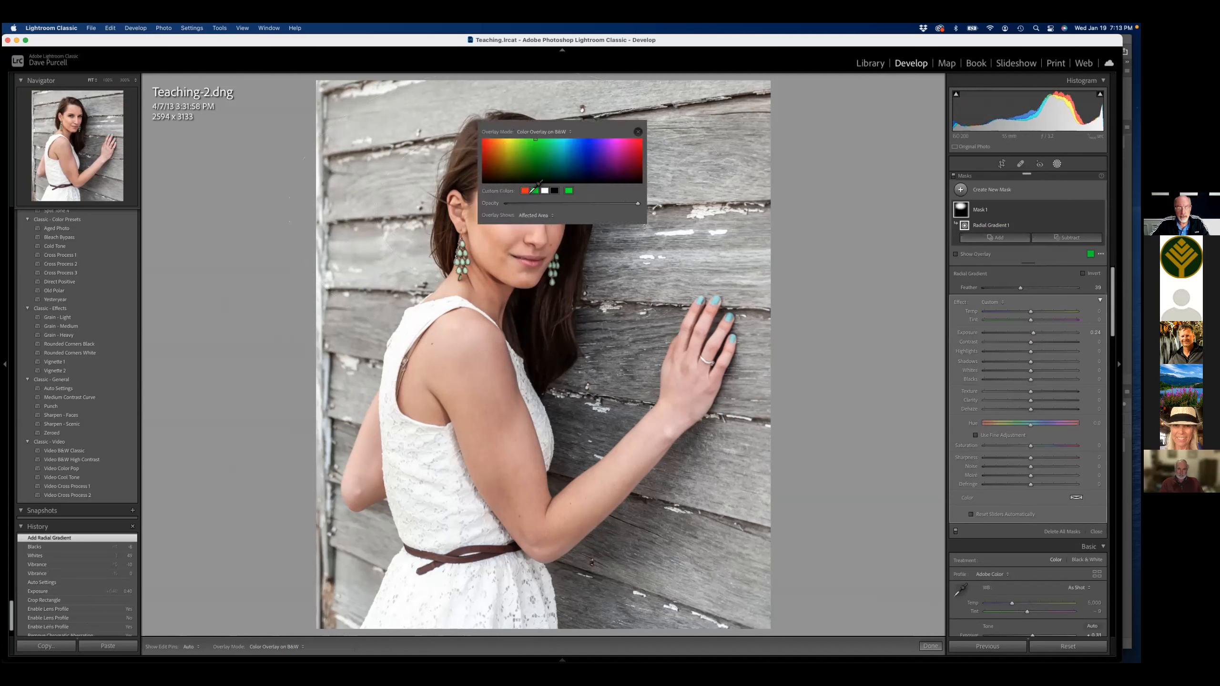
# - Try red as the mask overlay colour, preview the mask, and restore the overlay to green
pyautogui.click(525, 190)
pyautogui.click(724, 205)
pyautogui.moveTo(513, 209)
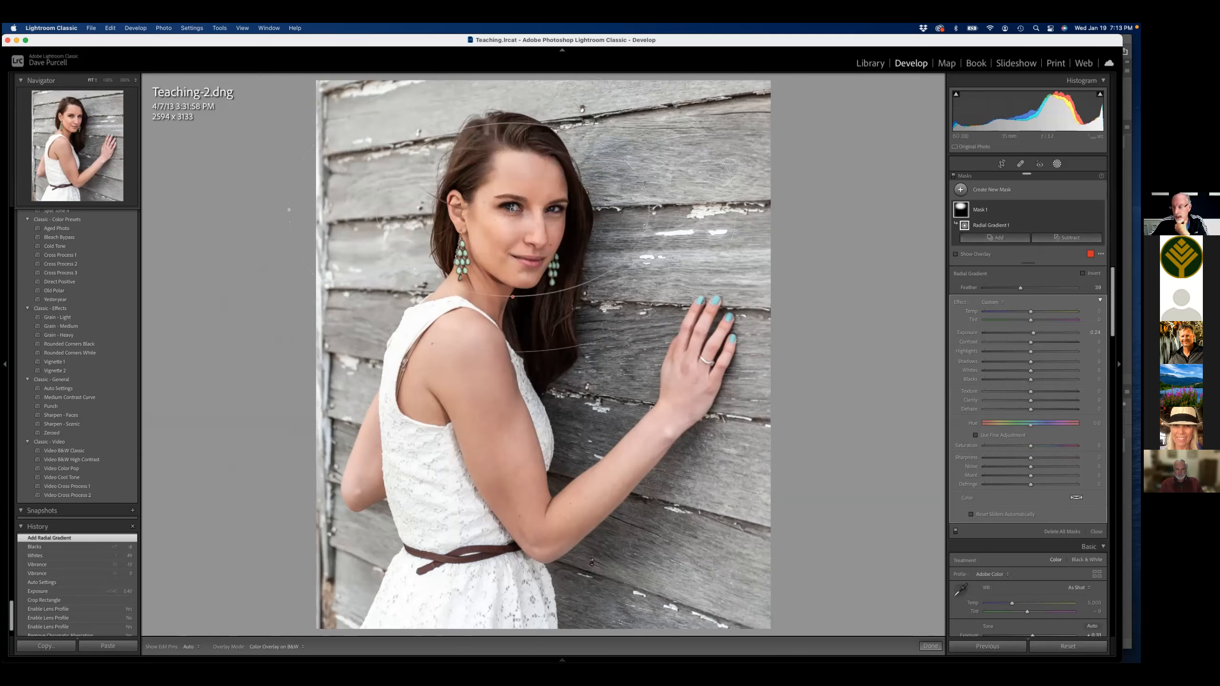
pyautogui.click(1089, 254)
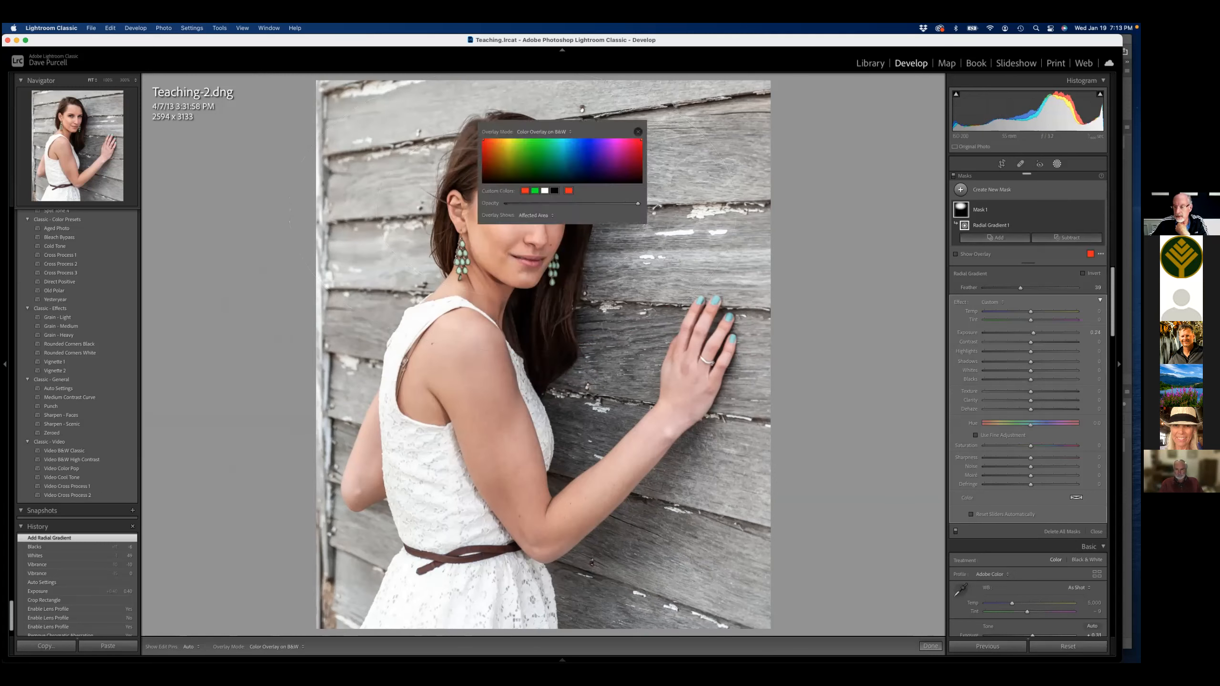
pyautogui.click(535, 190)
pyautogui.click(637, 131)
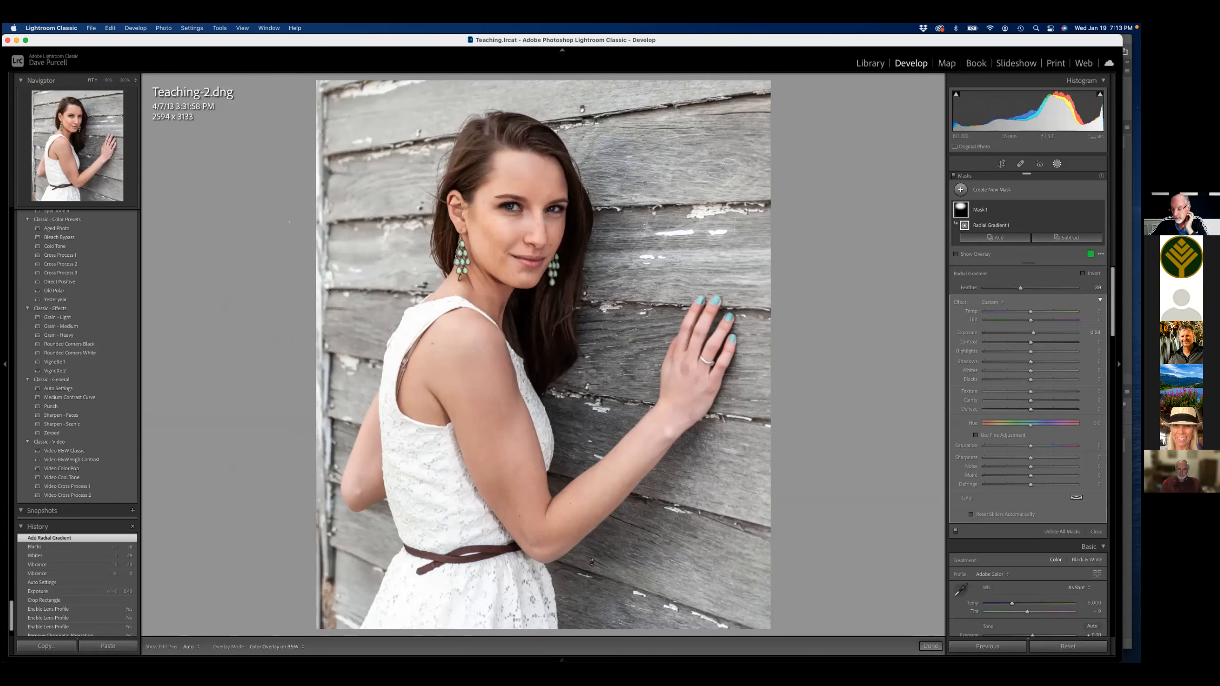
# - Close masking, open Teaching-2.dng in Photoshop 2022 for editing, and fit the image on screen
pyautogui.hotkey('shift', 'w')
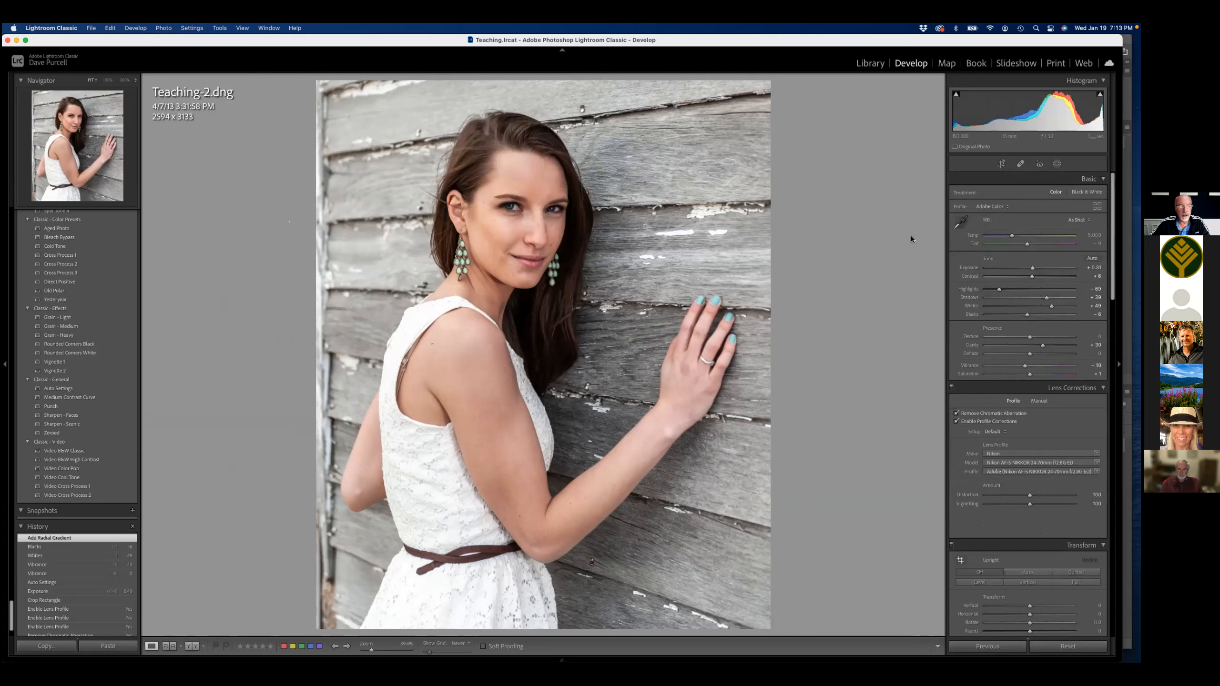
pyautogui.click(164, 27)
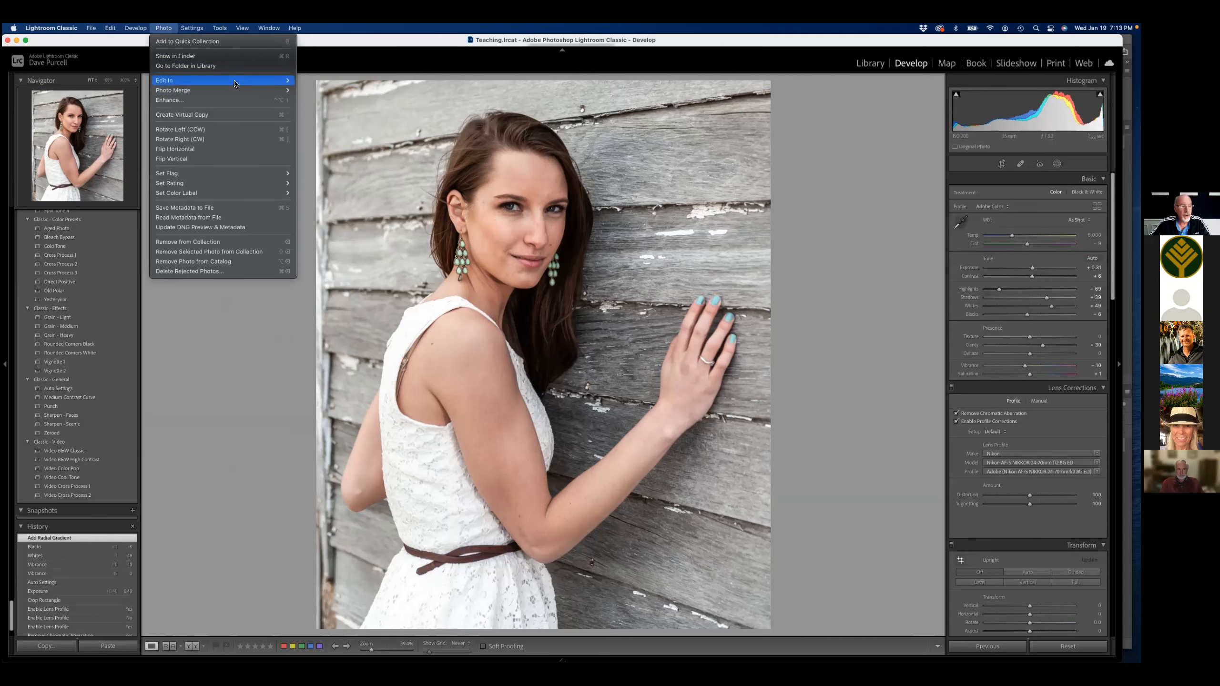
pyautogui.moveTo(235, 83)
pyautogui.click(311, 82)
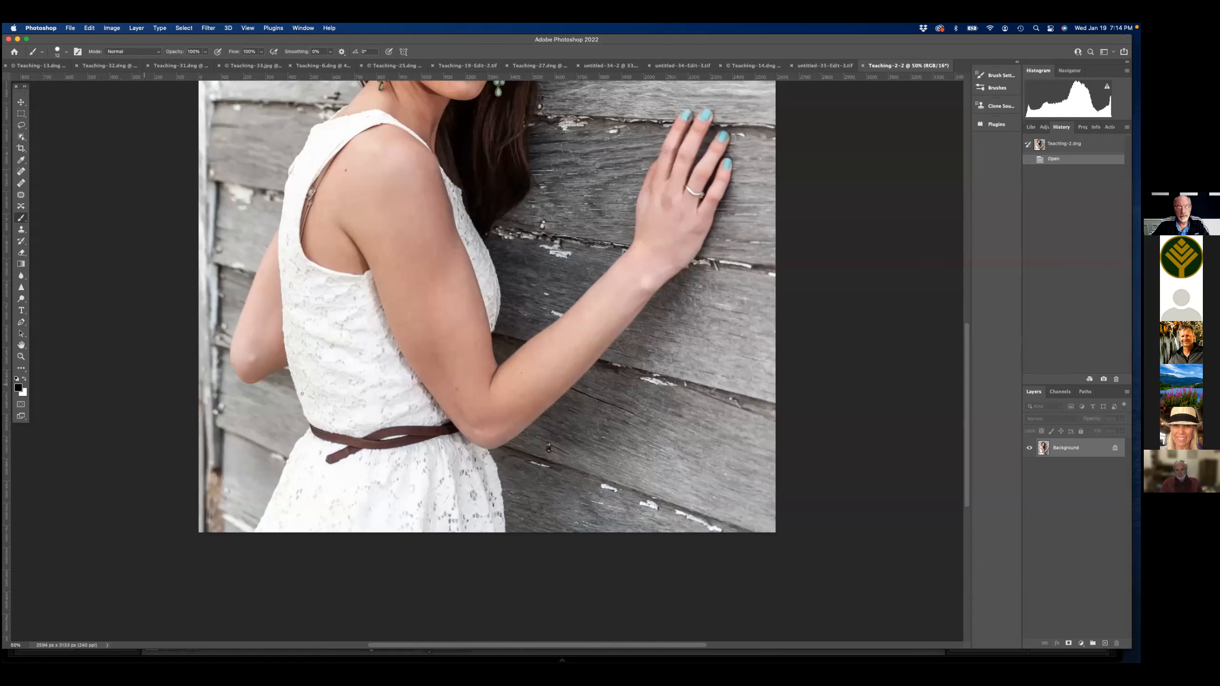
pyautogui.click(246, 30)
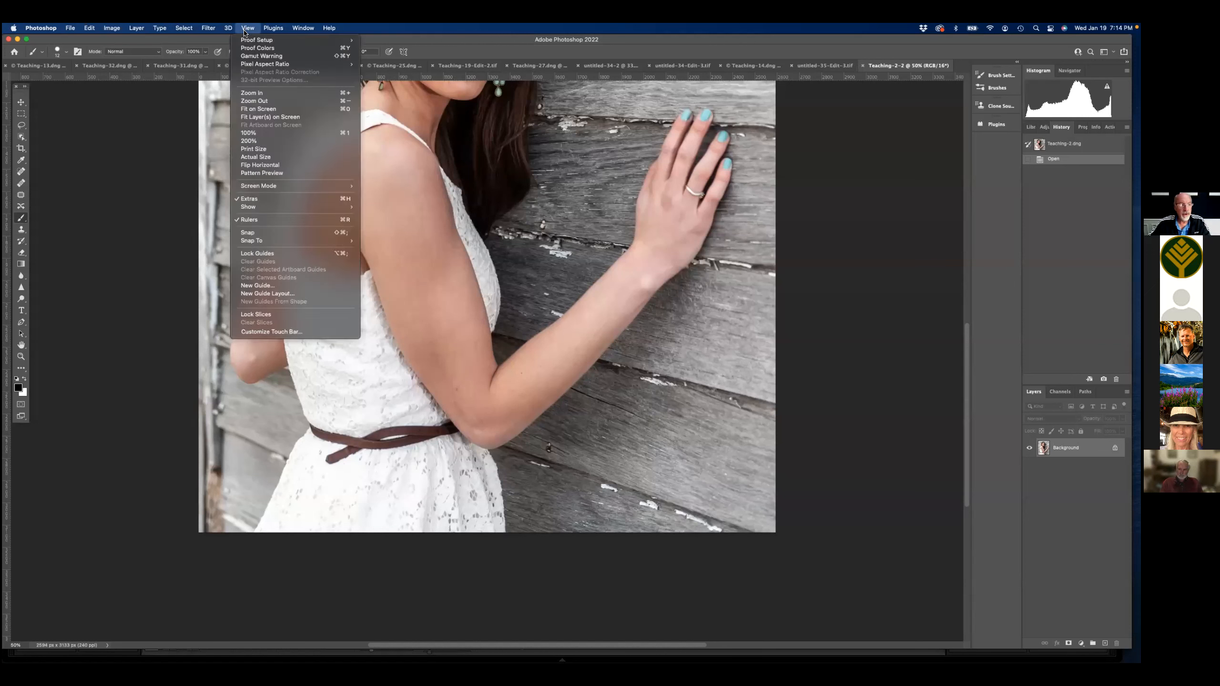
pyautogui.click(259, 110)
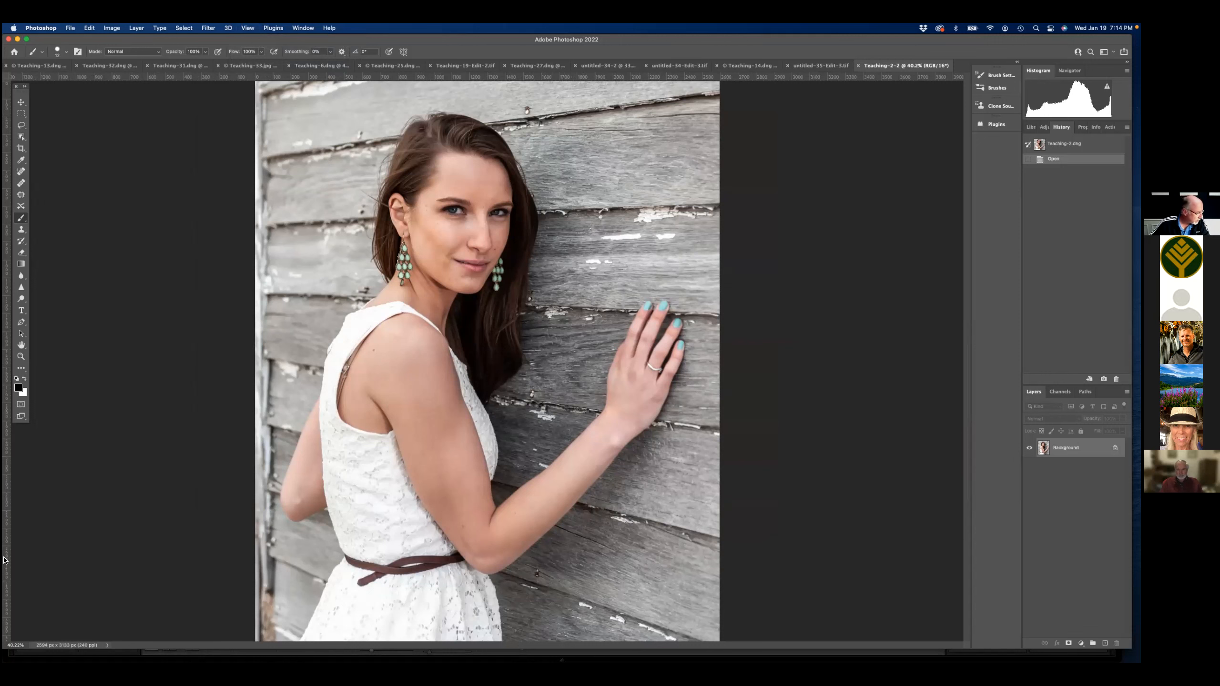
# - Return to Lightroom Classic and lower the Contrast of the radial mask around the head to -2
pyautogui.press('super+Tab')
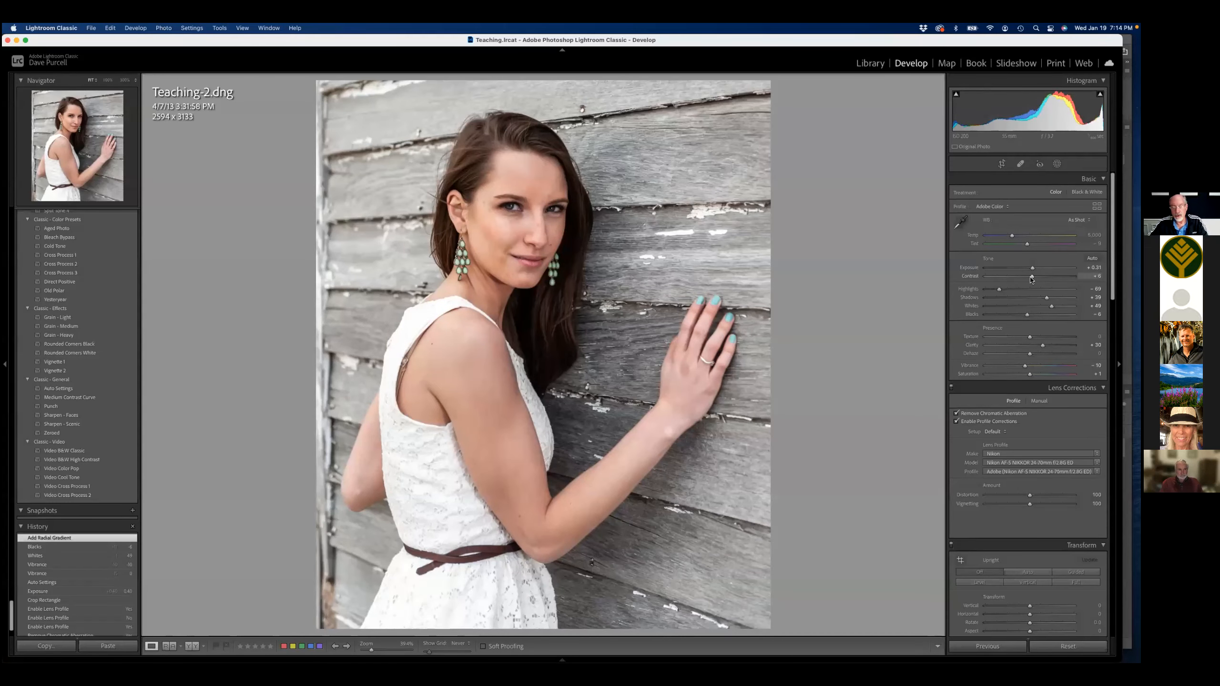
pyautogui.hotkey('shift', 'w')
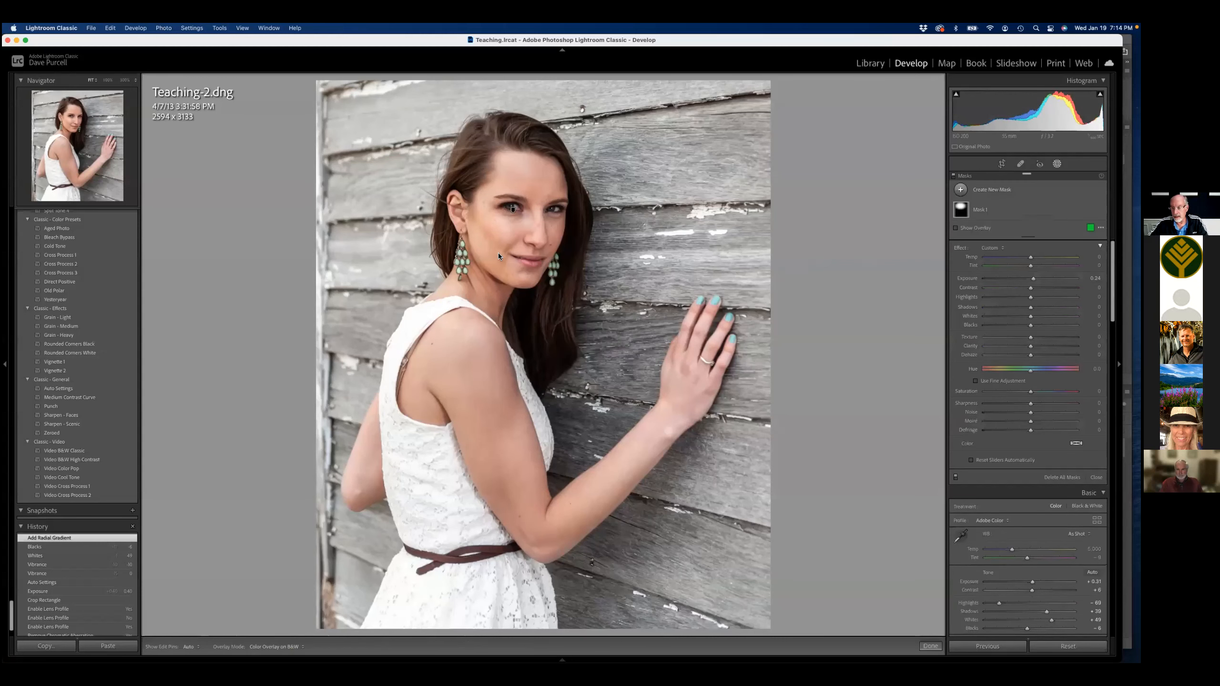
pyautogui.moveTo(512, 211)
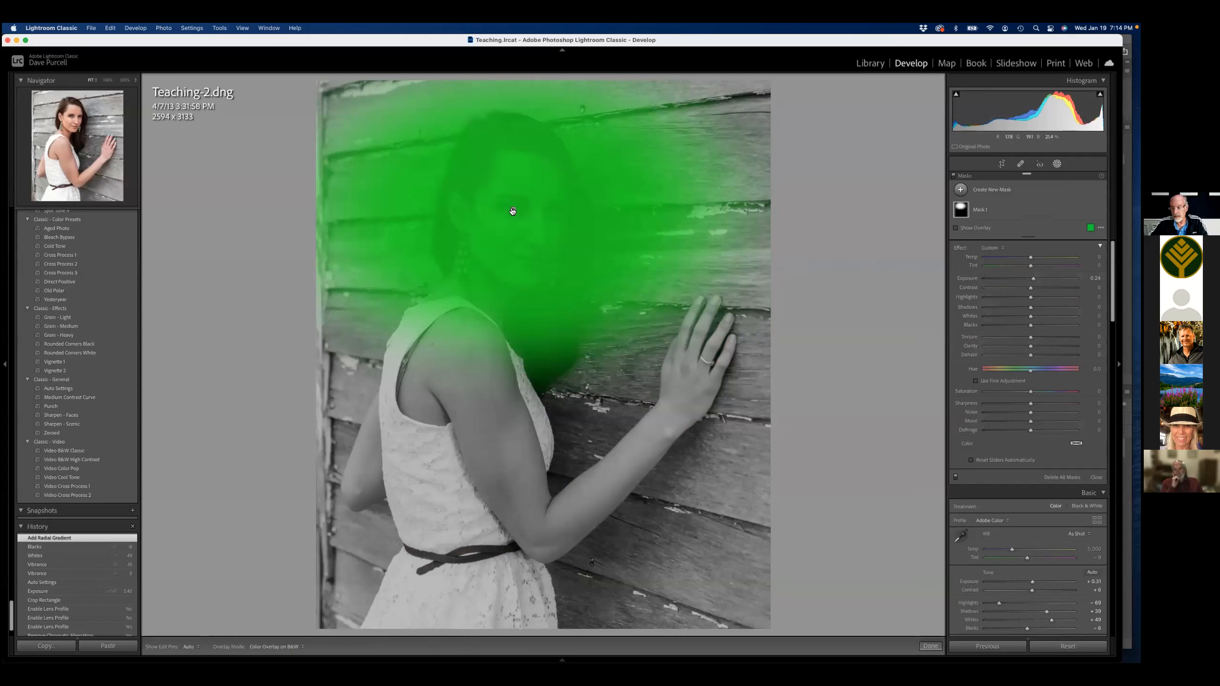
pyautogui.scroll(-2, 998, 318)
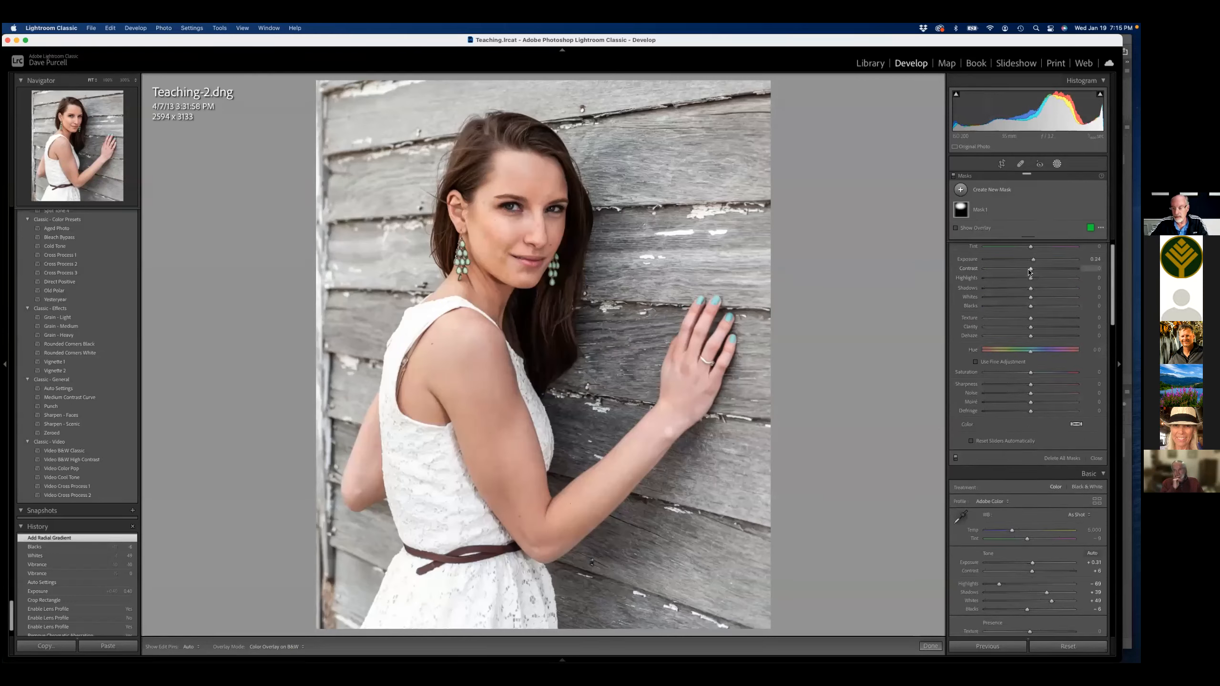
pyautogui.moveTo(1028, 272)
pyautogui.mouseDown()
pyautogui.moveTo(1014, 272)
pyautogui.moveTo(1050, 272)
pyautogui.moveTo(1028, 272)
pyautogui.mouseUp()
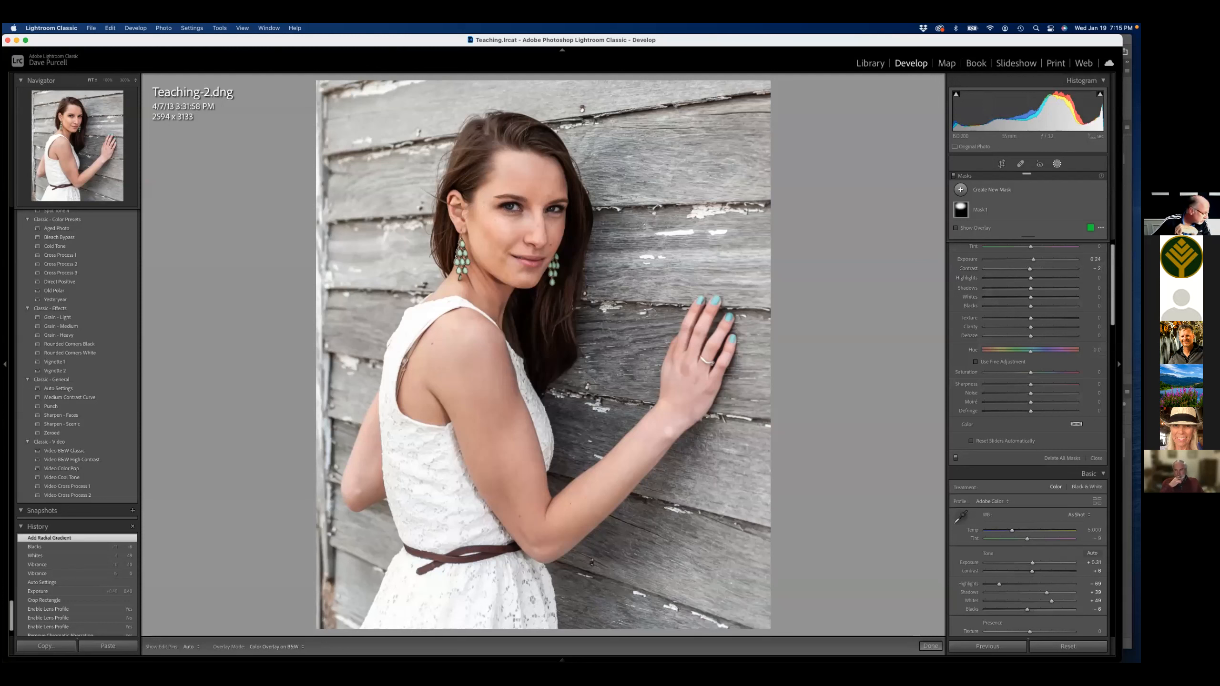
pyautogui.press('super+e')
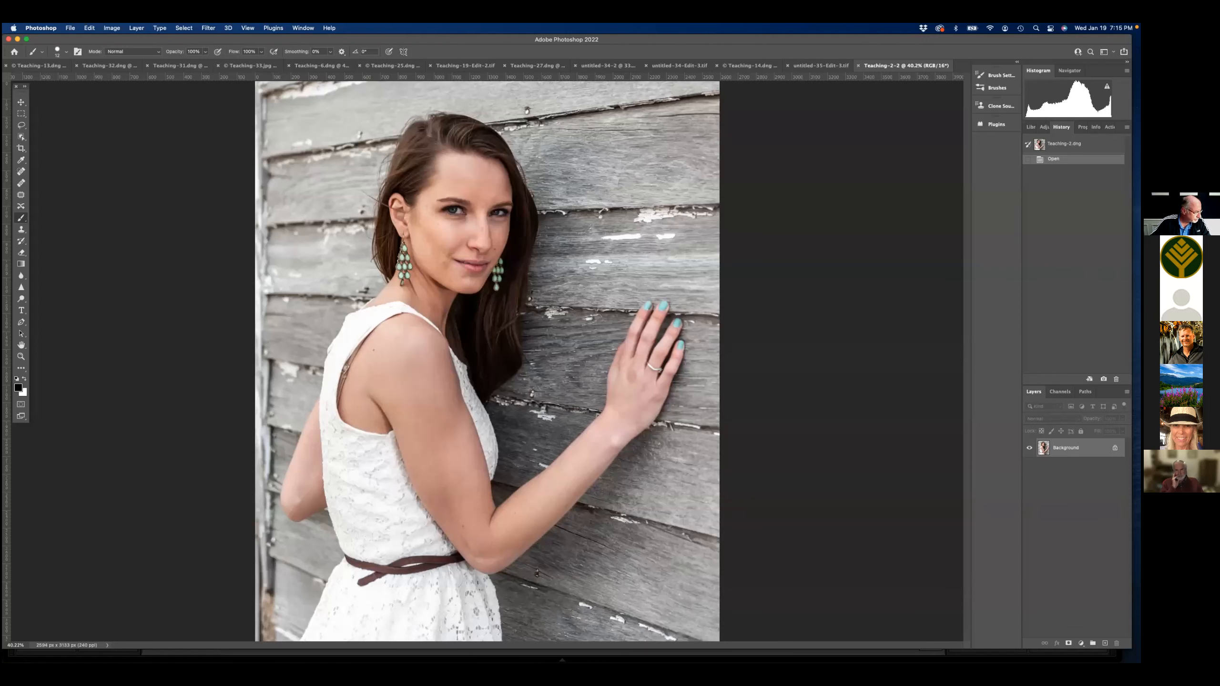
pyautogui.press('super+Tab')
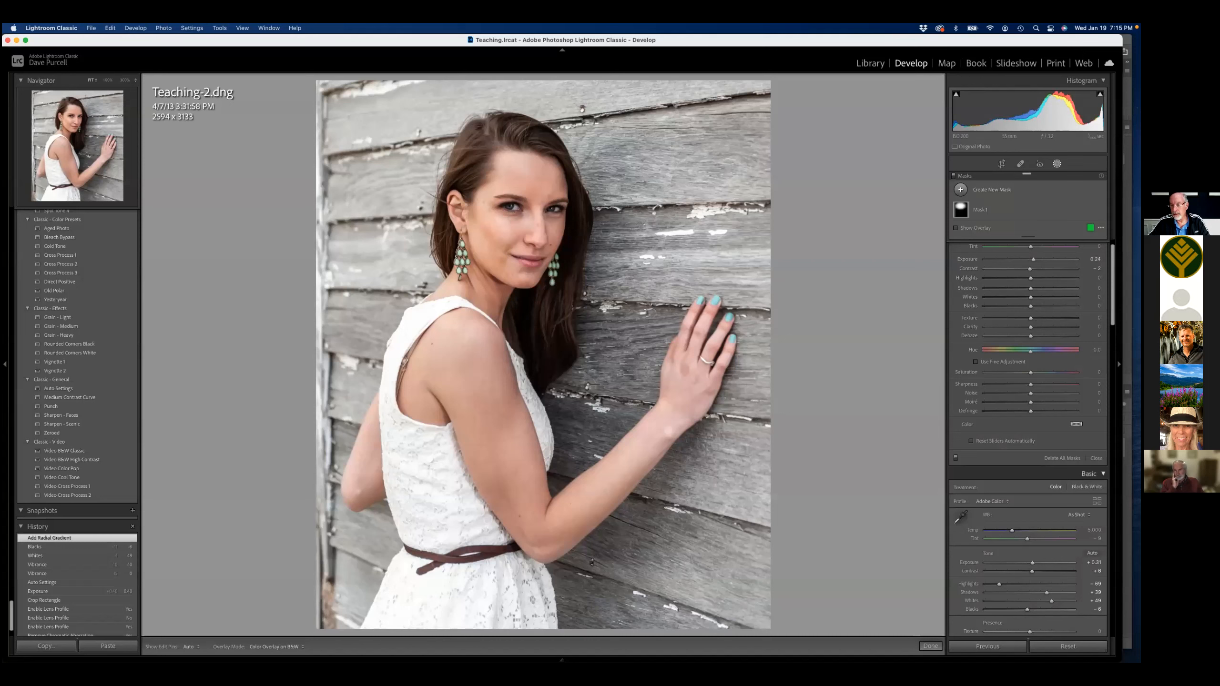
# - Close masking and set a custom white balance by sampling a neutral grey board beside the woman's head
pyautogui.hotkey('shift', 'w')
pyautogui.hotkey('shift', 'w')
pyautogui.hotkey('shift', 'w')
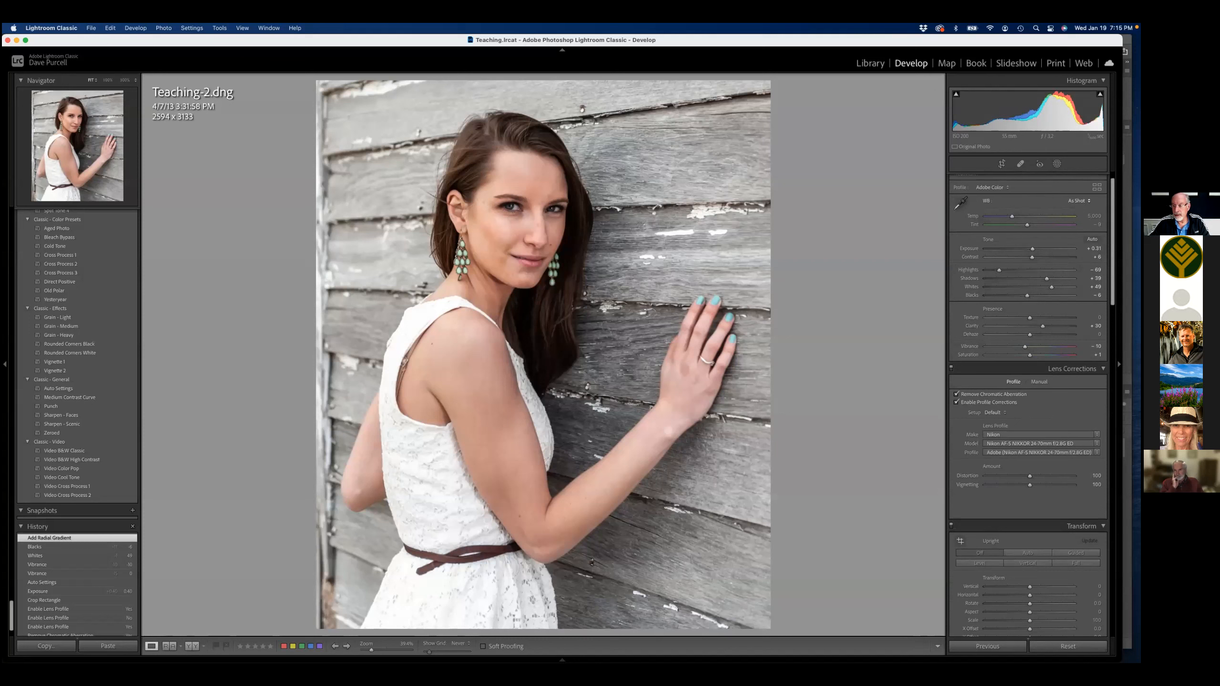
pyautogui.click(1078, 200)
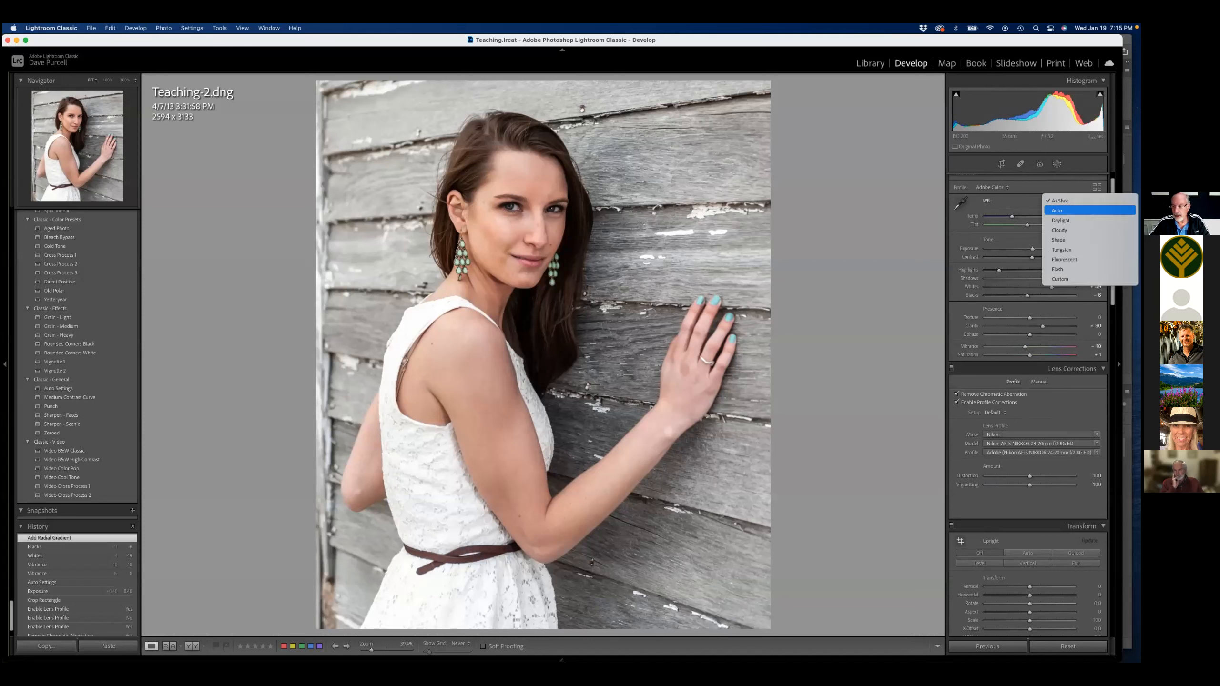
pyautogui.press('Escape')
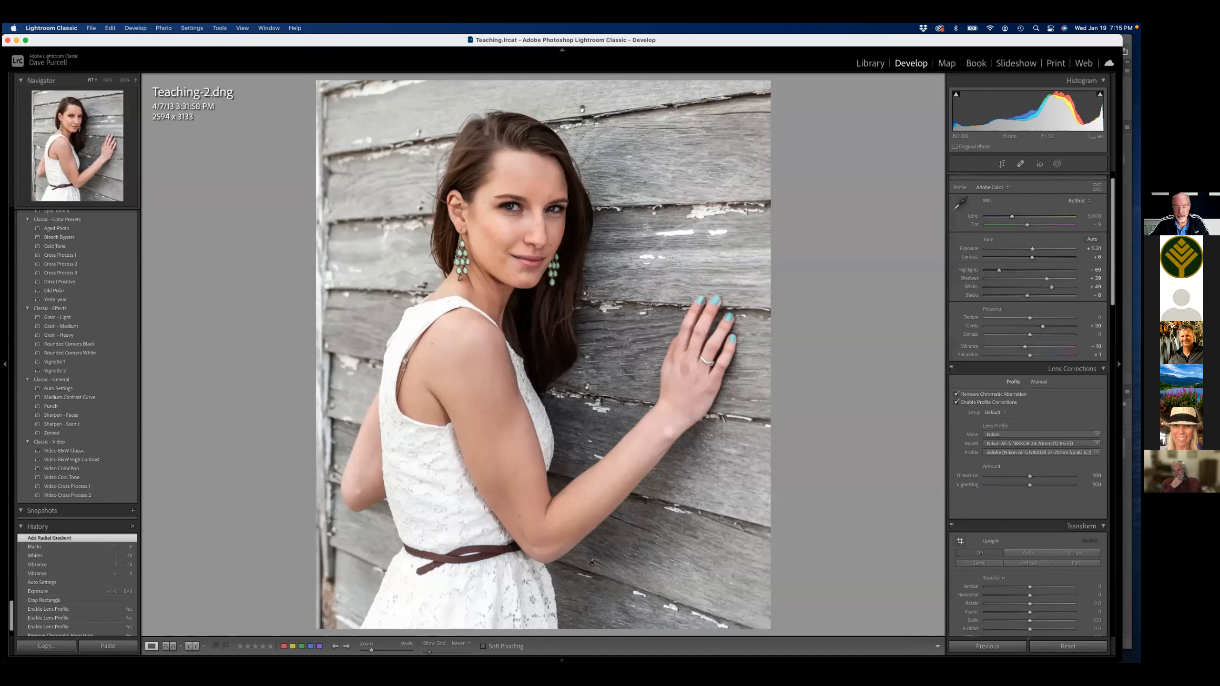
pyautogui.click(959, 204)
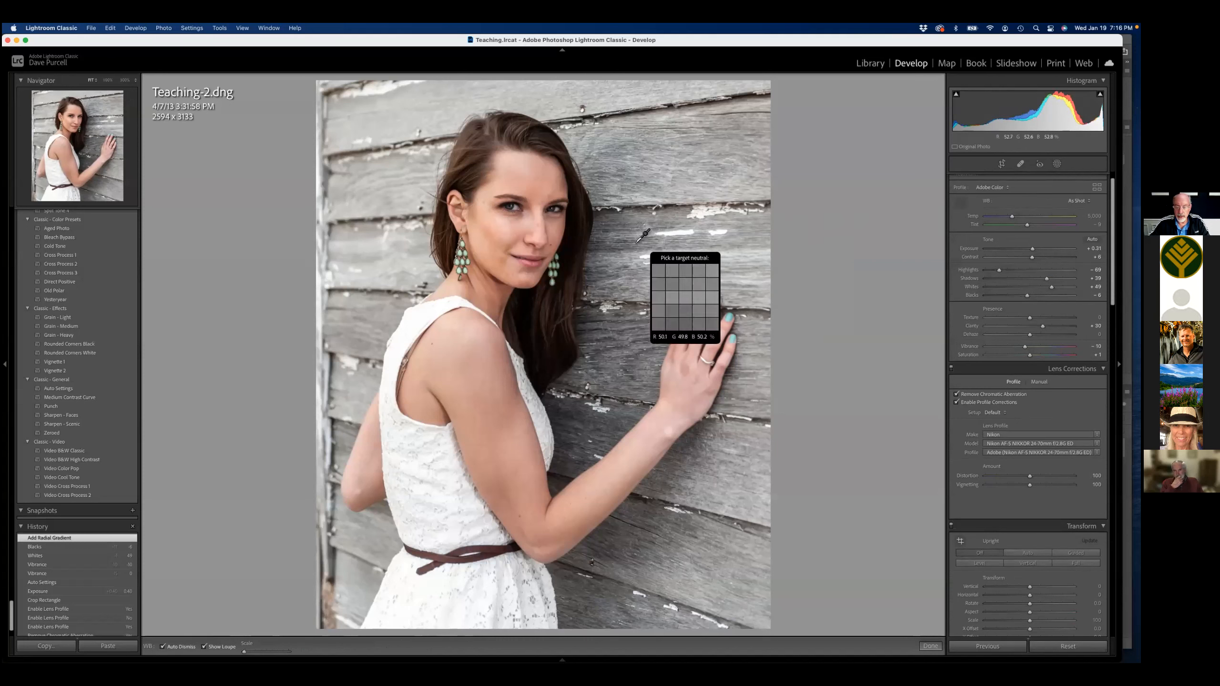
pyautogui.click(626, 221)
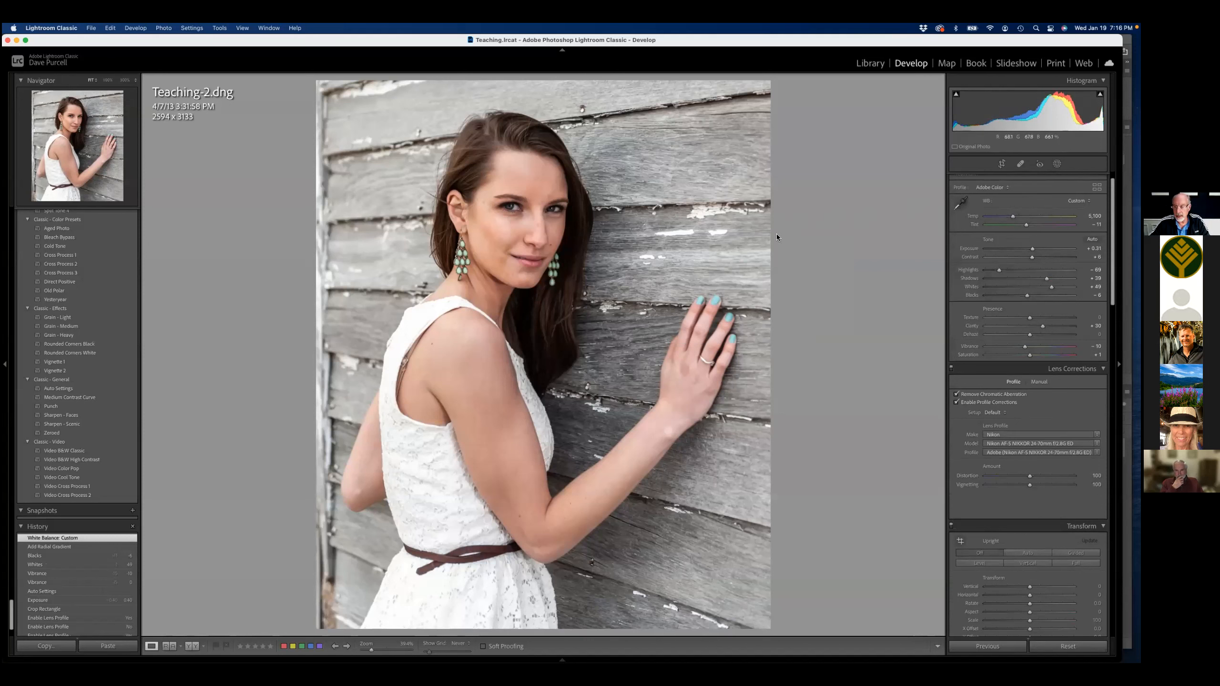
# - Warm the photo's Temperature to 5,279, and resample the white balance from an upper grey board
pyautogui.scroll(1, 1013, 216)
pyautogui.moveTo(1012, 219)
pyautogui.mouseDown()
pyautogui.moveTo(1028, 222)
pyautogui.moveTo(1014, 222)
pyautogui.mouseUp()
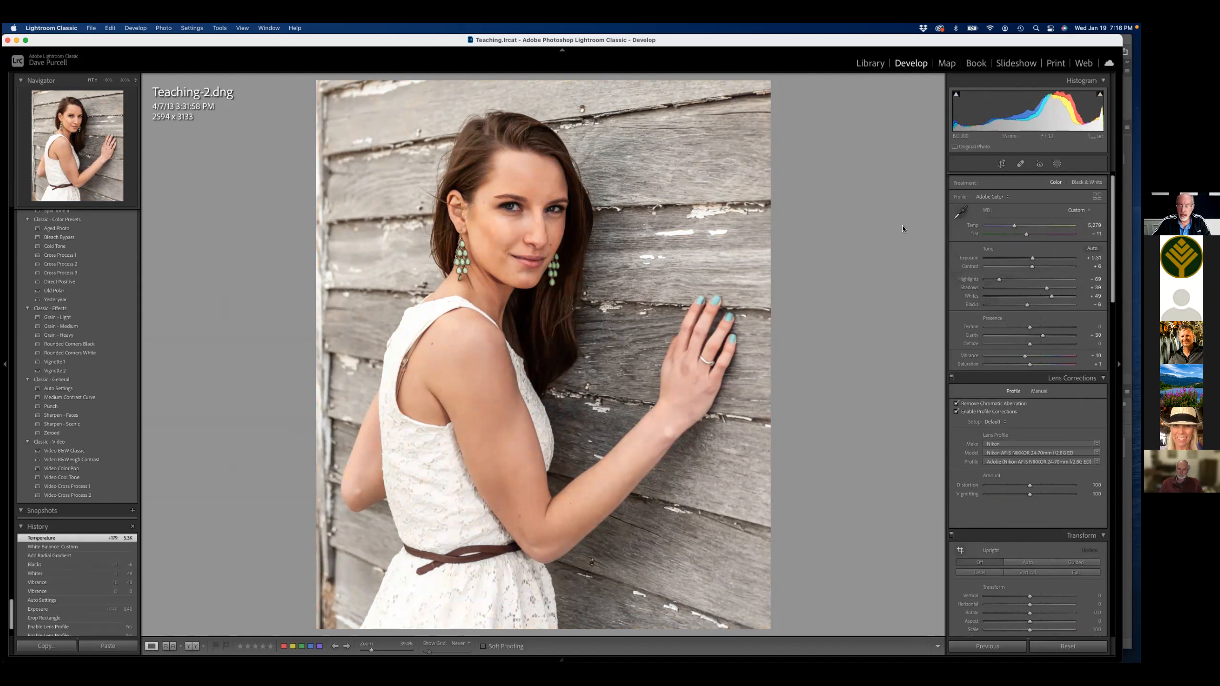
pyautogui.click(960, 212)
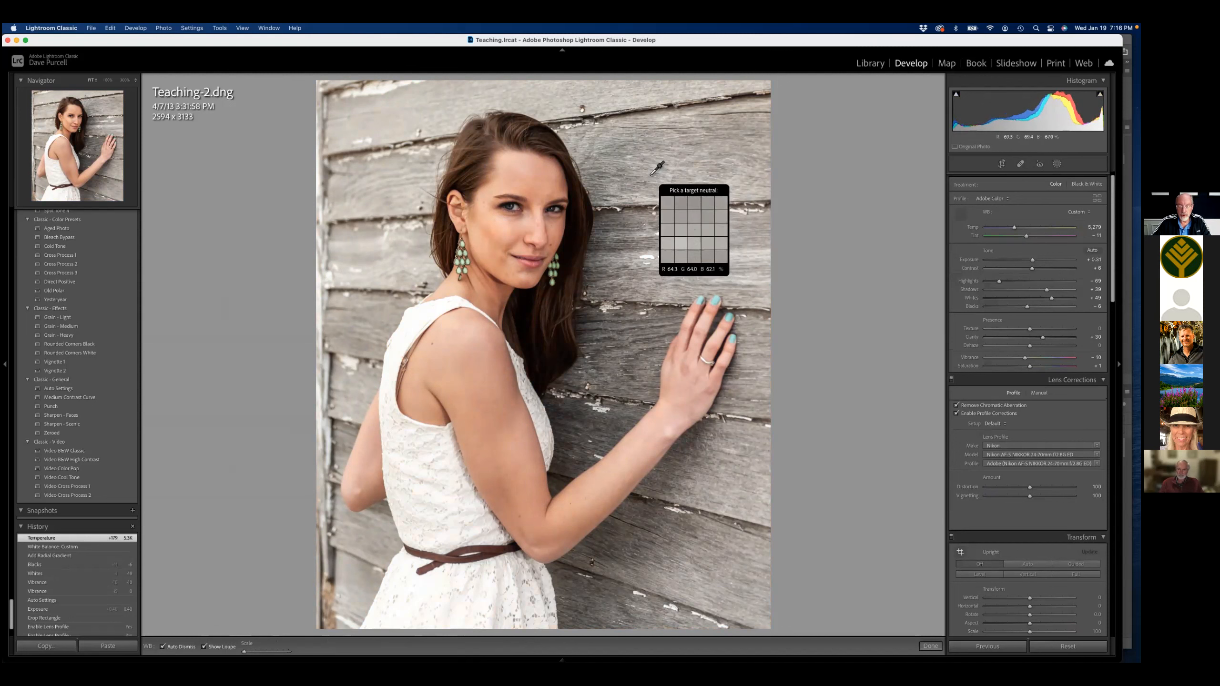
pyautogui.click(610, 155)
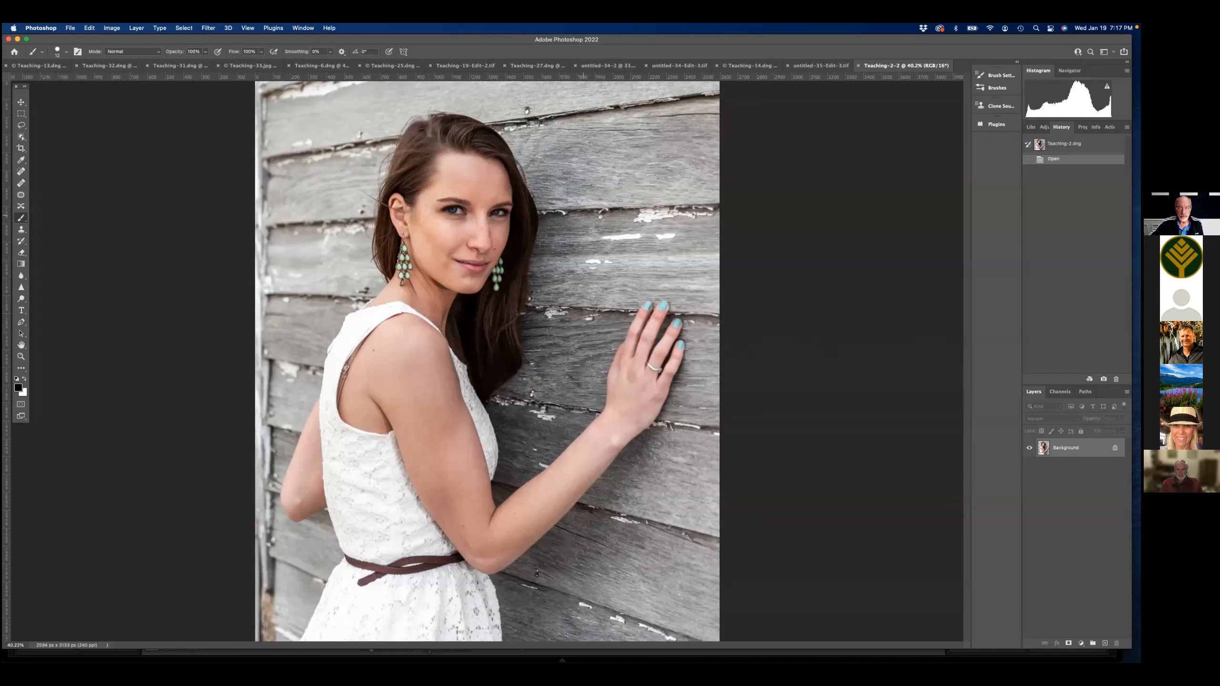
# - In the Photoshop copy, enlarge the brush and heal the dark spot on the upper boards with the Healing Brush, sampling nearby wood
pyautogui.press(']')
pyautogui.press(']')
pyautogui.press(']')
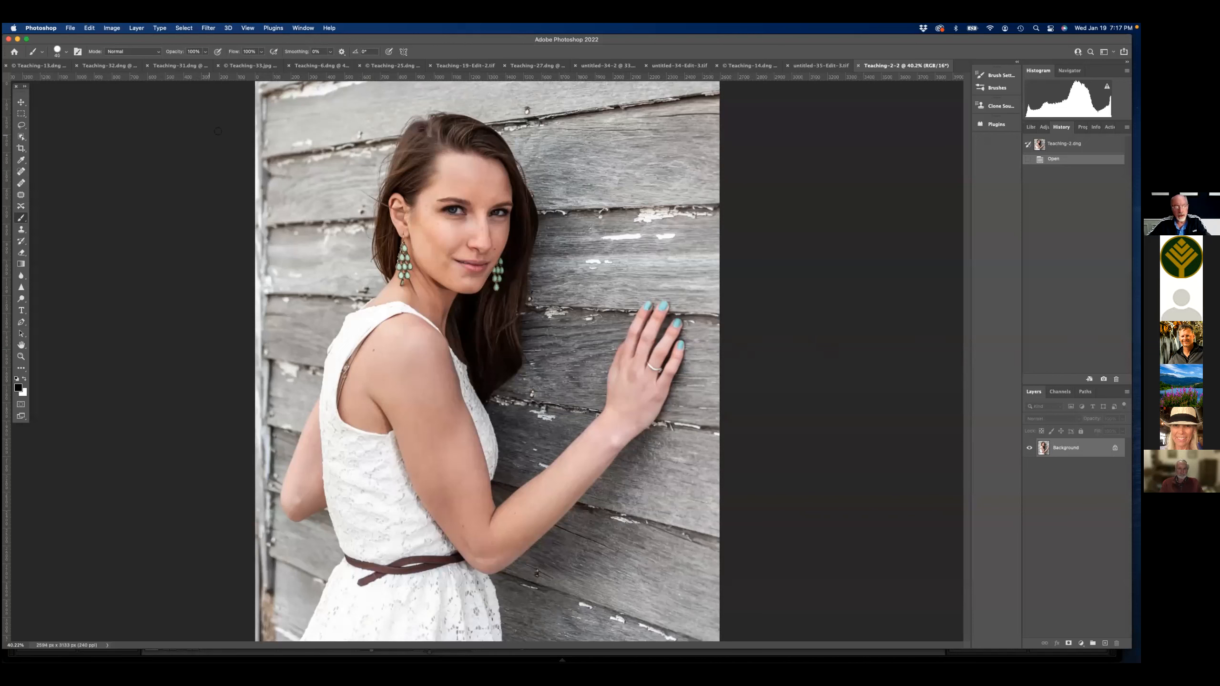
pyautogui.click(21, 183)
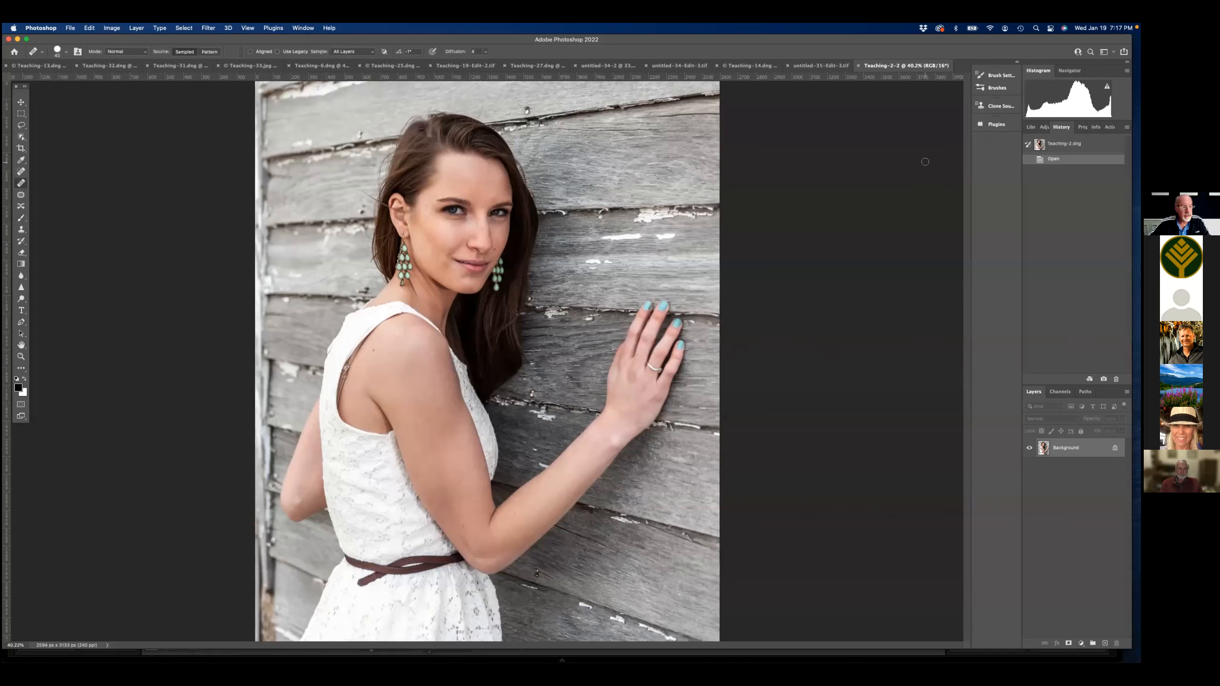
pyautogui.keyDown('alt'); pyautogui.click(553, 105); pyautogui.keyUp('alt')
pyautogui.moveTo(528, 110); pyautogui.dragTo(528, 109)
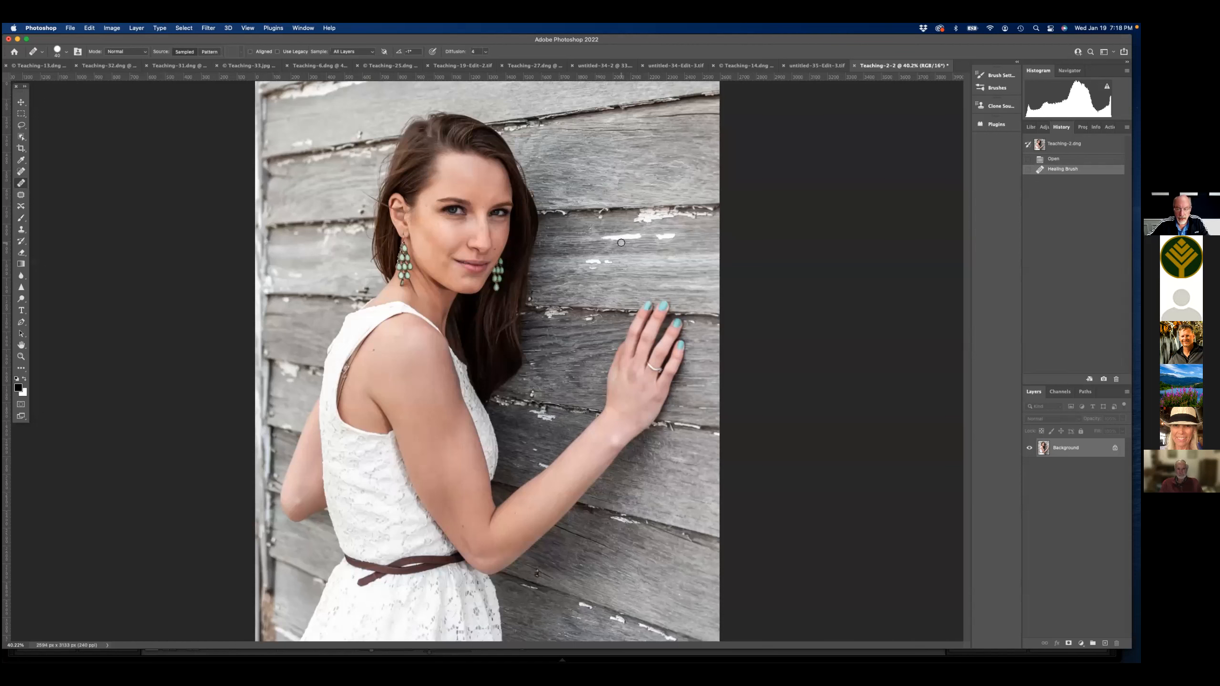
# - Heal the small white paint flecks on the boards beside the woman's hair with the Healing Brush, sampling nearby wood
pyautogui.keyDown('alt'); pyautogui.click(605, 250); pyautogui.keyUp('alt')
pyautogui.moveTo(602, 238)
pyautogui.mouseDown()
pyautogui.moveTo(633, 236)
pyautogui.moveTo(591, 227)
pyautogui.moveTo(592, 259)
pyautogui.moveTo(604, 260)
pyautogui.mouseUp()
pyautogui.keyDown('alt'); pyautogui.click(644, 267); pyautogui.keyUp('alt')
pyautogui.click(611, 282)
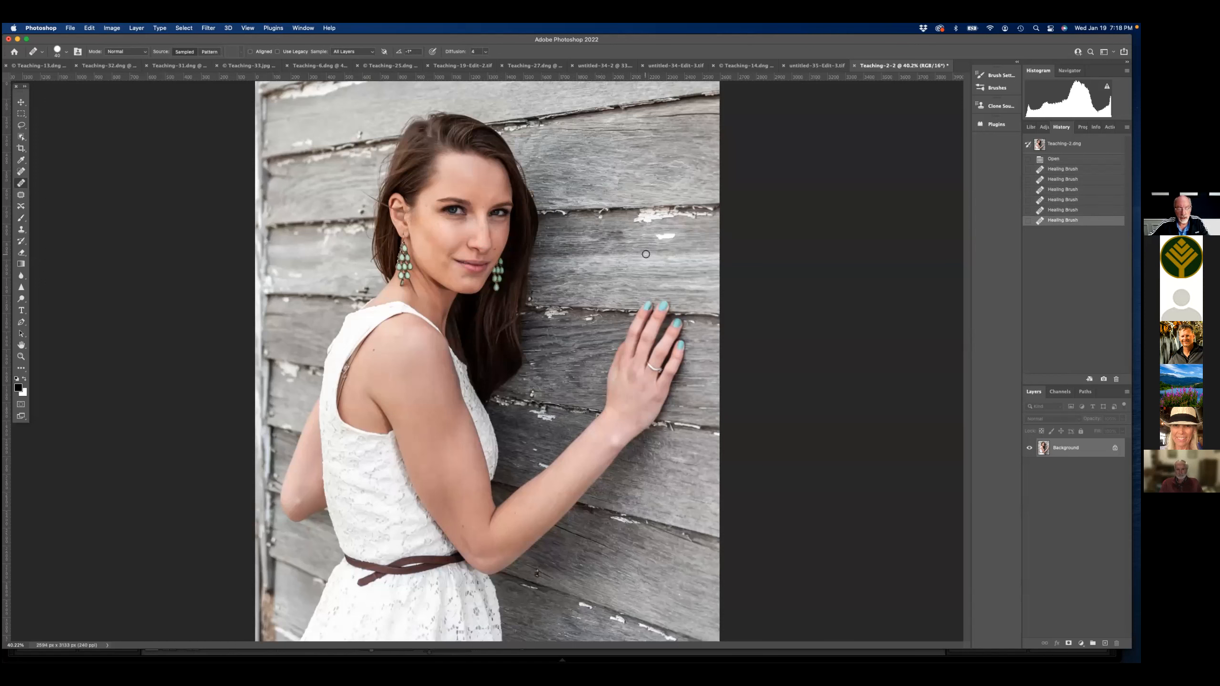
# - At 100% view, try to remove the mole on the shoulder with the Patch tool in Content-Aware mode, and deselect
pyautogui.click(247, 28)
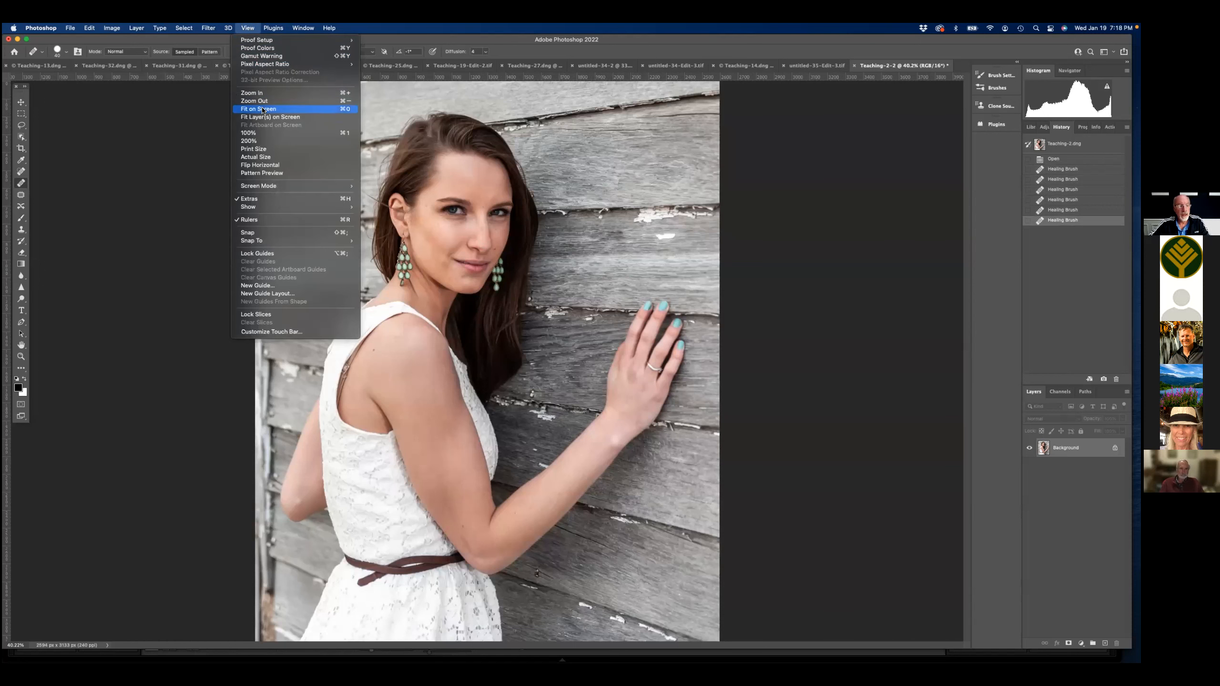
pyautogui.click(254, 133)
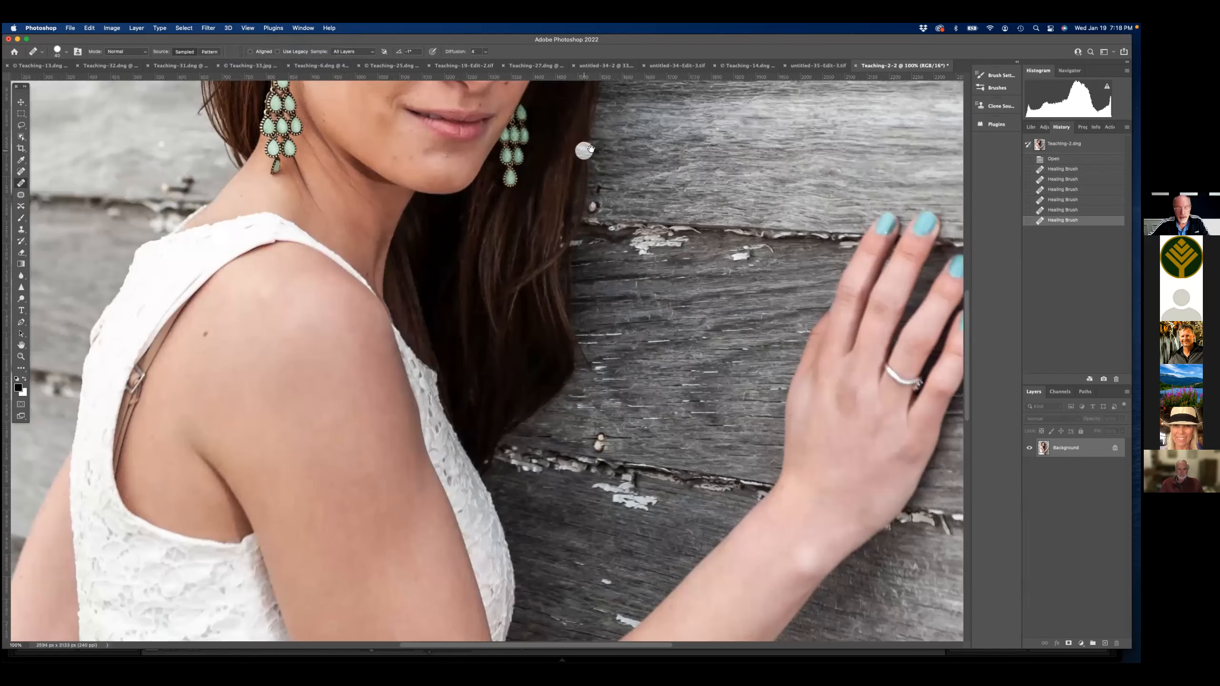
pyautogui.moveTo(628, 219); pyautogui.dragTo(629, 384)
pyautogui.moveTo(638, 173)
pyautogui.mouseDown()
pyautogui.moveTo(698, 255)
pyautogui.moveTo(785, 136)
pyautogui.mouseUp()
pyautogui.moveTo(706, 196)
pyautogui.mouseDown()
pyautogui.moveTo(718, 180)
pyautogui.moveTo(718, 234)
pyautogui.mouseUp()
pyautogui.scroll(1, 34, 182)
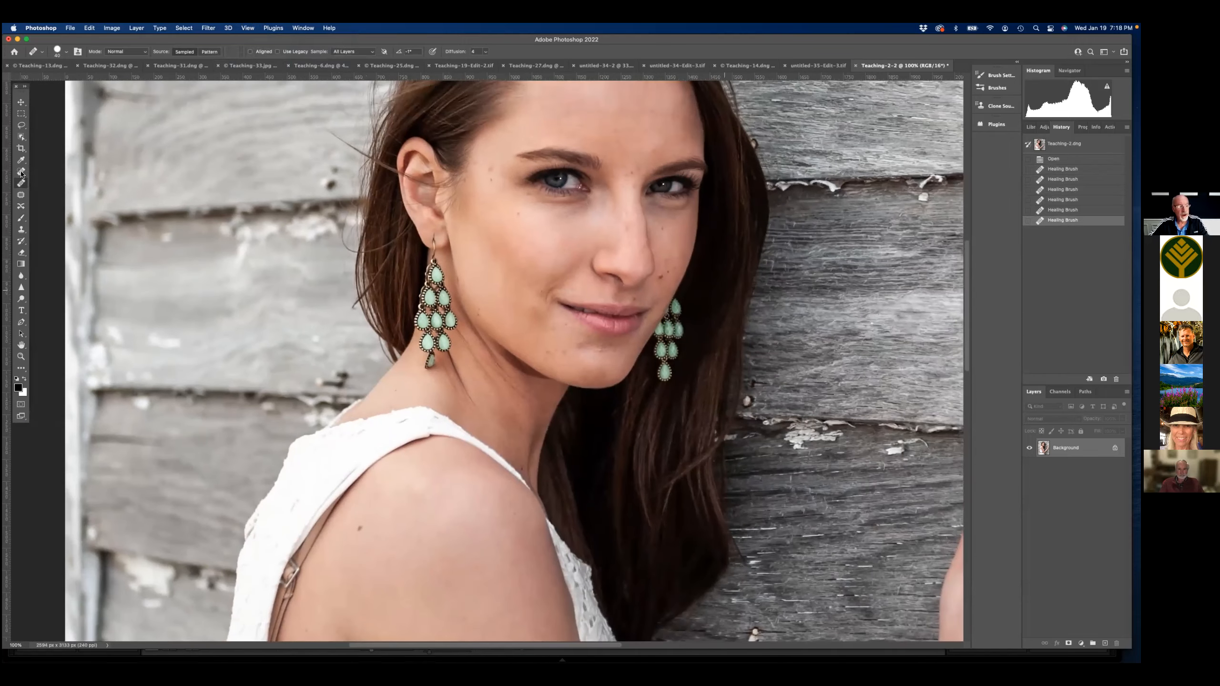
pyautogui.scroll(-4, 21, 173)
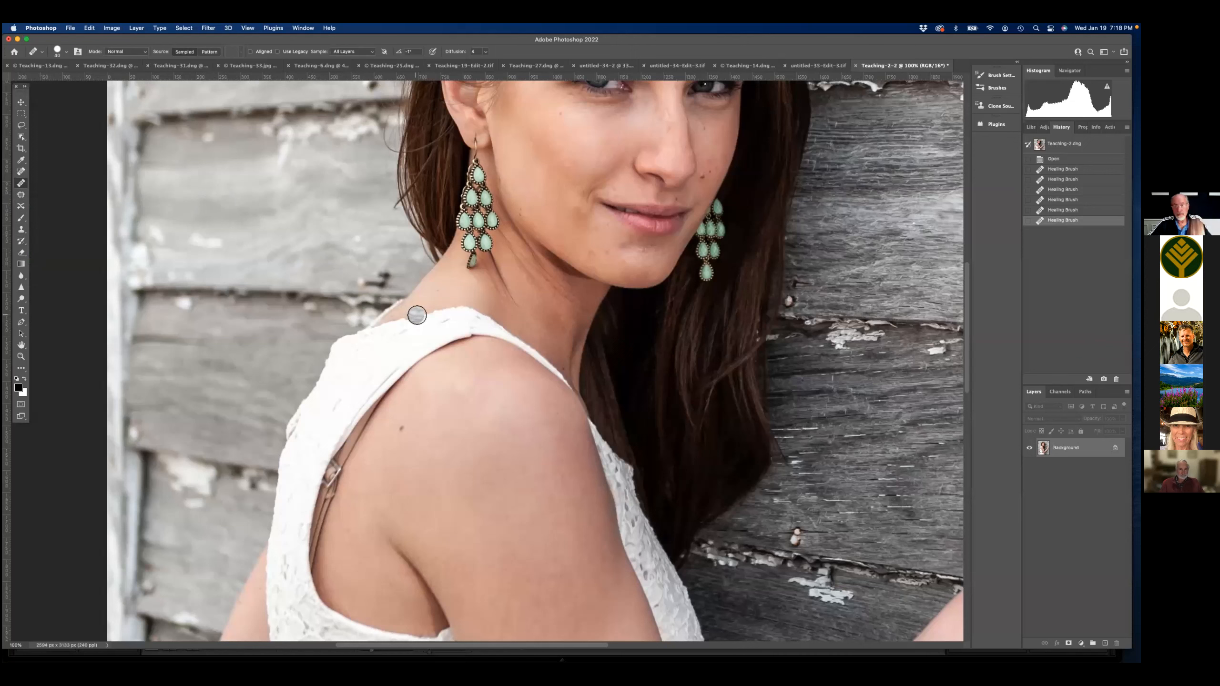
pyautogui.click(21, 195)
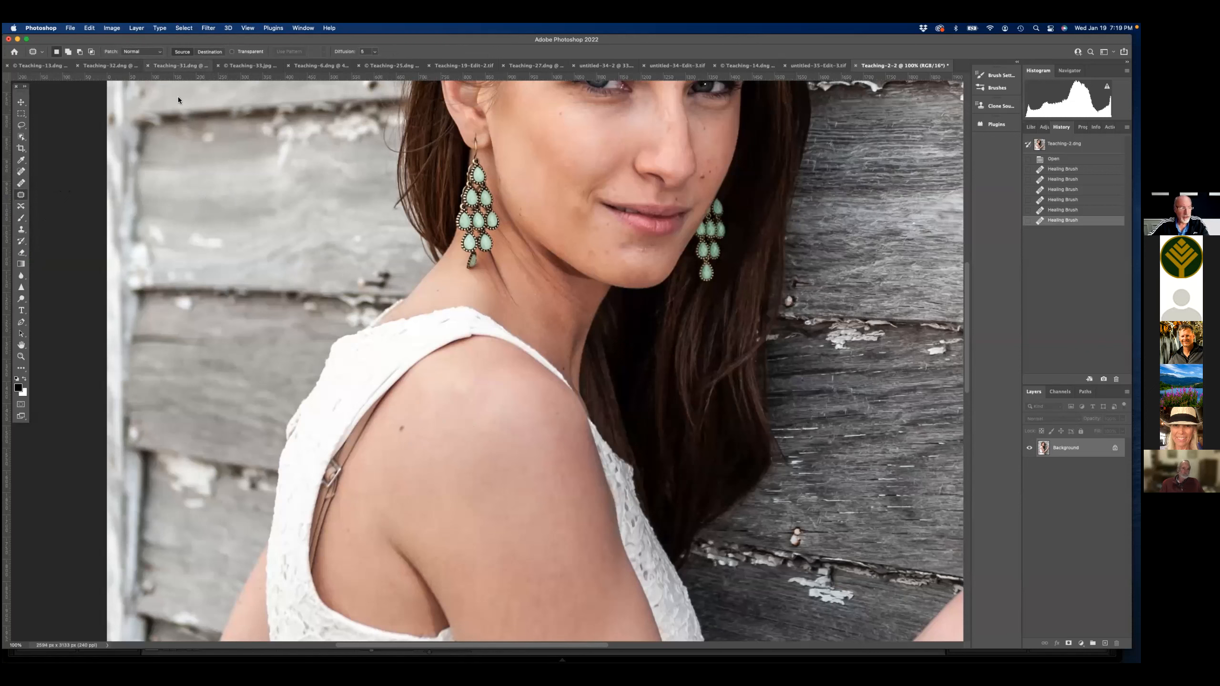
pyautogui.click(161, 52)
pyautogui.click(140, 62)
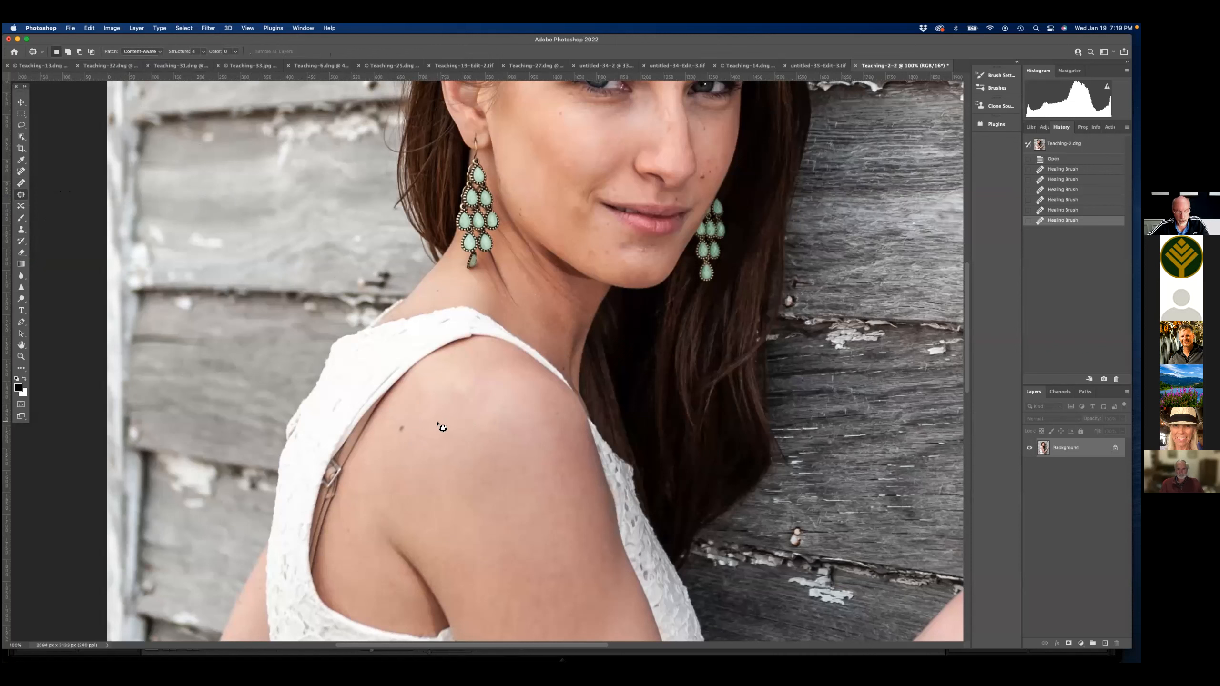
pyautogui.moveTo(436, 418)
pyautogui.mouseDown()
pyautogui.moveTo(404, 414)
pyautogui.moveTo(385, 427)
pyautogui.moveTo(388, 461)
pyautogui.moveTo(471, 464)
pyautogui.moveTo(429, 416)
pyautogui.moveTo(498, 504)
pyautogui.mouseUp()
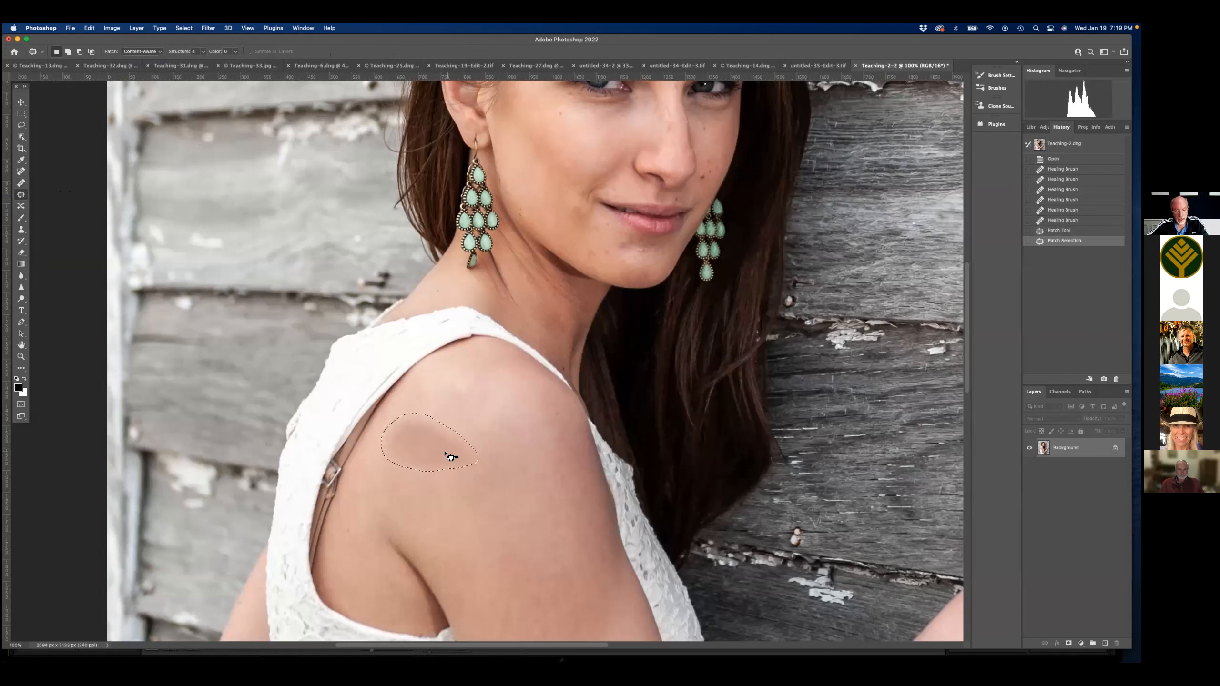
pyautogui.press('super+d')
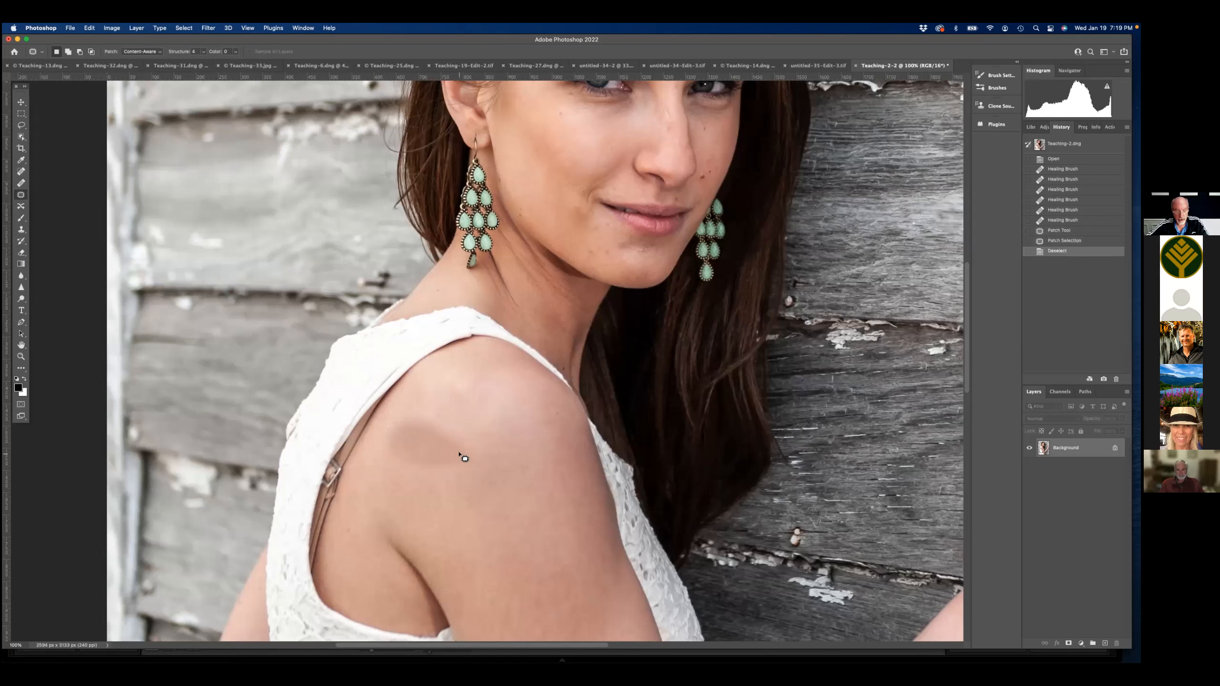
# - Try to blend the discoloured shoulder patch with the Healing Brush, and revert the history to before the patching
pyautogui.click(21, 183)
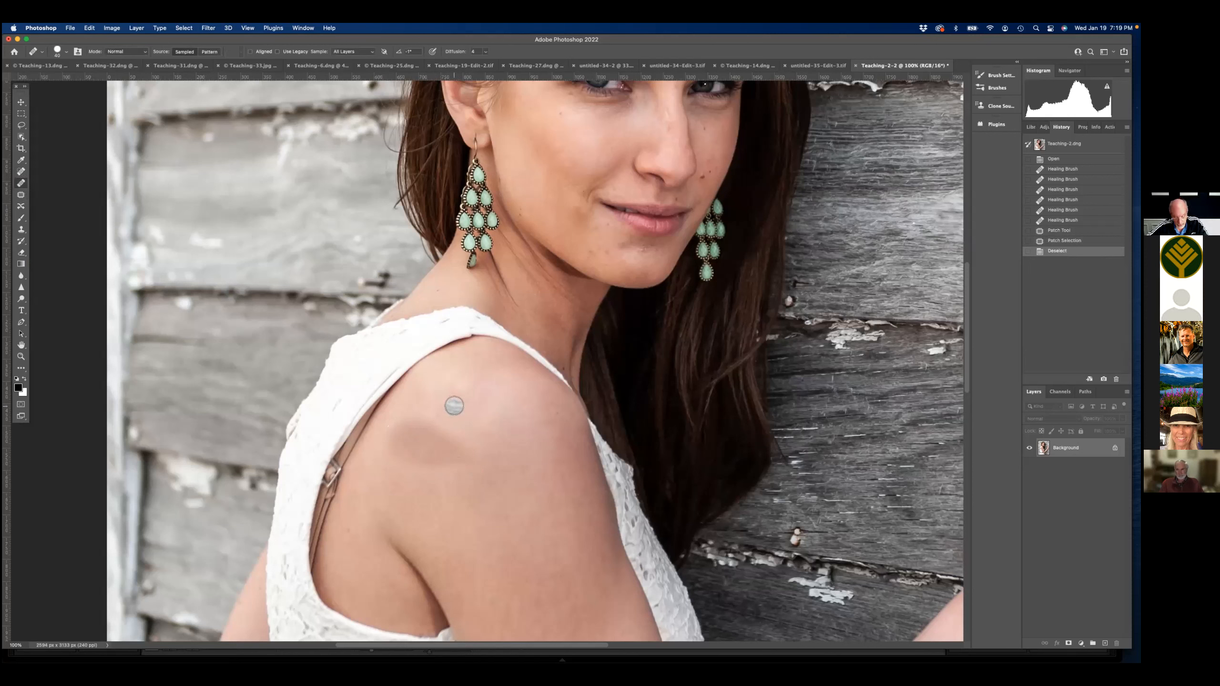
pyautogui.click(418, 424)
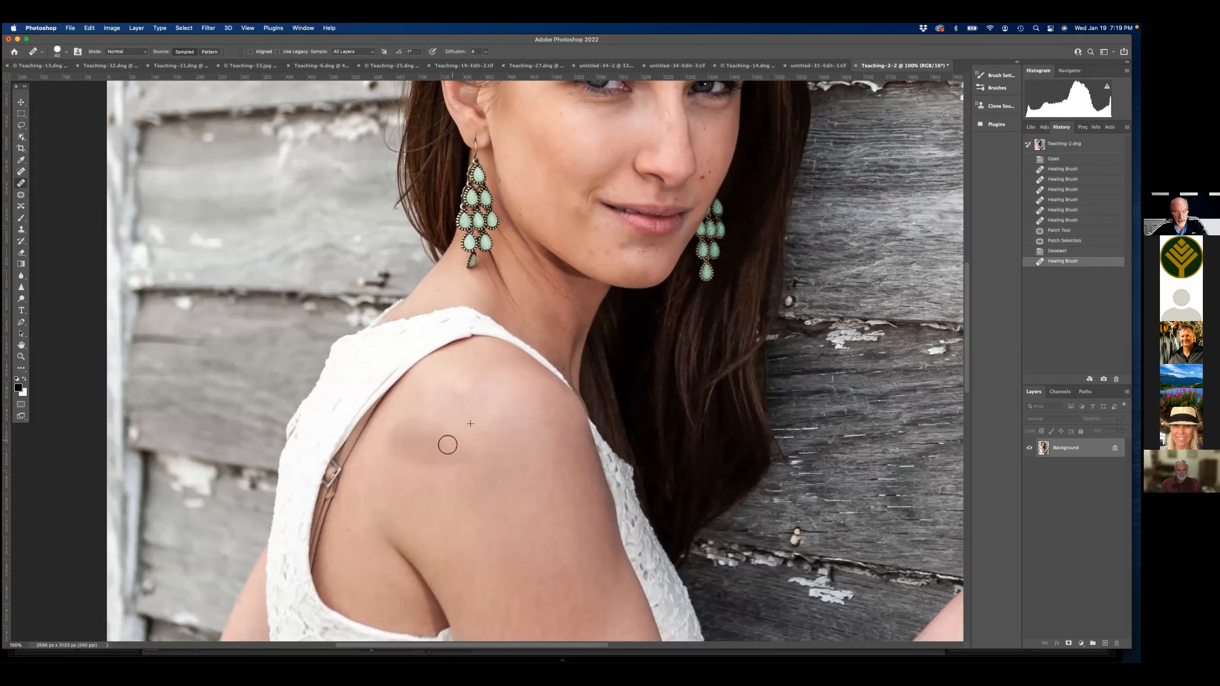
pyautogui.click(415, 441)
pyautogui.click(430, 417)
pyautogui.click(421, 454)
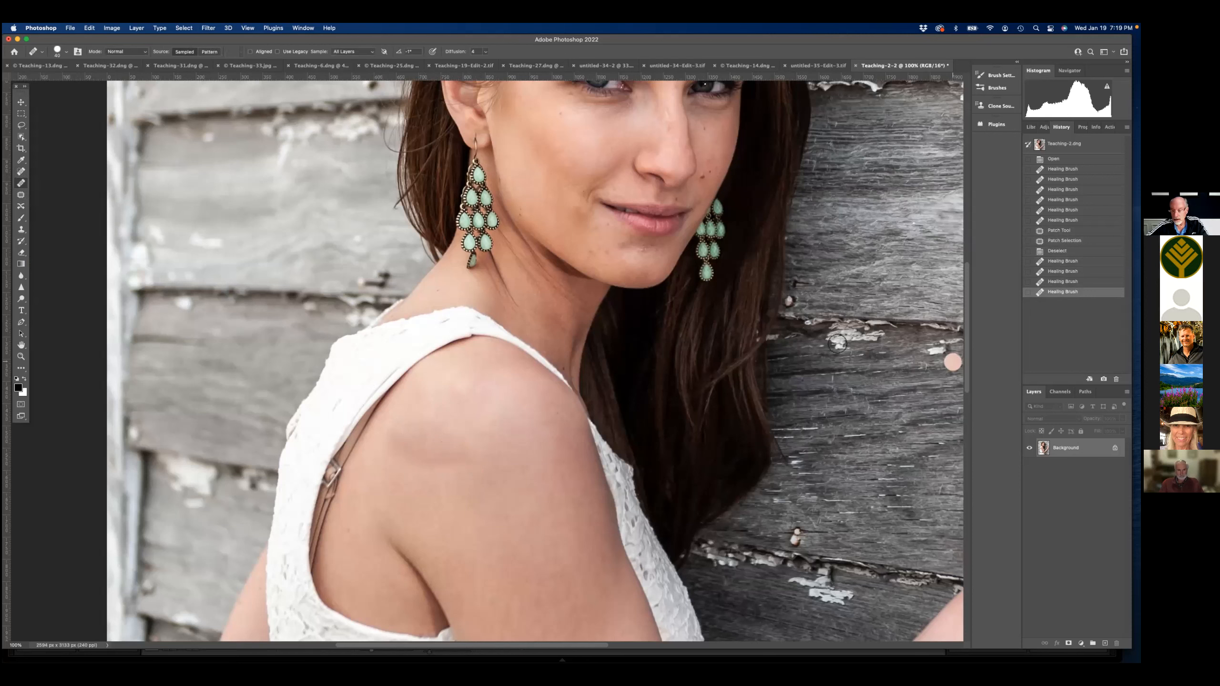
pyautogui.click(1053, 221)
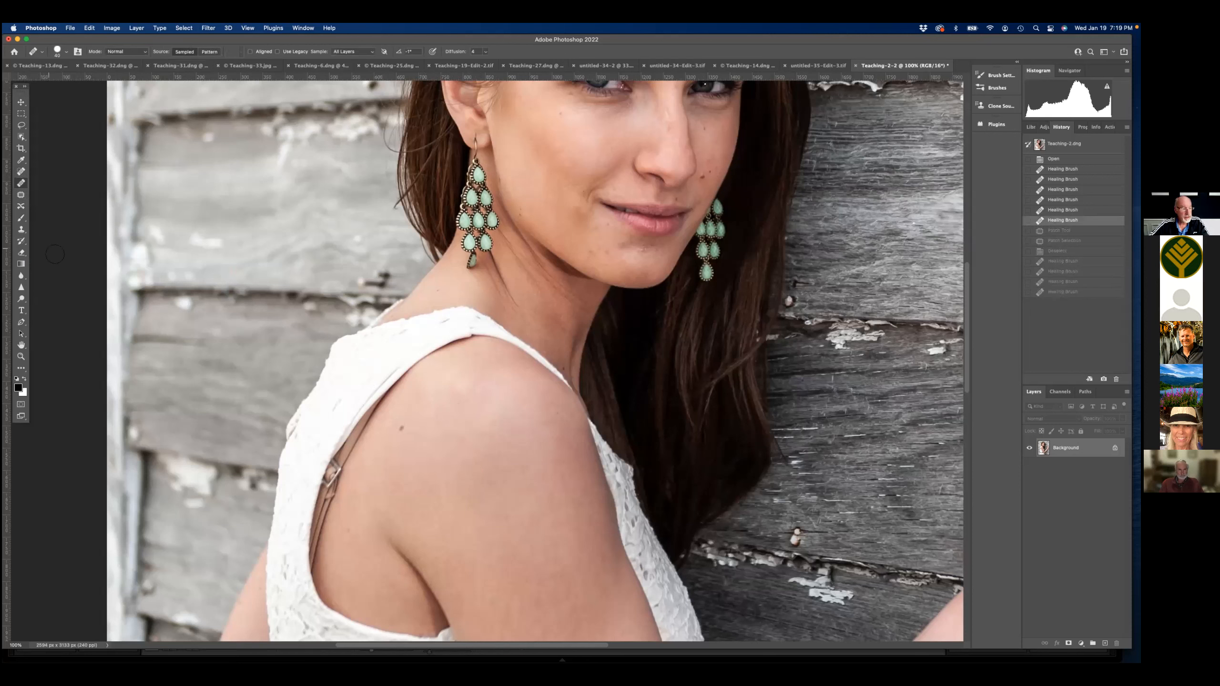
# - Remove the shoulder mole with the Patch tool in Normal mode, using clean skin lower on the arm, and deselect
pyautogui.click(21, 195)
pyautogui.click(142, 52)
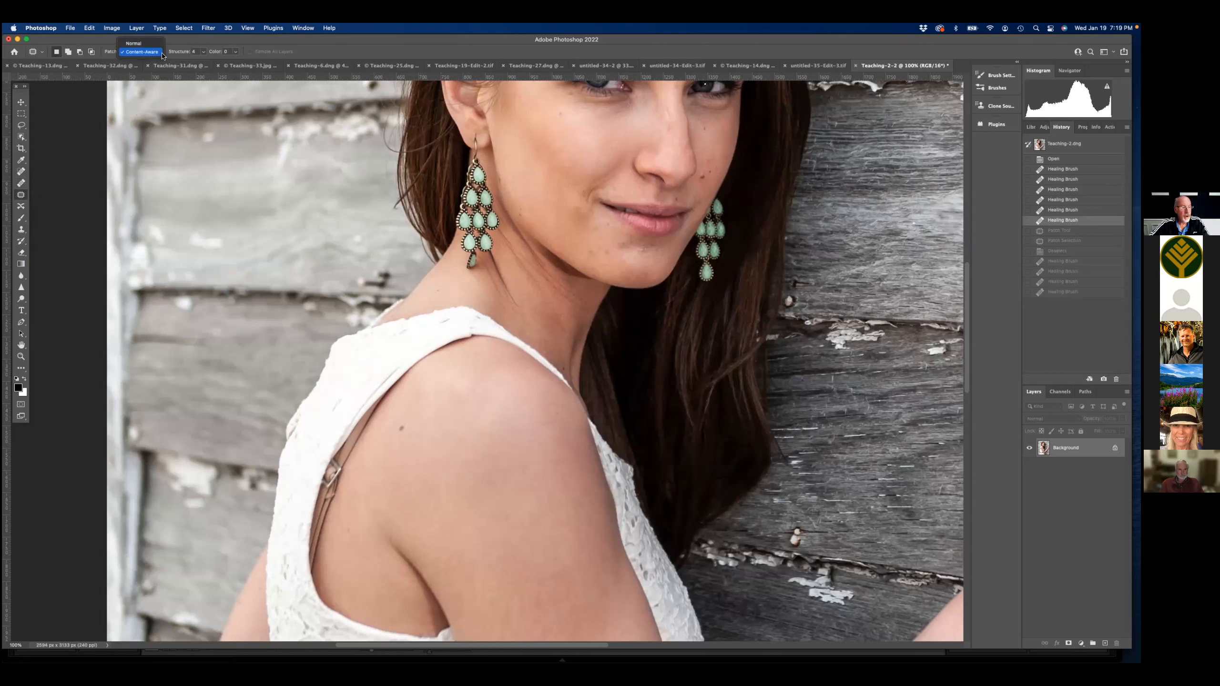
pyautogui.click(144, 44)
pyautogui.moveTo(441, 428)
pyautogui.mouseDown()
pyautogui.moveTo(397, 414)
pyautogui.moveTo(497, 459)
pyautogui.mouseUp()
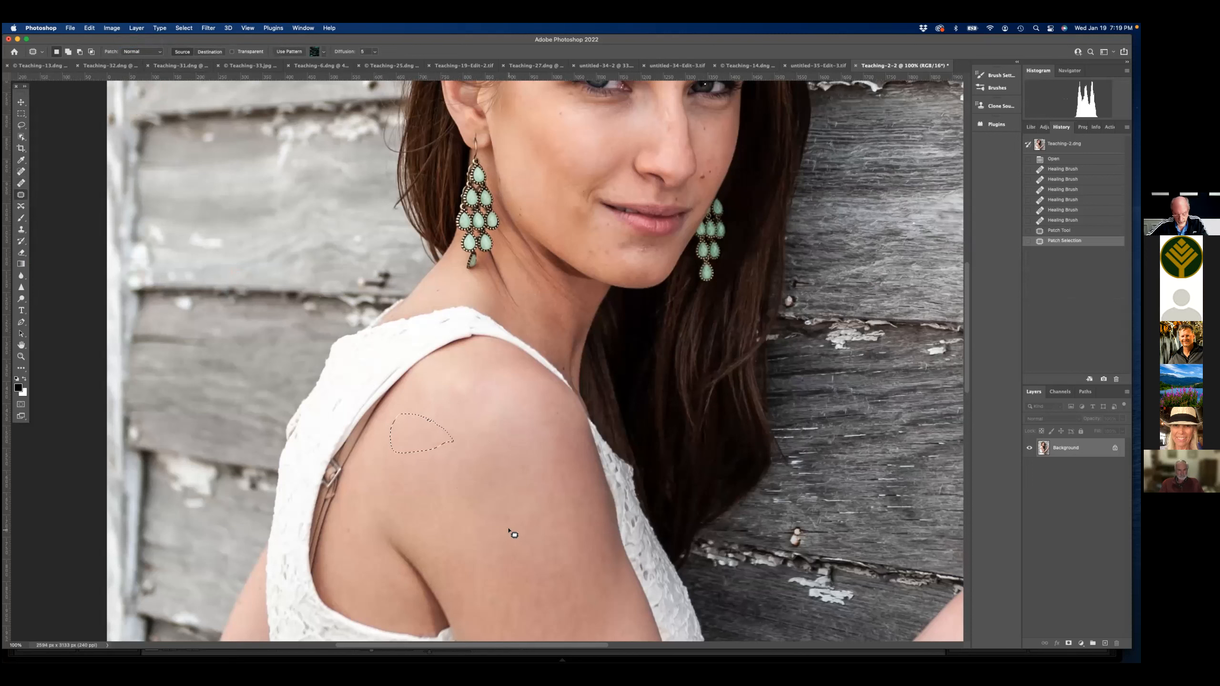
pyautogui.press('super+d')
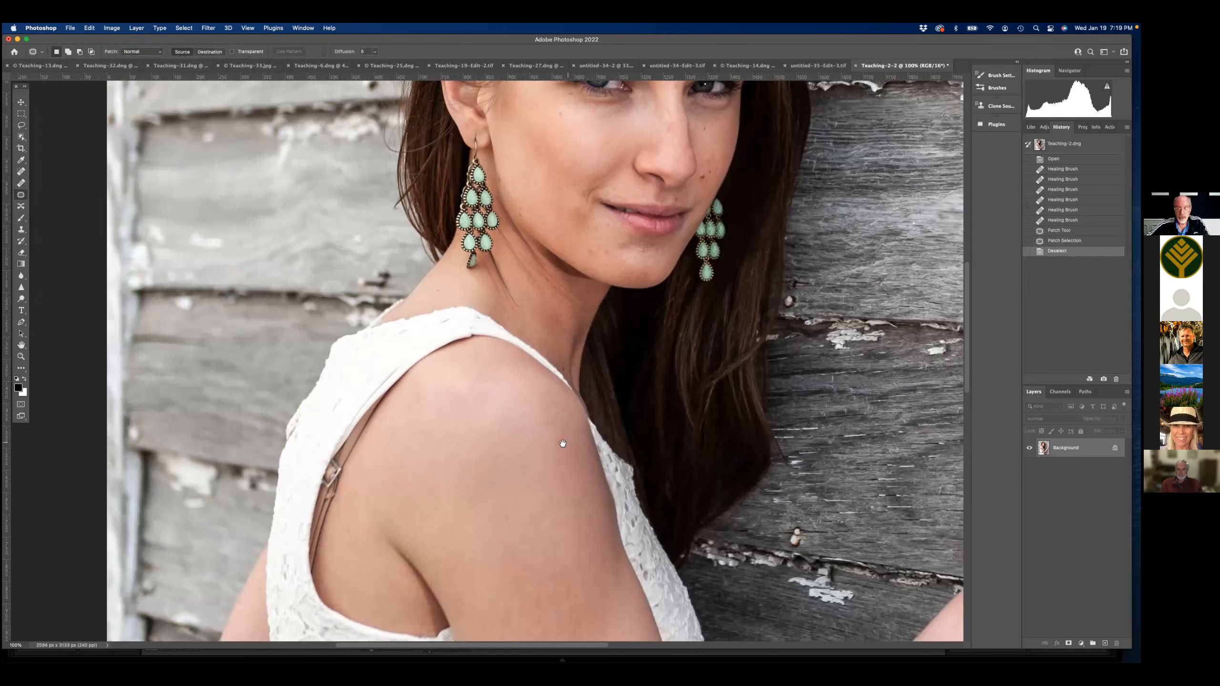
# - Switch to the Spot Healing Brush and set its blending mode to Normal
pyautogui.moveTo(562, 443); pyautogui.dragTo(470, 244)
pyautogui.moveTo(620, 523); pyautogui.dragTo(477, 309)
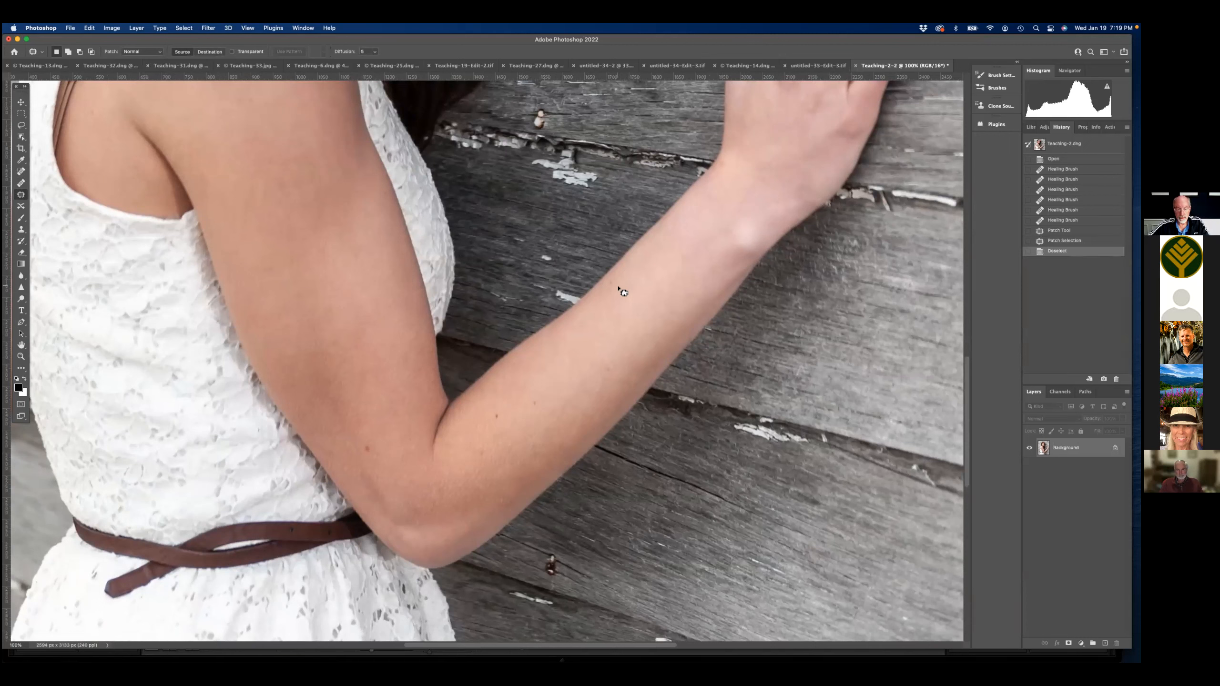
pyautogui.click(21, 175)
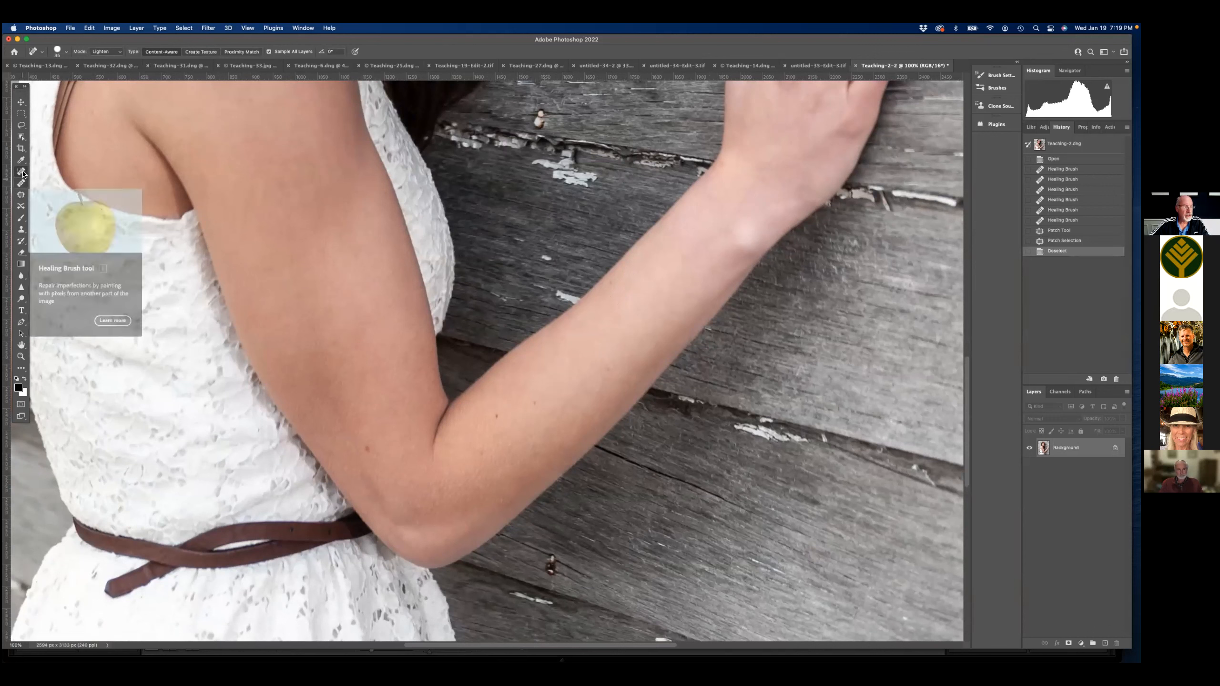
pyautogui.click(115, 51)
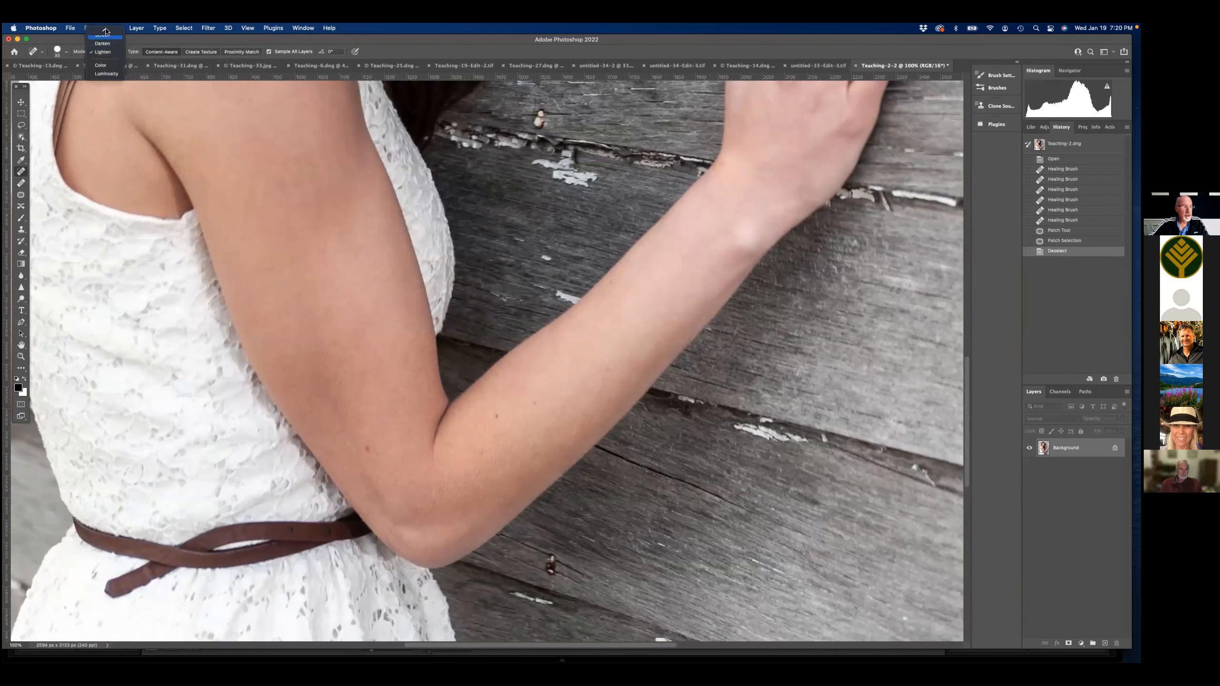
pyautogui.click(103, 36)
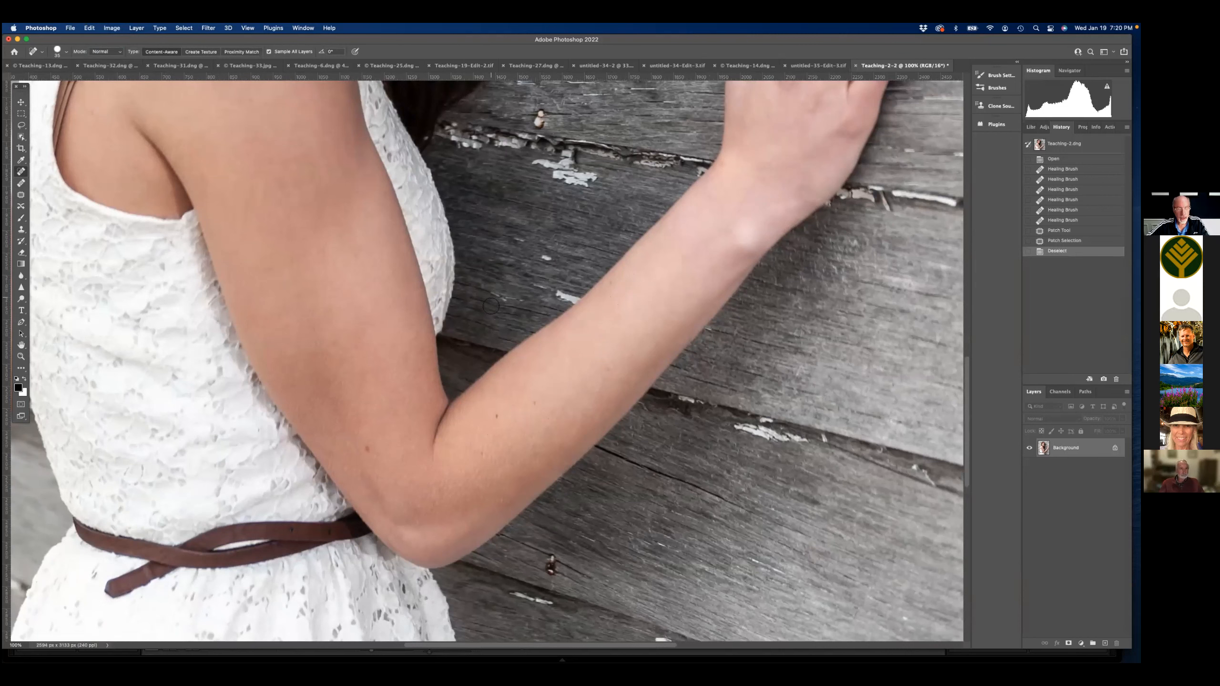
# - Try to heal the blemishes below the lower lip with the Spot Healing Brush at 300% view, and undo the strokes
pyautogui.moveTo(335, 159); pyautogui.dragTo(481, 473)
pyautogui.moveTo(494, 359); pyautogui.dragTo(550, 640)
pyautogui.moveTo(409, 196); pyautogui.dragTo(434, 267)
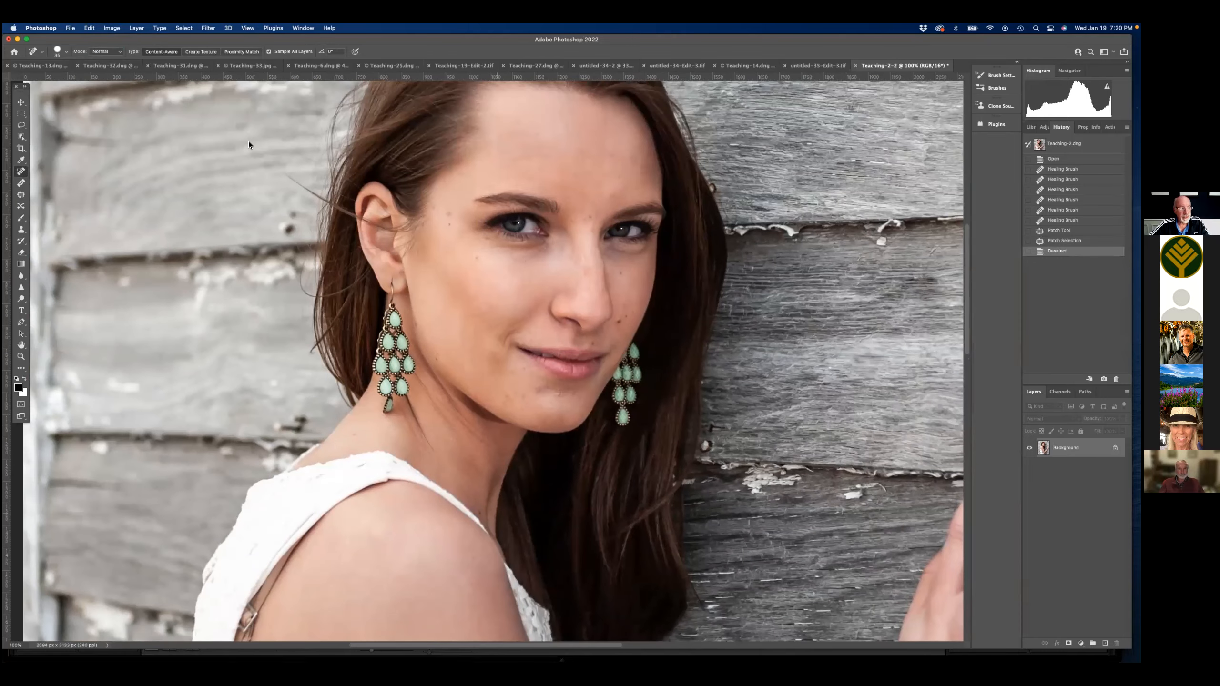
pyautogui.click(248, 27)
pyautogui.press('Down')
pyautogui.press('Return')
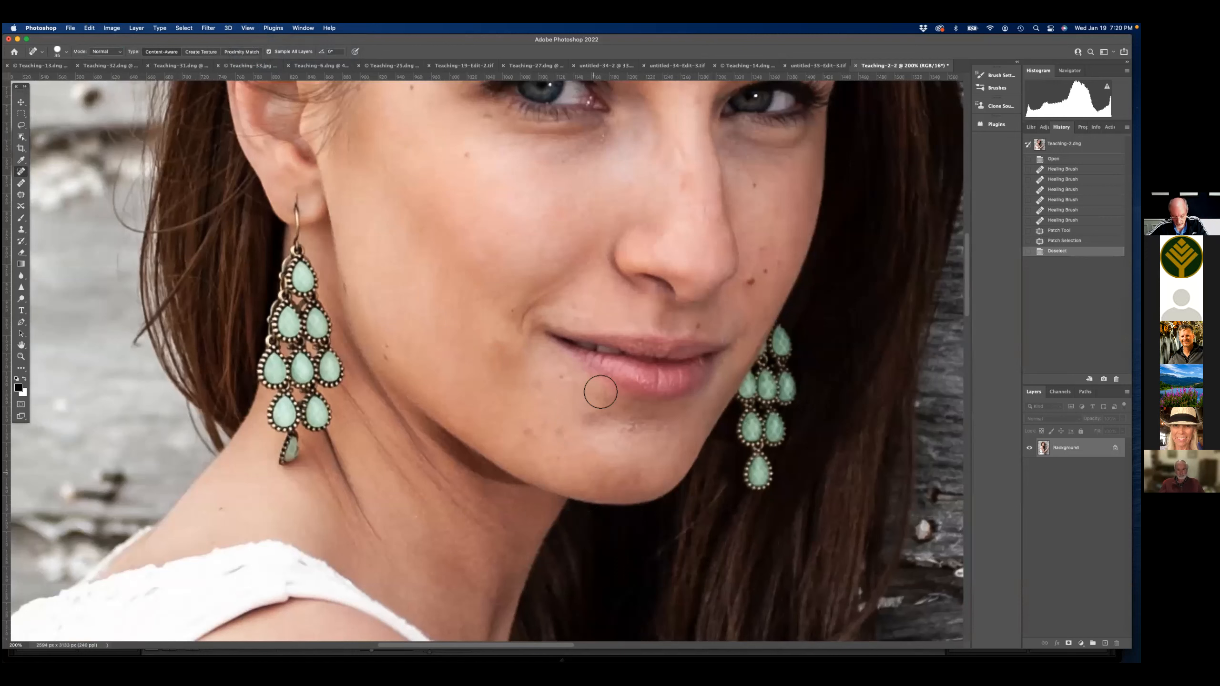
pyautogui.press('super+equal')
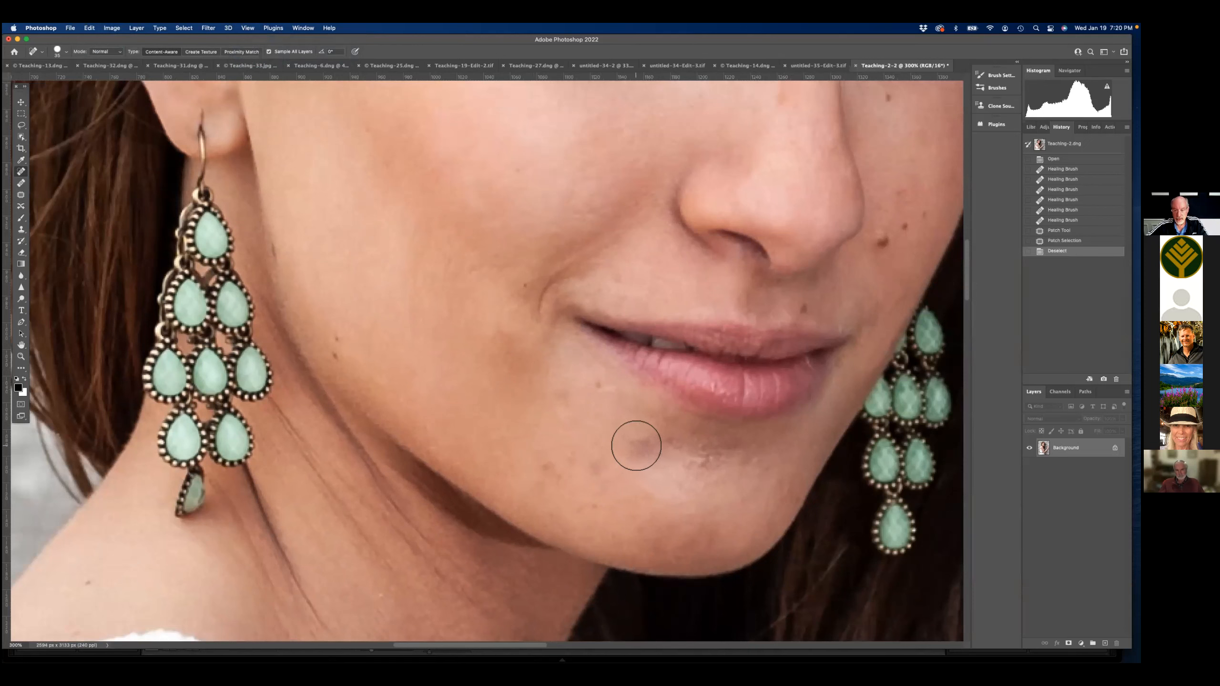
pyautogui.moveTo(625, 435)
pyautogui.mouseDown()
pyautogui.moveTo(701, 470)
pyautogui.moveTo(579, 434)
pyautogui.mouseUp()
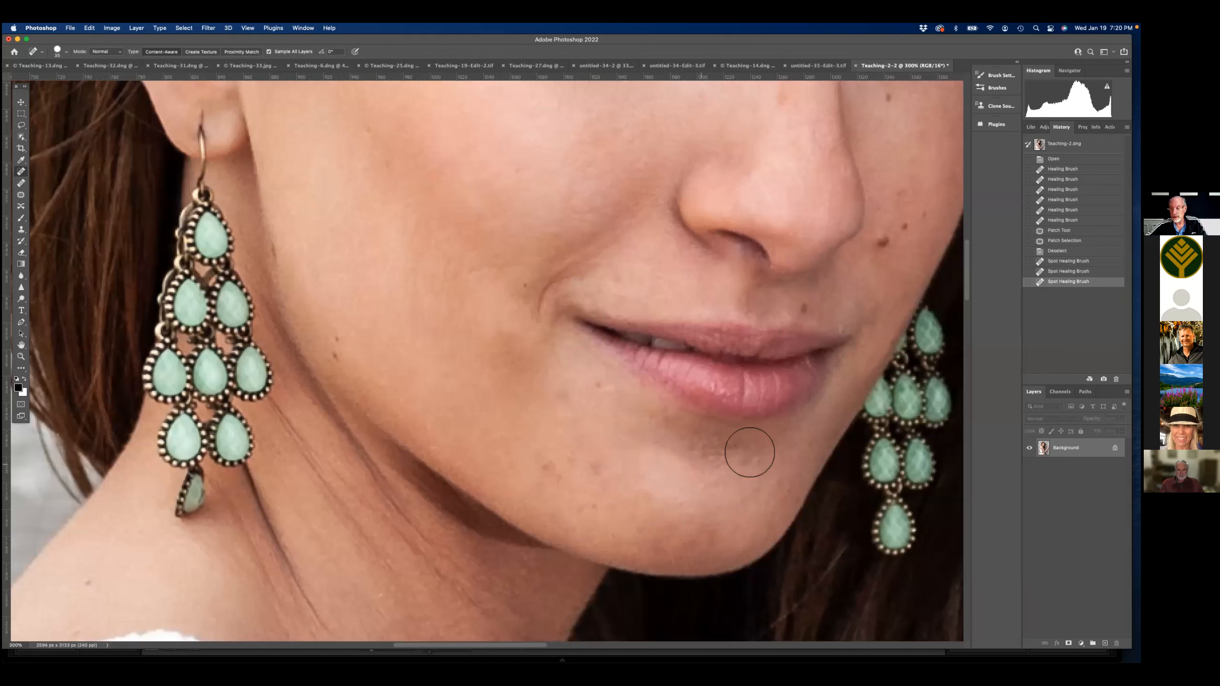
pyautogui.press('super+z')
pyautogui.press('super+z')
pyautogui.press('super+z')
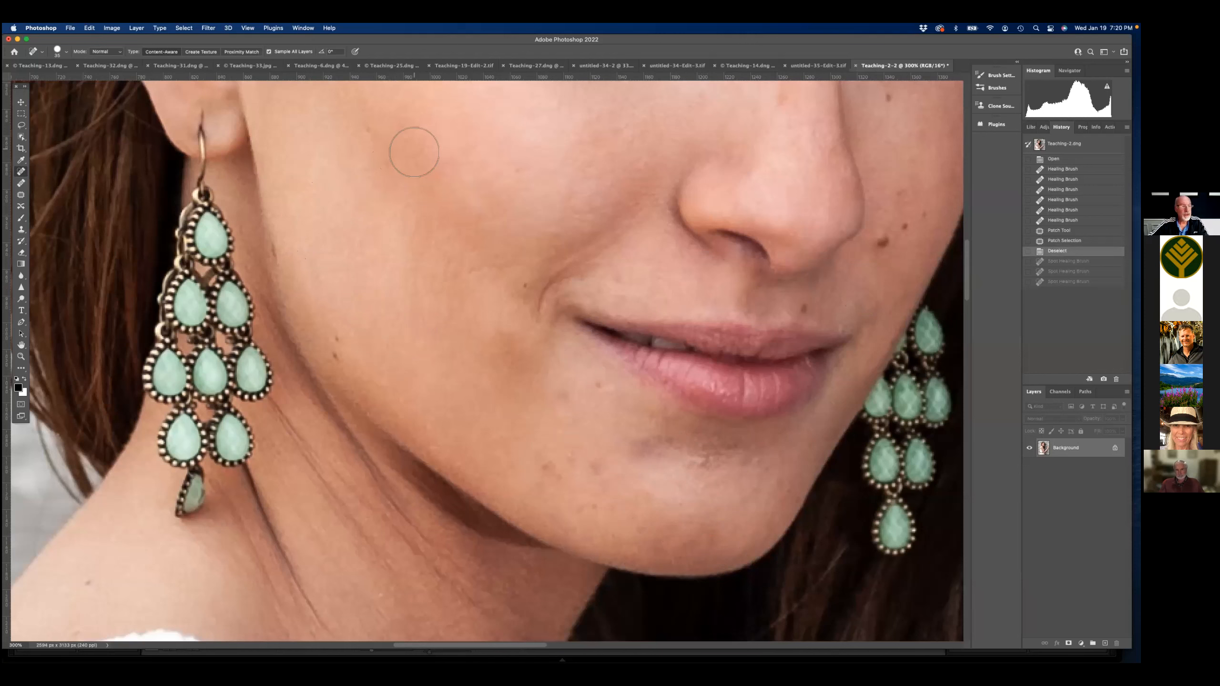
# - Set the Spot Healing Brush to Lighten mode and heal the dark blemishes on the chin, cheek and jawline
pyautogui.click(120, 52)
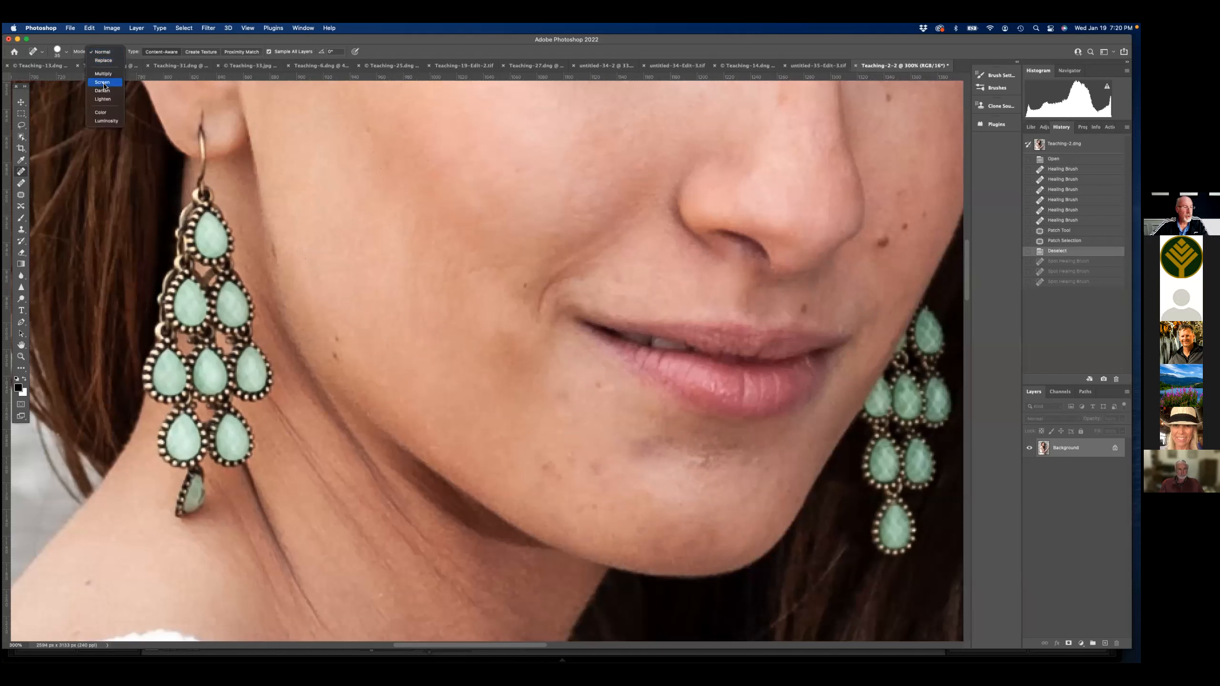
pyautogui.click(102, 99)
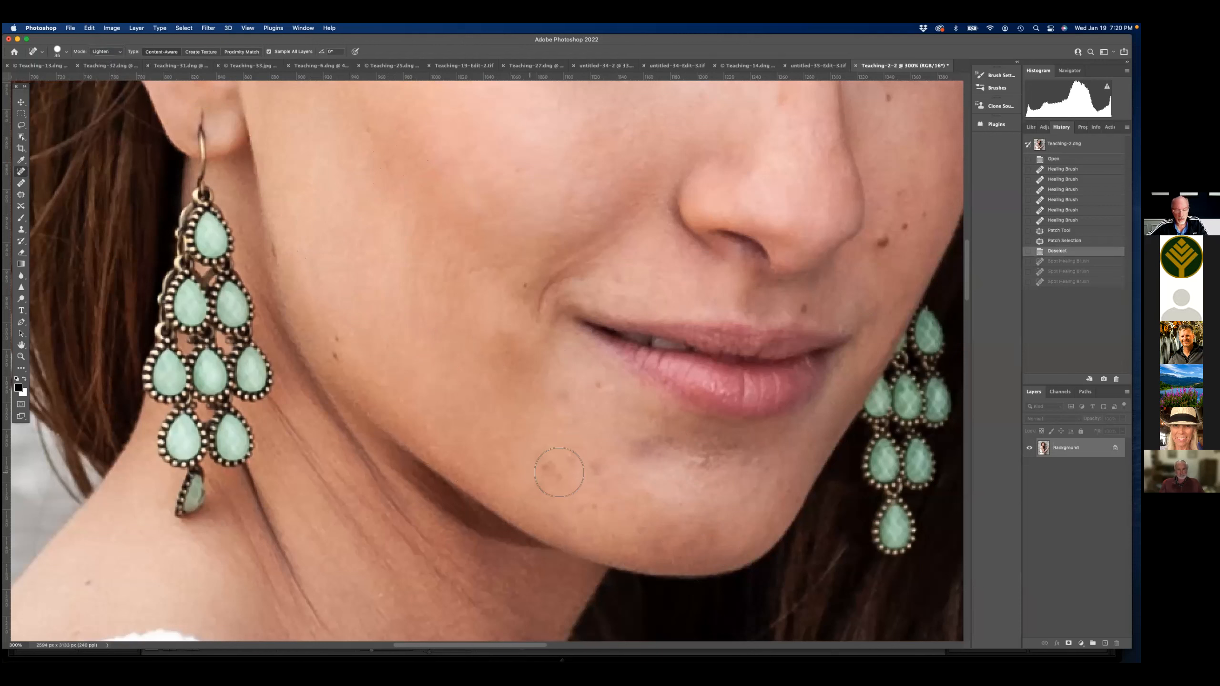
pyautogui.click(595, 468)
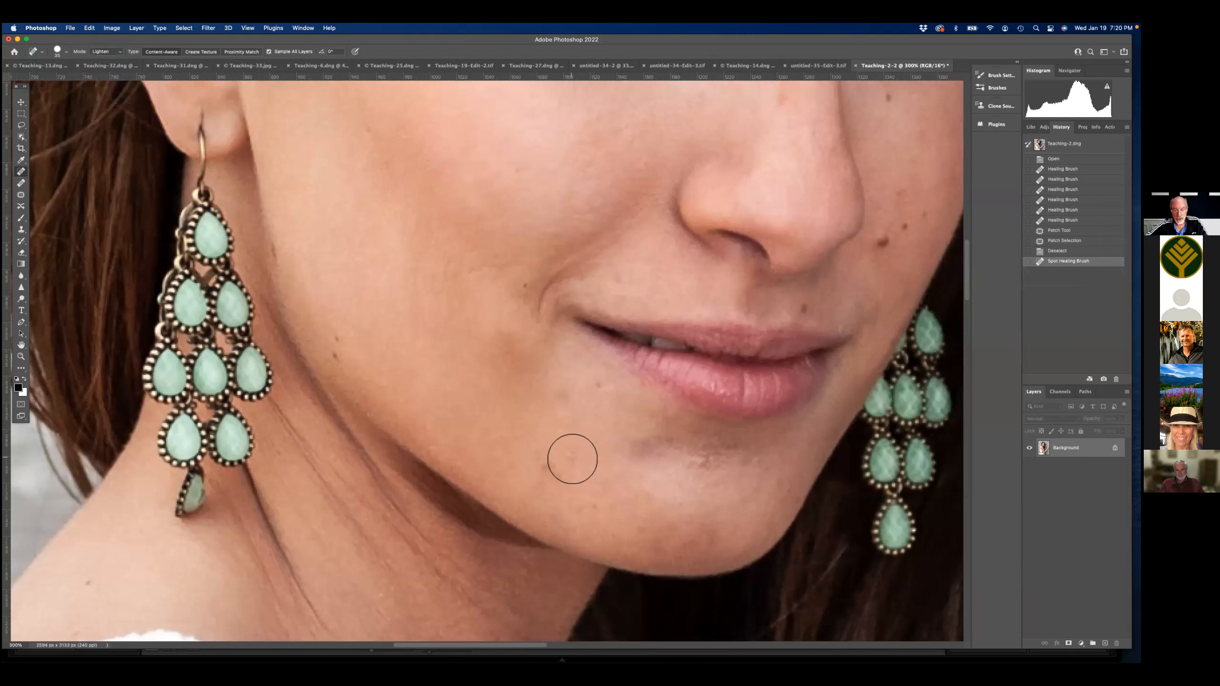
pyautogui.click(569, 455)
pyautogui.click(548, 469)
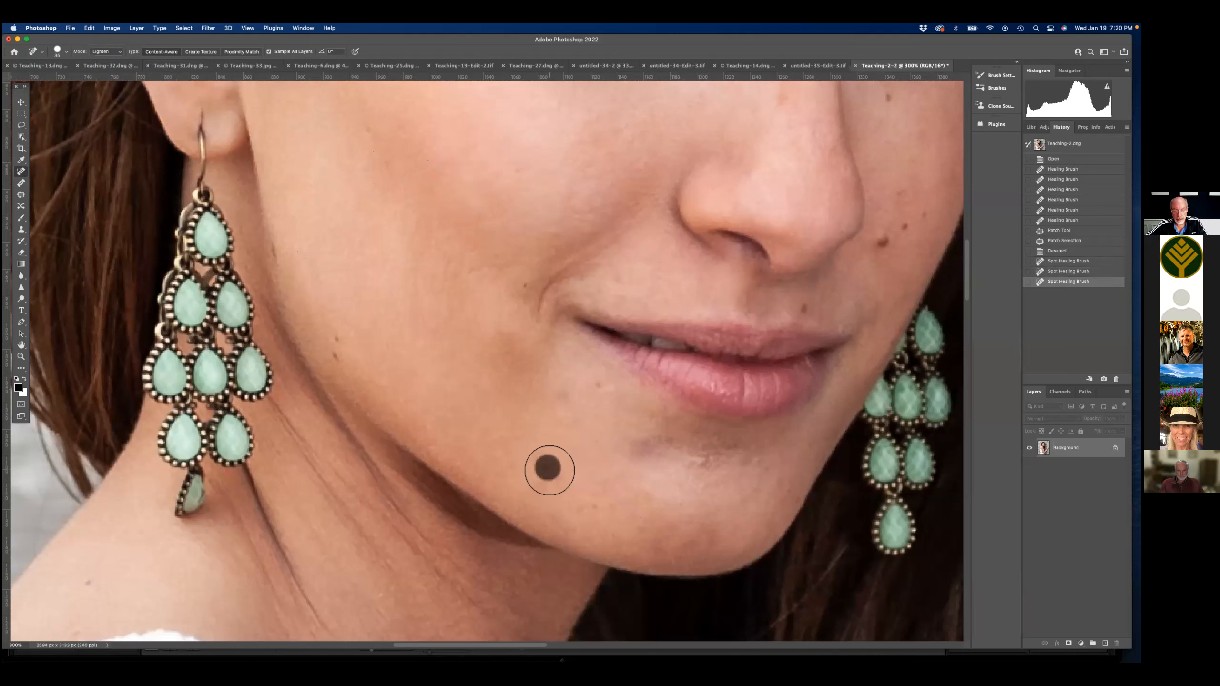
pyautogui.click(596, 388)
pyautogui.click(564, 401)
pyautogui.click(524, 284)
pyautogui.click(338, 353)
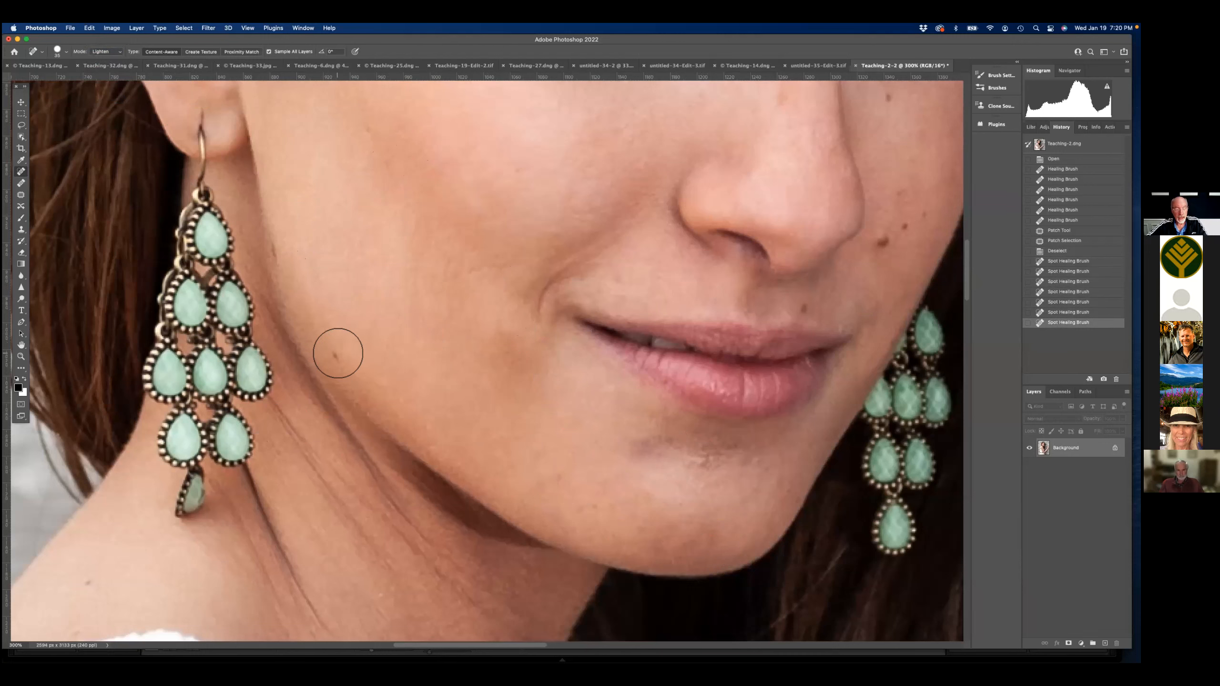
# - Try to heal the white nail head in the board beside the hair with the Lighten-mode Spot Healing Brush at 200% view
pyautogui.moveTo(605, 430)
pyautogui.mouseDown()
pyautogui.moveTo(516, 98)
pyautogui.moveTo(475, 39)
pyautogui.mouseUp()
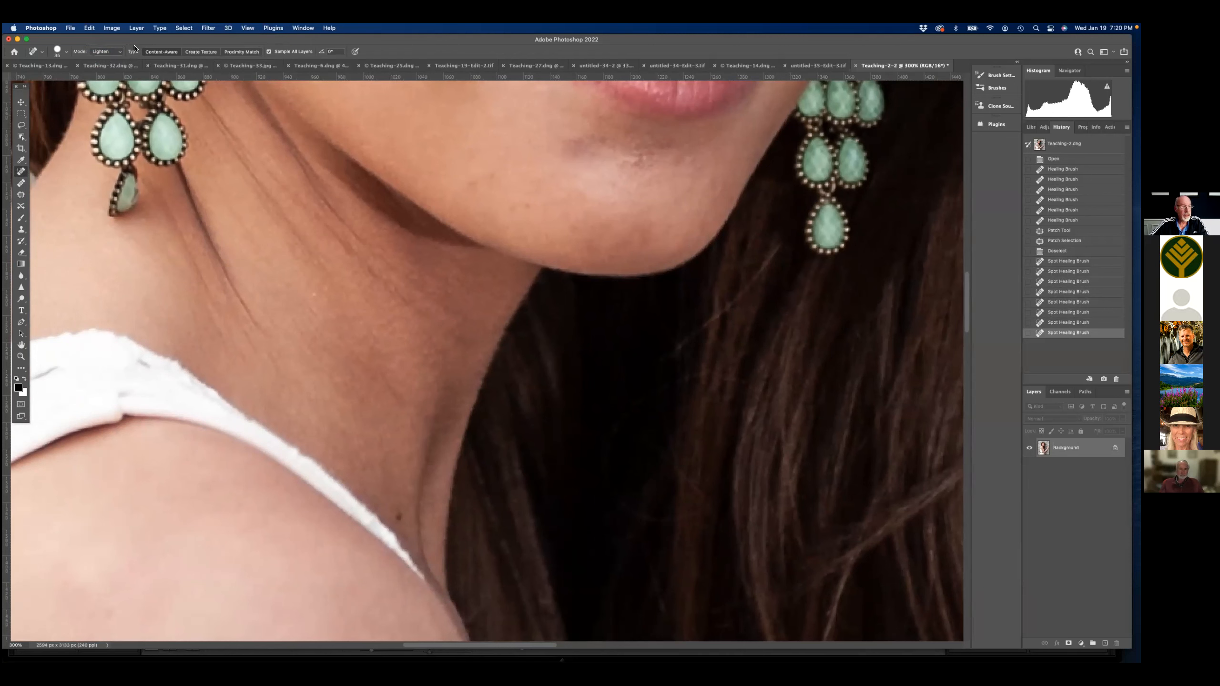
pyautogui.click(248, 29)
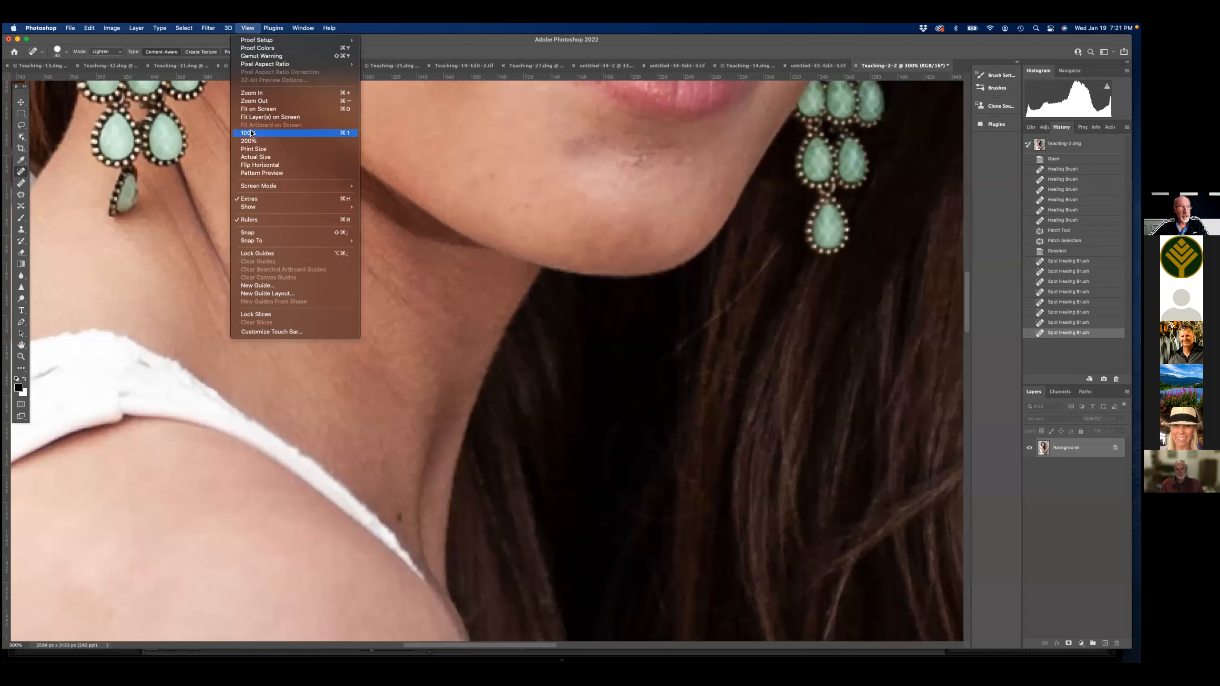
pyautogui.click(295, 133)
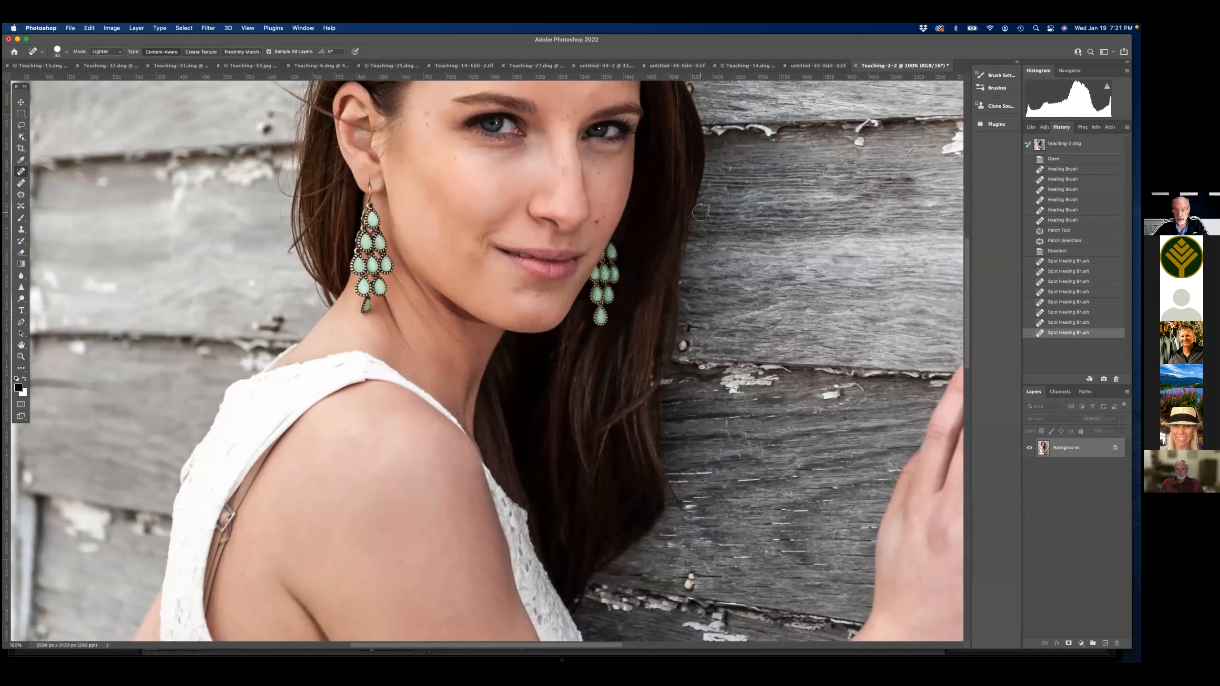
pyautogui.press('super+equal')
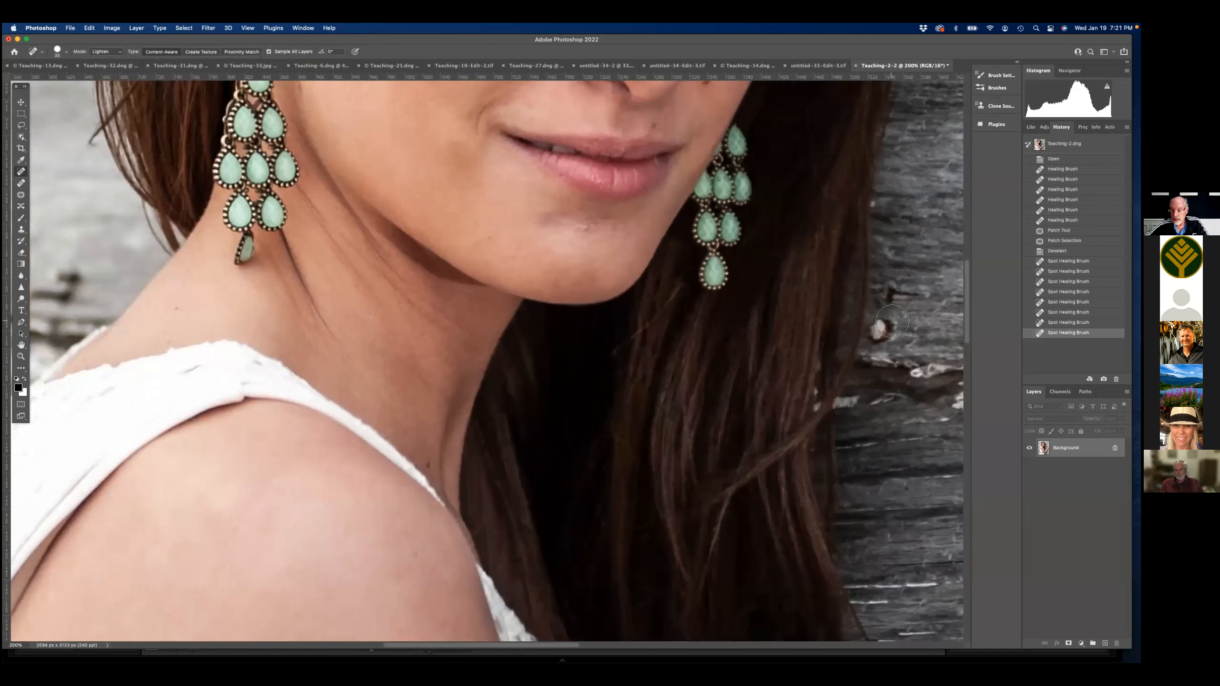
pyautogui.moveTo(894, 321); pyautogui.dragTo(879, 334)
pyautogui.click(877, 332)
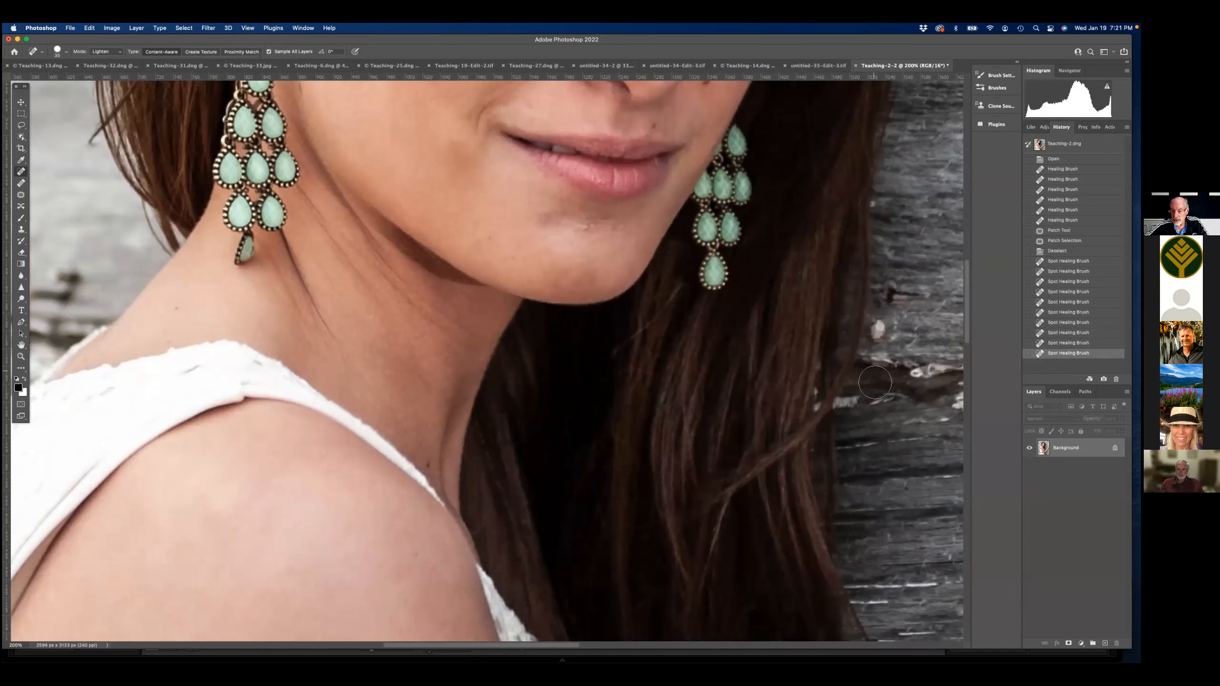
# - Set the Spot Healing Brush to Darken mode and heal the white nail head in the board beside the hair
pyautogui.click(894, 327)
pyautogui.click(881, 331)
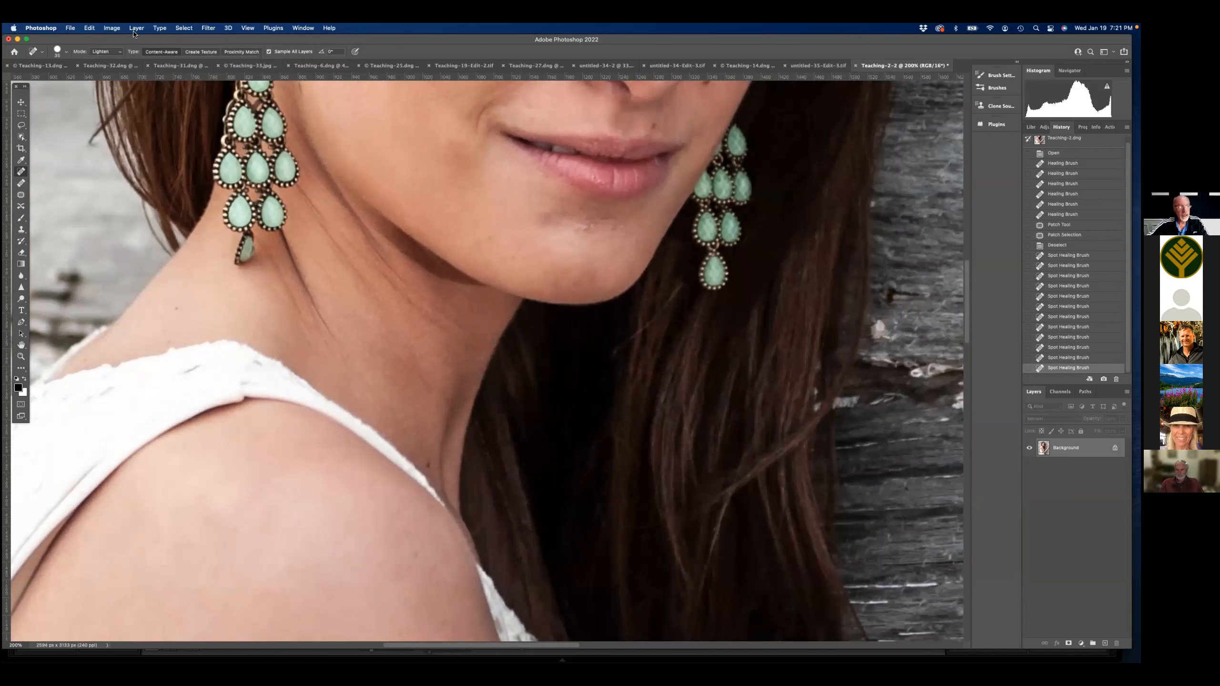
pyautogui.click(115, 52)
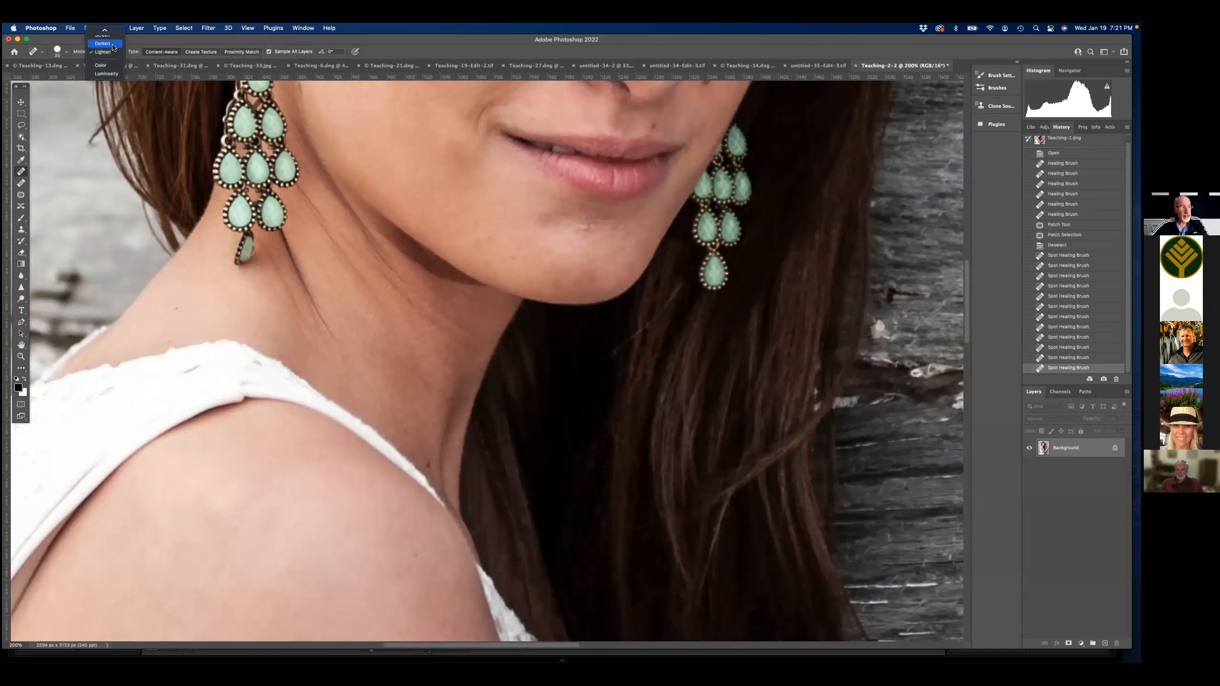
pyautogui.moveTo(877, 322); pyautogui.dragTo(879, 335)
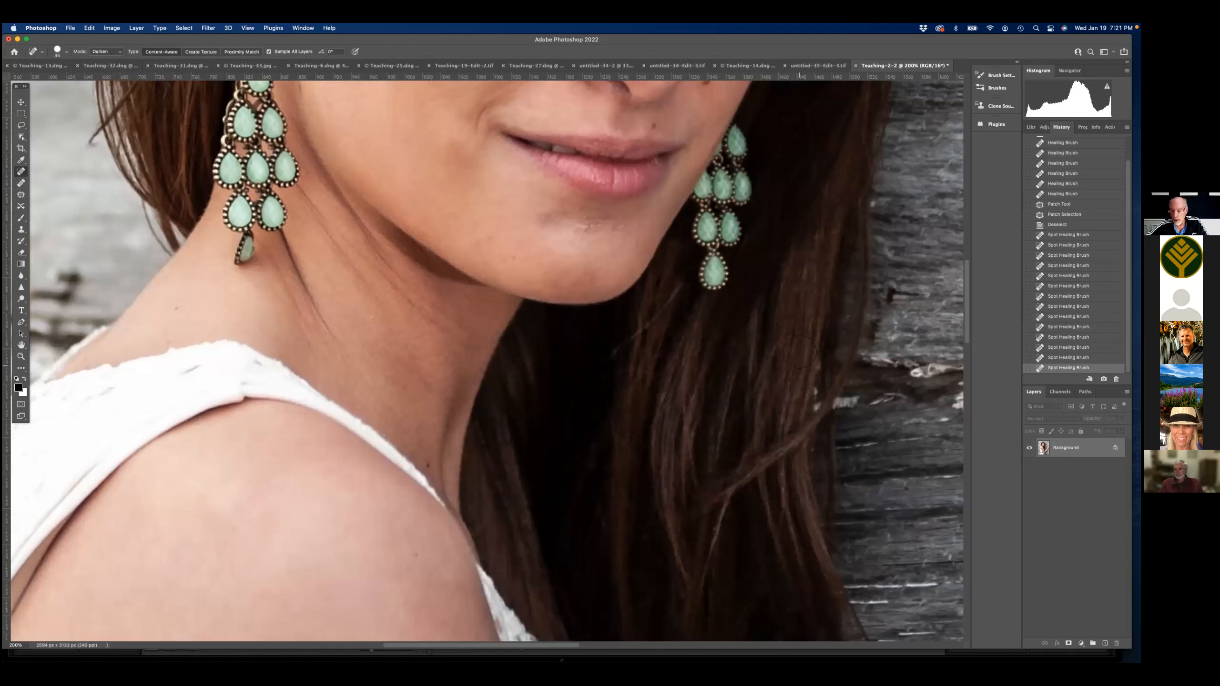
# - Set the Spot Healing Brush back to Lighten mode and heal the dark spots on the upper arm and the neck above the dress strap
pyautogui.moveTo(567, 231); pyautogui.dragTo(723, 281)
pyautogui.moveTo(389, 351)
pyautogui.mouseDown()
pyautogui.moveTo(460, 354)
pyautogui.moveTo(563, 288)
pyautogui.mouseUp()
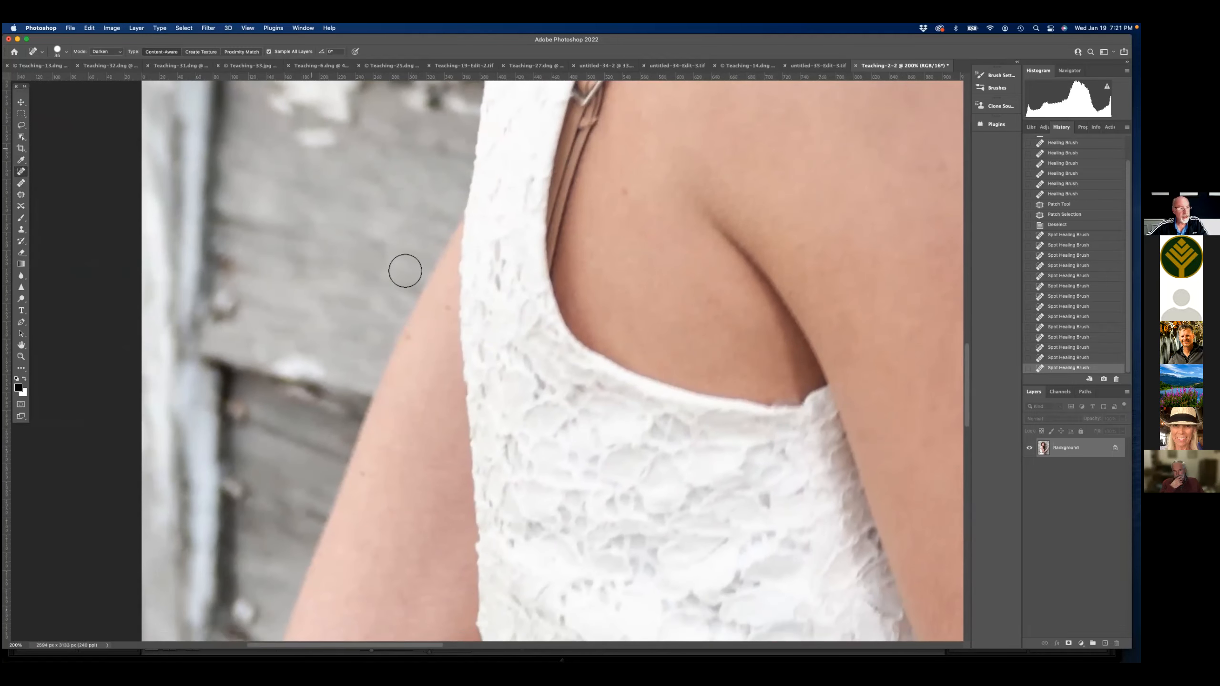
pyautogui.click(119, 52)
pyautogui.click(103, 60)
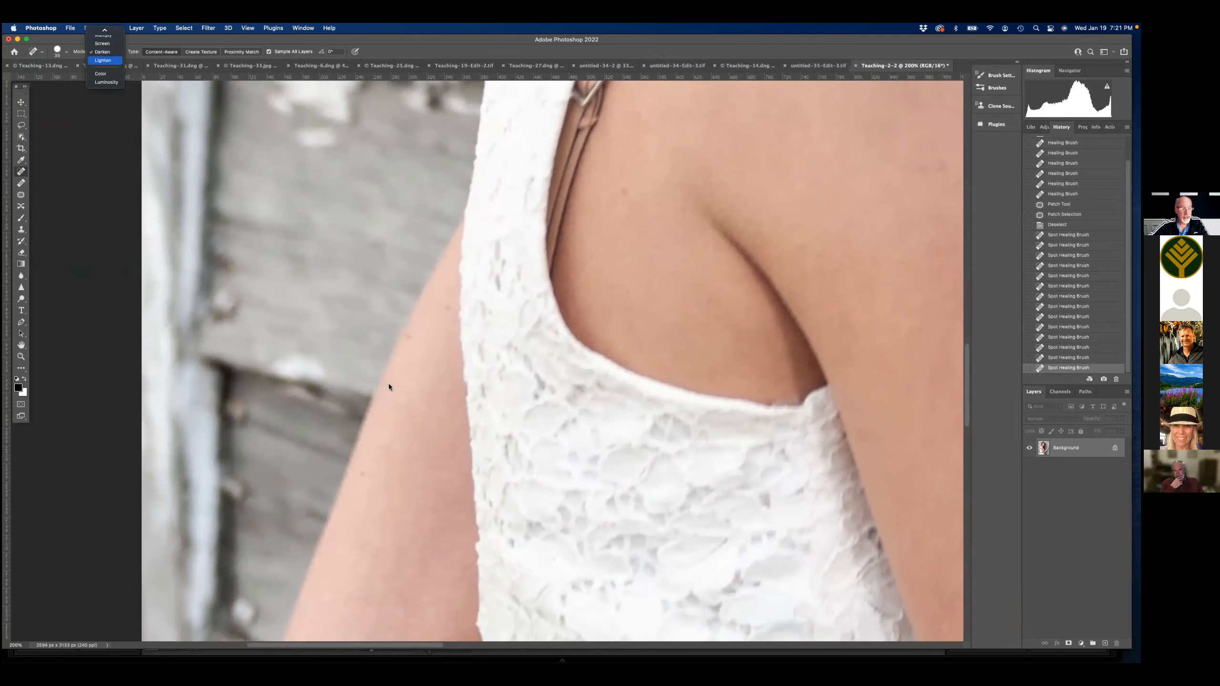
pyautogui.click(365, 473)
pyautogui.click(449, 305)
pyautogui.moveTo(678, 274); pyautogui.dragTo(645, 389)
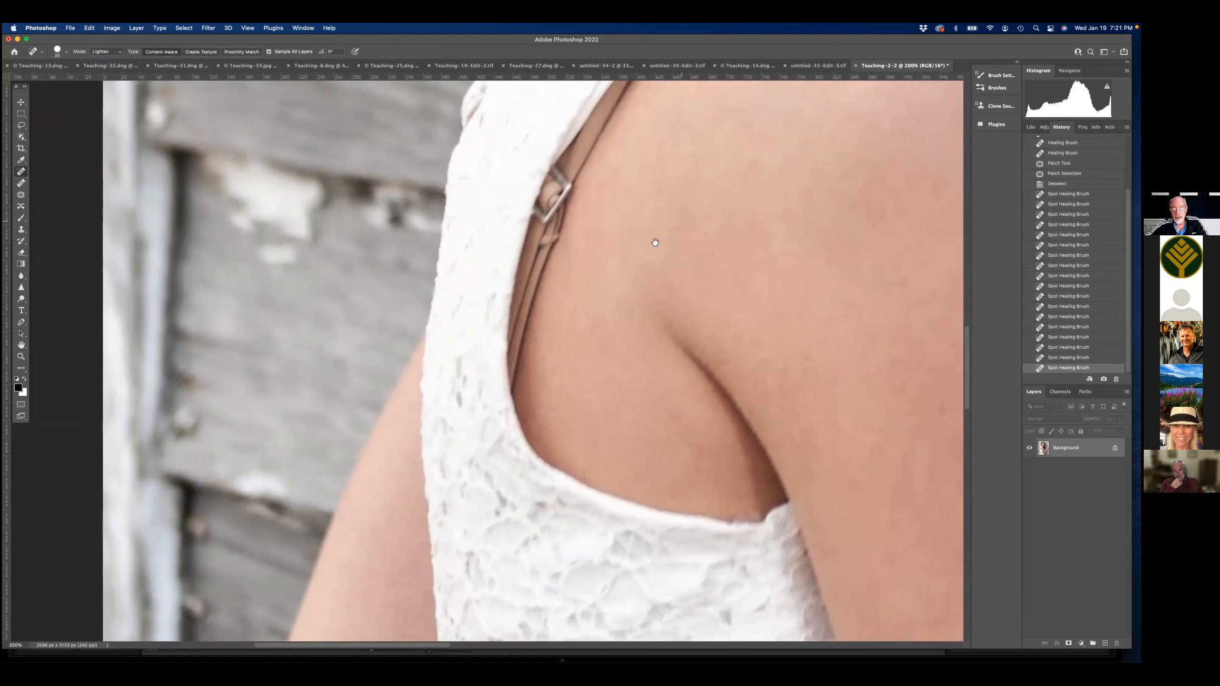
pyautogui.moveTo(656, 242); pyautogui.dragTo(528, 515)
pyautogui.click(469, 330)
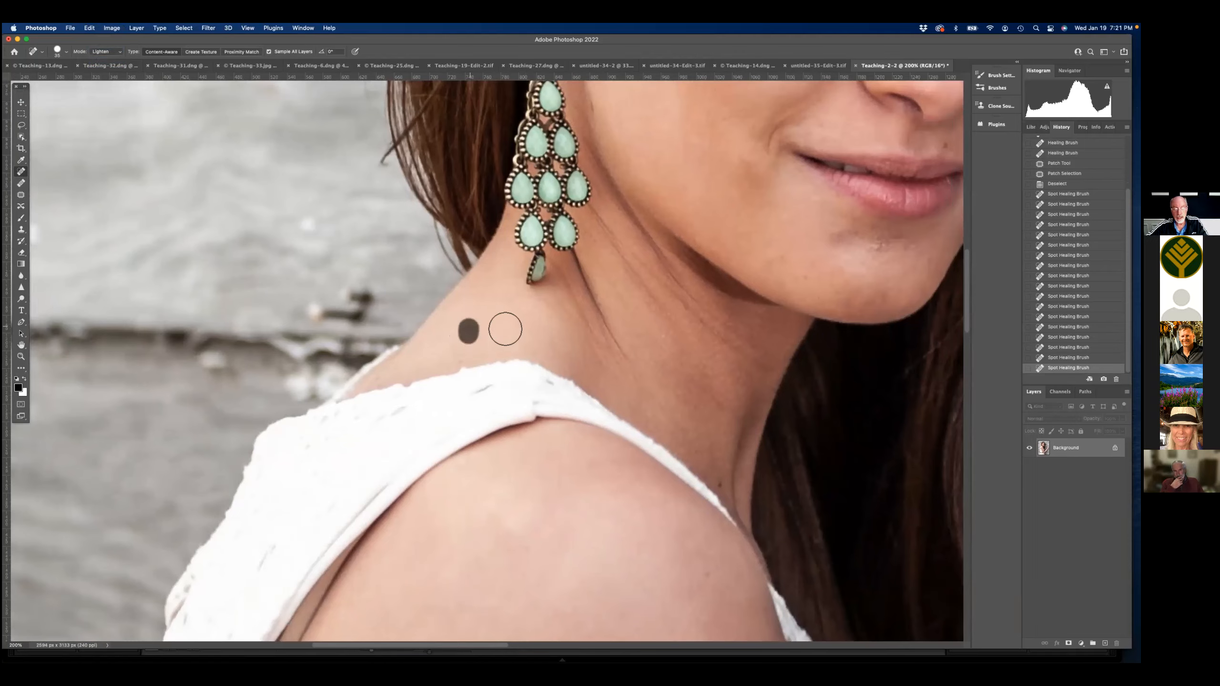
# - Heal the blemishes on the temple, beside the nose and between the eyebrows, and the forehead crease, with the Lighten-mode Spot Healing Brush
pyautogui.moveTo(667, 319); pyautogui.dragTo(519, 522)
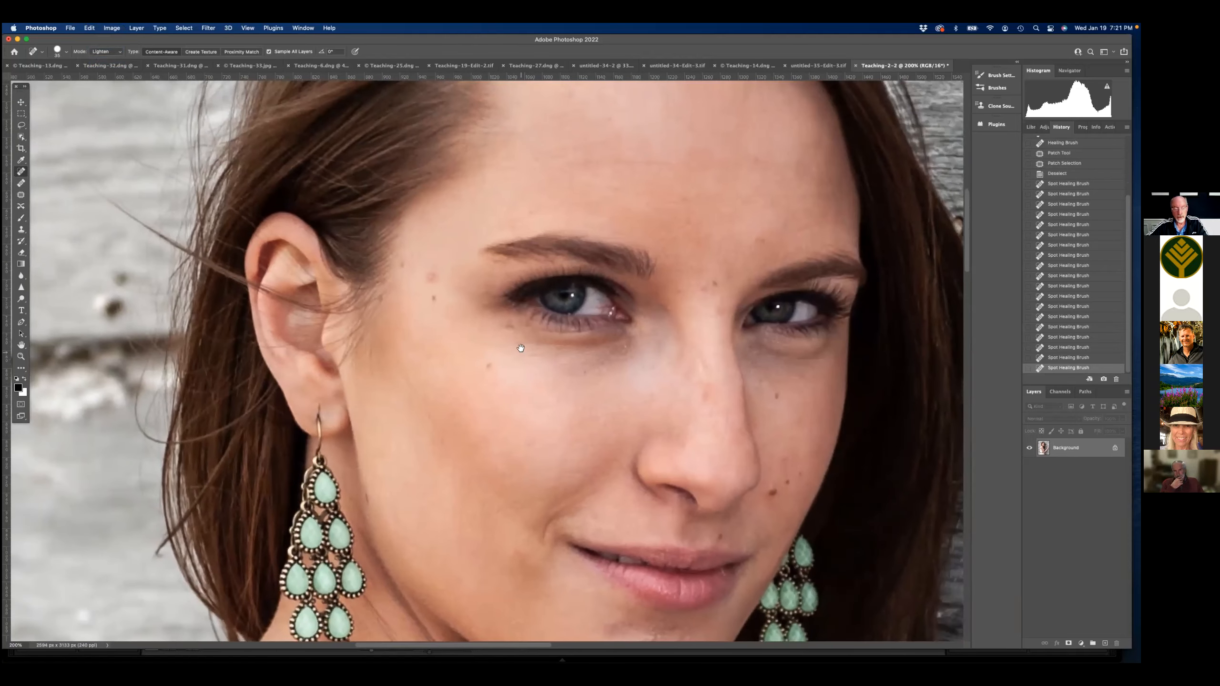
pyautogui.click(432, 278)
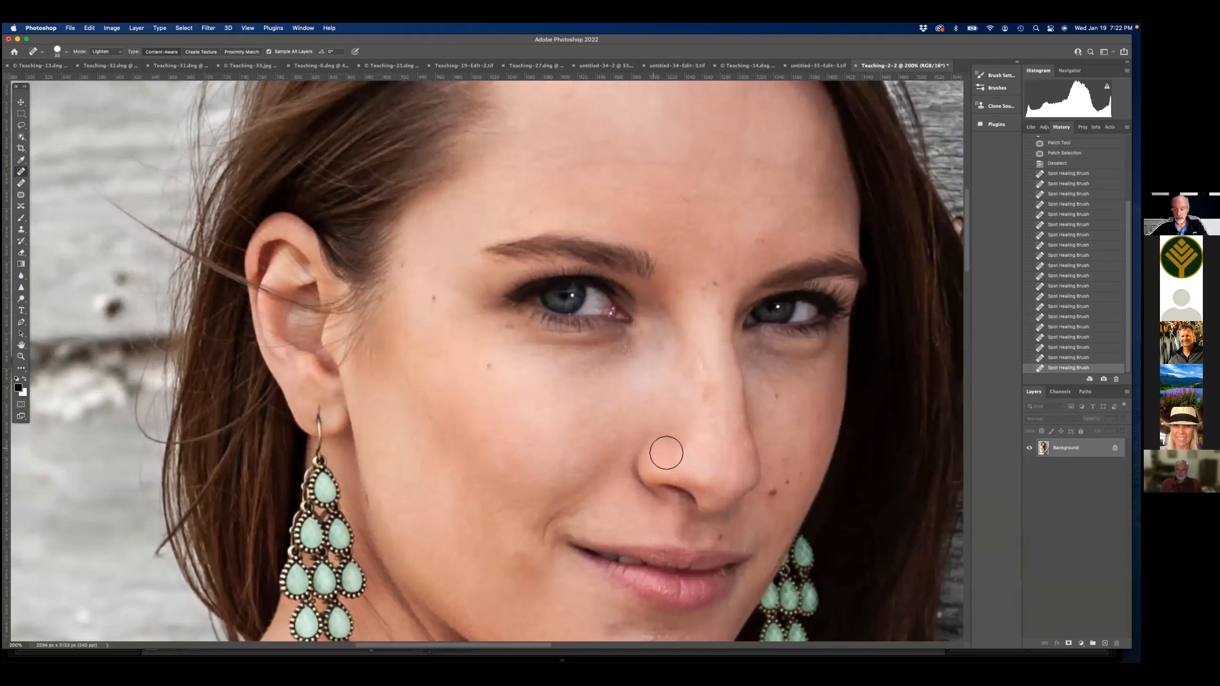
pyautogui.click(788, 481)
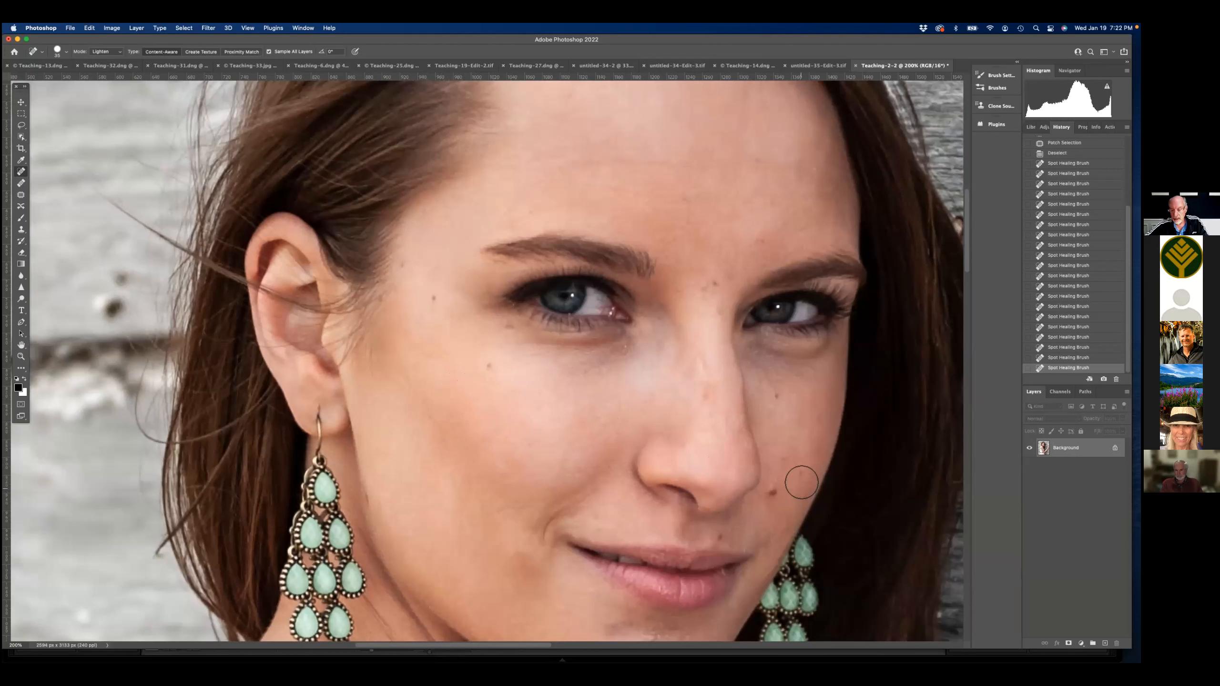
pyautogui.click(776, 395)
pyautogui.click(699, 287)
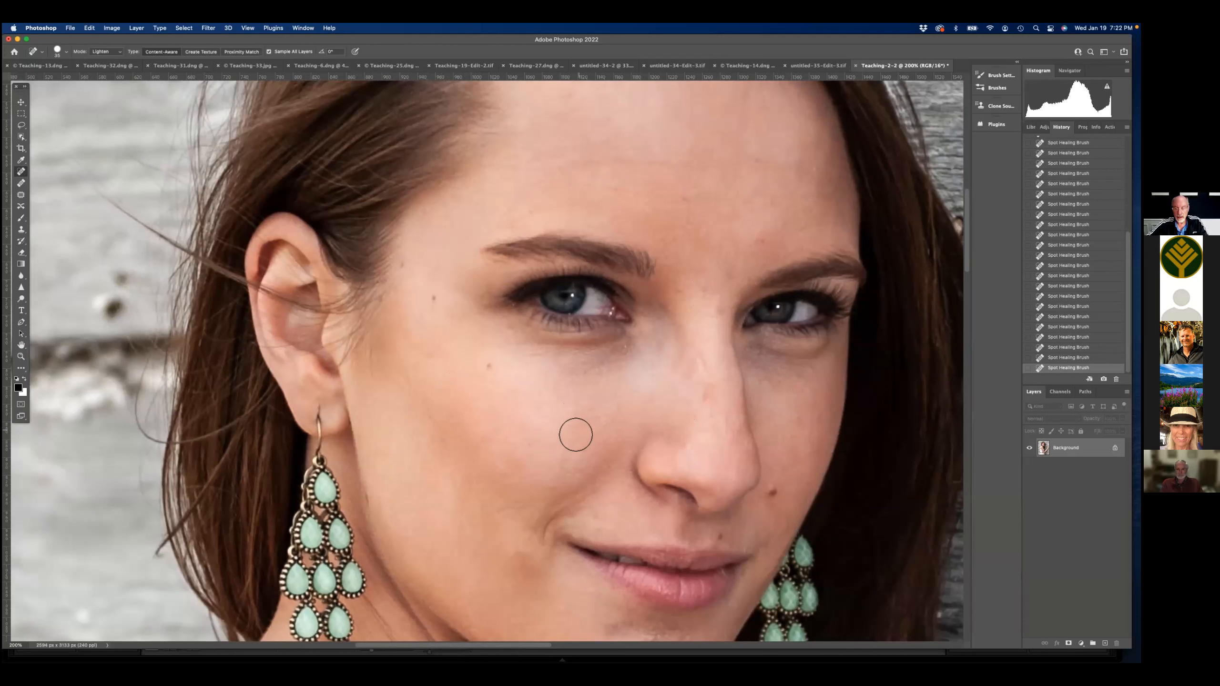
pyautogui.moveTo(624, 161); pyautogui.dragTo(685, 160)
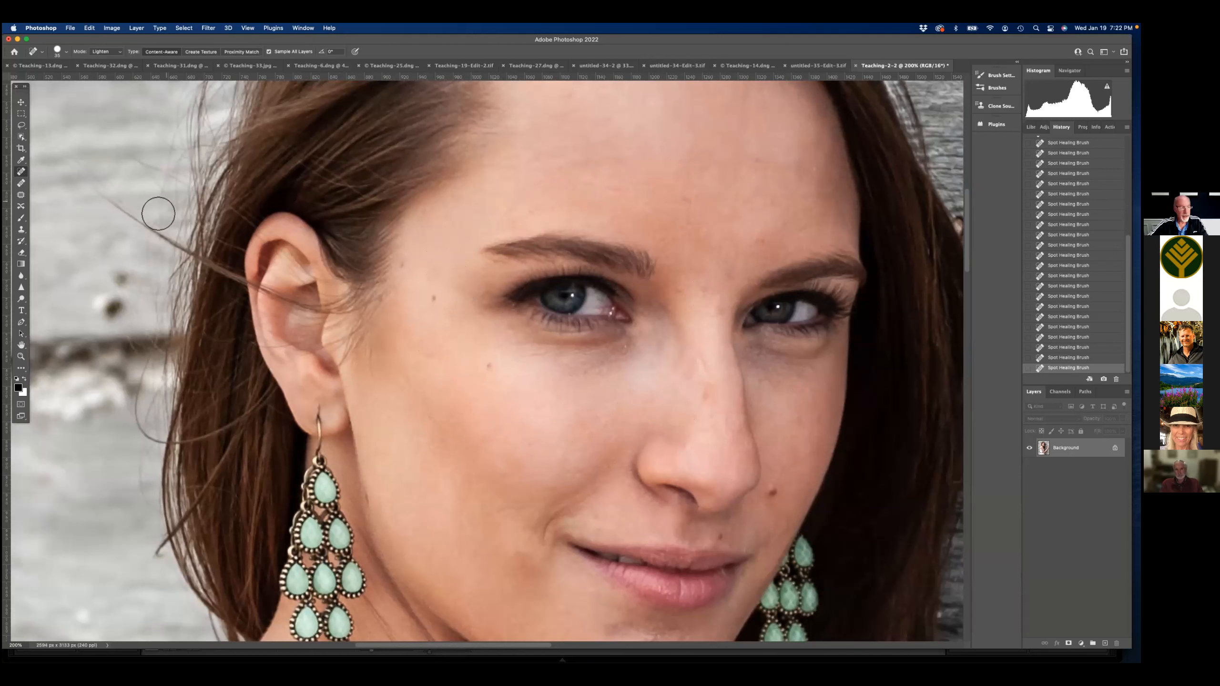
# - Switch to the Healing Brush, reduce its size, and heal the remaining small spots on the near cheek and temple
pyautogui.click(21, 184)
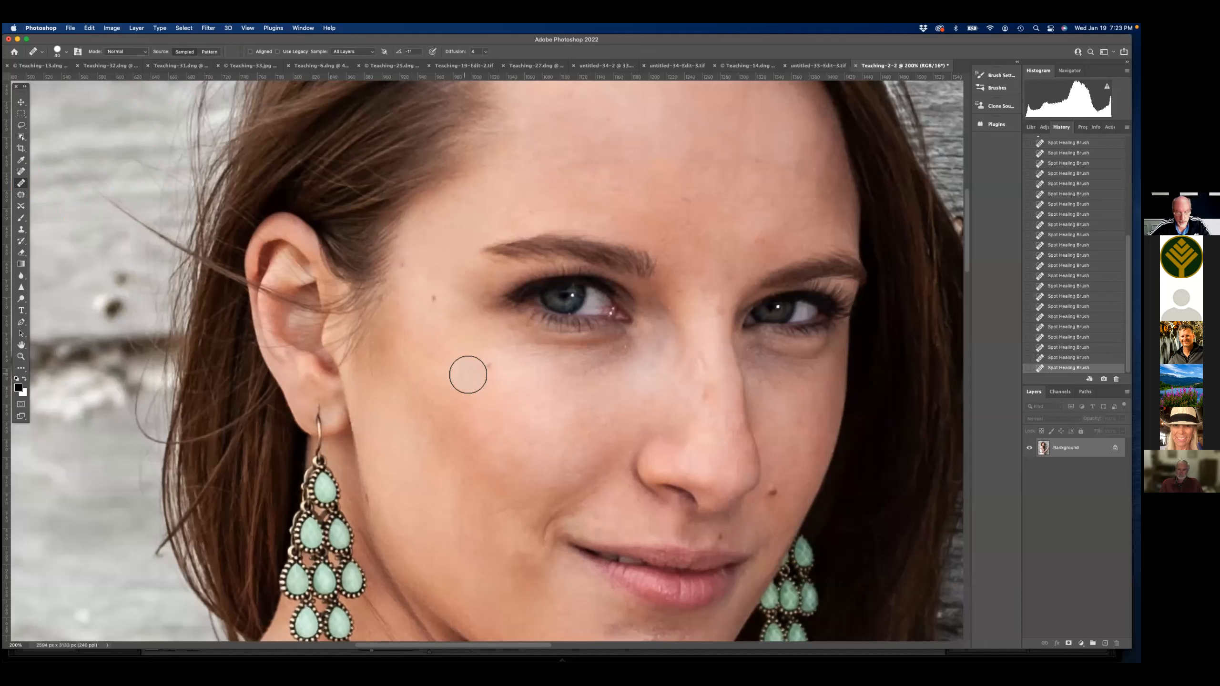
pyautogui.press('[')
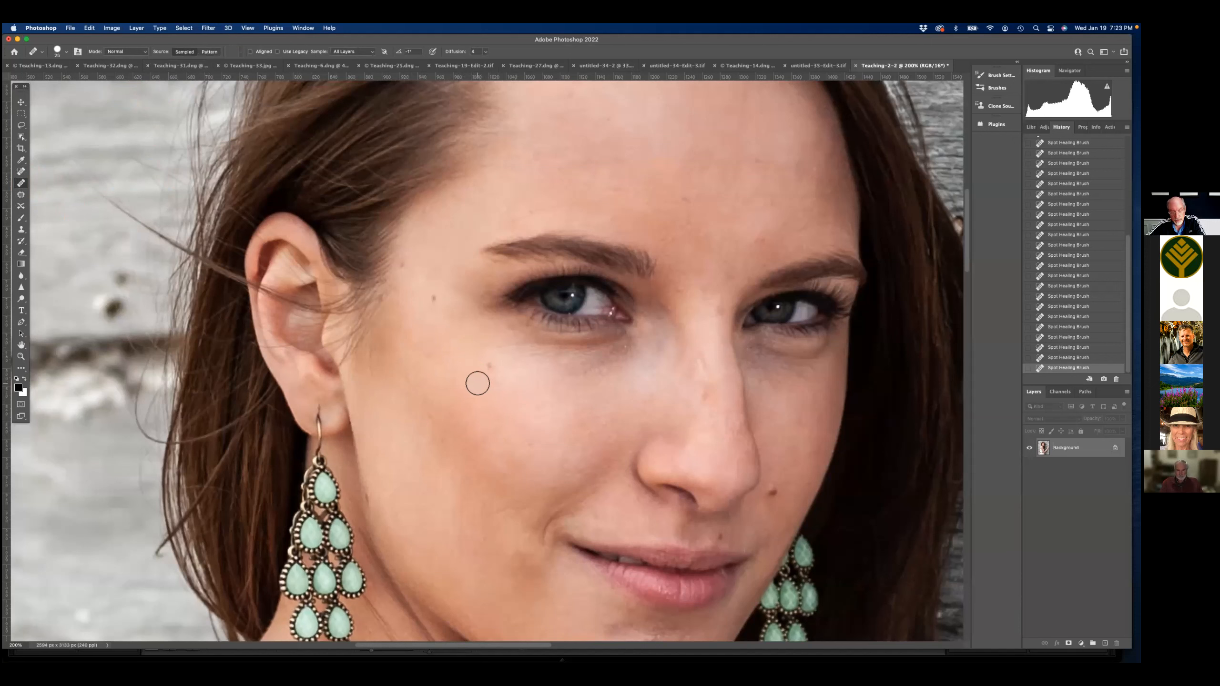
pyautogui.press('[')
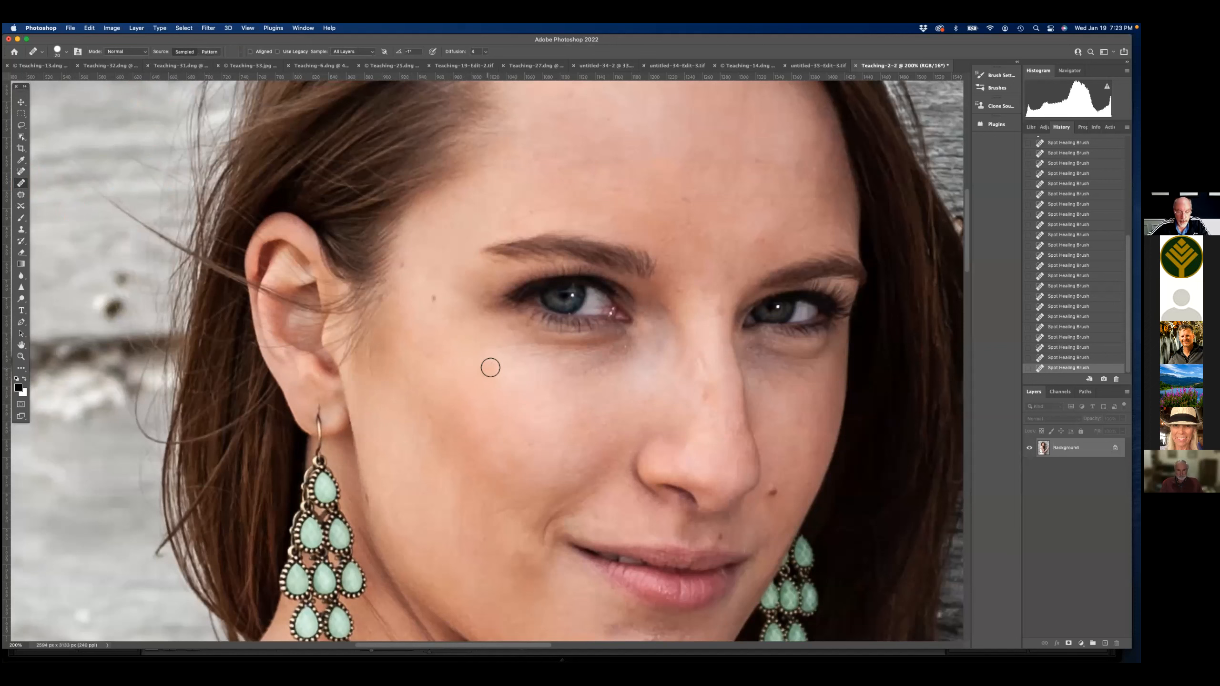
pyautogui.click(482, 369)
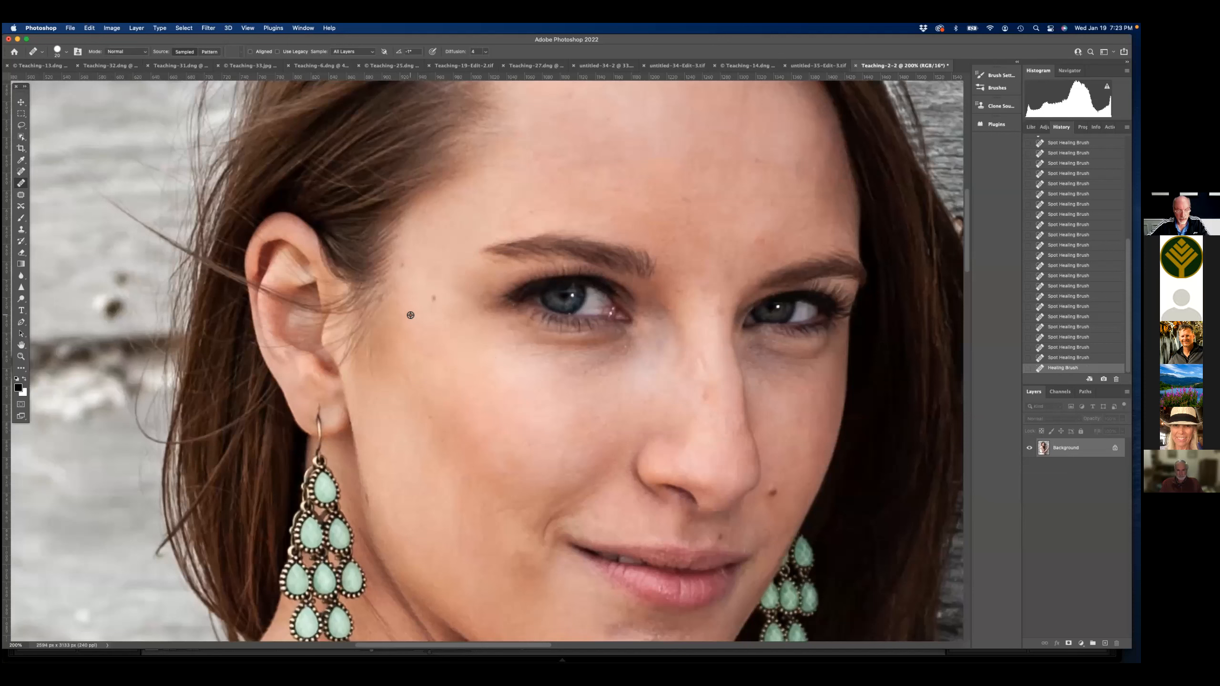
pyautogui.click(433, 299)
pyautogui.click(406, 385)
pyautogui.click(437, 432)
pyautogui.click(559, 283)
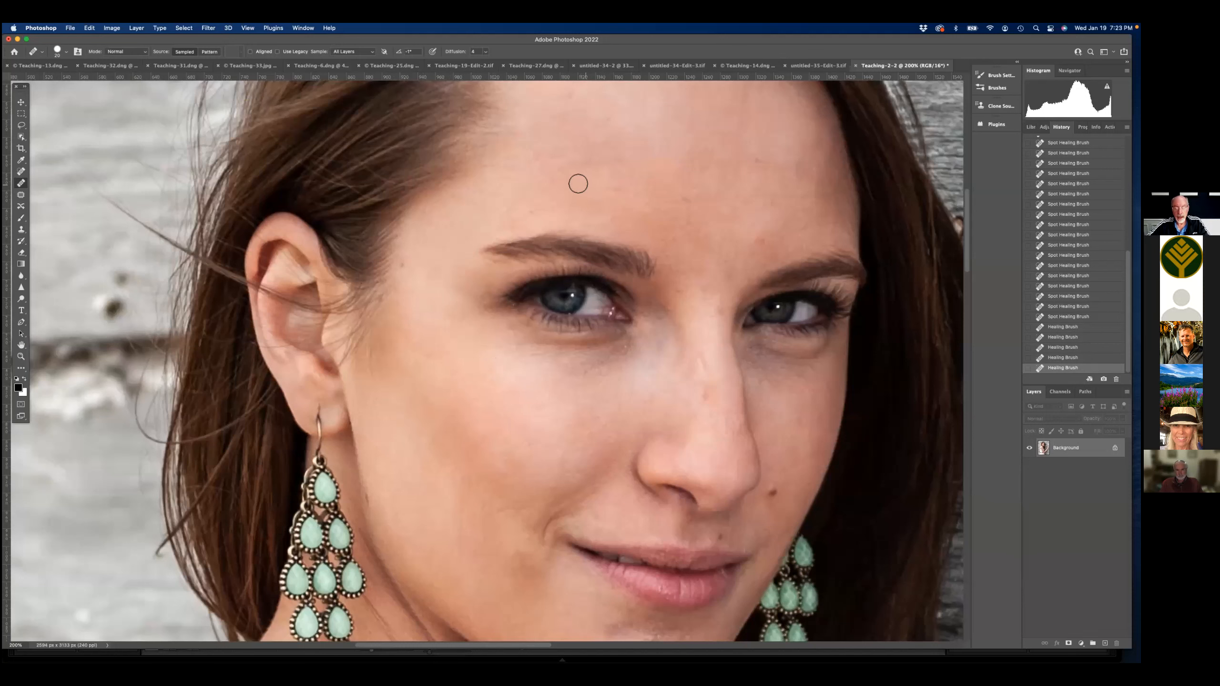
# - Heal the small spots and faint lines across the middle of the forehead and above the near eyebrow with the Healing Brush
pyautogui.moveTo(682, 174); pyautogui.dragTo(647, 299)
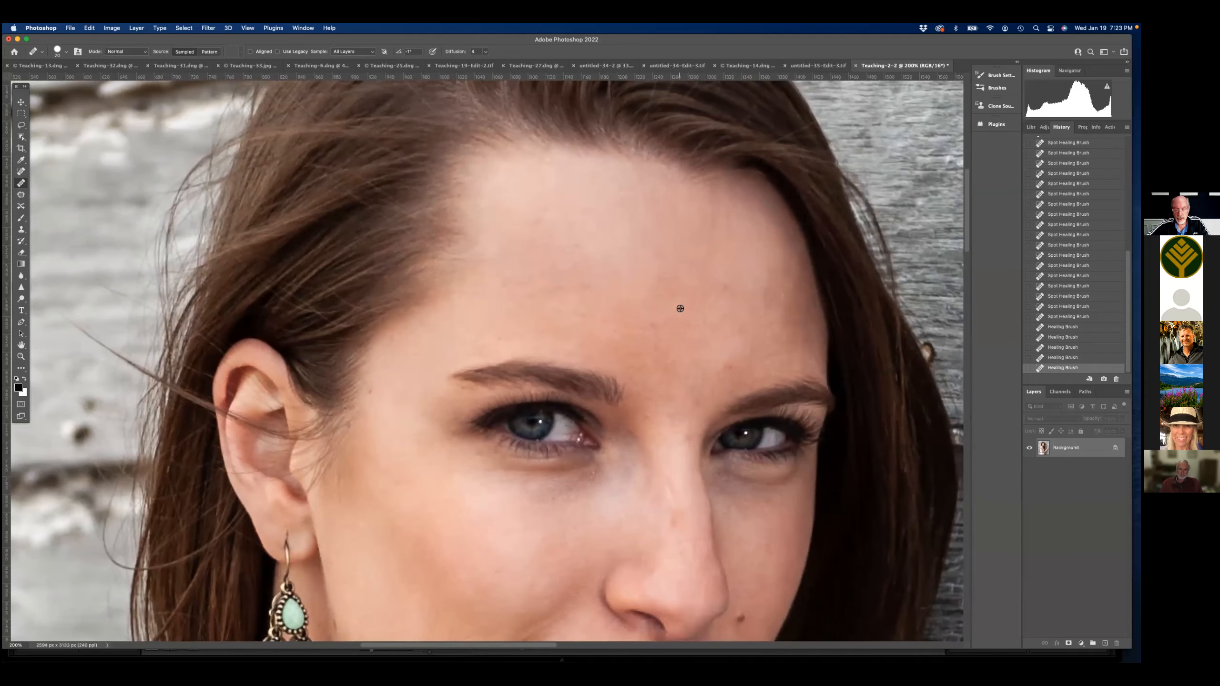
pyautogui.click(674, 308)
pyautogui.click(629, 323)
pyautogui.click(553, 310)
pyautogui.keyDown('alt'); pyautogui.click(571, 230); pyautogui.keyUp('alt')
pyautogui.click(572, 291)
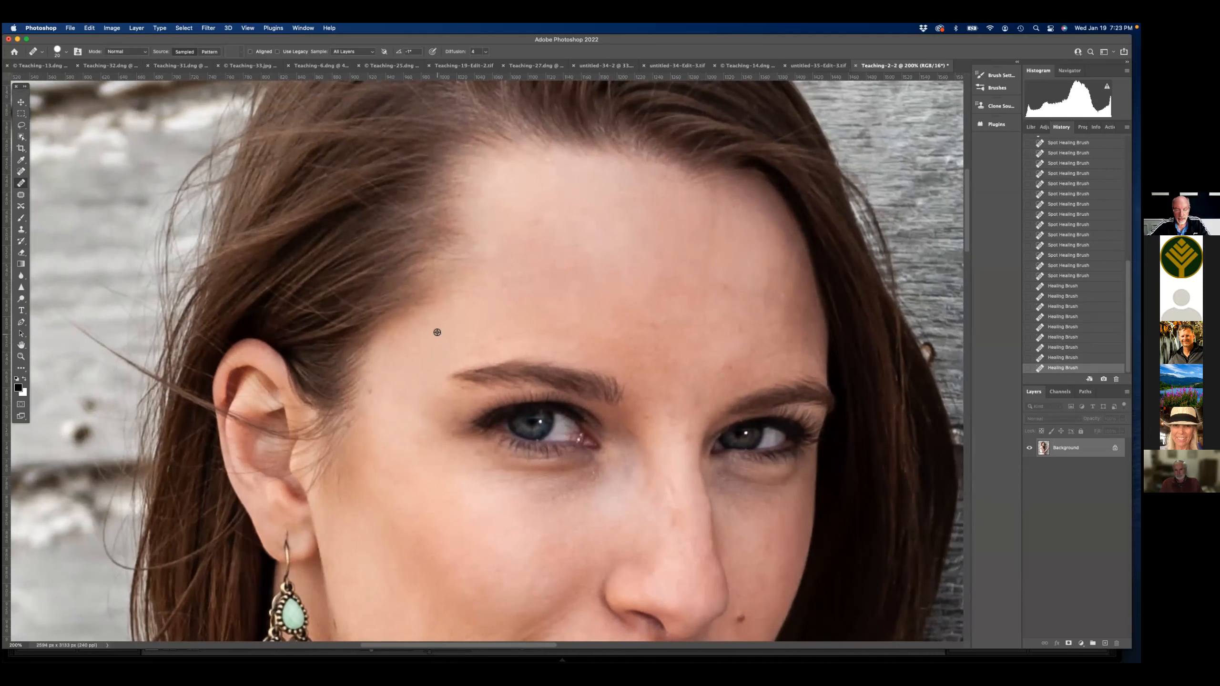
pyautogui.moveTo(498, 341)
pyautogui.mouseDown()
pyautogui.moveTo(531, 331)
pyautogui.moveTo(504, 332)
pyautogui.moveTo(520, 311)
pyautogui.moveTo(487, 337)
pyautogui.mouseUp()
pyautogui.click(537, 312)
pyautogui.click(581, 307)
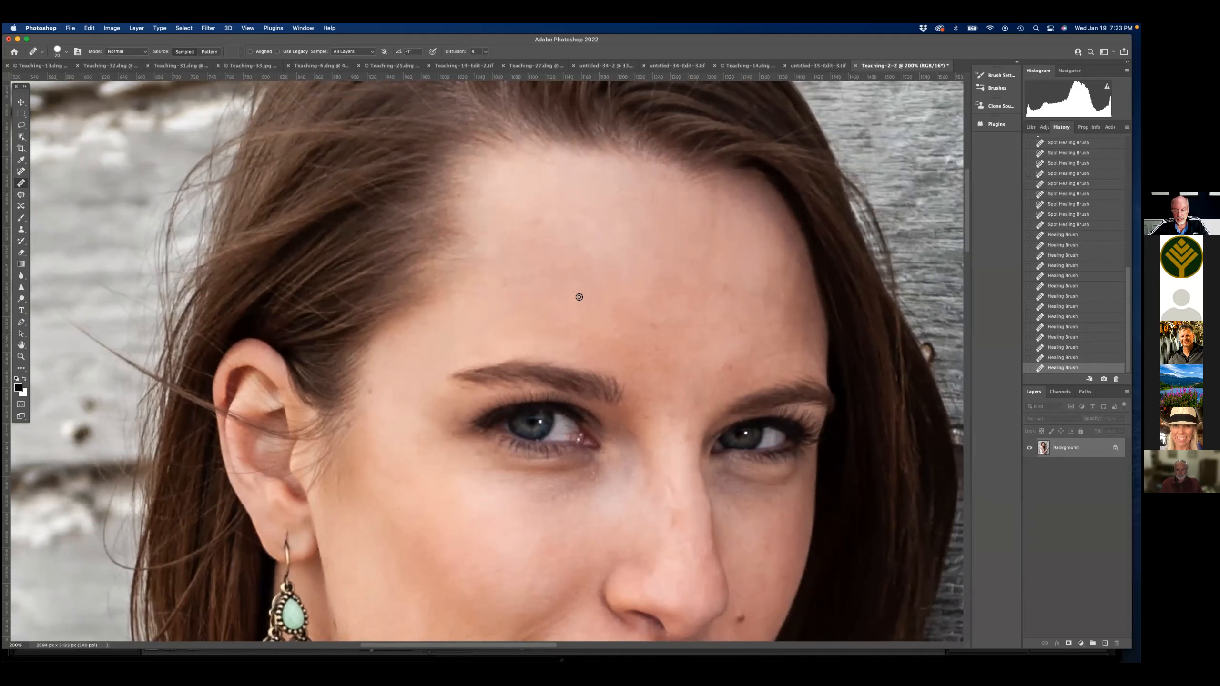
# - Heal the blemishes above the far eyebrow and across the upper forehead with the Healing Brush
pyautogui.click(659, 328)
pyautogui.click(725, 319)
pyautogui.click(754, 327)
pyautogui.click(766, 325)
pyautogui.click(747, 312)
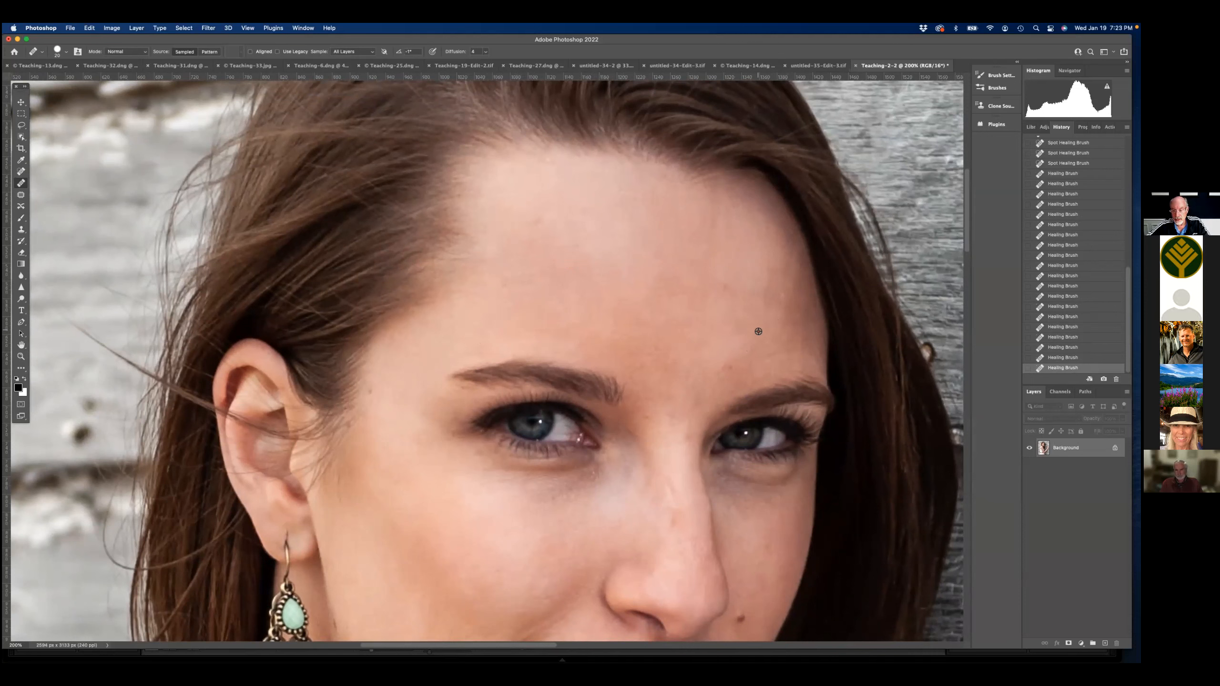
pyautogui.click(747, 272)
pyautogui.click(677, 293)
pyautogui.click(602, 266)
# - Sample clean nearby skin and heal the marks on the forehead near the hairline and on the bridge of the nose
pyautogui.keyDown('alt'); pyautogui.click(525, 227); pyautogui.keyUp('alt')
pyautogui.click(535, 218)
pyautogui.keyDown('alt'); pyautogui.click(537, 250); pyautogui.keyUp('alt')
pyautogui.click(526, 281)
pyautogui.moveTo(525, 281); pyautogui.dragTo(535, 279)
pyautogui.keyDown('alt'); pyautogui.click(630, 506); pyautogui.keyUp('alt')
pyautogui.click(666, 489)
pyautogui.moveTo(667, 489)
pyautogui.mouseDown()
pyautogui.moveTo(665, 534)
pyautogui.moveTo(628, 475)
pyautogui.mouseUp()
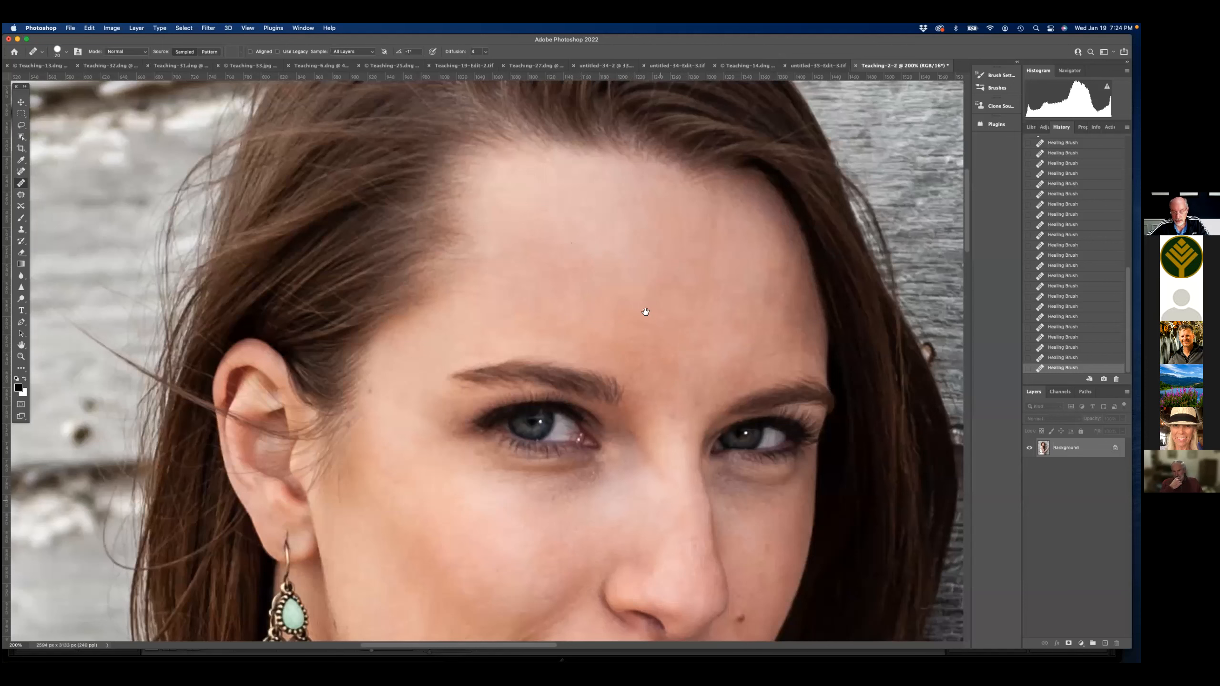
# - Review the retouched face and view the portrait at 100%
pyautogui.moveTo(646, 310); pyautogui.dragTo(634, 279)
pyautogui.moveTo(566, 380)
pyautogui.mouseDown()
pyautogui.moveTo(562, 248)
pyautogui.moveTo(540, 190)
pyautogui.mouseUp()
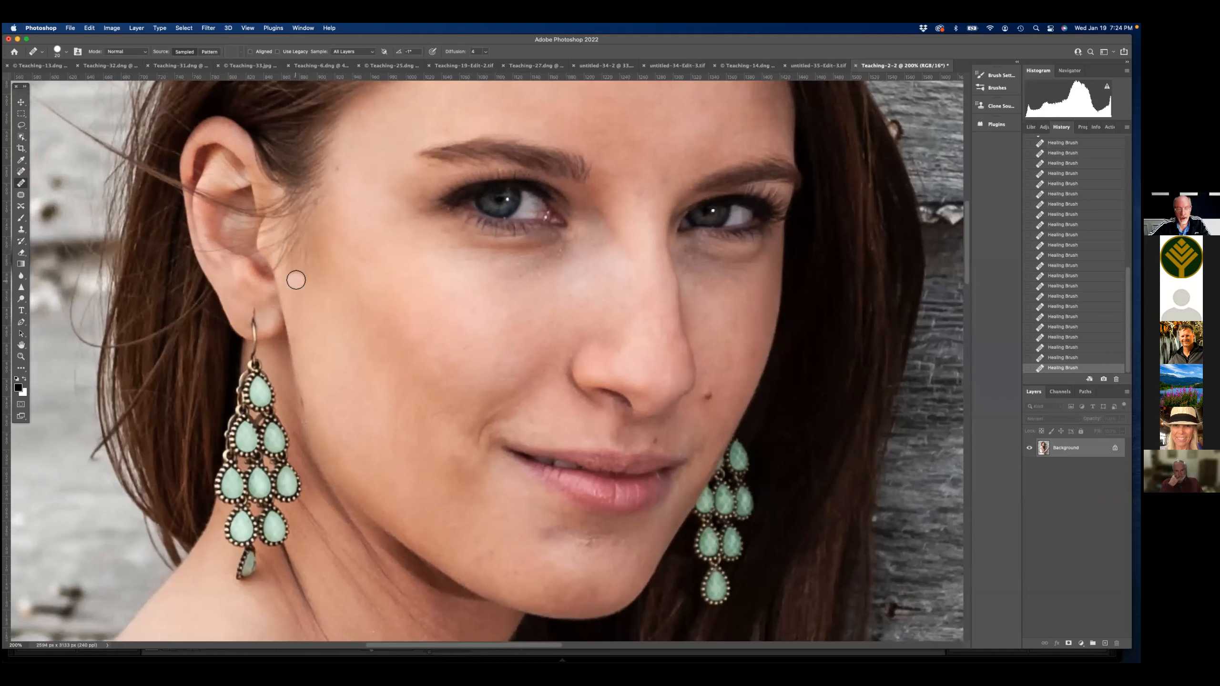
pyautogui.click(248, 27)
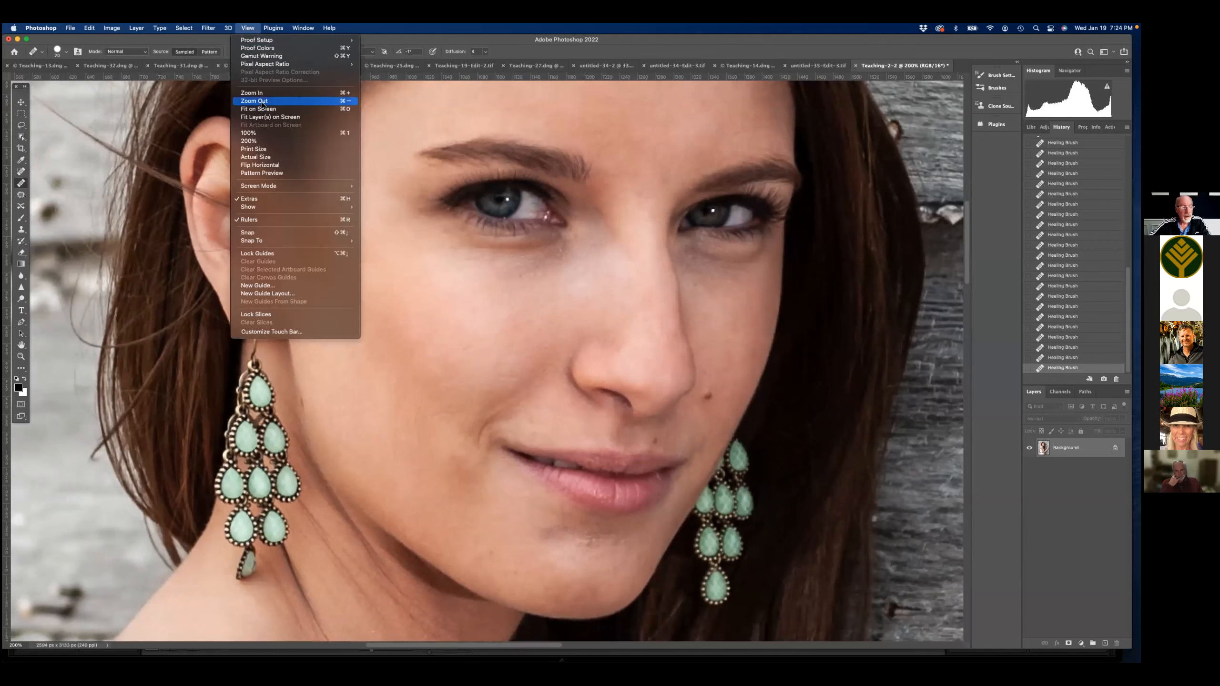
pyautogui.click(249, 132)
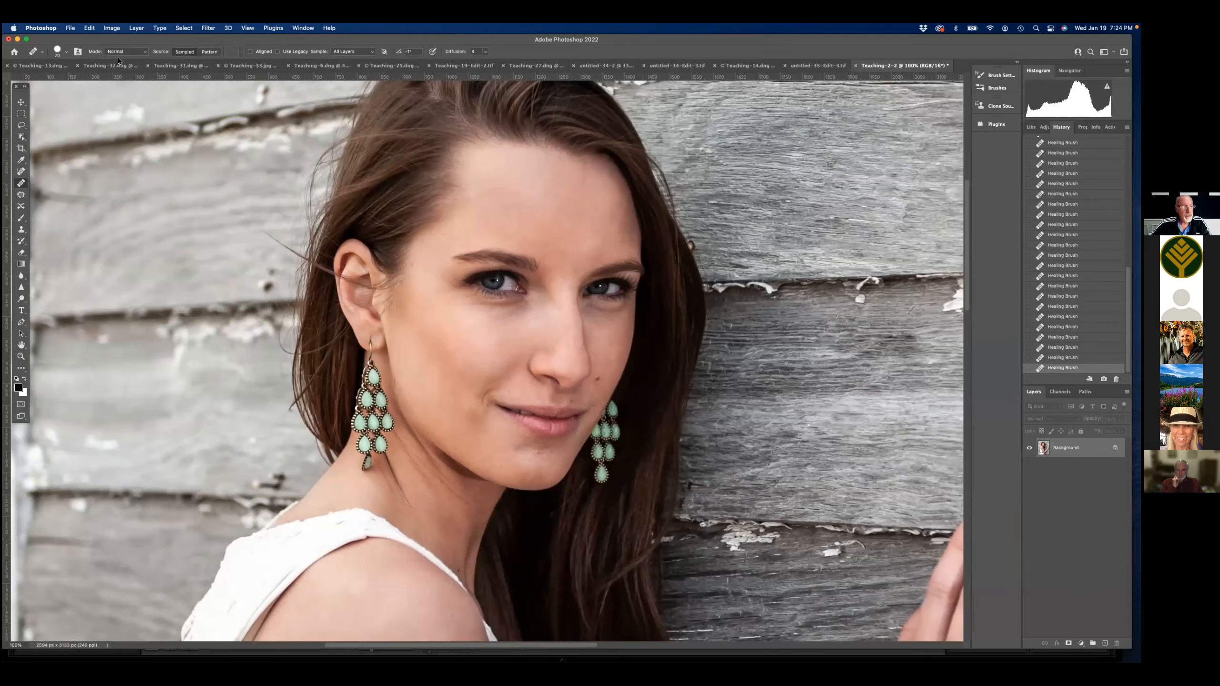
# - Switch to the Teaching-13.dng document, view the underarm area at 100%, and duplicate the background onto a new layer
pyautogui.click(95, 66)
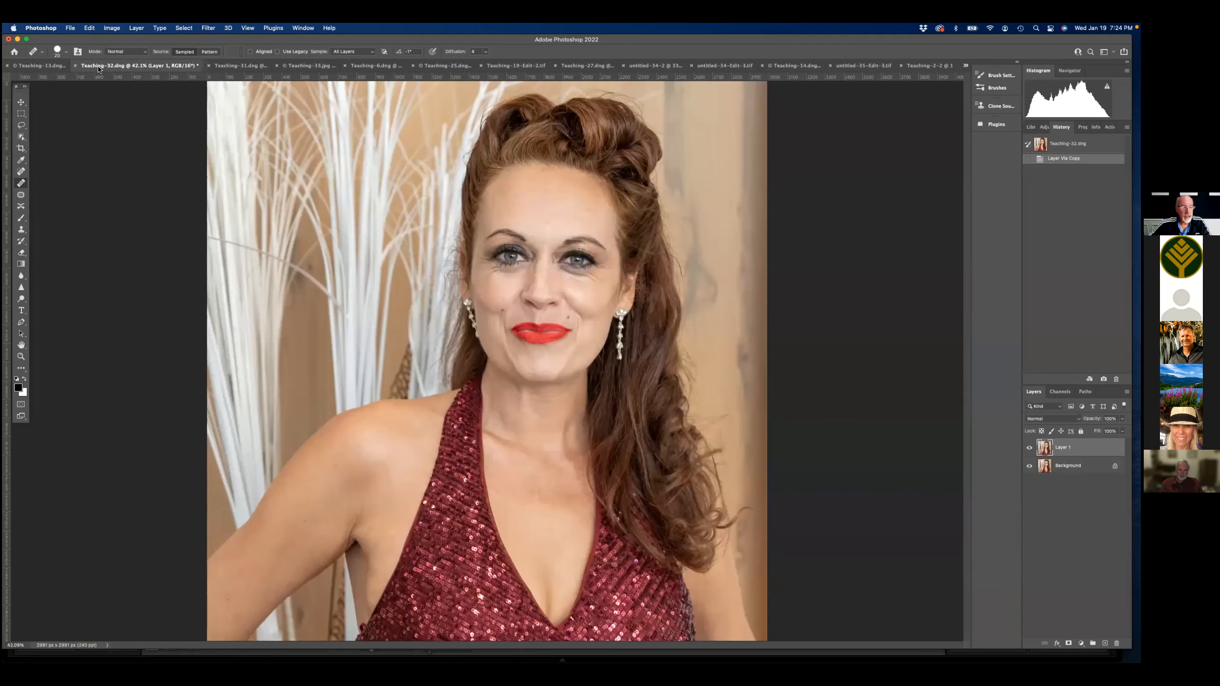
pyautogui.click(50, 66)
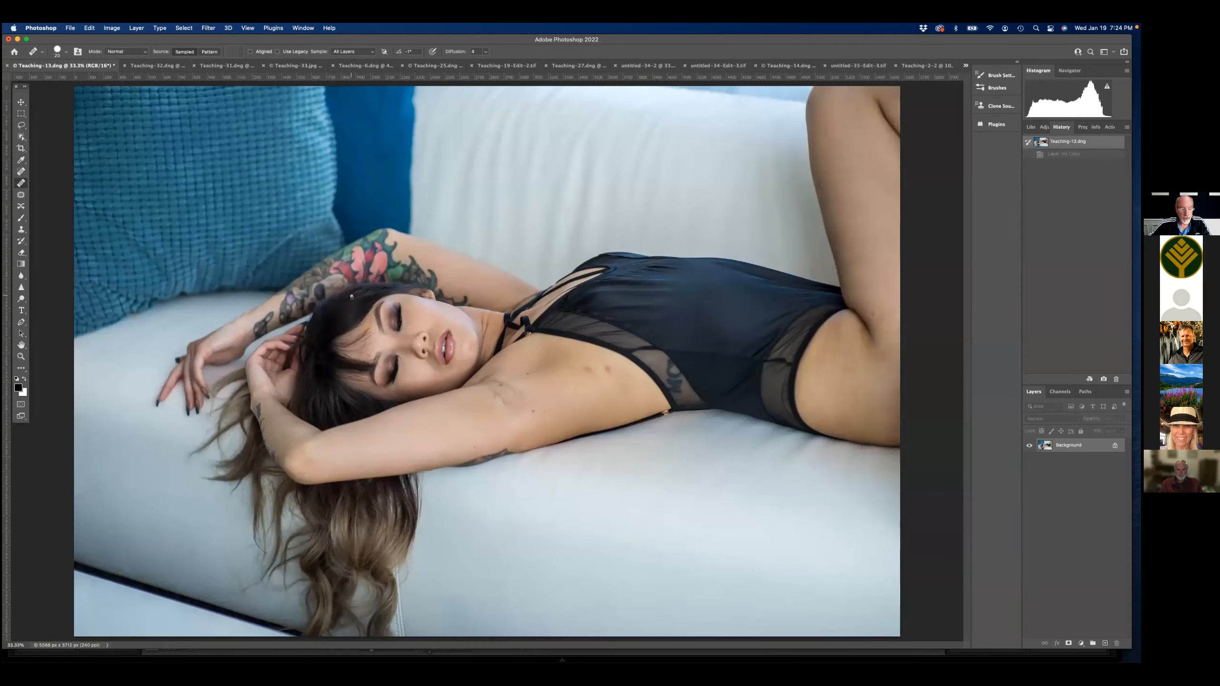
pyautogui.click(137, 65)
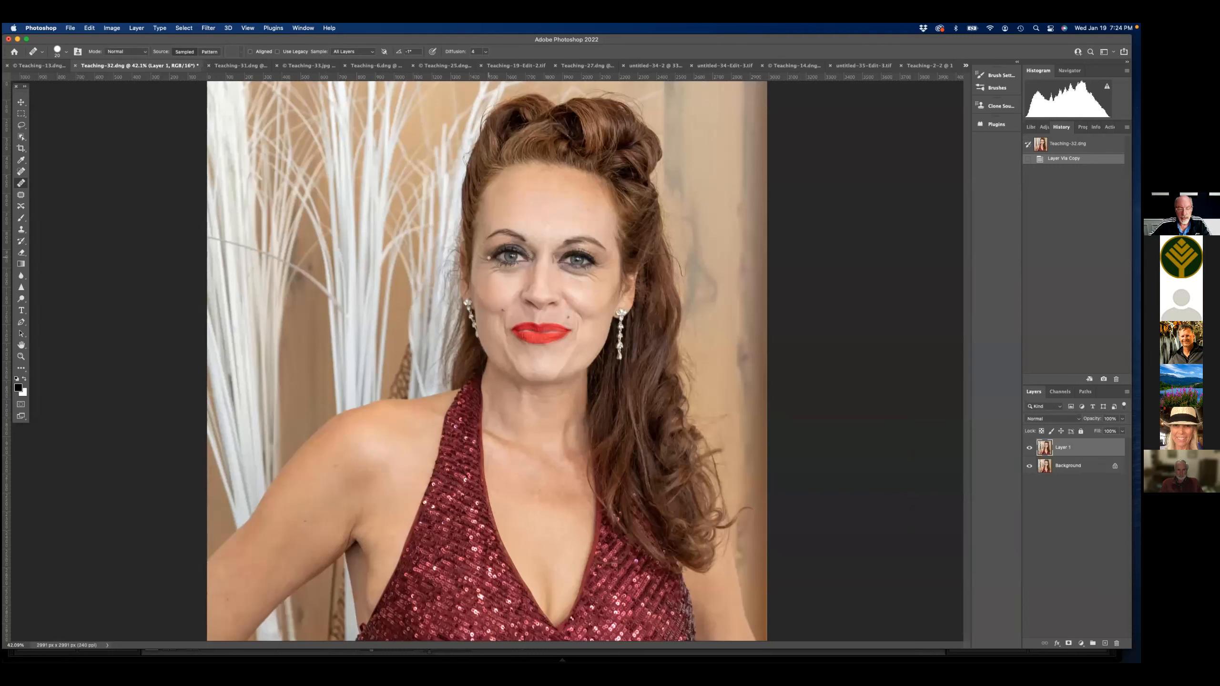
pyautogui.click(44, 66)
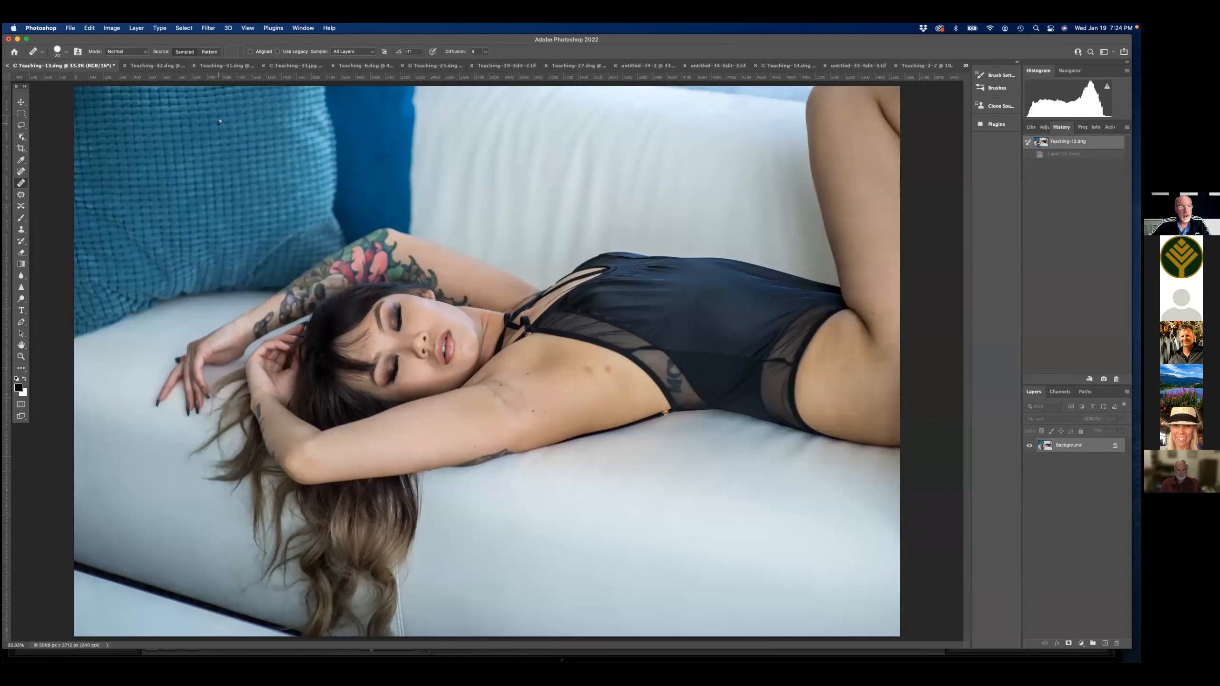
pyautogui.click(248, 28)
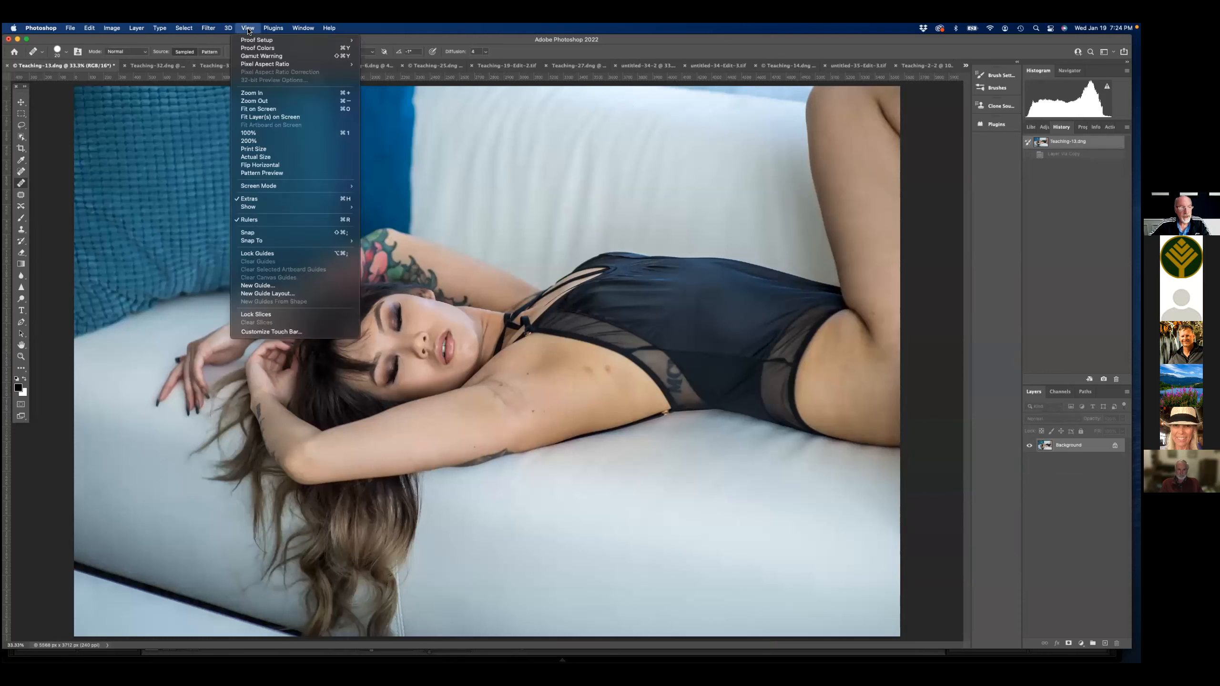
pyautogui.click(252, 141)
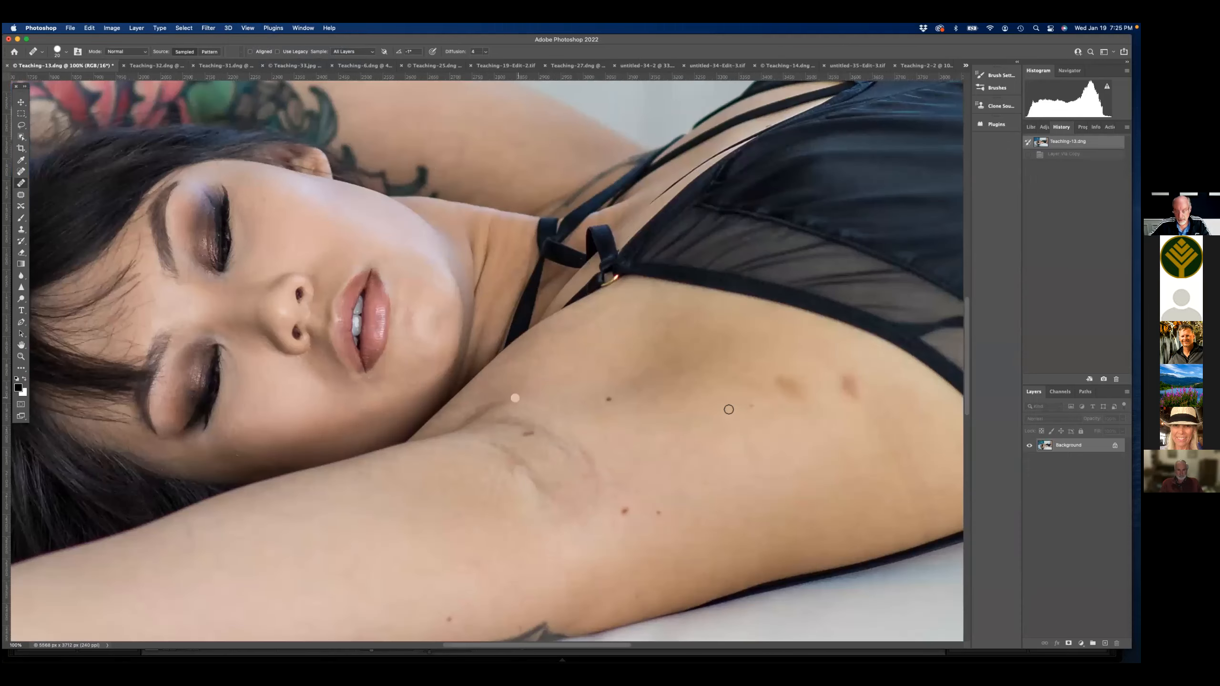
pyautogui.moveTo(626, 354); pyautogui.dragTo(602, 341)
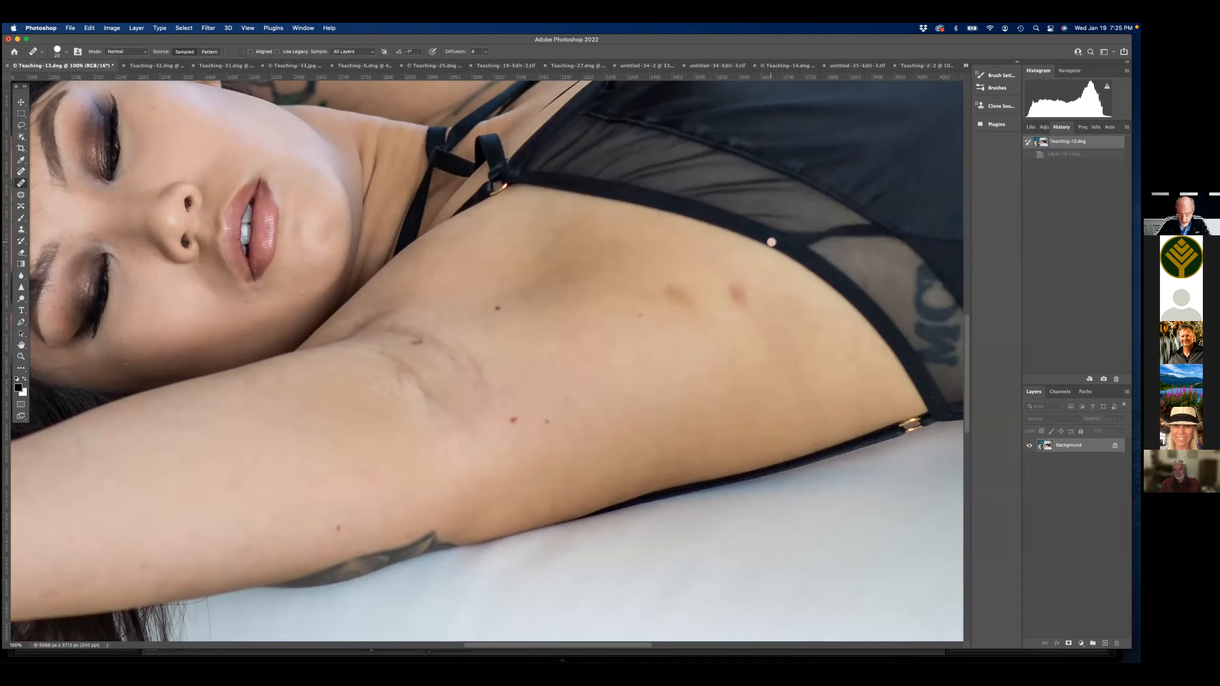
pyautogui.press('super+j')
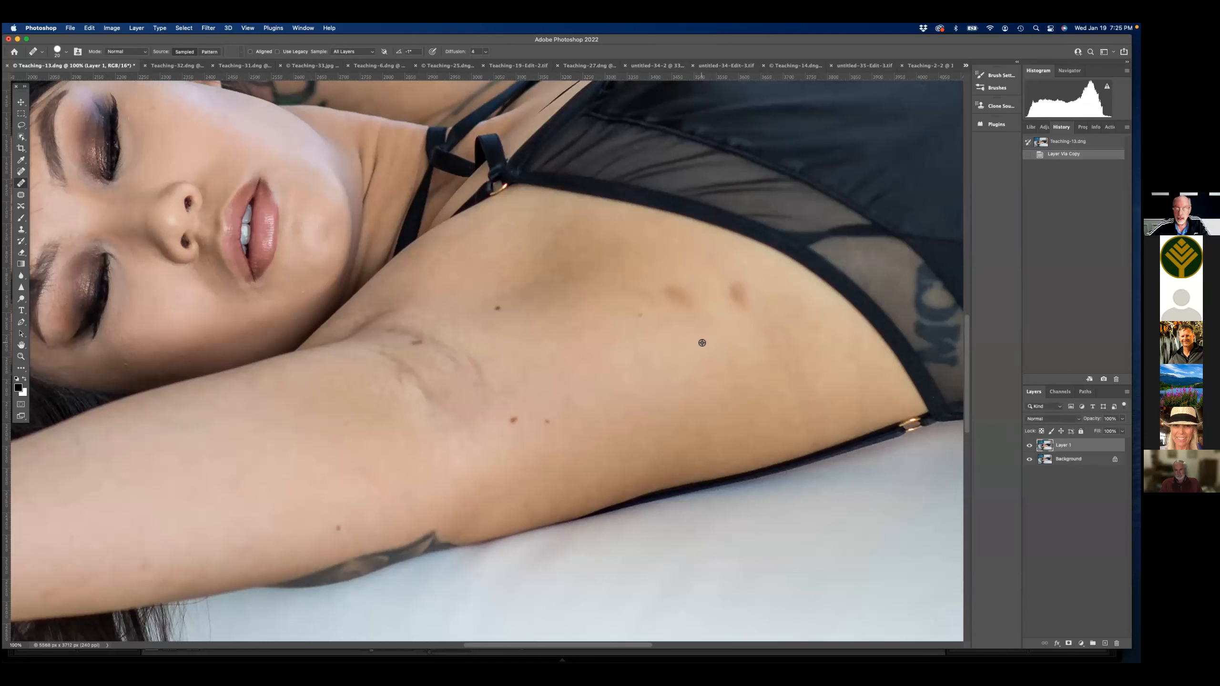
# - Heal the two brown marks and the small blemishes on the side of the chest near the bodysuit edge
pyautogui.click(673, 294)
pyautogui.click(685, 308)
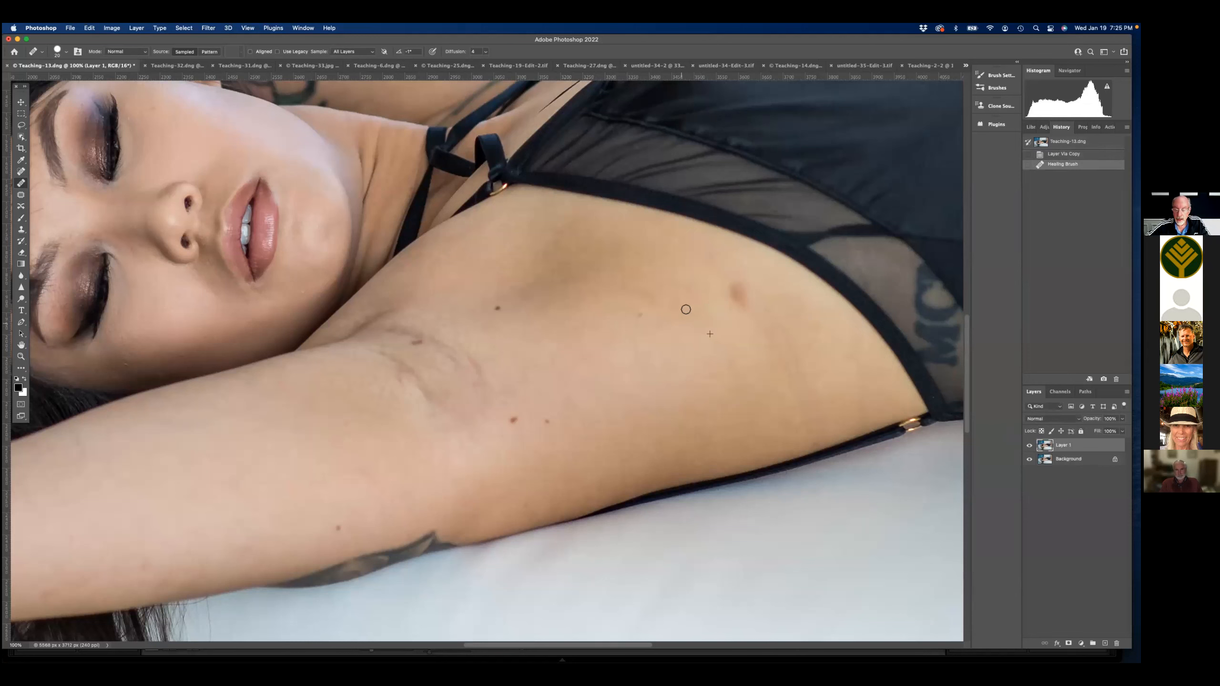
pyautogui.click(638, 317)
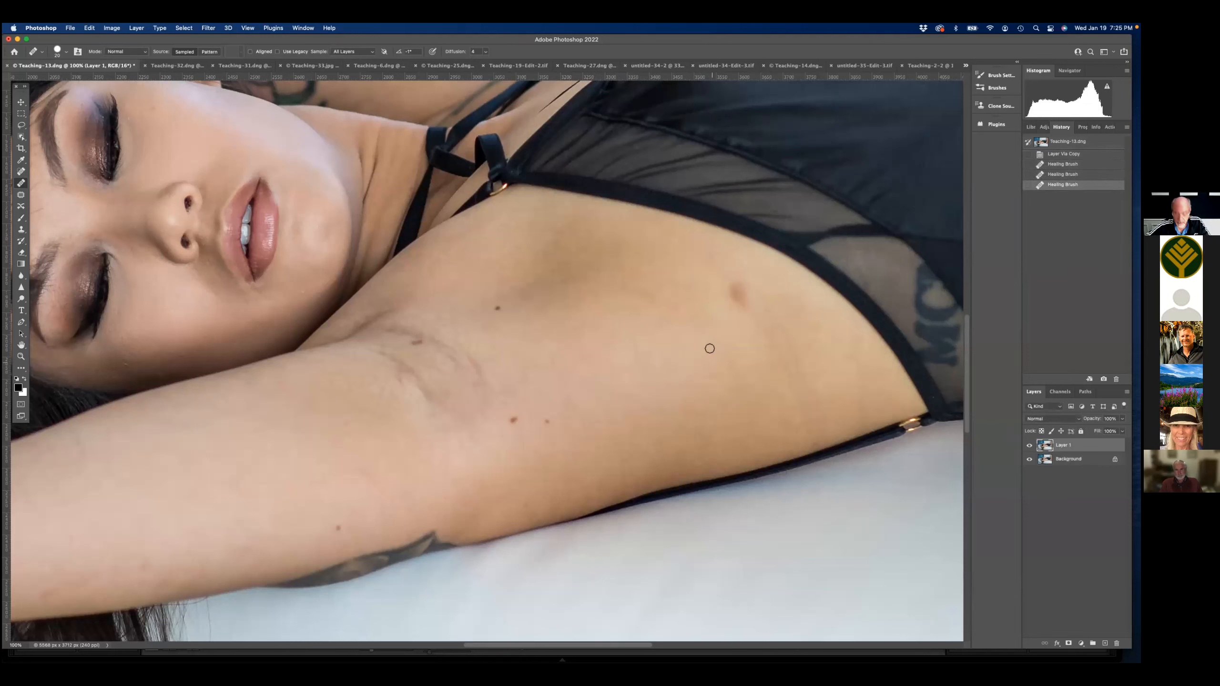
pyautogui.click(739, 292)
pyautogui.click(741, 295)
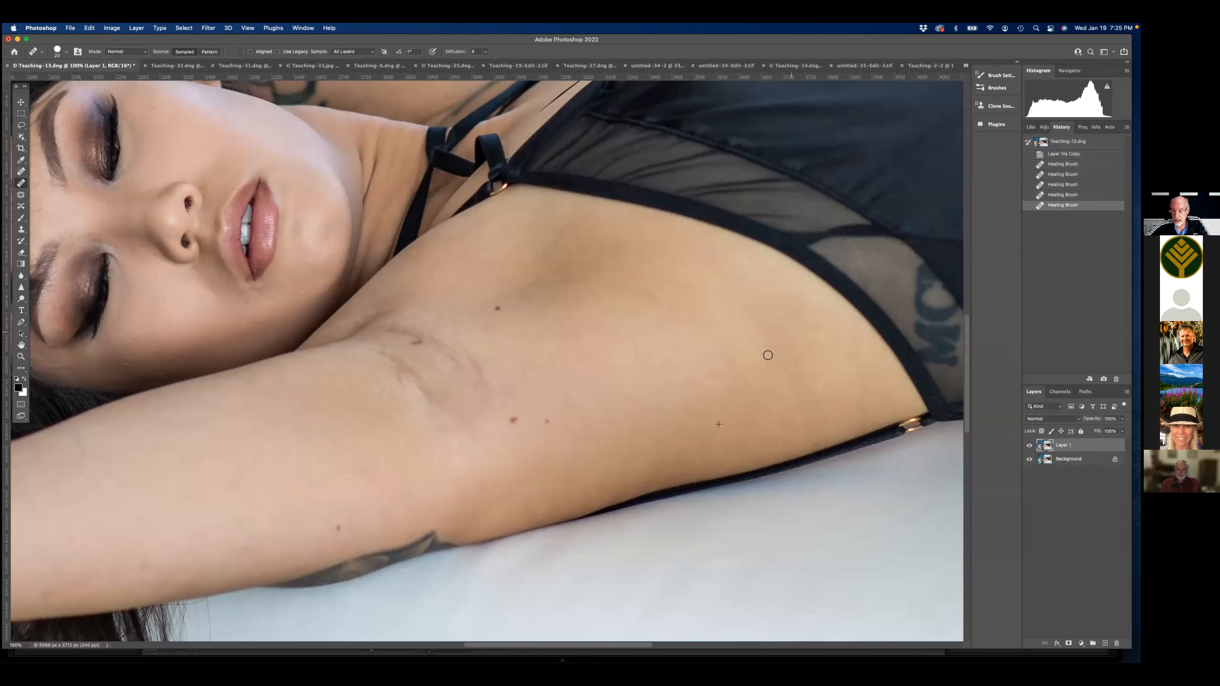
pyautogui.click(799, 347)
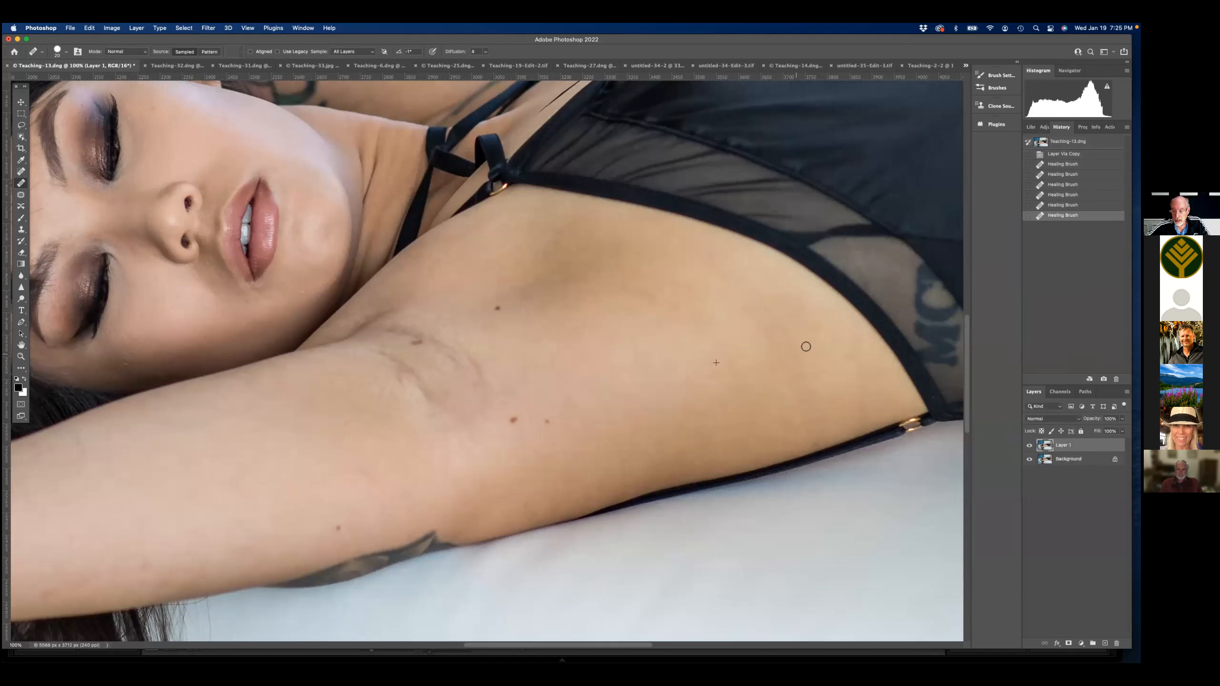
pyautogui.click(766, 291)
pyautogui.click(809, 426)
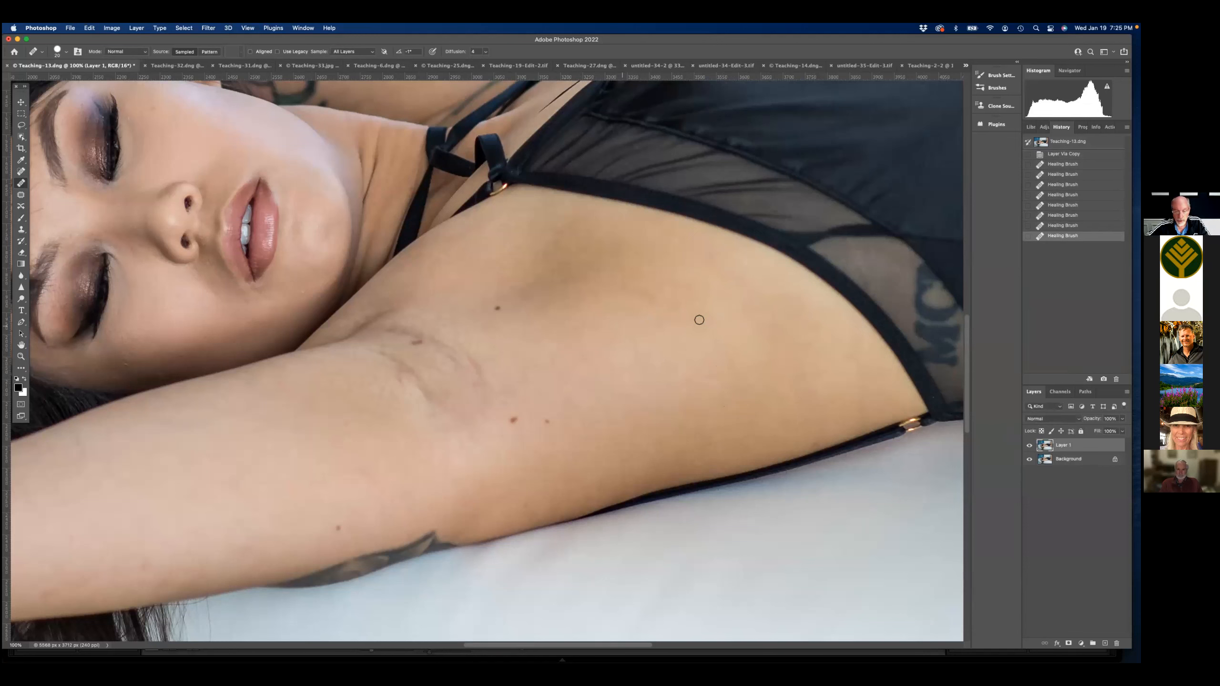
# - Heal the moles around the underarm crease and the small spot on the upper arm above the tattoo
pyautogui.click(415, 342)
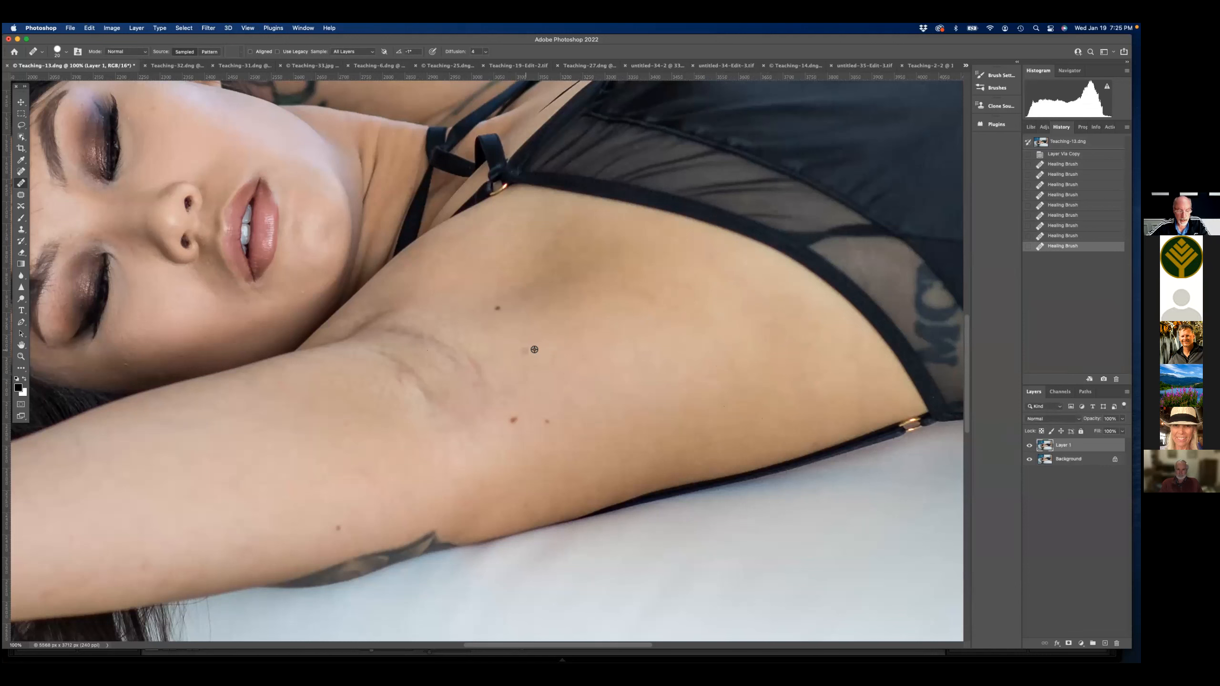
pyautogui.click(513, 417)
pyautogui.click(511, 417)
pyautogui.click(494, 304)
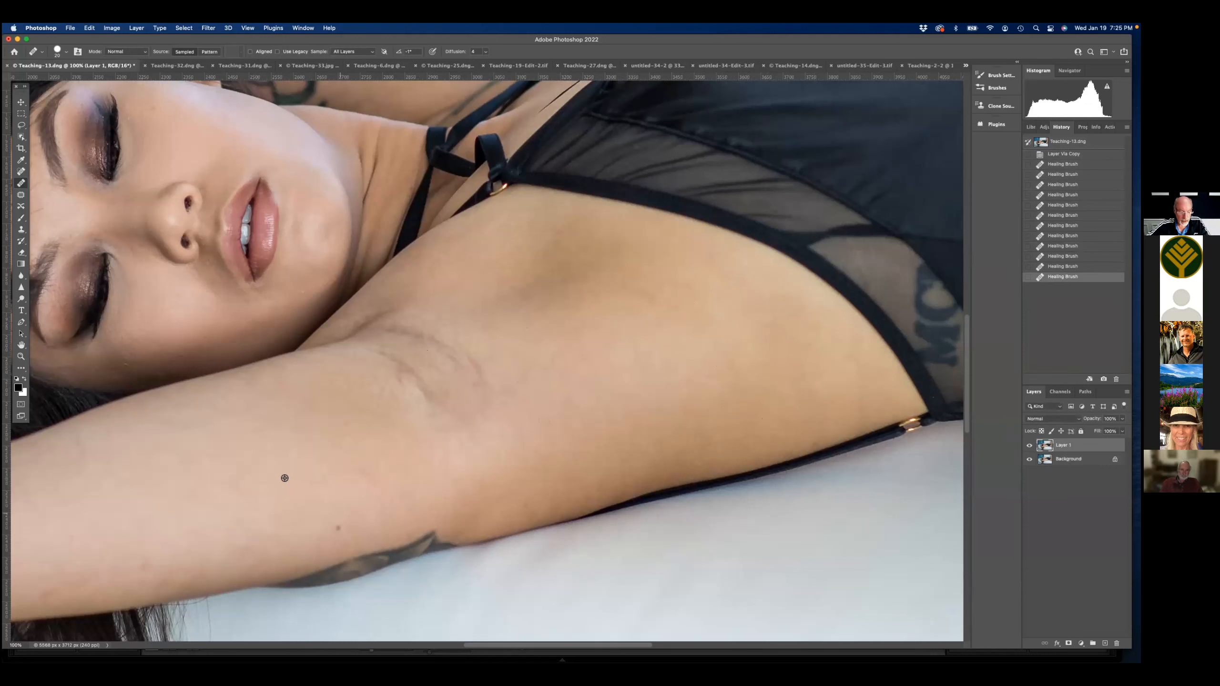
pyautogui.click(339, 528)
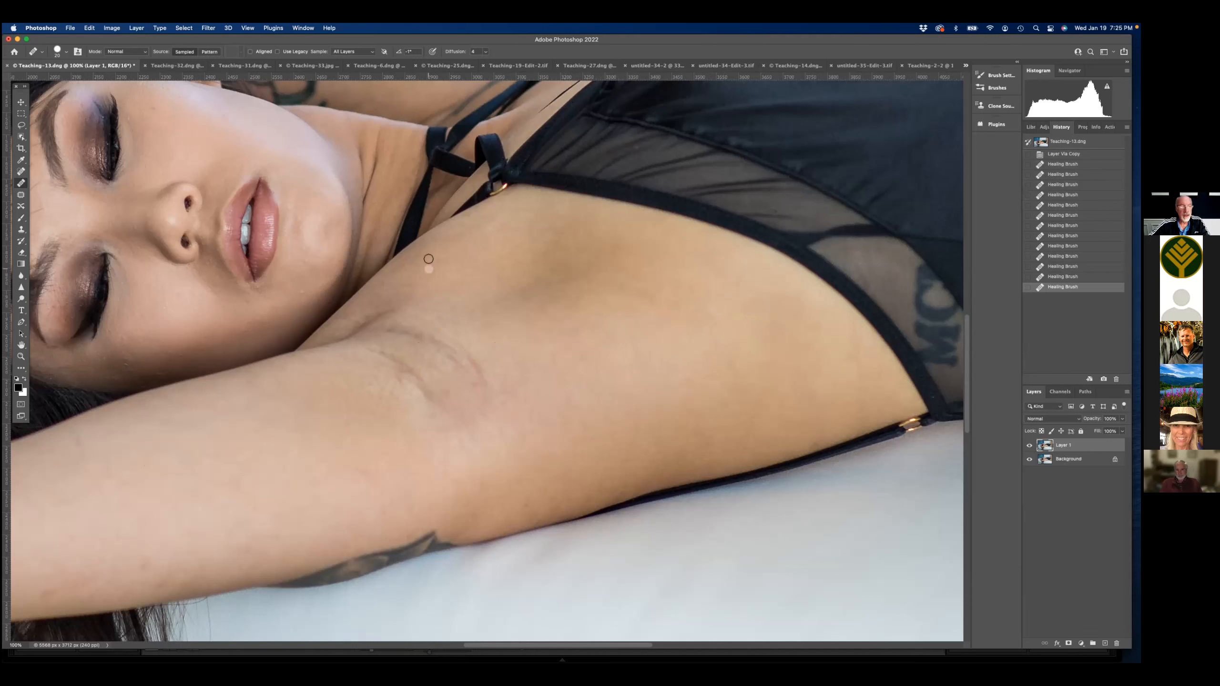
# - Flatten the Teaching-13.dng image and duplicate its background onto a new layer
pyautogui.click(136, 27)
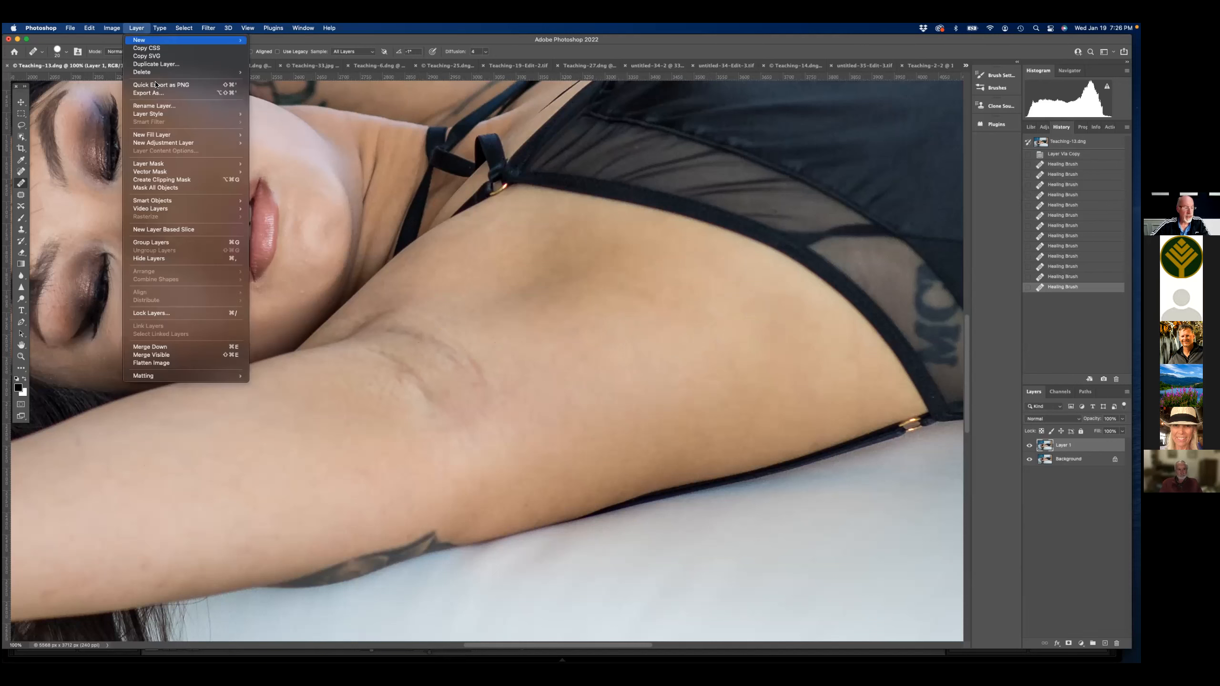
pyautogui.click(144, 365)
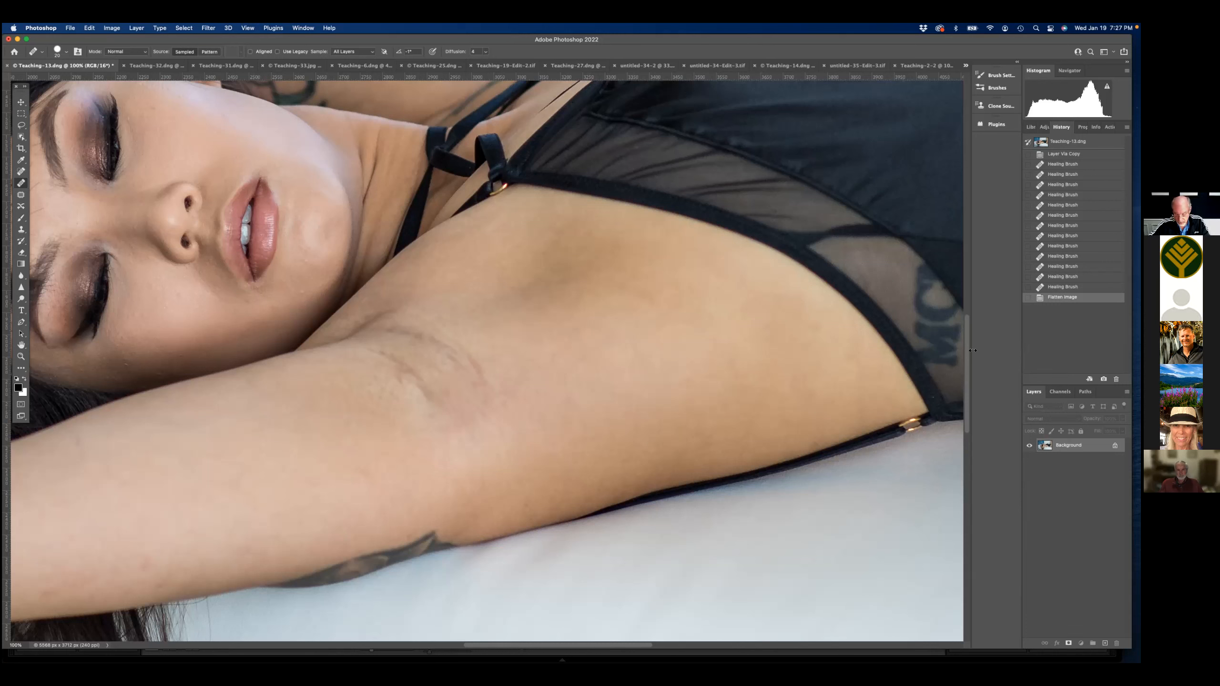
pyautogui.press('super+j')
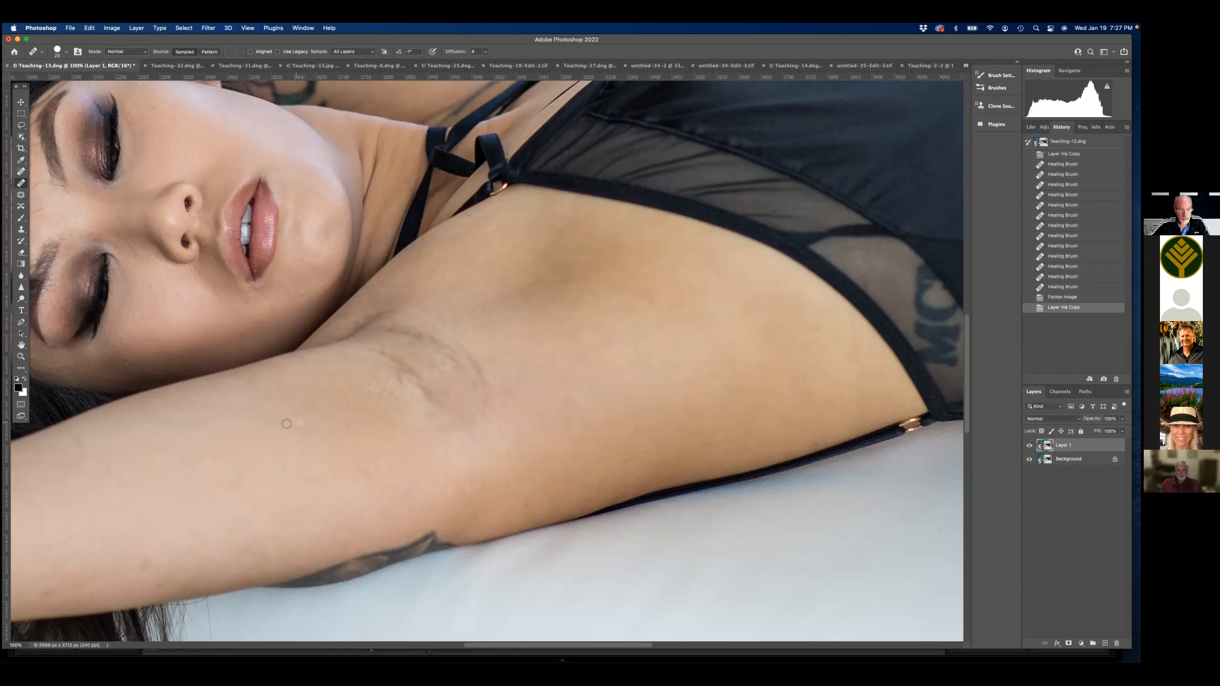
# - Enlarge the Healing Brush and, sampling smooth nearby skin, heal the creases where the upper arm meets the underarm
pyautogui.press(']')
pyautogui.press(']')
pyautogui.press(']')
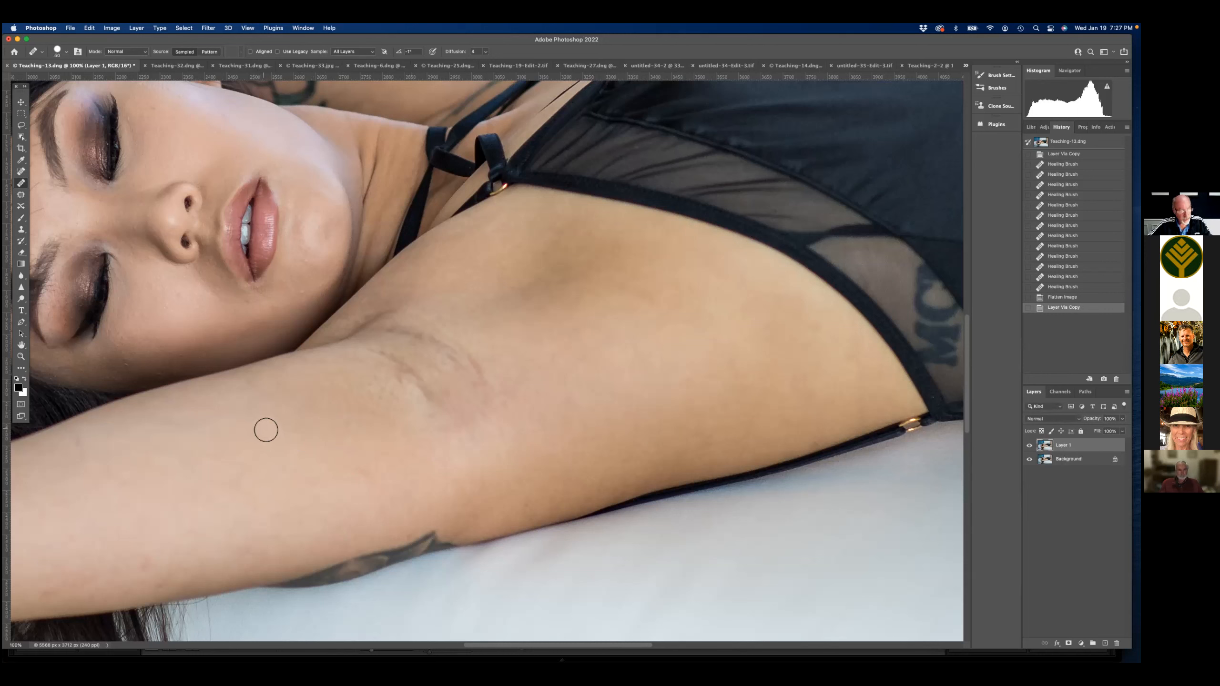
pyautogui.keyDown('alt'); pyautogui.click(266, 435); pyautogui.keyUp('alt')
pyautogui.moveTo(355, 392)
pyautogui.mouseDown()
pyautogui.moveTo(361, 356)
pyautogui.moveTo(385, 364)
pyautogui.moveTo(380, 413)
pyautogui.moveTo(401, 412)
pyautogui.moveTo(407, 362)
pyautogui.moveTo(450, 397)
pyautogui.moveTo(375, 408)
pyautogui.mouseUp()
pyautogui.moveTo(347, 389)
pyautogui.mouseDown()
pyautogui.moveTo(338, 371)
pyautogui.moveTo(361, 387)
pyautogui.mouseUp()
pyautogui.click(362, 467)
pyautogui.keyDown('alt'); pyautogui.click(545, 287); pyautogui.keyUp('alt')
pyautogui.moveTo(426, 339)
pyautogui.mouseDown()
pyautogui.moveTo(468, 306)
pyautogui.moveTo(413, 325)
pyautogui.moveTo(417, 353)
pyautogui.moveTo(456, 344)
pyautogui.moveTo(455, 365)
pyautogui.moveTo(475, 378)
pyautogui.moveTo(467, 412)
pyautogui.moveTo(552, 370)
pyautogui.moveTo(487, 414)
pyautogui.moveTo(428, 370)
pyautogui.moveTo(408, 378)
pyautogui.moveTo(403, 346)
pyautogui.moveTo(383, 352)
pyautogui.moveTo(390, 339)
pyautogui.moveTo(313, 364)
pyautogui.mouseUp()
pyautogui.keyDown('alt'); pyautogui.click(245, 407); pyautogui.keyUp('alt')
# - Resample clean skin and heal the remaining folds between the underarm and the shoulder
pyautogui.keyDown('alt'); pyautogui.click(428, 287); pyautogui.keyUp('alt')
pyautogui.moveTo(398, 327); pyautogui.dragTo(391, 325)
pyautogui.moveTo(382, 319)
pyautogui.mouseDown()
pyautogui.moveTo(409, 289)
pyautogui.moveTo(334, 341)
pyautogui.moveTo(375, 330)
pyautogui.moveTo(337, 343)
pyautogui.mouseUp()
pyautogui.keyDown('alt'); pyautogui.click(411, 275); pyautogui.keyUp('alt')
pyautogui.keyDown('alt'); pyautogui.click(510, 272); pyautogui.keyUp('alt')
pyautogui.moveTo(459, 330)
pyautogui.mouseDown()
pyautogui.moveTo(436, 369)
pyautogui.moveTo(465, 402)
pyautogui.moveTo(460, 415)
pyautogui.moveTo(399, 428)
pyautogui.moveTo(442, 386)
pyautogui.moveTo(413, 313)
pyautogui.moveTo(406, 338)
pyautogui.moveTo(441, 343)
pyautogui.mouseUp()
pyautogui.keyDown('alt'); pyautogui.click(542, 279); pyautogui.keyUp('alt')
pyautogui.moveTo(435, 339); pyautogui.dragTo(405, 319)
pyautogui.moveTo(407, 322)
pyautogui.mouseDown()
pyautogui.moveTo(435, 351)
pyautogui.moveTo(429, 388)
pyautogui.moveTo(430, 341)
pyautogui.moveTo(408, 312)
pyautogui.moveTo(408, 330)
pyautogui.moveTo(417, 325)
pyautogui.mouseUp()
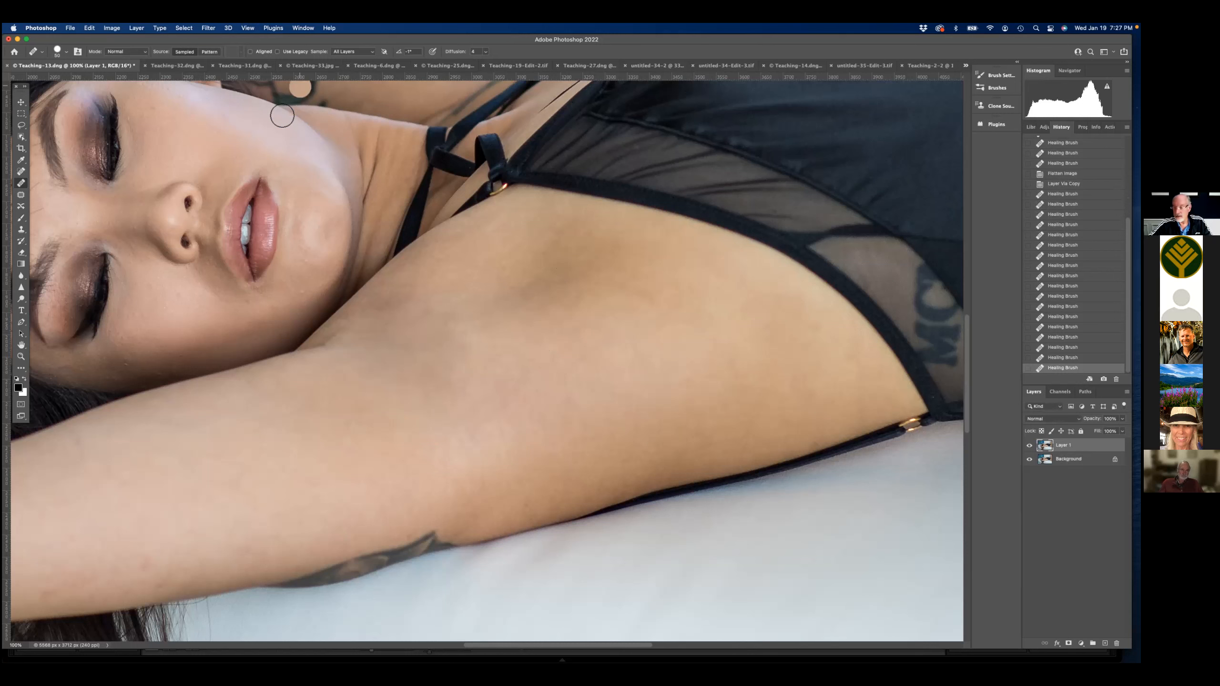
# - Fit the whole photo on screen and reduce Layer 1's opacity to 68%
pyautogui.click(248, 28)
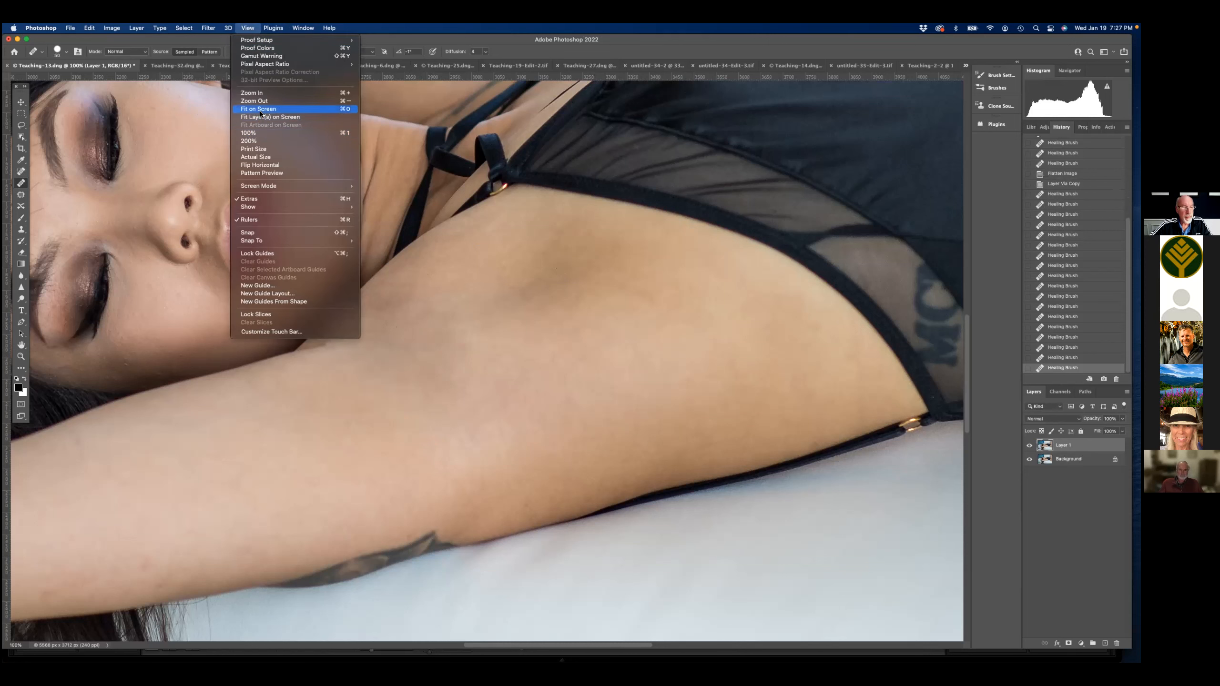
pyautogui.click(270, 116)
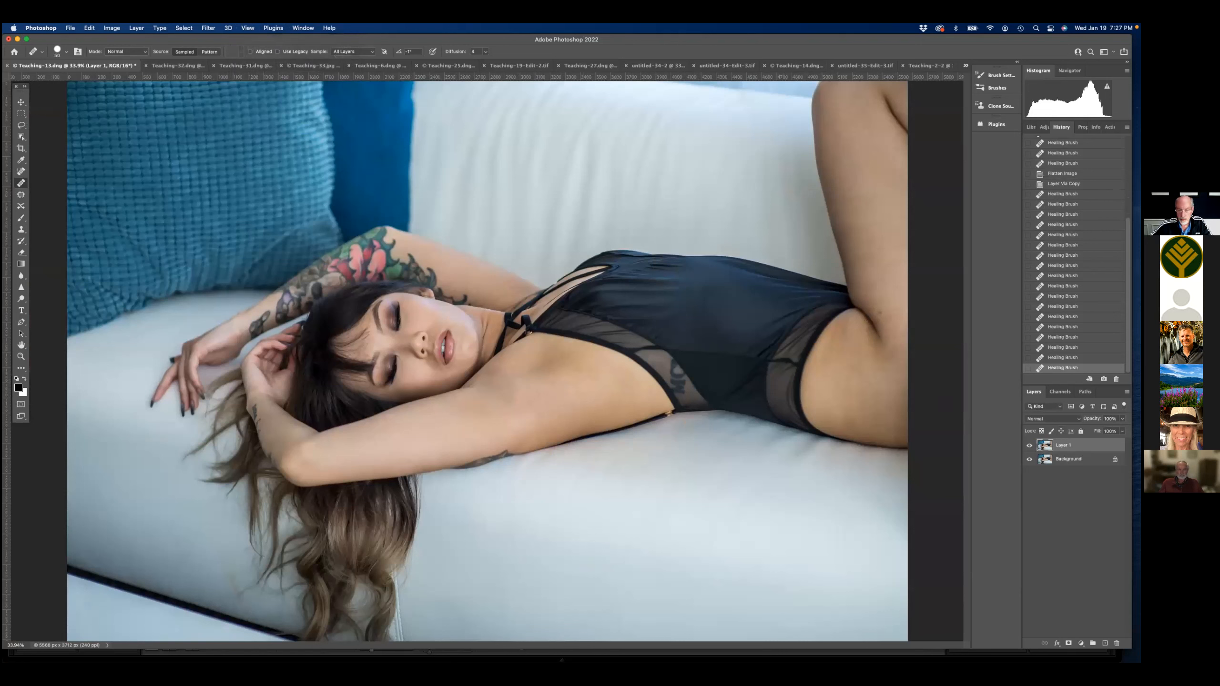
pyautogui.click(1121, 431)
pyautogui.moveTo(1122, 430); pyautogui.dragTo(1081, 430)
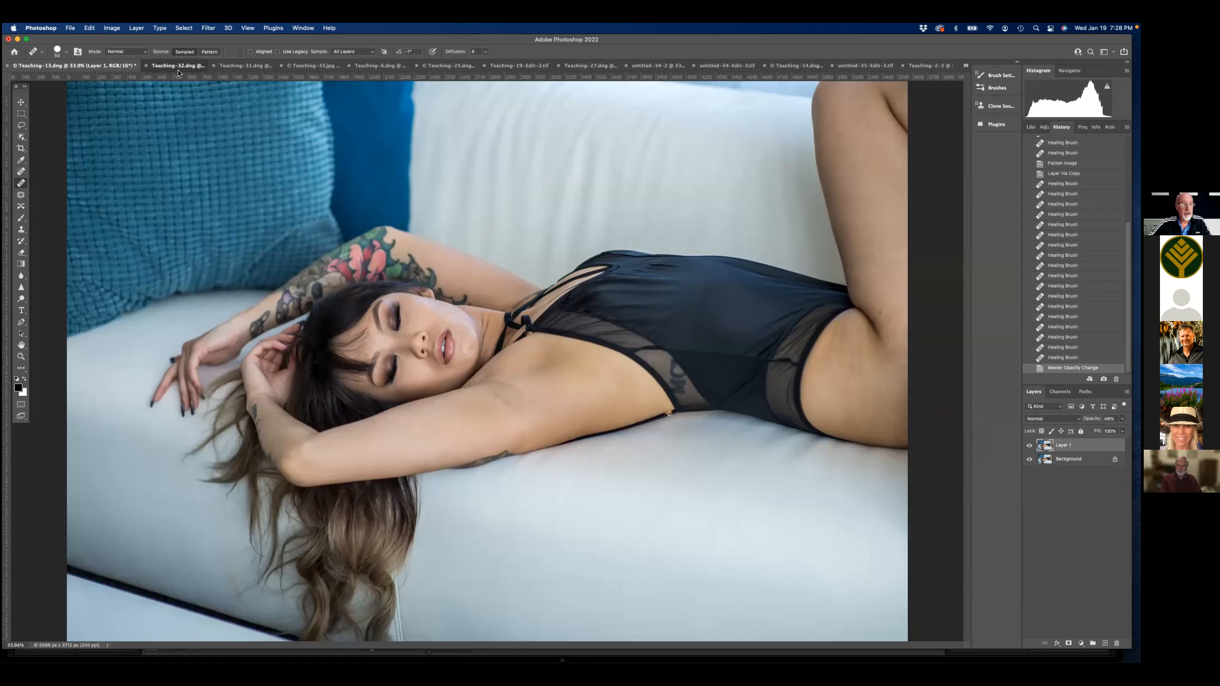
# - Switch to the Teaching-32.dng document and view the woman's face at 100%
pyautogui.click(179, 68)
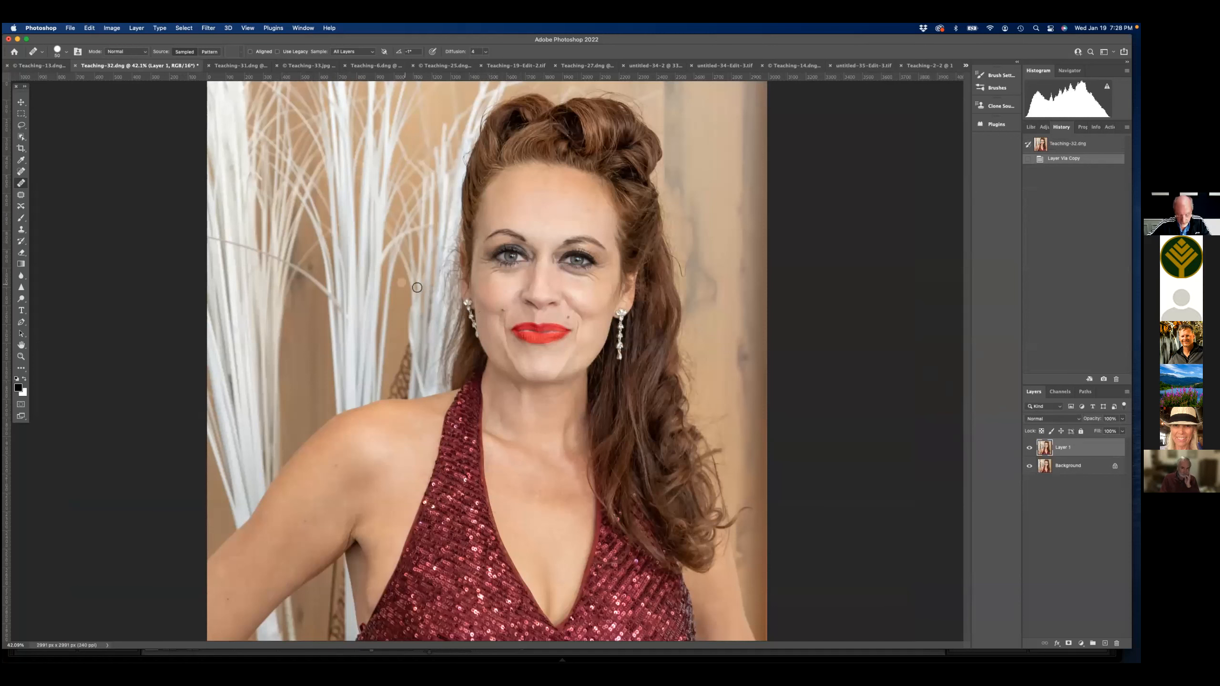
pyautogui.click(248, 28)
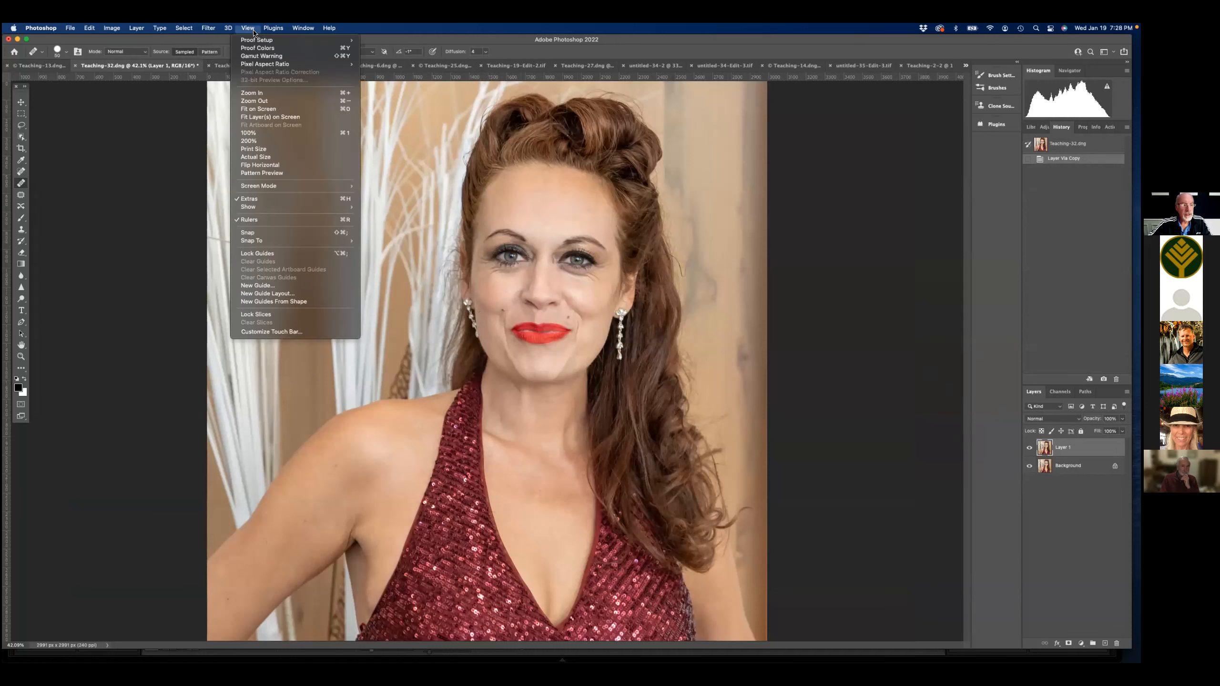
pyautogui.click(254, 132)
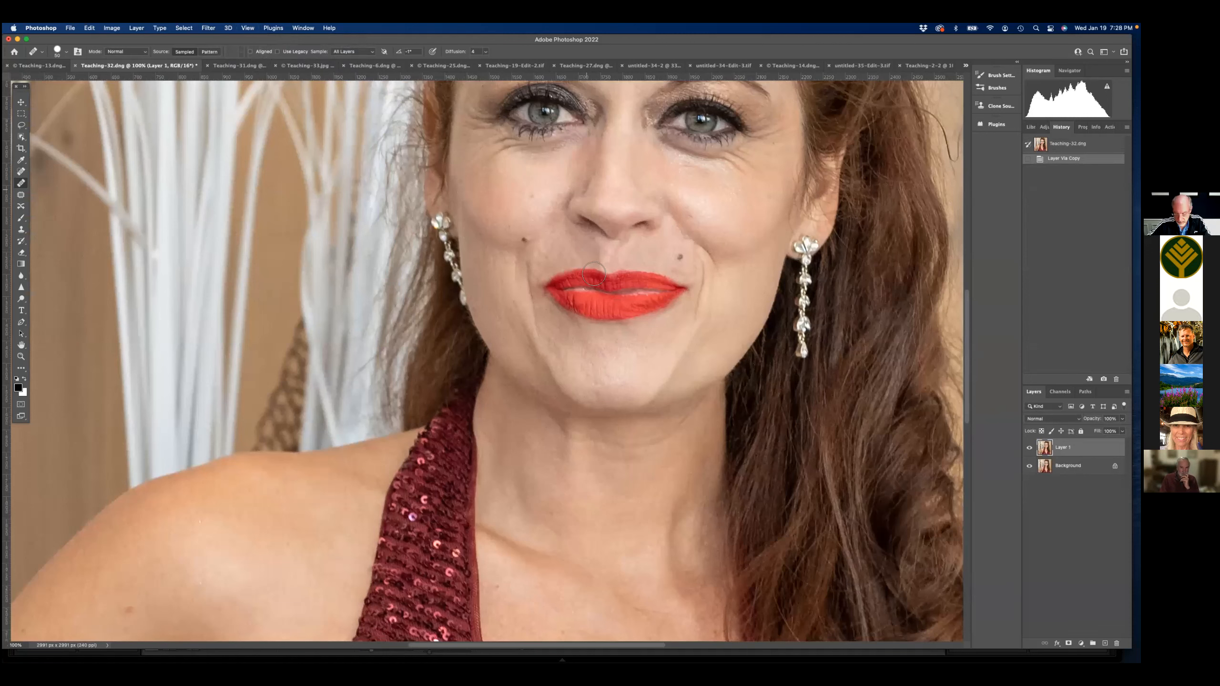
pyautogui.scroll(1, 594, 272)
pyautogui.scroll(10, 594, 276)
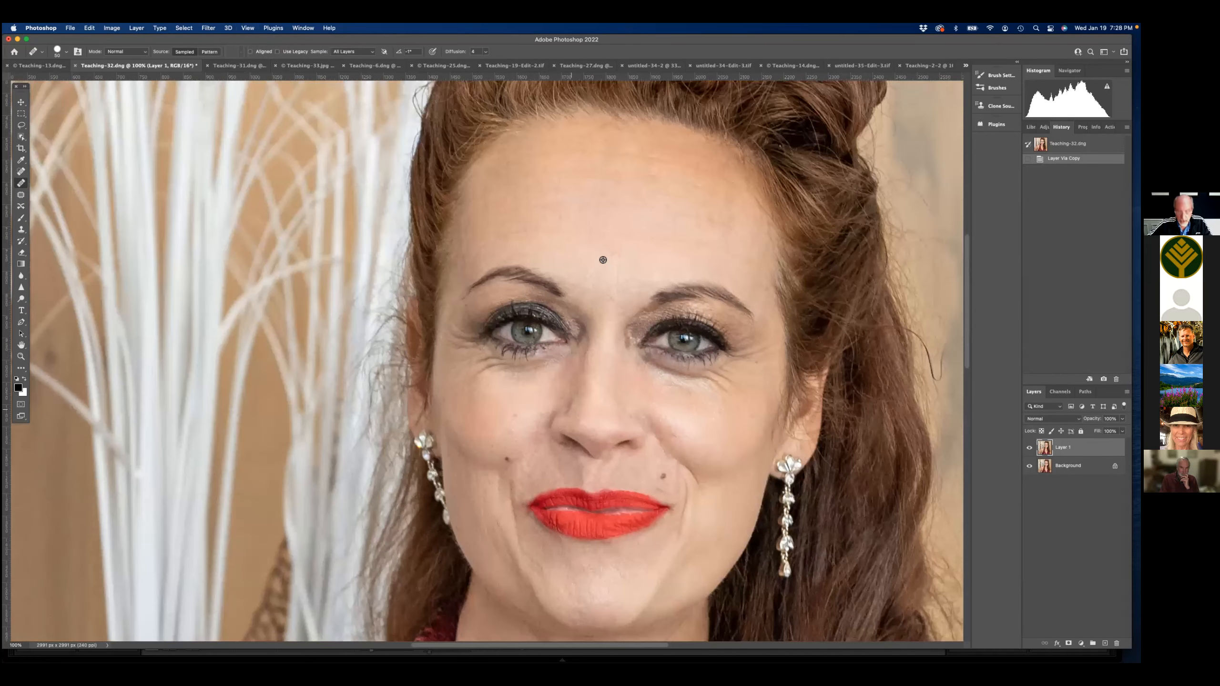
# - Shrink the Healing Brush and heal the spots on the forehead above the eyebrow on the image's right
pyautogui.press('[')
pyautogui.press('[')
pyautogui.press('[')
pyautogui.press('[')
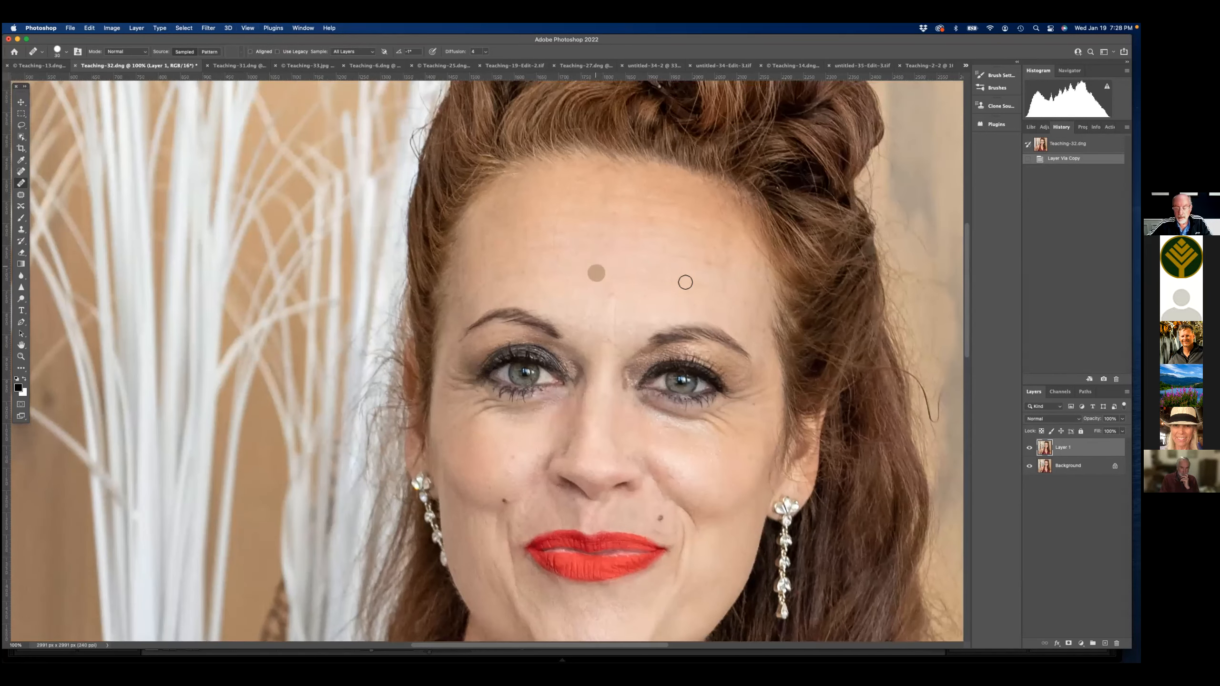
pyautogui.click(685, 284)
pyautogui.click(696, 262)
pyautogui.click(714, 268)
pyautogui.click(664, 256)
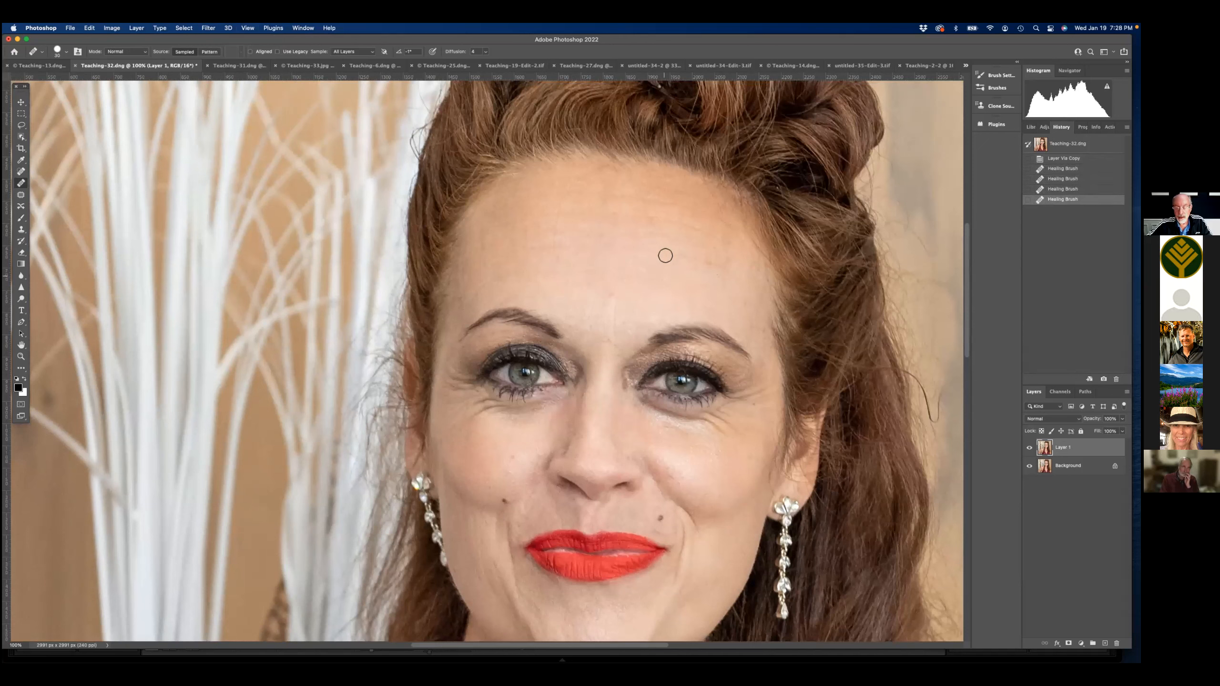
# - Heal the horizontal lines across the middle and upper forehead, resampling nearby skin
pyautogui.click(552, 255)
pyautogui.click(552, 245)
pyautogui.moveTo(536, 234)
pyautogui.mouseDown()
pyautogui.moveTo(705, 243)
pyautogui.moveTo(740, 281)
pyautogui.moveTo(631, 214)
pyautogui.moveTo(544, 217)
pyautogui.moveTo(565, 199)
pyautogui.moveTo(627, 194)
pyautogui.moveTo(701, 206)
pyautogui.mouseUp()
pyautogui.click(564, 196)
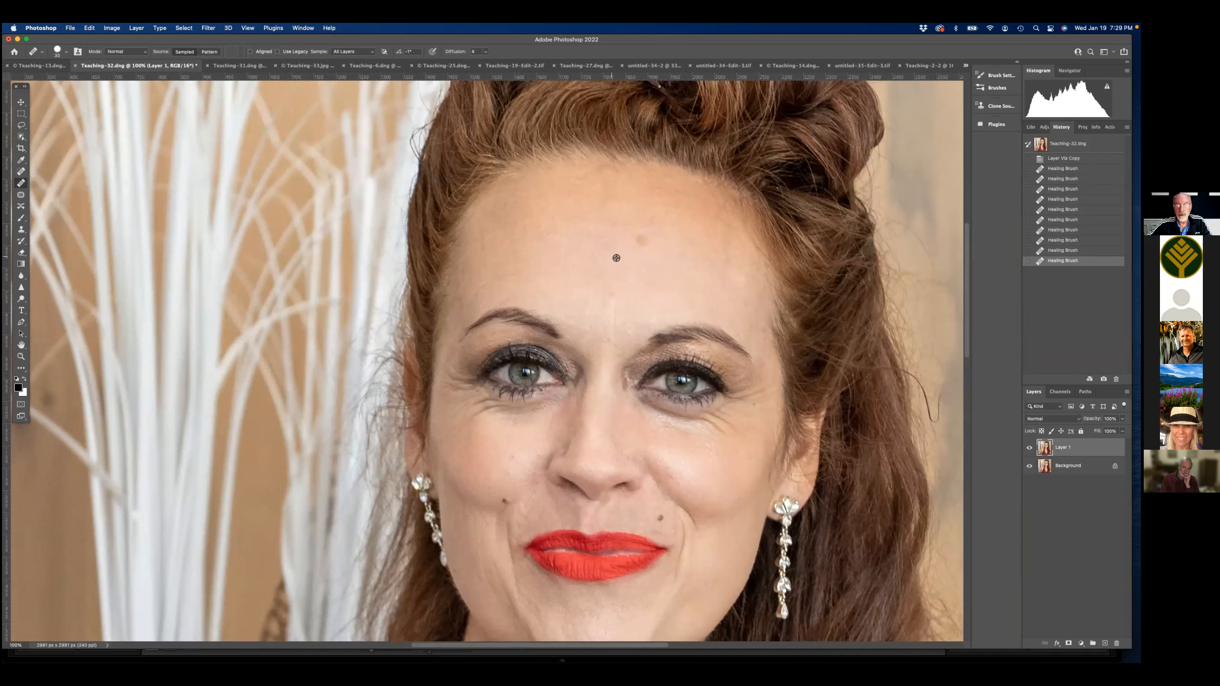
pyautogui.keyDown('alt'); pyautogui.click(568, 252); pyautogui.keyUp('alt')
pyautogui.moveTo(630, 230)
pyautogui.mouseDown()
pyautogui.moveTo(643, 228)
pyautogui.moveTo(592, 221)
pyautogui.mouseUp()
# - Heal the vertical frown lines between the eyebrows
pyautogui.moveTo(639, 279)
pyautogui.mouseDown()
pyautogui.moveTo(610, 269)
pyautogui.moveTo(602, 302)
pyautogui.moveTo(615, 302)
pyautogui.moveTo(615, 346)
pyautogui.moveTo(605, 310)
pyautogui.moveTo(604, 335)
pyautogui.moveTo(628, 332)
pyautogui.moveTo(601, 310)
pyautogui.mouseUp()
pyautogui.click(615, 303)
pyautogui.click(597, 330)
pyautogui.keyDown('alt'); pyautogui.click(585, 261); pyautogui.keyUp('alt')
pyautogui.press('space')
pyautogui.moveTo(569, 182)
pyautogui.mouseDown()
pyautogui.moveTo(491, 50)
pyautogui.moveTo(566, 81)
pyautogui.mouseUp()
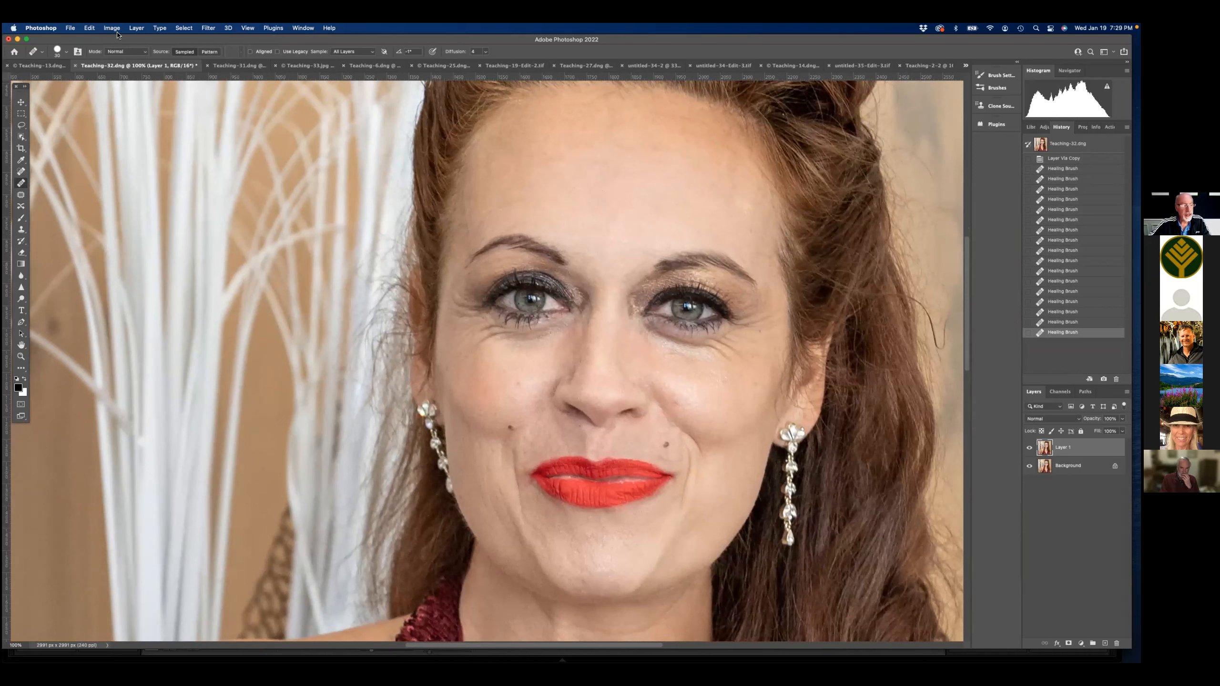
# - Flatten the Teaching-32.dng image and duplicate its background onto a new layer
pyautogui.click(138, 29)
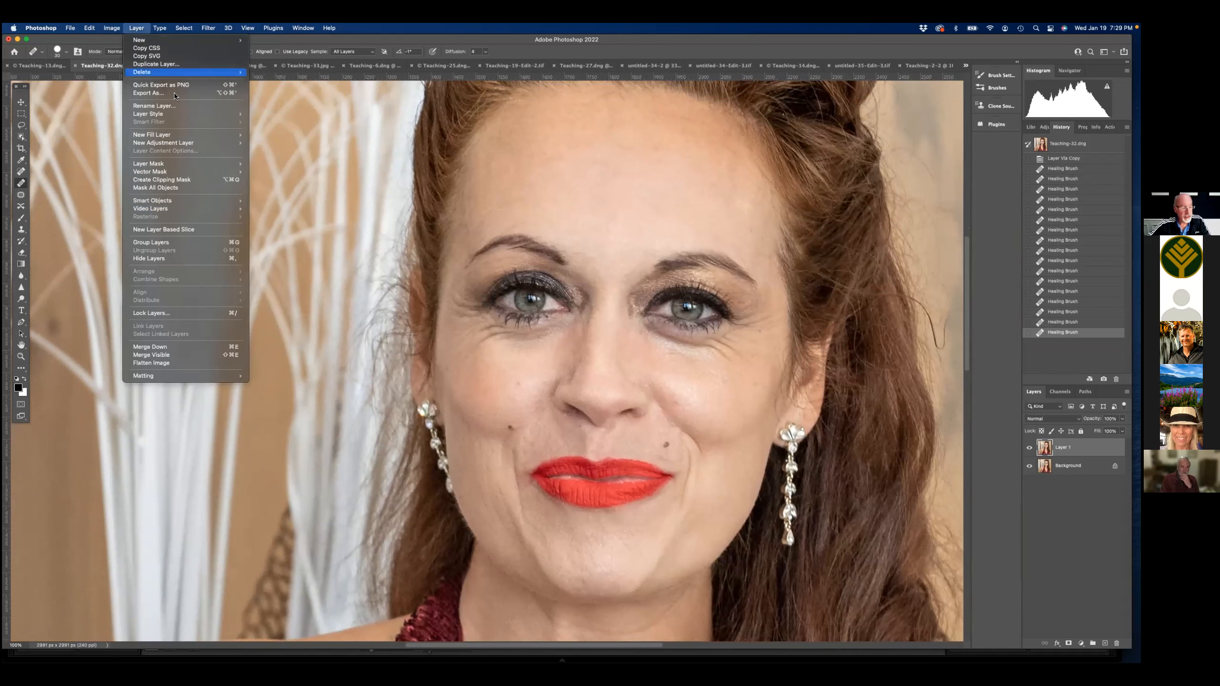
pyautogui.click(163, 363)
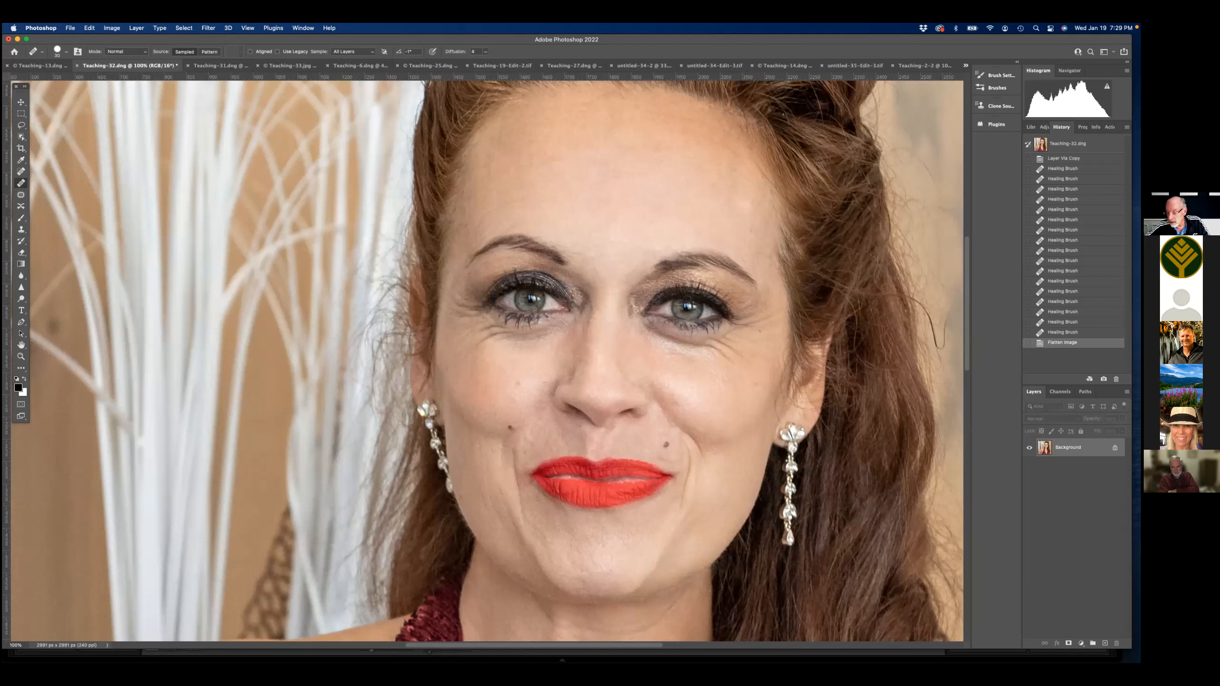
pyautogui.press('super+j')
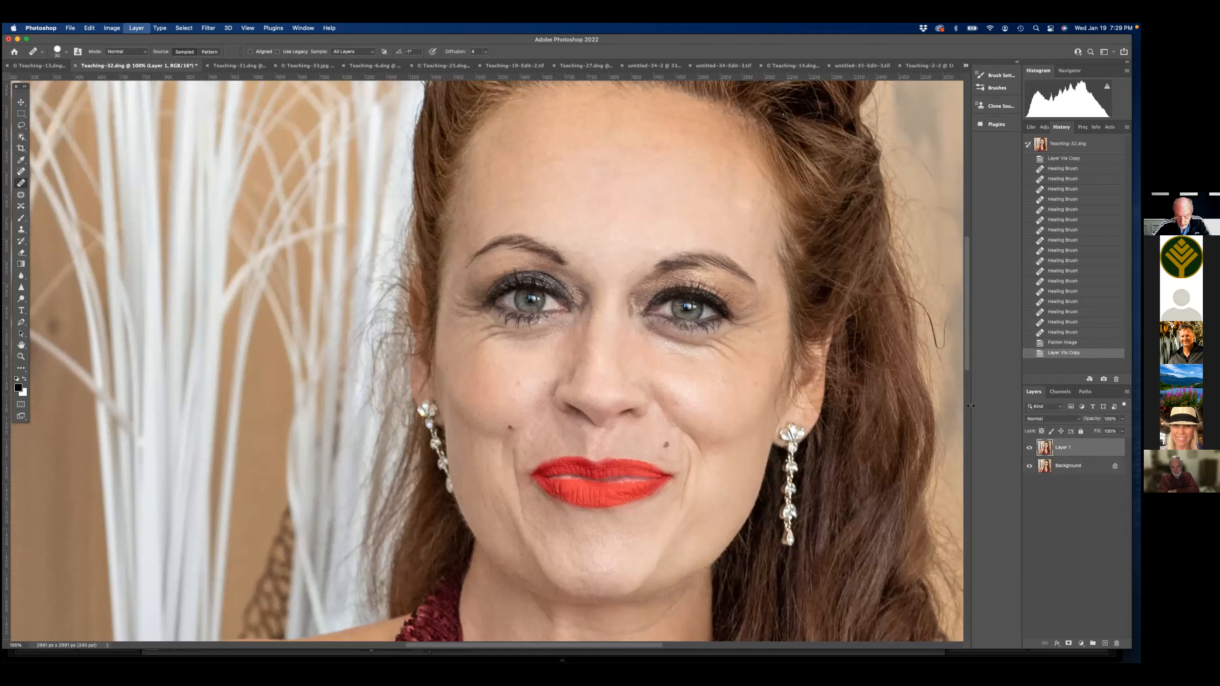
# - Sample clean cheek skin and heal the lines beneath and beside the outer corner of the eye on the image's left
pyautogui.keyDown('alt'); pyautogui.click(514, 356); pyautogui.keyUp('alt')
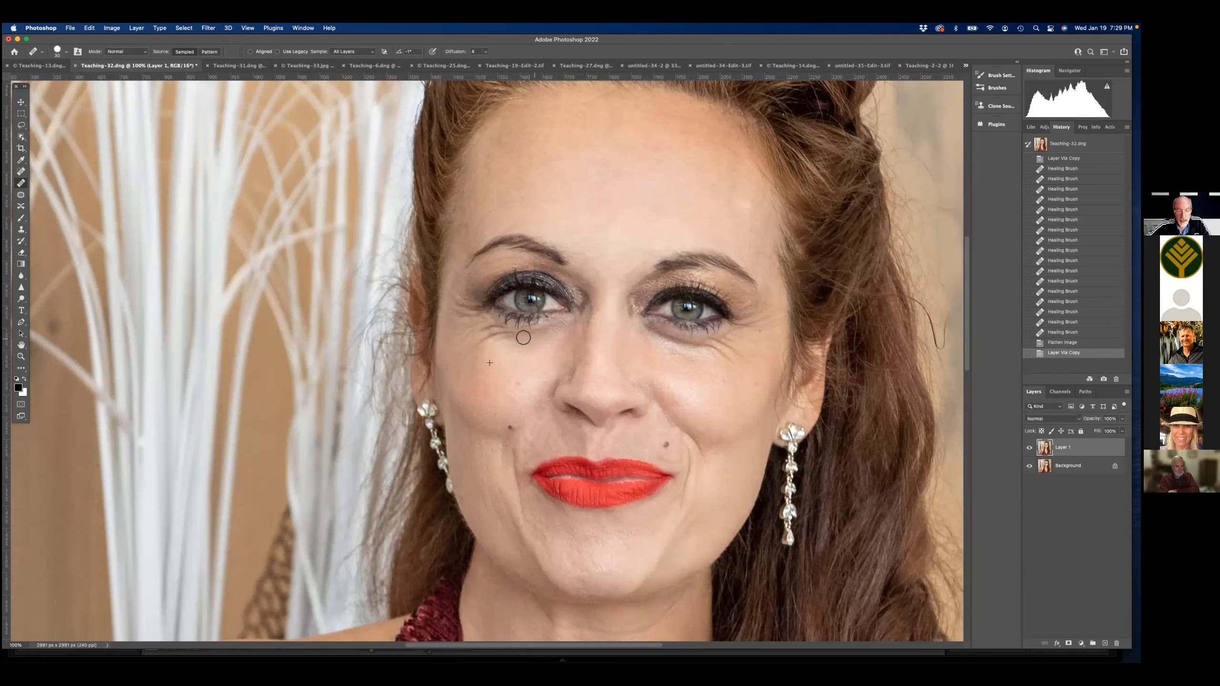
pyautogui.moveTo(527, 331); pyautogui.dragTo(513, 336)
pyautogui.click(498, 331)
pyautogui.click(480, 343)
pyautogui.click(475, 334)
pyautogui.click(471, 315)
pyautogui.click(463, 305)
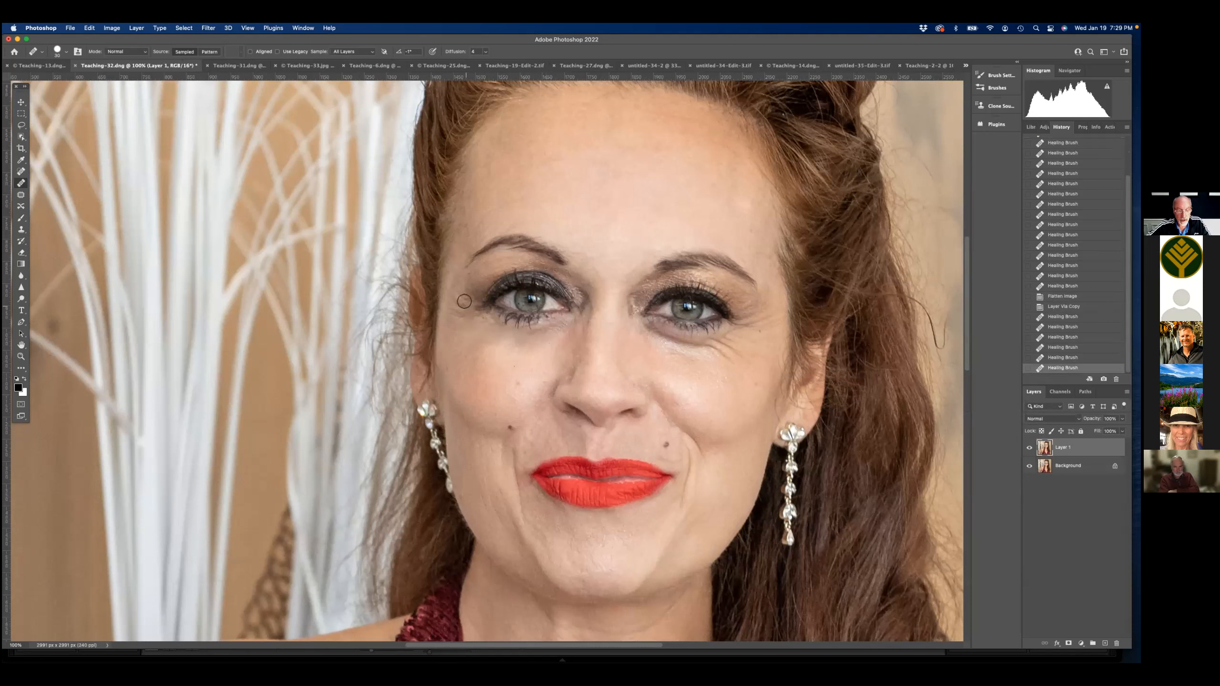
# - Heal the fine lines on the outer cheek and the remaining under-eye crease on the image's left
pyautogui.click(458, 332)
pyautogui.click(461, 342)
pyautogui.click(461, 353)
pyautogui.click(460, 361)
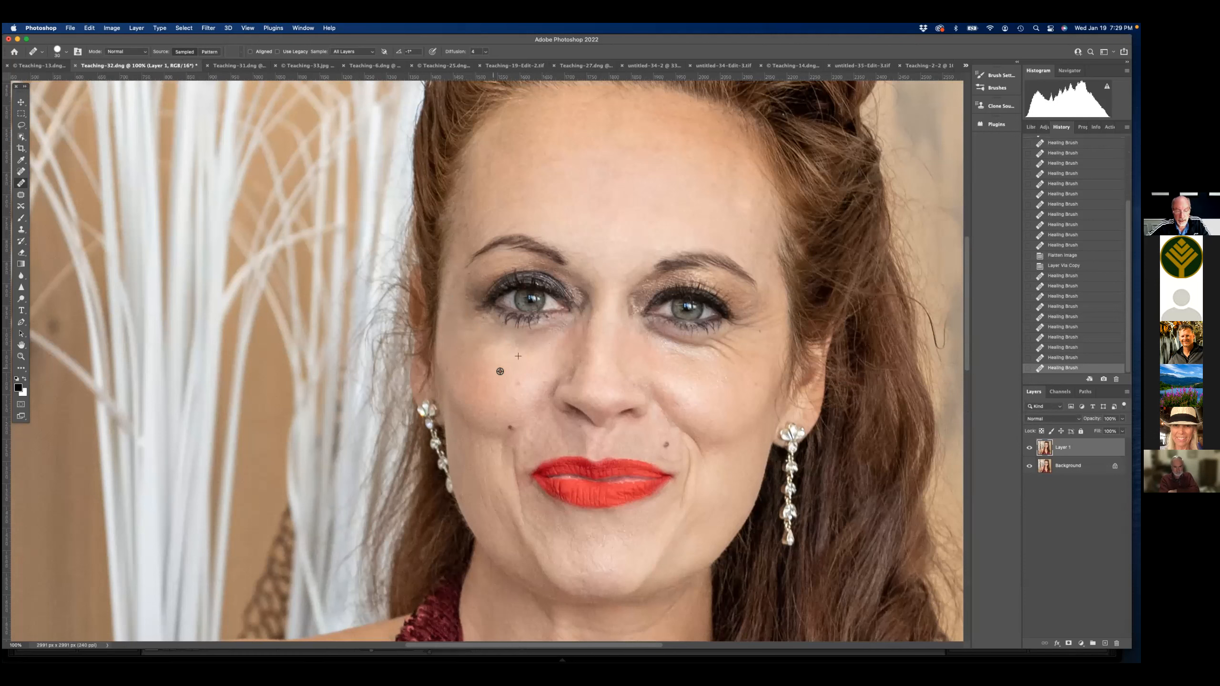
pyautogui.click(496, 359)
pyautogui.moveTo(528, 343)
pyautogui.mouseDown()
pyautogui.moveTo(584, 323)
pyautogui.moveTo(582, 293)
pyautogui.moveTo(591, 306)
pyautogui.moveTo(512, 357)
pyautogui.moveTo(524, 342)
pyautogui.moveTo(533, 349)
pyautogui.moveTo(479, 345)
pyautogui.mouseUp()
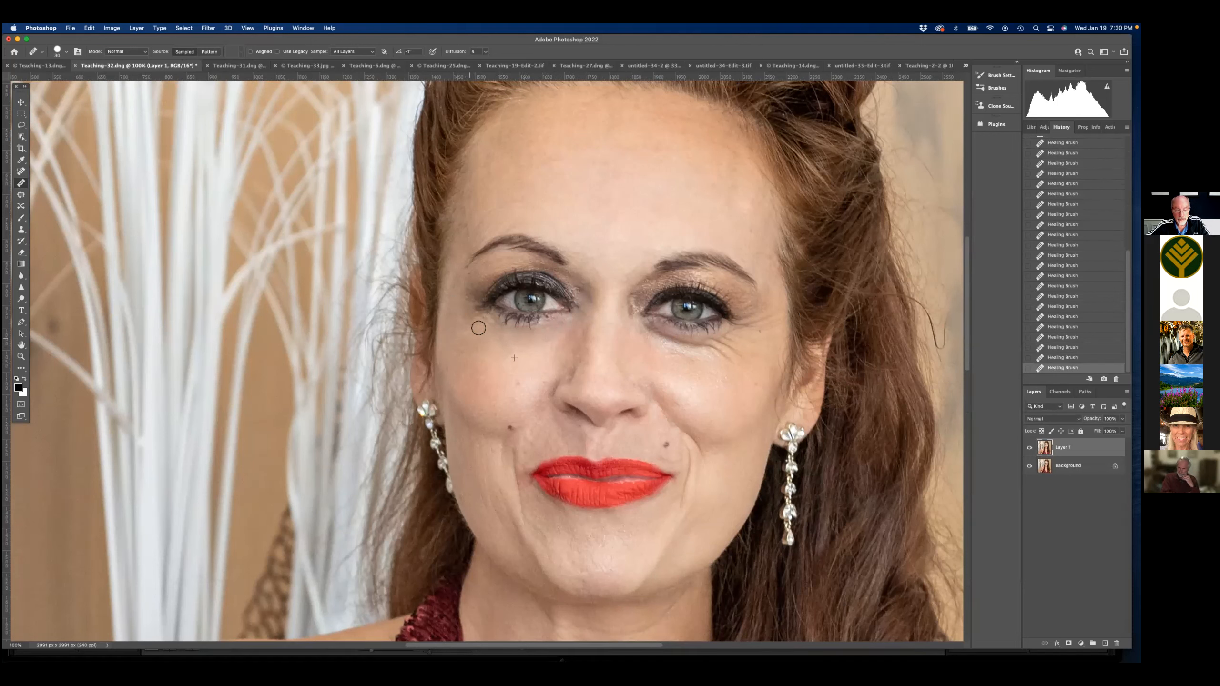
# - Sample clean skin and heal the lines under the eye on the image's right and beside the nose bridge
pyautogui.keyDown('alt'); pyautogui.click(688, 370); pyautogui.keyUp('alt')
pyautogui.moveTo(661, 341)
pyautogui.mouseDown()
pyautogui.moveTo(718, 350)
pyautogui.moveTo(718, 361)
pyautogui.moveTo(724, 340)
pyautogui.moveTo(709, 362)
pyautogui.moveTo(756, 319)
pyautogui.moveTo(765, 331)
pyautogui.moveTo(777, 320)
pyautogui.moveTo(764, 318)
pyautogui.moveTo(775, 328)
pyautogui.moveTo(753, 364)
pyautogui.moveTo(730, 336)
pyautogui.moveTo(748, 360)
pyautogui.moveTo(706, 341)
pyautogui.moveTo(675, 359)
pyautogui.moveTo(657, 350)
pyautogui.moveTo(664, 357)
pyautogui.moveTo(647, 332)
pyautogui.moveTo(754, 385)
pyautogui.moveTo(708, 343)
pyautogui.mouseUp()
pyautogui.keyDown('alt'); pyautogui.click(639, 352); pyautogui.keyUp('alt')
pyautogui.moveTo(629, 317); pyautogui.dragTo(629, 299)
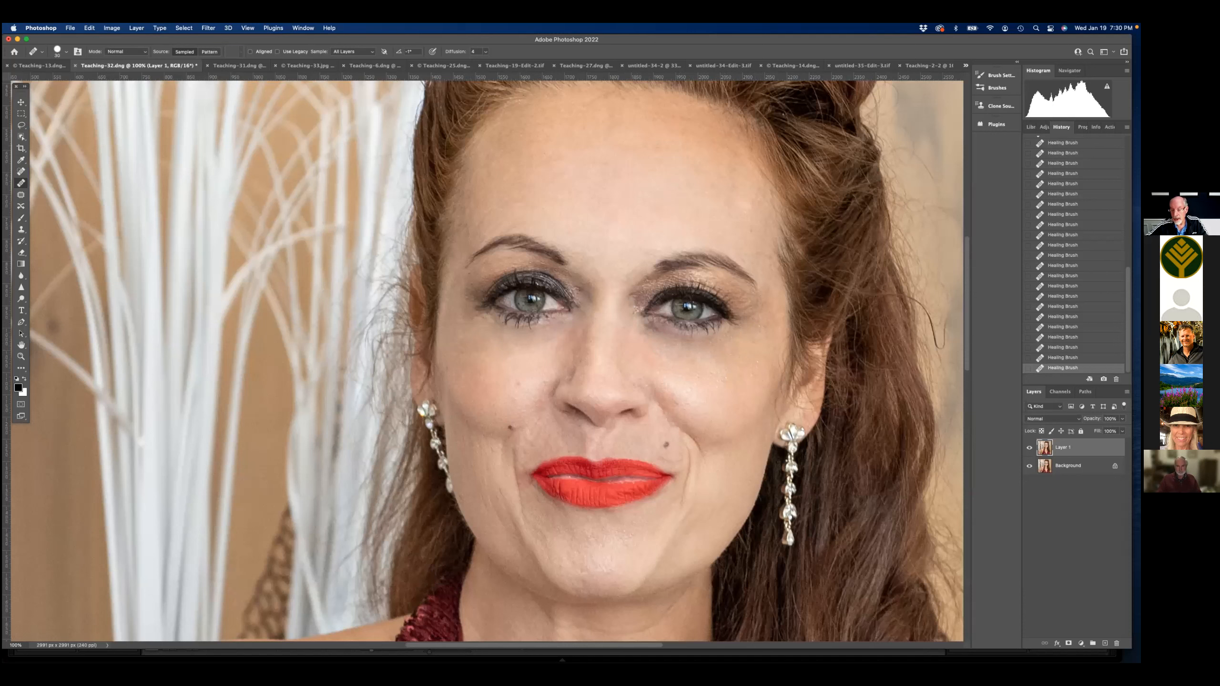
# - Set Layer 1's opacity to 54% and hide the layer to compare the face with the unretouched version
pyautogui.click(1121, 431)
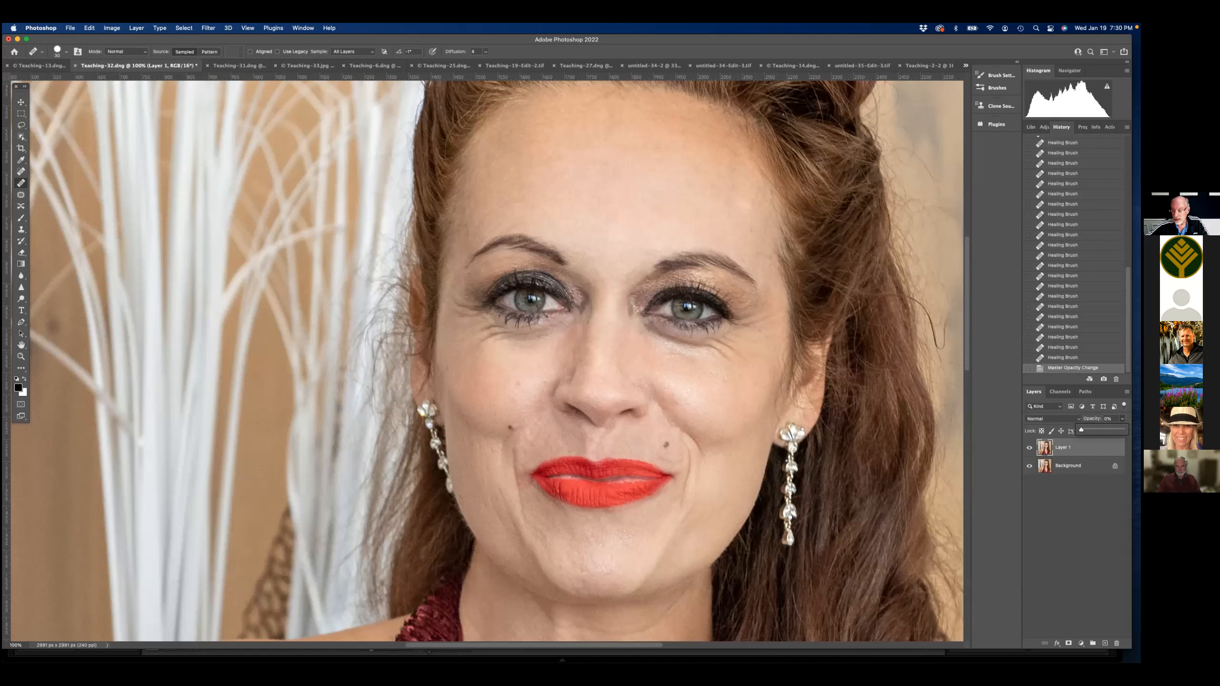
pyautogui.moveTo(1120, 430); pyautogui.dragTo(1122, 430)
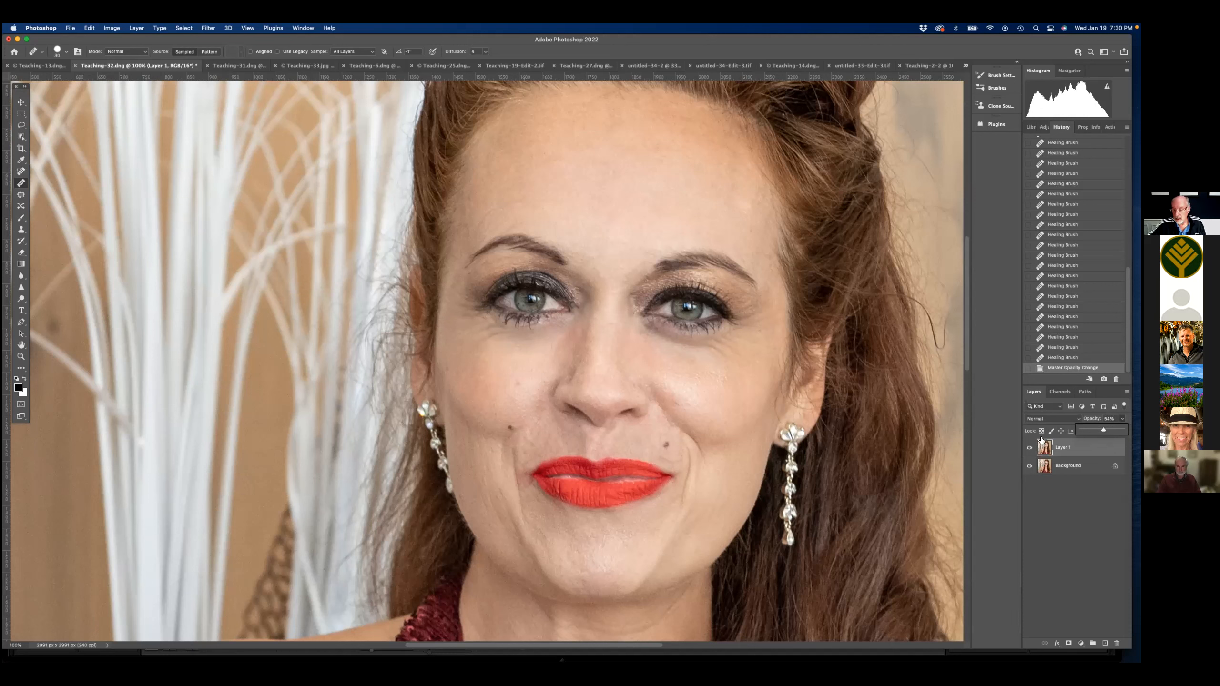
pyautogui.click(1029, 448)
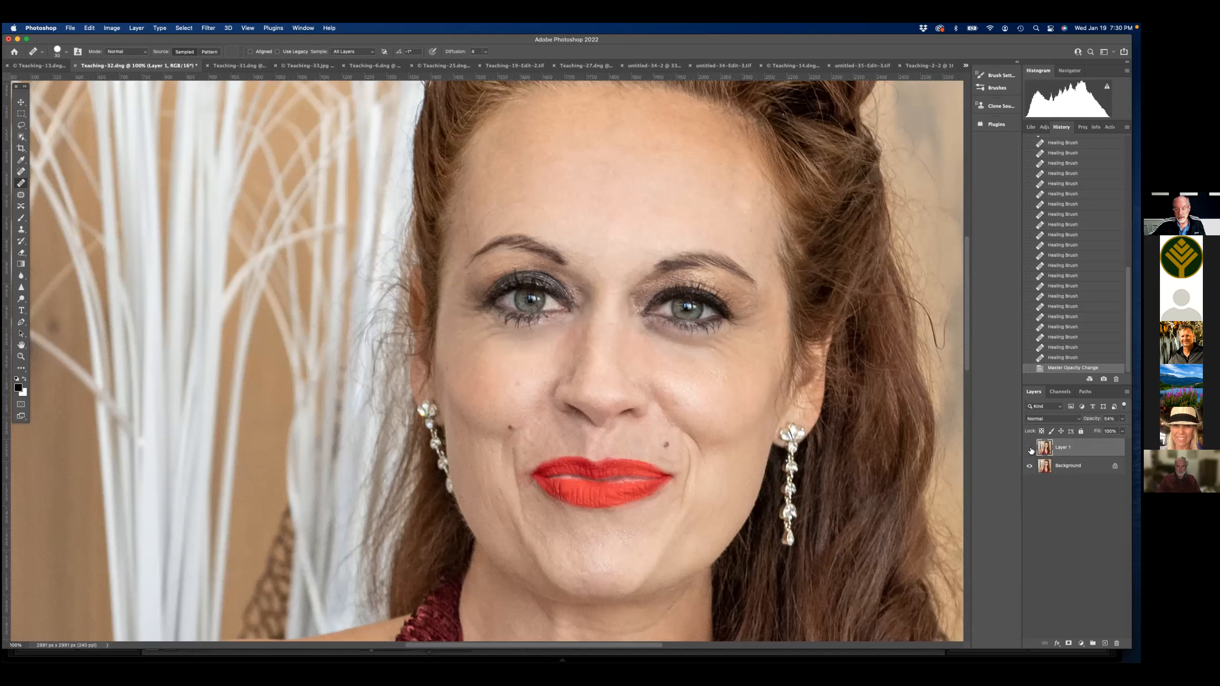
# - Toggle Layer 1's visibility to compare the softened retouch with the original face, leaving the layer shown
pyautogui.click(1029, 448)
pyautogui.click(1029, 448)
pyautogui.click(1029, 448)
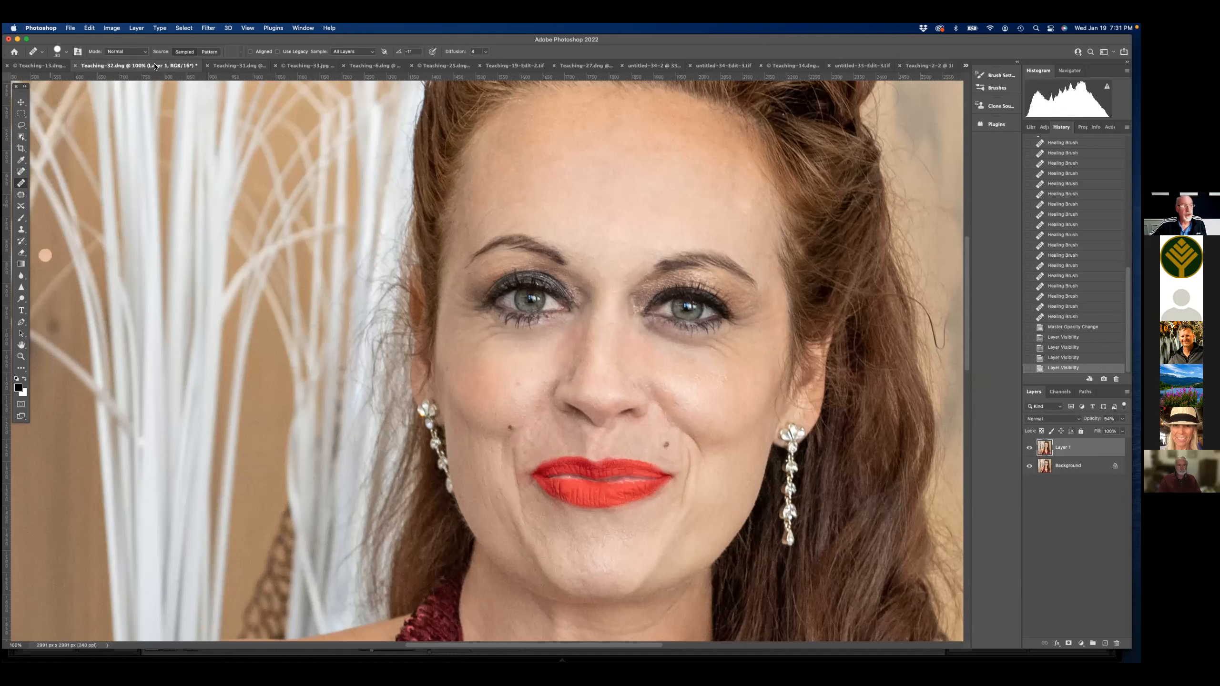
# - Switch to the Teaching-31.dng portrait and open Layer 1 in the Liquify filter
pyautogui.click(239, 66)
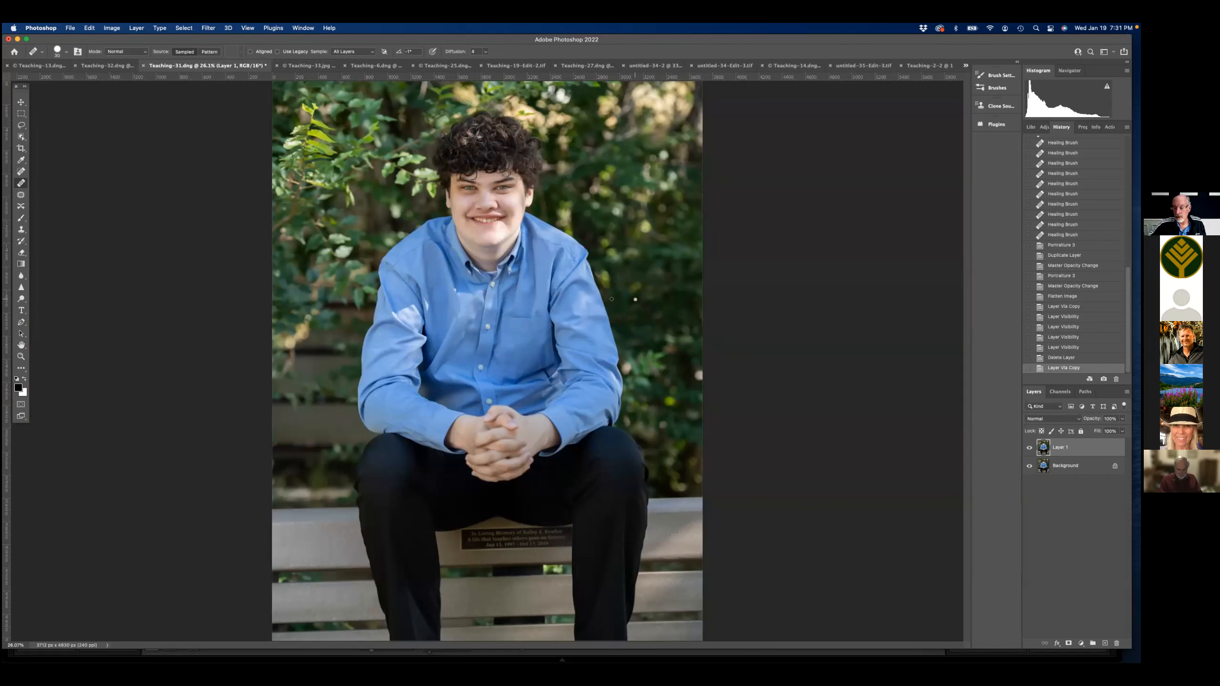
pyautogui.click(206, 28)
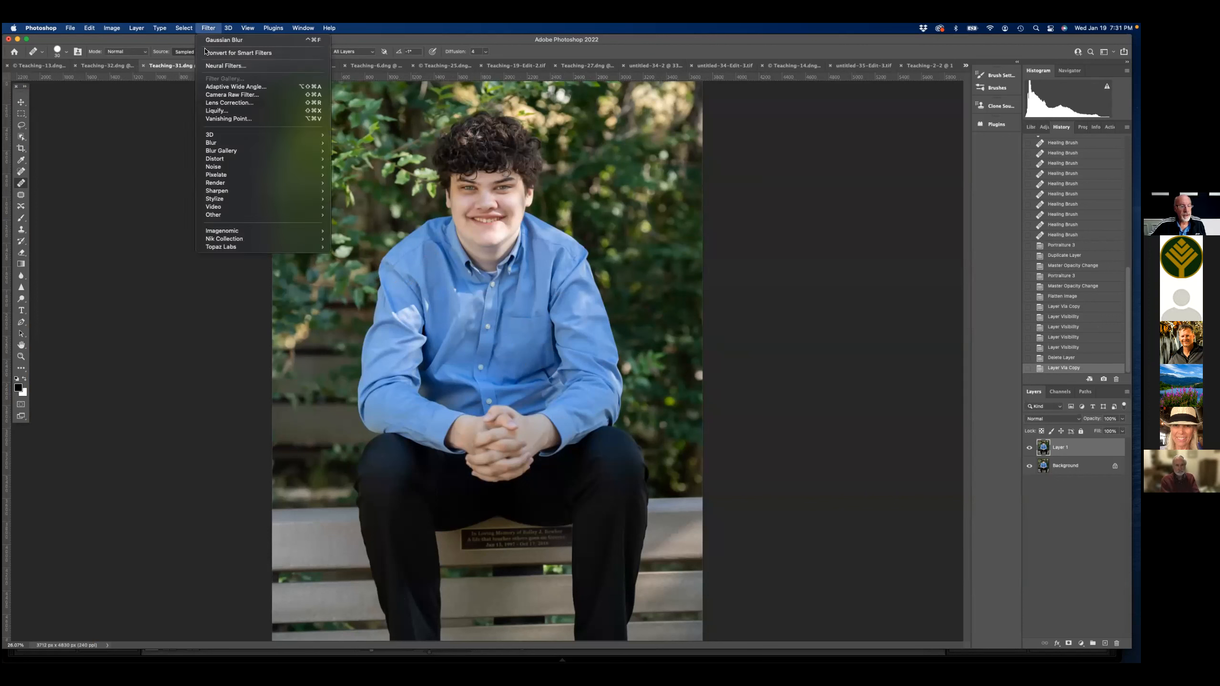
pyautogui.click(601, 334)
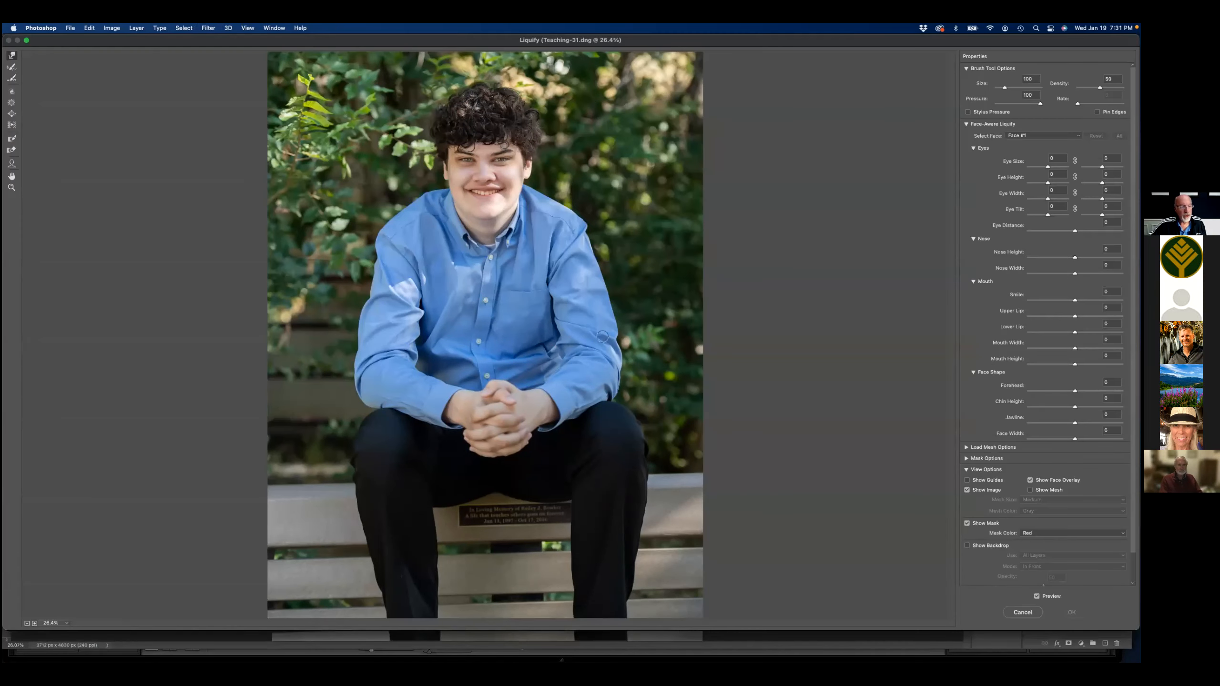
pyautogui.click(11, 188)
pyautogui.click(430, 252)
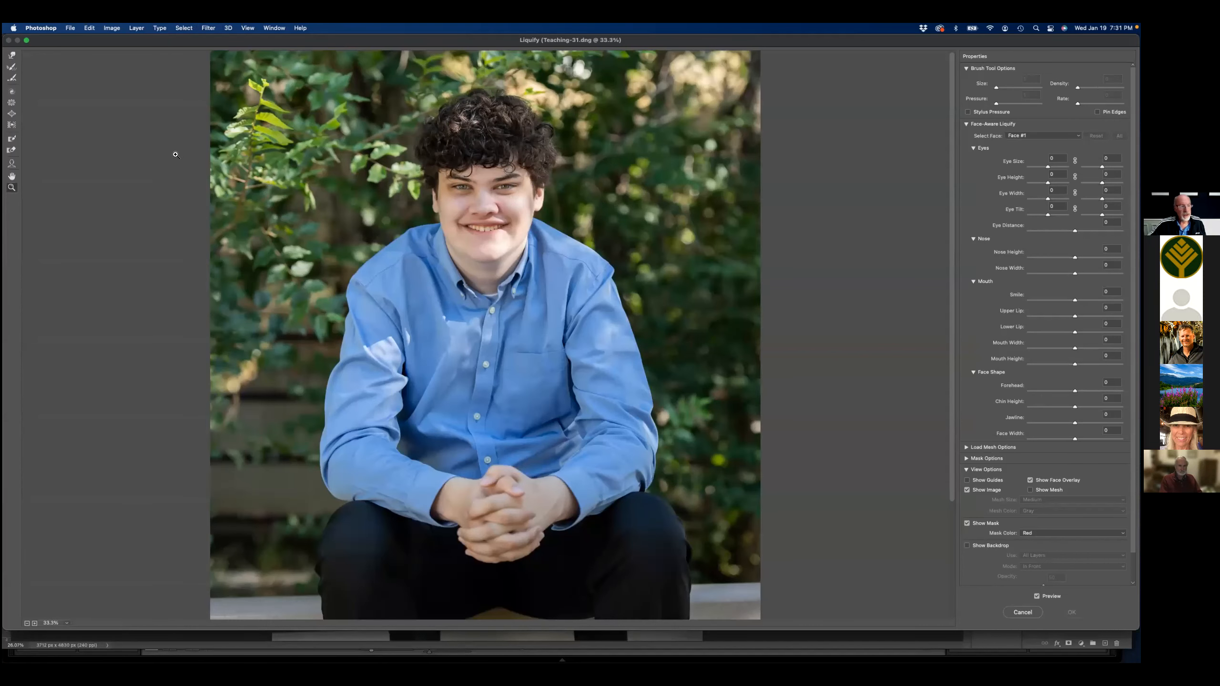
# - Nudge the shirt's upper sleeve edge on the image's left with the Forward Warp tool and enlarge its brush to 175
pyautogui.click(12, 55)
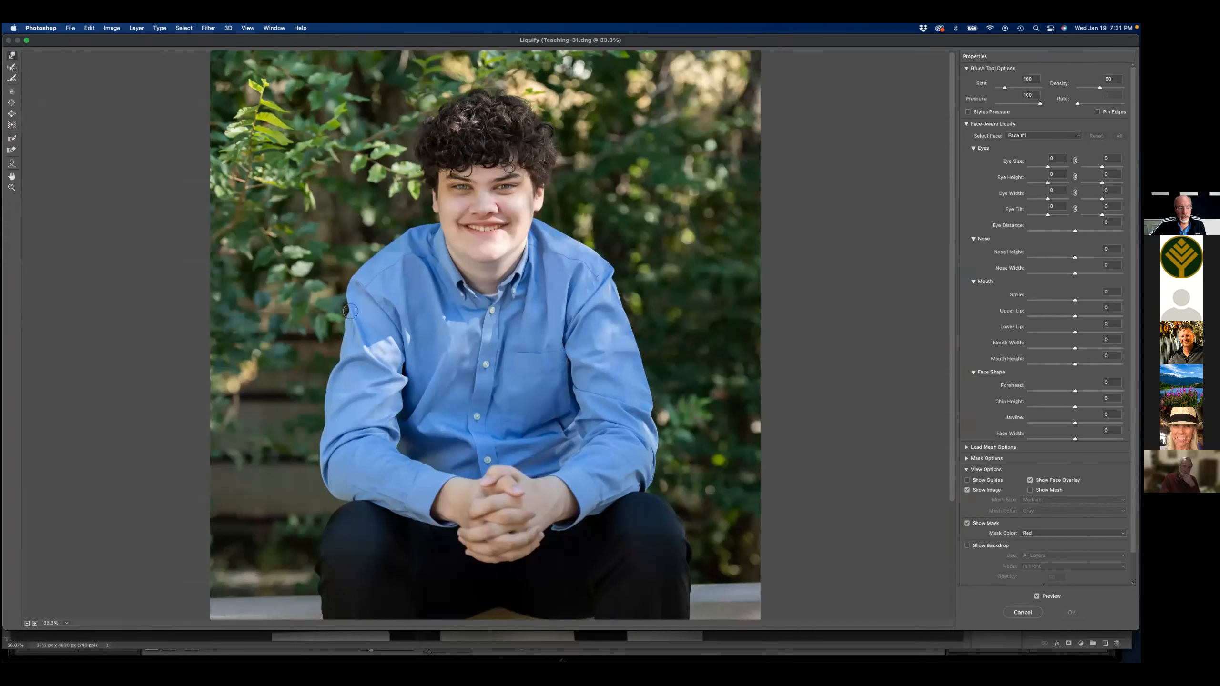
pyautogui.moveTo(350, 310); pyautogui.dragTo(348, 310)
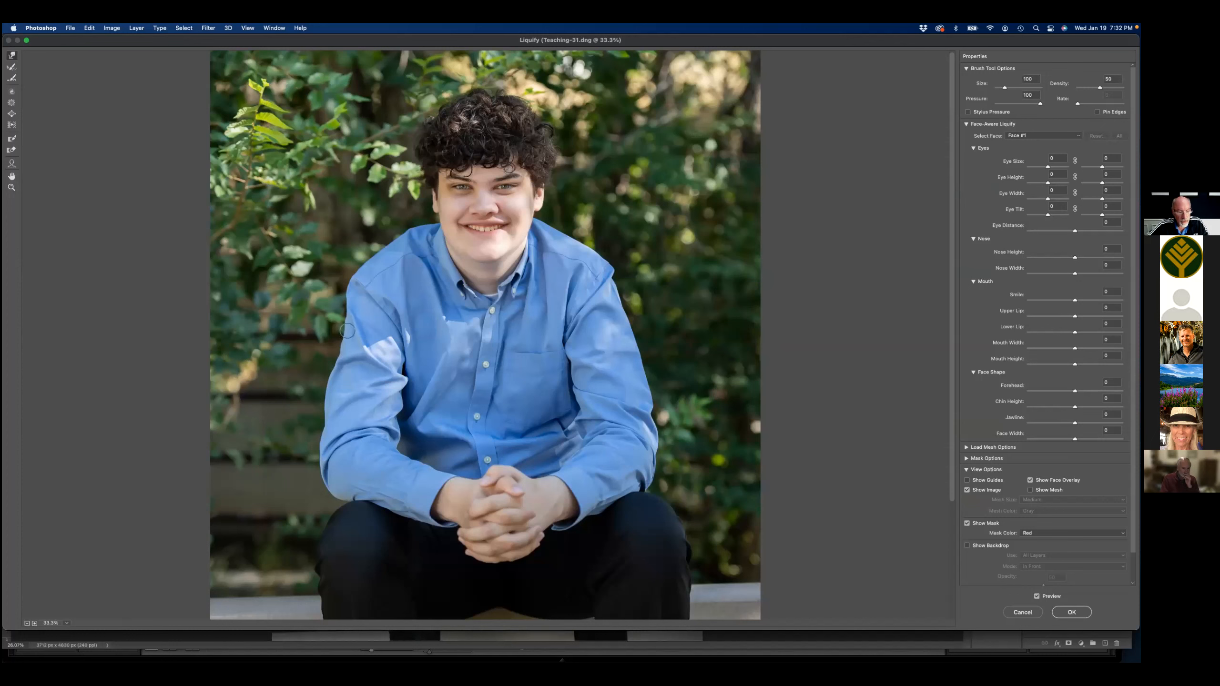
pyautogui.press(']')
pyautogui.press(']')
pyautogui.press(']')
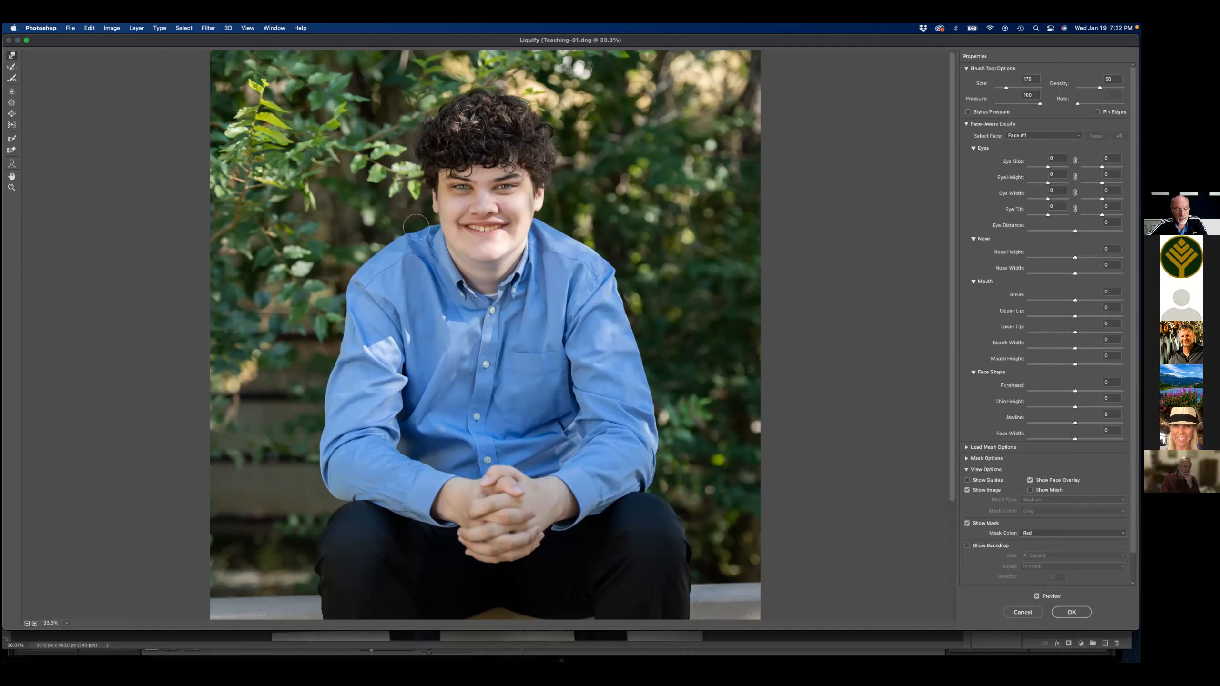
# - Choose the Reconstruct tool with a brush size of 150, and return to the Forward Warp tool at size 175
pyautogui.click(12, 67)
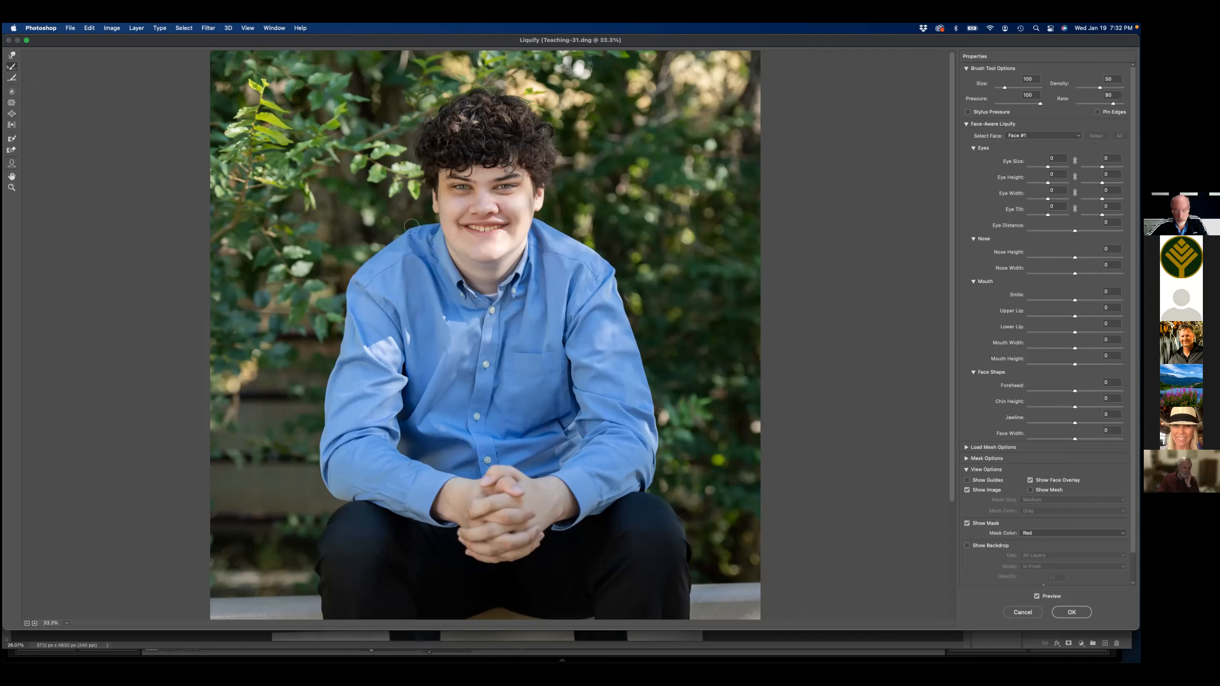
pyautogui.press(']')
pyautogui.press(']')
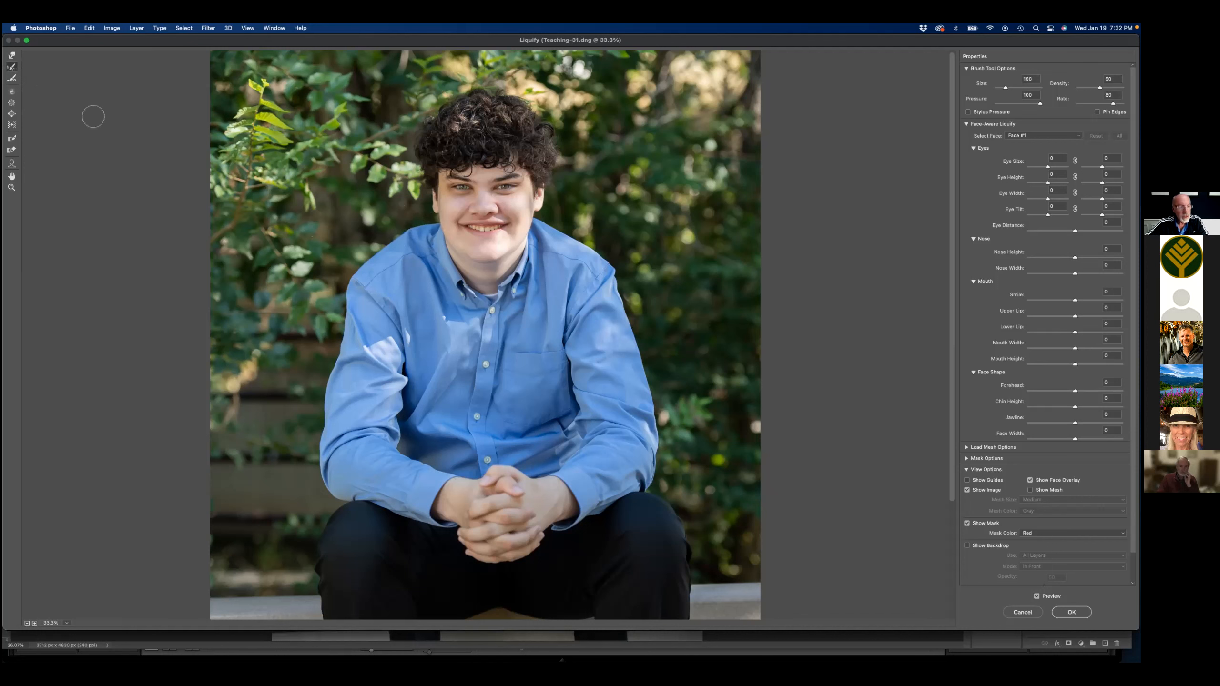
pyautogui.press('w')
pyautogui.press(']')
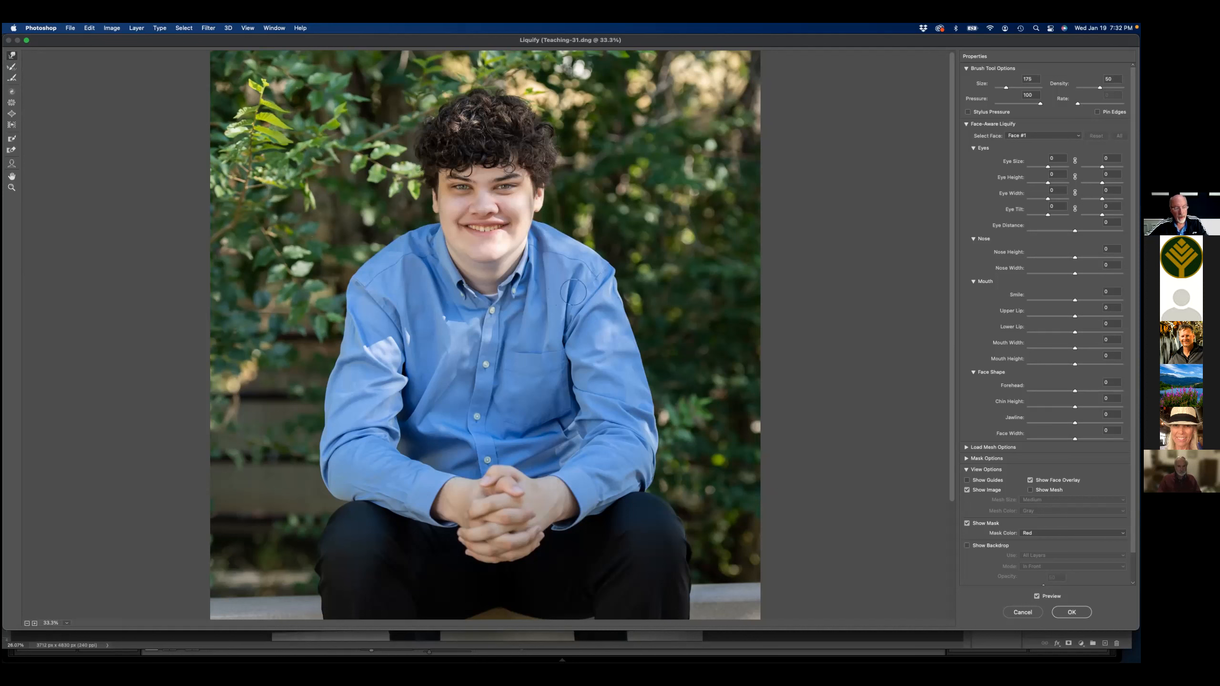
# - Reshape the shirt's shoulder on the image's right with the Forward Warp tool, enlarging the brush up to 1100 and reducing it again
pyautogui.press(']')
pyautogui.press(']')
pyautogui.press(']')
pyautogui.press(']')
pyautogui.press(']')
pyautogui.press(']')
pyautogui.press(']')
pyautogui.press(']')
pyautogui.press(']')
pyautogui.press(']')
pyautogui.press(']')
pyautogui.press(']')
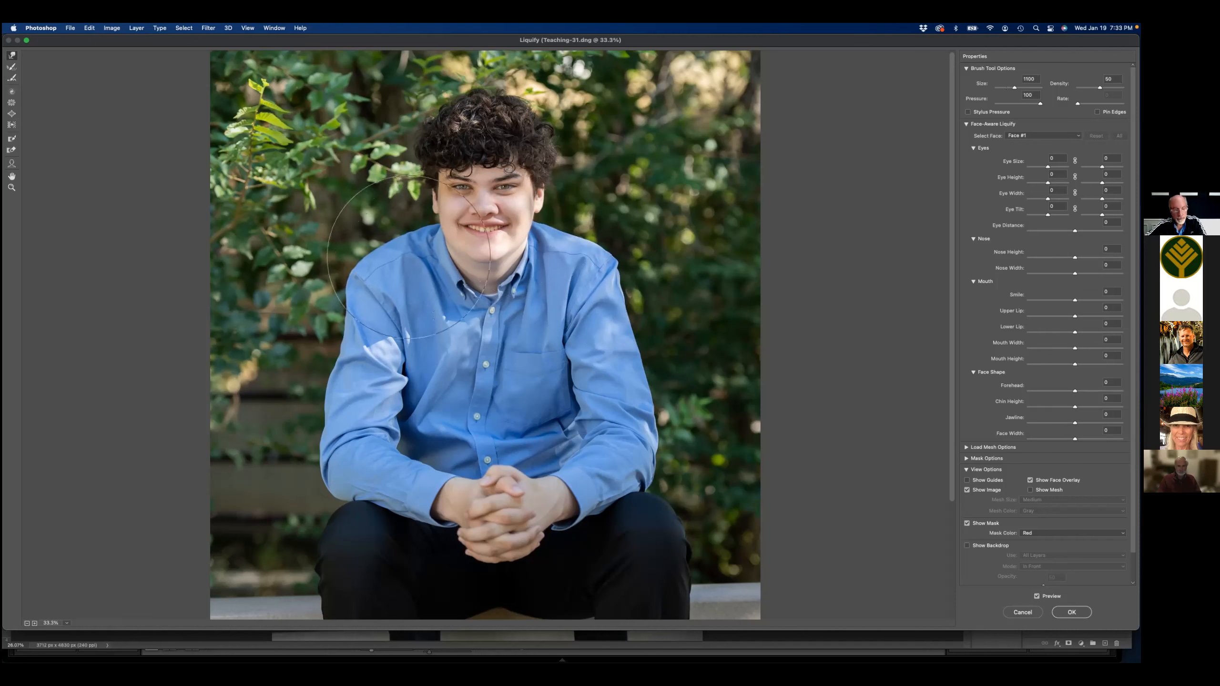
pyautogui.press('[')
pyautogui.press('[')
pyautogui.press('[')
pyautogui.press('[')
pyautogui.press('[')
# - Narrow the young man's jawline to -28 with the face-aware controls and apply the Liquify changes
pyautogui.click(12, 164)
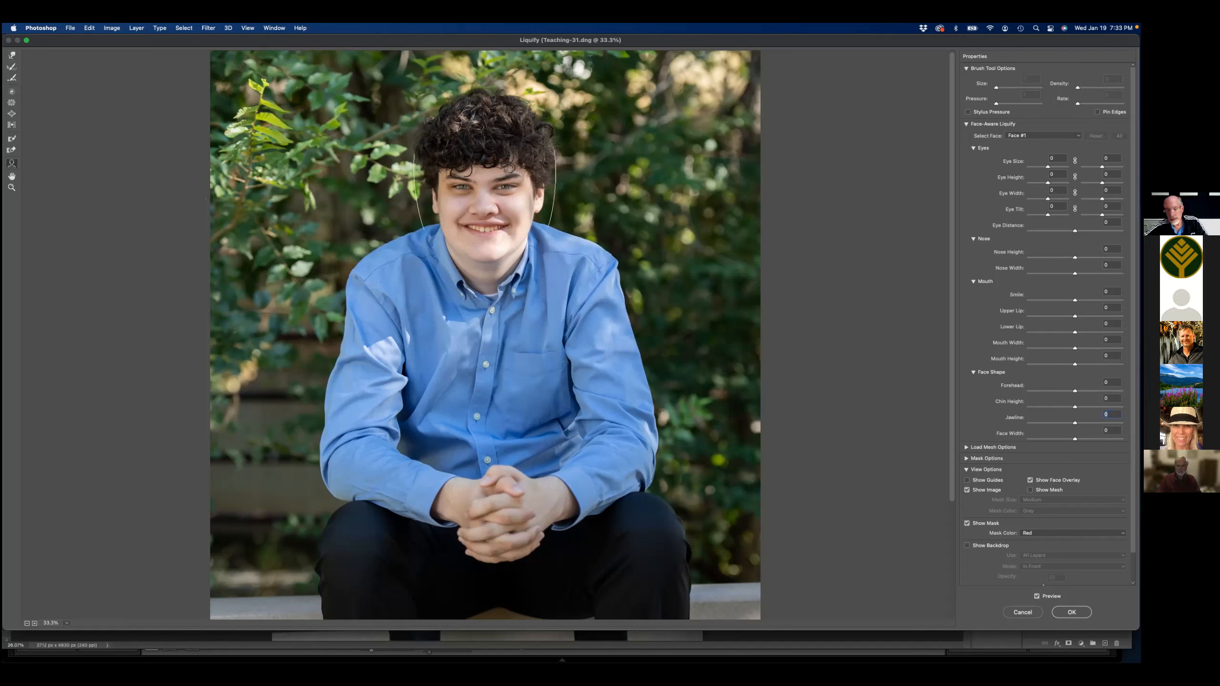
pyautogui.moveTo(1065, 423)
pyautogui.mouseDown()
pyautogui.moveTo(1097, 422)
pyautogui.moveTo(1070, 423)
pyautogui.mouseUp()
pyautogui.press('Down')
pyautogui.press('Down')
pyautogui.press('Down')
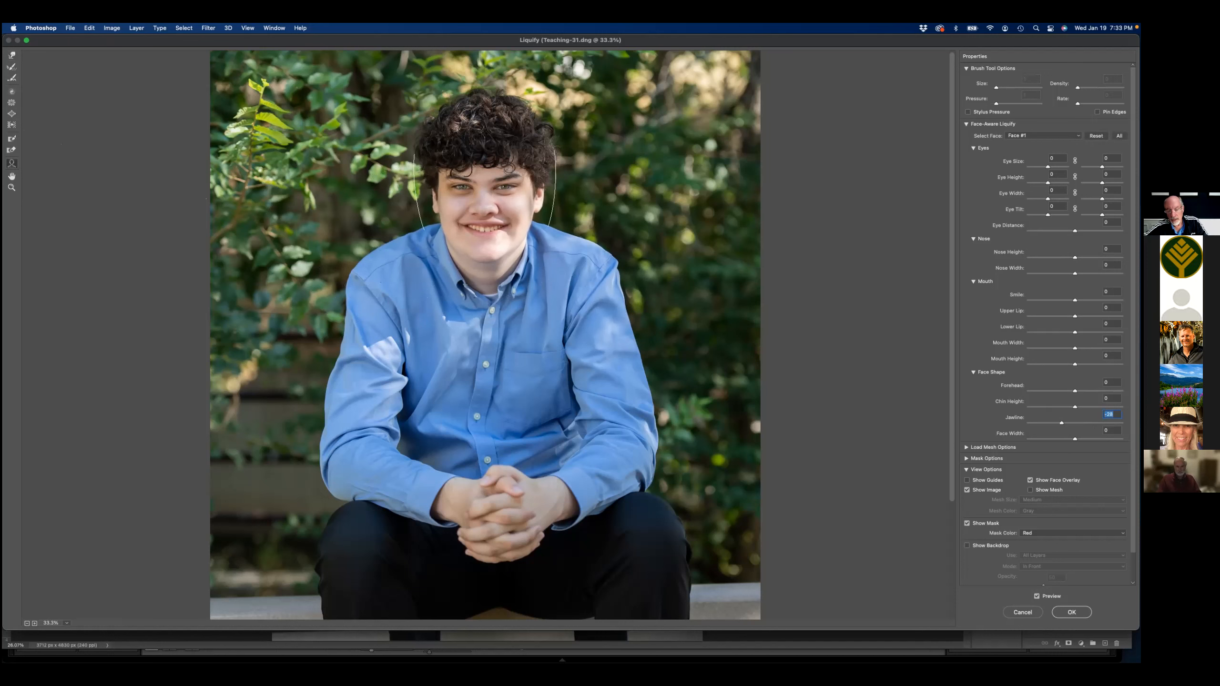
pyautogui.press('Return')
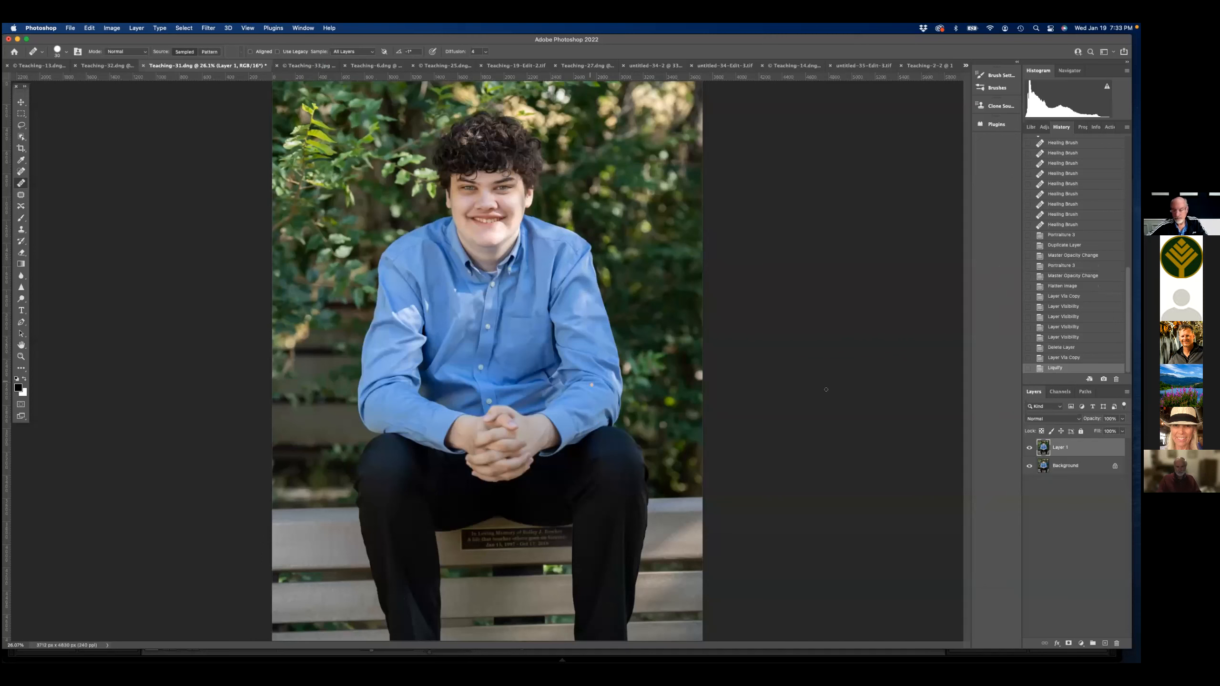
# - Toggle Layer 1's visibility to compare the liquified portrait with the original, leaving the layer shown
pyautogui.click(1029, 447)
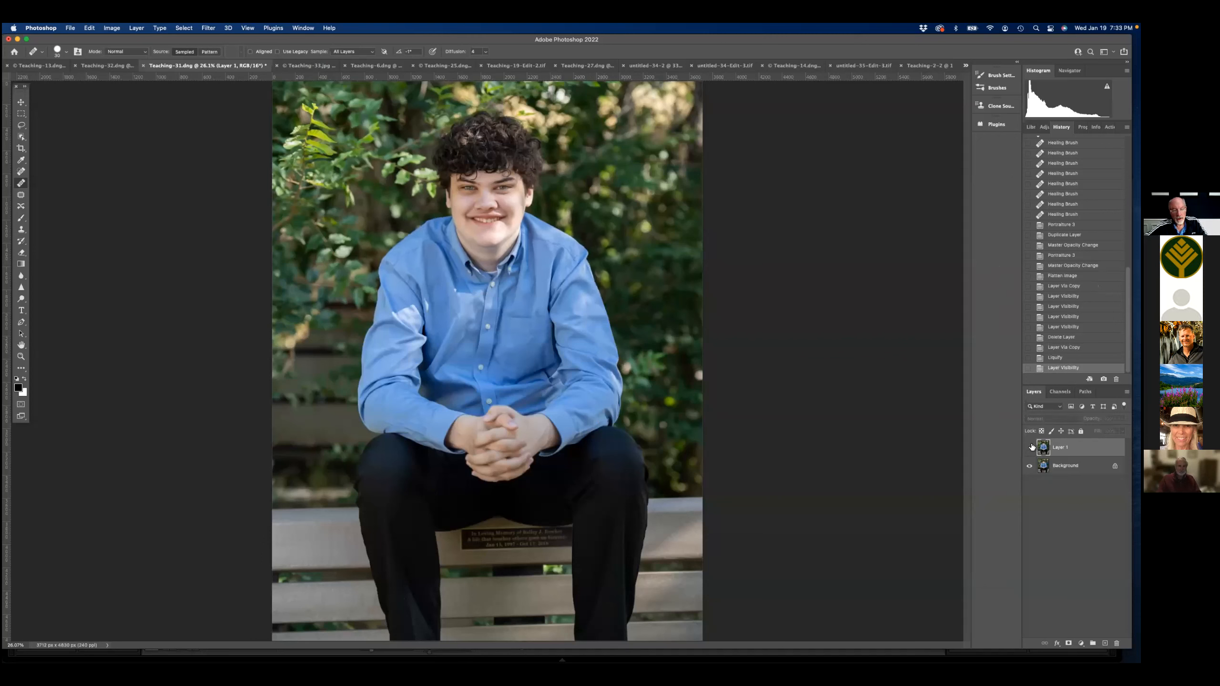
pyautogui.click(1029, 448)
pyautogui.click(1030, 448)
pyautogui.click(1029, 448)
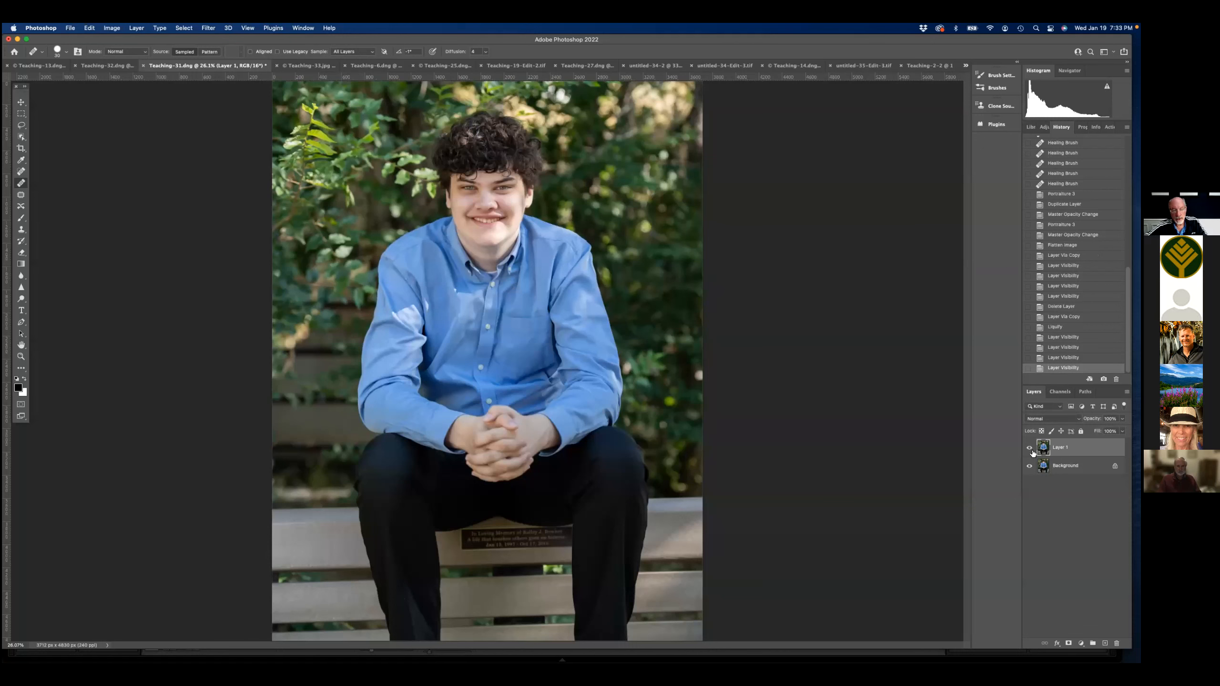
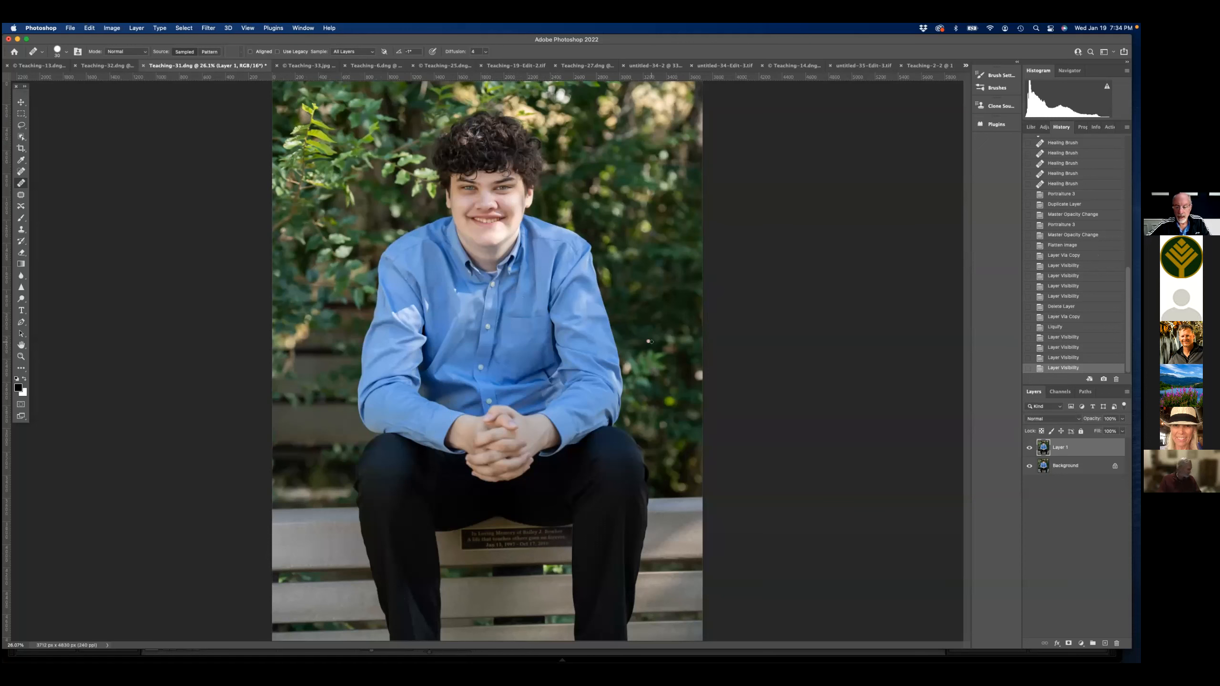
# - Switch to Teaching-33.jpg and heal the marks and scar line on the lower abdomen with the Healing Brush
pyautogui.click(301, 65)
pyautogui.moveTo(233, 420); pyautogui.dragTo(238, 411)
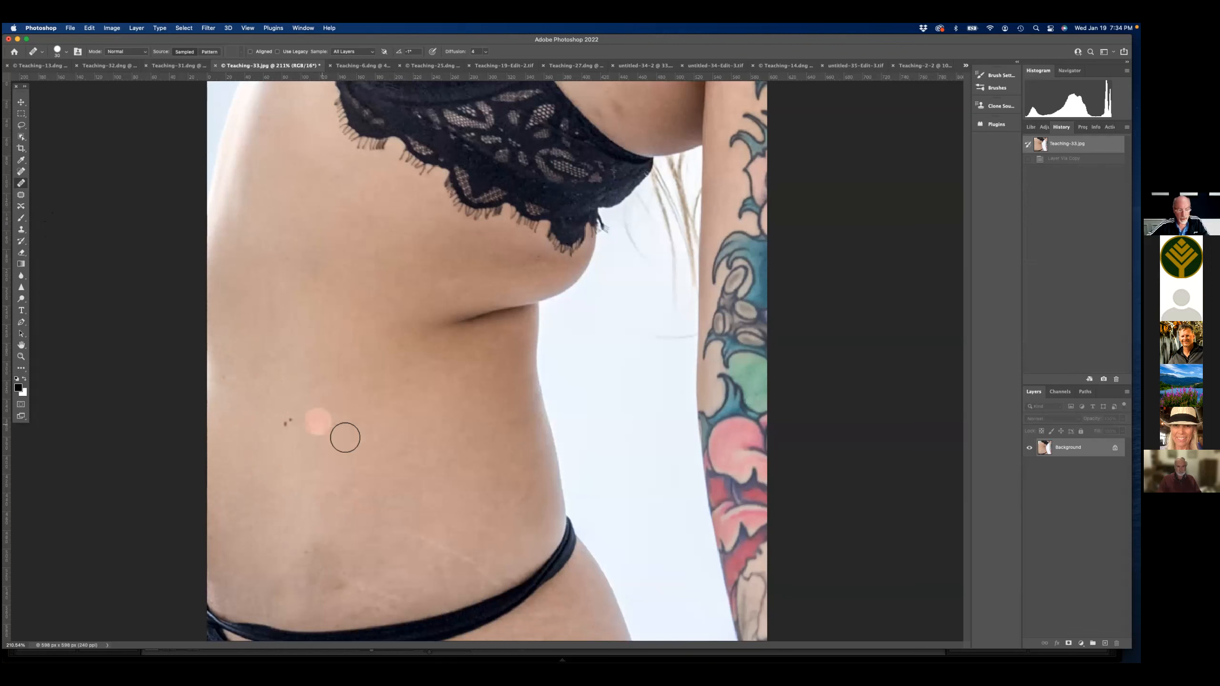
pyautogui.click(310, 478)
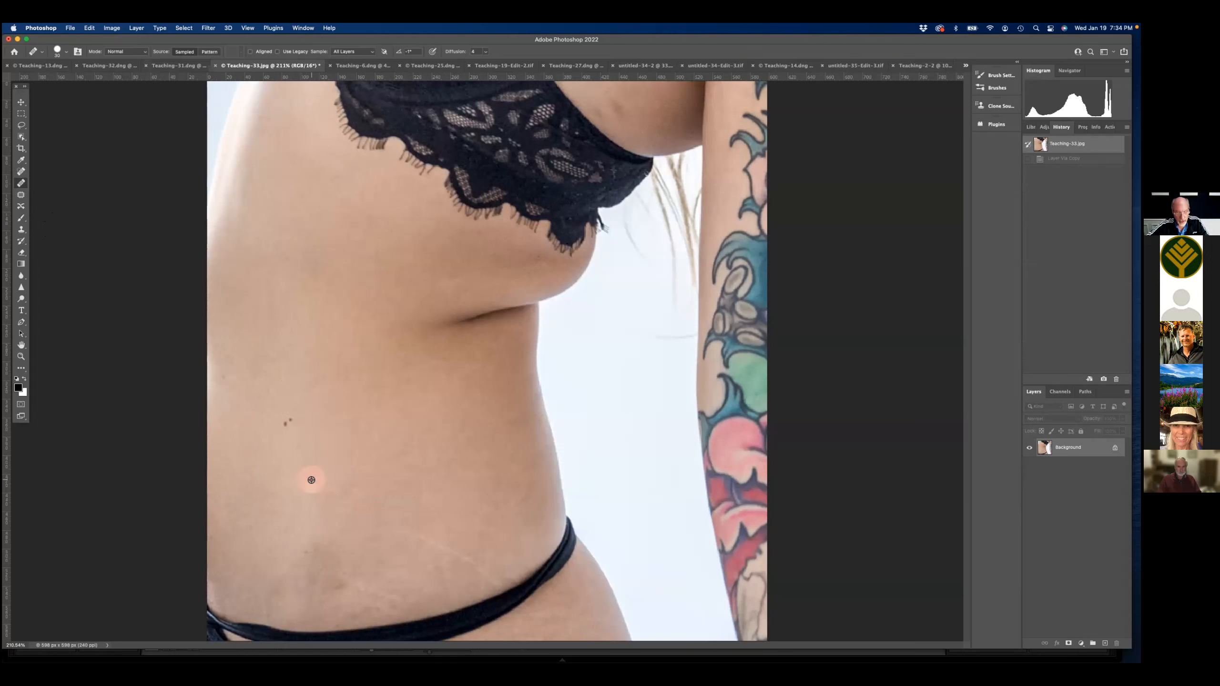
pyautogui.click(336, 580)
pyautogui.click(441, 545)
pyautogui.click(464, 550)
pyautogui.click(451, 559)
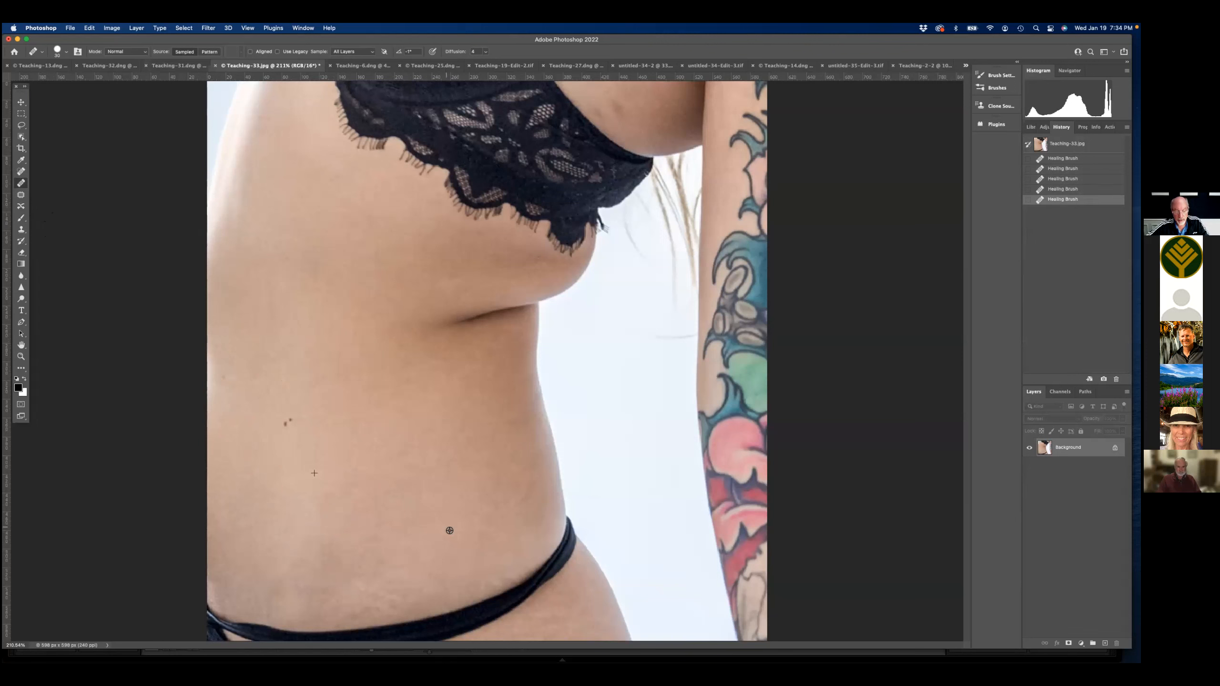
# - Sample clean skin and heal the remaining blemishes on the abdomen just above the waistband
pyautogui.click(450, 531)
pyautogui.click(519, 500)
pyautogui.click(380, 587)
pyautogui.click(365, 569)
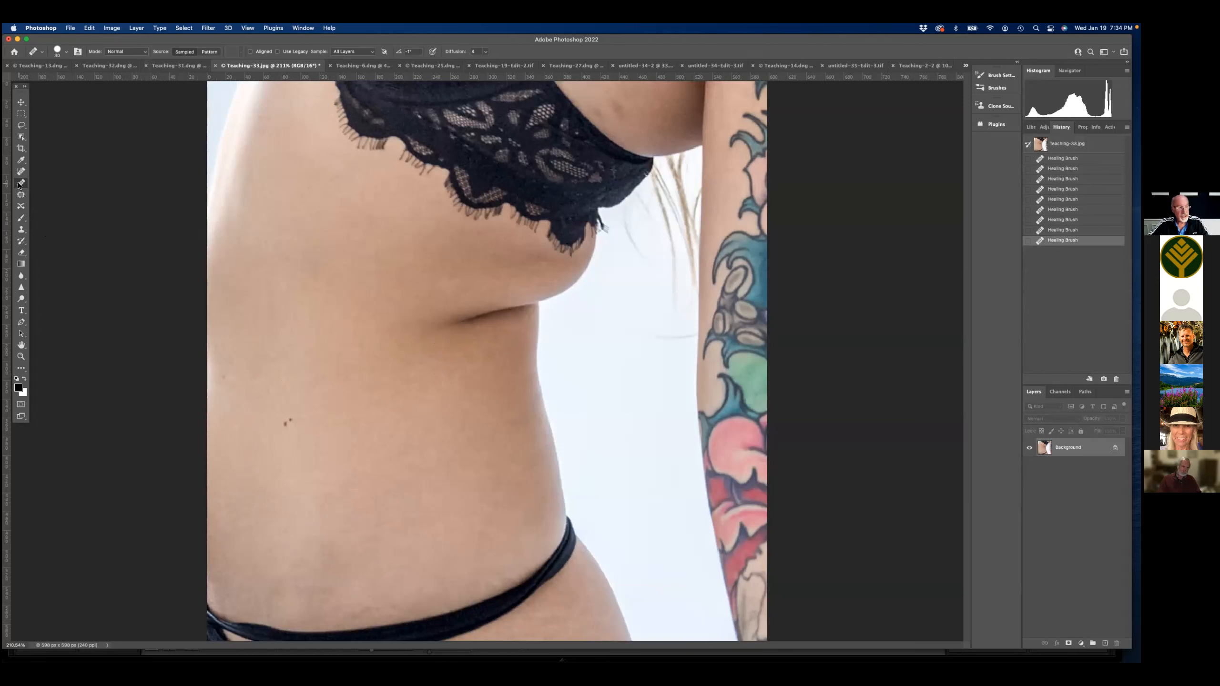
# - Sample clean skin around the torso and heal the dark skin fold beneath the lace bra
pyautogui.keyDown('alt'); pyautogui.click(422, 255); pyautogui.keyUp('alt')
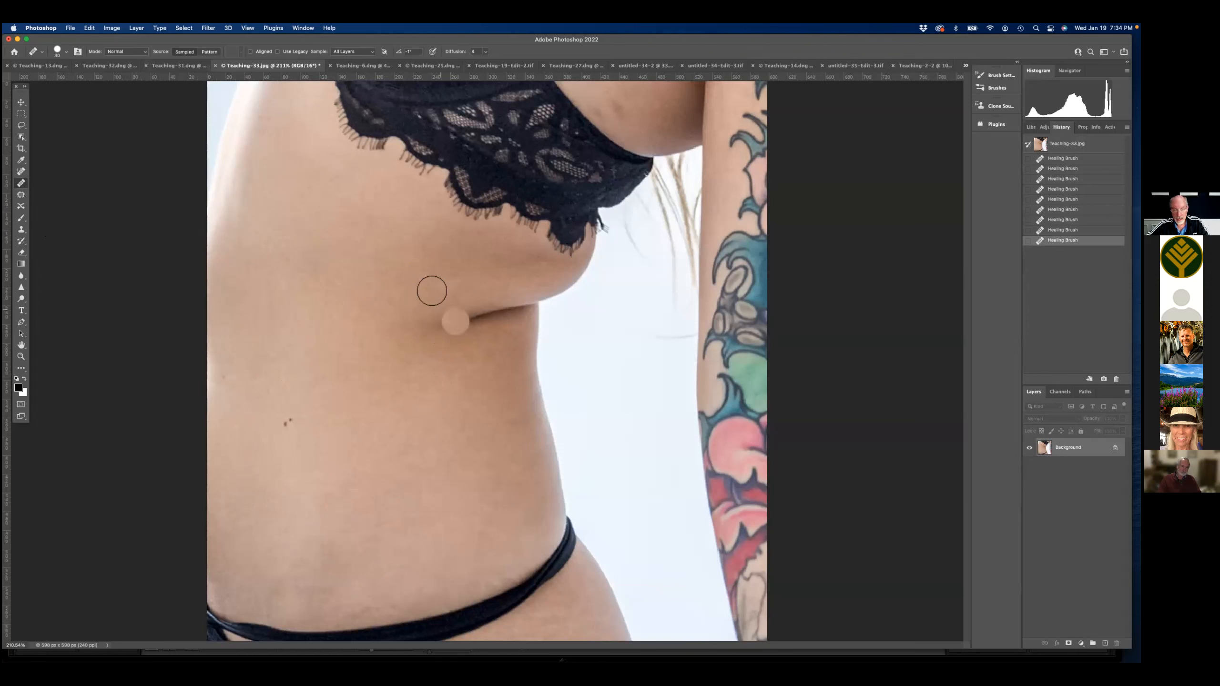
pyautogui.moveTo(513, 308)
pyautogui.mouseDown()
pyautogui.moveTo(485, 322)
pyautogui.moveTo(480, 306)
pyautogui.moveTo(442, 324)
pyautogui.moveTo(456, 406)
pyautogui.moveTo(508, 295)
pyautogui.moveTo(477, 299)
pyautogui.moveTo(461, 254)
pyautogui.moveTo(487, 278)
pyautogui.moveTo(530, 269)
pyautogui.mouseUp()
pyautogui.keyDown('alt'); pyautogui.click(455, 404); pyautogui.keyUp('alt')
pyautogui.keyDown('alt'); pyautogui.click(441, 256); pyautogui.keyUp('alt')
pyautogui.keyDown('alt'); pyautogui.click(386, 291); pyautogui.keyUp('alt')
pyautogui.moveTo(466, 316)
pyautogui.mouseDown()
pyautogui.moveTo(497, 354)
pyautogui.moveTo(486, 349)
pyautogui.mouseUp()
pyautogui.keyDown('alt'); pyautogui.click(488, 410); pyautogui.keyUp('alt')
pyautogui.click(498, 290)
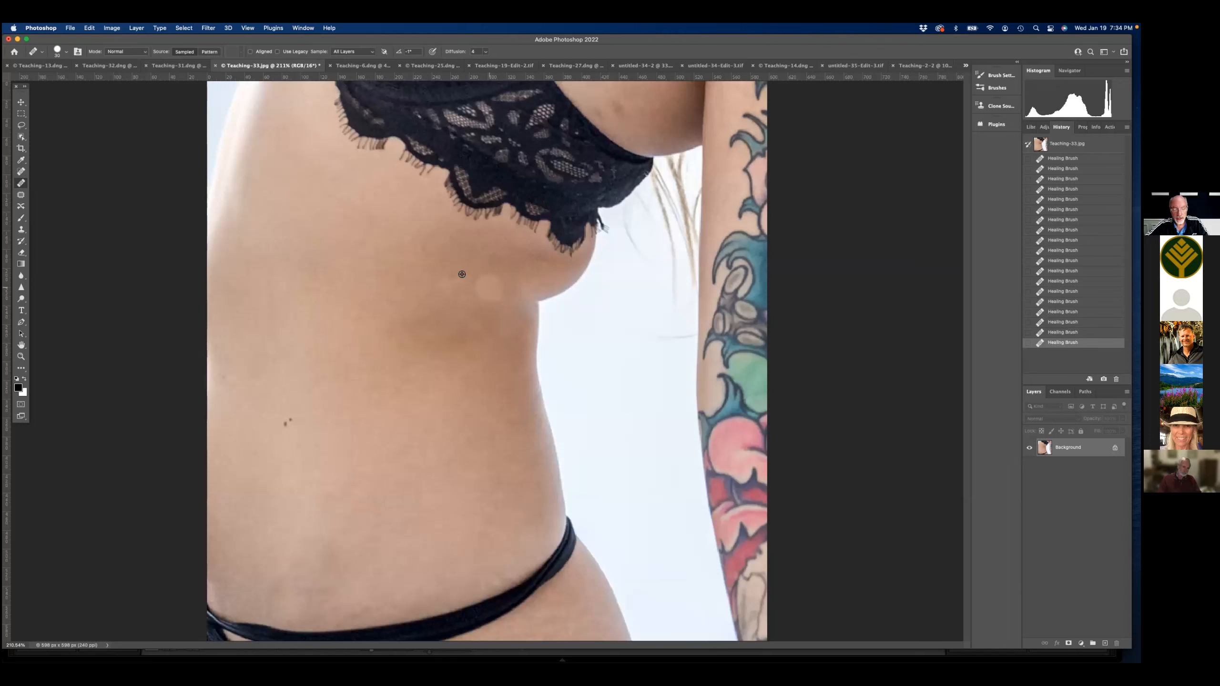
# - Blend the uneven shading left around the healed fold with more Healing Brush strokes
pyautogui.click(483, 287)
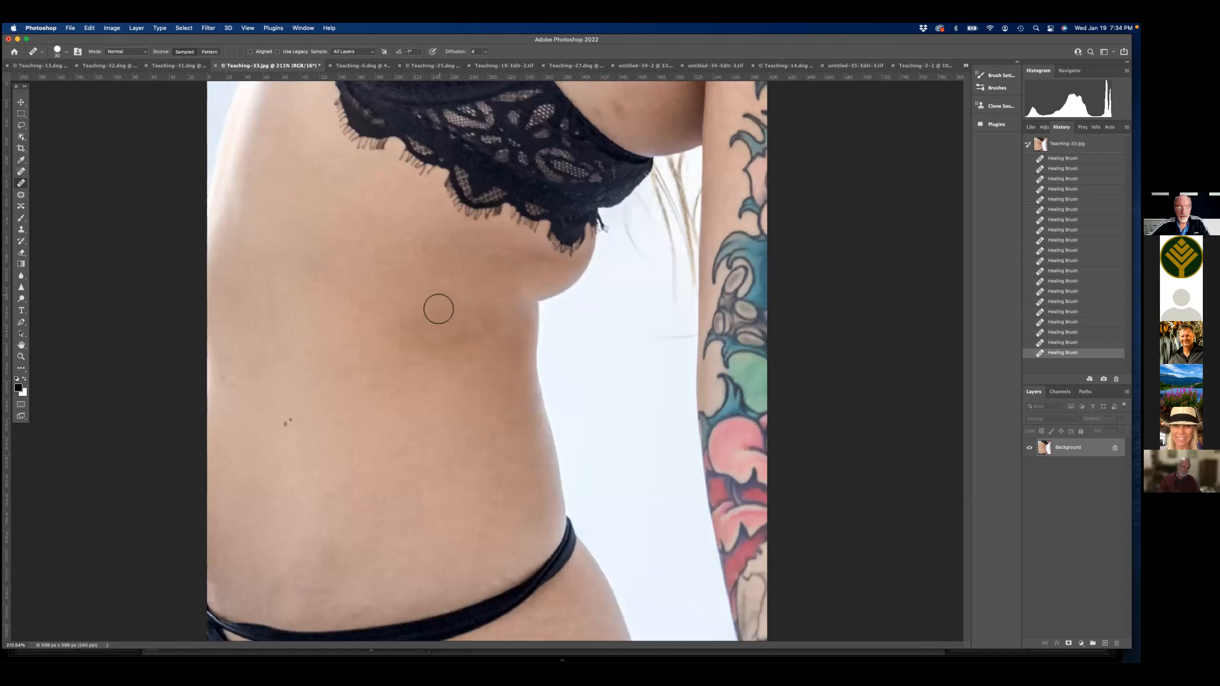
pyautogui.click(484, 335)
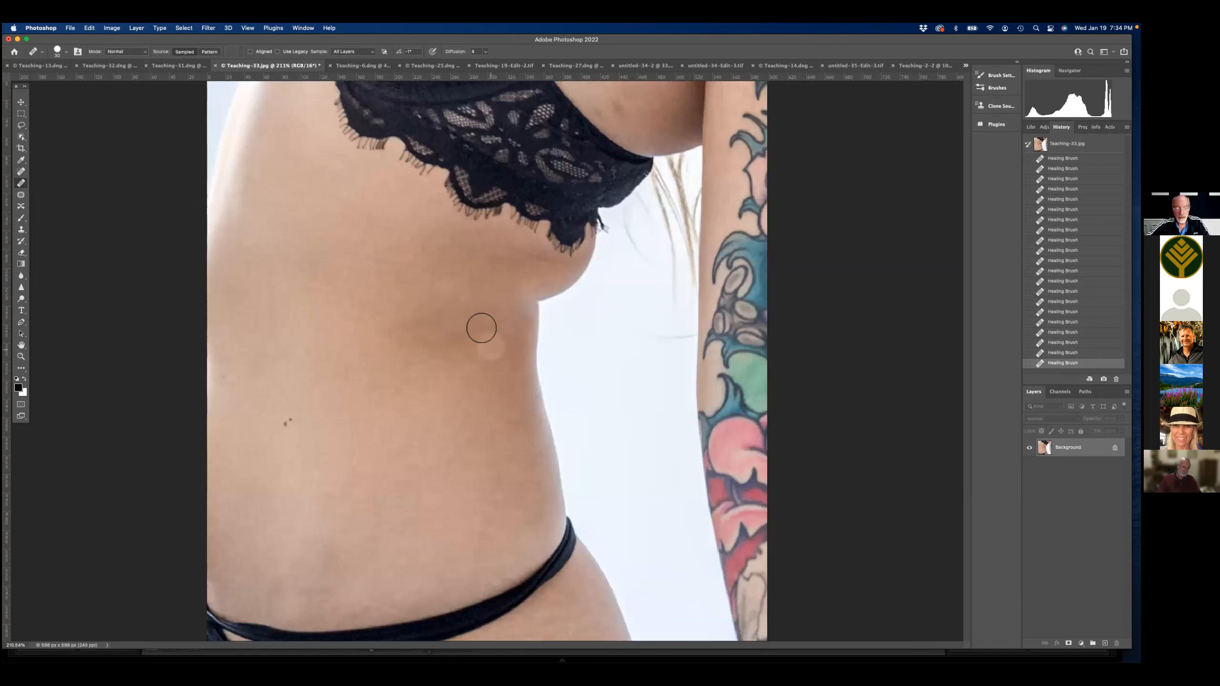
pyautogui.click(457, 327)
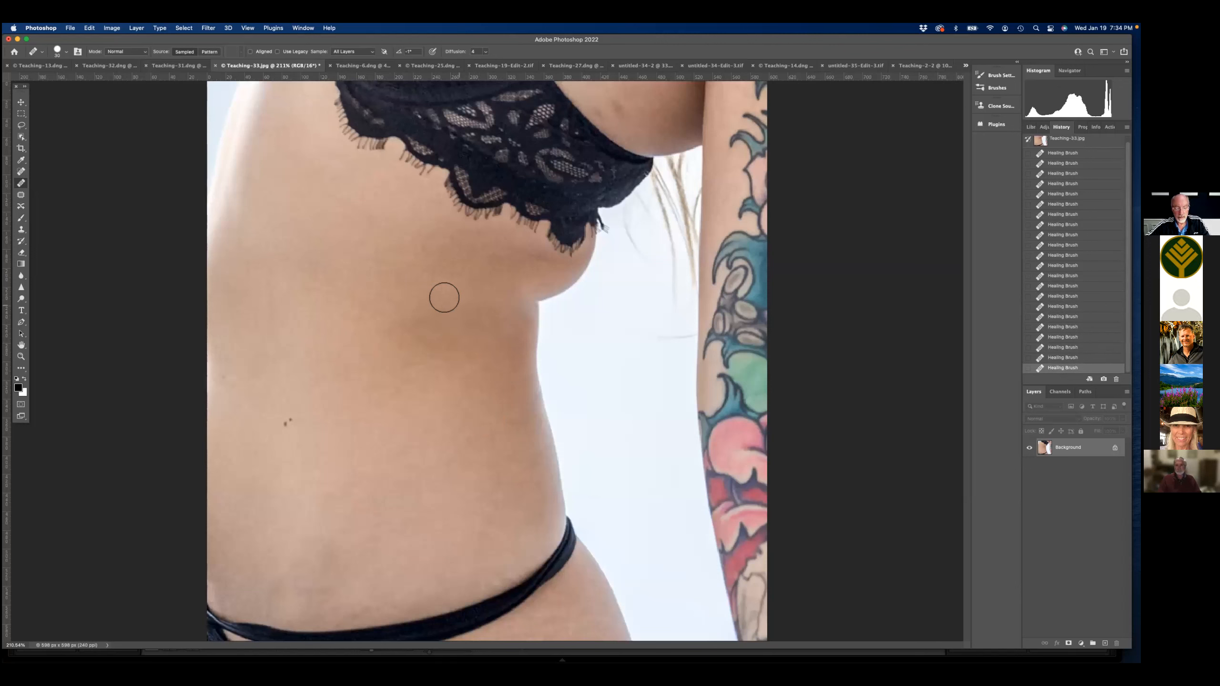
pyautogui.moveTo(461, 287); pyautogui.dragTo(493, 292)
pyautogui.click(533, 261)
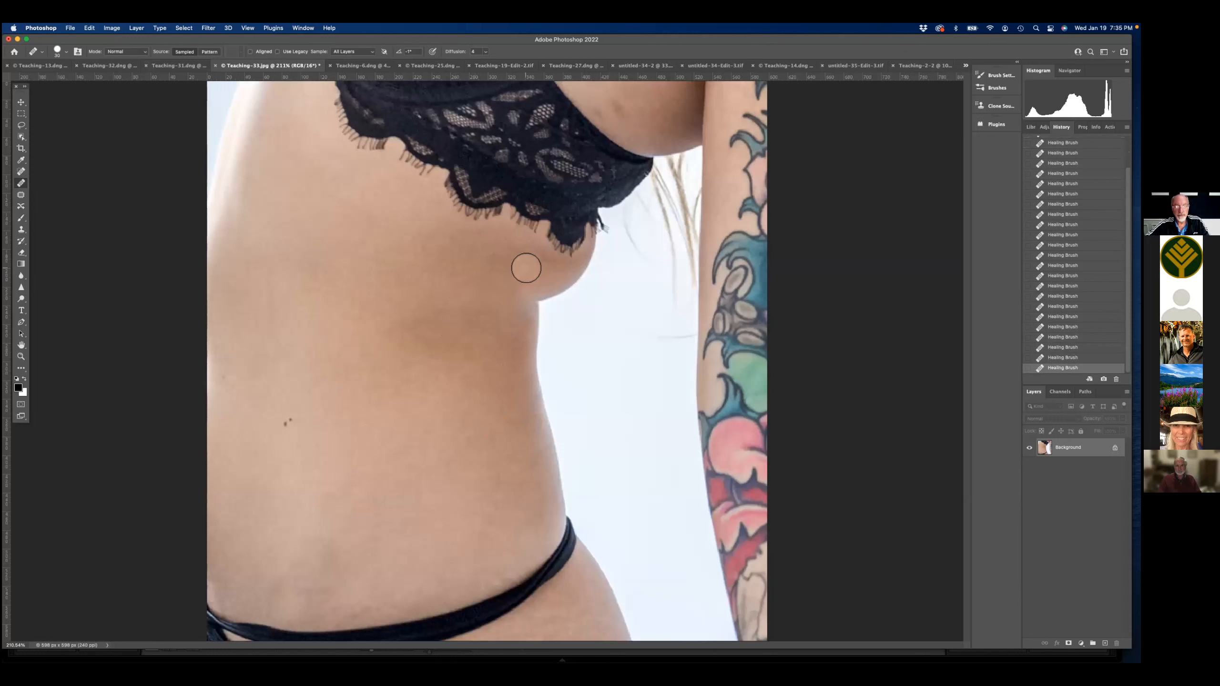
pyautogui.click(209, 28)
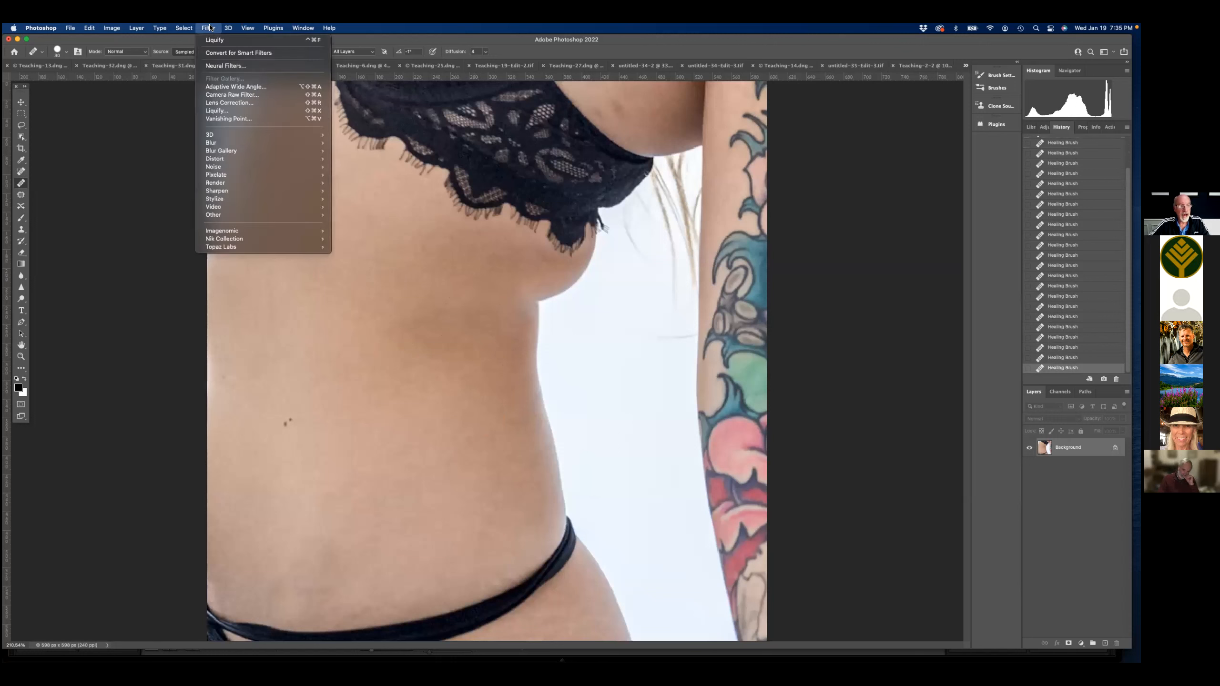
pyautogui.click(215, 111)
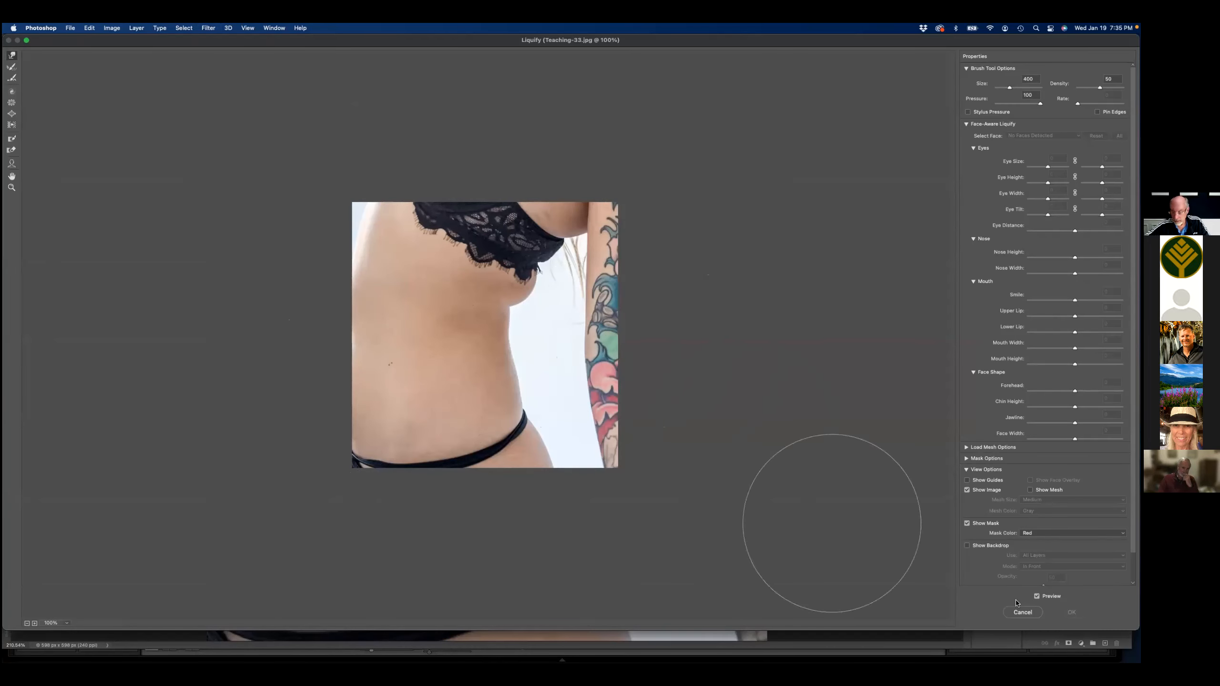
pyautogui.click(1023, 612)
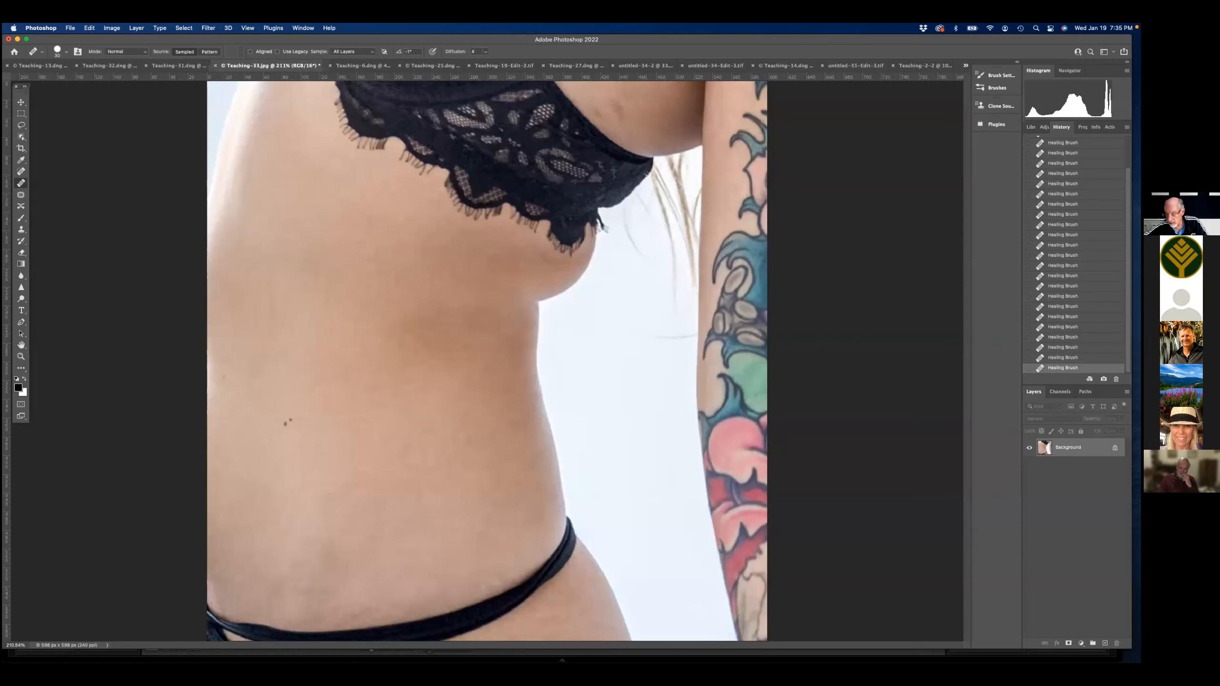
# - Copy the background to a new layer and open that layer in the Liquify filter
pyautogui.press('super+j')
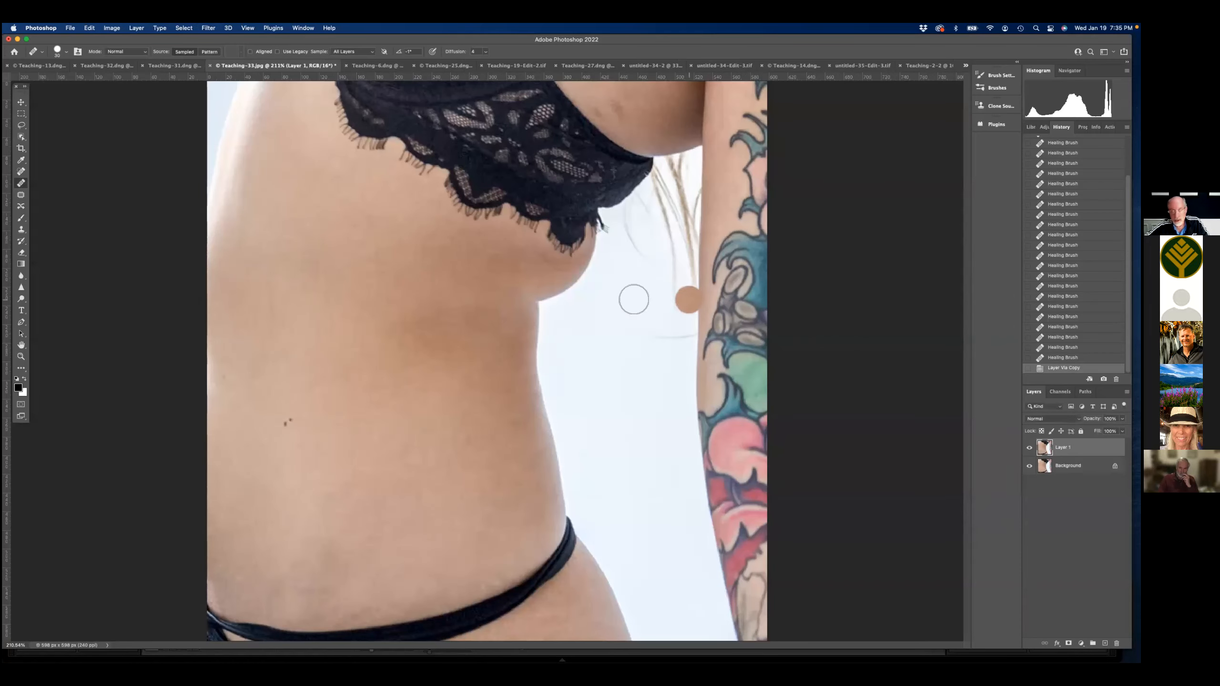
pyautogui.click(209, 28)
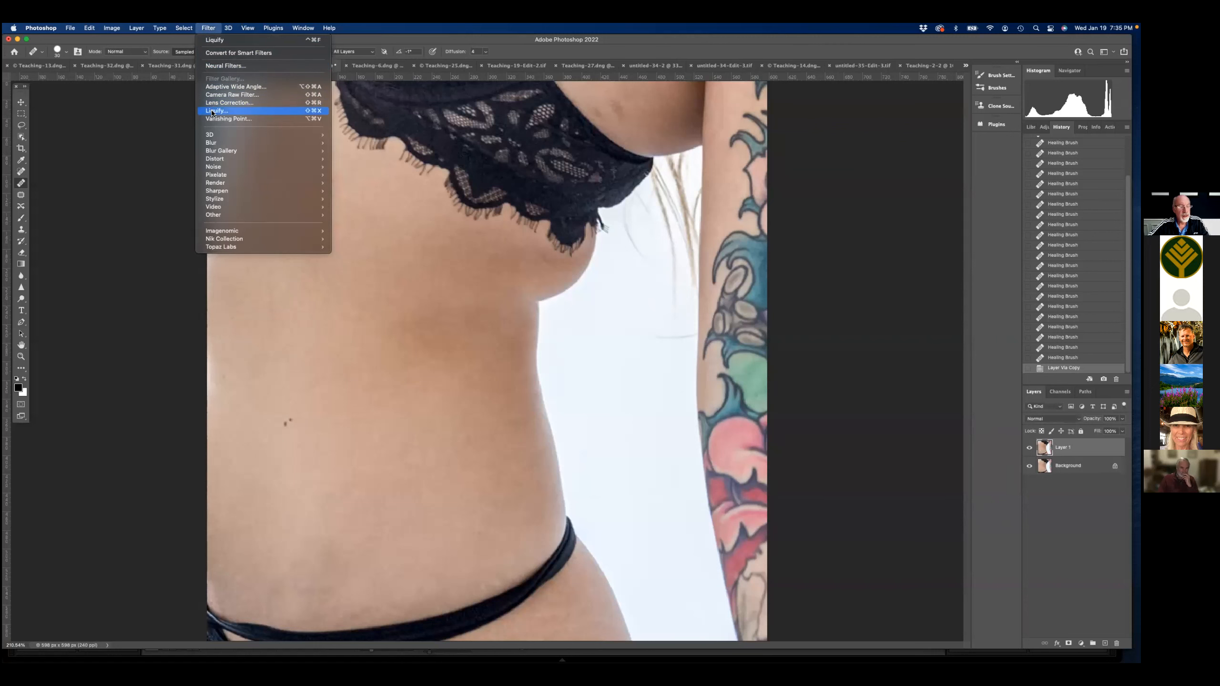
pyautogui.click(212, 111)
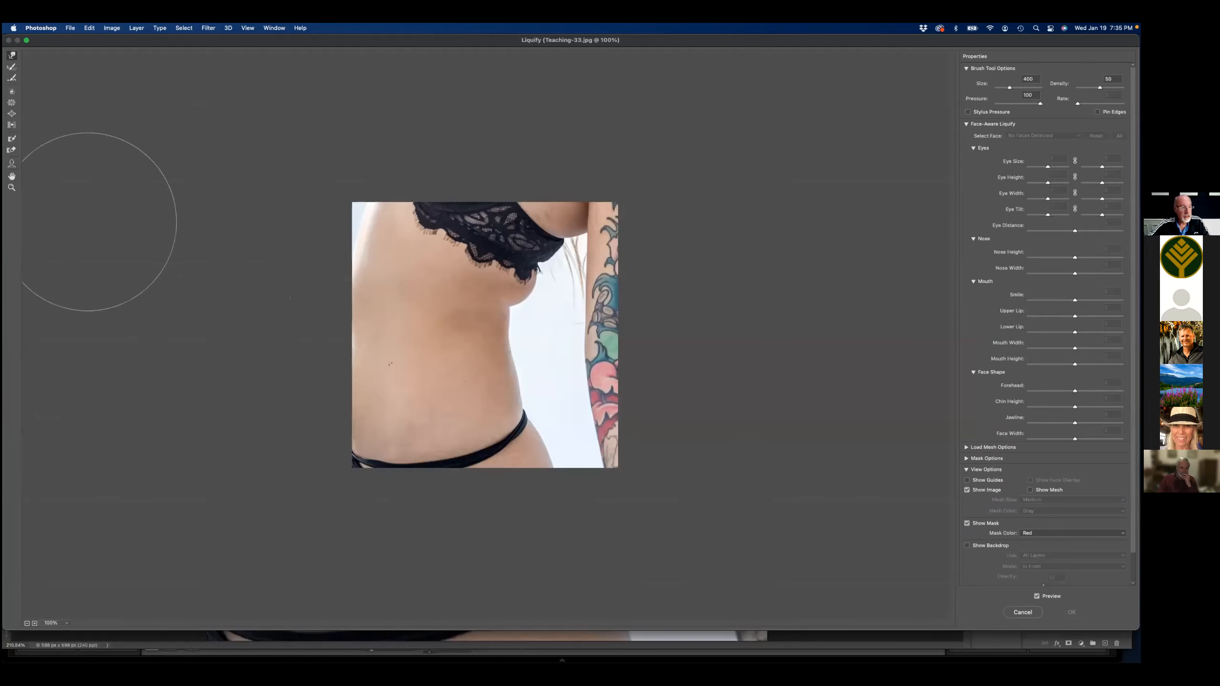
pyautogui.press('super+space')
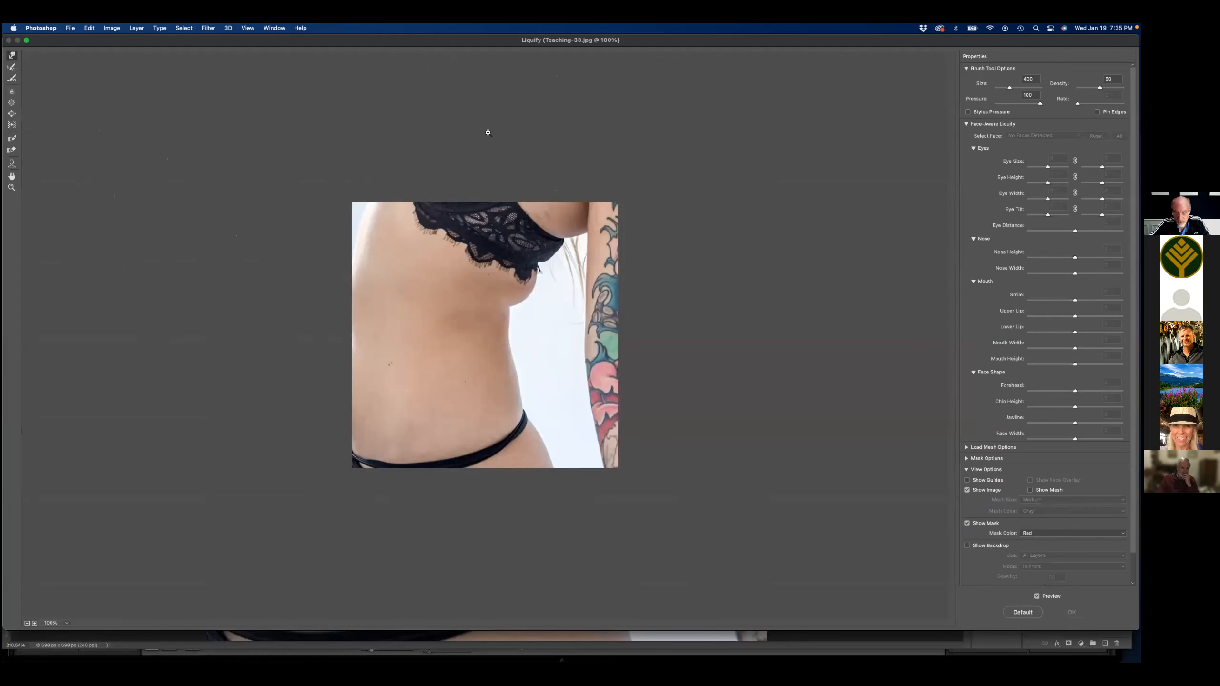
# - Try to push the skin bulge beneath the bra inward with a Forward Warp brush of size 200
pyautogui.click(488, 133)
pyautogui.click(488, 133)
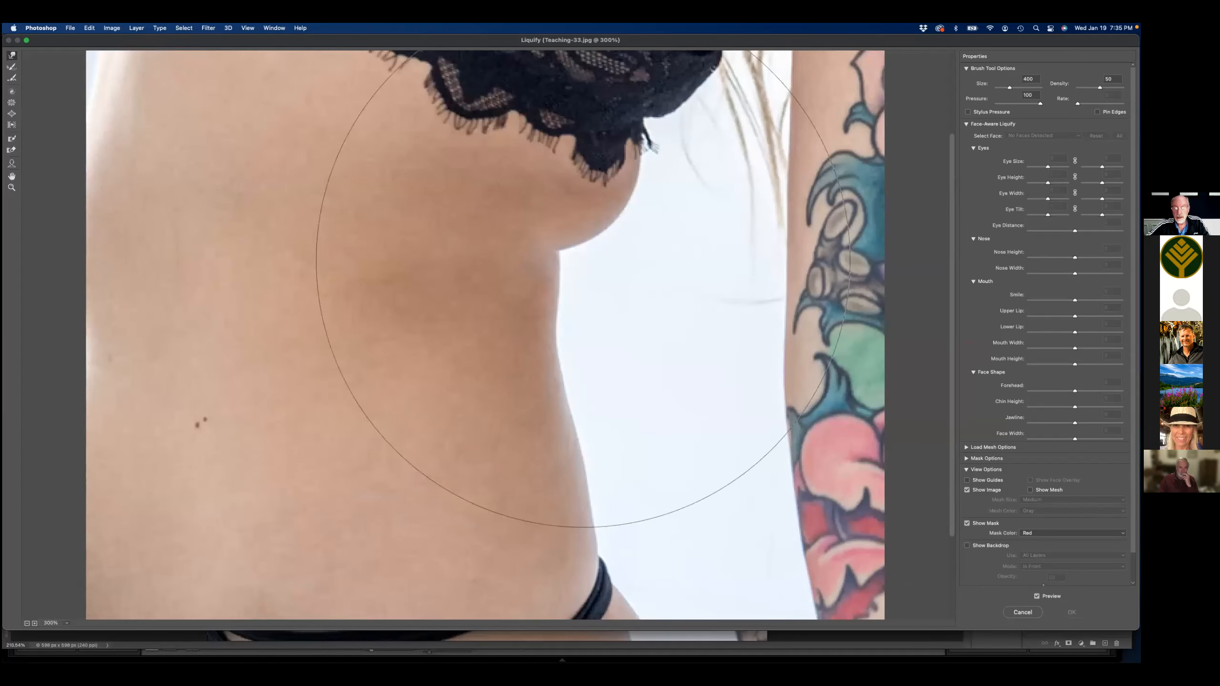
pyautogui.press('[')
pyautogui.press('[')
pyautogui.press('[')
pyautogui.press('[')
pyautogui.press('[')
pyautogui.press('[')
pyautogui.press('[')
pyautogui.press('[')
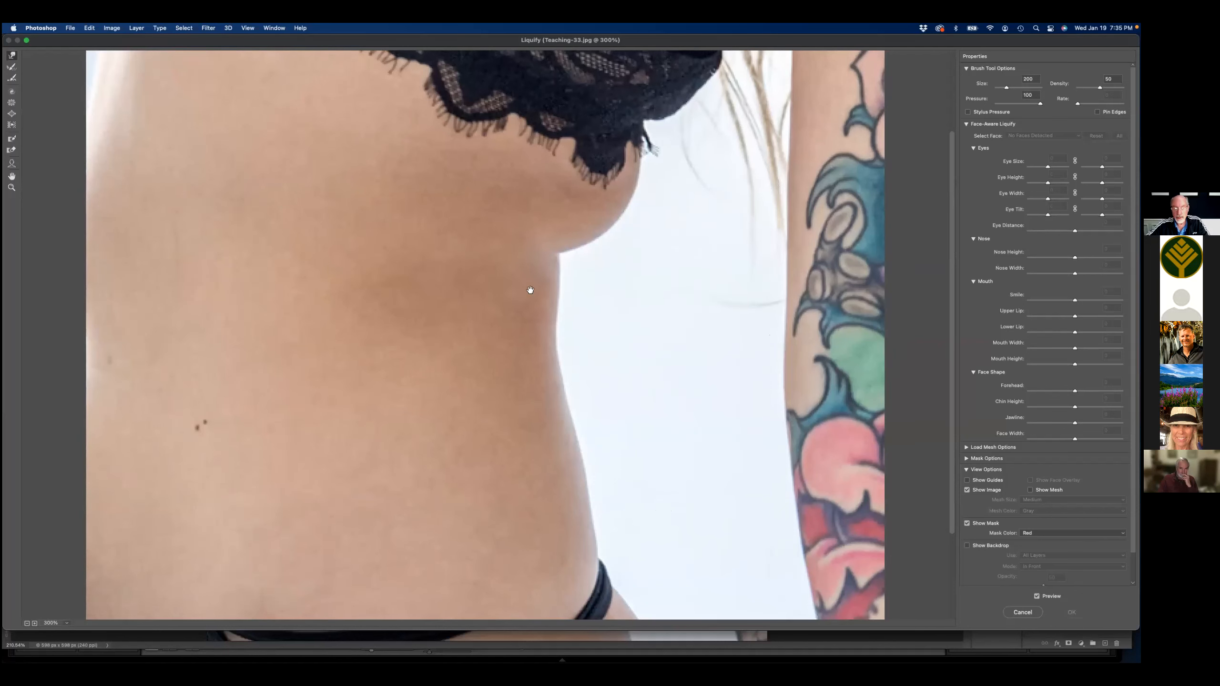
pyautogui.moveTo(718, 247); pyautogui.dragTo(626, 250)
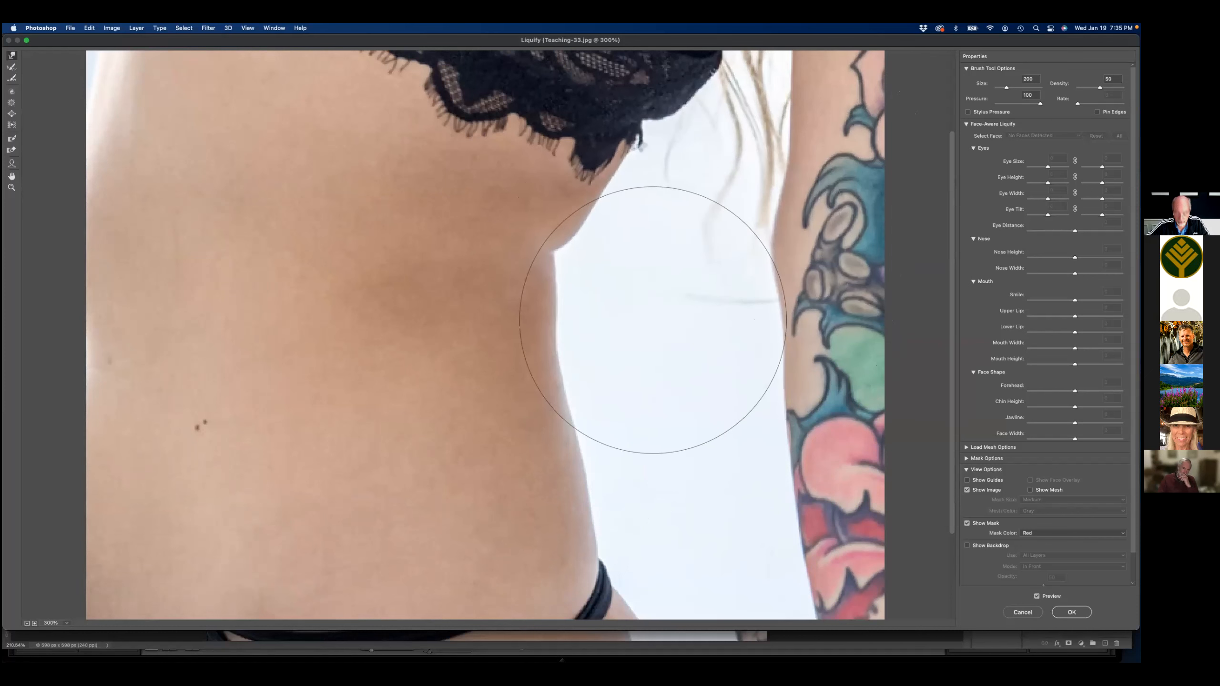
pyautogui.press('super+z')
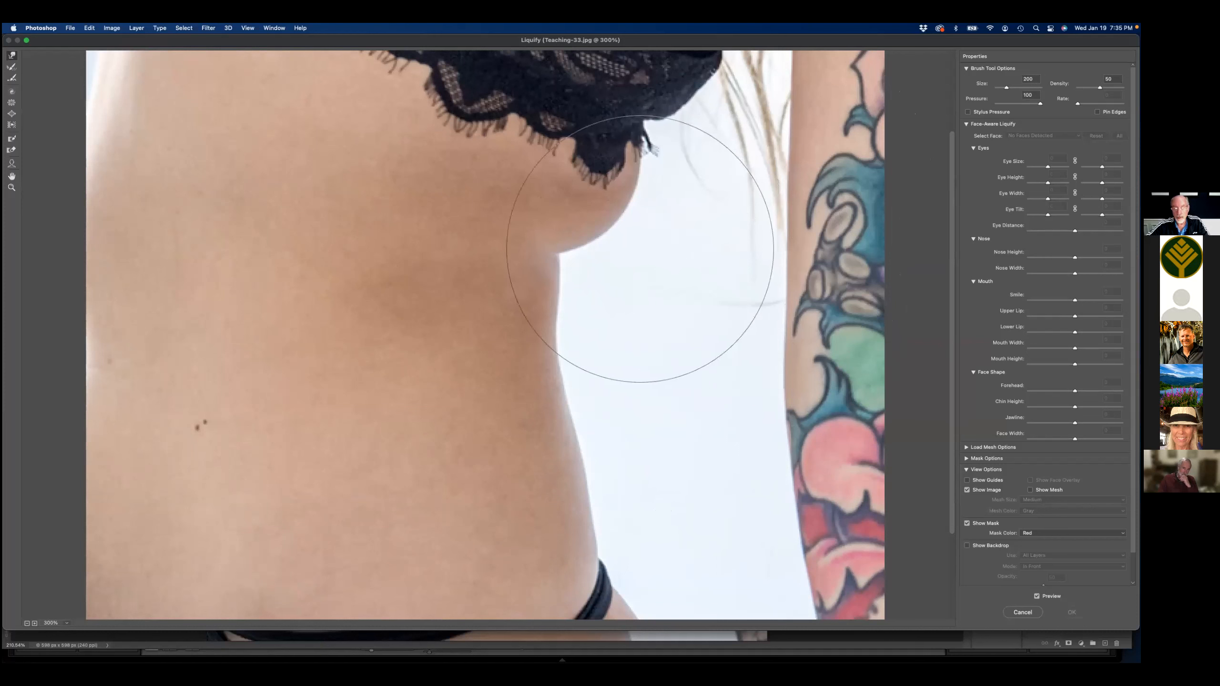
# - Paint a freeze mask over the tattooed arm to protect it from warping
pyautogui.click(11, 139)
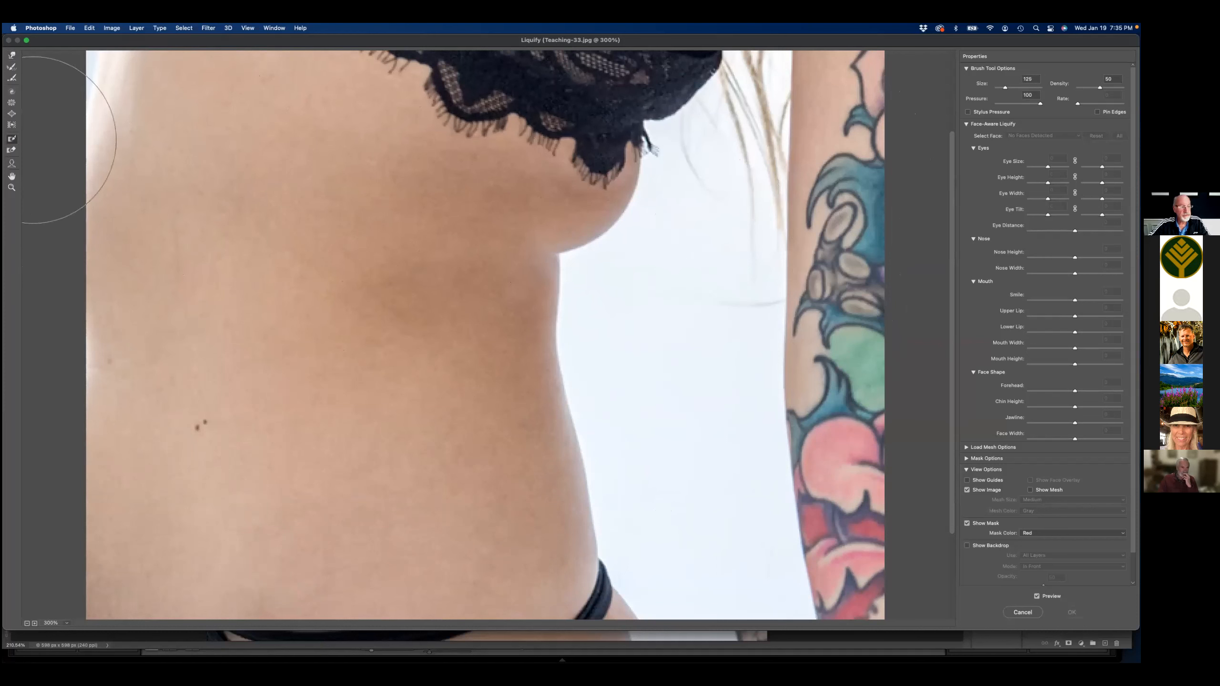
pyautogui.click(822, 112)
pyautogui.moveTo(822, 109)
pyautogui.mouseDown()
pyautogui.moveTo(852, 317)
pyautogui.moveTo(843, 361)
pyautogui.moveTo(835, 334)
pyautogui.moveTo(839, 315)
pyautogui.moveTo(834, 485)
pyautogui.moveTo(853, 561)
pyautogui.moveTo(845, 503)
pyautogui.mouseUp()
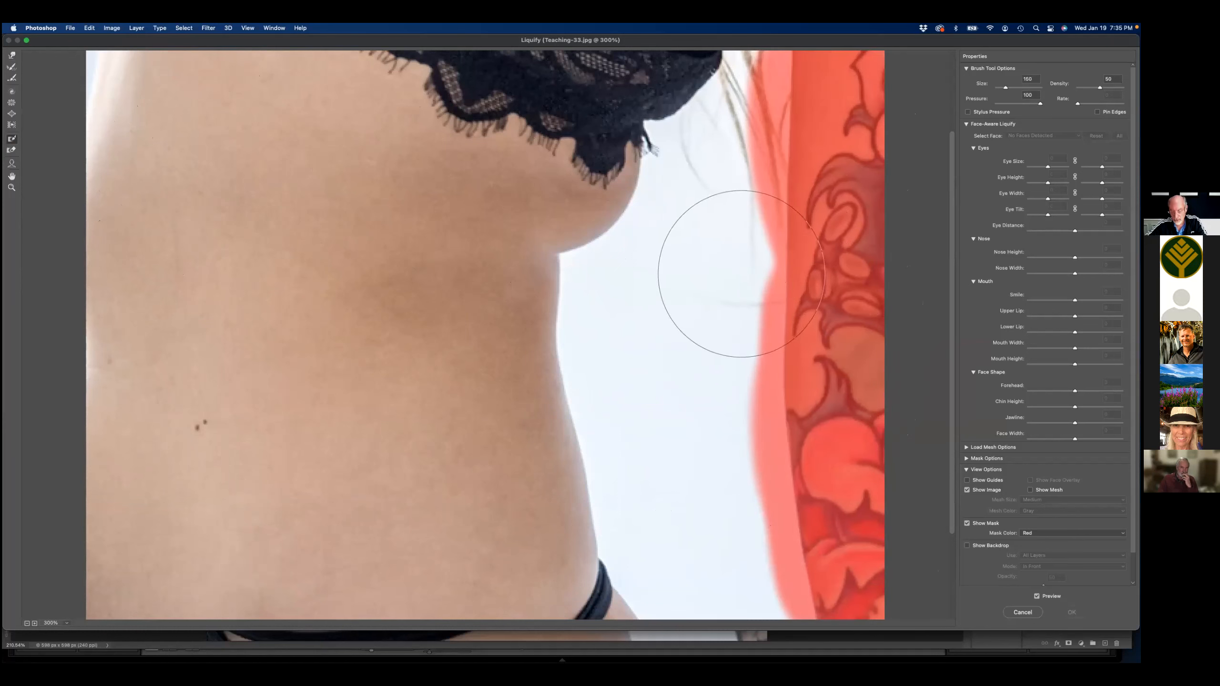
# - Try extending the freeze mask over the white background beside the bulge, and undo that stroke
pyautogui.moveTo(698, 271); pyautogui.dragTo(682, 255)
pyautogui.press(']')
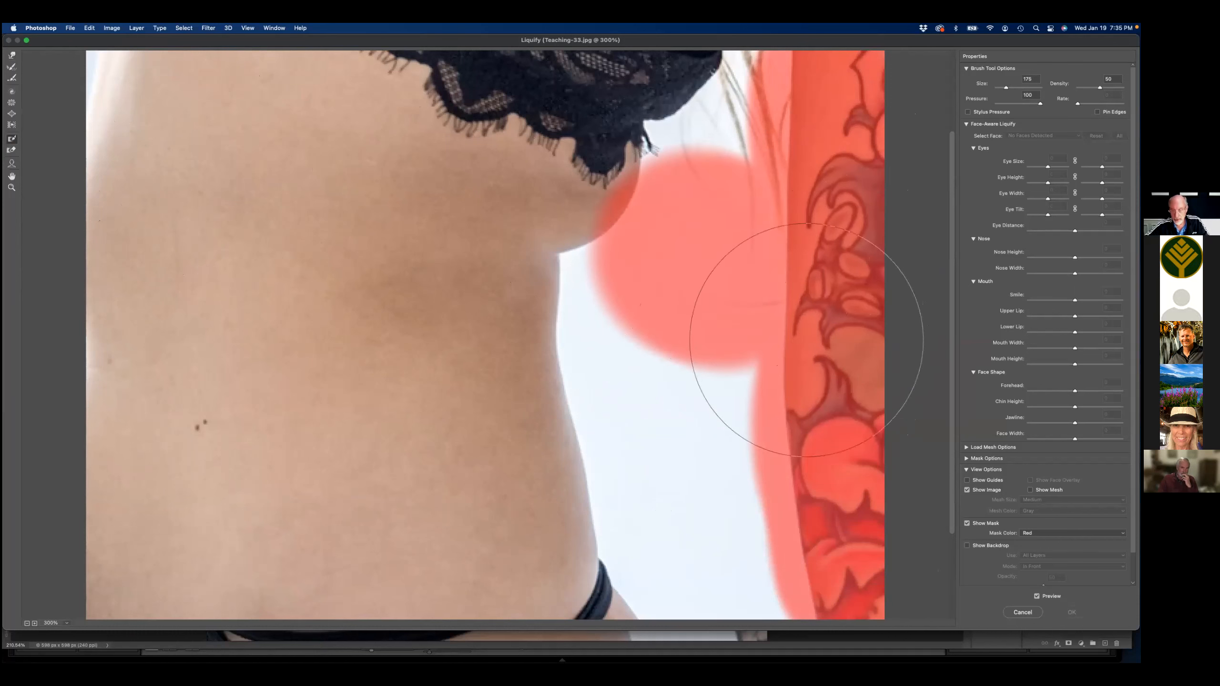
pyautogui.press('super+z')
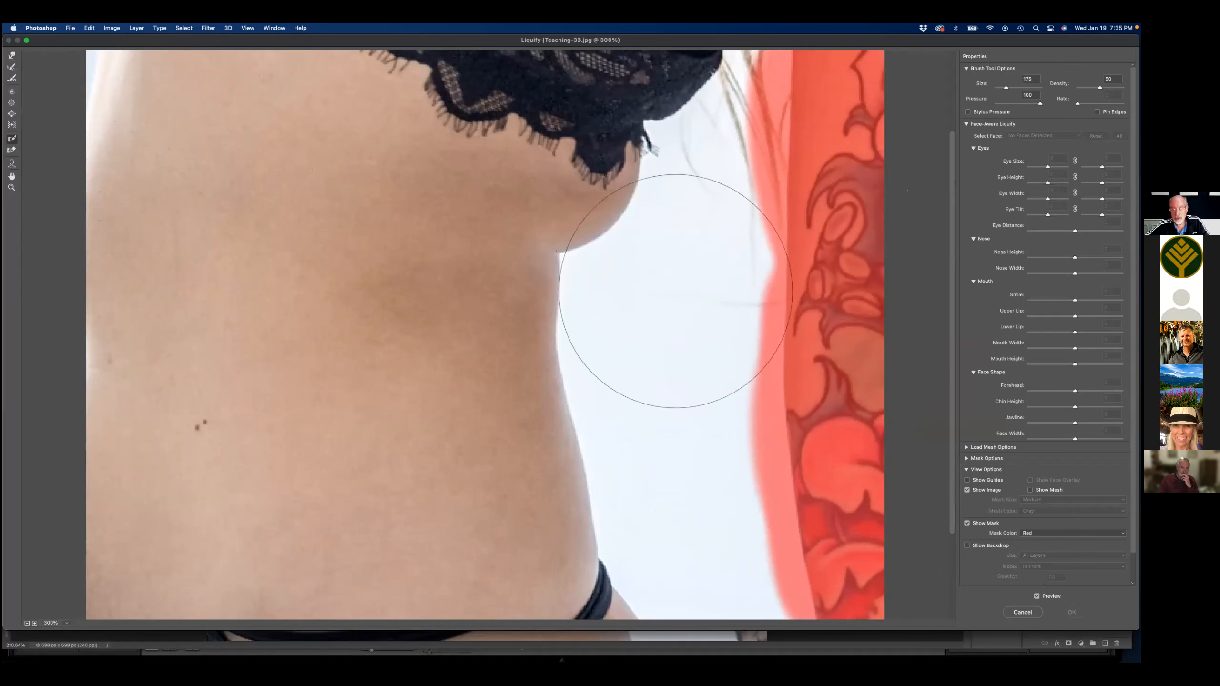
# - Push the bulge beneath the bra inward with the Forward Warp tool, reducing the brush size to 40 along the way
pyautogui.click(12, 55)
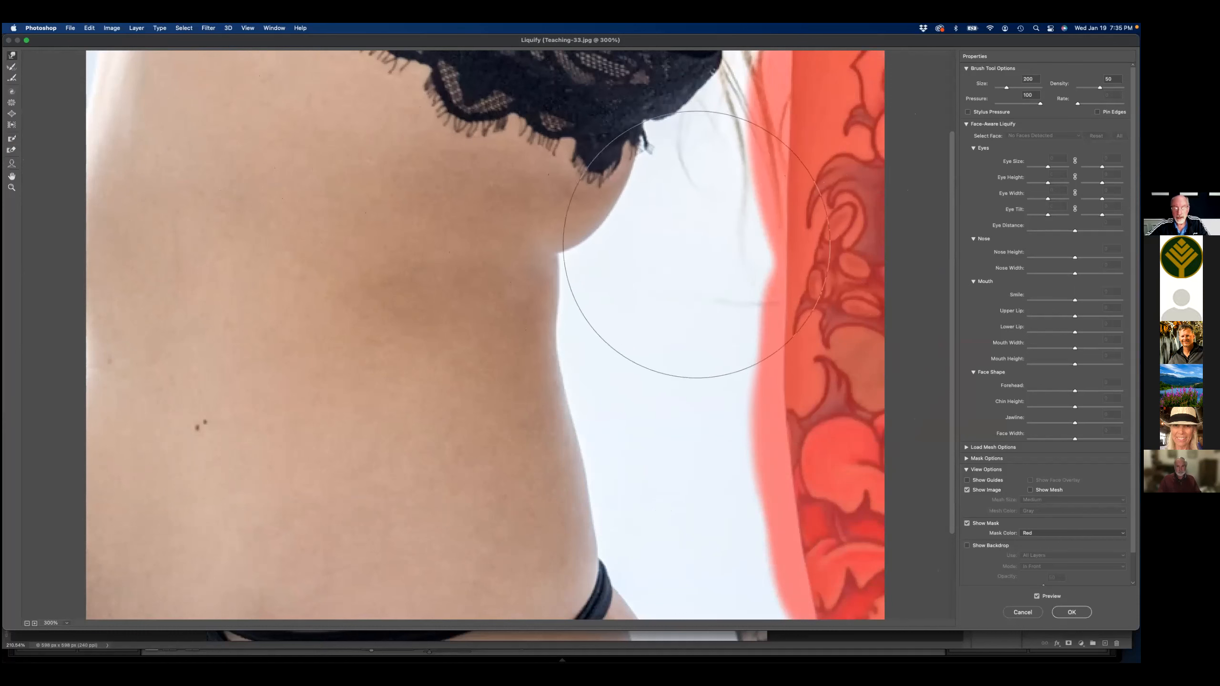
pyautogui.press('[')
pyautogui.press('[')
pyautogui.press('[')
pyautogui.press('[')
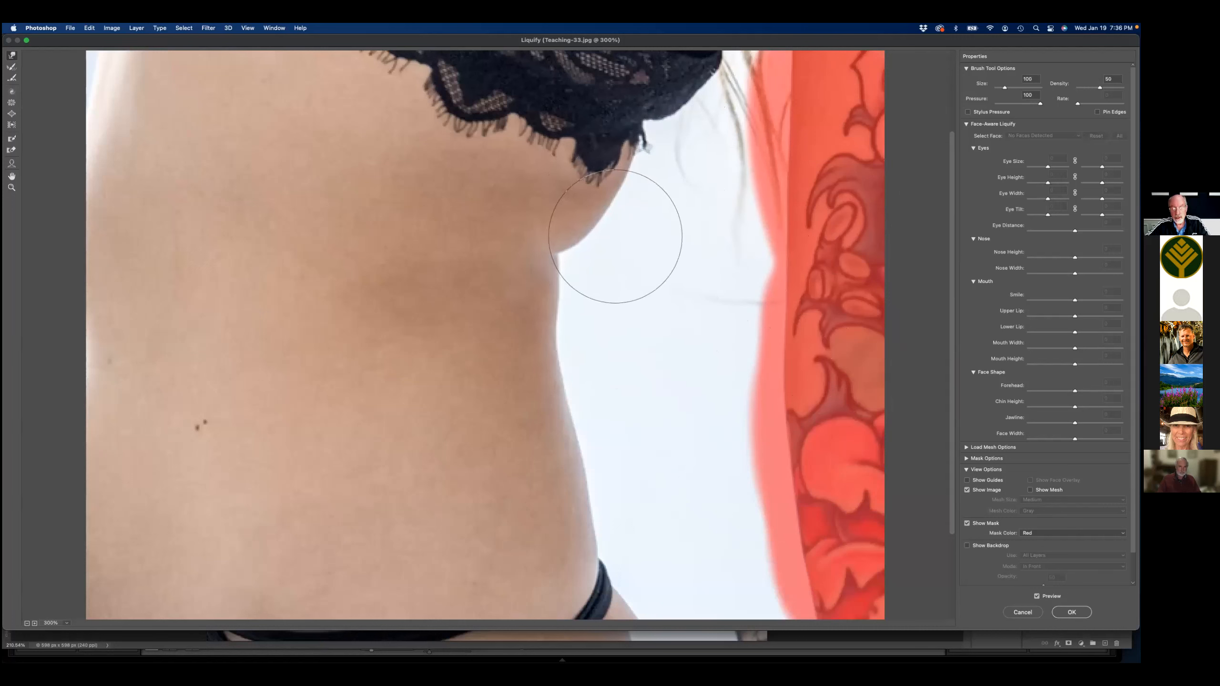
pyautogui.press('[')
pyautogui.press('[')
pyautogui.press('[')
pyautogui.press('[')
pyautogui.press('[')
pyautogui.press('[')
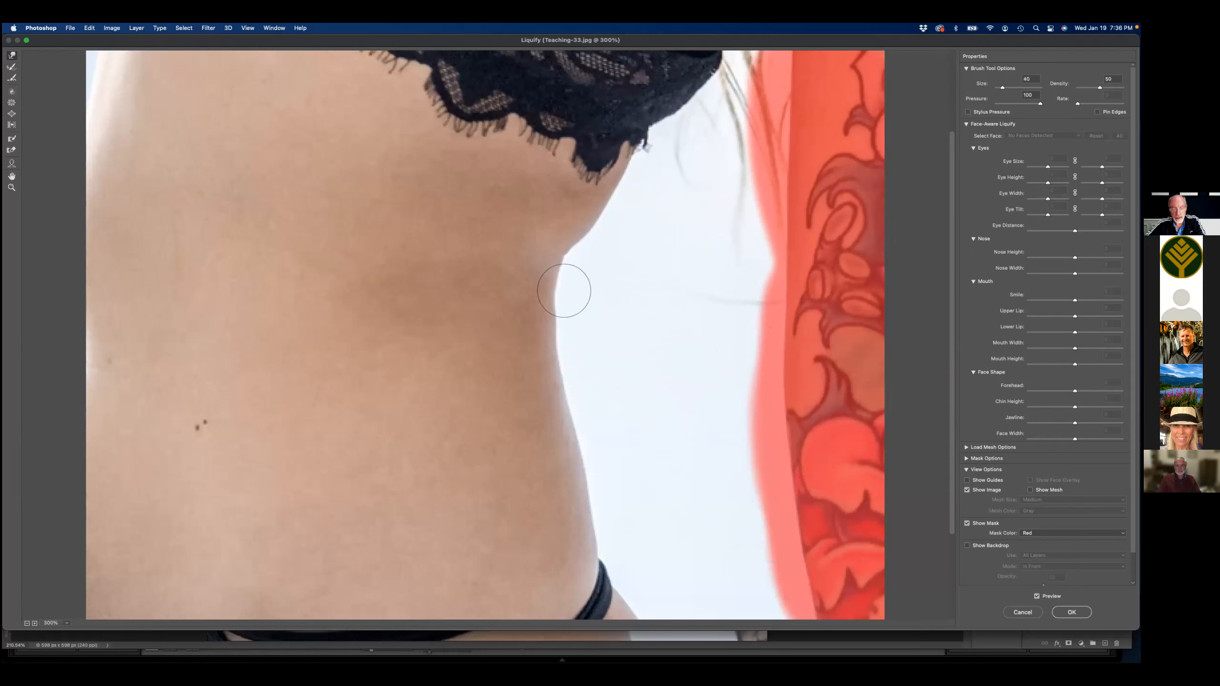
# - Smooth the torso contour between the bra and the waist with a Forward Warp brush of size 60
pyautogui.press(']')
pyautogui.press(']')
pyautogui.press(']')
pyautogui.press(']')
pyautogui.press(']')
pyautogui.press('[')
pyautogui.press('[')
pyautogui.press('[')
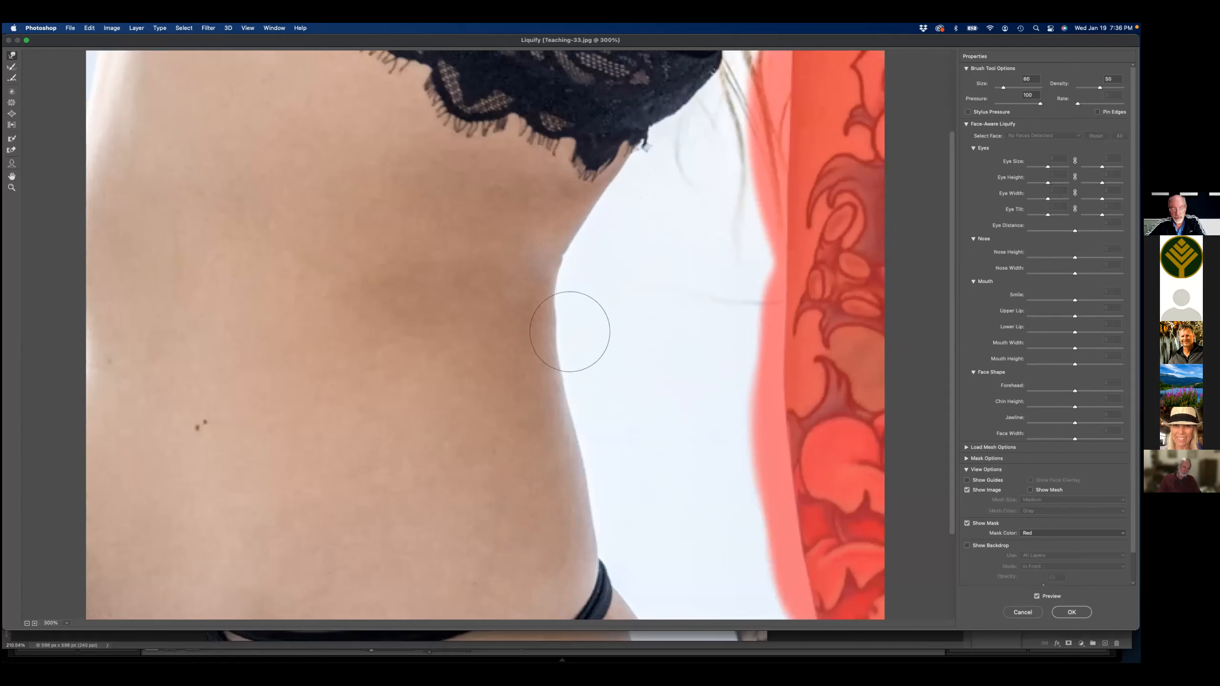
# - Nudge the hip edge at the black waistband slightly outward with a Forward Warp brush of size 125, and enlarge the brush to 175
pyautogui.moveTo(596, 429); pyautogui.dragTo(594, 196)
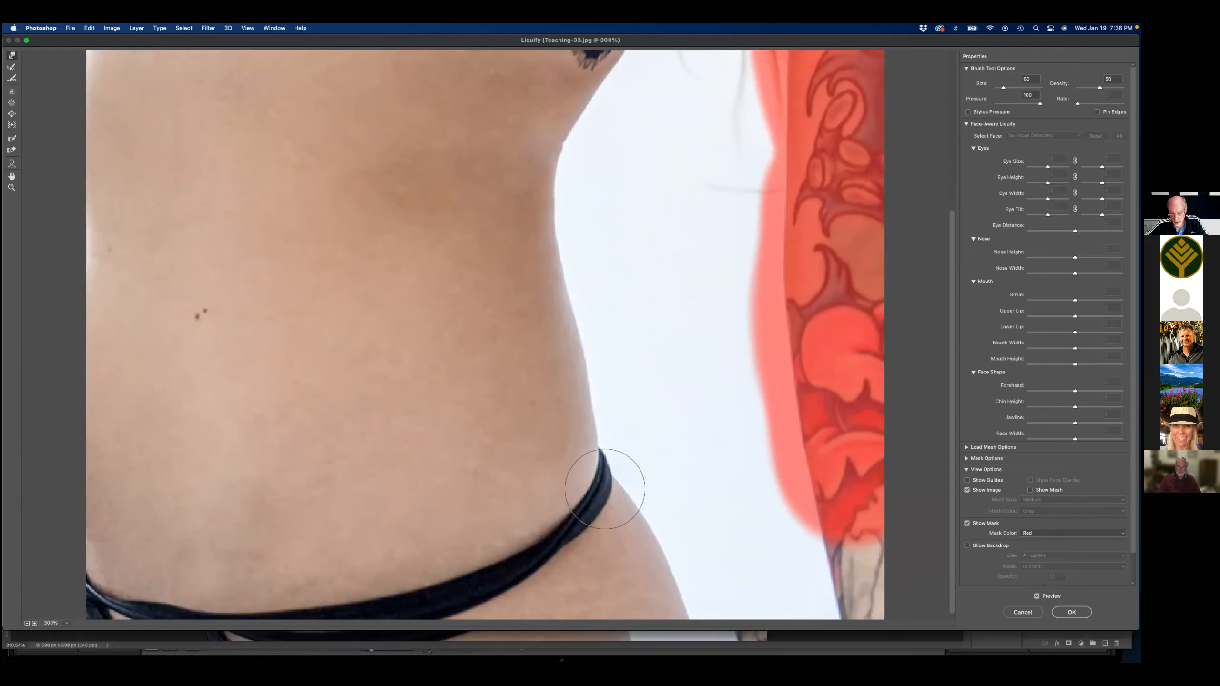
pyautogui.press(']')
pyautogui.press(']')
pyautogui.press(']')
pyautogui.press(']')
pyautogui.press(']')
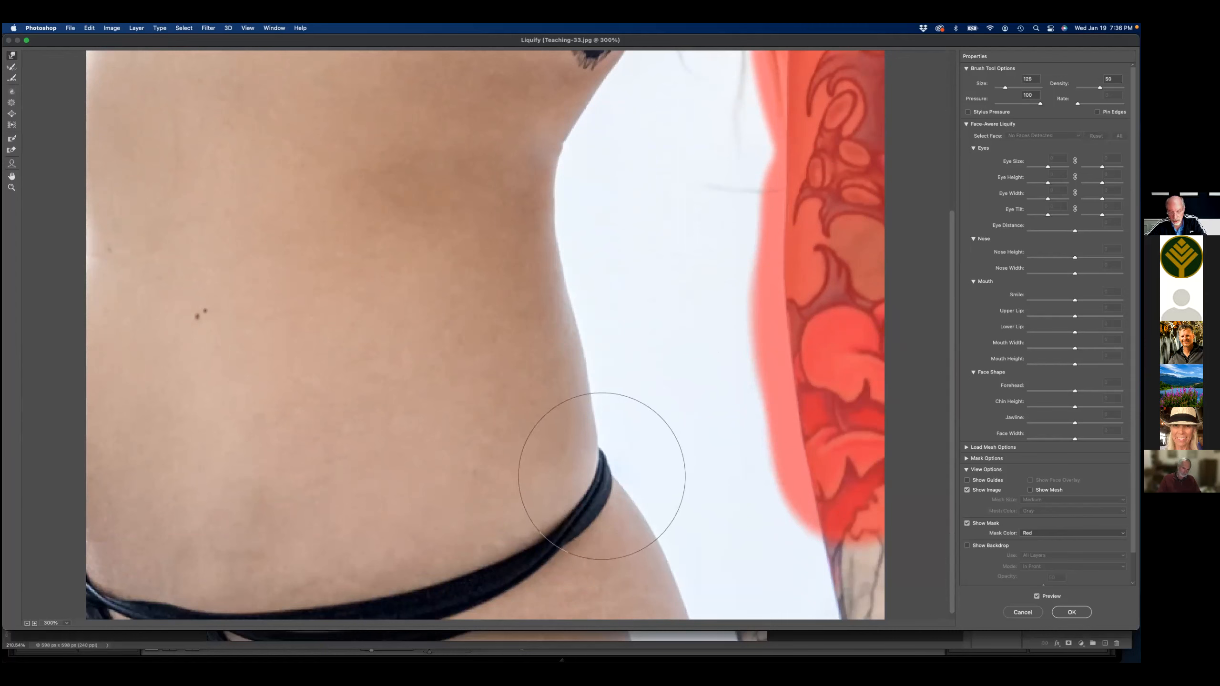
pyautogui.moveTo(587, 469); pyautogui.dragTo(592, 461)
pyautogui.press(']')
pyautogui.press(']')
pyautogui.press(']')
pyautogui.press(']')
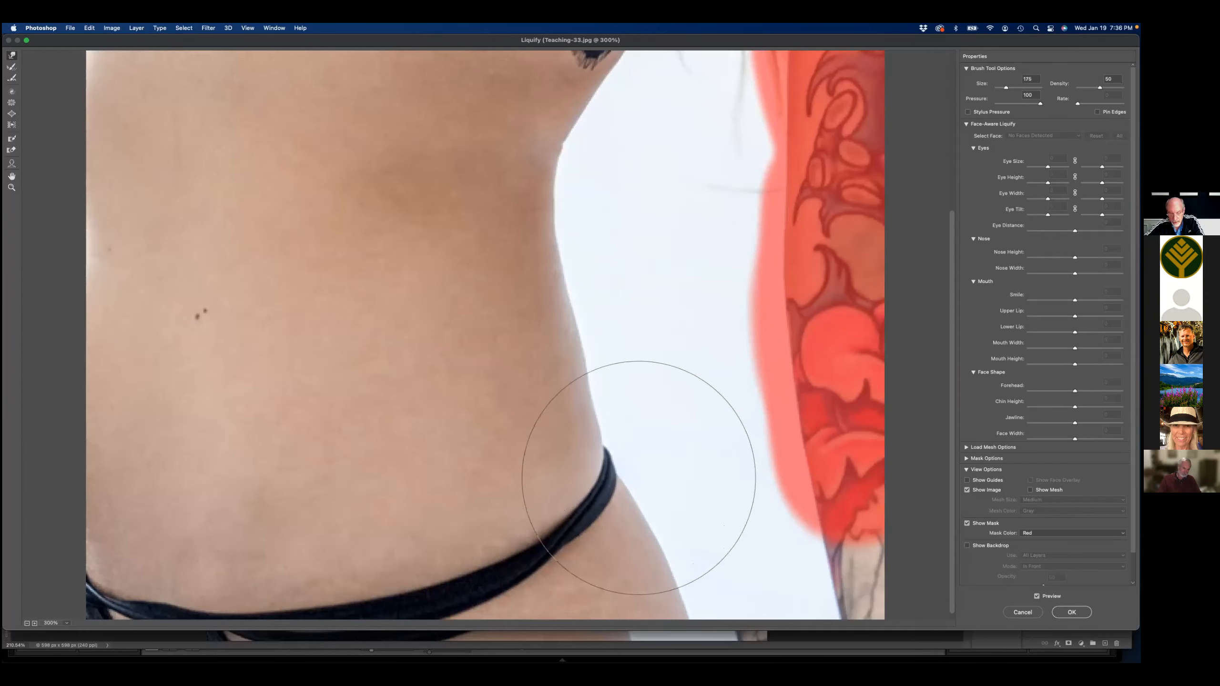
# - Reduce the Forward Warp brush to a small size and refine the waistband edge at the hip, finishing at size 40
pyautogui.press('[')
pyautogui.press('[')
pyautogui.press('[')
pyautogui.press('[')
pyautogui.press('[')
pyautogui.press('[')
pyautogui.press('[')
pyautogui.press('[')
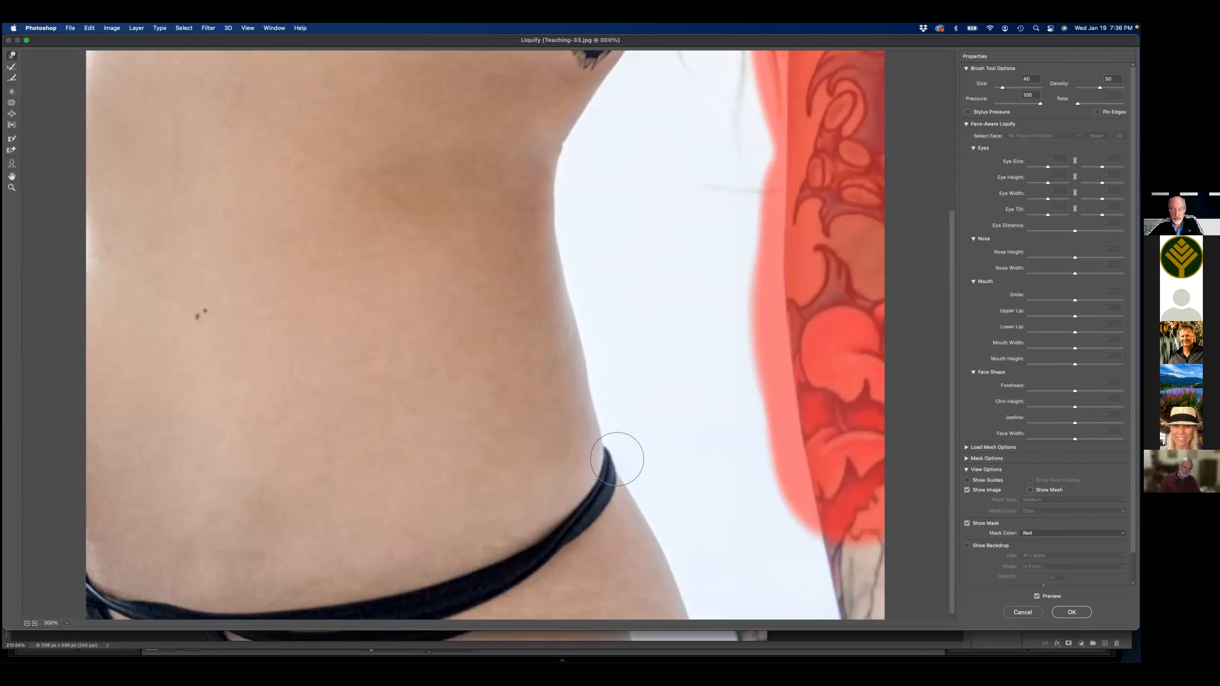
pyautogui.press('[')
pyautogui.press('[')
pyautogui.press('[')
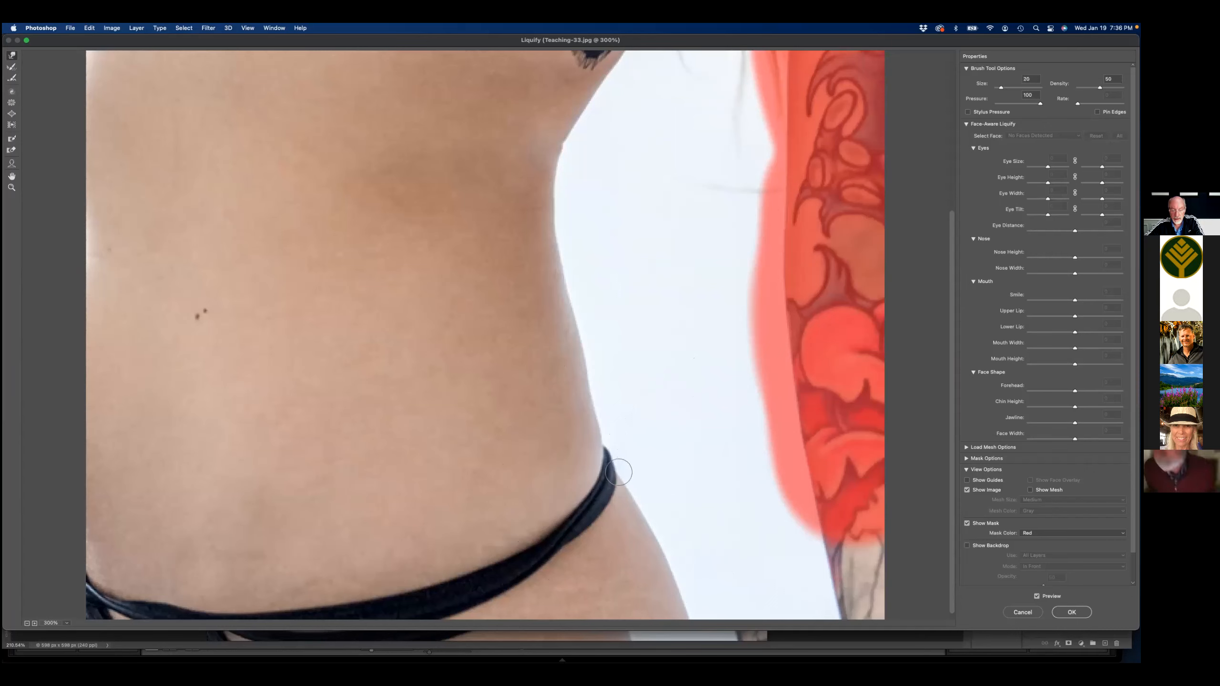
pyautogui.press(']')
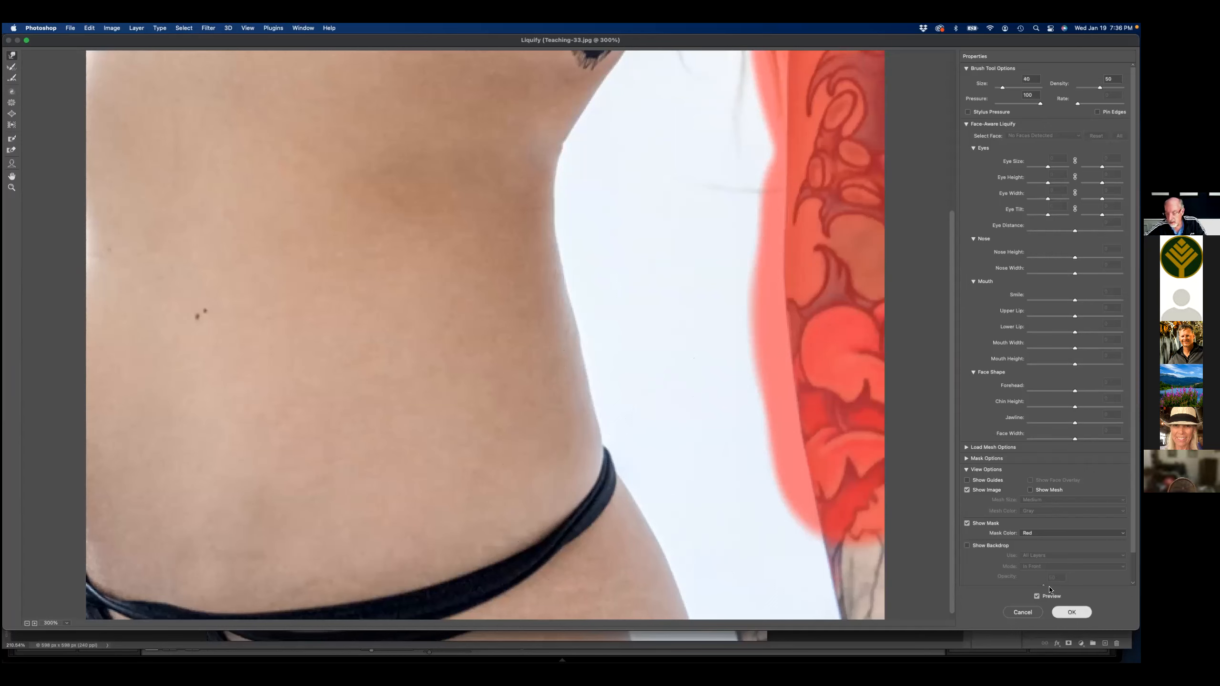
# - Apply the Liquify changes, and hide and show Layer 1 to compare the reshaped torso with the original
pyautogui.click(1071, 611)
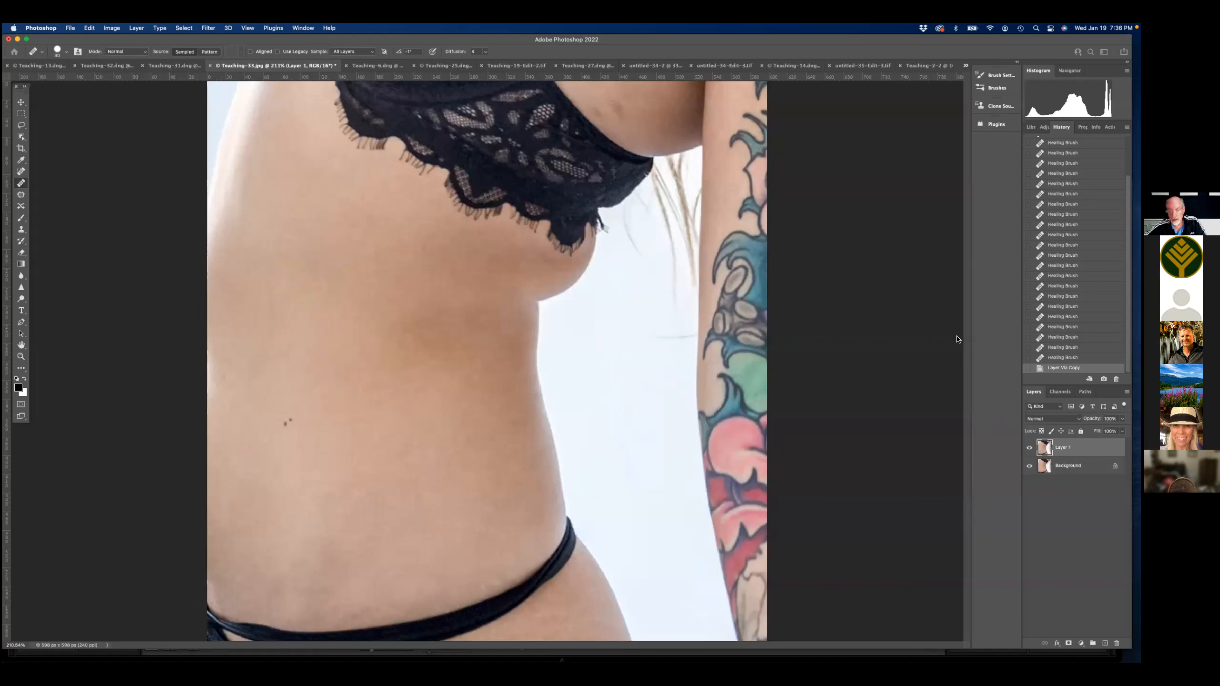
pyautogui.click(1029, 448)
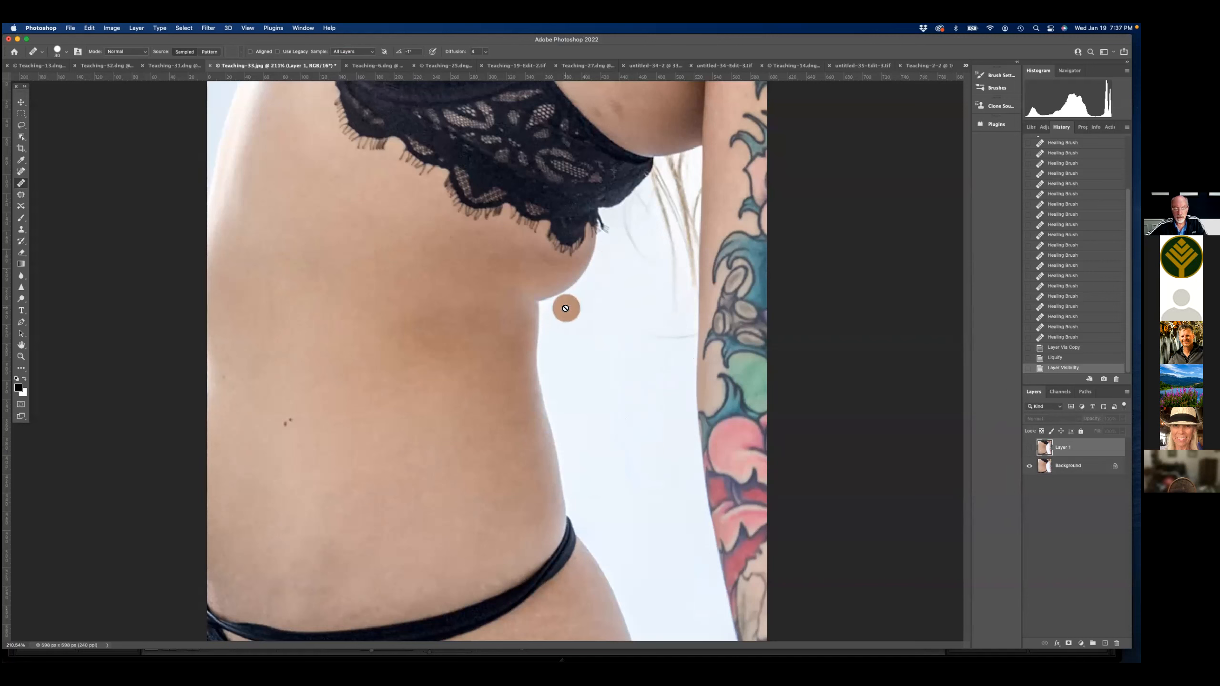
pyautogui.click(1030, 448)
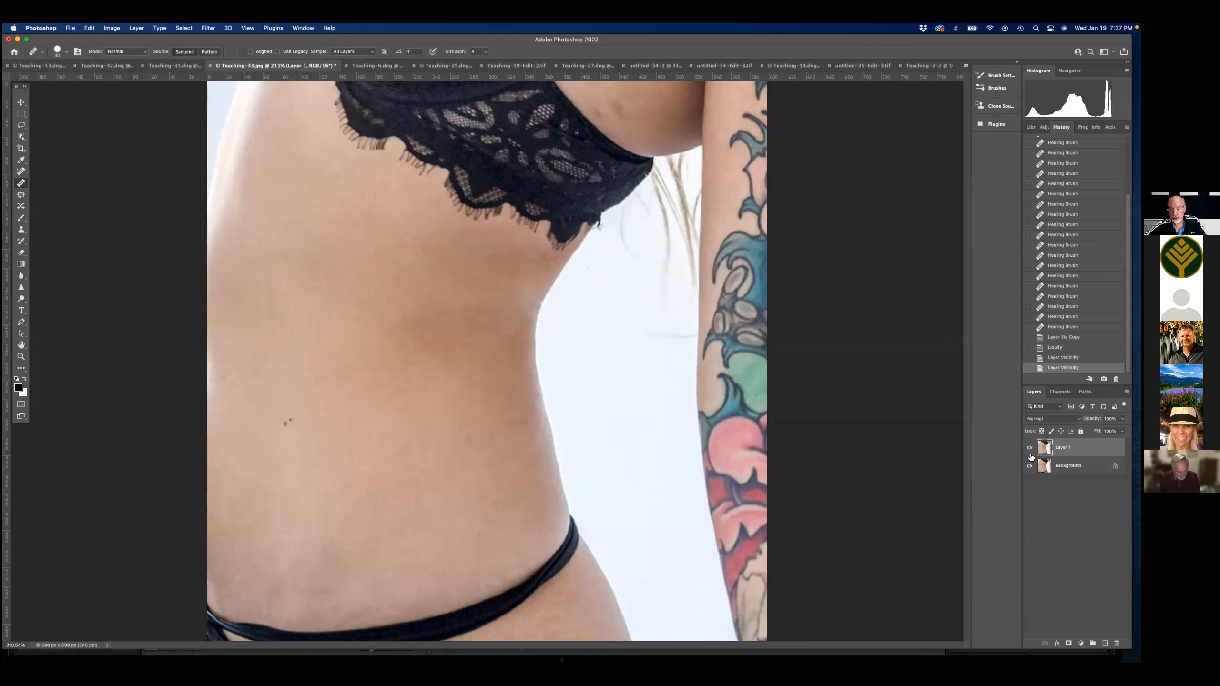
# - Try to heal the rough notch on the torso's edge beneath the bra with a smaller Healing Brush, and undo the strokes
pyautogui.keyDown('alt'); pyautogui.click(521, 288); pyautogui.keyUp('alt')
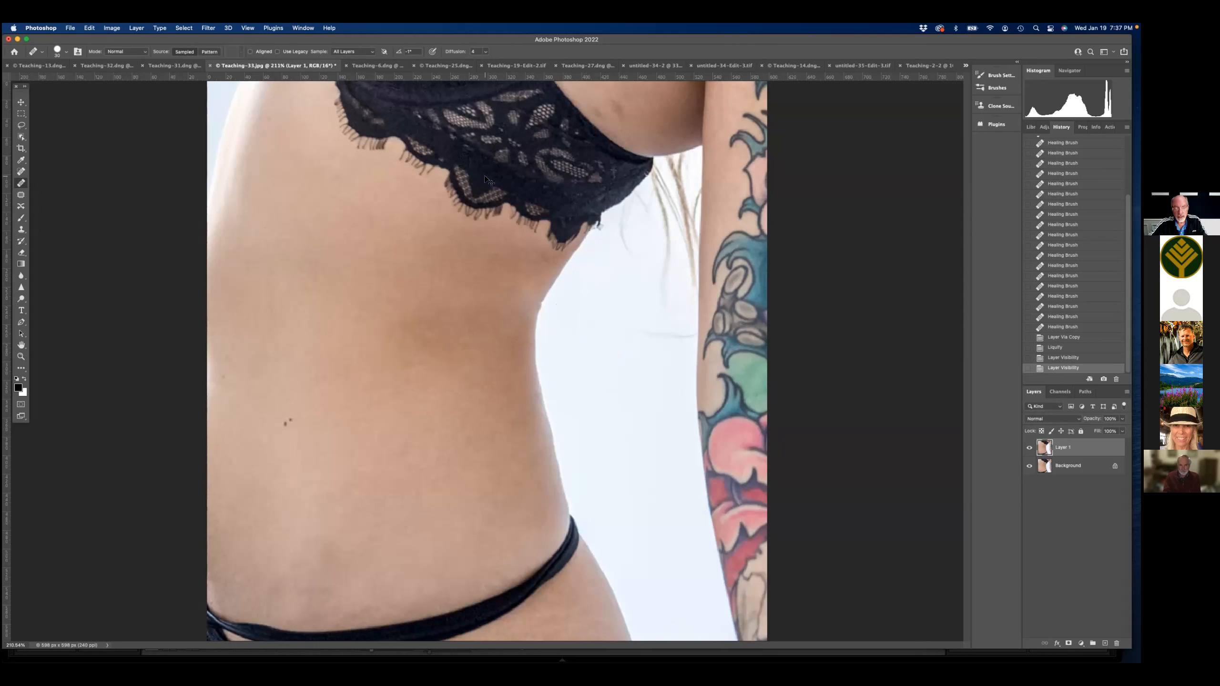
pyautogui.press('super+equal')
pyautogui.press('super+equal')
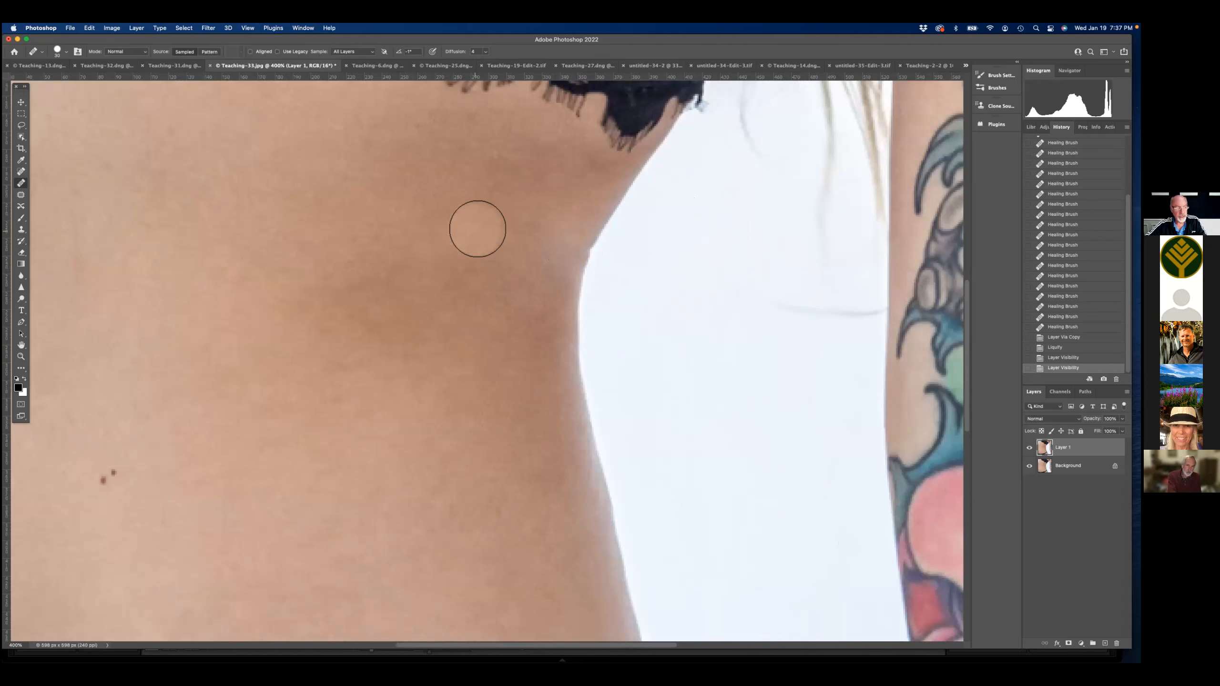
pyautogui.press('[')
pyautogui.press('[')
pyautogui.press('[')
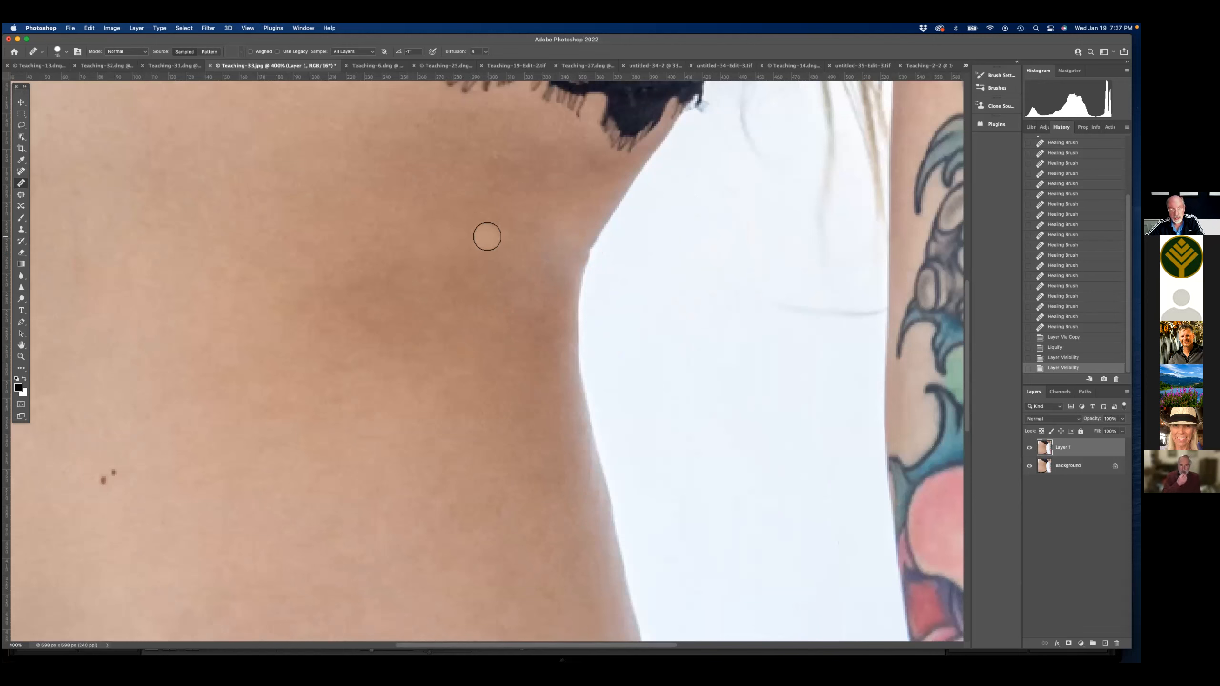
pyautogui.click(589, 210)
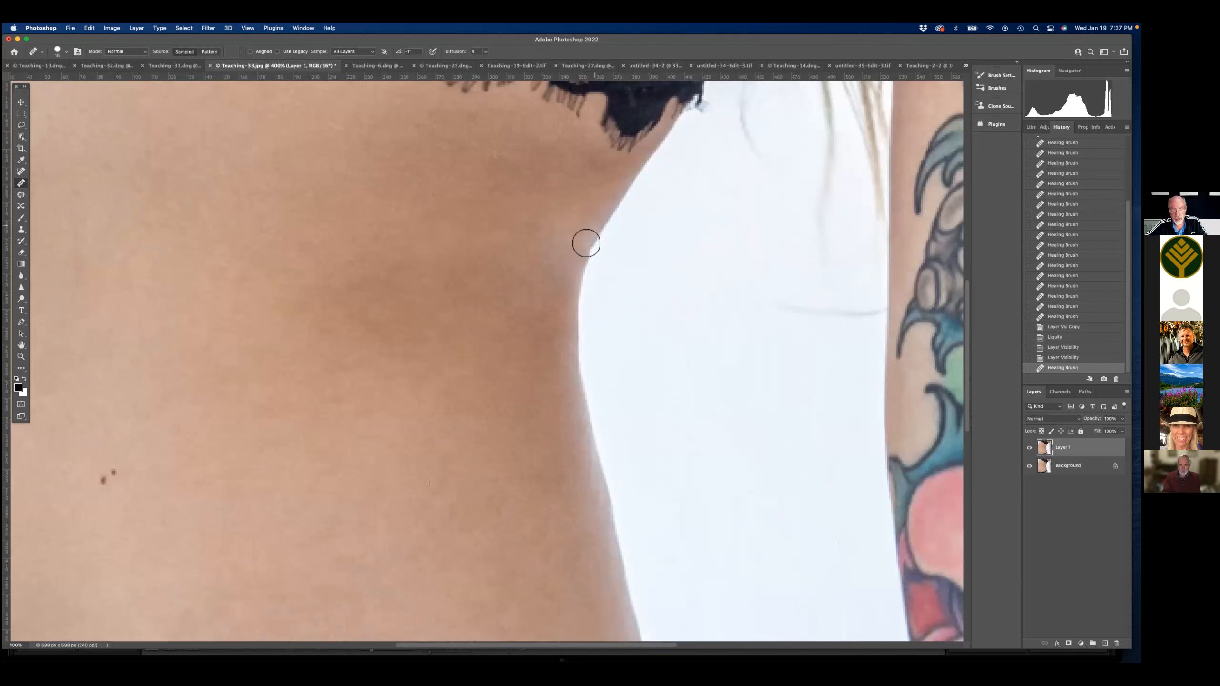
pyautogui.moveTo(588, 287); pyautogui.dragTo(598, 239)
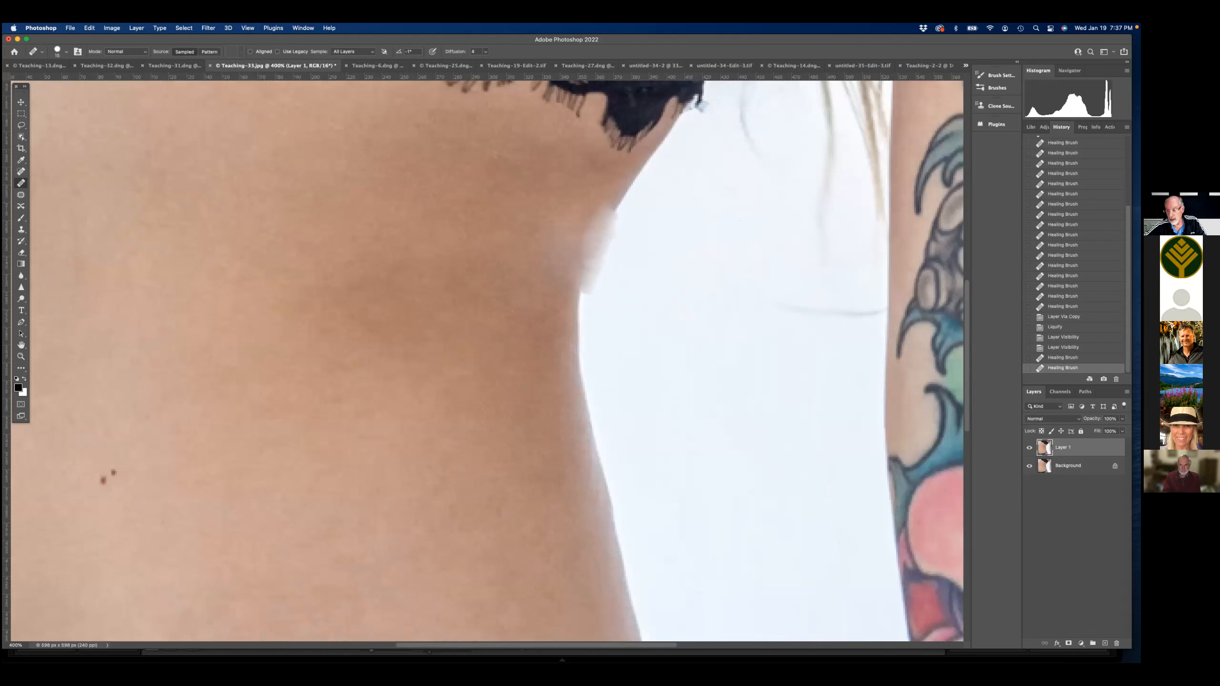
pyautogui.press('super+z')
pyautogui.press('super+z')
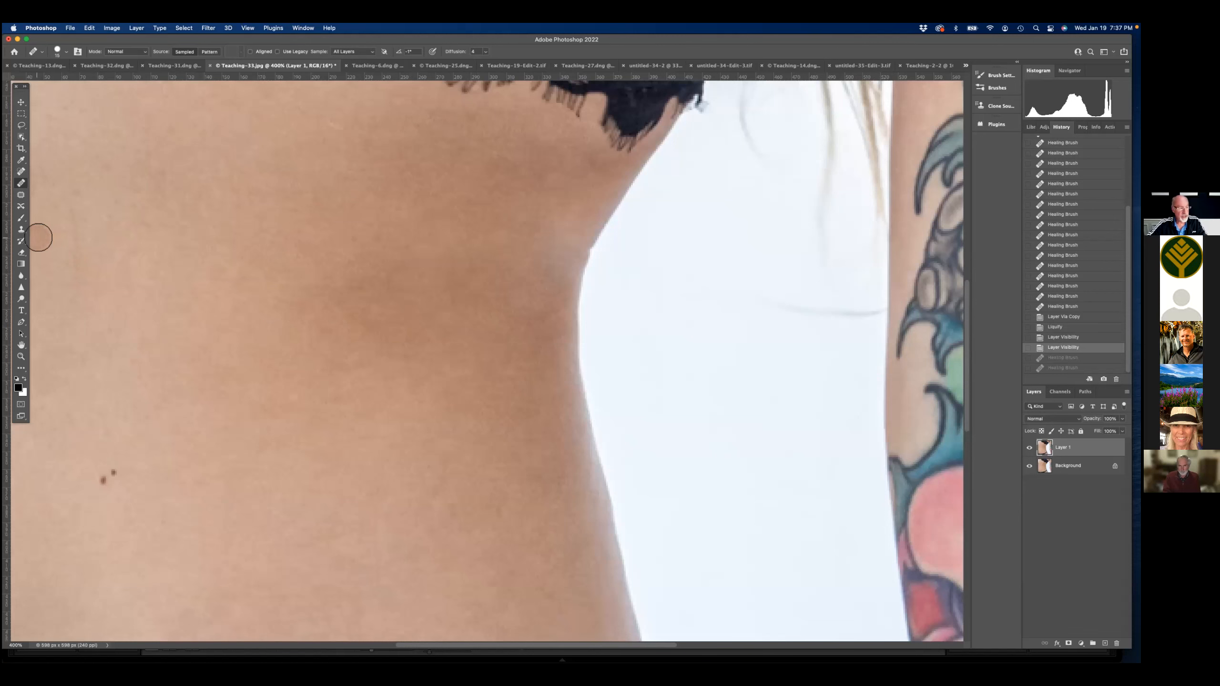
# - Switch to the Clone Stamp tool and shrink its brush for repairing the torso's edge
pyautogui.click(22, 230)
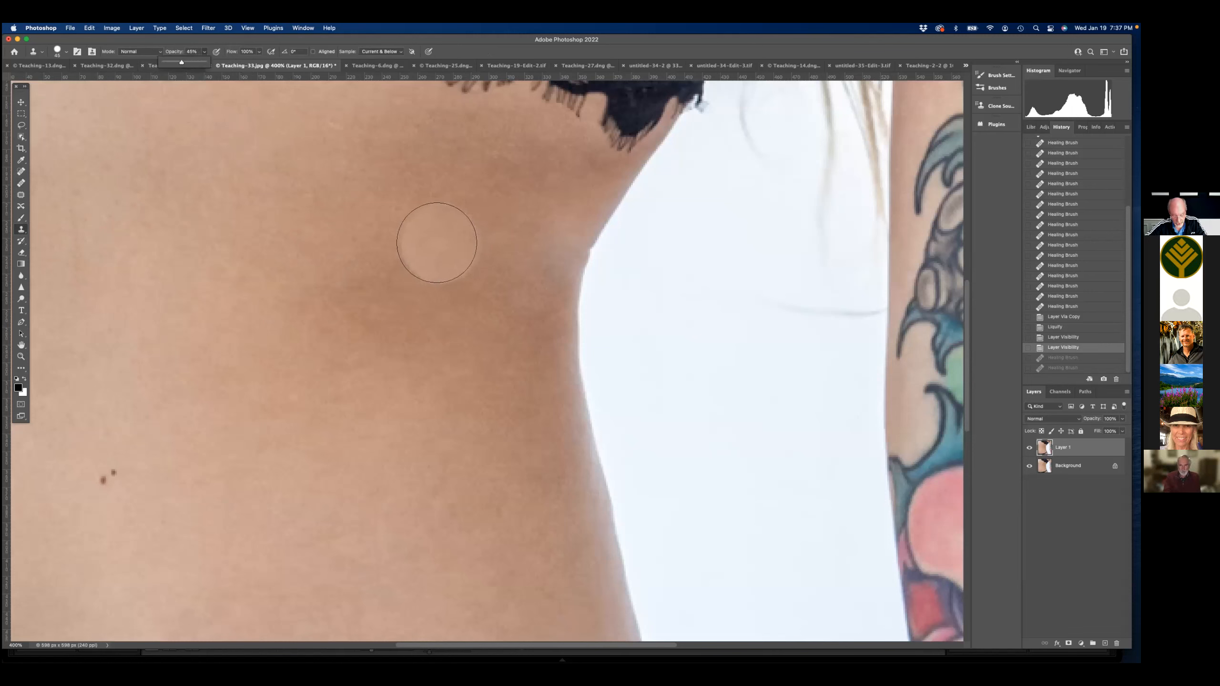
pyautogui.press('[')
pyautogui.press('[')
pyautogui.press('[')
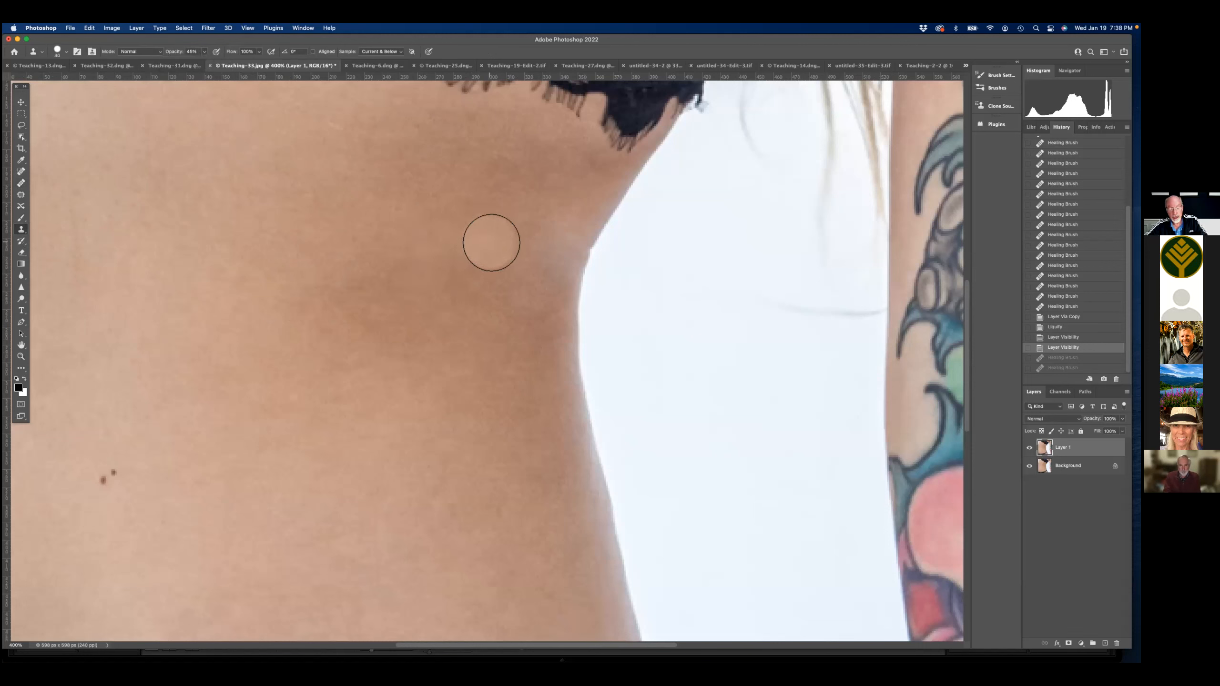
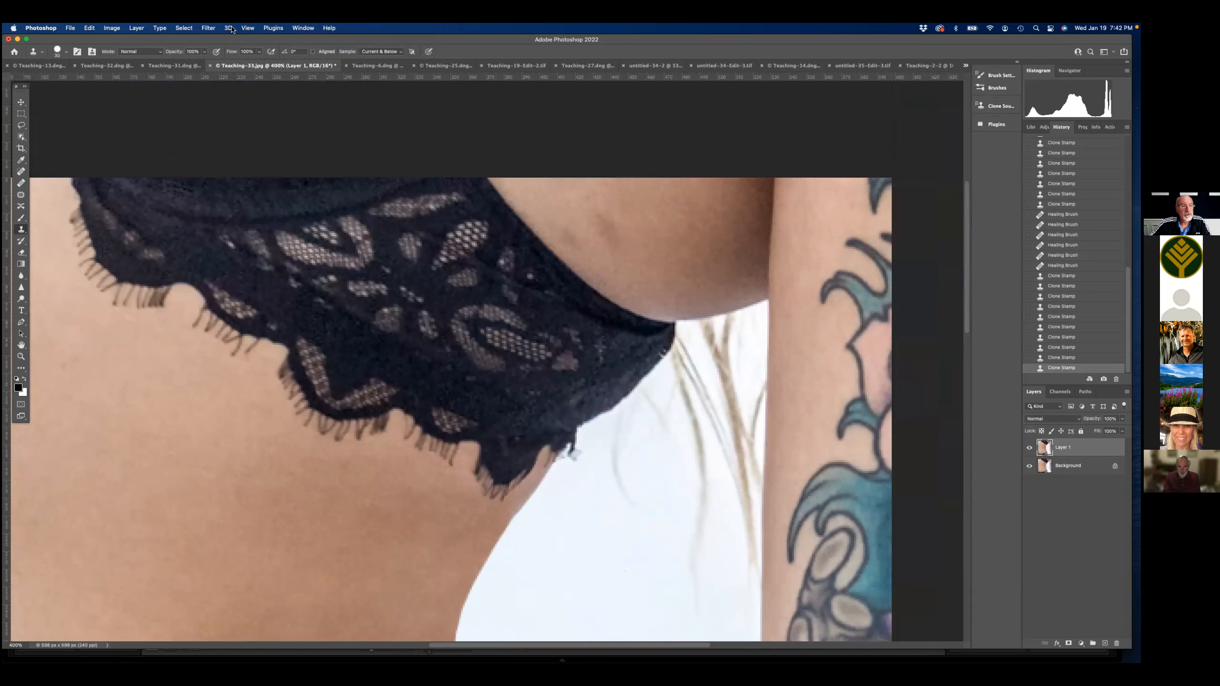
# - Reset the clone source to 100% width and height and a rotation of 0
pyautogui.click(303, 29)
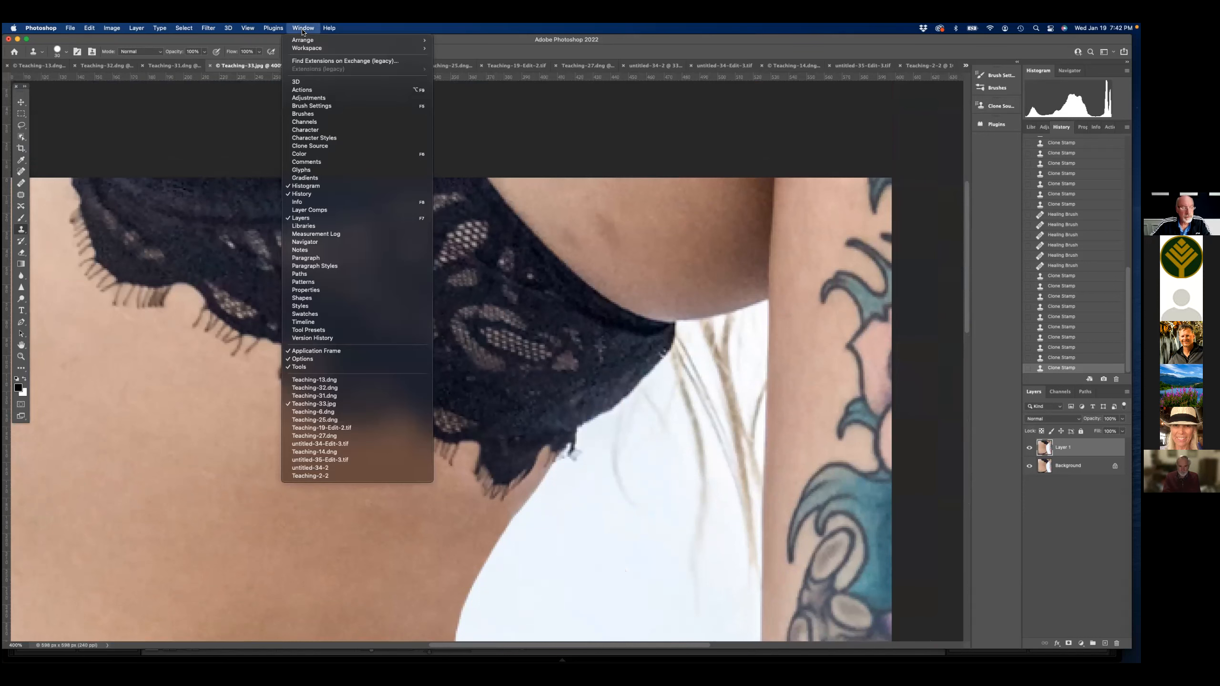
pyautogui.click(317, 147)
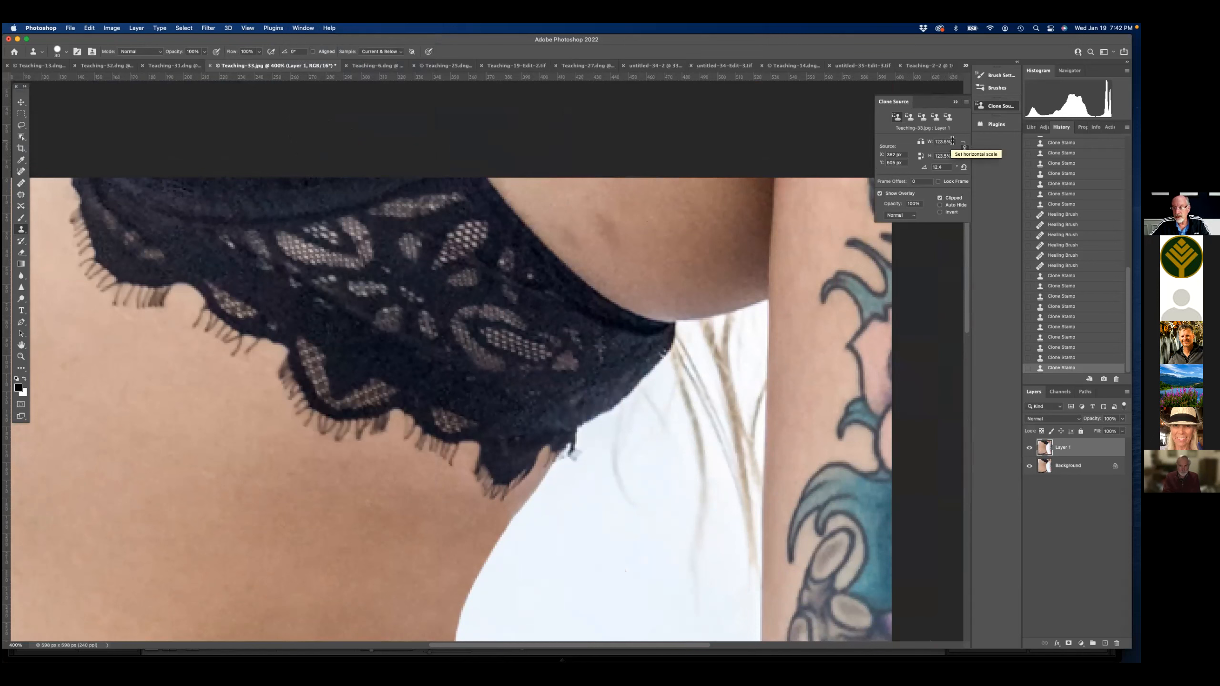
pyautogui.doubleClick(952, 141)
pyautogui.write('10')
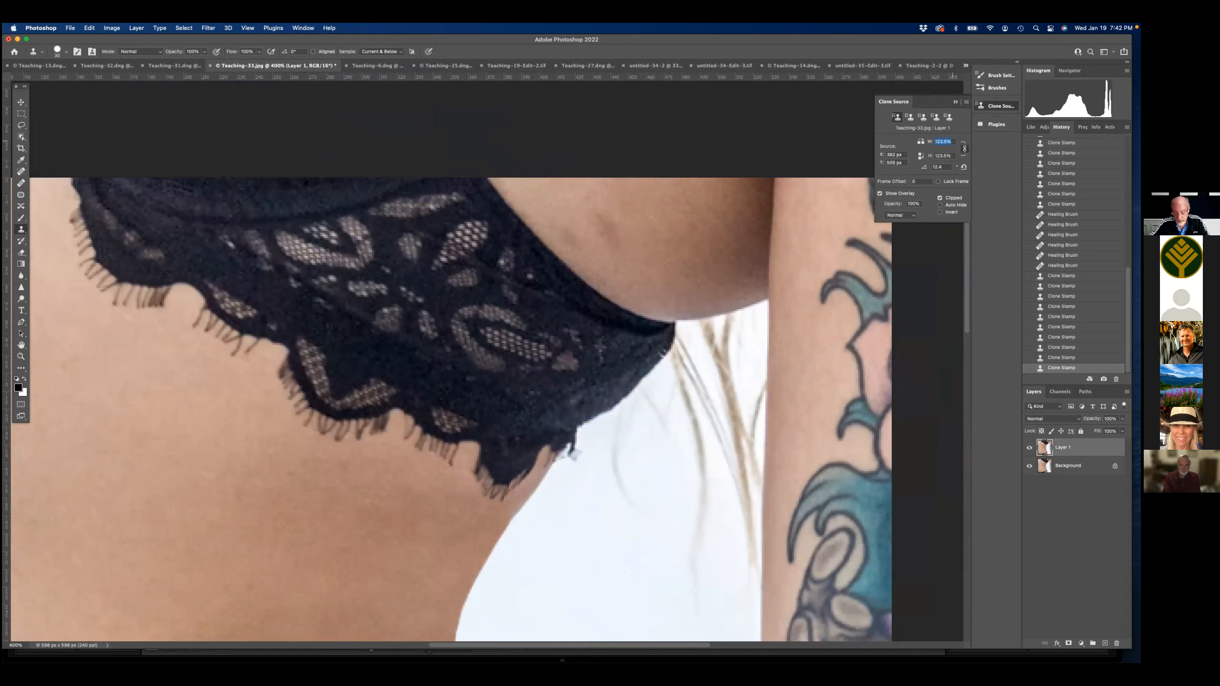
pyautogui.write('0')
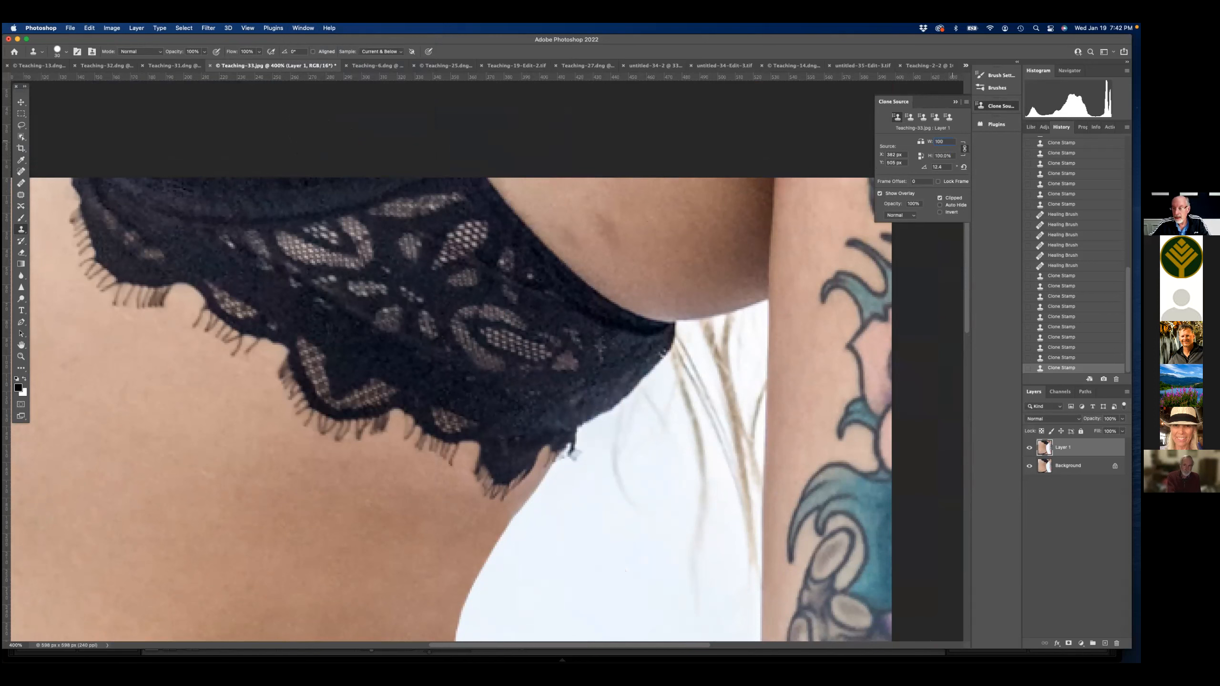
pyautogui.doubleClick(936, 166)
pyautogui.write('0')
pyautogui.press('Return')
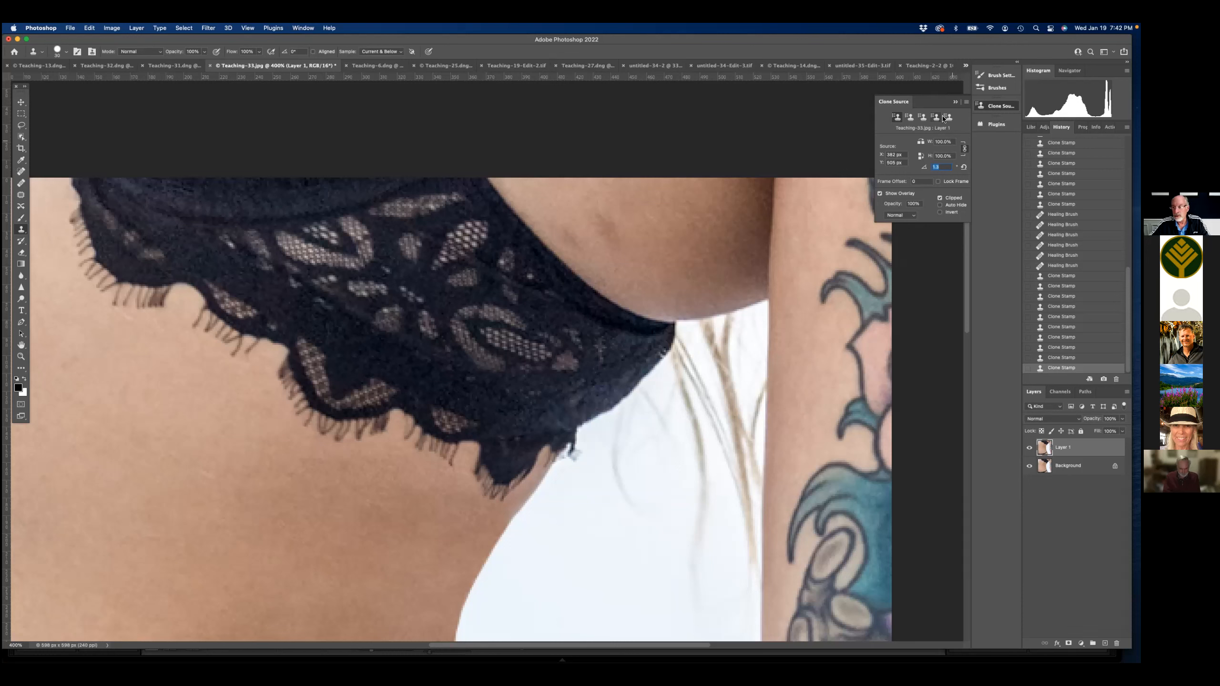
# - Close the clone source settings and switch to the Teaching-2-2 portrait of the woman by the wooden wall
pyautogui.click(955, 102)
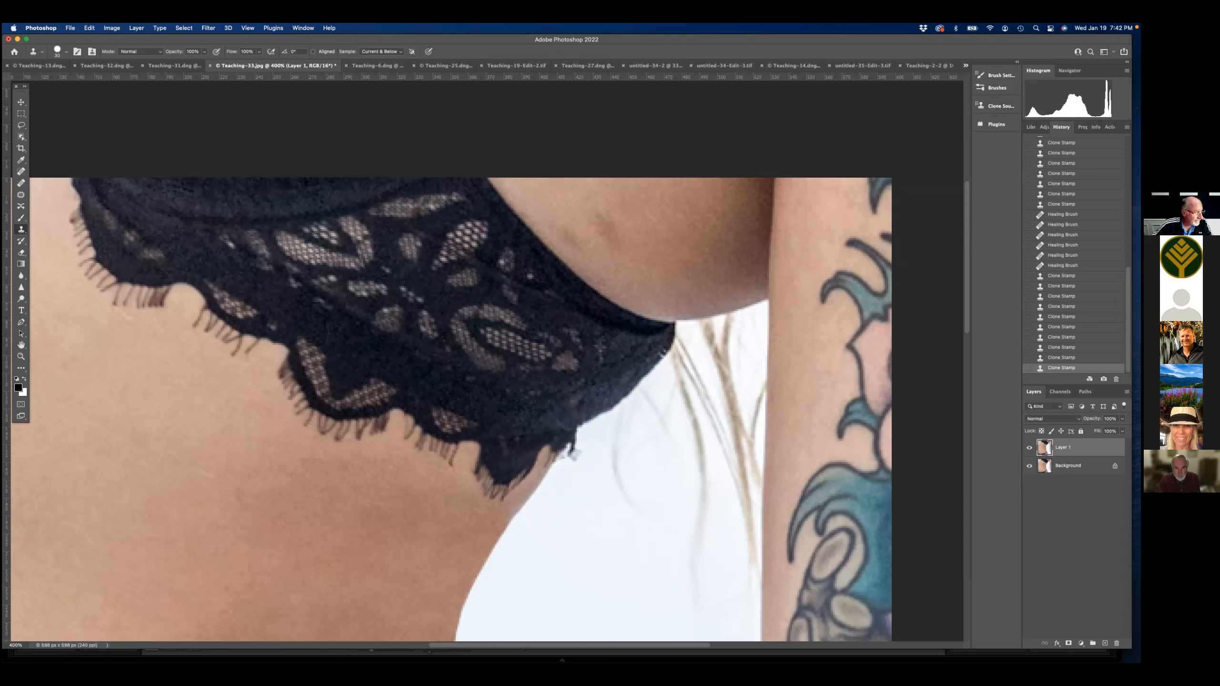
pyautogui.click(924, 67)
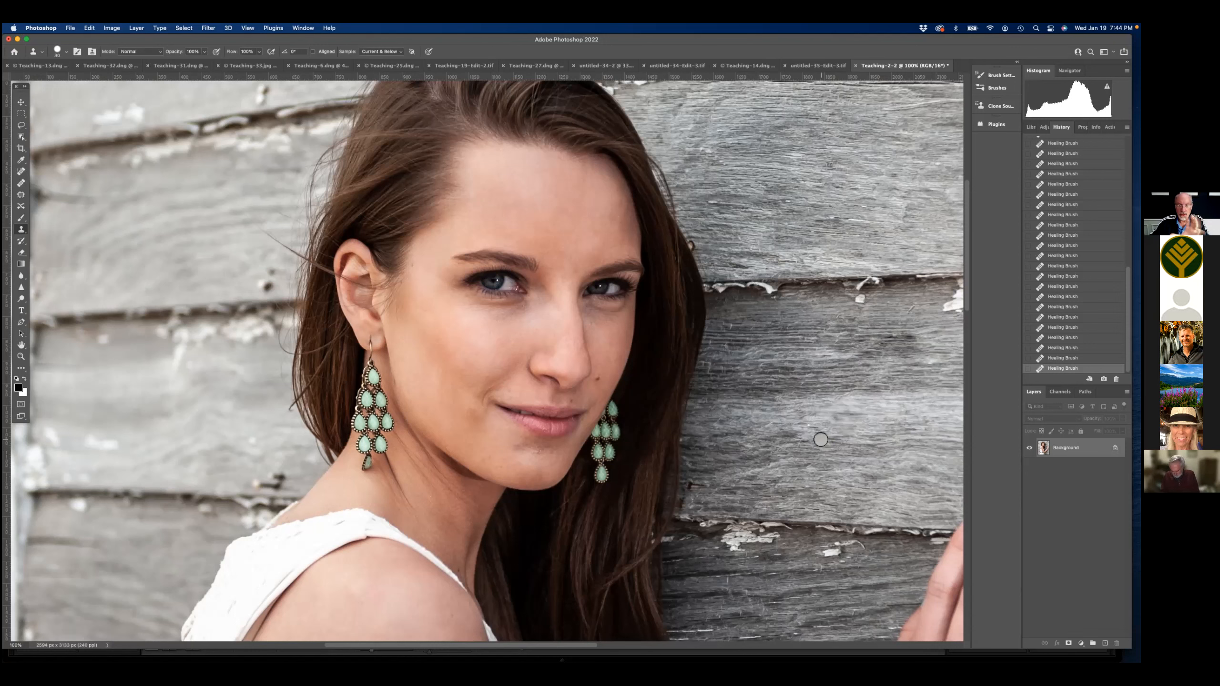
pyautogui.hscroll(2, 816, 440)
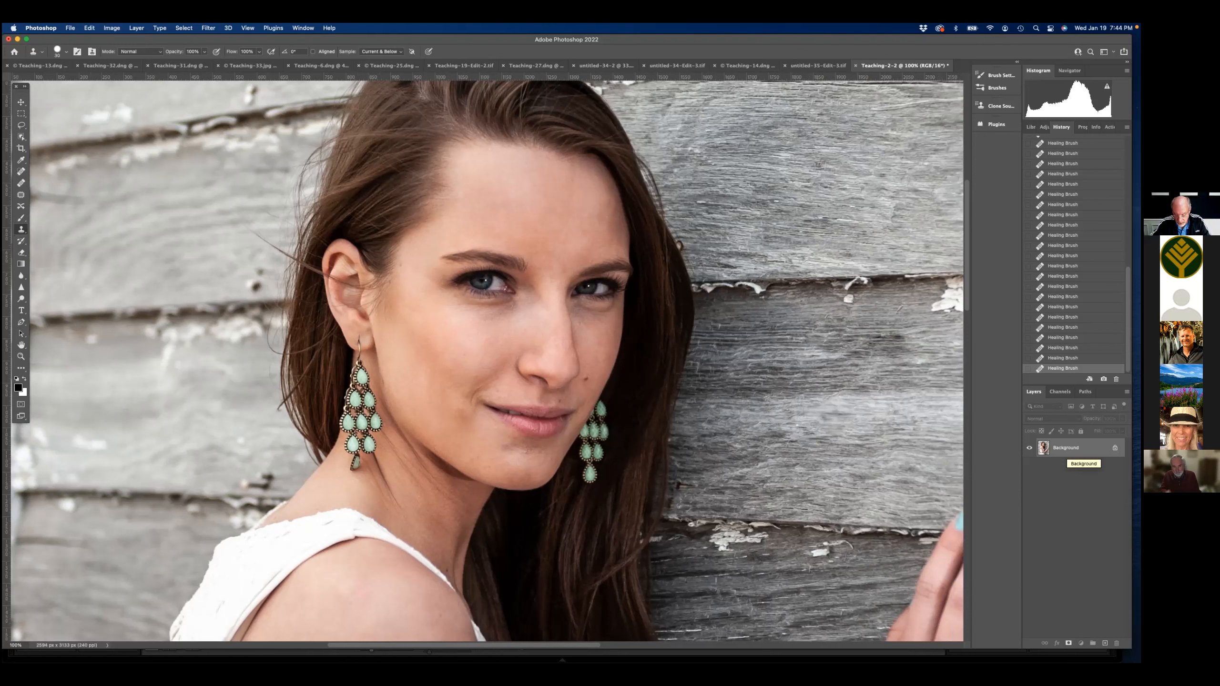
# - Duplicate the Background layer twice, naming the lower copy "blurrrr" and the upper copy "texture"
pyautogui.press('super+j')
pyautogui.press('super+j')
pyautogui.click(1079, 466)
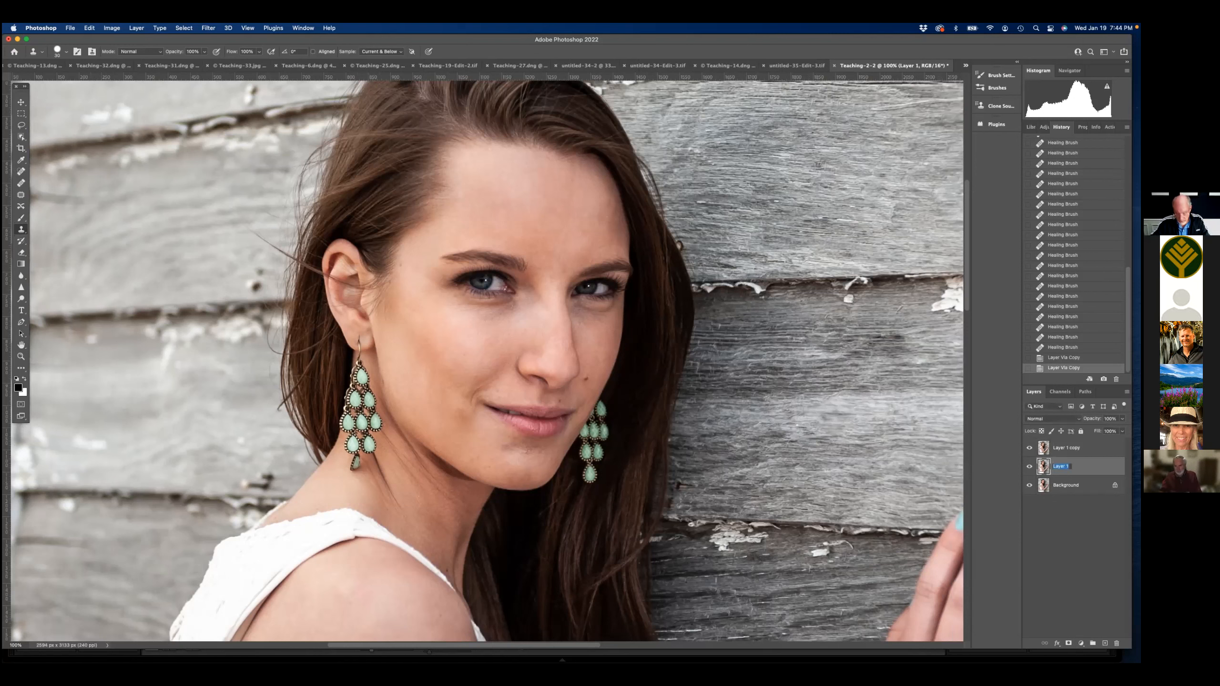
pyautogui.write('blurrrrr')
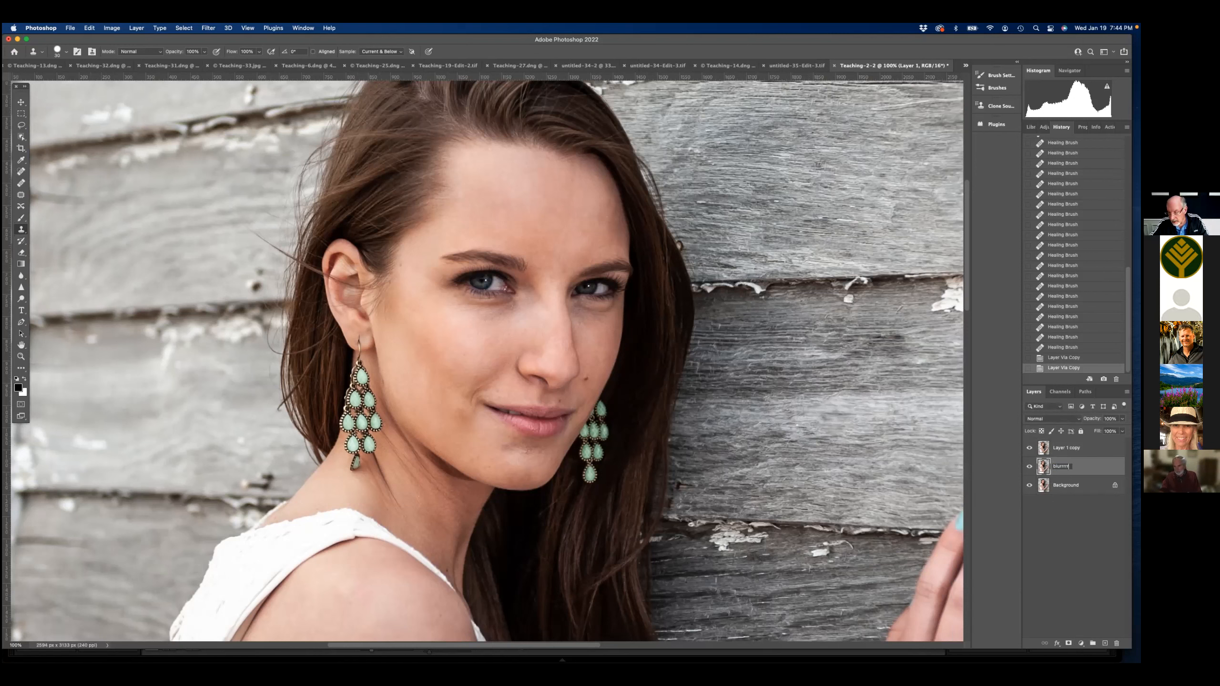
pyautogui.press('Return')
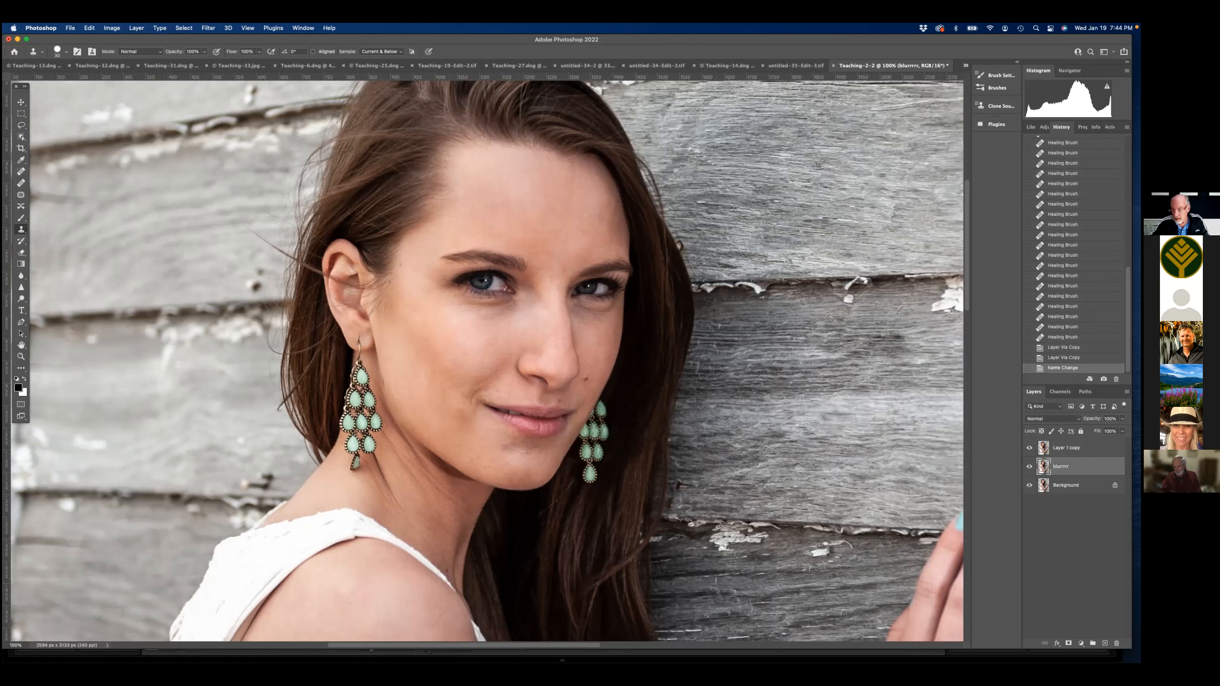
pyautogui.click(1079, 447)
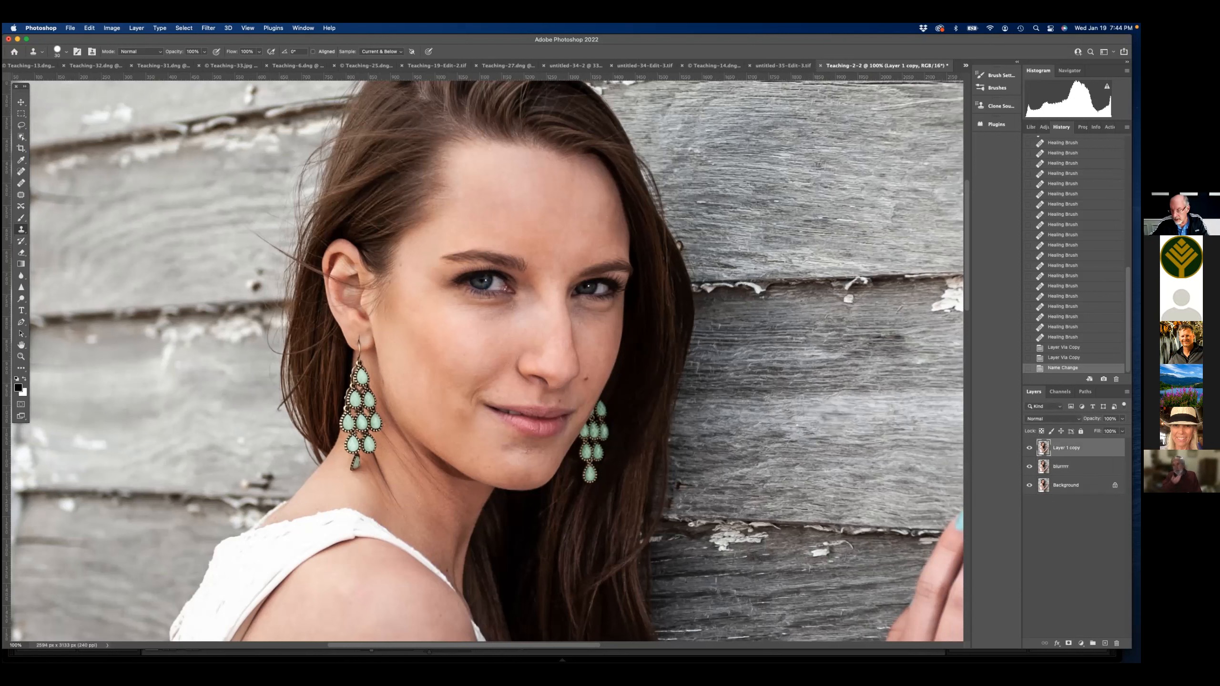
pyautogui.write('texture')
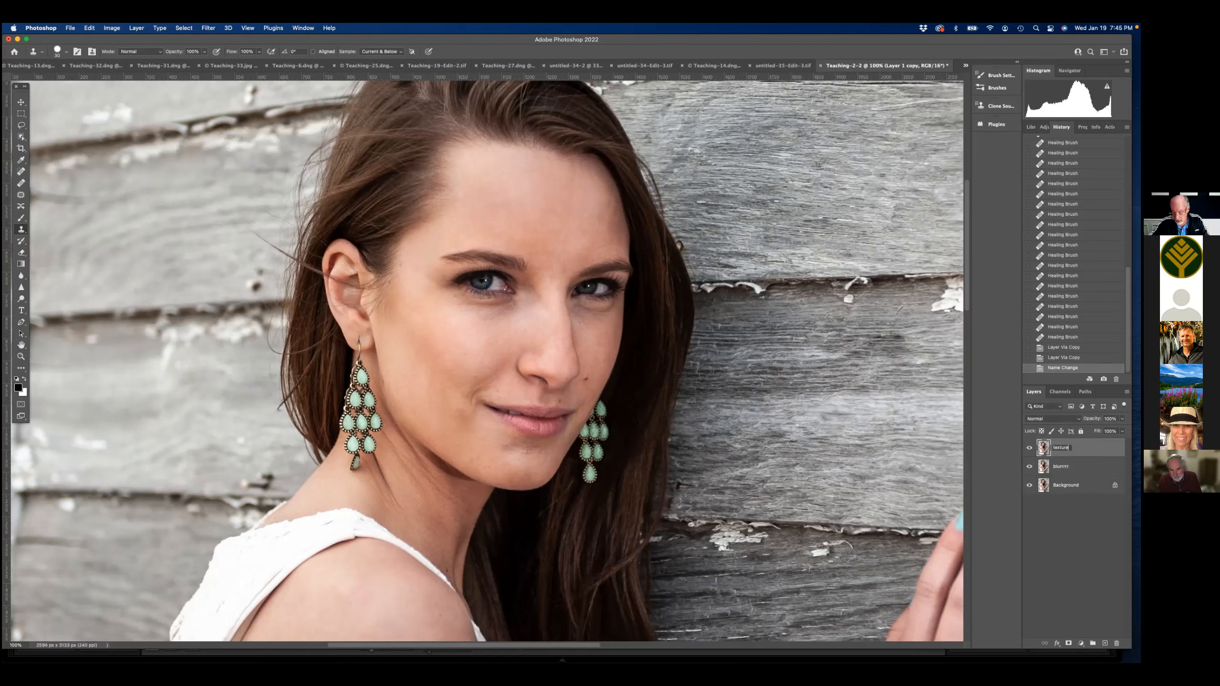
pyautogui.press('Return')
# - Apply a Gaussian Blur with a radius of about 7.8 pixels to the blurrrr layer, checking the skin in the preview
pyautogui.click(1081, 466)
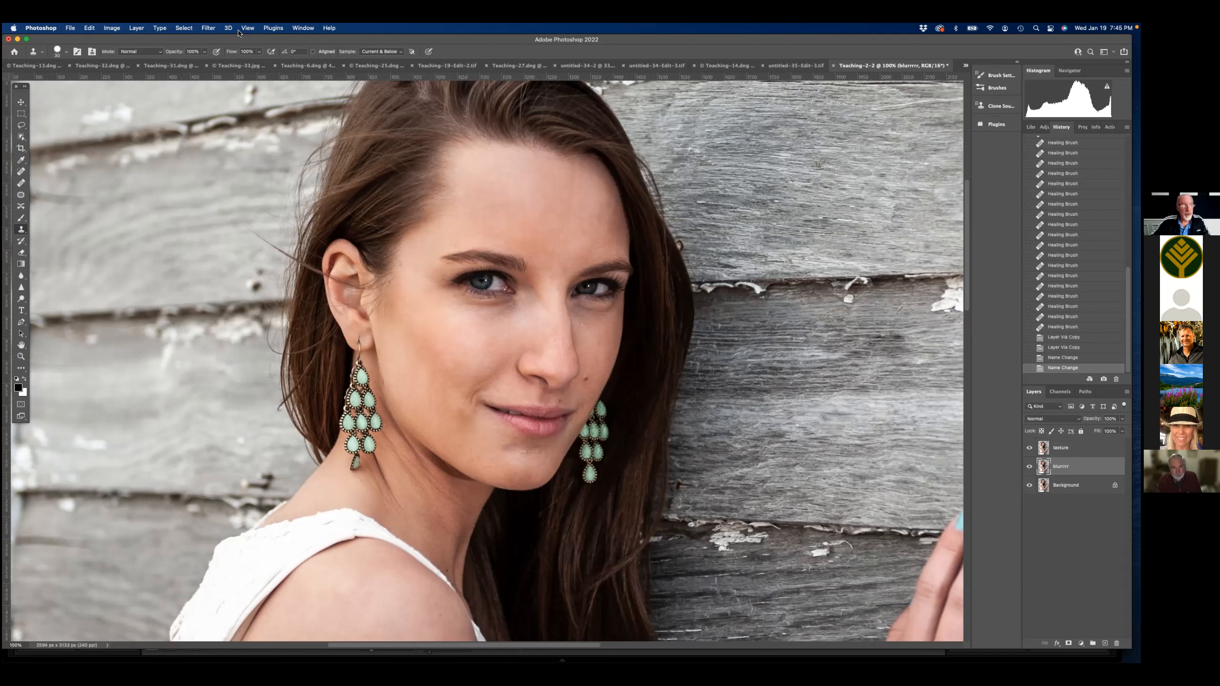
pyautogui.click(212, 29)
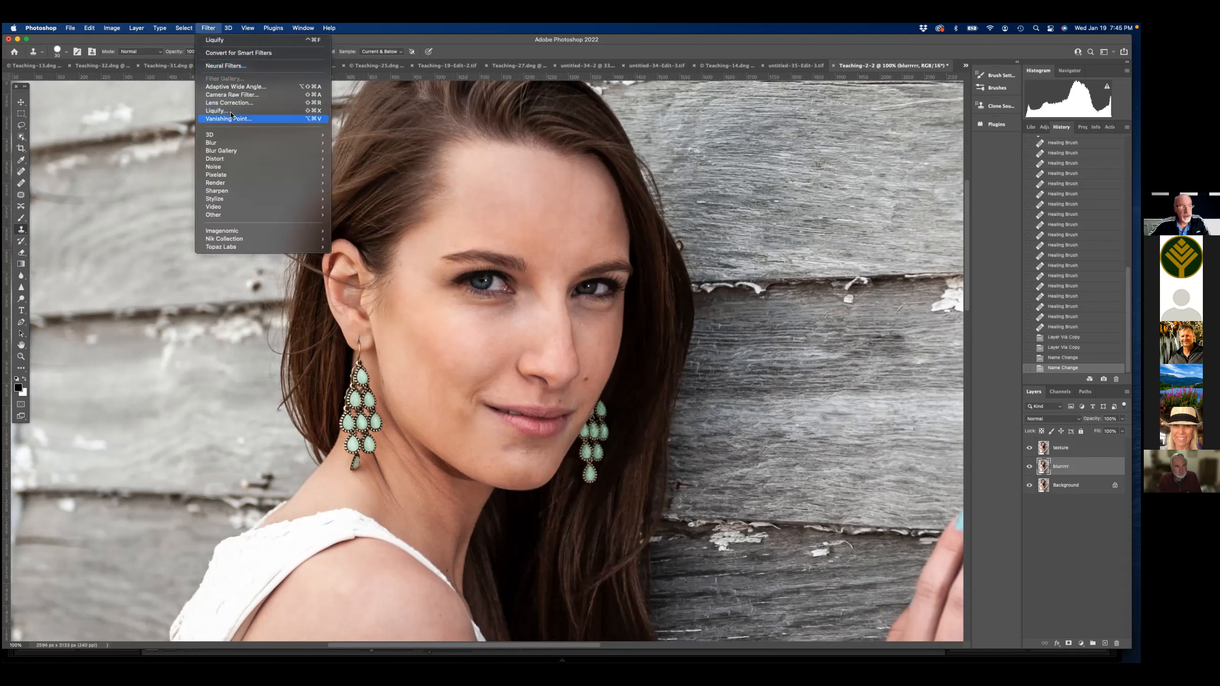
pyautogui.moveTo(243, 161)
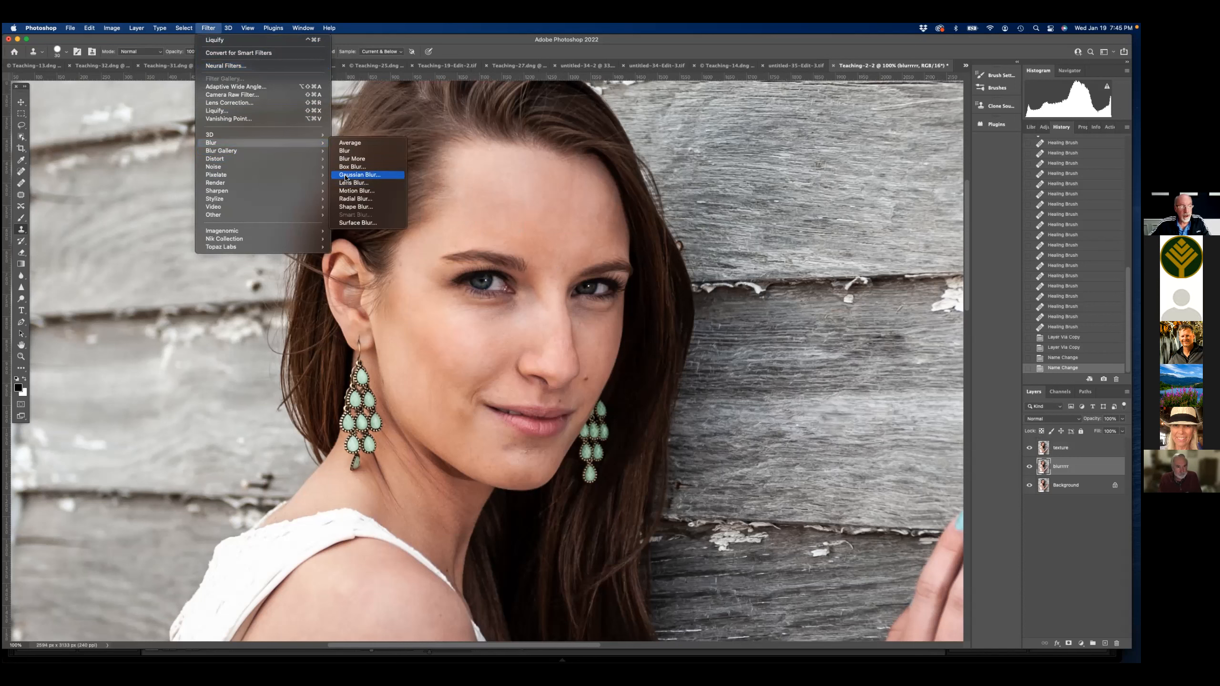
pyautogui.click(348, 174)
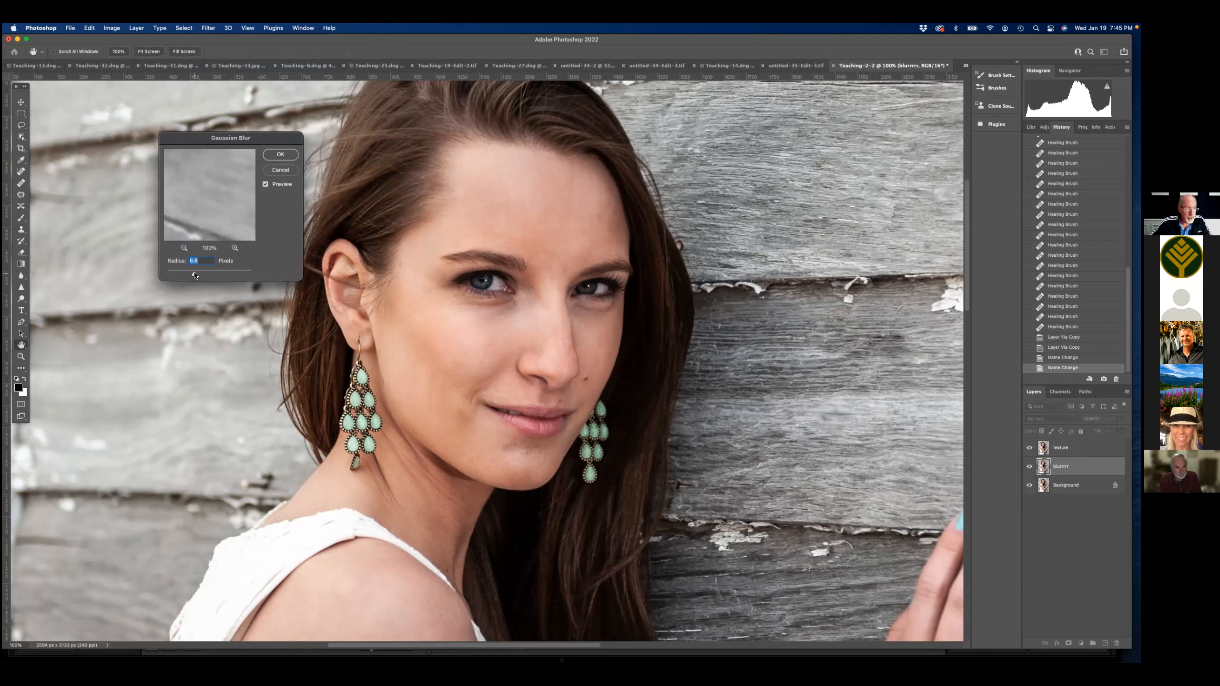
pyautogui.moveTo(194, 275); pyautogui.dragTo(196, 275)
pyautogui.moveTo(199, 185); pyautogui.dragTo(272, 226)
pyautogui.moveTo(218, 194)
pyautogui.mouseDown()
pyautogui.moveTo(244, 225)
pyautogui.moveTo(212, 172)
pyautogui.moveTo(218, 205)
pyautogui.mouseUp()
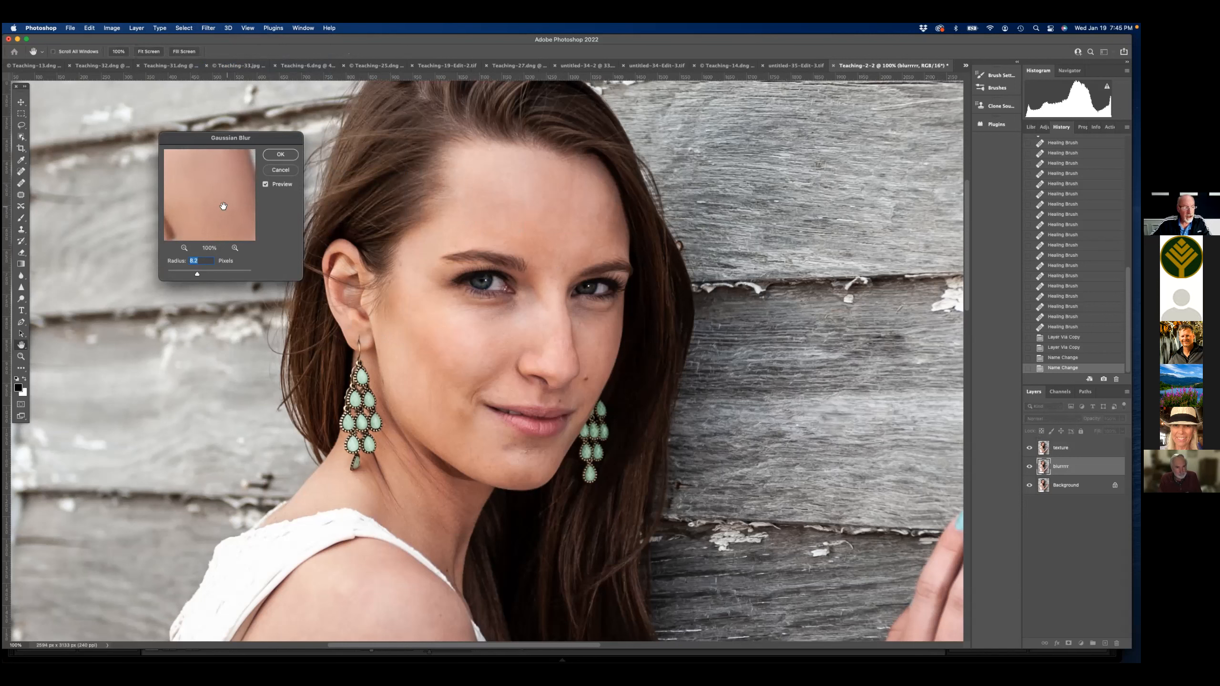
pyautogui.moveTo(197, 274); pyautogui.dragTo(195, 274)
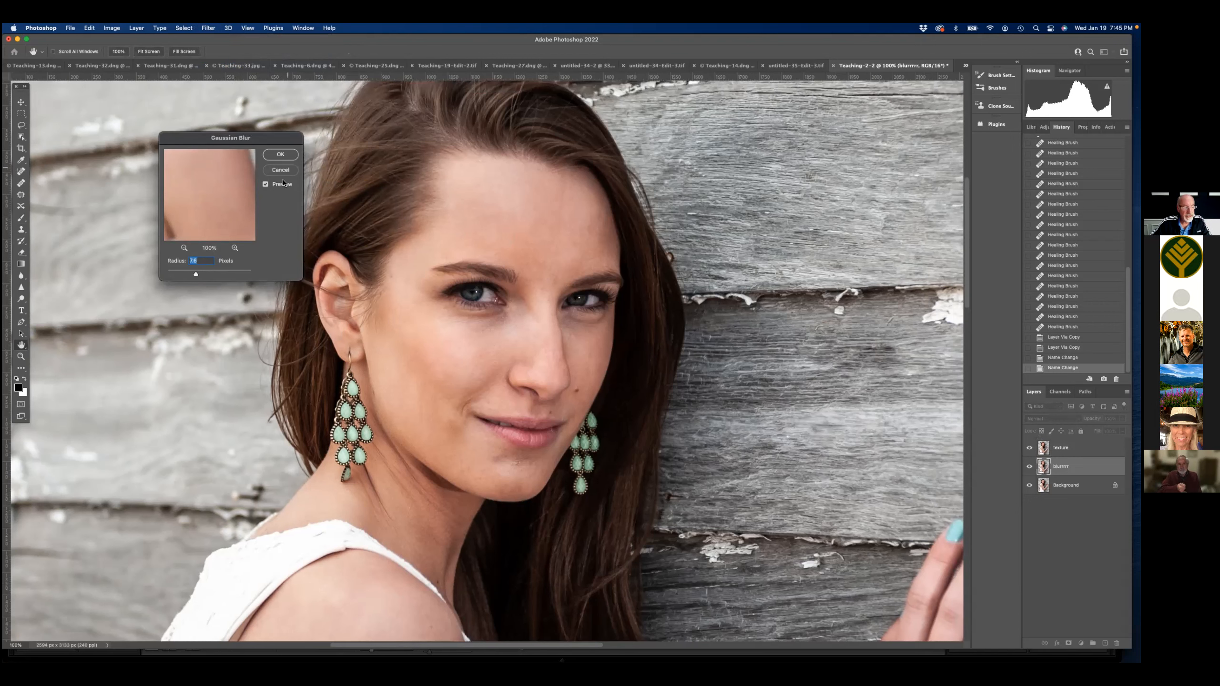
pyautogui.click(281, 155)
pyautogui.press('s')
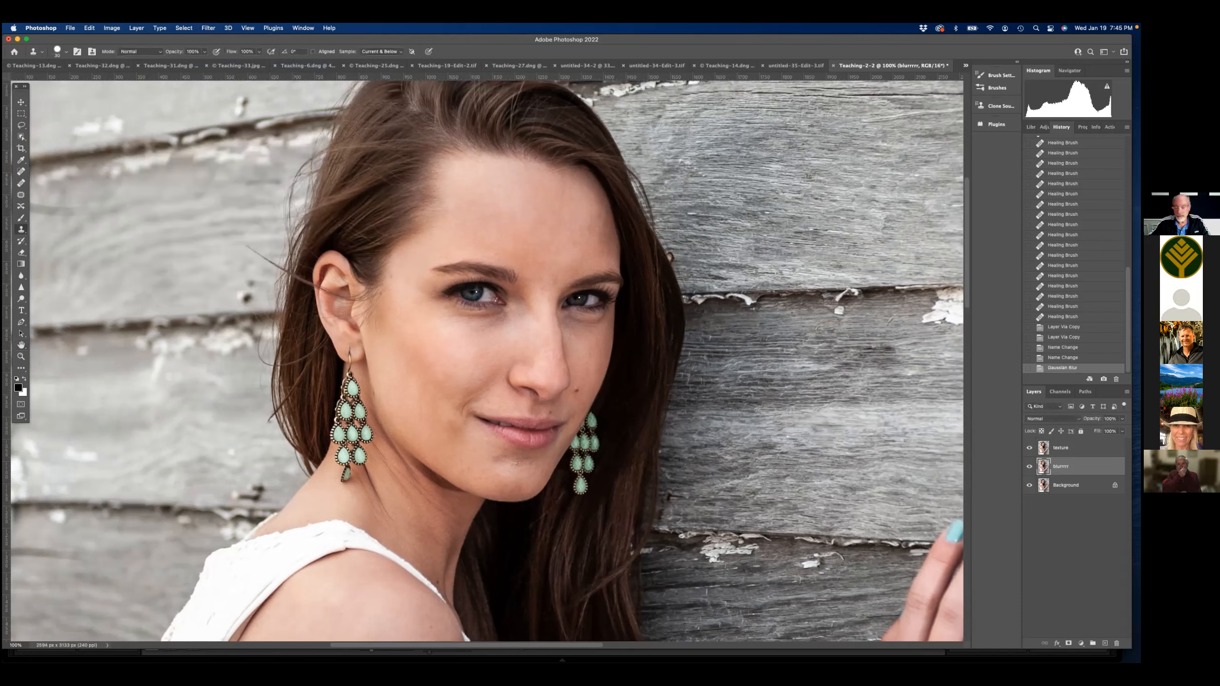
# - Use Apply Image on the texture layer with the blurrrr layer as source, Subtract blending, scale 2 and offset 128
pyautogui.click(1081, 447)
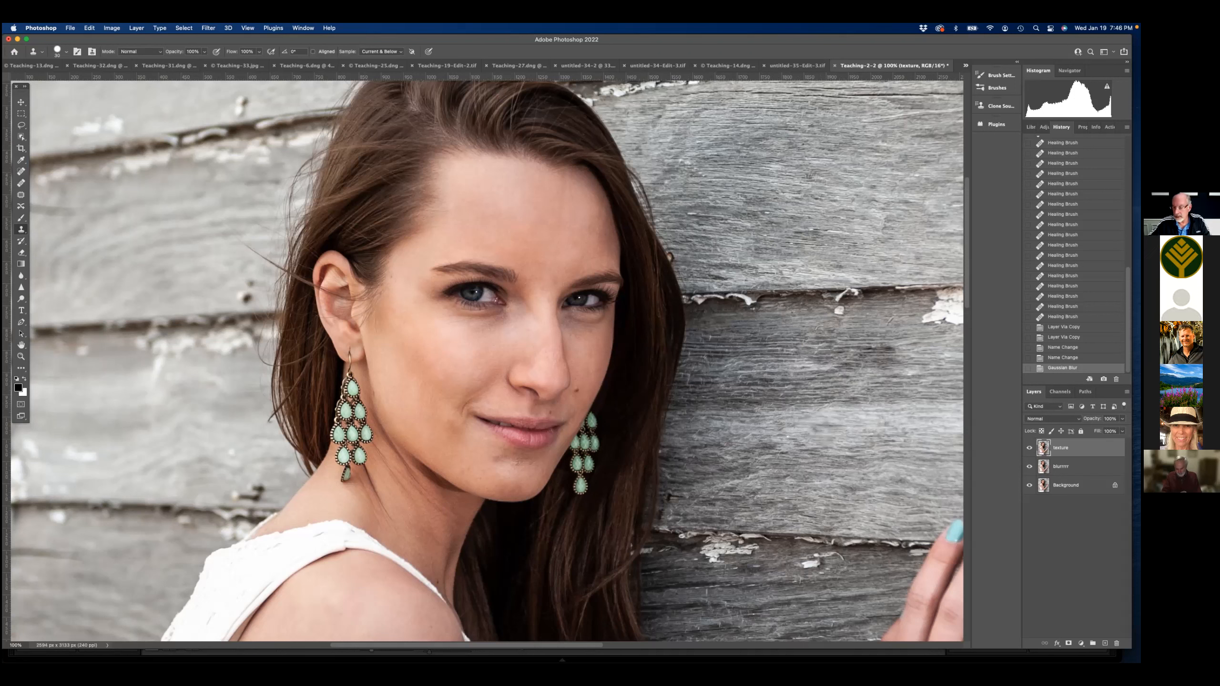
pyautogui.click(111, 29)
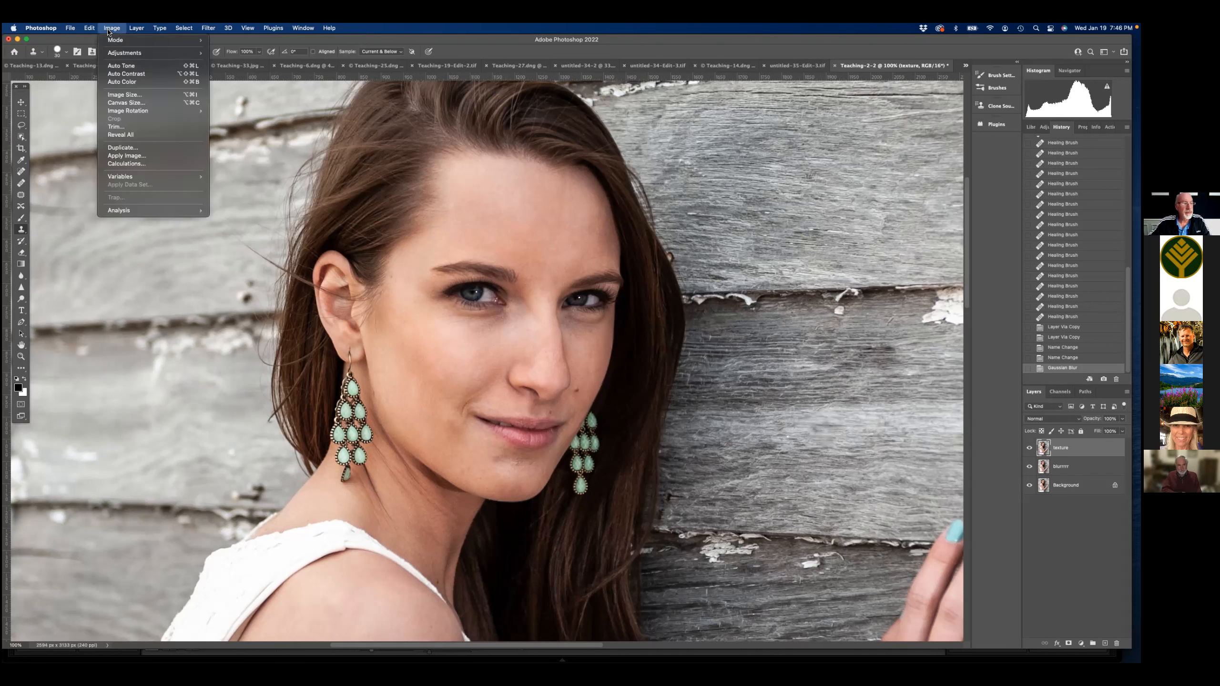
pyautogui.click(134, 155)
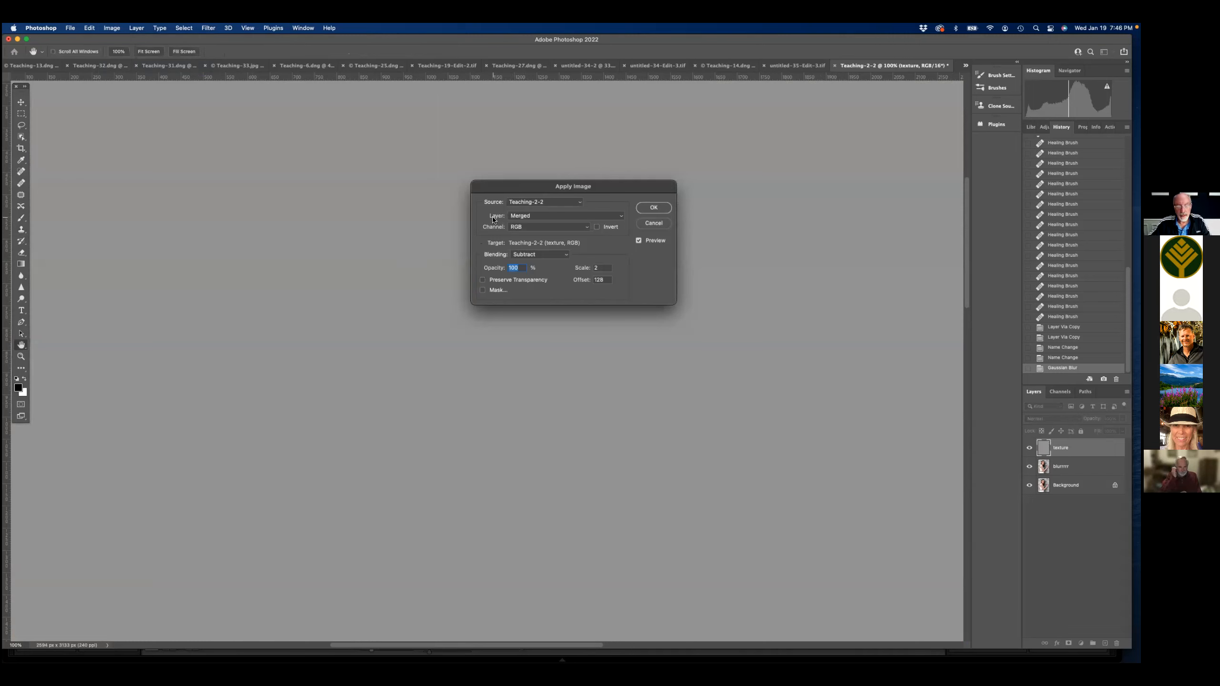
pyautogui.click(621, 217)
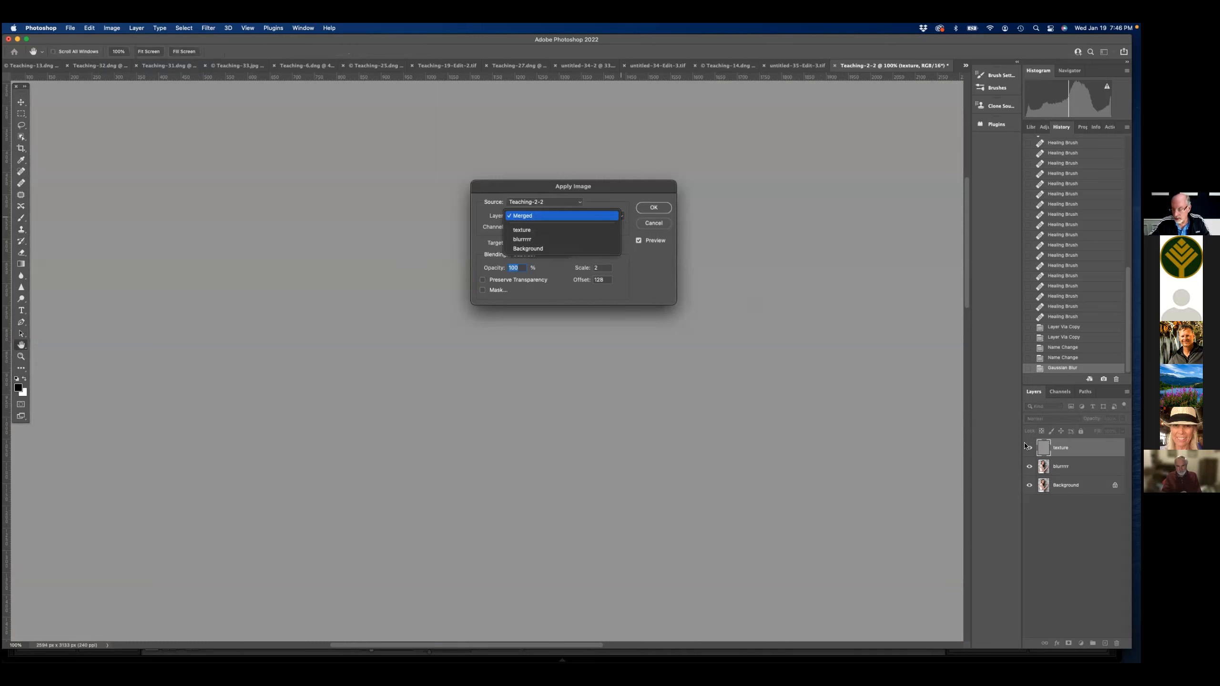
pyautogui.click(529, 239)
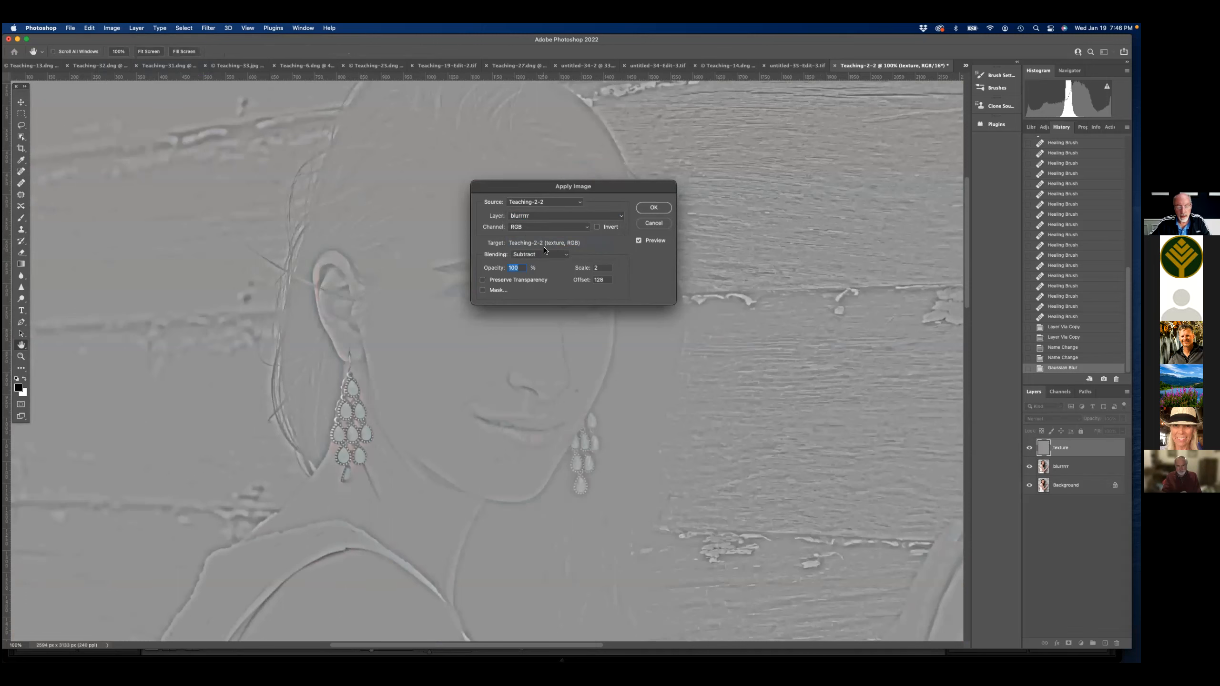
pyautogui.click(567, 257)
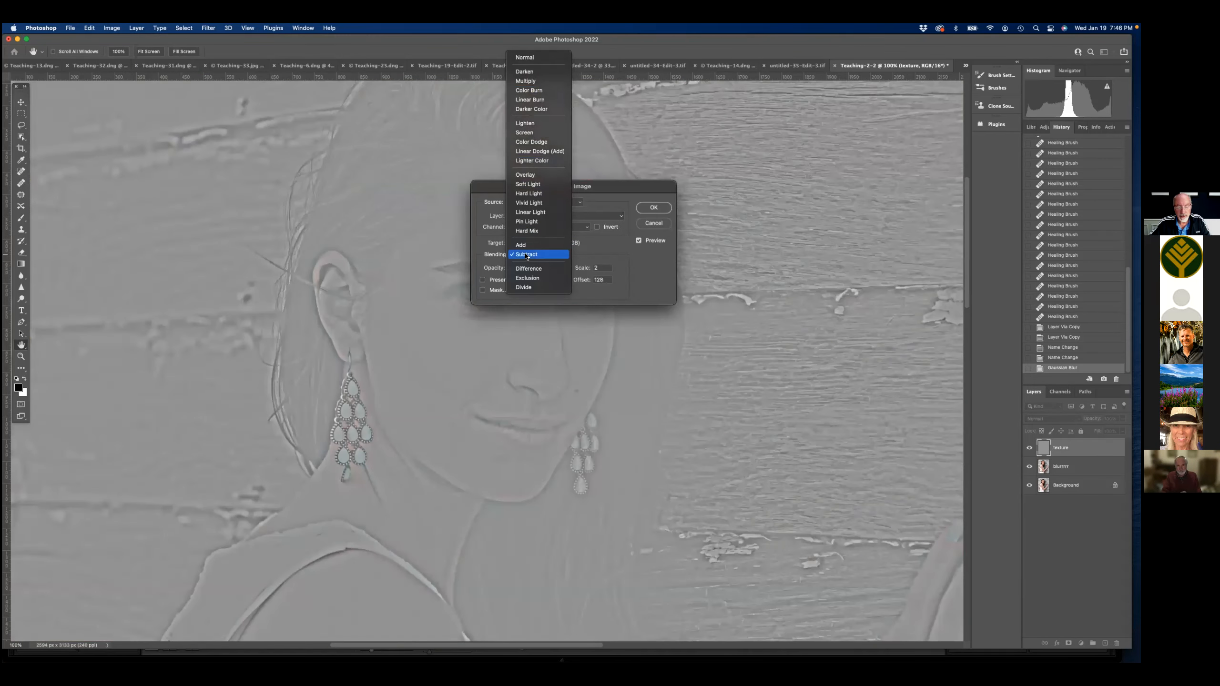
pyautogui.click(526, 254)
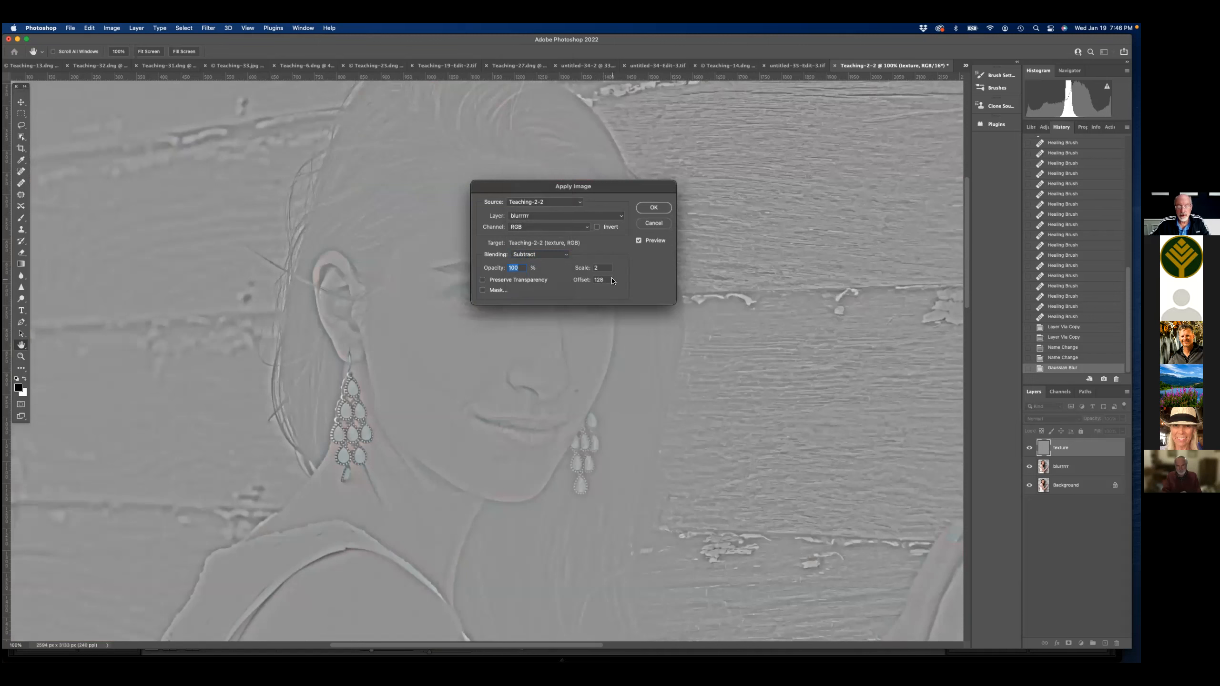
pyautogui.click(653, 208)
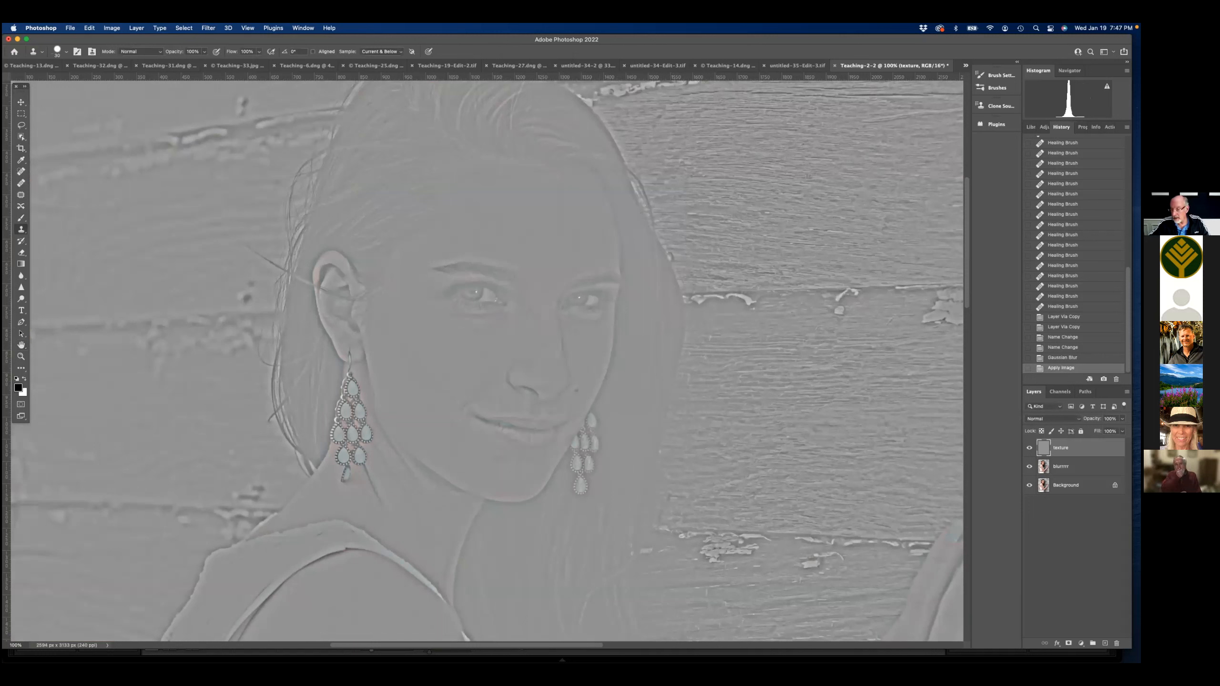
# - Set the texture layer's blend mode to Linear Light and group it with the blurrrr layer
pyautogui.click(1050, 418)
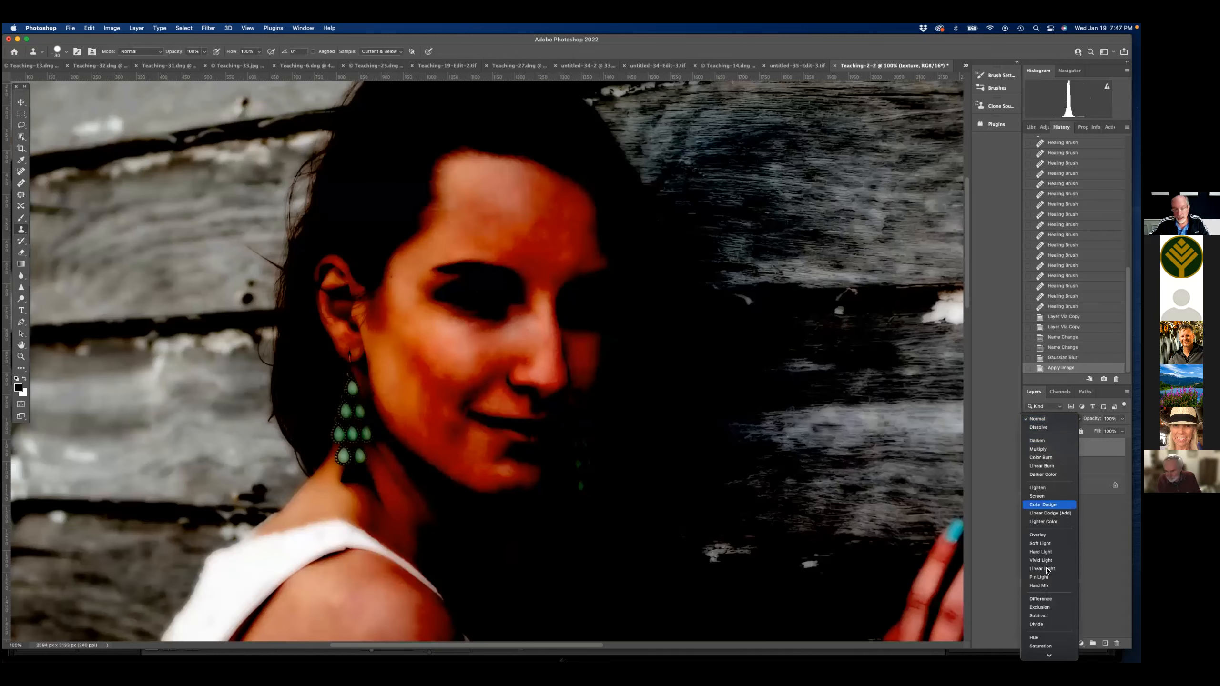
pyautogui.click(1046, 569)
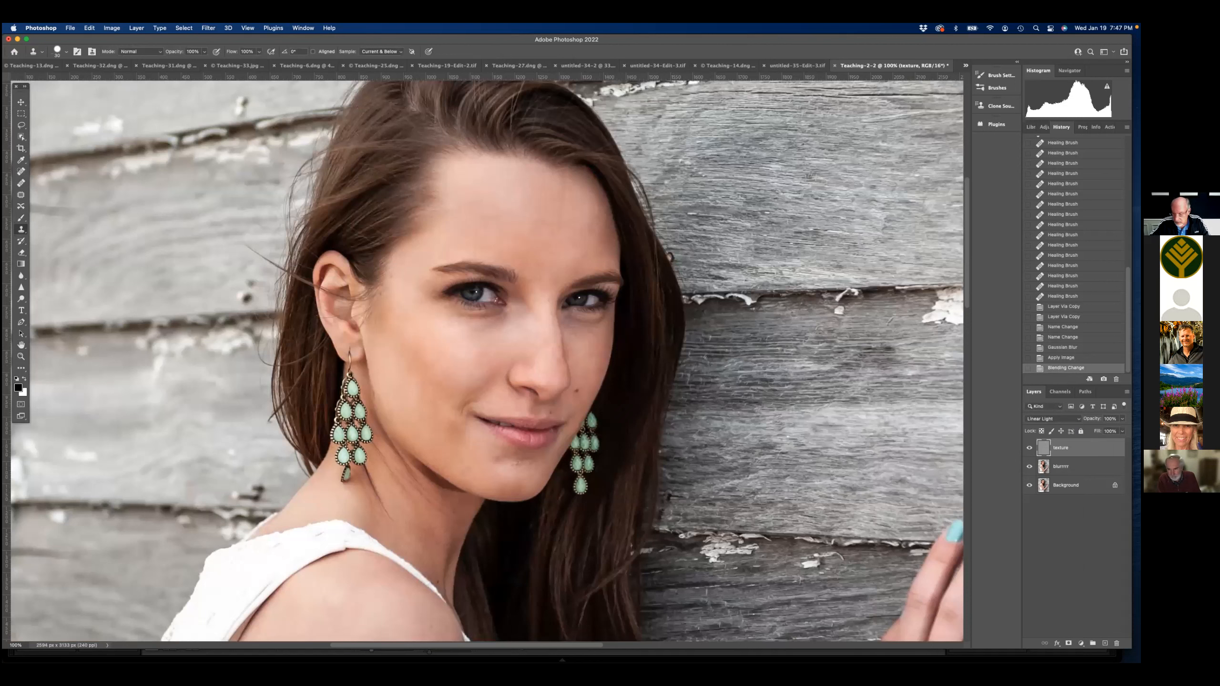
pyautogui.keyDown('shift'); pyautogui.click(1076, 465); pyautogui.keyUp('shift')
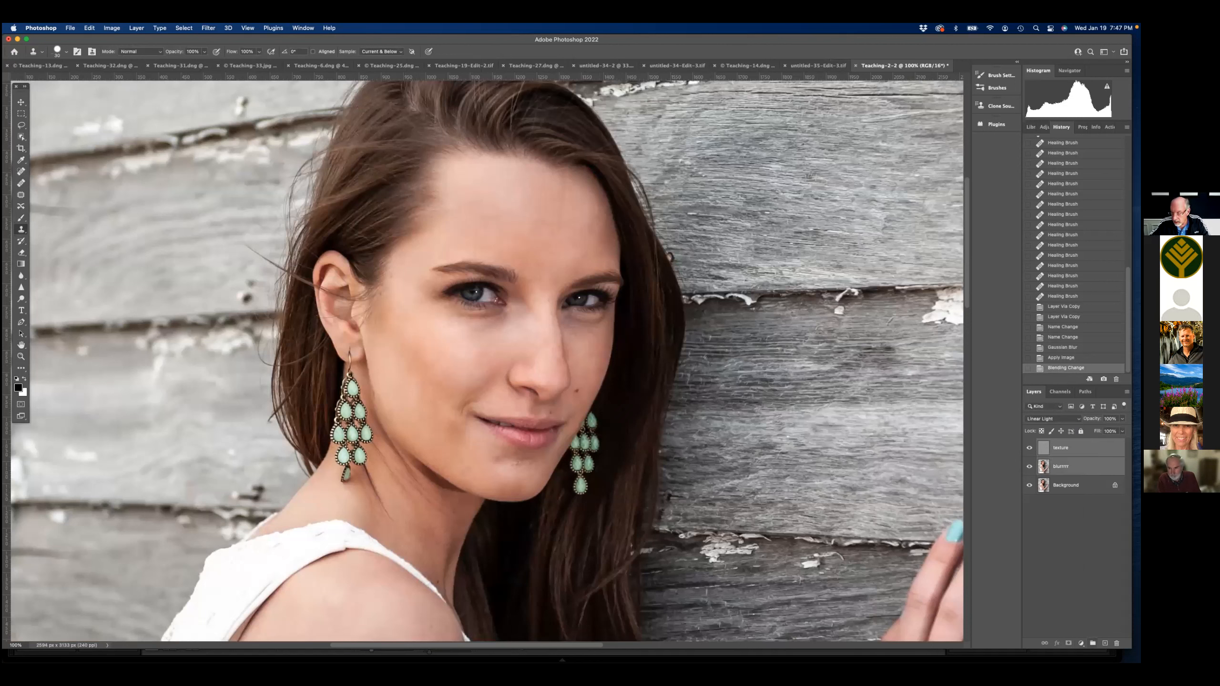
pyautogui.press('super+g')
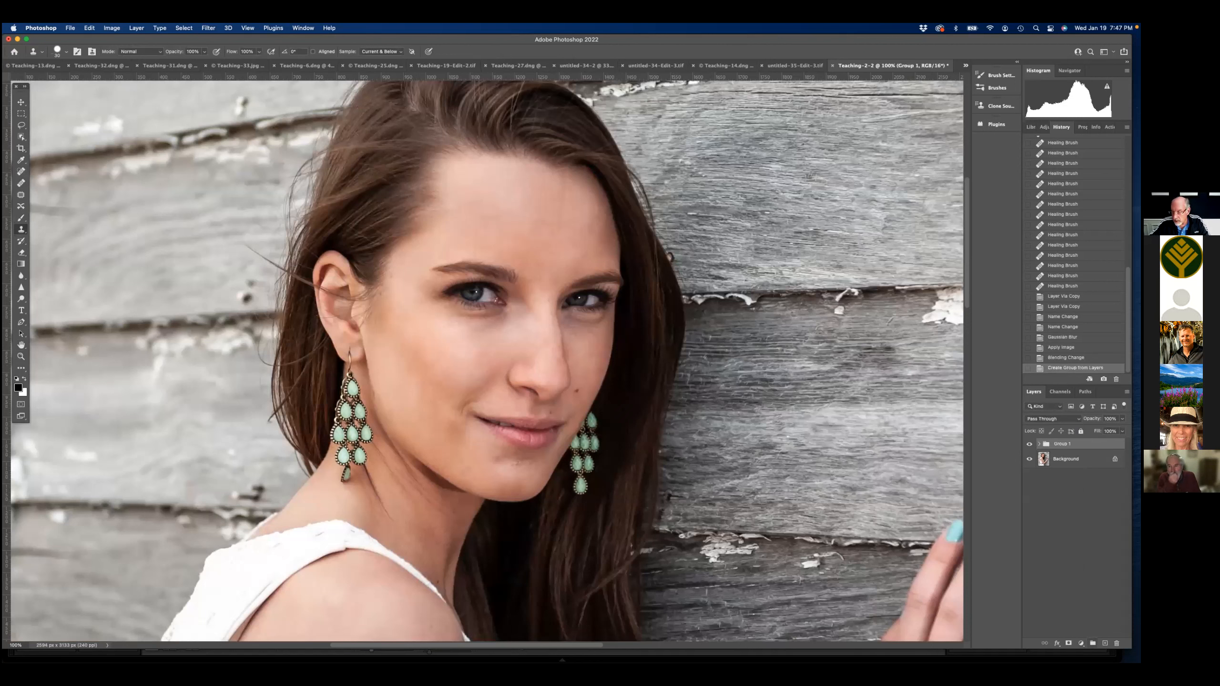
# - Hide and show the new layer group several times to compare it with the Background layer
pyautogui.click(1029, 444)
pyautogui.click(1029, 444)
pyautogui.click(1027, 445)
pyautogui.click(1027, 445)
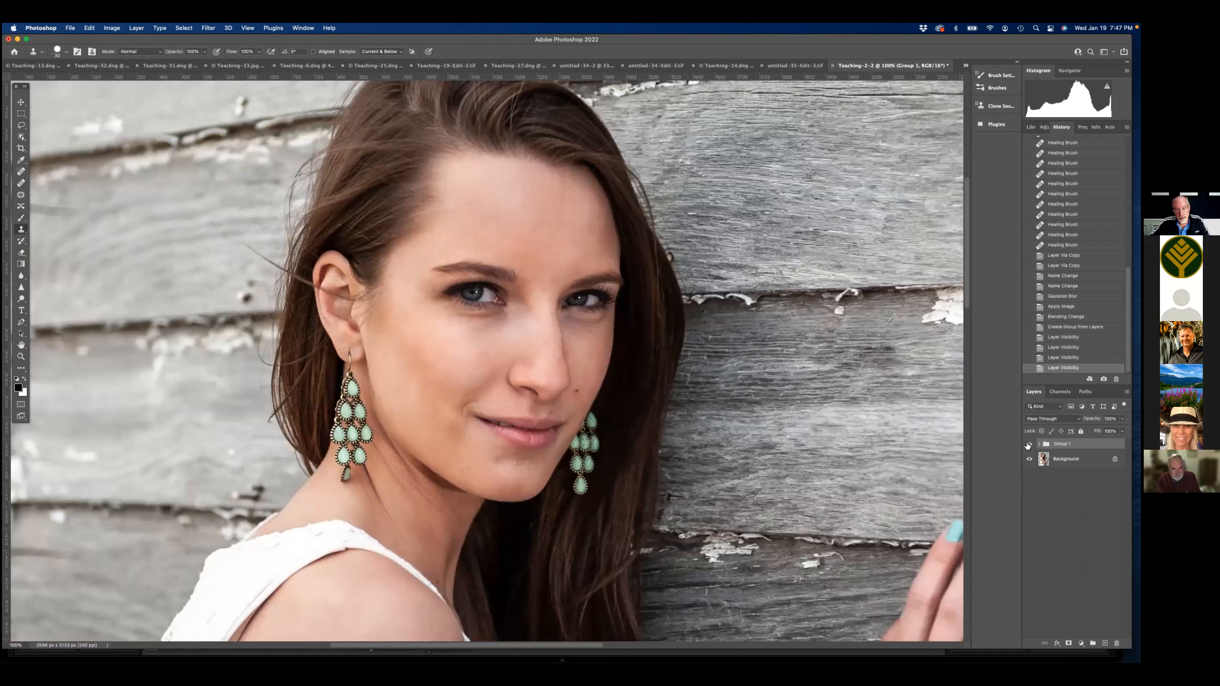
pyautogui.click(1028, 444)
pyautogui.click(1028, 444)
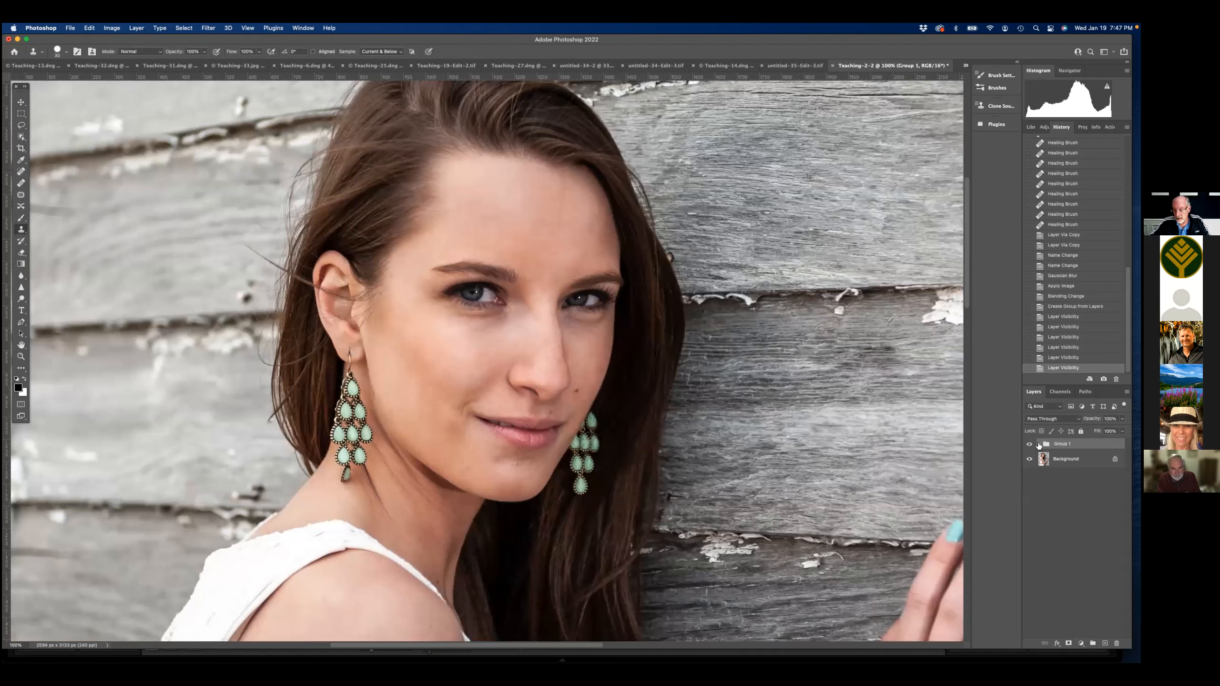
# - Select the blurrrr layer inside the group, switch to the Mixer Brush tool and shrink its brush for the face
pyautogui.click(1038, 444)
pyautogui.click(1068, 477)
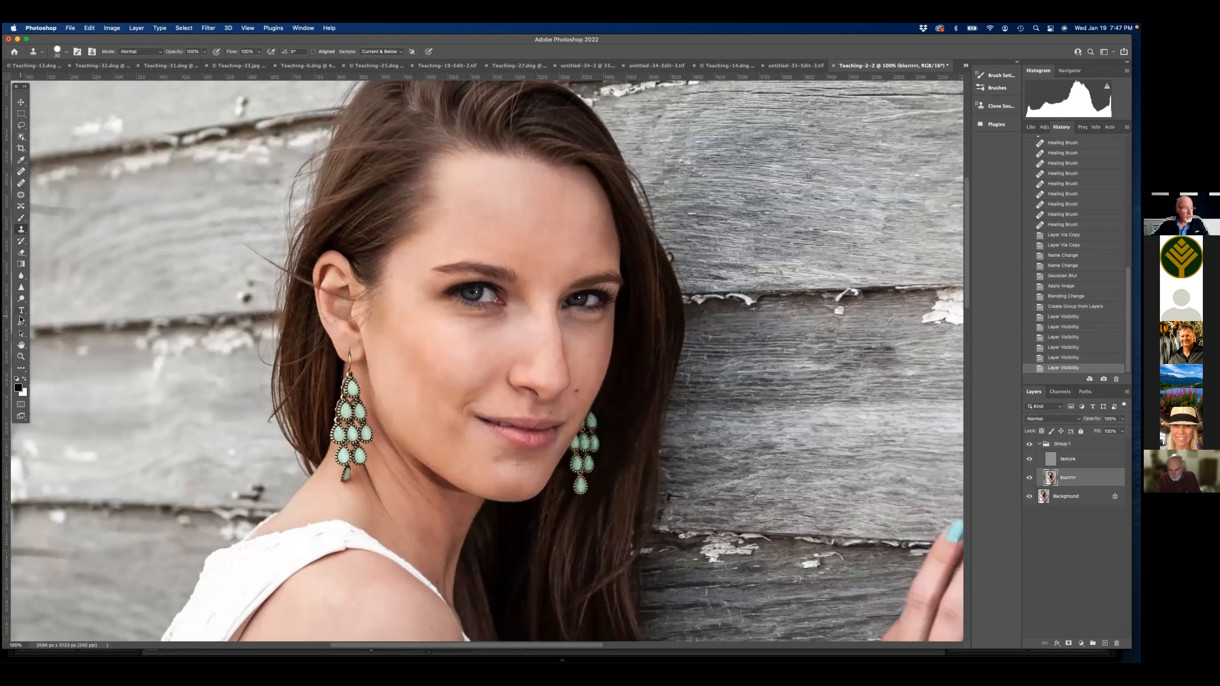
pyautogui.click(21, 367)
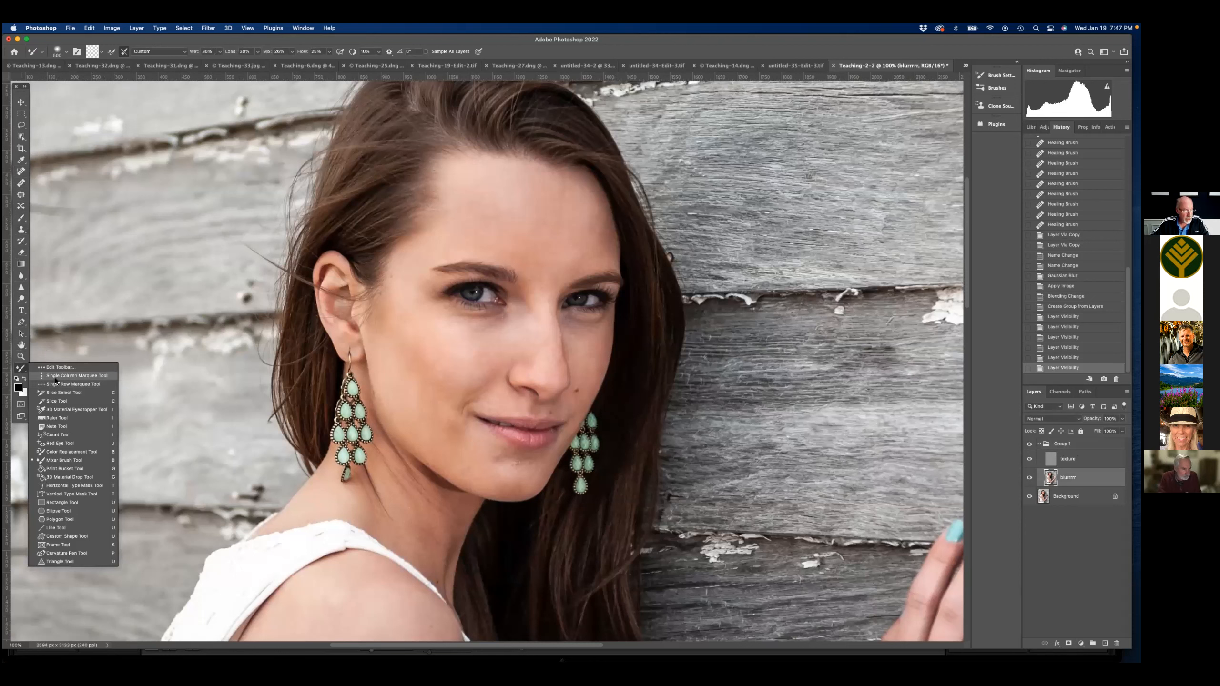
pyautogui.click(60, 462)
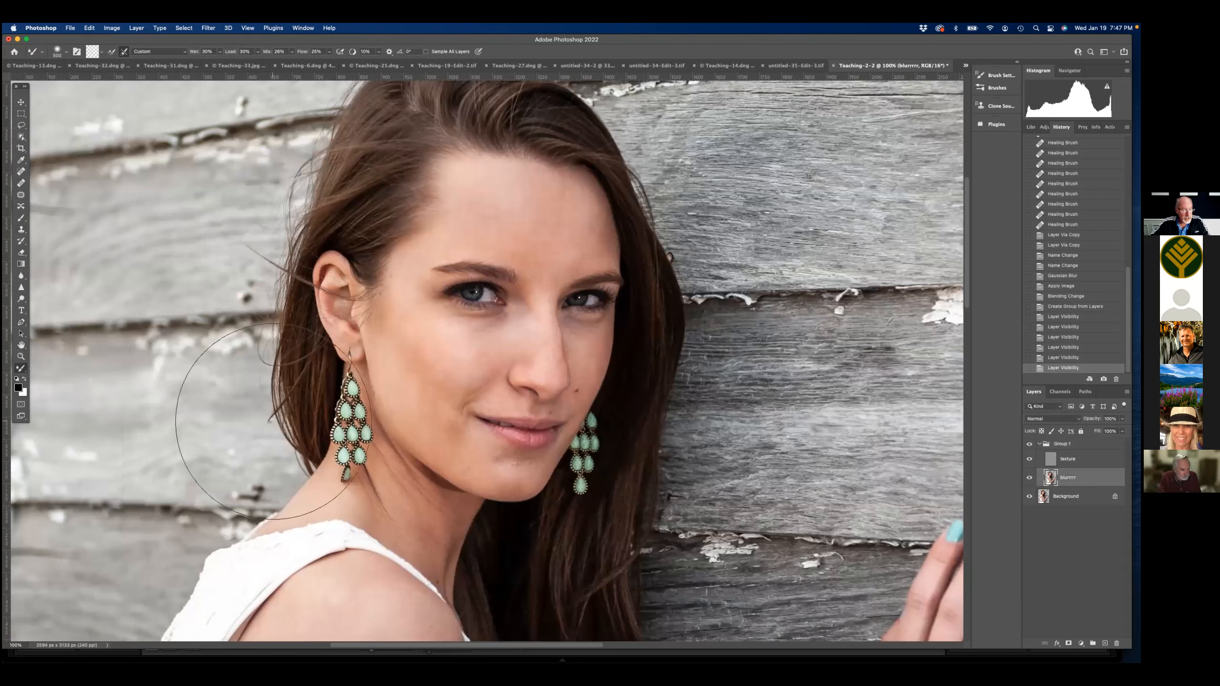
pyautogui.press('[')
pyautogui.press('[')
pyautogui.press('[')
pyautogui.press('[')
pyautogui.press('[')
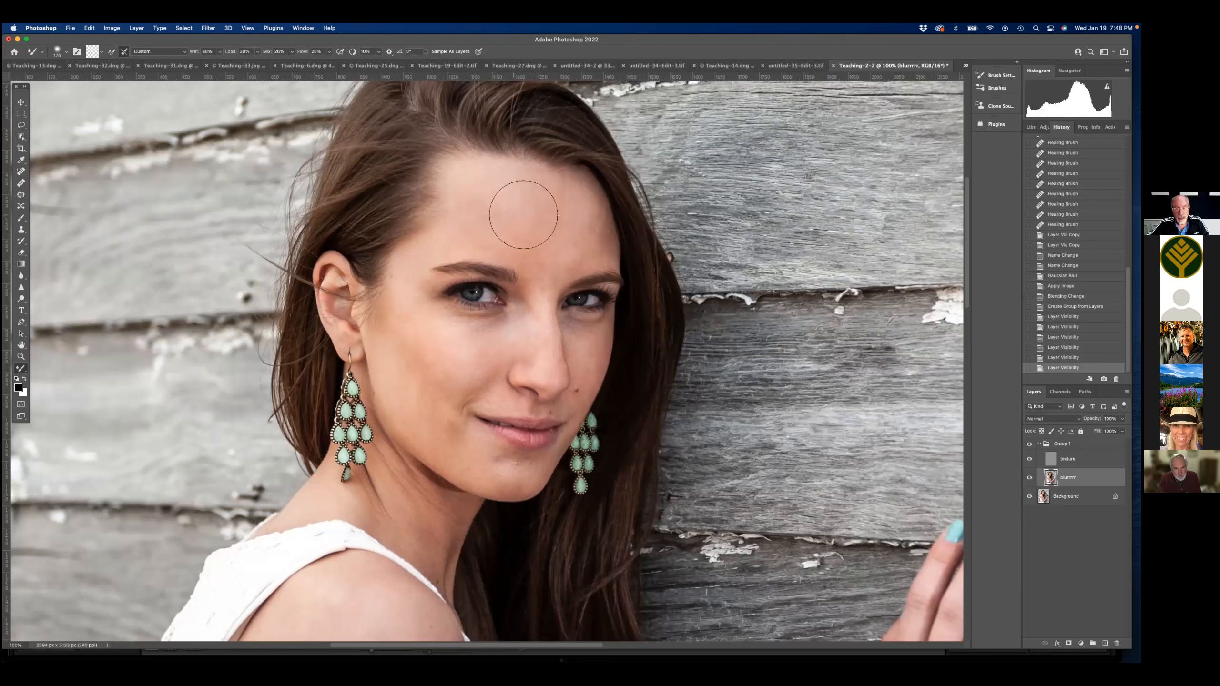
# - Blend the skin tones on the forehead and cheek with the Mixer Brush, and hide the texture layer to check the blurred layer
pyautogui.moveTo(510, 219)
pyautogui.mouseDown()
pyautogui.moveTo(501, 212)
pyautogui.moveTo(545, 200)
pyautogui.moveTo(578, 233)
pyautogui.moveTo(547, 234)
pyautogui.moveTo(530, 243)
pyautogui.moveTo(533, 256)
pyautogui.moveTo(478, 251)
pyautogui.moveTo(503, 214)
pyautogui.moveTo(483, 203)
pyautogui.moveTo(507, 192)
pyautogui.moveTo(492, 190)
pyautogui.moveTo(550, 195)
pyautogui.moveTo(480, 217)
pyautogui.moveTo(409, 273)
pyautogui.moveTo(442, 359)
pyautogui.mouseUp()
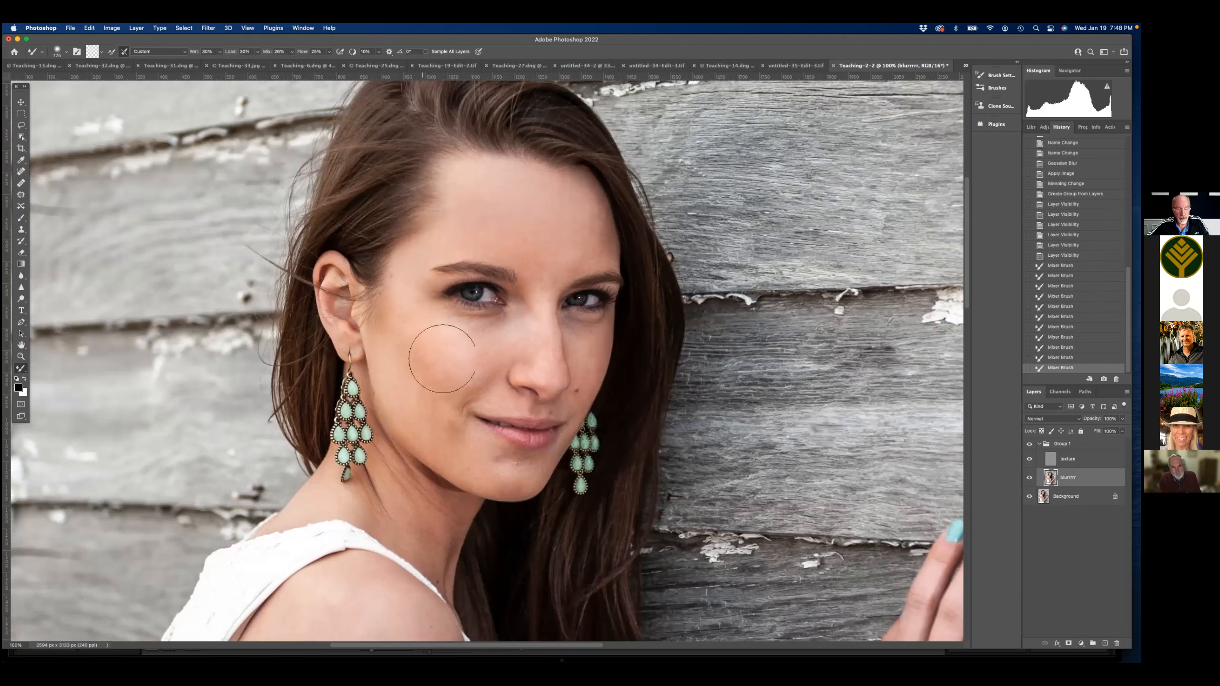
pyautogui.click(1029, 460)
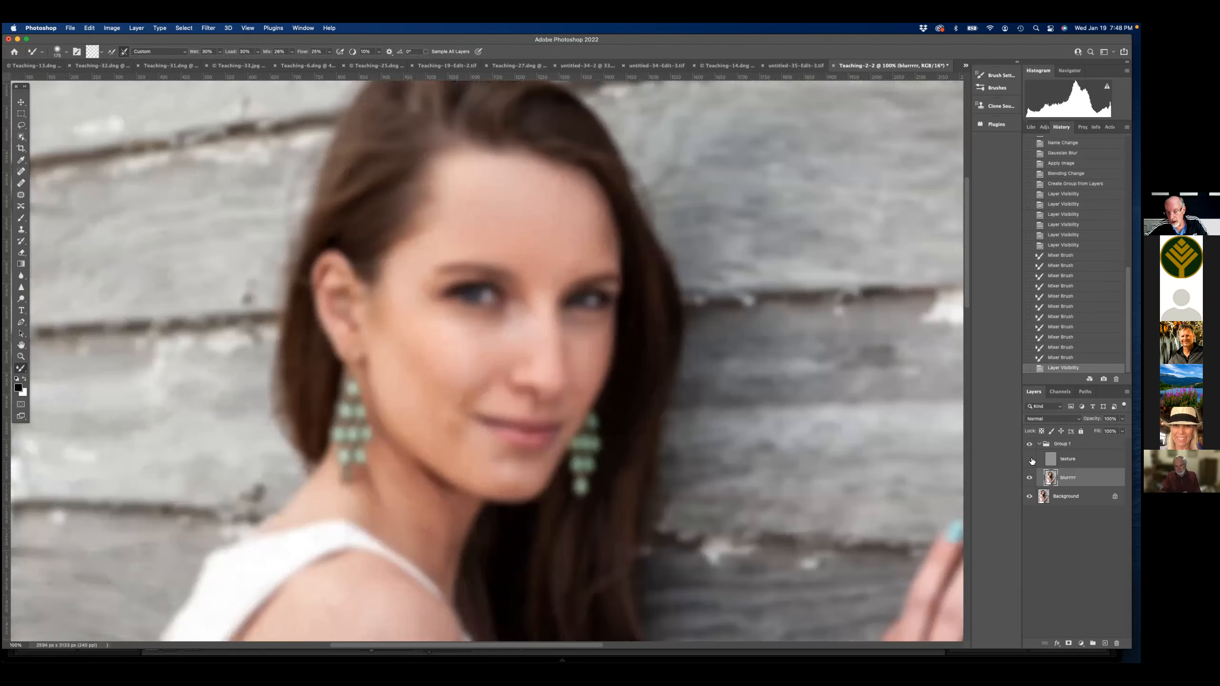
# - Hide and show the texture and blurrrr layers in turn to compare them, leaving only the texture layer hidden
pyautogui.moveTo(1029, 462); pyautogui.dragTo(1030, 480)
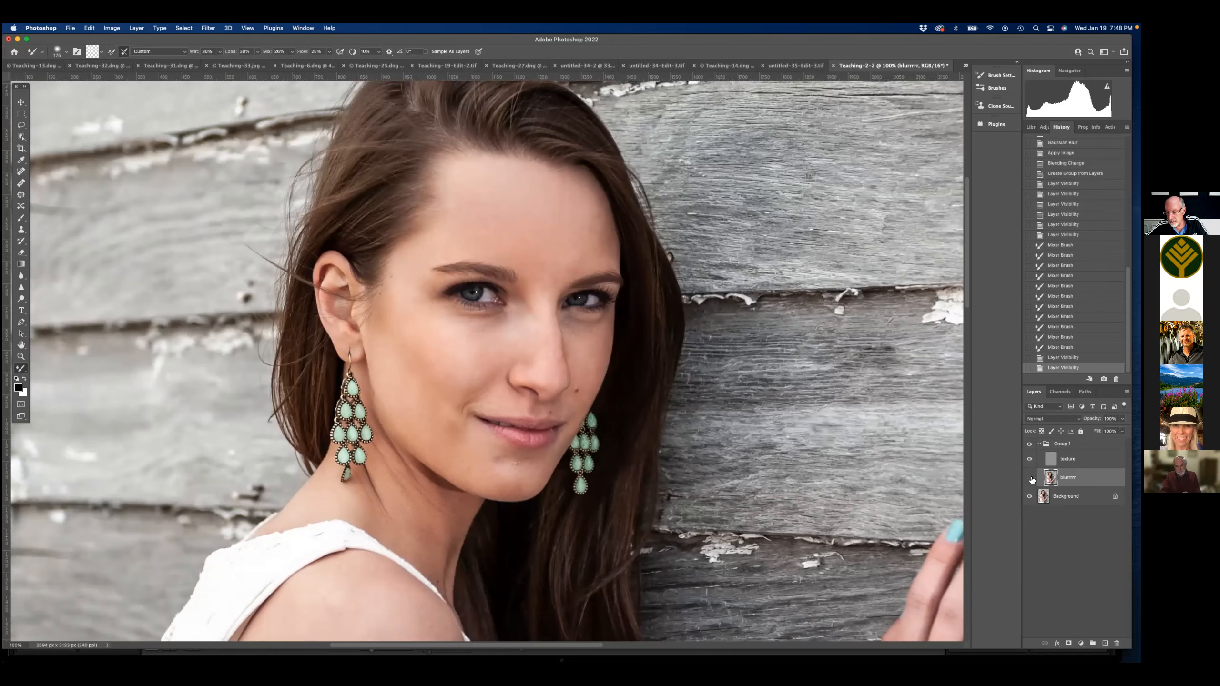
pyautogui.click(1030, 479)
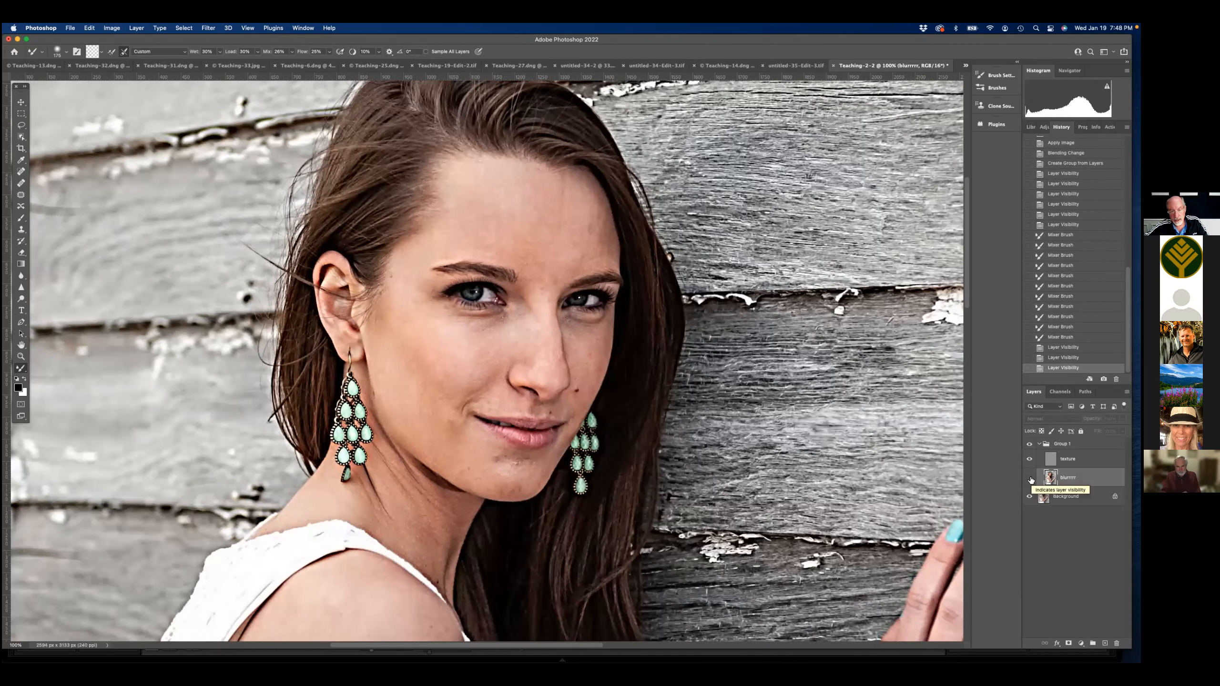
pyautogui.click(1031, 478)
pyautogui.click(1030, 459)
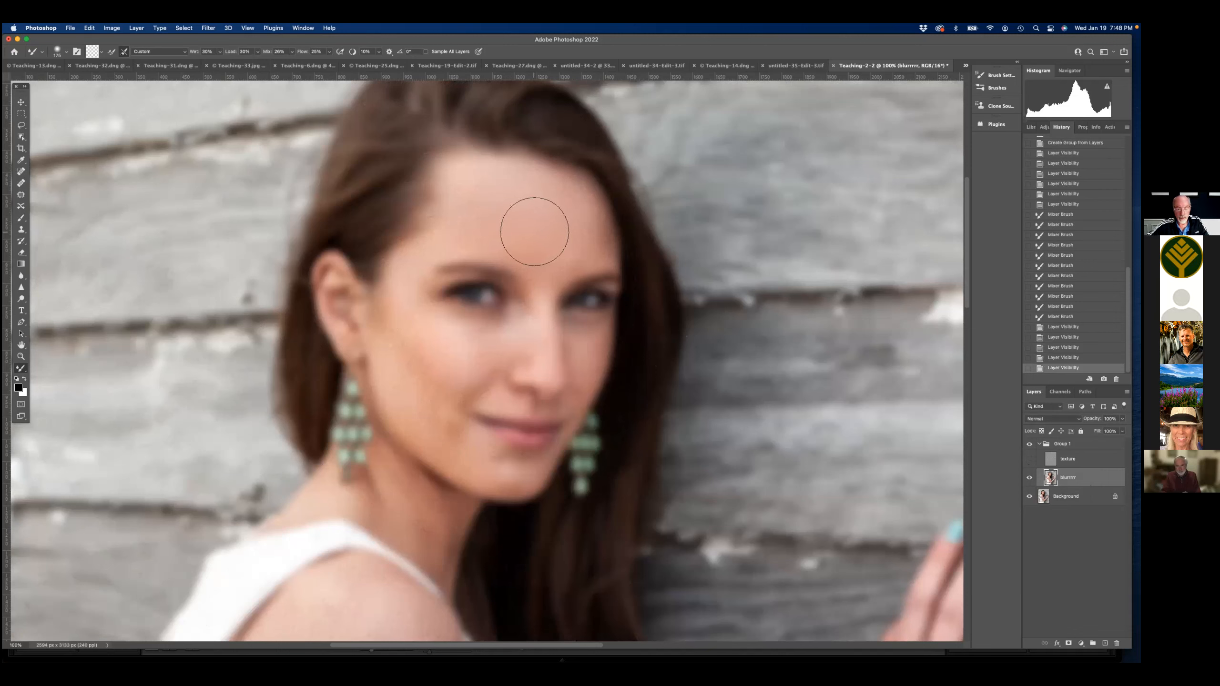
# - Blend the facial skin tones with a smaller Mixer Brush on the blurrrr layer, undoing the stroke that smears the eye
pyautogui.moveTo(409, 342)
pyautogui.mouseDown()
pyautogui.moveTo(433, 376)
pyautogui.moveTo(414, 353)
pyautogui.moveTo(431, 392)
pyautogui.moveTo(407, 348)
pyautogui.moveTo(431, 418)
pyautogui.moveTo(441, 389)
pyautogui.moveTo(447, 428)
pyautogui.moveTo(448, 383)
pyautogui.moveTo(479, 378)
pyautogui.moveTo(470, 364)
pyautogui.moveTo(519, 361)
pyautogui.moveTo(495, 344)
pyautogui.mouseUp()
pyautogui.press('[')
pyautogui.press('[')
pyautogui.press('[')
pyautogui.press('[')
pyautogui.moveTo(500, 337)
pyautogui.mouseDown()
pyautogui.moveTo(461, 325)
pyautogui.moveTo(467, 360)
pyautogui.moveTo(486, 256)
pyautogui.moveTo(459, 355)
pyautogui.mouseUp()
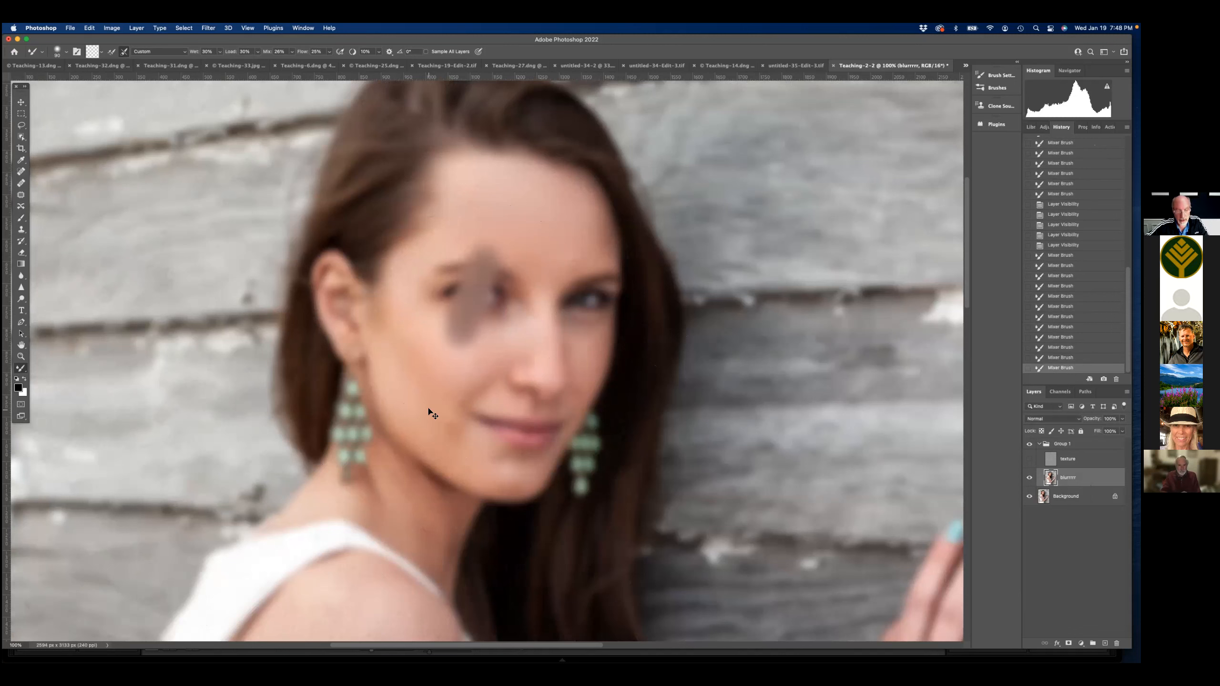
pyautogui.press('super+z')
pyautogui.moveTo(410, 312); pyautogui.dragTo(429, 402)
pyautogui.moveTo(422, 349)
pyautogui.mouseDown()
pyautogui.moveTo(436, 421)
pyautogui.moveTo(439, 411)
pyautogui.moveTo(454, 436)
pyautogui.moveTo(441, 404)
pyautogui.moveTo(455, 431)
pyautogui.moveTo(483, 354)
pyautogui.moveTo(526, 358)
pyautogui.moveTo(454, 327)
pyautogui.moveTo(511, 243)
pyautogui.mouseUp()
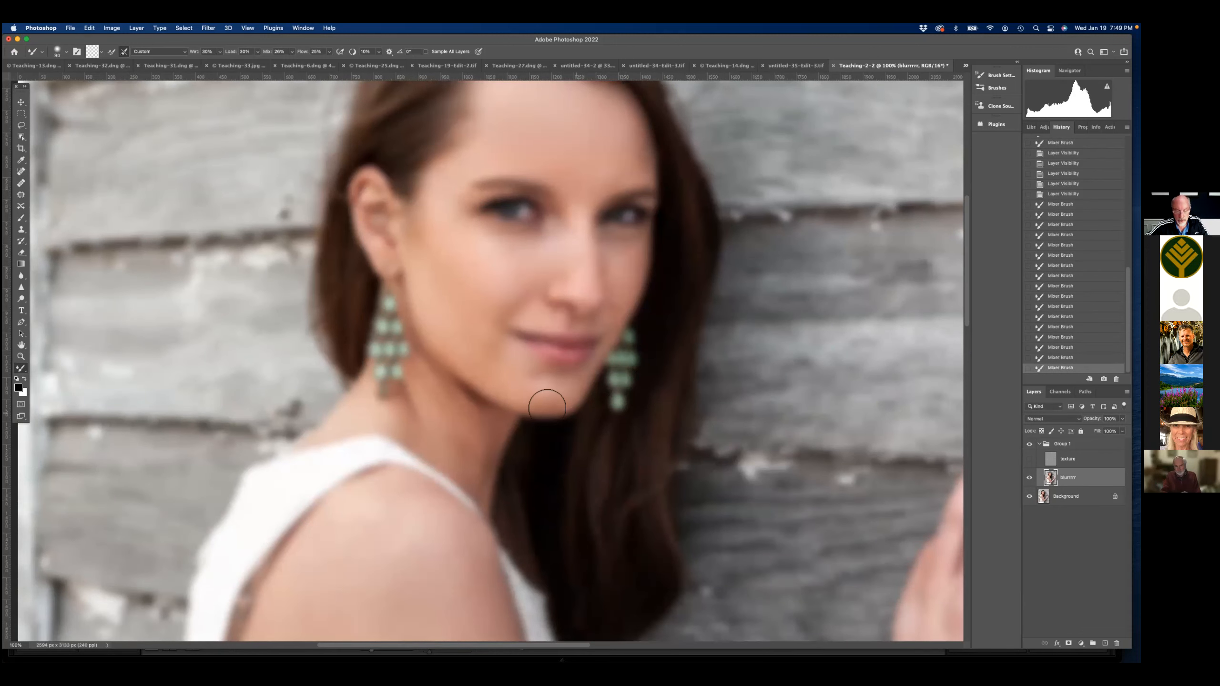
# - Blend the skin on the shoulder and arm with the Mixer Brush, and show the texture layer again
pyautogui.moveTo(496, 283); pyautogui.dragTo(553, 66)
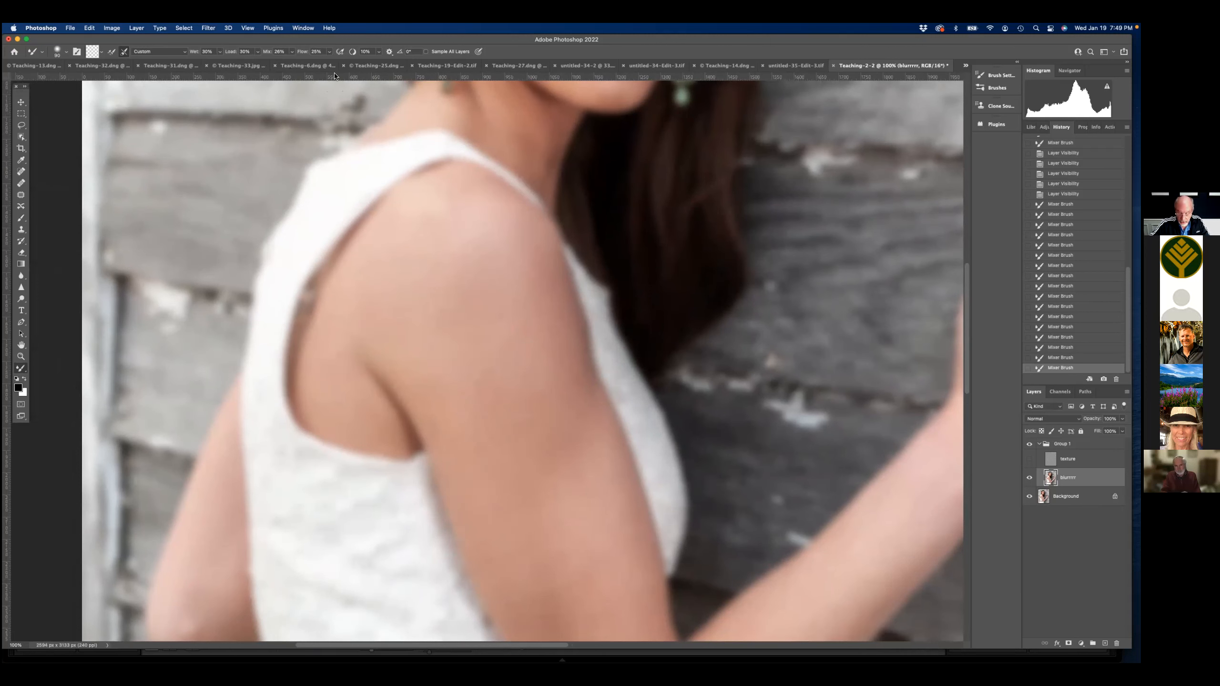
pyautogui.press('super+minus')
pyautogui.press('super+minus')
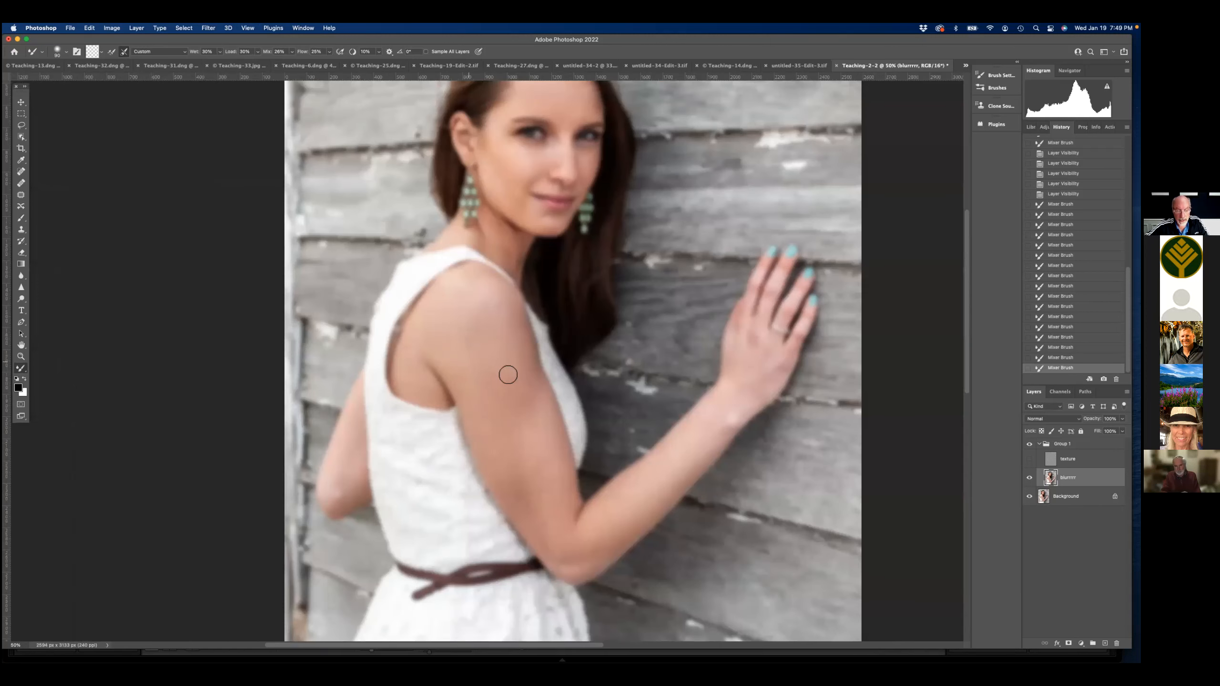
pyautogui.moveTo(500, 465); pyautogui.dragTo(535, 491)
pyautogui.moveTo(558, 283); pyautogui.dragTo(561, 343)
pyautogui.moveTo(549, 408); pyautogui.dragTo(532, 505)
pyautogui.click(1029, 459)
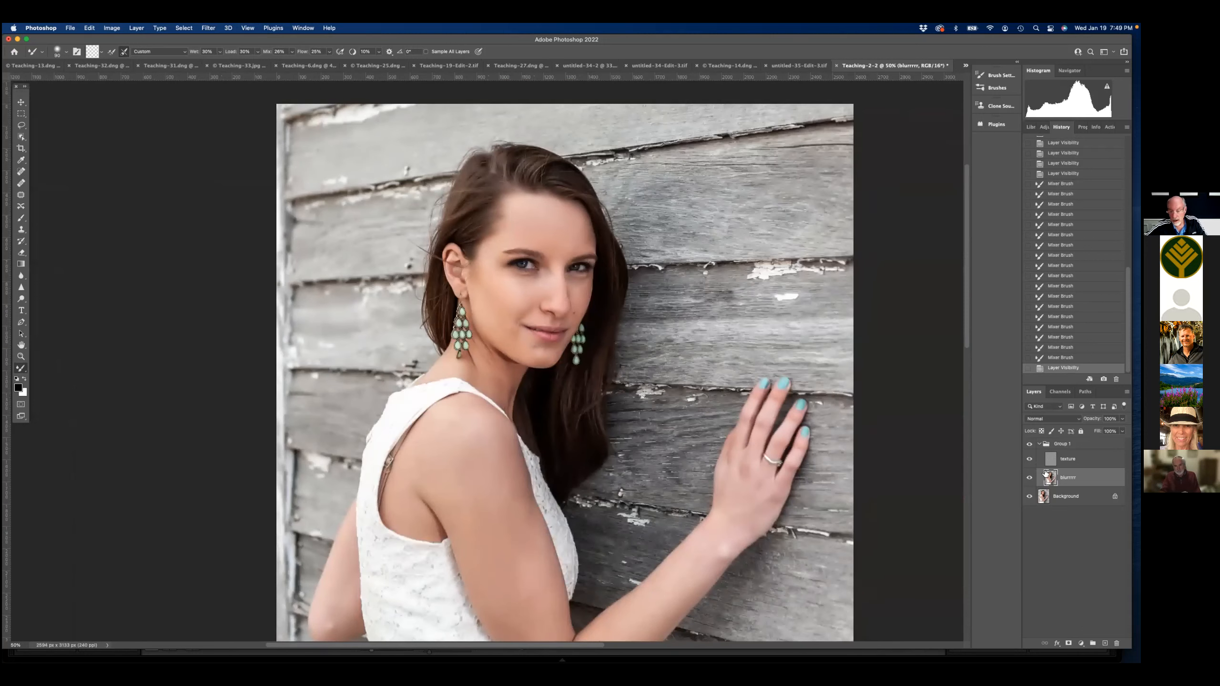
# - Hide and show Group 1 several times to compare the smoothed skin with the Background layer
pyautogui.click(1031, 444)
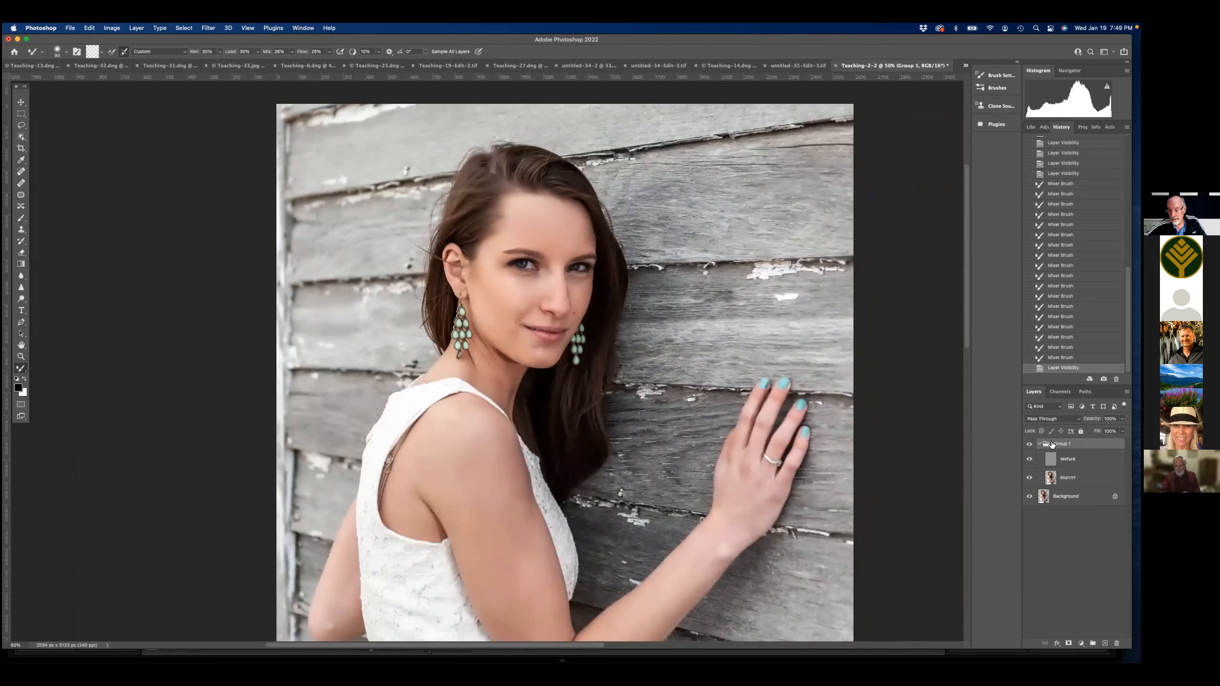
pyautogui.click(1029, 444)
pyautogui.click(1029, 445)
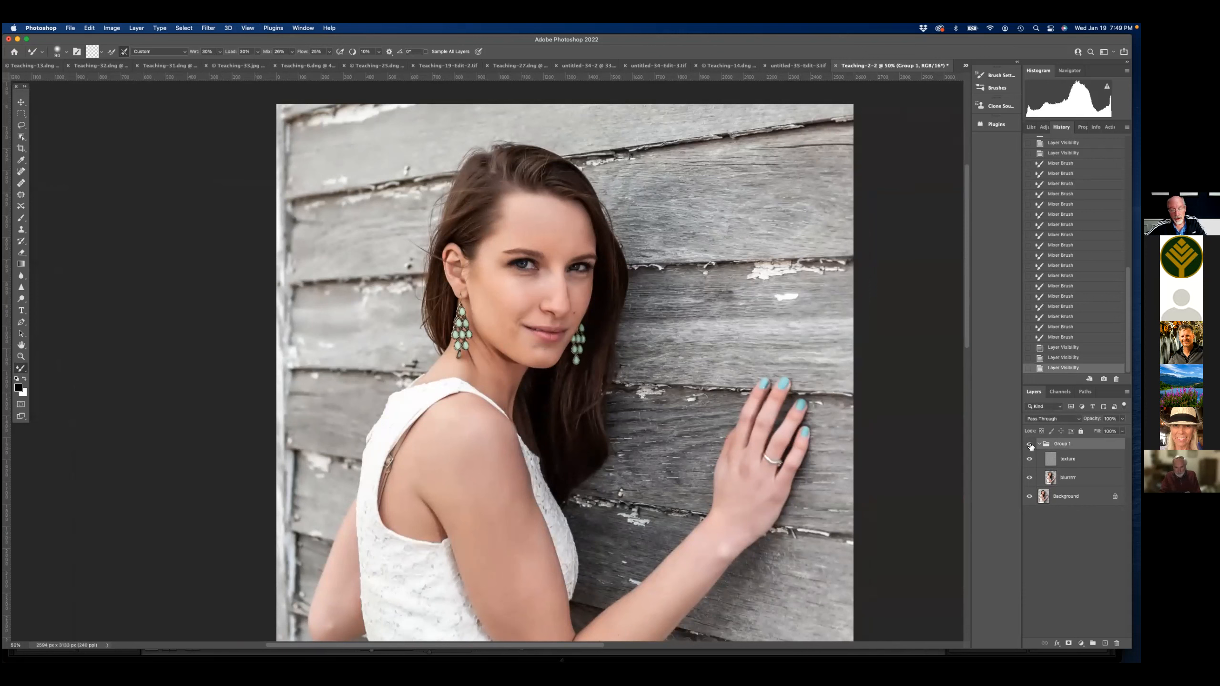
pyautogui.click(1030, 445)
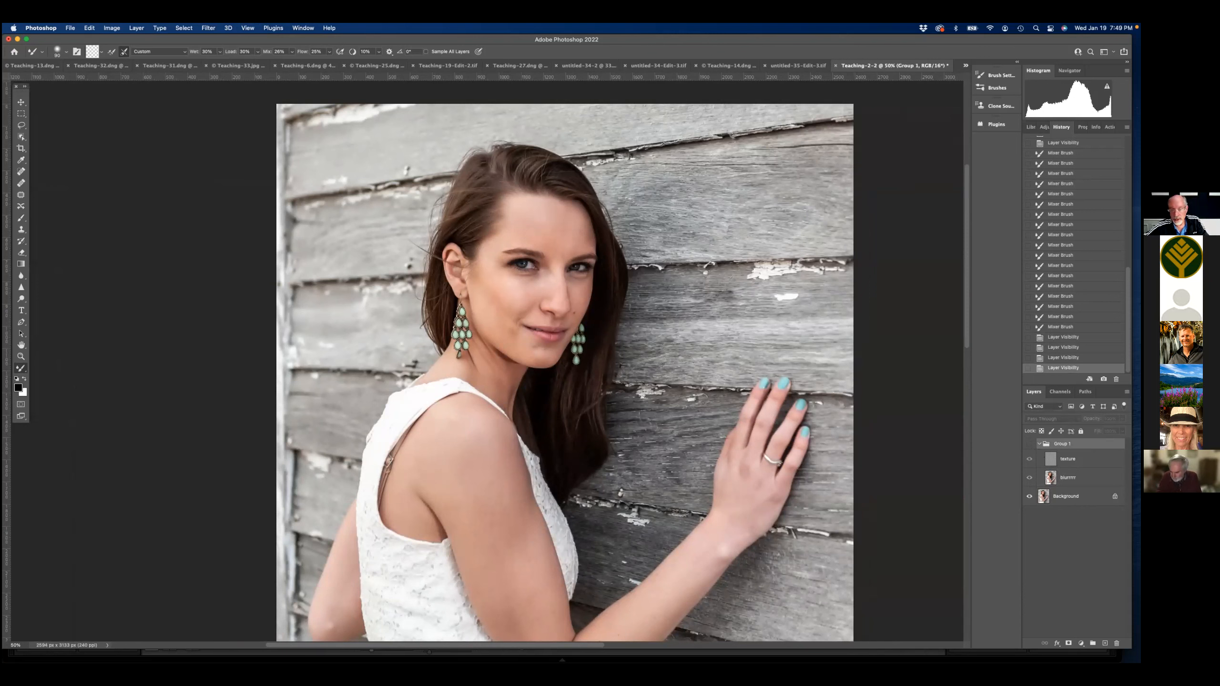
# - Add a layer mask to the texture layer and paint over the forehead with the Brush tool at 12% opacity
pyautogui.click(1067, 459)
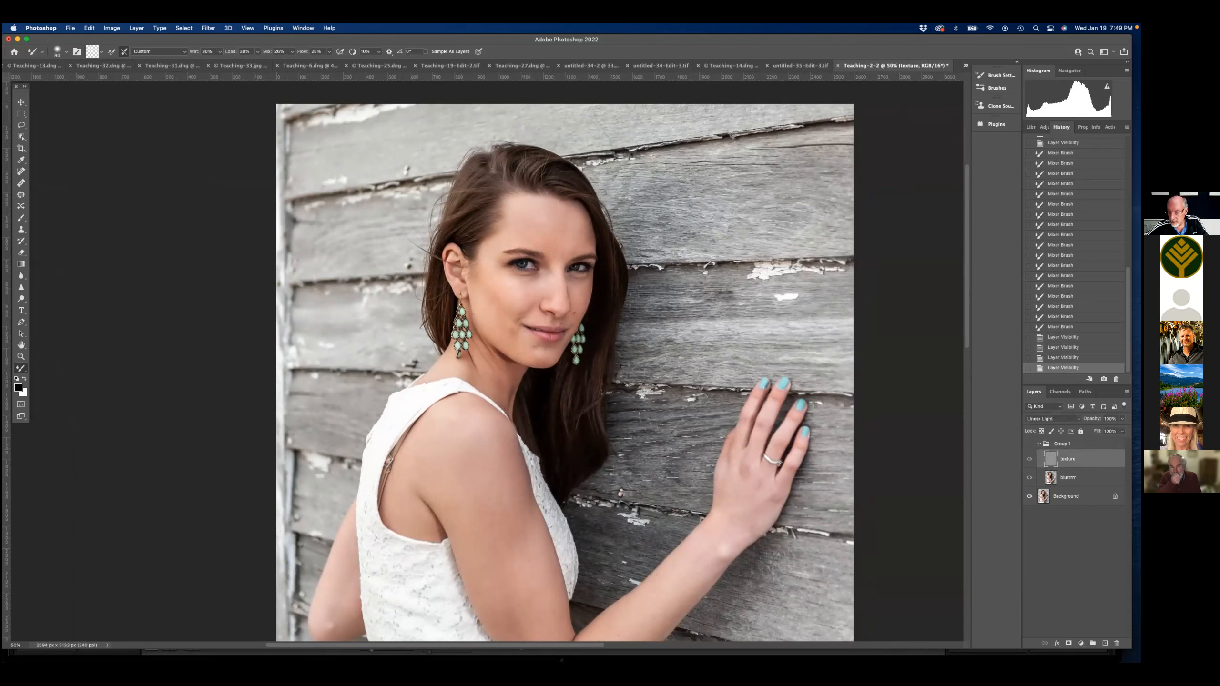
pyautogui.click(1068, 642)
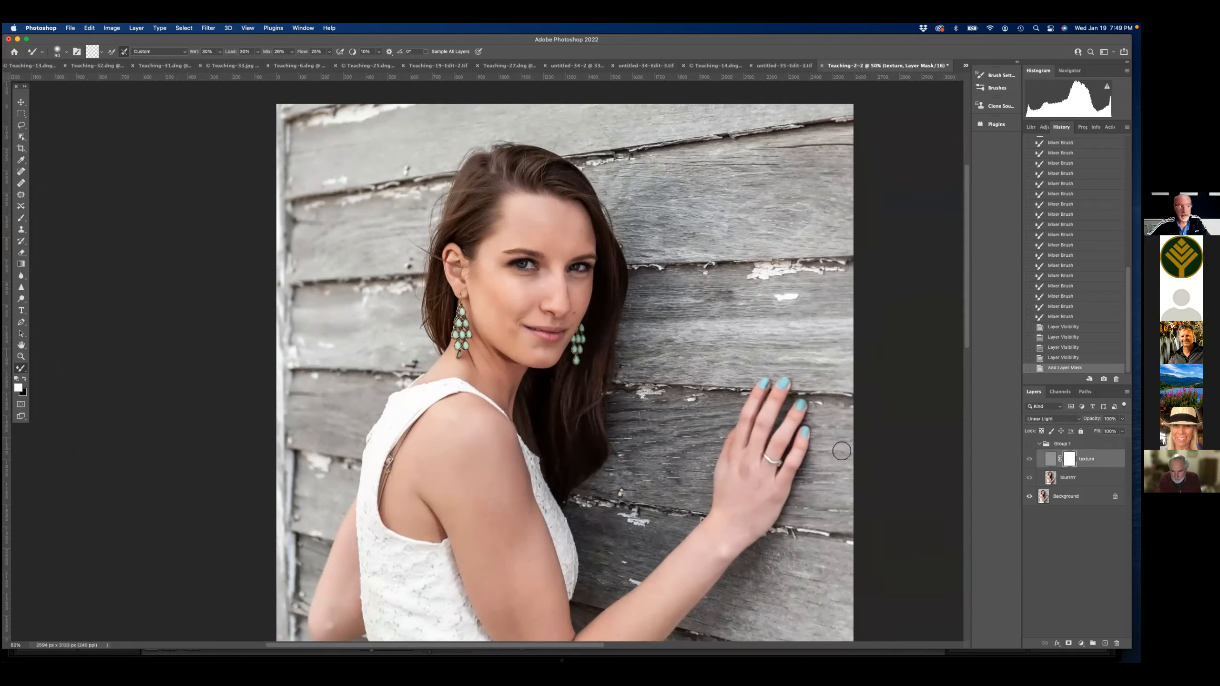
pyautogui.click(20, 219)
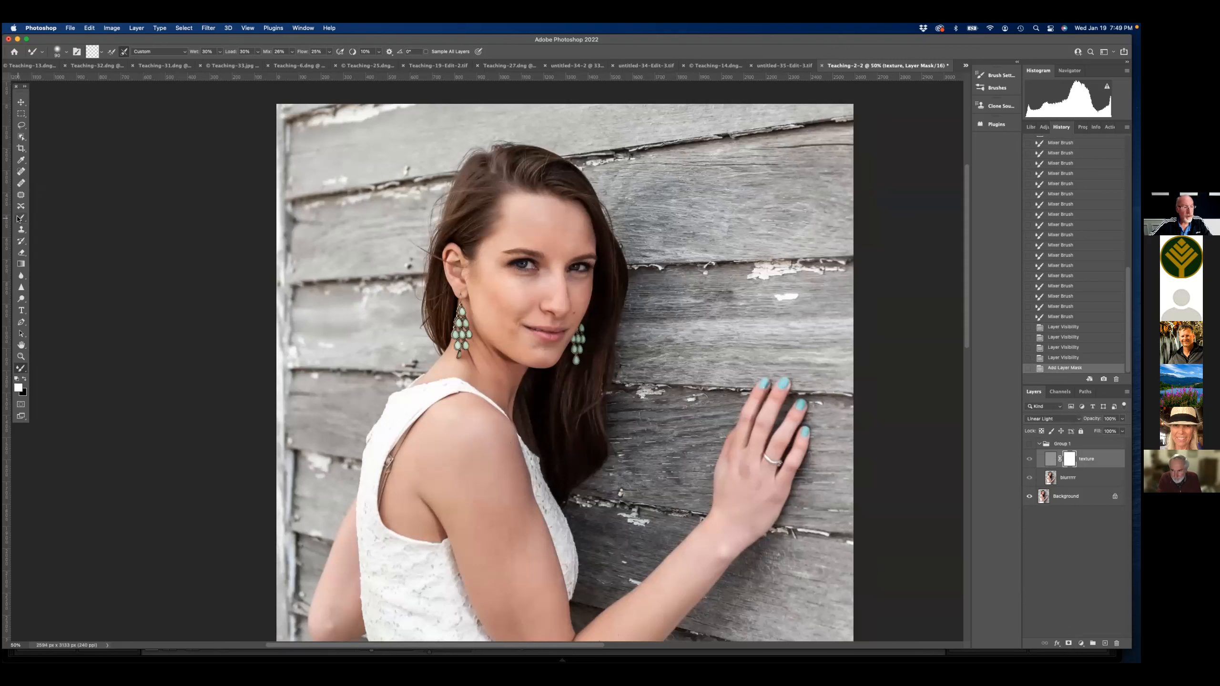
pyautogui.click(205, 52)
pyautogui.moveTo(204, 65); pyautogui.dragTo(167, 64)
pyautogui.moveTo(547, 222)
pyautogui.mouseDown()
pyautogui.moveTo(562, 225)
pyautogui.moveTo(558, 242)
pyautogui.moveTo(575, 223)
pyautogui.mouseUp()
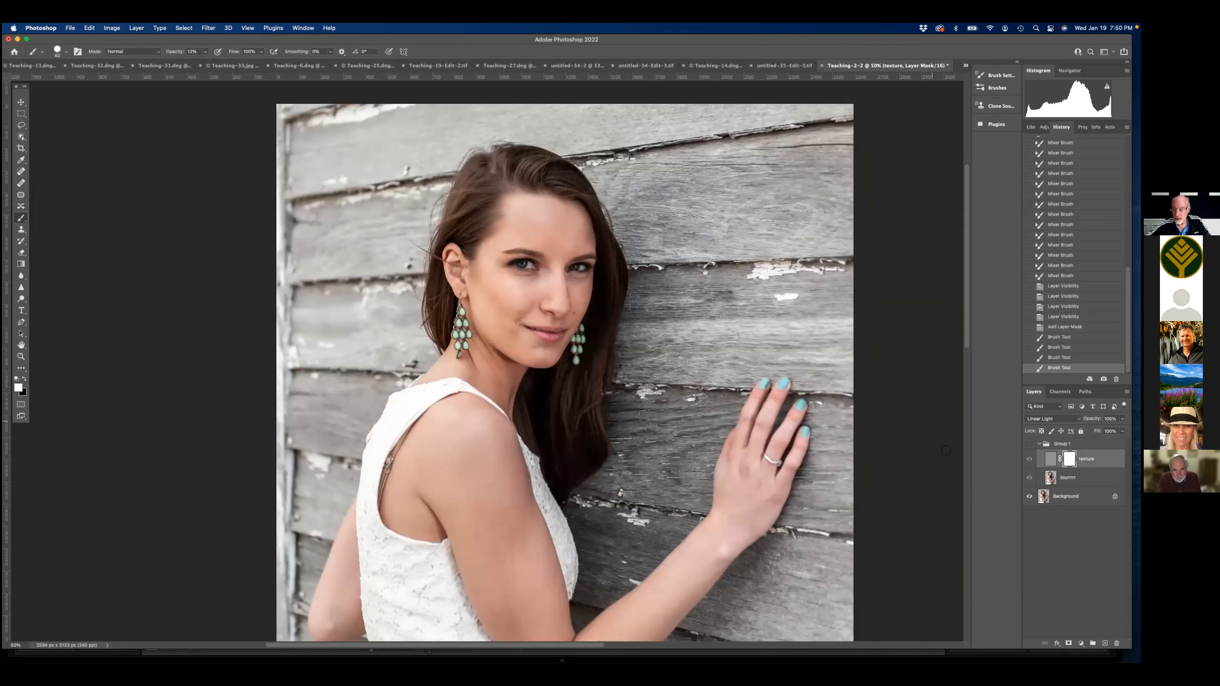
# - Toggle the visibility of the blurrrr layer several times and leave it hidden to inspect the texture detail
pyautogui.click(1029, 478)
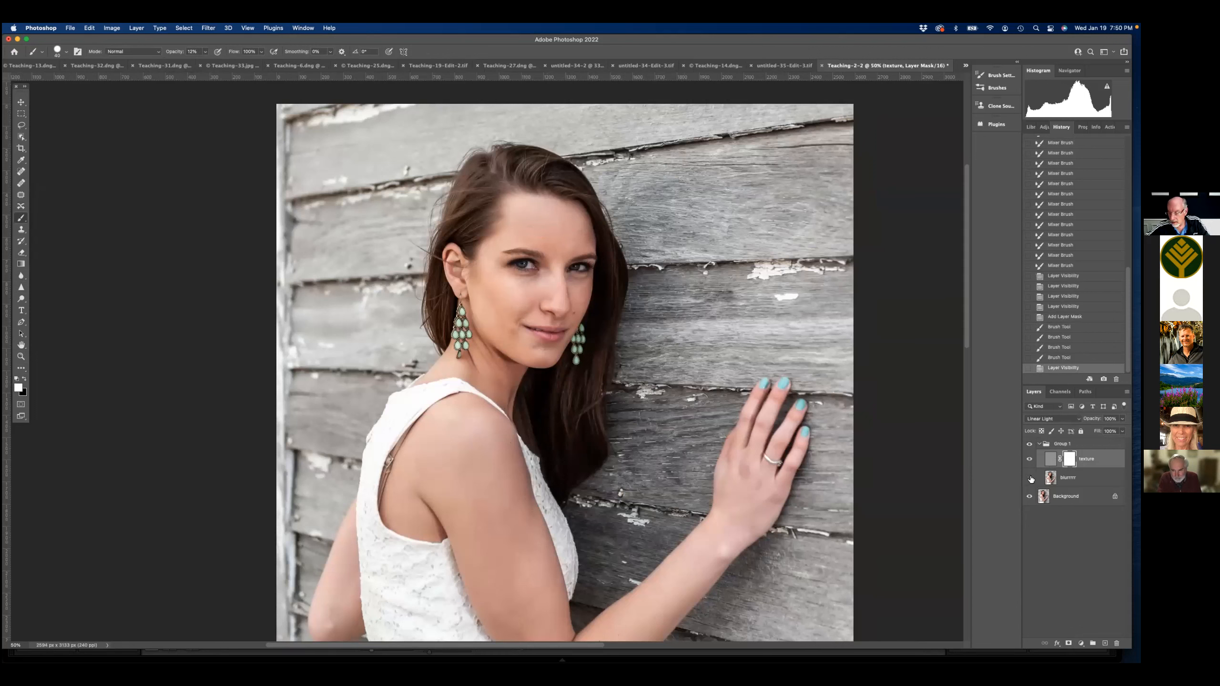
pyautogui.click(1030, 478)
pyautogui.click(1031, 478)
pyautogui.click(1031, 478)
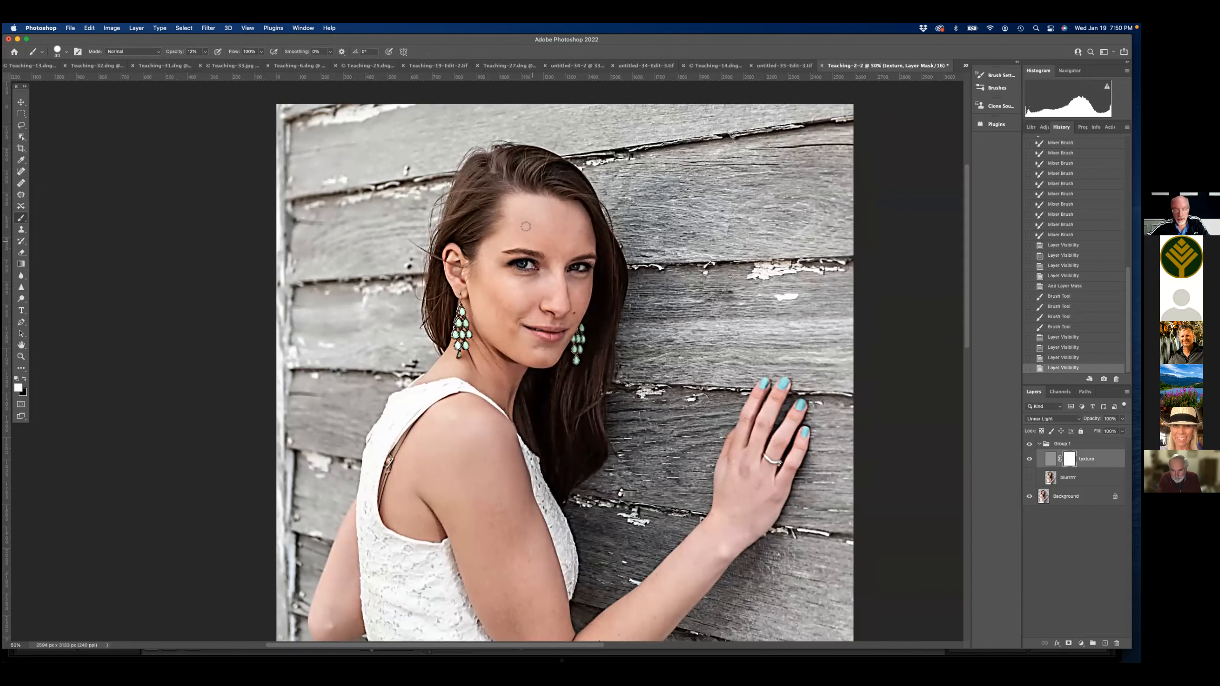
# - Set the Brush opacity to 80%, enlarge the brush, and paint white over the forehead and cheek on the texture mask
pyautogui.click(203, 54)
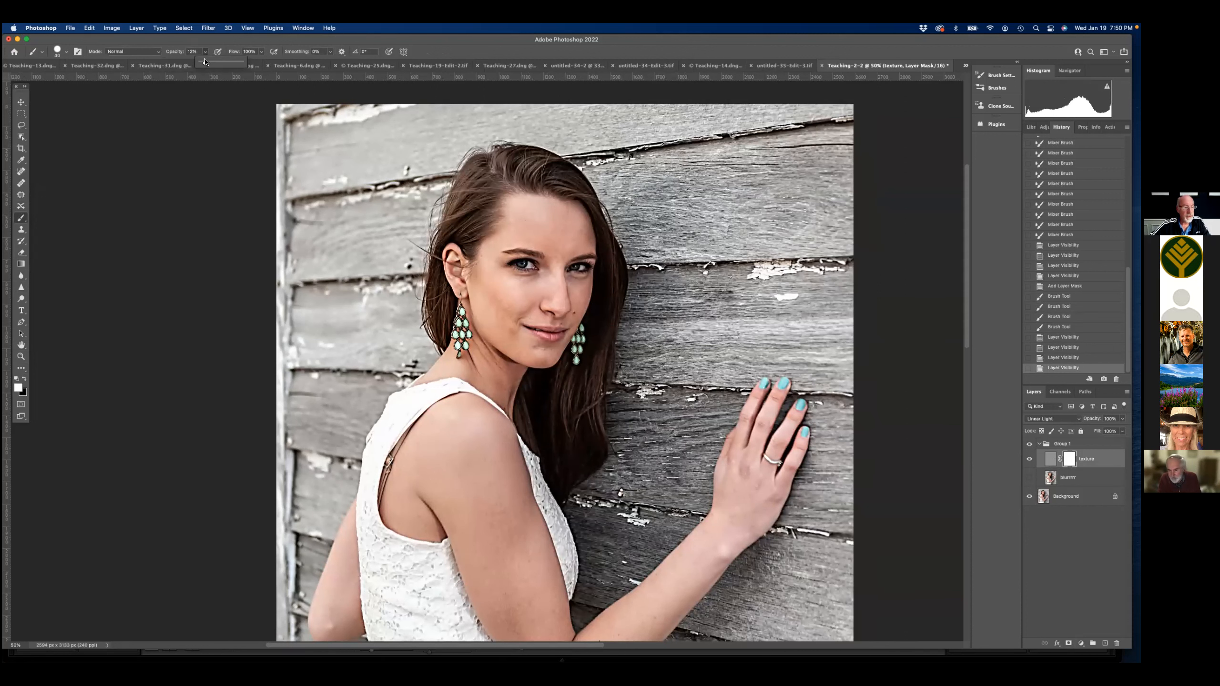
pyautogui.moveTo(205, 63); pyautogui.dragTo(238, 64)
pyautogui.moveTo(539, 242)
pyautogui.mouseDown()
pyautogui.moveTo(555, 231)
pyautogui.moveTo(543, 229)
pyautogui.mouseUp()
pyautogui.press(']')
pyautogui.press(']')
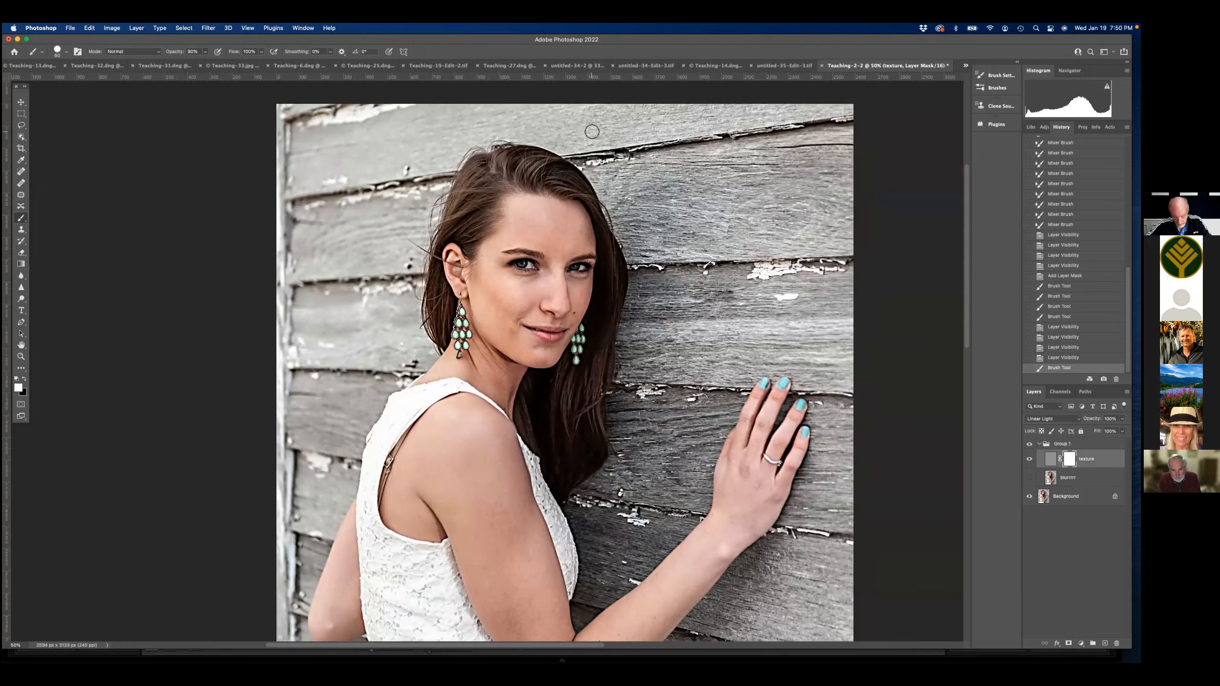
pyautogui.press('super+plus')
pyautogui.press('super+plus')
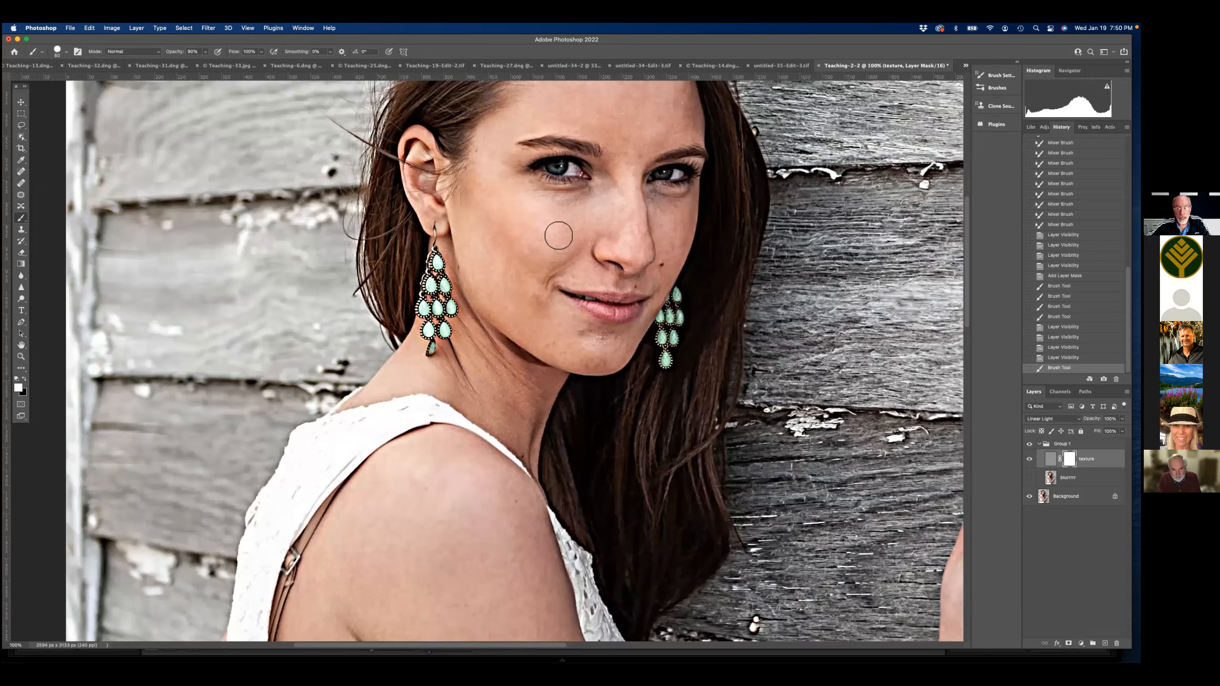
pyautogui.moveTo(558, 236)
pyautogui.mouseDown()
pyautogui.moveTo(496, 217)
pyautogui.moveTo(500, 261)
pyautogui.moveTo(500, 229)
pyautogui.moveTo(505, 253)
pyautogui.moveTo(543, 269)
pyautogui.moveTo(523, 243)
pyautogui.moveTo(517, 260)
pyautogui.moveTo(500, 240)
pyautogui.mouseUp()
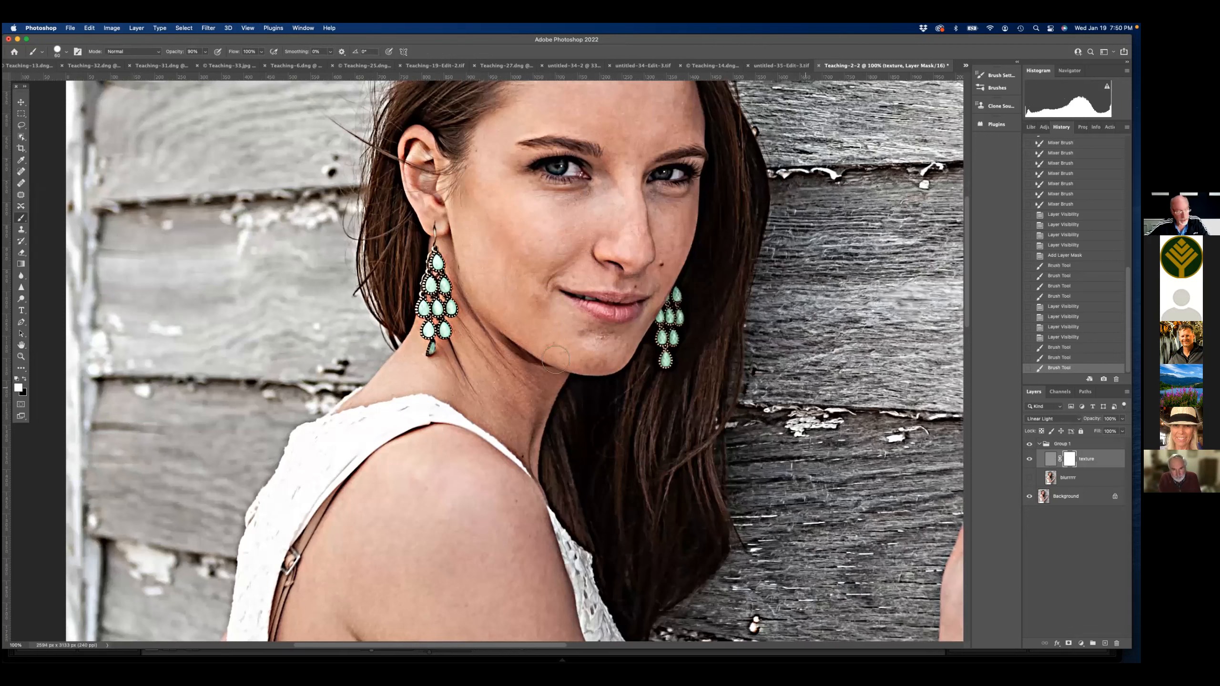
# - Switch the foreground color to black and paint over the cheek, chin and forehead on the texture layer's mask
pyautogui.press('x')
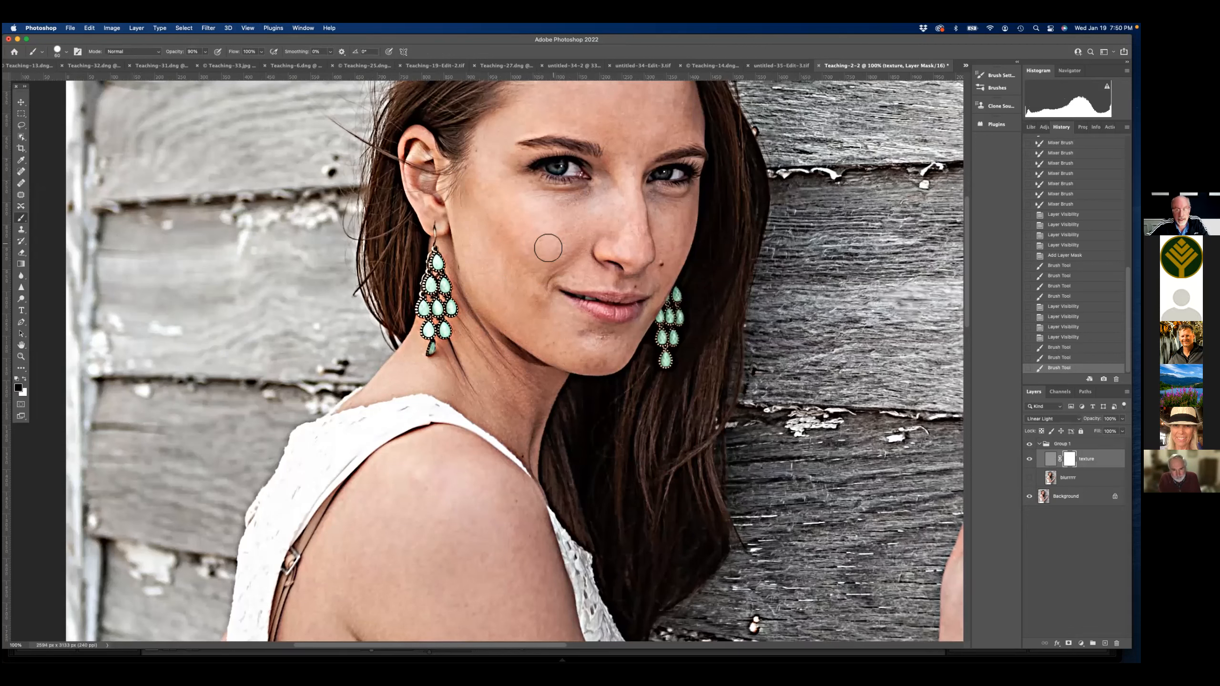
pyautogui.moveTo(558, 218)
pyautogui.mouseDown()
pyautogui.moveTo(520, 206)
pyautogui.moveTo(530, 211)
pyautogui.moveTo(505, 228)
pyautogui.moveTo(518, 255)
pyautogui.moveTo(501, 225)
pyautogui.moveTo(498, 251)
pyautogui.moveTo(476, 247)
pyautogui.moveTo(503, 303)
pyautogui.mouseUp()
pyautogui.moveTo(503, 303); pyautogui.dragTo(501, 280)
pyautogui.moveTo(549, 315); pyautogui.dragTo(577, 332)
pyautogui.moveTo(503, 314); pyautogui.dragTo(505, 290)
pyautogui.moveTo(533, 217); pyautogui.dragTo(557, 226)
pyautogui.moveTo(611, 121); pyautogui.dragTo(606, 112)
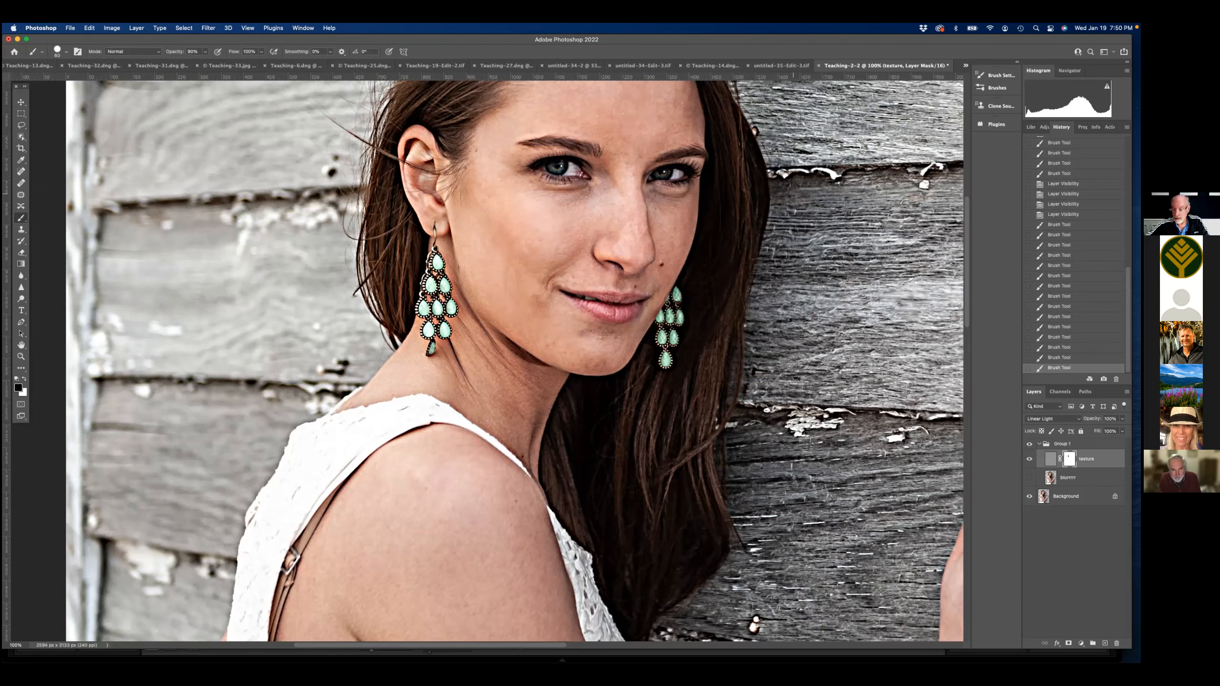
# - Collapse Group 1 and delete it with its contents, keeping only the Background layer
pyautogui.click(1039, 445)
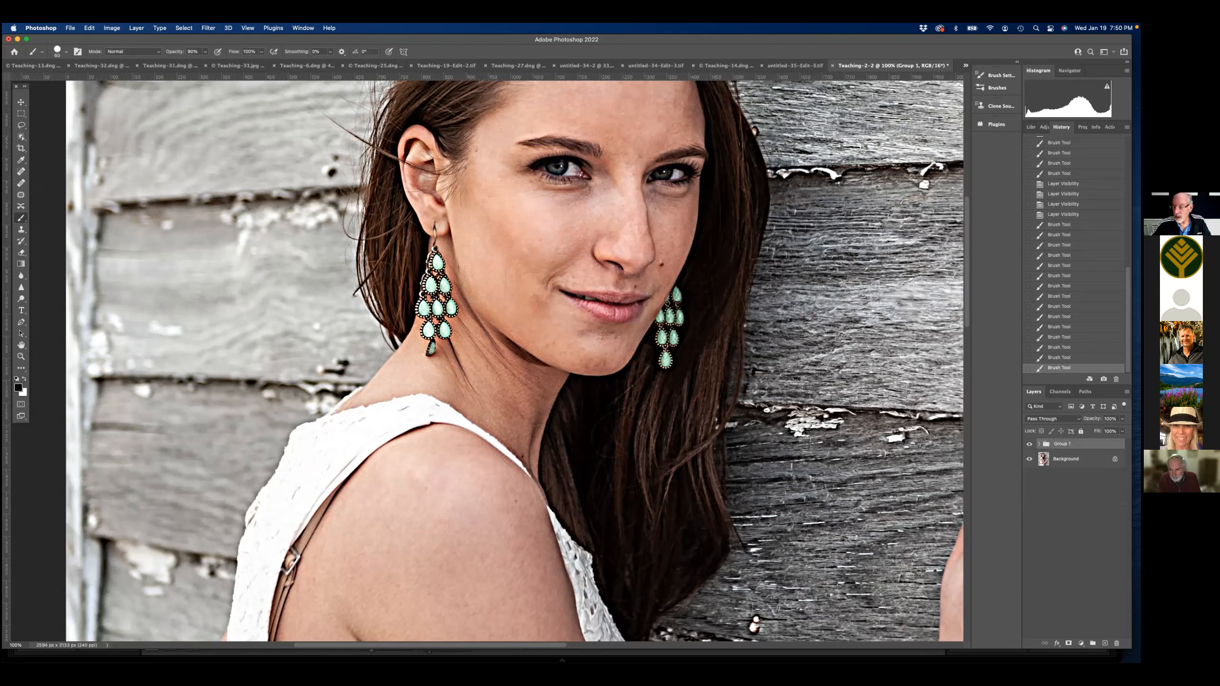
pyautogui.moveTo(1058, 445); pyautogui.dragTo(1067, 644)
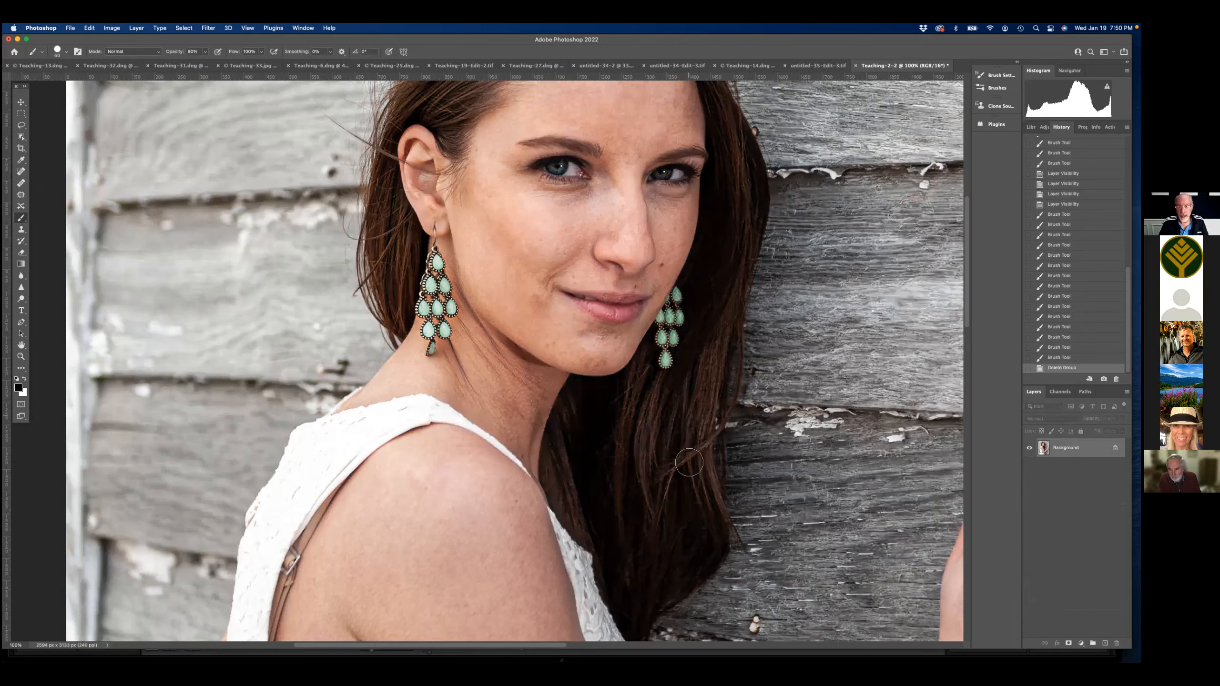
# - Bring up the filters available for the Background layer
pyautogui.scroll(6, 638, 300)
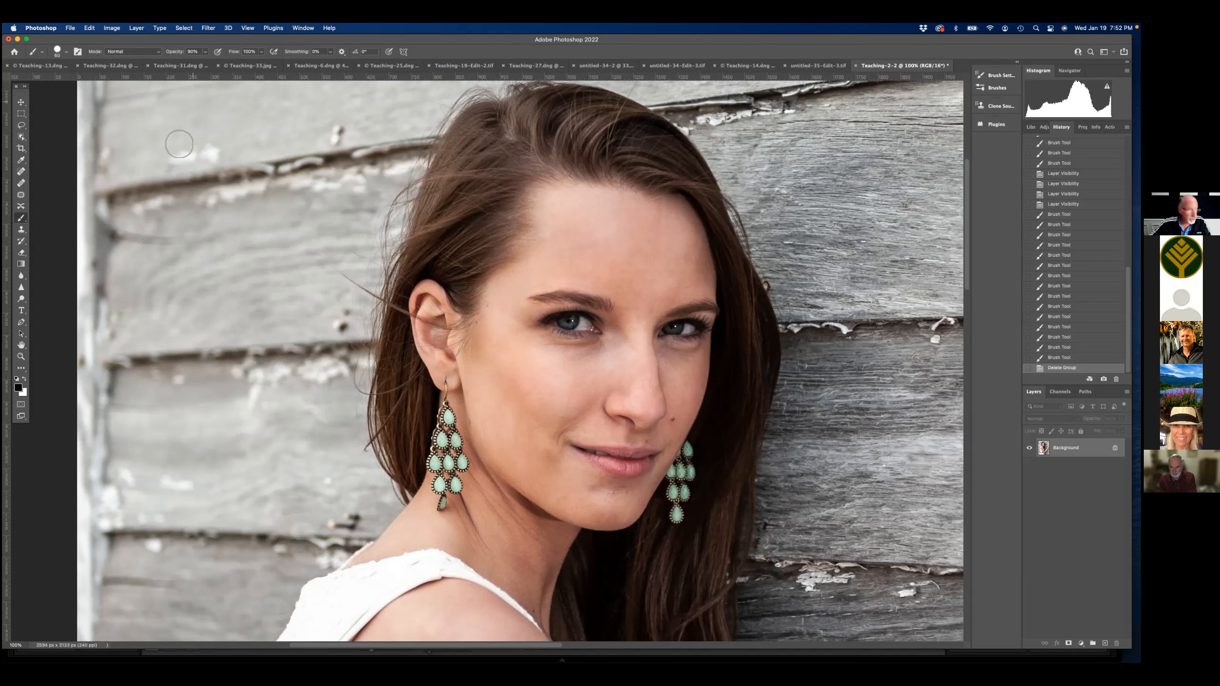
pyautogui.click(209, 29)
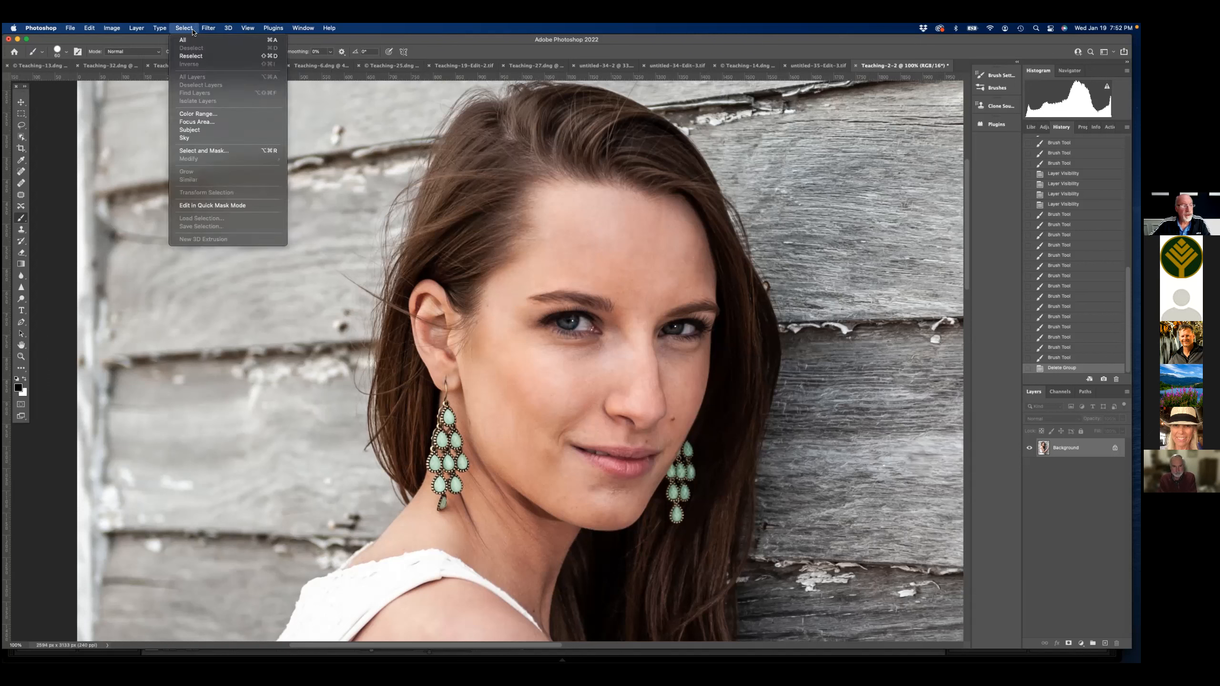
# - Open the Imagenomic Portraiture 3 filter and set the skin mask's Hue to 60
pyautogui.moveTo(239, 231)
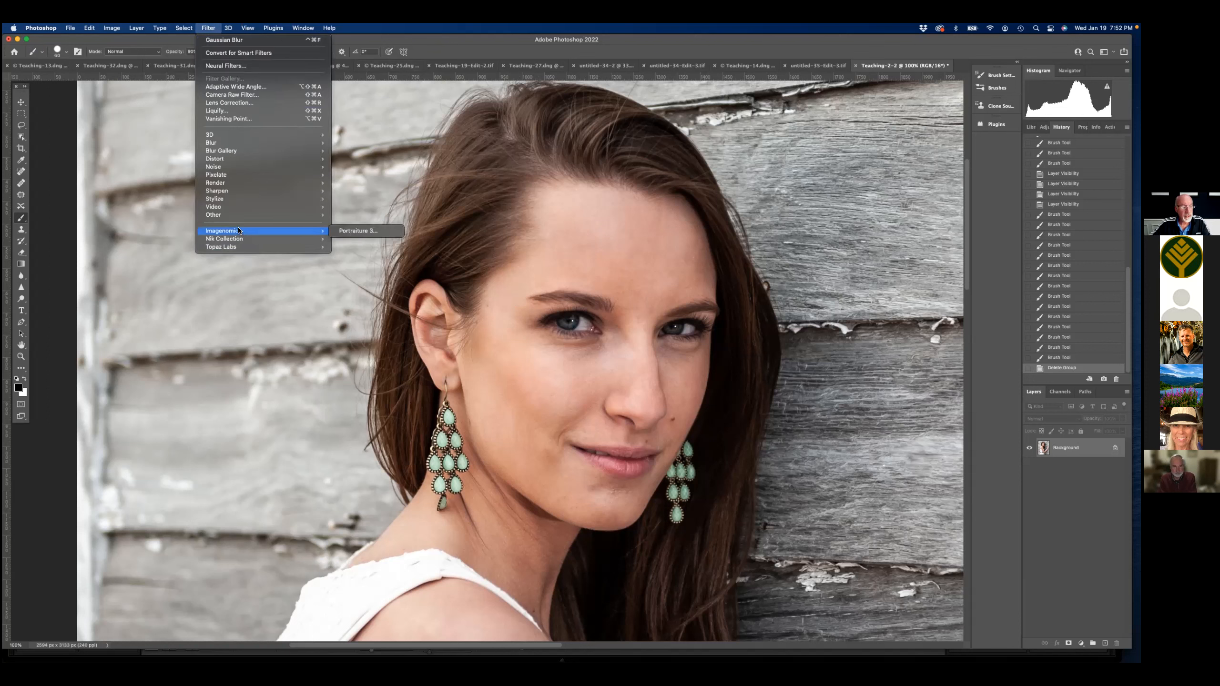
pyautogui.click(357, 230)
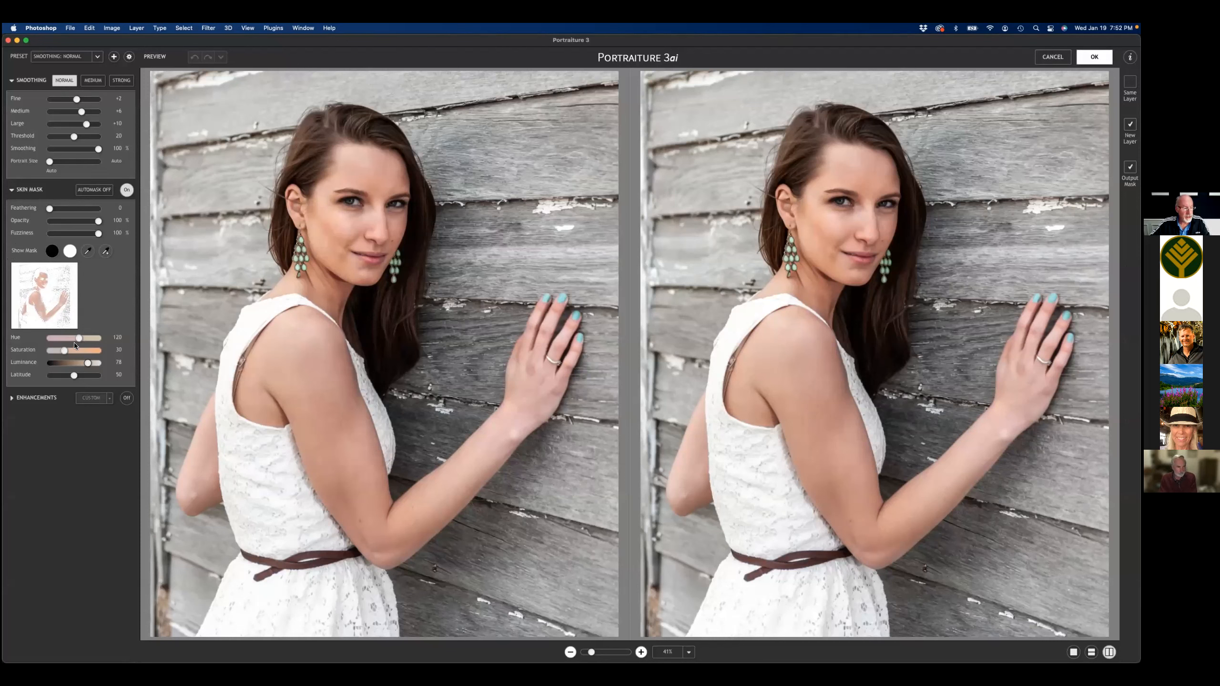
pyautogui.moveTo(74, 339); pyautogui.dragTo(64, 339)
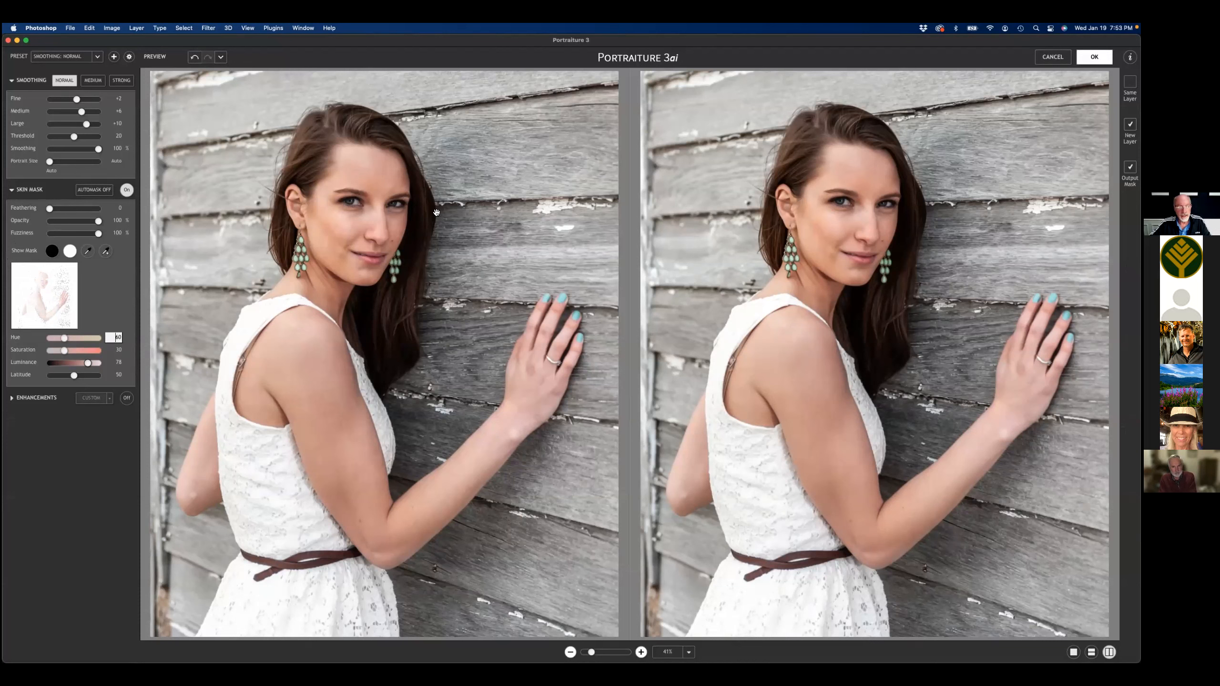
# - Sample the skin mask colour from the forehead between the eyebrows and activate the additive skin tone picker
pyautogui.click(87, 251)
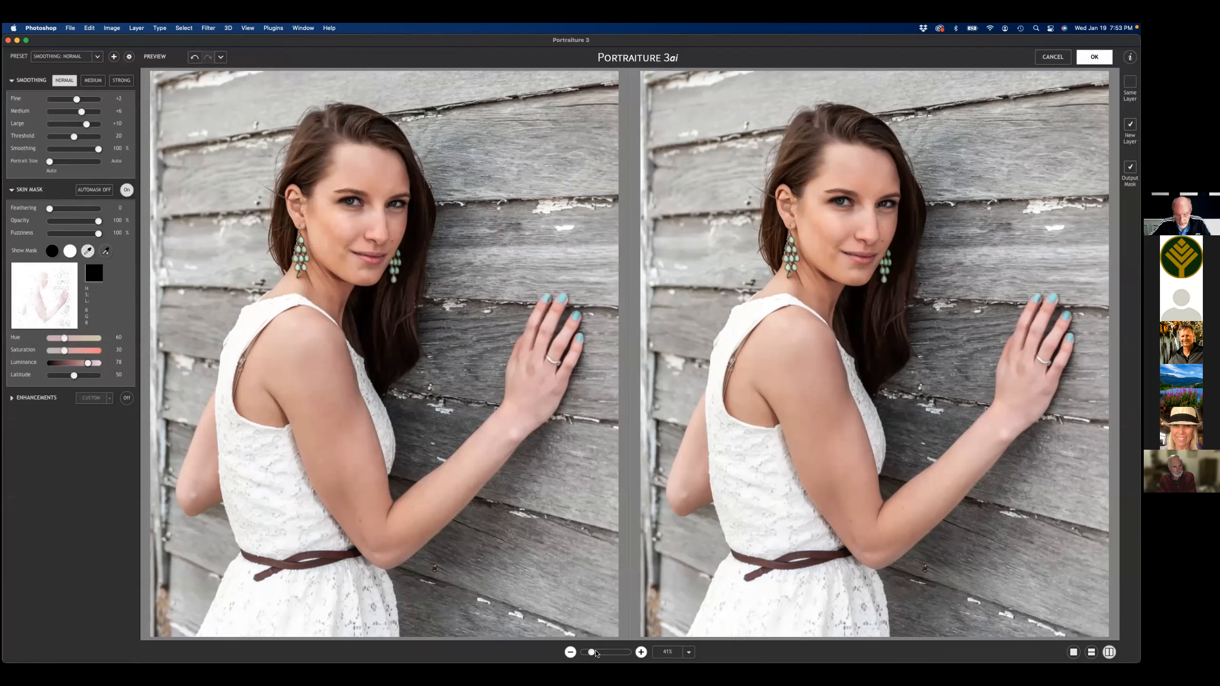
pyautogui.moveTo(595, 653); pyautogui.dragTo(602, 653)
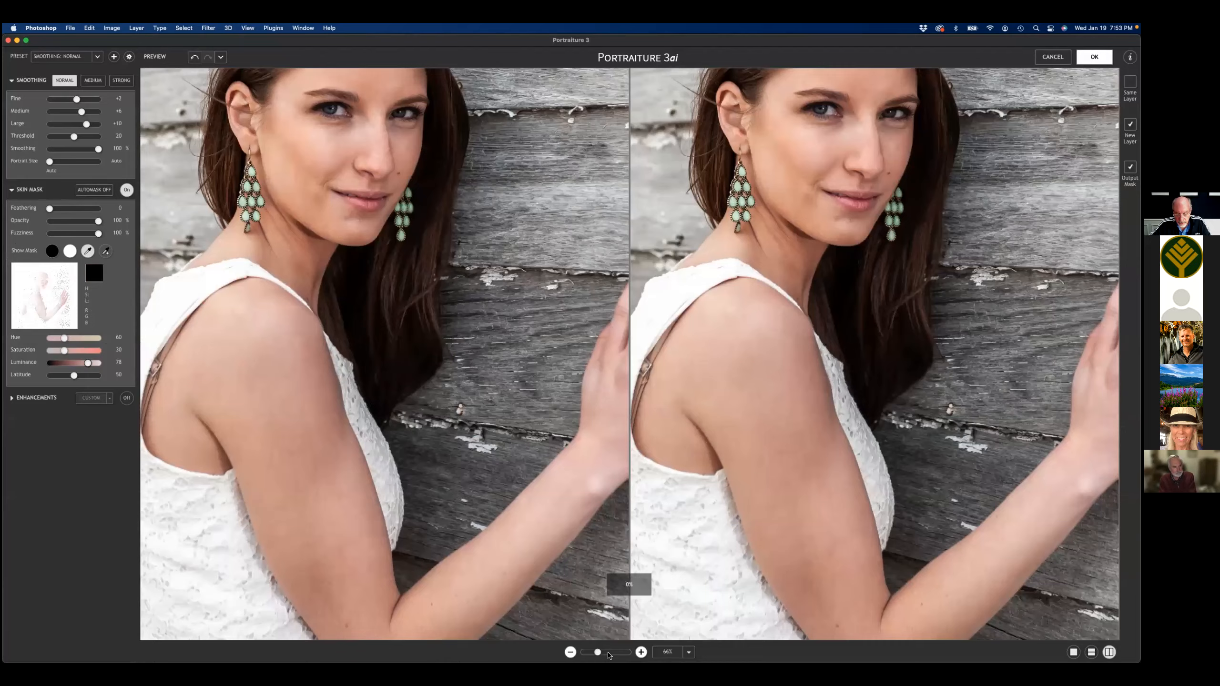
pyautogui.click(608, 654)
pyautogui.moveTo(735, 395); pyautogui.dragTo(727, 570)
pyautogui.moveTo(777, 139); pyautogui.dragTo(797, 526)
pyautogui.moveTo(797, 346); pyautogui.dragTo(807, 500)
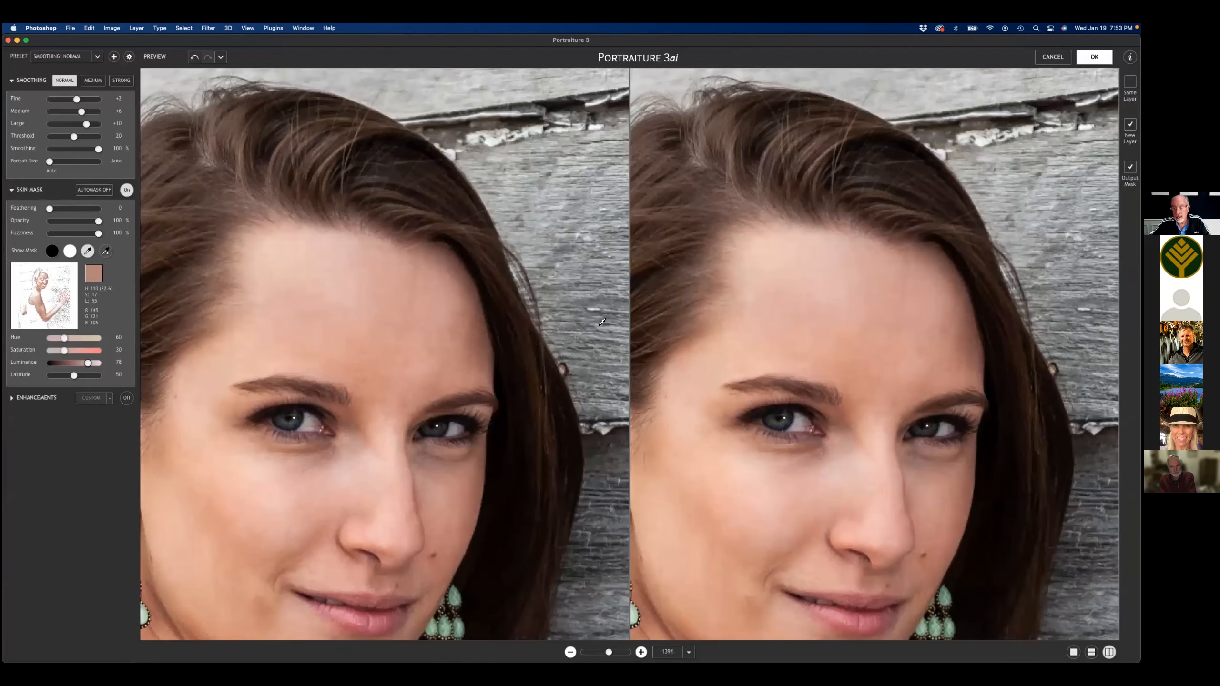
pyautogui.click(386, 360)
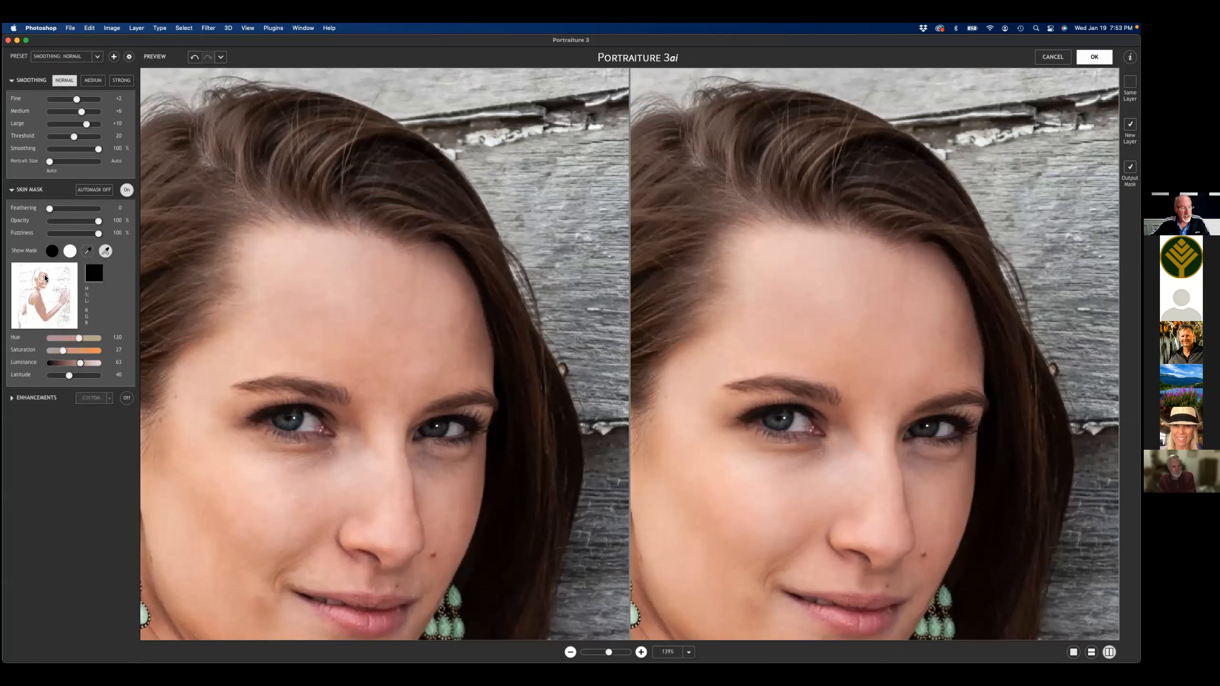
pyautogui.click(106, 251)
# - Compare the Medium and Strong smoothing strengths on the face, return to Normal, and apply the filter to a new layer
pyautogui.click(91, 81)
pyautogui.click(121, 80)
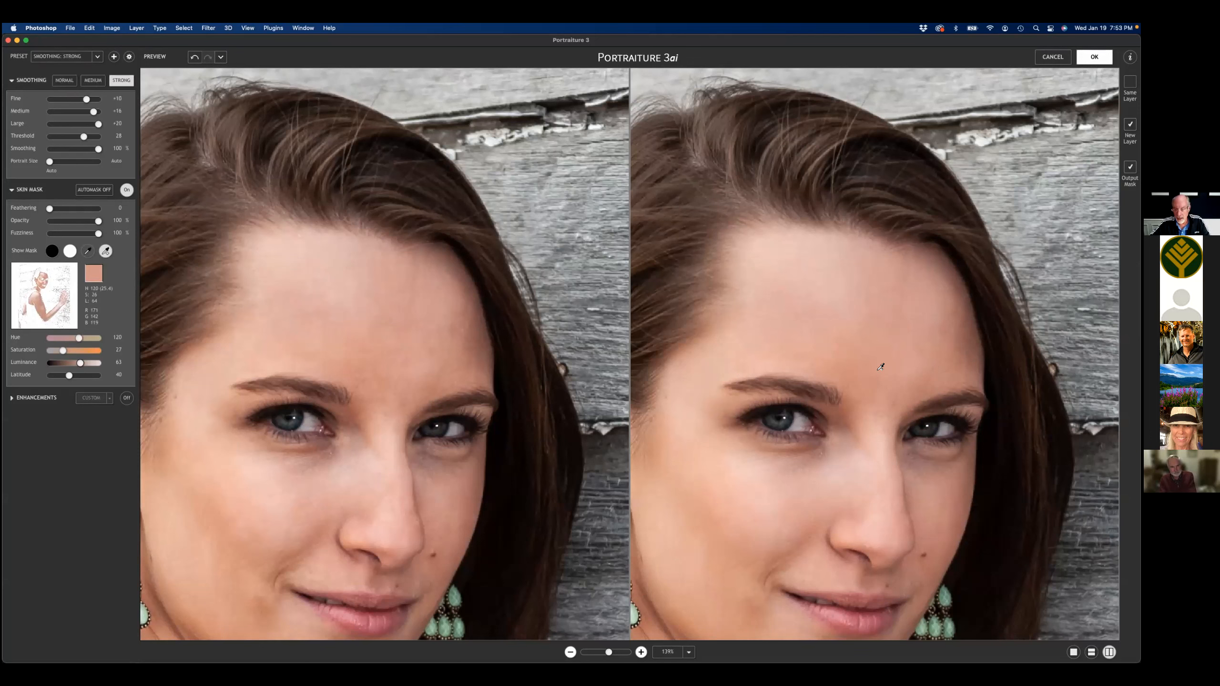
pyautogui.moveTo(863, 350); pyautogui.dragTo(869, 292)
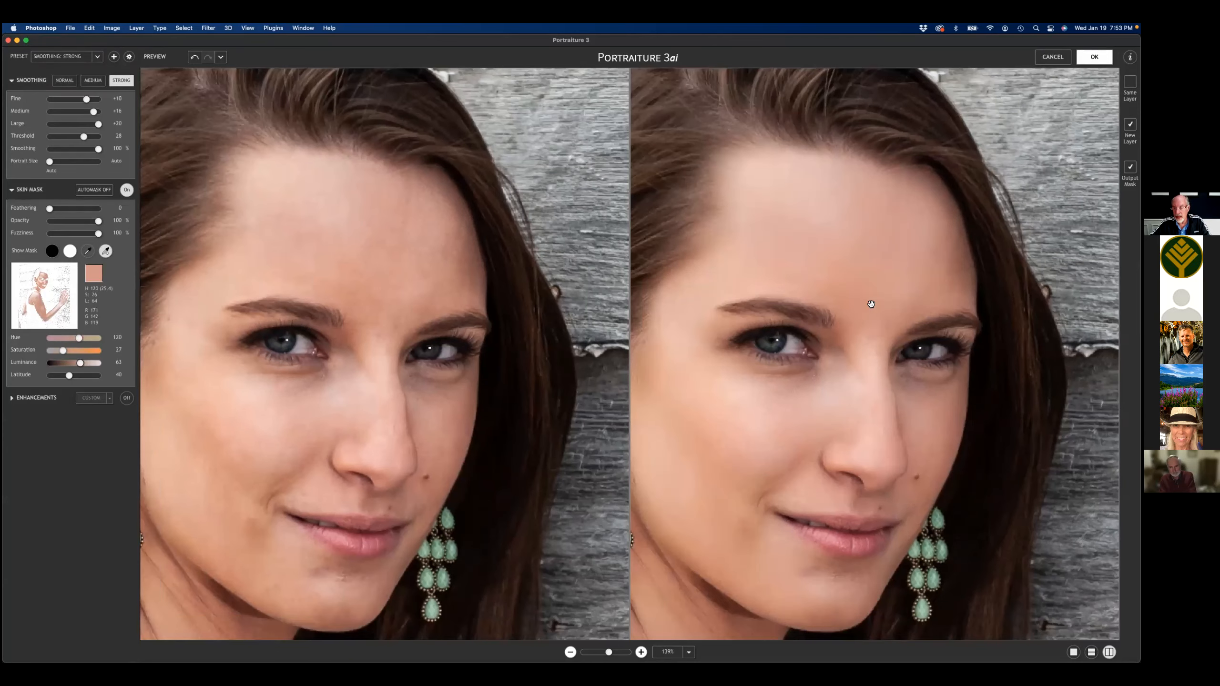
pyautogui.click(64, 80)
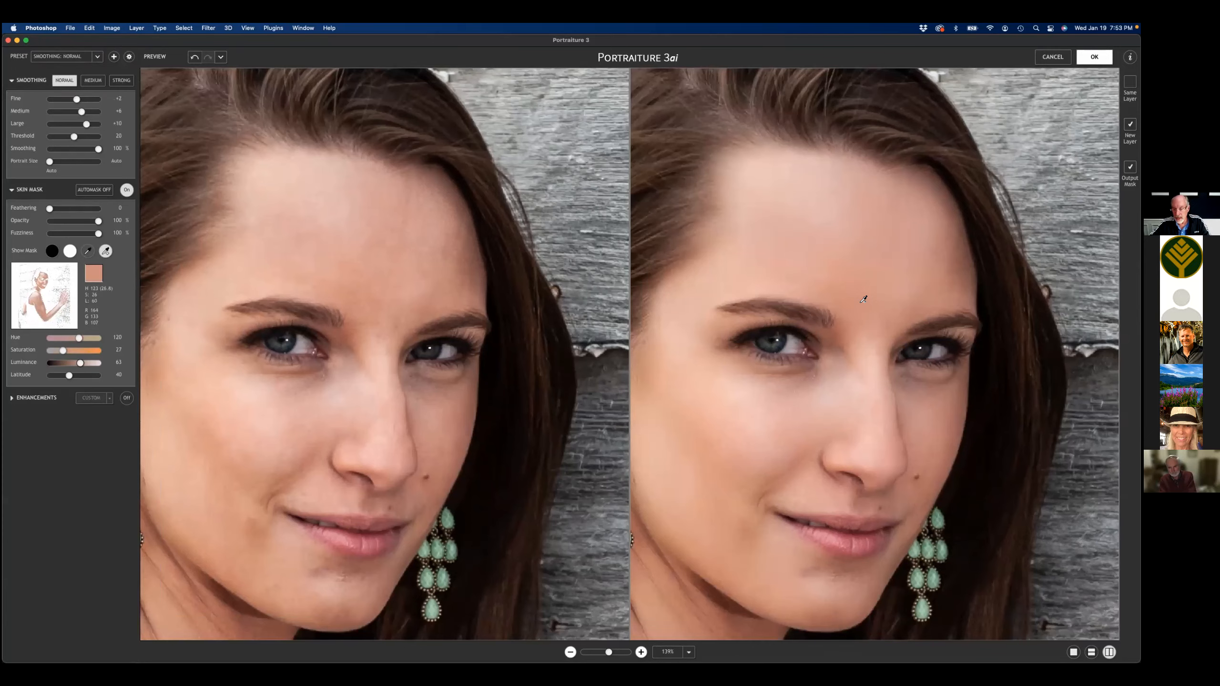
pyautogui.moveTo(888, 342); pyautogui.dragTo(894, 298)
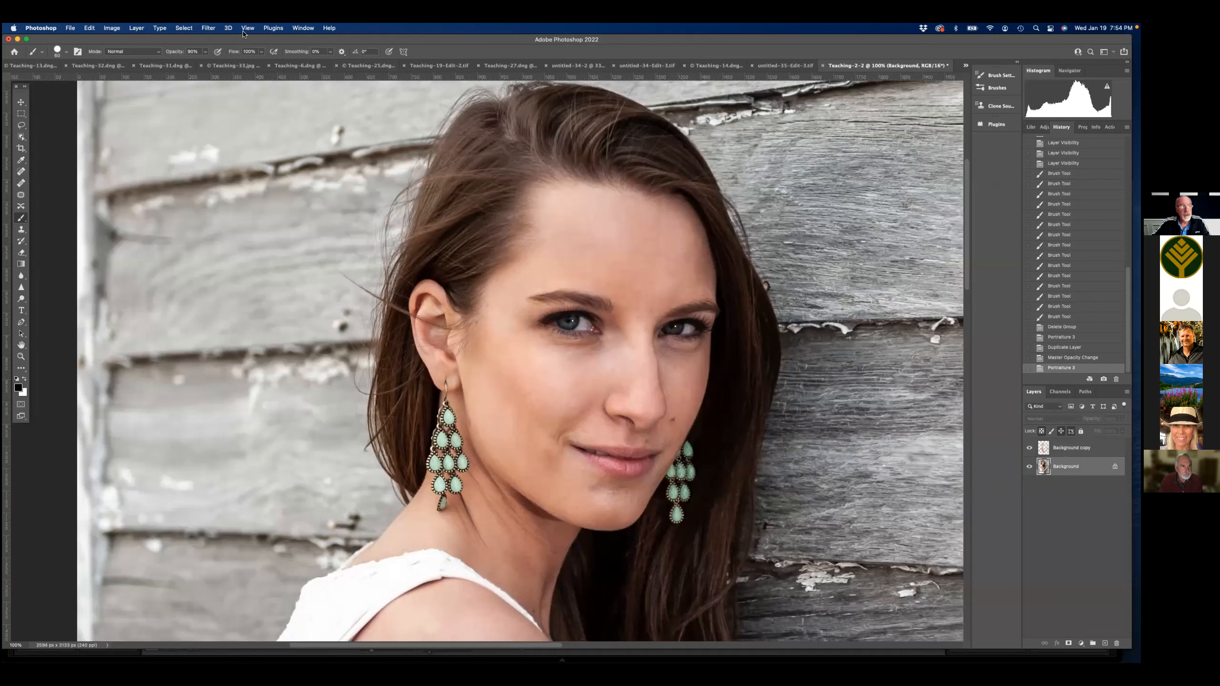
# - Hide the Background layer and add a layer mask to the Background copy layer
pyautogui.click(1028, 467)
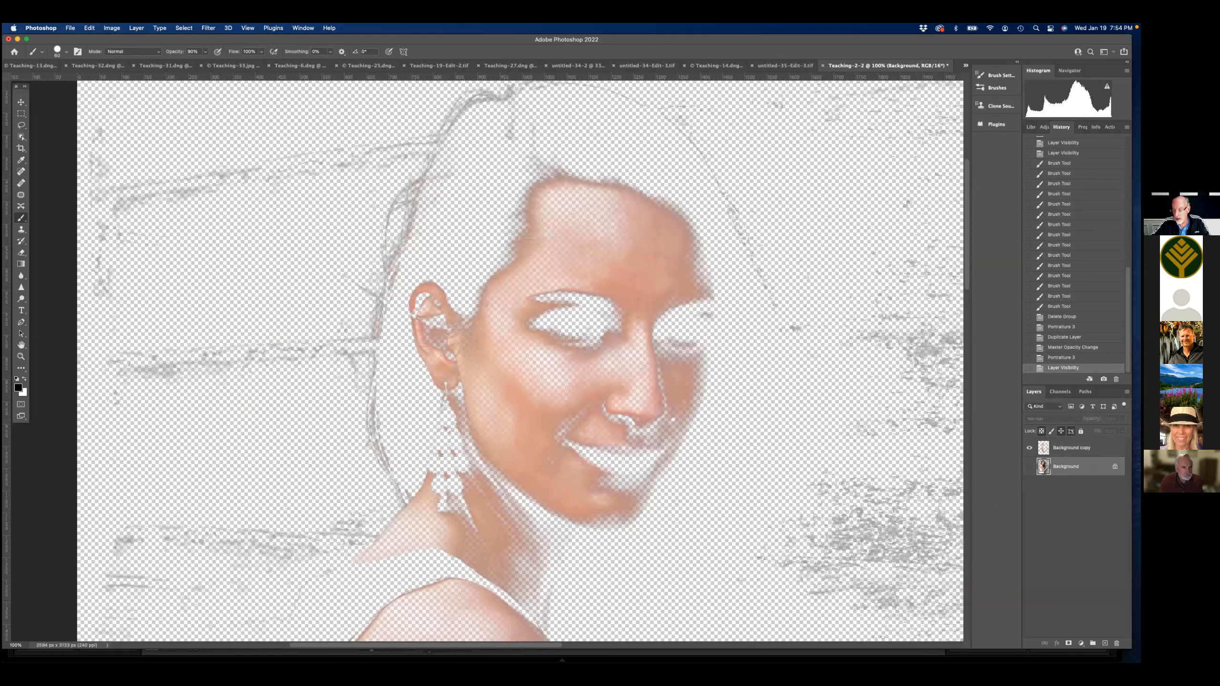
pyautogui.click(1074, 449)
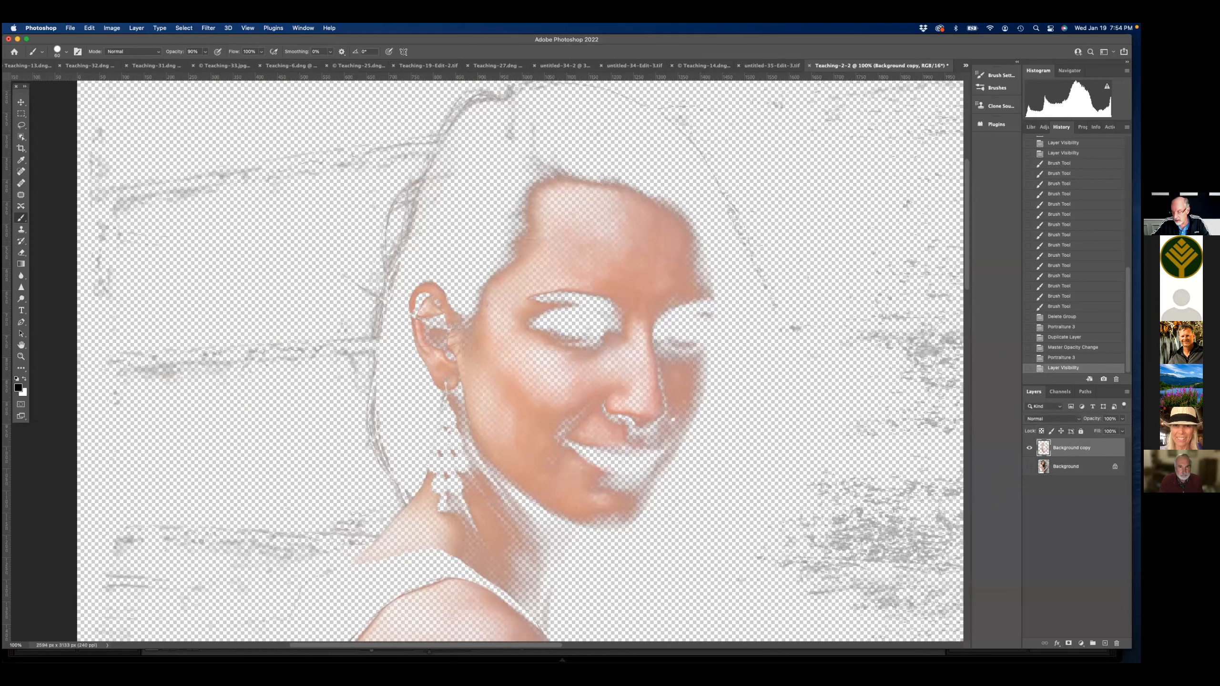
pyautogui.click(1068, 642)
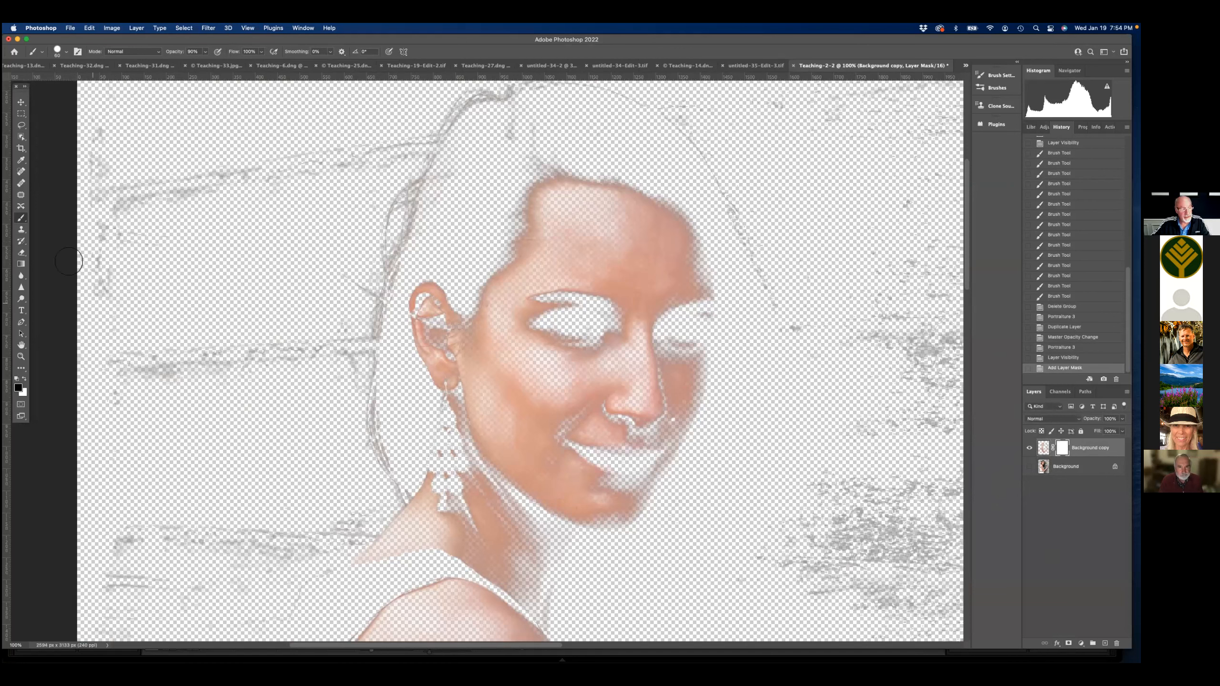
# - Set the brush opacity to 100% and mask out the stray hair outline beside the head
pyautogui.click(207, 53)
pyautogui.moveTo(206, 62); pyautogui.dragTo(148, 62)
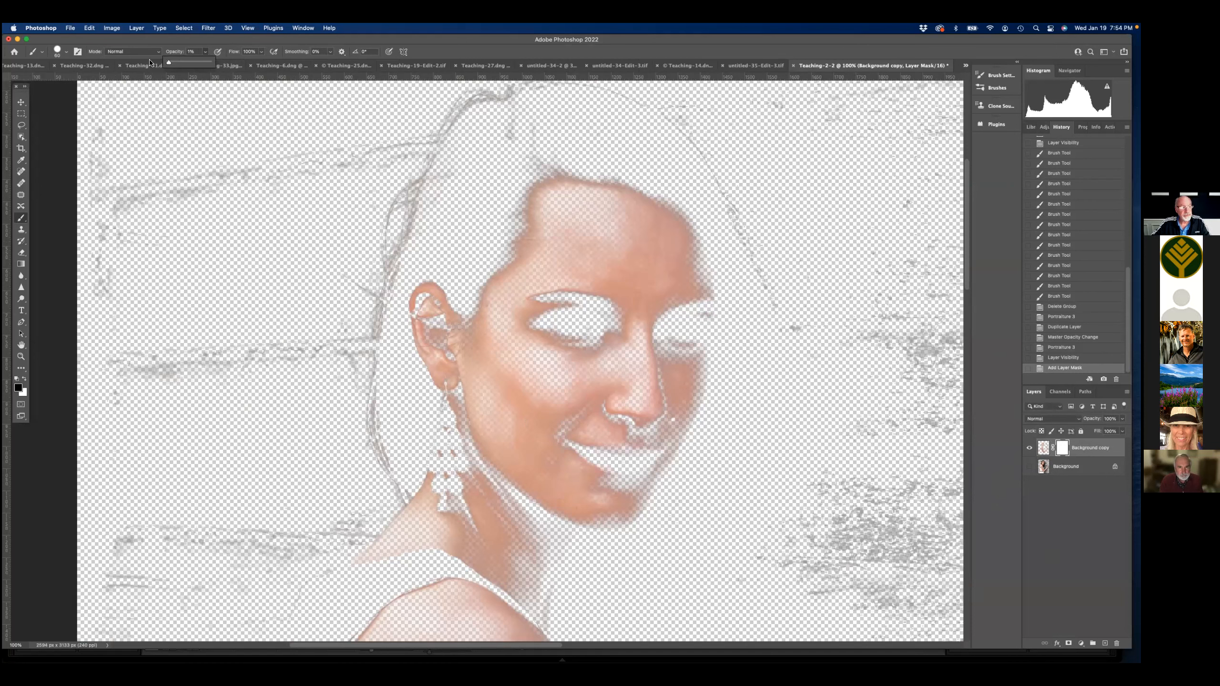
pyautogui.click(606, 150)
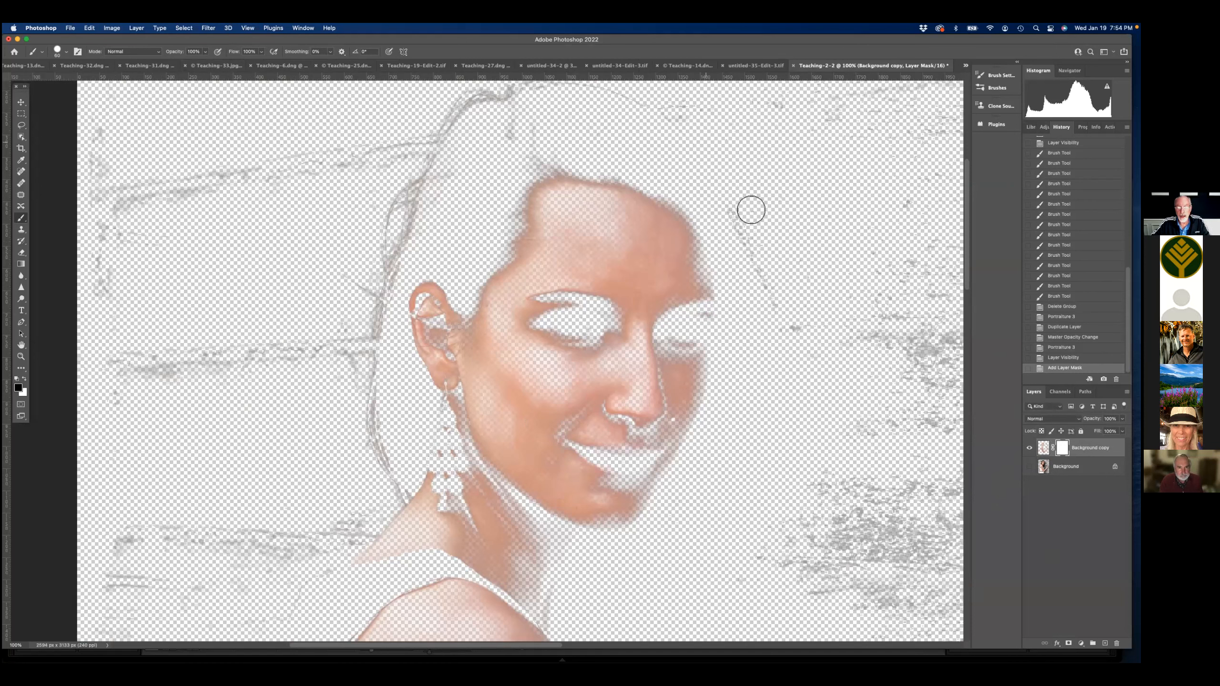
pyautogui.click(772, 296)
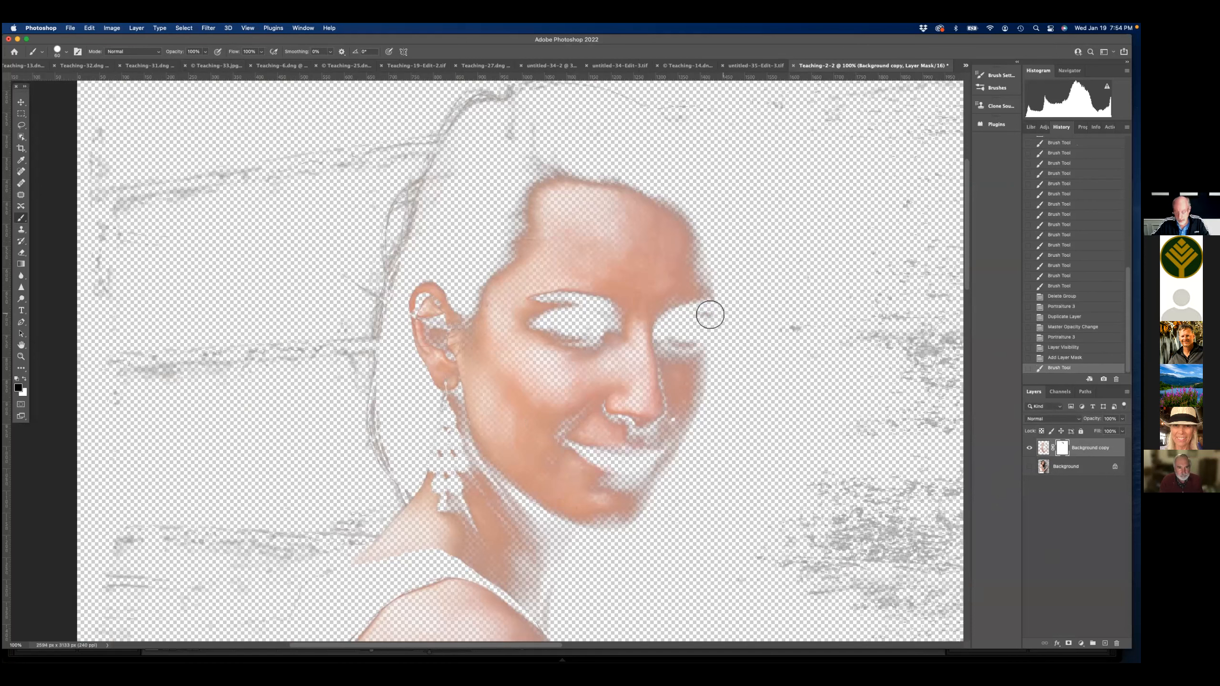
# - Enlarge the brush and paint black on the mask over the wall and hair texture around the woman, keeping the skin areas
pyautogui.click(247, 28)
pyautogui.click(259, 109)
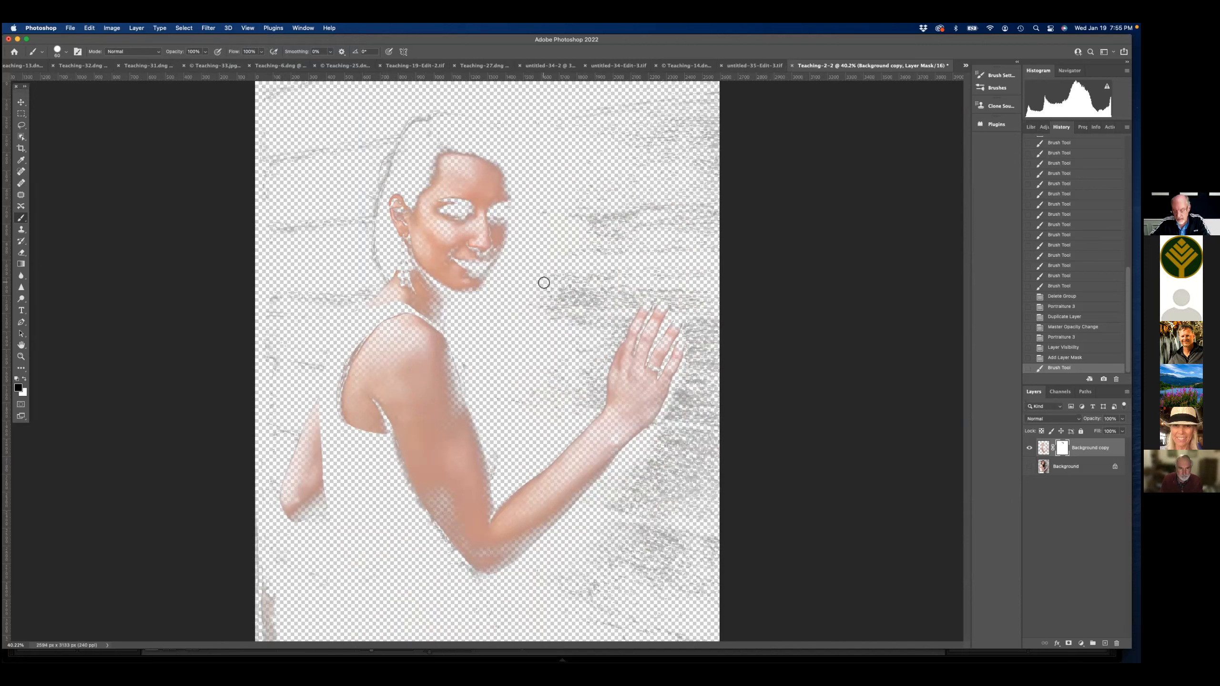
pyautogui.press(']')
pyautogui.press(']')
pyautogui.press(']')
pyautogui.press(']')
pyautogui.press(']')
pyautogui.press(']')
pyautogui.press(']')
pyautogui.press(']')
pyautogui.press(']')
pyautogui.press(']')
pyautogui.press(']')
pyautogui.press(']')
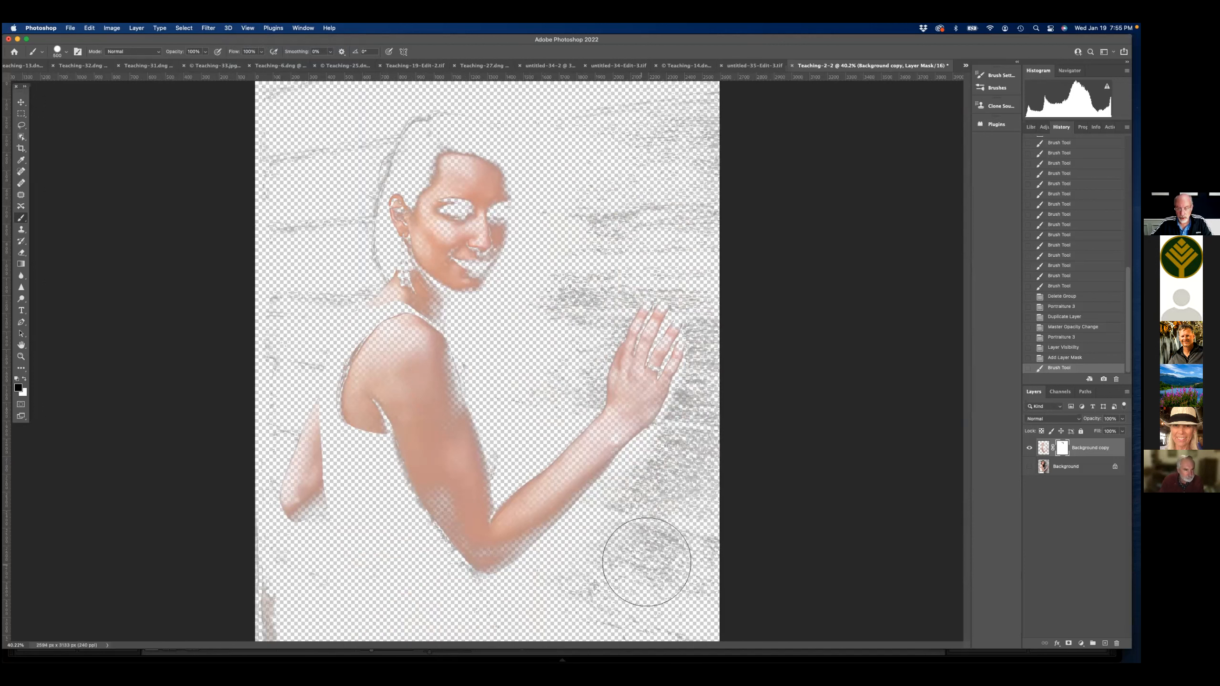
pyautogui.click(1029, 466)
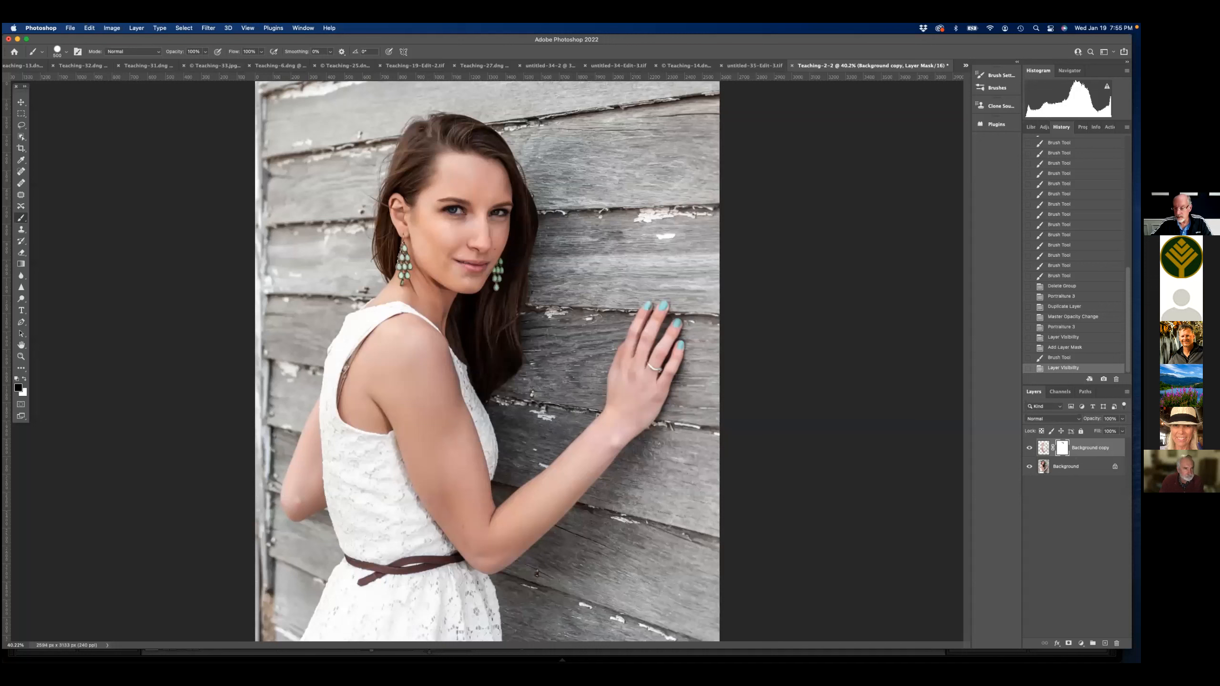
pyautogui.click(1029, 466)
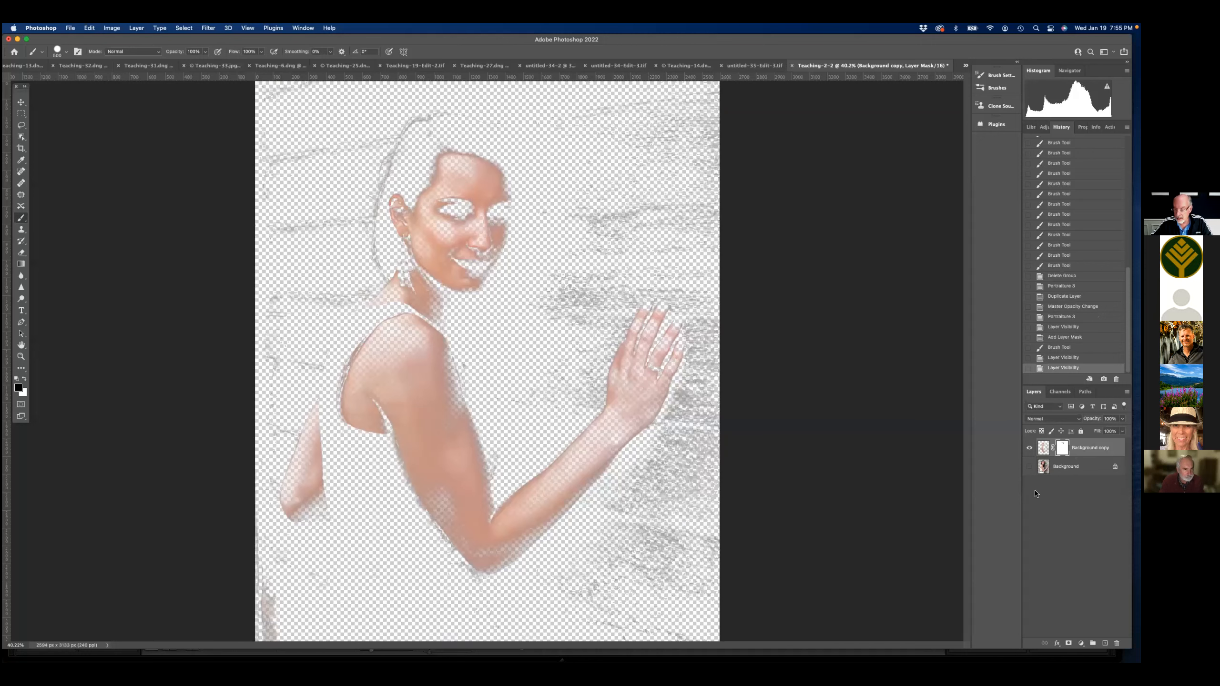
pyautogui.moveTo(642, 520)
pyautogui.mouseDown()
pyautogui.moveTo(580, 585)
pyautogui.moveTo(623, 635)
pyautogui.moveTo(713, 403)
pyautogui.moveTo(586, 226)
pyautogui.moveTo(558, 306)
pyautogui.moveTo(651, 160)
pyautogui.moveTo(555, 101)
pyautogui.moveTo(367, 122)
pyautogui.moveTo(338, 241)
pyautogui.mouseUp()
pyautogui.moveTo(322, 263)
pyautogui.mouseDown()
pyautogui.moveTo(291, 117)
pyautogui.moveTo(280, 313)
pyautogui.moveTo(310, 283)
pyautogui.moveTo(281, 340)
pyautogui.moveTo(286, 240)
pyautogui.moveTo(237, 357)
pyautogui.mouseUp()
pyautogui.moveTo(239, 415)
pyautogui.mouseDown()
pyautogui.moveTo(231, 474)
pyautogui.moveTo(206, 480)
pyautogui.mouseUp()
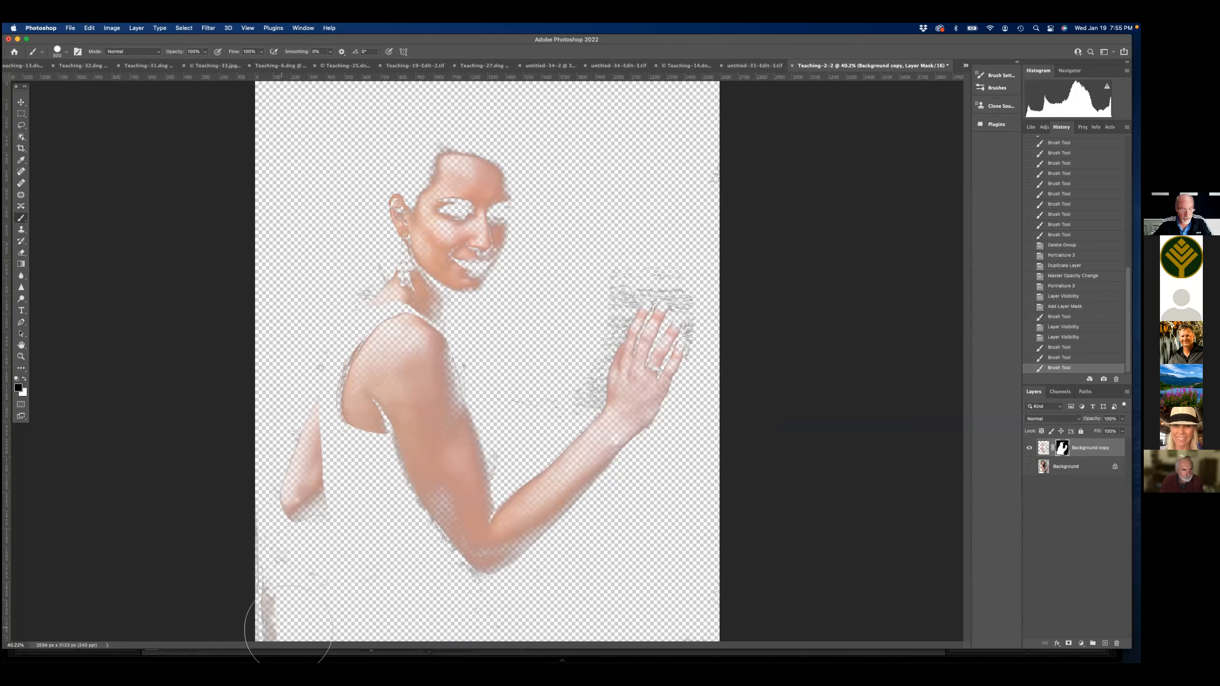
pyautogui.moveTo(359, 604)
pyautogui.mouseDown()
pyautogui.moveTo(258, 605)
pyautogui.moveTo(294, 604)
pyautogui.mouseUp()
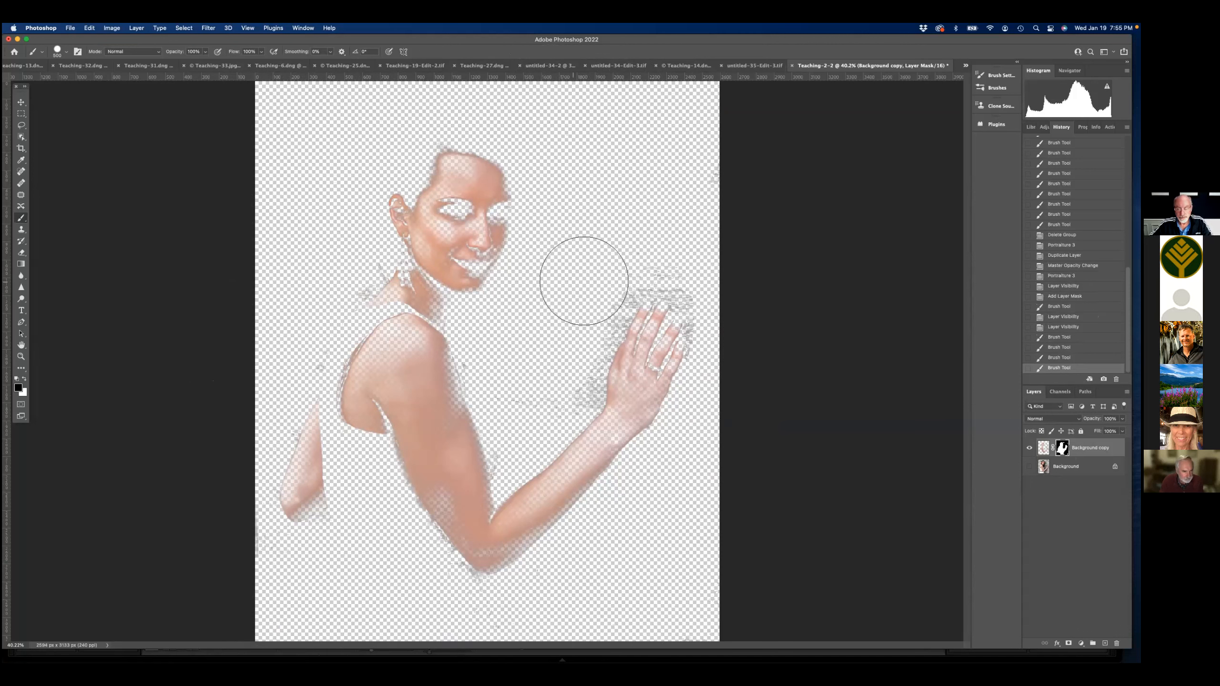
pyautogui.moveTo(606, 273)
pyautogui.mouseDown()
pyautogui.moveTo(686, 256)
pyautogui.moveTo(699, 286)
pyautogui.mouseUp()
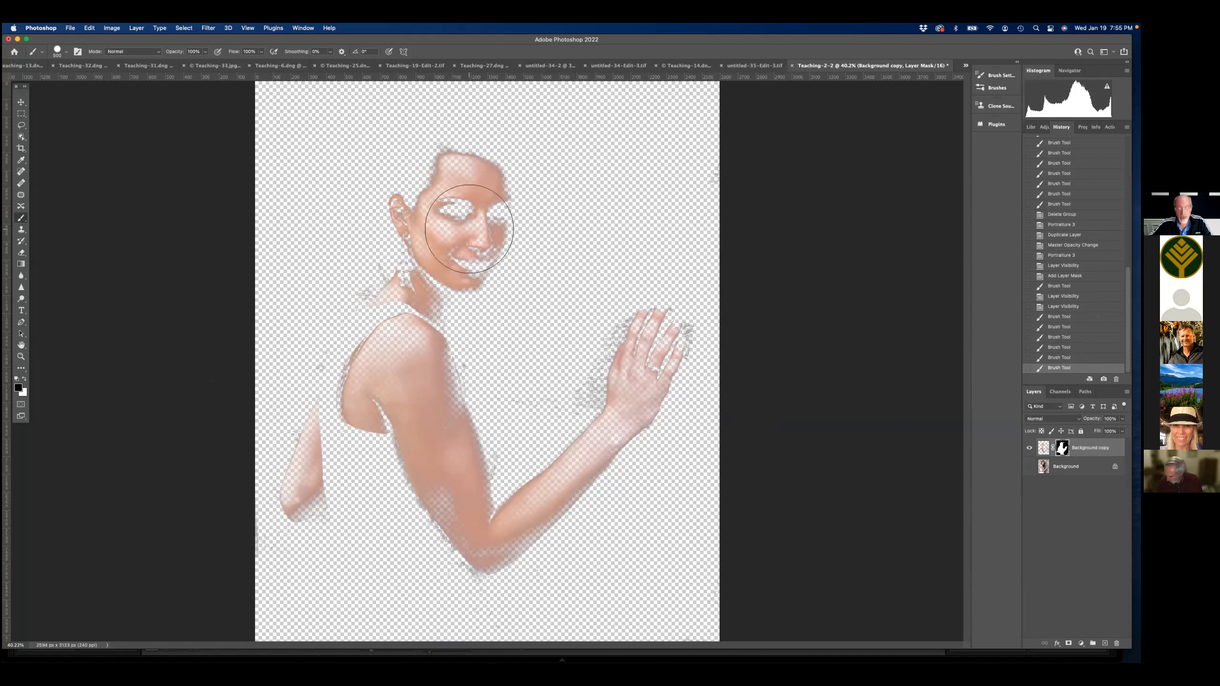
# - Shrink the brush and mask out the eyes, lips and nostrils on the Background copy layer
pyautogui.click(247, 29)
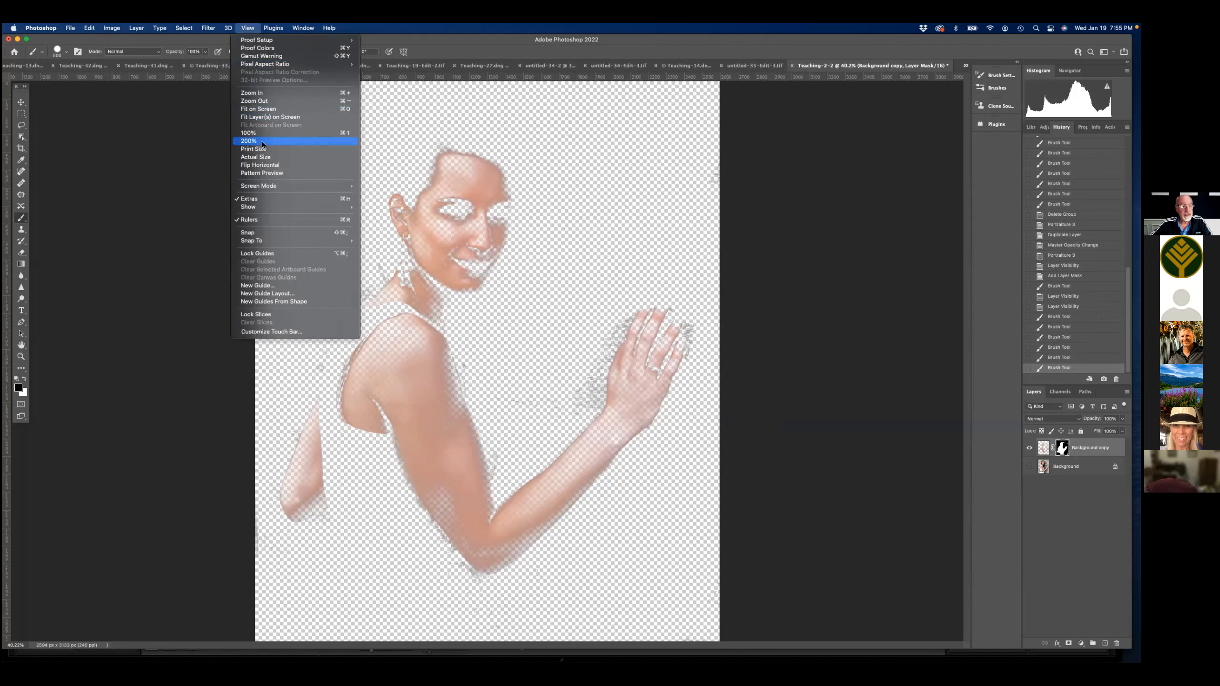
pyautogui.click(439, 254)
pyautogui.press('super+plus')
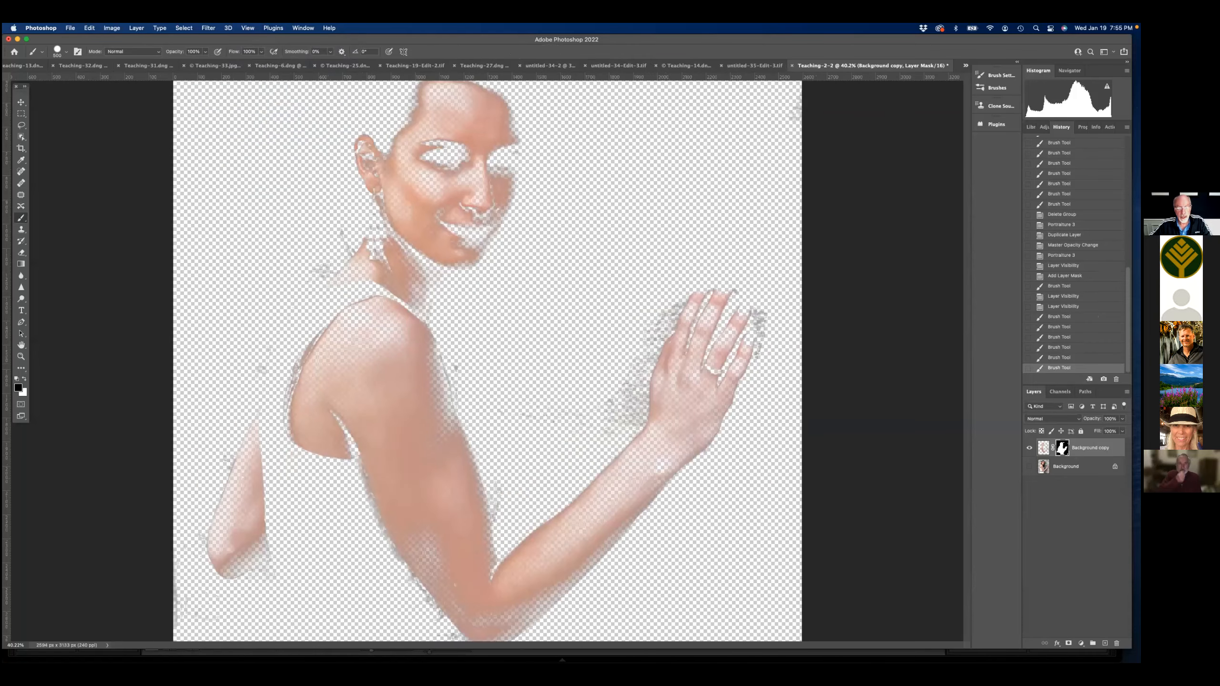
pyautogui.press('super+1')
pyautogui.scroll(6, 519, 306)
pyautogui.press('[')
pyautogui.press('[')
pyautogui.press('[')
pyautogui.press('[')
pyautogui.press('[')
pyautogui.press('[')
pyautogui.press('[')
pyautogui.press('[')
pyautogui.press('[')
pyautogui.press('[')
pyautogui.press('[')
pyautogui.press('[')
pyautogui.press('[')
pyautogui.press('[')
pyautogui.press('[')
pyautogui.scroll(-1, 519, 306)
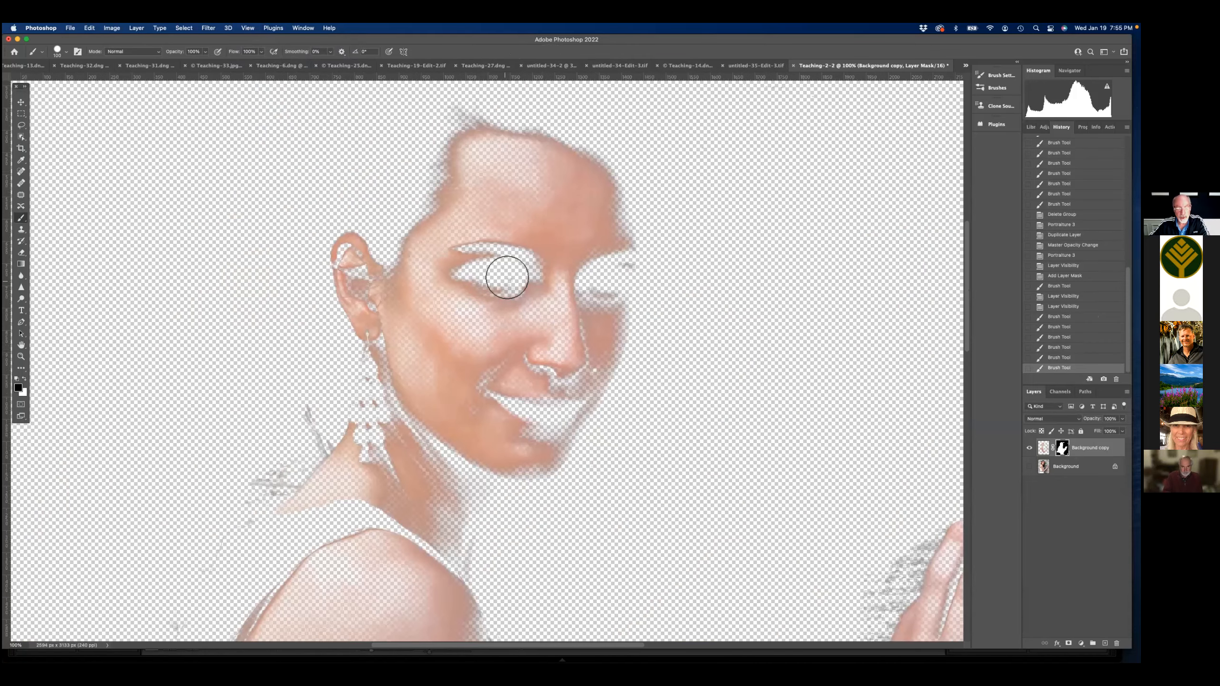
pyautogui.moveTo(508, 276); pyautogui.dragTo(485, 270)
pyautogui.moveTo(517, 406); pyautogui.dragTo(574, 409)
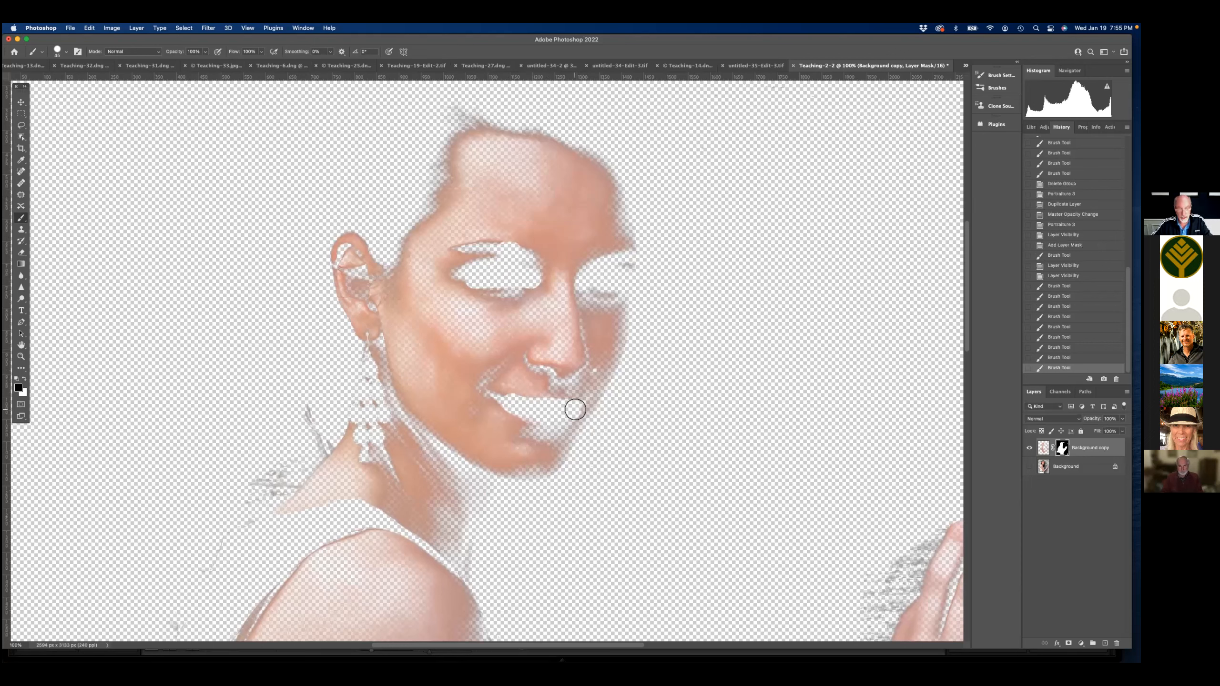
pyautogui.moveTo(600, 281); pyautogui.dragTo(611, 282)
pyautogui.moveTo(550, 370); pyautogui.dragTo(537, 366)
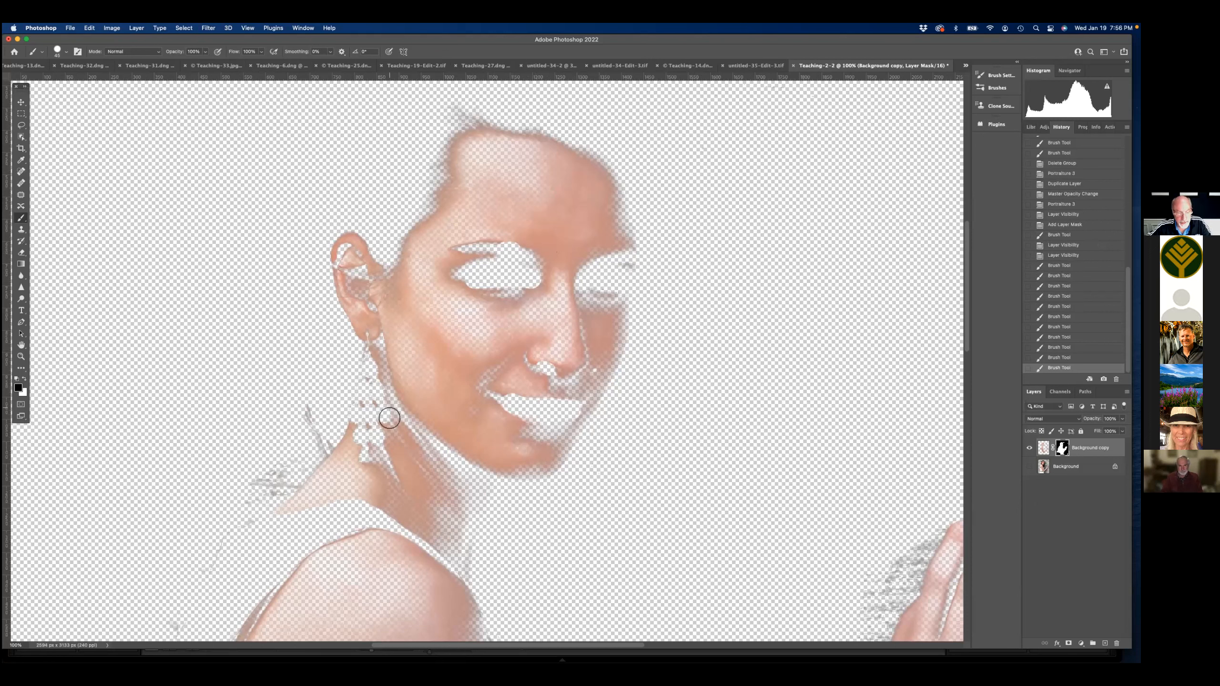
# - Show the Background layer and set the Background copy layer's opacity to 72%
pyautogui.click(1029, 466)
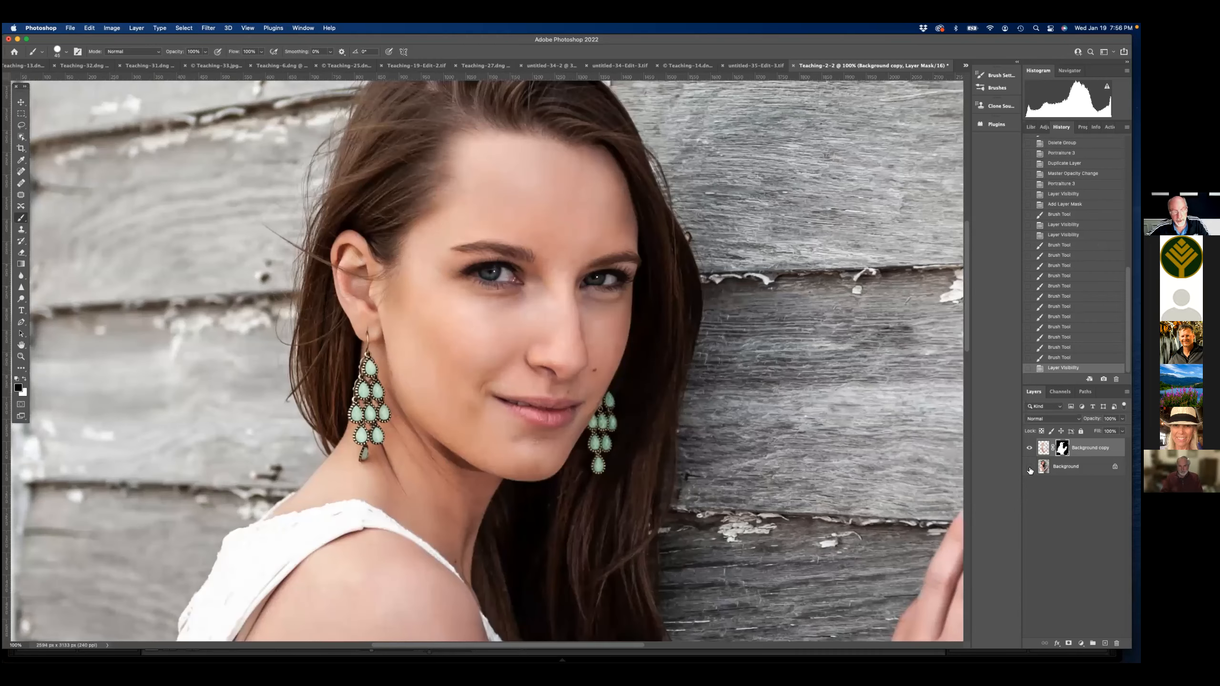
pyautogui.click(1029, 466)
pyautogui.click(1029, 466)
pyautogui.click(1043, 447)
pyautogui.click(1121, 418)
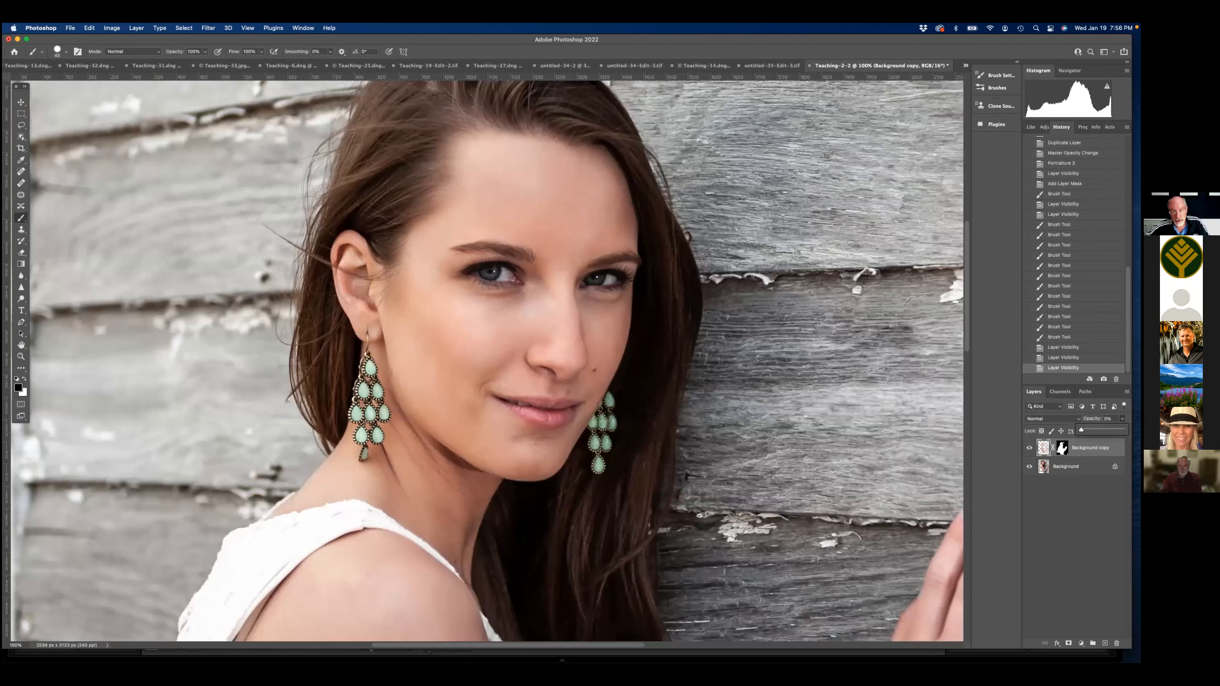
pyautogui.moveTo(1113, 429); pyautogui.dragTo(1114, 429)
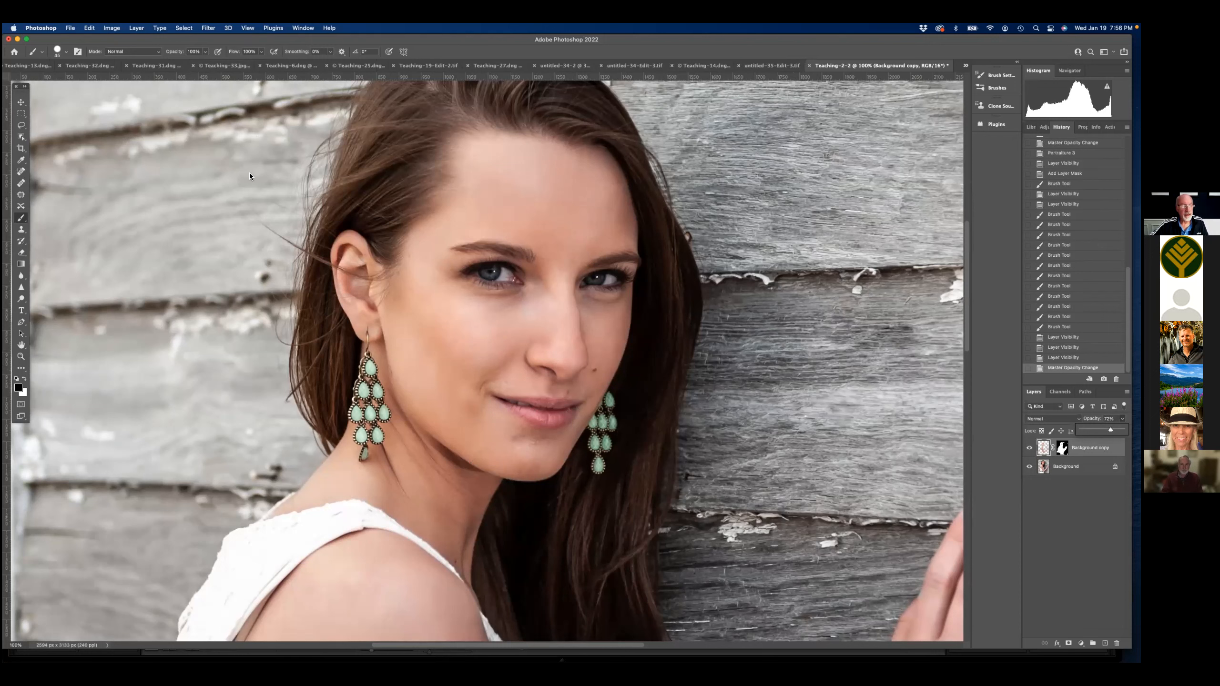
# - Fit the whole portrait in view and flatten the image into a single layer
pyautogui.click(248, 27)
pyautogui.click(259, 109)
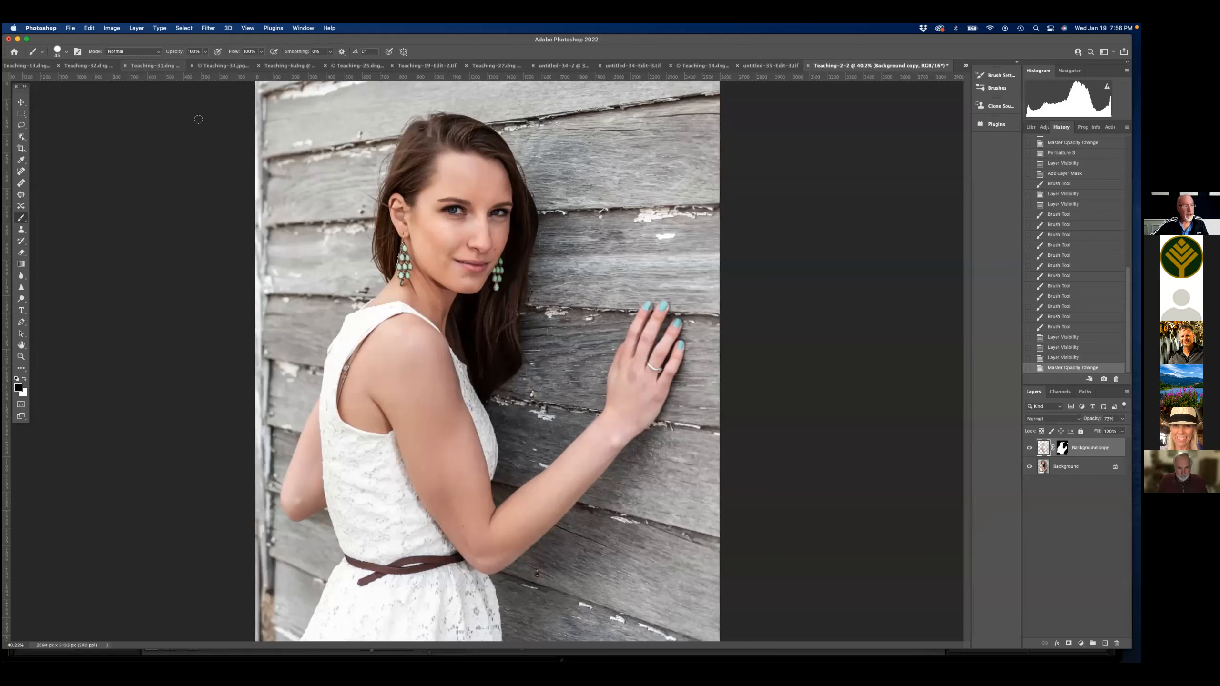
pyautogui.click(139, 27)
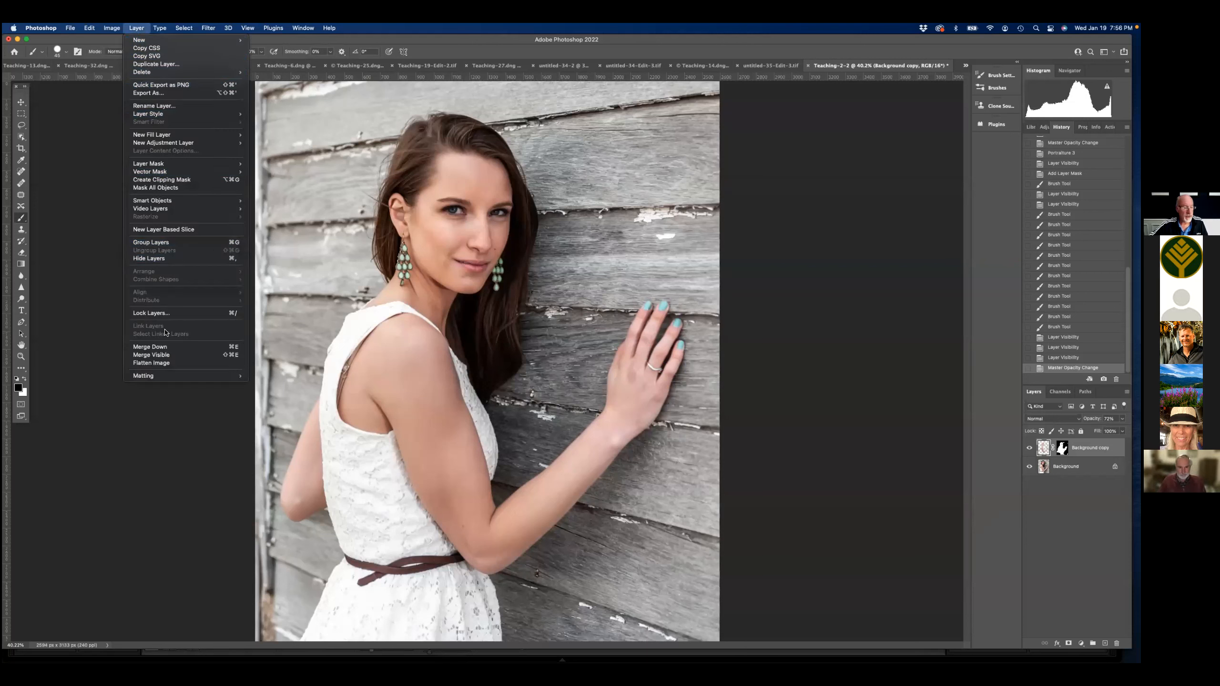
pyautogui.click(153, 362)
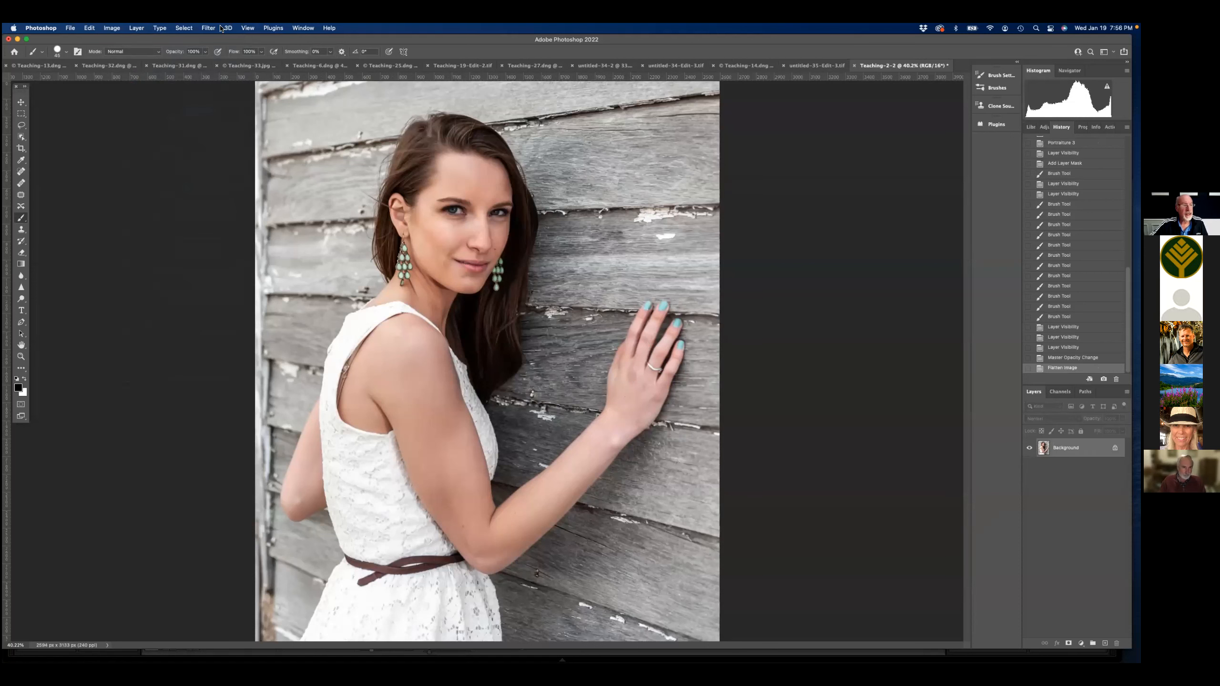
# - Save the flattened portrait and switch to Lightroom Classic
pyautogui.click(82, 27)
pyautogui.moveTo(74, 30)
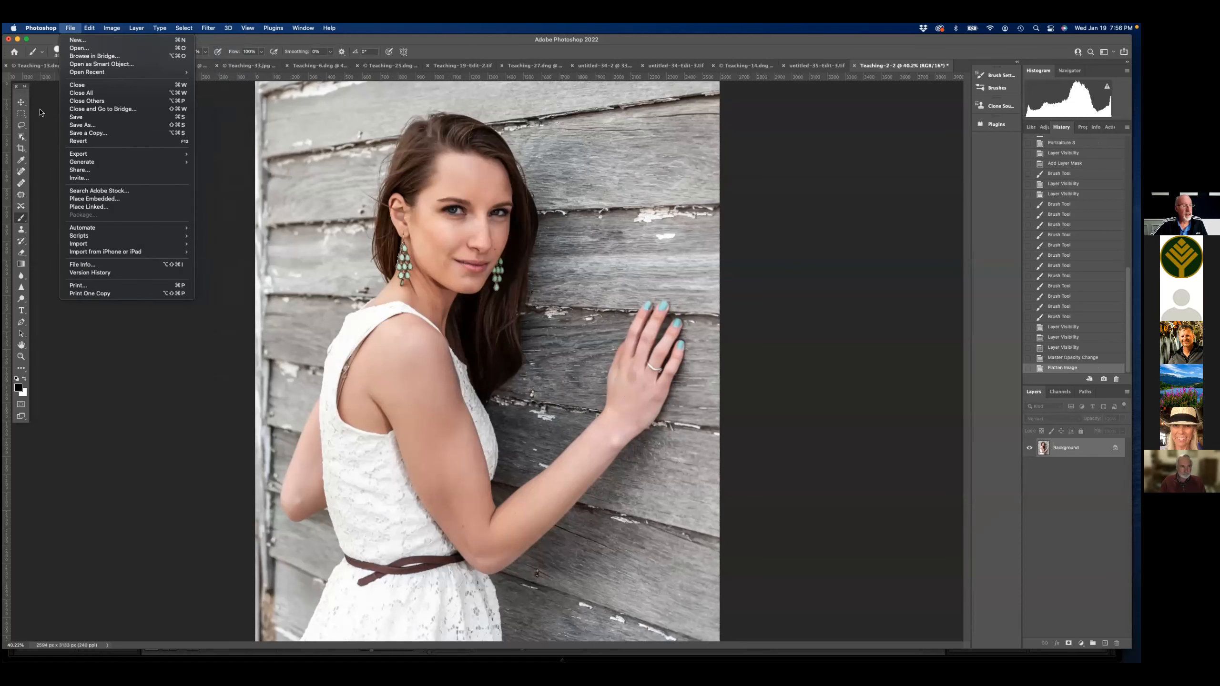
pyautogui.click(75, 117)
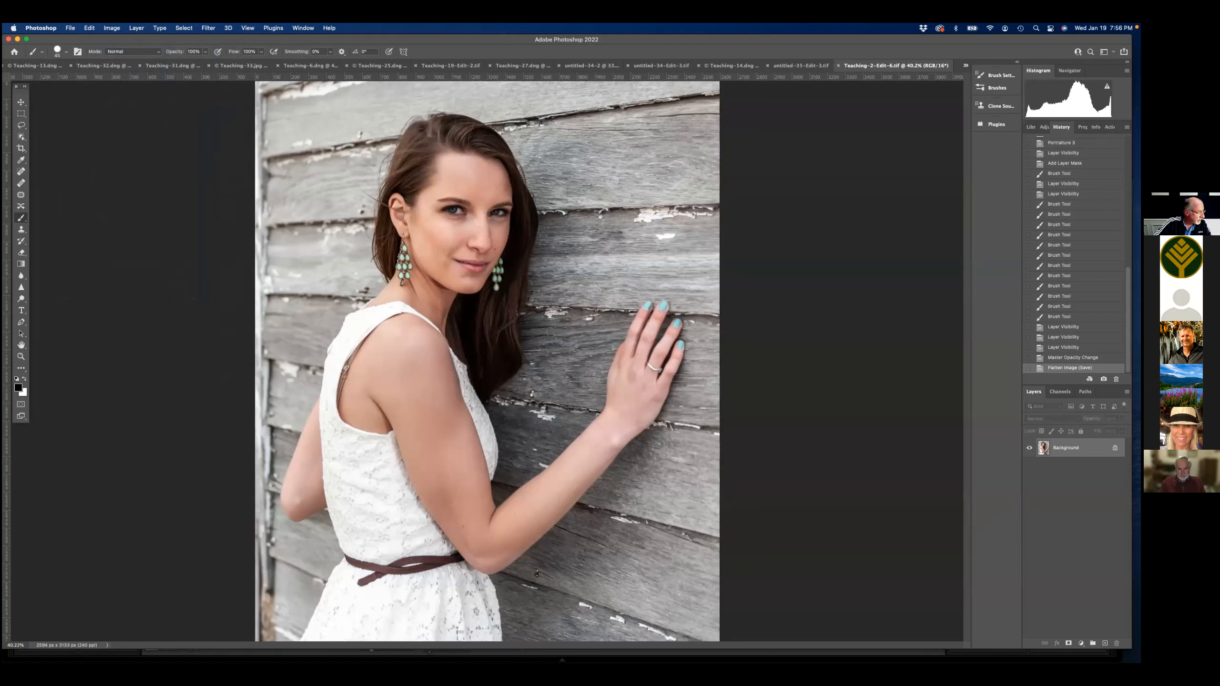
pyautogui.press('super+Tab')
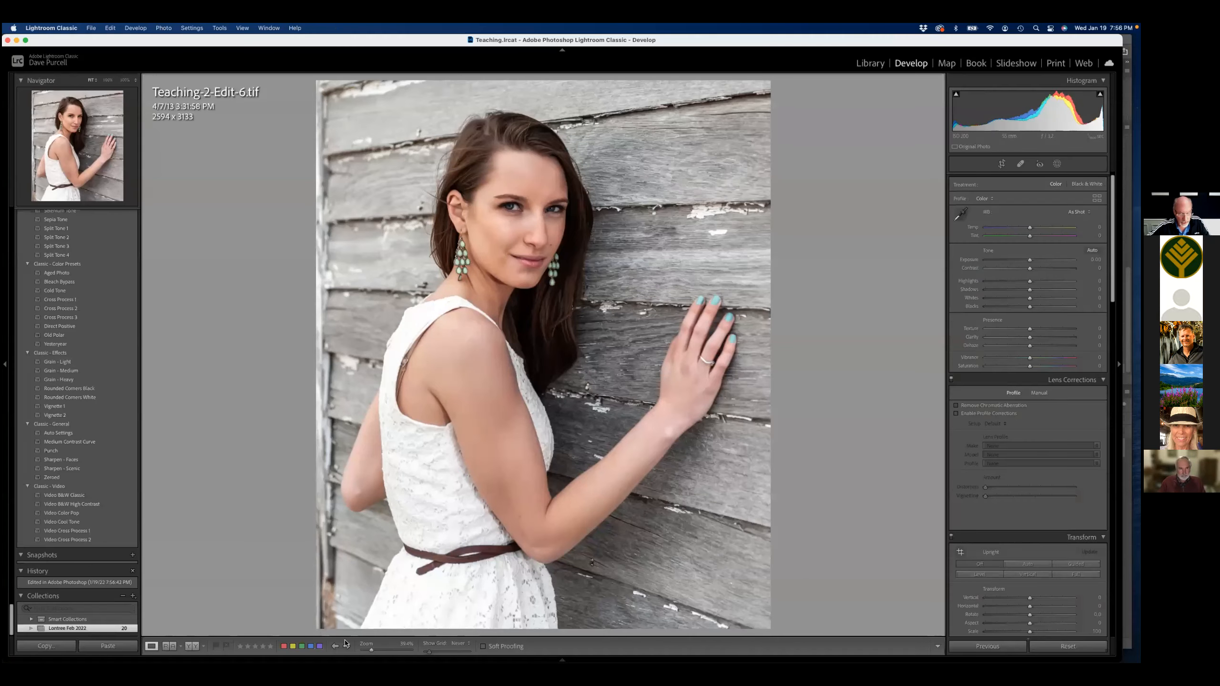
# - Give Teaching-2-Edit-6.tif a five-star rating and compare it with the original Teaching-2.dng
pyautogui.moveTo(560, 657)
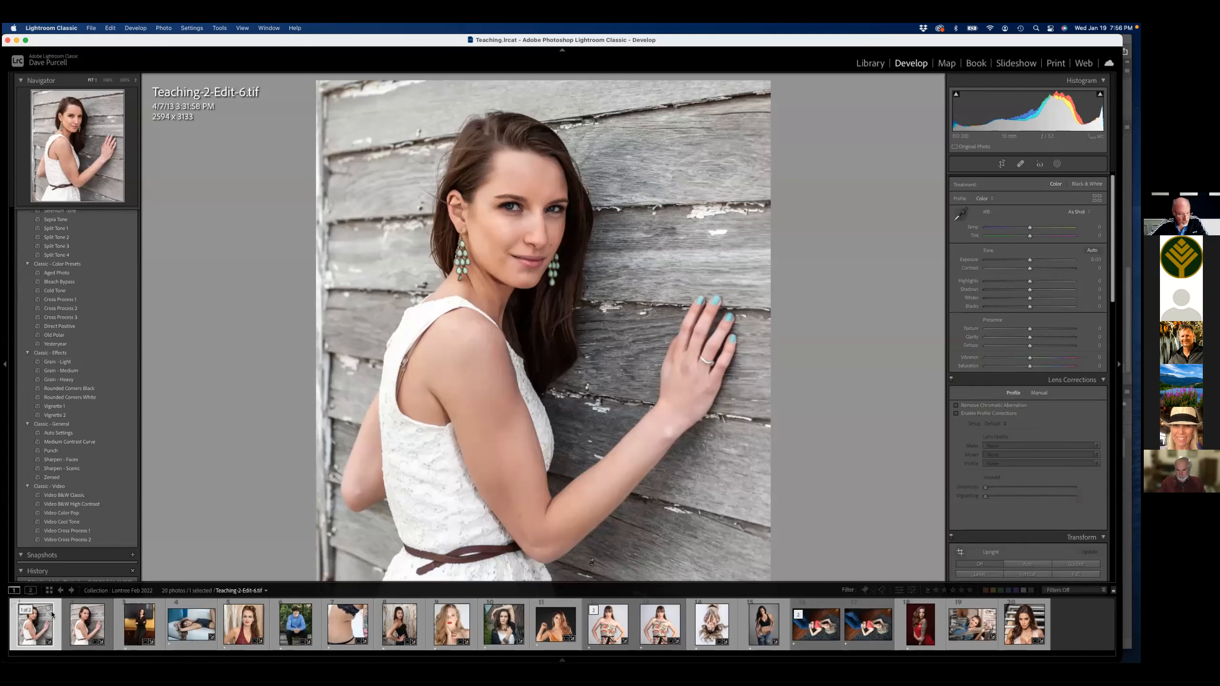
pyautogui.press('5')
pyautogui.click(76, 624)
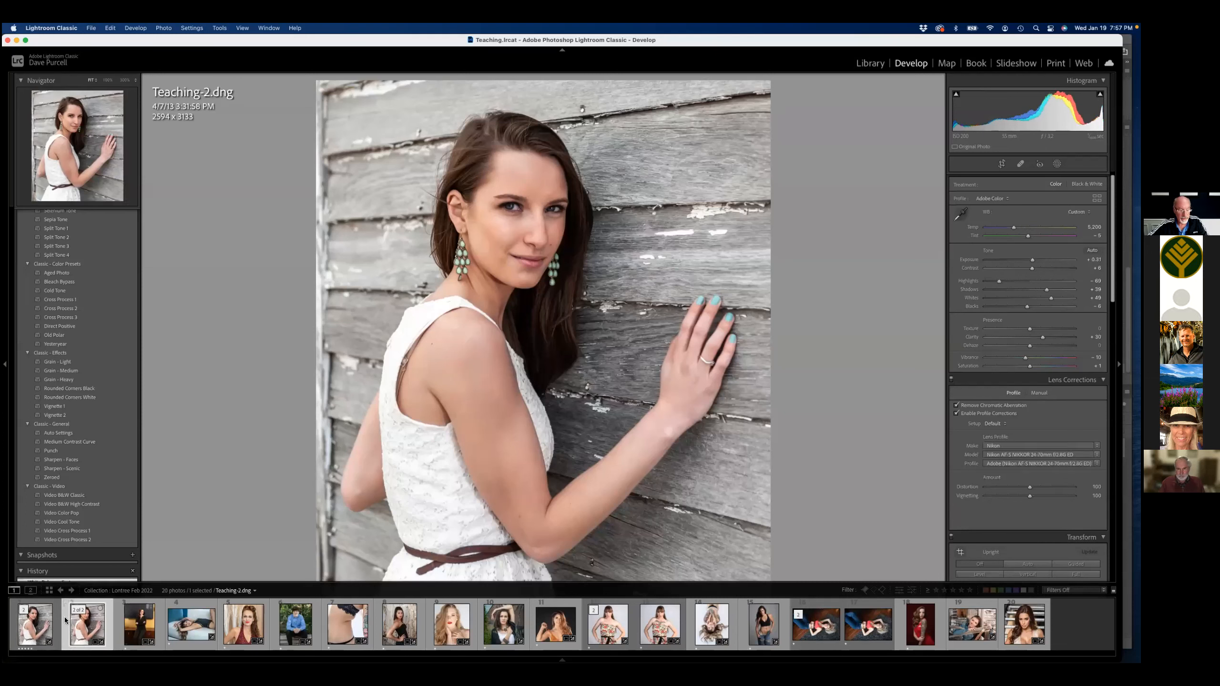
pyautogui.click(36, 617)
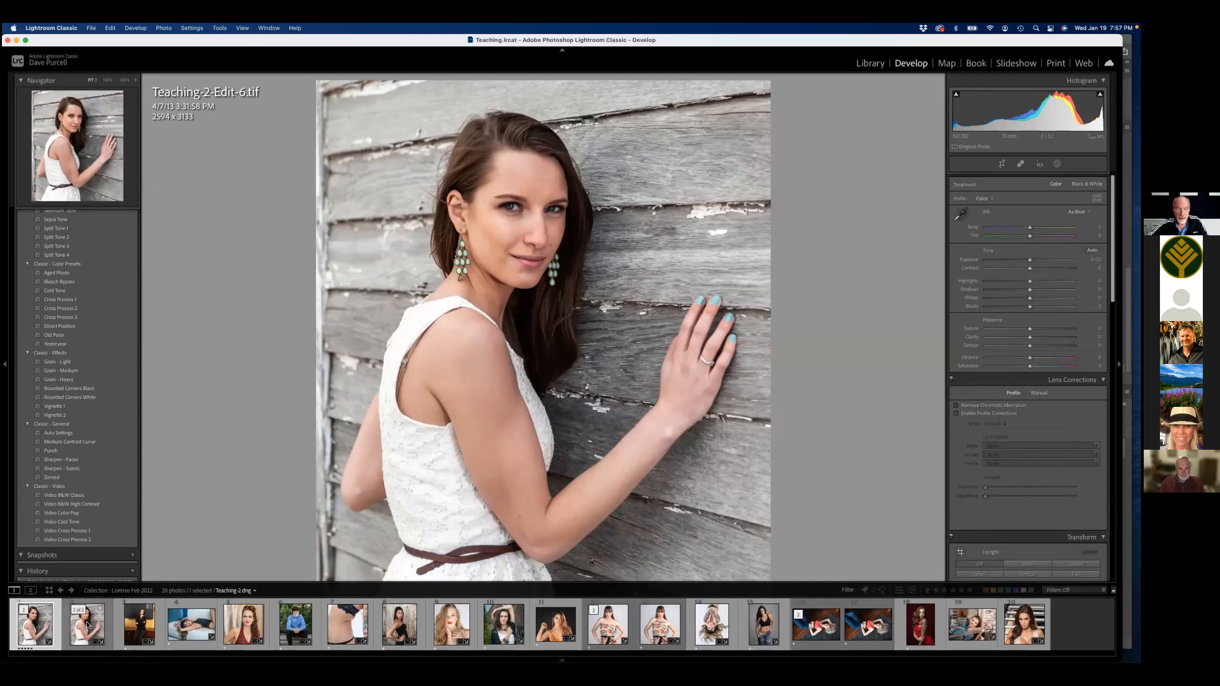
pyautogui.click(87, 627)
pyautogui.click(49, 627)
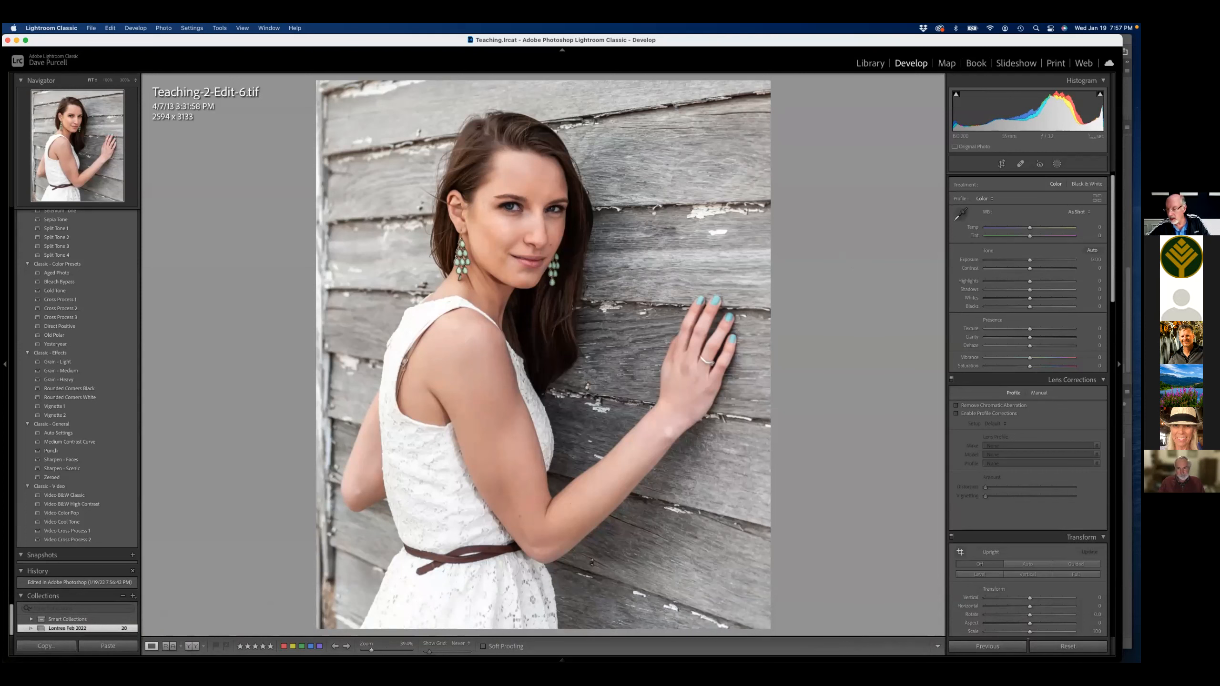
# - Darken the portrait's edges slightly with a post-crop vignette amount of about -12
pyautogui.scroll(-5, 1005, 284)
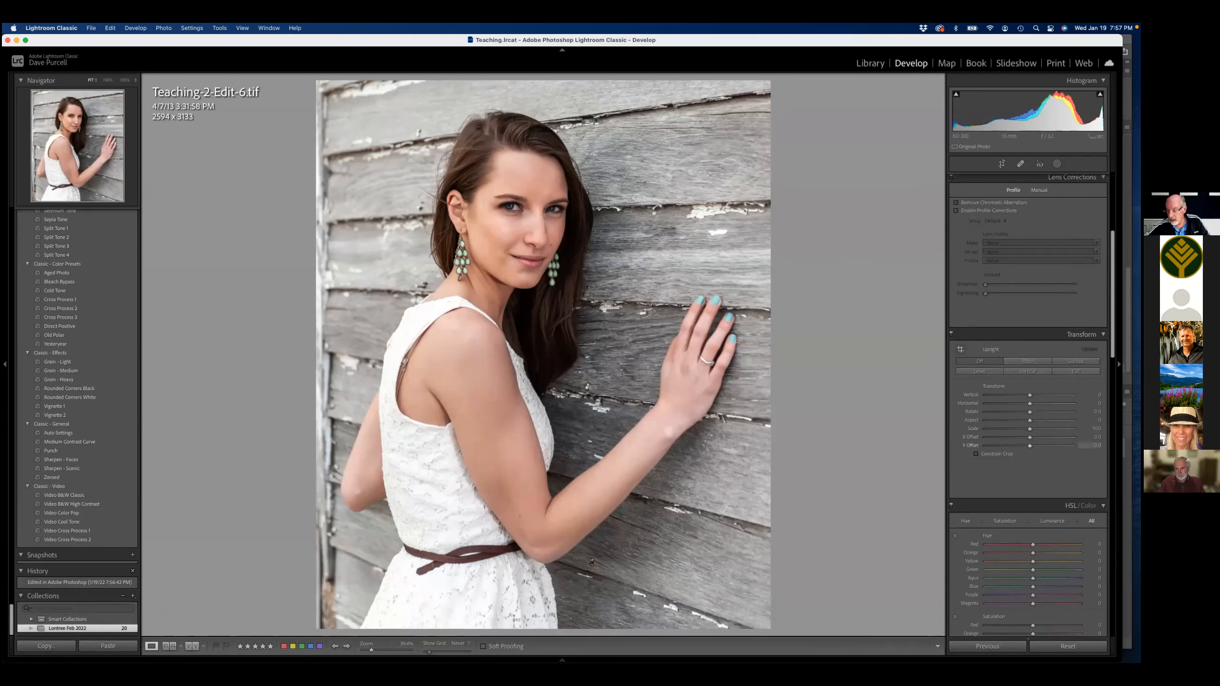
pyautogui.scroll(-10, 1027, 405)
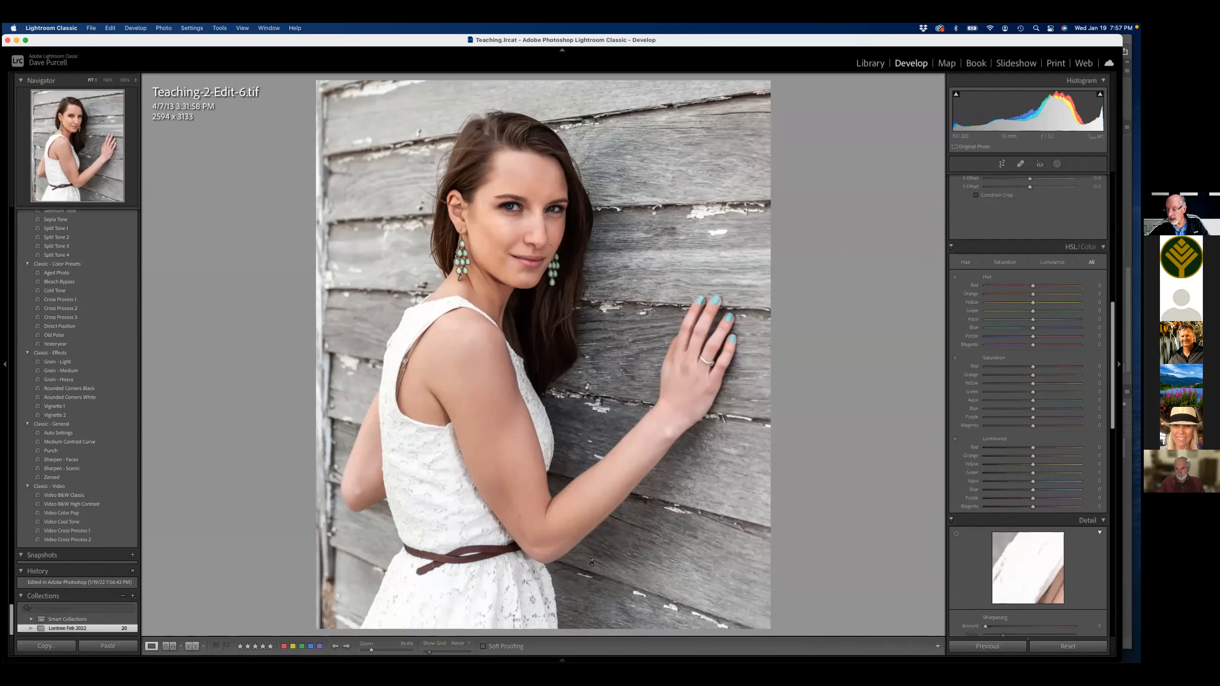
pyautogui.scroll(-1, 1029, 519)
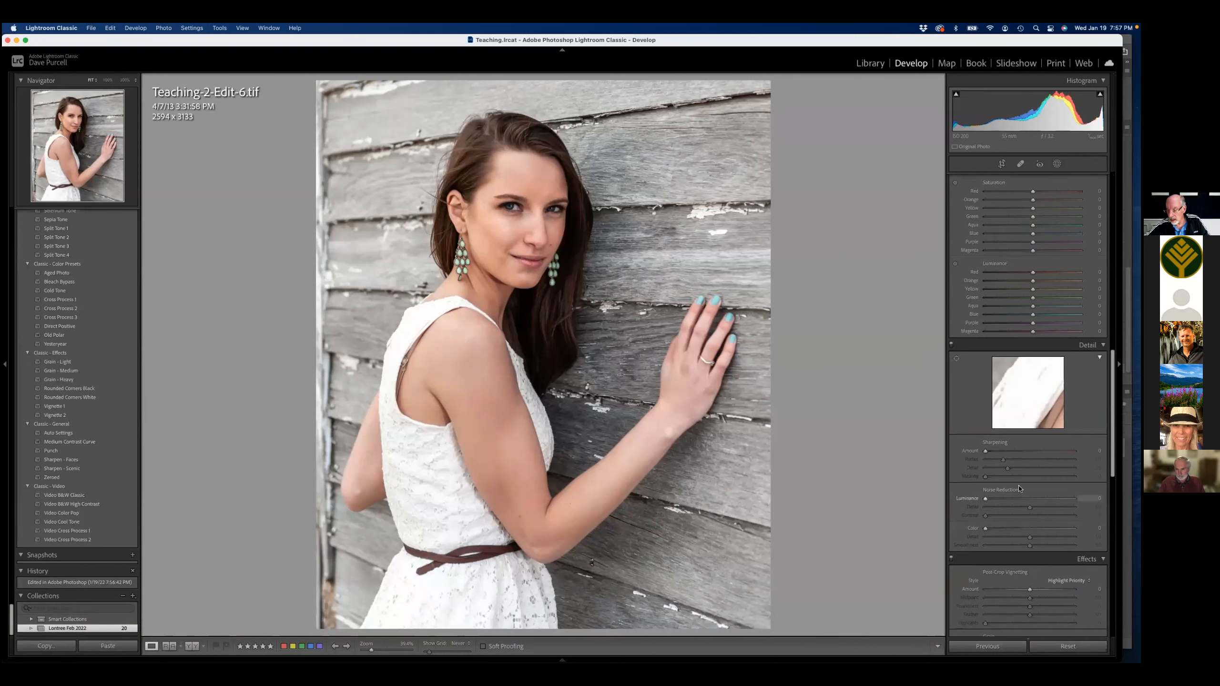
pyautogui.moveTo(1029, 589); pyautogui.dragTo(1023, 589)
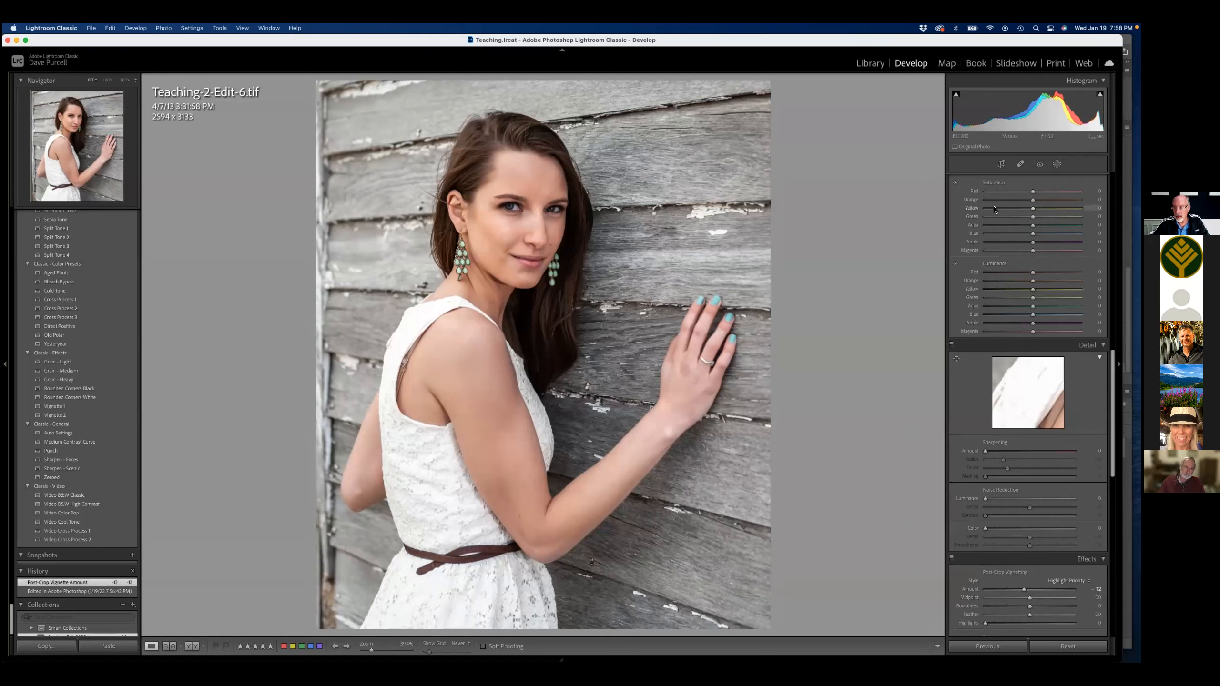
# - Start a new radial gradient mask, reset its effect sliders, then raise exposure to 0.37 and lift the shadows slightly
pyautogui.scroll(5, 992, 221)
pyautogui.scroll(1, 991, 221)
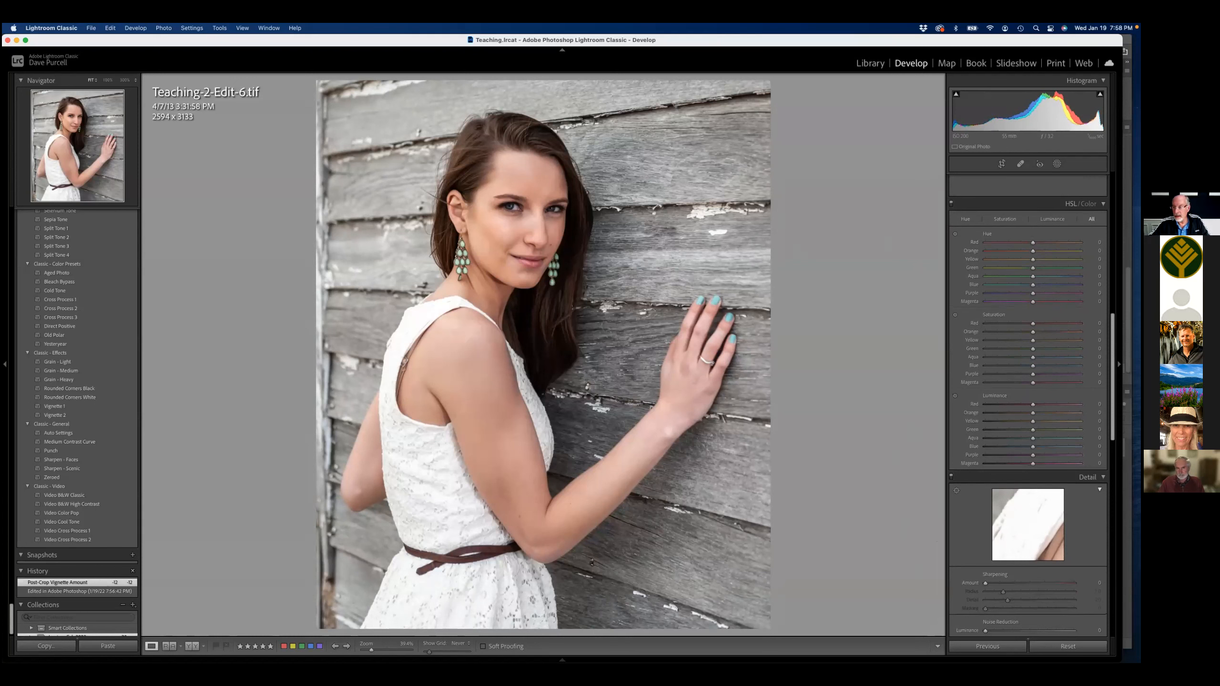
pyautogui.click(1056, 165)
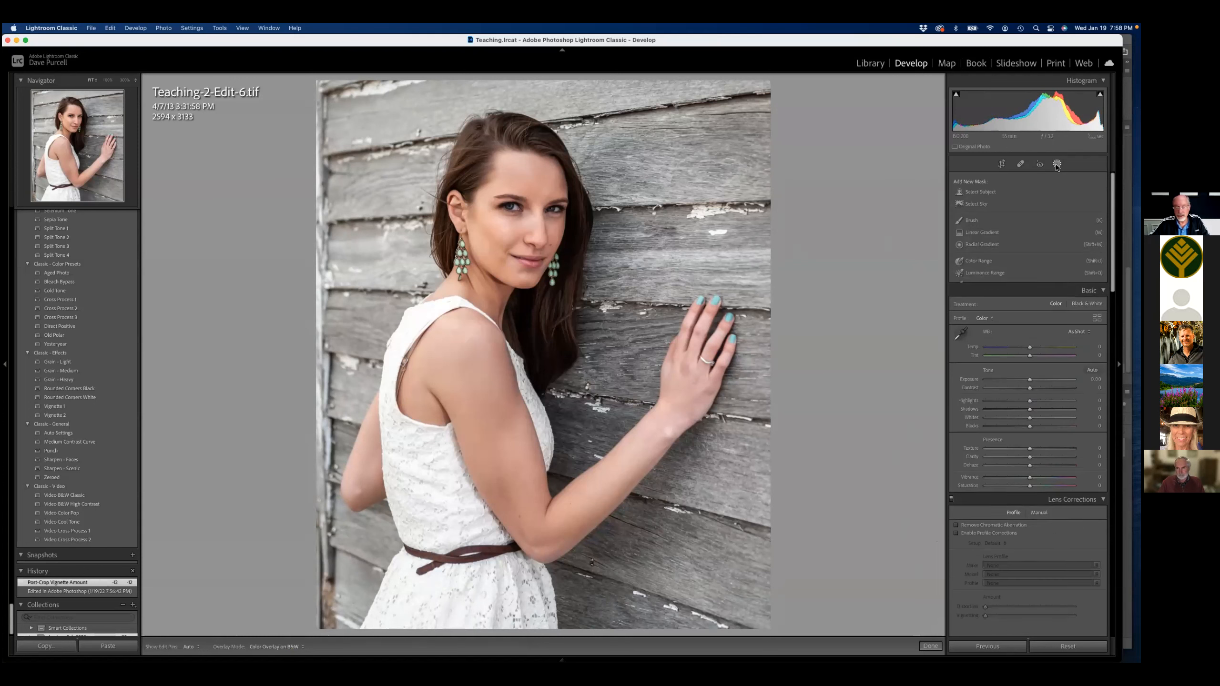
pyautogui.click(981, 244)
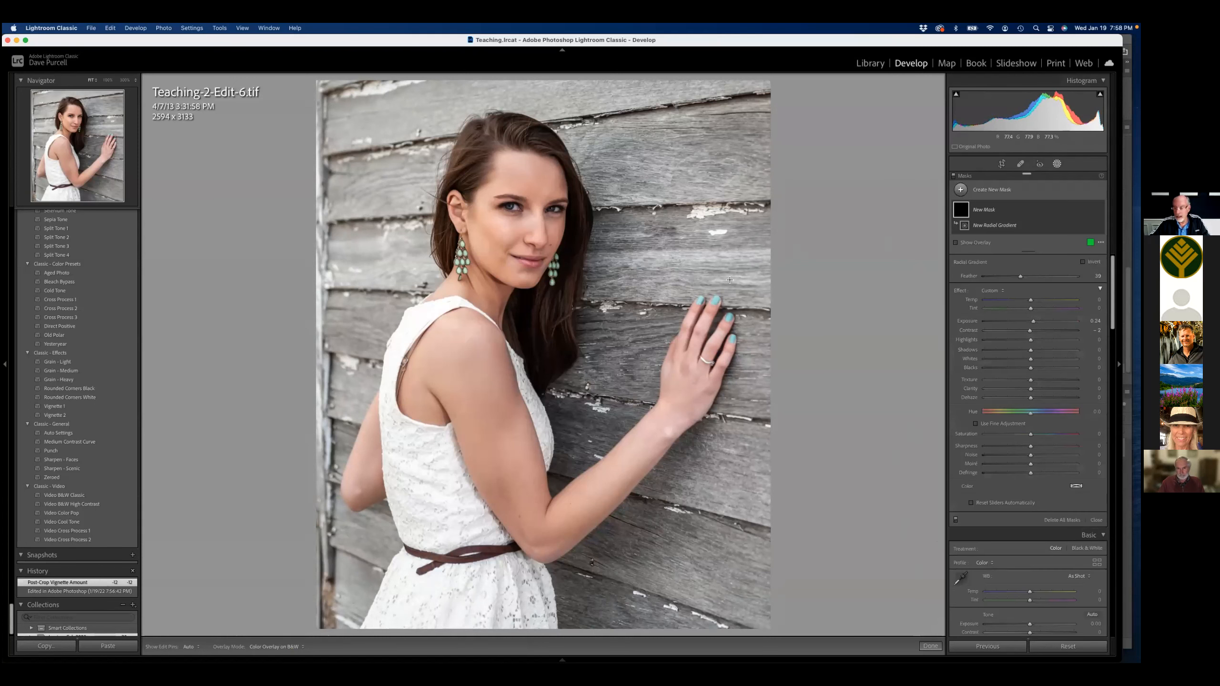
pyautogui.doubleClick(959, 291)
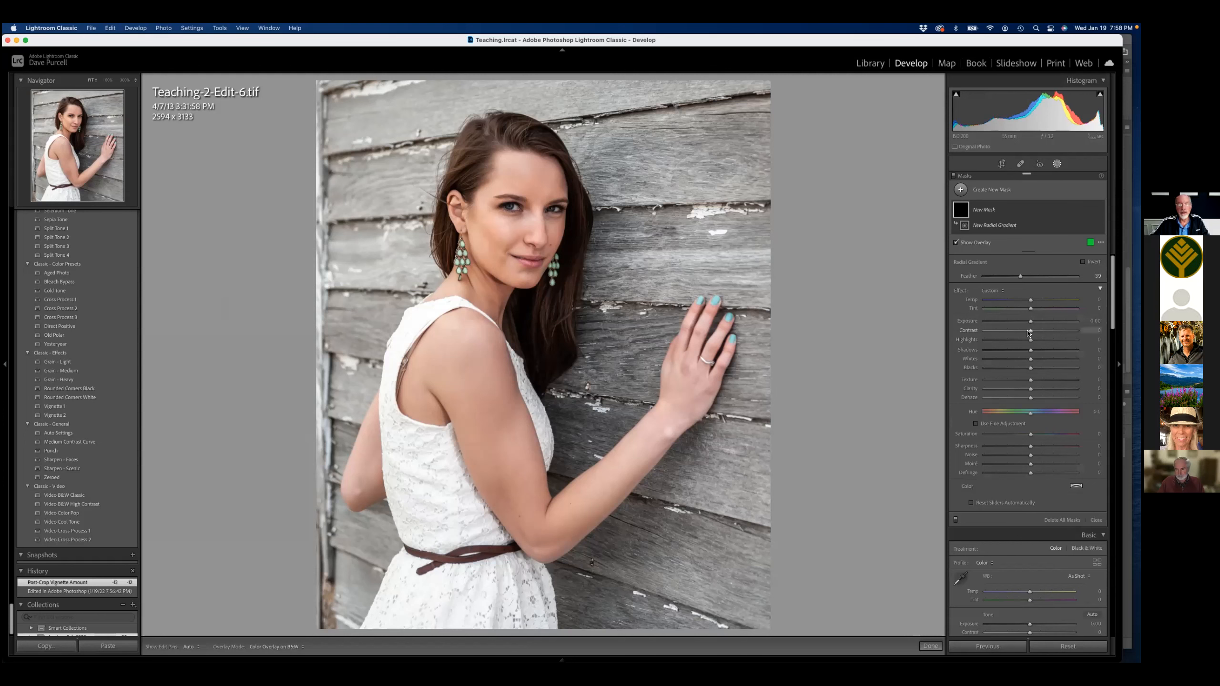
pyautogui.moveTo(1030, 322); pyautogui.dragTo(1038, 351)
# - Place a tall elliptical radial gradient over the woman's face and upper body and set its exposure to 0.14
pyautogui.moveTo(492, 270); pyautogui.dragTo(636, 537)
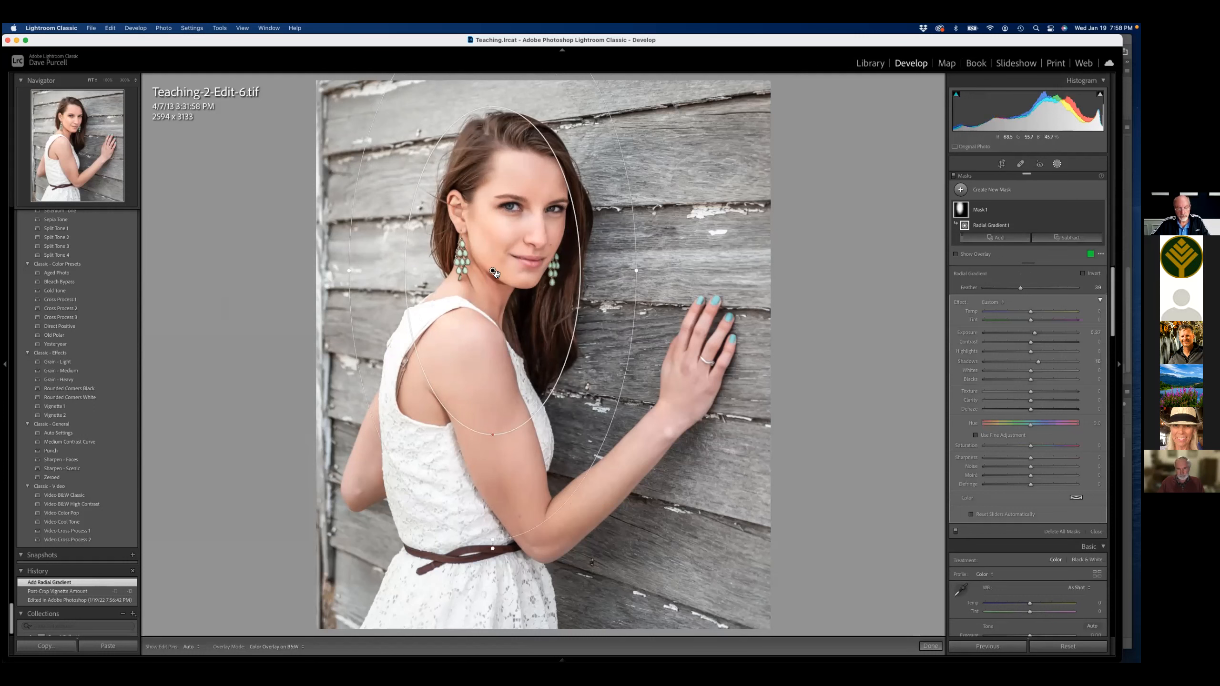
pyautogui.moveTo(492, 270); pyautogui.dragTo(506, 286)
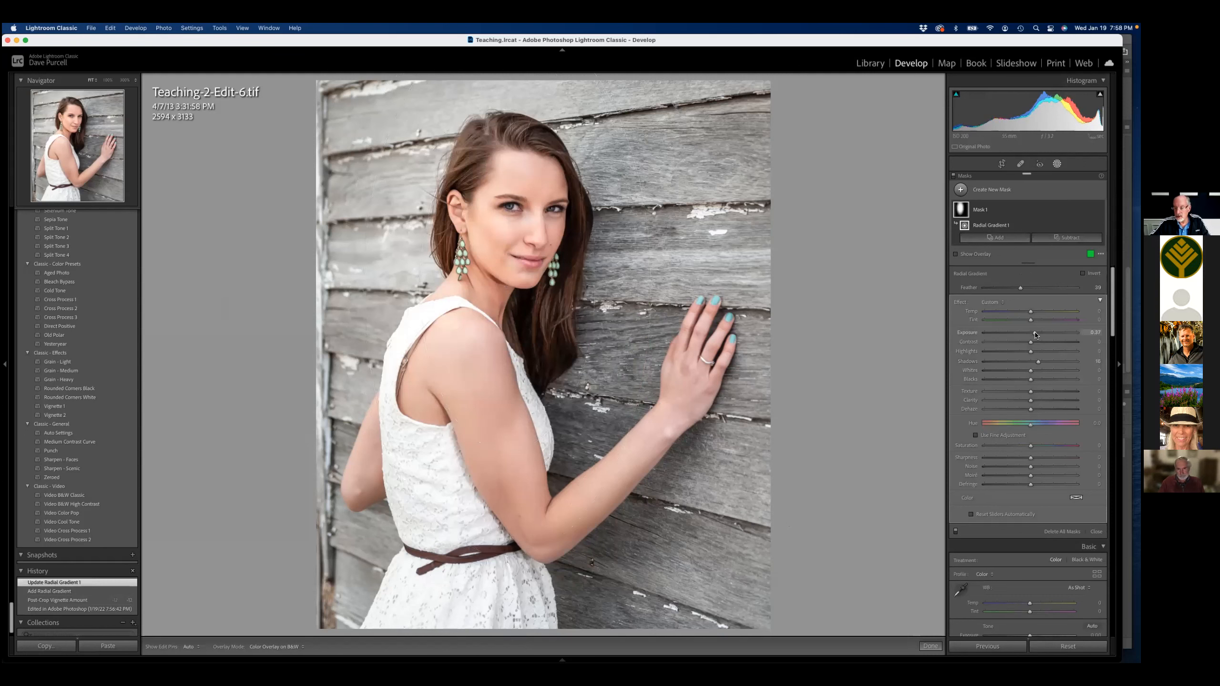
pyautogui.moveTo(1034, 333); pyautogui.dragTo(1033, 335)
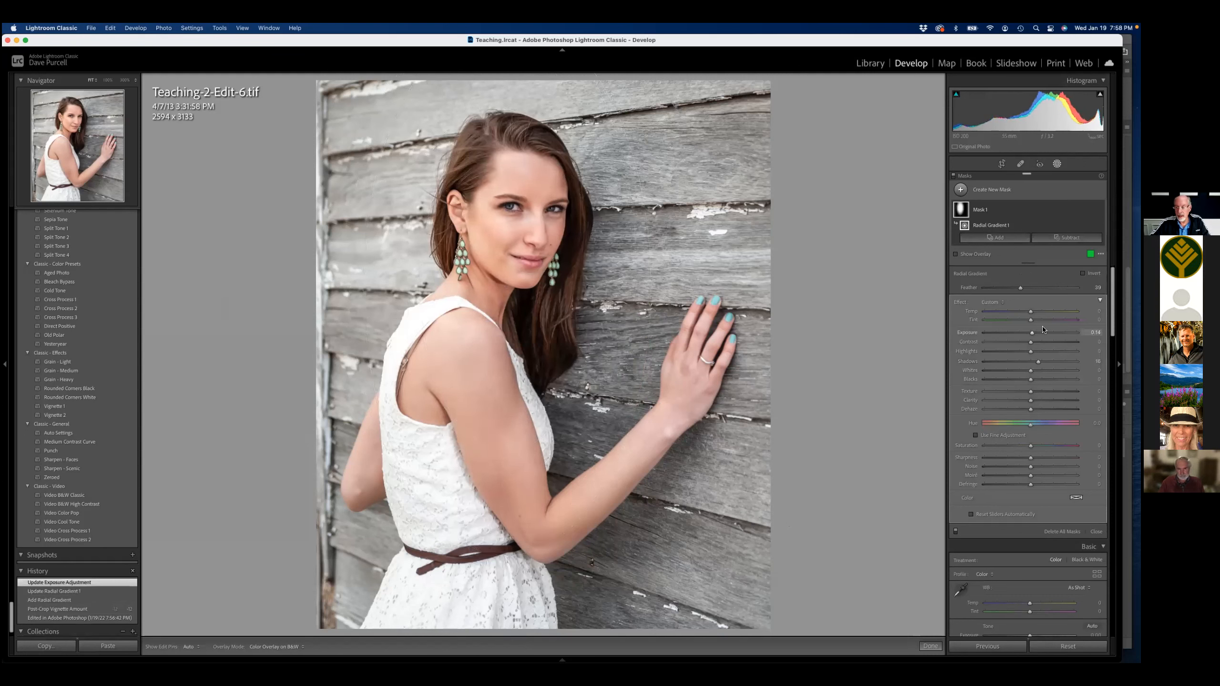
# - Add a new brush mask with Auto Mask on and reduce the brush size
pyautogui.click(1002, 191)
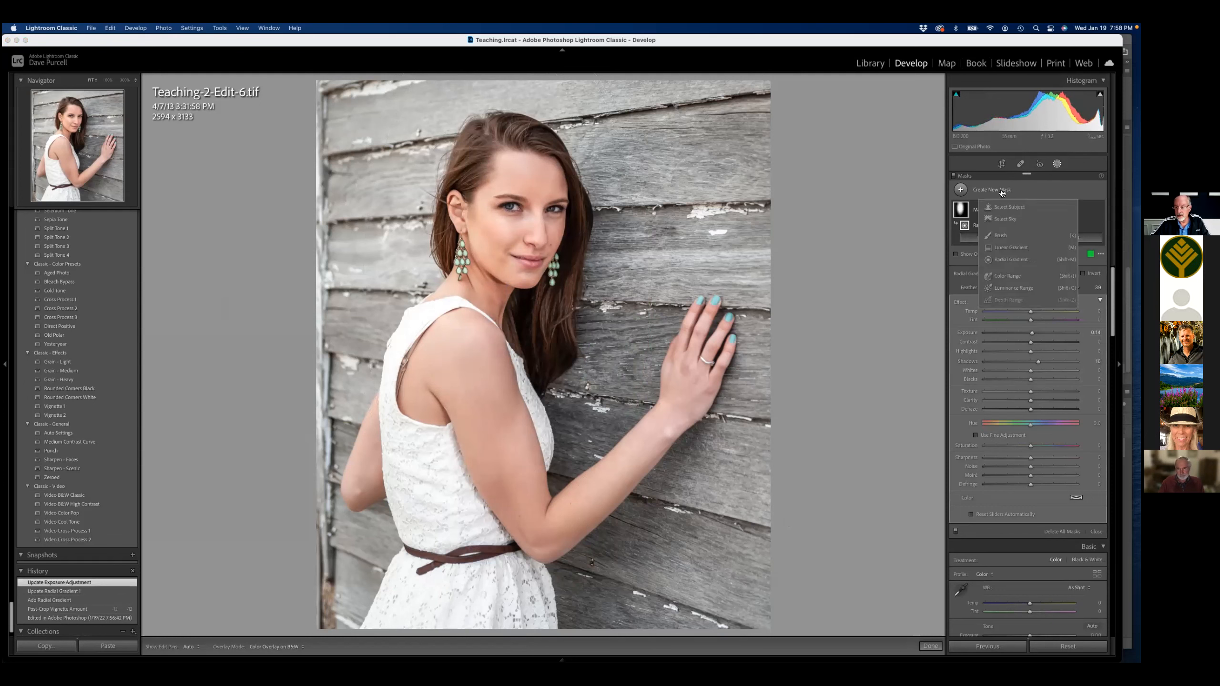
pyautogui.click(999, 235)
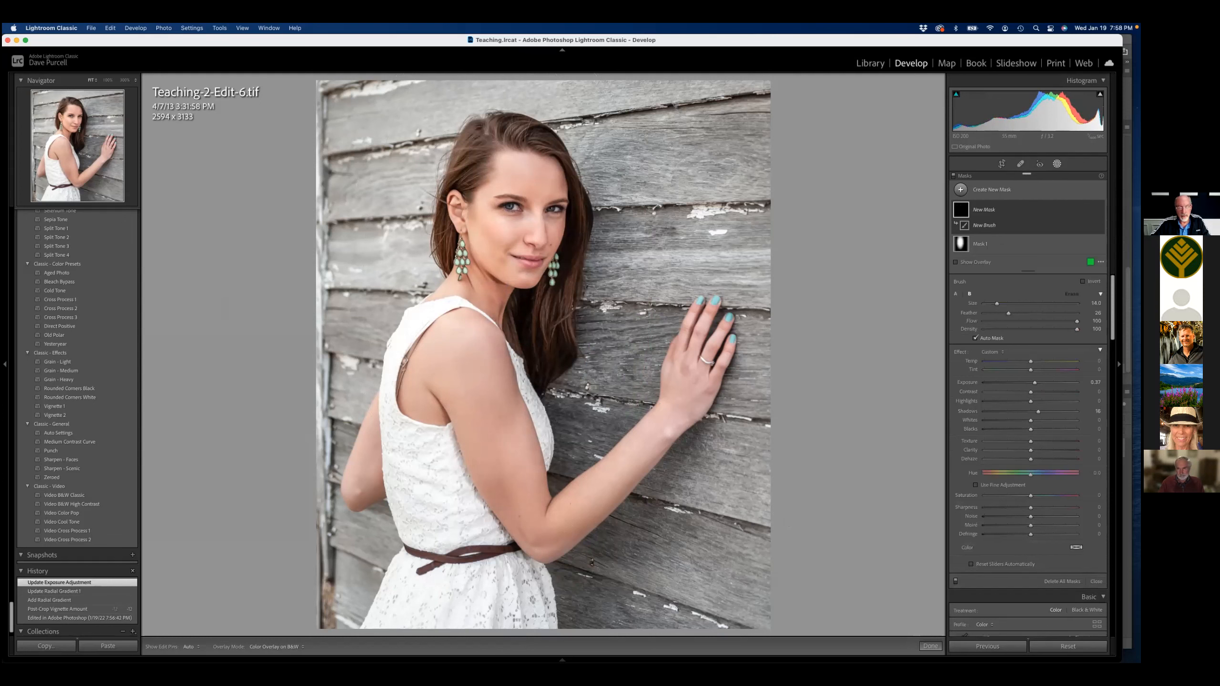
pyautogui.scroll(-4, 512, 236)
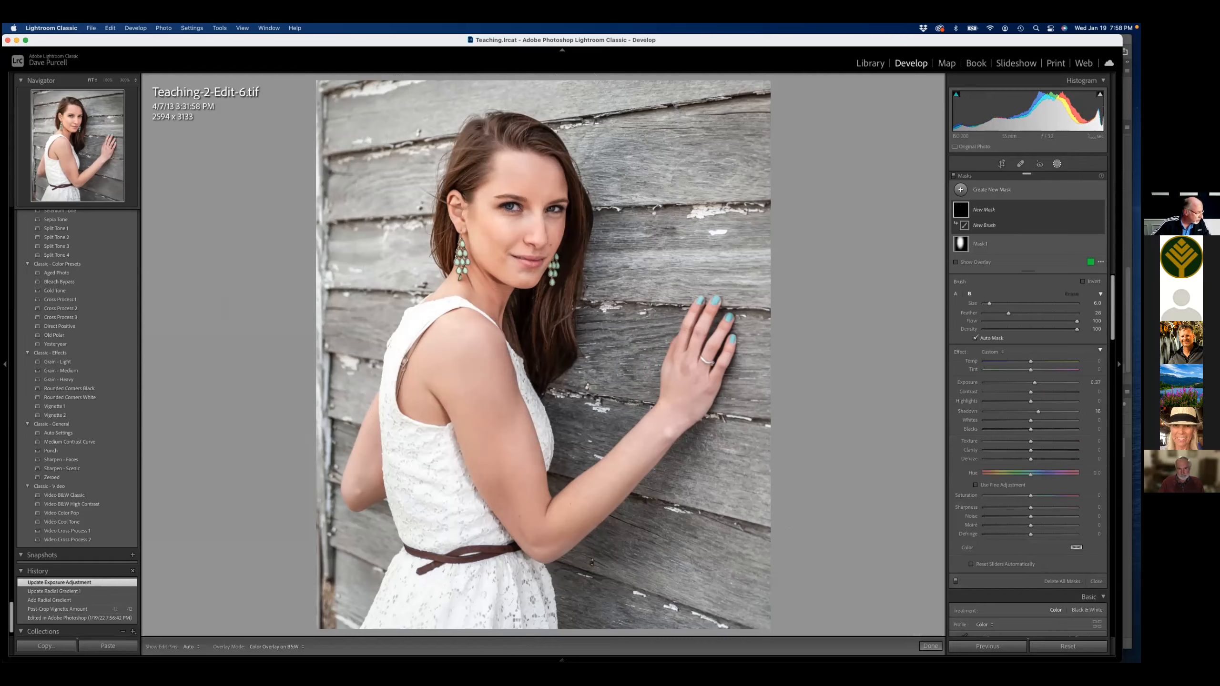
# - Switch to Photoshop, add a blank layer above the portrait and hide the Background layer
pyautogui.press('super+Tab')
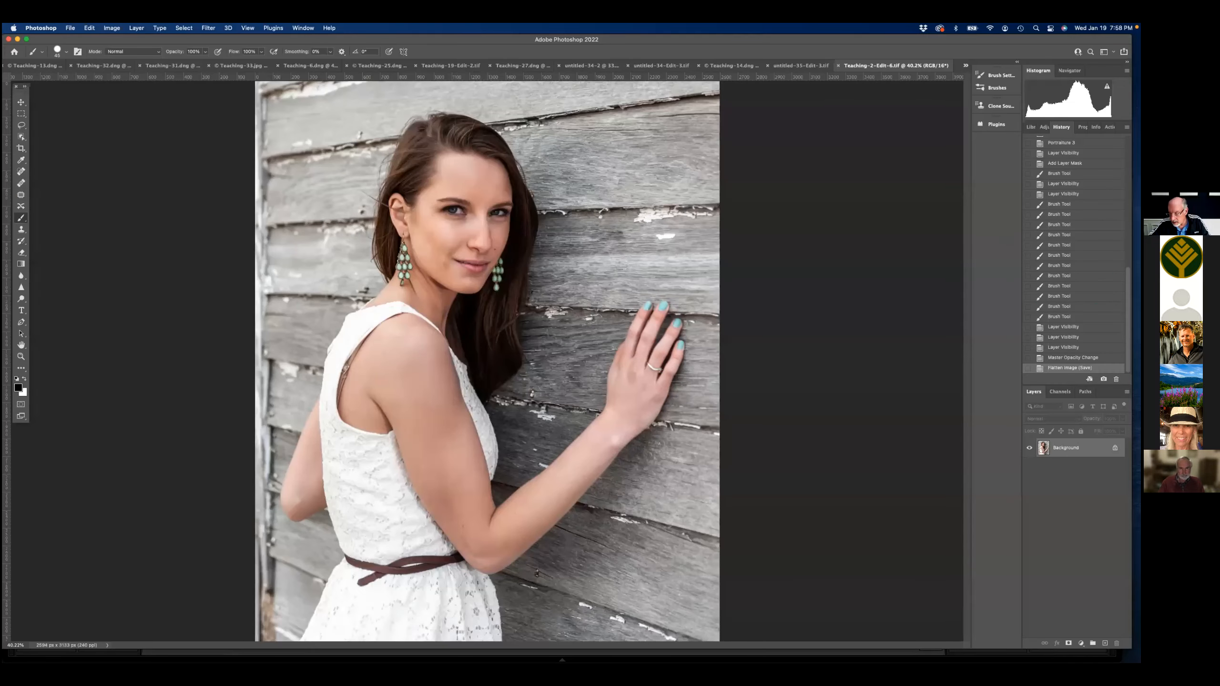
pyautogui.click(1104, 643)
pyautogui.click(1028, 466)
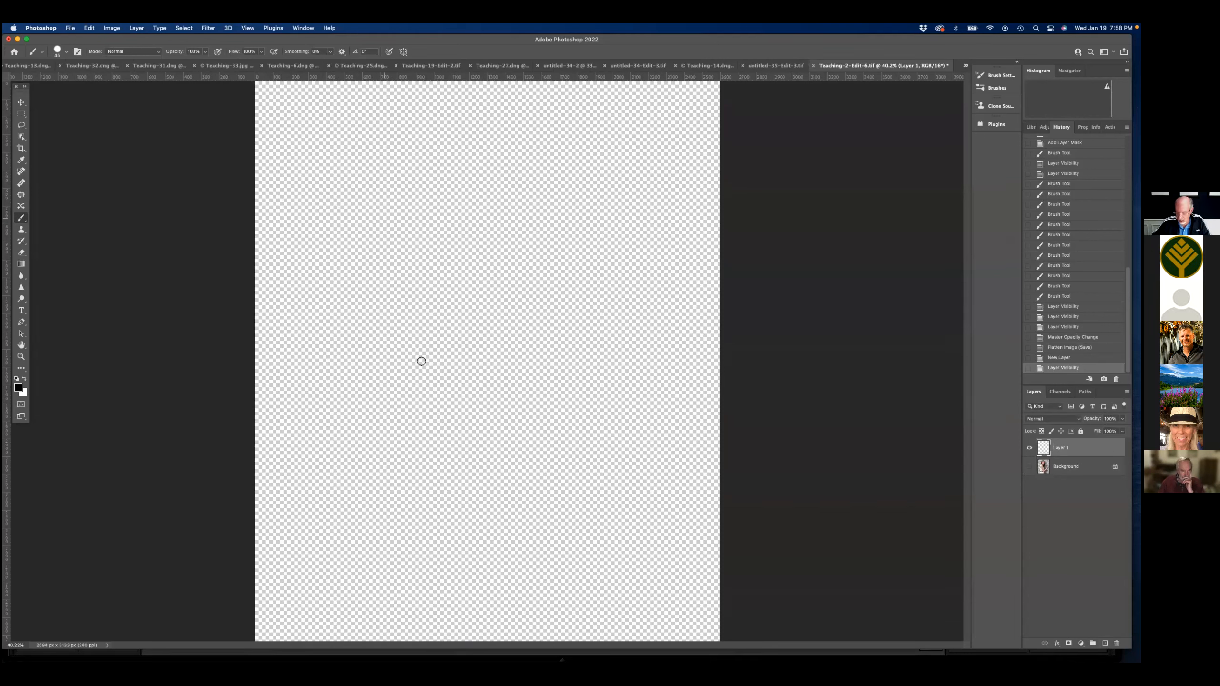
# - Sketch a side-view eye in black on the blank layer, with arrows for light entering and leaving the iris
pyautogui.moveTo(417, 202)
pyautogui.mouseDown()
pyautogui.moveTo(370, 253)
pyautogui.moveTo(496, 286)
pyautogui.mouseUp()
pyautogui.moveTo(415, 204)
pyautogui.mouseDown()
pyautogui.moveTo(457, 167)
pyautogui.moveTo(472, 207)
pyautogui.moveTo(460, 270)
pyautogui.mouseUp()
pyautogui.moveTo(462, 196)
pyautogui.mouseDown()
pyautogui.moveTo(451, 246)
pyautogui.moveTo(472, 250)
pyautogui.mouseUp()
pyautogui.click(462, 223)
pyautogui.moveTo(586, 117)
pyautogui.mouseDown()
pyautogui.moveTo(491, 175)
pyautogui.moveTo(450, 227)
pyautogui.moveTo(559, 282)
pyautogui.moveTo(545, 289)
pyautogui.mouseUp()
pyautogui.moveTo(468, 236); pyautogui.dragTo(470, 242)
# - Sketch a front-view eye below with iris and pupil, a light arrow, a catchlight and a shaded crescent opposite it
pyautogui.moveTo(365, 408)
pyautogui.mouseDown()
pyautogui.moveTo(488, 376)
pyautogui.moveTo(639, 434)
pyautogui.moveTo(469, 474)
pyautogui.moveTo(369, 446)
pyautogui.moveTo(357, 411)
pyautogui.mouseUp()
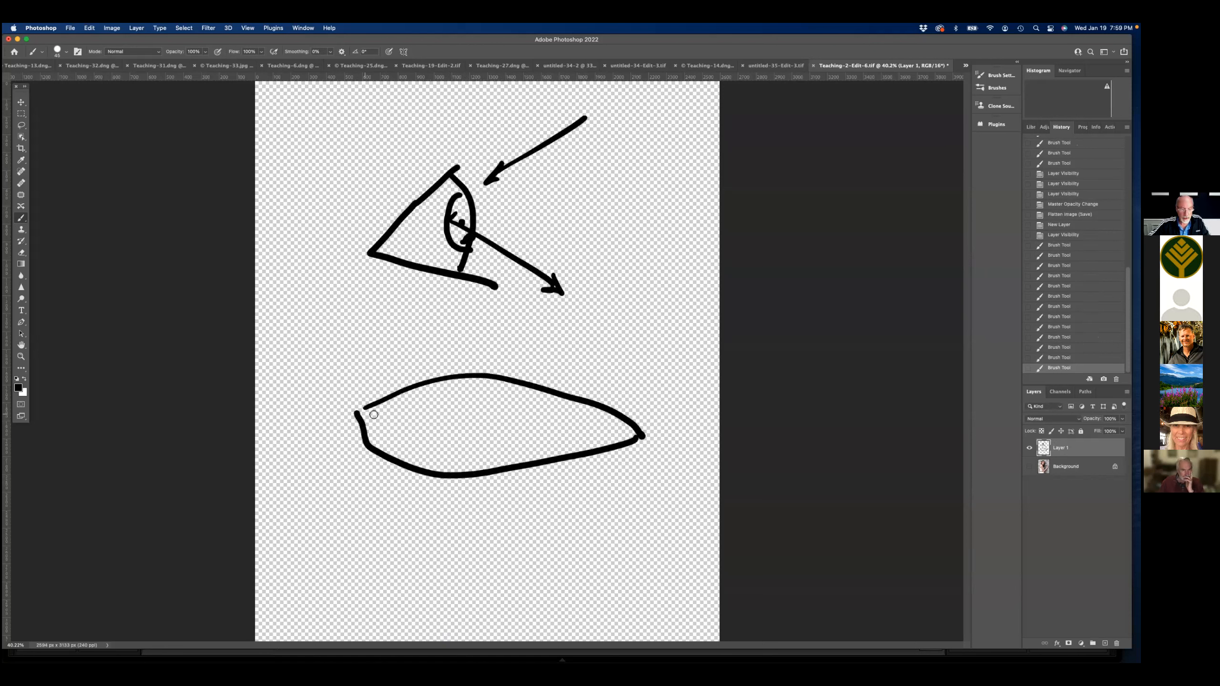
pyautogui.moveTo(497, 393)
pyautogui.mouseDown()
pyautogui.moveTo(453, 390)
pyautogui.moveTo(427, 445)
pyautogui.moveTo(460, 476)
pyautogui.moveTo(524, 461)
pyautogui.moveTo(519, 414)
pyautogui.moveTo(479, 405)
pyautogui.moveTo(473, 431)
pyautogui.mouseUp()
pyautogui.click(476, 430)
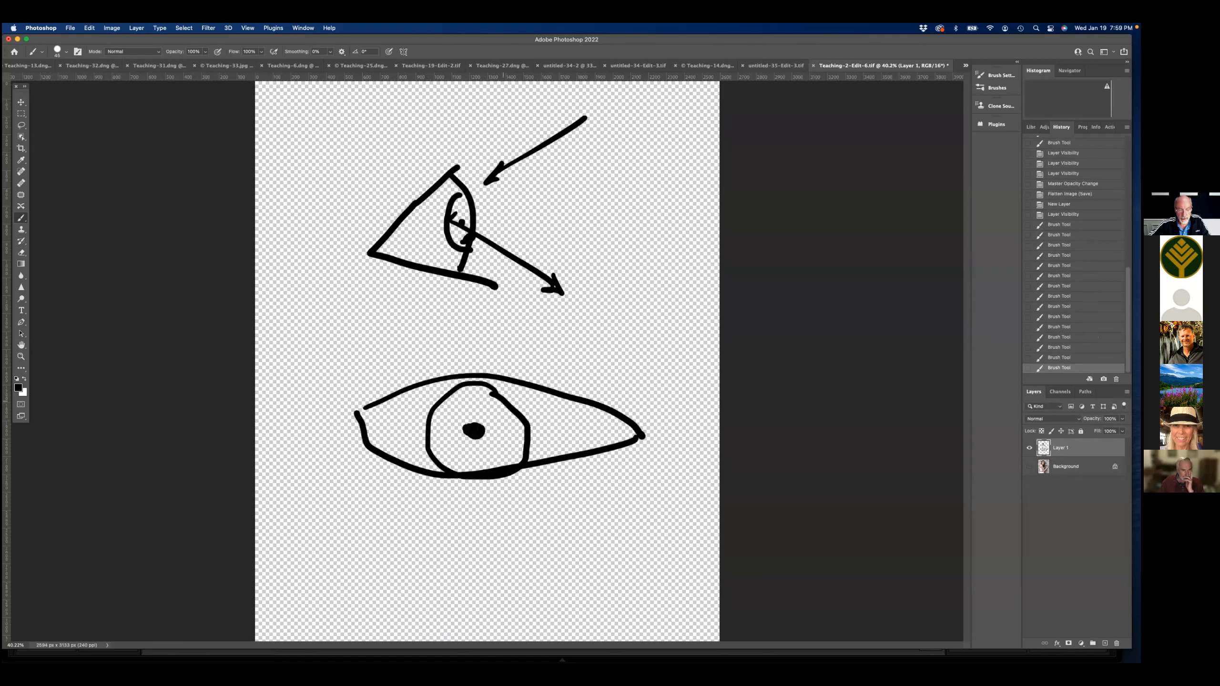
pyautogui.moveTo(597, 319)
pyautogui.mouseDown()
pyautogui.moveTo(508, 380)
pyautogui.moveTo(504, 410)
pyautogui.moveTo(463, 459)
pyautogui.moveTo(494, 462)
pyautogui.moveTo(442, 426)
pyautogui.moveTo(460, 451)
pyautogui.moveTo(442, 421)
pyautogui.moveTo(449, 448)
pyautogui.mouseUp()
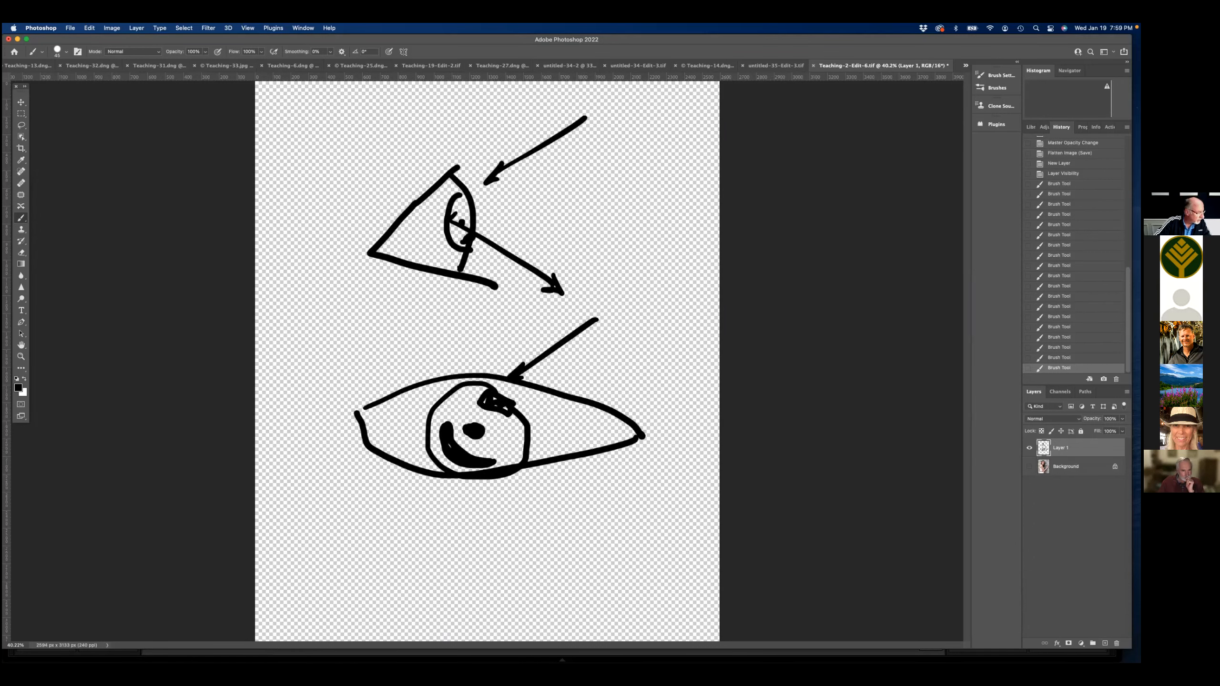
# - Switch back to Lightroom Classic and zoom in closely on the woman's eyes
pyautogui.press('Tab')
pyautogui.press('super+Tab')
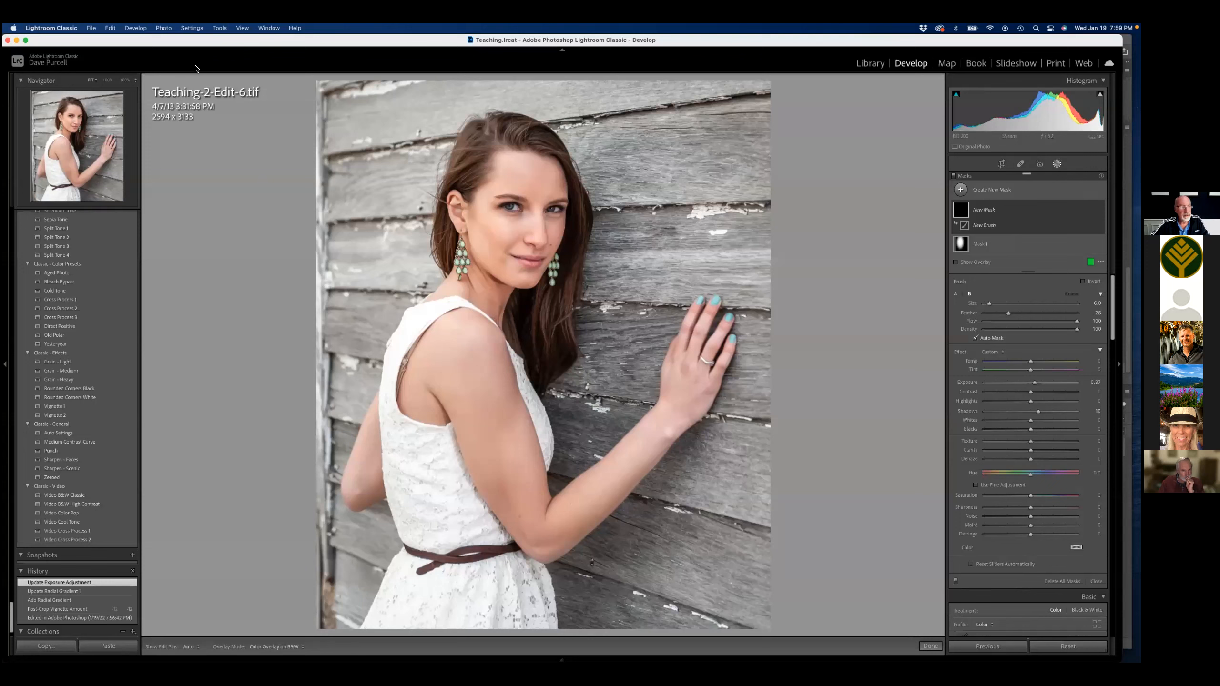
pyautogui.click(125, 82)
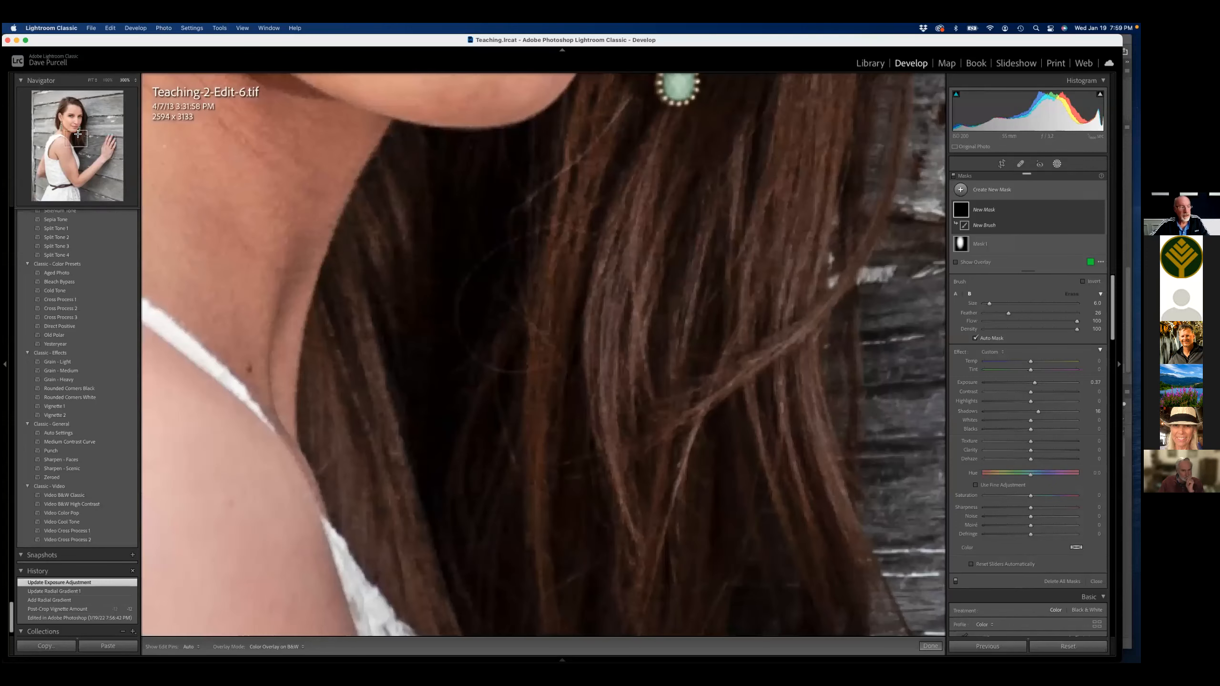
pyautogui.click(75, 120)
pyautogui.moveTo(74, 120); pyautogui.dragTo(74, 117)
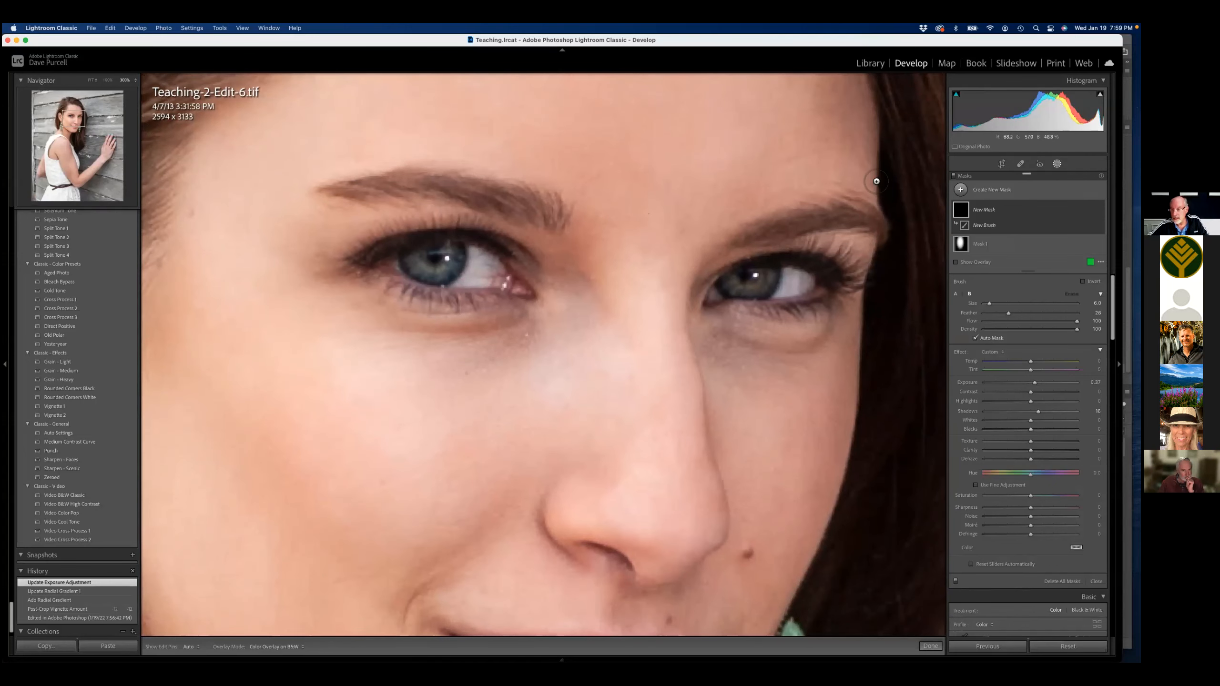
# - Apply the Iris Enhance effect preset to the brush mask and raise its exposure to 1.23
pyautogui.click(1002, 354)
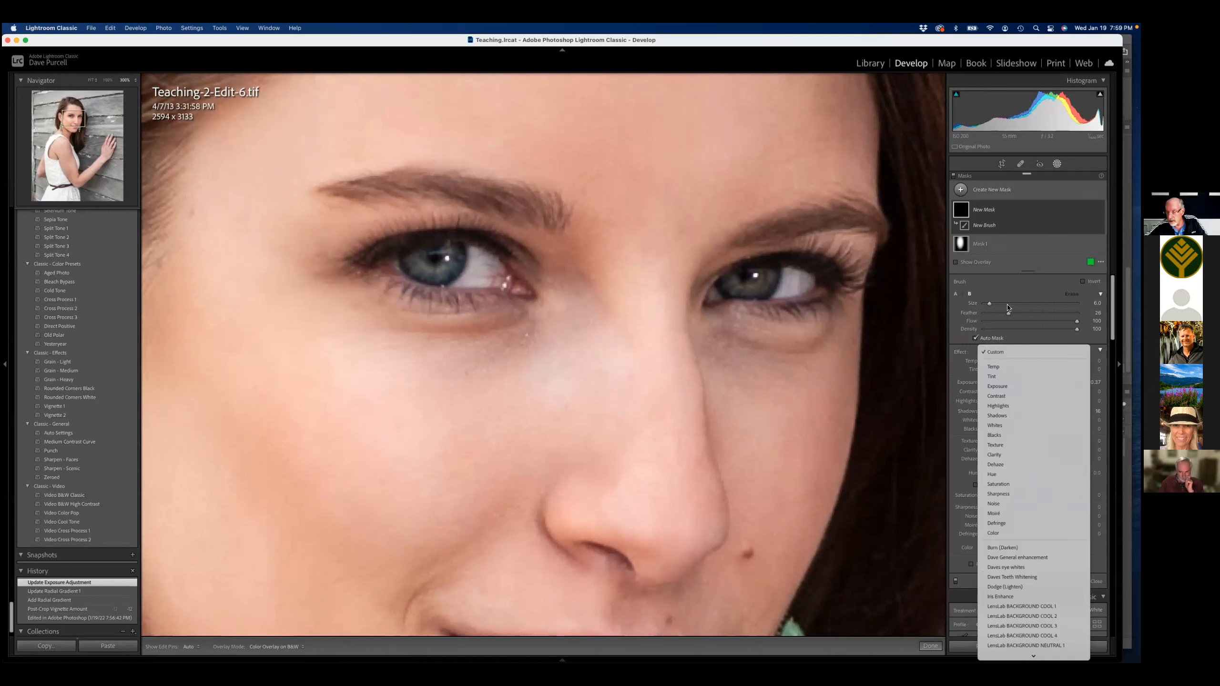
pyautogui.click(976, 352)
pyautogui.click(1000, 354)
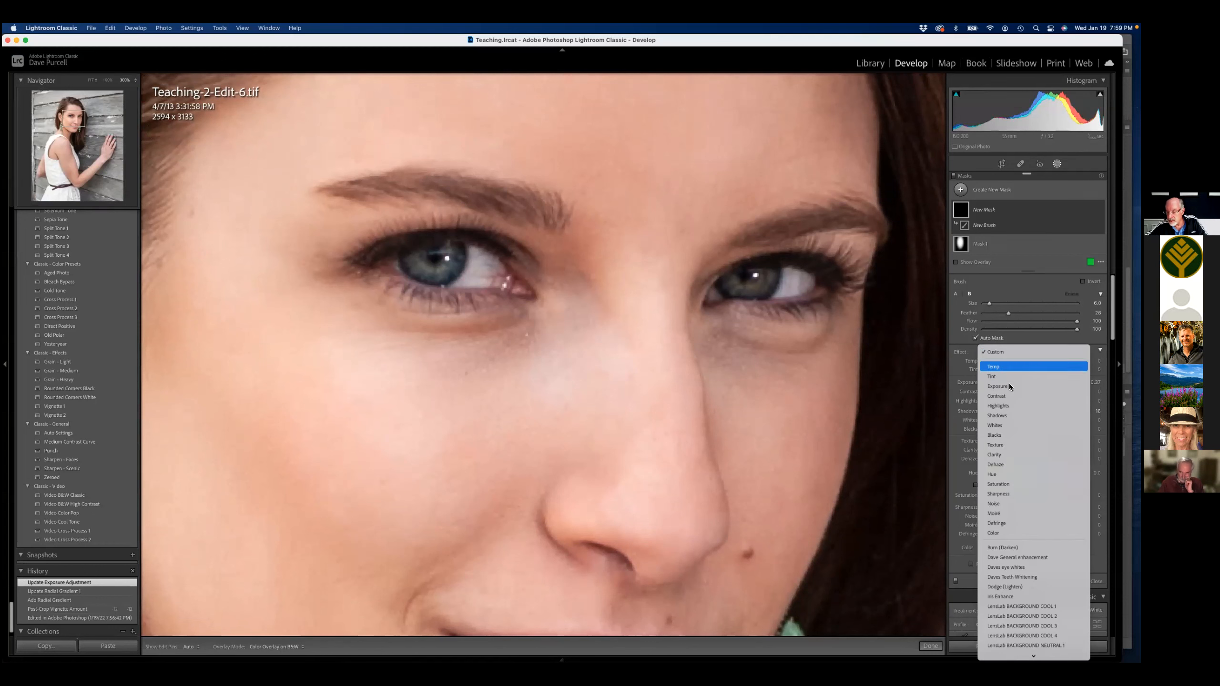
pyautogui.click(1001, 597)
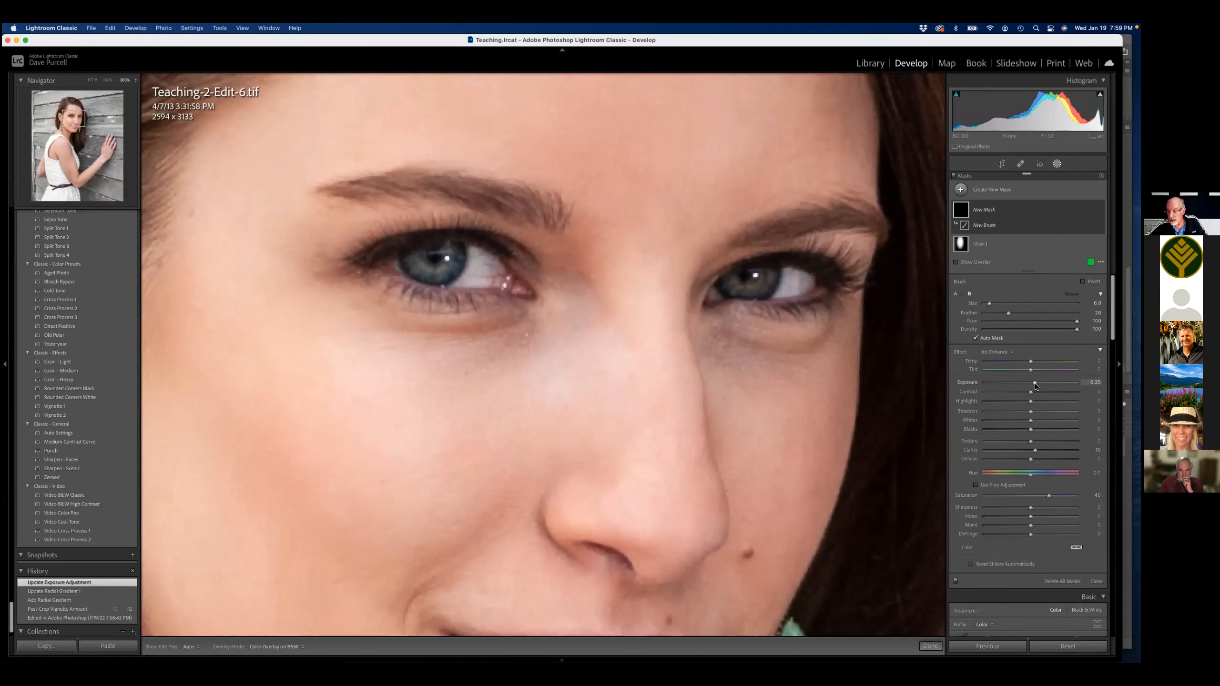
pyautogui.moveTo(1034, 385); pyautogui.dragTo(1038, 384)
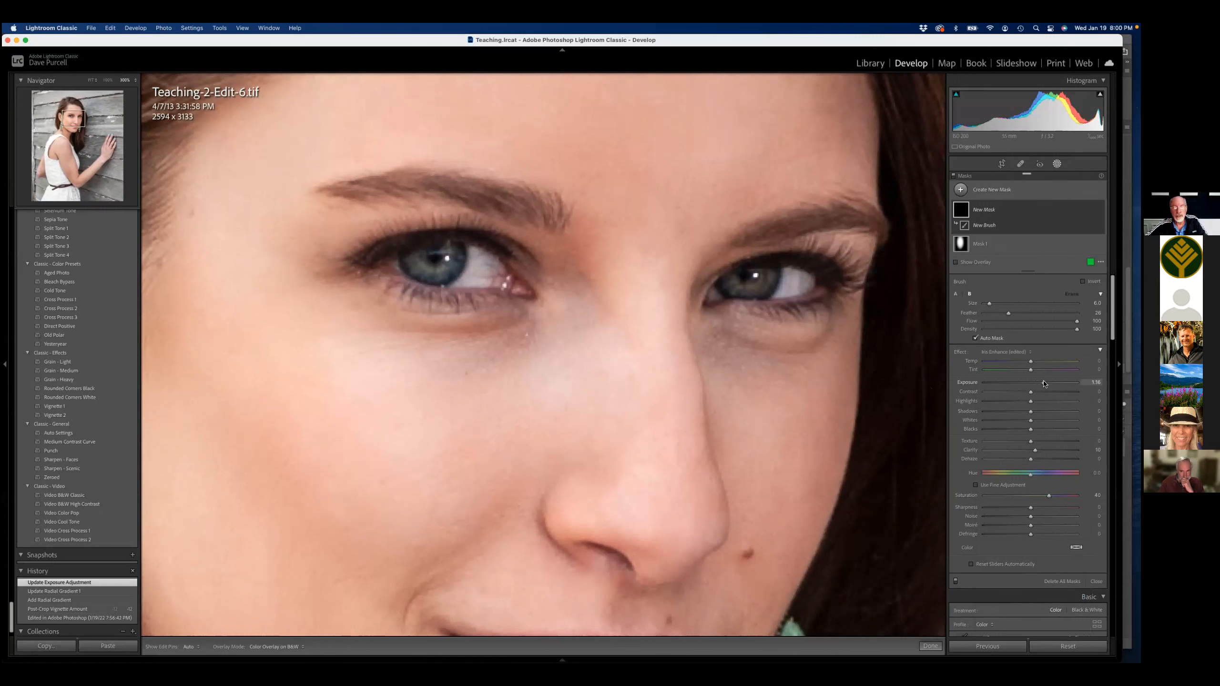
pyautogui.moveTo(1043, 384); pyautogui.dragTo(1047, 385)
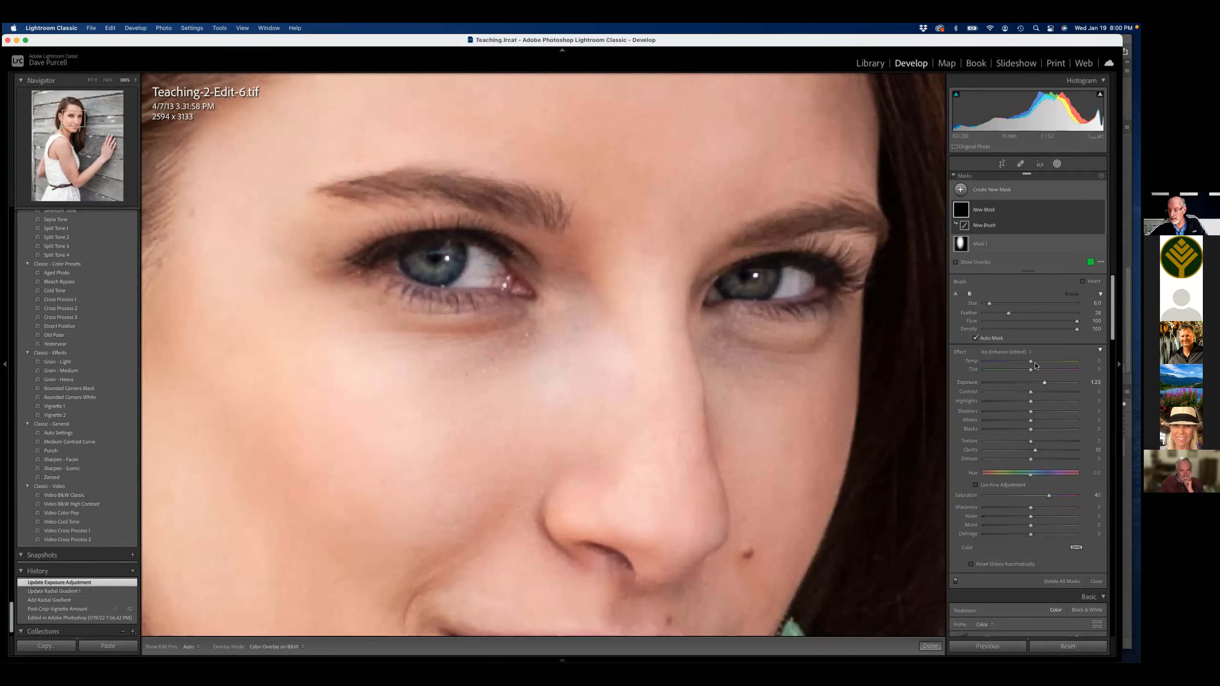
# - Reapply the Iris Enhance preset with exposure about 1.25 and feather about 56, and brush over both irises using Auto Mask
pyautogui.click(1029, 352)
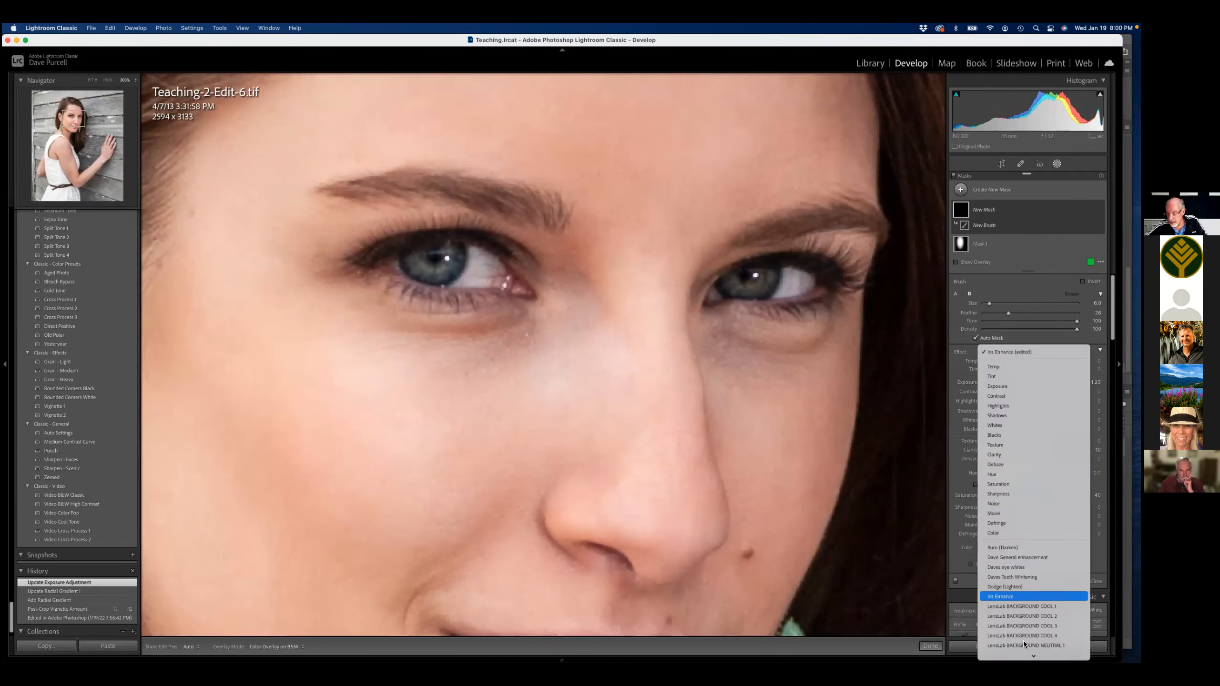
pyautogui.moveTo(1034, 655)
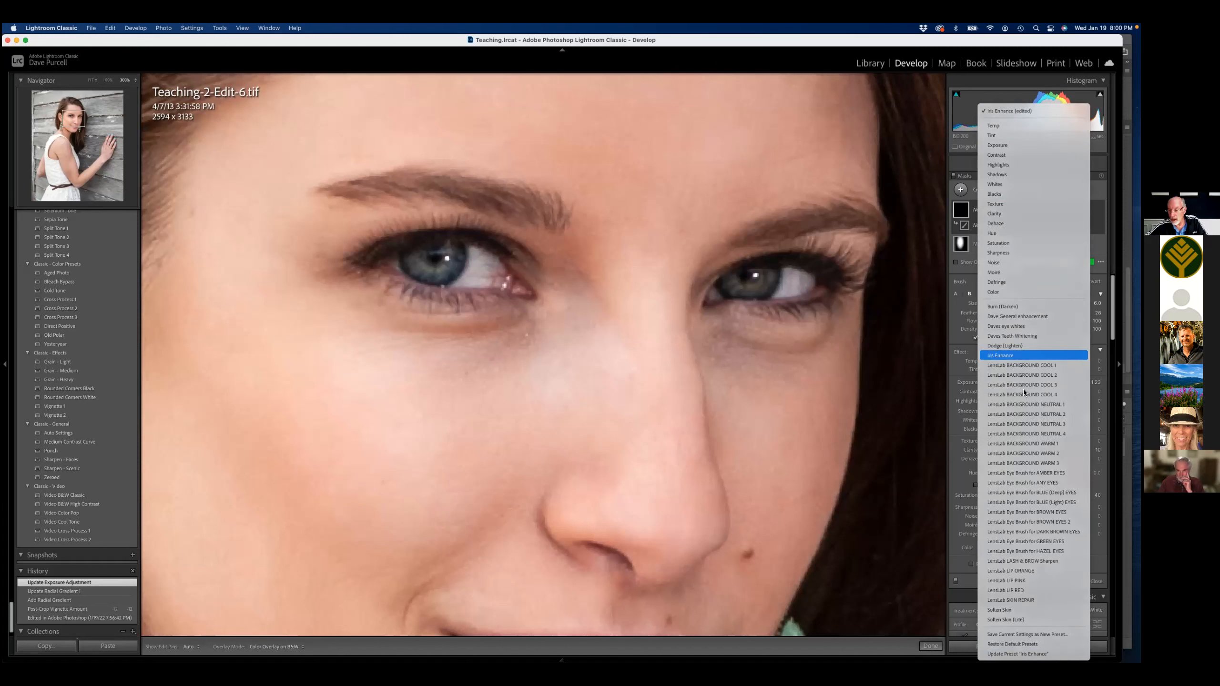
pyautogui.click(997, 356)
pyautogui.moveTo(1034, 384); pyautogui.dragTo(1041, 383)
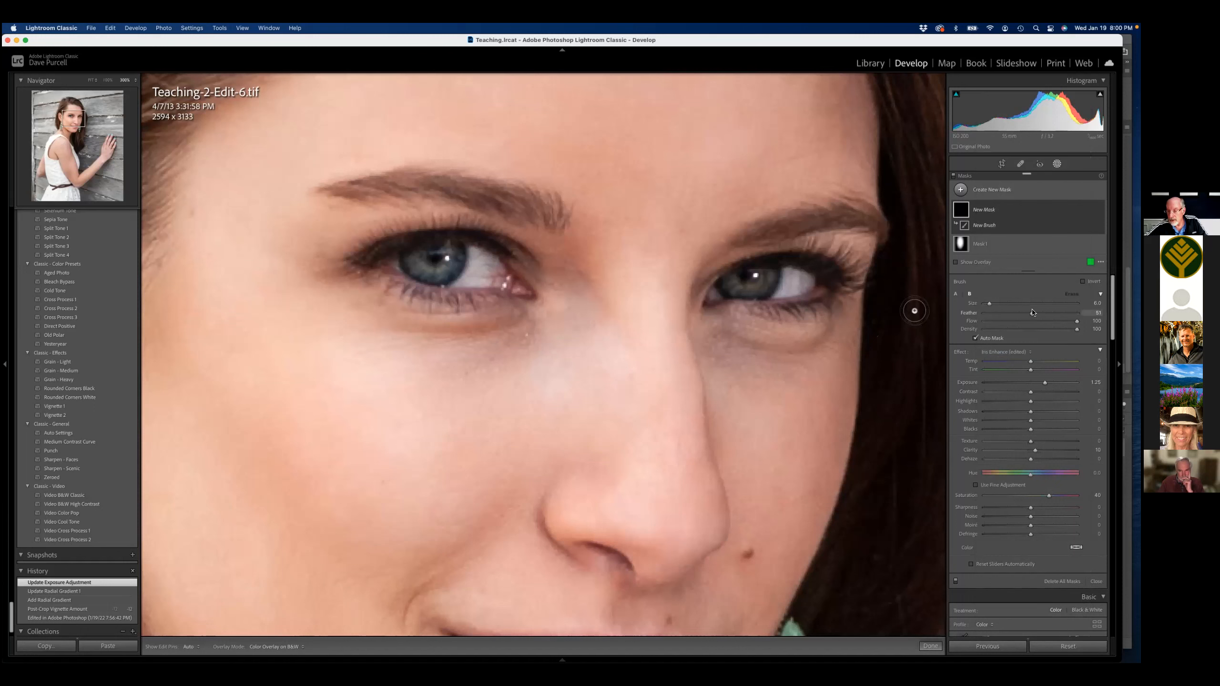
pyautogui.moveTo(1037, 312); pyautogui.dragTo(1035, 312)
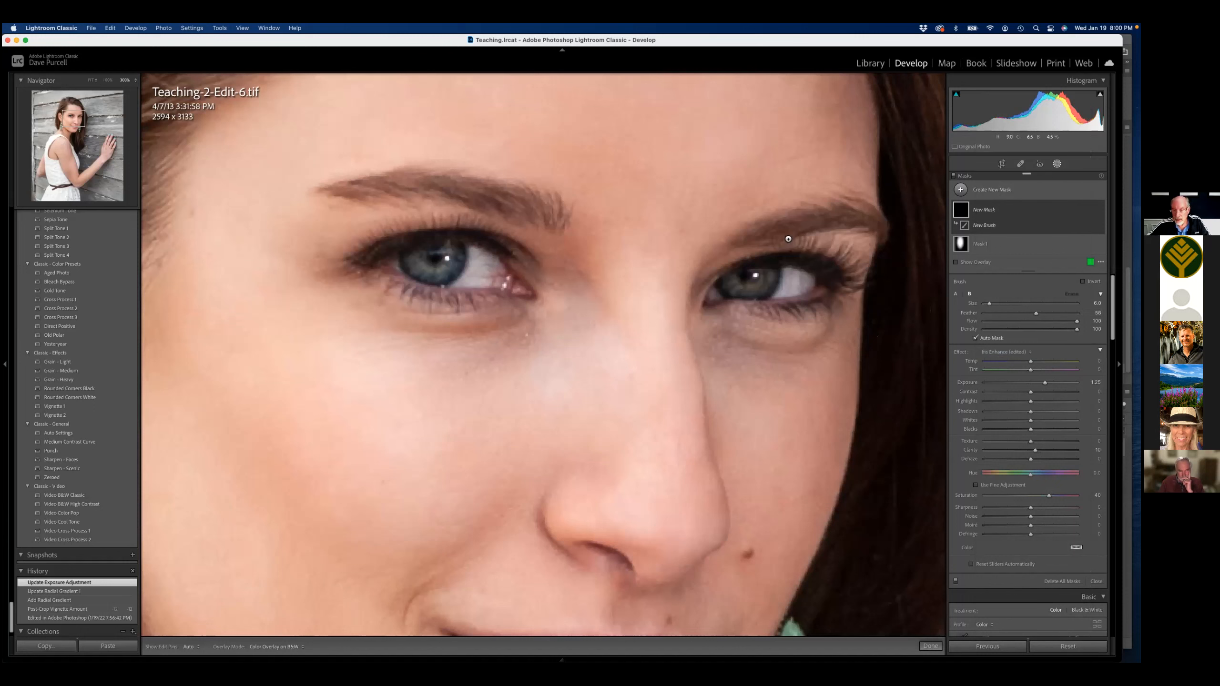
pyautogui.moveTo(752, 292); pyautogui.dragTo(741, 292)
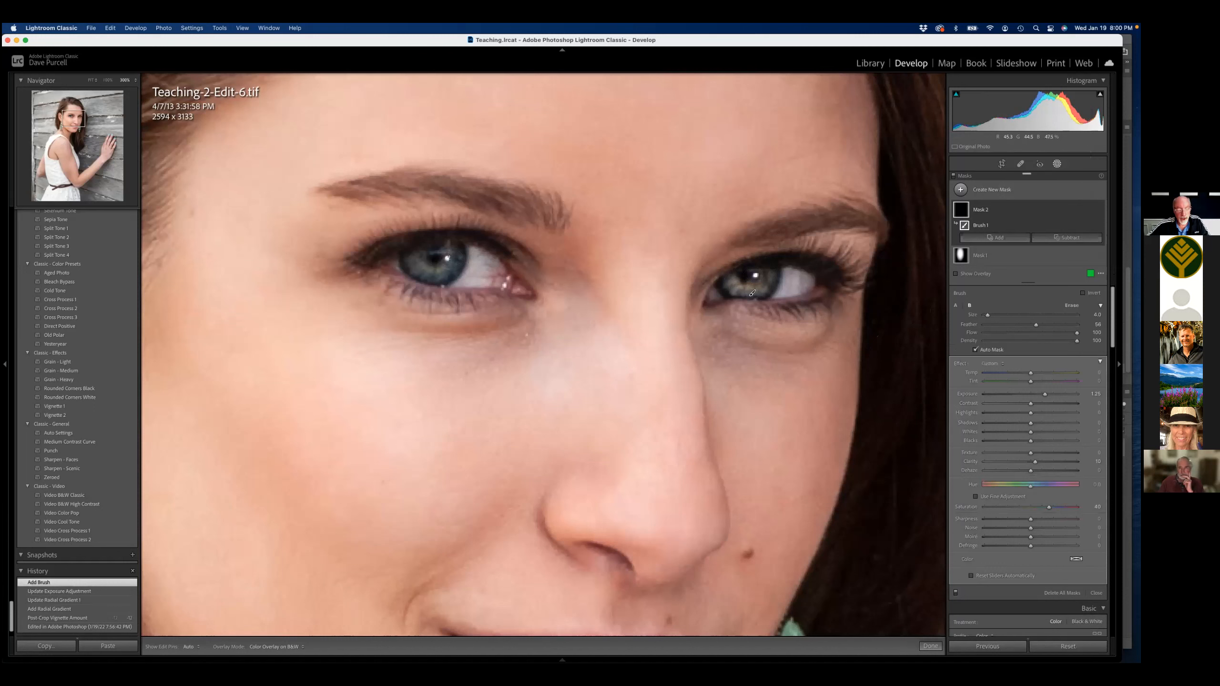
pyautogui.moveTo(415, 262)
pyautogui.mouseDown()
pyautogui.moveTo(439, 274)
pyautogui.moveTo(416, 256)
pyautogui.mouseUp()
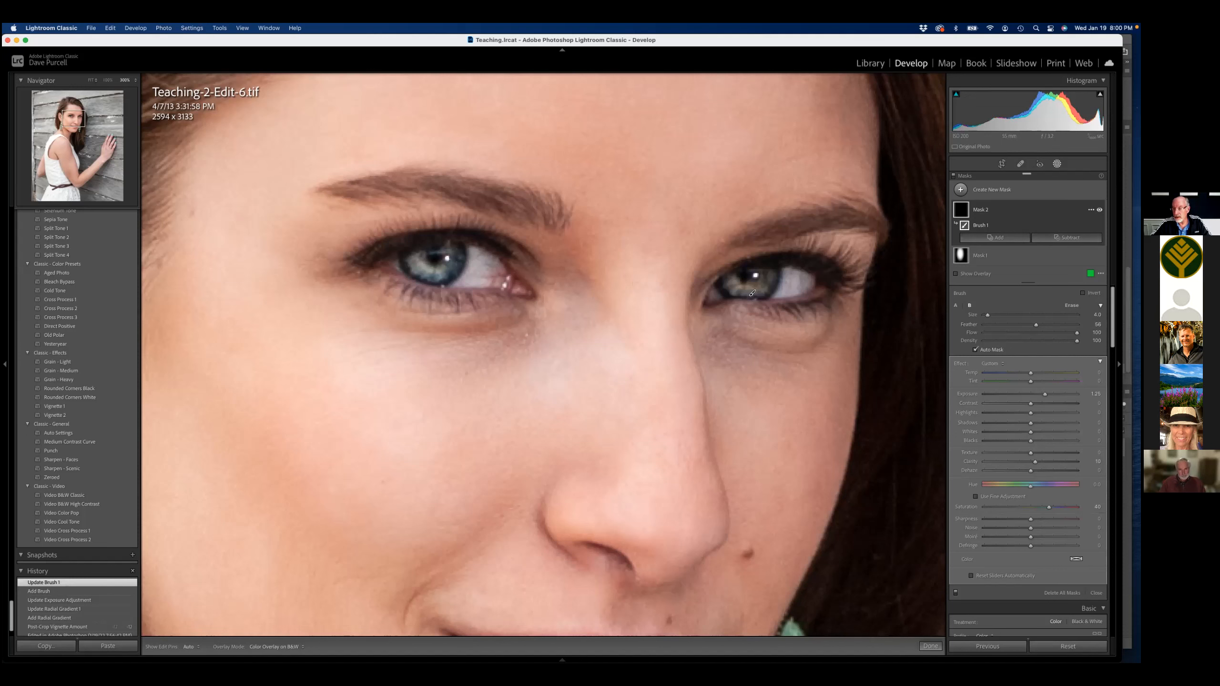
# - Duplicate Mask 2 to double the iris effect, and delete both the copy and Mask 2
pyautogui.rightClick(1058, 210)
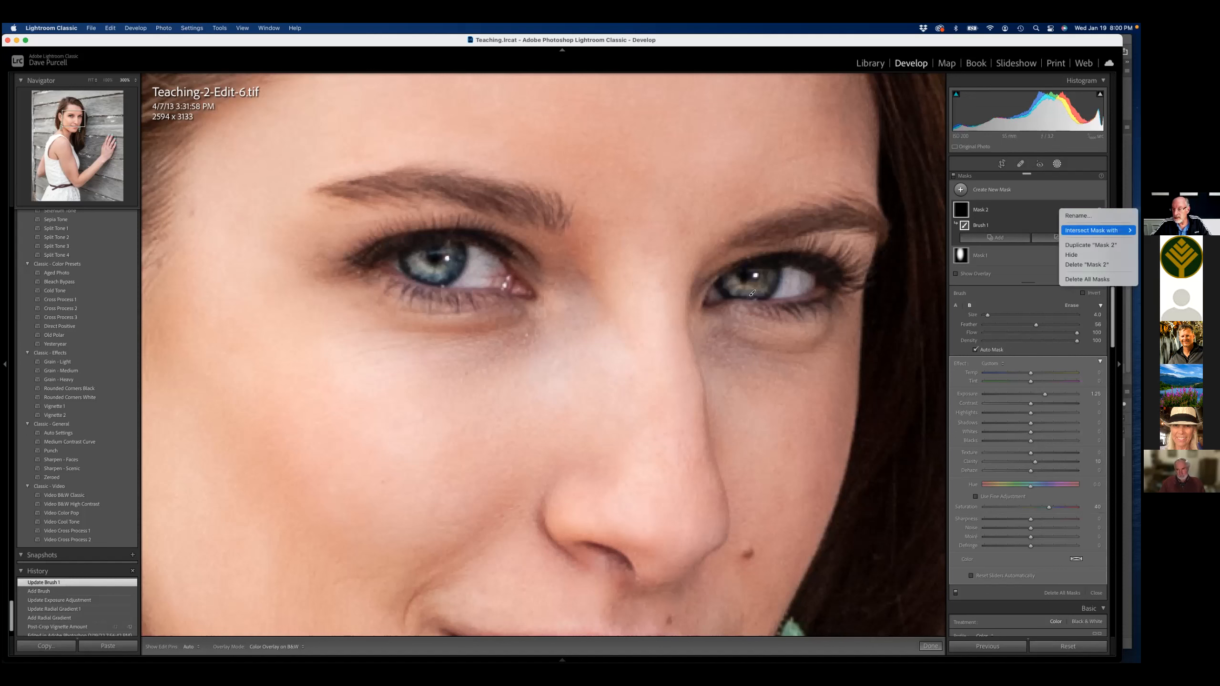
pyautogui.click(1090, 244)
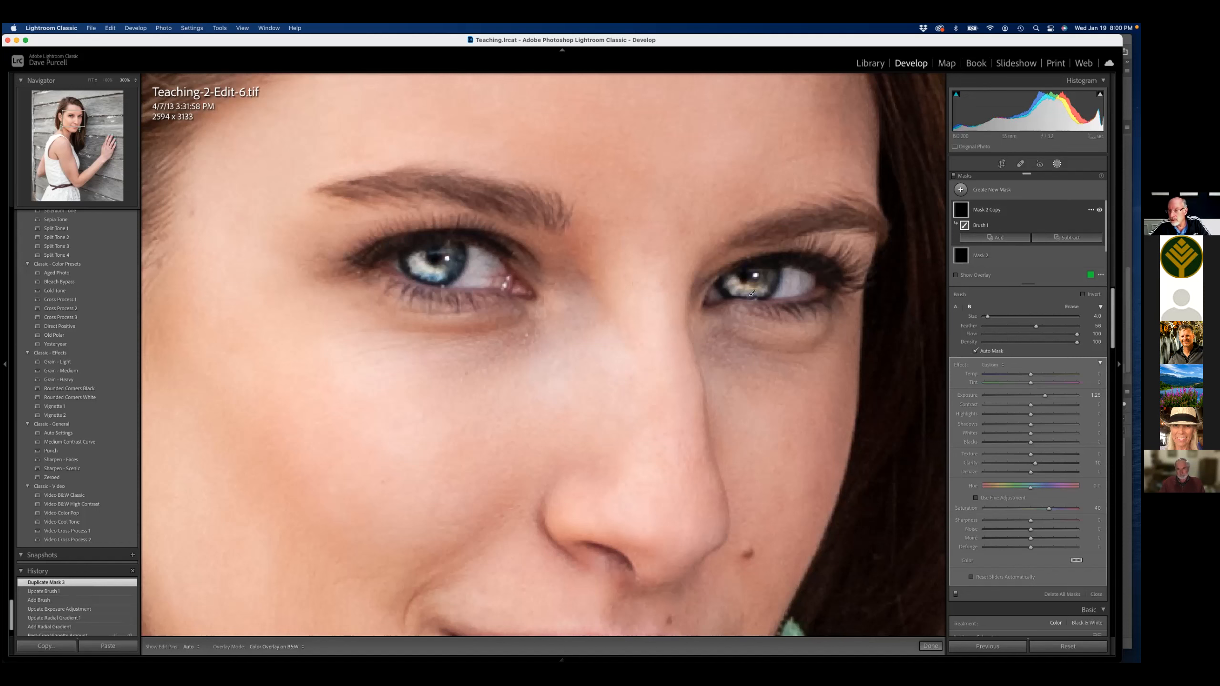
pyautogui.rightClick(1047, 212)
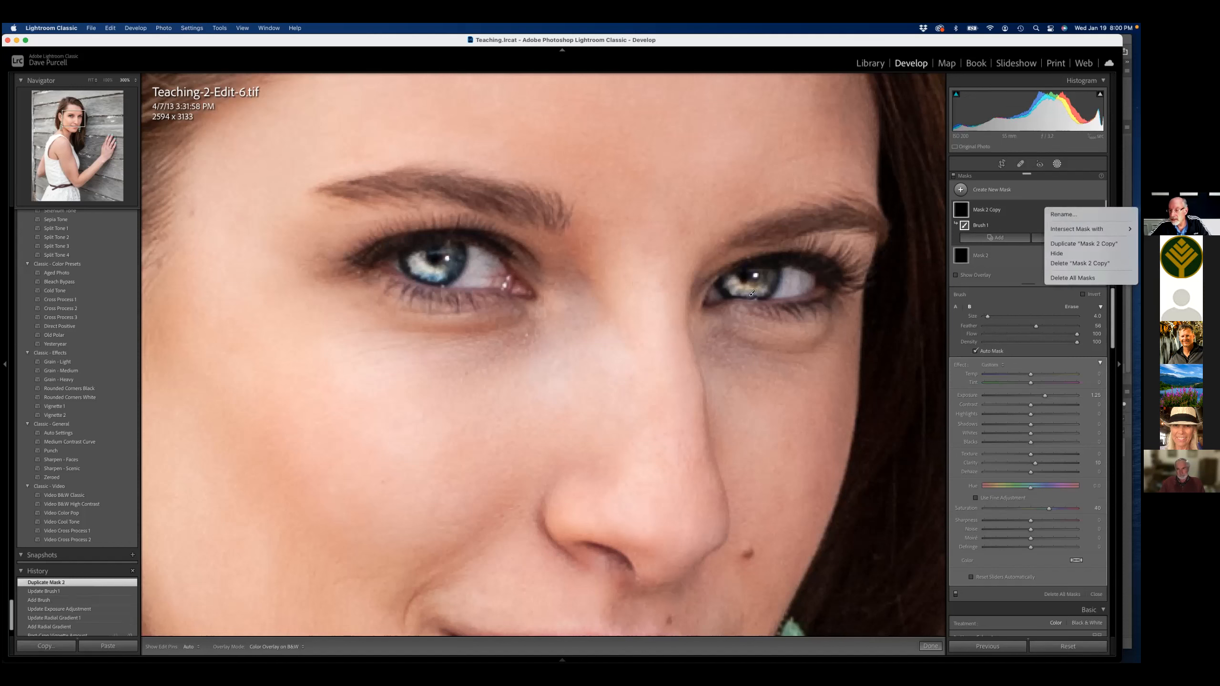
pyautogui.click(1080, 264)
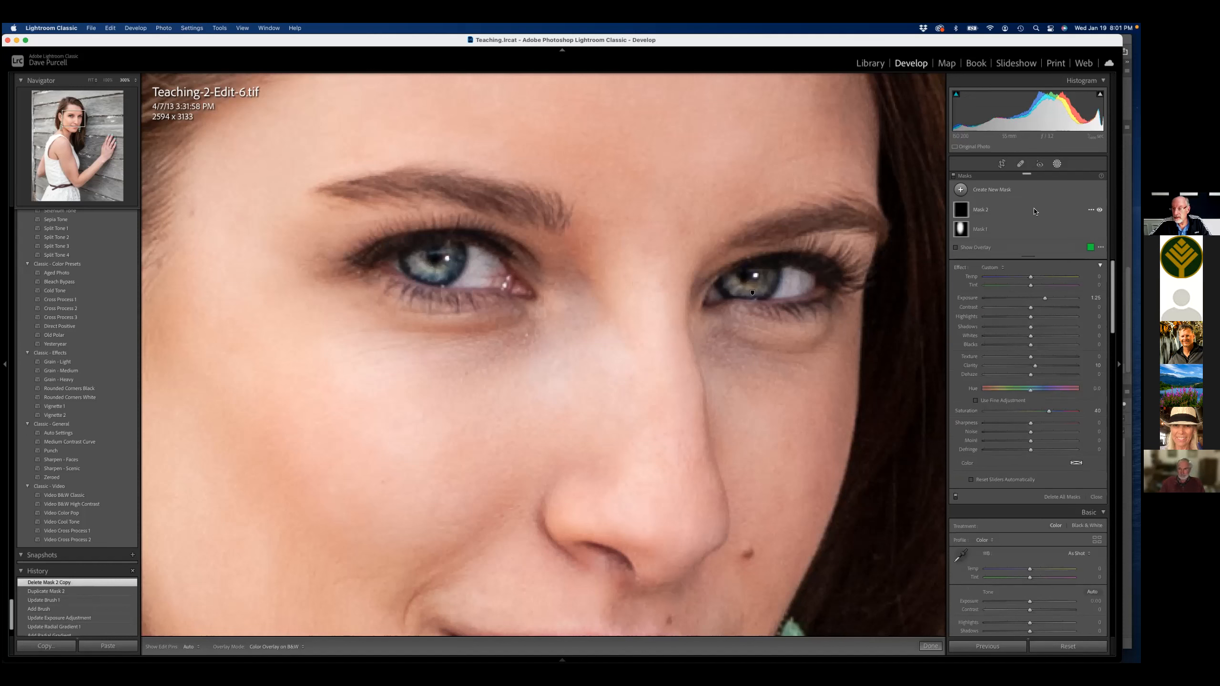
pyautogui.click(1090, 209)
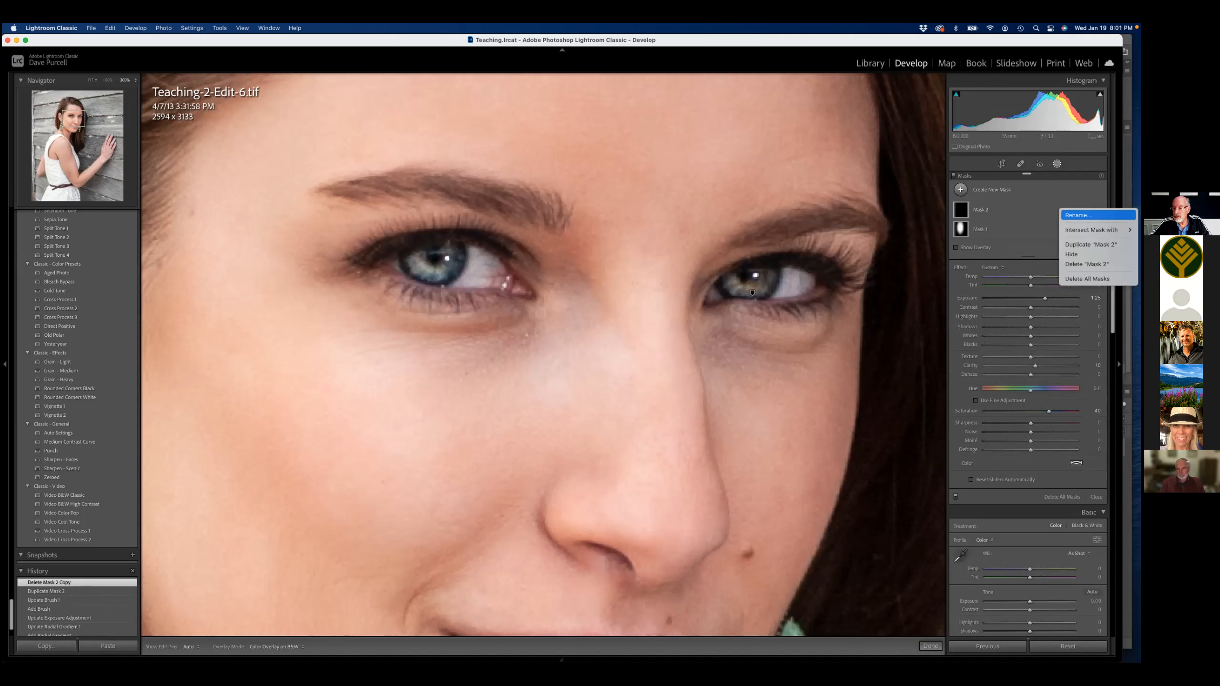
pyautogui.press('Return')
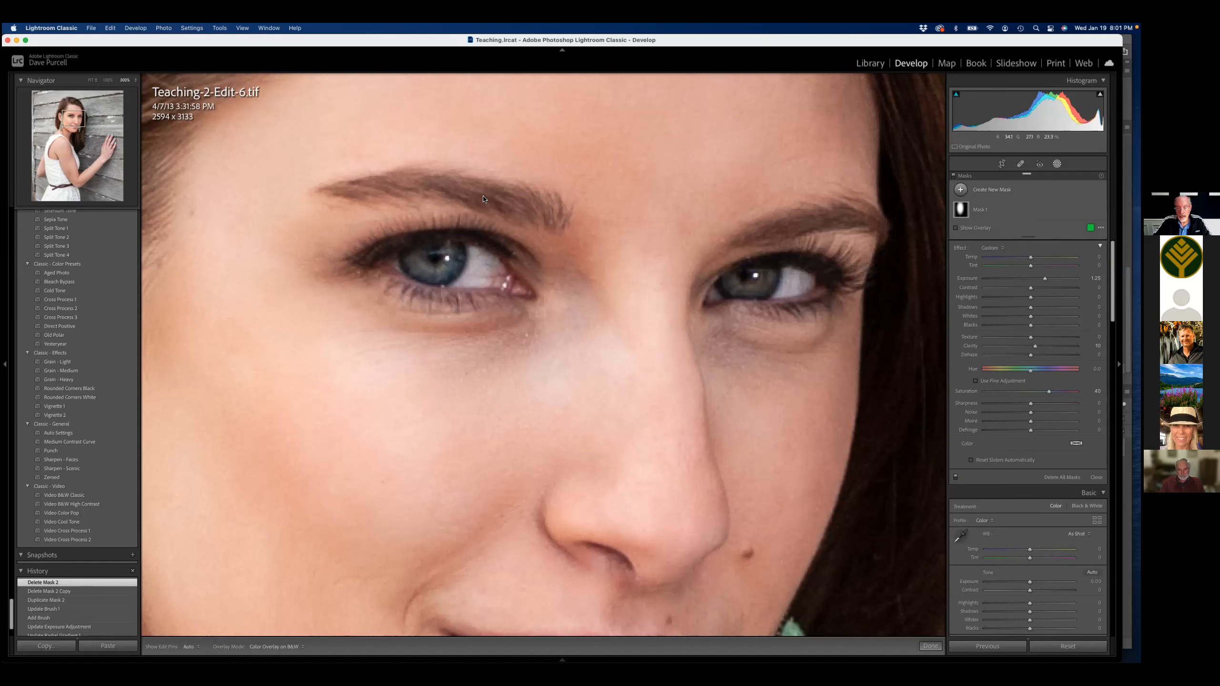
# - Start a new brush mask with Auto Mask off, feather 3 and the brush enlarged to iris size
pyautogui.click(990, 193)
pyautogui.click(992, 236)
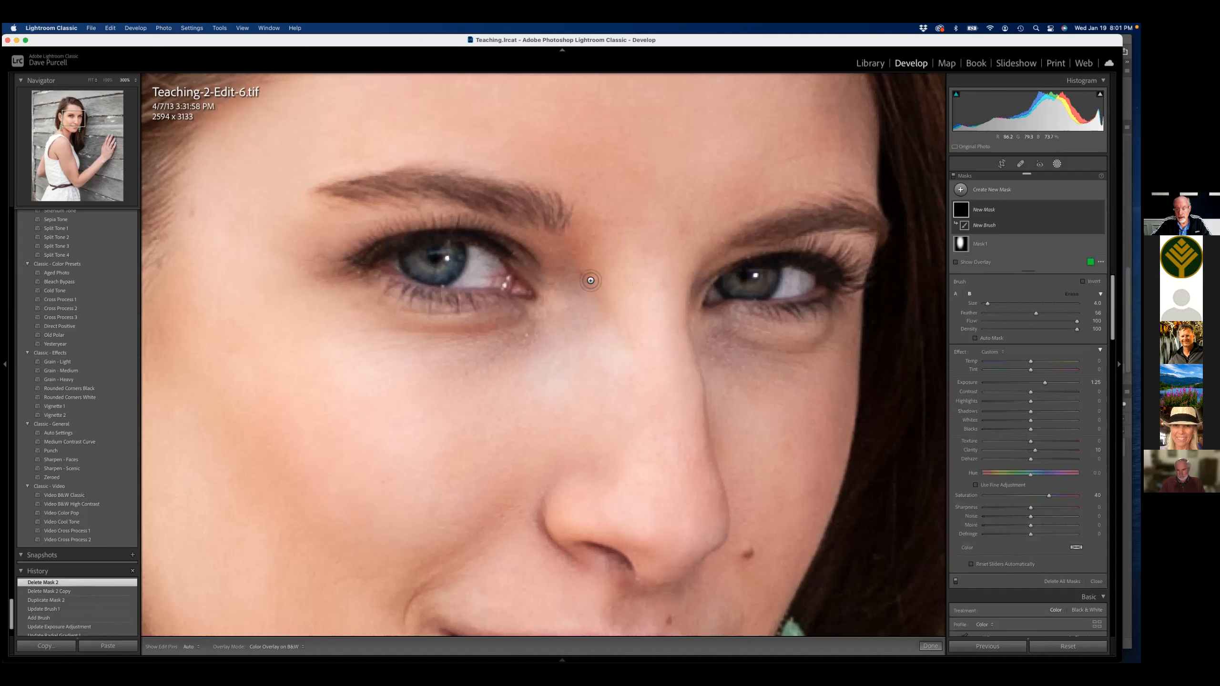
pyautogui.scroll(5, 434, 265)
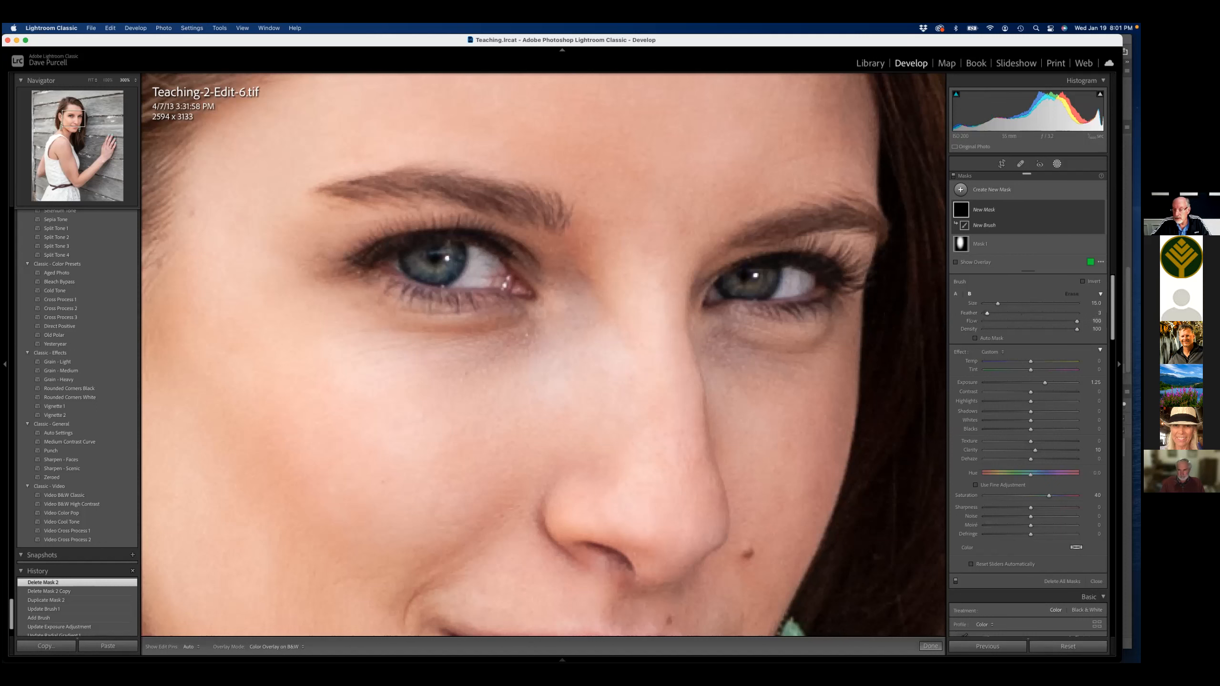
# - Stamp the brush over both irises and erase the effect from the woman's left pupil and surrounding eyelids
pyautogui.click(433, 258)
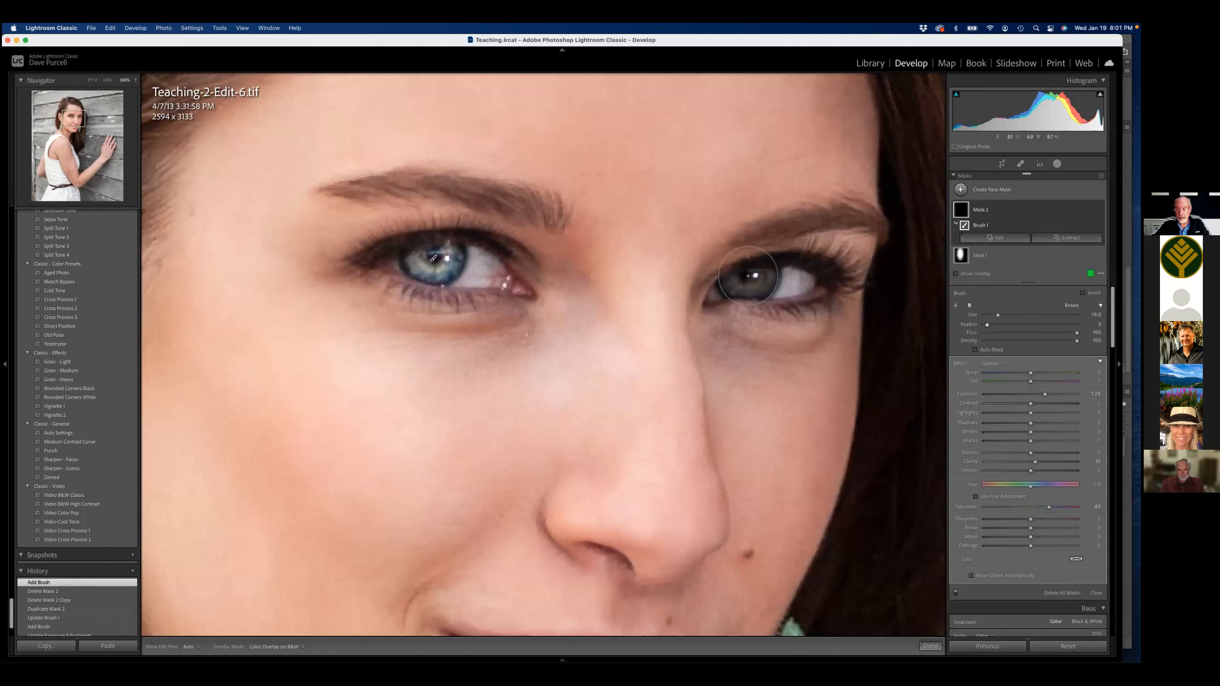
pyautogui.click(747, 275)
pyautogui.press('alt')
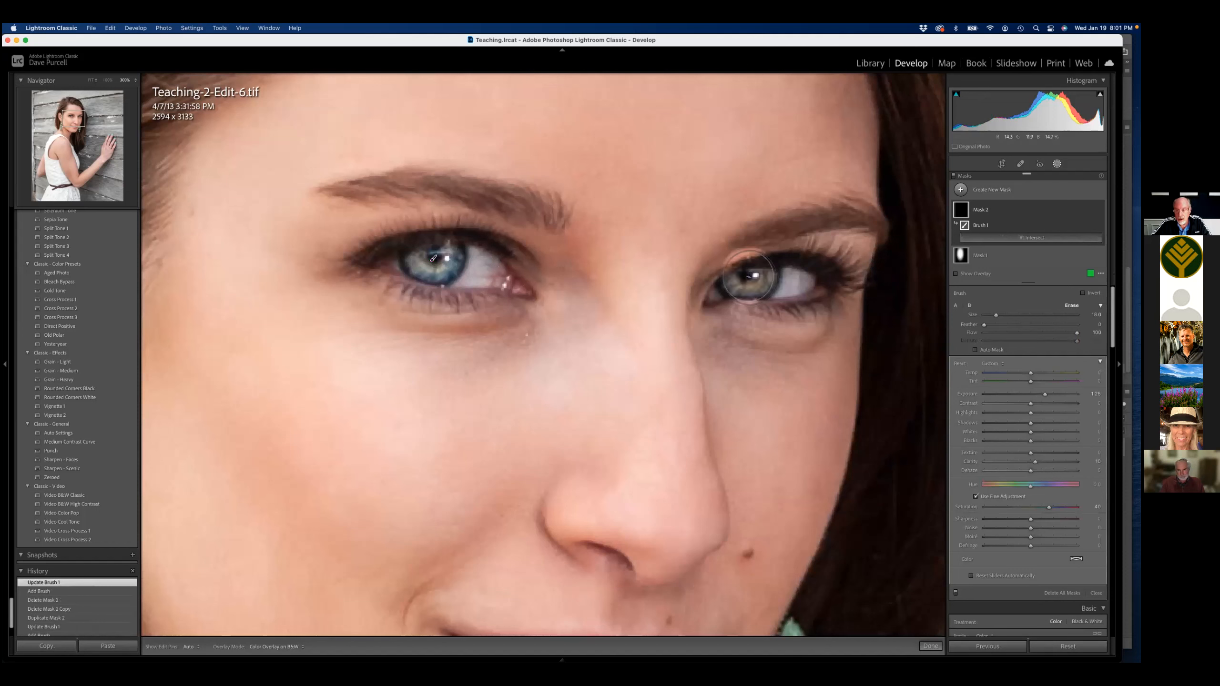
pyautogui.click(746, 277)
pyautogui.press(']')
pyautogui.moveTo(768, 259)
pyautogui.mouseDown()
pyautogui.moveTo(732, 262)
pyautogui.moveTo(736, 250)
pyautogui.mouseUp()
pyautogui.moveTo(741, 307); pyautogui.dragTo(760, 316)
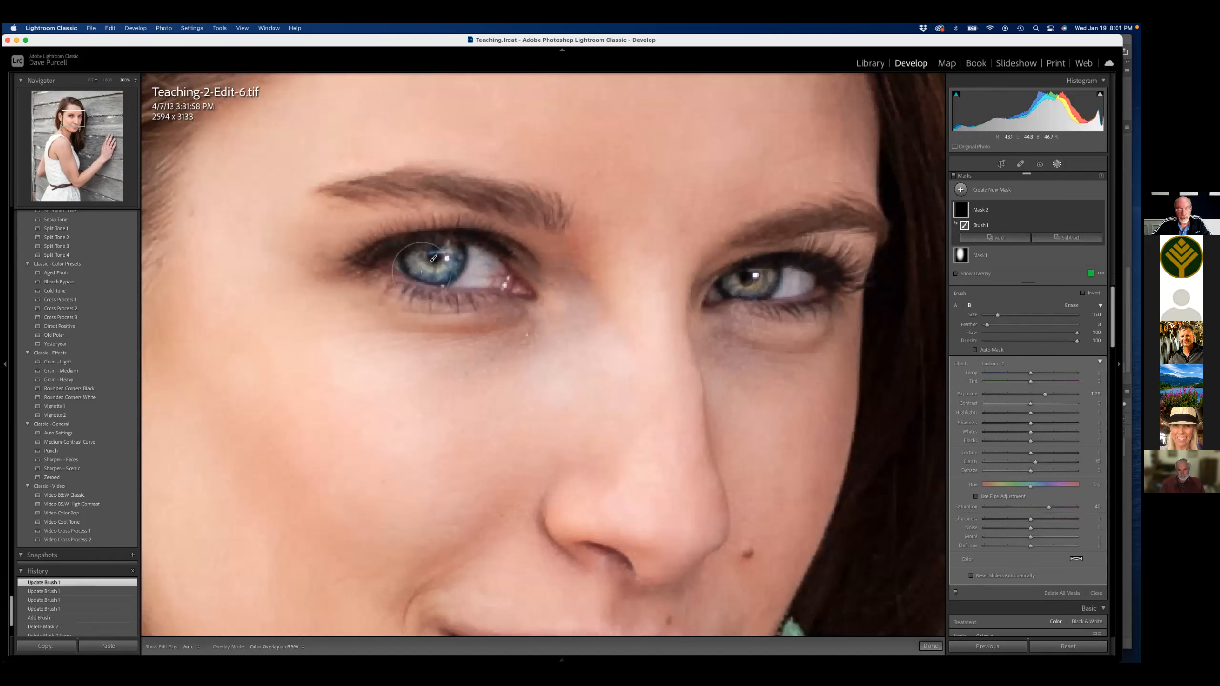
# - Check the brush mask's coverage of both irises with the green overlay
pyautogui.press('o')
pyautogui.press('o')
pyautogui.press('o')
pyautogui.press('o')
pyautogui.press('o')
pyautogui.press('o')
pyautogui.press('o')
pyautogui.press('alt')
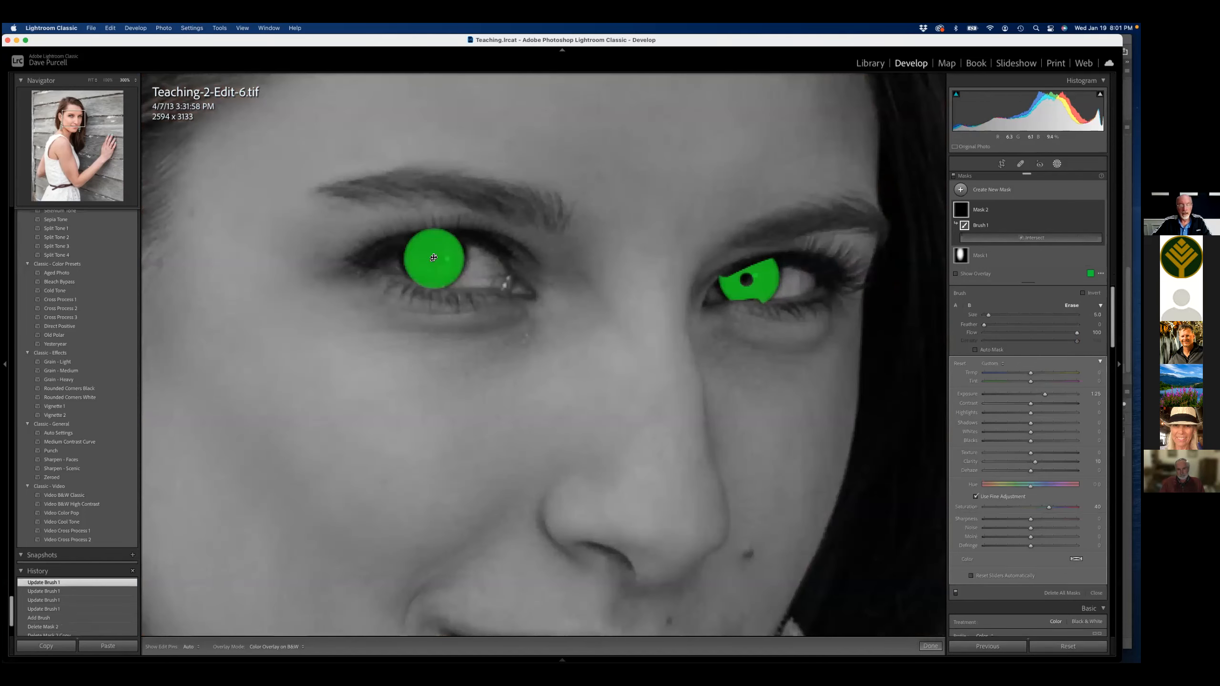
pyautogui.press('o')
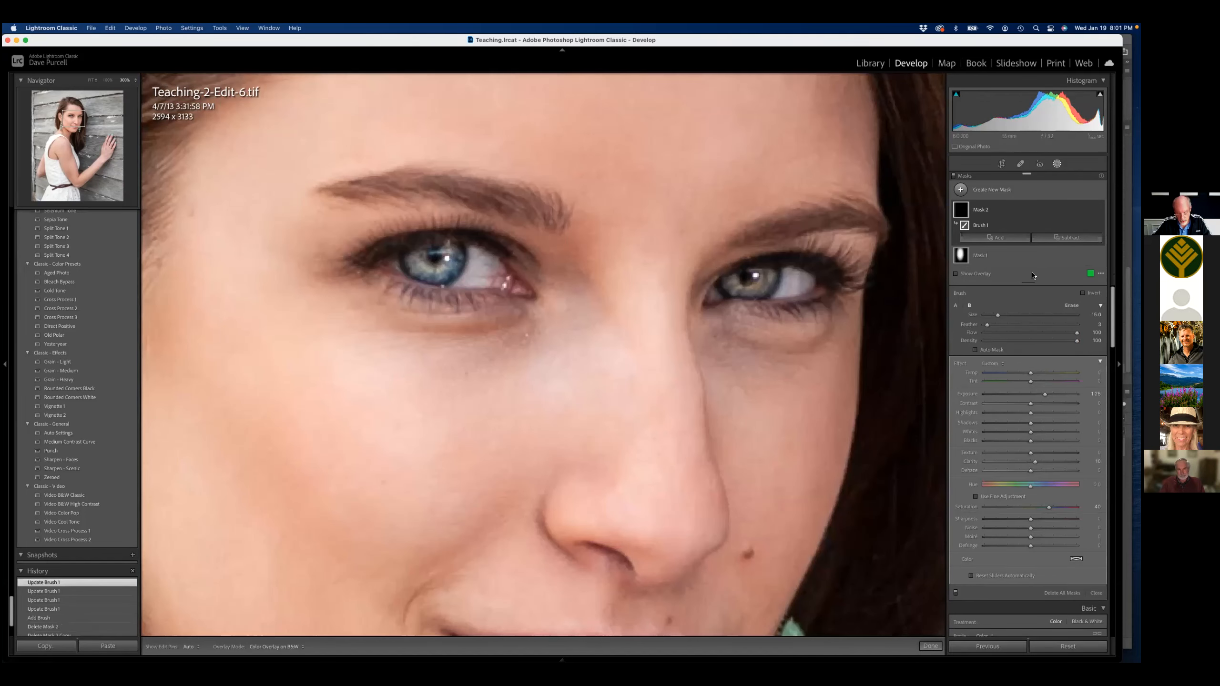
# - Undo the iris brush strokes and erasures back to before the brush mask was added
pyautogui.press('super+z')
pyautogui.press('super+z')
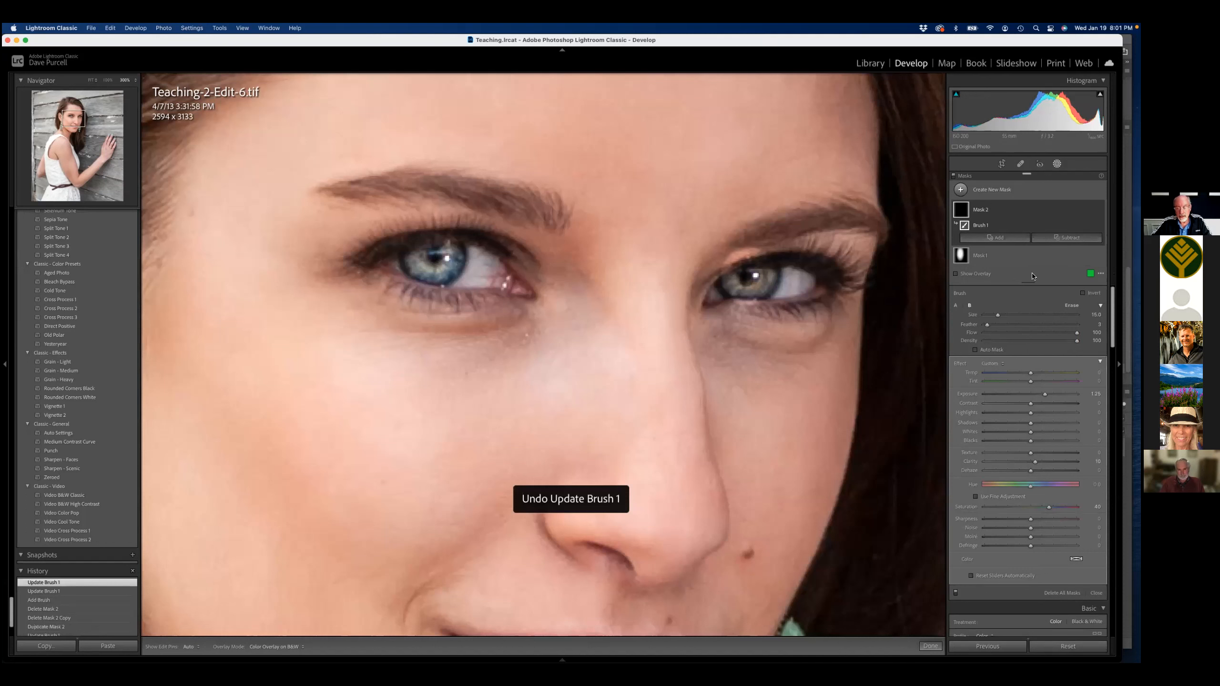
pyautogui.press('super+z')
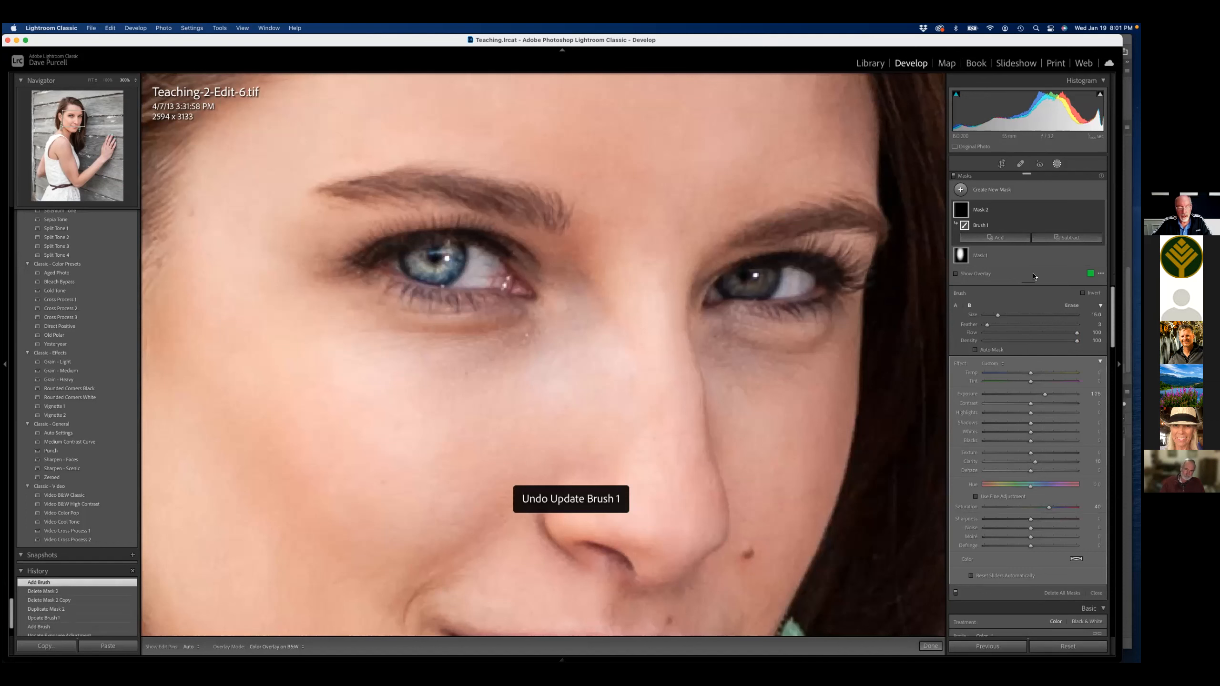
pyautogui.press('super+z')
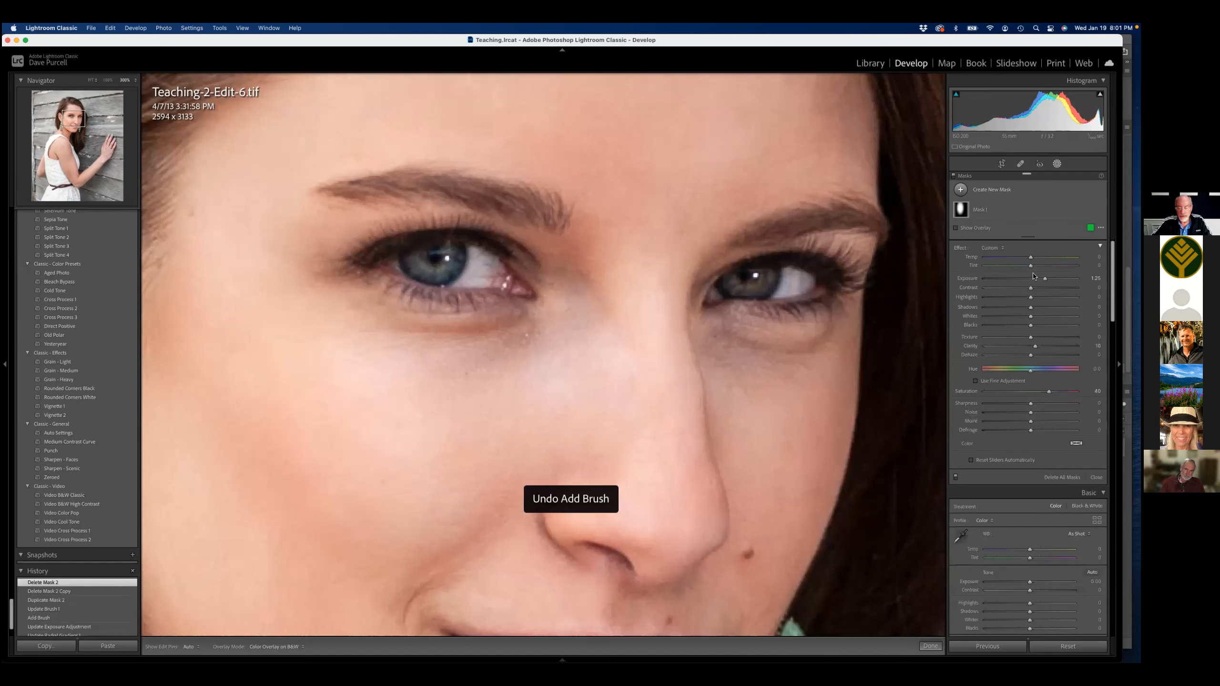
# - Add a new brush mask over the woman's right iris, and erase it from the pupil and upper eyelid
pyautogui.click(970, 191)
pyautogui.click(1001, 236)
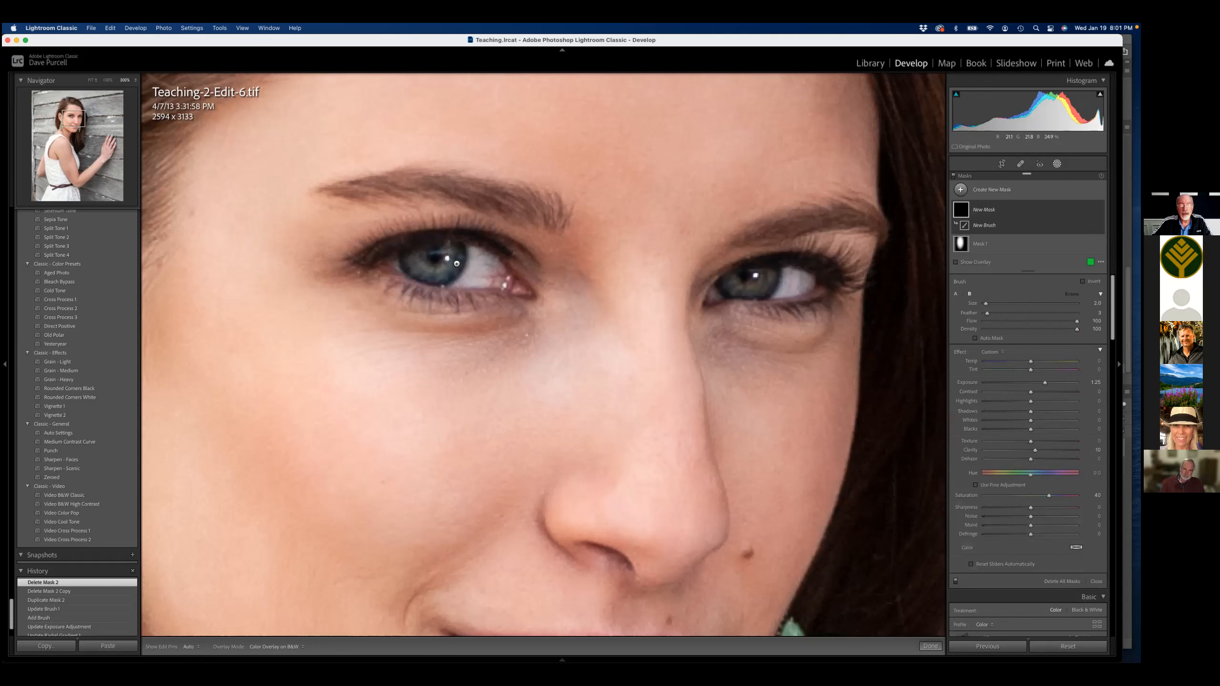
pyautogui.click(456, 264)
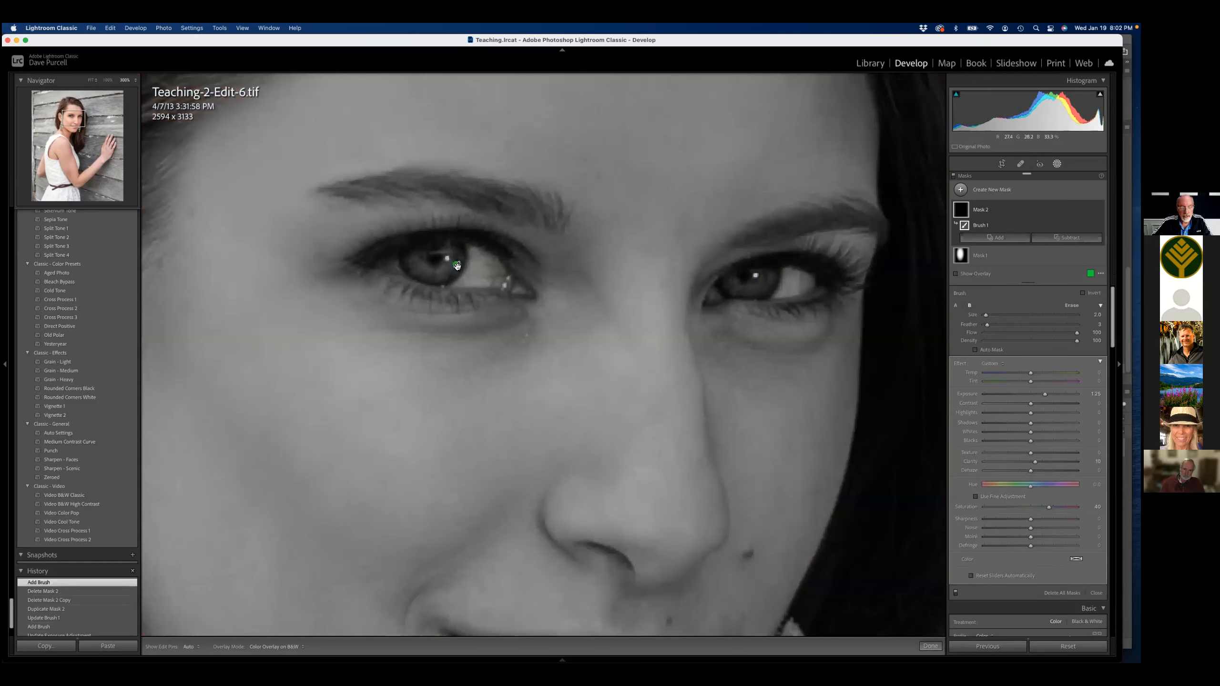
pyautogui.scroll(8, 431, 254)
pyautogui.scroll(1, 432, 256)
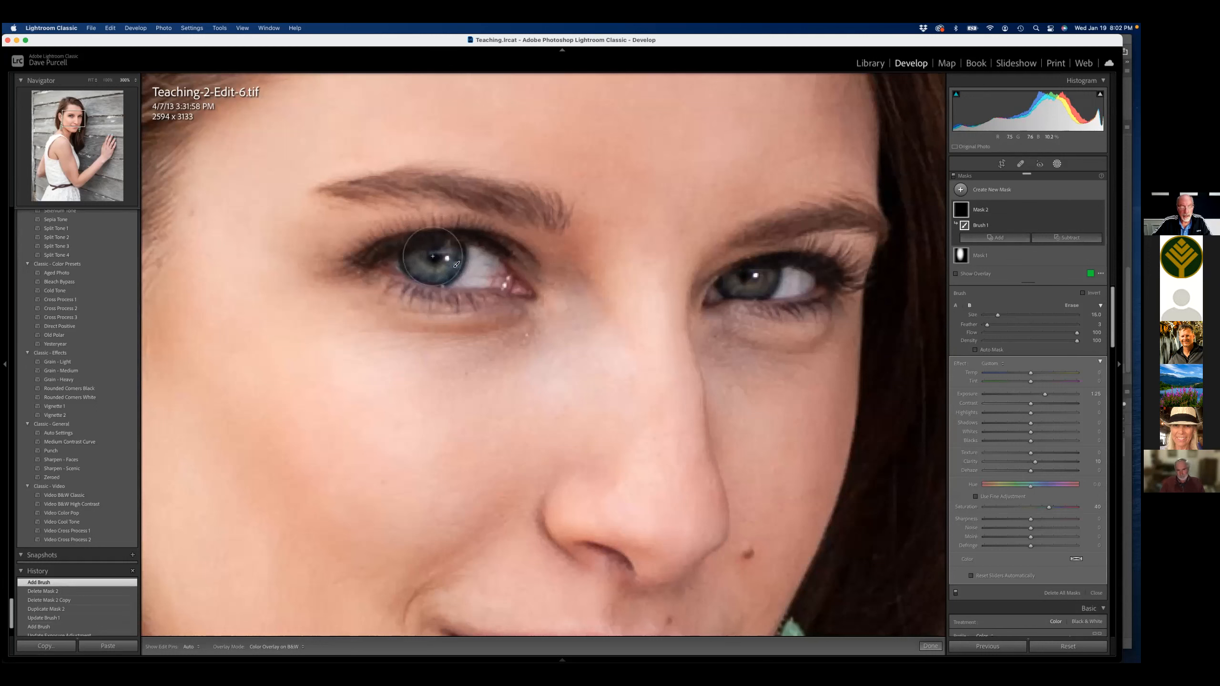
pyautogui.press('[')
pyautogui.click(433, 258)
pyautogui.press('alt')
pyautogui.click(432, 258)
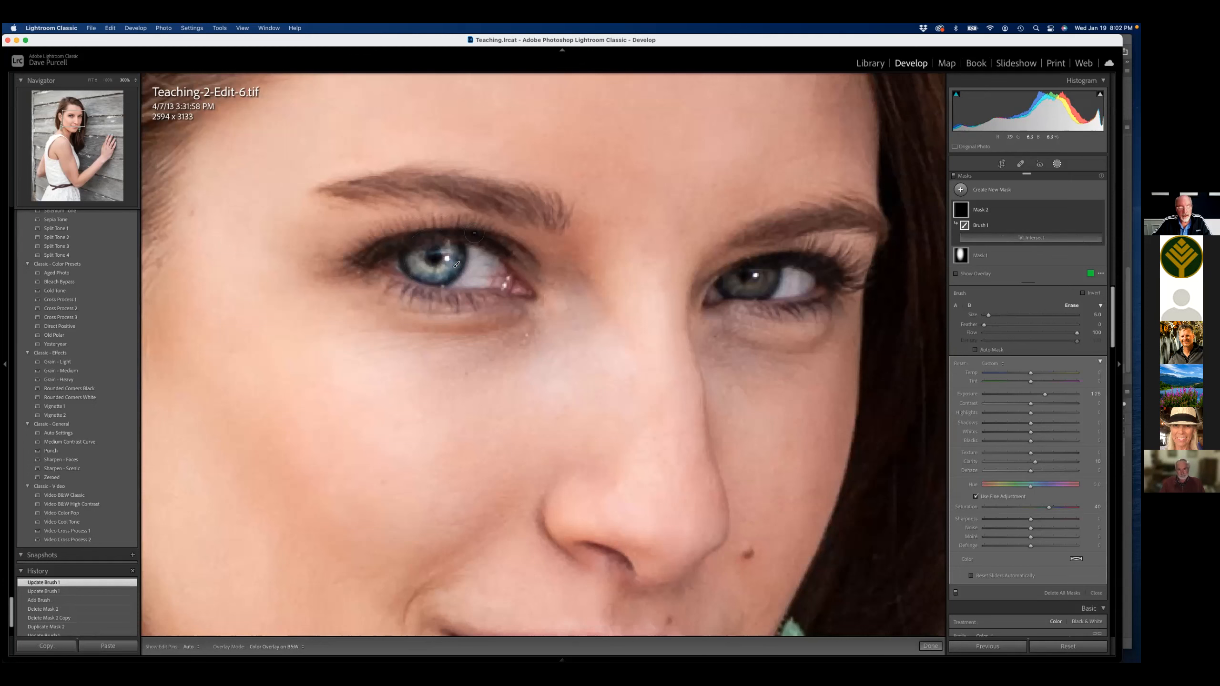
pyautogui.moveTo(473, 232); pyautogui.dragTo(421, 240)
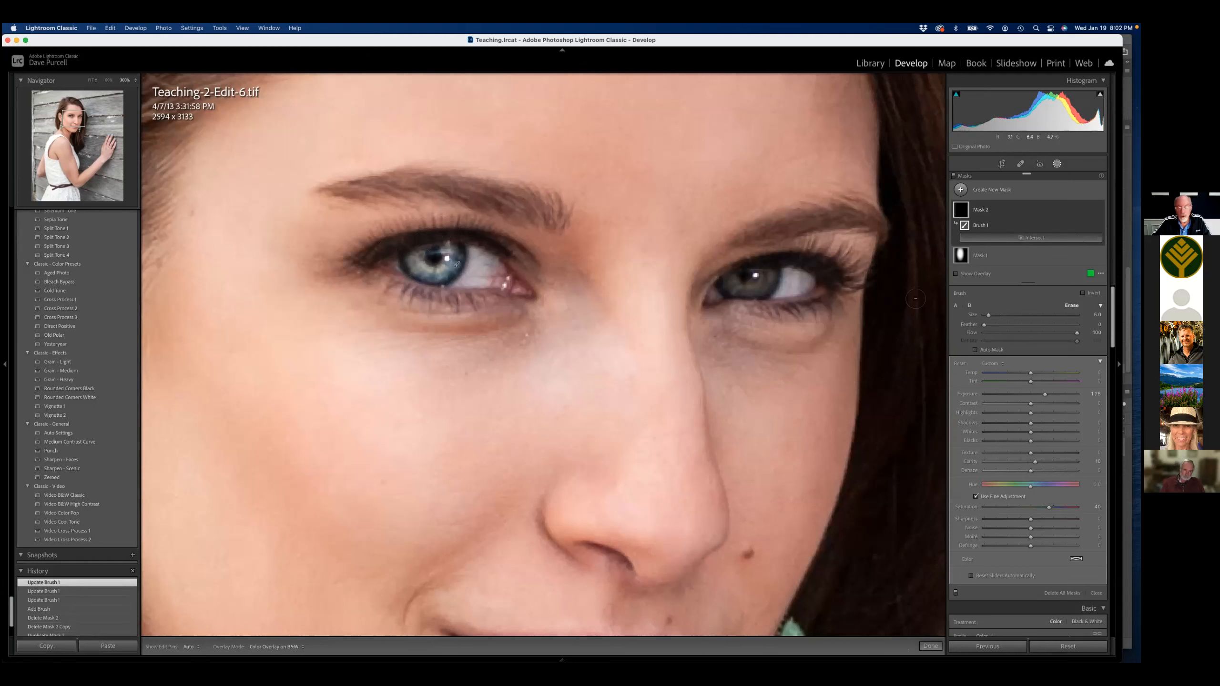
# - Add the woman's left iris to the mask without its eyelid overlap, and lower the mask's exposure to about 0.43
pyautogui.click(749, 281)
pyautogui.keyDown('alt'); pyautogui.click(761, 255); pyautogui.keyUp('alt')
pyautogui.moveTo(759, 254); pyautogui.dragTo(720, 267)
pyautogui.moveTo(757, 313); pyautogui.dragTo(728, 308)
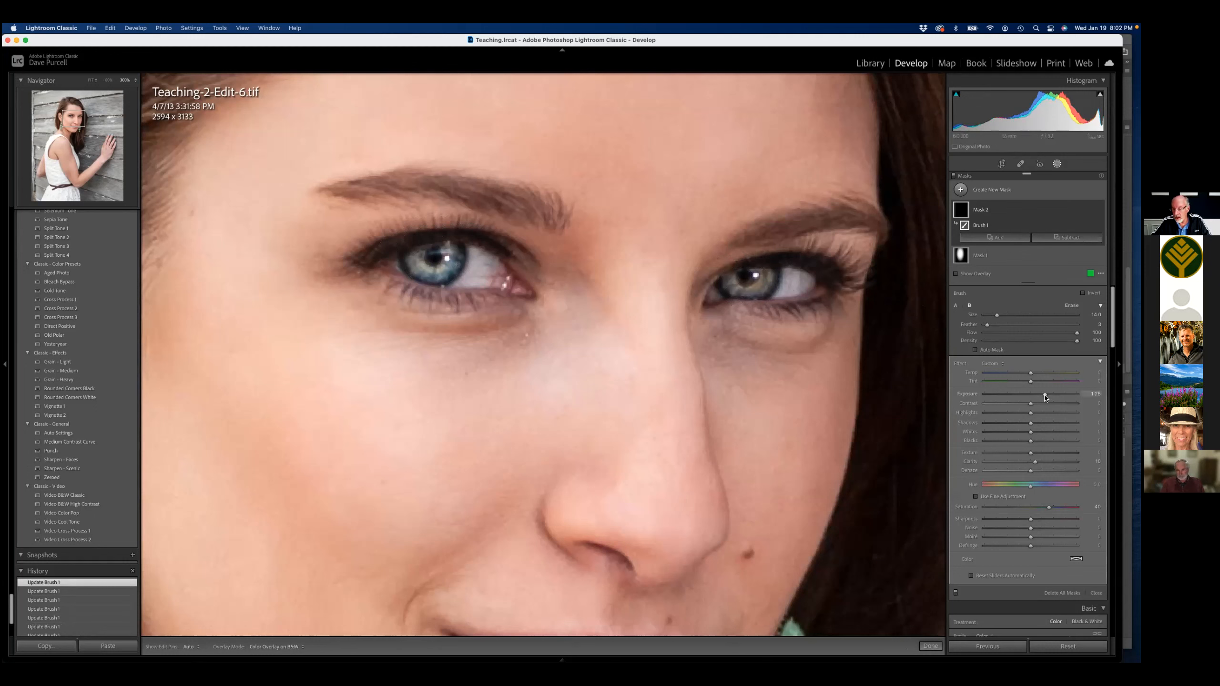
pyautogui.moveTo(1044, 396); pyautogui.dragTo(1035, 396)
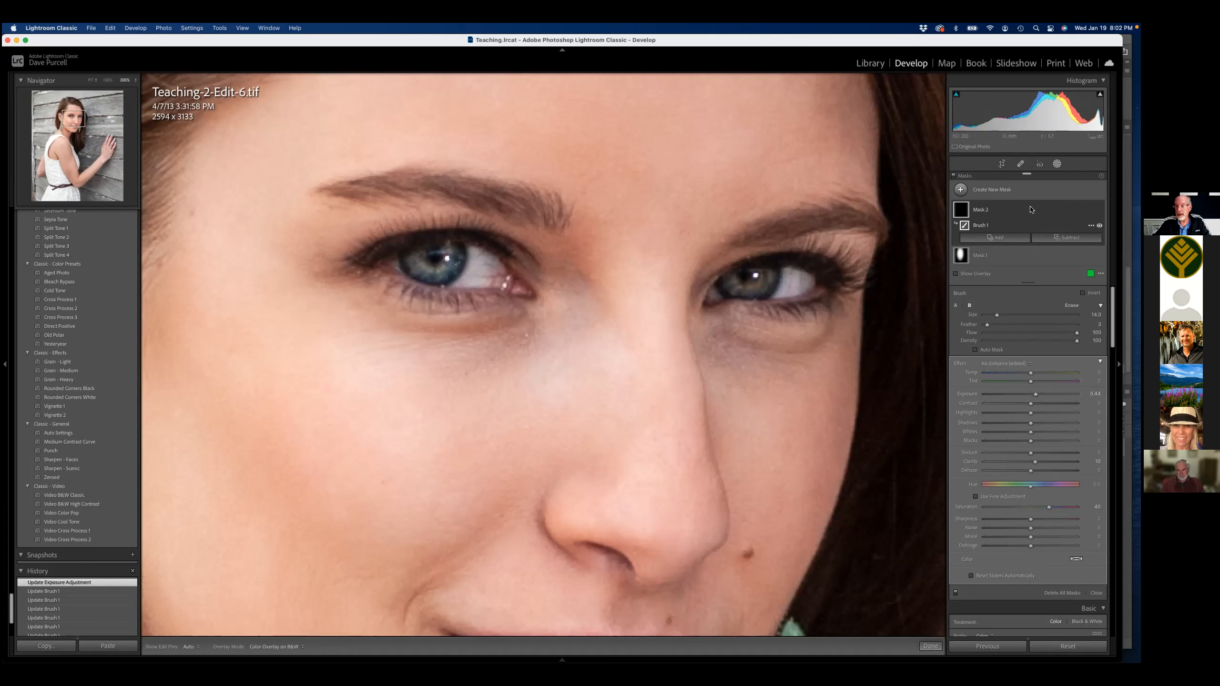
# - Start another brush mask with Auto Mask on, exposure about 0.2, clarity 0 and saturation -21
pyautogui.click(980, 190)
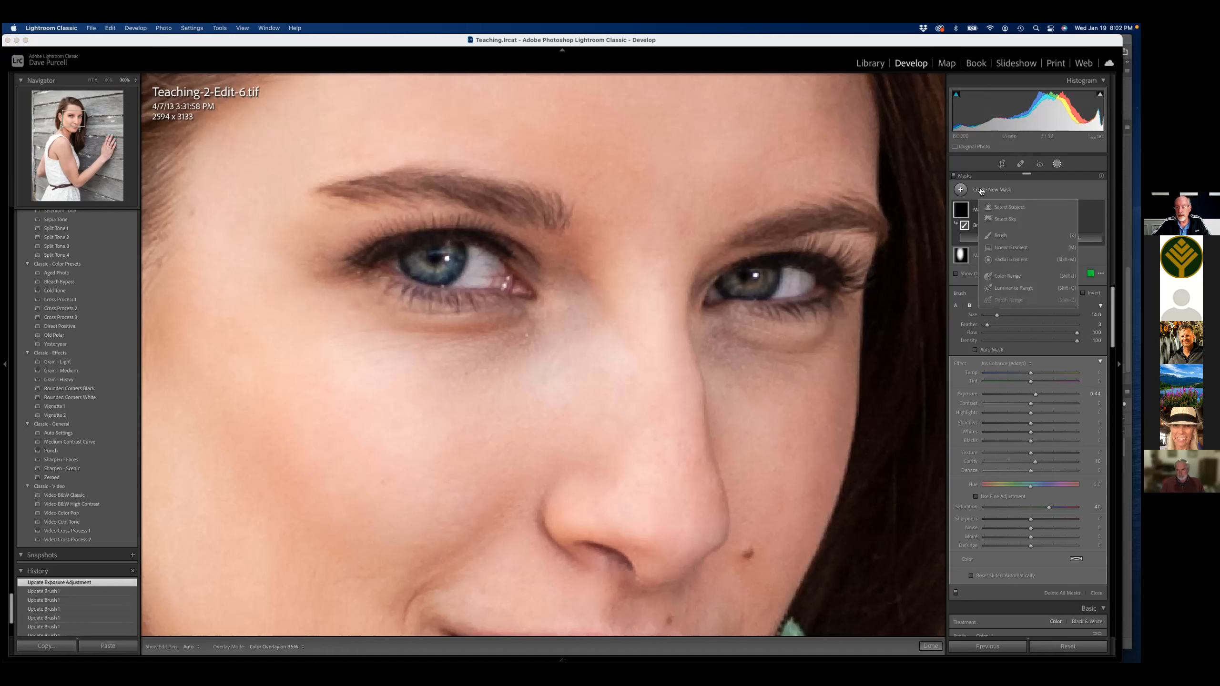
pyautogui.click(1000, 235)
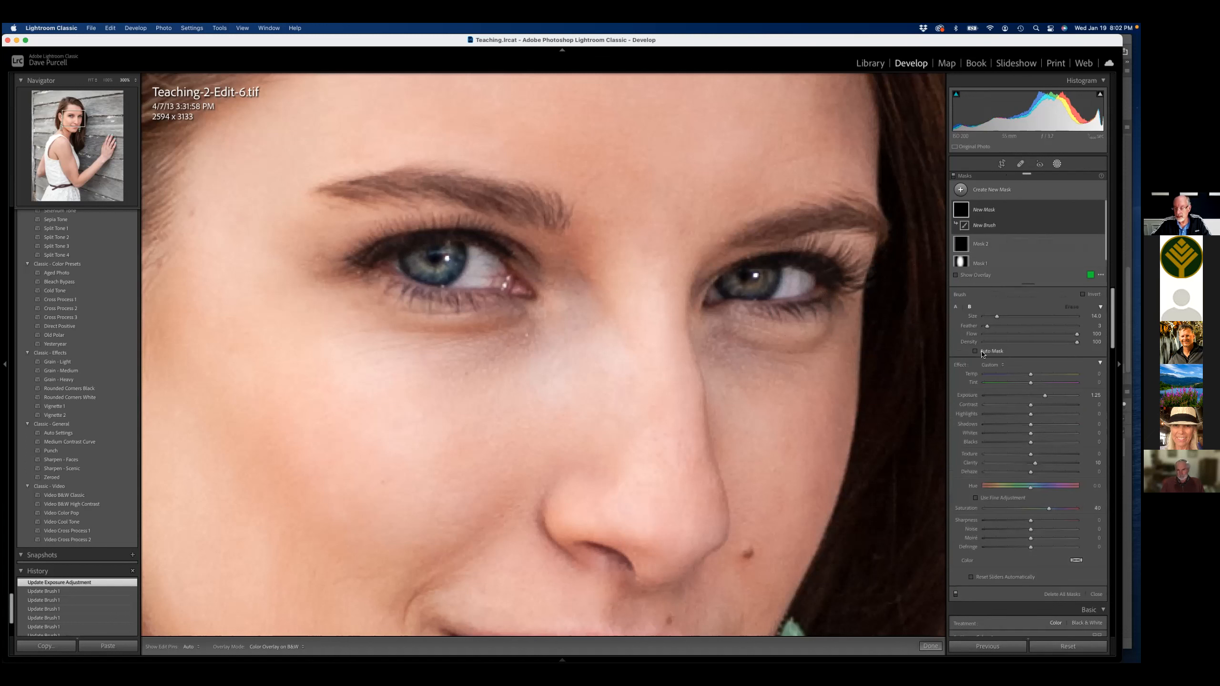
pyautogui.click(975, 352)
pyautogui.moveTo(1044, 397); pyautogui.dragTo(1036, 397)
pyautogui.press('o')
pyautogui.moveTo(1021, 510); pyautogui.dragTo(1020, 510)
# - Paint the new brush mask over the whites of both of the woman's eyes
pyautogui.moveTo(797, 285); pyautogui.dragTo(795, 284)
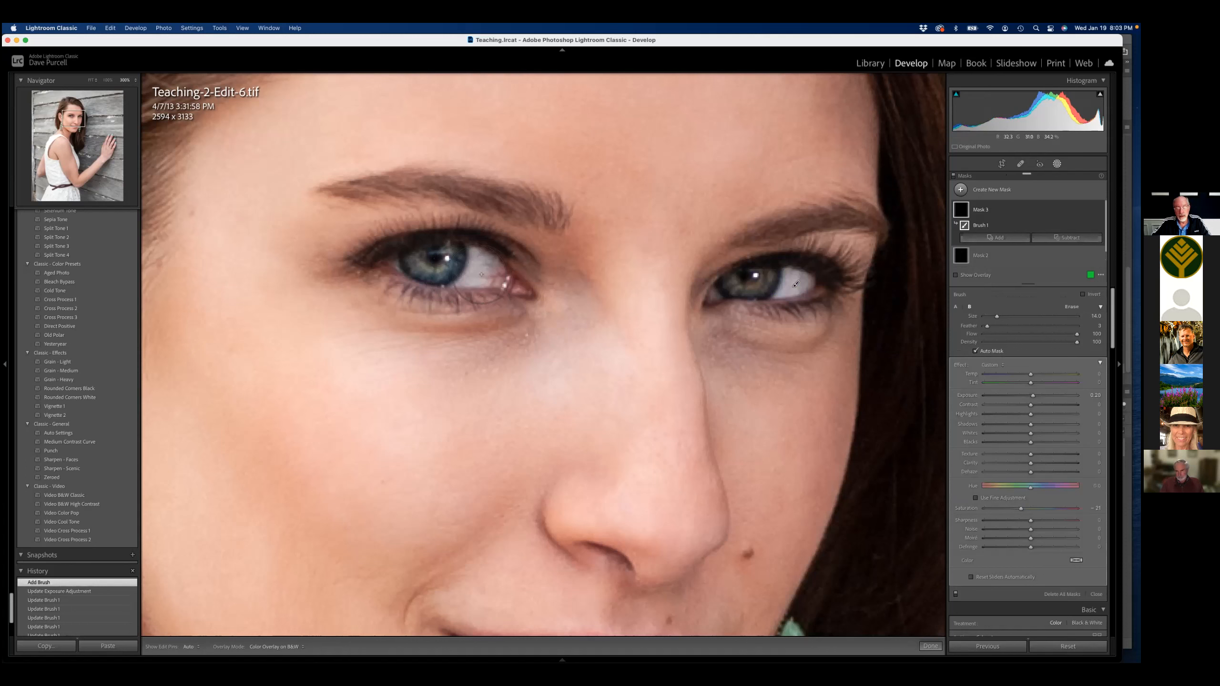
pyautogui.click(482, 269)
pyautogui.click(482, 260)
pyautogui.click(480, 282)
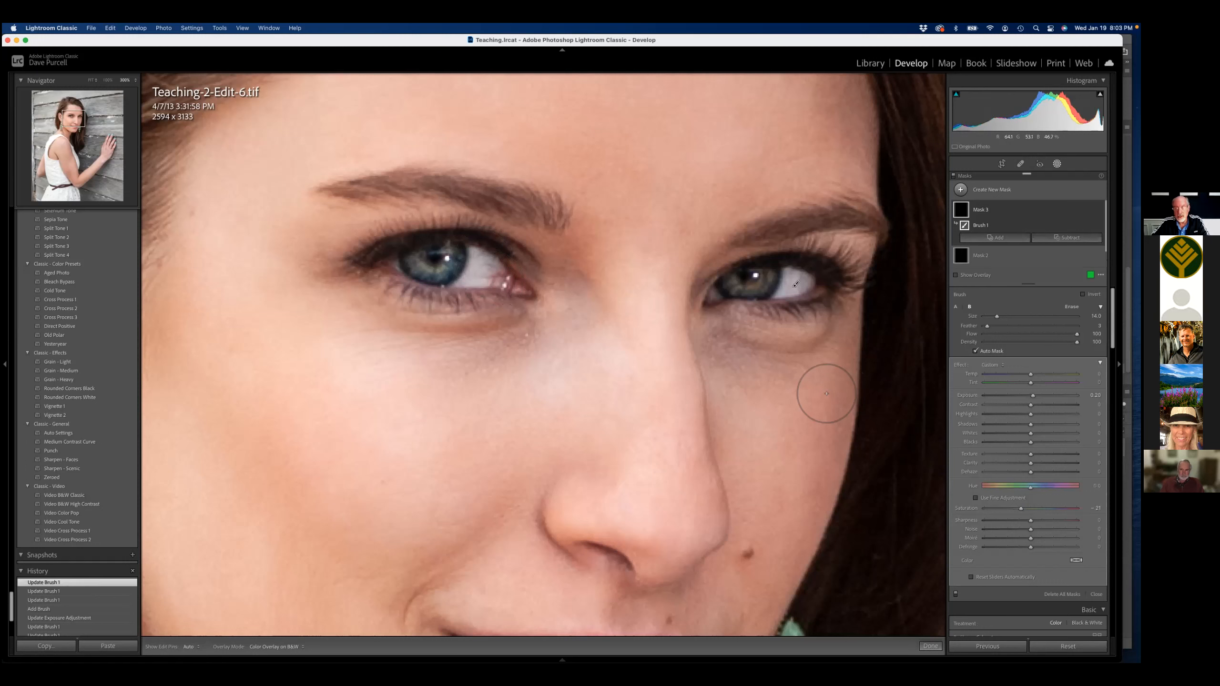
# - Check the eye-white mask with its overlay and refine it around the inner corner and lower lid of the woman's right eye
pyautogui.press('o')
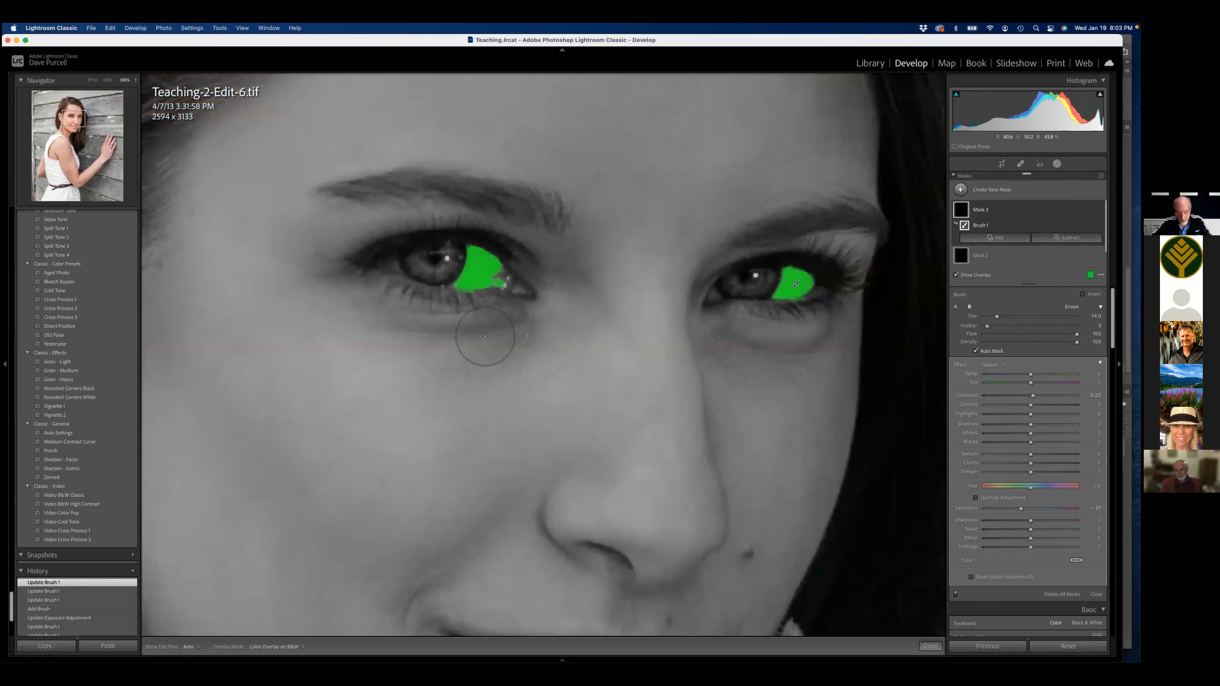
pyautogui.press('alt')
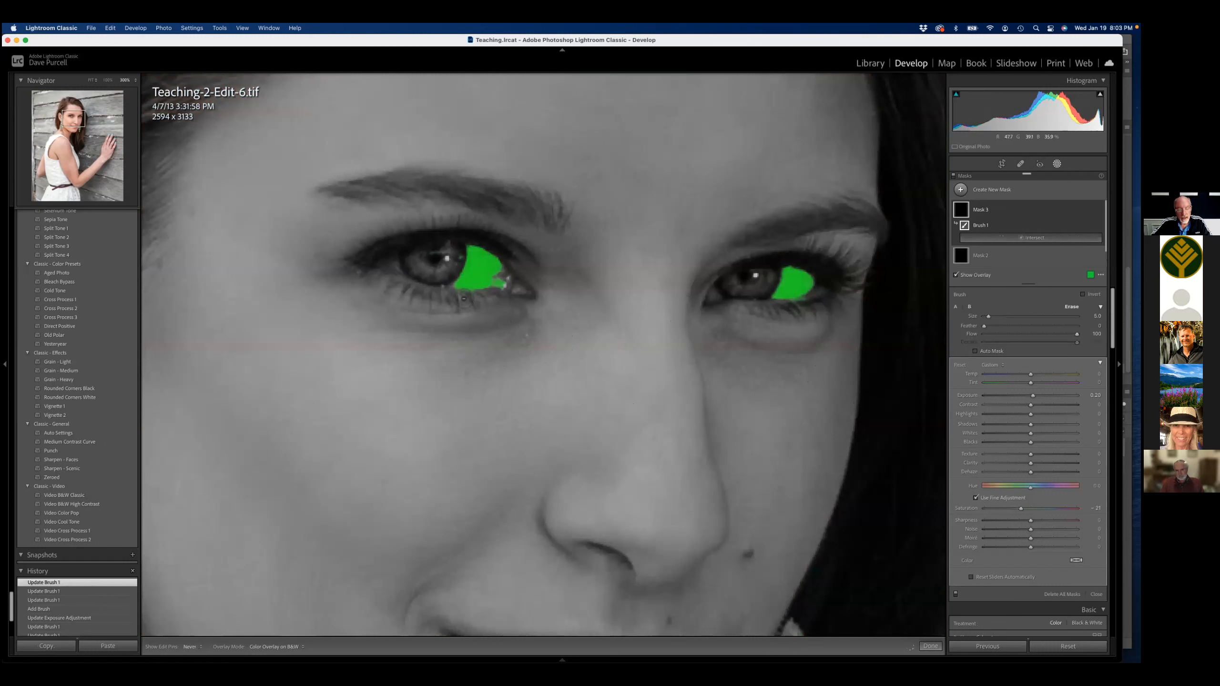
pyautogui.keyDown('alt'); pyautogui.click(484, 301); pyautogui.keyUp('alt')
pyautogui.keyDown('alt'); pyautogui.click(538, 291); pyautogui.keyUp('alt')
pyautogui.moveTo(500, 275)
pyautogui.mouseDown()
pyautogui.moveTo(521, 284)
pyautogui.moveTo(516, 259)
pyautogui.moveTo(524, 279)
pyautogui.moveTo(473, 305)
pyautogui.mouseUp()
pyautogui.press('alt')
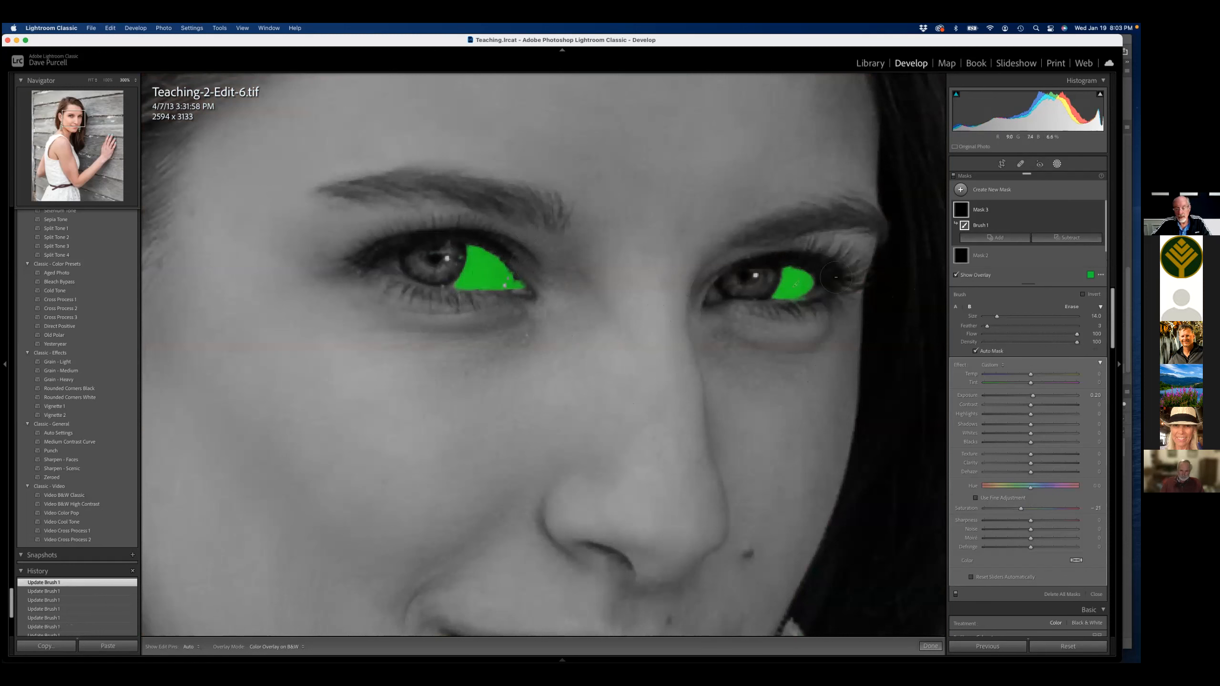
pyautogui.press('o')
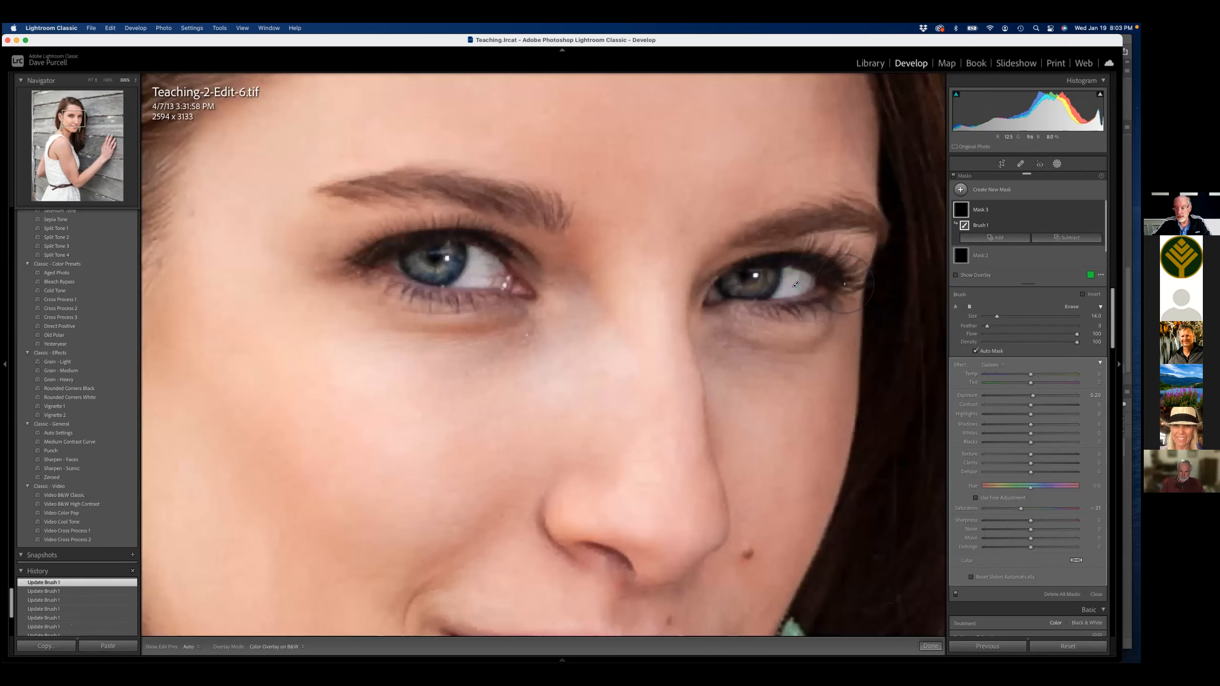
# - View the face at 100%, raise the iris mask's exposure to about 0.6, and leave masking
pyautogui.click(217, 29)
pyautogui.moveTo(194, 28)
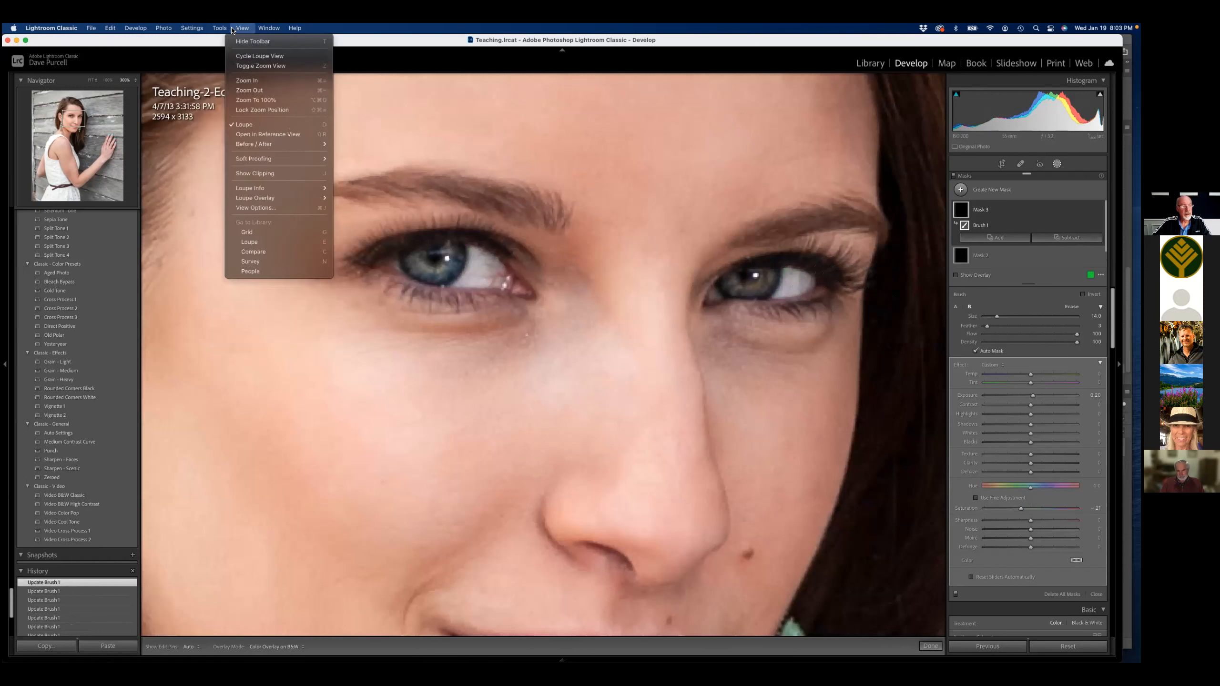
pyautogui.click(89, 80)
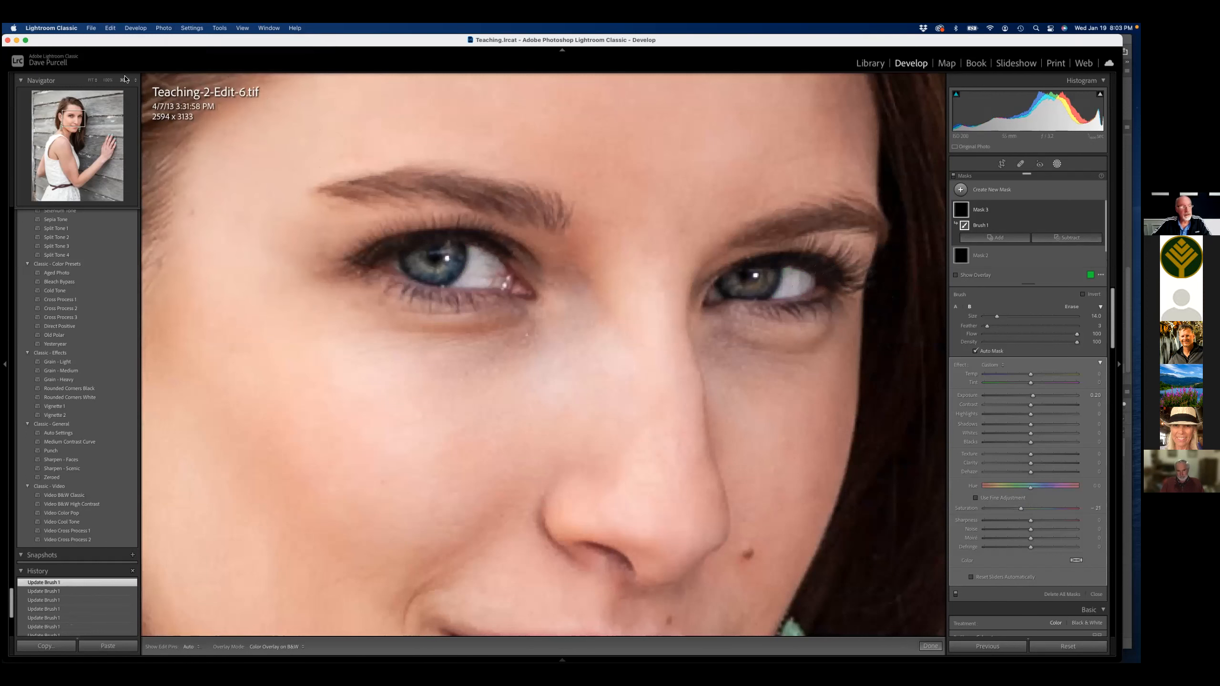
pyautogui.click(107, 82)
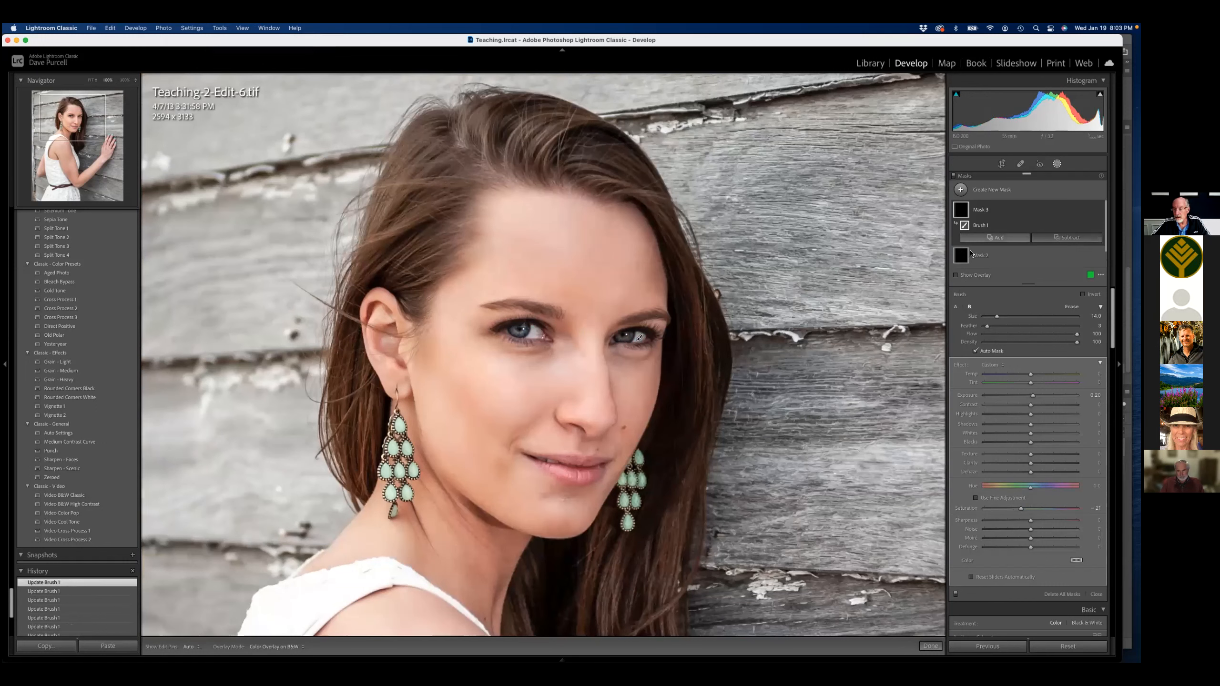
pyautogui.moveTo(966, 257)
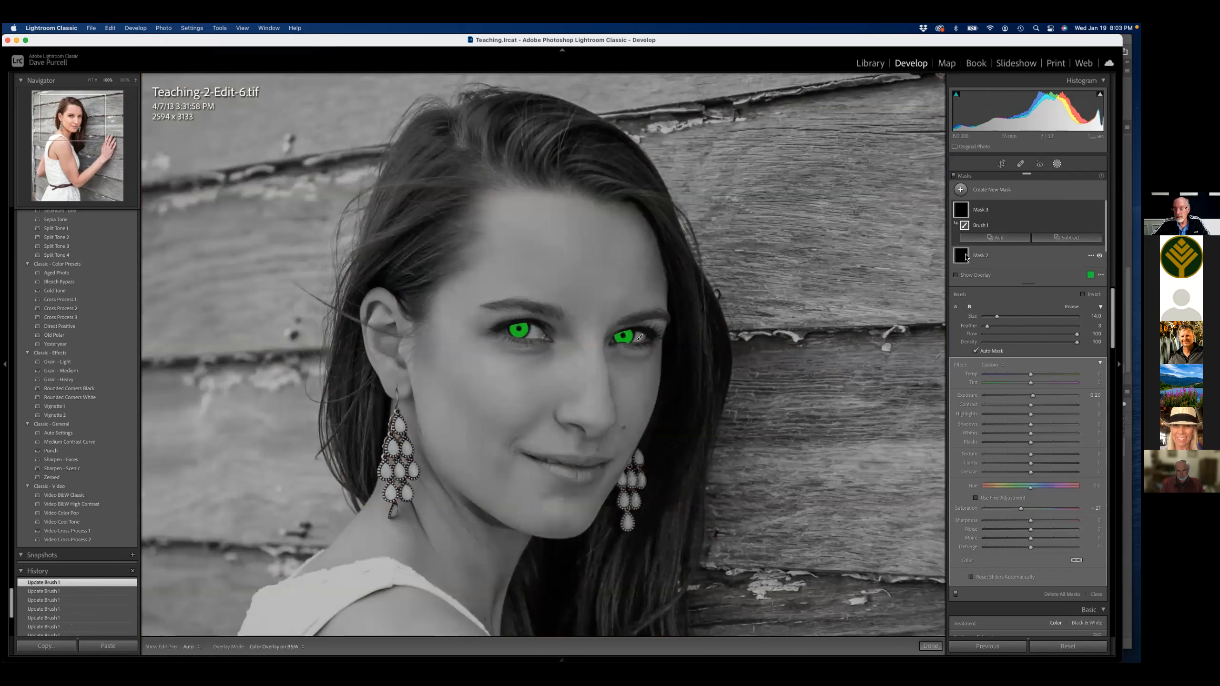
pyautogui.click(966, 257)
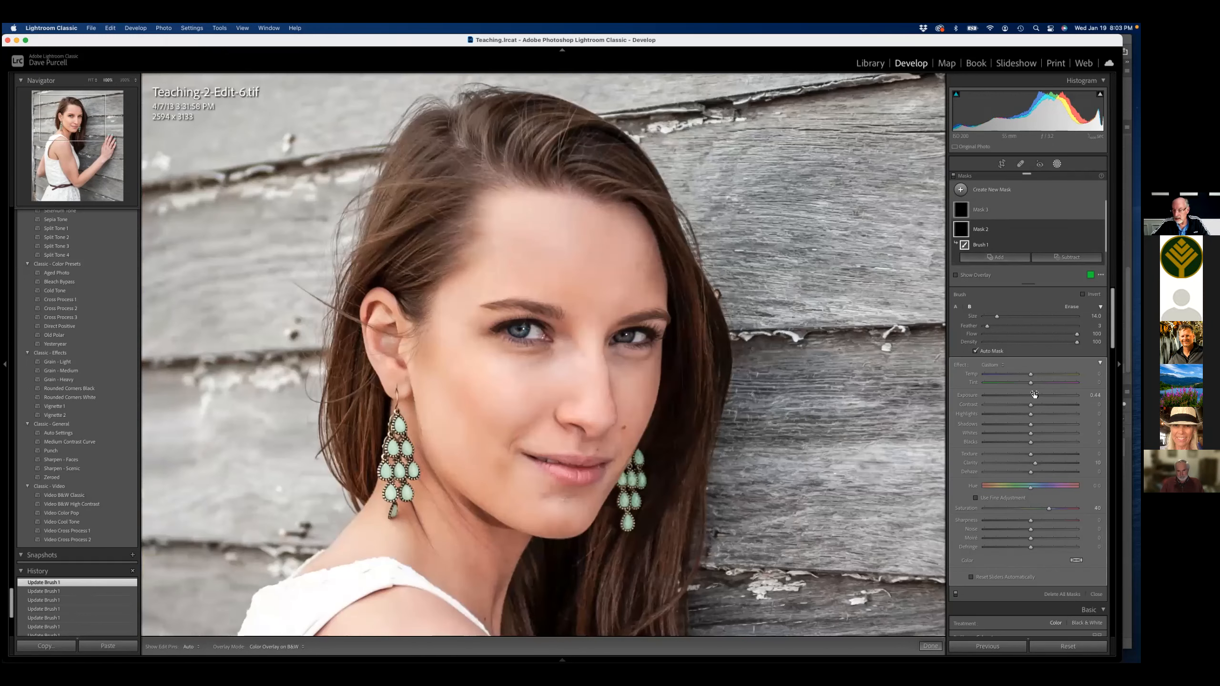
pyautogui.moveTo(1036, 395); pyautogui.dragTo(1037, 395)
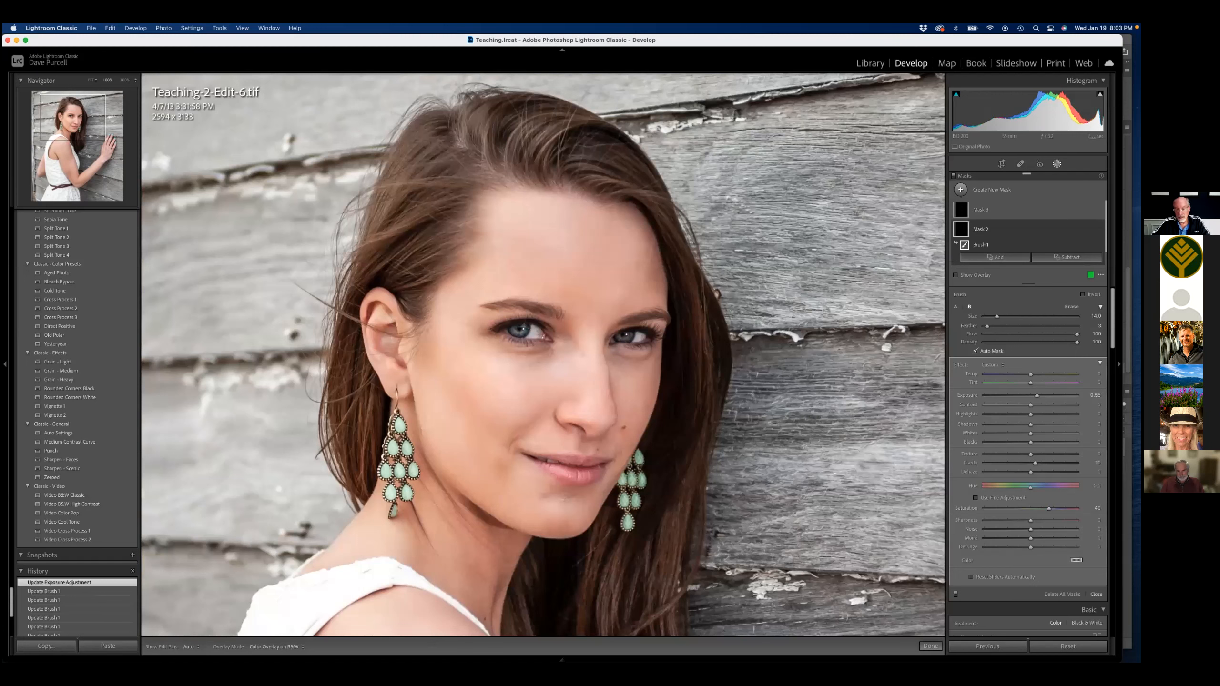
pyautogui.click(1095, 594)
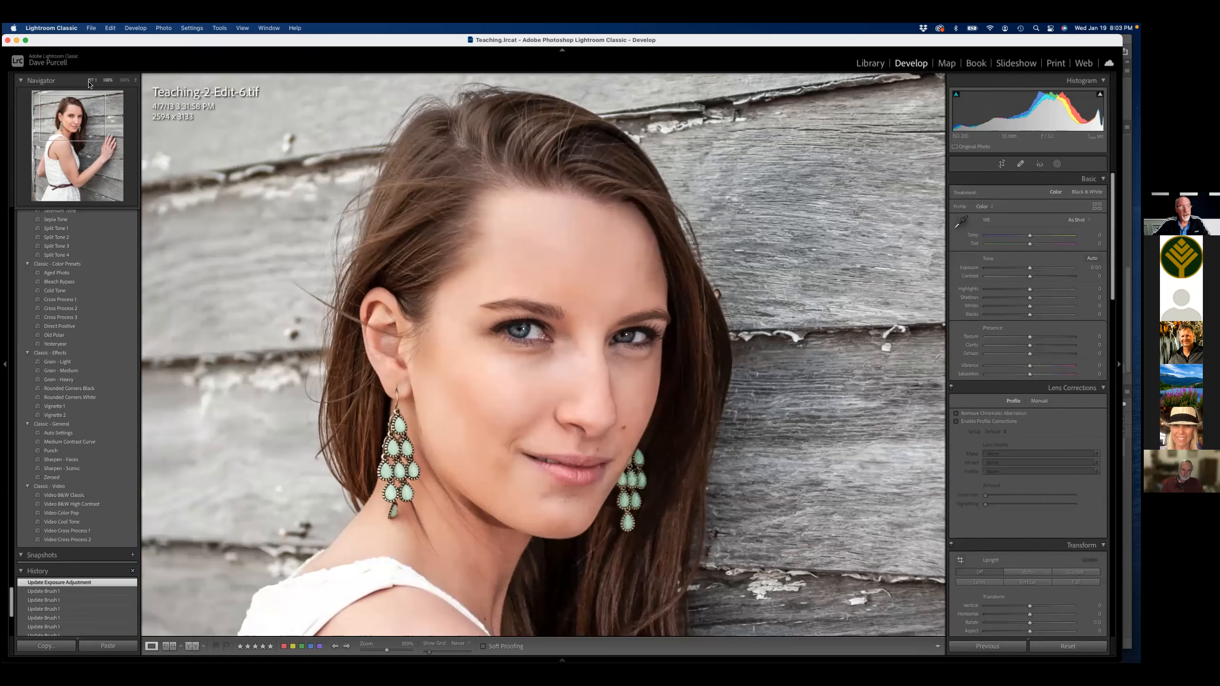
# - Fit the whole photo in view and lower its overall exposure to -0.70
pyautogui.click(90, 80)
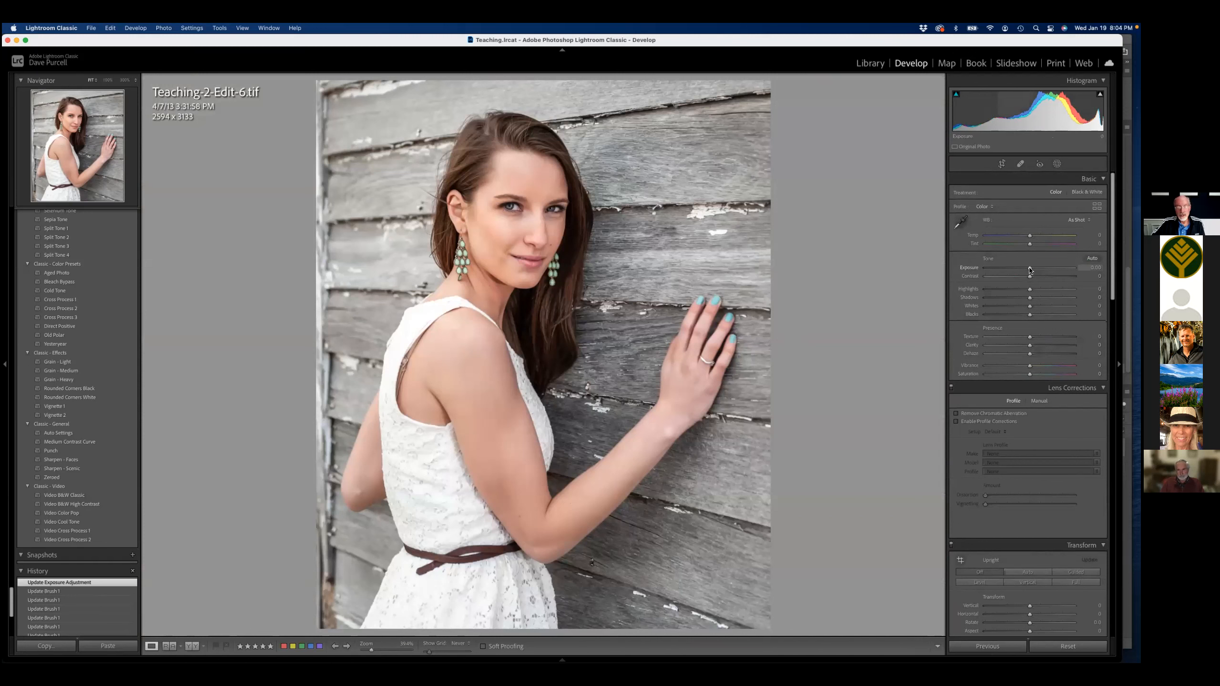
pyautogui.moveTo(1029, 268); pyautogui.dragTo(1023, 268)
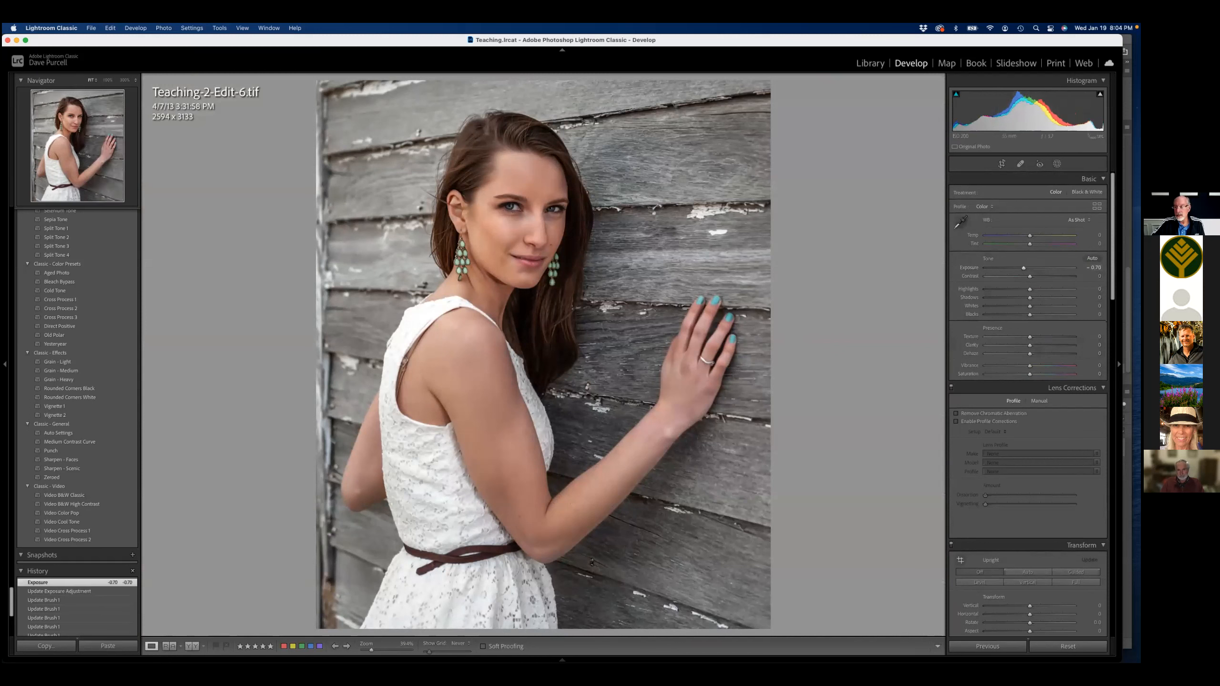
# - Add a Select Subject mask, reset its adjustments, and set its exposure to about 0.38
pyautogui.click(1056, 164)
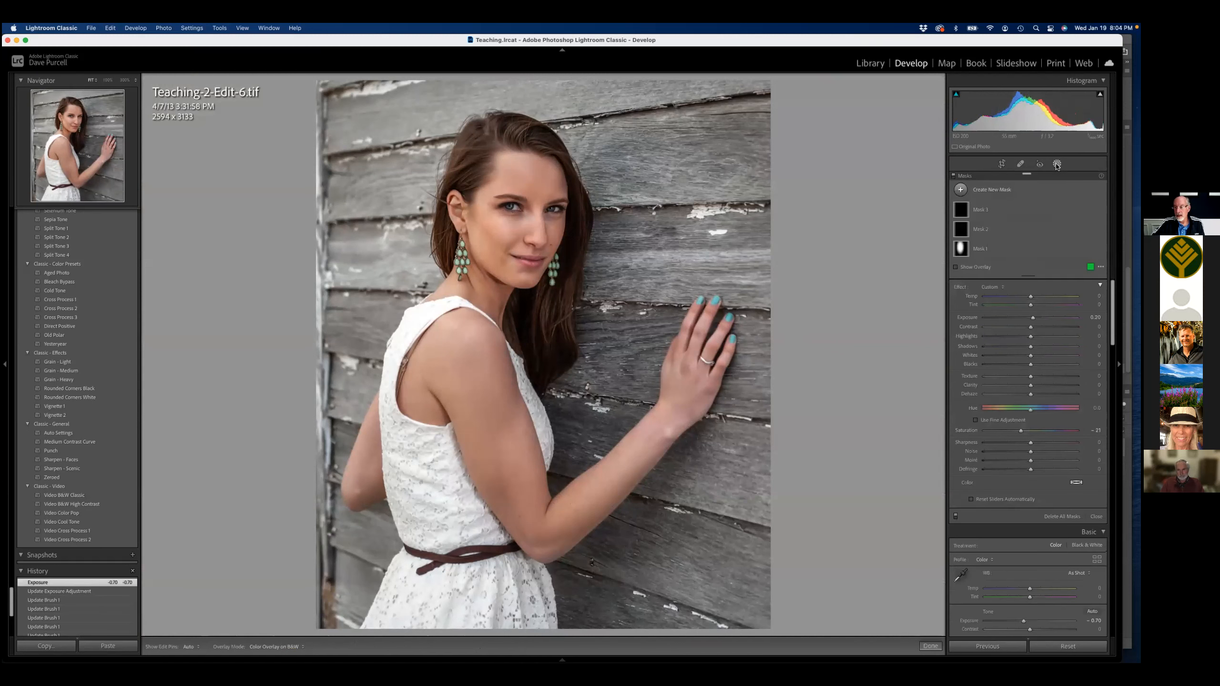
pyautogui.click(985, 191)
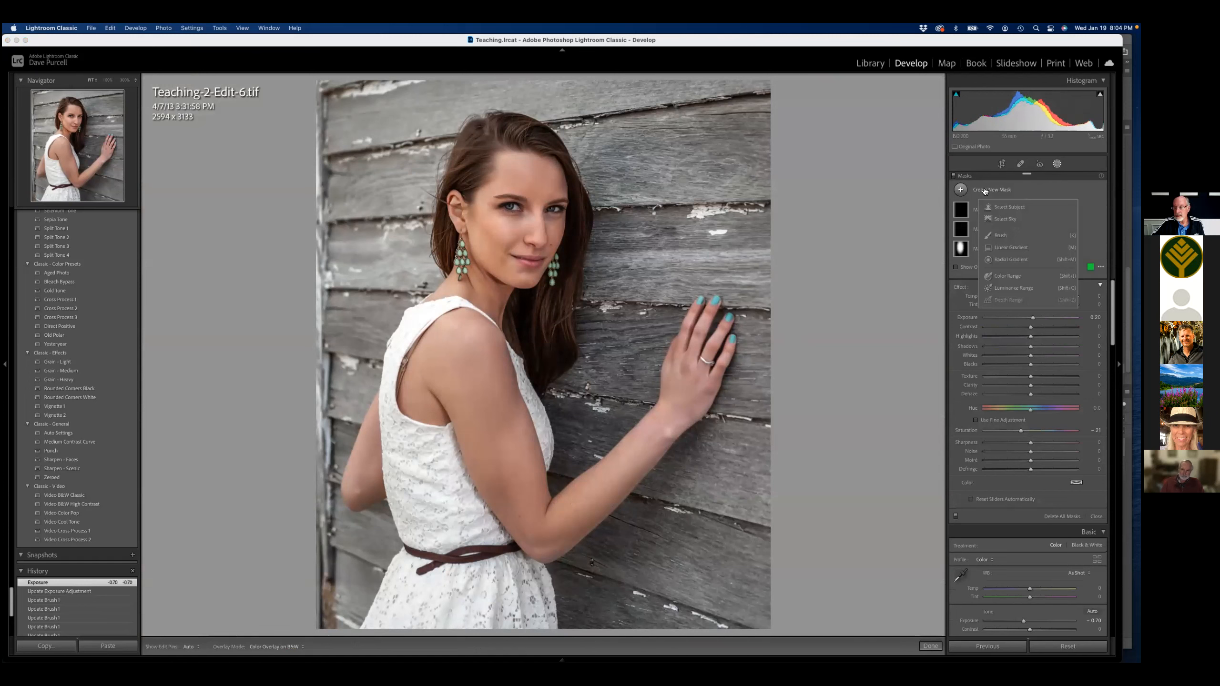
pyautogui.click(1004, 209)
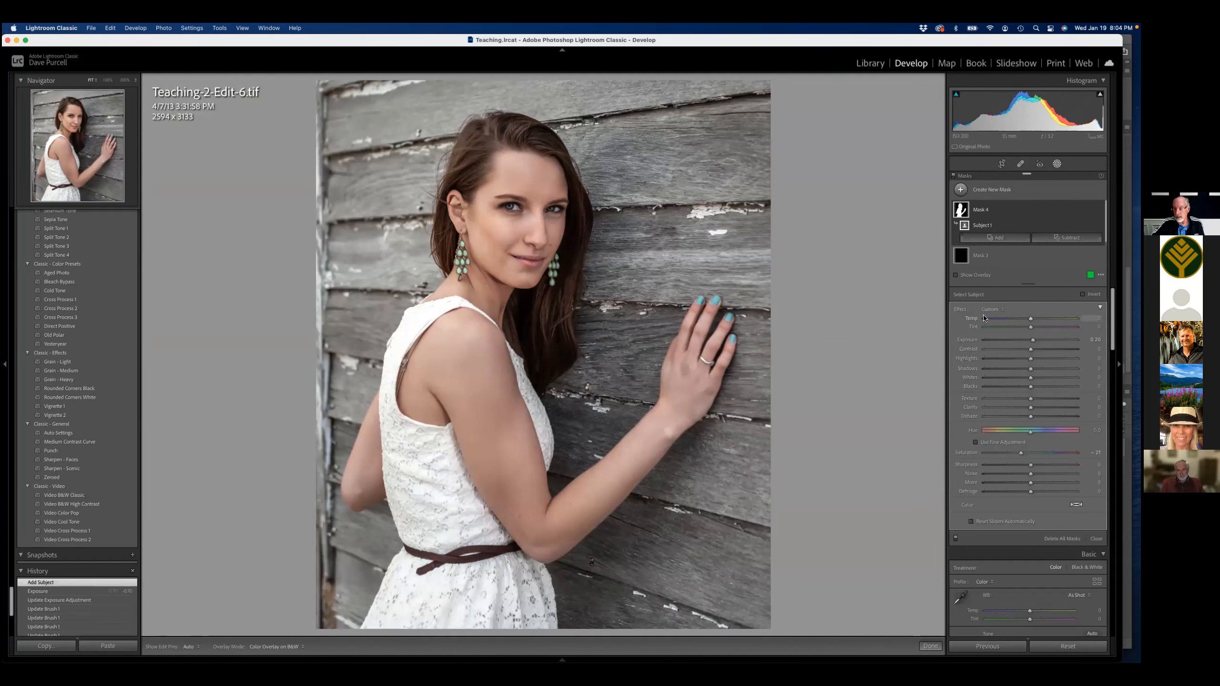
pyautogui.doubleClick(956, 311)
pyautogui.press('o')
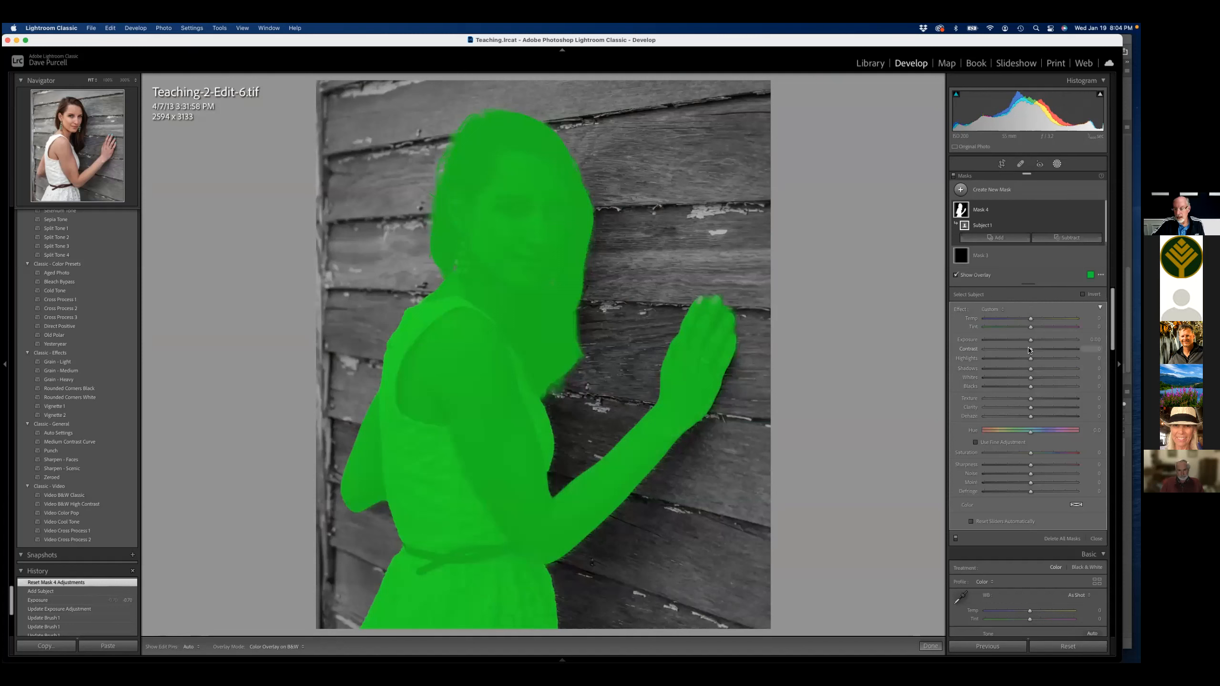
pyautogui.moveTo(1031, 342)
pyautogui.mouseDown()
pyautogui.moveTo(1072, 342)
pyautogui.moveTo(1035, 341)
pyautogui.mouseUp()
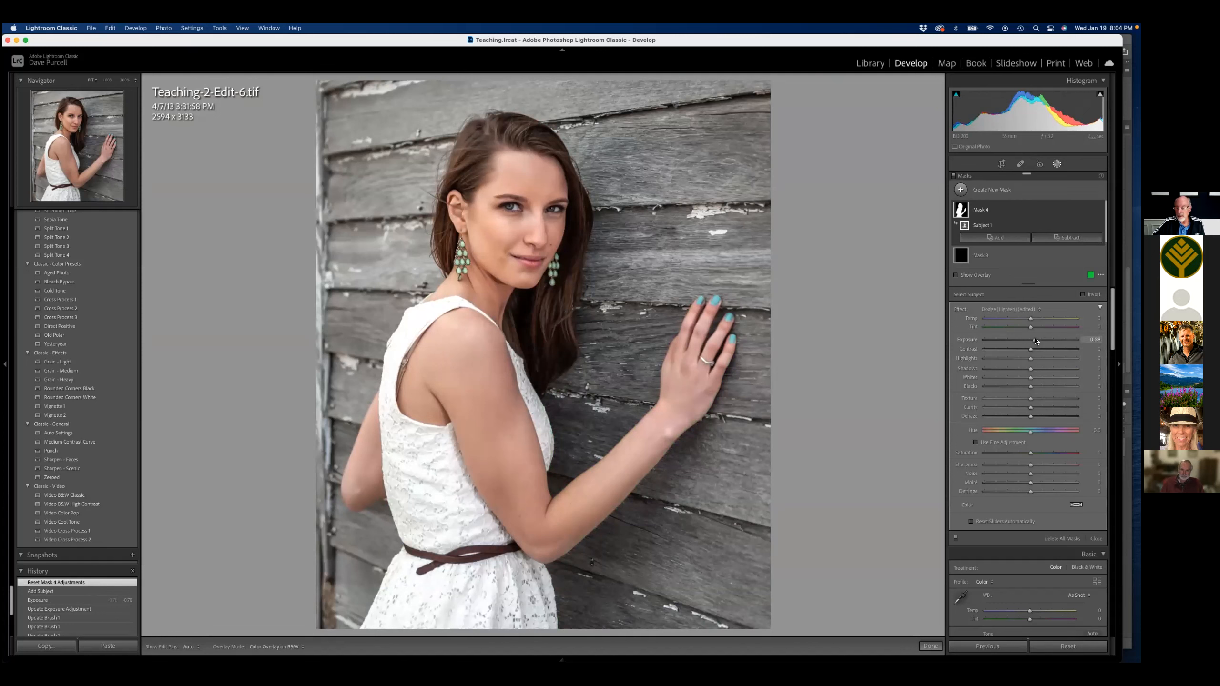
pyautogui.moveTo(1036, 341); pyautogui.dragTo(1036, 341)
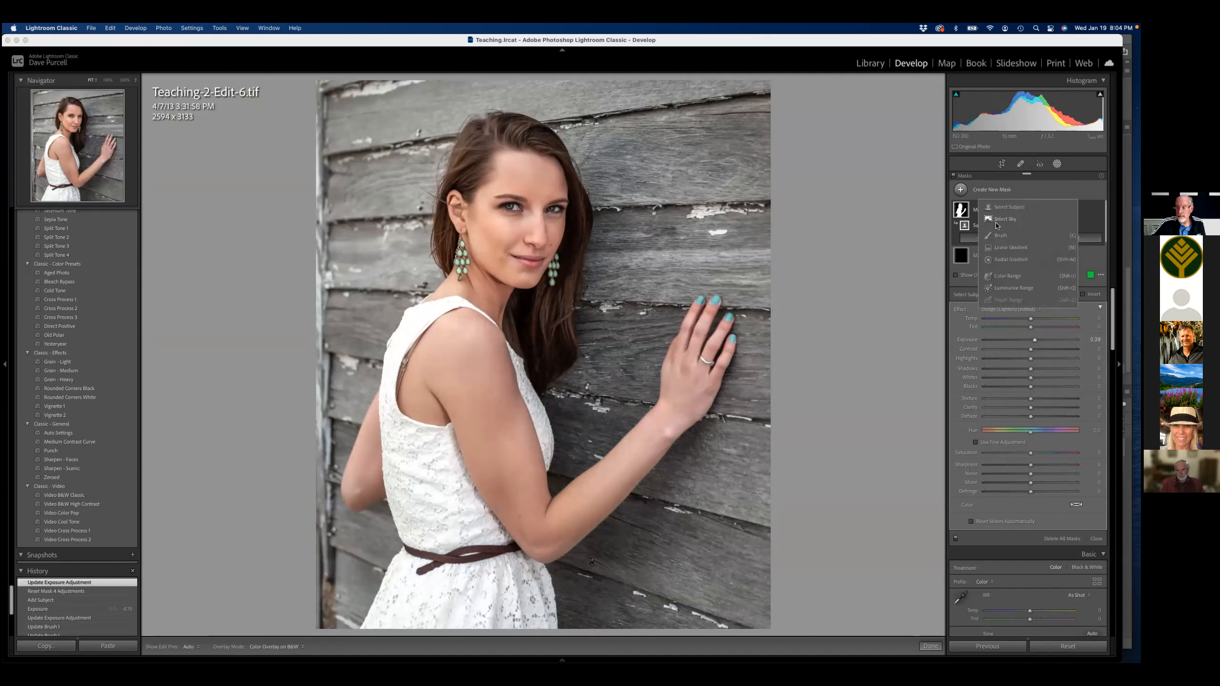
# - Create a new brush mask with Auto Mask on and paint over the woman's long hair beside her neck and shoulder
pyautogui.press('k')
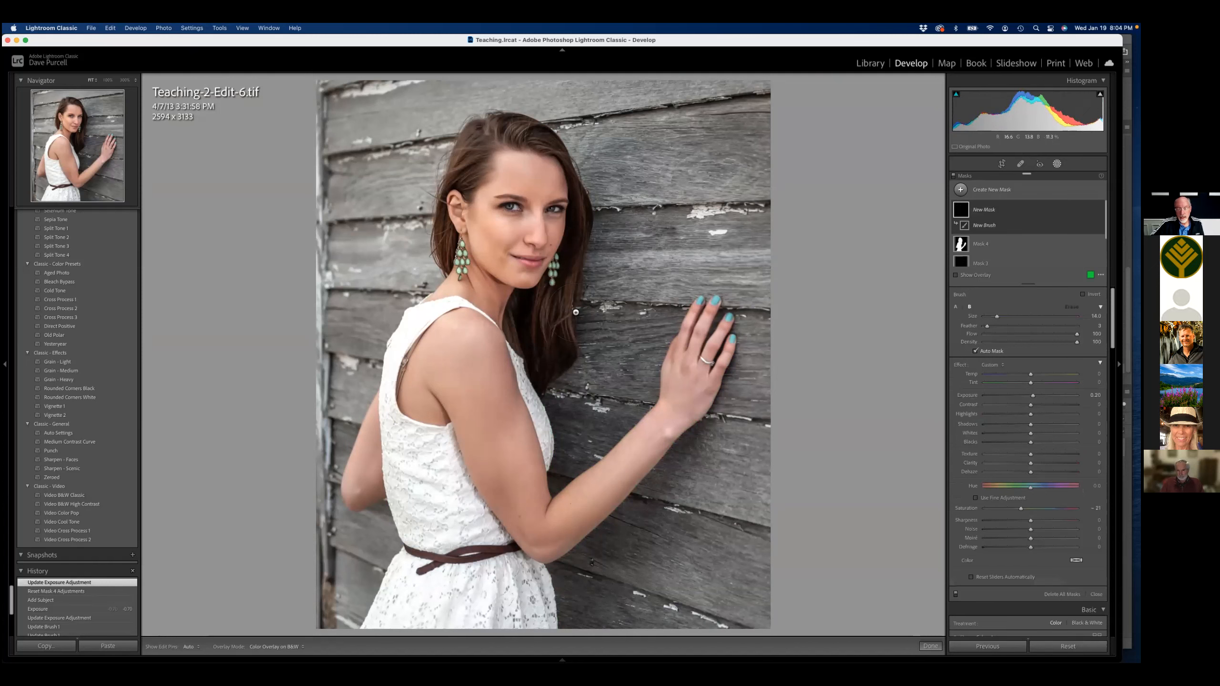
pyautogui.click(544, 329)
pyautogui.click(541, 328)
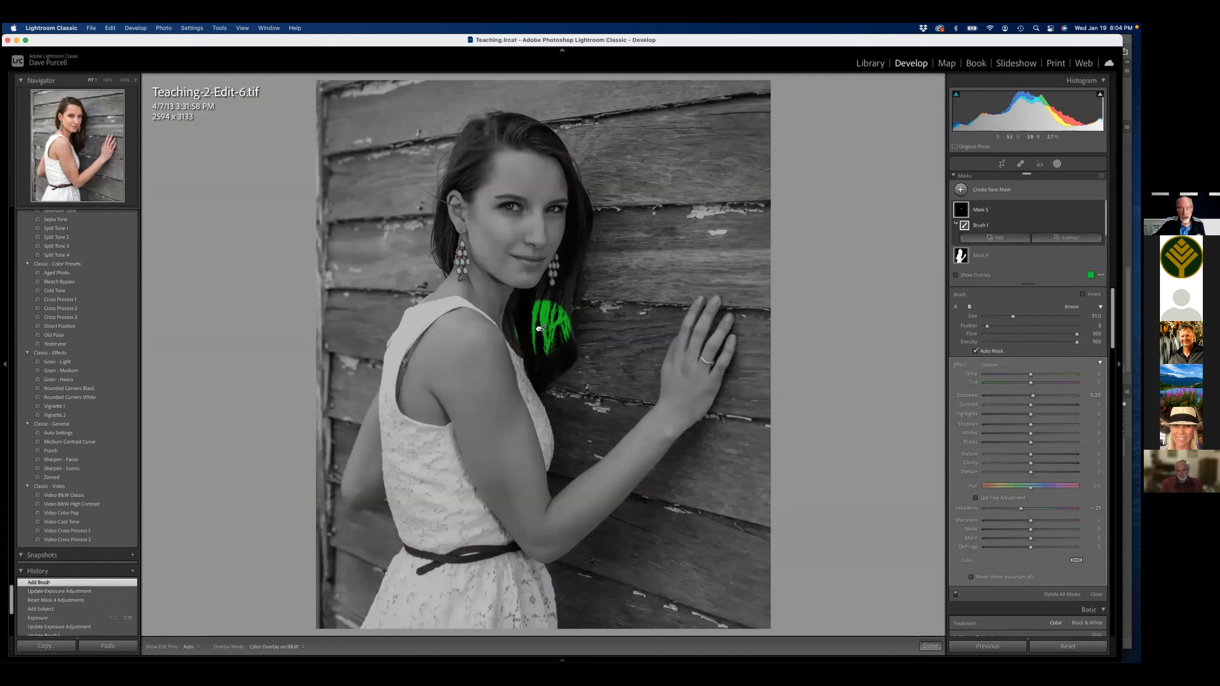
pyautogui.click(539, 327)
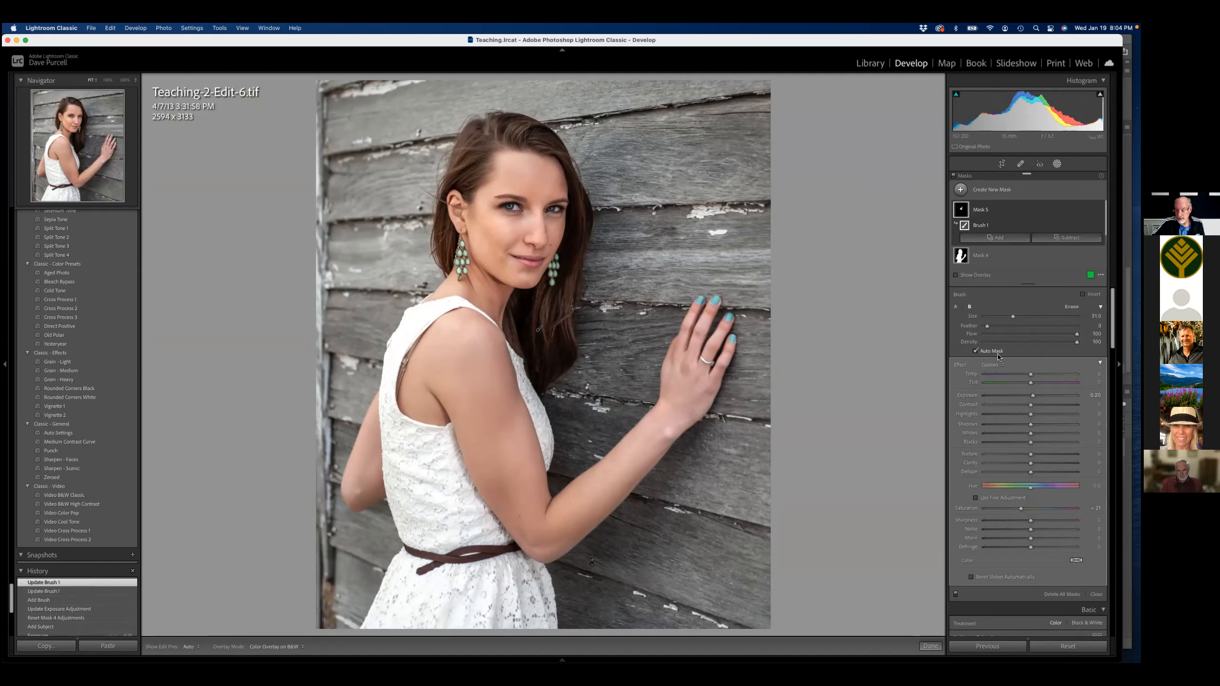
# - Show the mask overlay and extend the hair mask over the crown and both sides of the woman's head
pyautogui.click(956, 275)
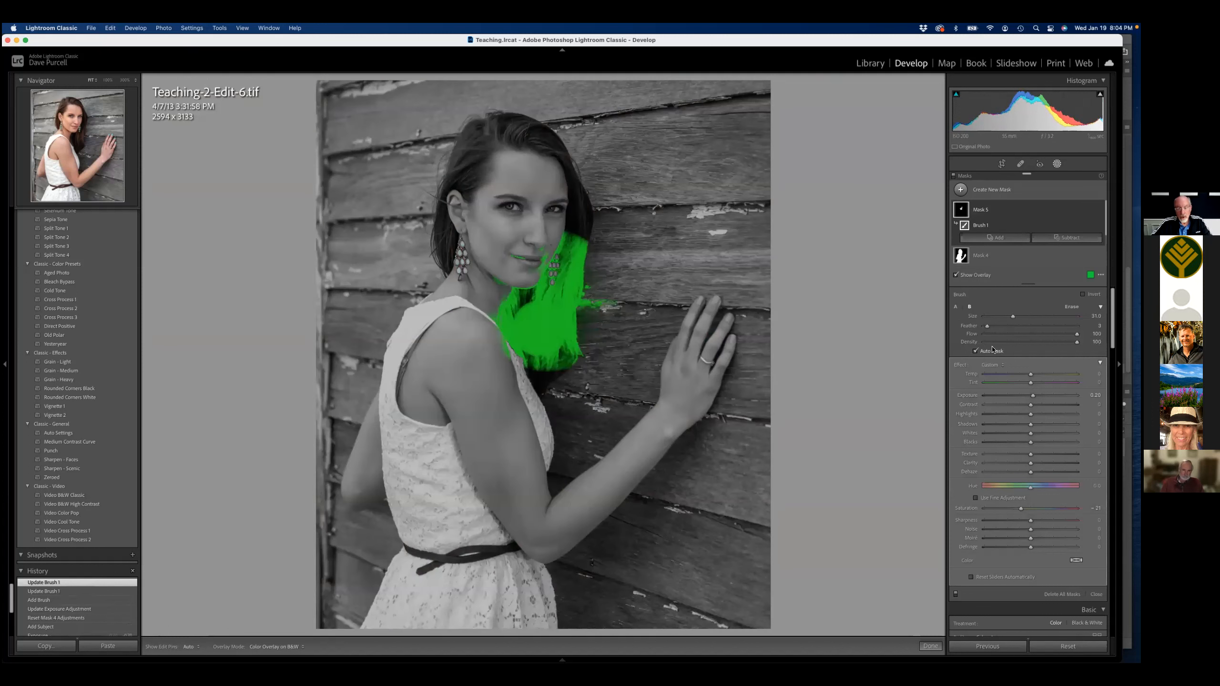
pyautogui.scroll(-5, 599, 246)
pyautogui.scroll(-4, 576, 231)
pyautogui.click(580, 231)
pyautogui.click(579, 187)
pyautogui.click(546, 143)
pyautogui.scroll(2, 474, 156)
pyautogui.moveTo(474, 156)
pyautogui.mouseDown()
pyautogui.moveTo(432, 215)
pyautogui.moveTo(443, 251)
pyautogui.moveTo(446, 198)
pyautogui.moveTo(477, 130)
pyautogui.moveTo(502, 119)
pyautogui.moveTo(580, 167)
pyautogui.moveTo(567, 163)
pyautogui.moveTo(576, 212)
pyautogui.mouseUp()
# - Erase the hair mask where it spills onto the wooden wall, and hide the overlay
pyautogui.press('alt')
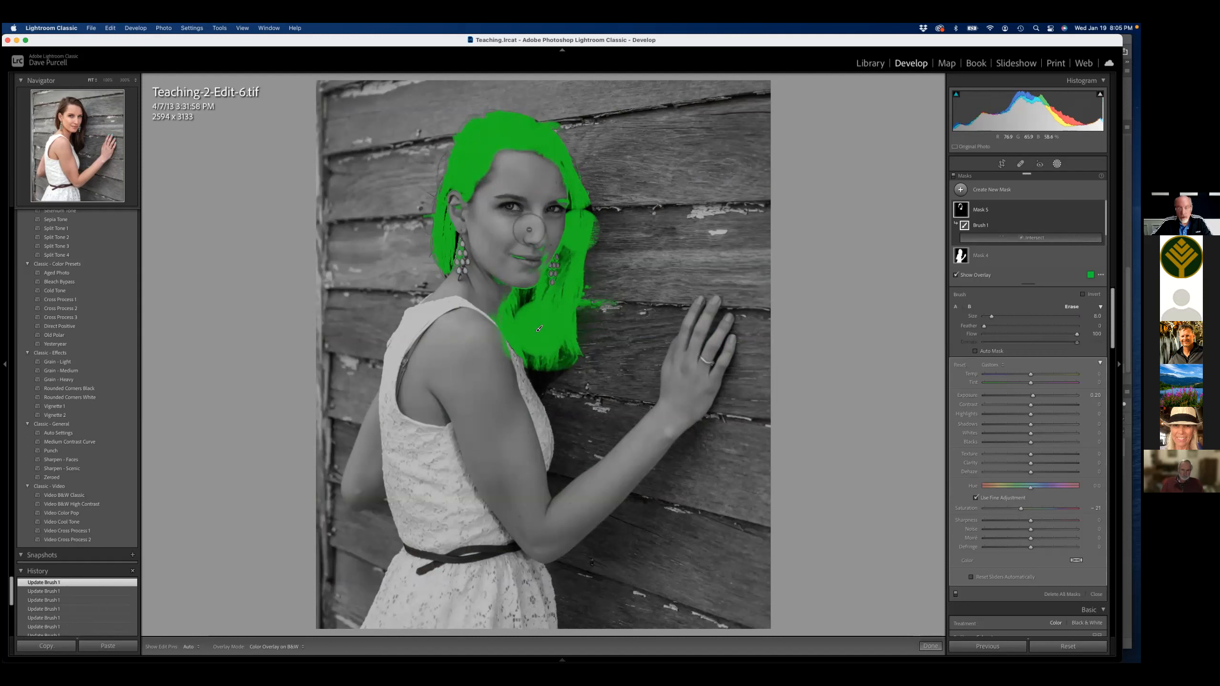
pyautogui.press('h')
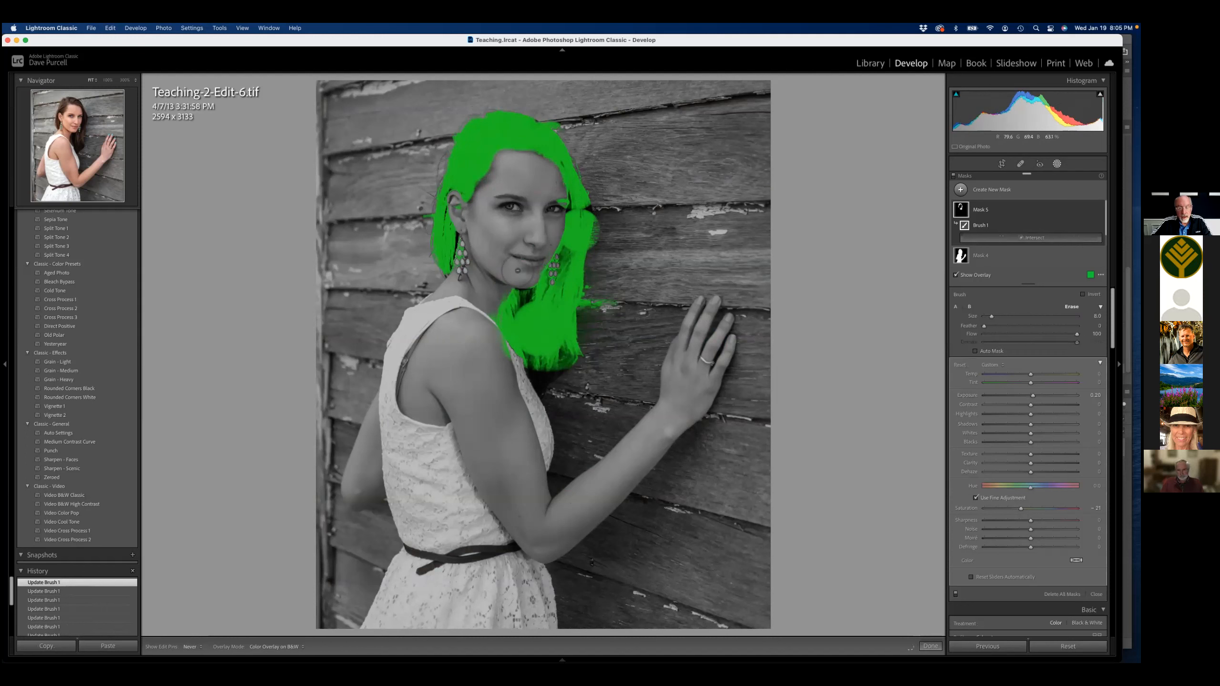
pyautogui.press('h')
pyautogui.moveTo(564, 114); pyautogui.dragTo(557, 112)
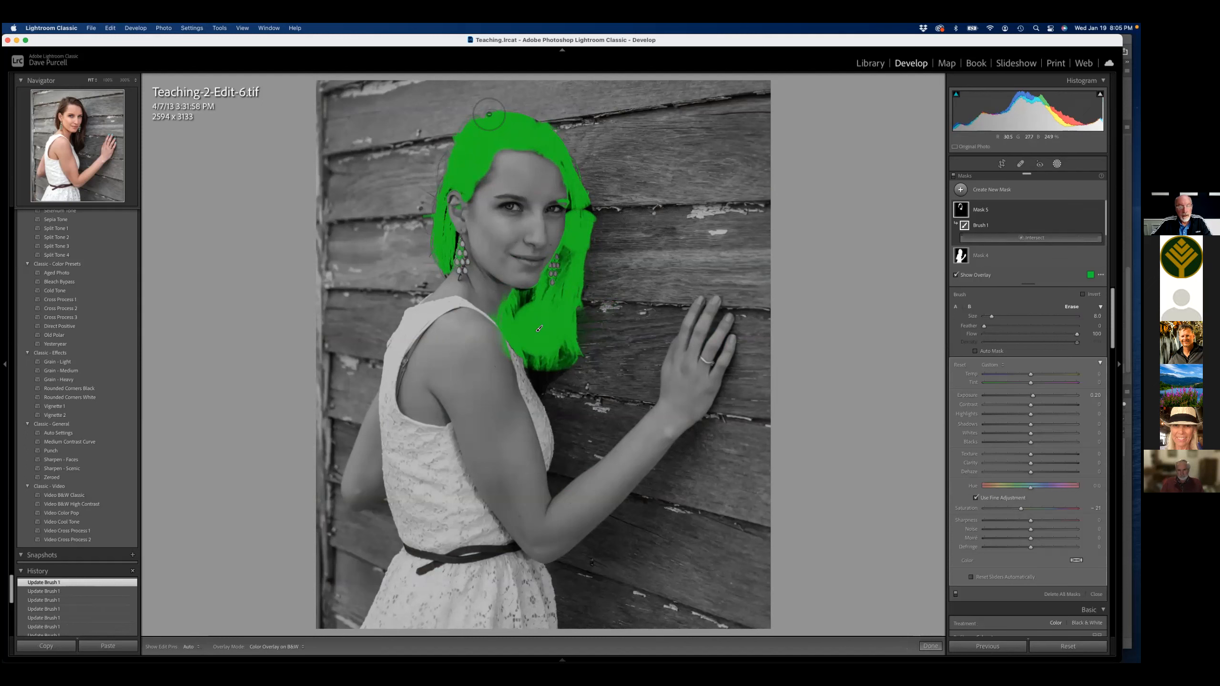
pyautogui.press('o')
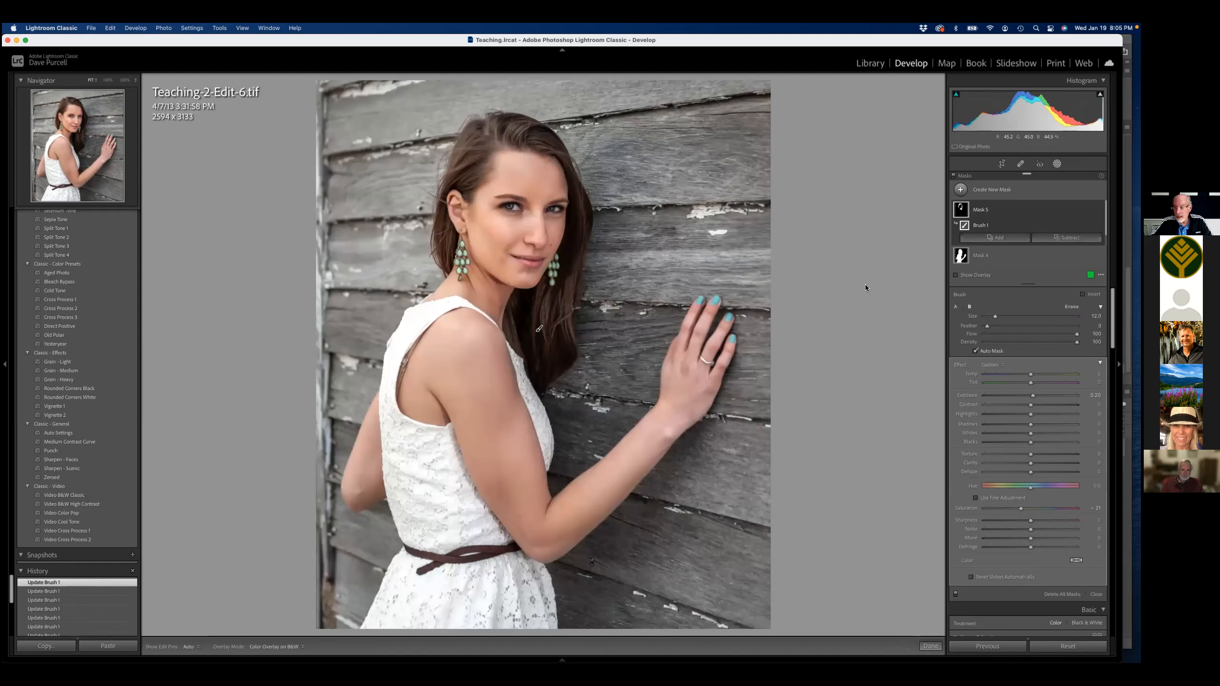
# - Reset the hair mask's adjustments, and set shadows to about 18, contrast to about 13 and texture to about 10
pyautogui.doubleClick(957, 367)
pyautogui.press('o')
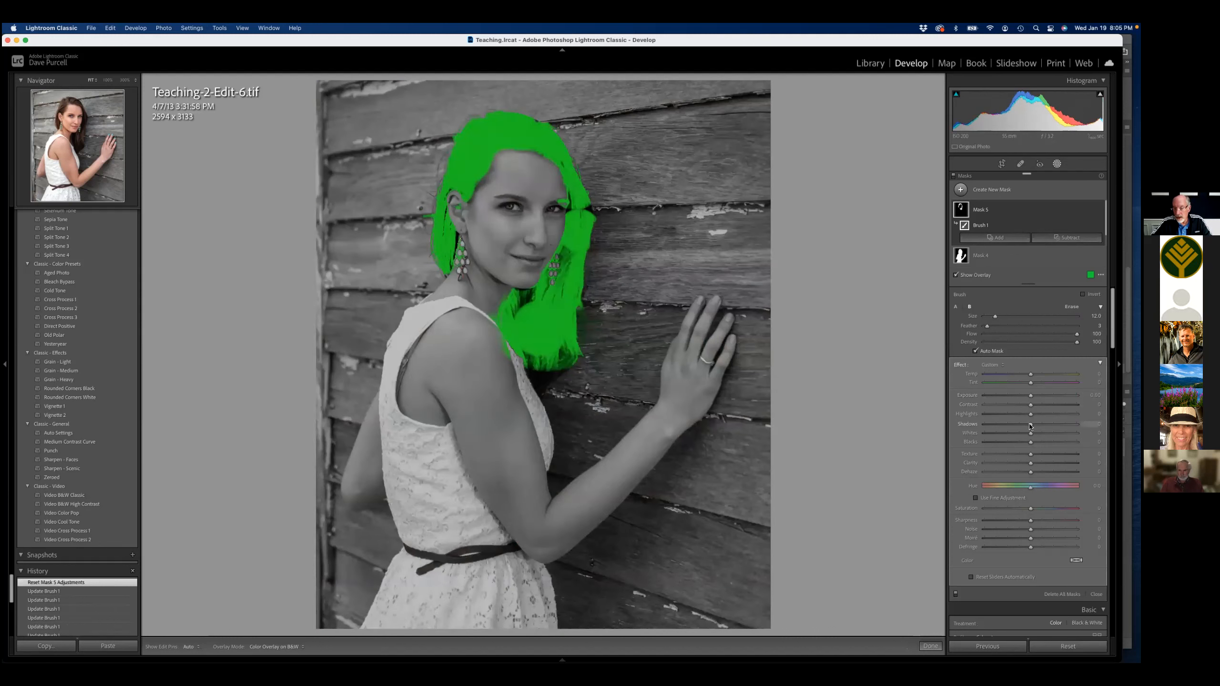
pyautogui.press('o')
pyautogui.moveTo(1031, 425); pyautogui.dragTo(1038, 406)
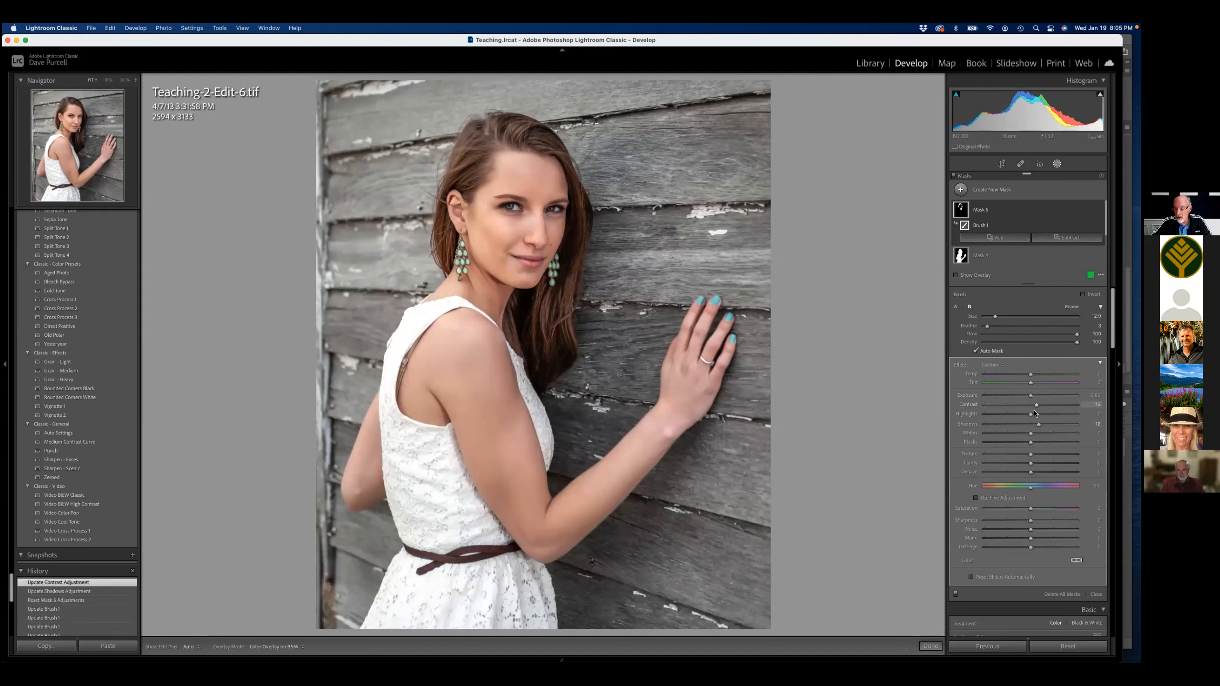
pyautogui.click(1031, 454)
# - Tint the hair mask purple with hue 273 and saturation about 33
pyautogui.click(1076, 560)
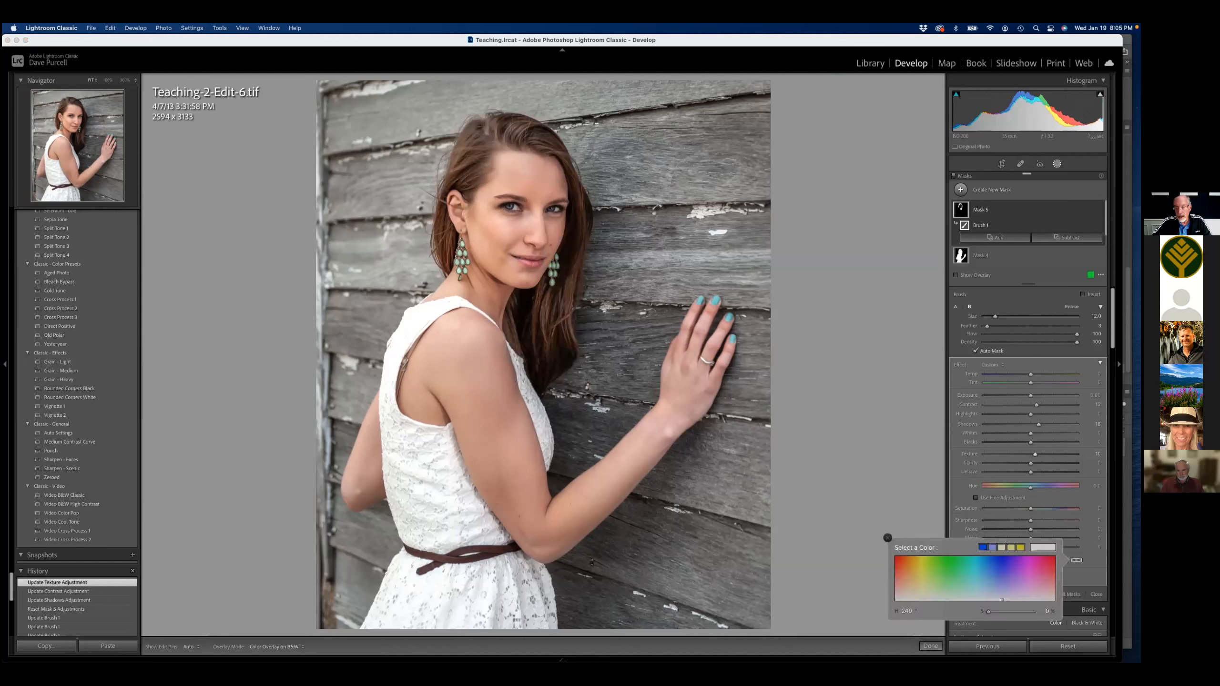
pyautogui.click(913, 585)
pyautogui.moveTo(1003, 612)
pyautogui.mouseDown()
pyautogui.moveTo(1017, 611)
pyautogui.moveTo(1004, 611)
pyautogui.mouseUp()
pyautogui.click(1016, 580)
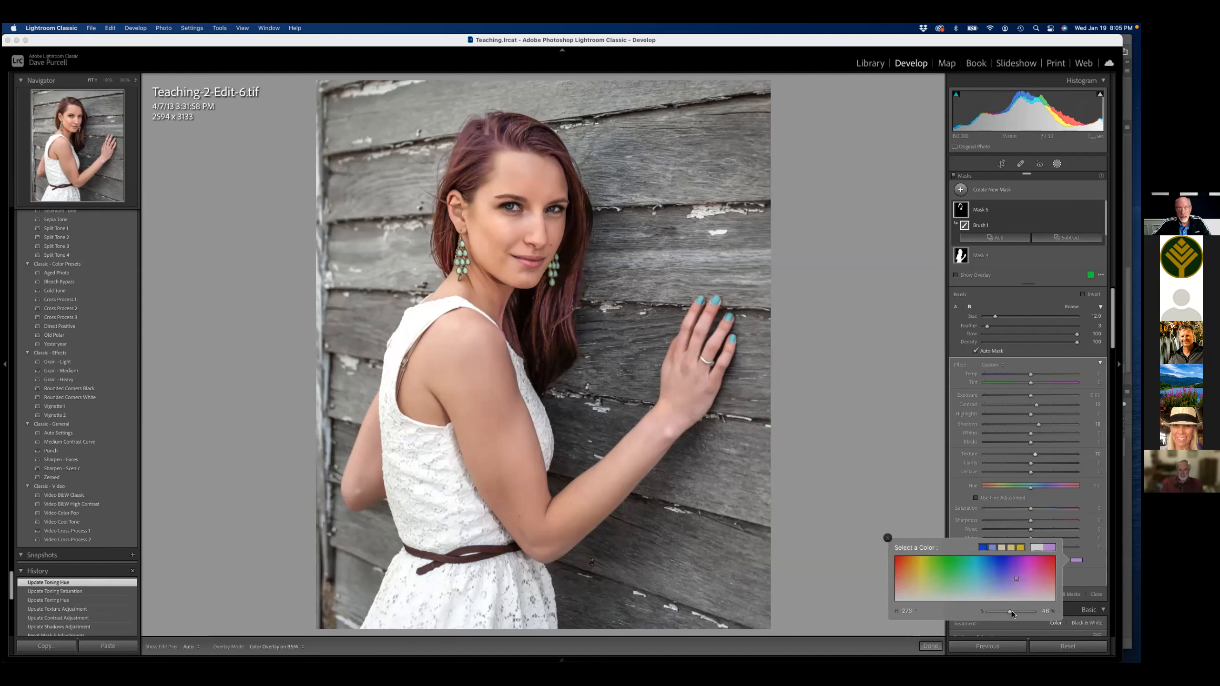
pyautogui.moveTo(1009, 614); pyautogui.dragTo(1003, 613)
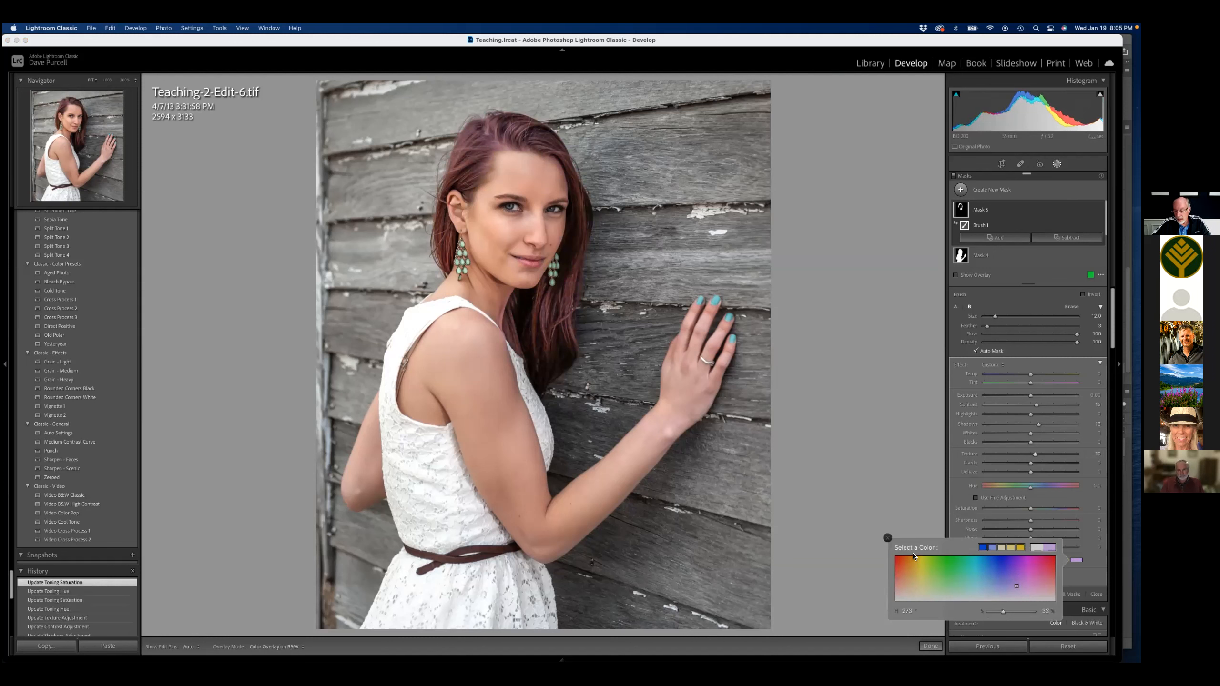
pyautogui.click(887, 538)
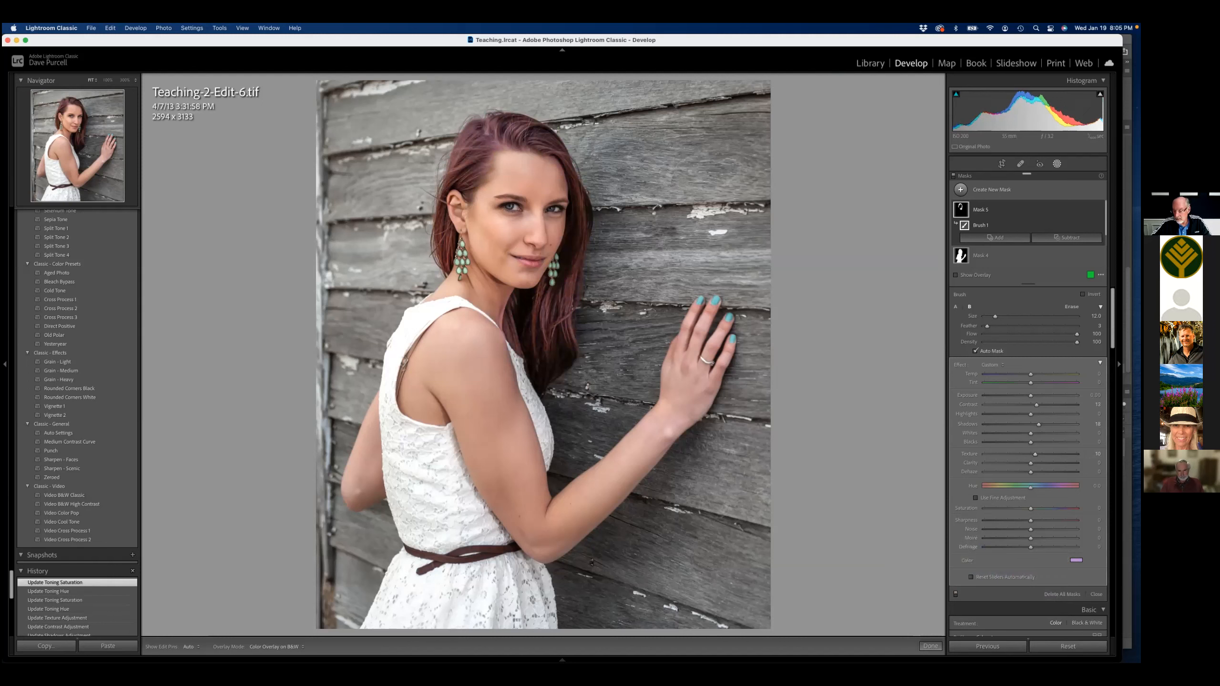
# - Close masking, open the original Teaching-2.dng, and return its history to the Exposure +0.40 state
pyautogui.hotkey('shift', 'w')
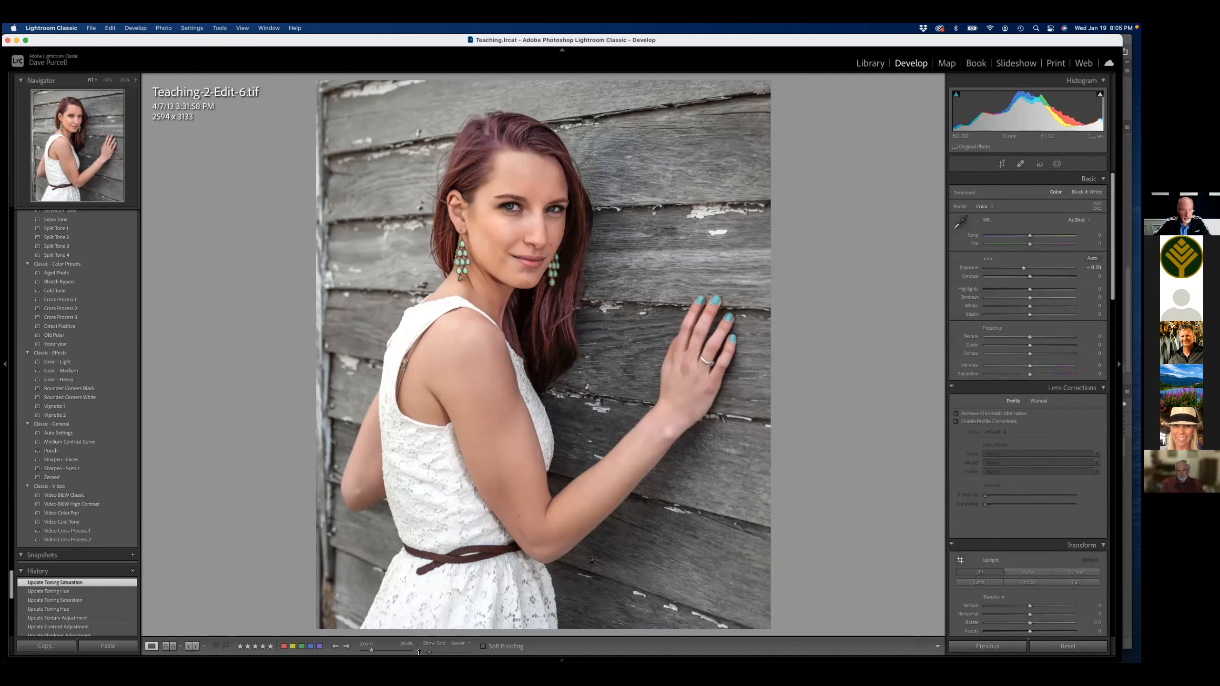
pyautogui.click(563, 659)
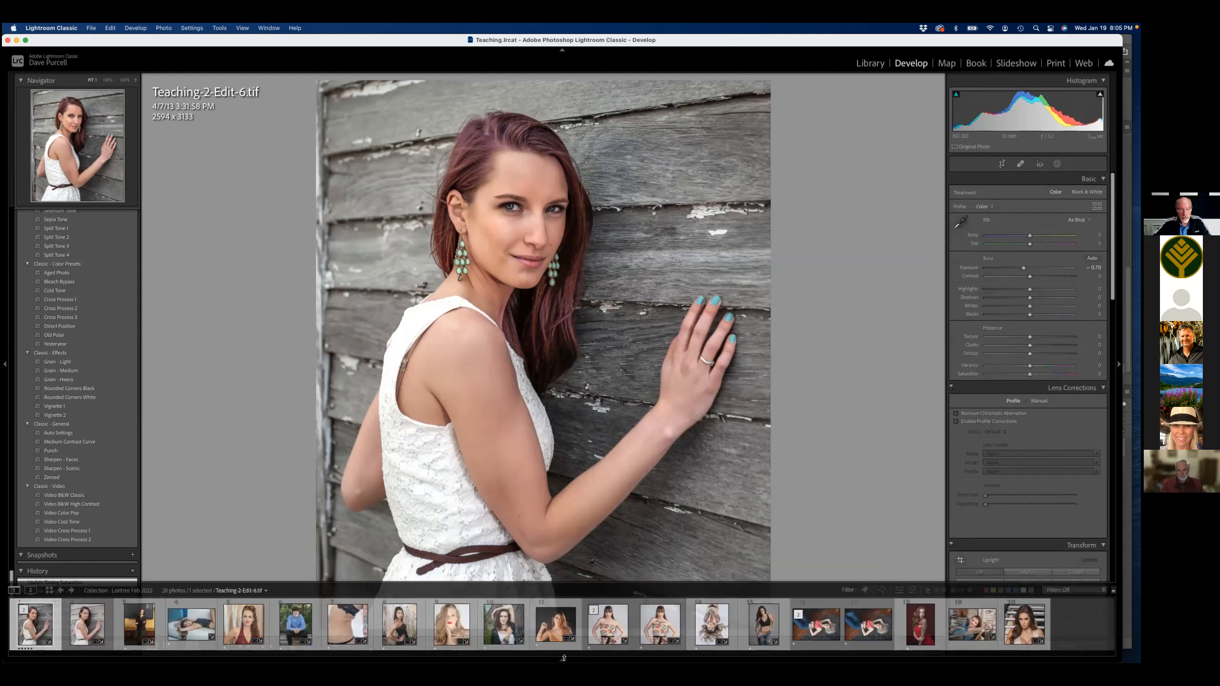
pyautogui.click(88, 632)
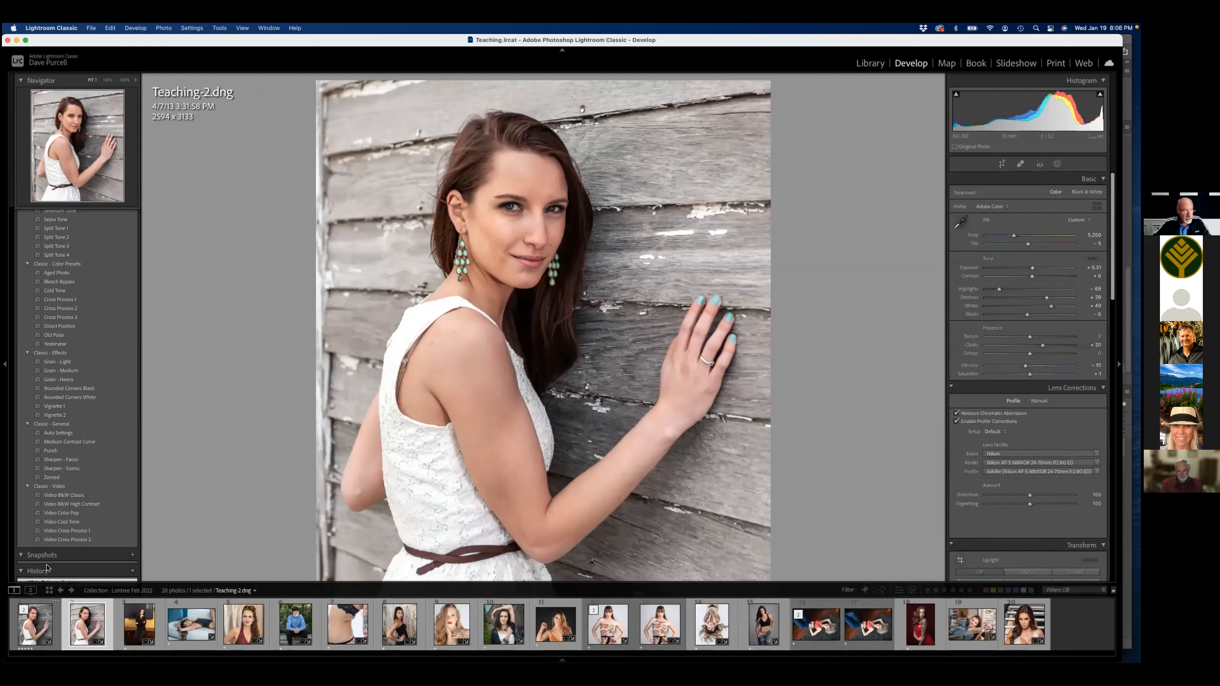
pyautogui.click(47, 531)
pyautogui.scroll(-3, 45, 572)
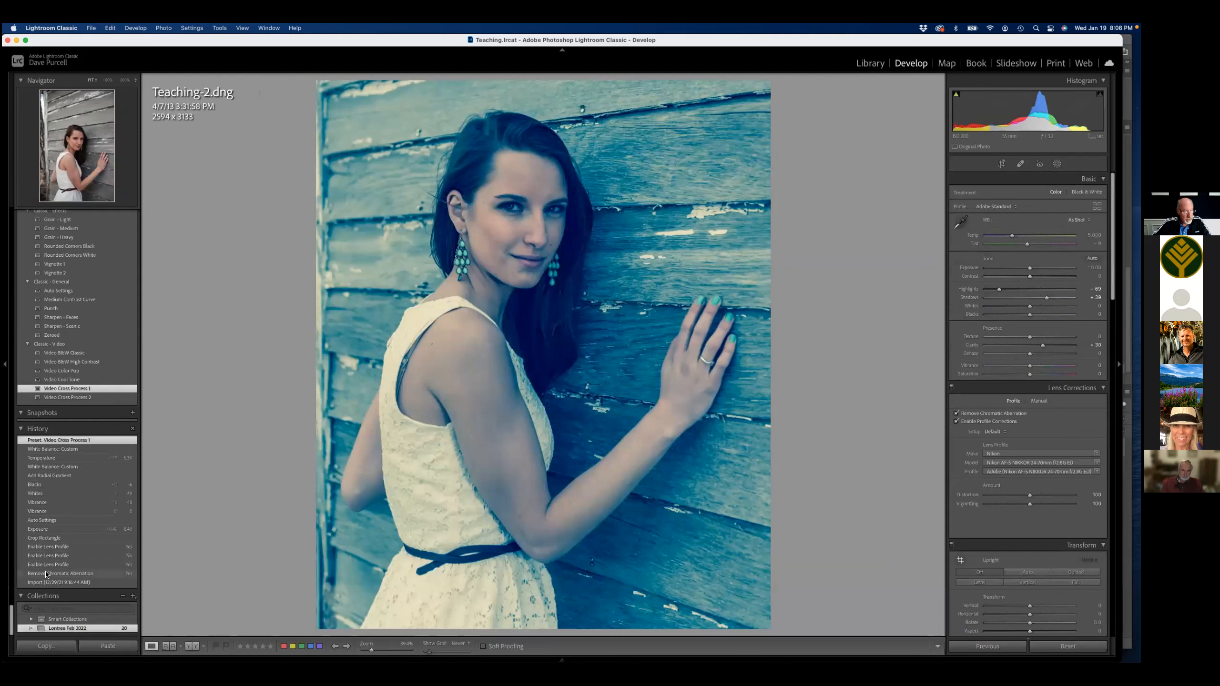
pyautogui.click(37, 529)
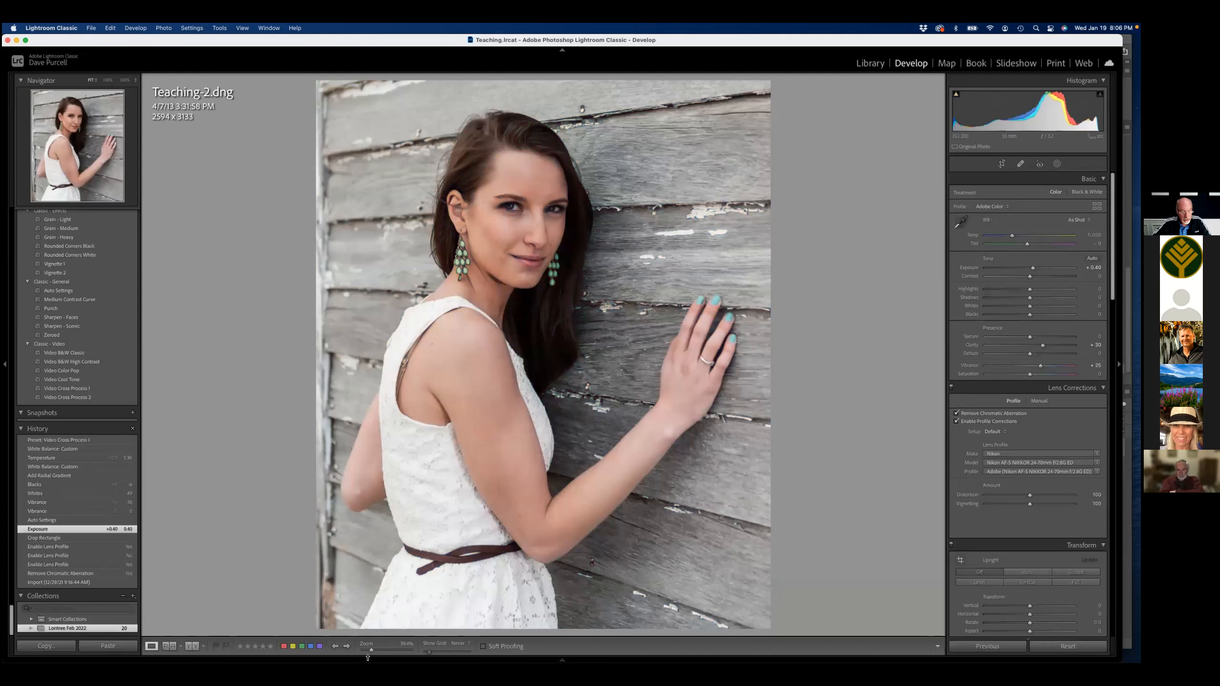
# - Compare the edited Teaching-2-Edit-6.tif with the original Teaching-2.dng by switching between the two photos
pyautogui.moveTo(368, 658)
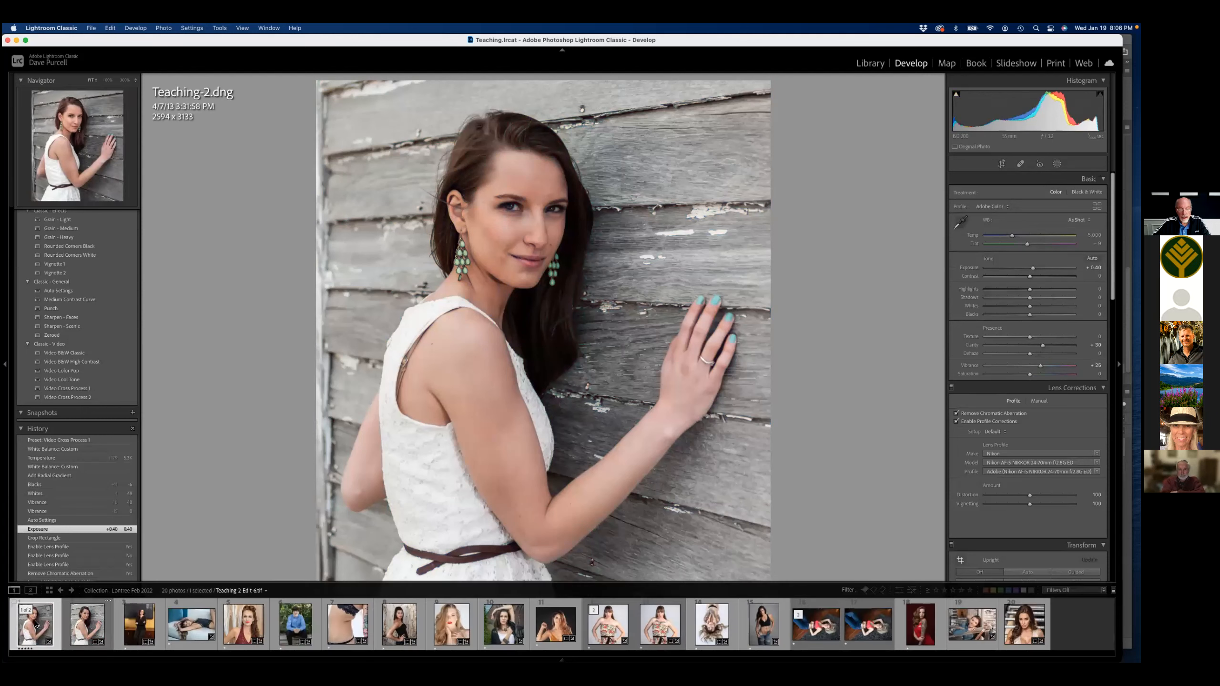
pyautogui.click(88, 633)
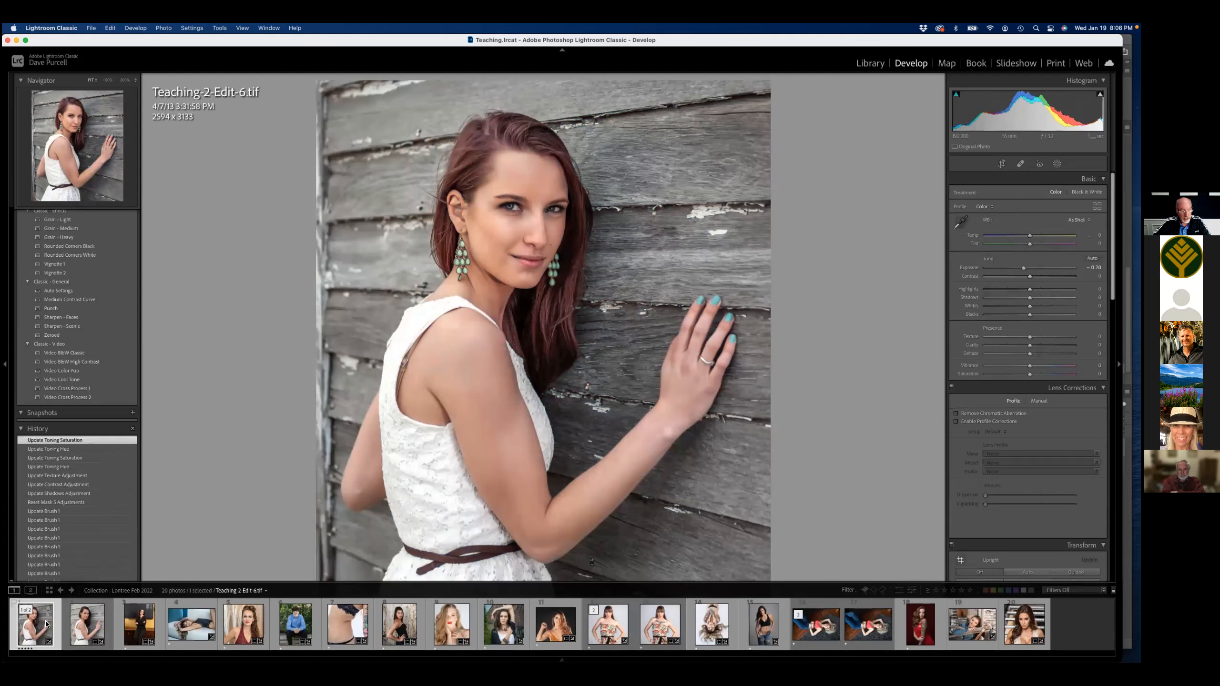
pyautogui.click(39, 626)
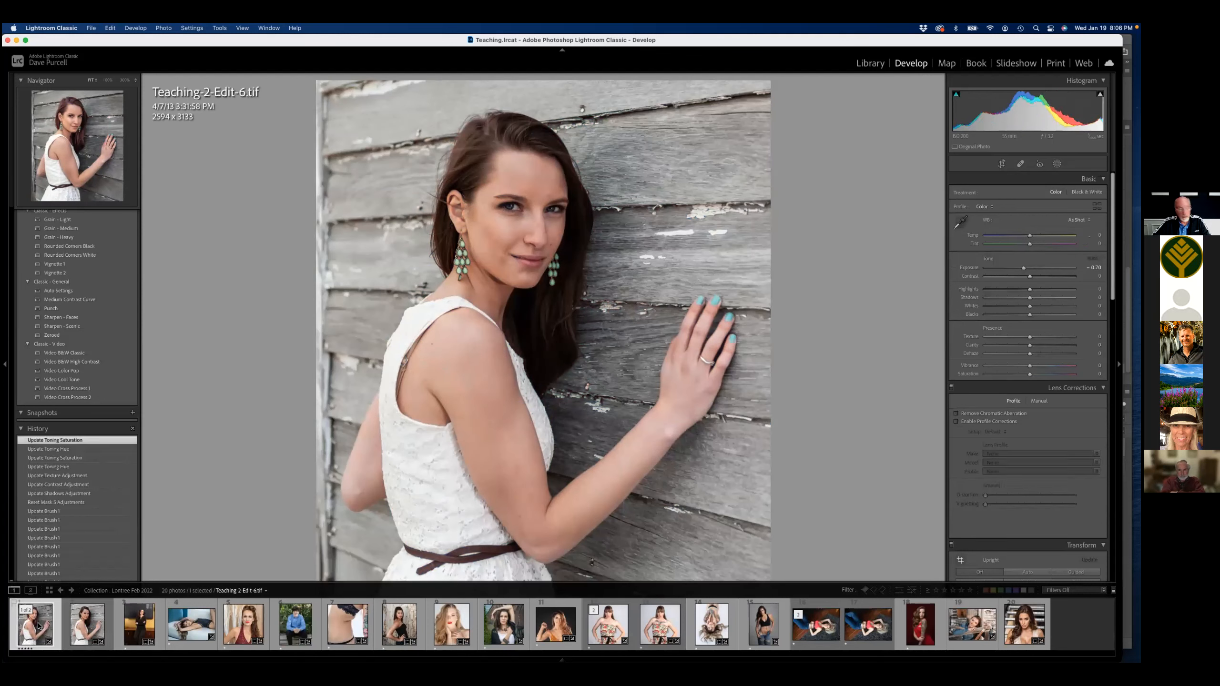
pyautogui.click(91, 630)
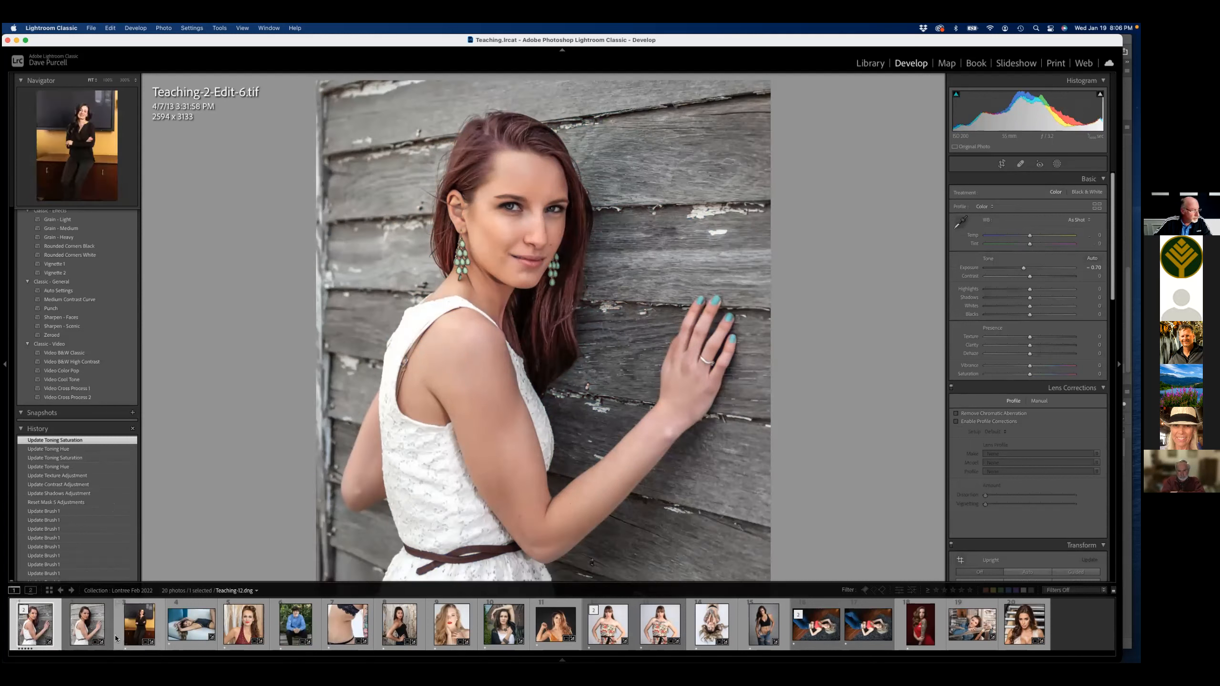
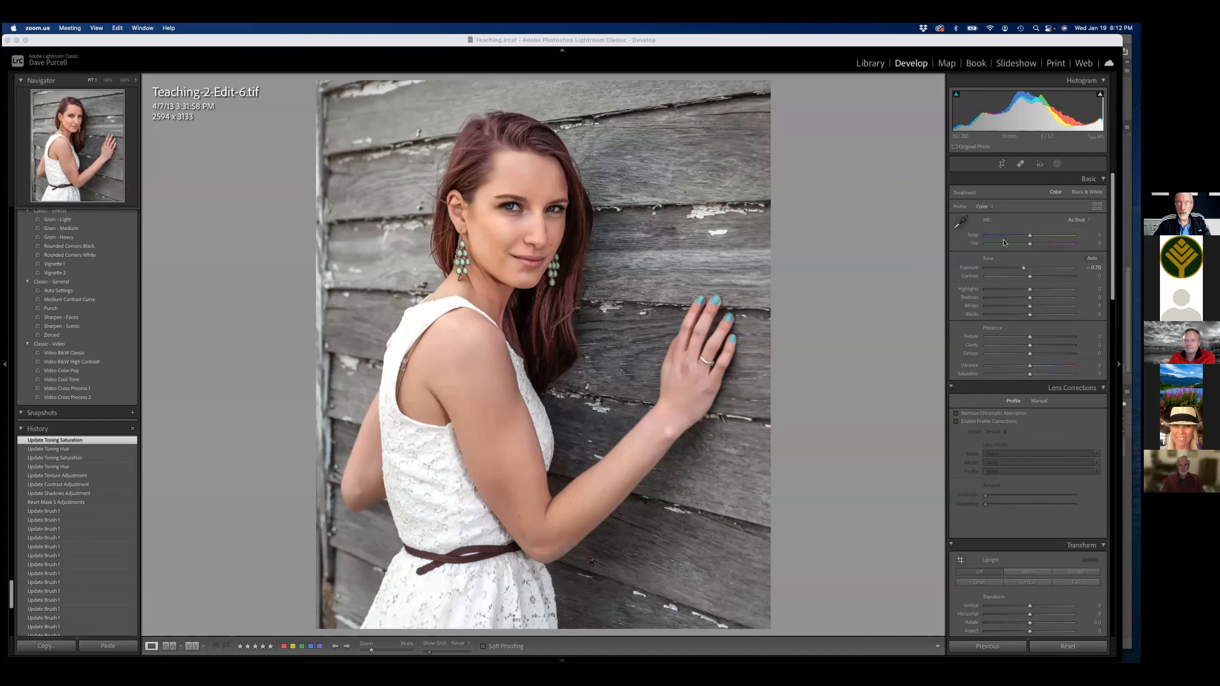
# - Change the hair mask's tint to a reddish orange with hue 22 and saturation about 36, and close masking
pyautogui.click(1056, 163)
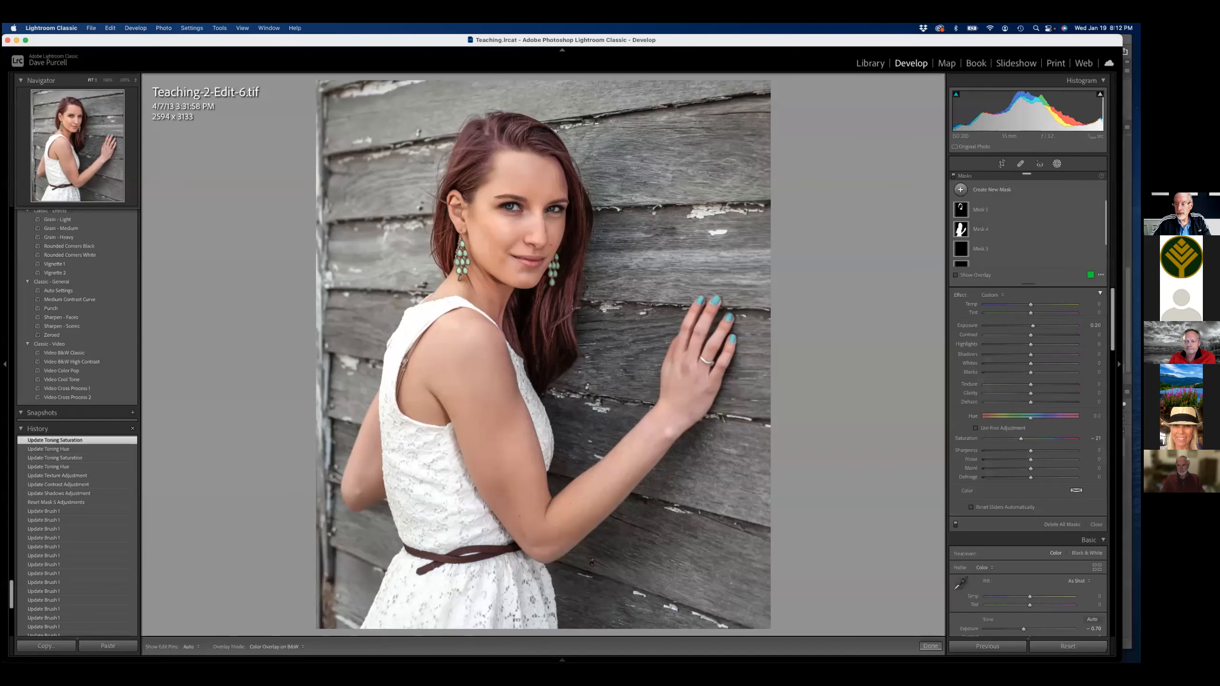
pyautogui.click(965, 209)
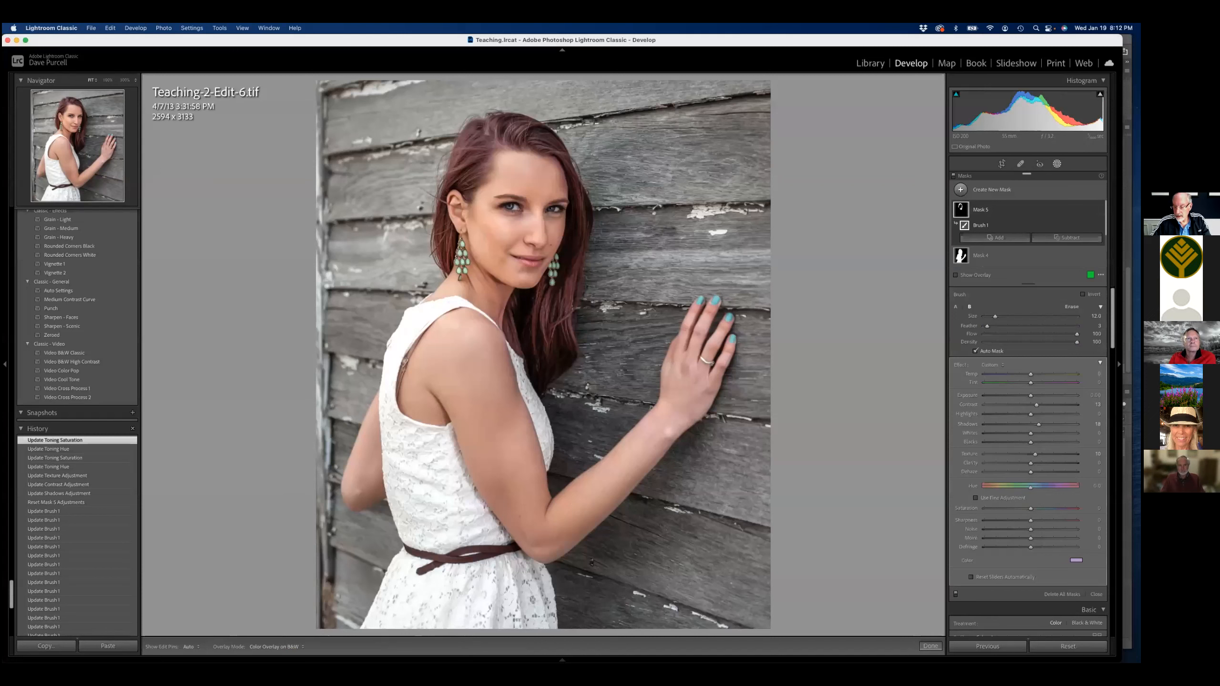
pyautogui.click(1076, 560)
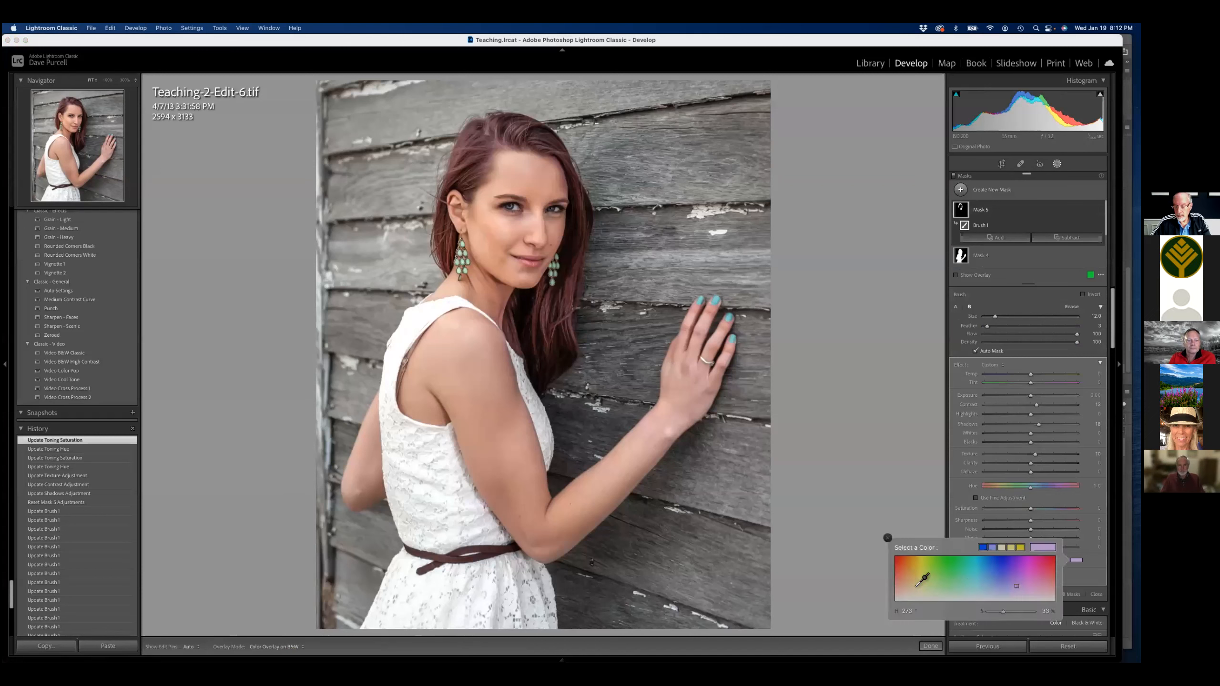
pyautogui.click(912, 586)
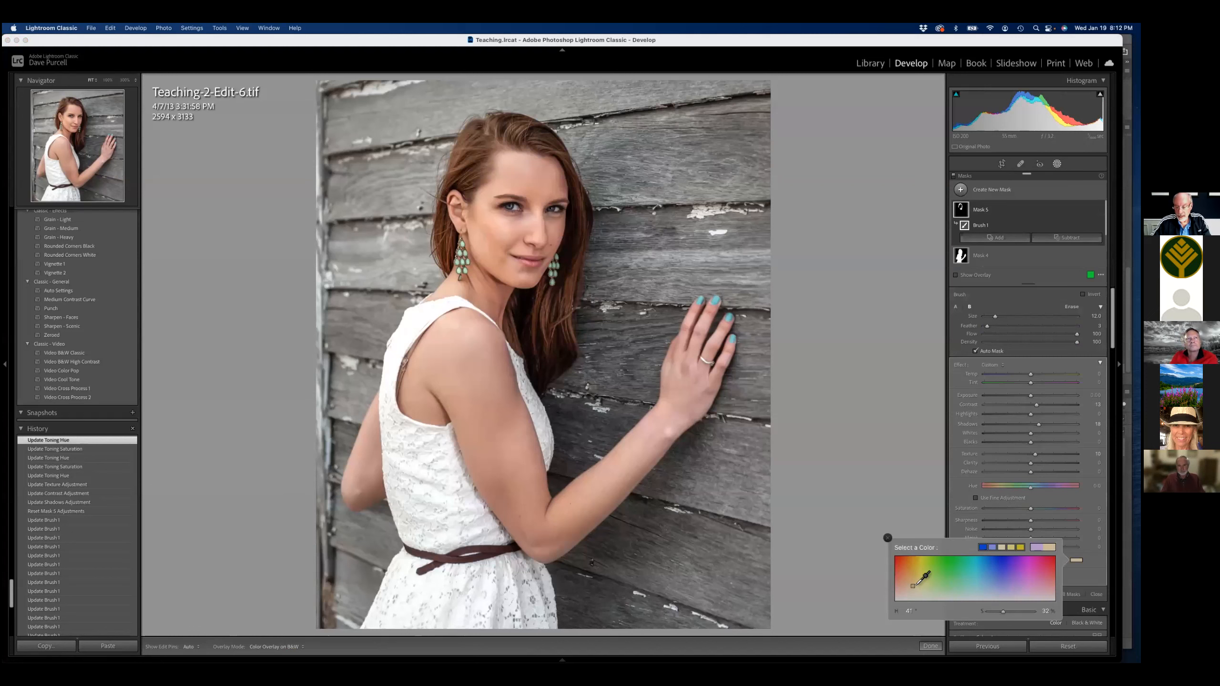
pyautogui.moveTo(1004, 614); pyautogui.dragTo(1000, 612)
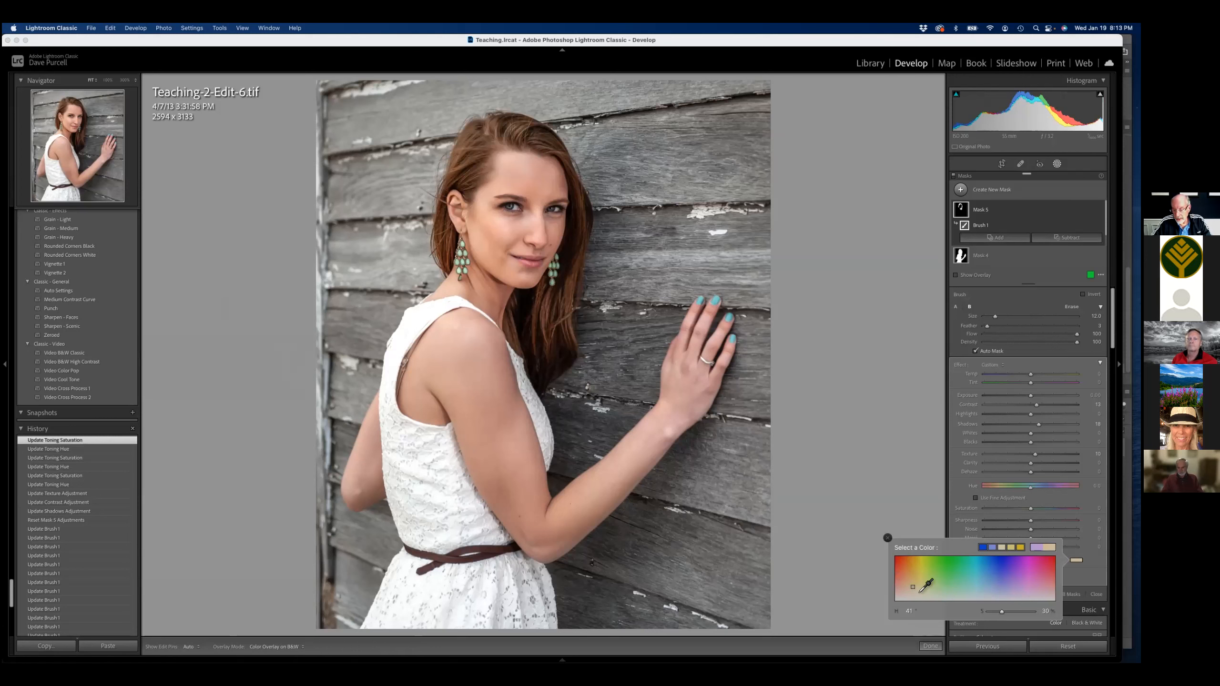
pyautogui.click(904, 585)
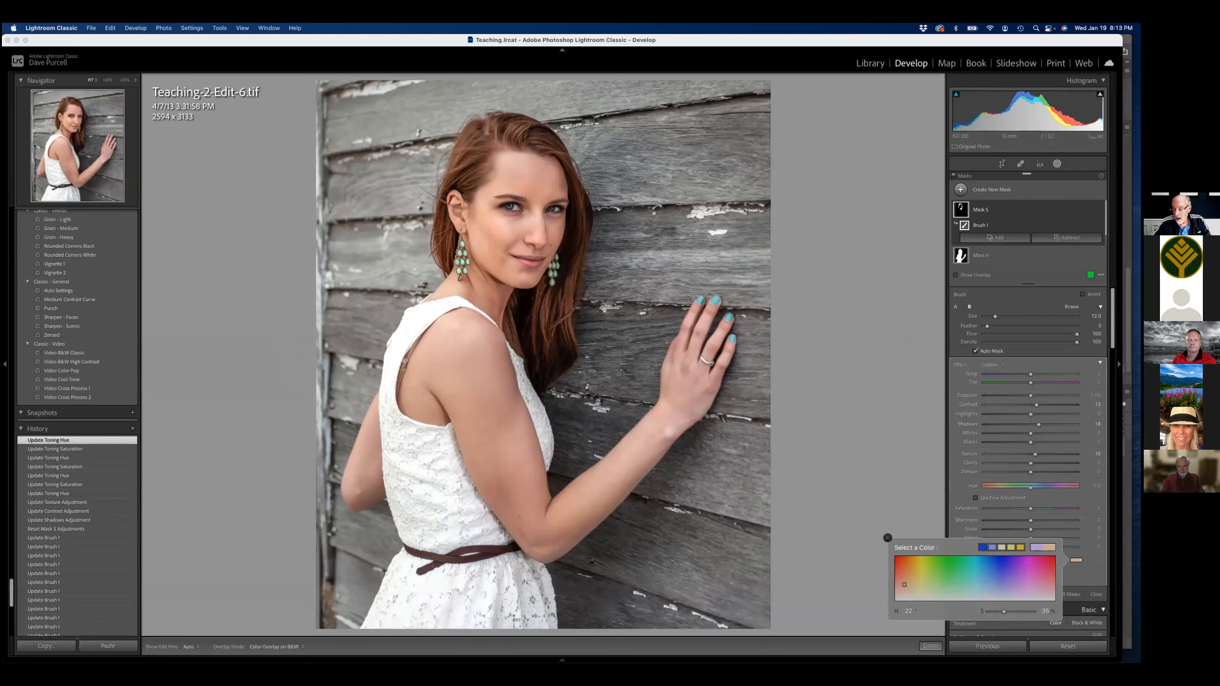
pyautogui.hotkey('shift', 'w')
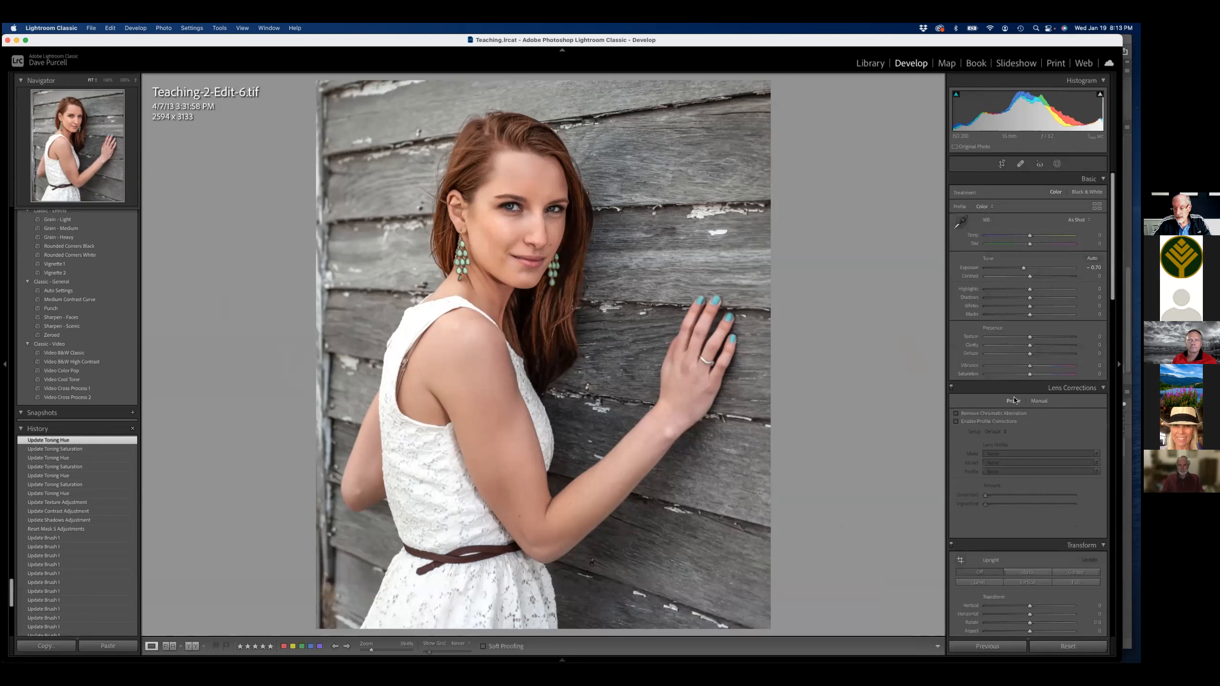
# - Aim the detail preview at the woman's eye and set the sharpening amount to 64
pyautogui.scroll(-3, 1014, 400)
pyautogui.scroll(-8, 1015, 400)
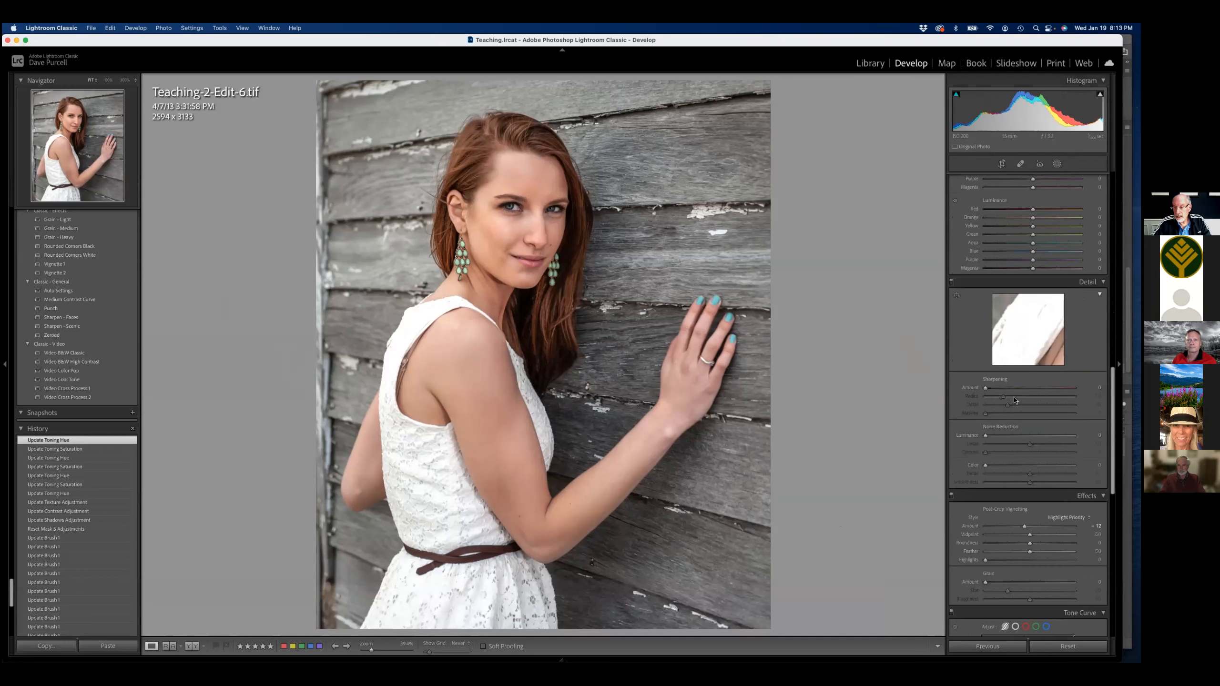
pyautogui.scroll(-2, 1015, 399)
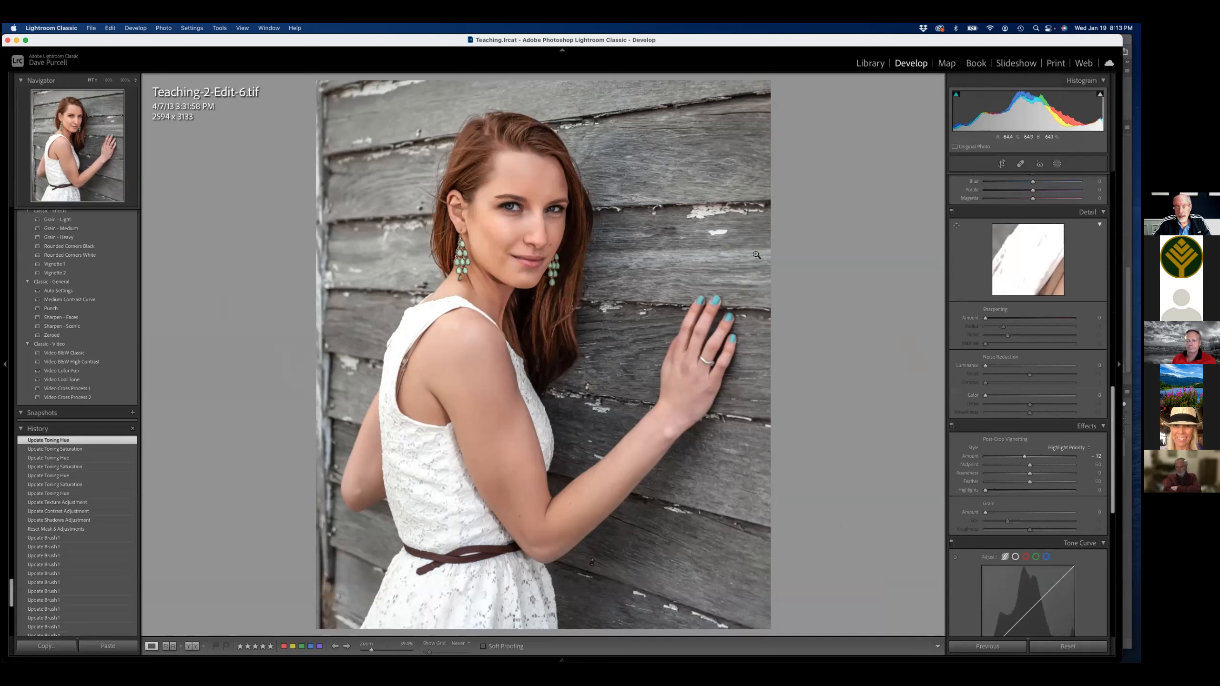
pyautogui.click(956, 227)
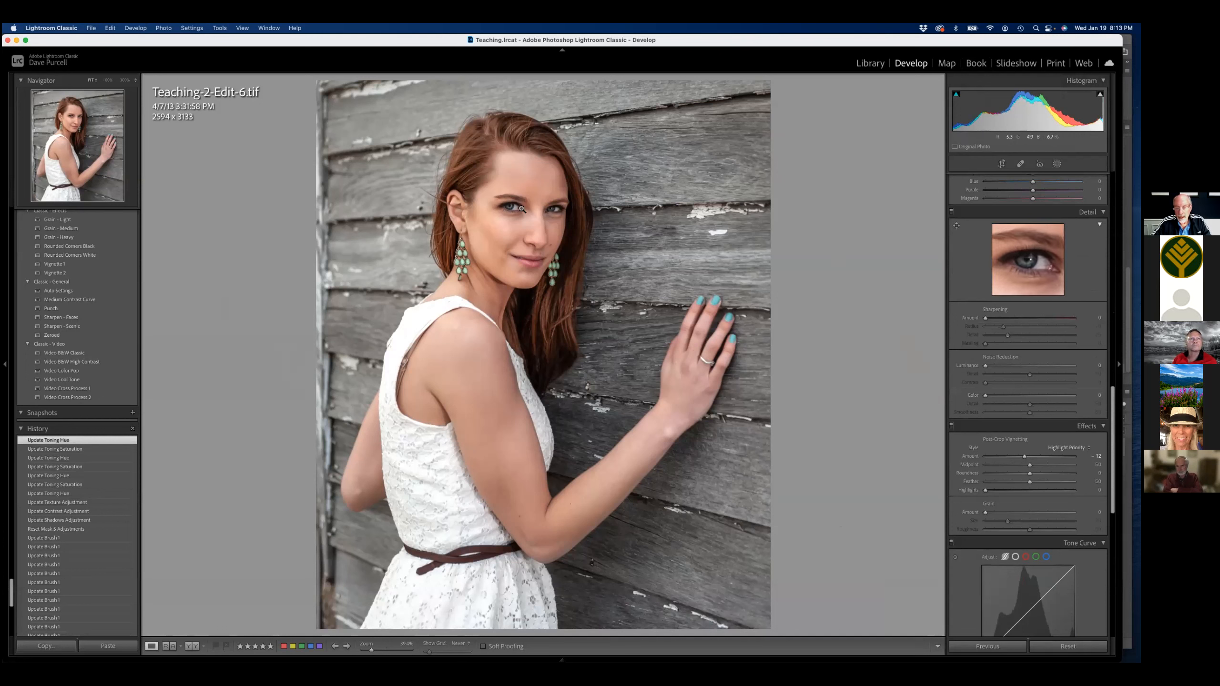
pyautogui.moveTo(985, 320); pyautogui.dragTo(1024, 319)
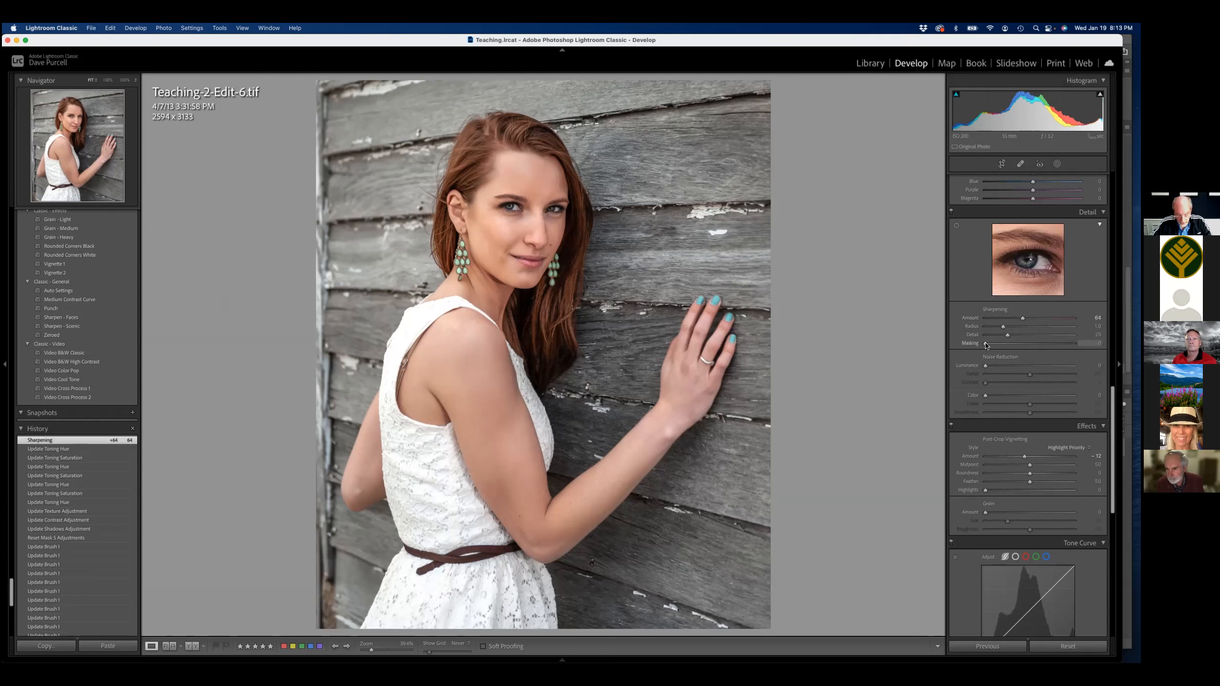
# - Set the sharpening masking to 96 using the edge mask preview, and try luminance noise reduction at 5 before returning it to 0
pyautogui.press('alt')
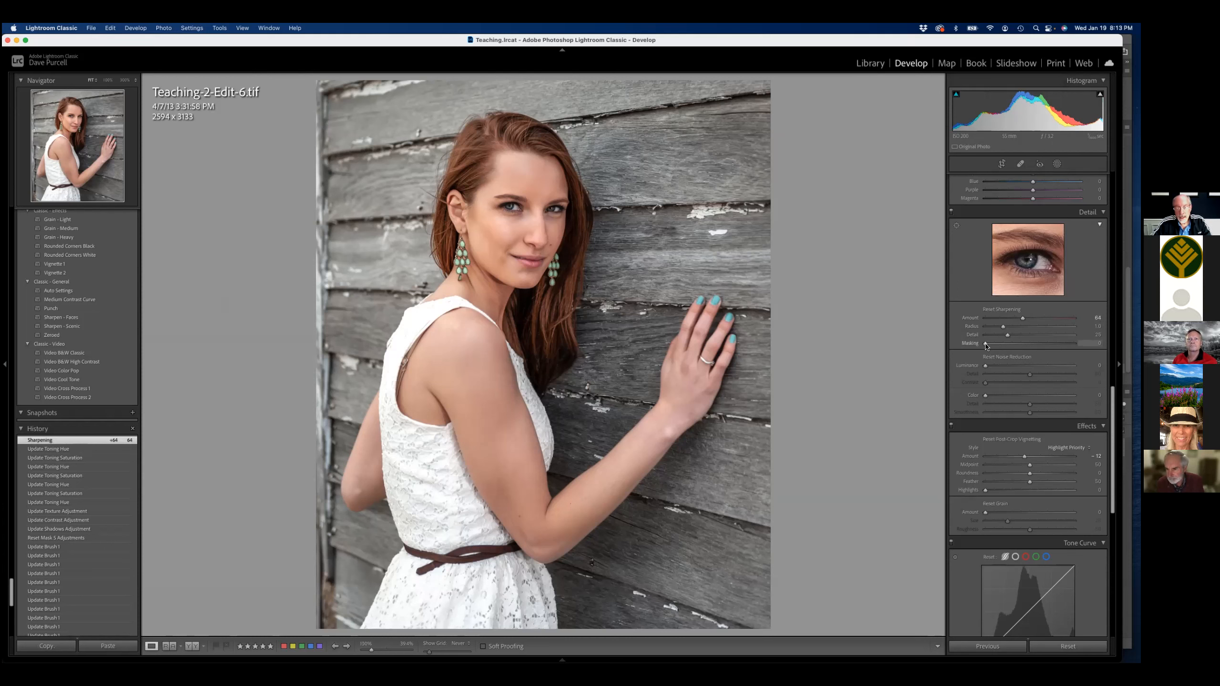
pyautogui.moveTo(985, 345); pyautogui.dragTo(1070, 341)
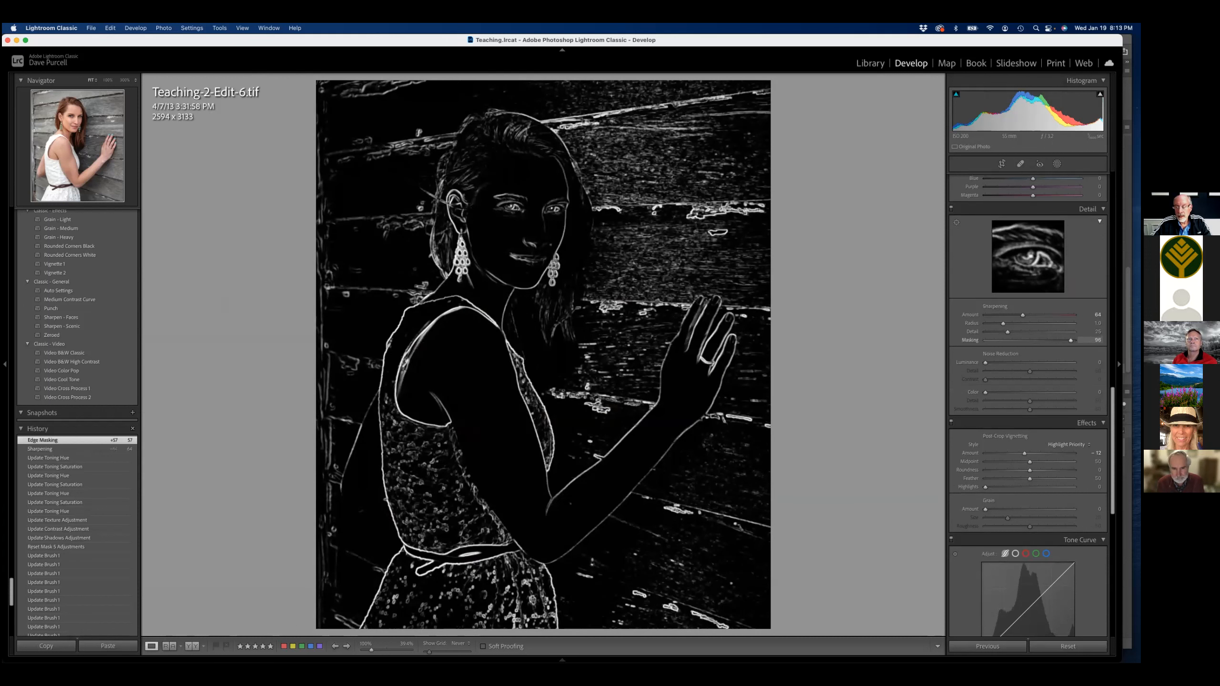
pyautogui.moveTo(1070, 340); pyautogui.dragTo(1070, 340)
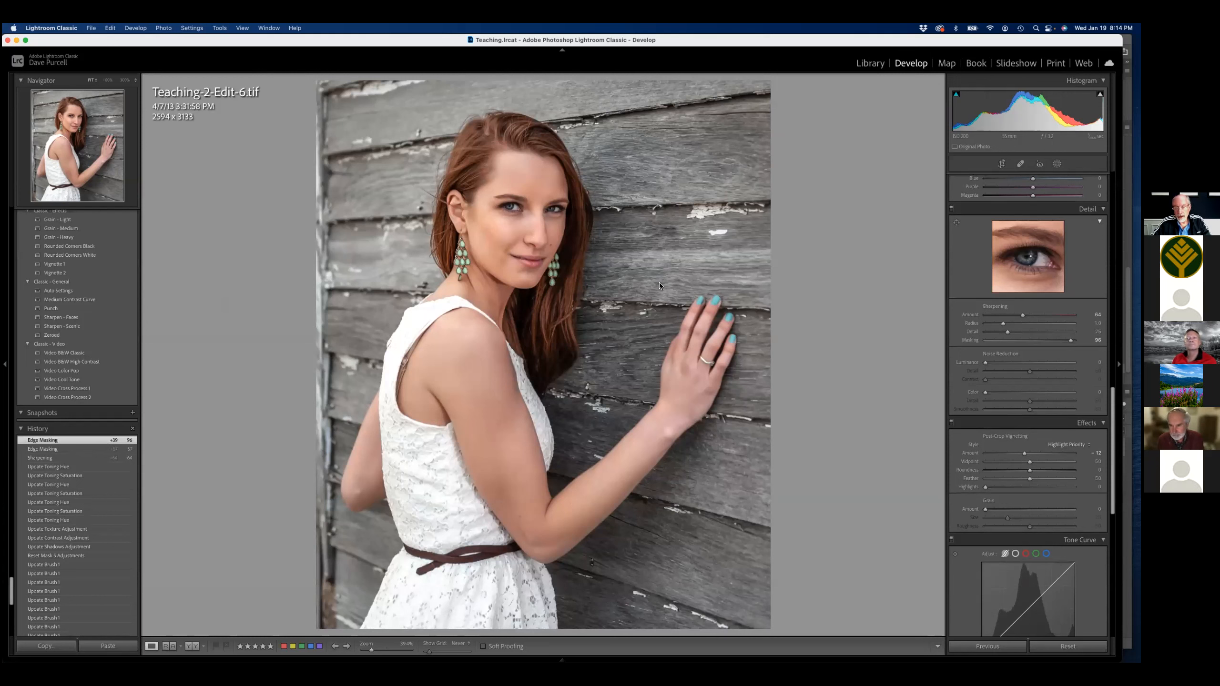
pyautogui.click(989, 363)
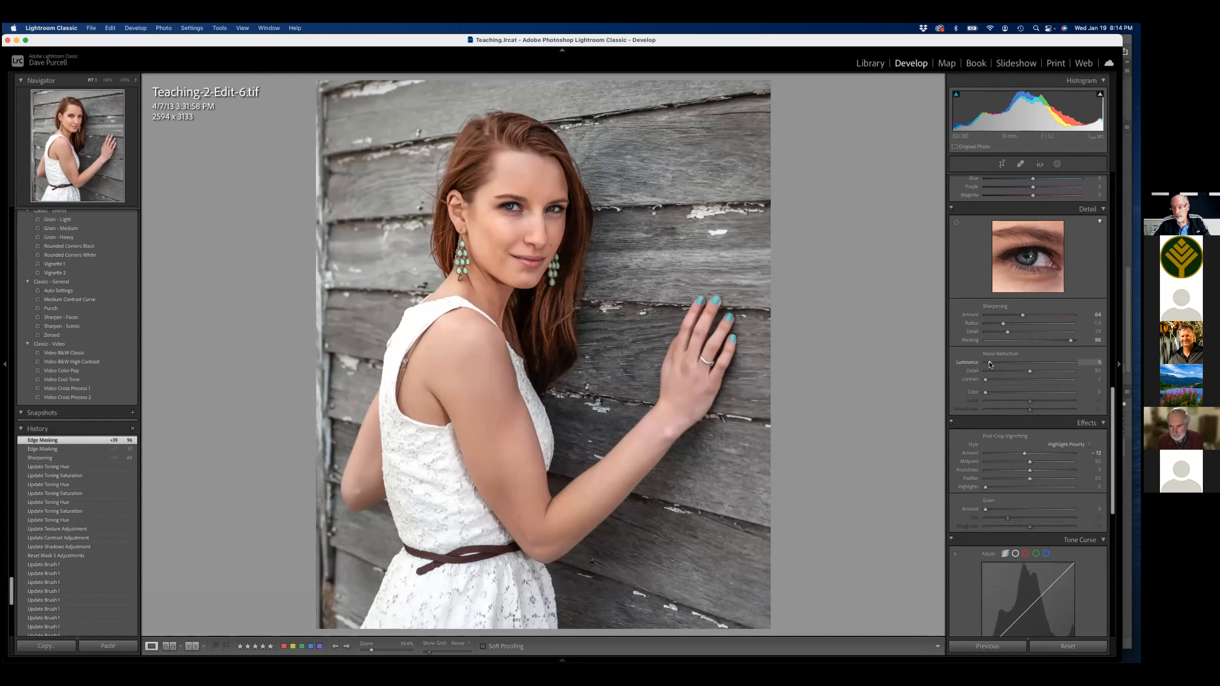
pyautogui.click(986, 363)
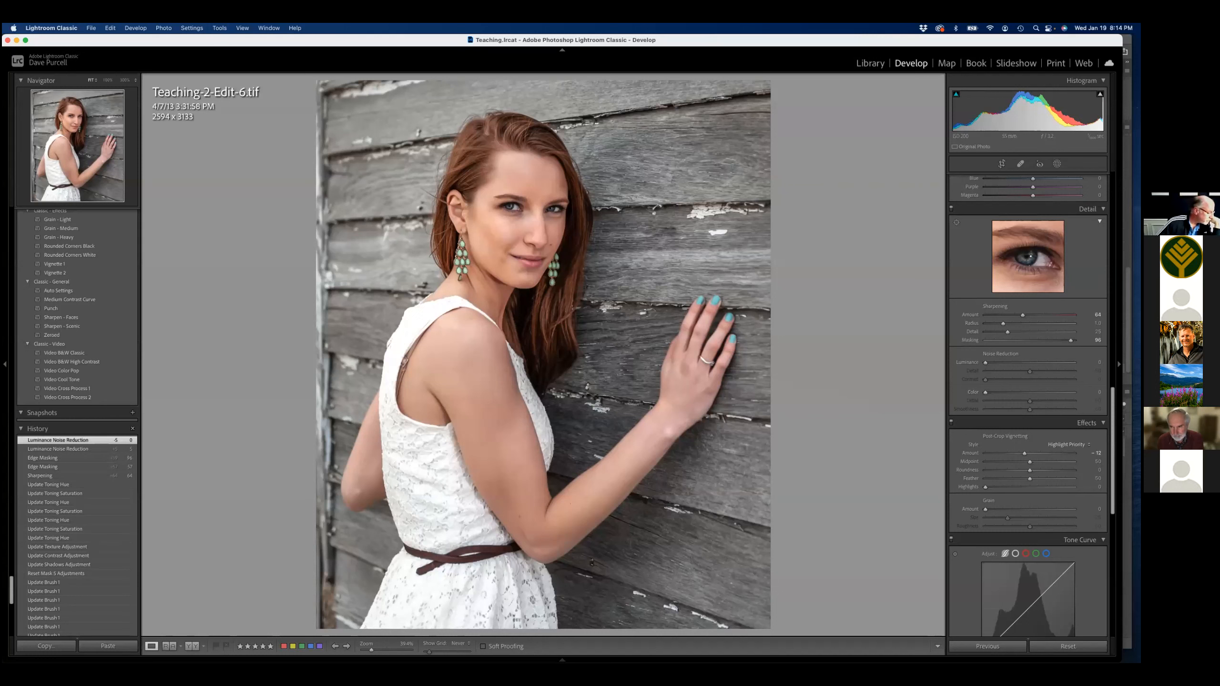
# - Switch to Photoshop and delete the eye sketch layer from Teaching-2-Edit-6.tif
pyautogui.press('super+Tab')
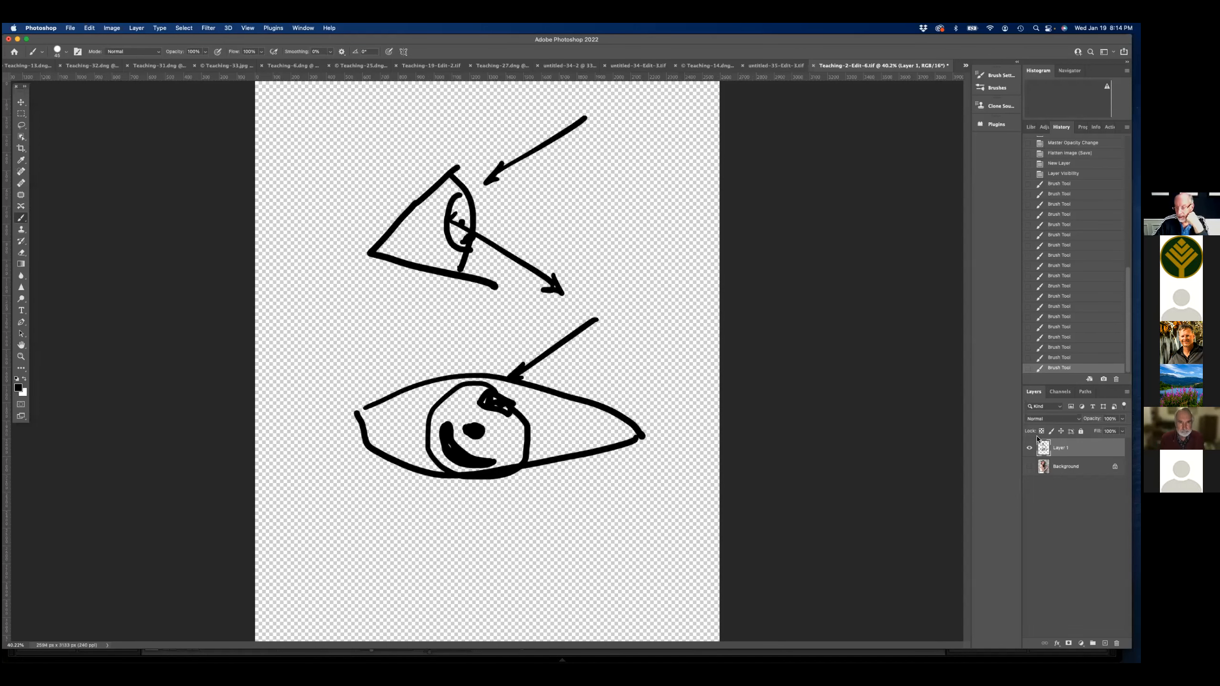
pyautogui.click(1029, 447)
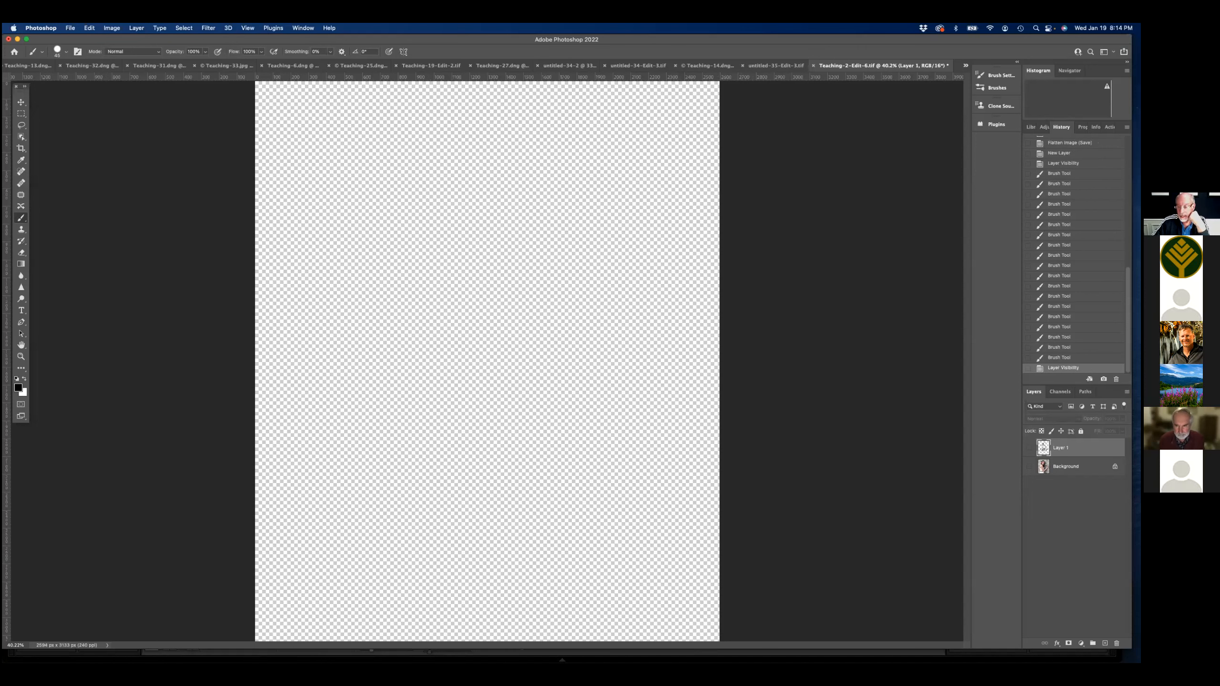
pyautogui.moveTo(1043, 447); pyautogui.dragTo(1116, 643)
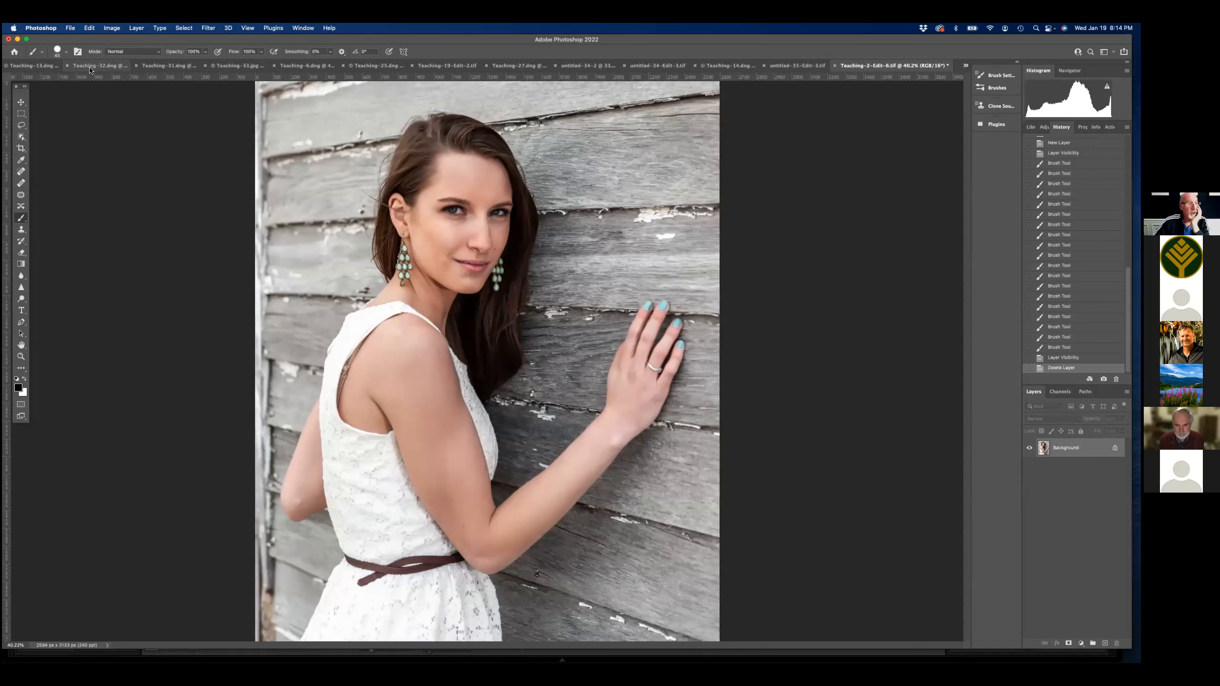
# - Look through the open portraits to Teaching-6.dng and view the woman's face at 100%
pyautogui.click(89, 66)
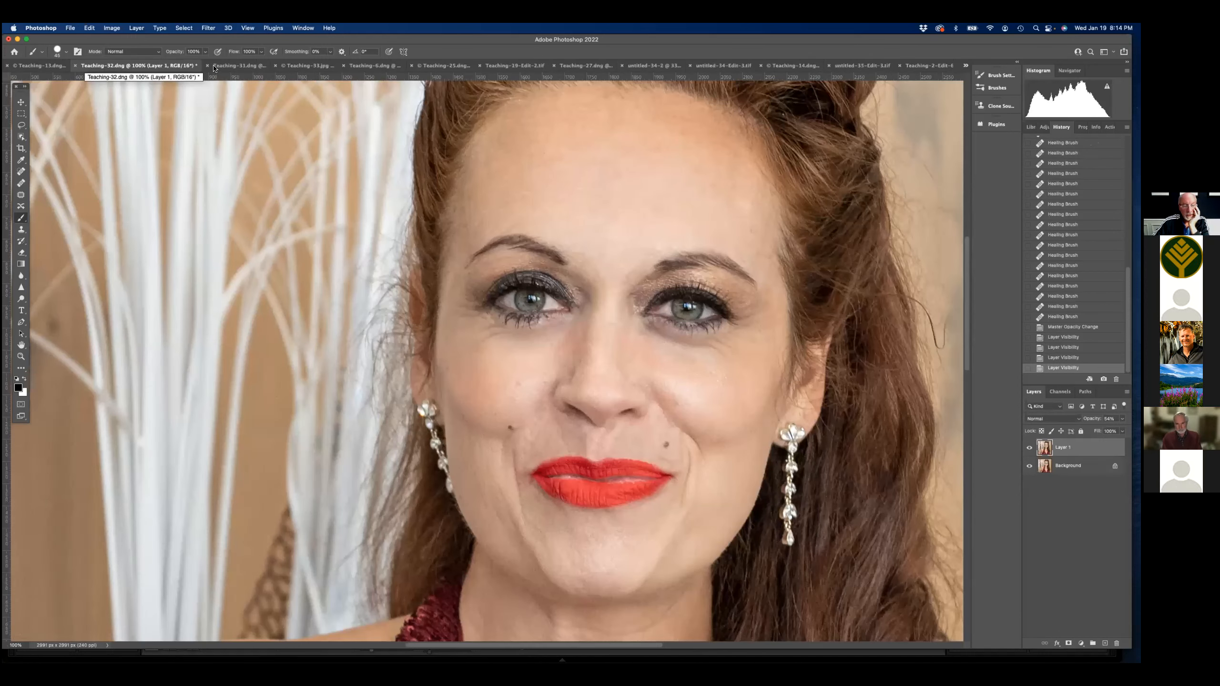
pyautogui.click(239, 65)
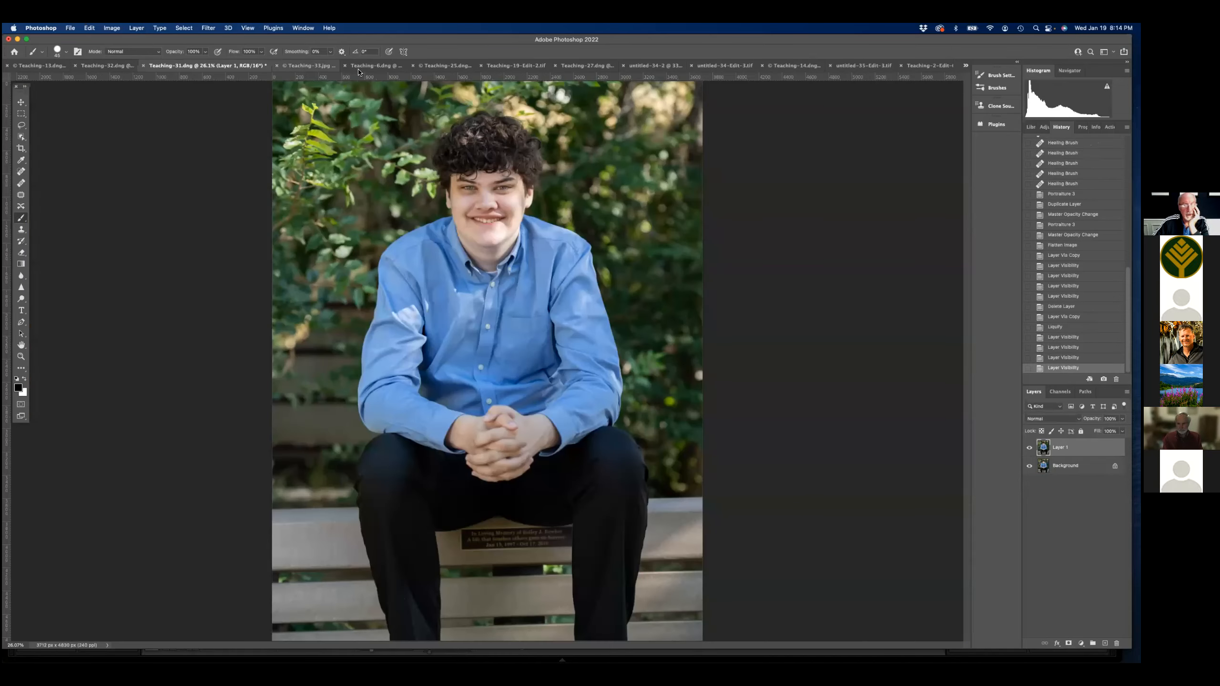
pyautogui.click(304, 66)
pyautogui.click(400, 68)
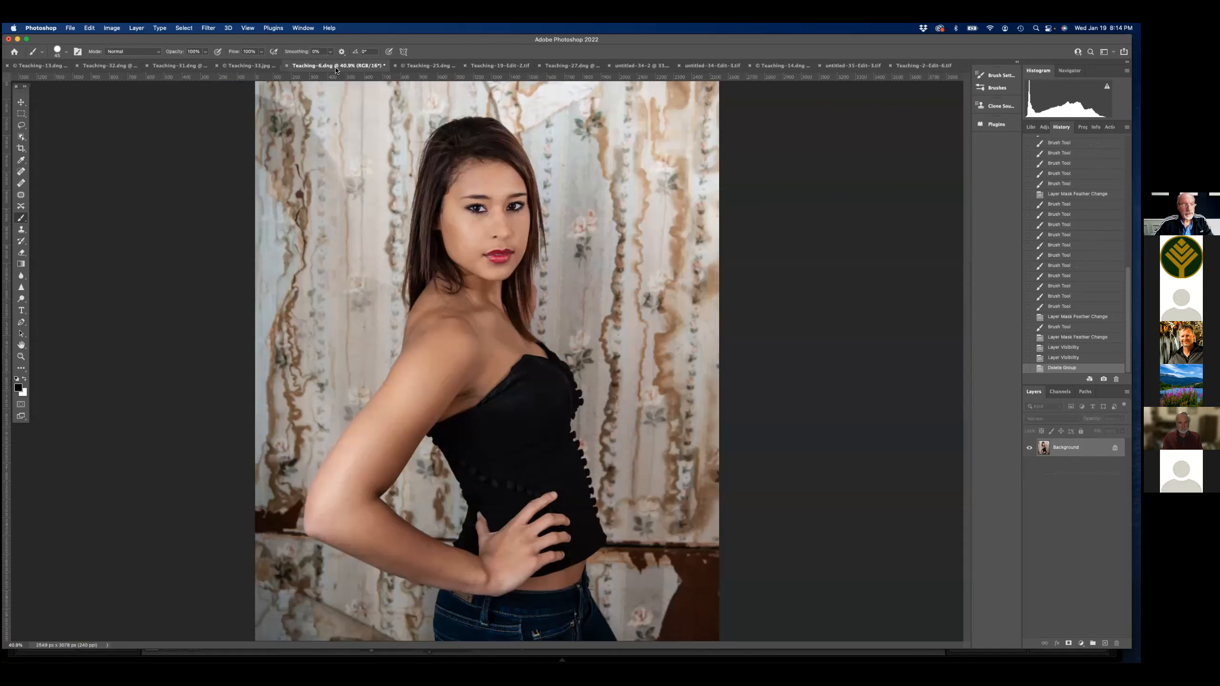
pyautogui.click(250, 29)
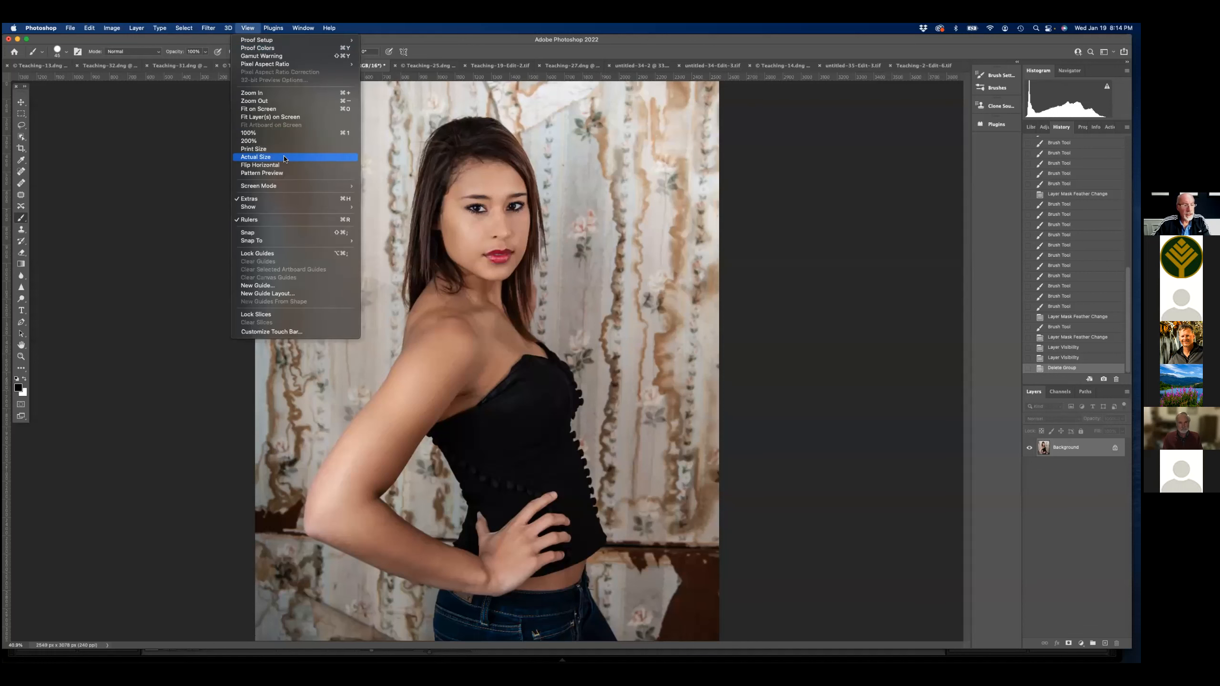
pyautogui.click(263, 134)
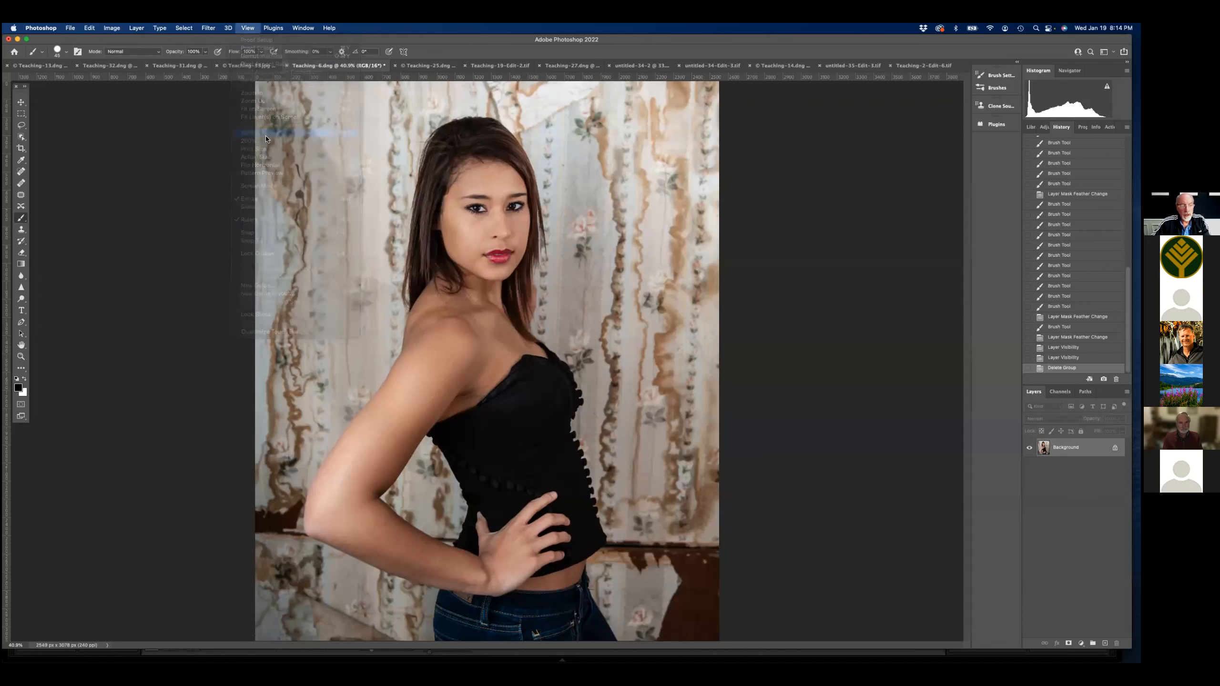
pyautogui.scroll(10, 479, 284)
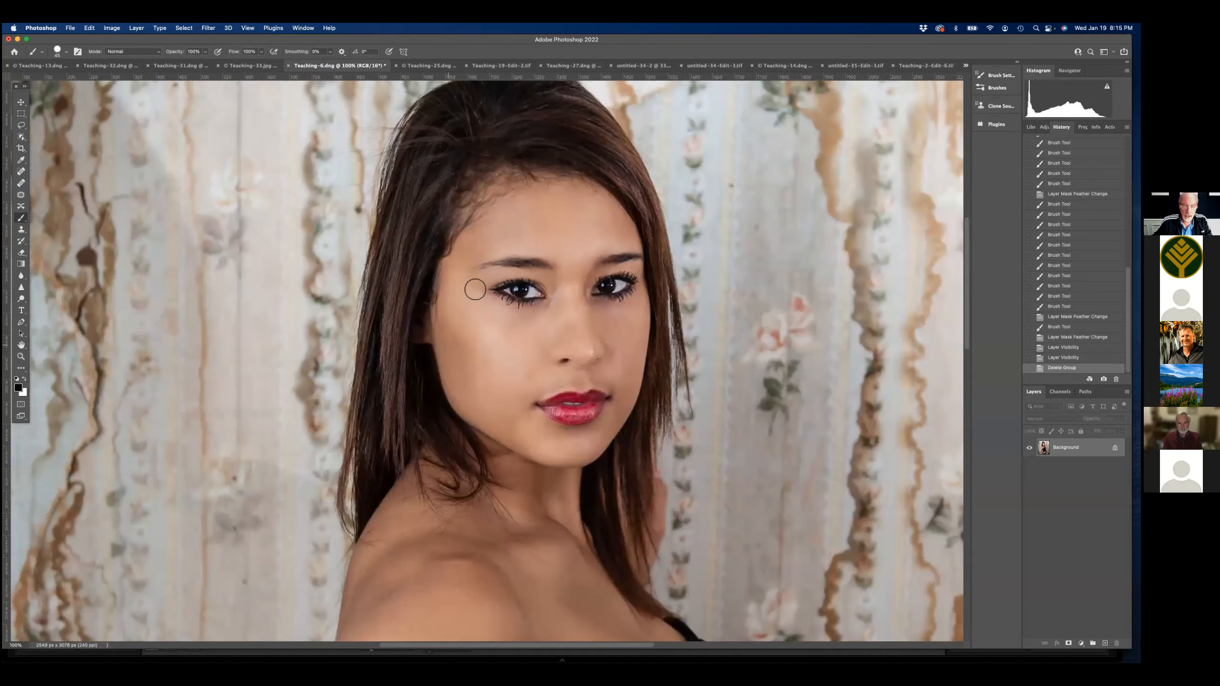
# - Draw a closed, curved leaf-shaped path with the Pen tool over the hollow of the woman's cheek, from beside the ear toward the mouth
pyautogui.hscroll(1, 475, 289)
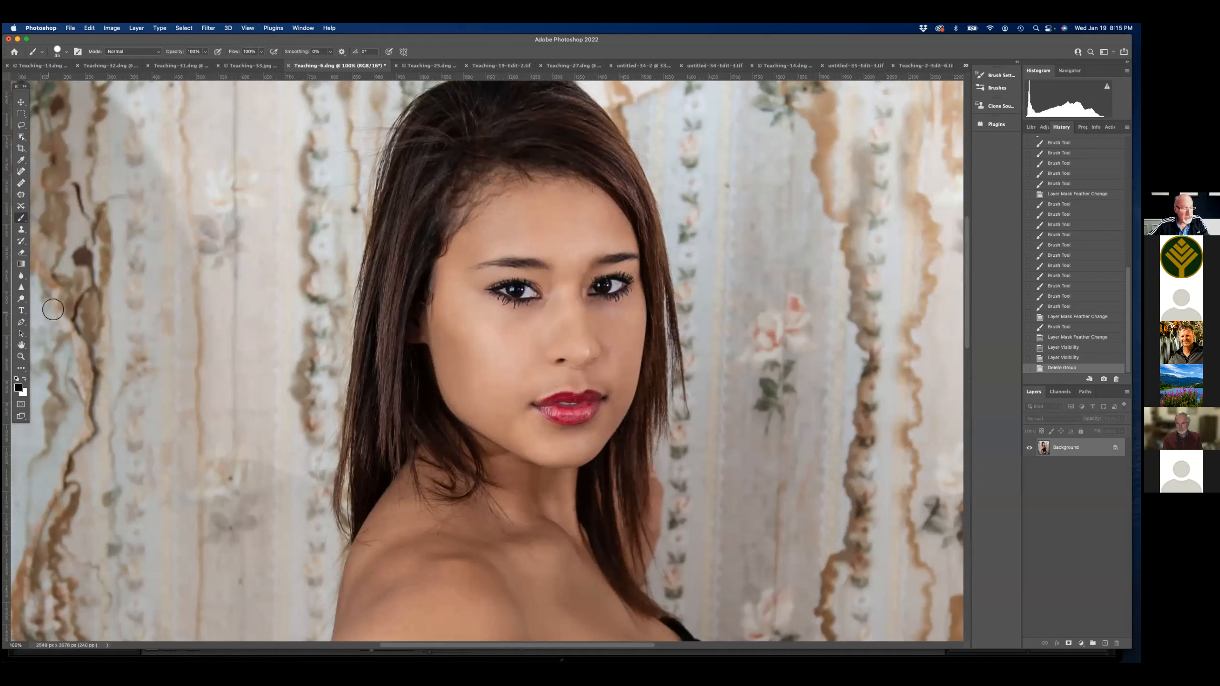
pyautogui.click(20, 323)
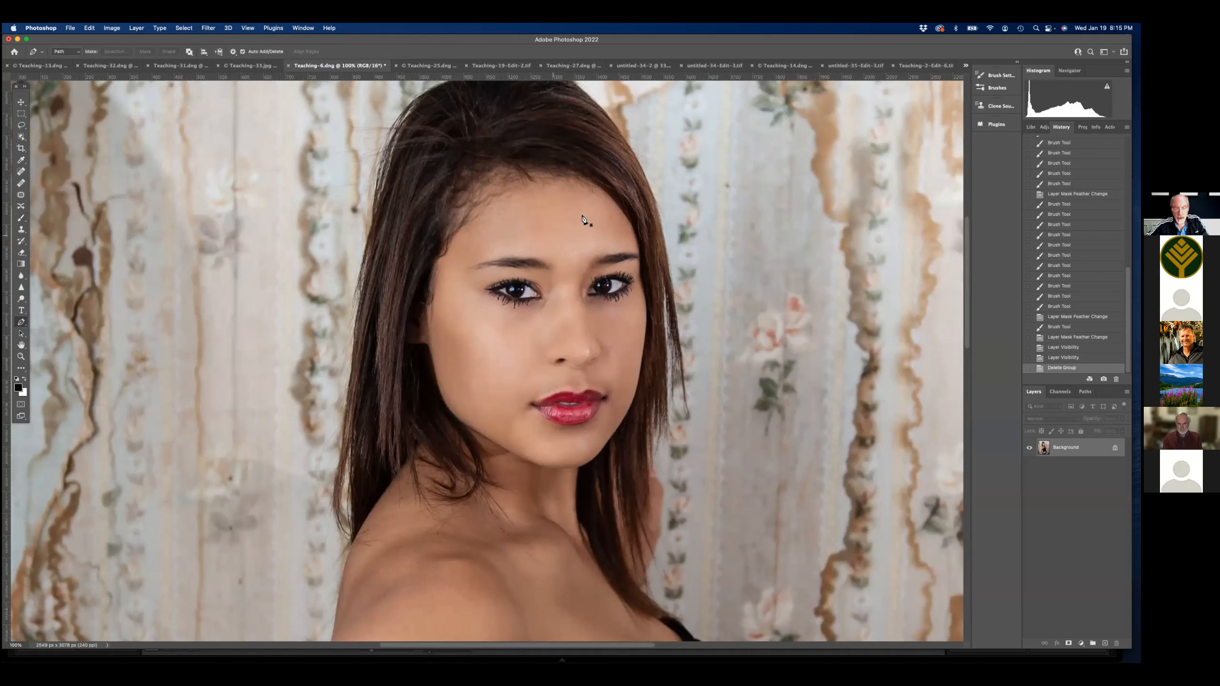
pyautogui.click(443, 330)
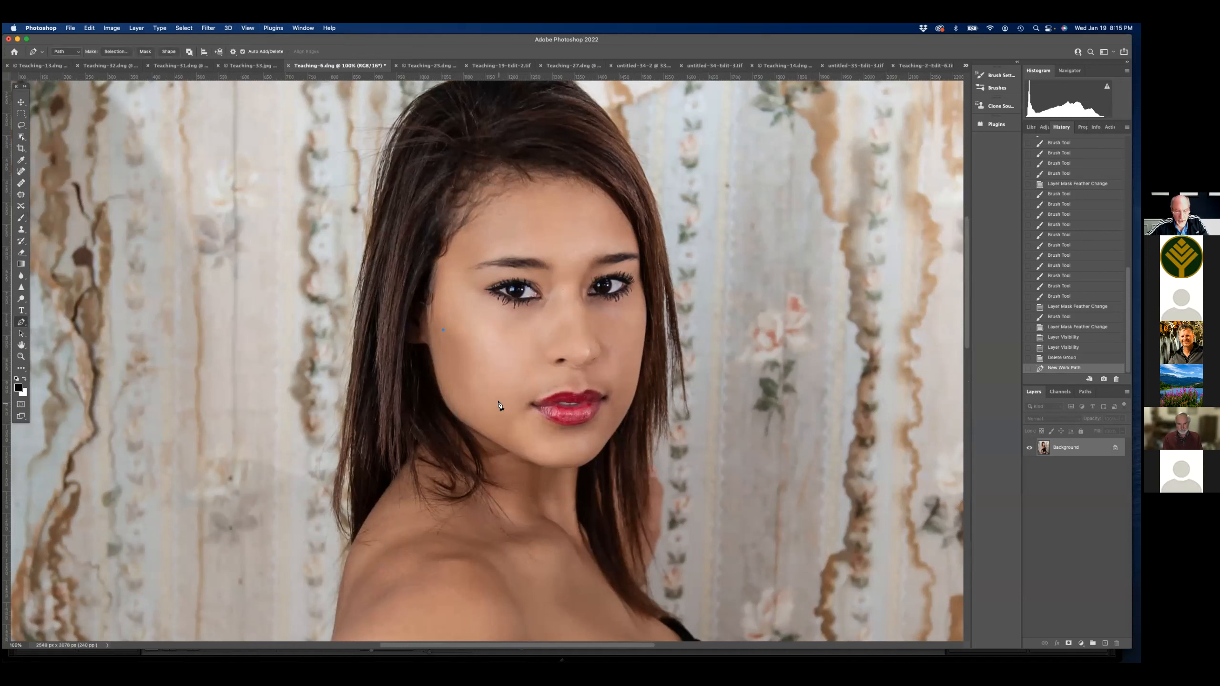
pyautogui.moveTo(492, 402); pyautogui.dragTo(491, 472)
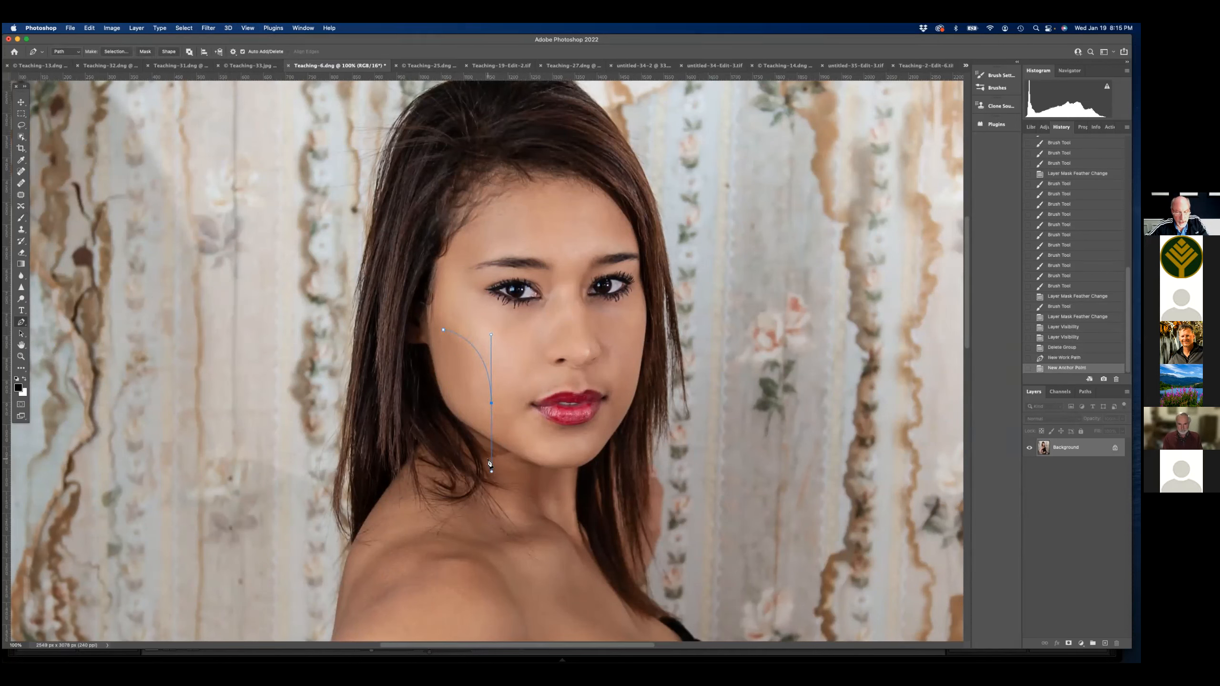
pyautogui.click(490, 403)
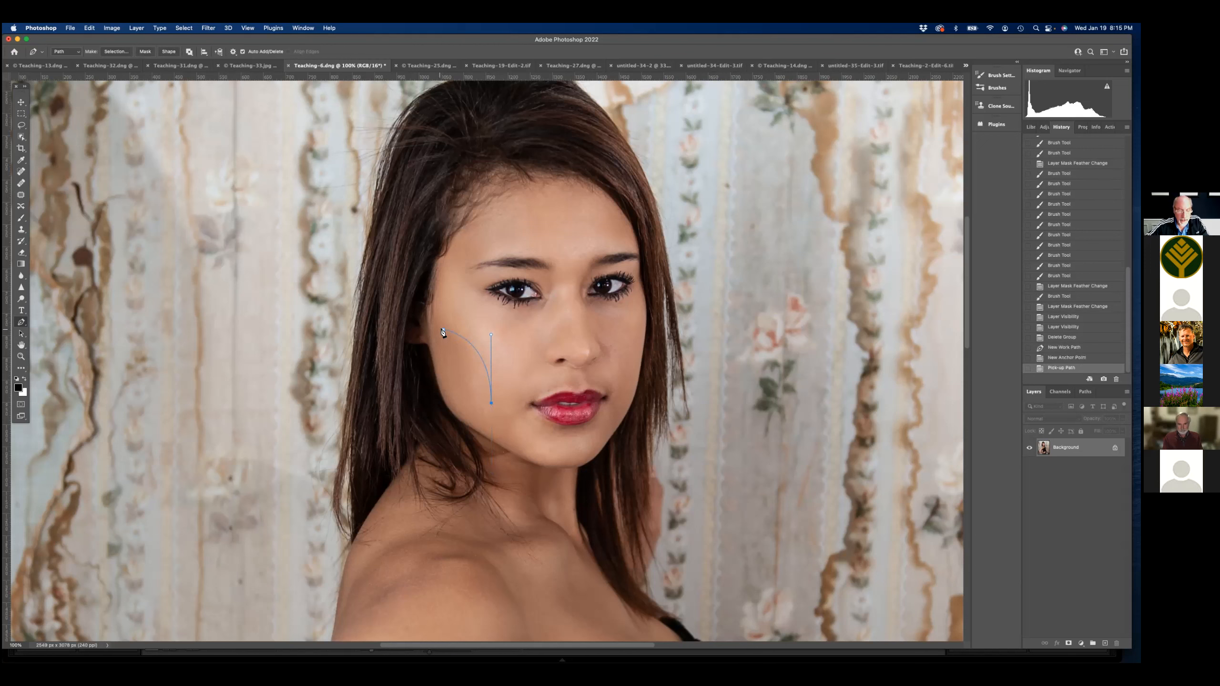
pyautogui.moveTo(465, 308); pyautogui.dragTo(459, 262)
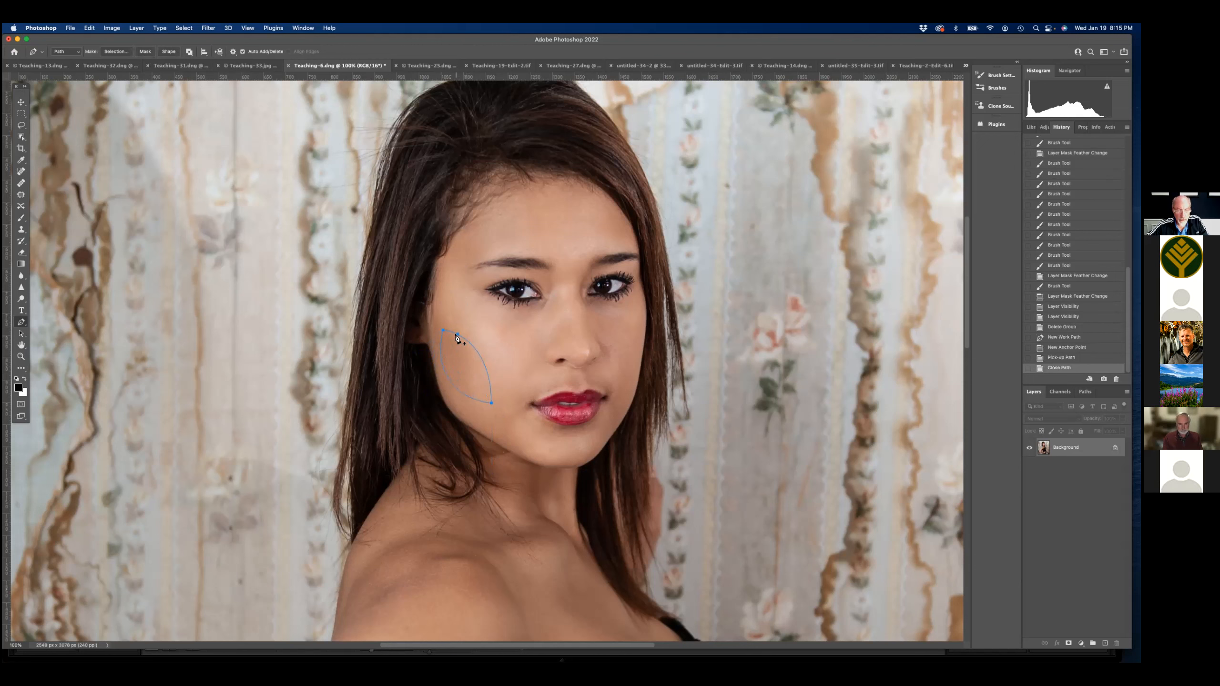
# - Convert the cheek hollow path to a new selection and add a Curves layer that strongly darkens that area
pyautogui.rightClick(465, 364)
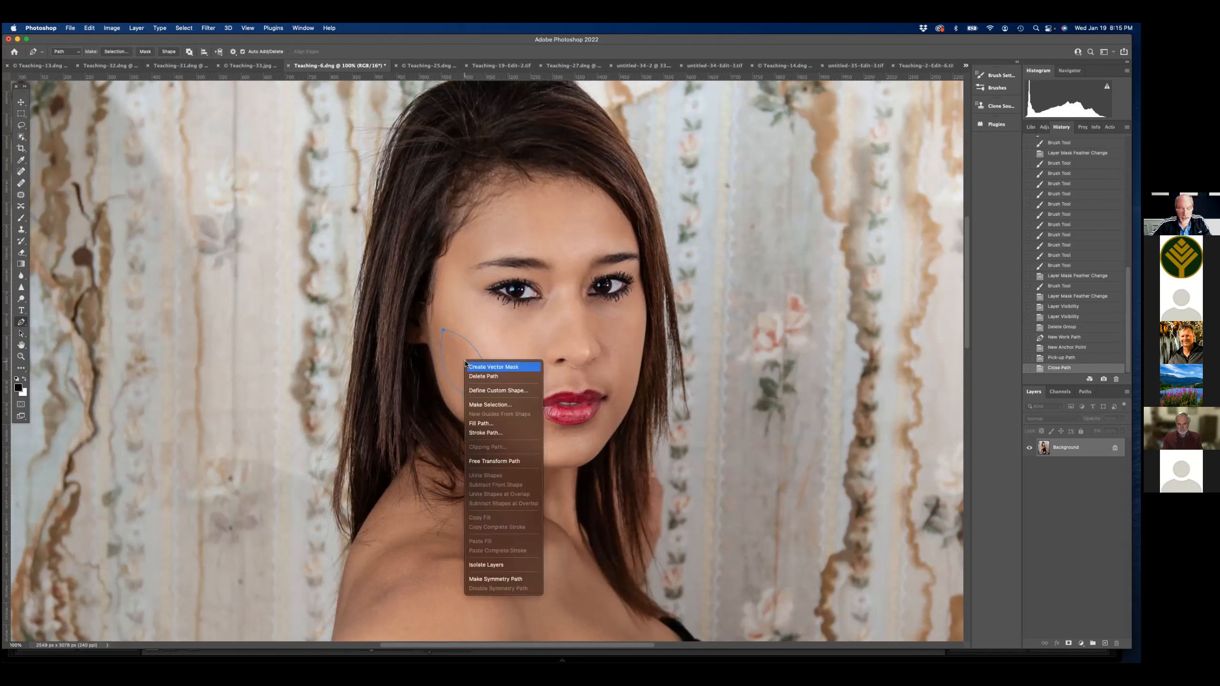
pyautogui.click(494, 407)
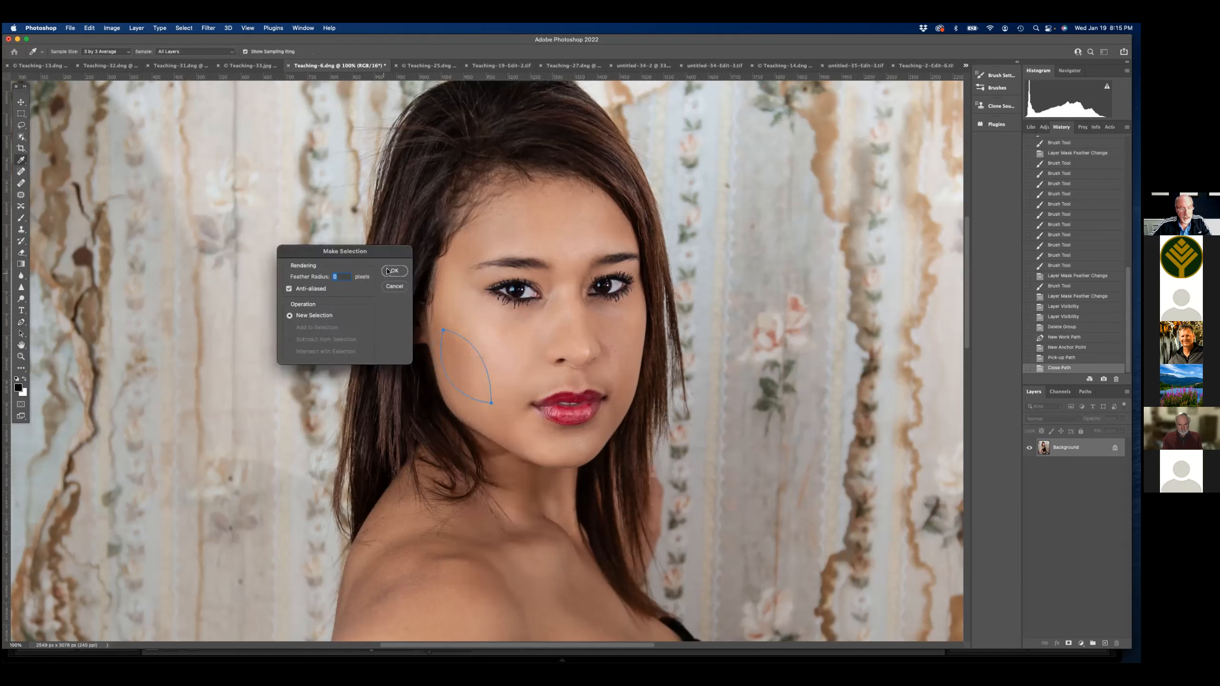
pyautogui.click(394, 272)
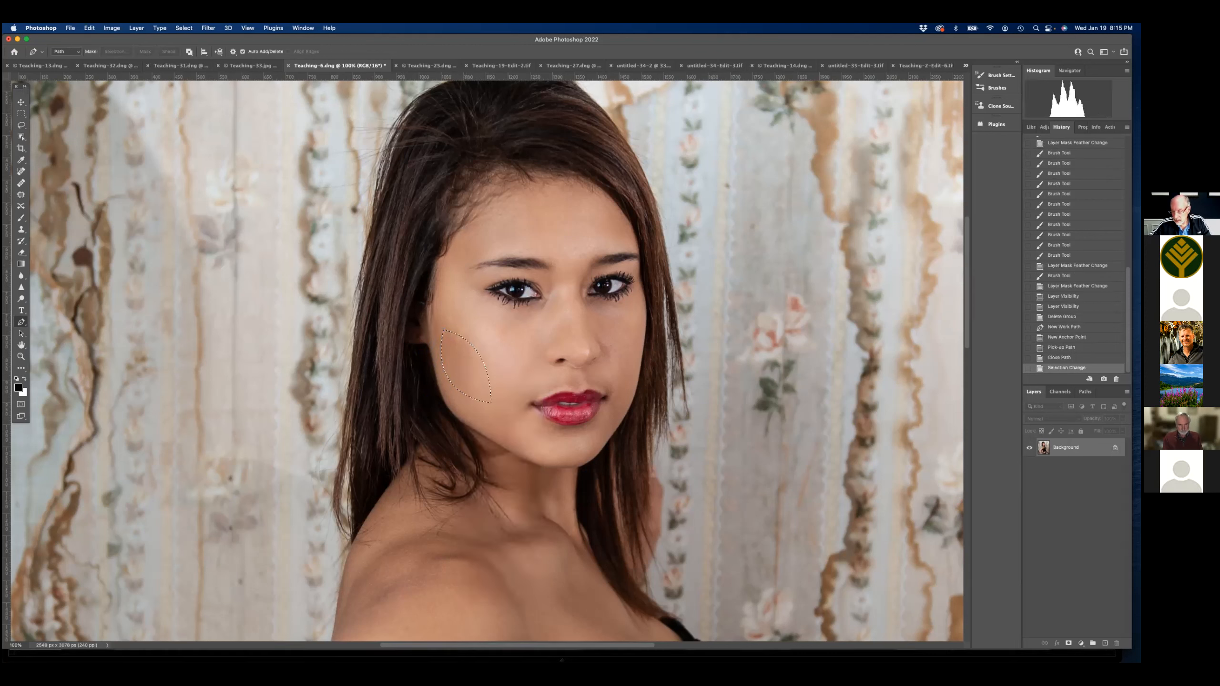
pyautogui.click(1080, 642)
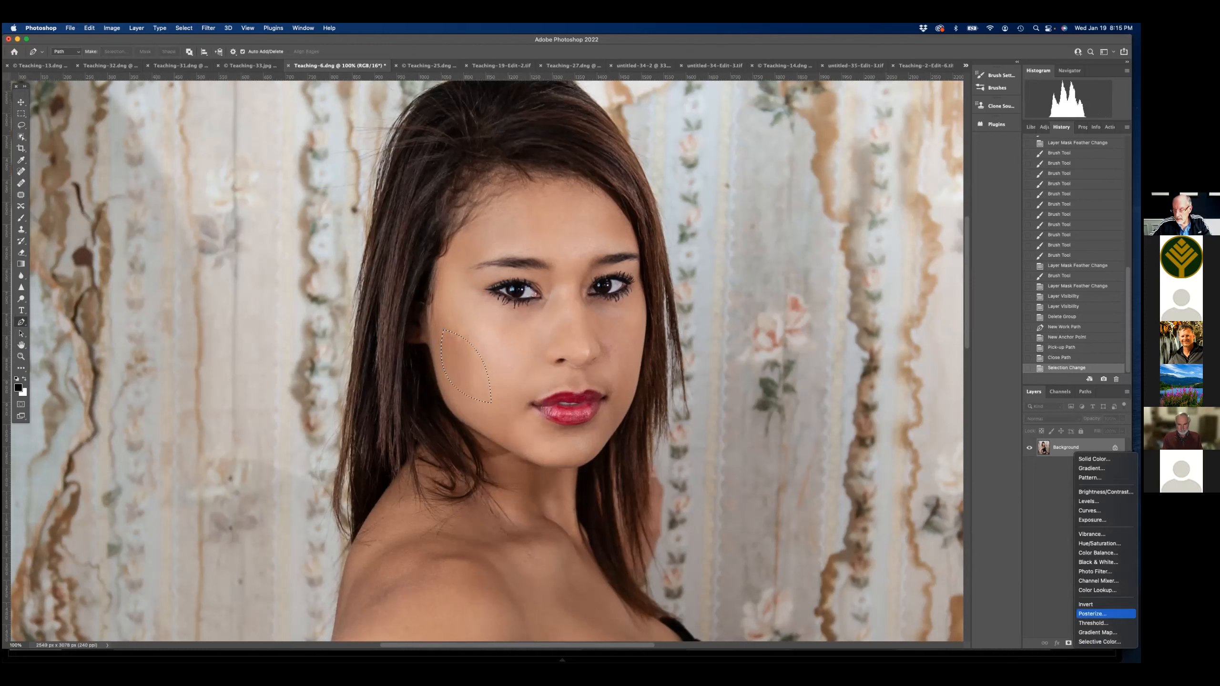
pyautogui.click(1095, 510)
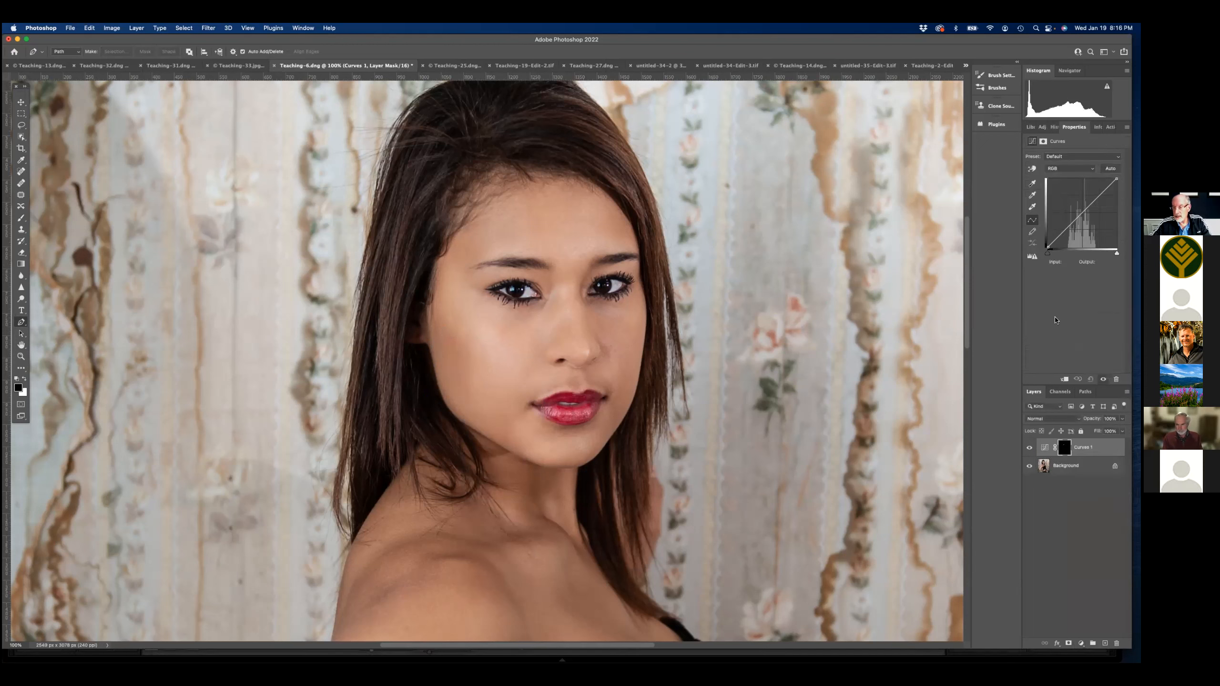
pyautogui.moveTo(1079, 214); pyautogui.dragTo(1088, 229)
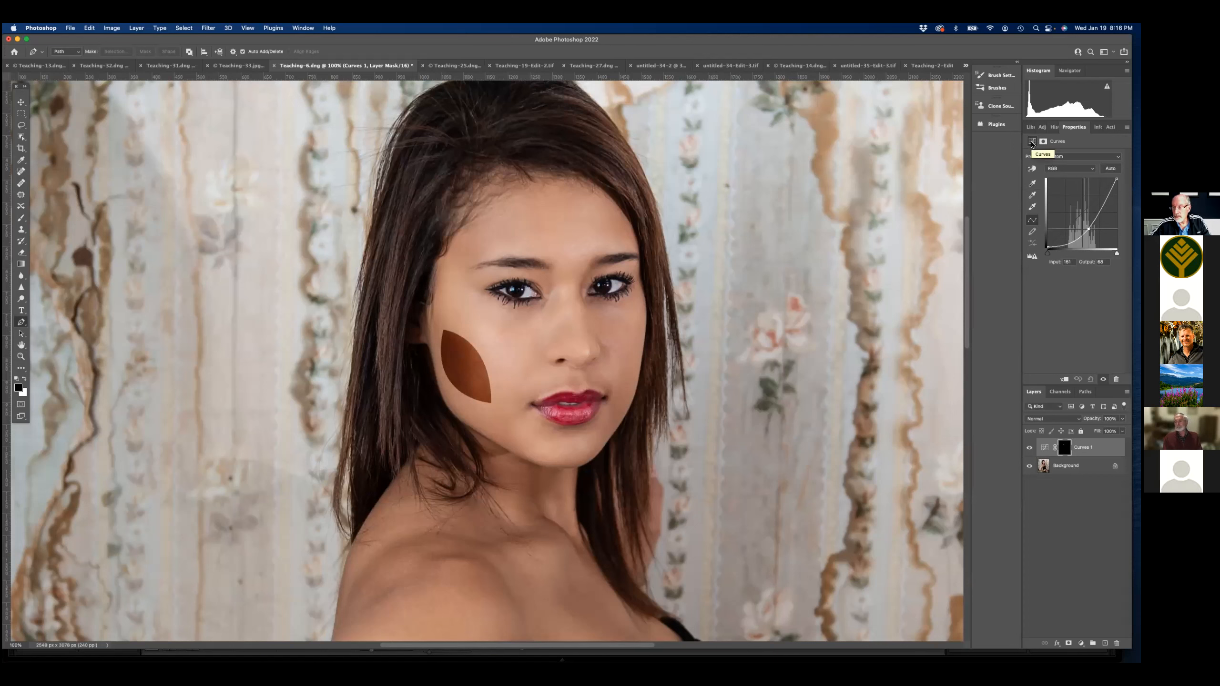
# - Feather the dark Curves layer's mask to about 48 px and reduce the layer's opacity to about 80%
pyautogui.click(1043, 141)
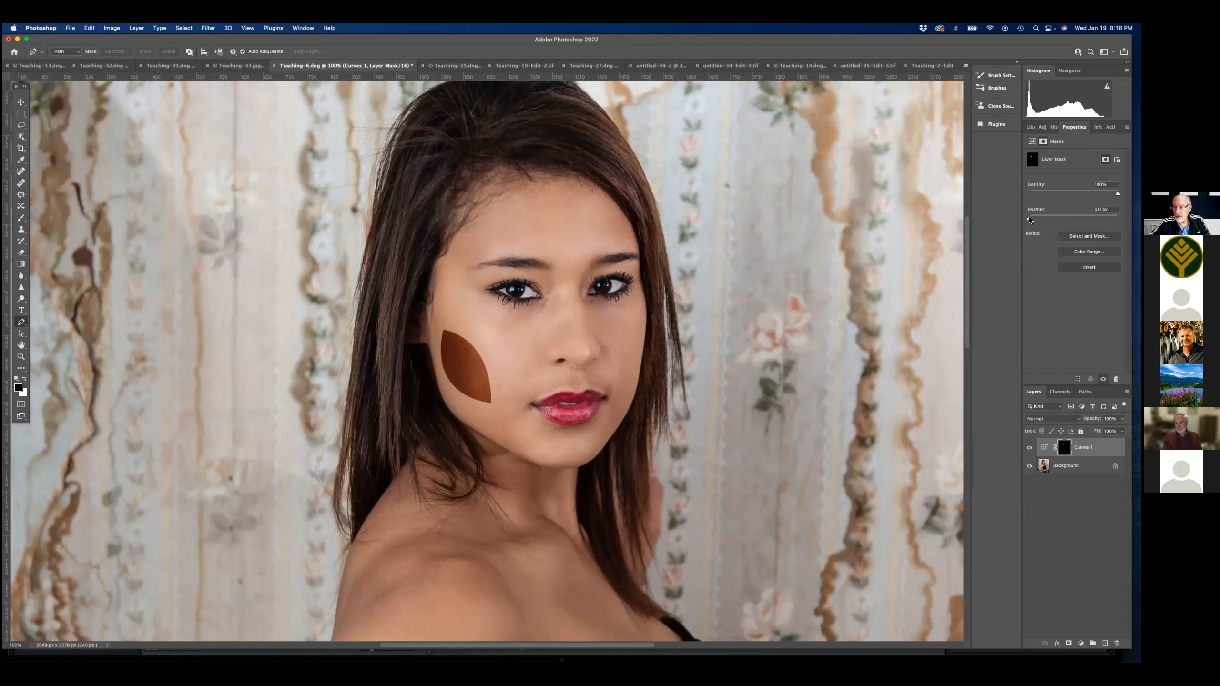
pyautogui.moveTo(1029, 220); pyautogui.dragTo(1074, 218)
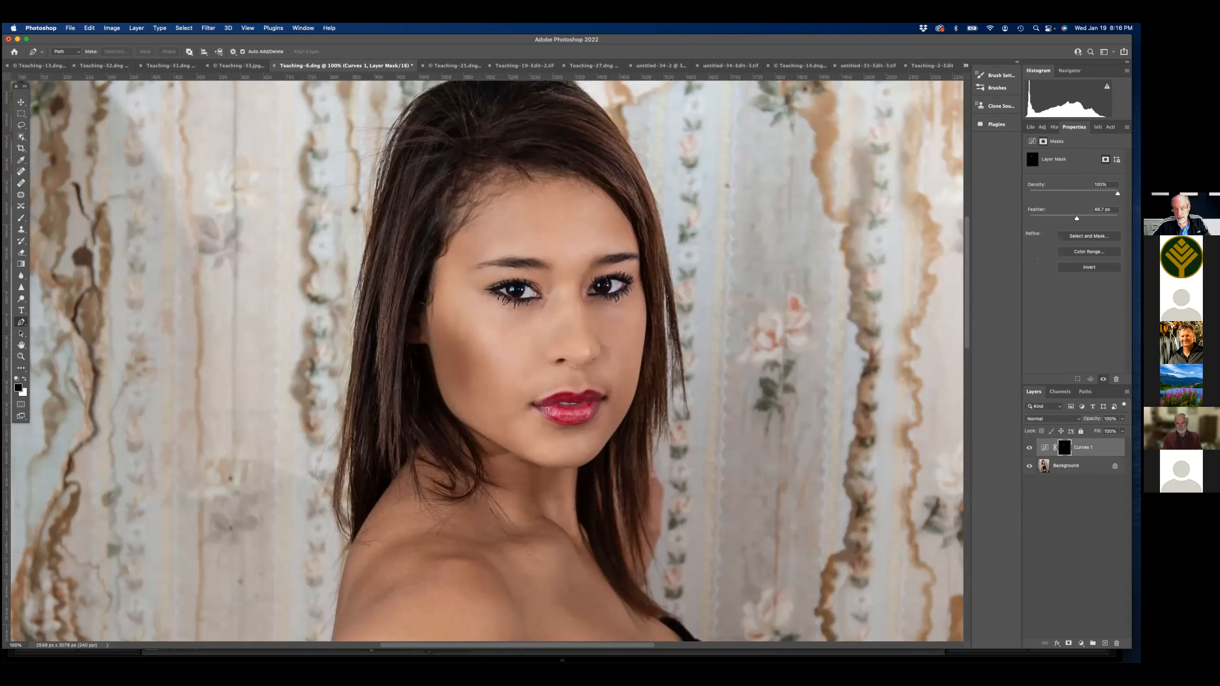
pyautogui.click(1121, 418)
pyautogui.moveTo(1124, 429); pyautogui.dragTo(1118, 430)
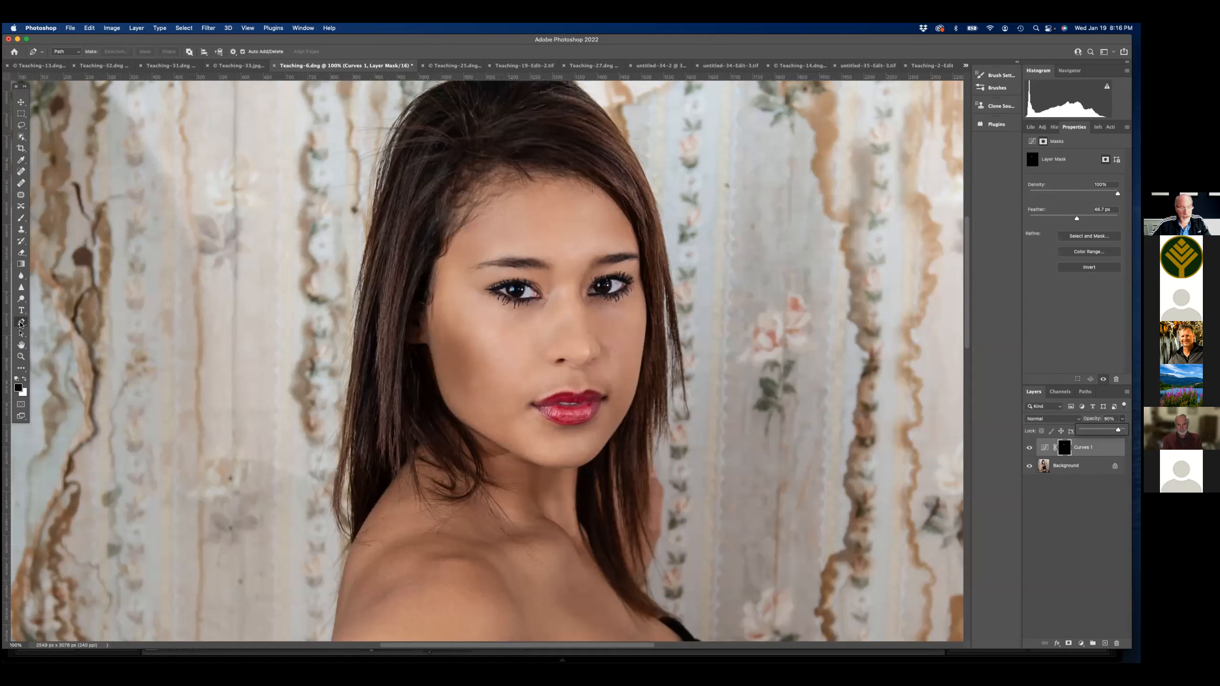
# - With the Background layer active, draw a narrow closed path along the cheekbone just above the darkened area
pyautogui.click(1076, 466)
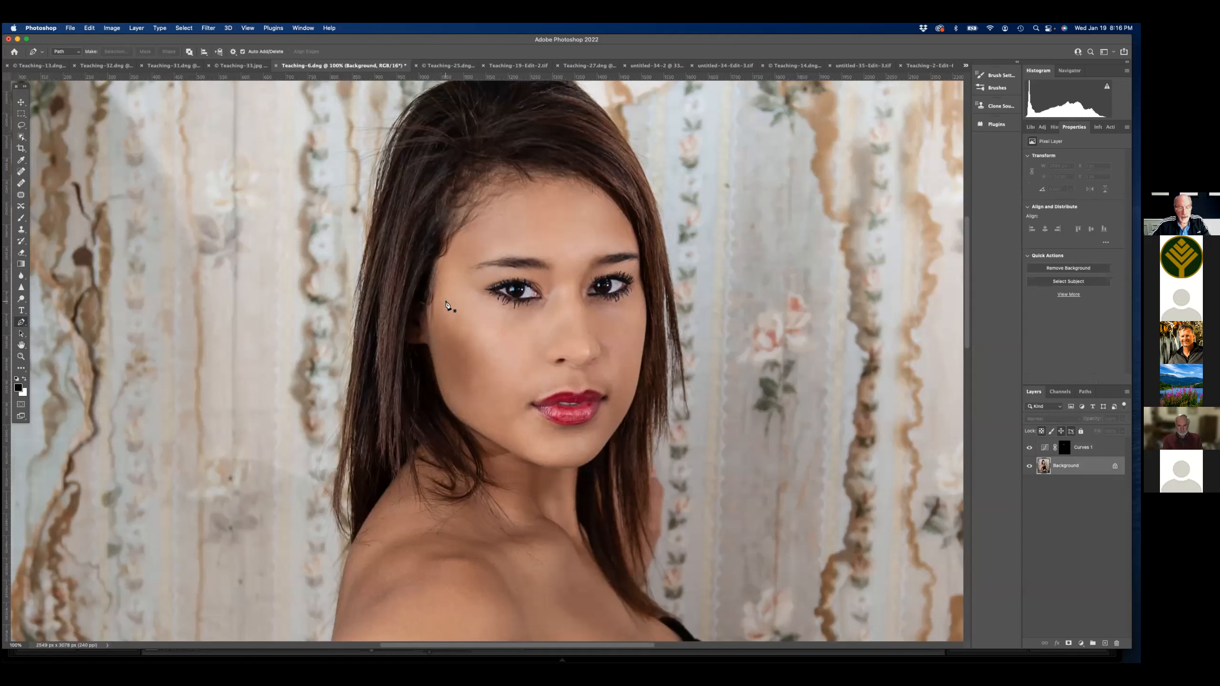
pyautogui.click(460, 300)
pyautogui.moveTo(511, 364); pyautogui.dragTo(513, 399)
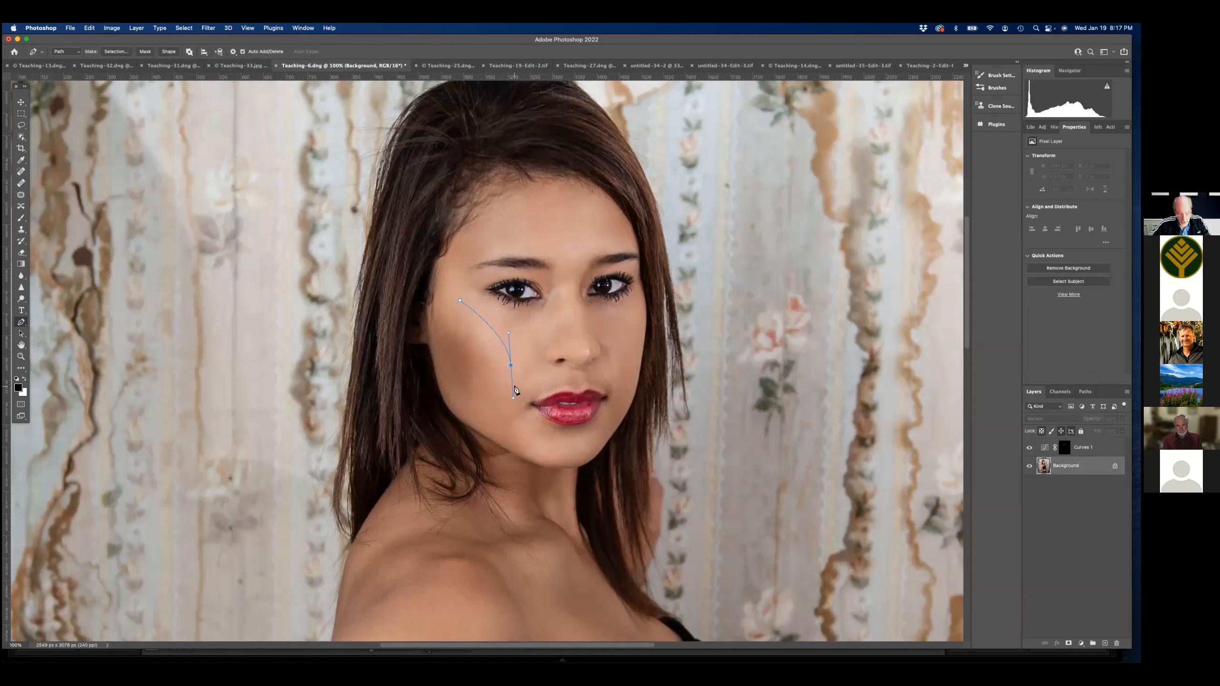
pyautogui.keyDown('alt'); pyautogui.click(510, 365); pyautogui.keyUp('alt')
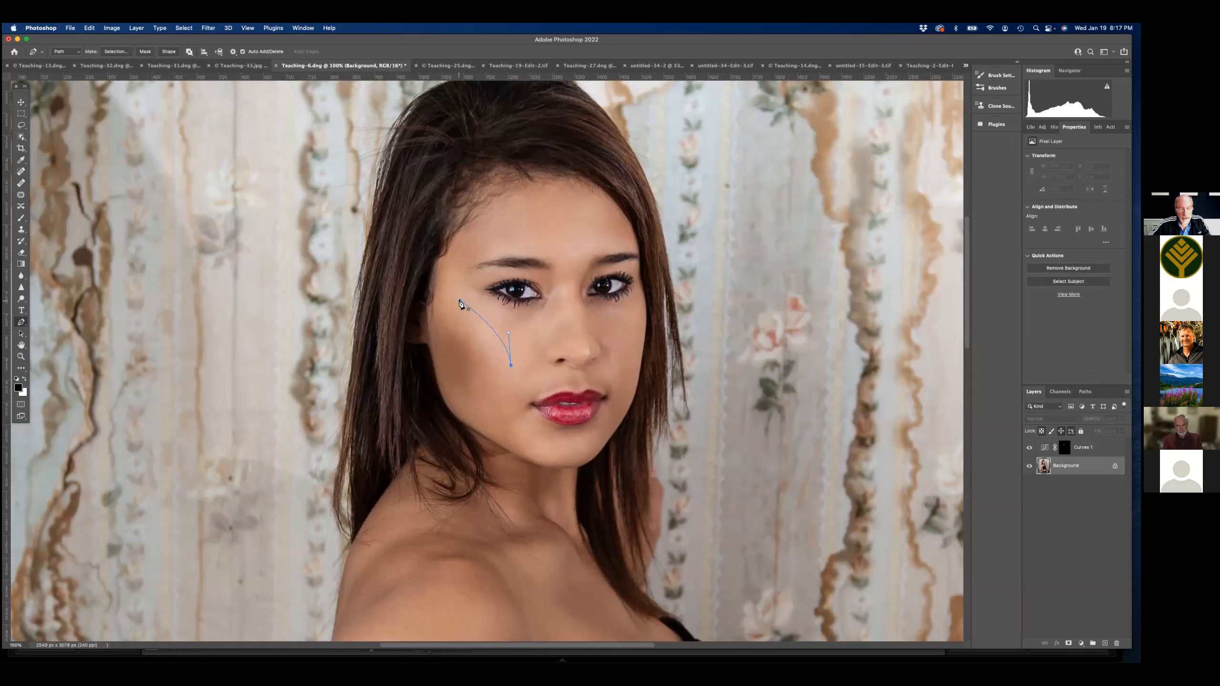
pyautogui.moveTo(459, 302); pyautogui.dragTo(471, 289)
pyautogui.hscroll(-1, 466, 285)
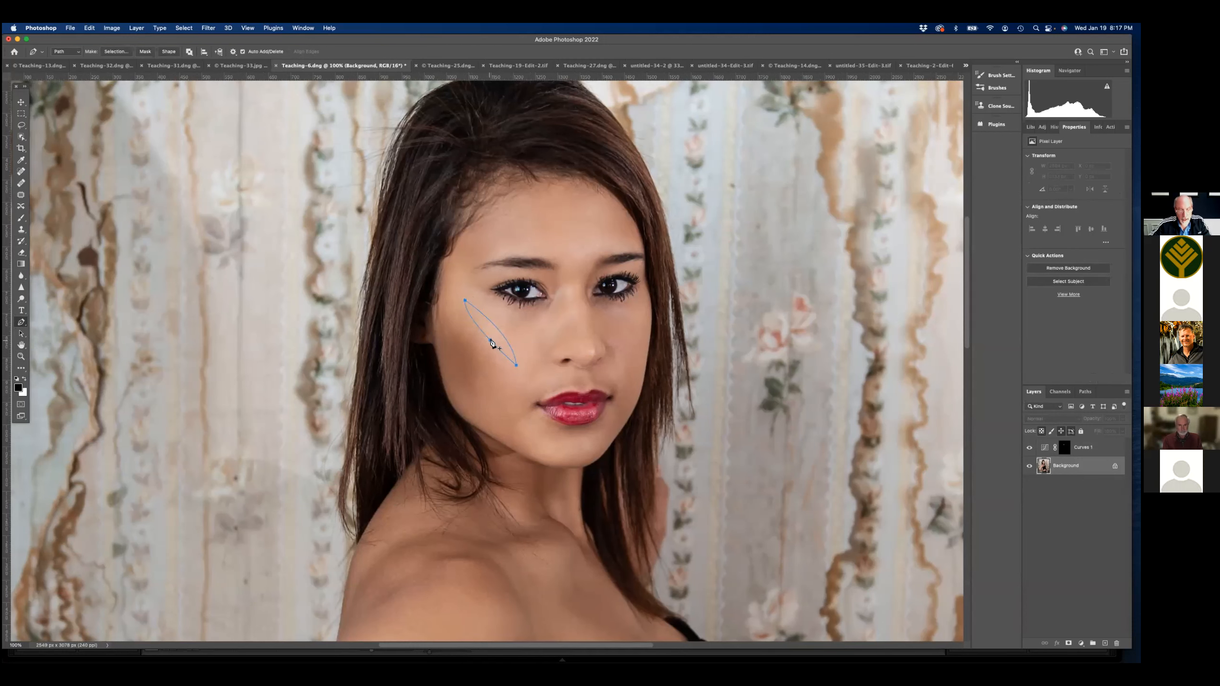
# - Convert the cheekbone path to a new selection and add a Curves layer that strongly brightens that area
pyautogui.rightClick(494, 332)
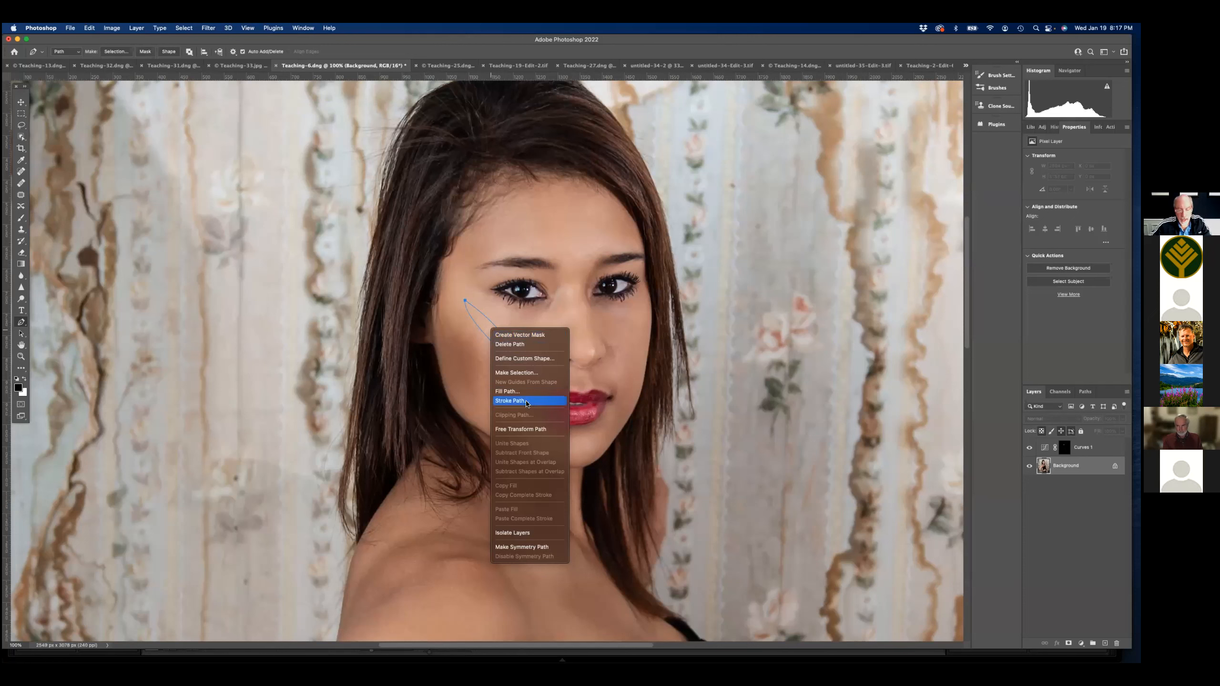
pyautogui.click(516, 373)
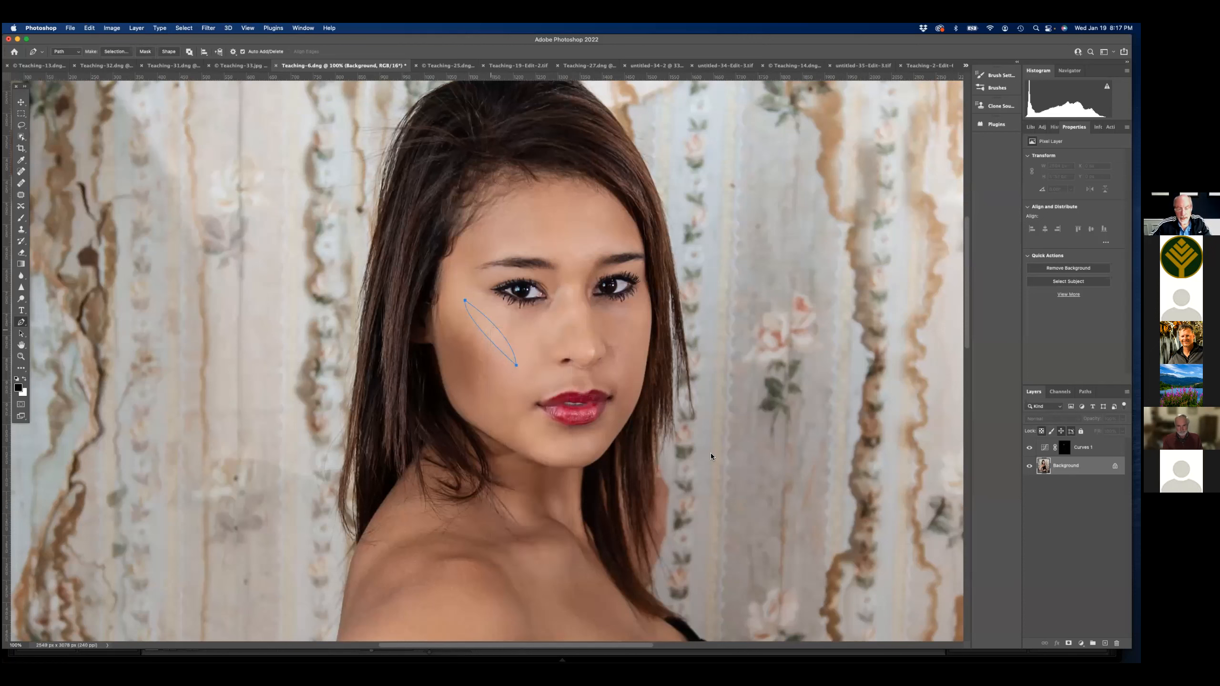
pyautogui.click(393, 270)
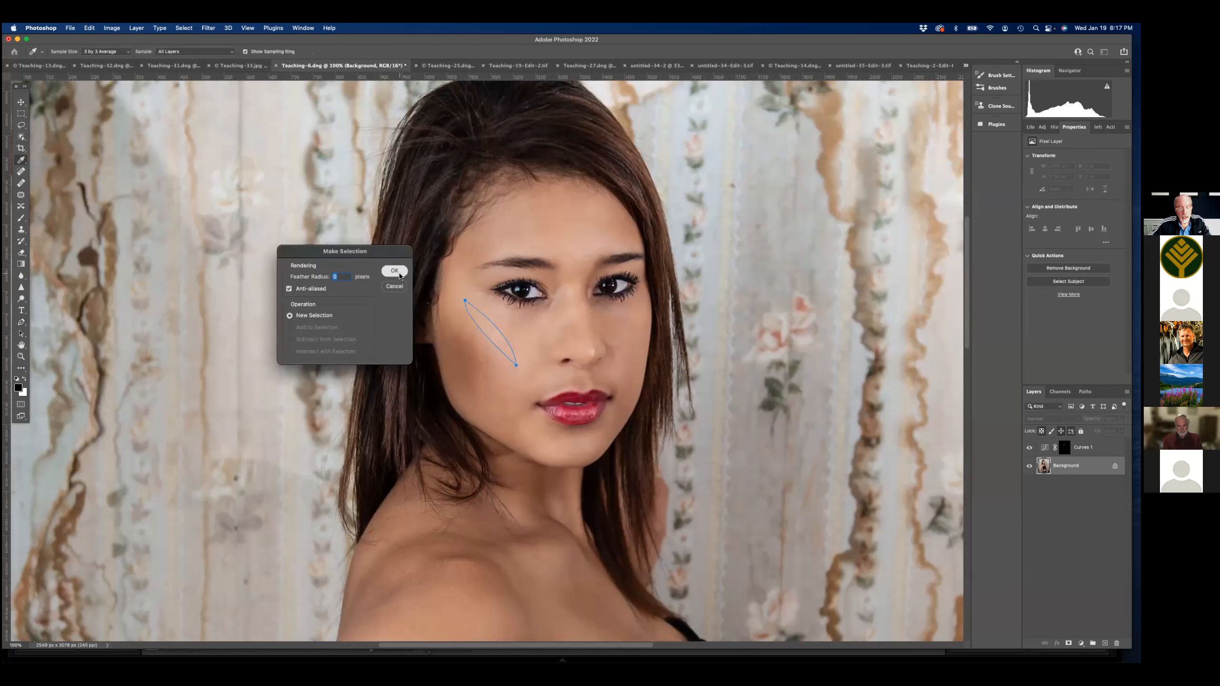
pyautogui.click(1081, 643)
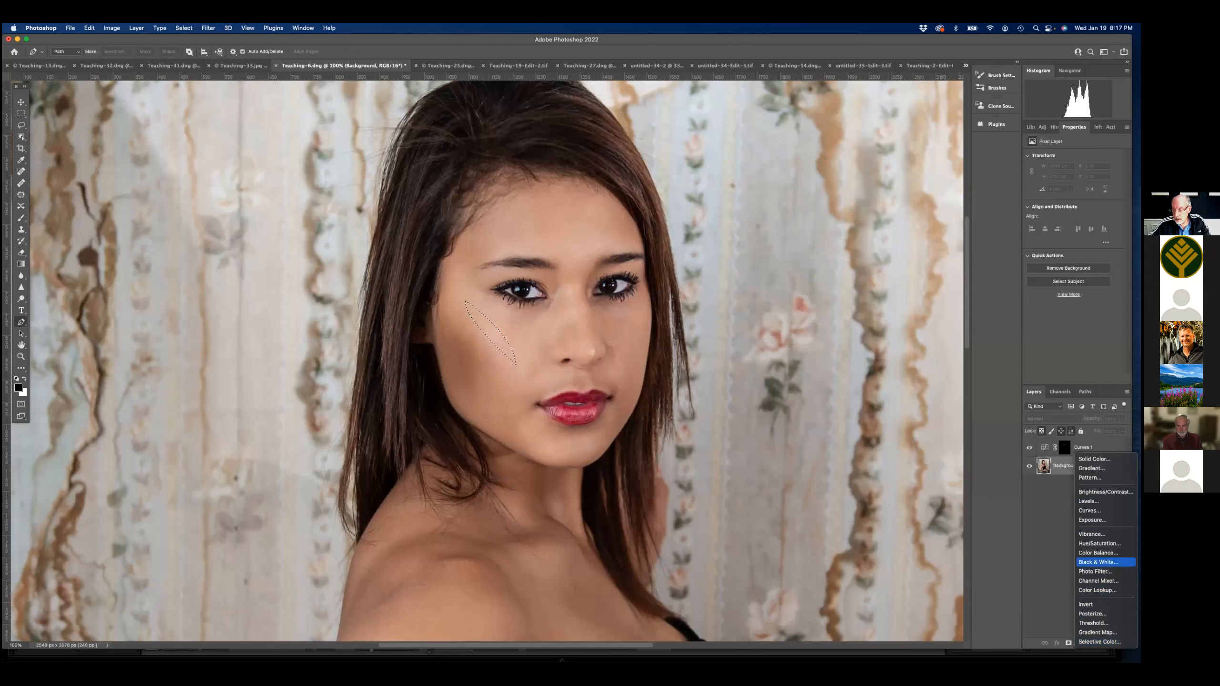
pyautogui.click(1089, 511)
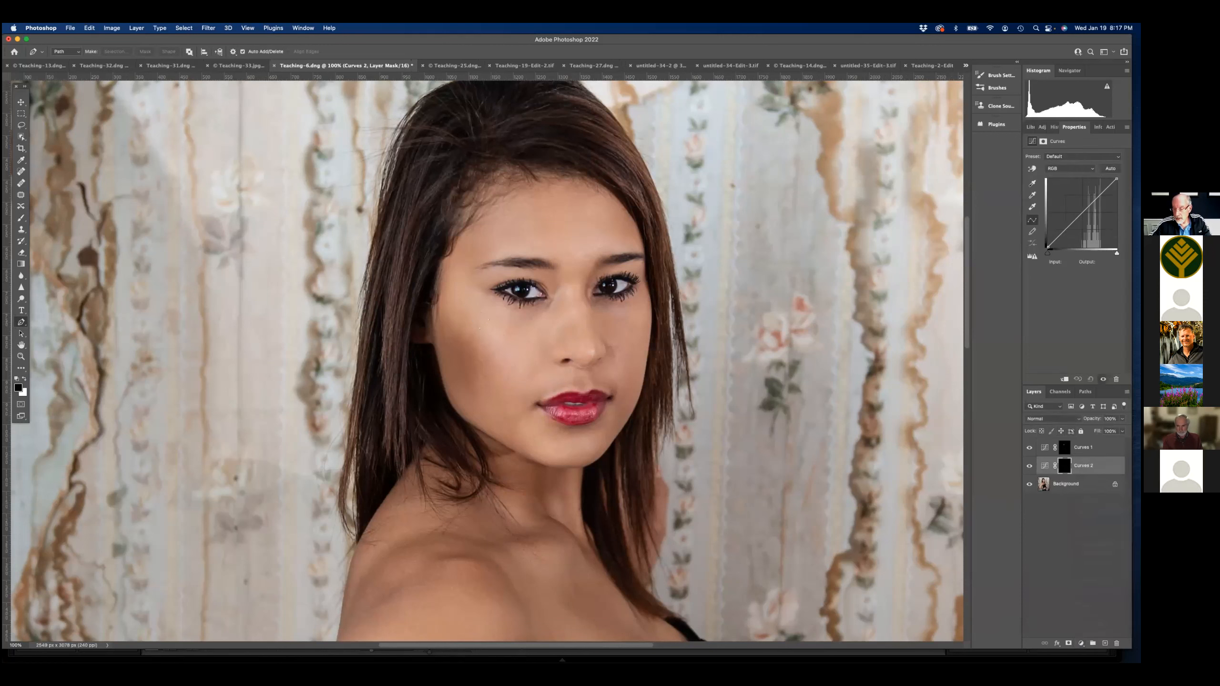
pyautogui.moveTo(1064, 232); pyautogui.dragTo(1065, 209)
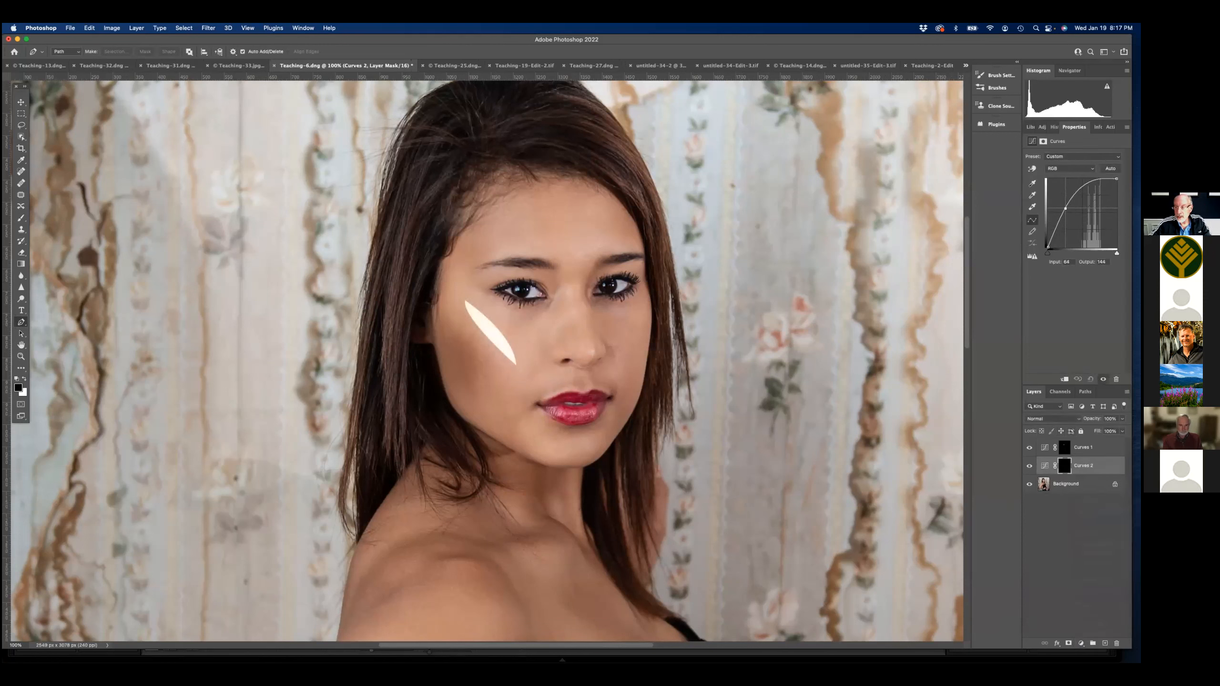
# - Feather the cheekbone highlight mask to about 28 px and group the two Curves layers
pyautogui.click(1043, 142)
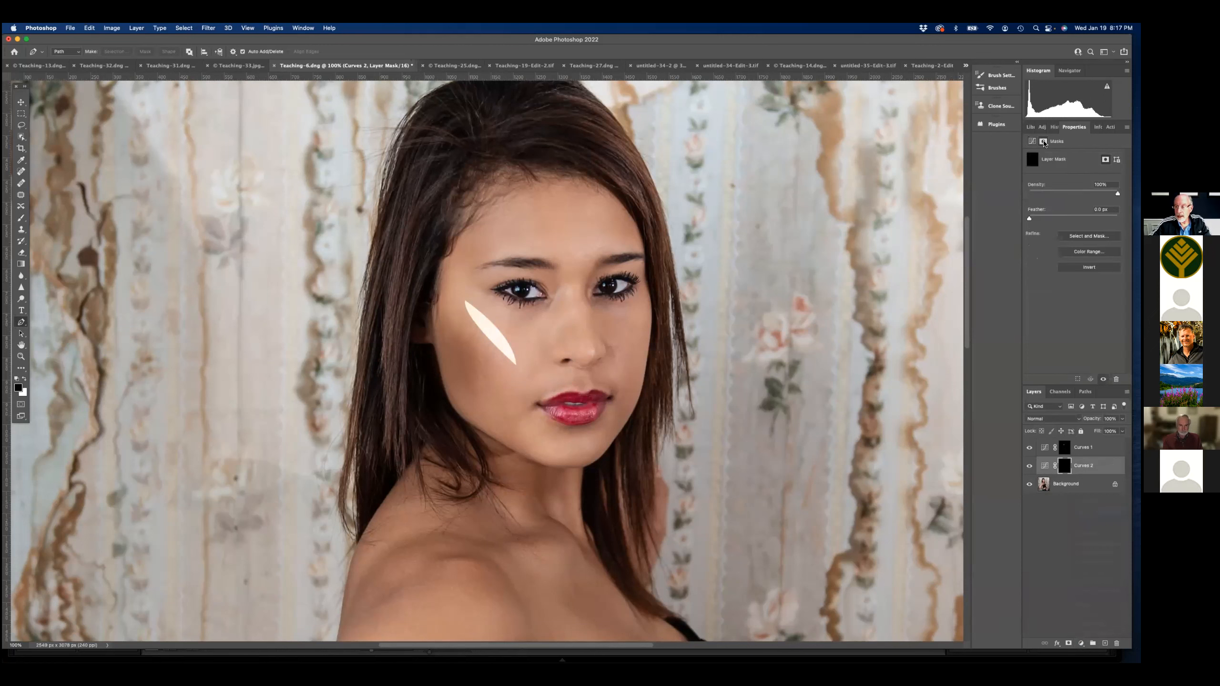
pyautogui.moveTo(1030, 219); pyautogui.dragTo(1071, 219)
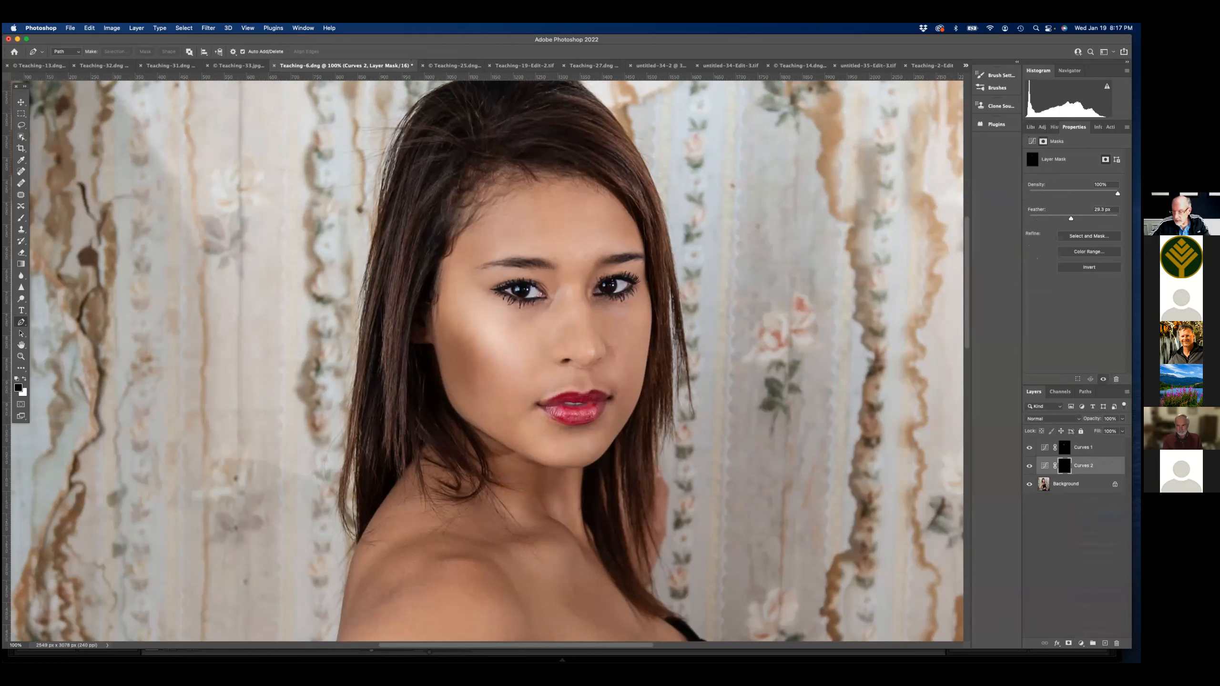
pyautogui.keyDown('shift'); pyautogui.click(1090, 448); pyautogui.keyUp('shift')
pyautogui.press('super+g')
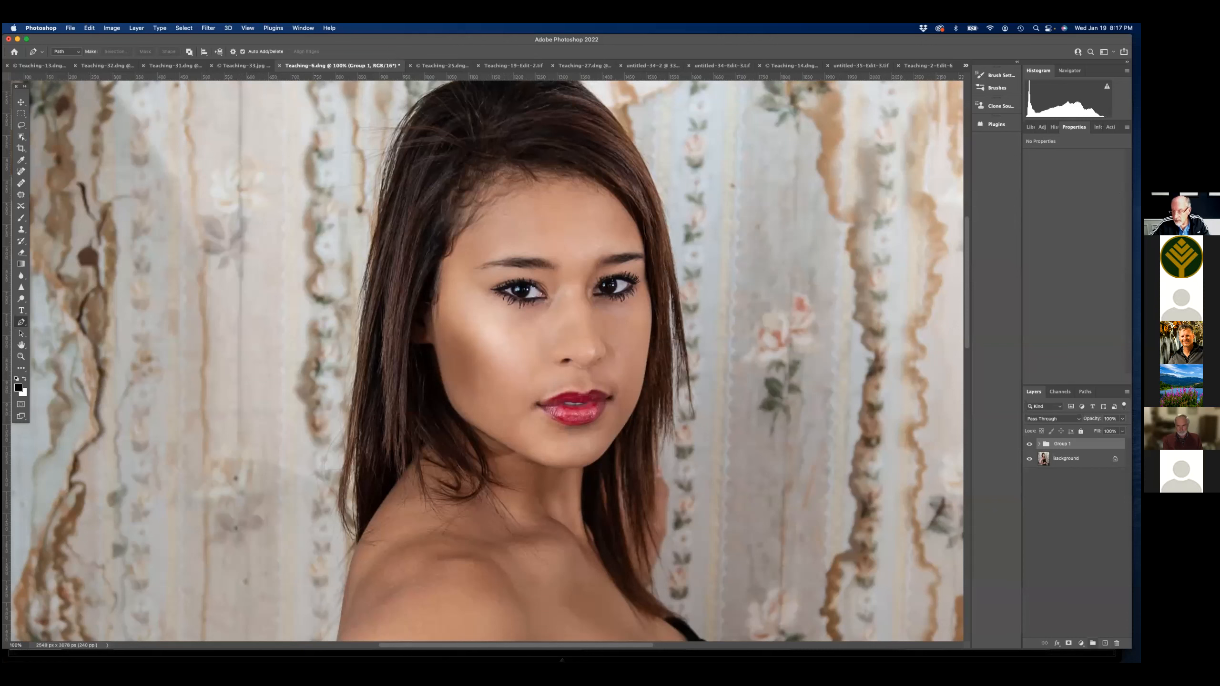
# - Compare the face with the contouring group hidden and shown, and delete the group
pyautogui.click(1029, 445)
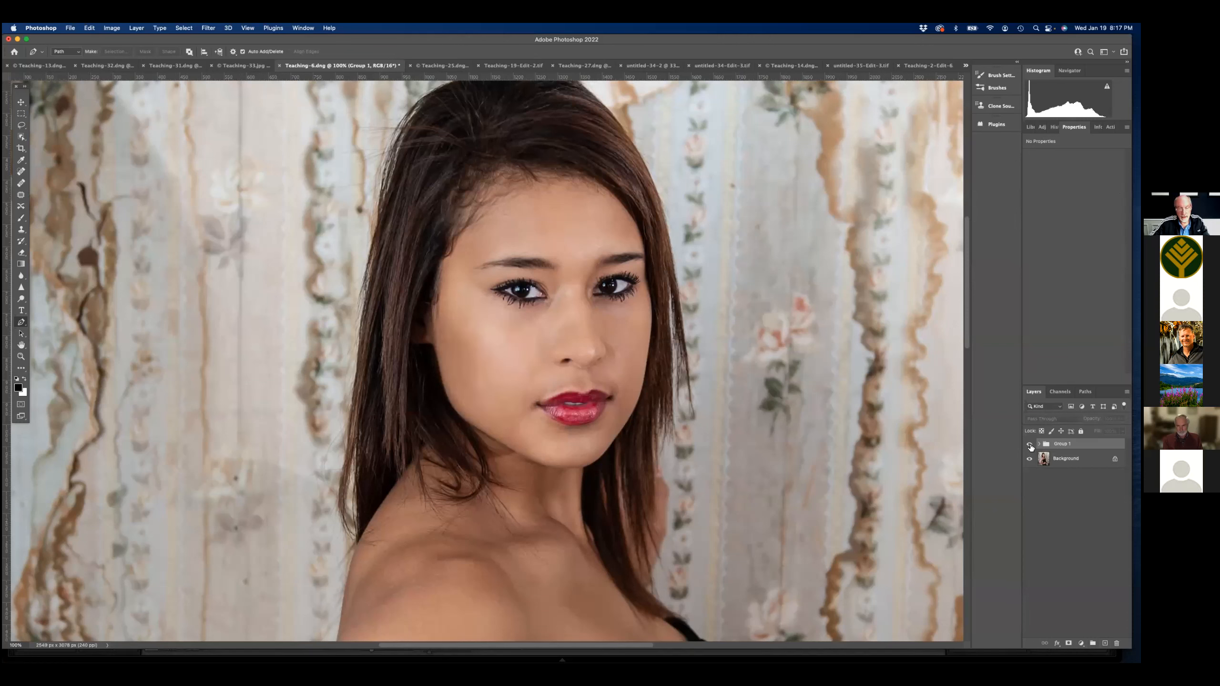
pyautogui.click(1029, 445)
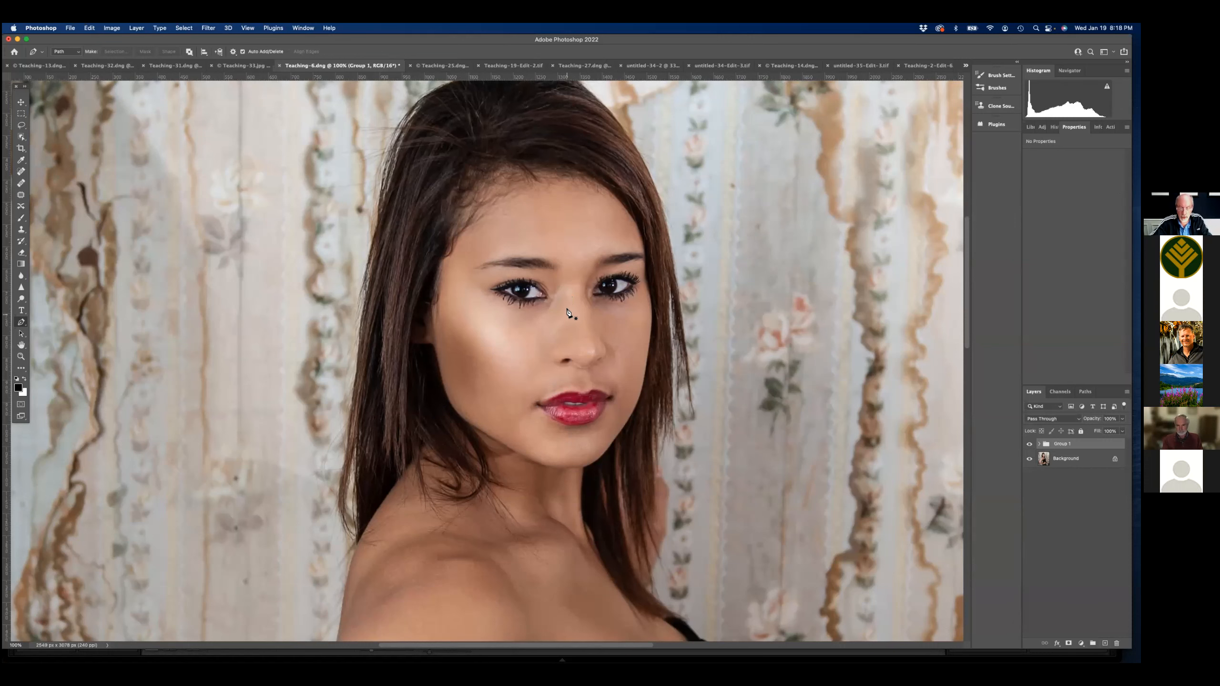
pyautogui.moveTo(431, 599); pyautogui.dragTo(433, 596)
pyautogui.moveTo(486, 214); pyautogui.dragTo(384, 575)
pyautogui.moveTo(438, 365); pyautogui.dragTo(442, 409)
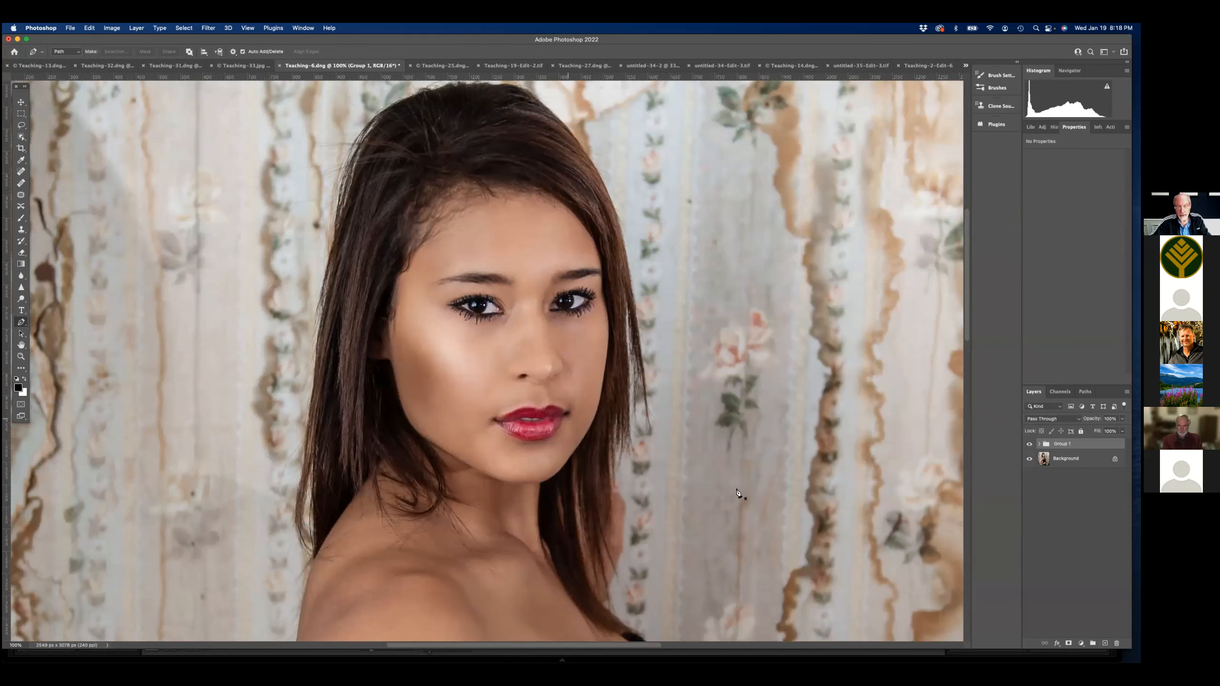
pyautogui.moveTo(1061, 443); pyautogui.dragTo(1116, 643)
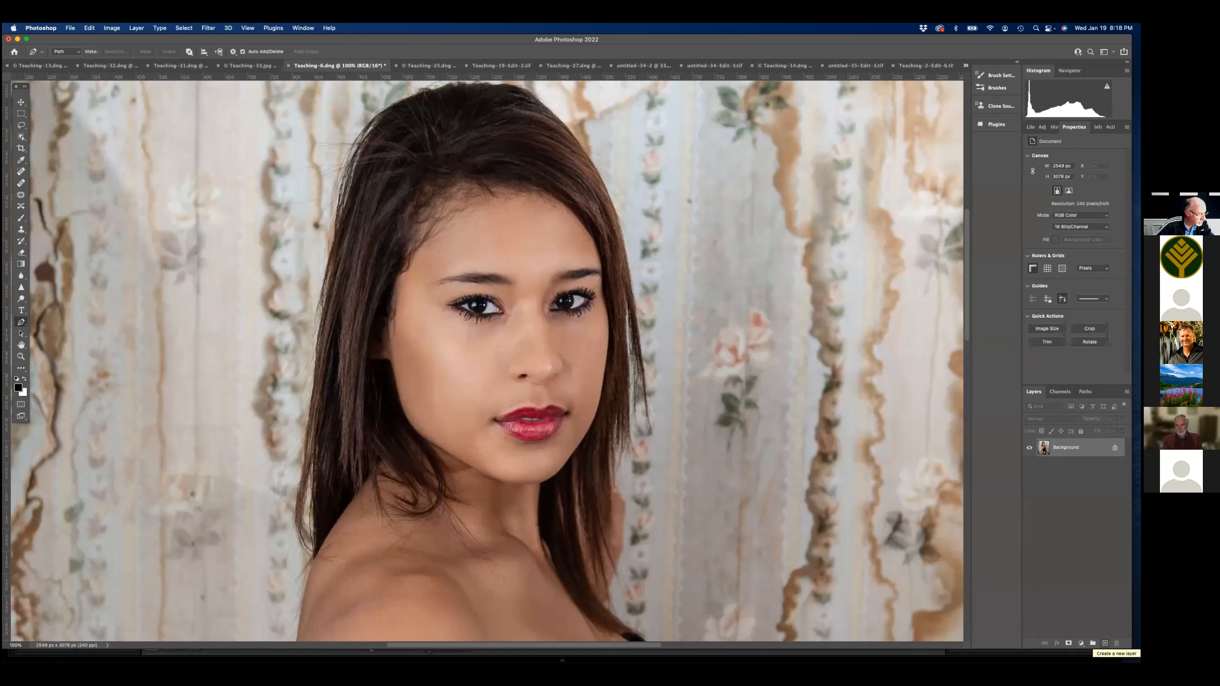
# - Add two empty layers above the Background and make the lower one active
pyautogui.click(1104, 643)
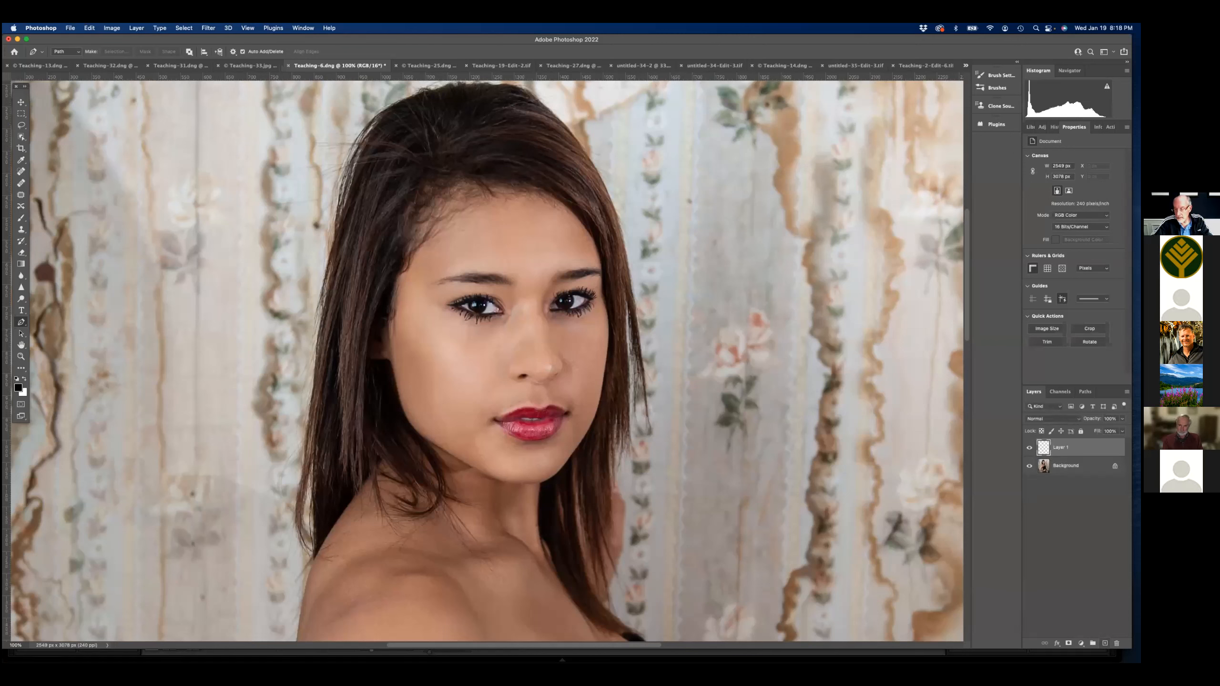
pyautogui.click(1104, 643)
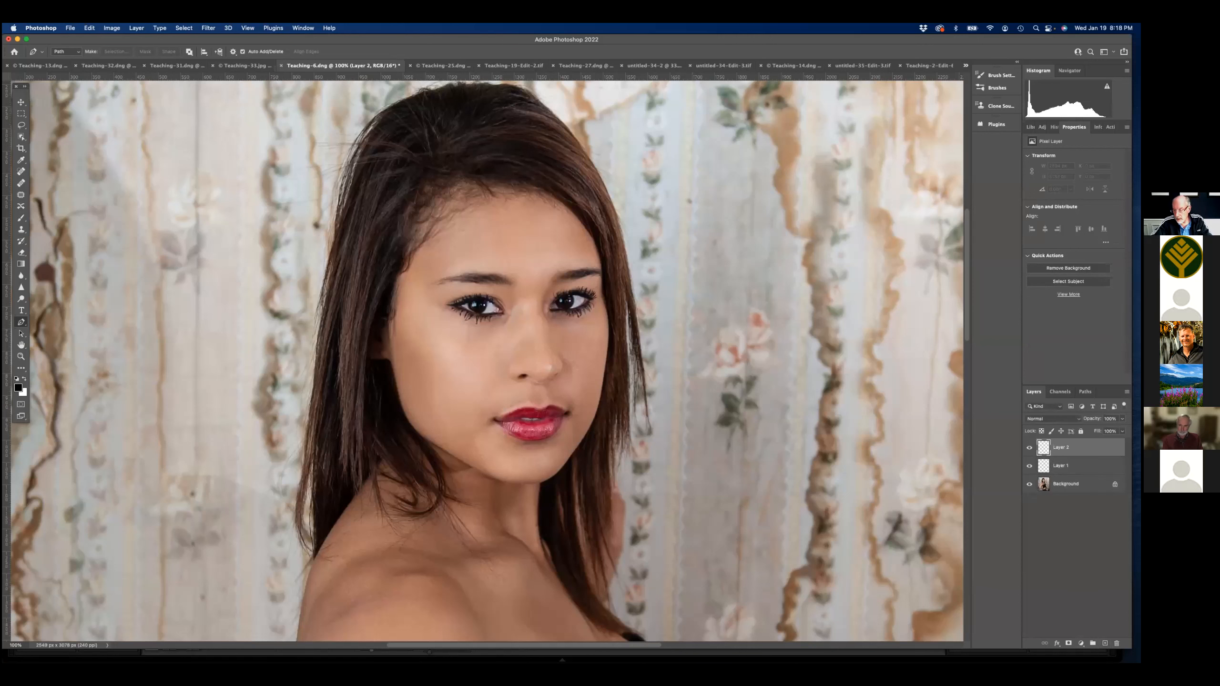
pyautogui.click(1081, 465)
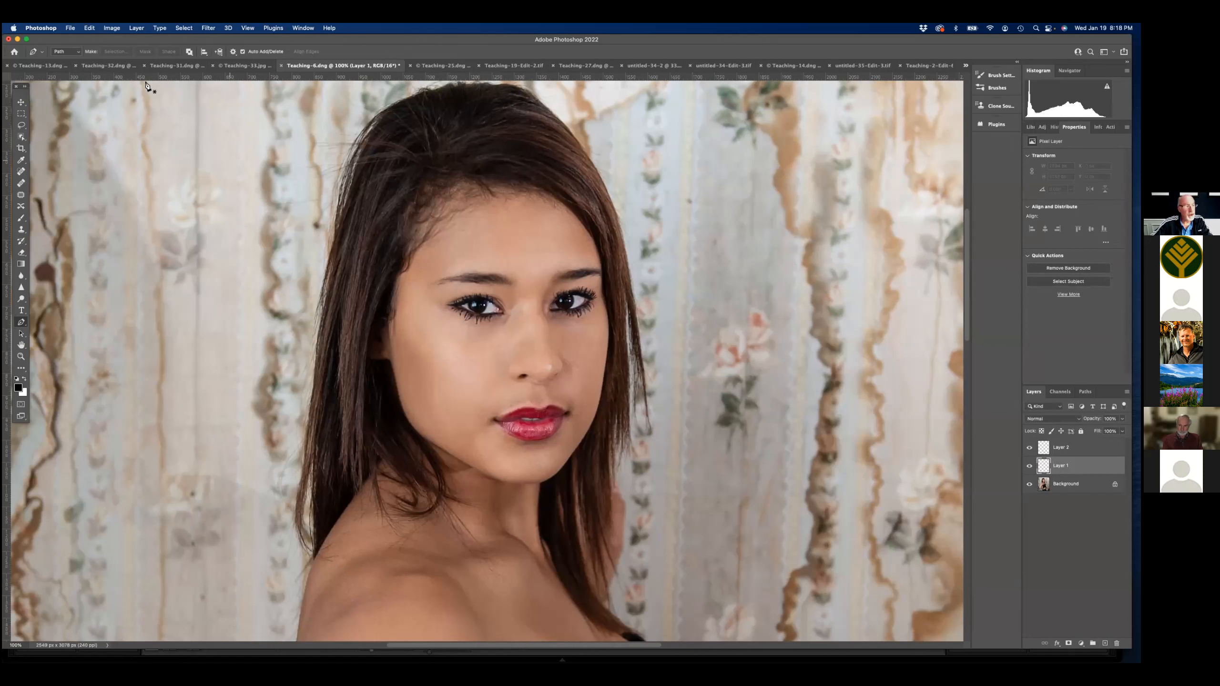
# - Fill the lower empty layer with 50% gray at 100% opacity and set its blend mode to Soft Light
pyautogui.click(89, 28)
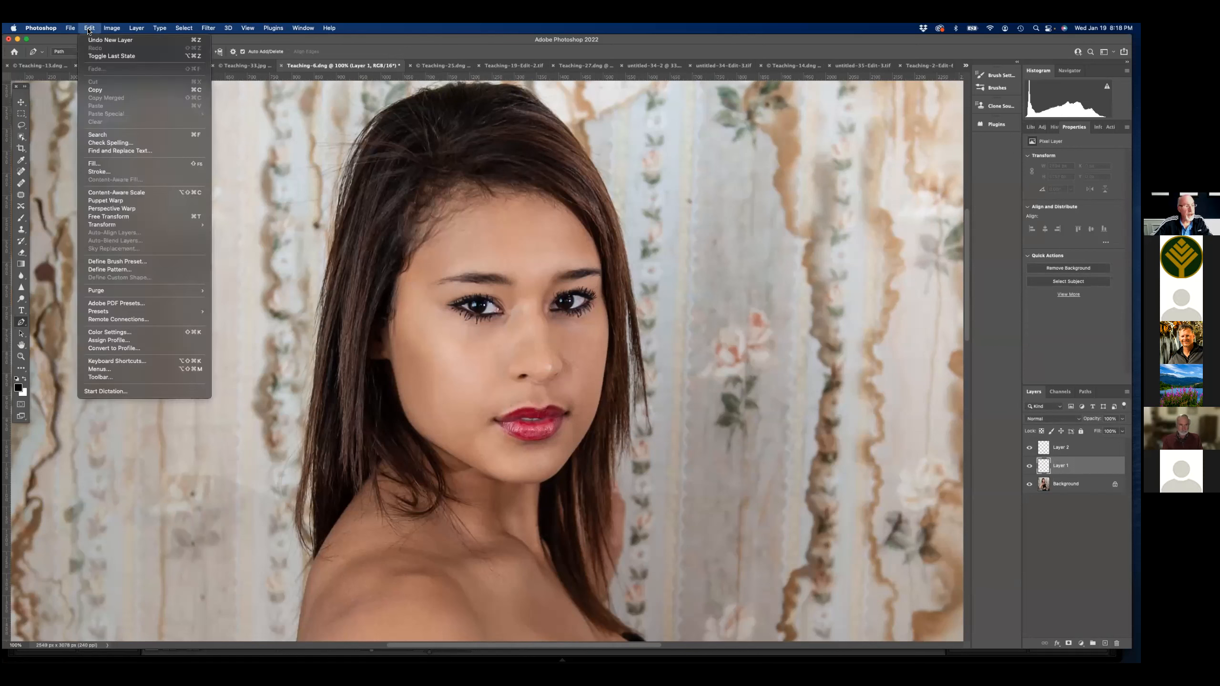
pyautogui.click(107, 163)
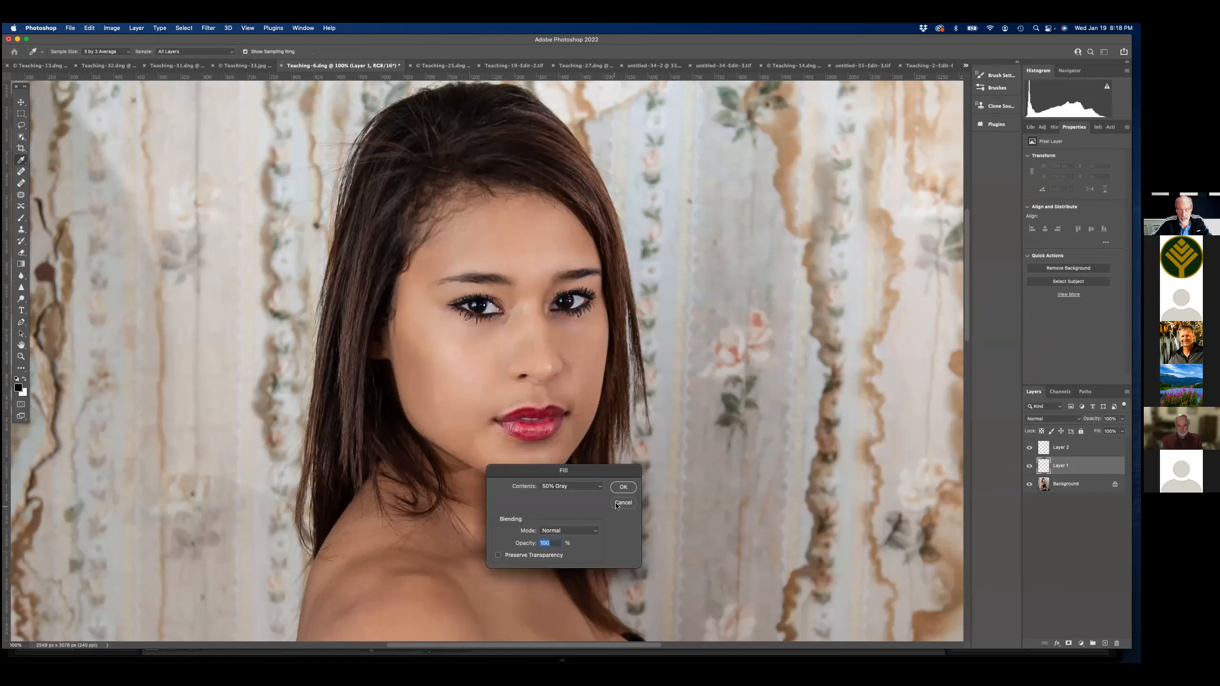
pyautogui.click(623, 487)
pyautogui.press('p')
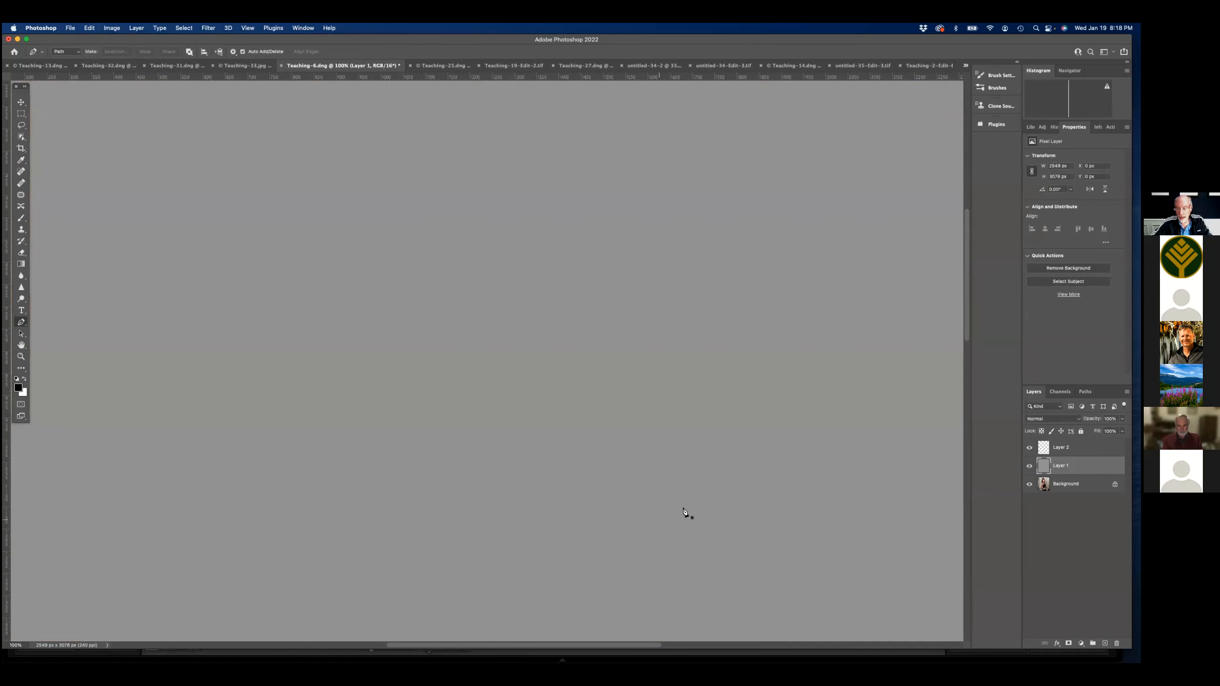
pyautogui.click(1051, 418)
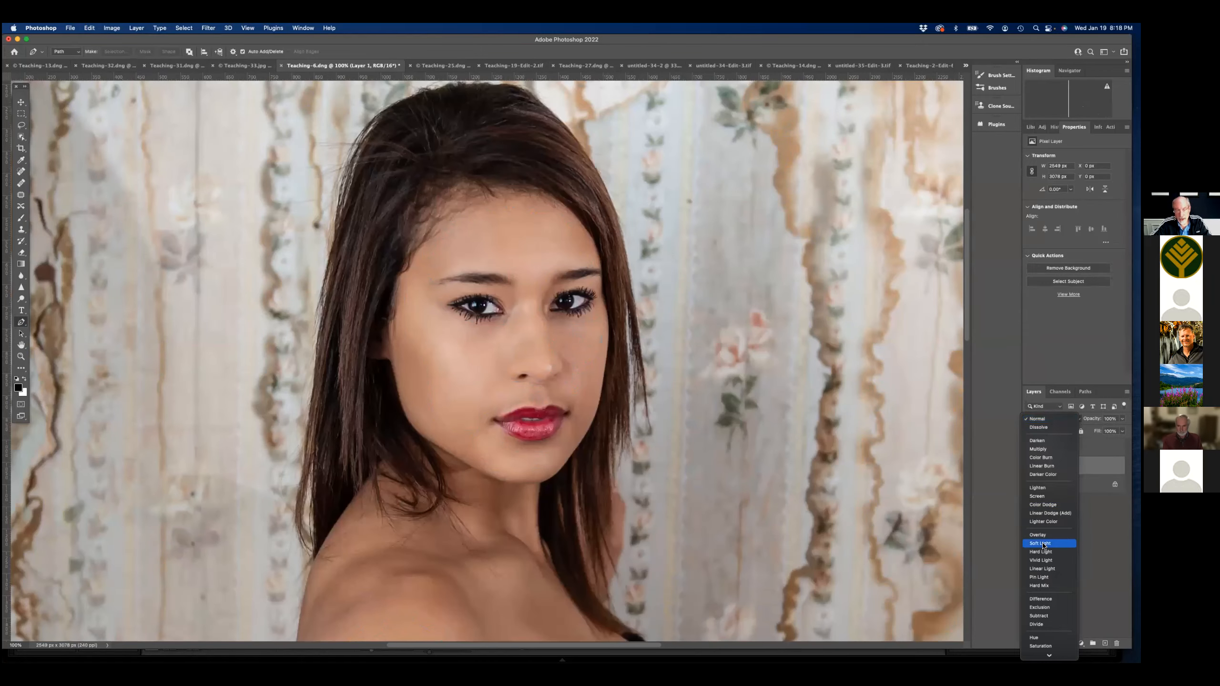
pyautogui.click(1042, 545)
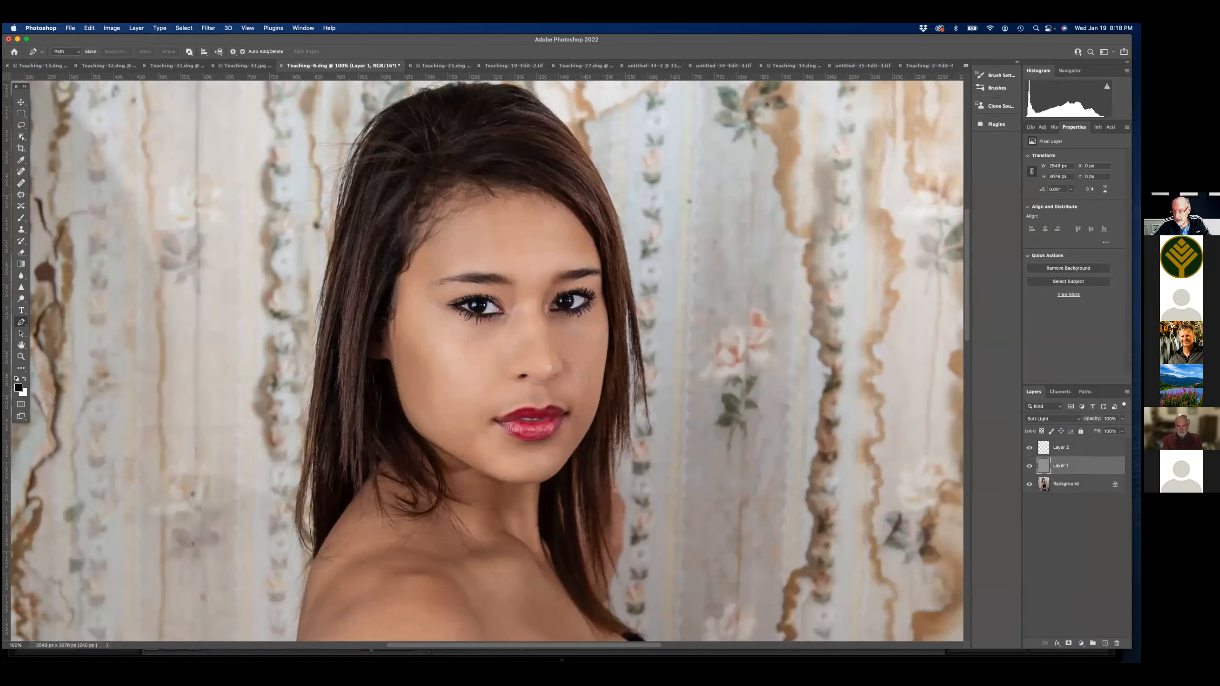
# - Fill the upper empty layer with 50% gray and set its blend mode to Overlay
pyautogui.click(1079, 447)
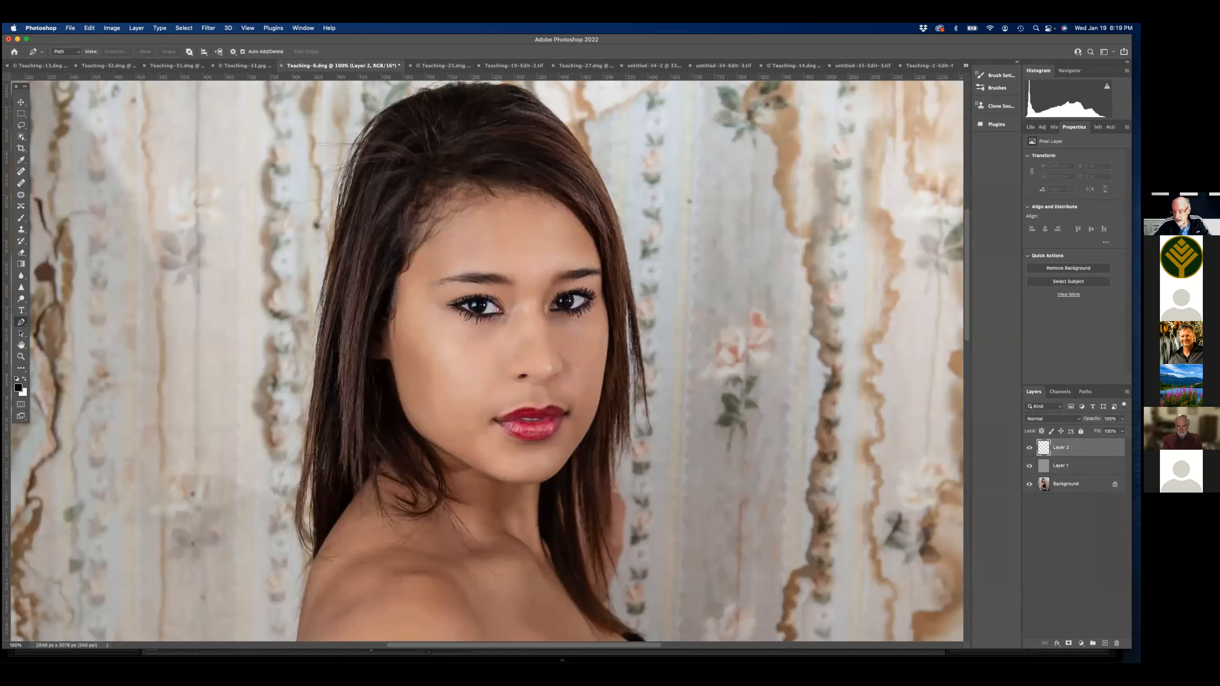
pyautogui.click(89, 28)
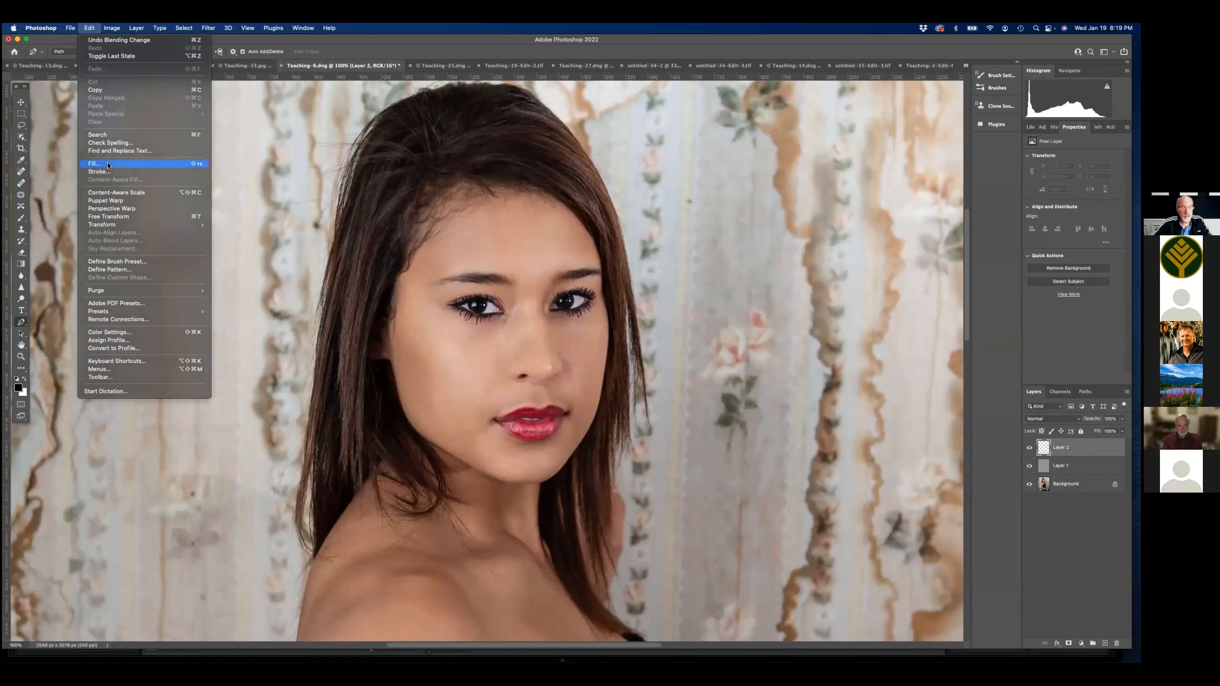
pyautogui.click(108, 165)
pyautogui.click(623, 487)
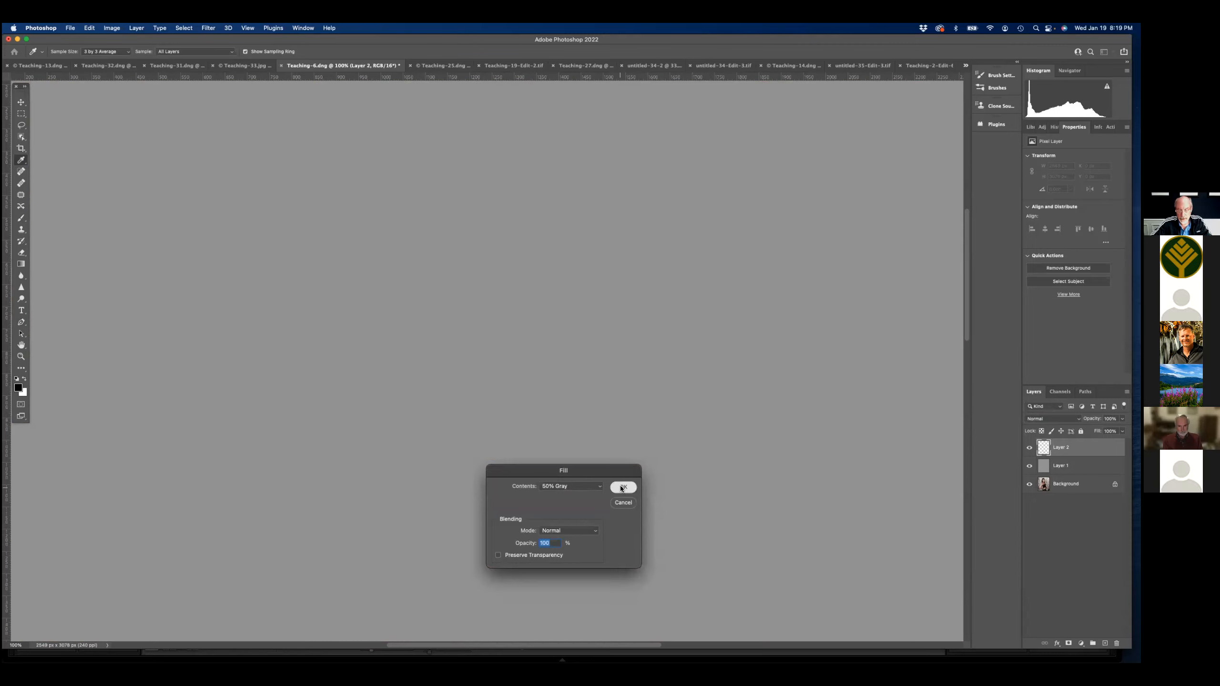
pyautogui.press('p')
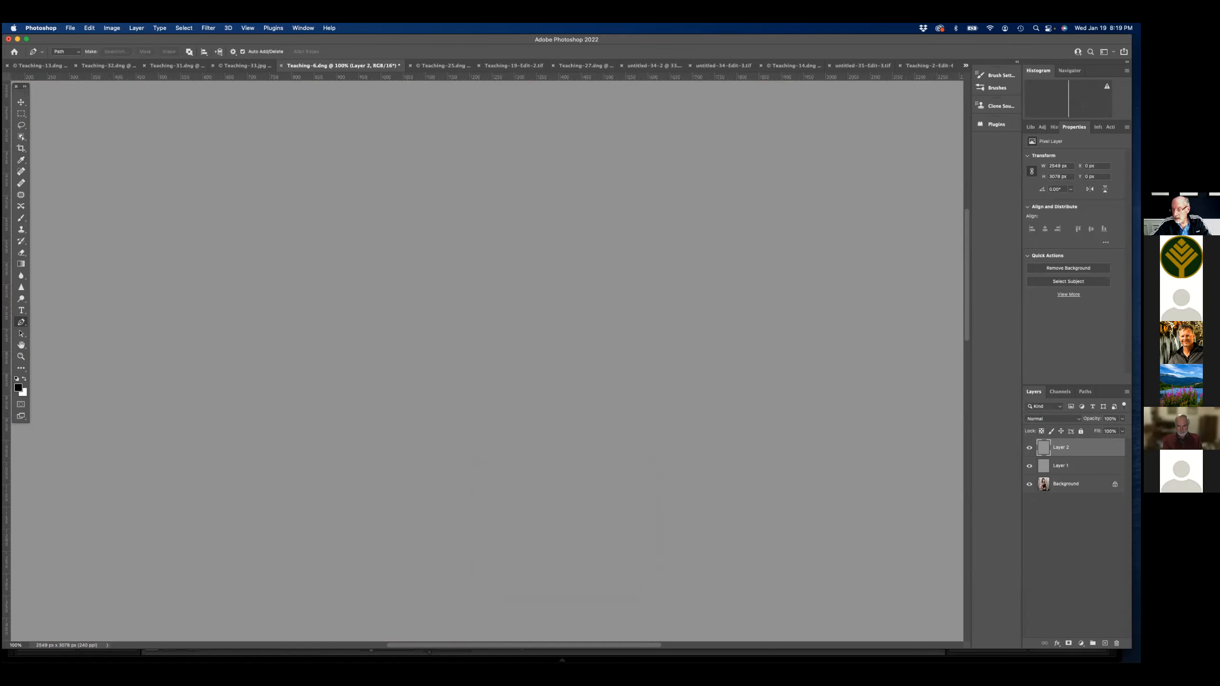
pyautogui.click(1052, 419)
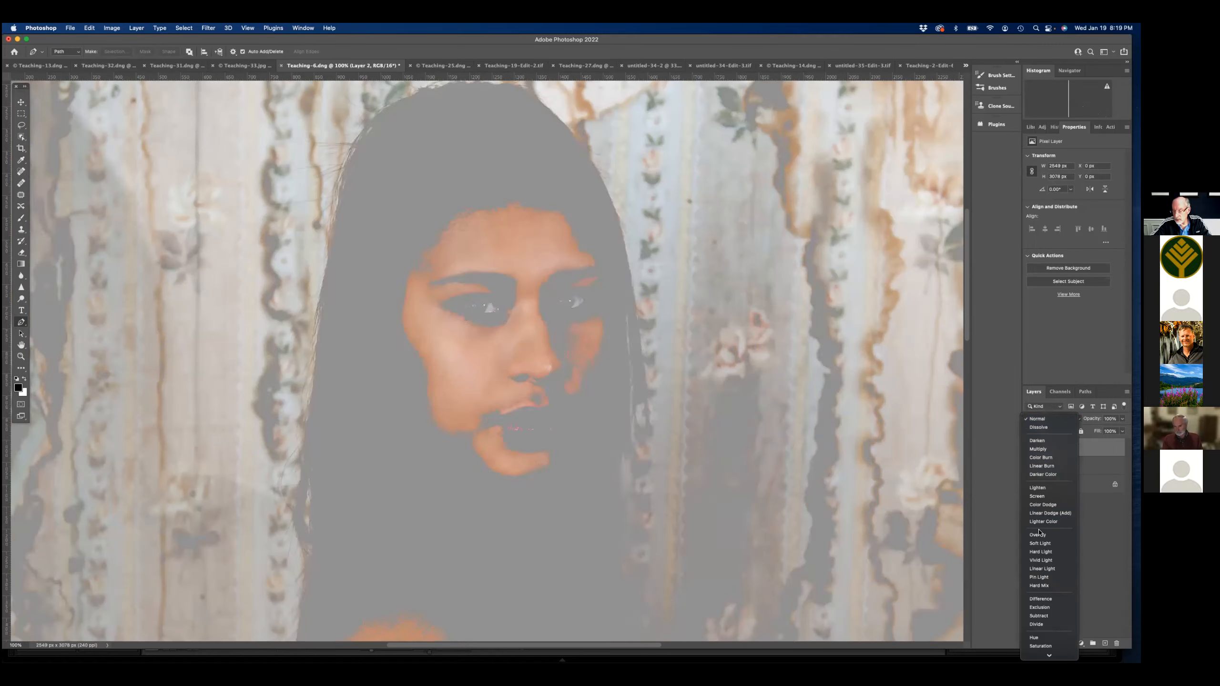
pyautogui.click(1037, 534)
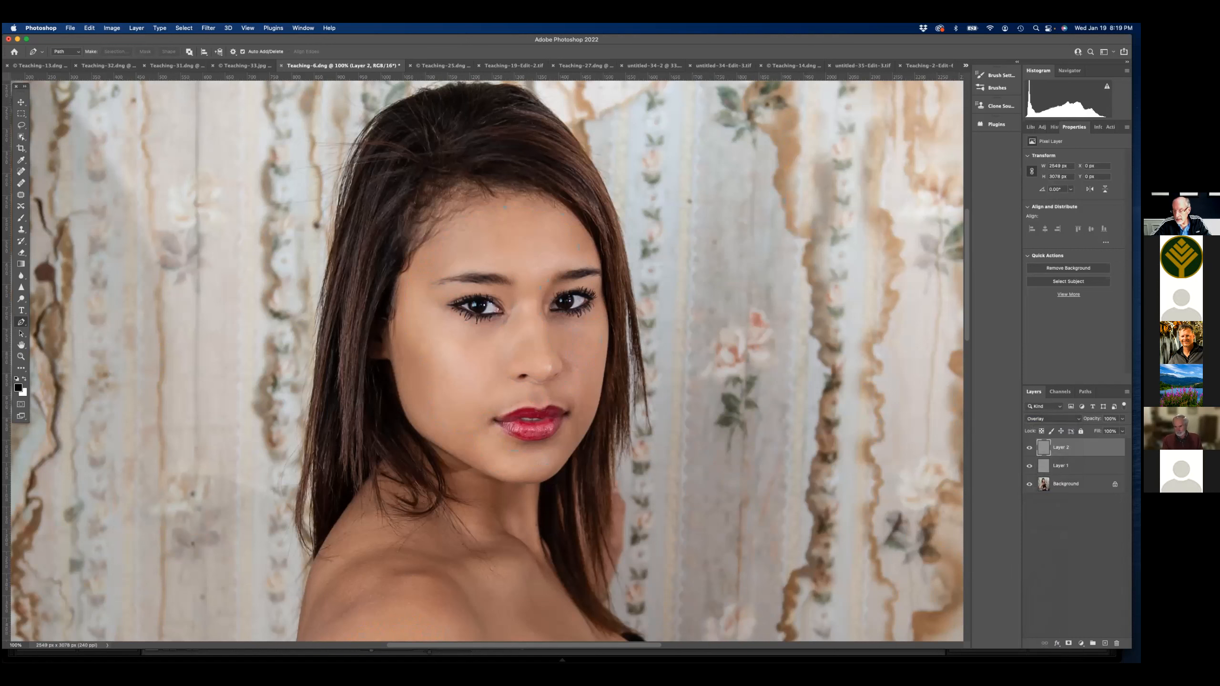
# - On the Soft Light layer, dodge the cheekbone with a brush of 4% hardness, and the nose bridge with a smaller brush
pyautogui.click(1079, 465)
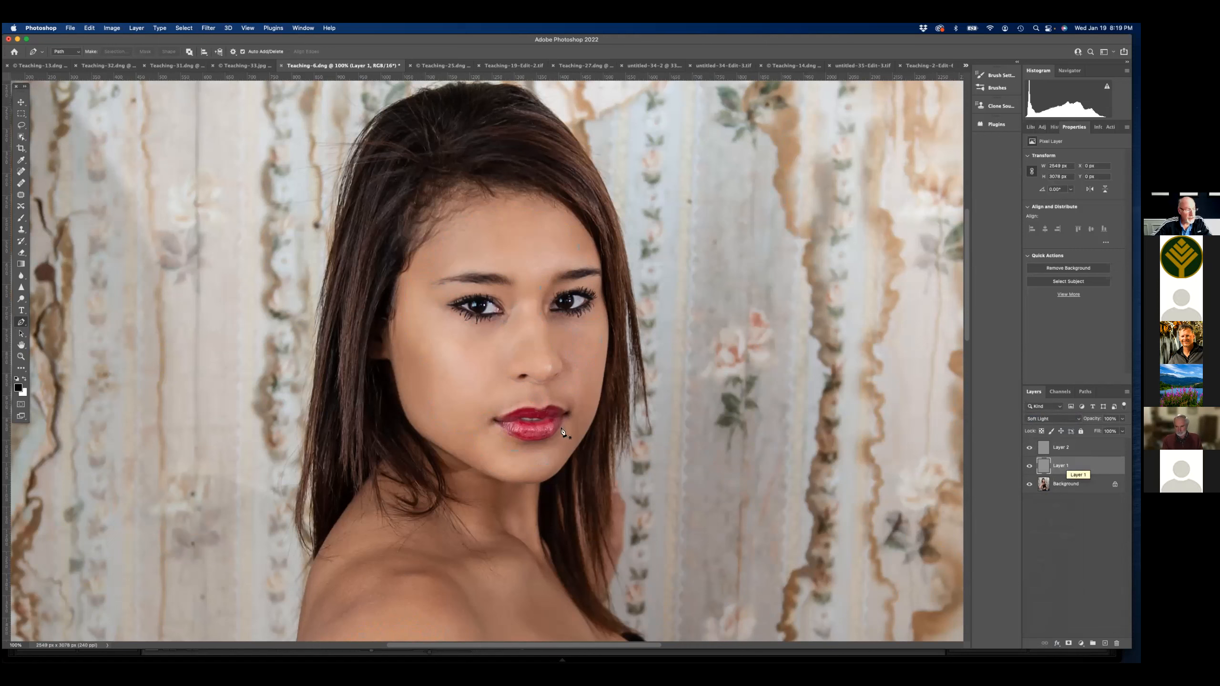
pyautogui.click(20, 300)
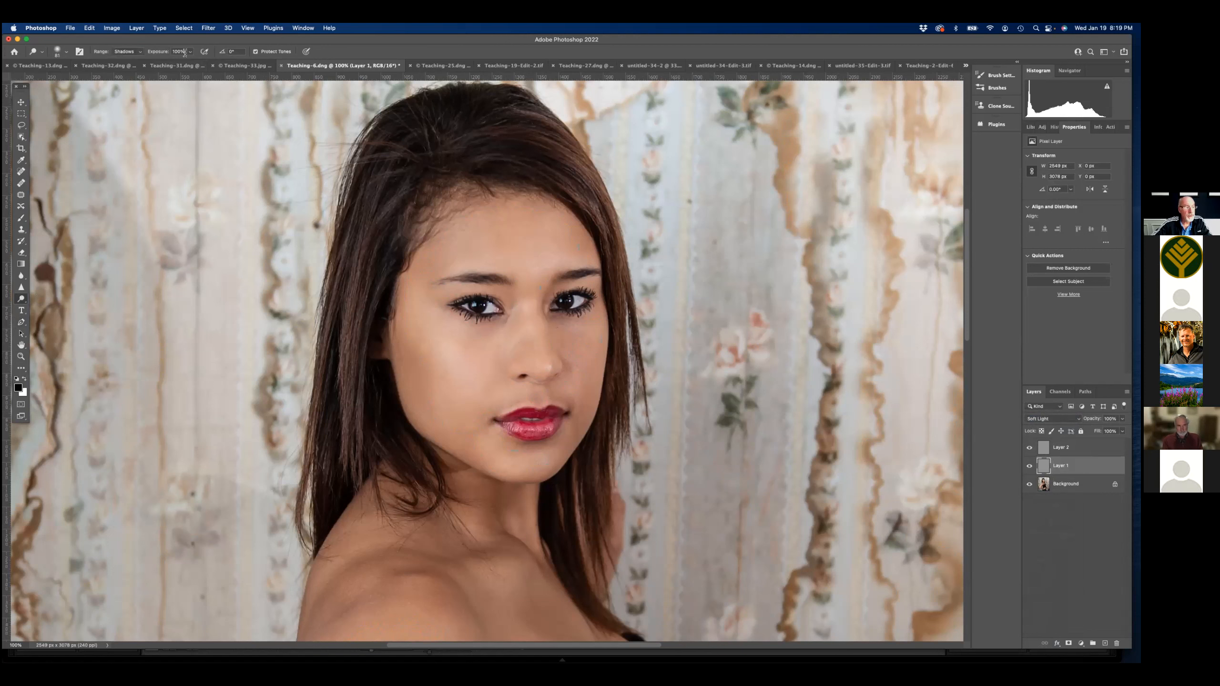
pyautogui.click(66, 52)
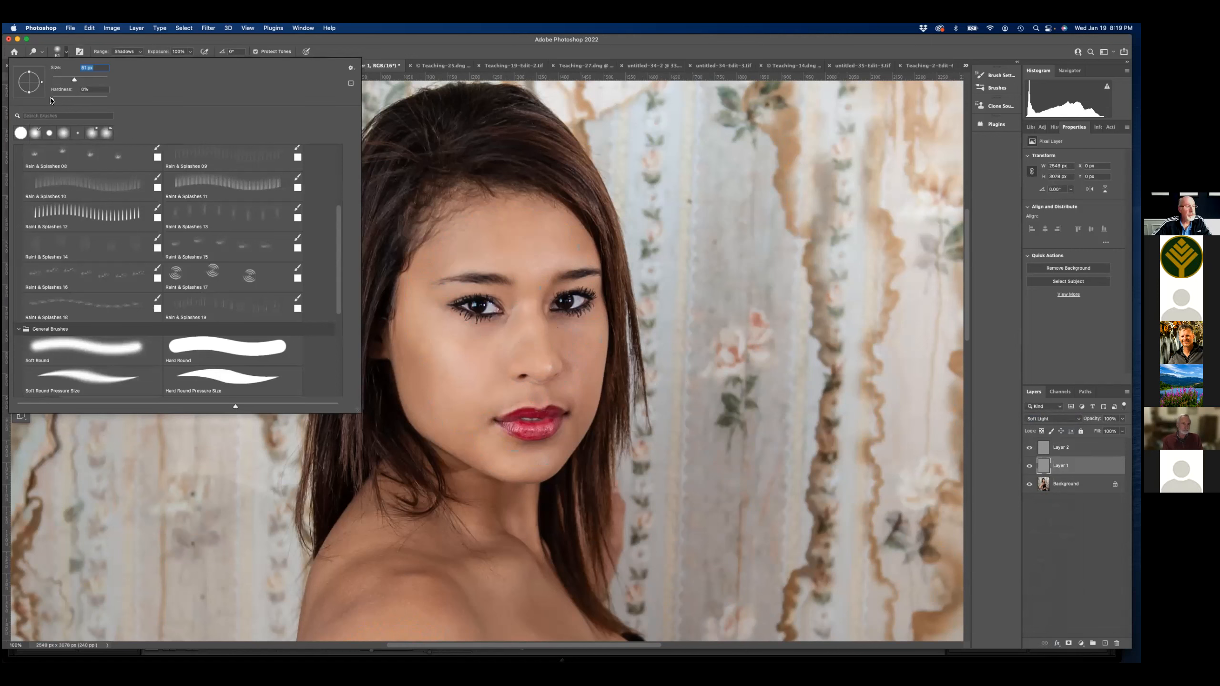
pyautogui.moveTo(52, 100); pyautogui.dragTo(55, 99)
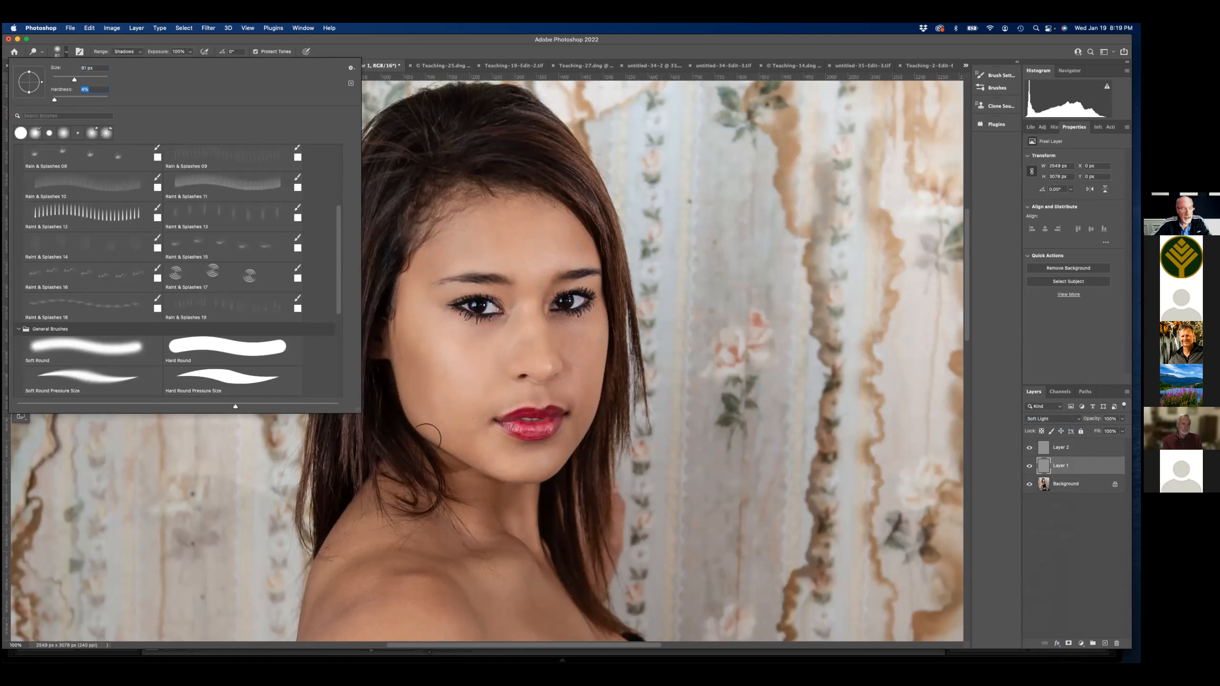
pyautogui.click(427, 342)
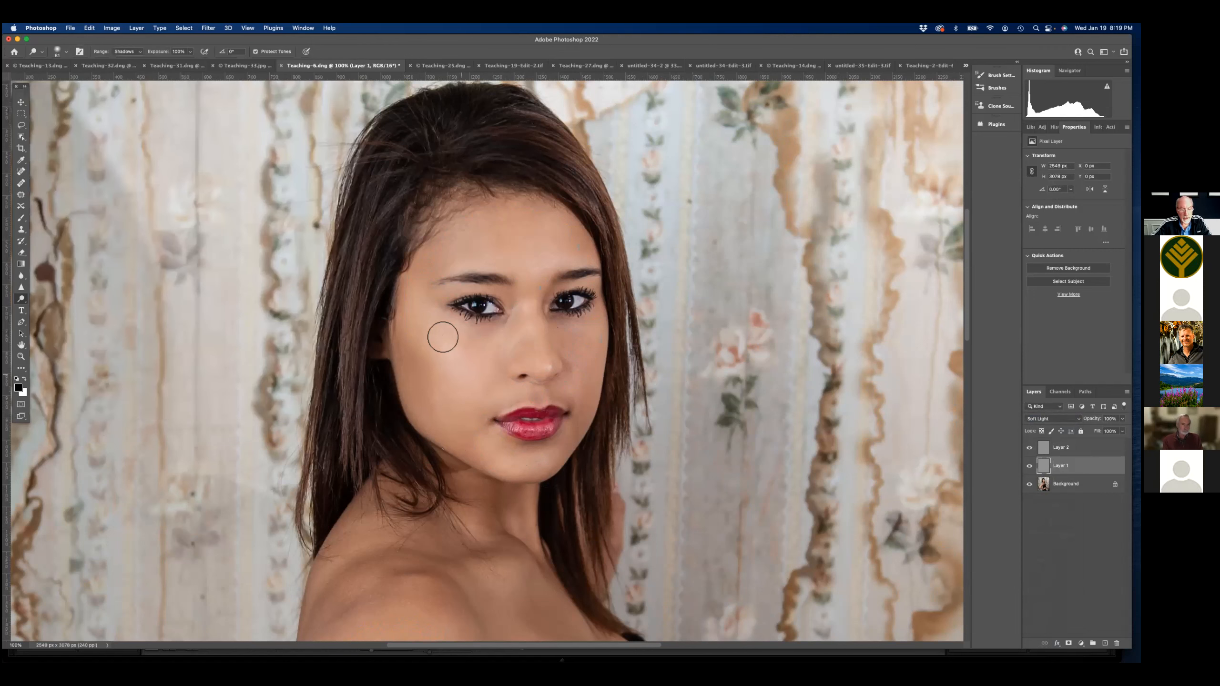
pyautogui.moveTo(468, 368)
pyautogui.mouseDown()
pyautogui.moveTo(410, 320)
pyautogui.moveTo(454, 368)
pyautogui.moveTo(430, 332)
pyautogui.moveTo(465, 361)
pyautogui.mouseUp()
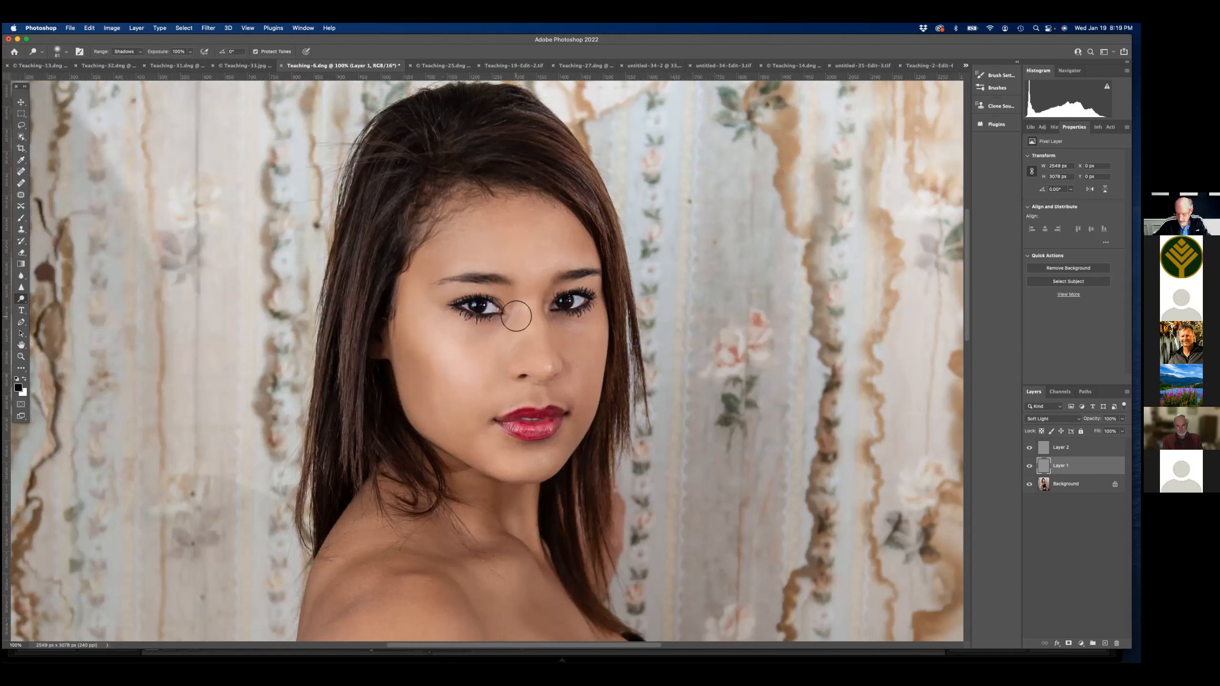
pyautogui.press('[')
pyautogui.press('[')
pyautogui.press('[')
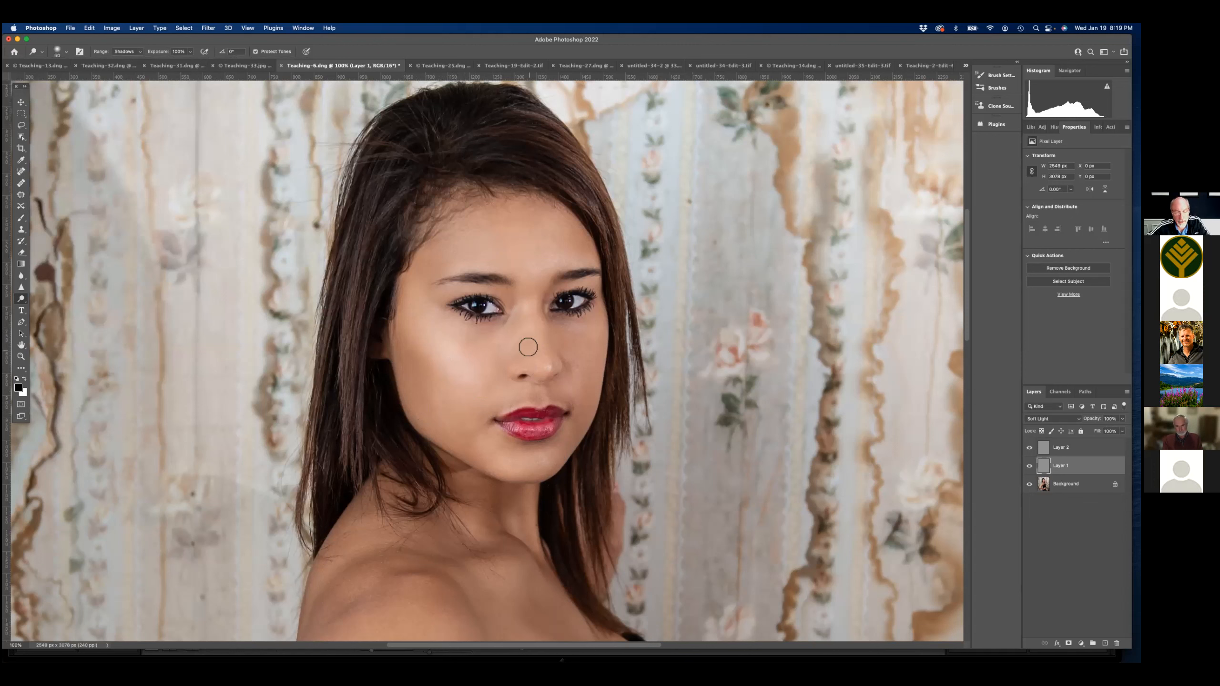
# - Compare the face with the dodged Soft Light layer hidden and shown
pyautogui.click(1029, 465)
pyautogui.click(1030, 465)
pyautogui.click(1032, 464)
pyautogui.click(1029, 465)
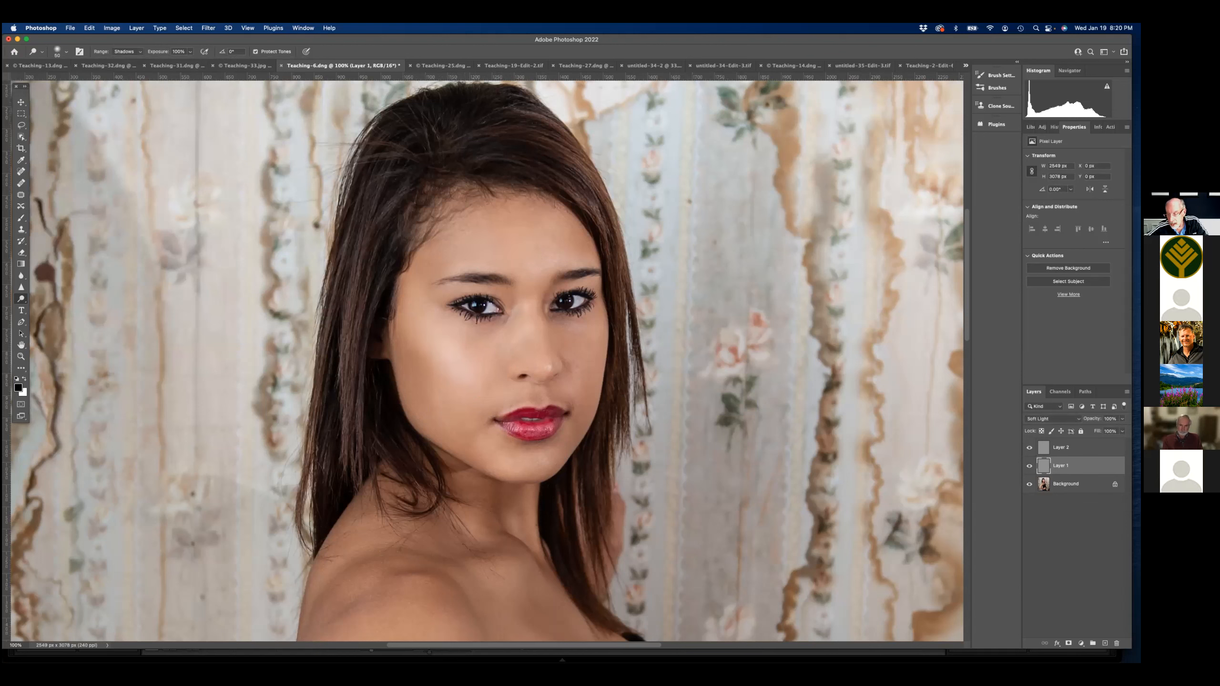
# - On the Overlay layer, use the Burn tool to darken the cheek hollow below the cheekbone
pyautogui.click(1041, 449)
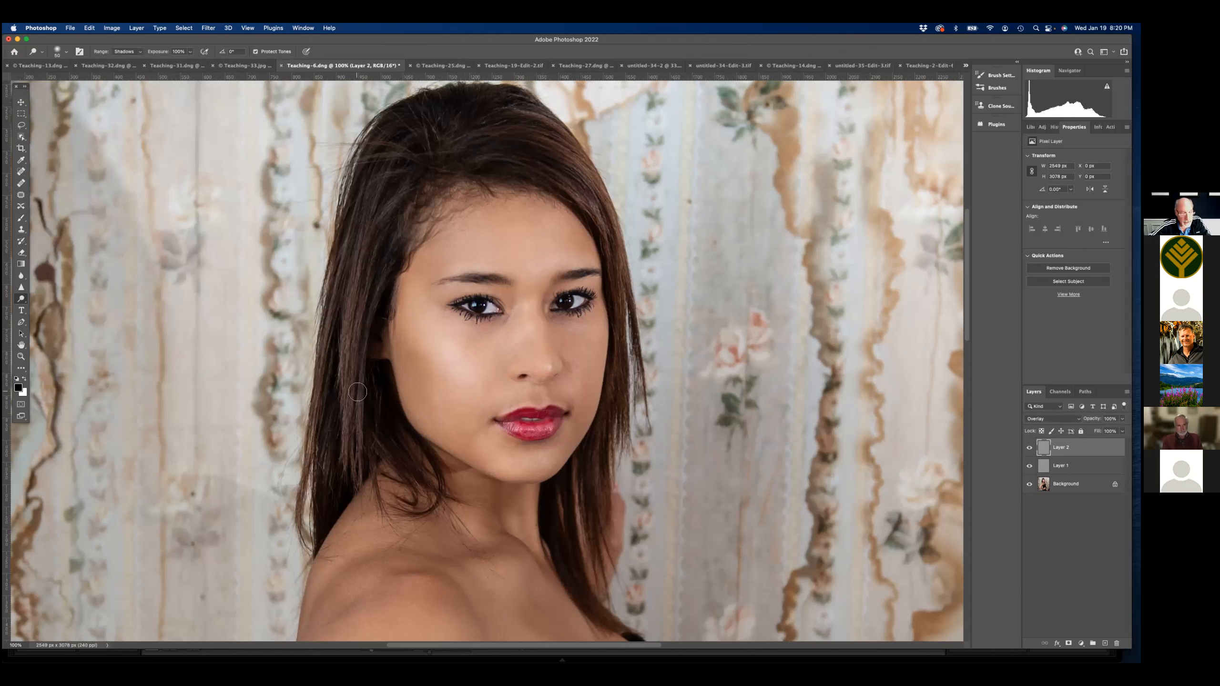
pyautogui.click(21, 301)
pyautogui.click(50, 309)
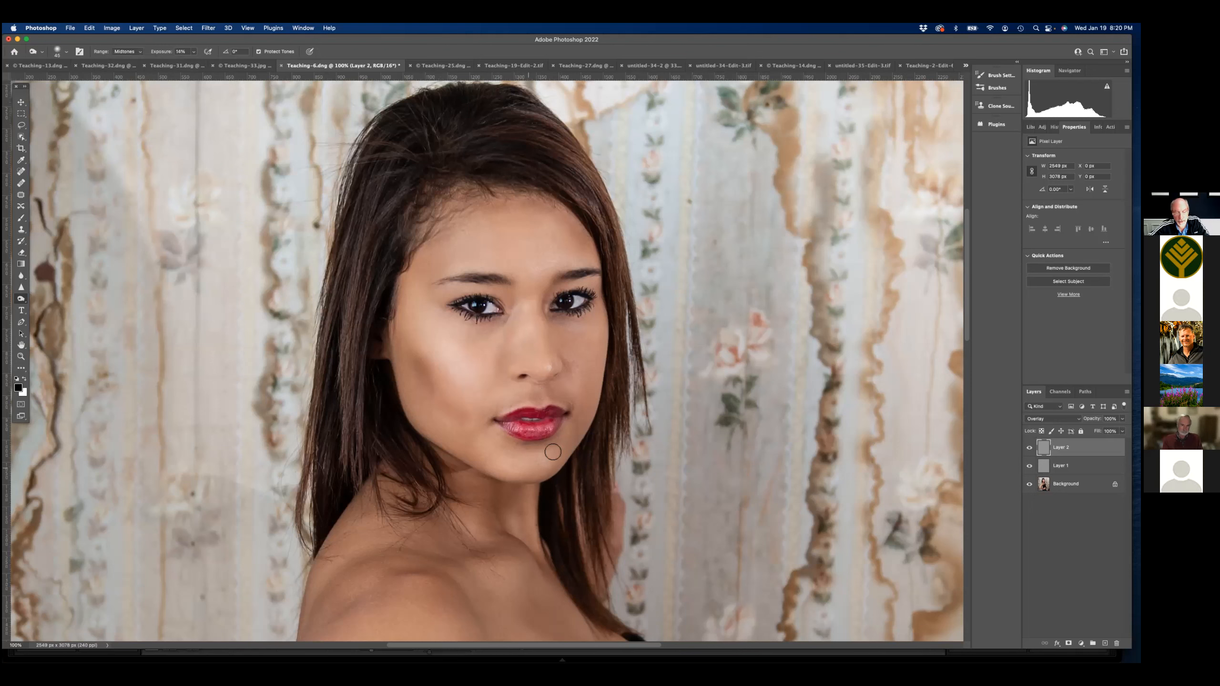
# - Reduce the opacity of the burned Overlay layer to 71%
pyautogui.click(1122, 431)
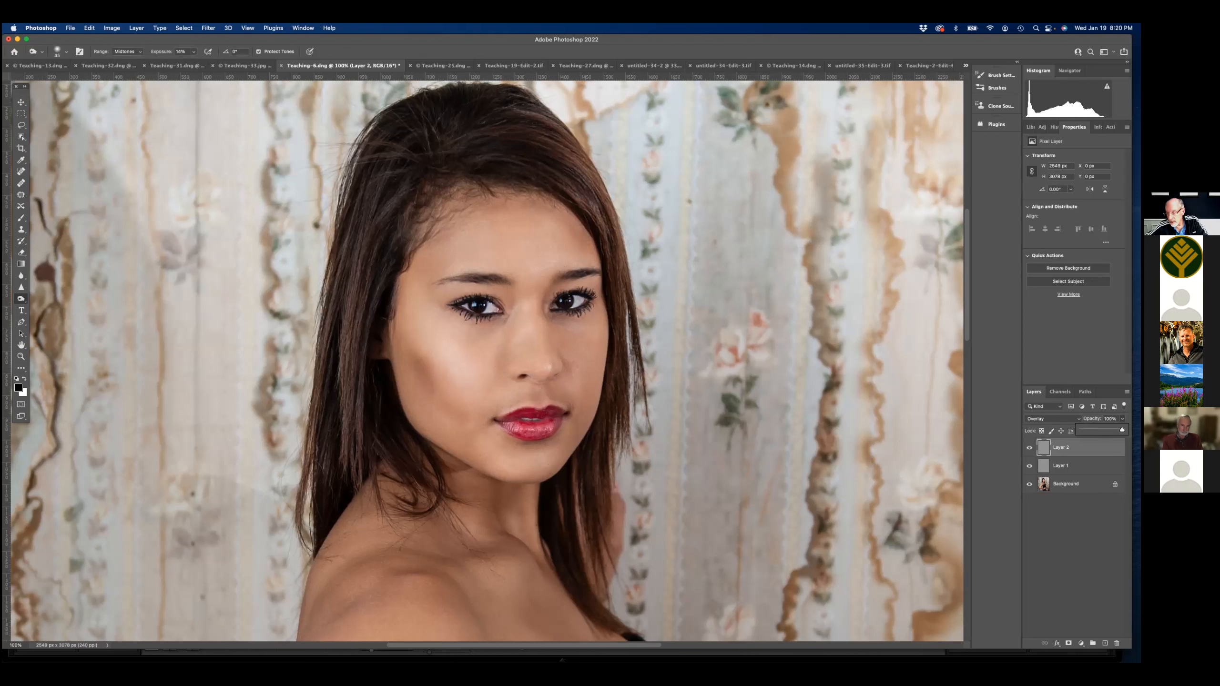
pyautogui.moveTo(1109, 430); pyautogui.dragTo(1106, 429)
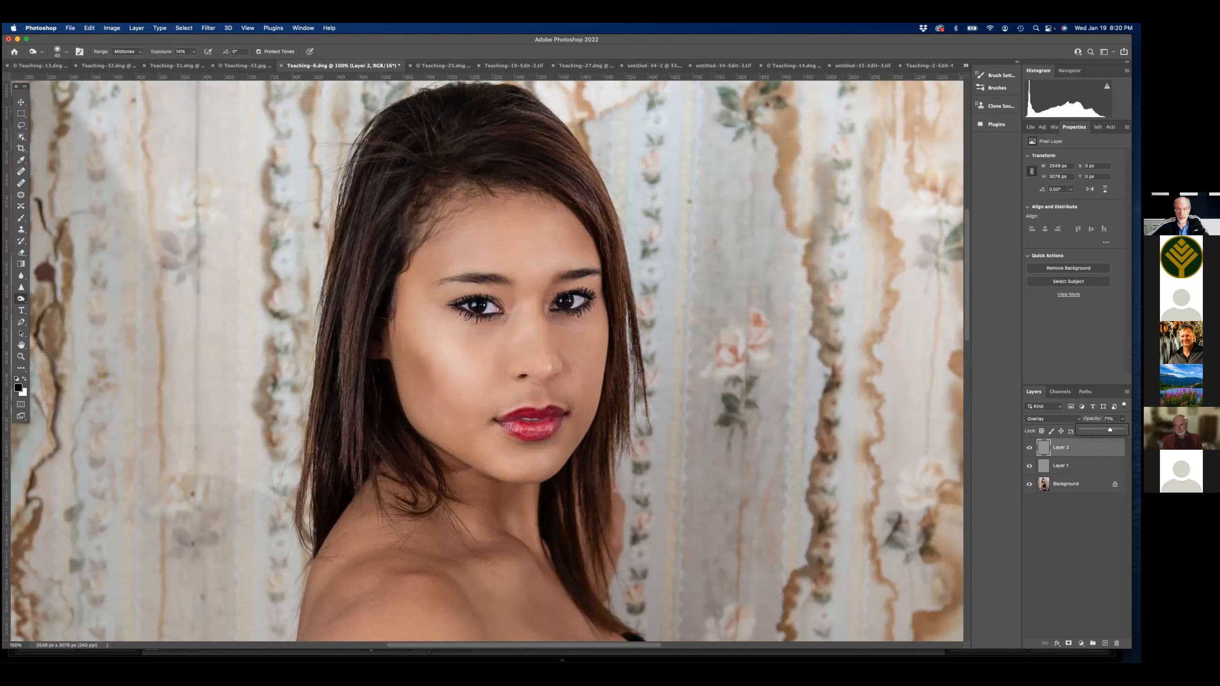
pyautogui.press('Return')
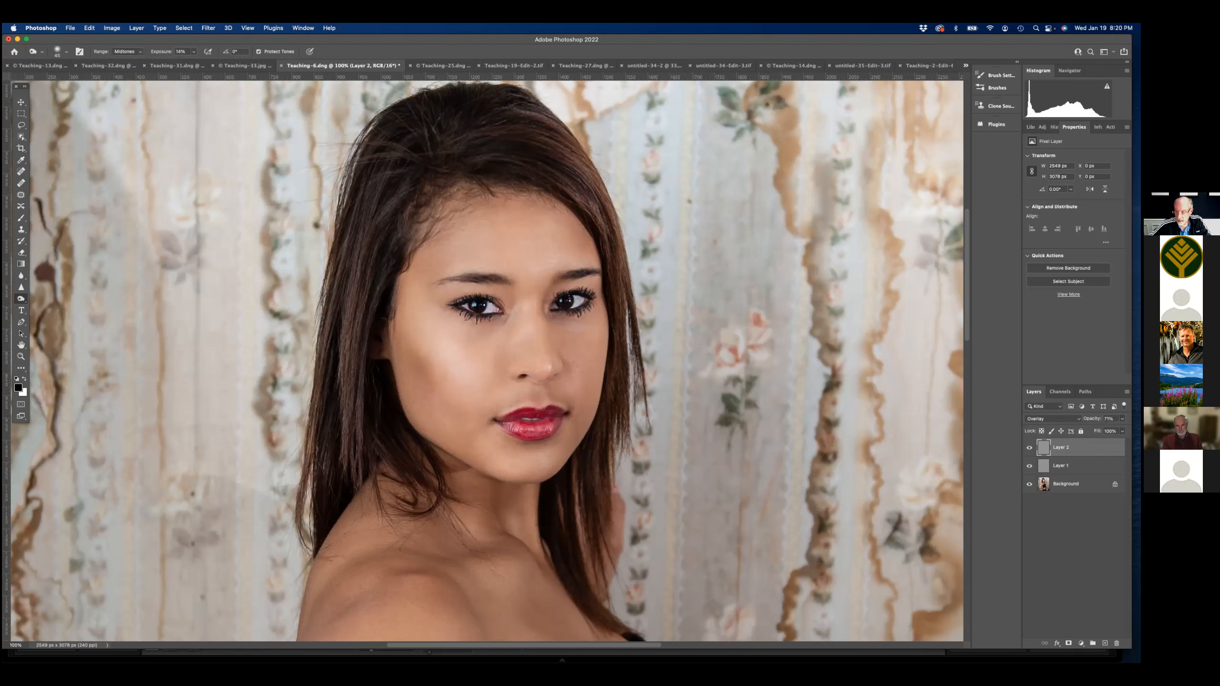
# - Group the two gray layers, compare the face with the group hidden and shown, and delete the group
pyautogui.keyDown('shift'); pyautogui.click(1080, 465); pyautogui.keyUp('shift')
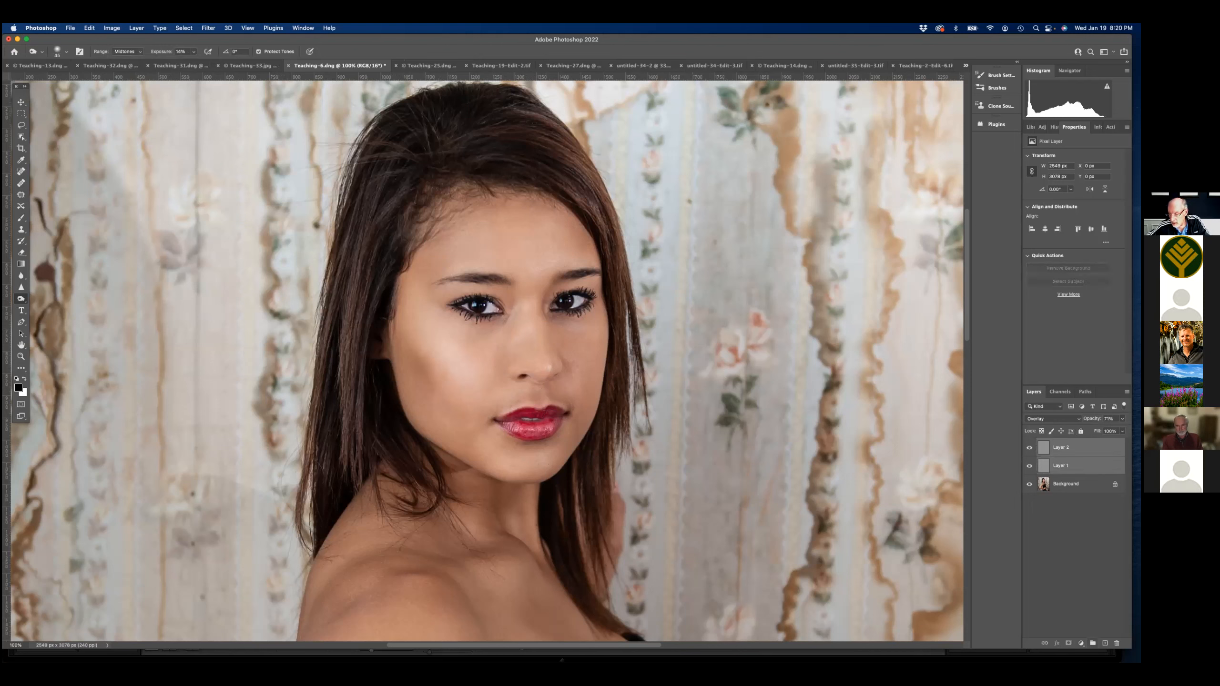
pyautogui.press('super+g')
pyautogui.click(1029, 444)
pyautogui.click(1027, 445)
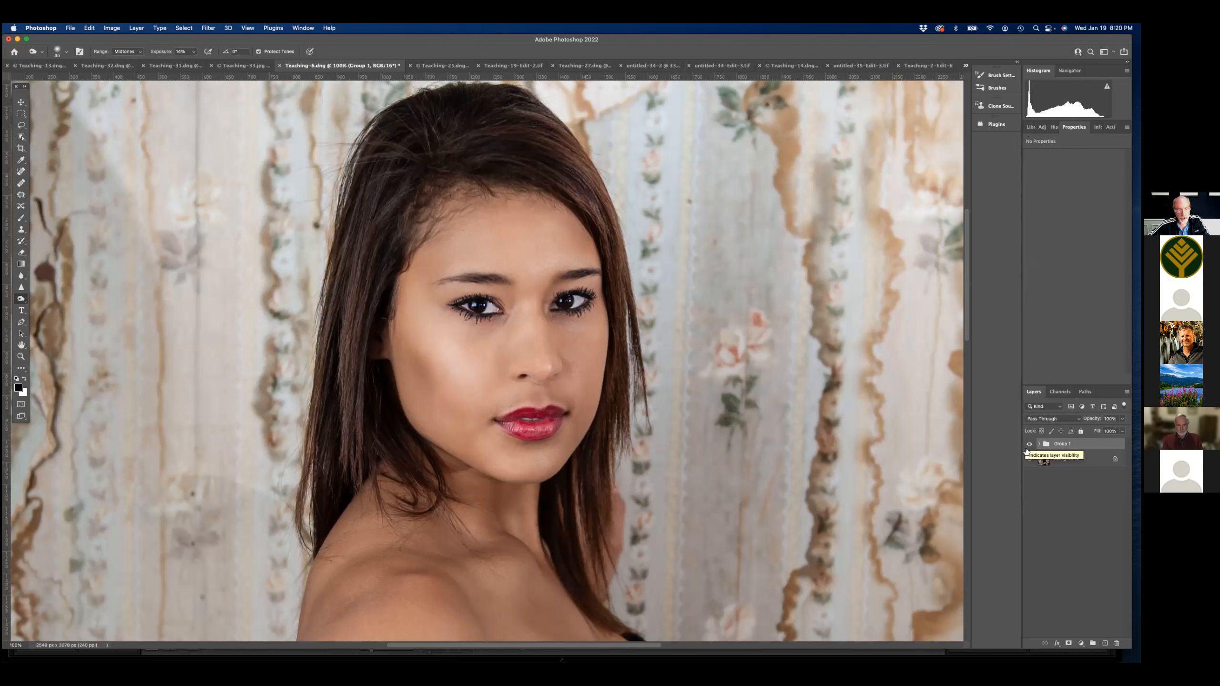
pyautogui.moveTo(1108, 443); pyautogui.dragTo(1116, 643)
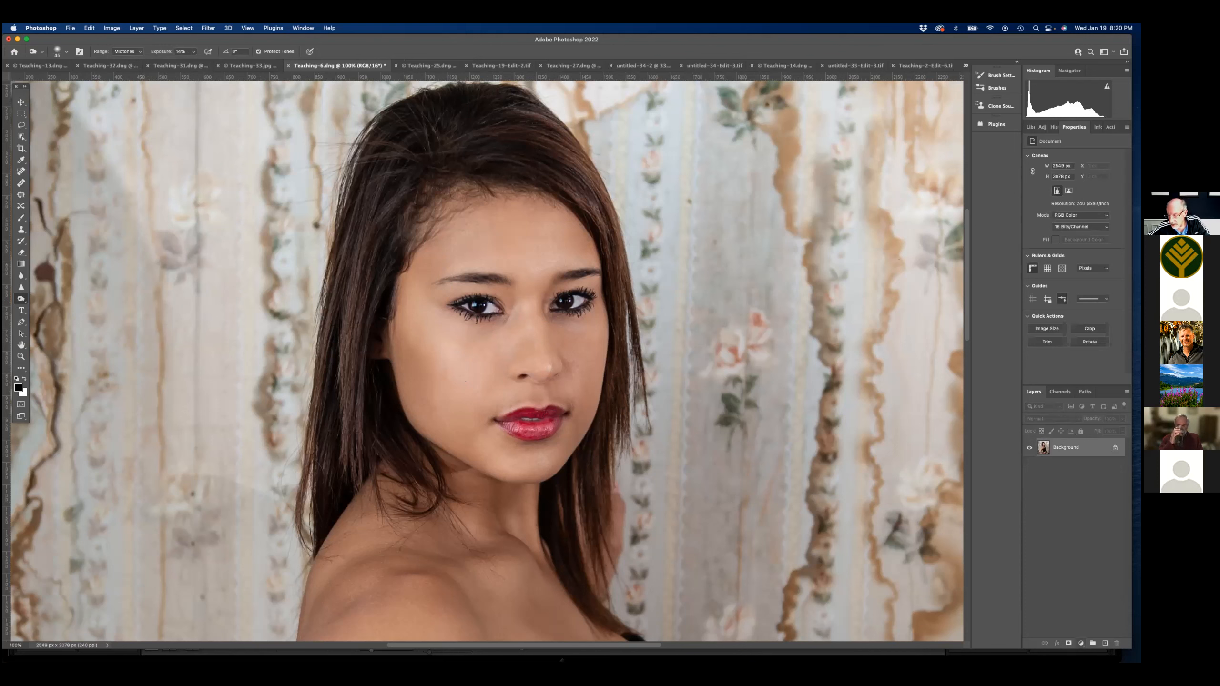
# - Add two Curves adjustment layers above the Background
pyautogui.click(1081, 643)
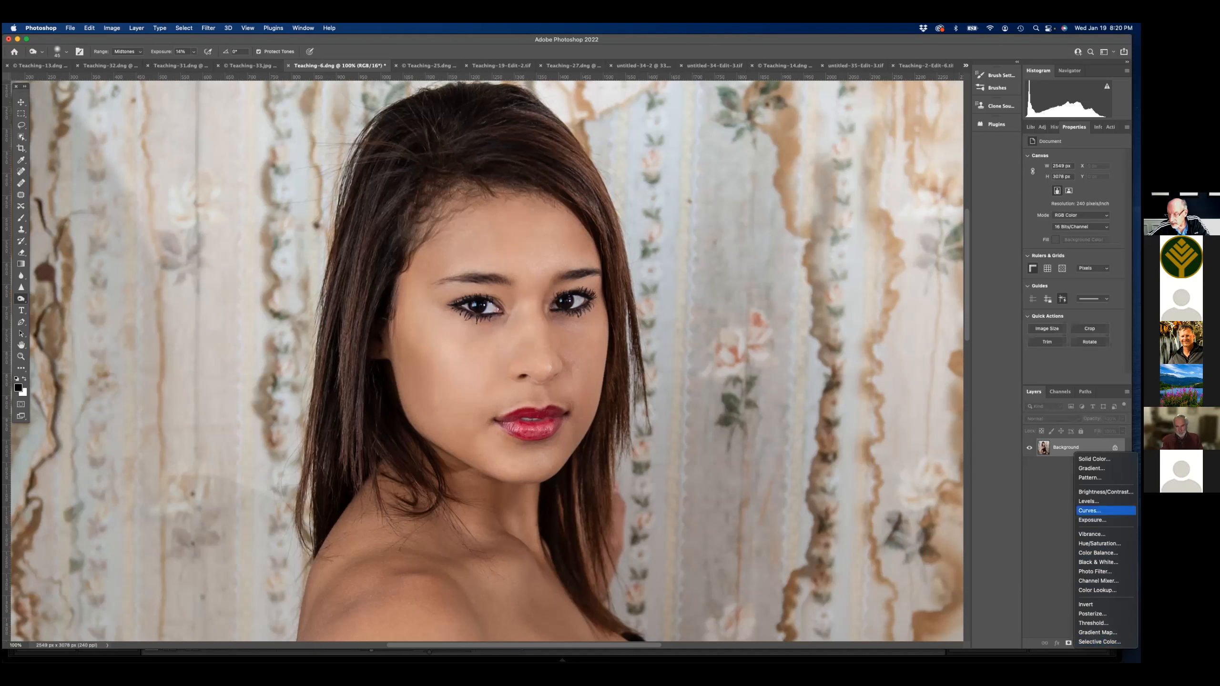
pyautogui.click(1089, 510)
pyautogui.click(1081, 643)
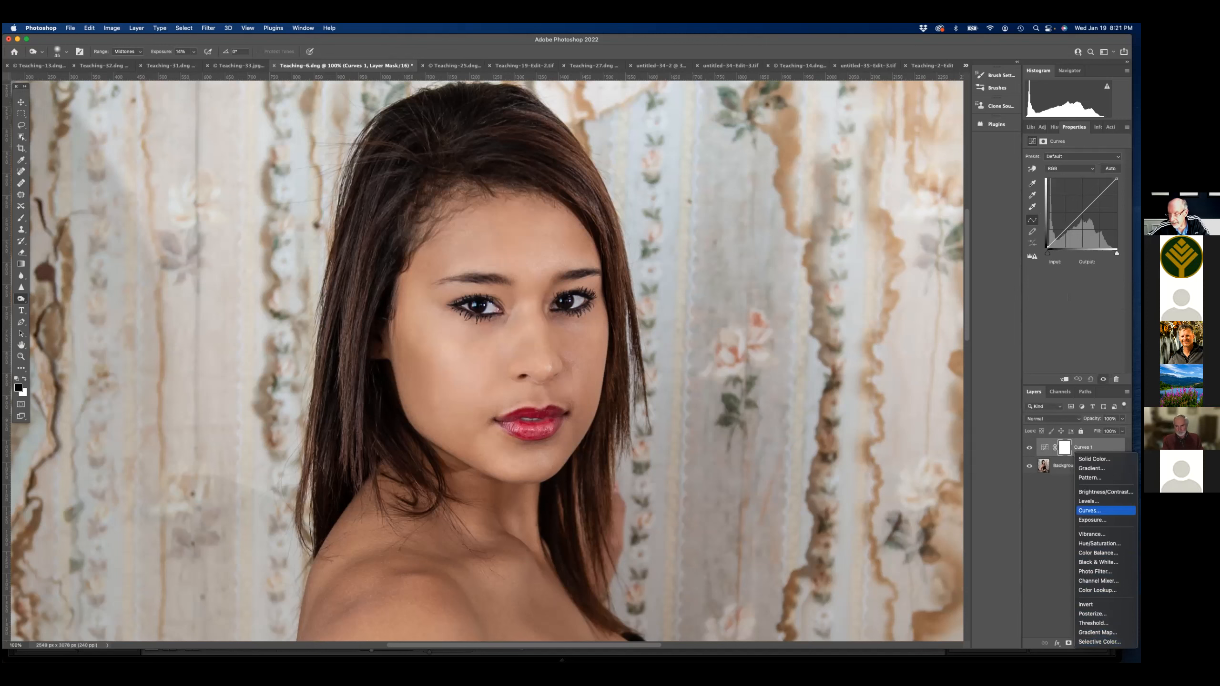
pyautogui.click(1089, 510)
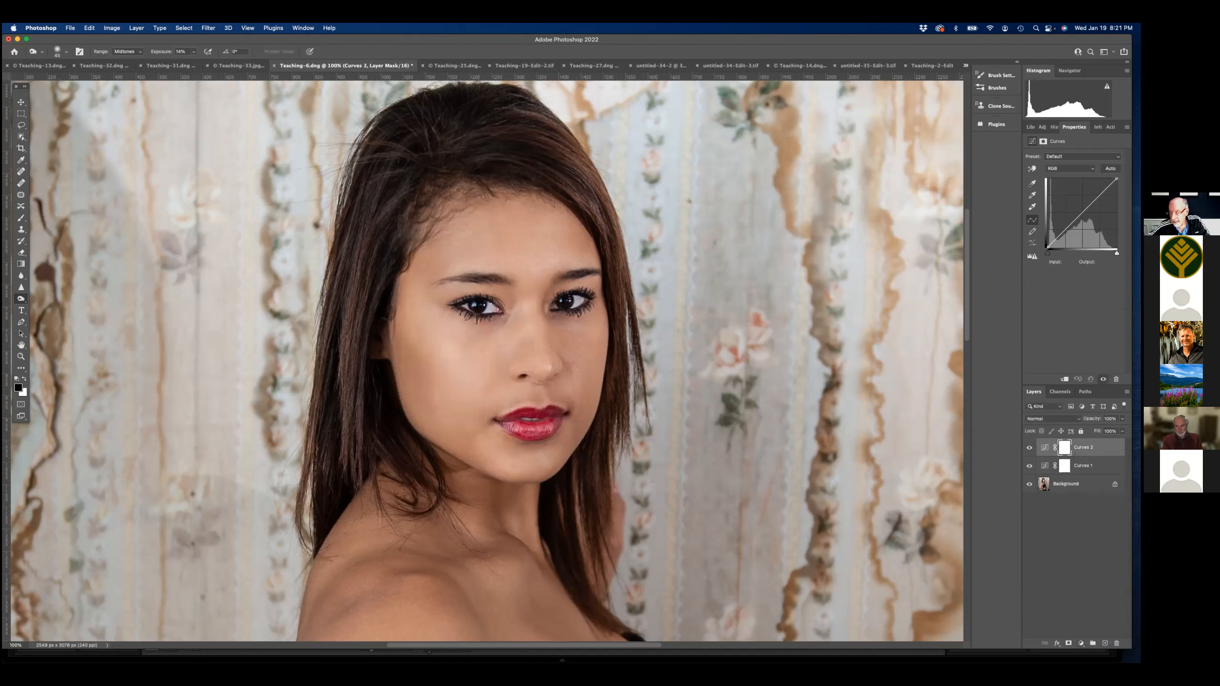
# - Raise the midtones of the lower Curves layer to brighten the image strongly, and invert its mask to black
pyautogui.click(1046, 467)
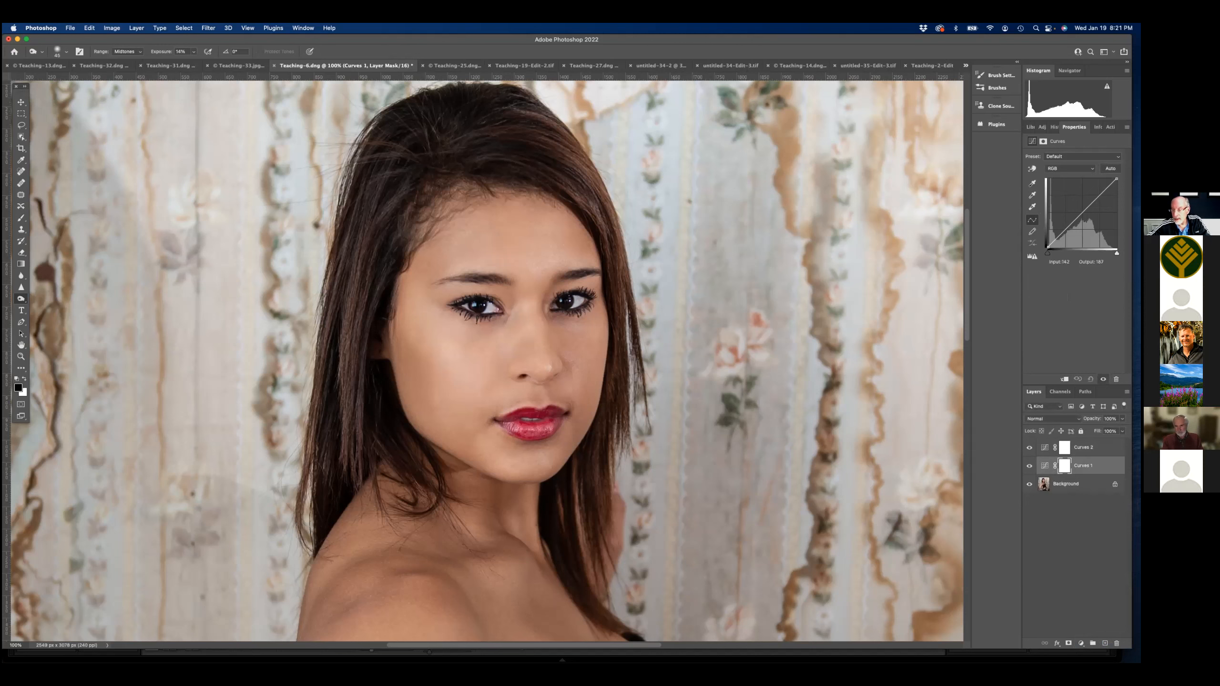
pyautogui.moveTo(1073, 223); pyautogui.dragTo(1075, 199)
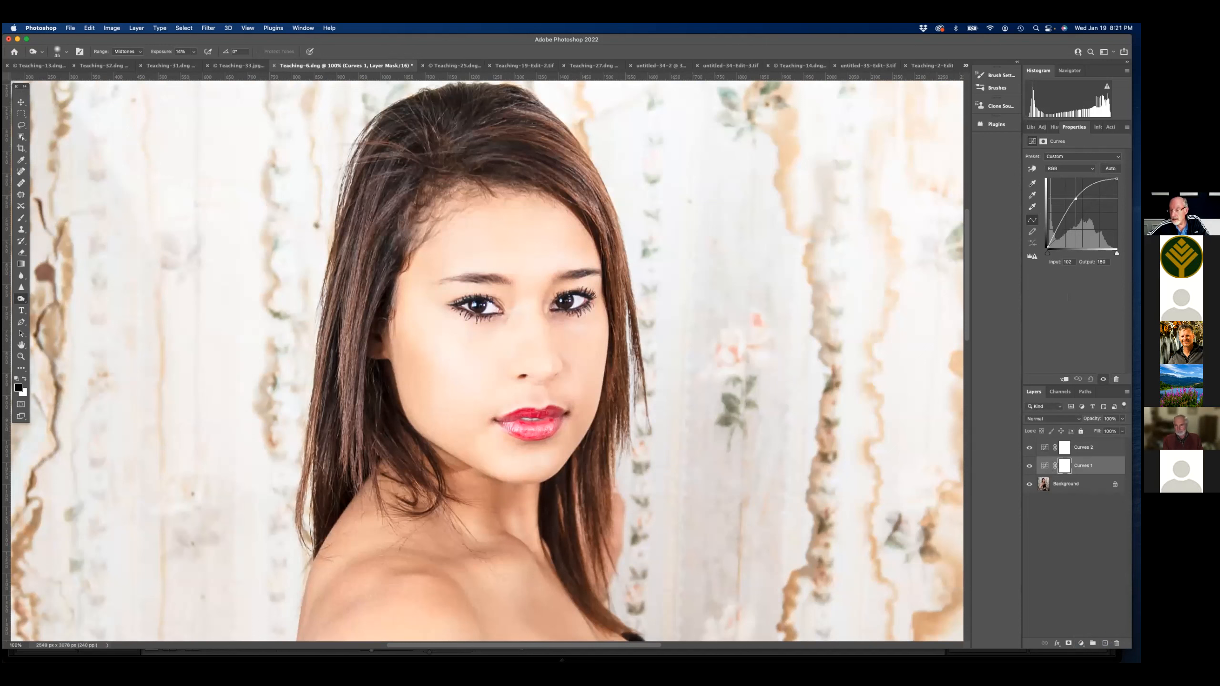
pyautogui.click(1064, 465)
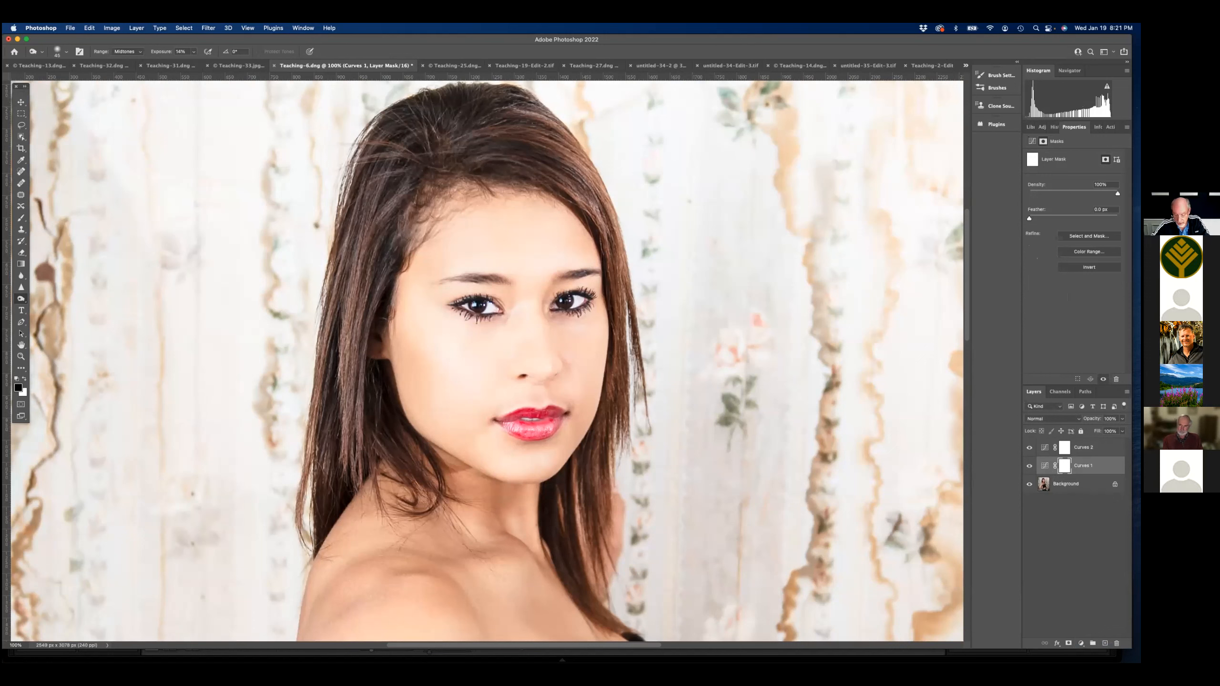
pyautogui.press('super+i')
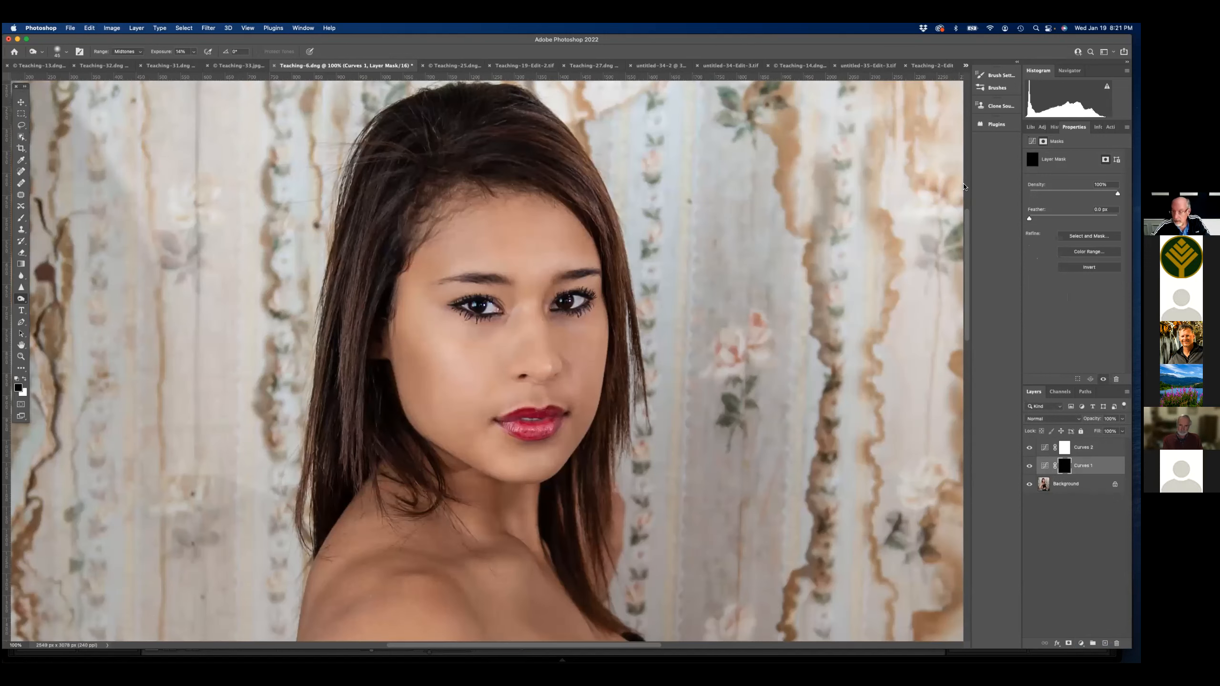
pyautogui.press('super+z')
pyautogui.click(1088, 267)
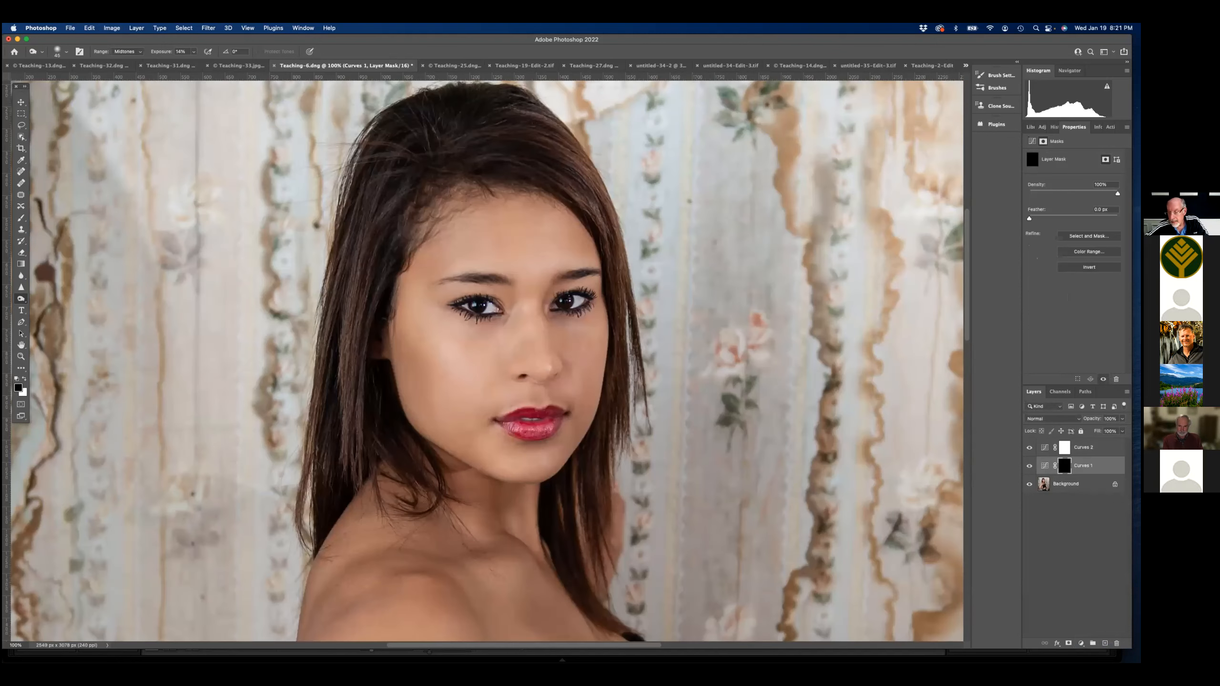
# - Lower the midtones of the upper Curves layer to darken the image strongly, and invert its mask to black
pyautogui.click(1046, 450)
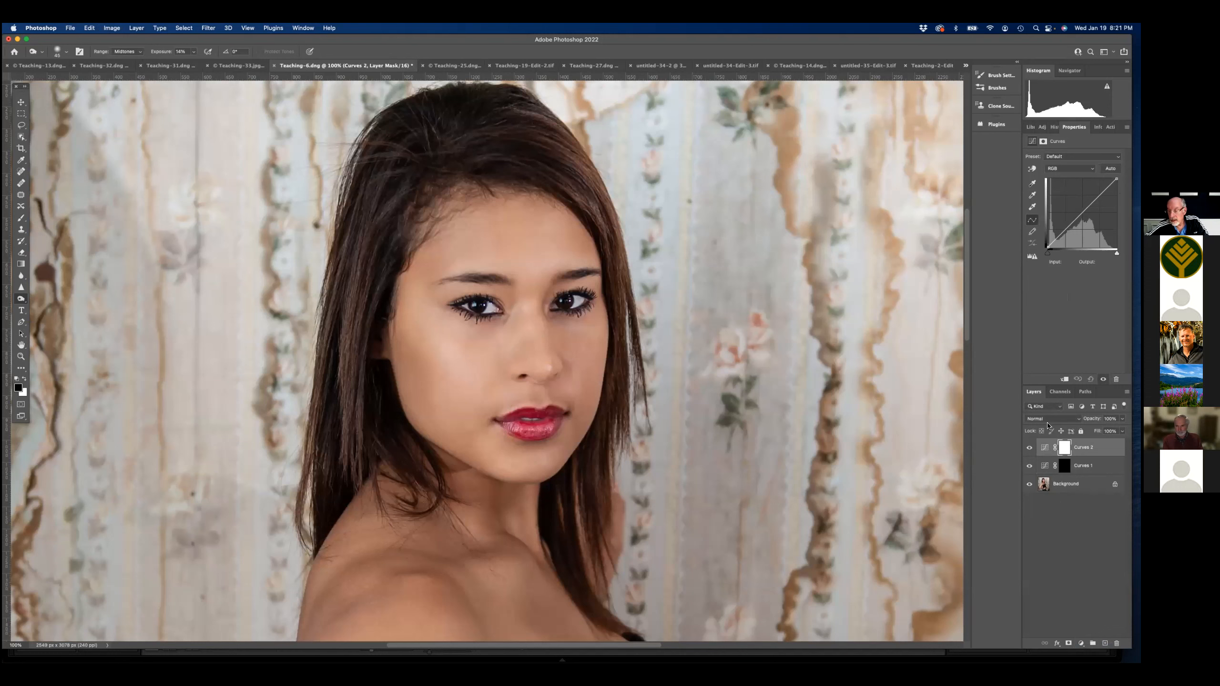
pyautogui.moveTo(1082, 213); pyautogui.dragTo(1093, 223)
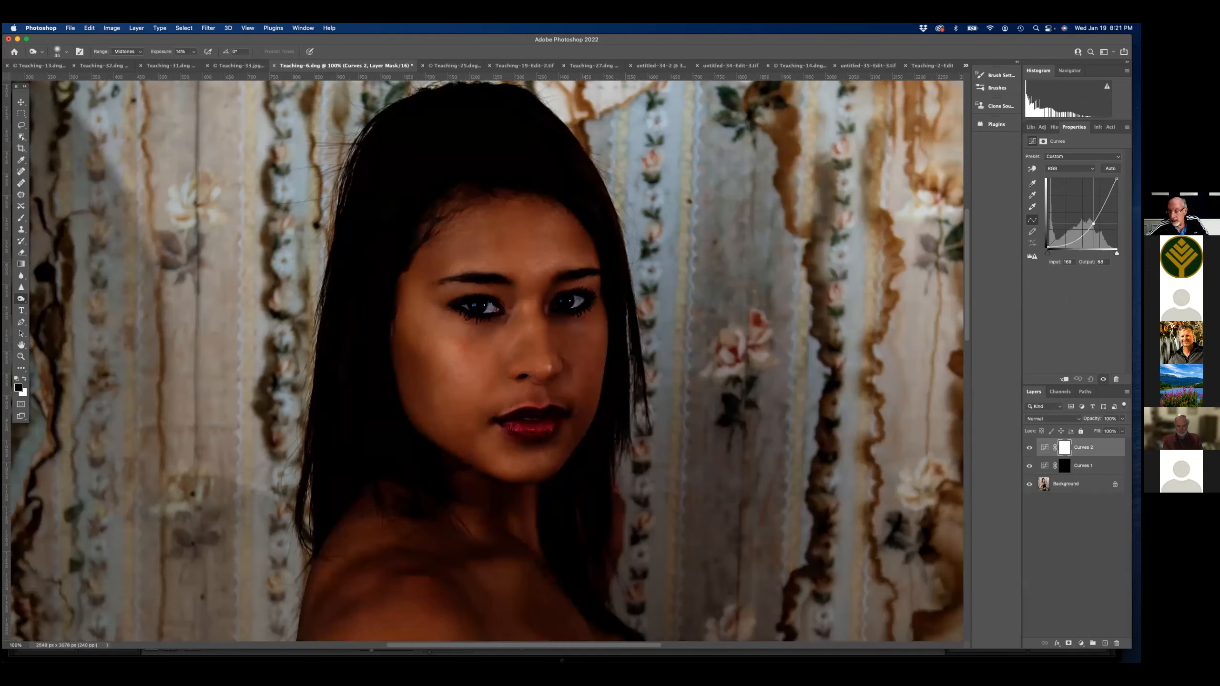
pyautogui.press('super+i')
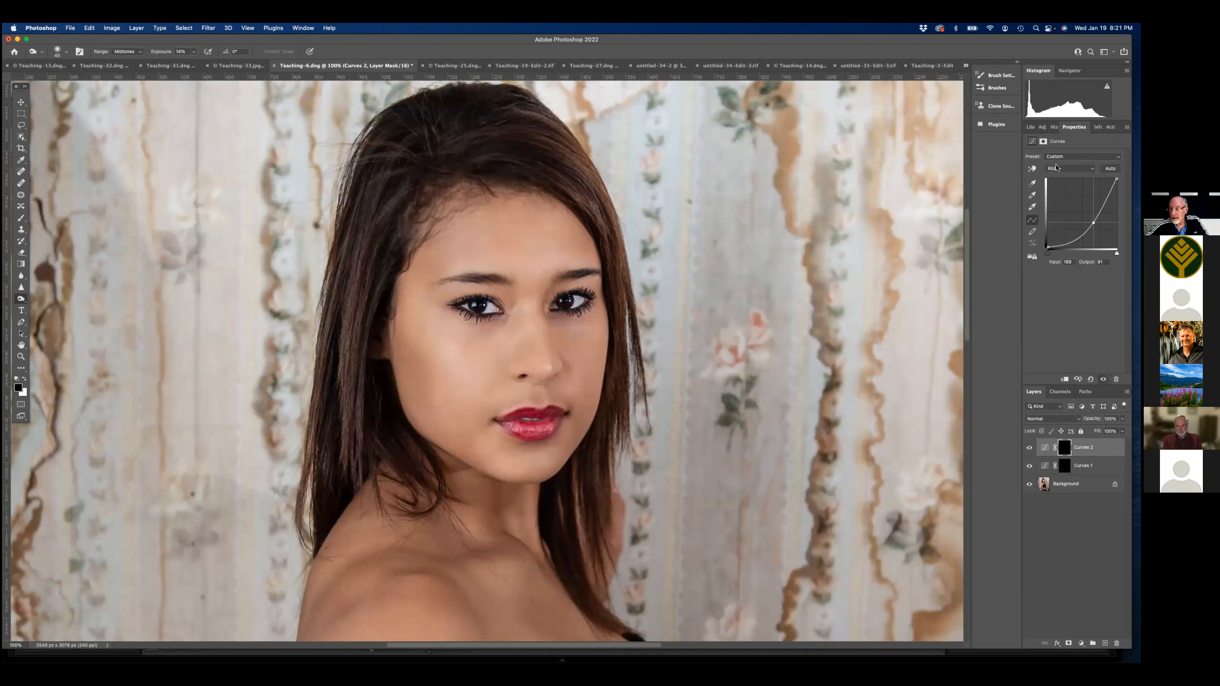
pyautogui.click(1043, 142)
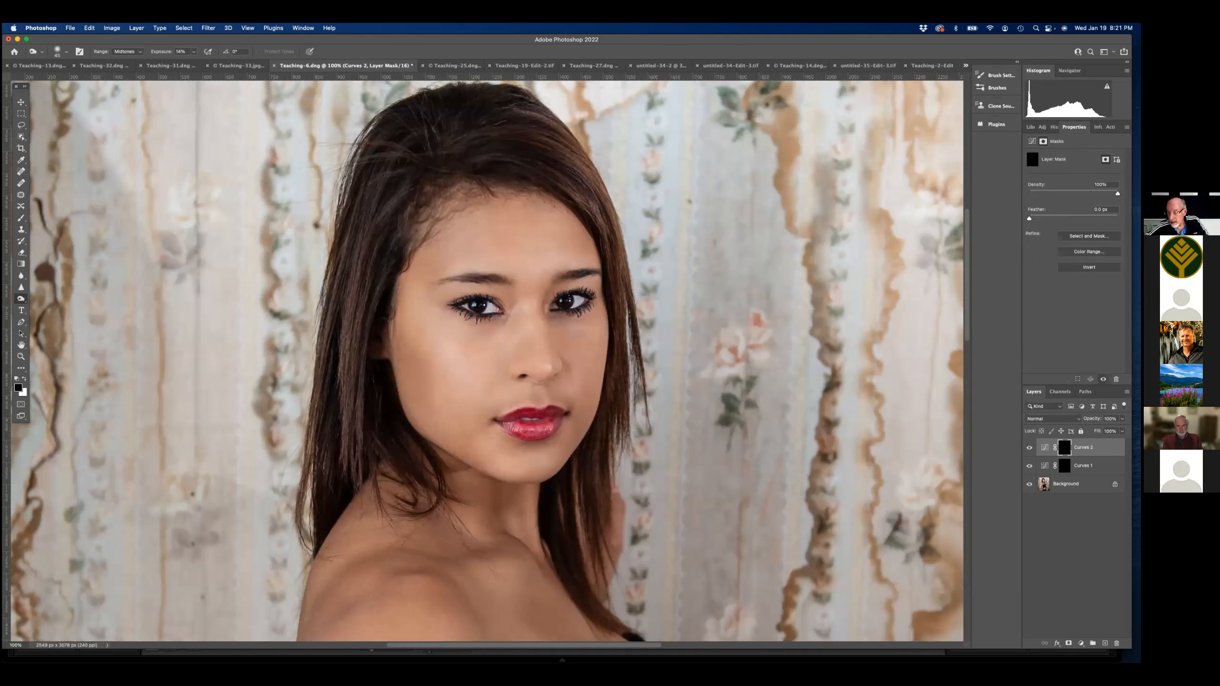
# - Target the lower Curves layer's mask and set up a small Brush with 100% hardness and white as the foreground color
pyautogui.click(1064, 464)
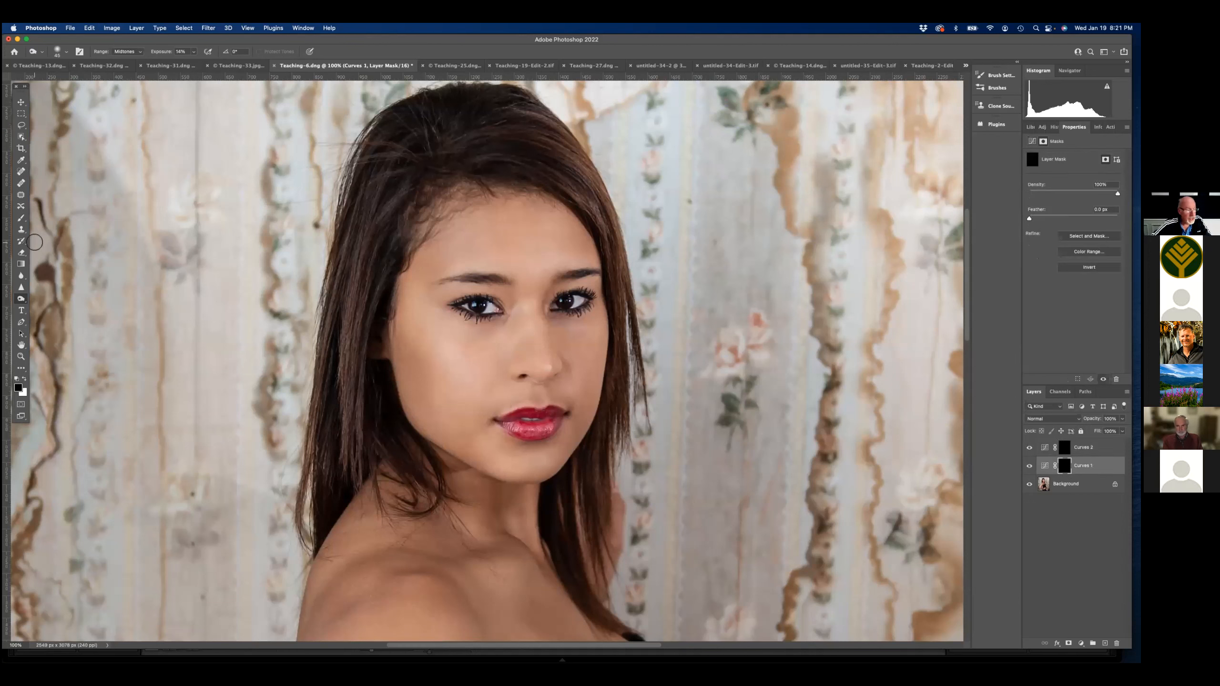
pyautogui.click(26, 215)
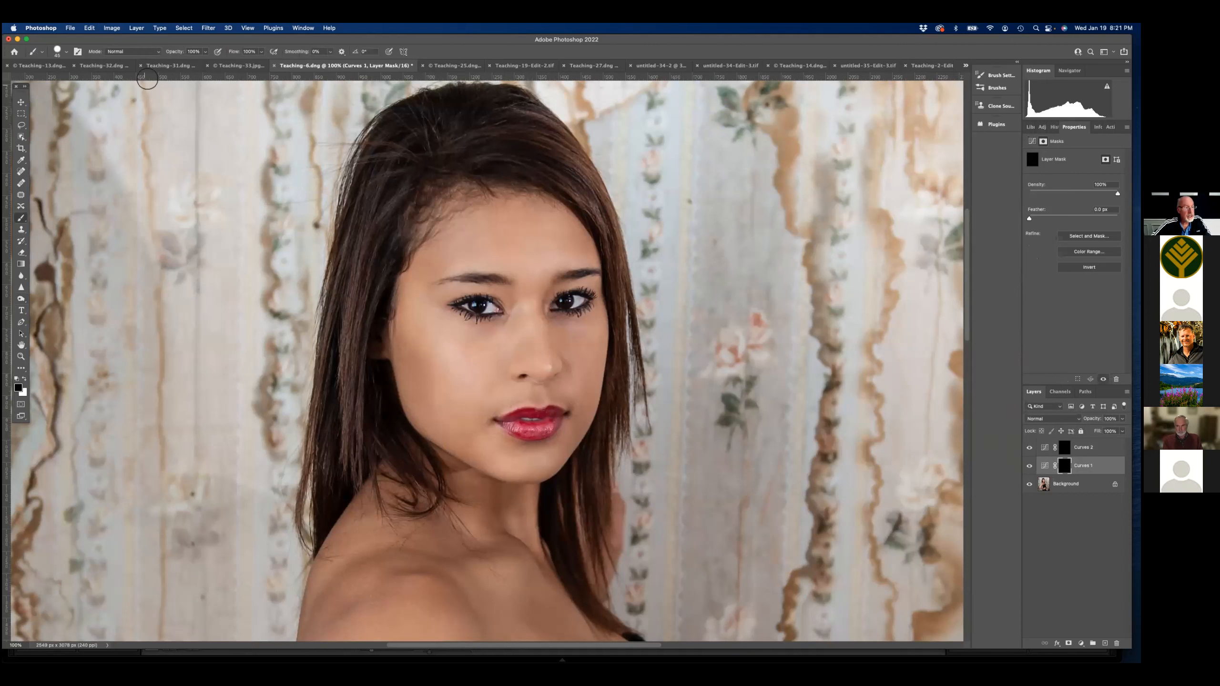
pyautogui.click(67, 51)
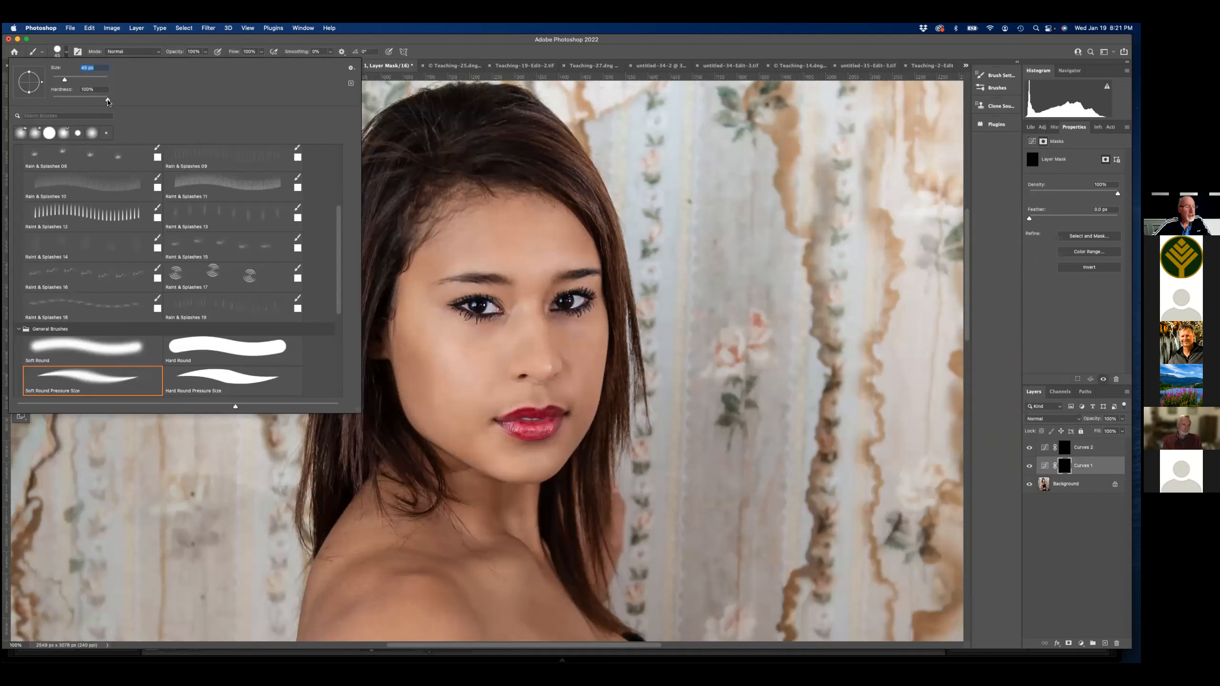
pyautogui.click(108, 100)
pyautogui.moveTo(64, 79); pyautogui.dragTo(56, 77)
pyautogui.click(56, 79)
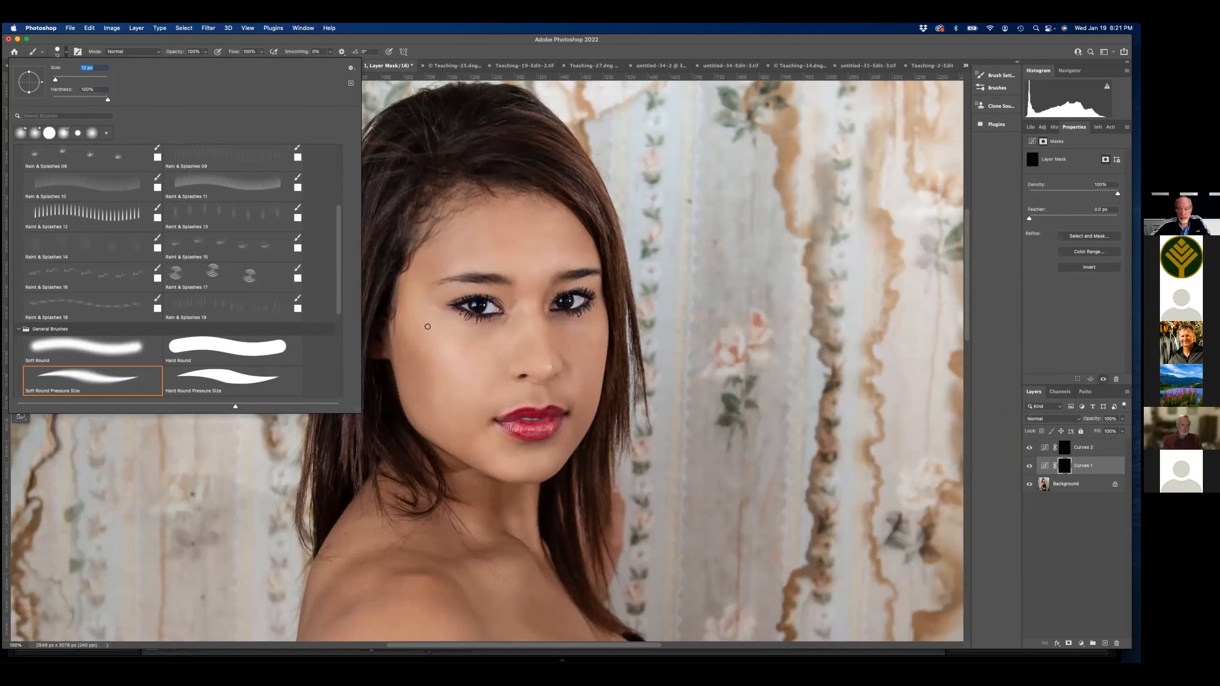
pyautogui.click(449, 349)
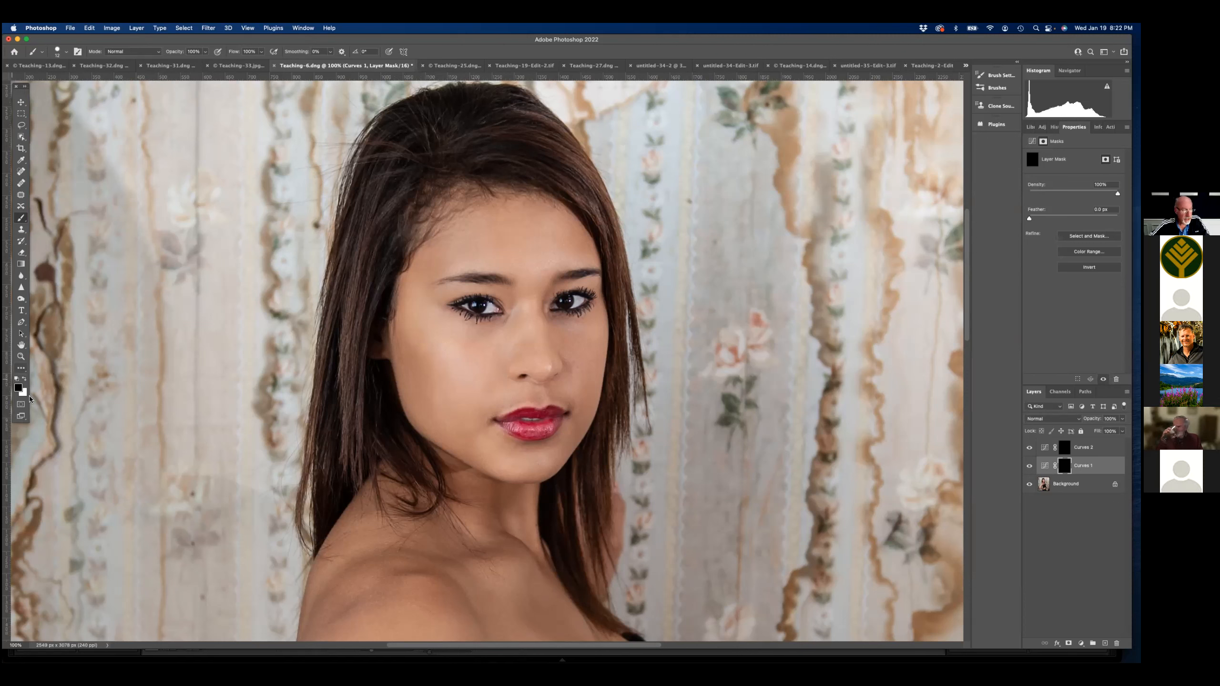
pyautogui.click(16, 379)
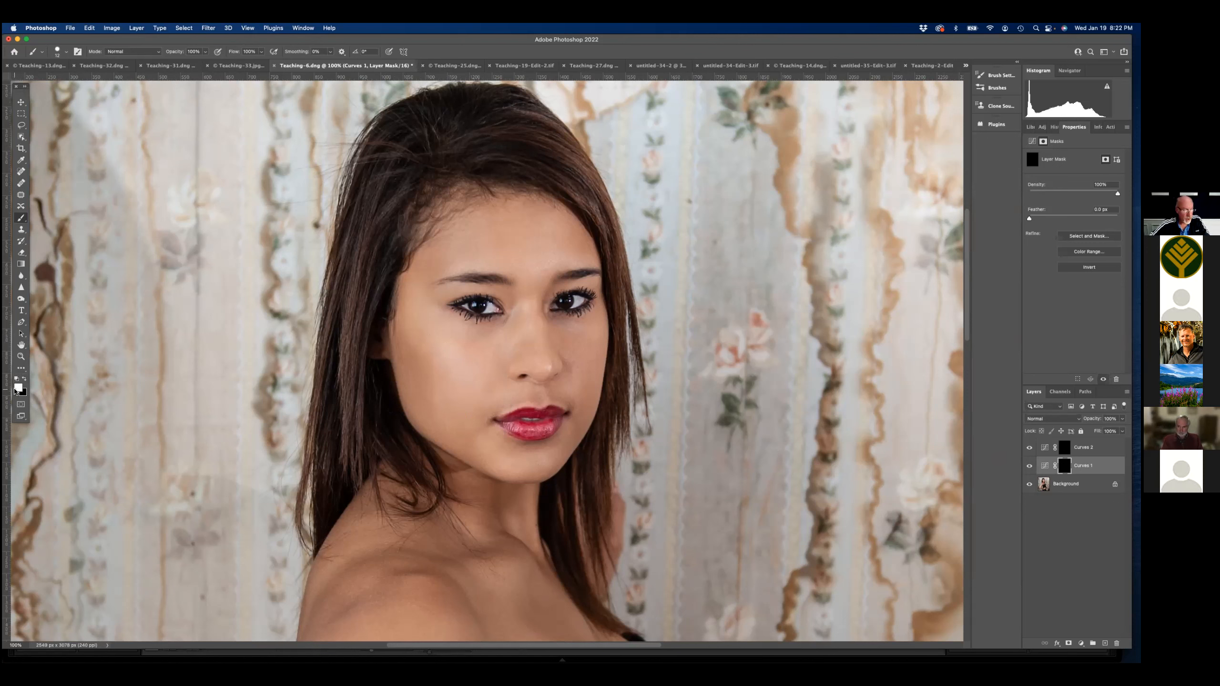
# - Paint highlight strokes on the lower Curves mask along the forehead, under-eyes, nose, cheek, jaw, upper lip, chin, shoulder, arm and chest
pyautogui.moveTo(426, 328)
pyautogui.mouseDown()
pyautogui.moveTo(469, 378)
pyautogui.moveTo(405, 389)
pyautogui.moveTo(421, 422)
pyautogui.moveTo(466, 451)
pyautogui.moveTo(548, 460)
pyautogui.mouseUp()
pyautogui.moveTo(520, 307); pyautogui.dragTo(540, 367)
pyautogui.moveTo(484, 241); pyautogui.dragTo(568, 249)
pyautogui.moveTo(605, 296)
pyautogui.mouseDown()
pyautogui.moveTo(621, 207)
pyautogui.moveTo(706, 77)
pyautogui.mouseUp()
pyautogui.moveTo(468, 447); pyautogui.dragTo(343, 581)
pyautogui.moveTo(573, 363); pyautogui.dragTo(626, 353)
pyautogui.moveTo(603, 405)
pyautogui.mouseDown()
pyautogui.moveTo(664, 434)
pyautogui.moveTo(738, 434)
pyautogui.mouseUp()
pyautogui.moveTo(434, 338); pyautogui.dragTo(486, 323)
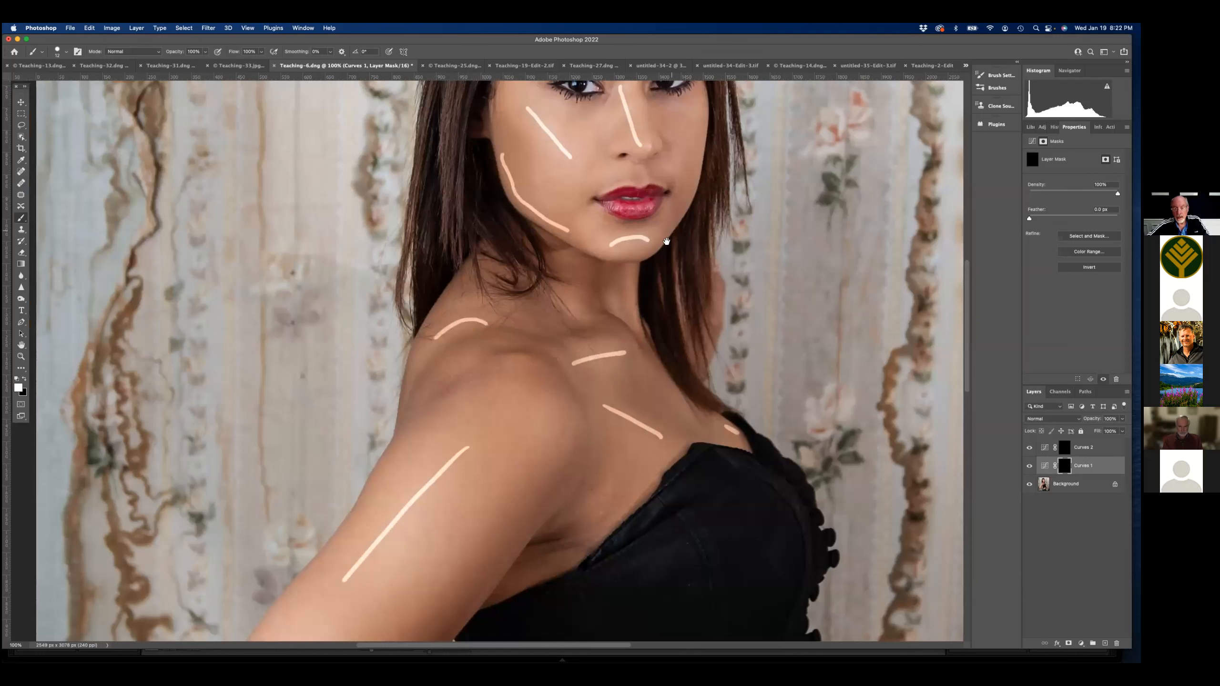
pyautogui.moveTo(604, 180); pyautogui.dragTo(629, 175)
pyautogui.moveTo(553, 99); pyautogui.dragTo(696, 97)
pyautogui.moveTo(700, 223); pyautogui.dragTo(650, 371)
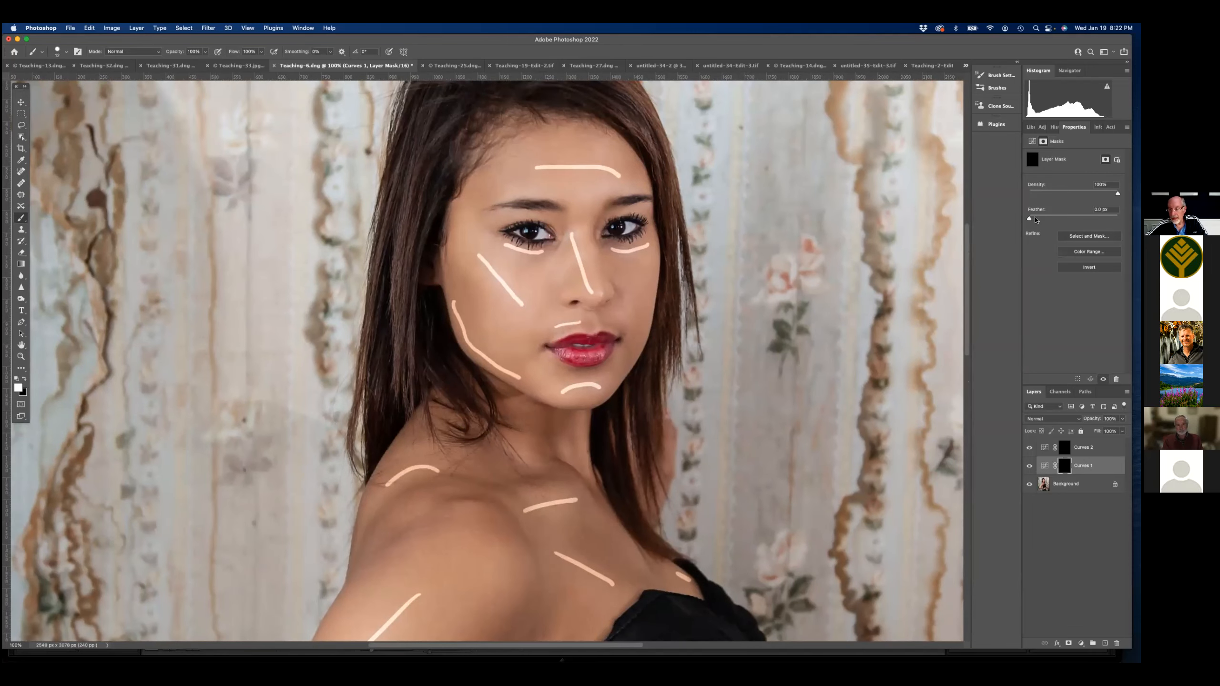
# - Erase and repaint part of the cheek highlight stroke, and feather the lower Curves layer's mask by about 35 px
pyautogui.moveTo(1030, 219); pyautogui.dragTo(1068, 218)
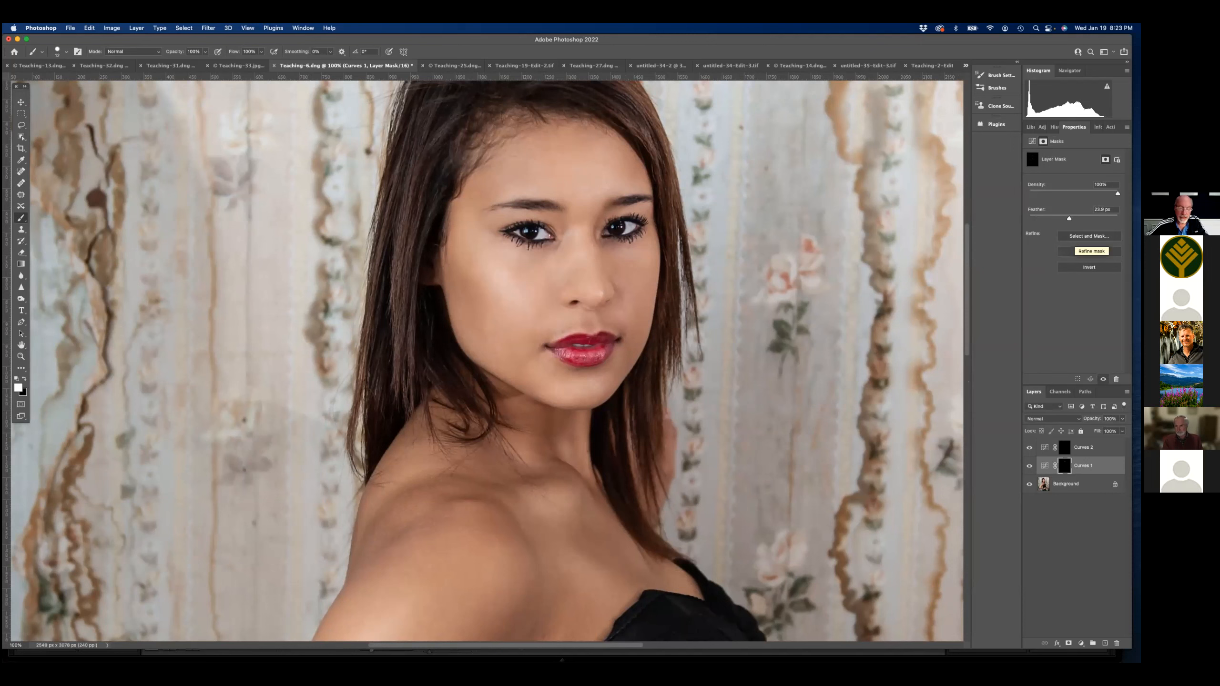
pyautogui.moveTo(1069, 218); pyautogui.dragTo(1034, 218)
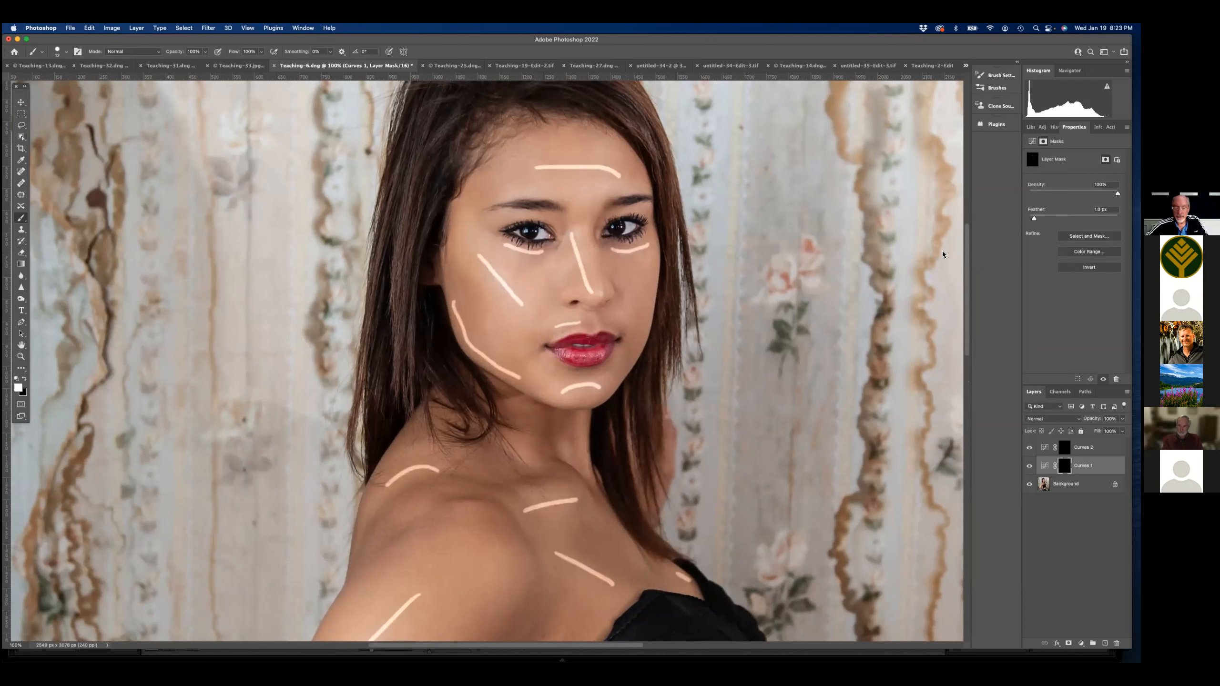
pyautogui.press('x')
pyautogui.moveTo(527, 305); pyautogui.dragTo(500, 277)
pyautogui.press('x')
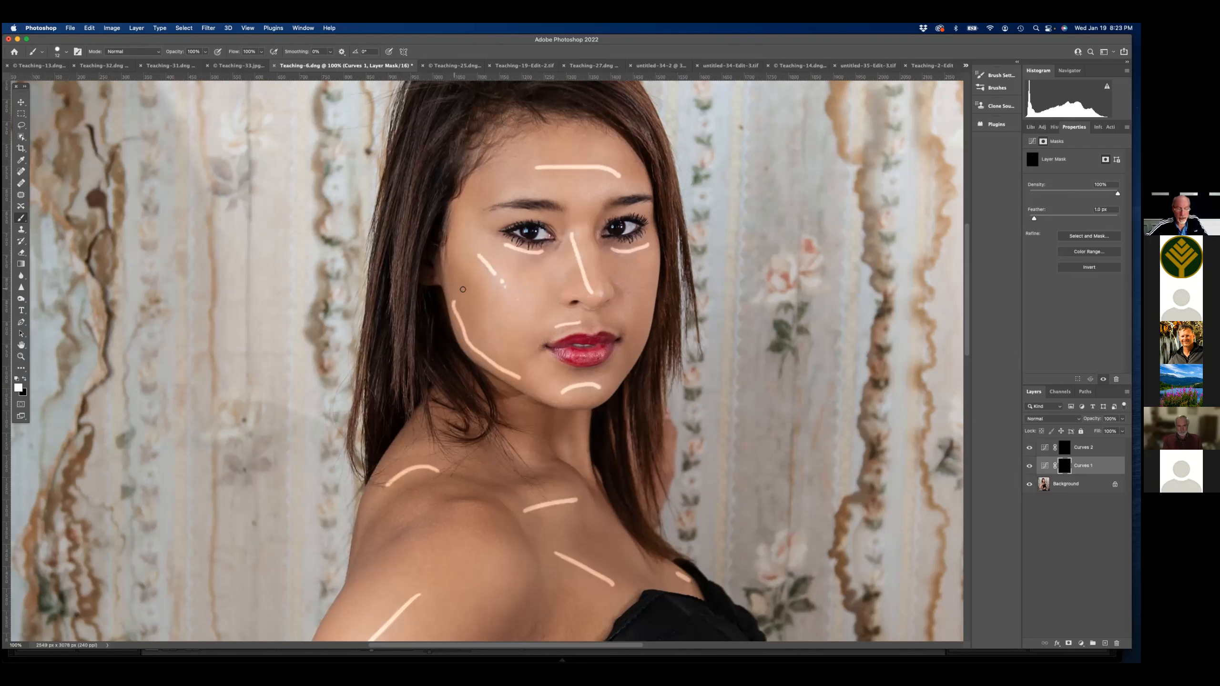
pyautogui.moveTo(490, 273); pyautogui.dragTo(521, 301)
pyautogui.moveTo(1034, 220); pyautogui.dragTo(1073, 218)
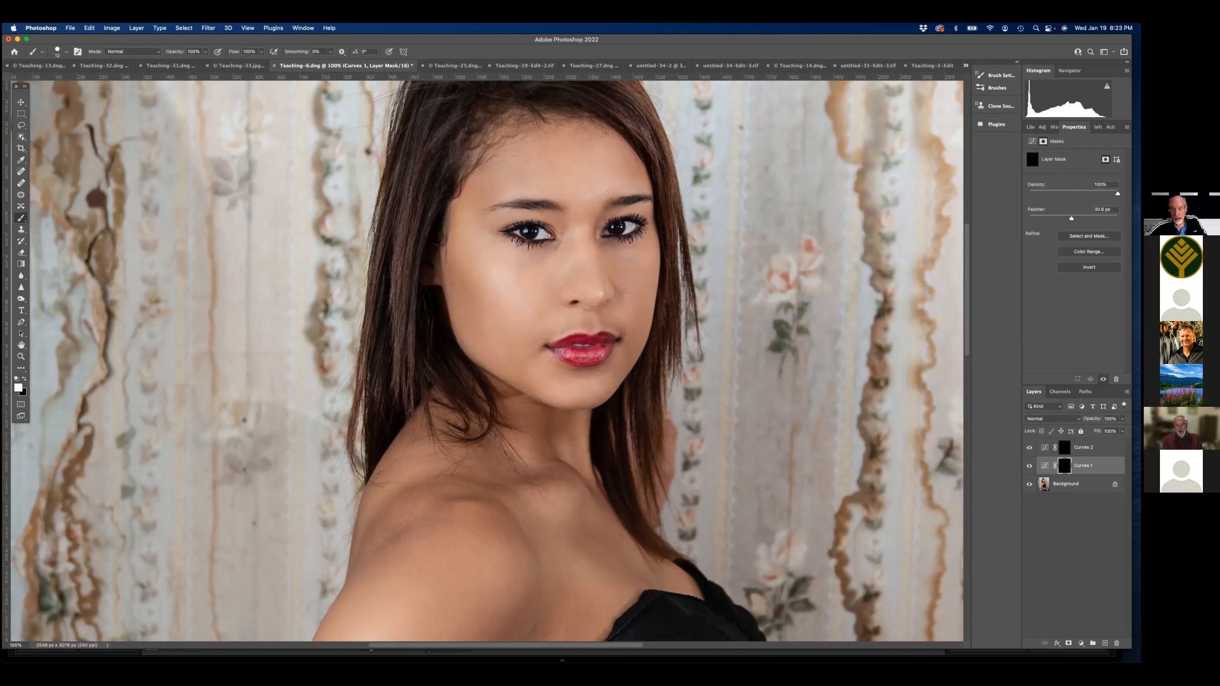
# - Paint shadow strokes on the upper Curves mask around the hairline, cheeks, nose, eyelids, chin and collarbone, and feather the mask 21.3 px
pyautogui.click(1064, 447)
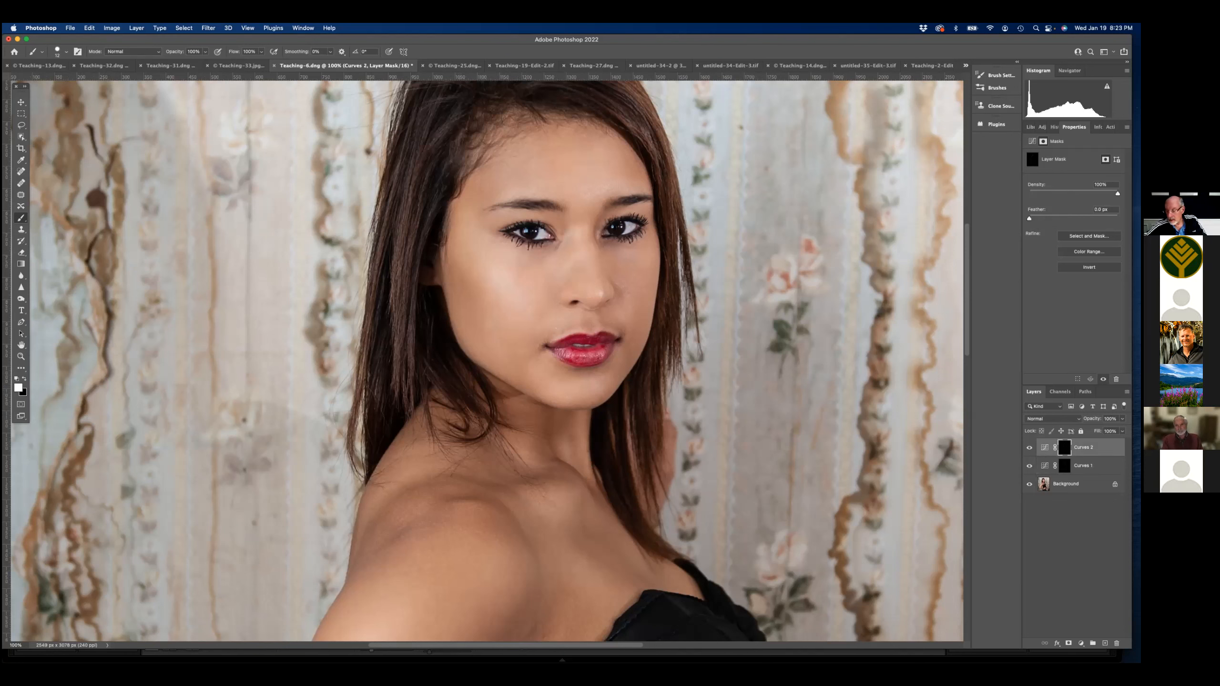
pyautogui.moveTo(463, 287); pyautogui.dragTo(507, 331)
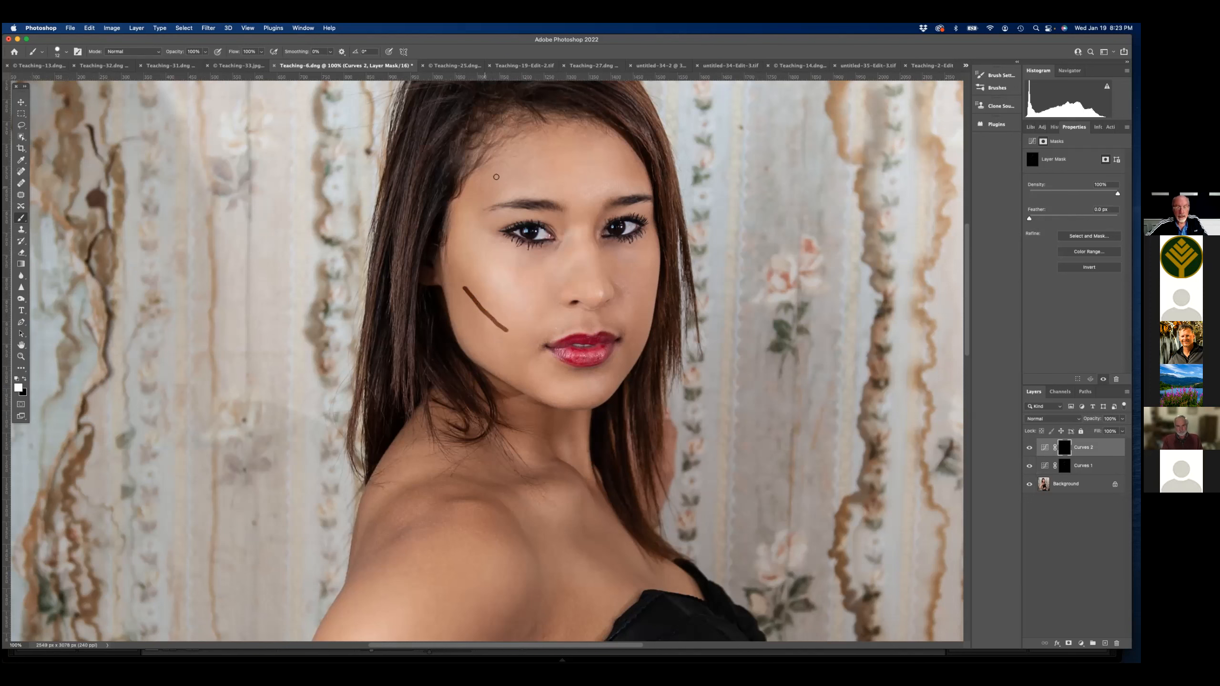
pyautogui.moveTo(453, 208)
pyautogui.mouseDown()
pyautogui.moveTo(508, 138)
pyautogui.moveTo(557, 125)
pyautogui.moveTo(646, 168)
pyautogui.mouseUp()
pyautogui.moveTo(560, 379); pyautogui.dragTo(601, 380)
pyautogui.moveTo(506, 483); pyautogui.dragTo(555, 478)
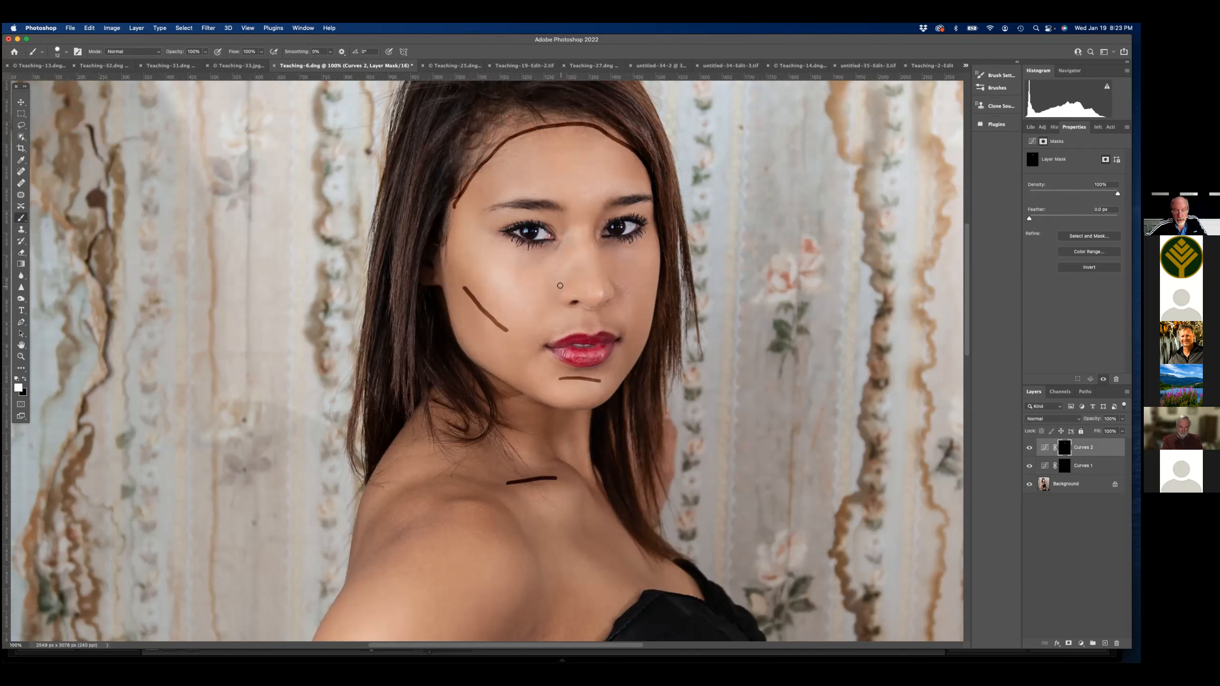
pyautogui.moveTo(551, 262)
pyautogui.mouseDown()
pyautogui.moveTo(549, 276)
pyautogui.moveTo(532, 267)
pyautogui.mouseUp()
pyautogui.moveTo(647, 303); pyautogui.dragTo(638, 326)
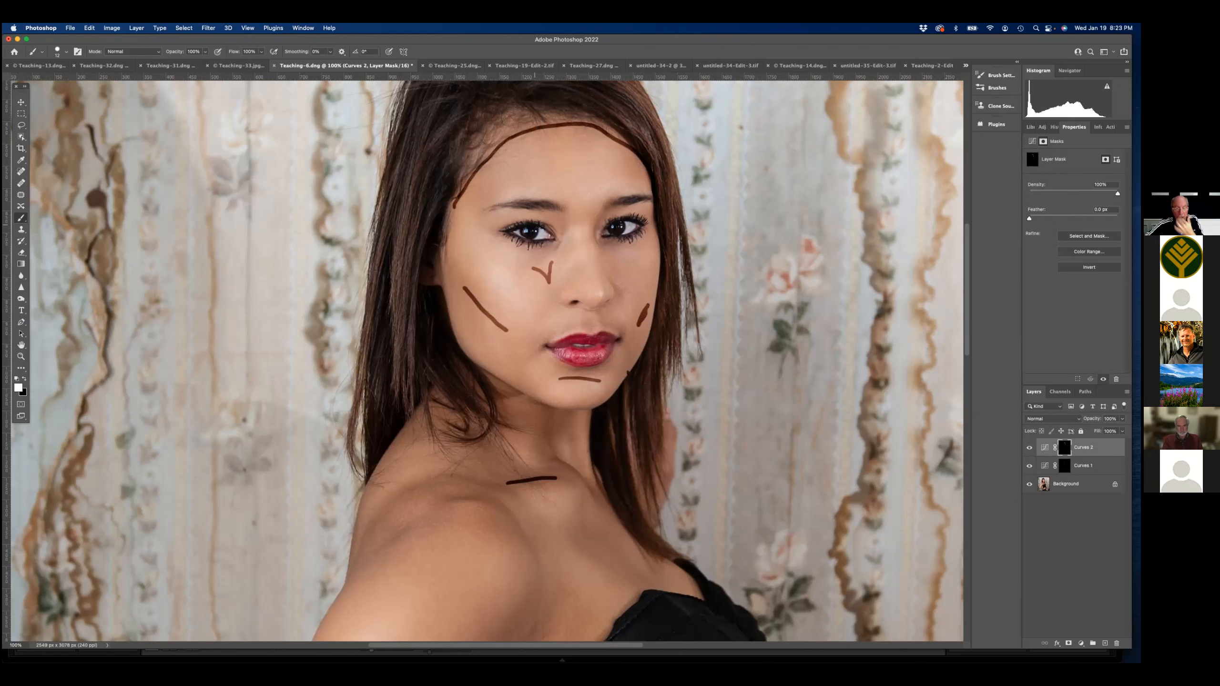
pyautogui.moveTo(507, 219); pyautogui.dragTo(648, 212)
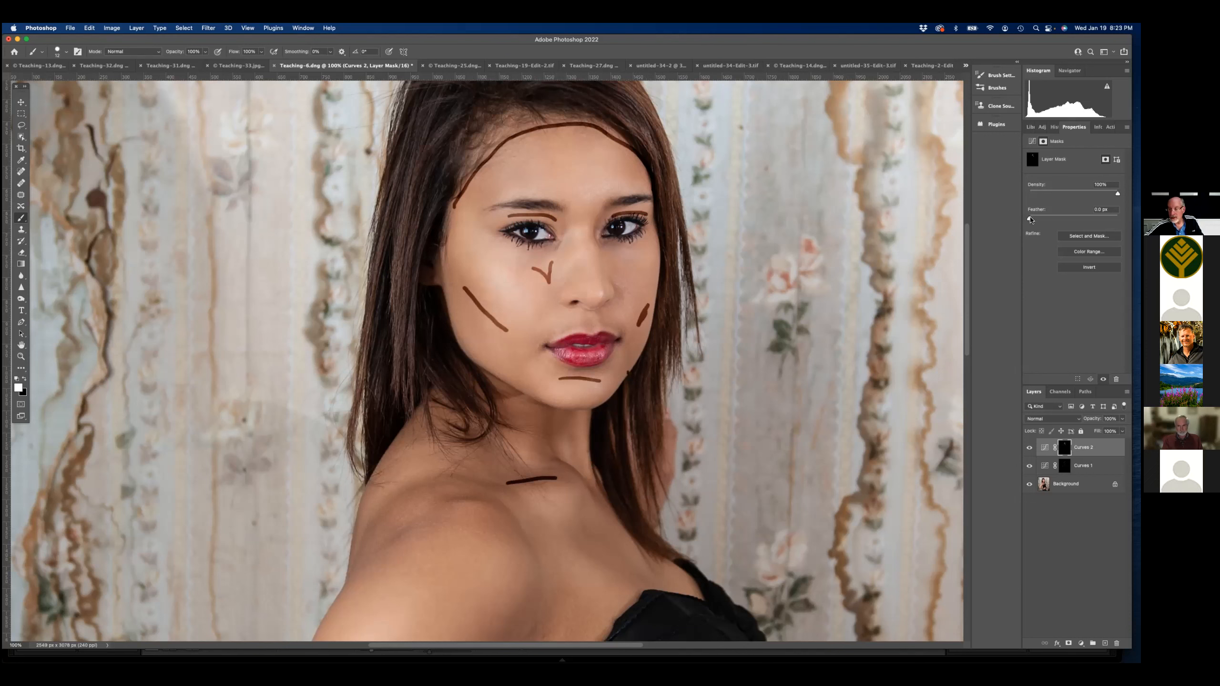
pyautogui.moveTo(1030, 220); pyautogui.dragTo(1071, 220)
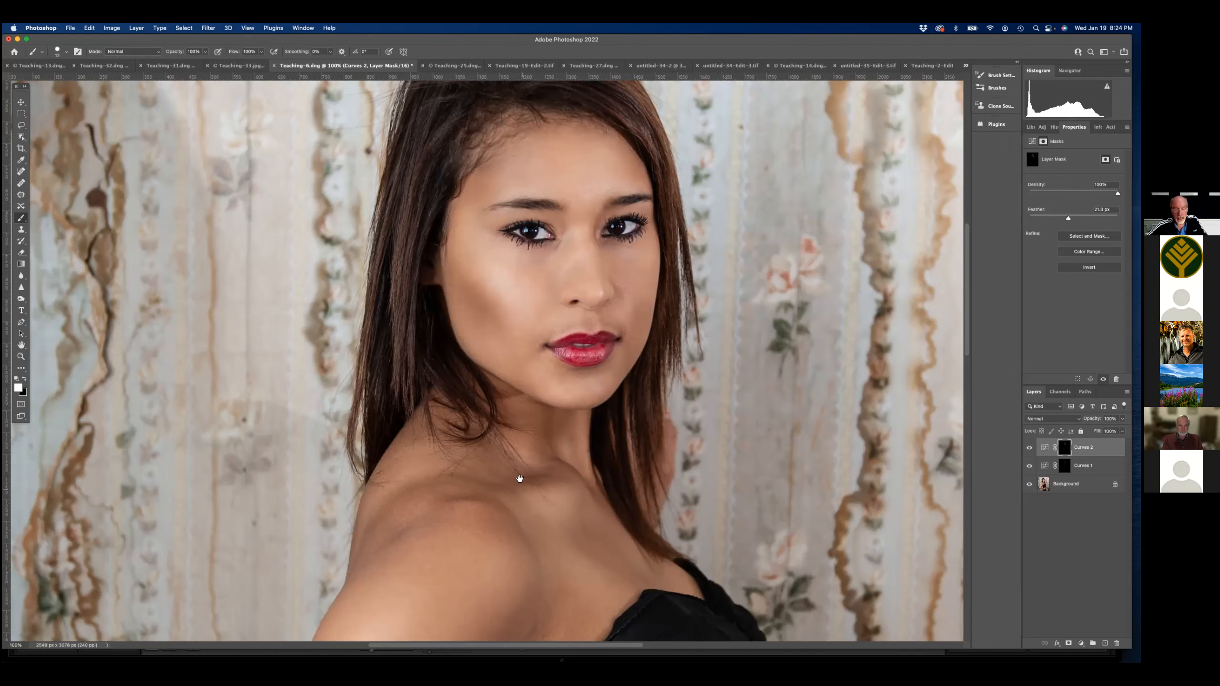
# - Reset the upper Curves mask's feather to 0 px, erase the shadow strokes beside the nose, and feather the mask more strongly than before
pyautogui.scroll(-5, 517, 479)
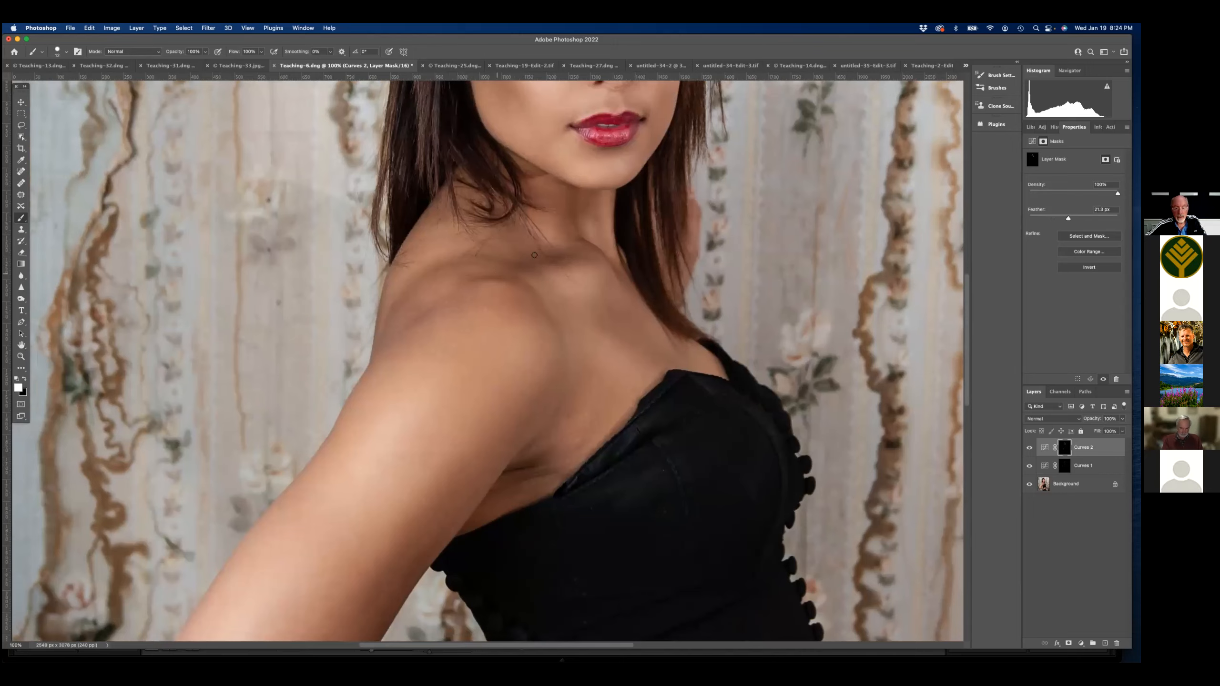
pyautogui.scroll(5, 649, 240)
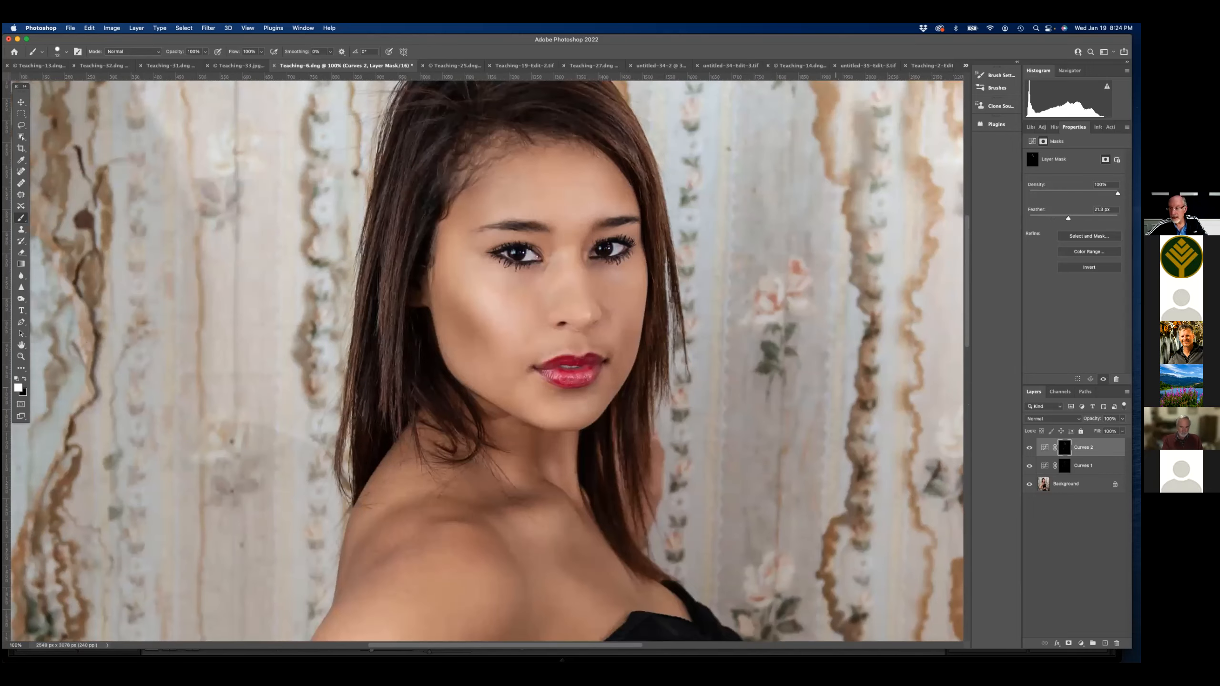
pyautogui.moveTo(1068, 219); pyautogui.dragTo(1029, 219)
pyautogui.press('x')
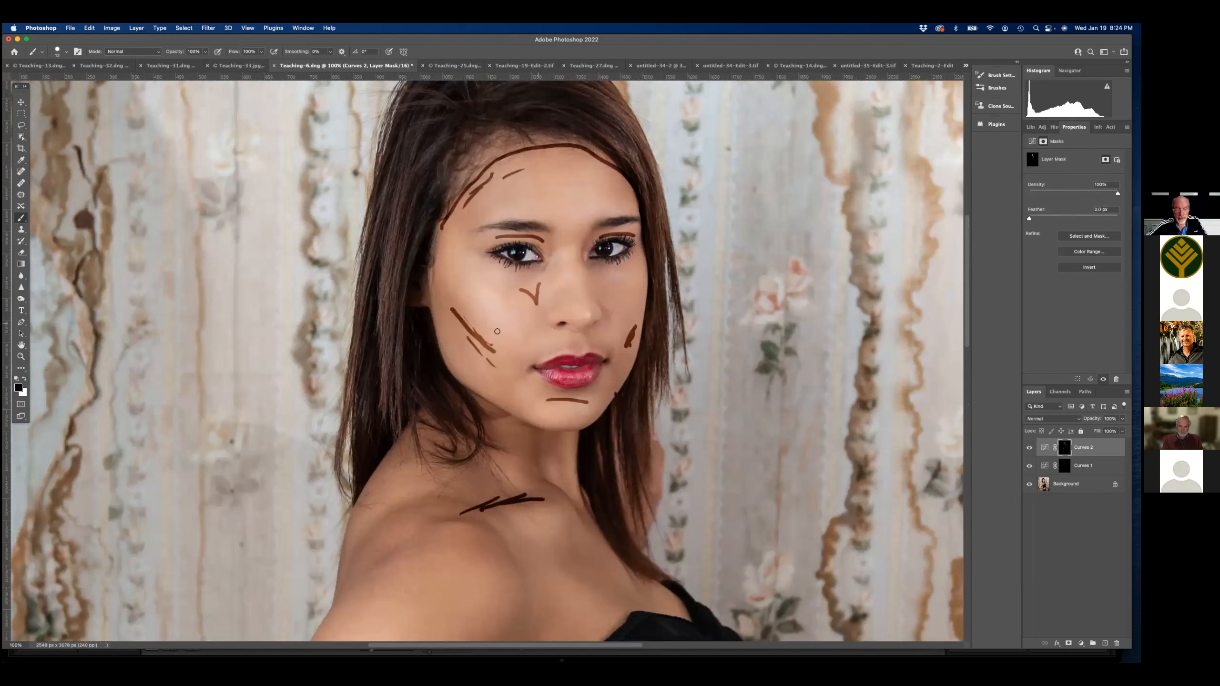
pyautogui.moveTo(528, 293)
pyautogui.mouseDown()
pyautogui.moveTo(536, 283)
pyautogui.moveTo(539, 302)
pyautogui.mouseUp()
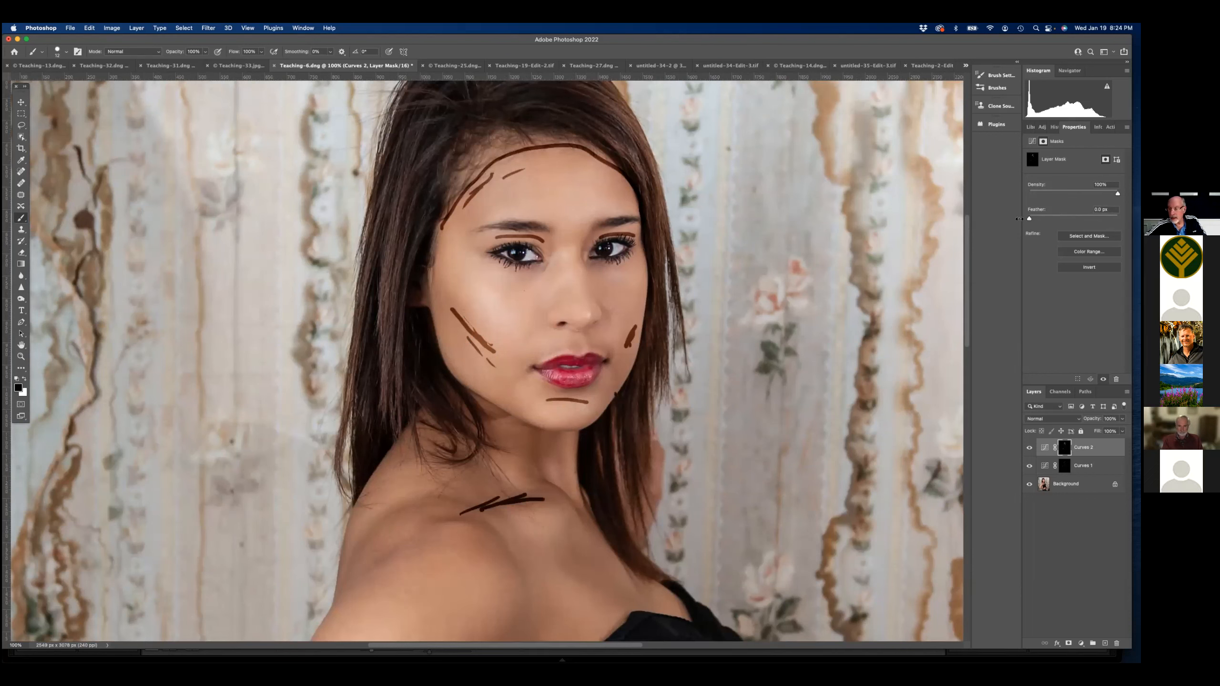
pyautogui.moveTo(1029, 218); pyautogui.dragTo(1078, 218)
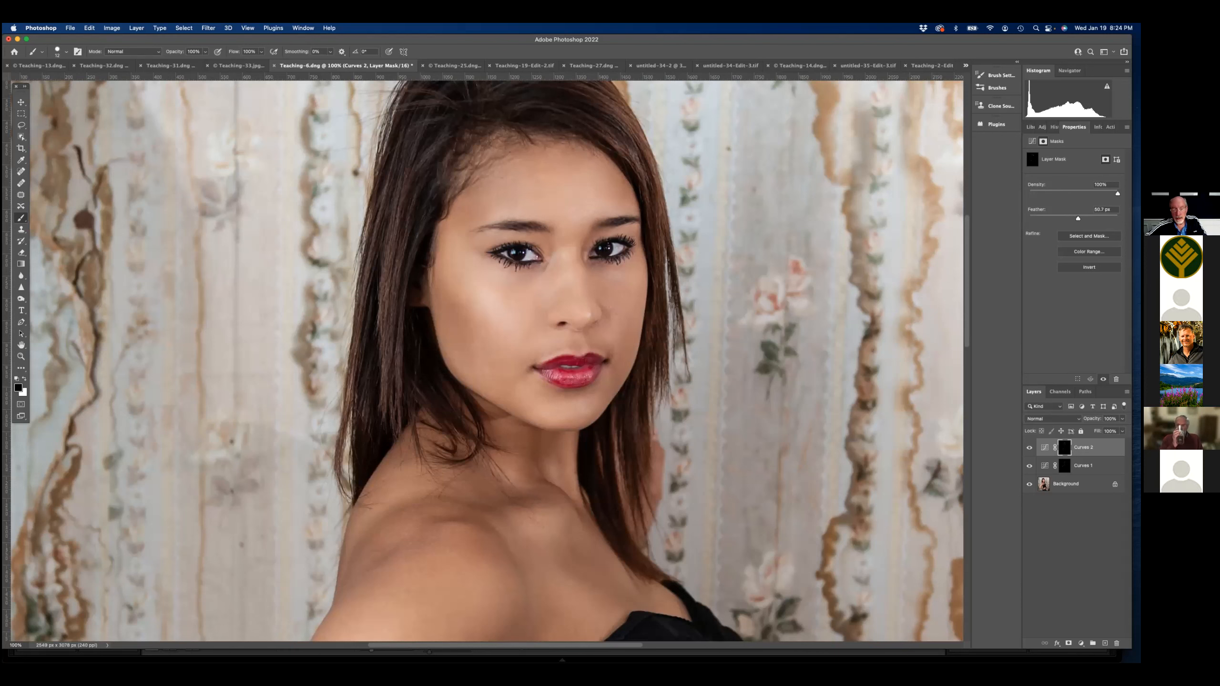
# - Group the two Curves adjustment layers
pyautogui.click(1044, 447)
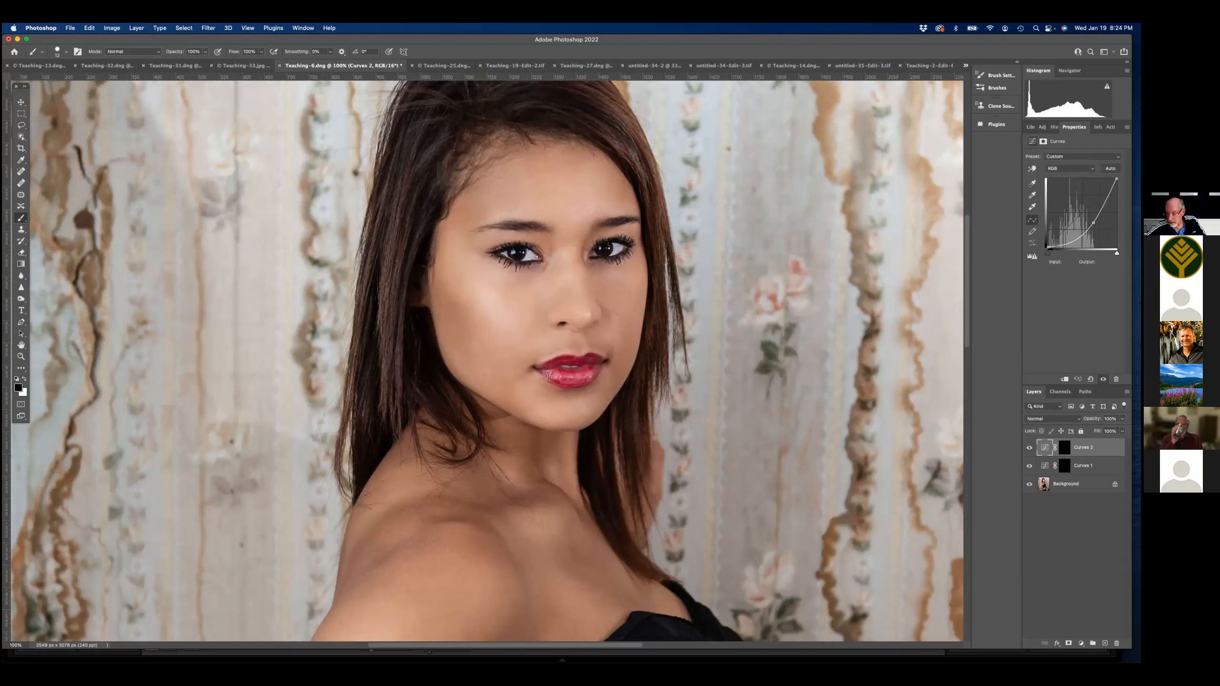
pyautogui.keyDown('shift'); pyautogui.click(1082, 465); pyautogui.keyUp('shift')
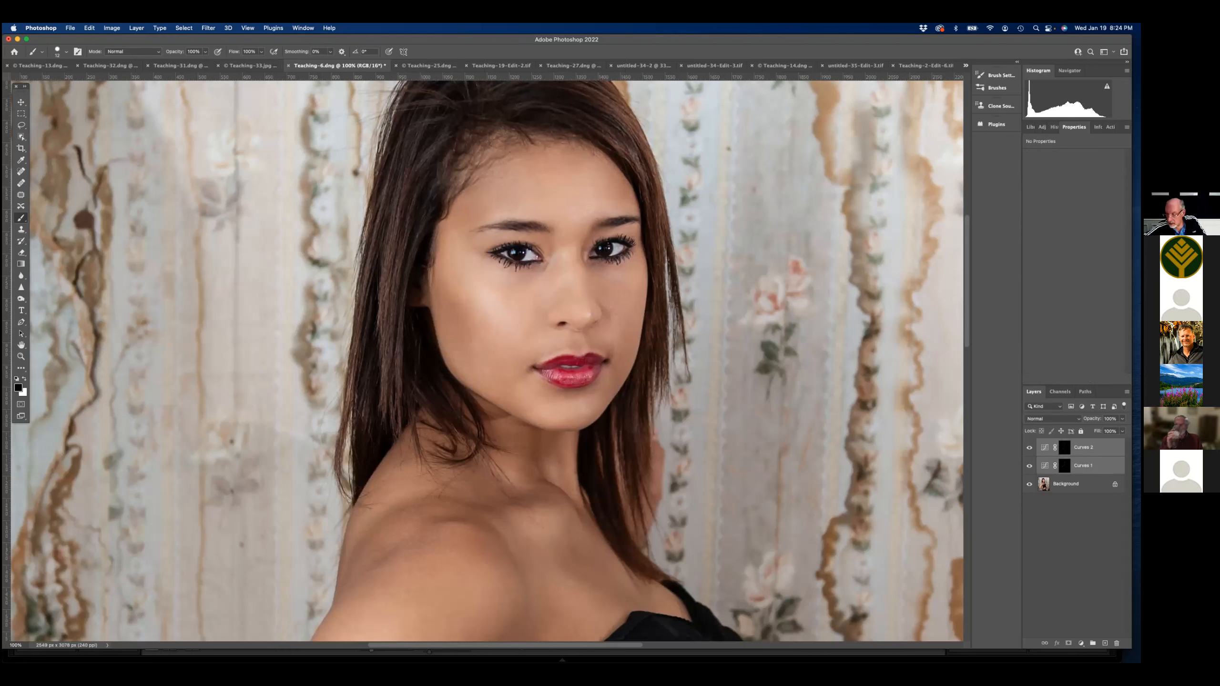
pyautogui.press('super+g')
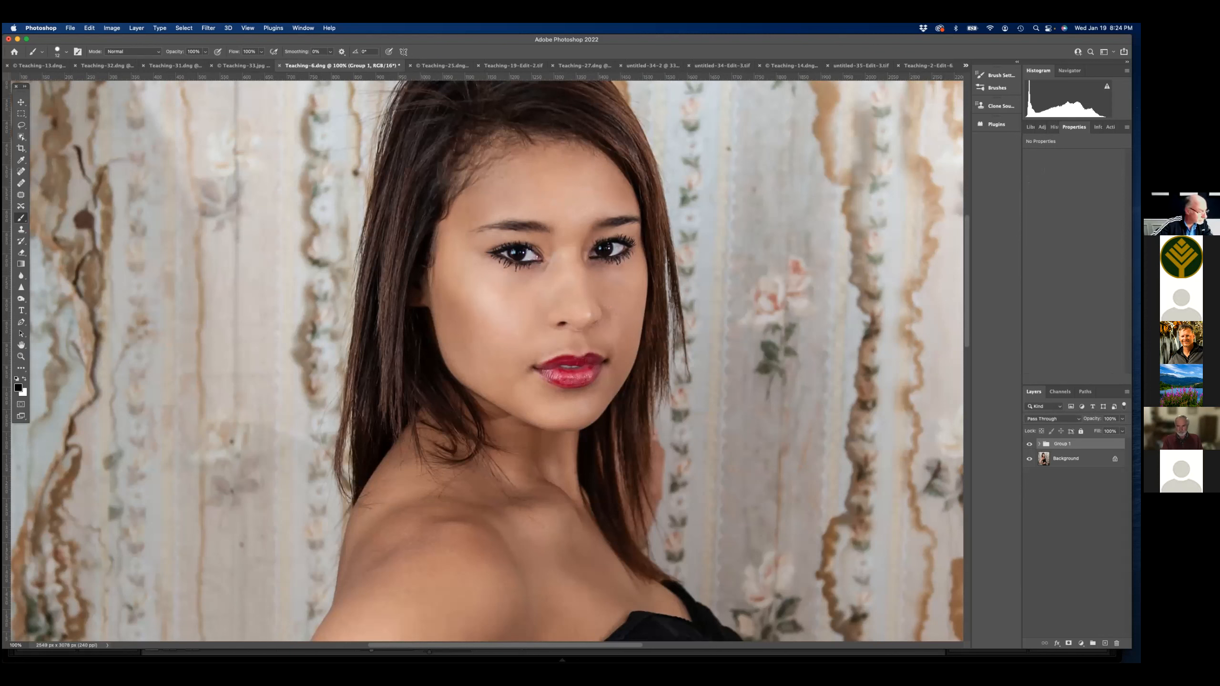
# - Switch to the Teaching-25.dng document and view the woman's mouth and teeth at 200%
pyautogui.press('super+Tab')
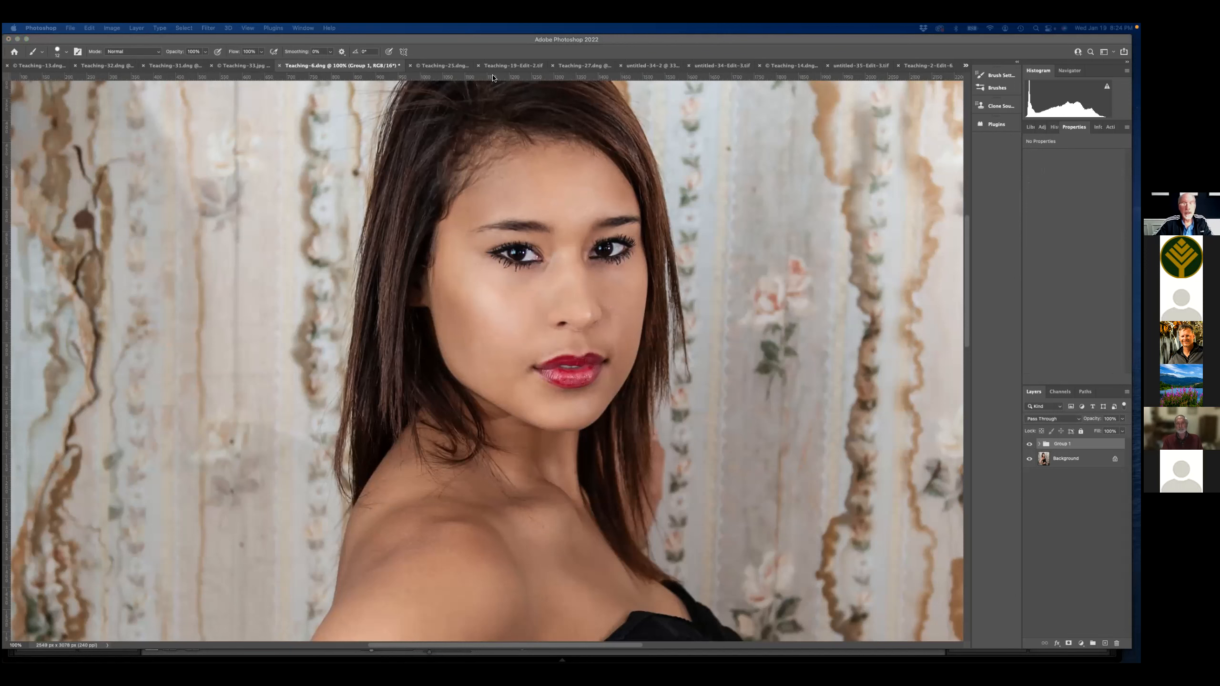
pyautogui.click(438, 65)
pyautogui.click(441, 70)
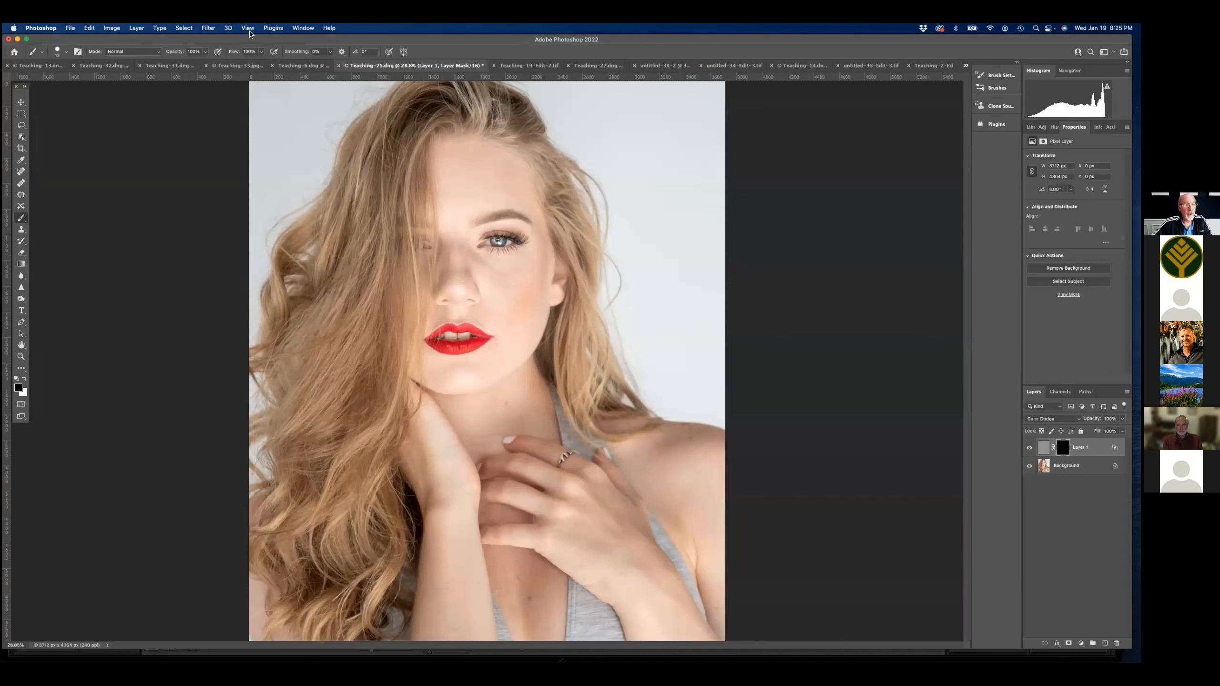
pyautogui.click(248, 28)
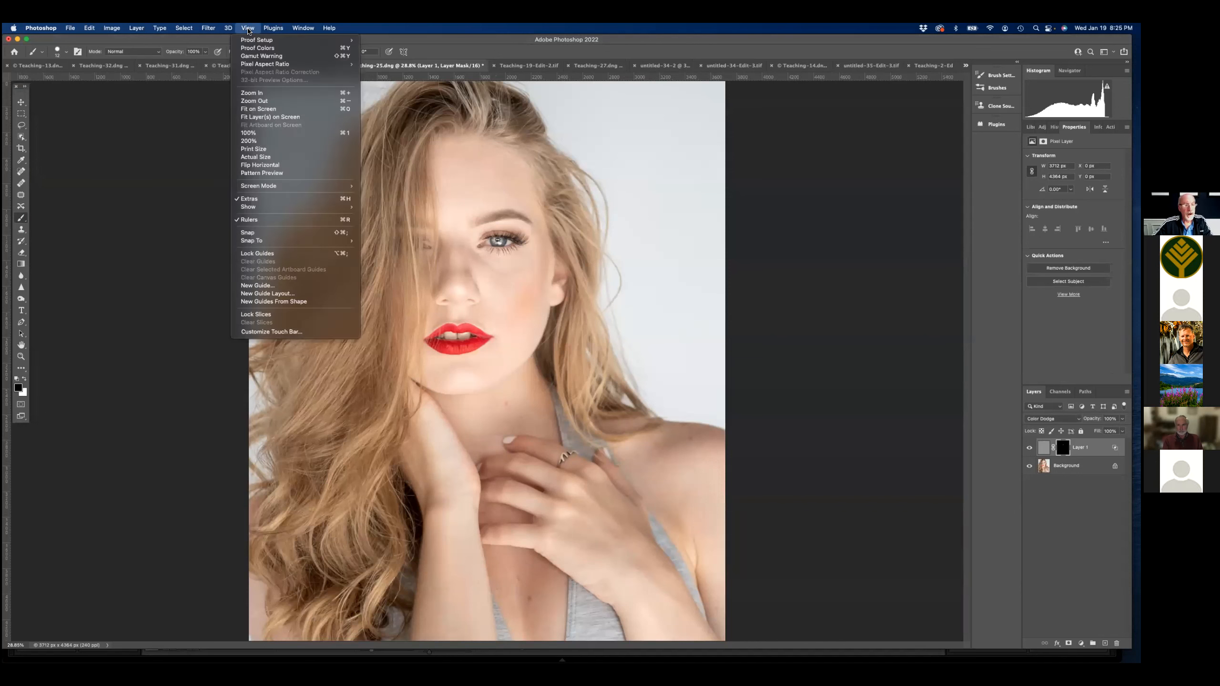
pyautogui.click(262, 142)
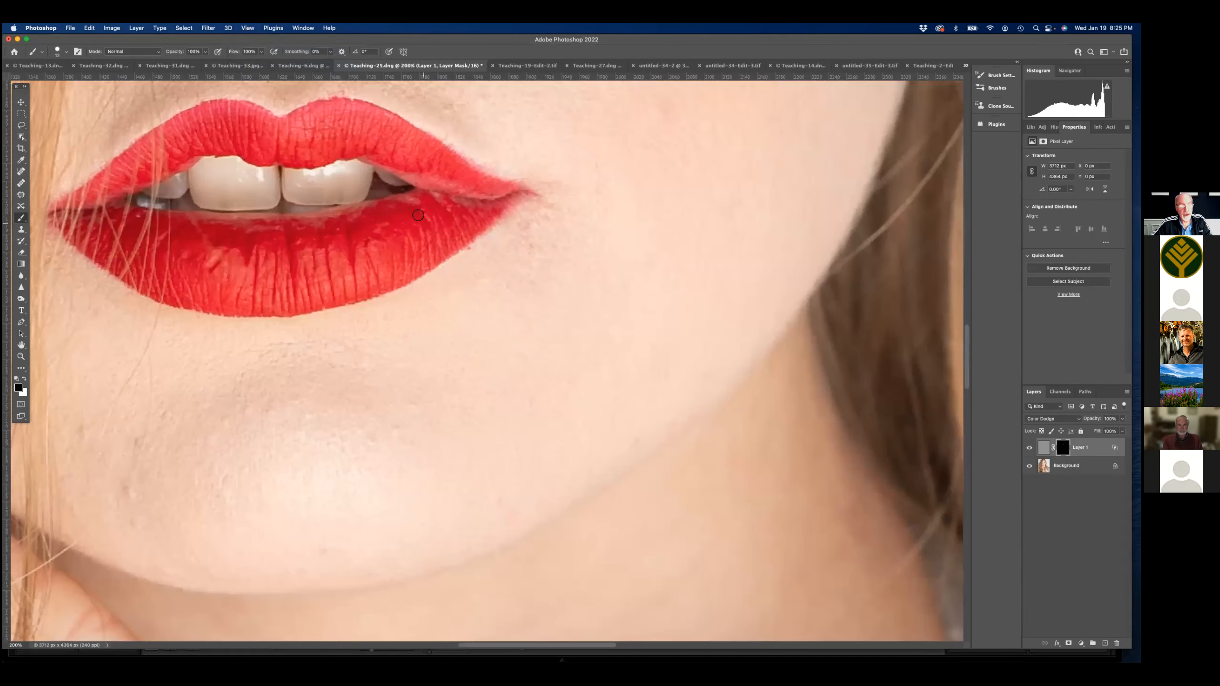
pyautogui.moveTo(416, 212); pyautogui.dragTo(460, 437)
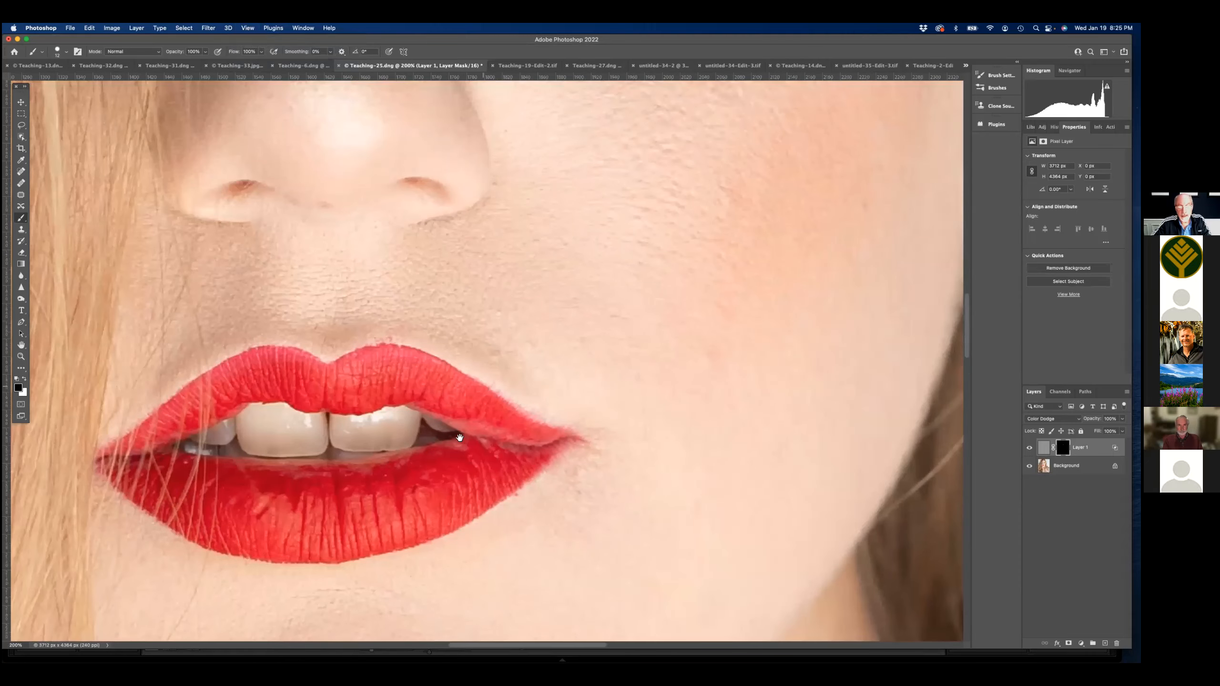
# - Delete the masked Color Dodge gray layer and add a new empty layer above the Background
pyautogui.moveTo(288, 87); pyautogui.dragTo(386, 436)
pyautogui.moveTo(681, 216)
pyautogui.mouseDown()
pyautogui.moveTo(580, 390)
pyautogui.moveTo(443, 320)
pyautogui.mouseUp()
pyautogui.scroll(-1, 500, 281)
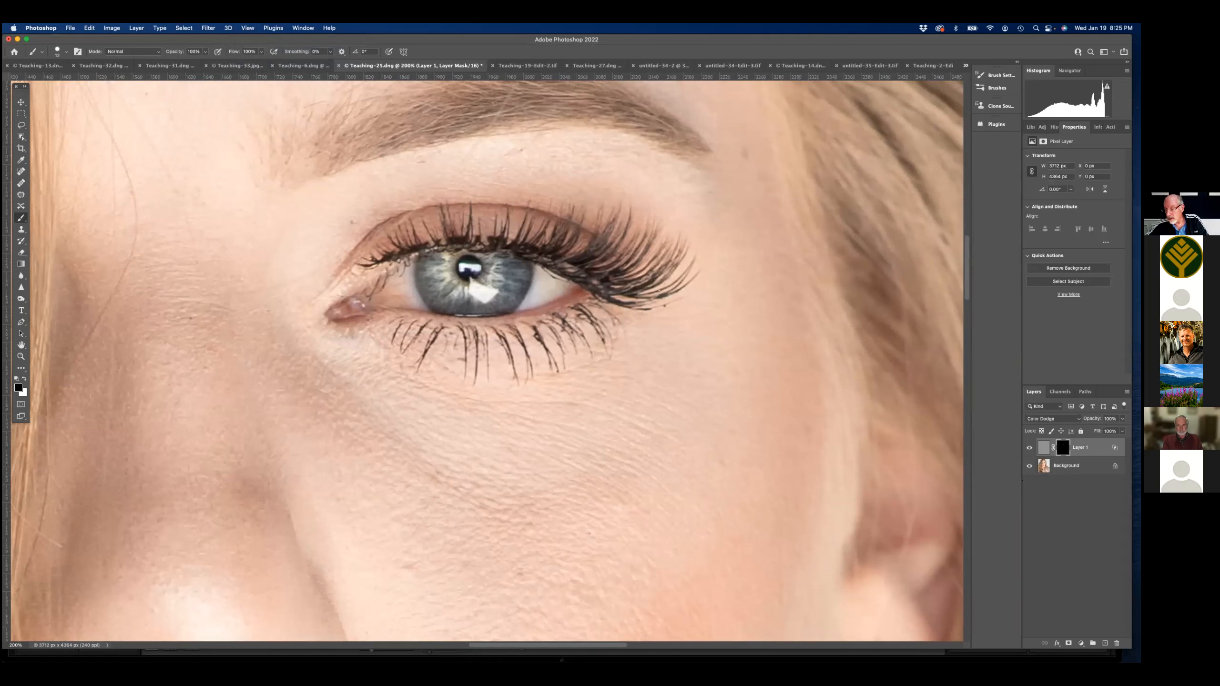
pyautogui.moveTo(1109, 450); pyautogui.dragTo(1116, 642)
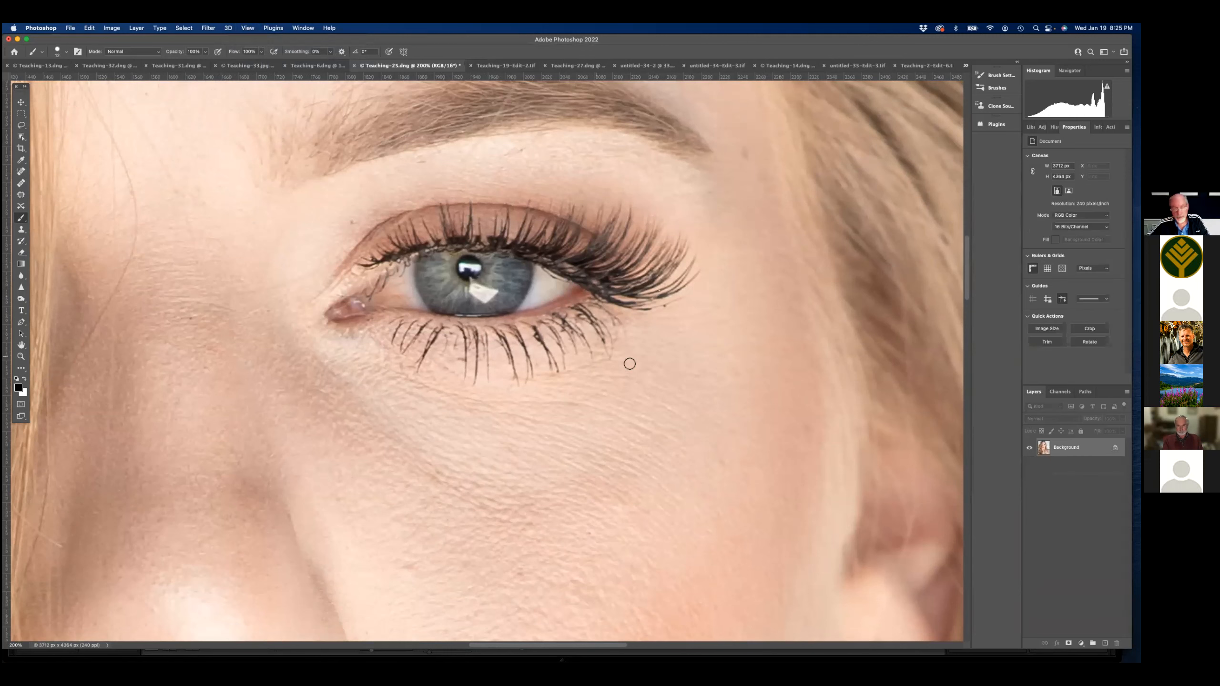
pyautogui.scroll(1, 441, 270)
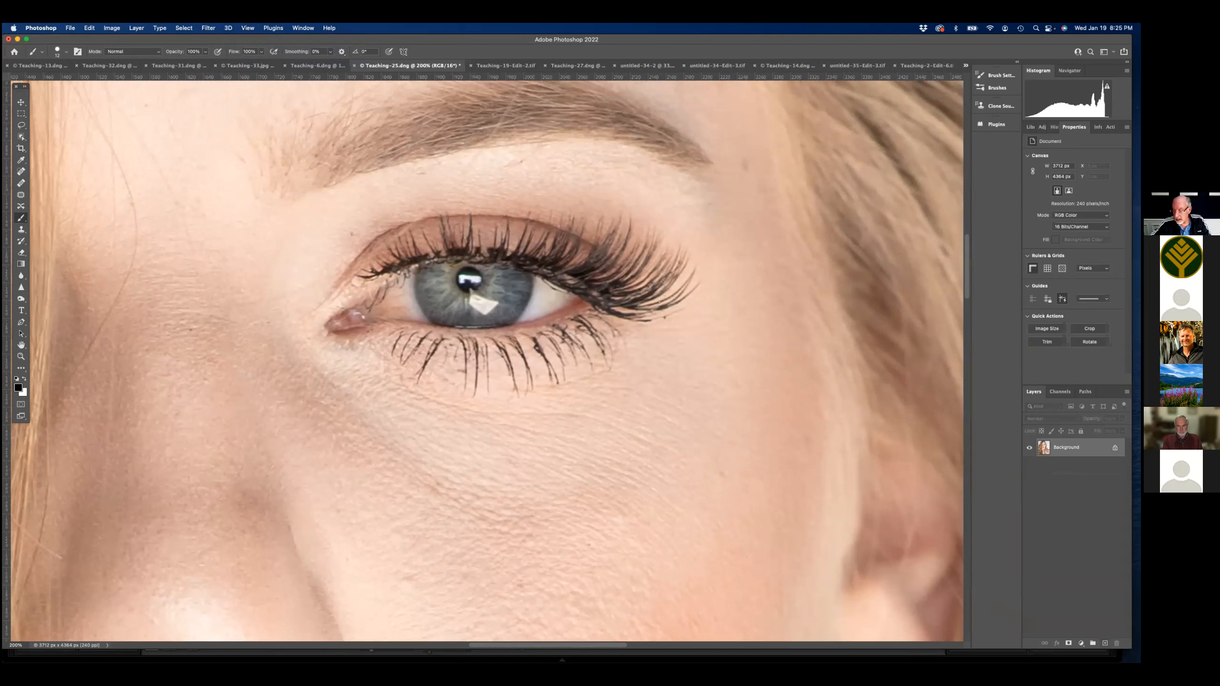
pyautogui.click(1104, 643)
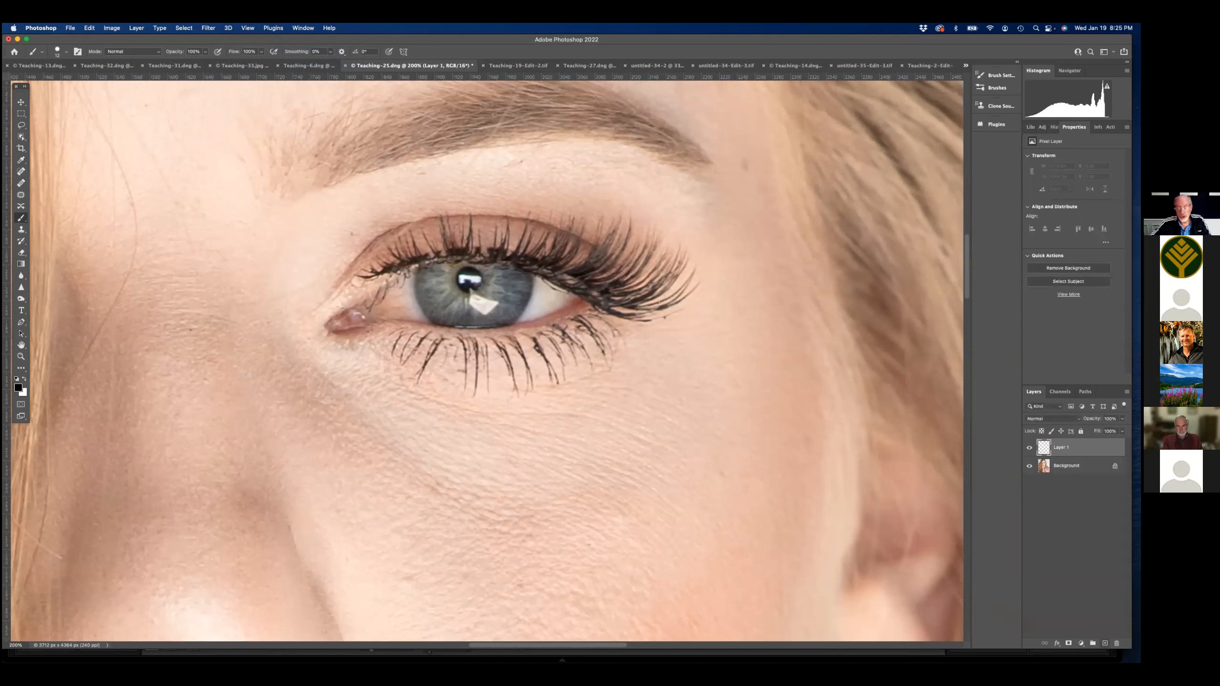
pyautogui.click(89, 30)
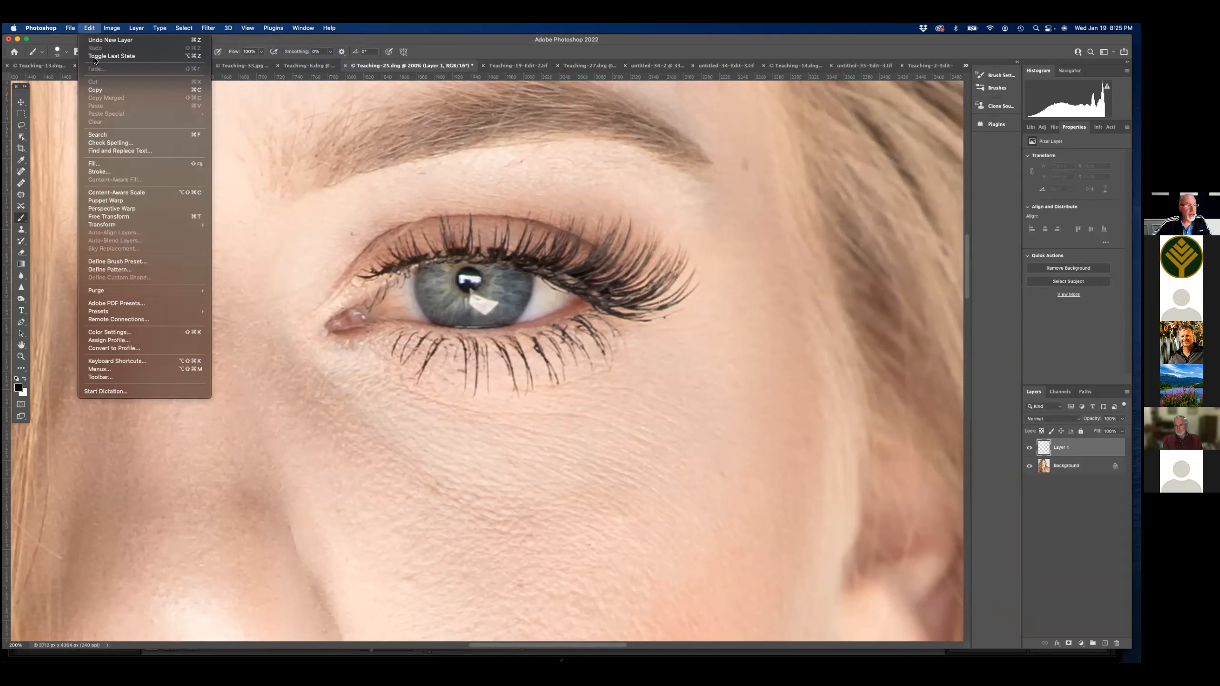
pyautogui.click(103, 167)
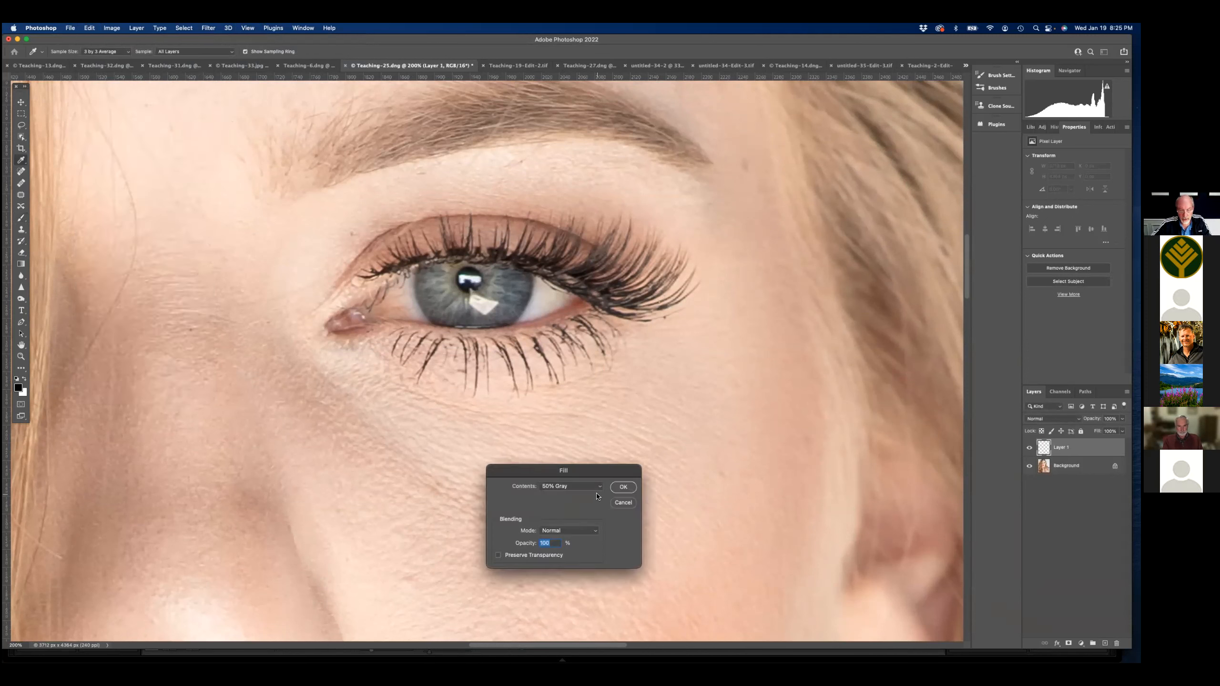
pyautogui.click(598, 487)
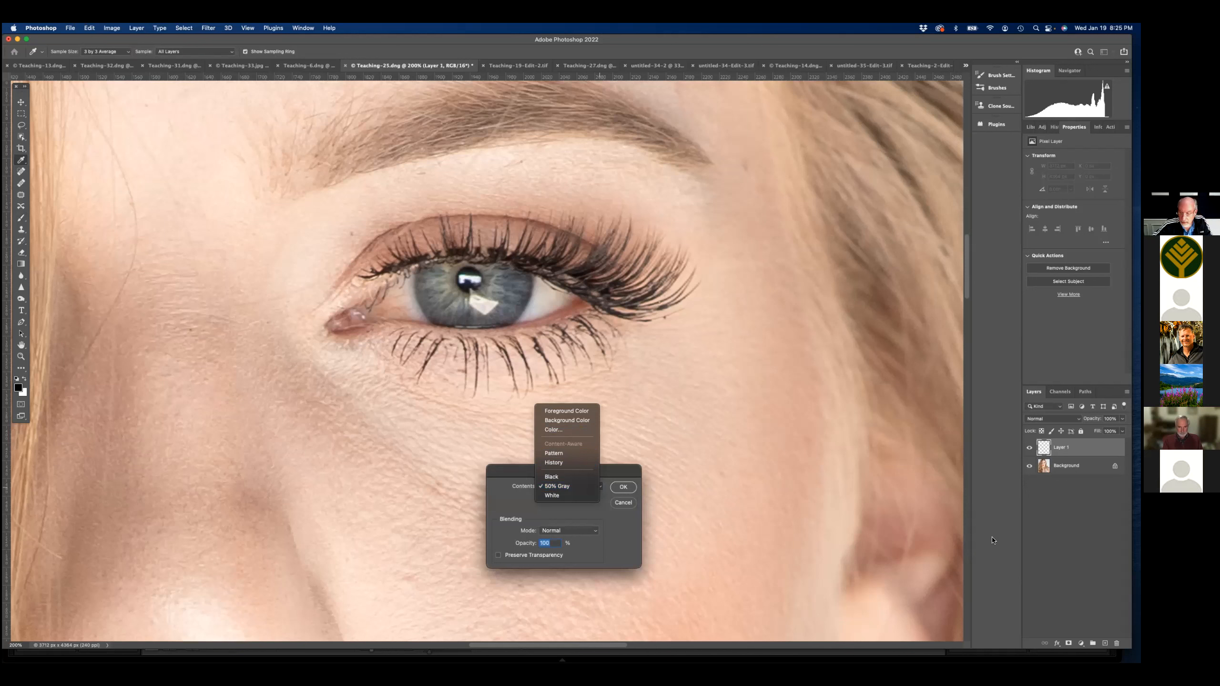
pyautogui.click(1033, 535)
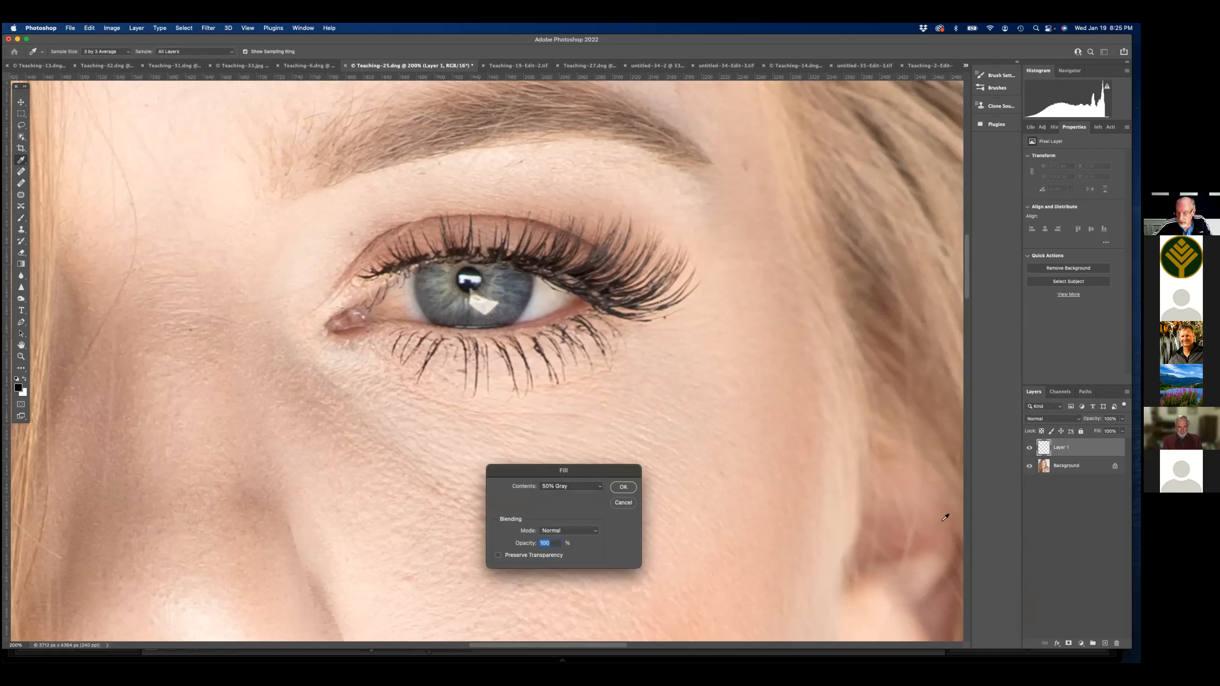
pyautogui.click(622, 503)
pyautogui.press('b')
pyautogui.click(623, 505)
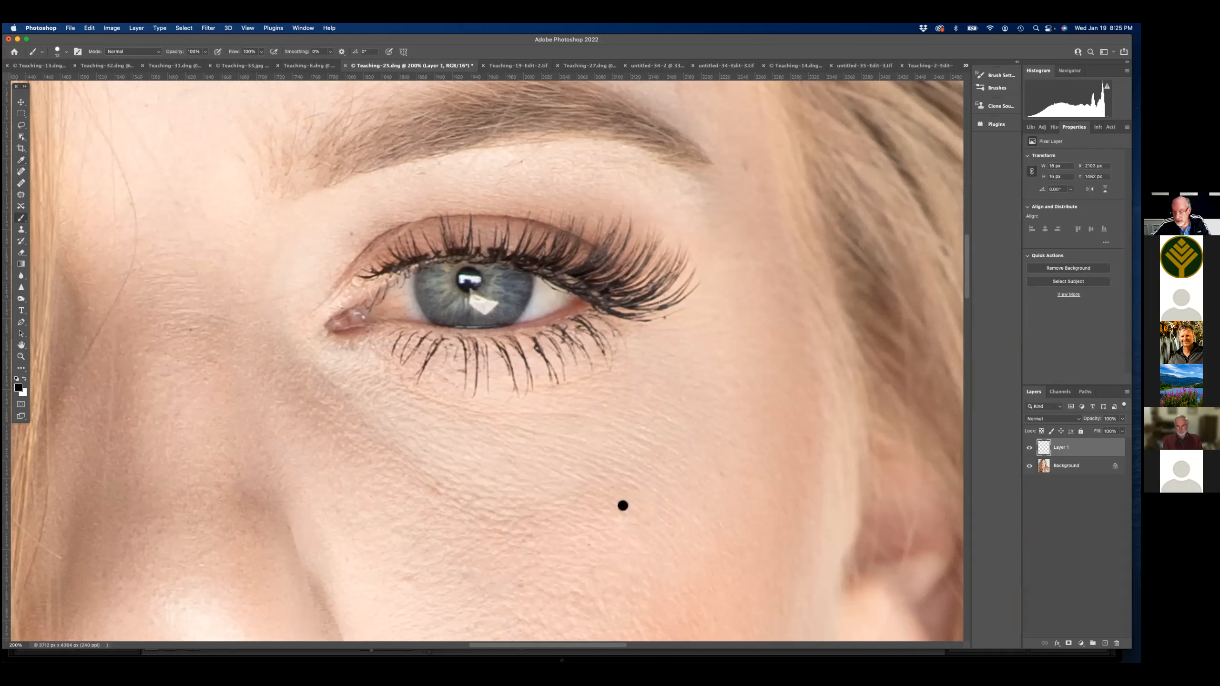
pyautogui.press('super+z')
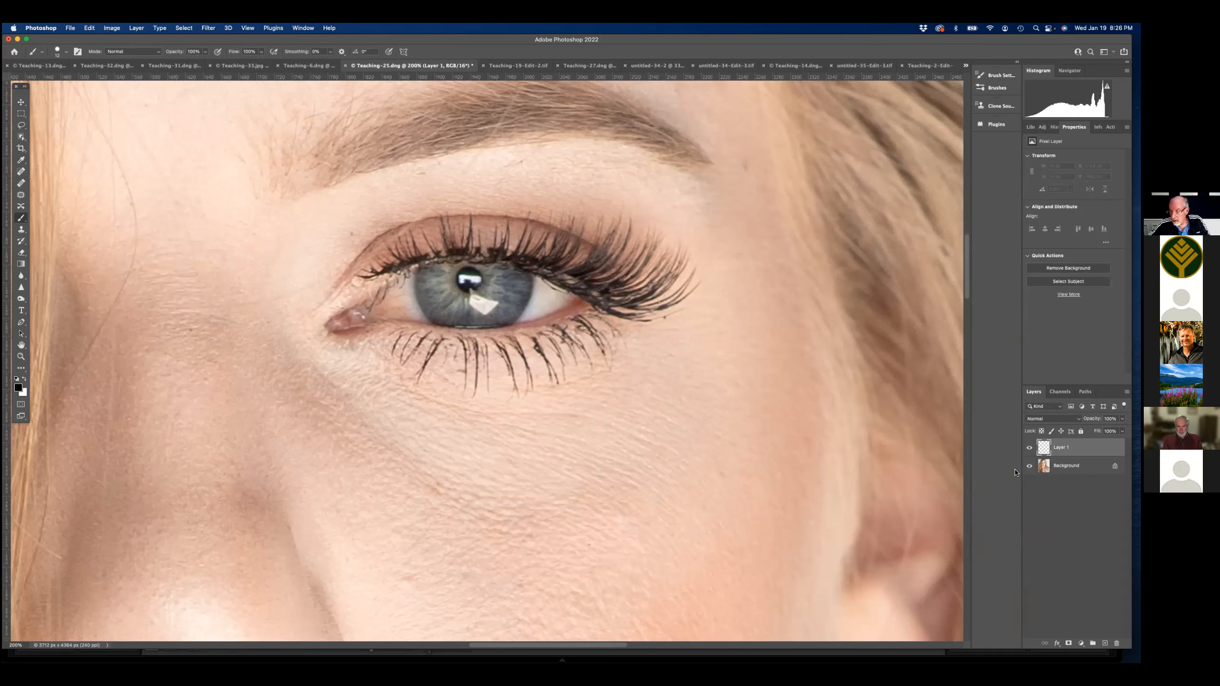
pyautogui.click(131, 53)
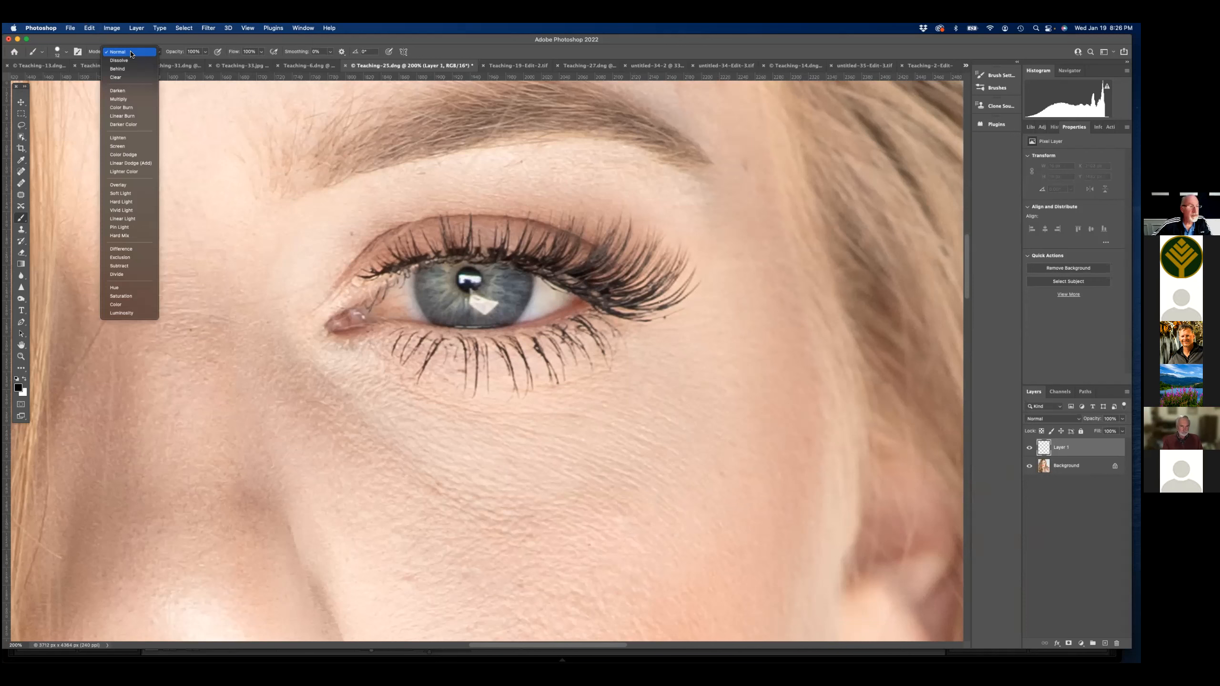
pyautogui.click(88, 30)
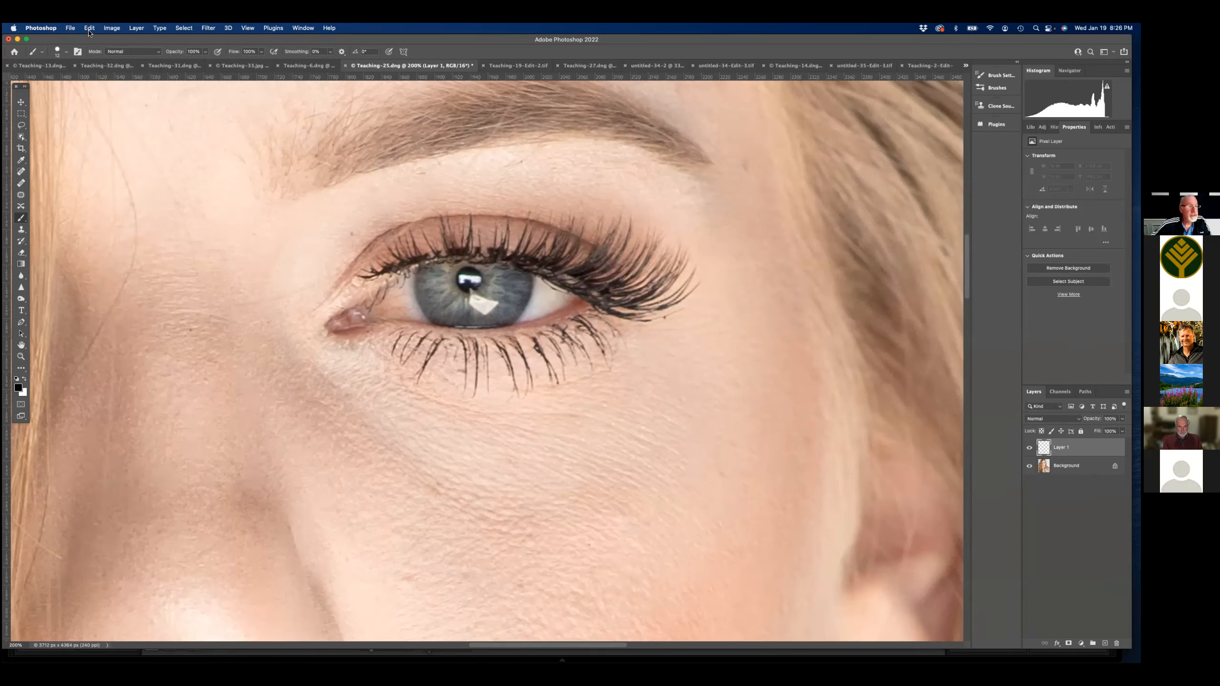
pyautogui.click(158, 53)
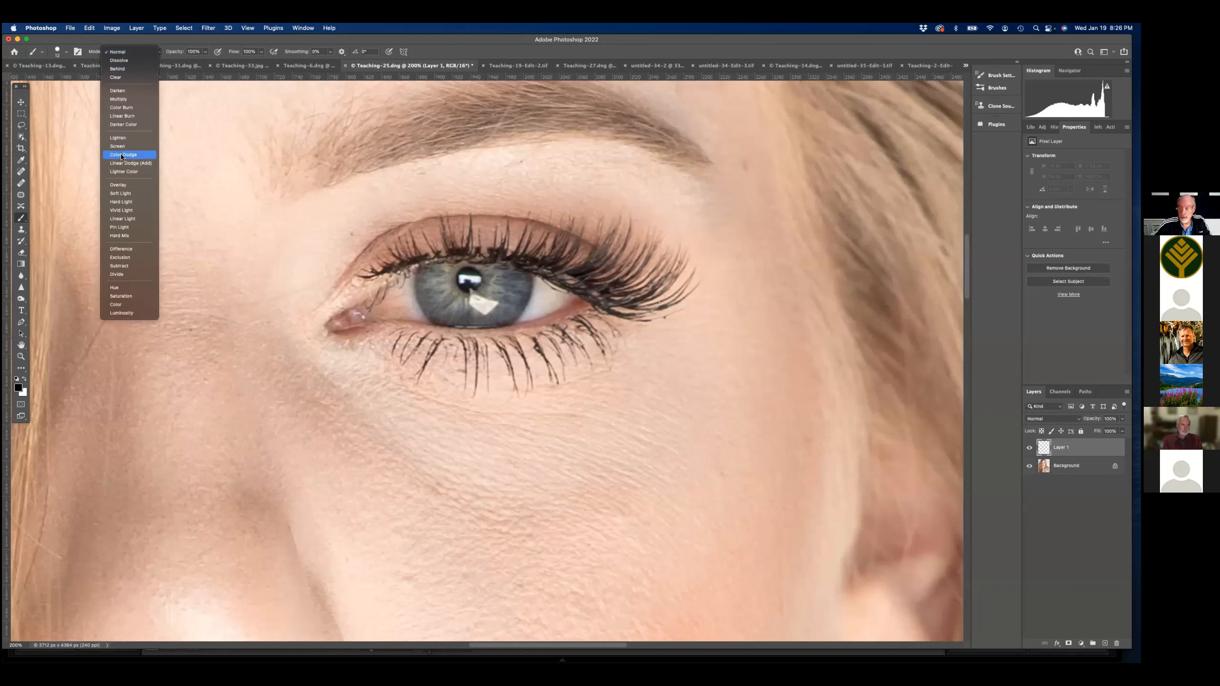
pyautogui.press('Escape')
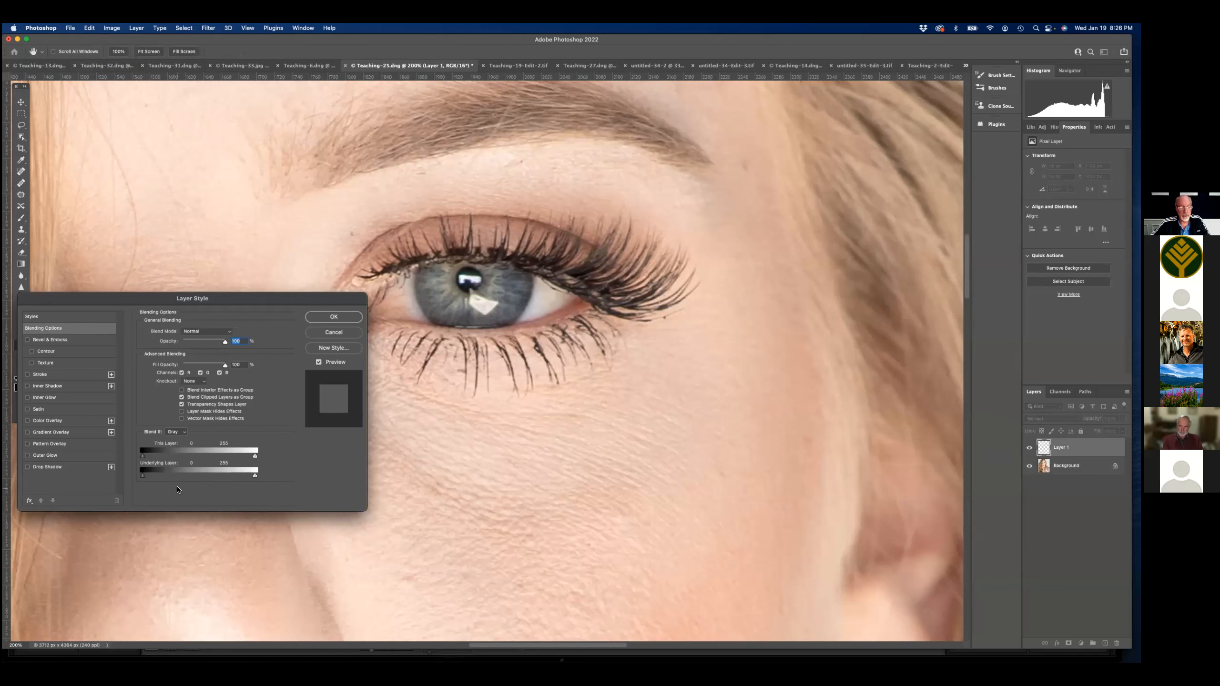
pyautogui.moveTo(142, 477)
pyautogui.mouseDown()
pyautogui.moveTo(189, 472)
pyautogui.moveTo(142, 469)
pyautogui.mouseUp()
pyautogui.click(342, 334)
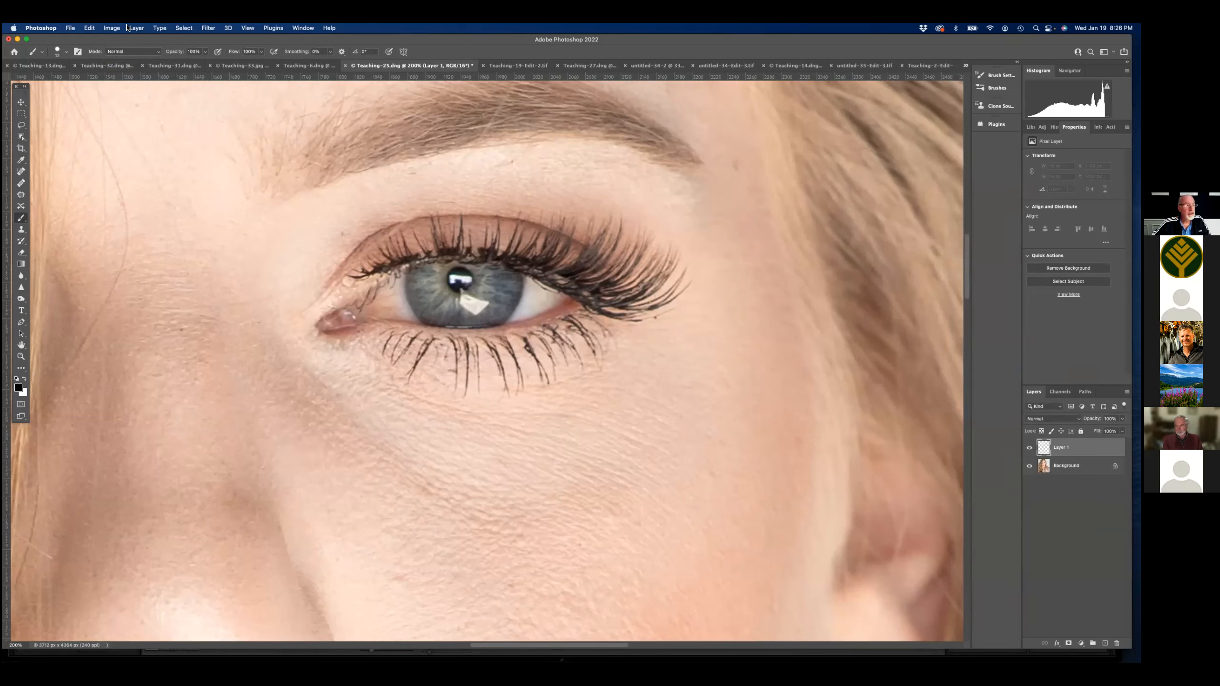
# - Fill the new empty layer with 50% gray and set its blend mode to Color Dodge
pyautogui.click(89, 28)
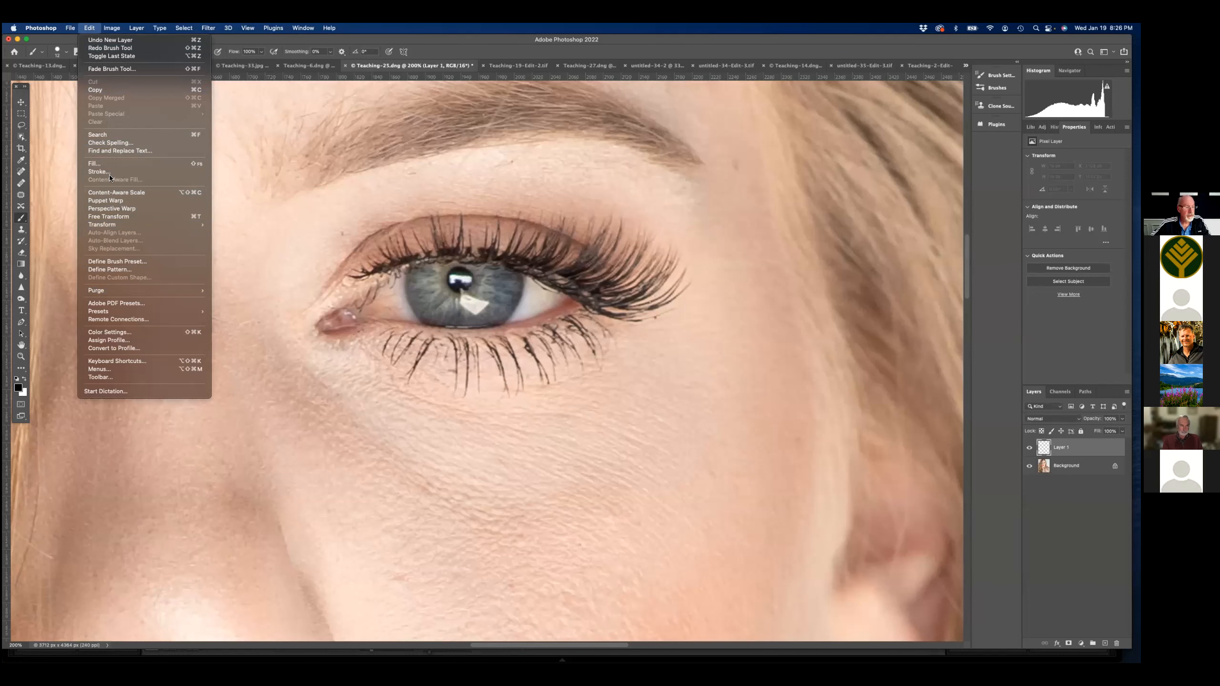
pyautogui.click(104, 163)
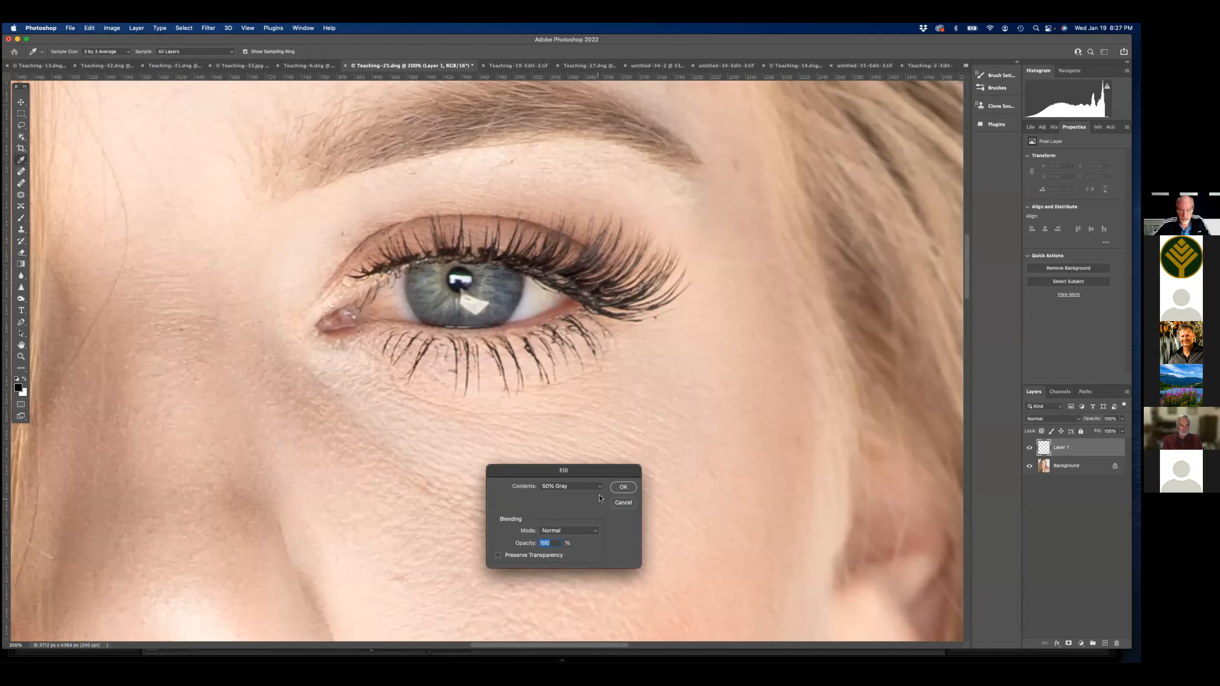
pyautogui.click(622, 488)
pyautogui.press('b')
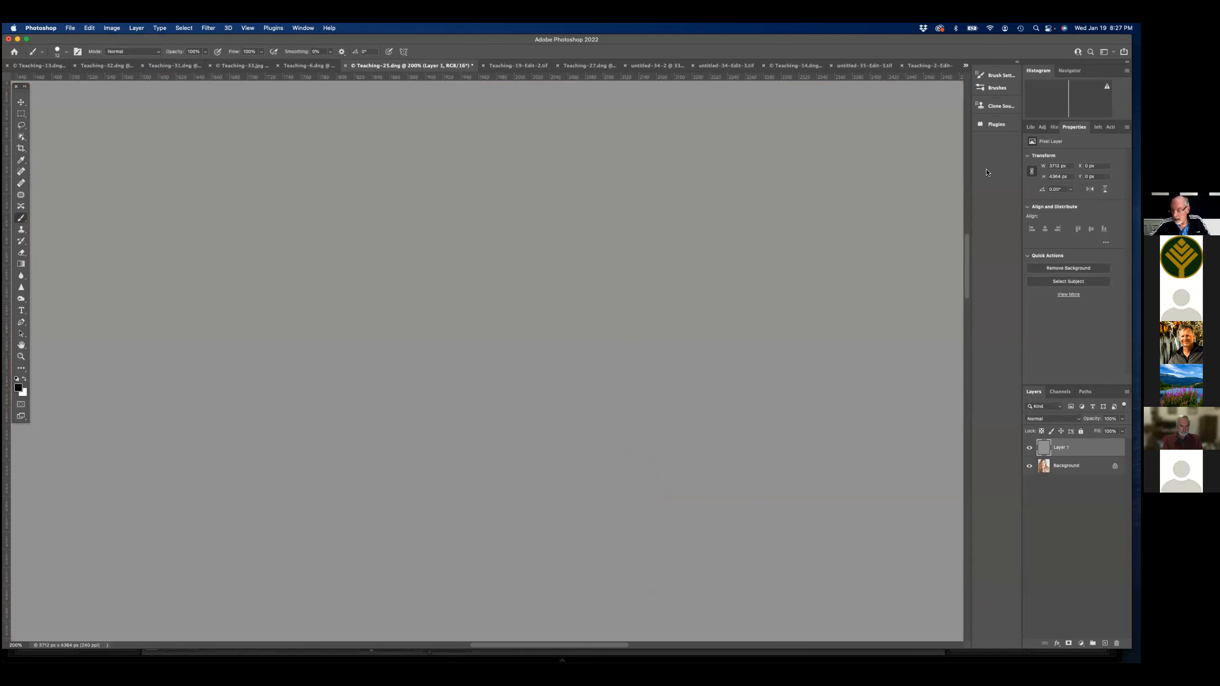
pyautogui.click(1049, 419)
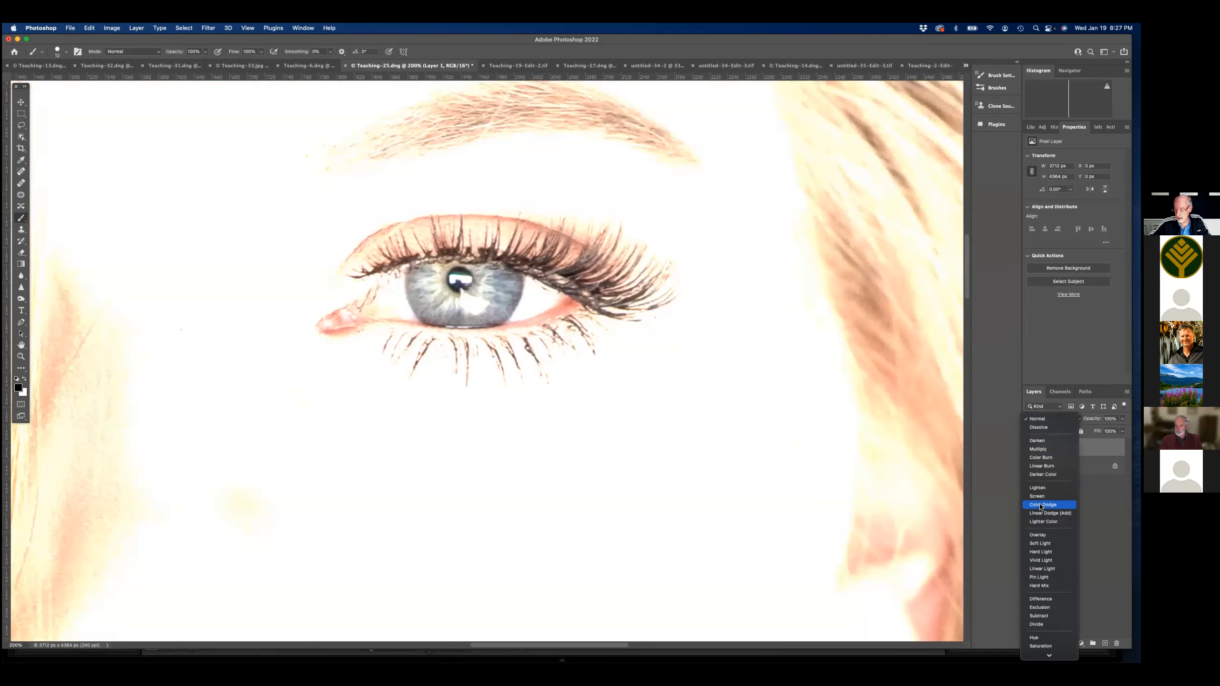
pyautogui.click(1041, 505)
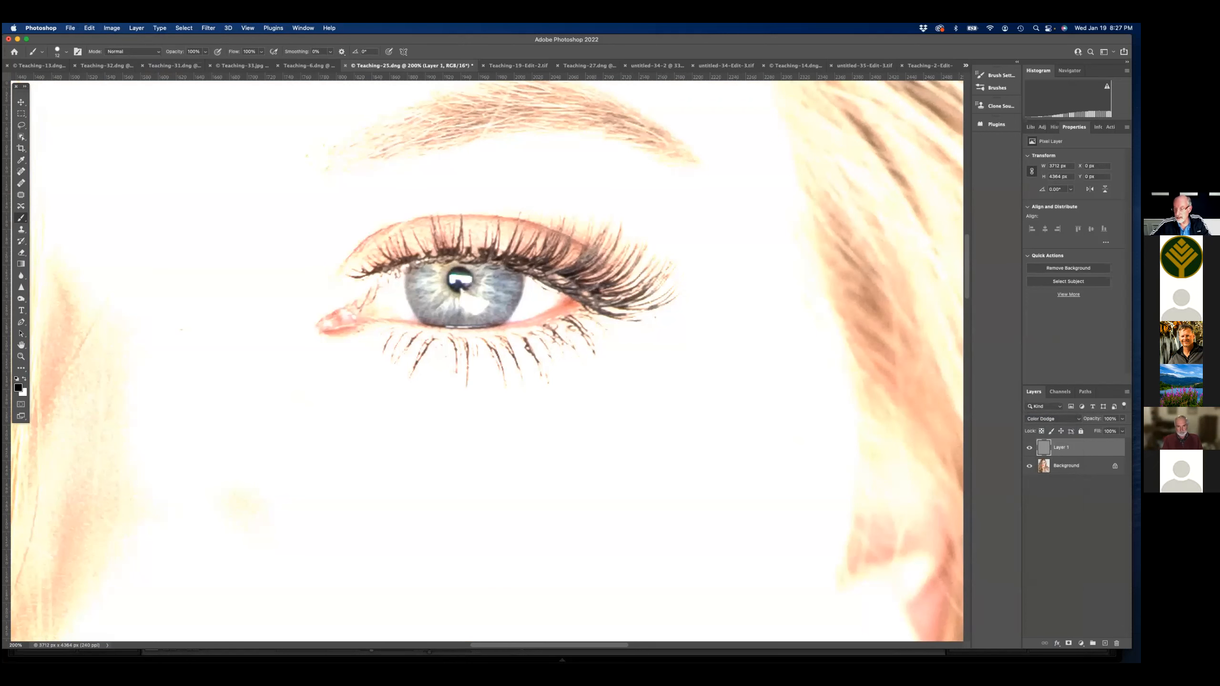
# - Split the gray layer's Blend If black slider for the underlying layer, placing its upper half at about 115 and its lower half below 63
pyautogui.doubleClick(1086, 447)
pyautogui.moveTo(142, 477); pyautogui.dragTo(169, 475)
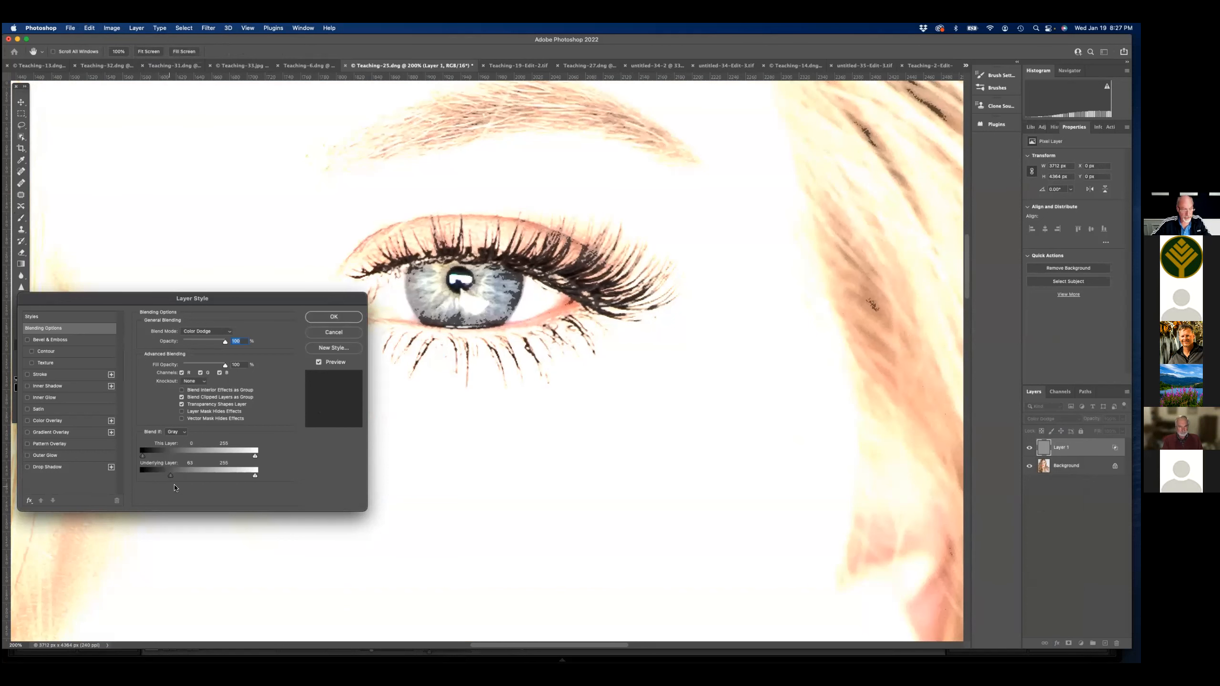
pyautogui.press('alt')
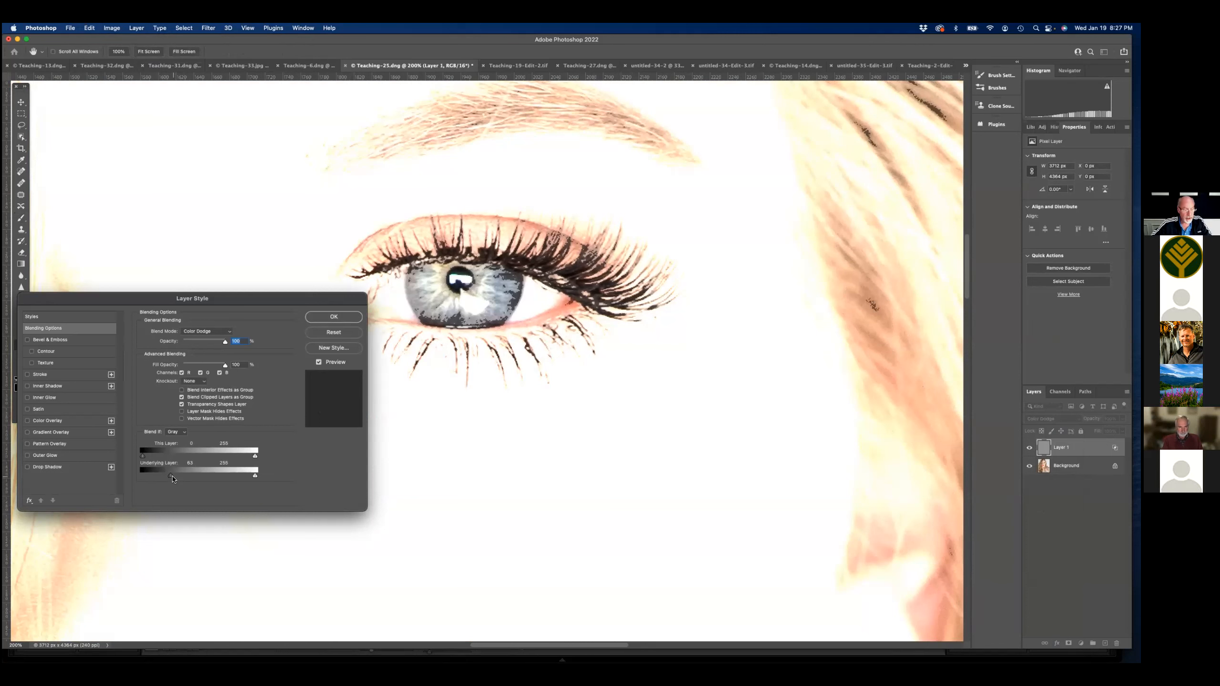
pyautogui.moveTo(171, 476); pyautogui.dragTo(194, 476)
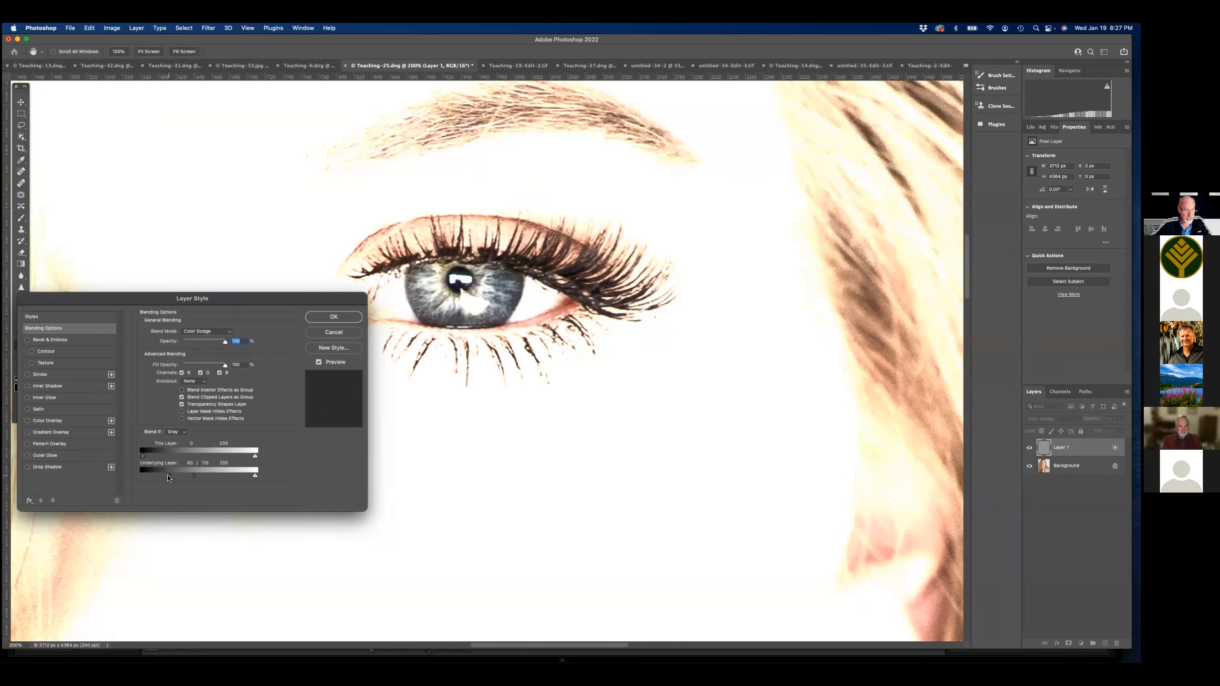
pyautogui.moveTo(163, 477)
pyautogui.mouseDown()
pyautogui.moveTo(205, 476)
pyautogui.moveTo(156, 477)
pyautogui.mouseUp()
pyautogui.click(334, 317)
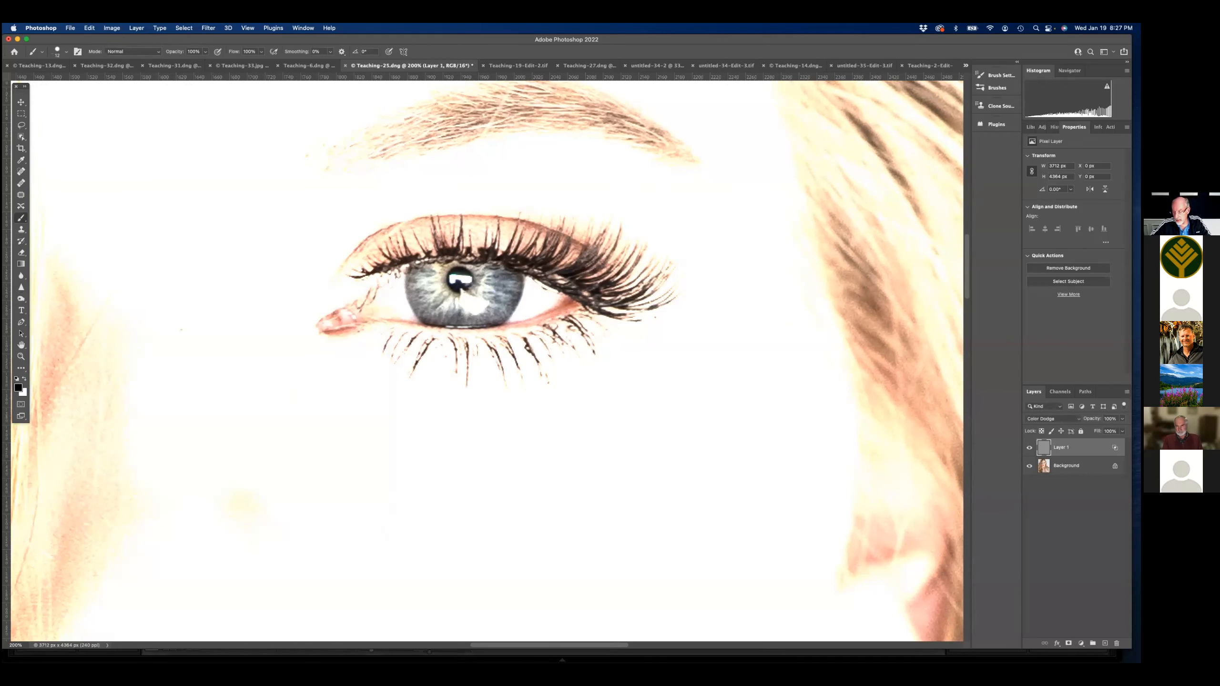
# - Add a layer mask to the Color Dodge gray layer and invert it to black
pyautogui.click(1068, 642)
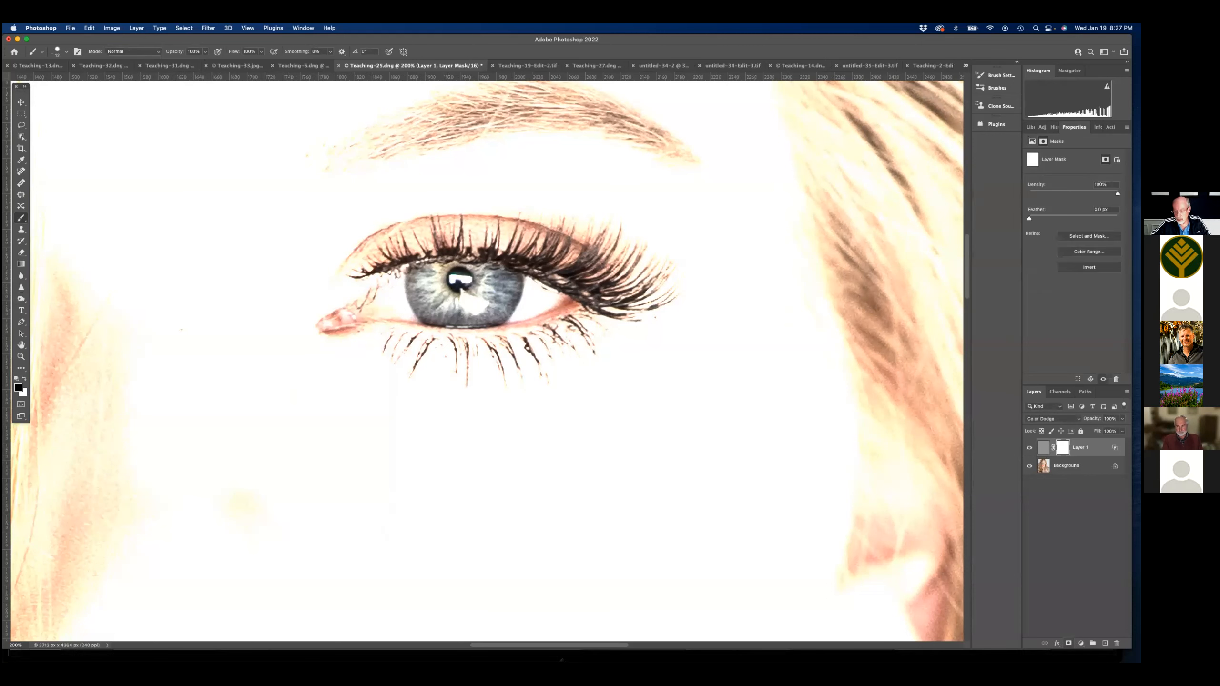
pyautogui.press('super+i')
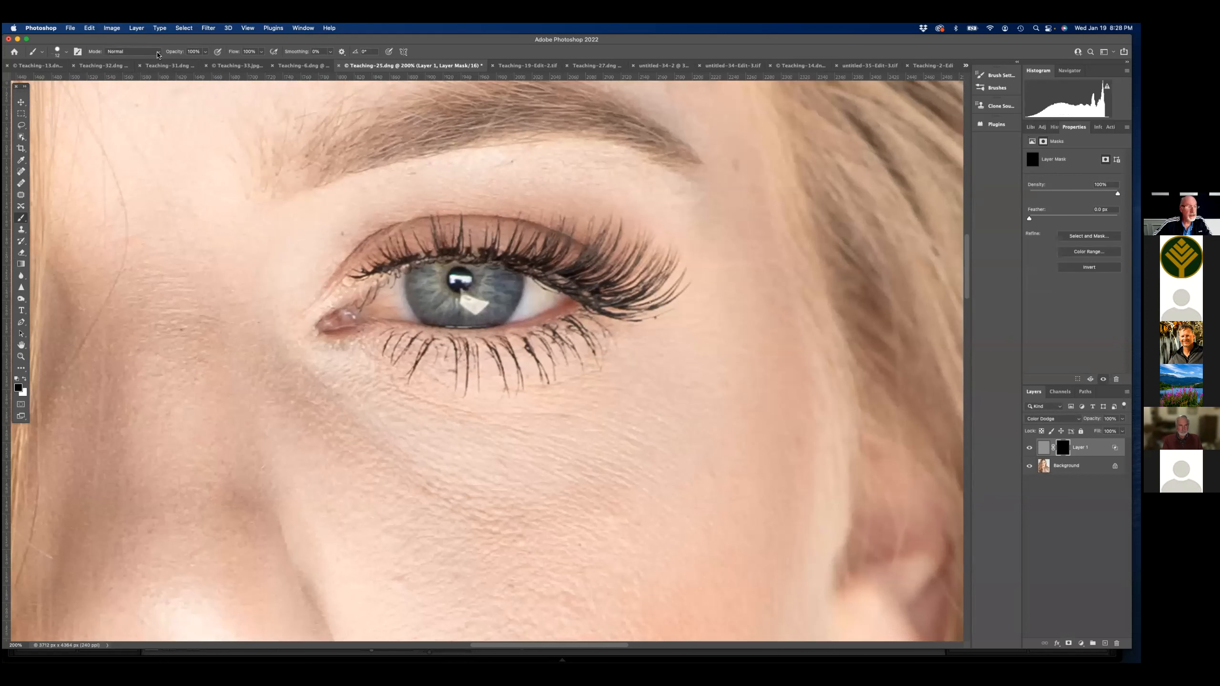
# - Lower the brush opacity to about 19% and soften its hardness to about 11%
pyautogui.click(205, 51)
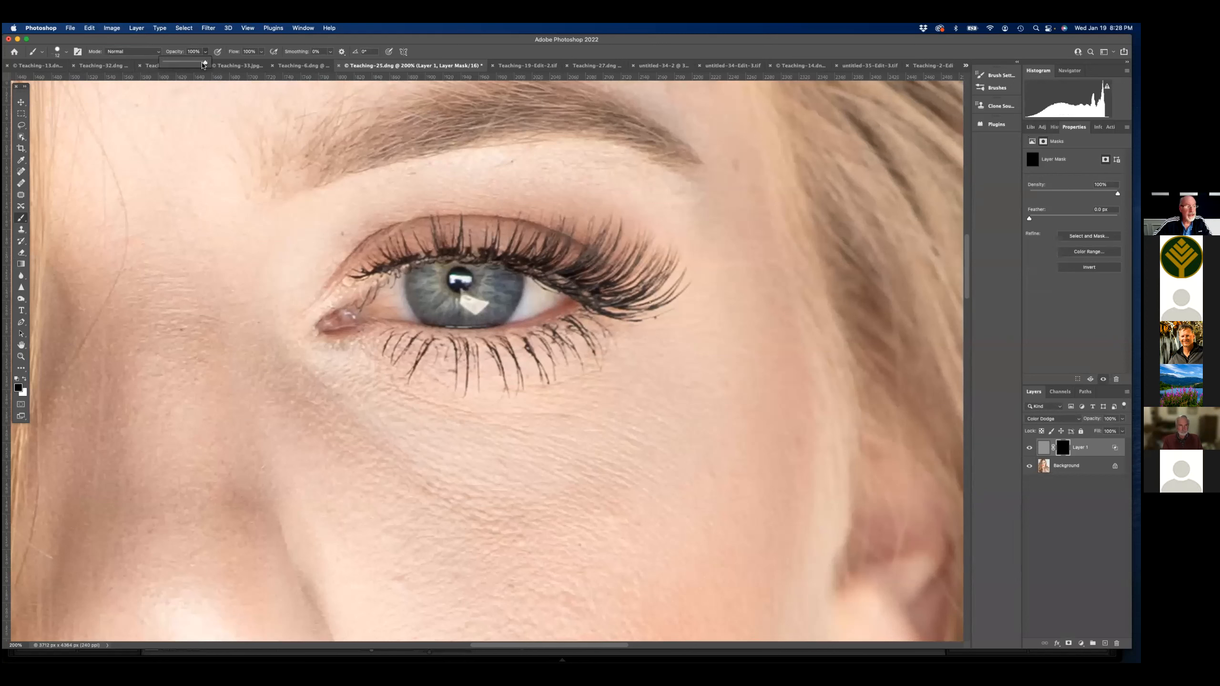
pyautogui.moveTo(207, 62); pyautogui.dragTo(175, 64)
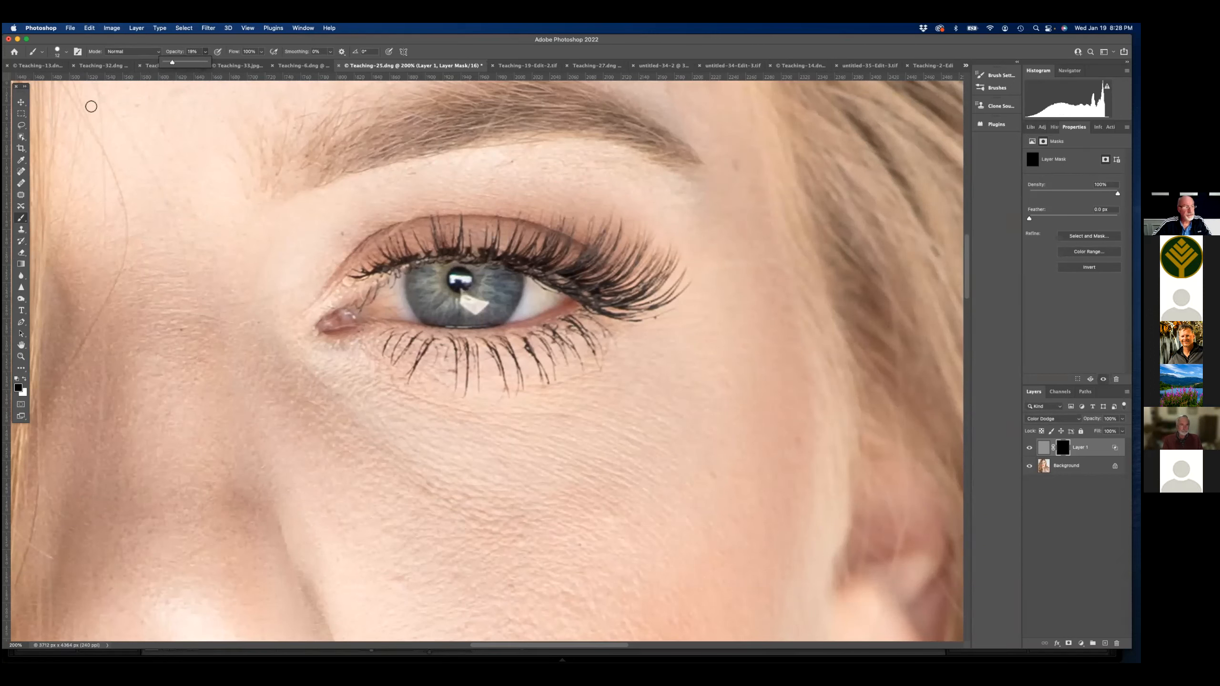
pyautogui.click(66, 51)
pyautogui.moveTo(107, 100); pyautogui.dragTo(61, 102)
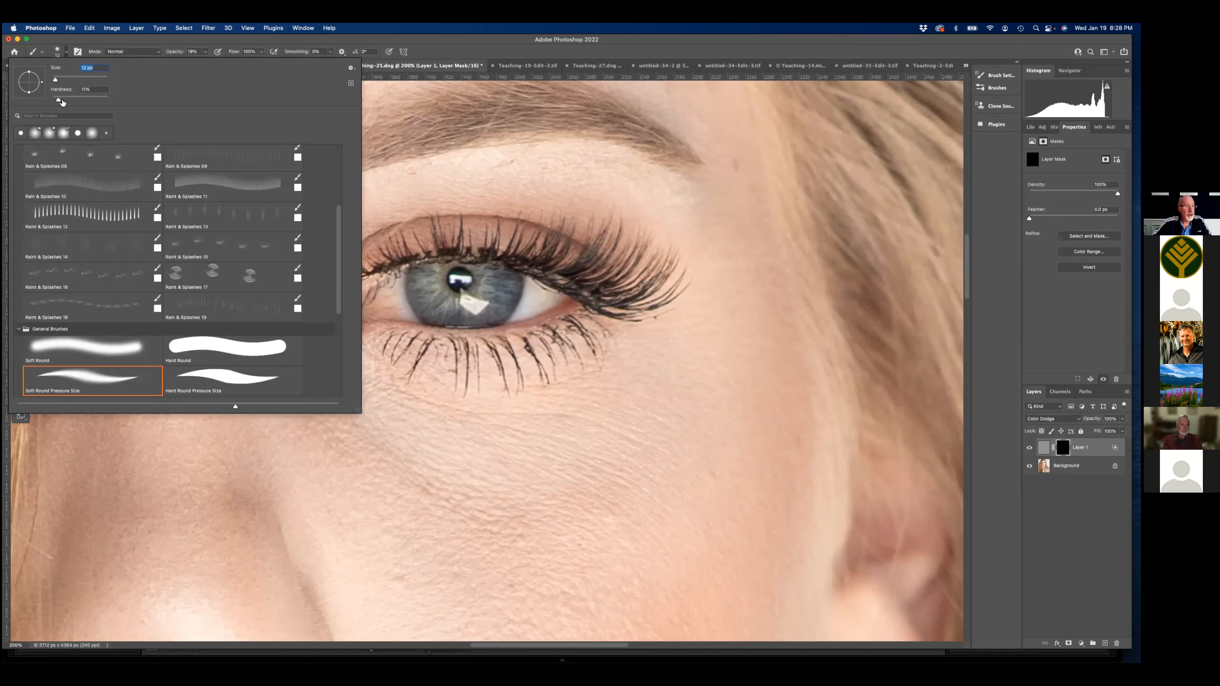
# - Enlarge the brush and paint white over the iris on Layer 1's mask to brighten it
pyautogui.click(449, 299)
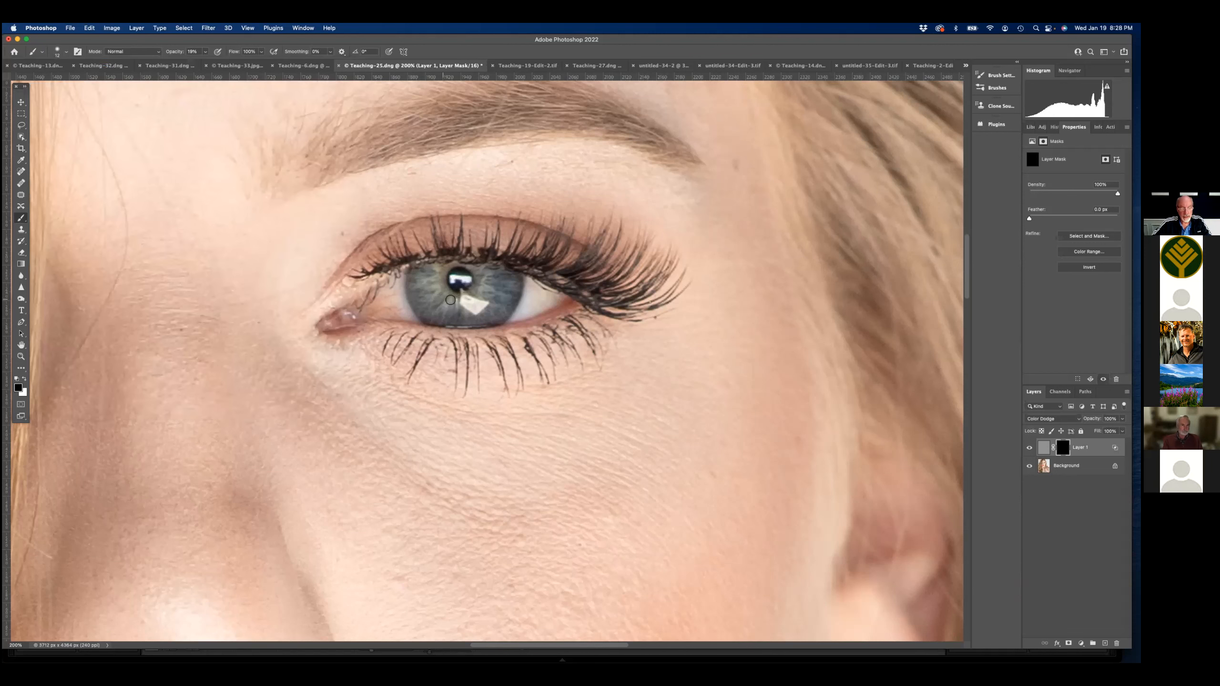
pyautogui.press('x')
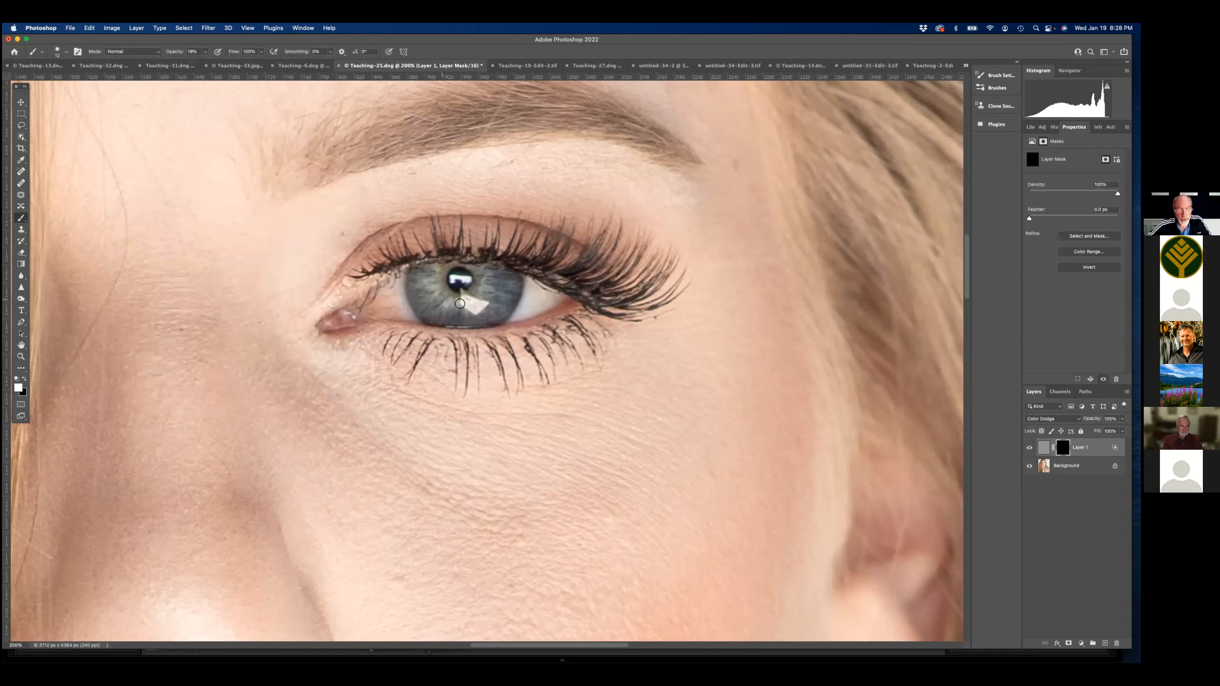
pyautogui.press(']')
pyautogui.press(']')
pyautogui.press(']')
pyautogui.press(']')
pyautogui.press(']')
pyautogui.moveTo(482, 292)
pyautogui.mouseDown()
pyautogui.moveTo(466, 312)
pyautogui.moveTo(437, 305)
pyautogui.moveTo(452, 311)
pyautogui.moveTo(432, 274)
pyautogui.moveTo(457, 302)
pyautogui.moveTo(484, 277)
pyautogui.moveTo(428, 291)
pyautogui.moveTo(427, 275)
pyautogui.moveTo(460, 314)
pyautogui.moveTo(517, 296)
pyautogui.moveTo(465, 320)
pyautogui.mouseUp()
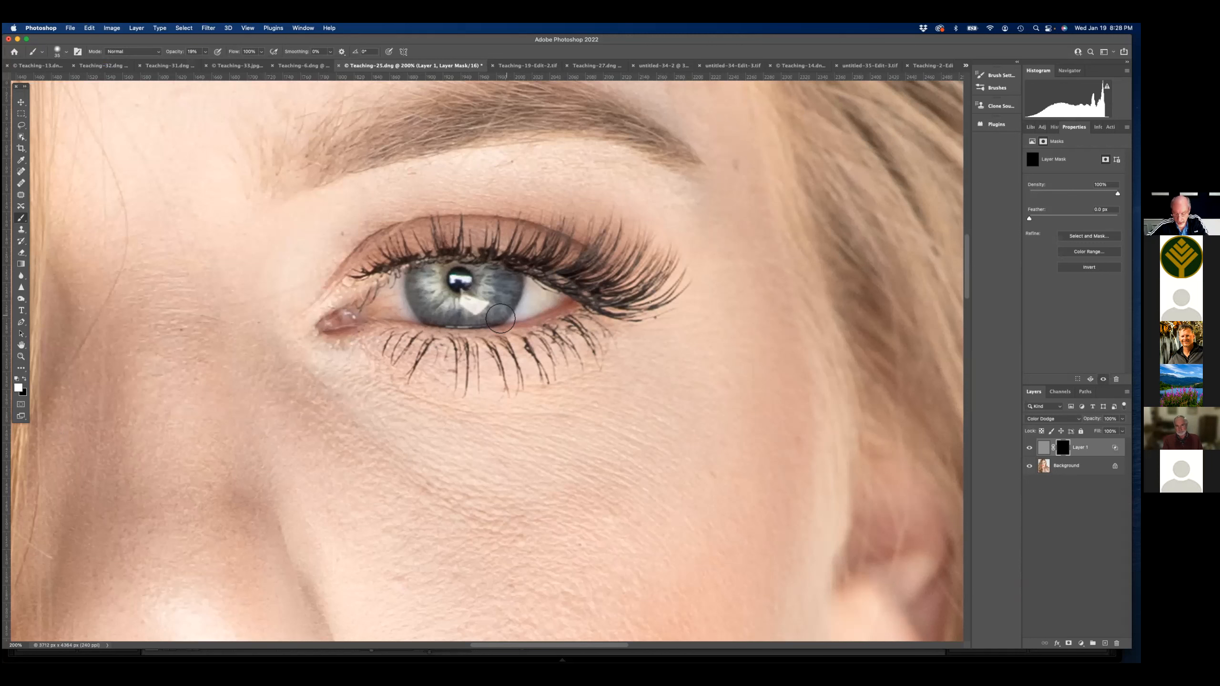
# - Reduce the brush size for finer iris work and compare the eye with Layer 1 hidden and shown
pyautogui.press('[')
pyautogui.press('[')
pyautogui.press('[')
pyautogui.press('[')
pyautogui.press('[')
pyautogui.press('[')
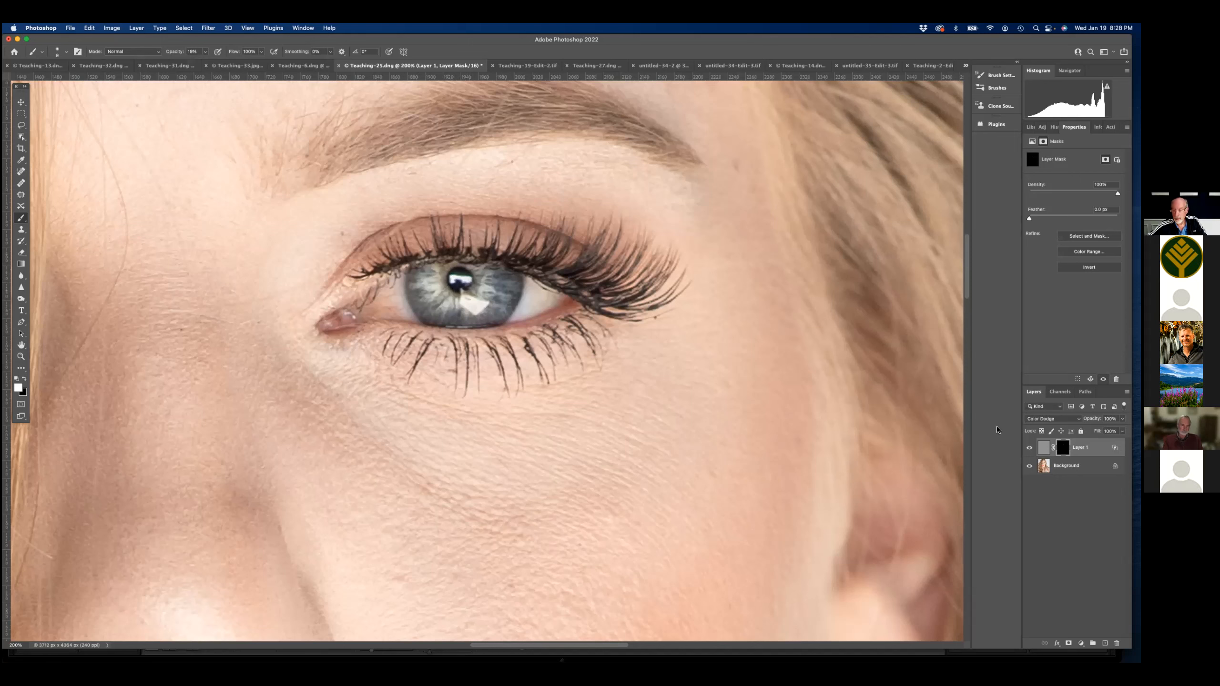
pyautogui.click(1029, 448)
pyautogui.click(1030, 448)
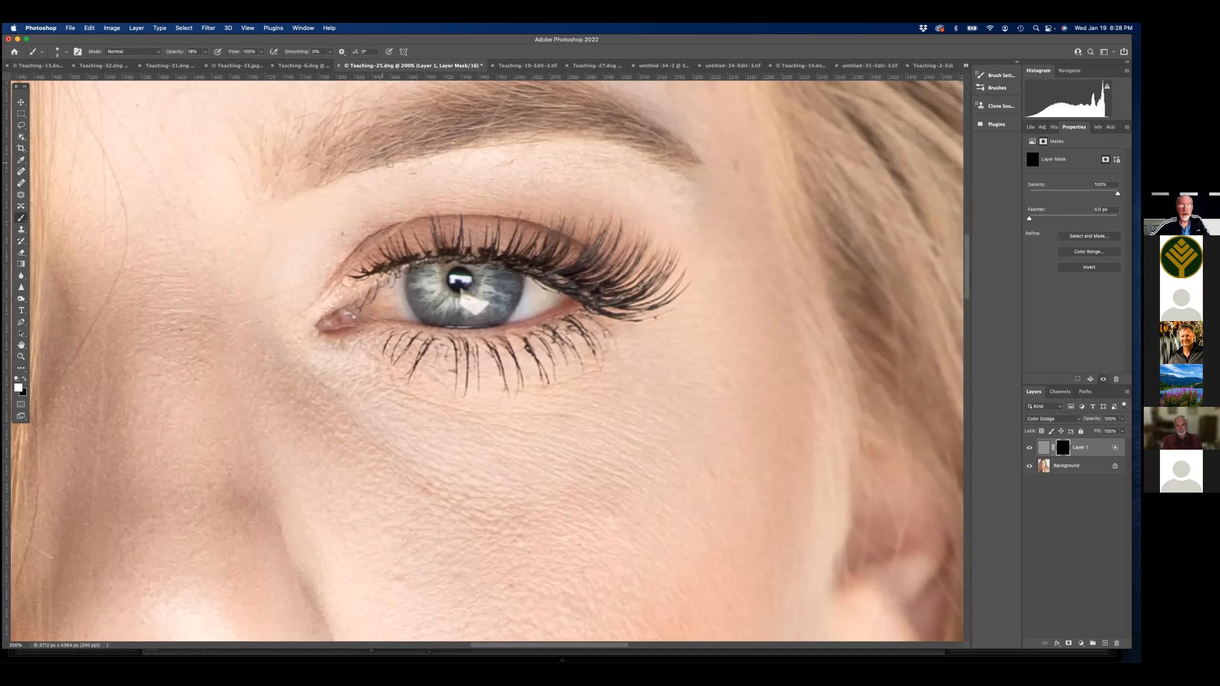
# - Switch to the Teaching-19-Edit-2.tif document and view the woman's eyes at 200%
pyautogui.click(529, 66)
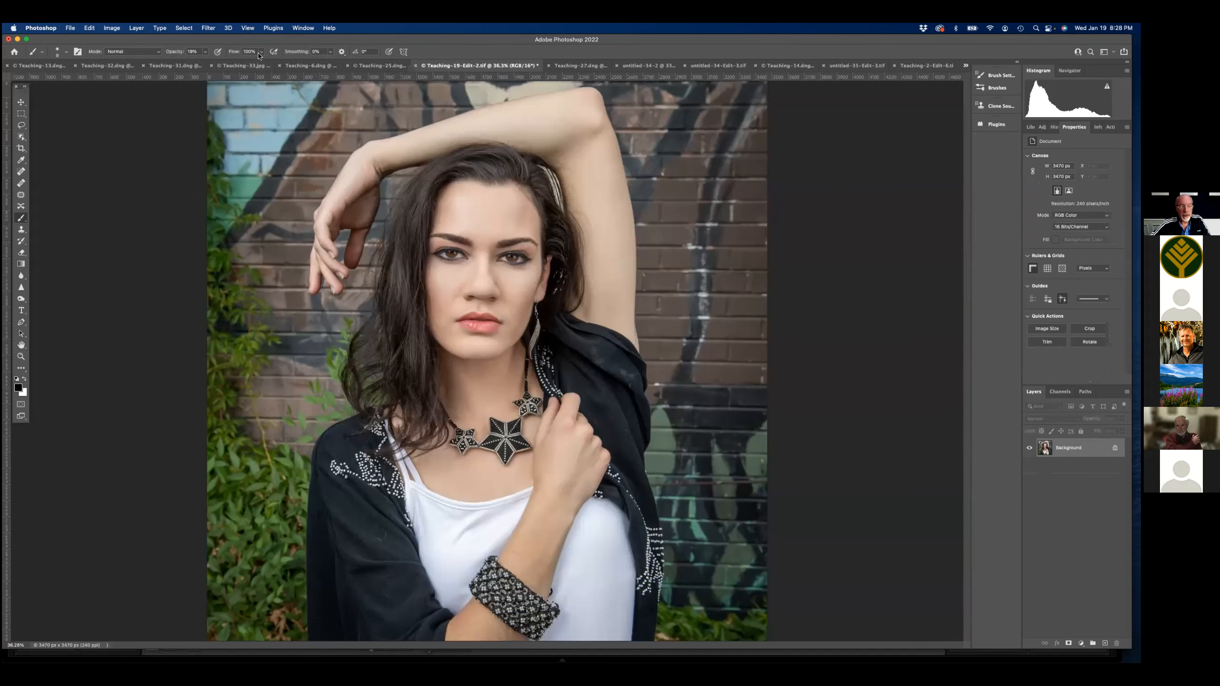
pyautogui.click(248, 27)
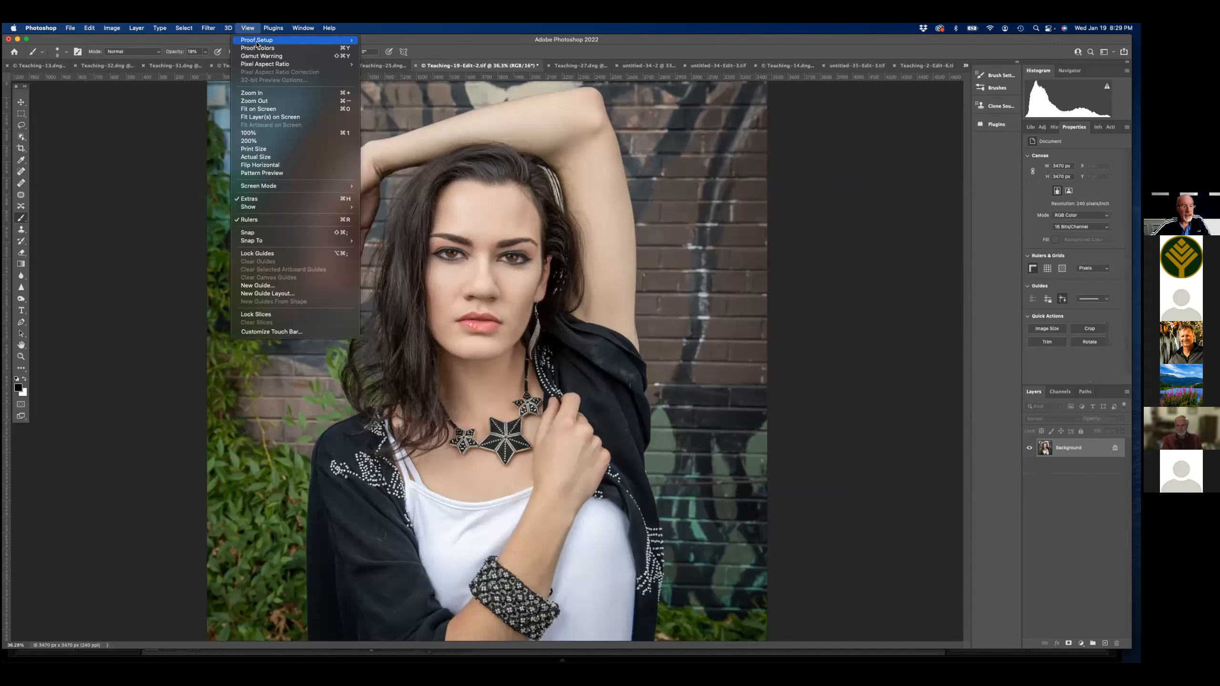
pyautogui.click(245, 141)
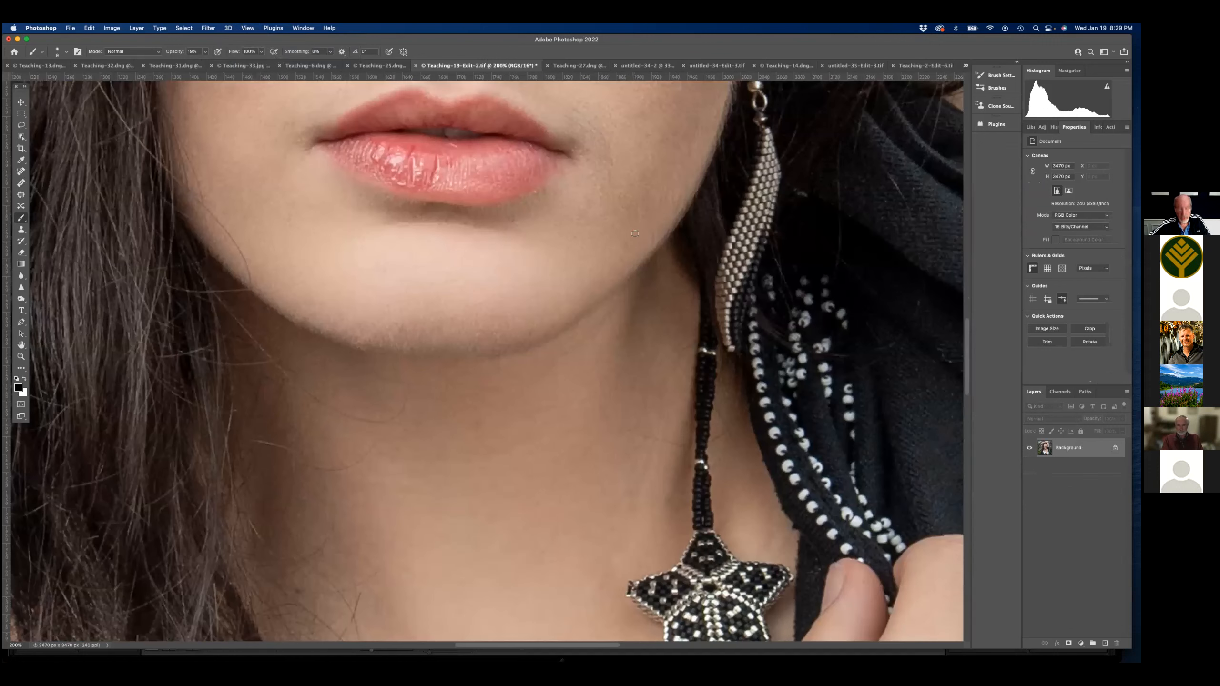
pyautogui.scroll(10, 629, 205)
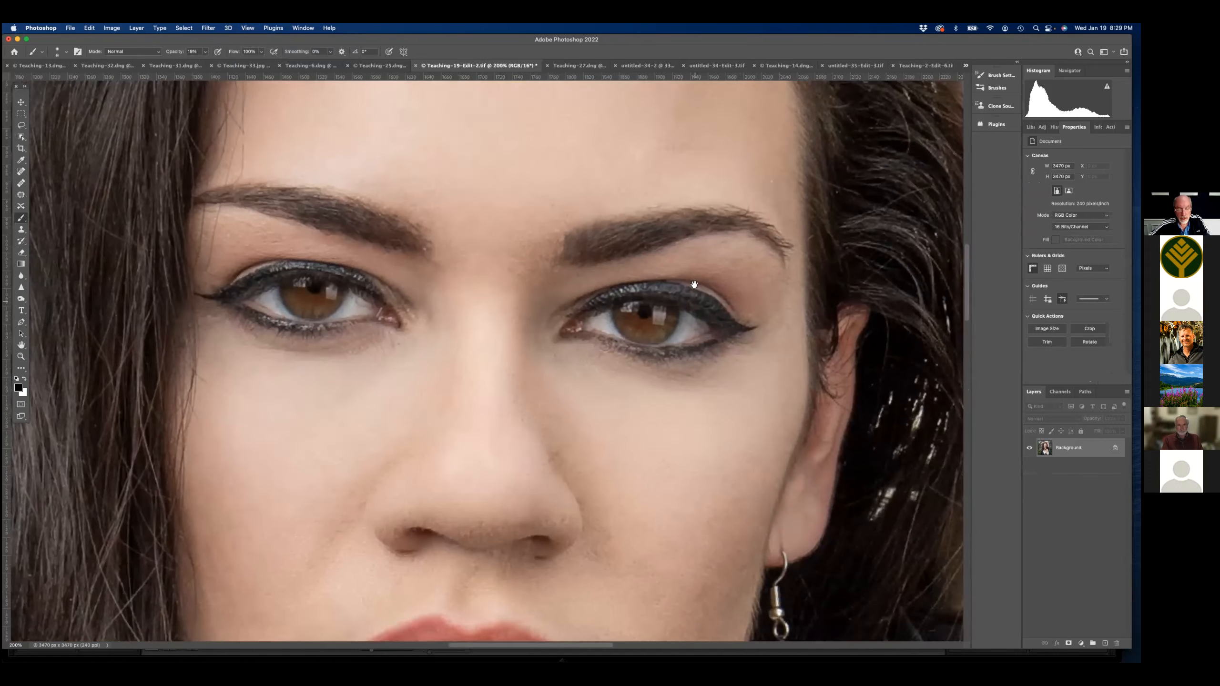
pyautogui.scroll(2, 664, 301)
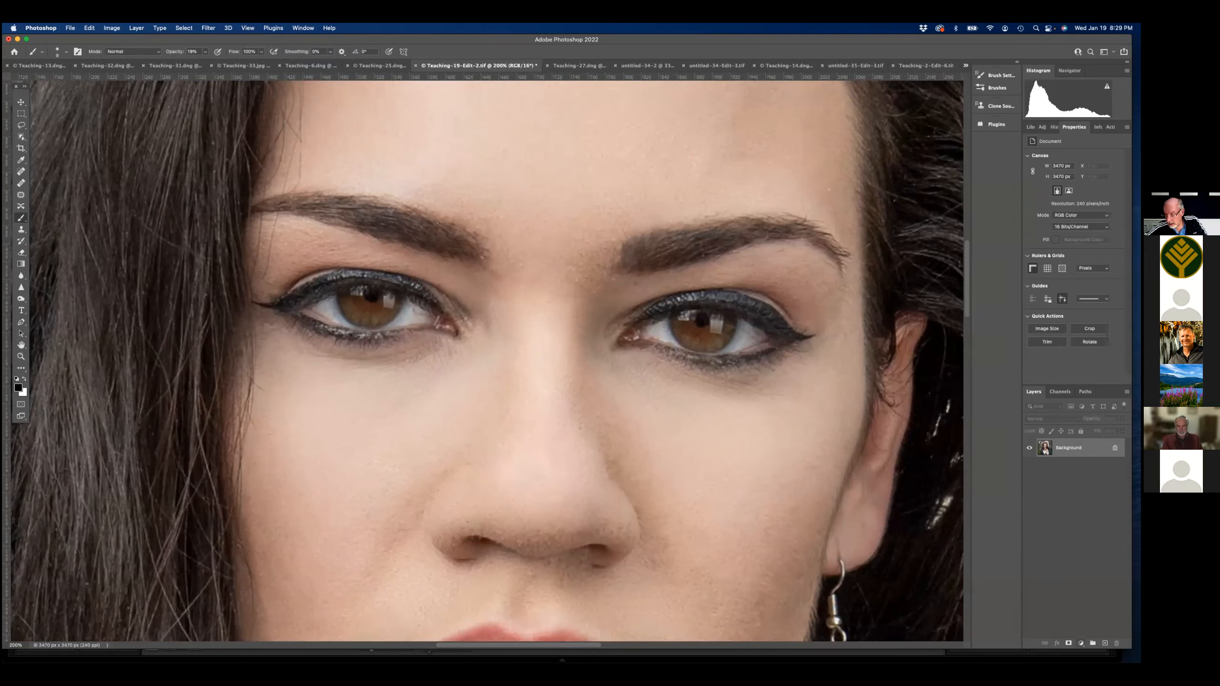
# - Add a Curves adjustment layer, raise its curve strongly at input about 66 to output about 209, and invert its mask to black
pyautogui.click(1081, 643)
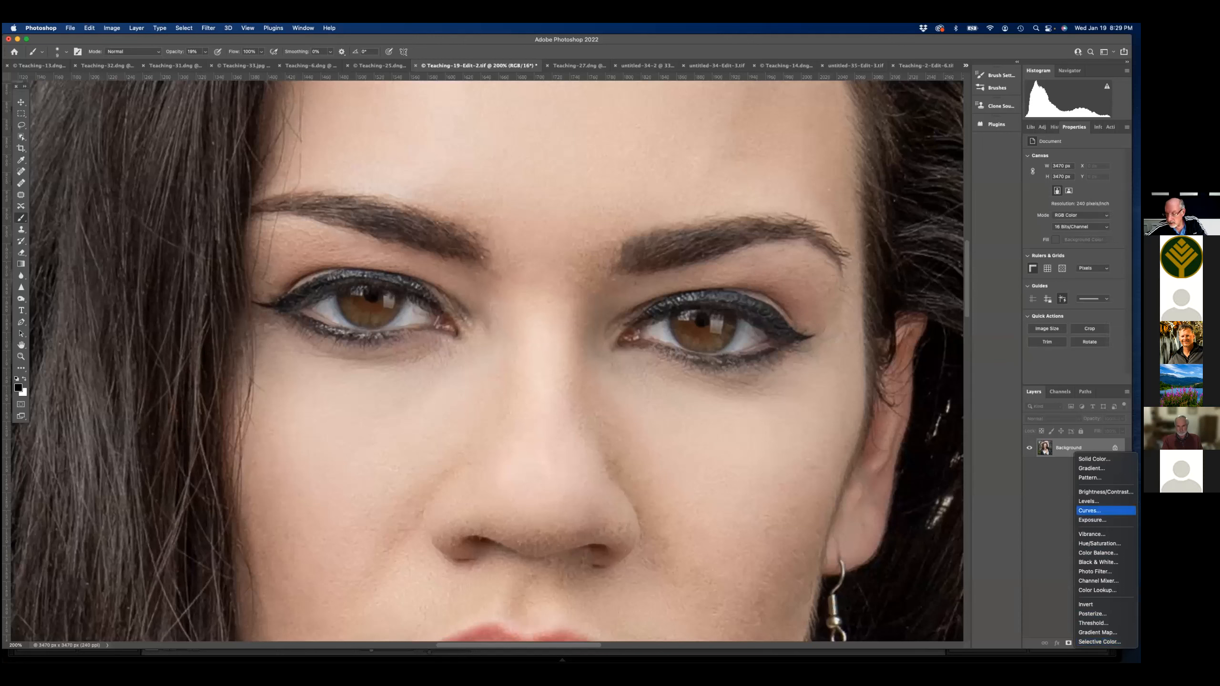
pyautogui.click(1104, 510)
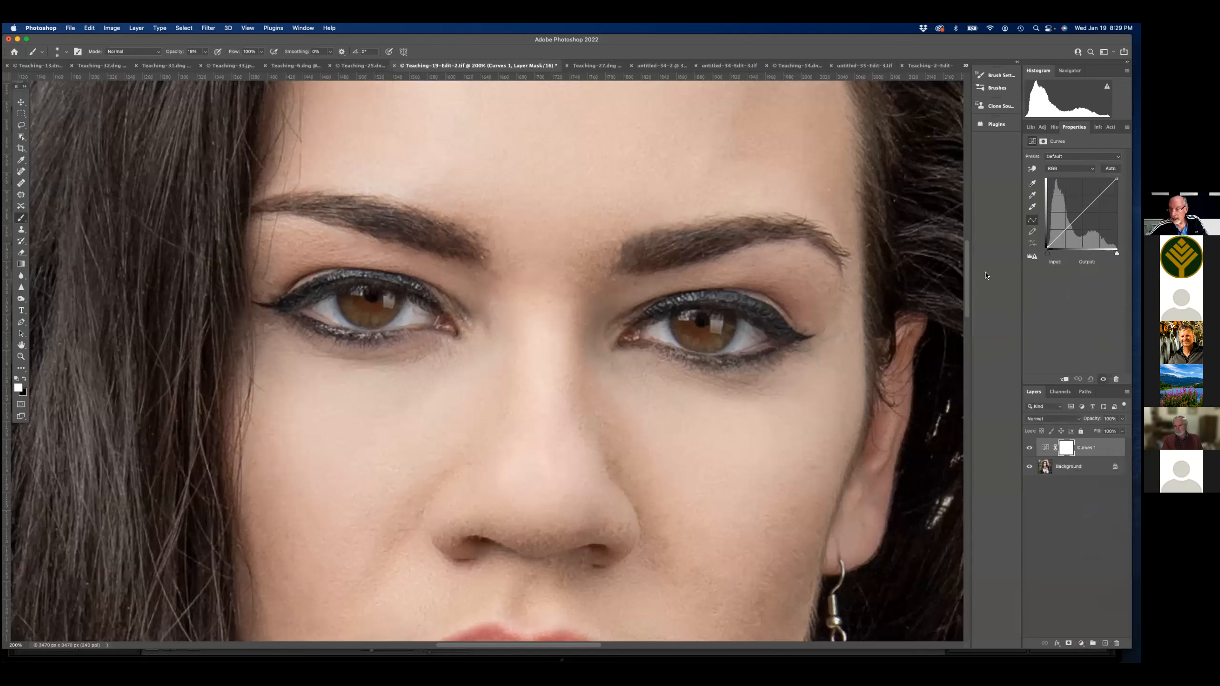
pyautogui.moveTo(1075, 218); pyautogui.dragTo(1065, 192)
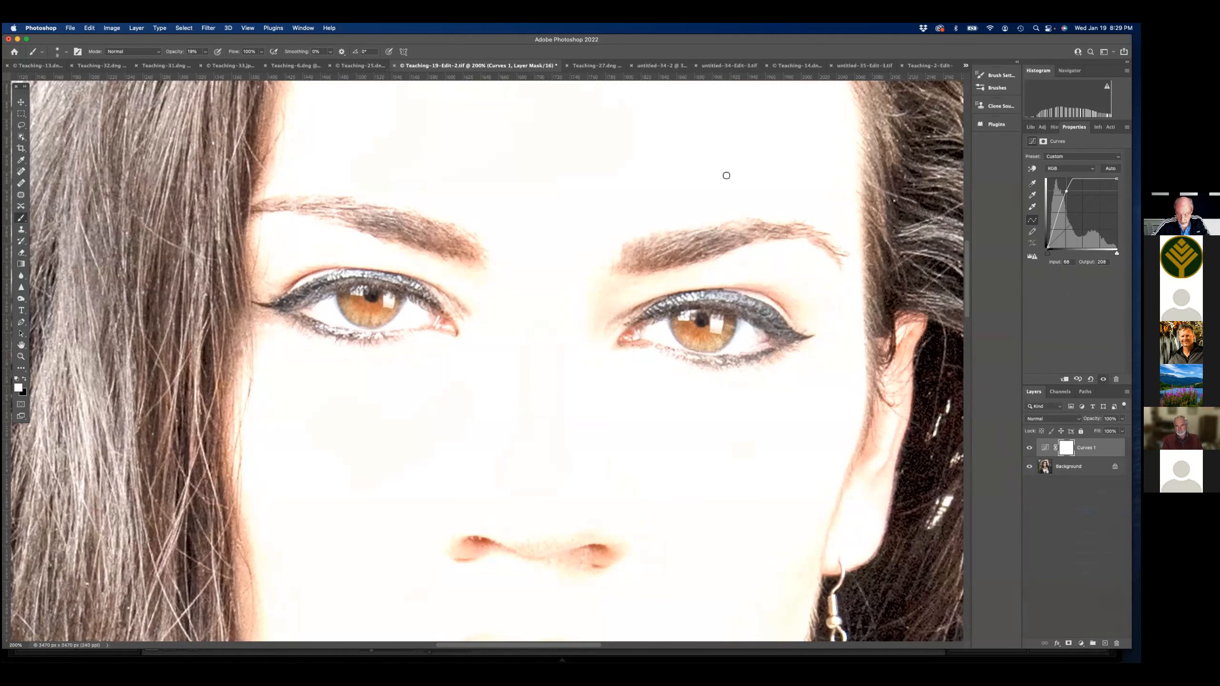
pyautogui.press('super+i')
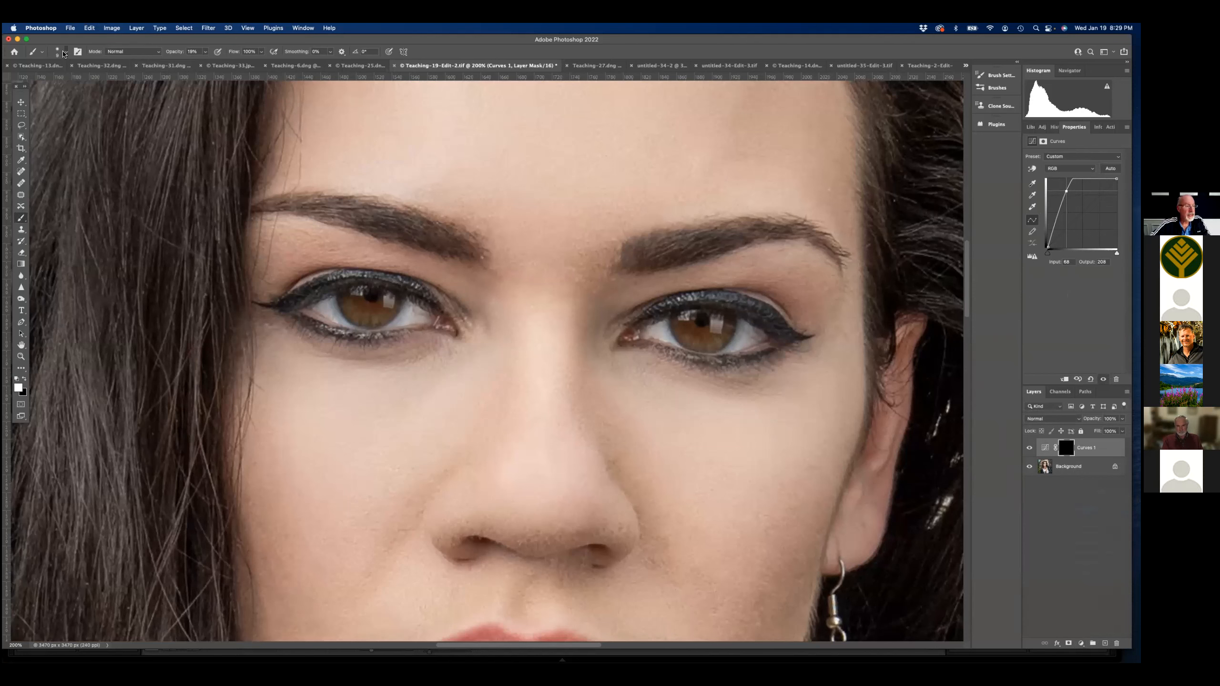
# - Set the brush to a very fine tip with 100% hardness
pyautogui.click(65, 52)
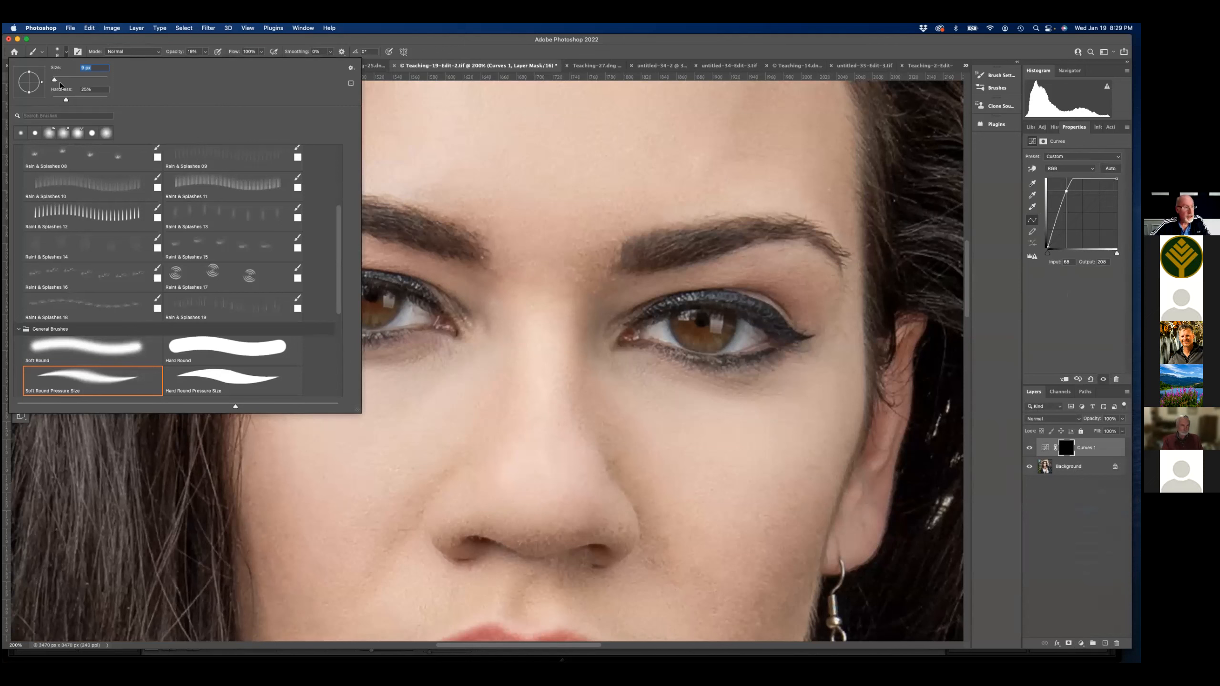
pyautogui.write('2')
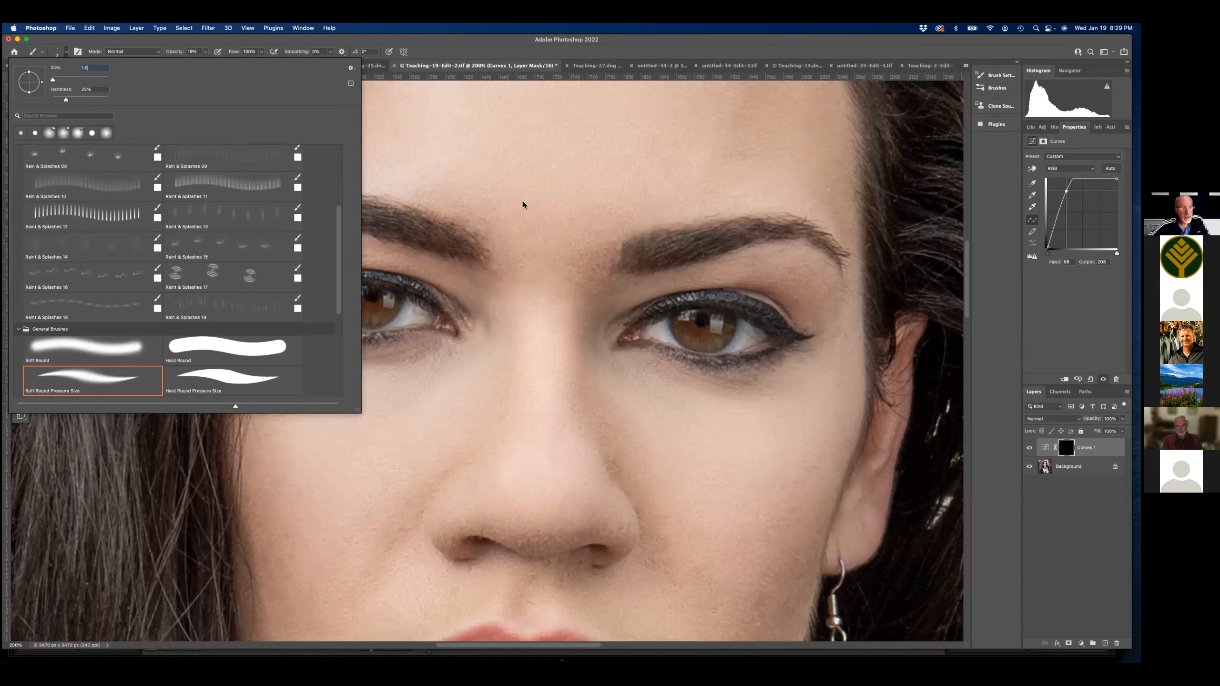
pyautogui.moveTo(66, 100); pyautogui.dragTo(111, 99)
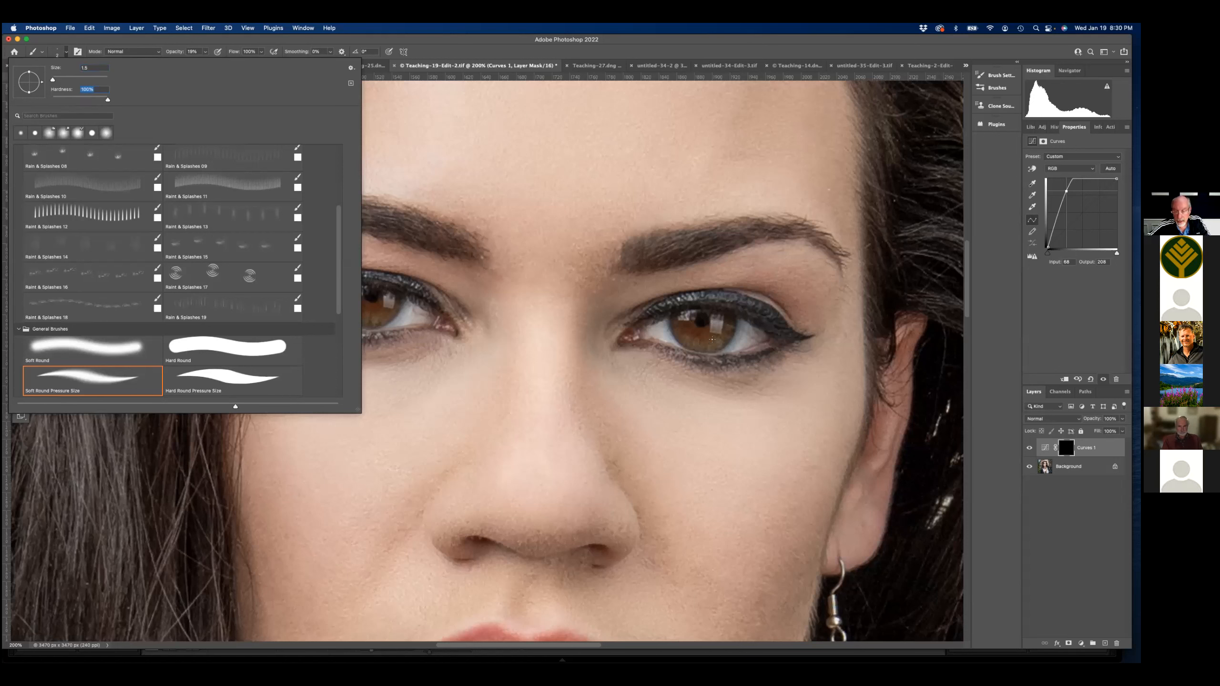
pyautogui.press('Return')
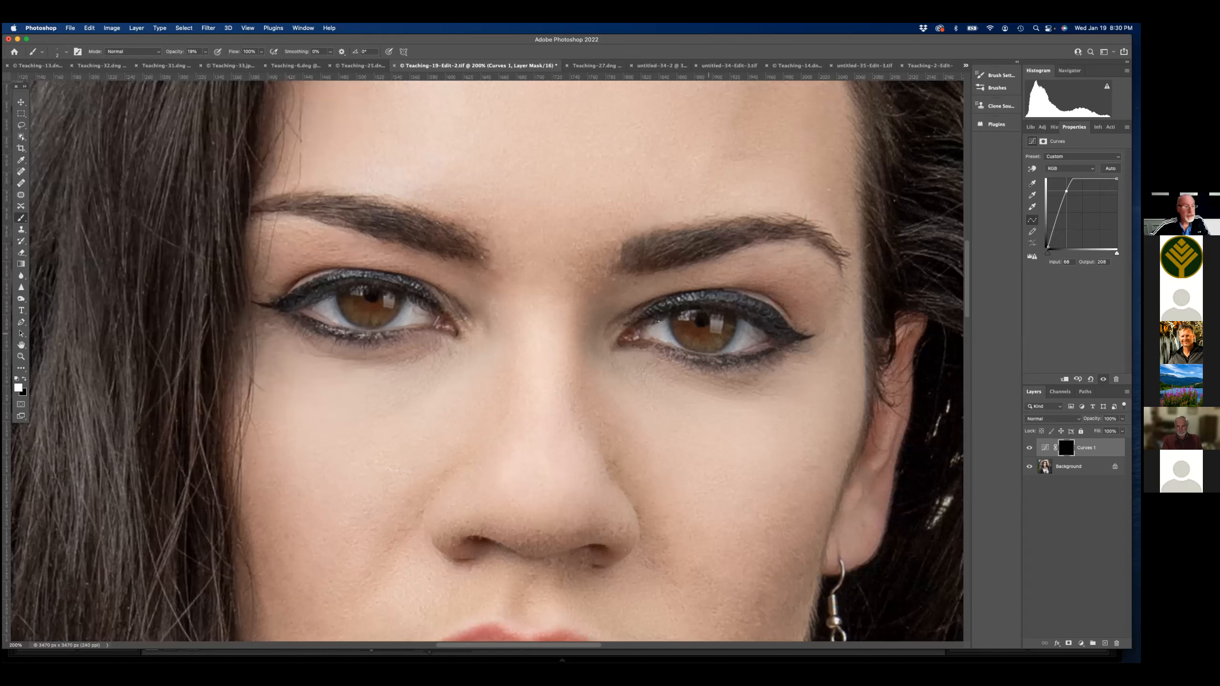
# - Set the brush opacity to 100% and paint fine white radial streaks over both irises on the Curves mask
pyautogui.click(205, 52)
pyautogui.moveTo(203, 62); pyautogui.dragTo(238, 62)
pyautogui.click(706, 332)
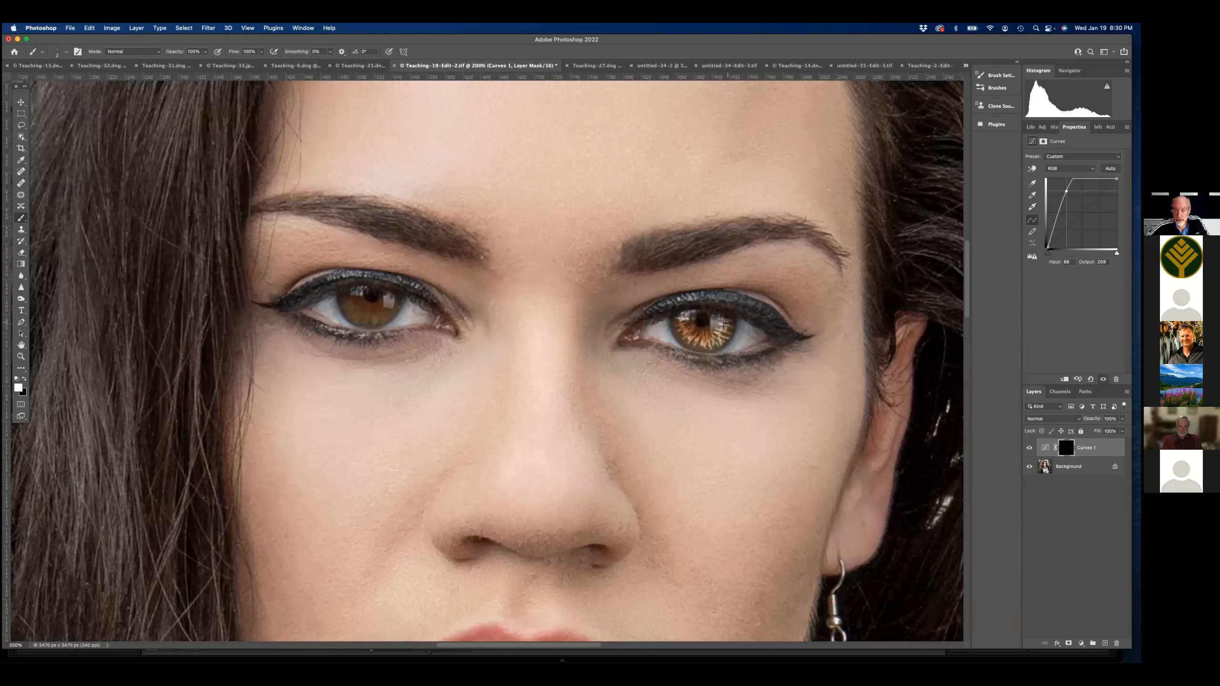
pyautogui.moveTo(370, 313)
pyautogui.mouseDown()
pyautogui.moveTo(342, 304)
pyautogui.moveTo(362, 294)
pyautogui.moveTo(386, 316)
pyautogui.moveTo(392, 298)
pyautogui.mouseUp()
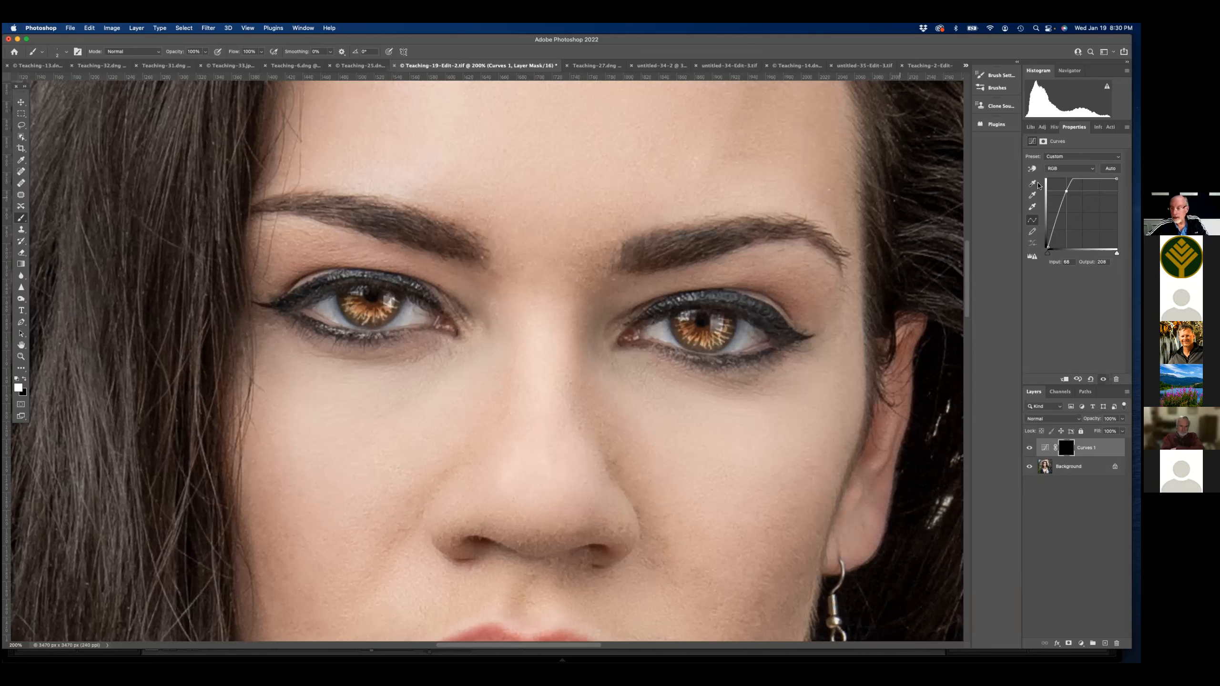
# - Try feathering the Curves layer mask by 1.2 px, and reset the feather to 0.0 px
pyautogui.click(1043, 142)
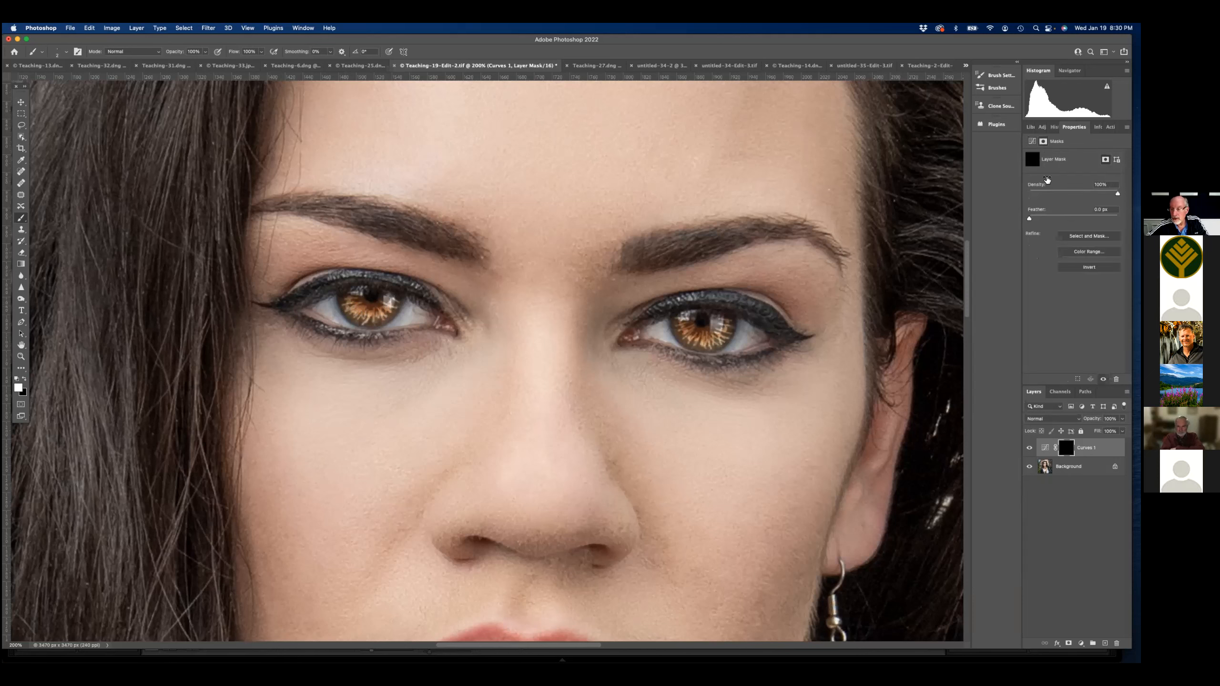
pyautogui.moveTo(1043, 219); pyautogui.dragTo(1033, 218)
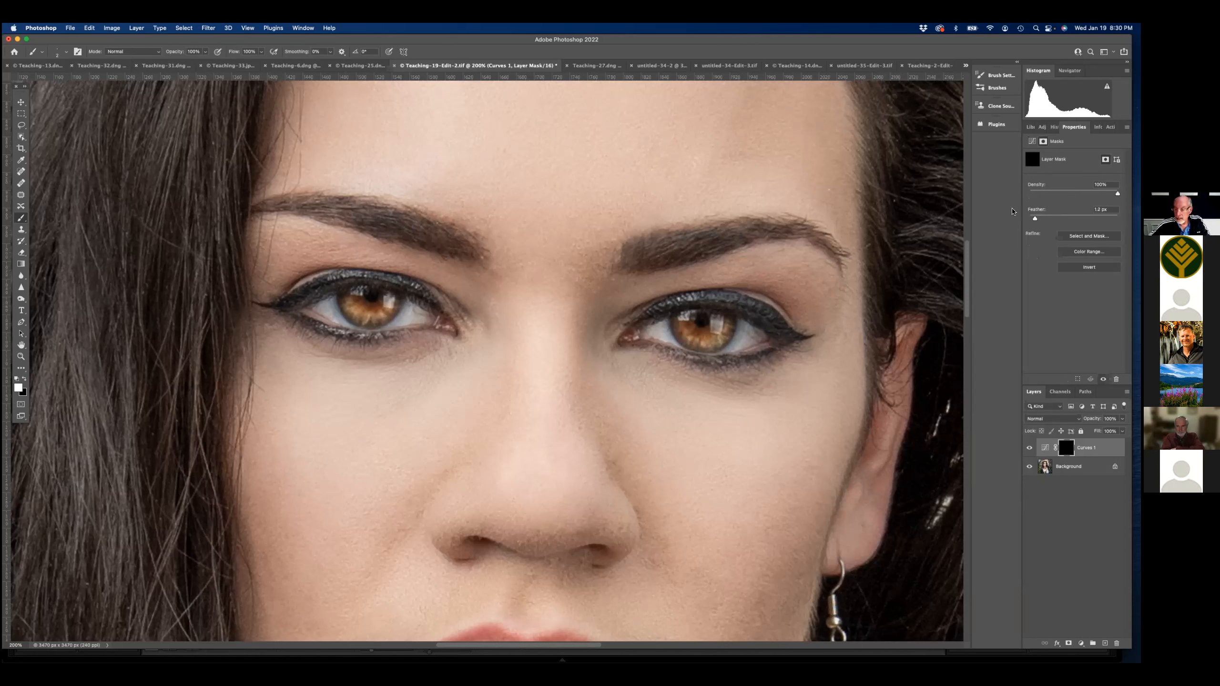
pyautogui.moveTo(1032, 219); pyautogui.dragTo(1034, 219)
pyautogui.moveTo(1034, 220); pyautogui.dragTo(1023, 220)
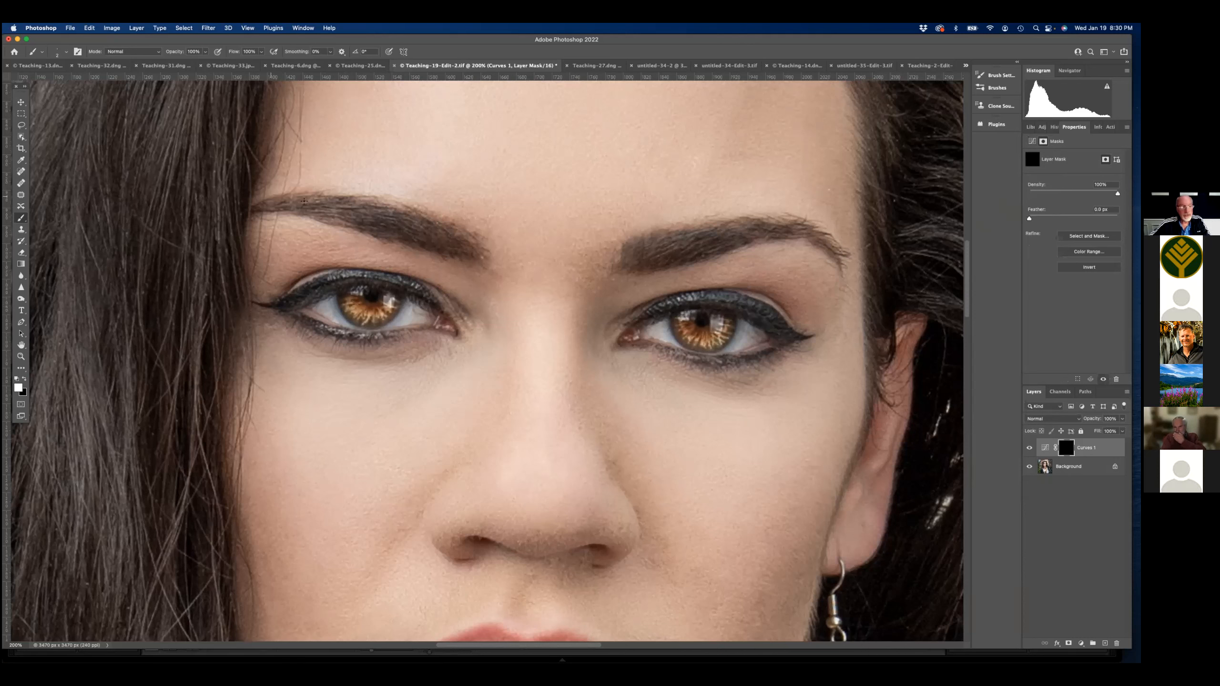
# - Lasso the left-hand iris on the Curves mask, apply a Gaussian Blur with a 1.2 pixel radius, and clear the selection
pyautogui.click(21, 125)
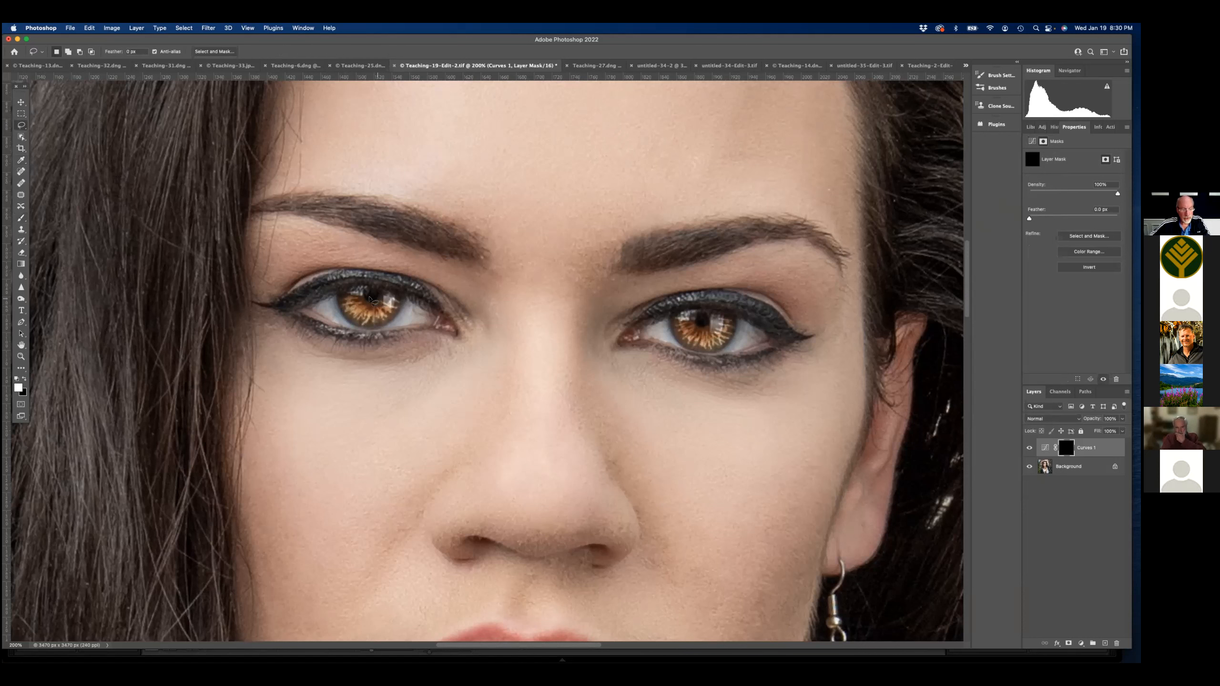
pyautogui.moveTo(369, 298)
pyautogui.mouseDown()
pyautogui.moveTo(366, 287)
pyautogui.moveTo(339, 294)
pyautogui.moveTo(340, 317)
pyautogui.moveTo(355, 326)
pyautogui.moveTo(411, 307)
pyautogui.moveTo(391, 290)
pyautogui.moveTo(373, 301)
pyautogui.mouseUp()
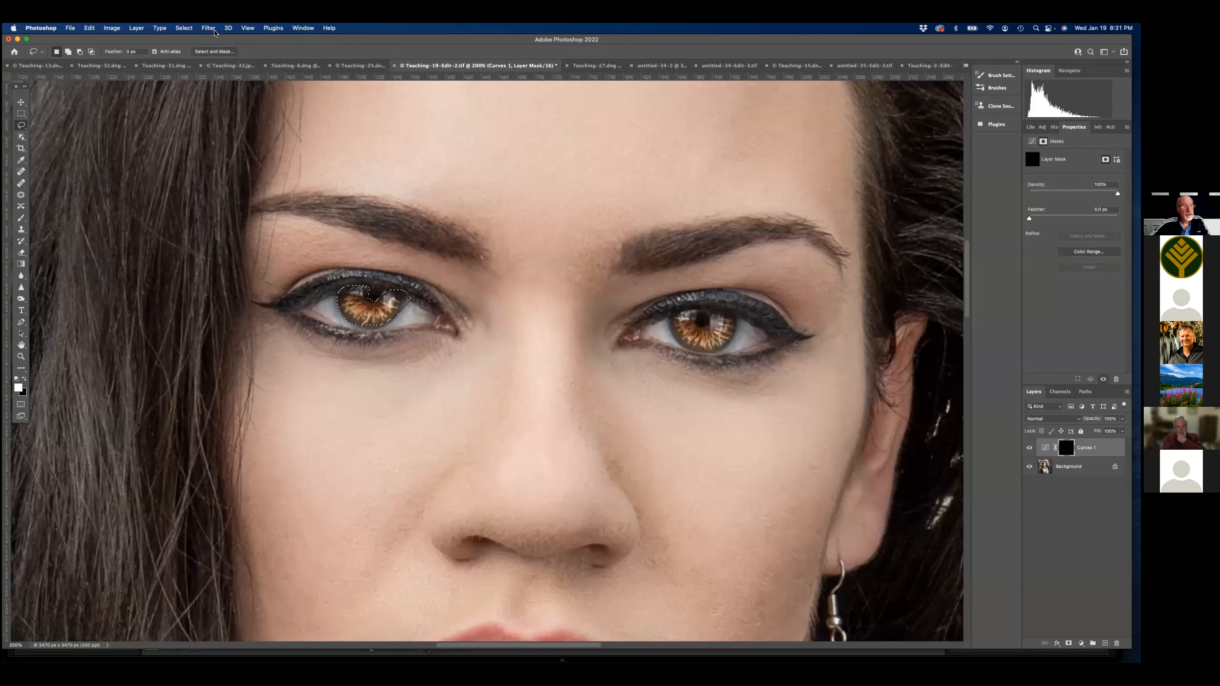
pyautogui.click(208, 28)
pyautogui.moveTo(303, 147)
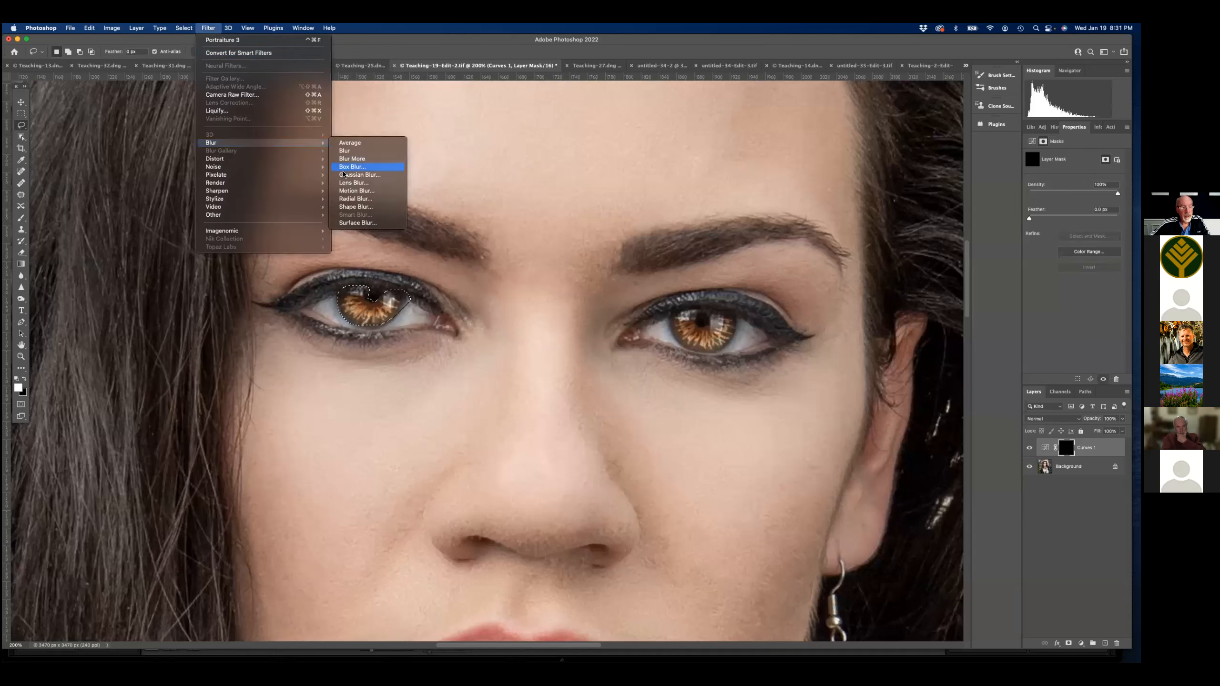
pyautogui.click(360, 175)
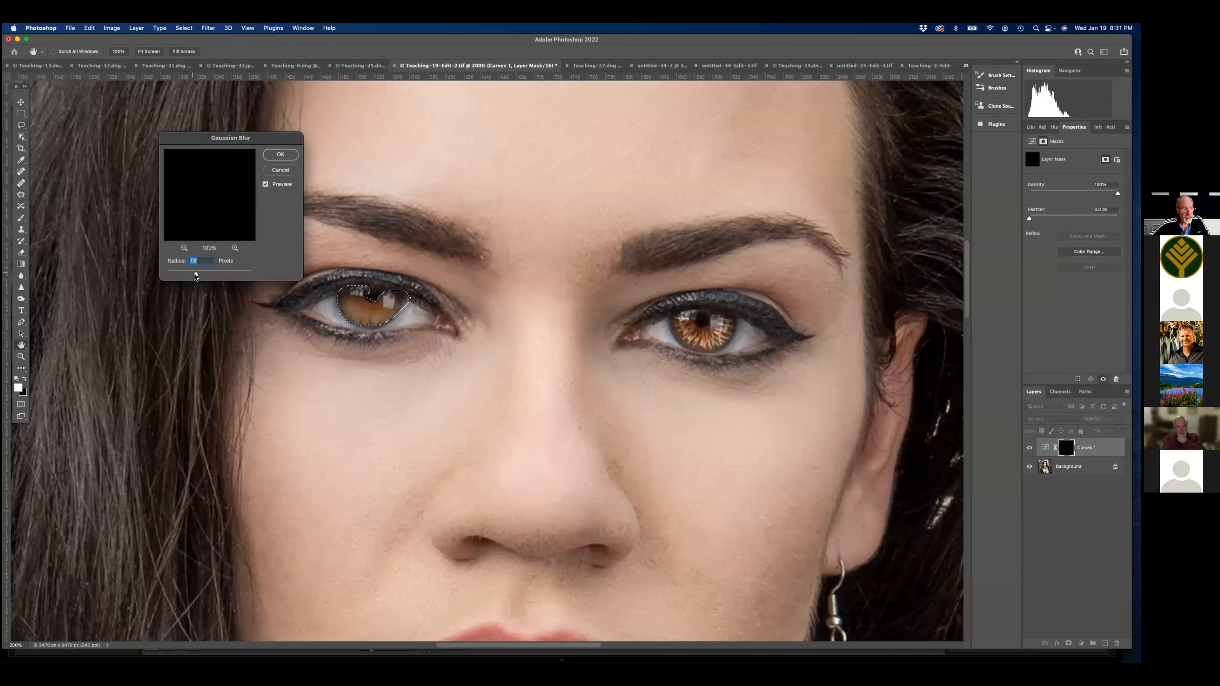
pyautogui.moveTo(184, 276); pyautogui.dragTo(172, 274)
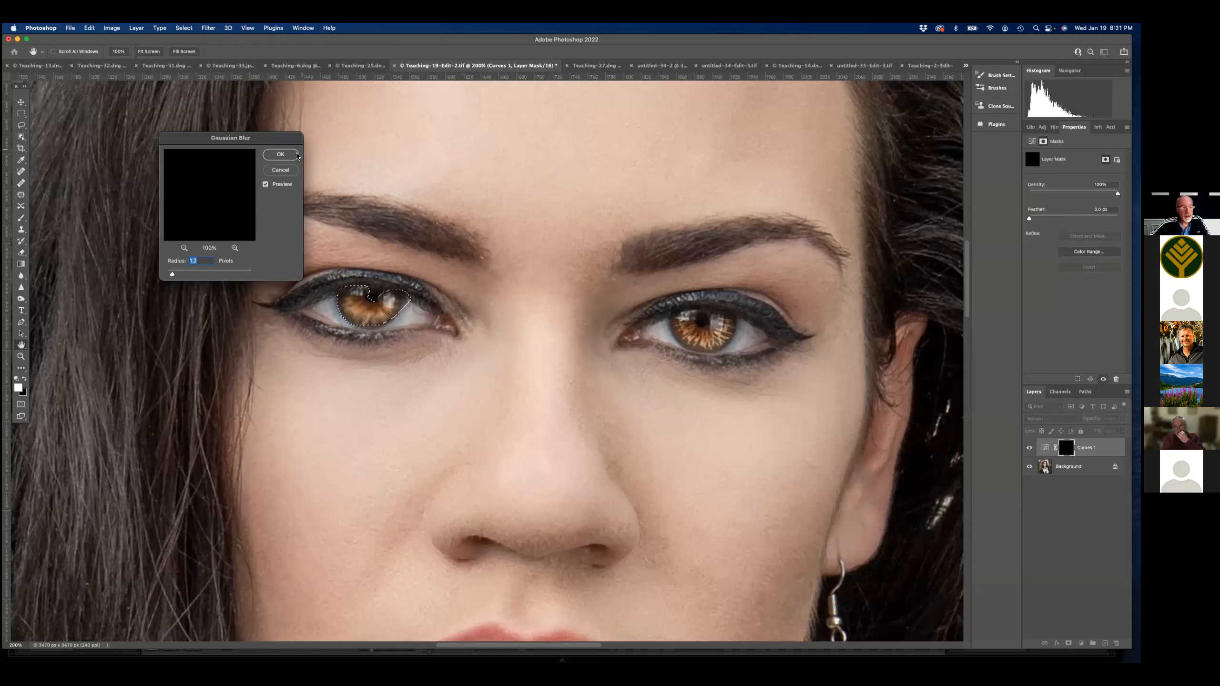
pyautogui.press('Return')
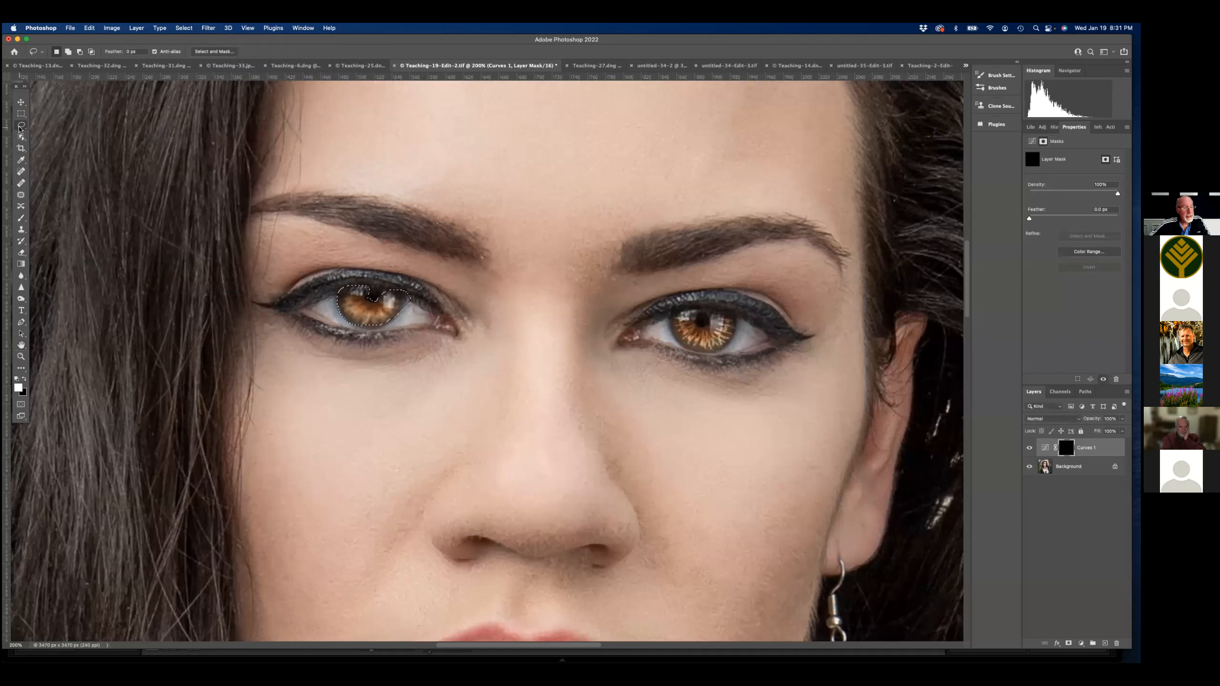
pyautogui.moveTo(244, 197); pyautogui.dragTo(245, 202)
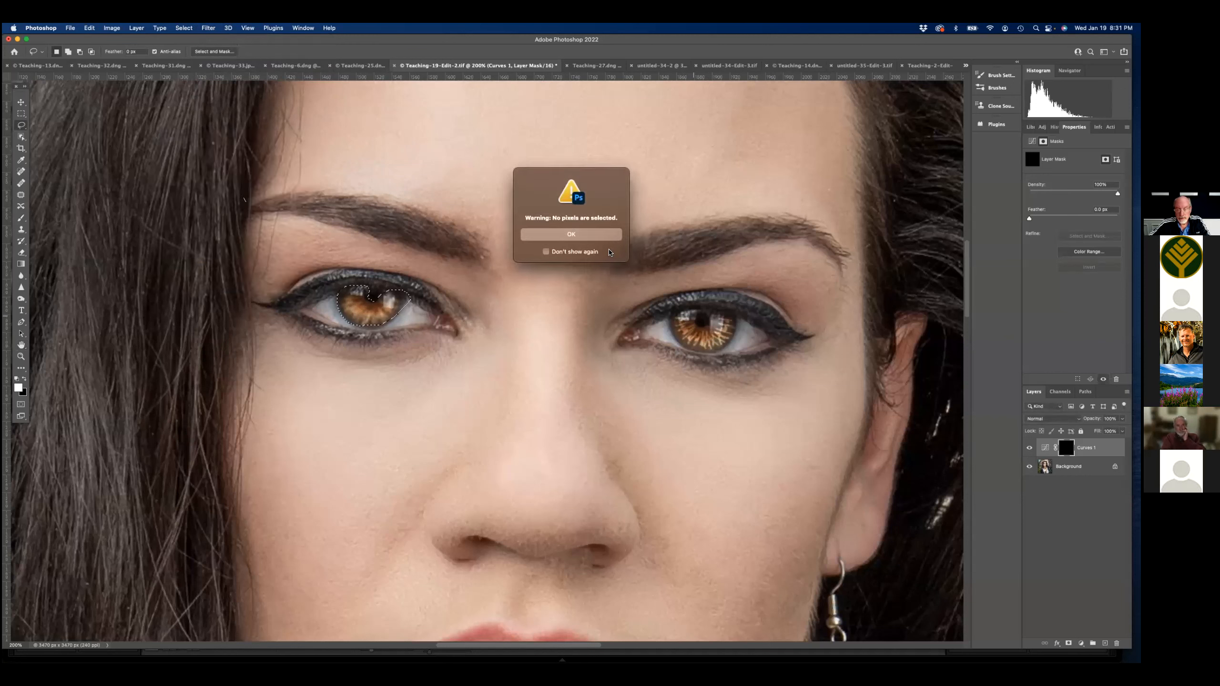
pyautogui.press('Return')
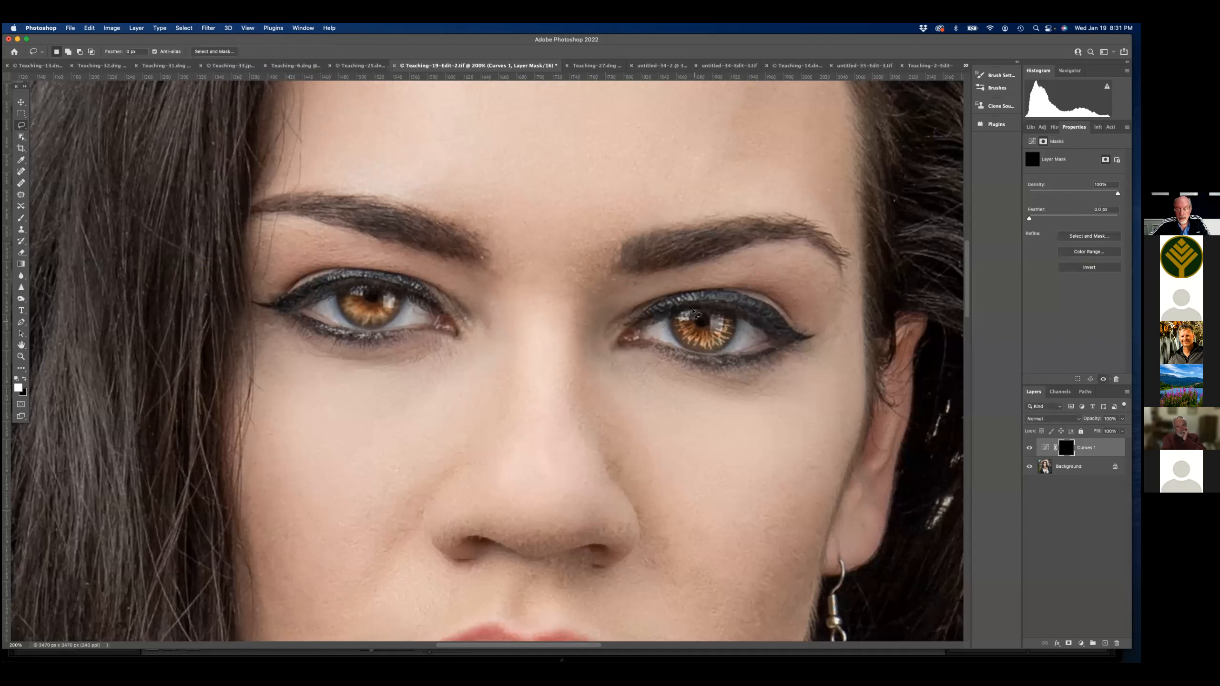
# - Lasso the right-hand iris on the Curves mask, soften it with Gaussian Blur, and deselect
pyautogui.moveTo(673, 324)
pyautogui.mouseDown()
pyautogui.moveTo(679, 343)
pyautogui.moveTo(723, 350)
pyautogui.moveTo(737, 323)
pyautogui.moveTo(713, 310)
pyautogui.moveTo(702, 327)
pyautogui.mouseUp()
pyautogui.click(208, 27)
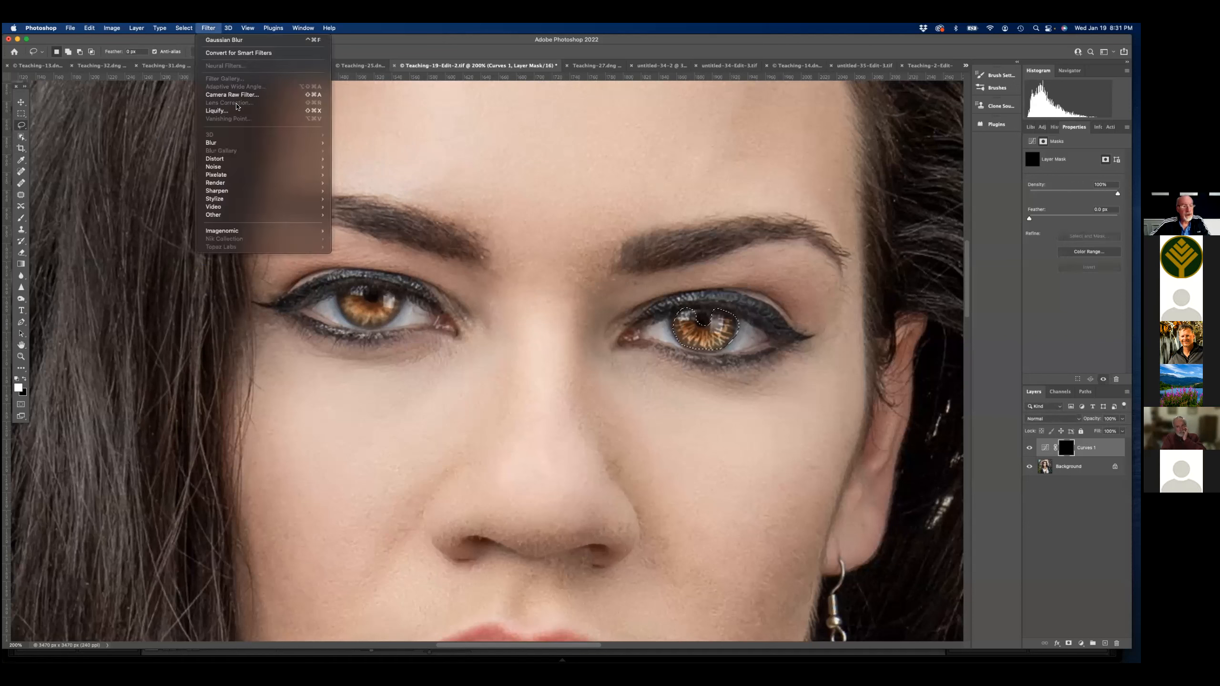
pyautogui.moveTo(243, 142)
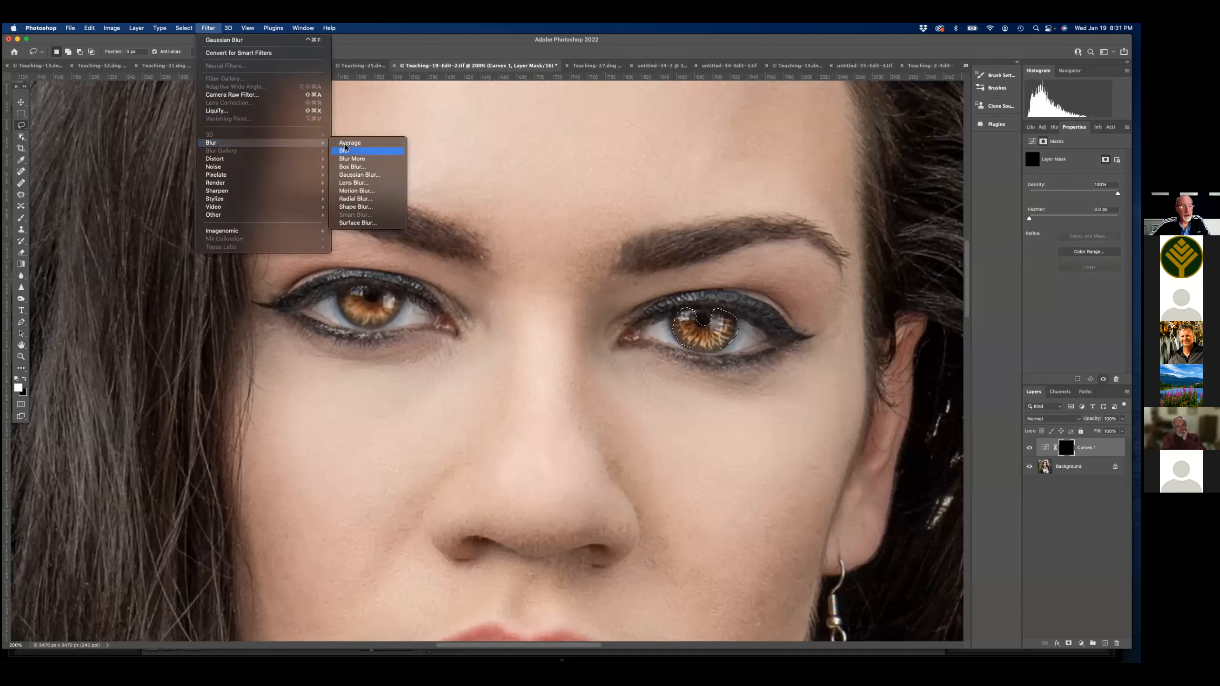
pyautogui.click(352, 175)
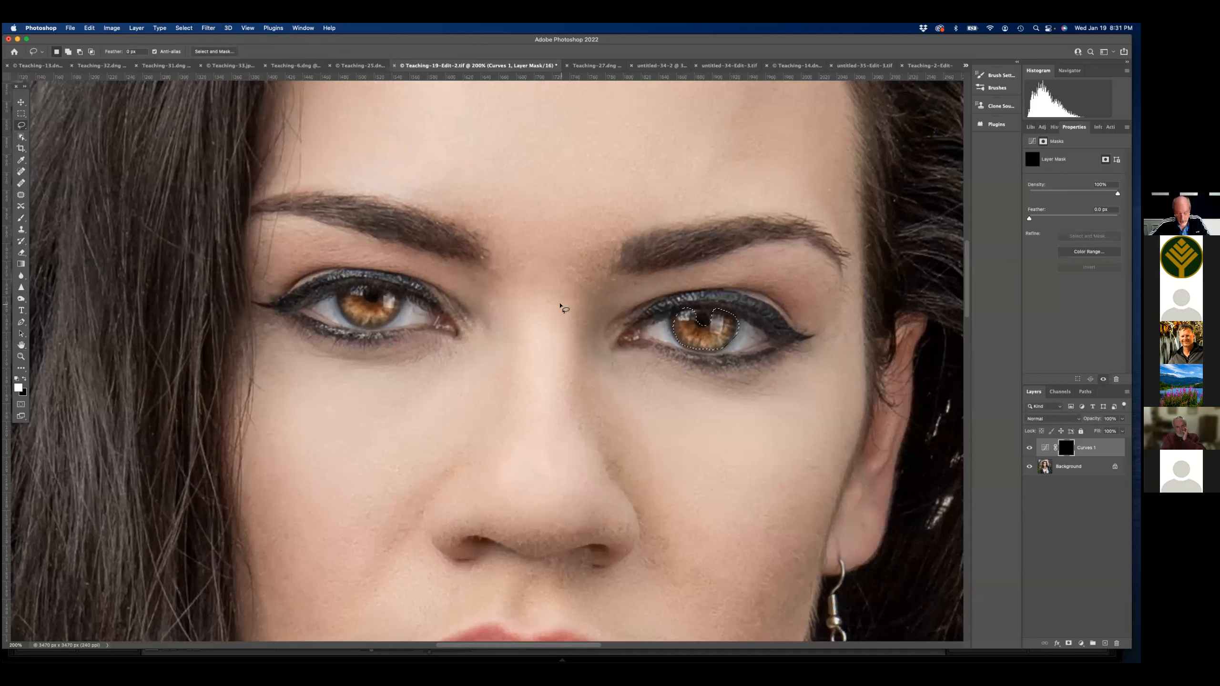
pyautogui.press('super+d')
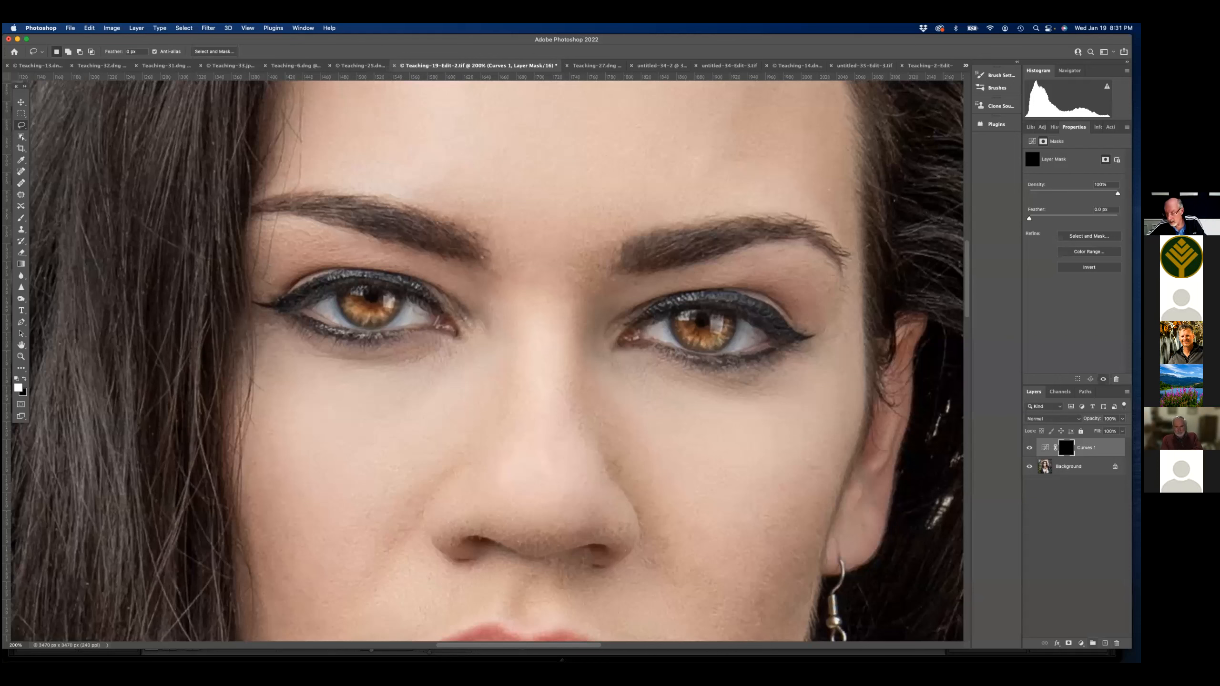
# - Add a new layer above Curves 1 and fill it with a custom green (H 104, S 44, B 66)
pyautogui.press('alt+shift+super+n')
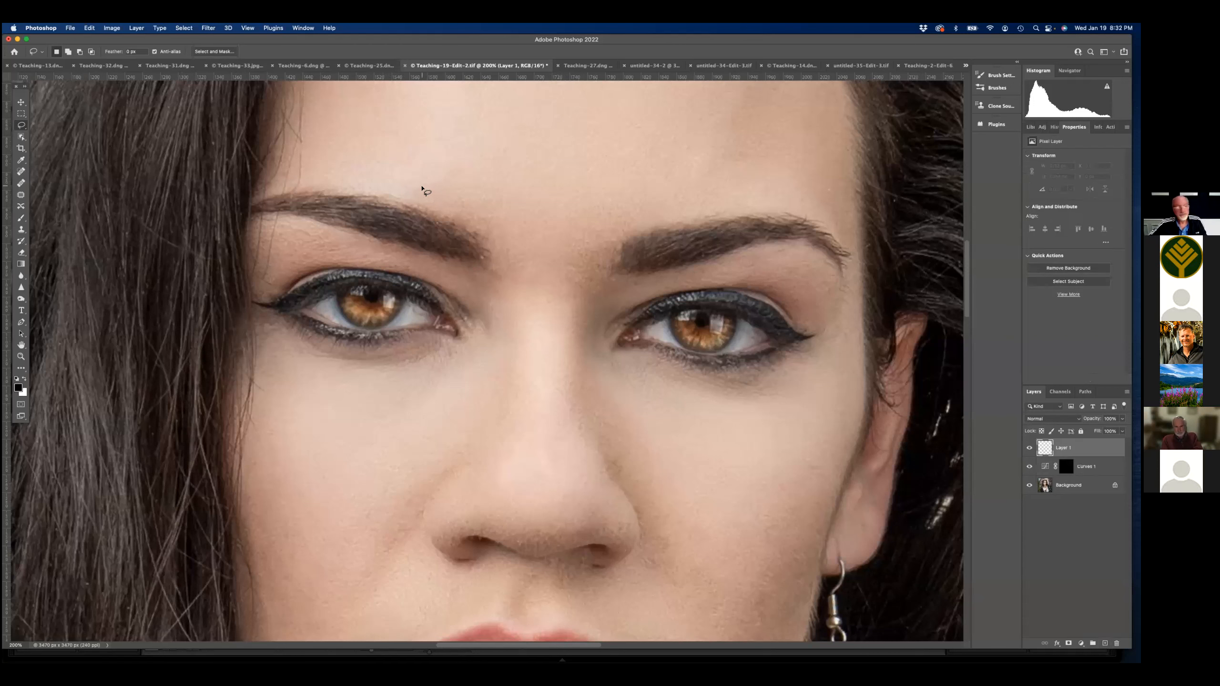
pyautogui.click(89, 28)
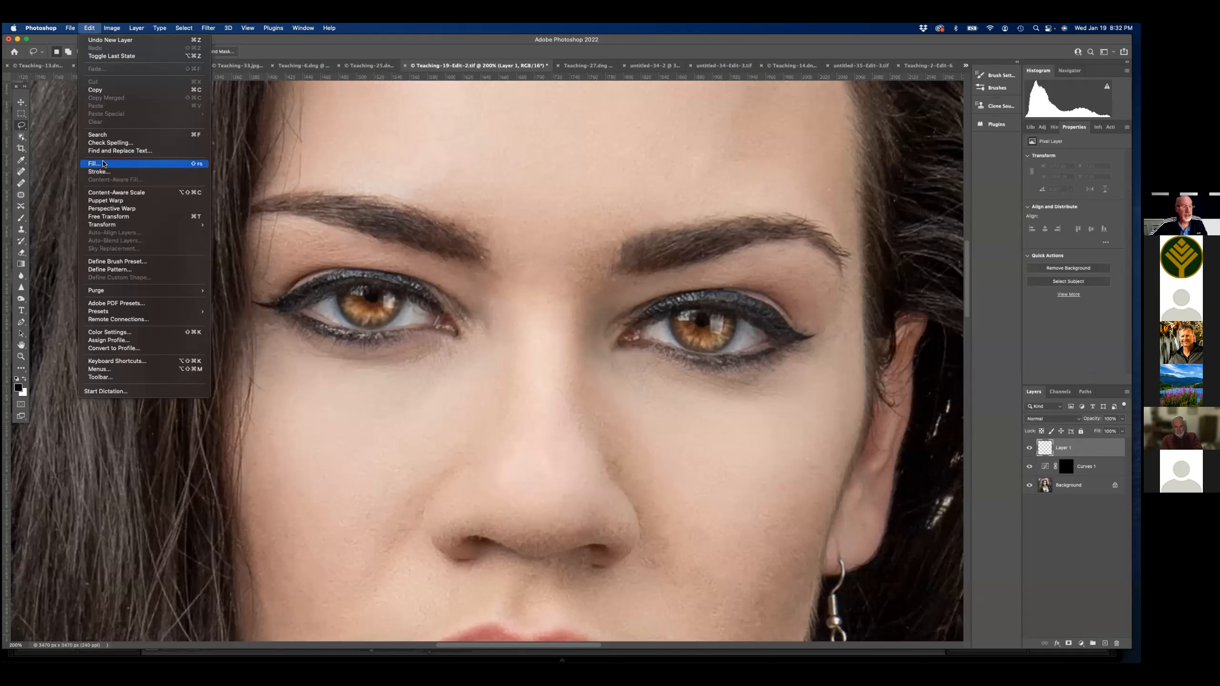
pyautogui.click(103, 164)
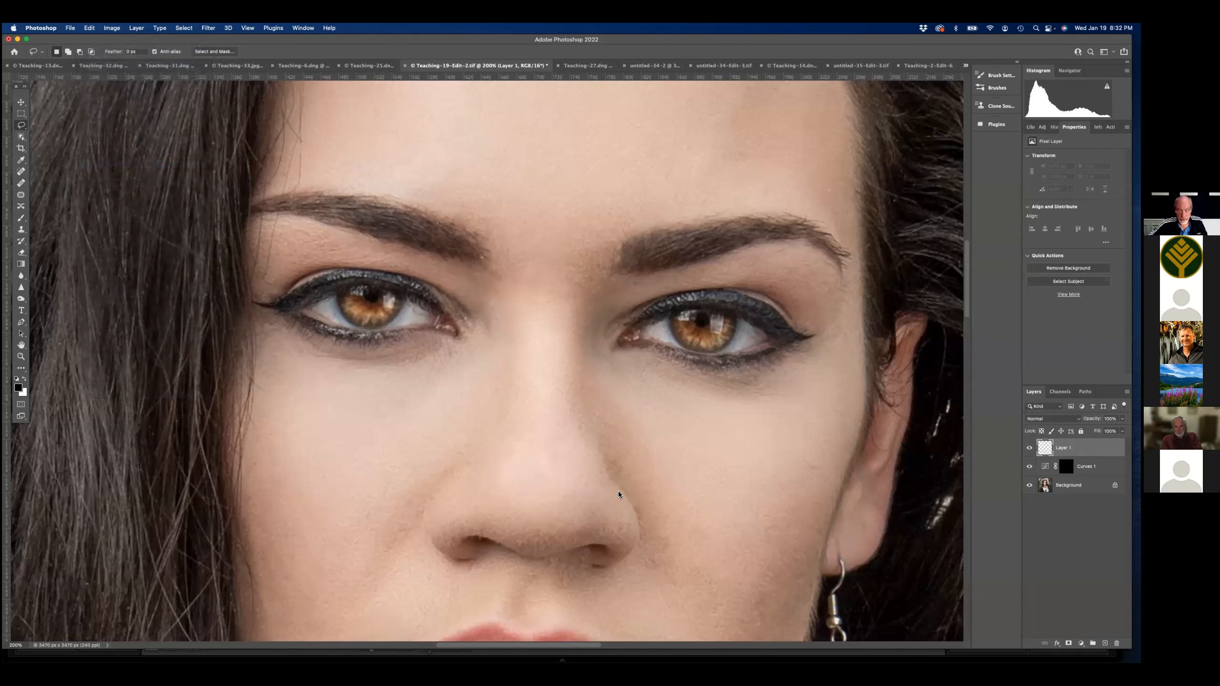
pyautogui.click(570, 485)
pyautogui.click(562, 429)
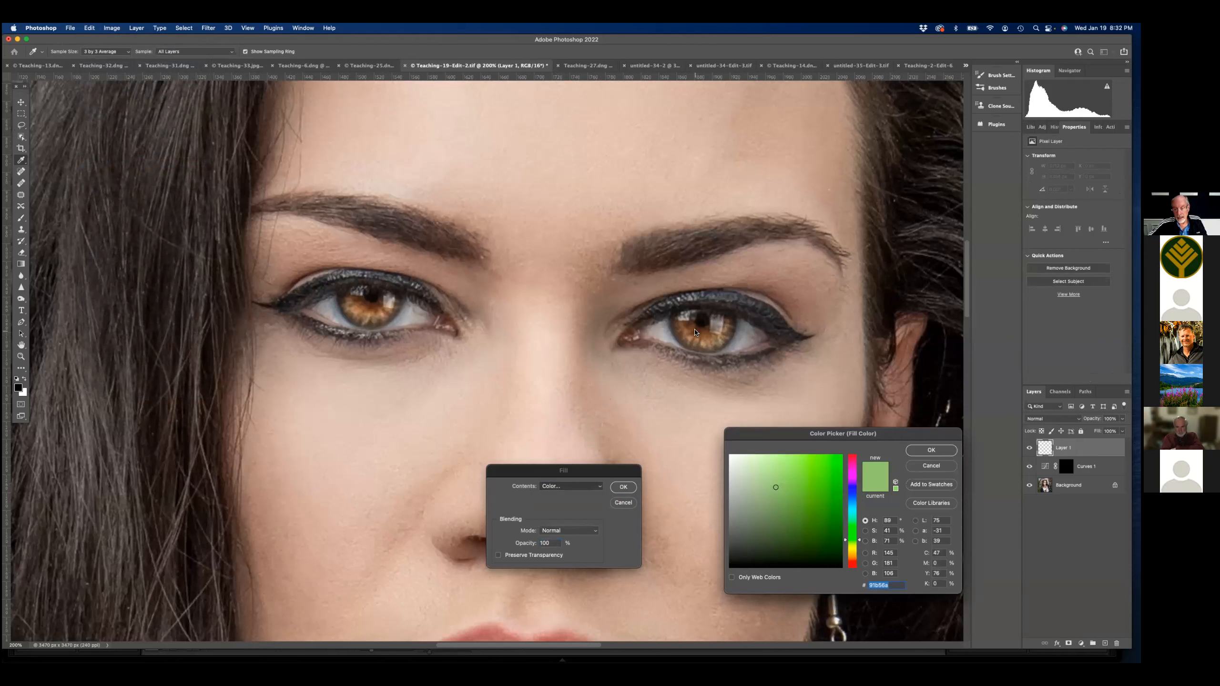
pyautogui.click(699, 331)
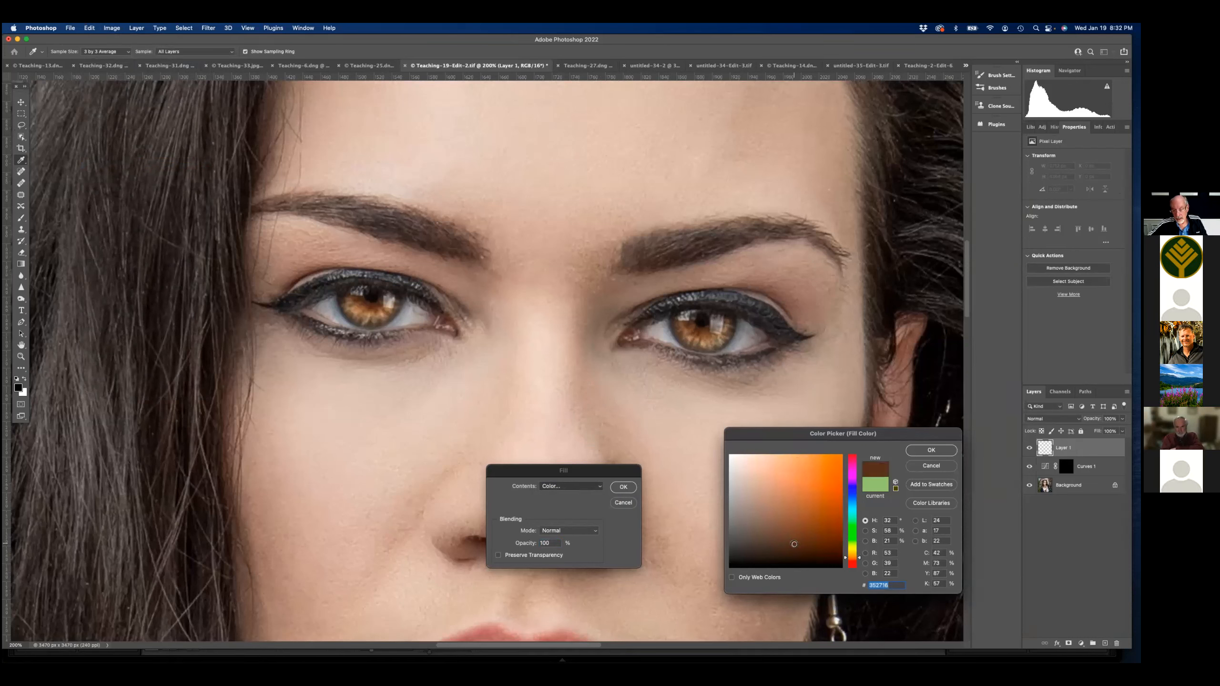
pyautogui.moveTo(794, 544); pyautogui.dragTo(780, 492)
pyautogui.click(851, 522)
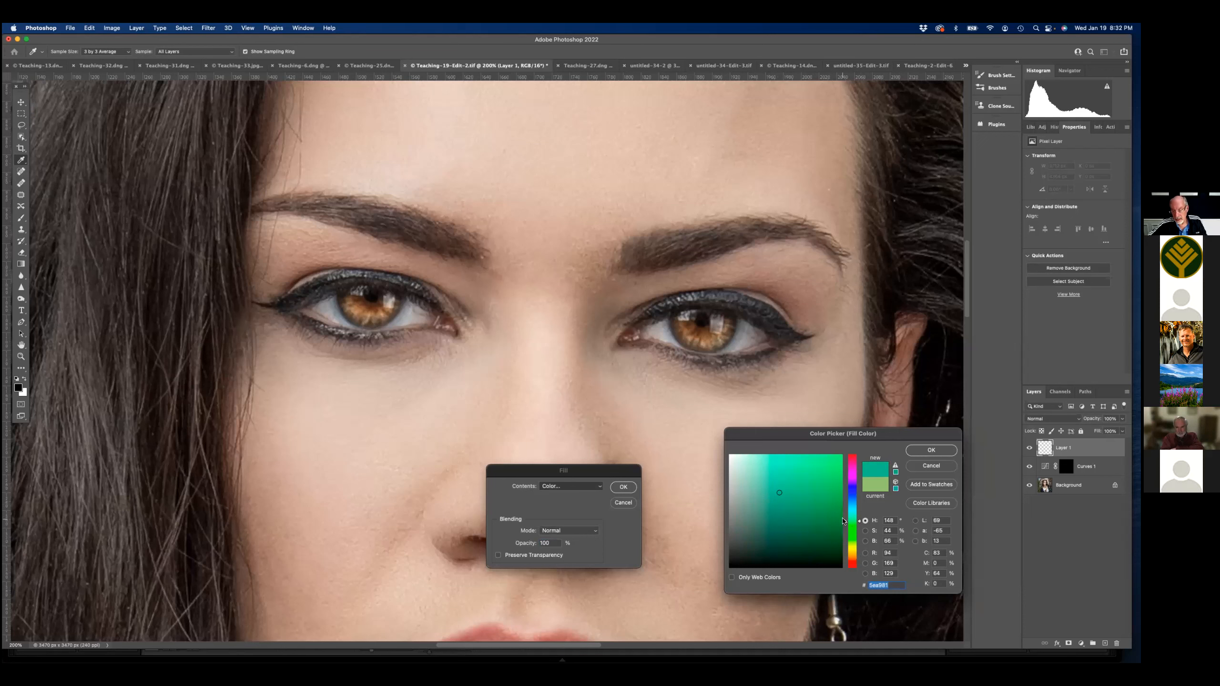
pyautogui.moveTo(845, 522); pyautogui.dragTo(845, 534)
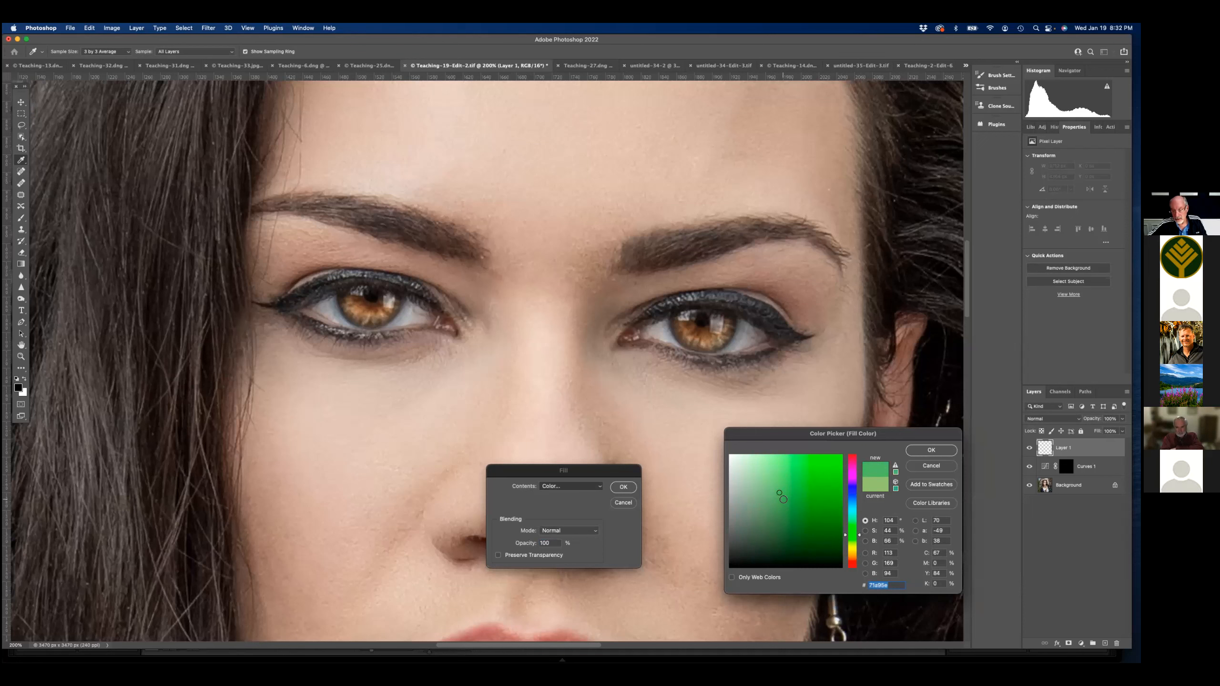
pyautogui.click(927, 450)
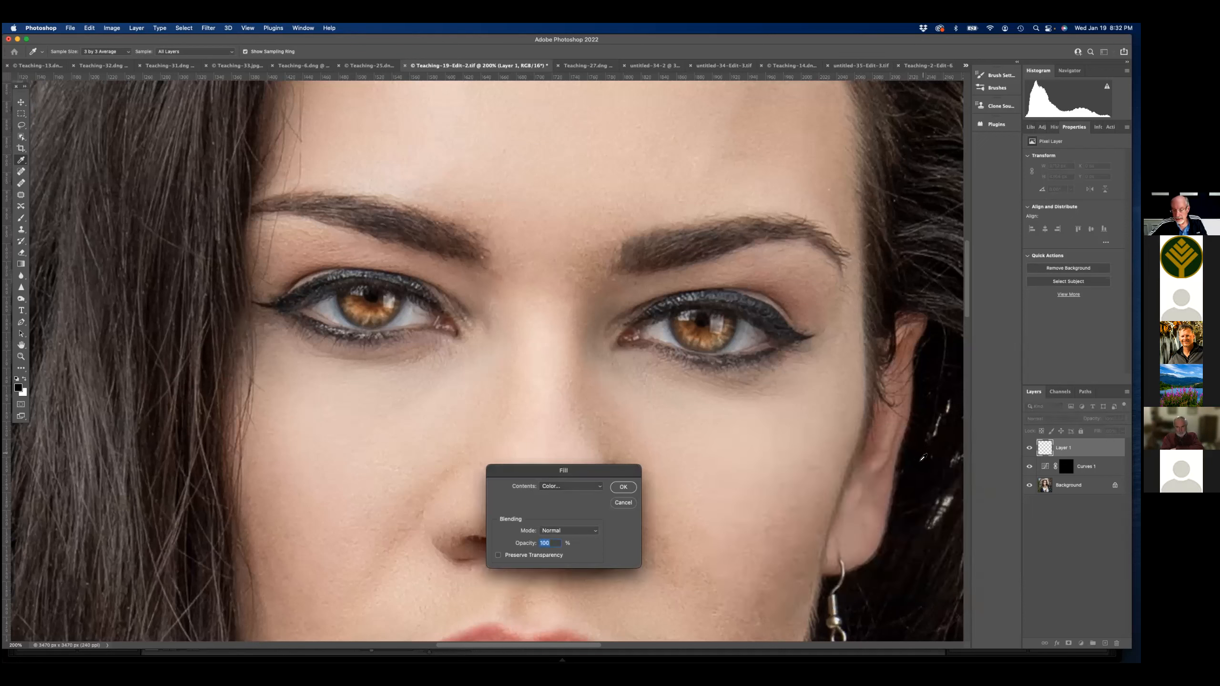
pyautogui.click(622, 488)
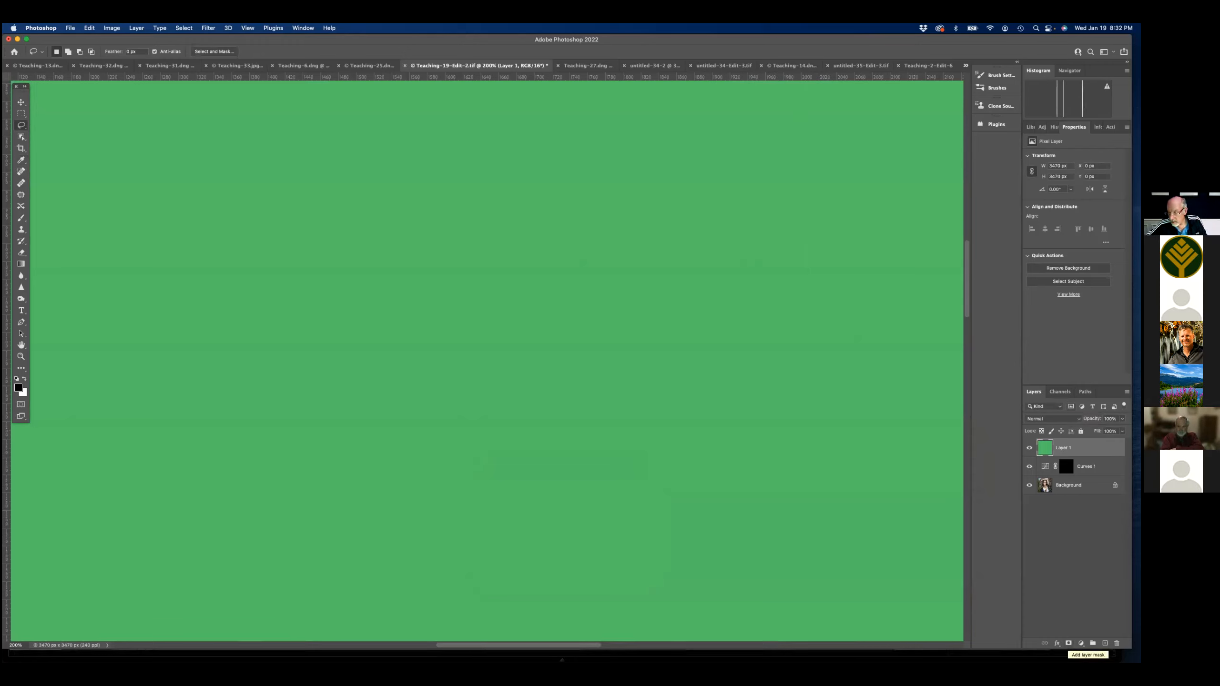
# - Set the green layer to Overlay and paint it into the irises through a black layer mask
pyautogui.click(1053, 418)
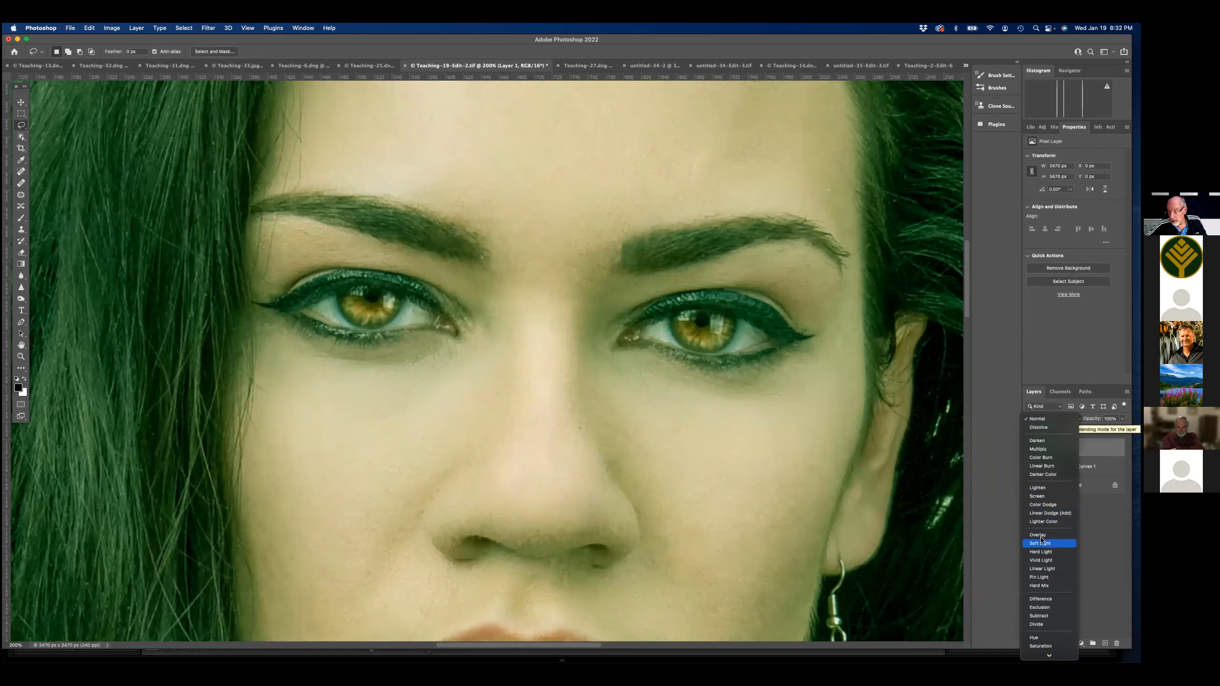
pyautogui.click(1038, 534)
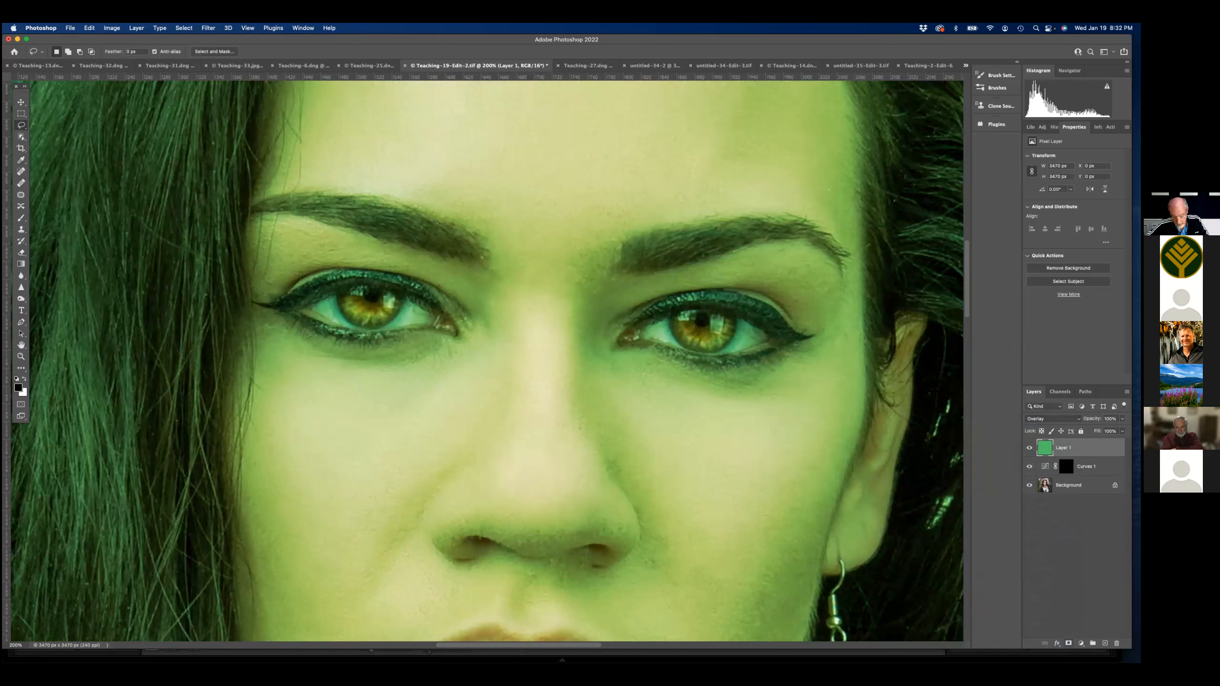
pyautogui.keyDown('alt'); pyautogui.click(1068, 643); pyautogui.keyUp('alt')
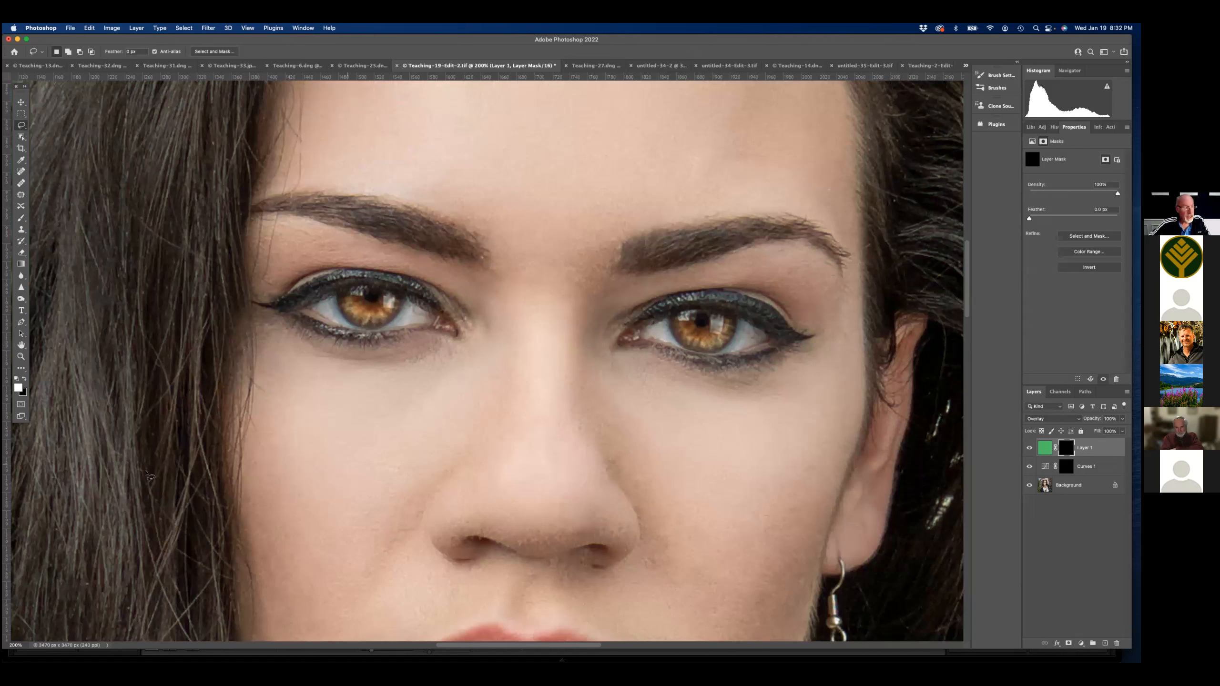
pyautogui.click(20, 219)
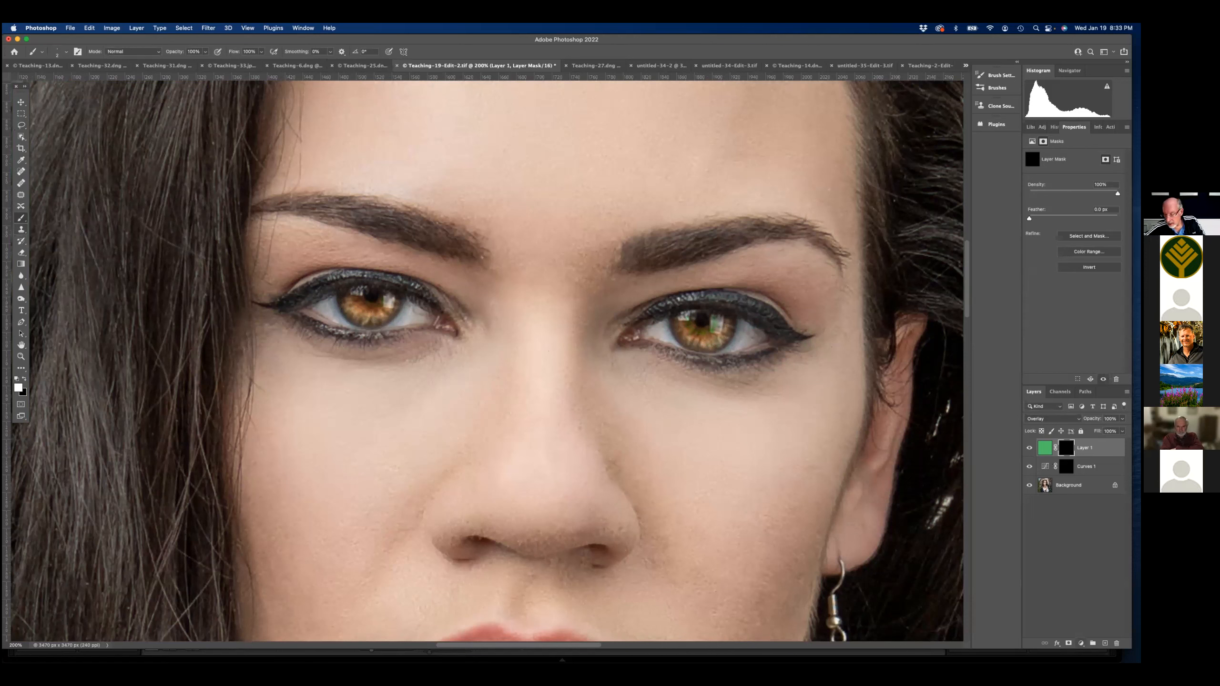
# - Add a Hue/Saturation adjustment clipped to the green layer and set its hue to -8
pyautogui.click(1081, 643)
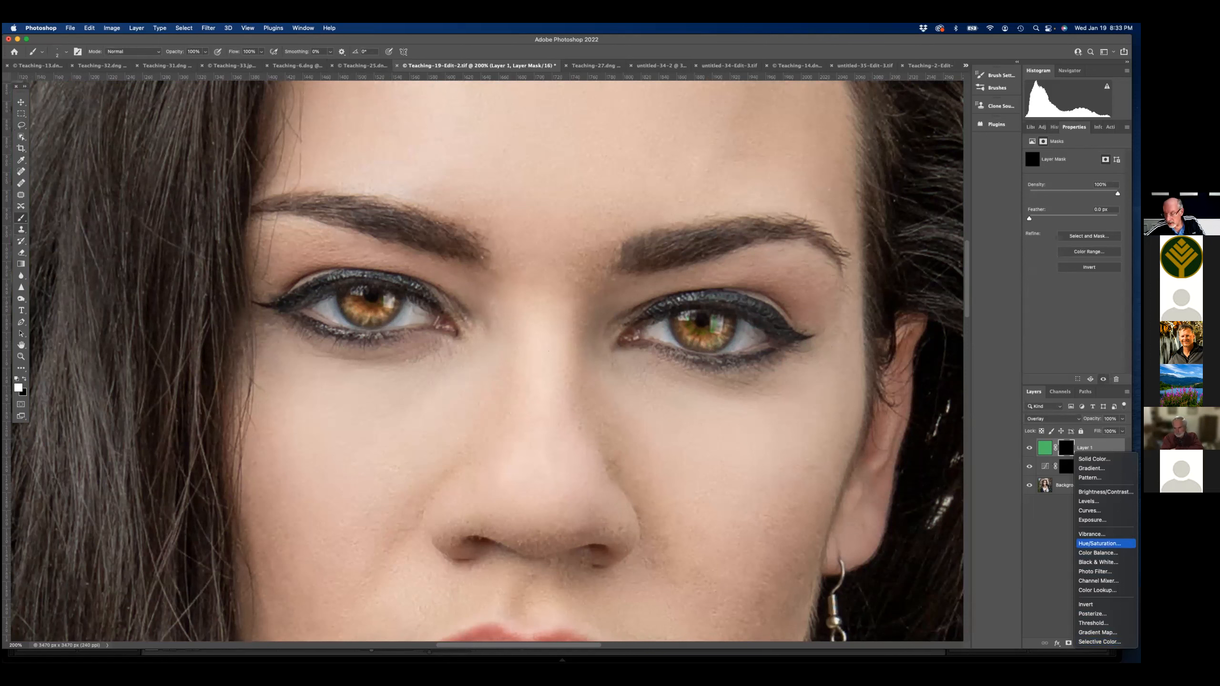
pyautogui.click(1099, 544)
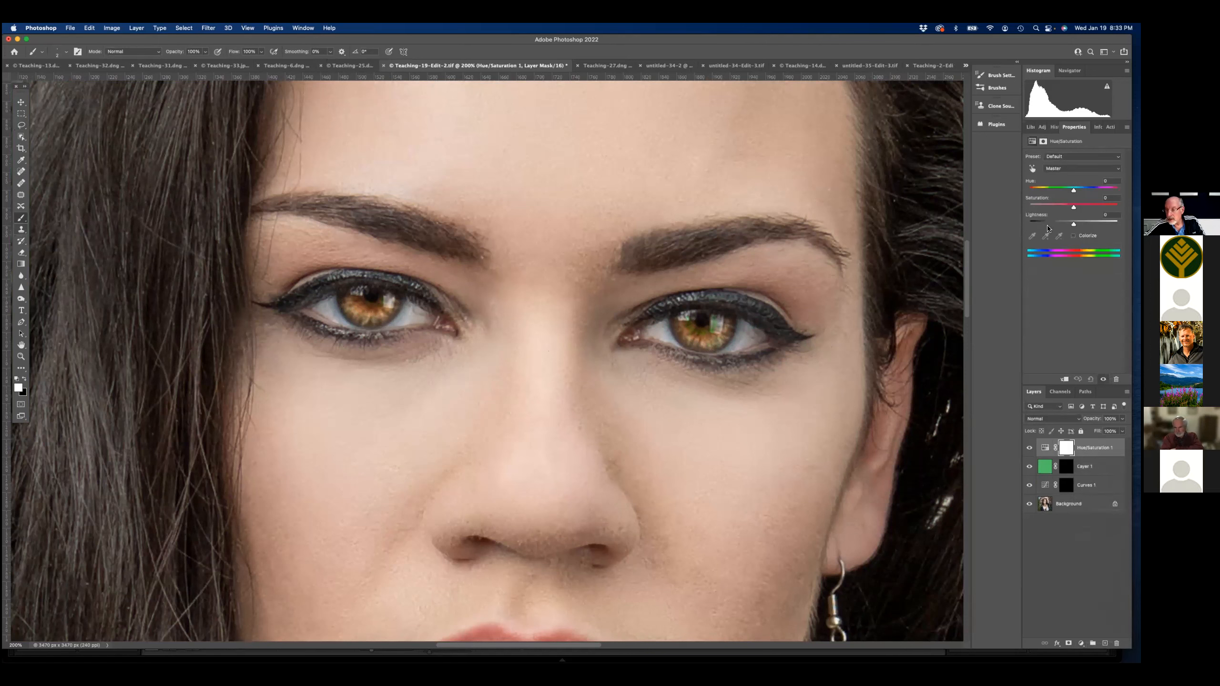
pyautogui.click(1064, 379)
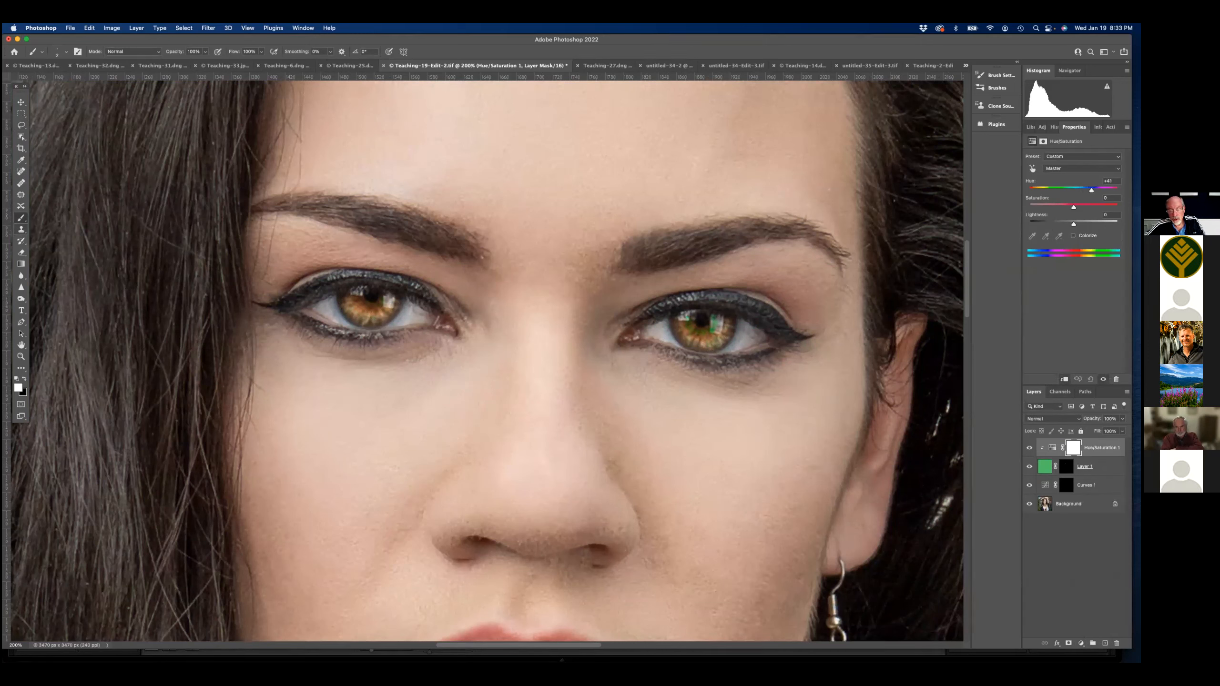
pyautogui.moveTo(1058, 189); pyautogui.dragTo(1070, 190)
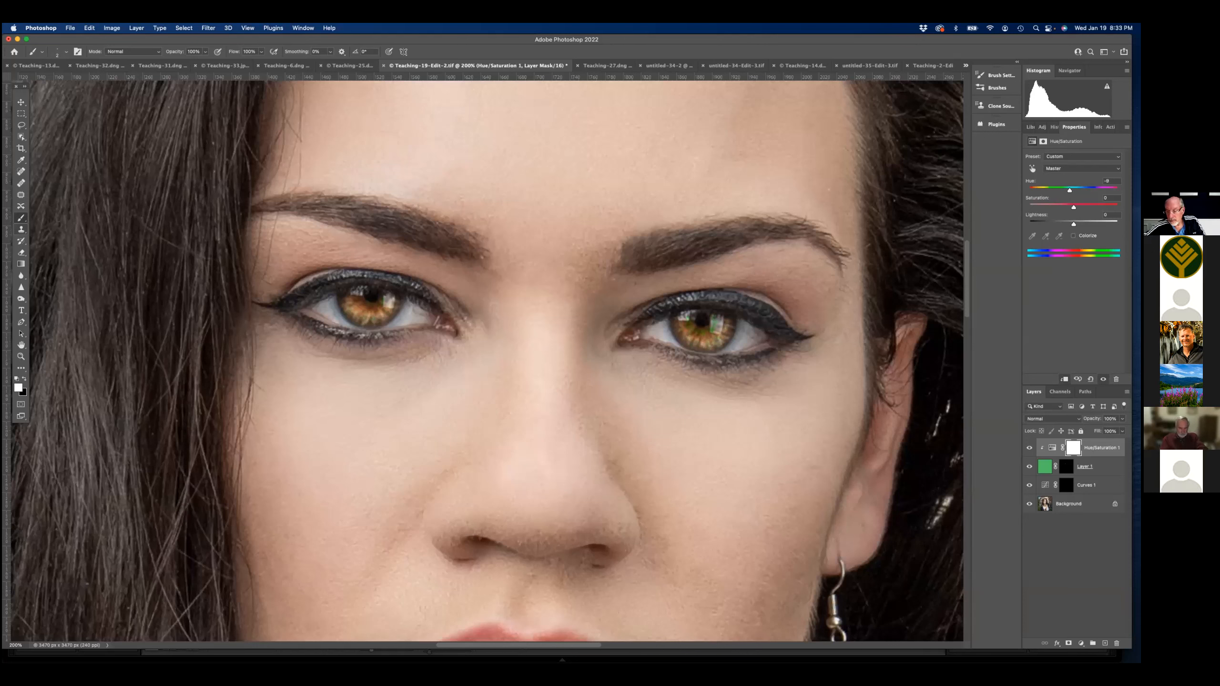
# - Lasso the left-hand iris on the Hue/Saturation mask and apply a Gaussian Blur with a 1.1 pixel radius
pyautogui.click(21, 125)
pyautogui.moveTo(365, 295)
pyautogui.mouseDown()
pyautogui.moveTo(342, 294)
pyautogui.moveTo(357, 325)
pyautogui.moveTo(403, 315)
pyautogui.moveTo(381, 290)
pyautogui.moveTo(369, 294)
pyautogui.mouseUp()
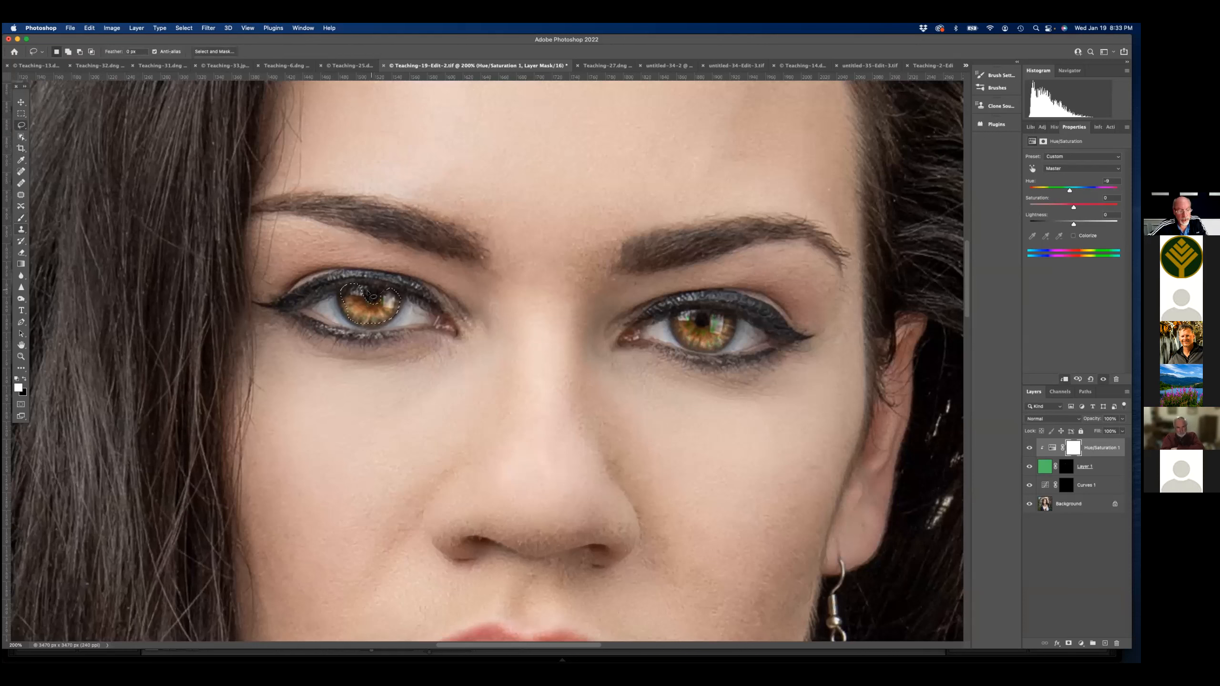
pyautogui.click(208, 27)
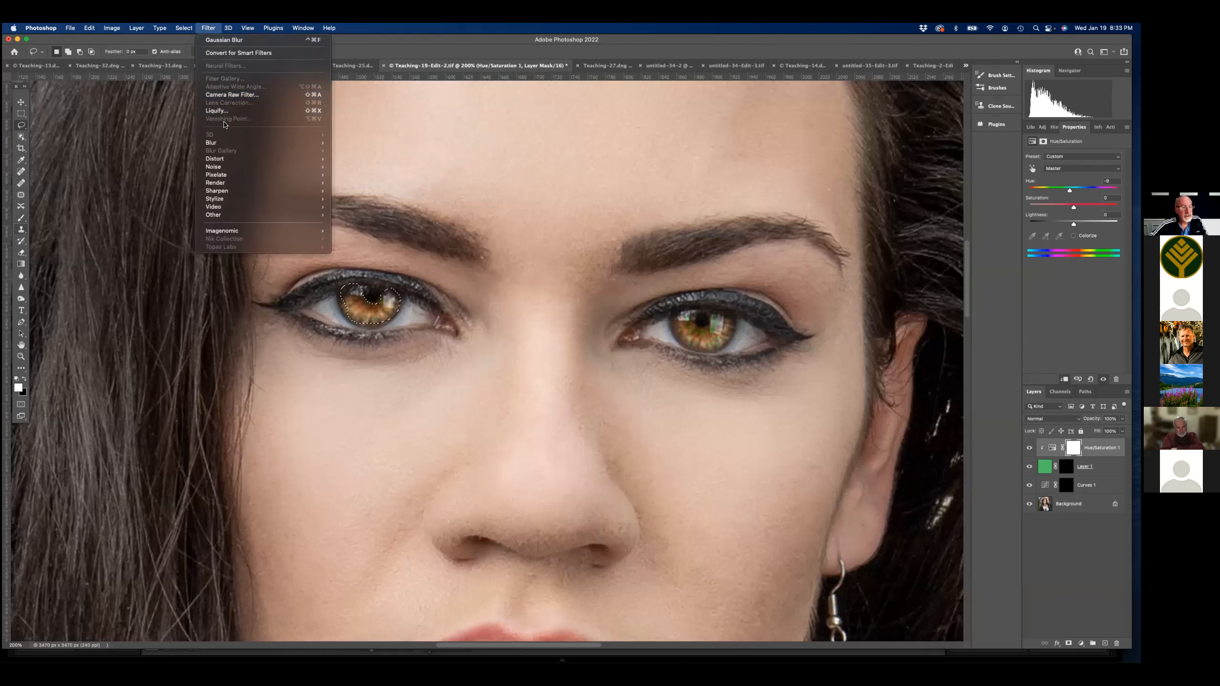
pyautogui.click(365, 175)
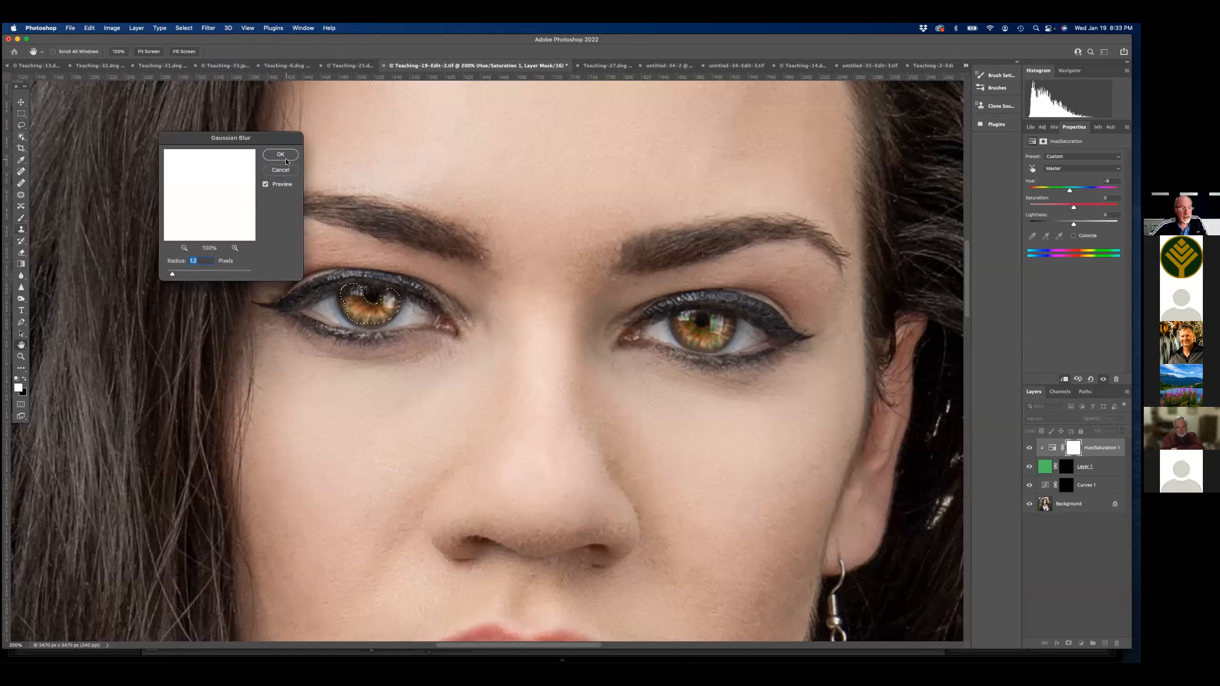
pyautogui.moveTo(172, 274); pyautogui.dragTo(171, 275)
pyautogui.click(280, 156)
# - Lasso the right-hand iris on the Hue/Saturation mask, apply a 1.1 pixel Gaussian Blur, and clear the selection
pyautogui.moveTo(696, 321)
pyautogui.mouseDown()
pyautogui.moveTo(678, 303)
pyautogui.moveTo(693, 351)
pyautogui.moveTo(721, 350)
pyautogui.moveTo(737, 330)
pyautogui.moveTo(725, 305)
pyautogui.moveTo(700, 323)
pyautogui.mouseUp()
pyautogui.click(228, 28)
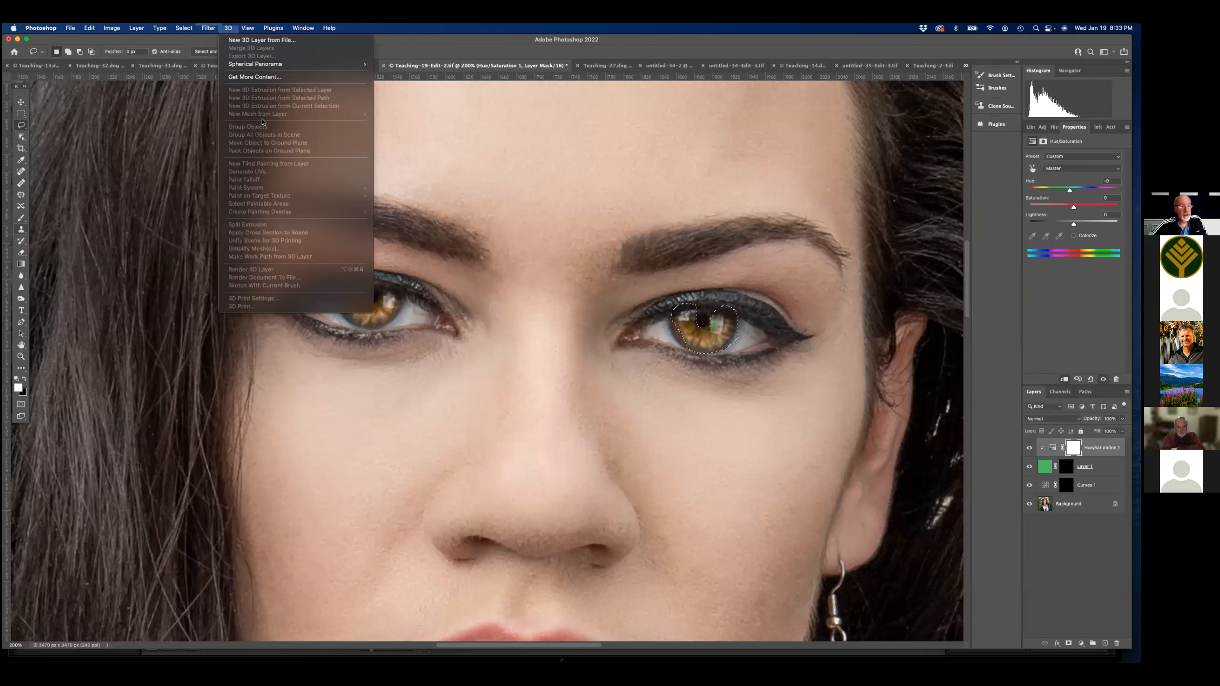
pyautogui.moveTo(216, 33)
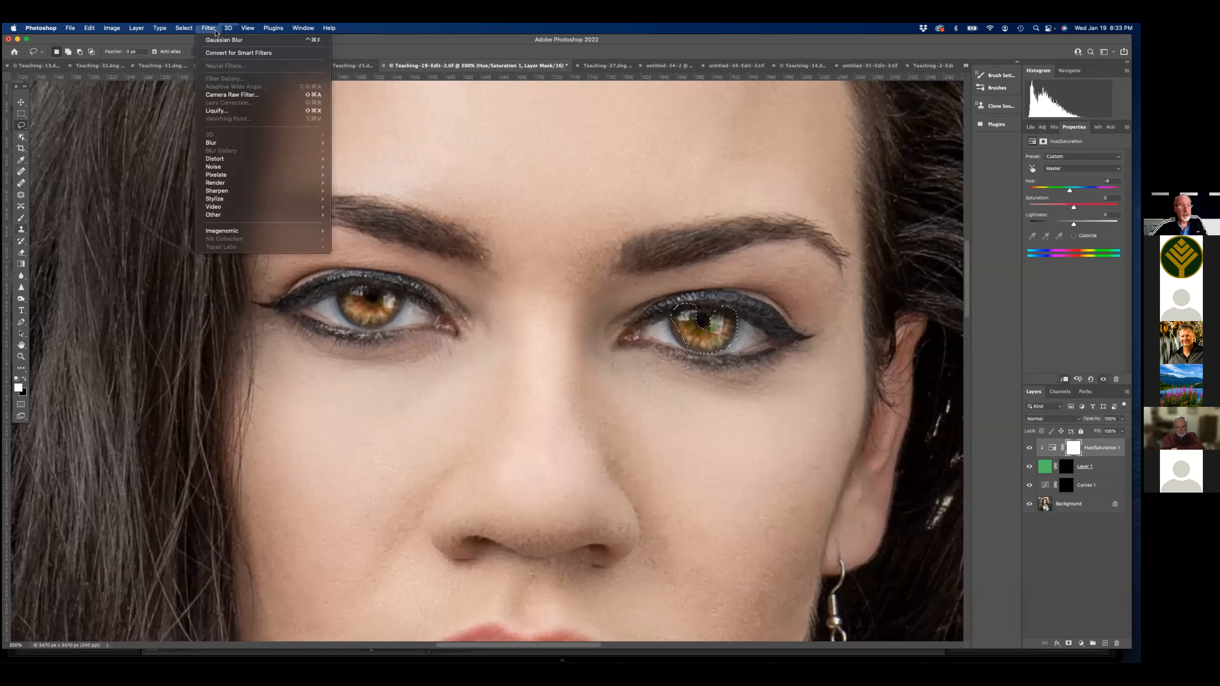
pyautogui.moveTo(321, 146)
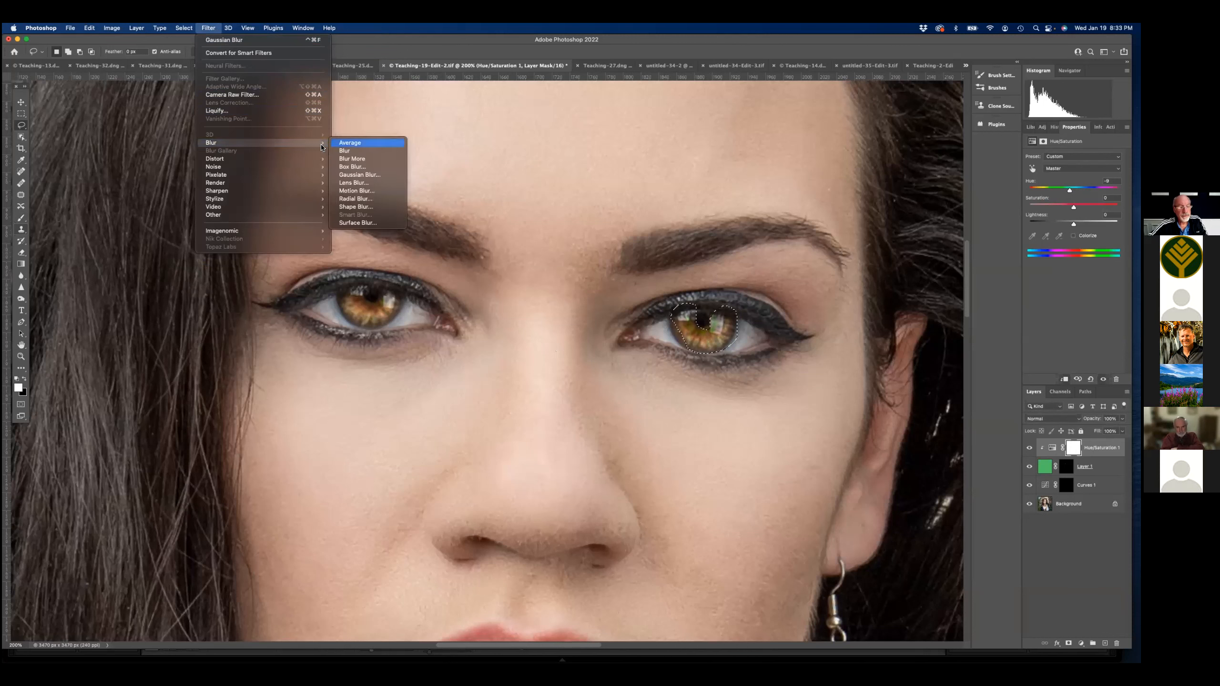
pyautogui.click(360, 174)
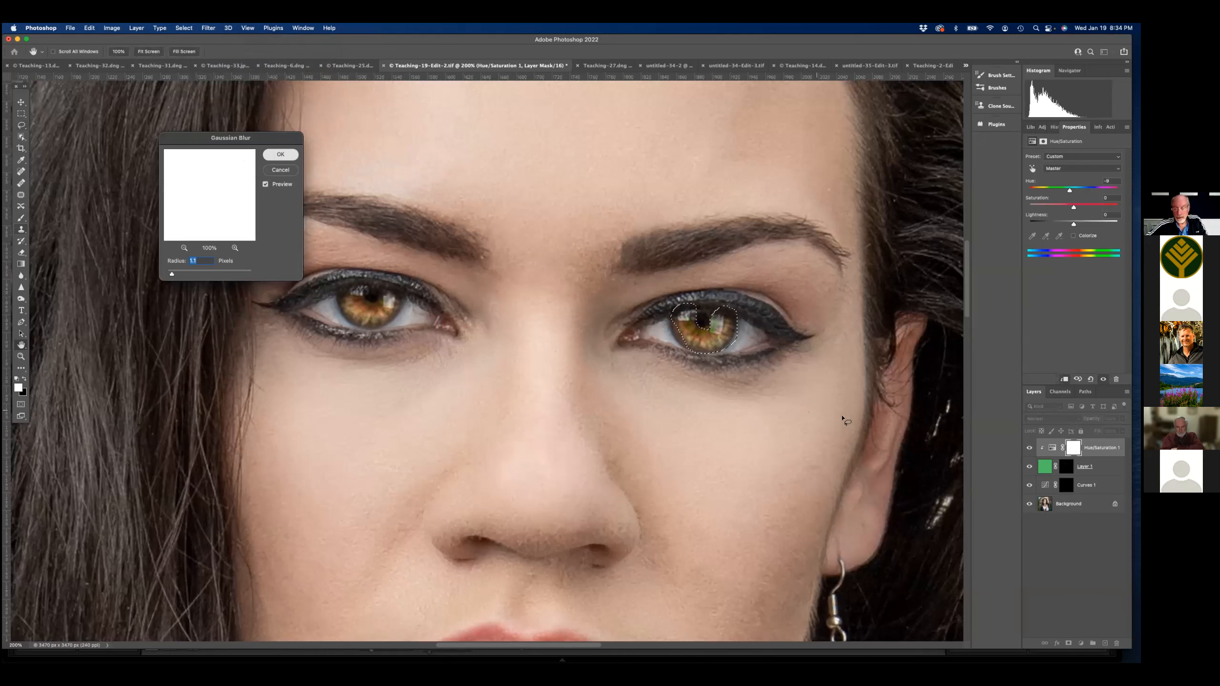
pyautogui.press('Return')
pyautogui.press('super+d')
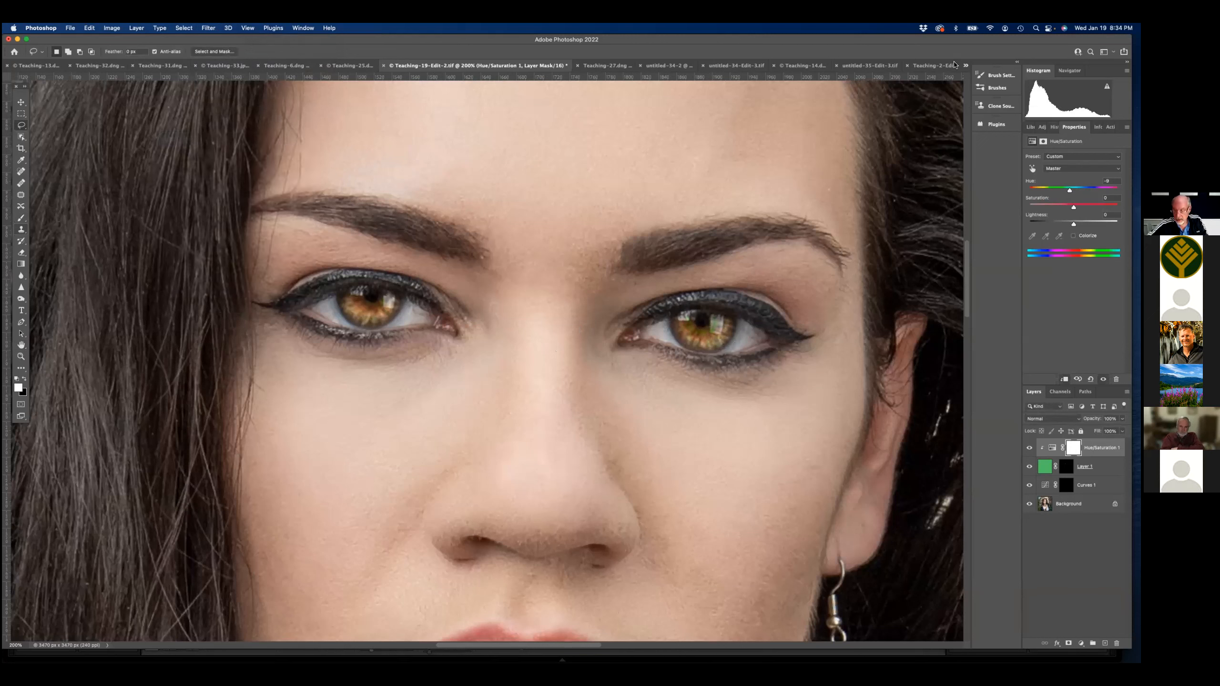
# - Group all the layers above the Background
pyautogui.press('super+2')
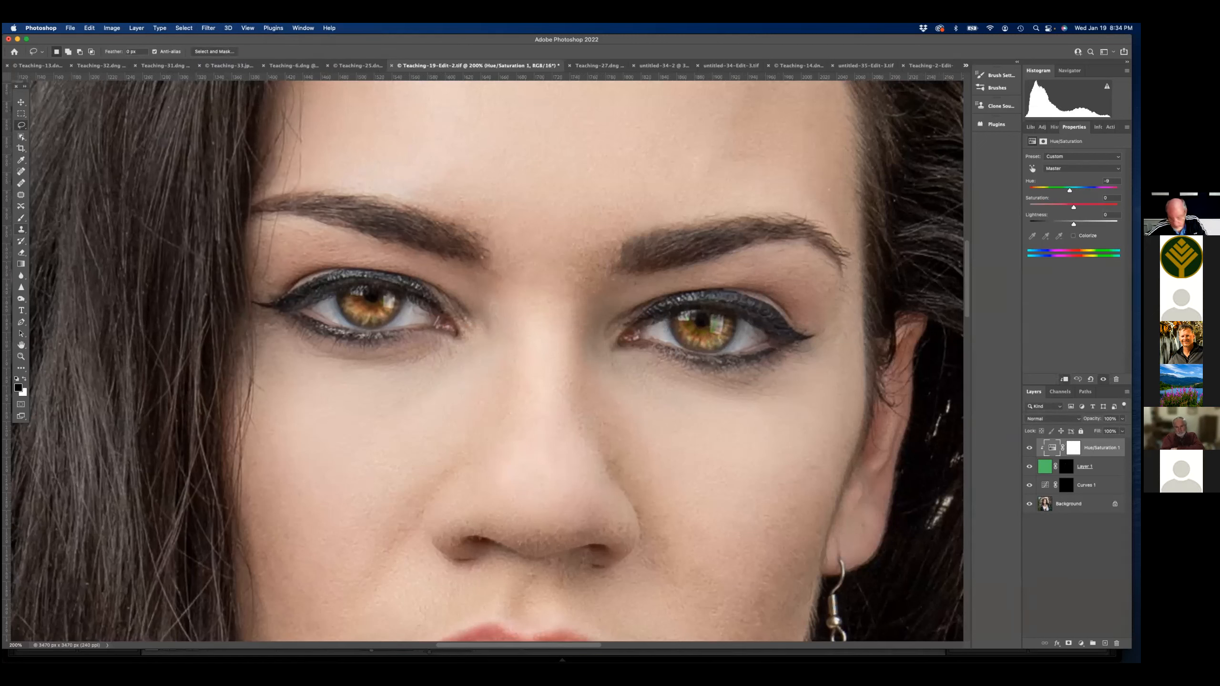
pyautogui.press('alt+super+a')
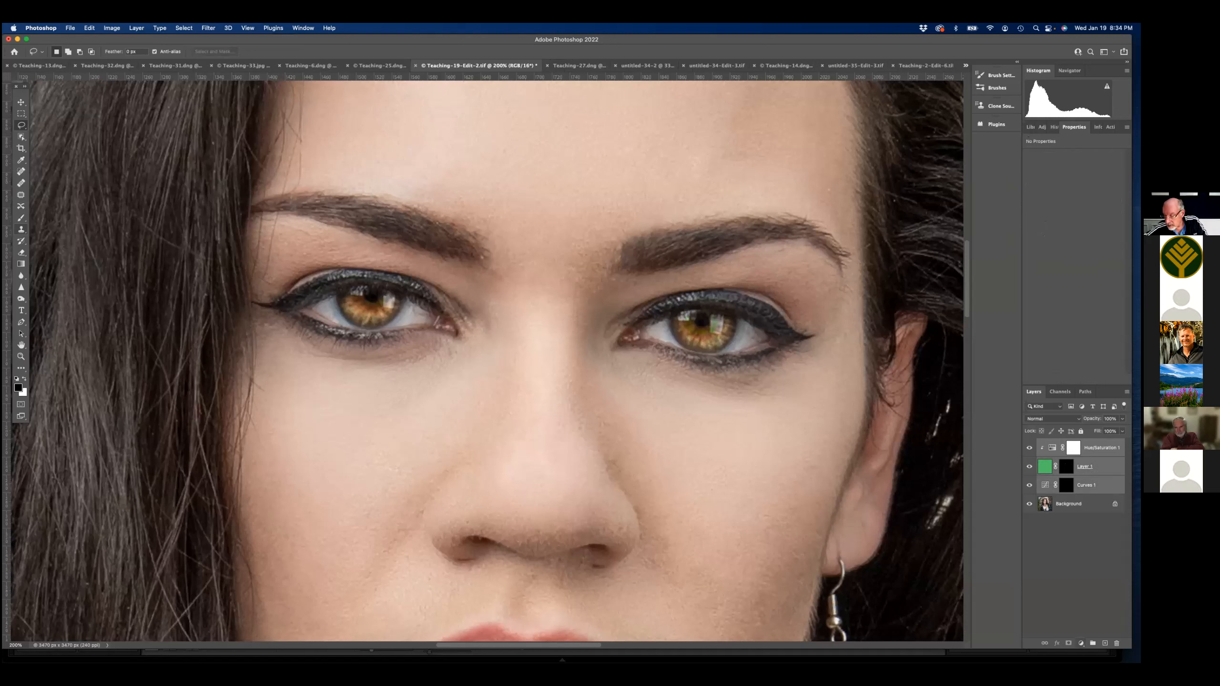
pyautogui.press('super+g')
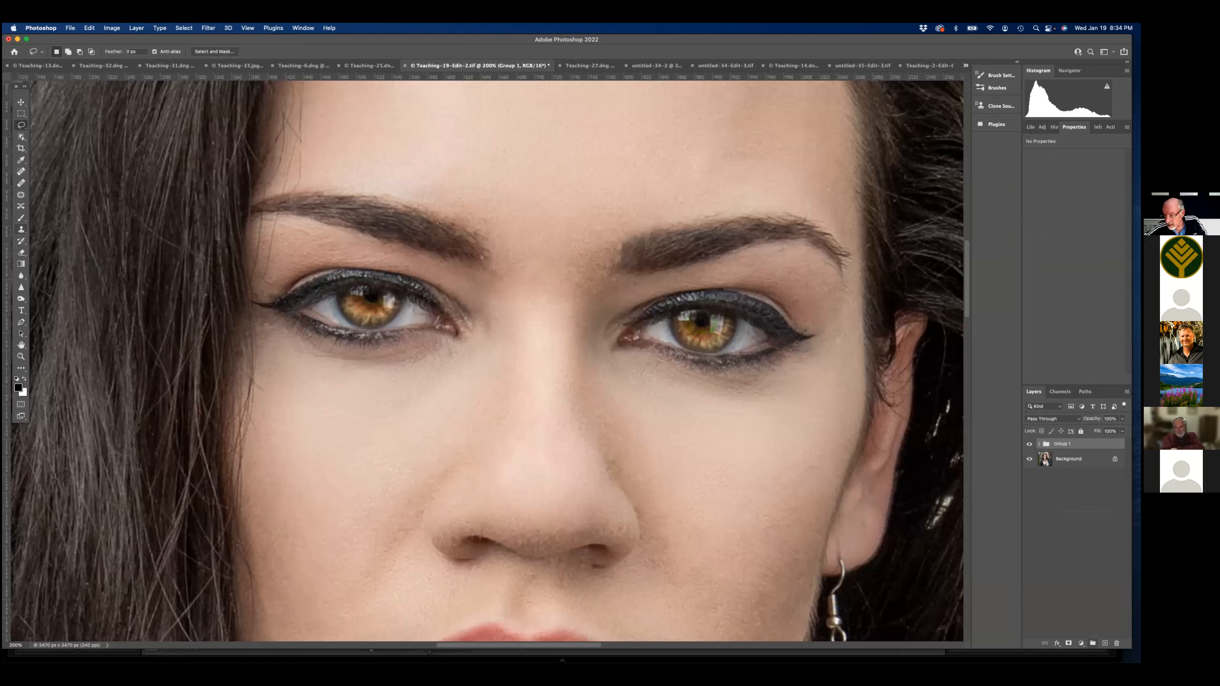
# - Toggle the group's visibility to compare the eyes with and without the enhancements
pyautogui.click(1030, 444)
pyautogui.click(1029, 445)
pyautogui.click(1030, 444)
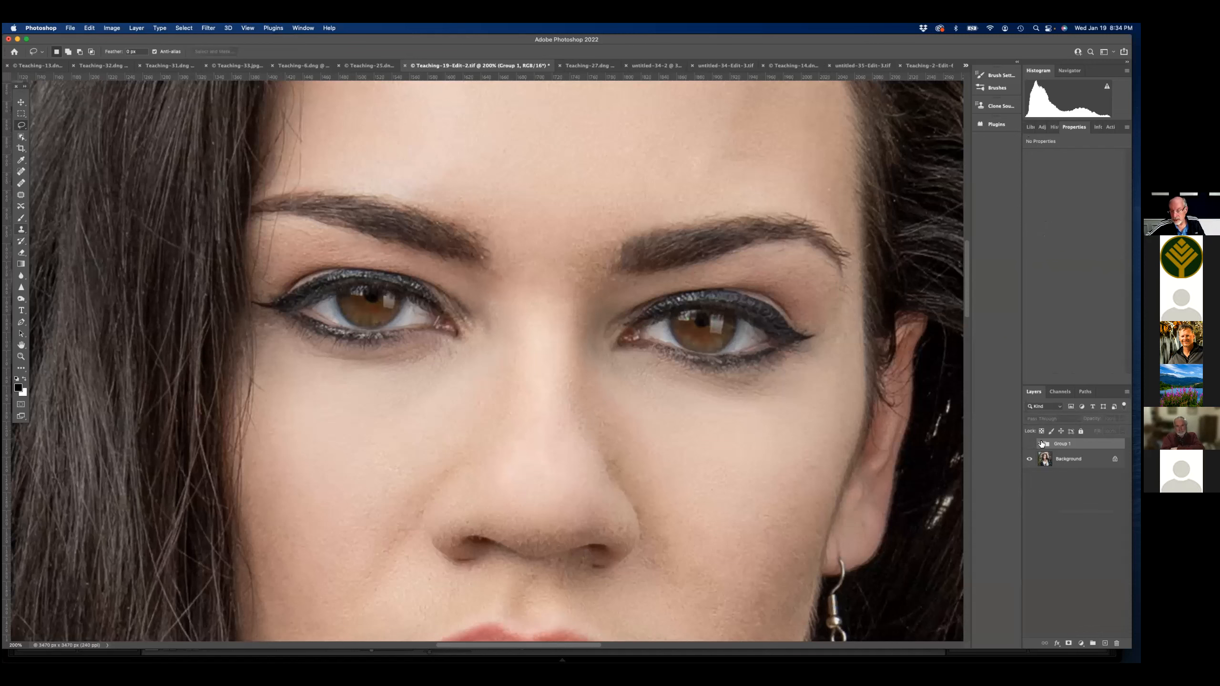
# - Expand the group, delete the green fill layer from it, and show the group again
pyautogui.click(1038, 444)
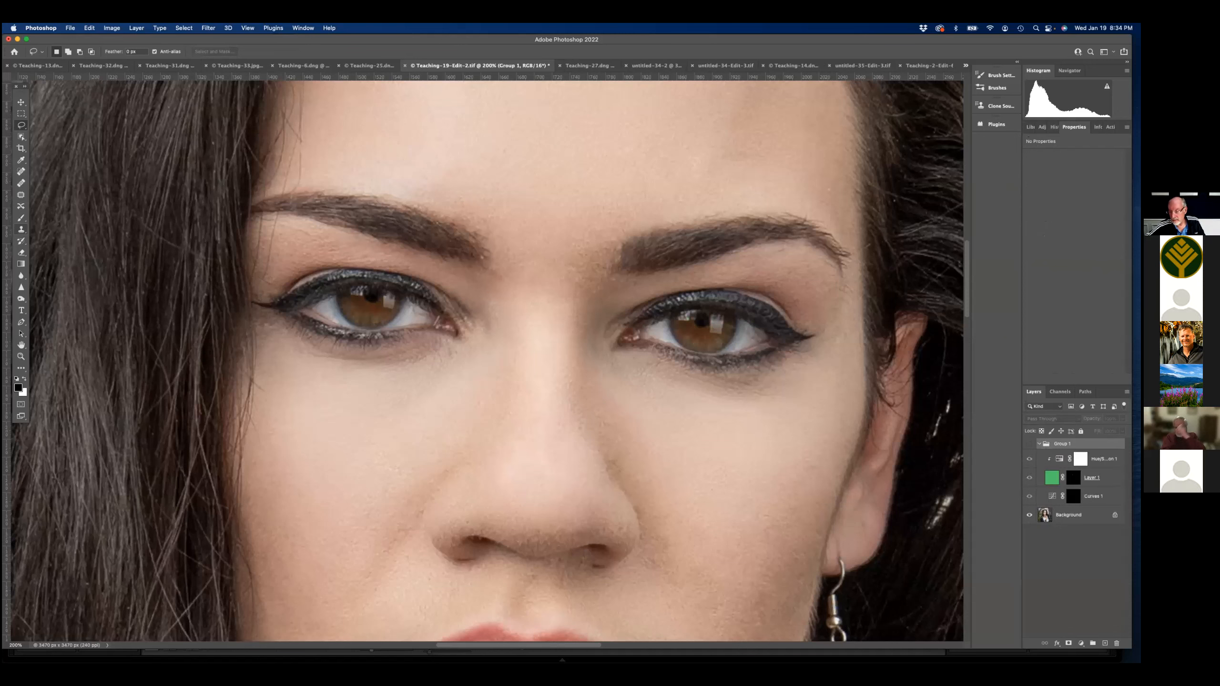
pyautogui.moveTo(1094, 477); pyautogui.dragTo(1115, 642)
pyautogui.click(1029, 458)
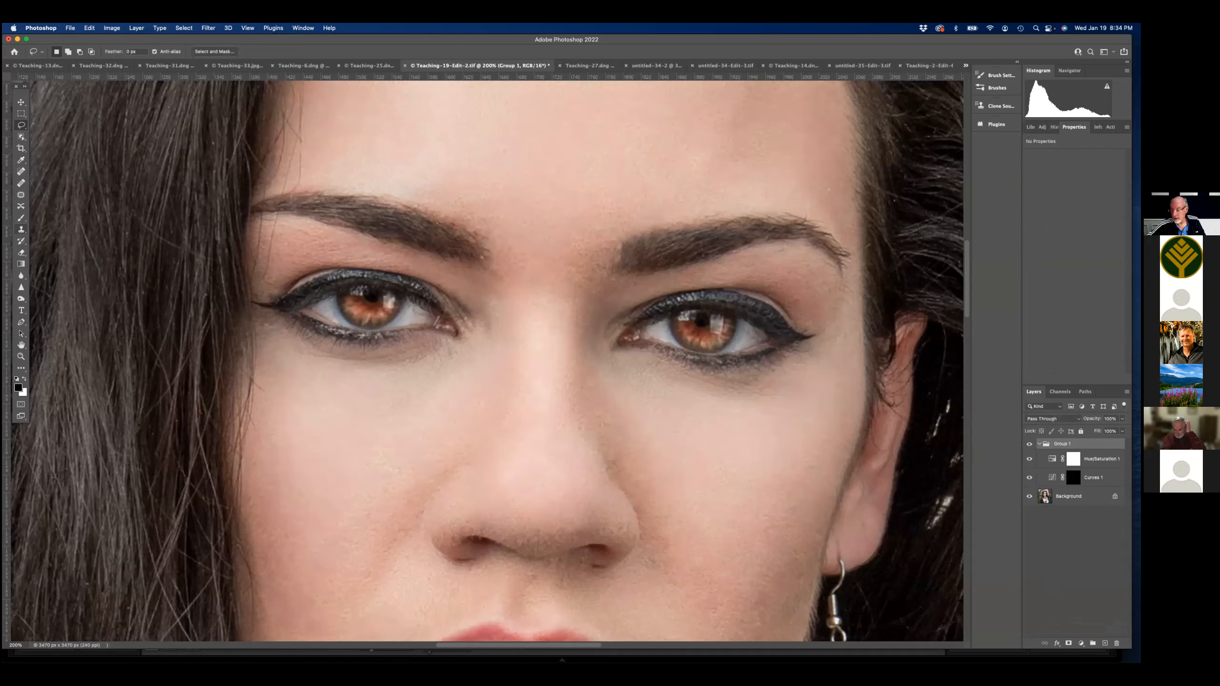
# - Lower the opacity of the eye-enhancement group to 64%
pyautogui.click(1122, 431)
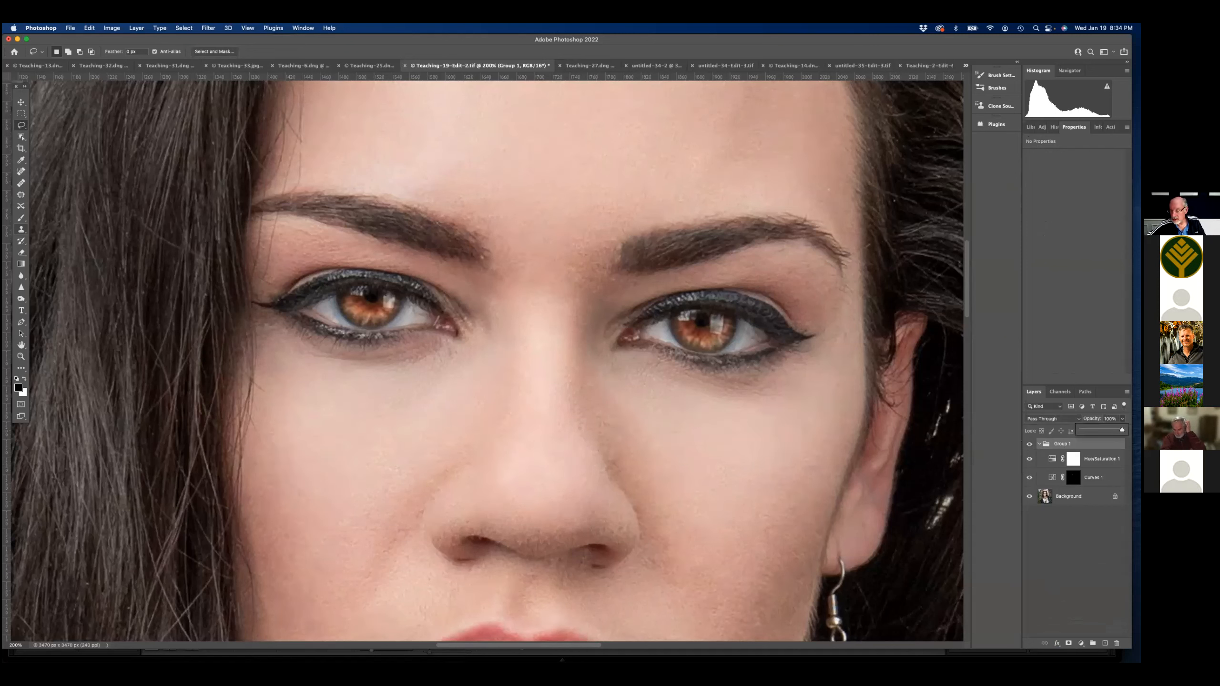
pyautogui.moveTo(1122, 430); pyautogui.dragTo(1101, 430)
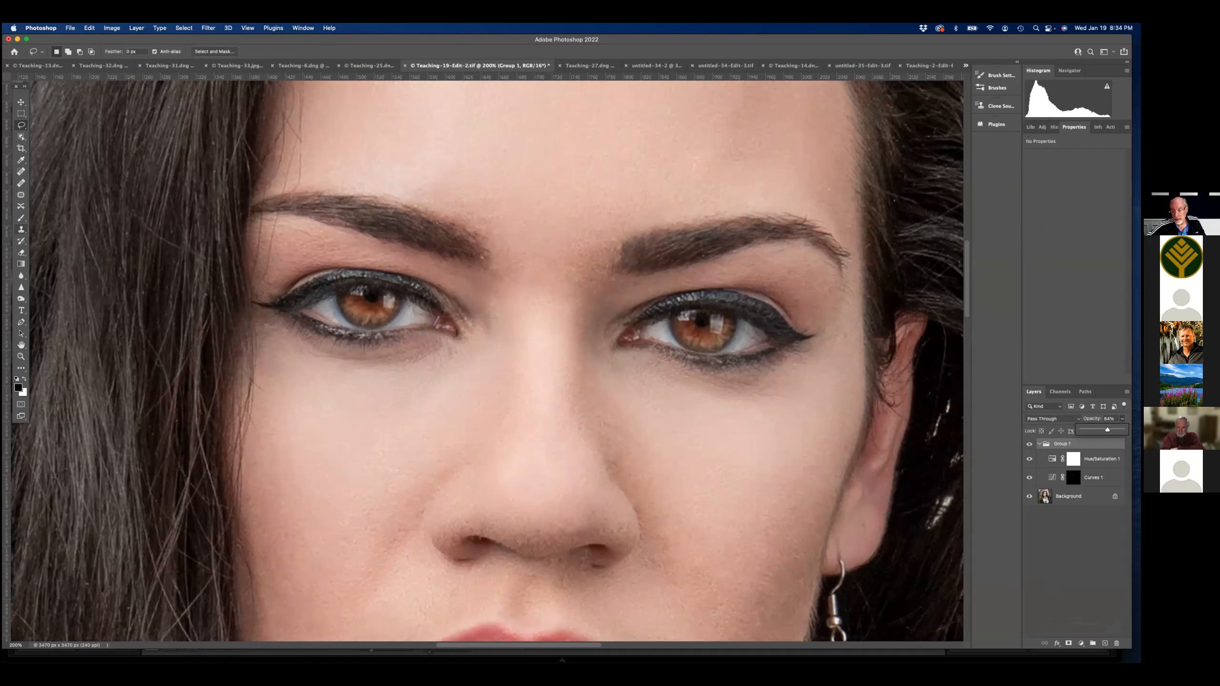
pyautogui.click(1027, 463)
pyautogui.click(1028, 460)
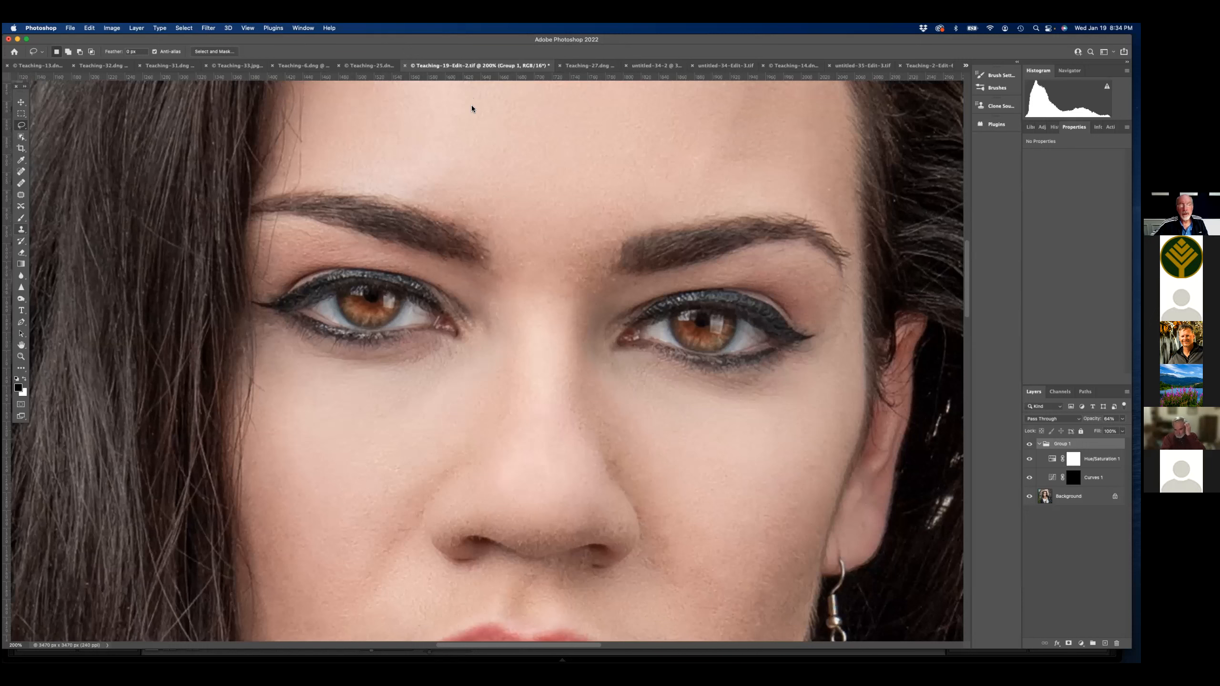
# - Switch to the open Teaching-27.dng portrait
pyautogui.click(590, 66)
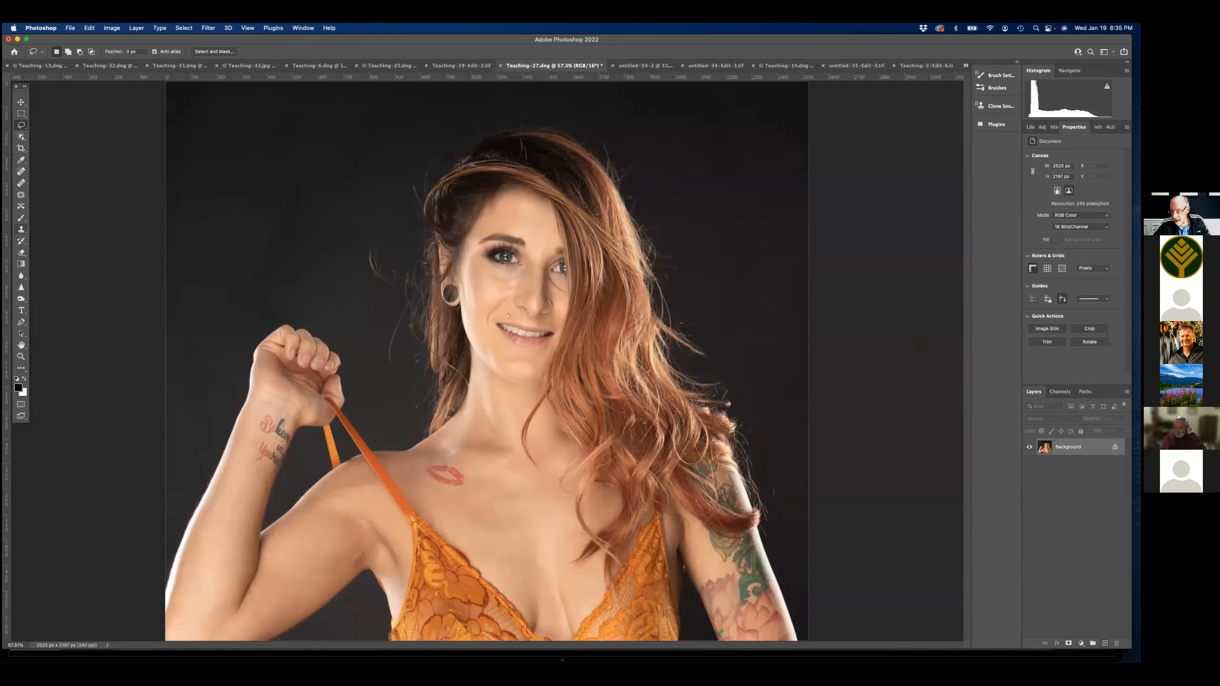
# - Add a new empty layer and set up a soft round brush with a skin tone sampled from the face
pyautogui.press('alt+shift+super+n')
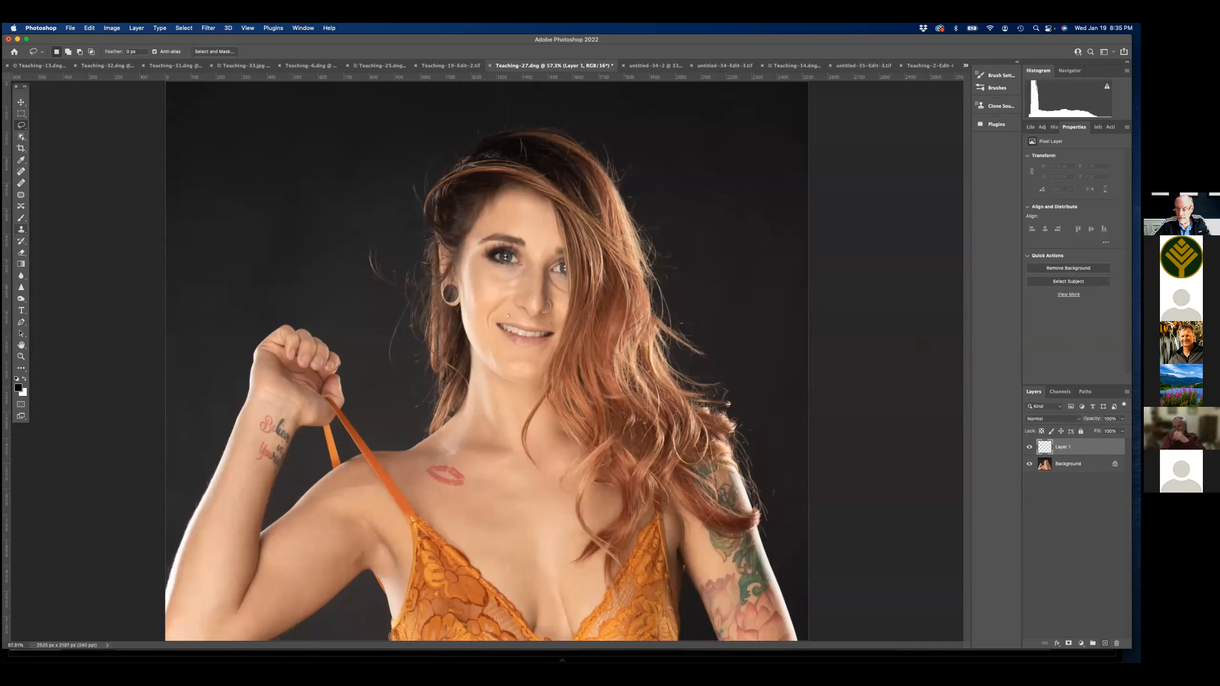
pyautogui.click(20, 219)
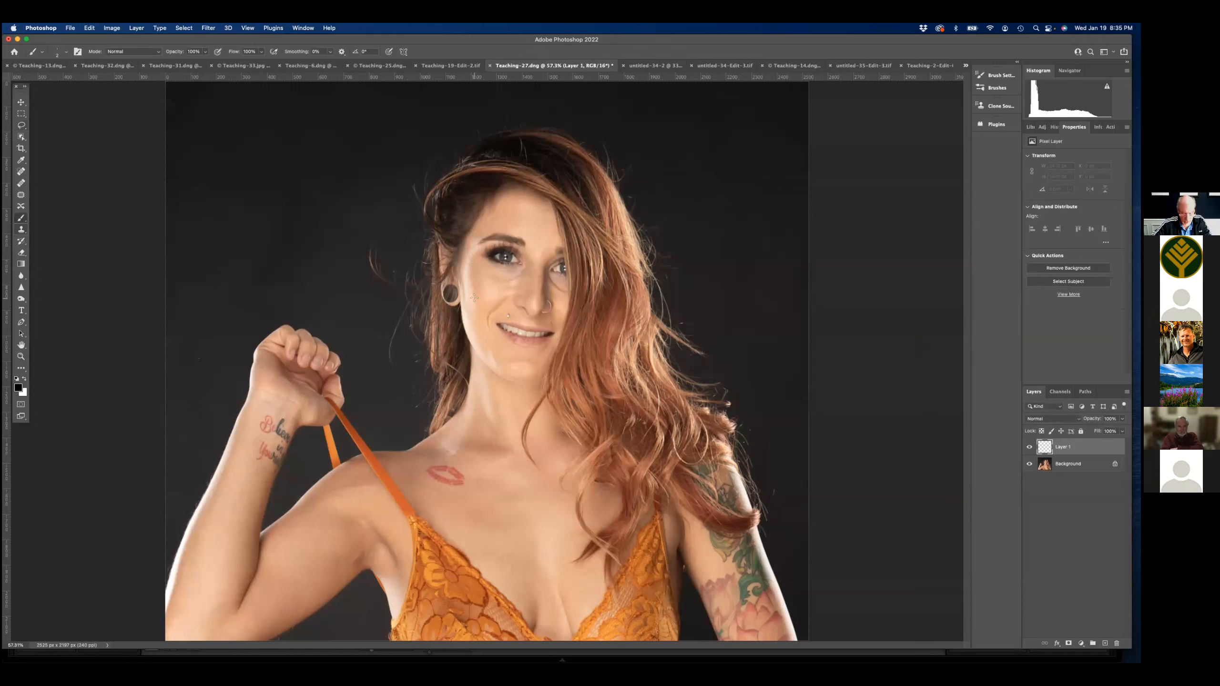
pyautogui.click(67, 52)
pyautogui.moveTo(107, 101); pyautogui.dragTo(68, 84)
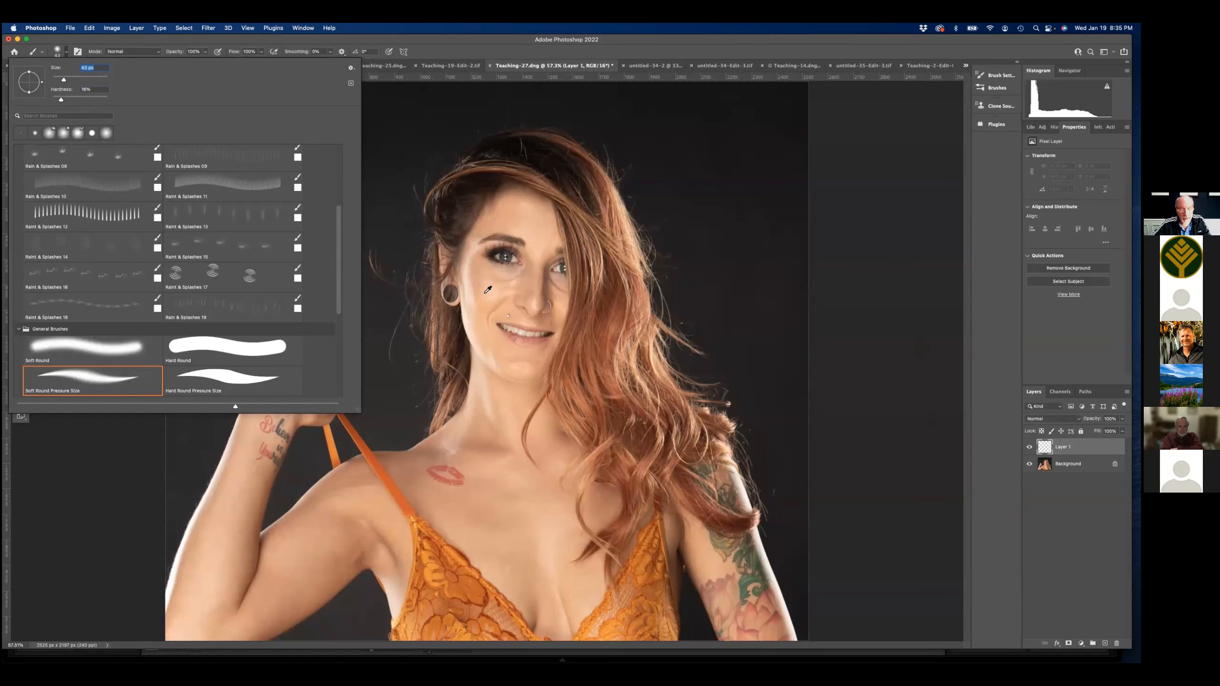
pyautogui.press('Return')
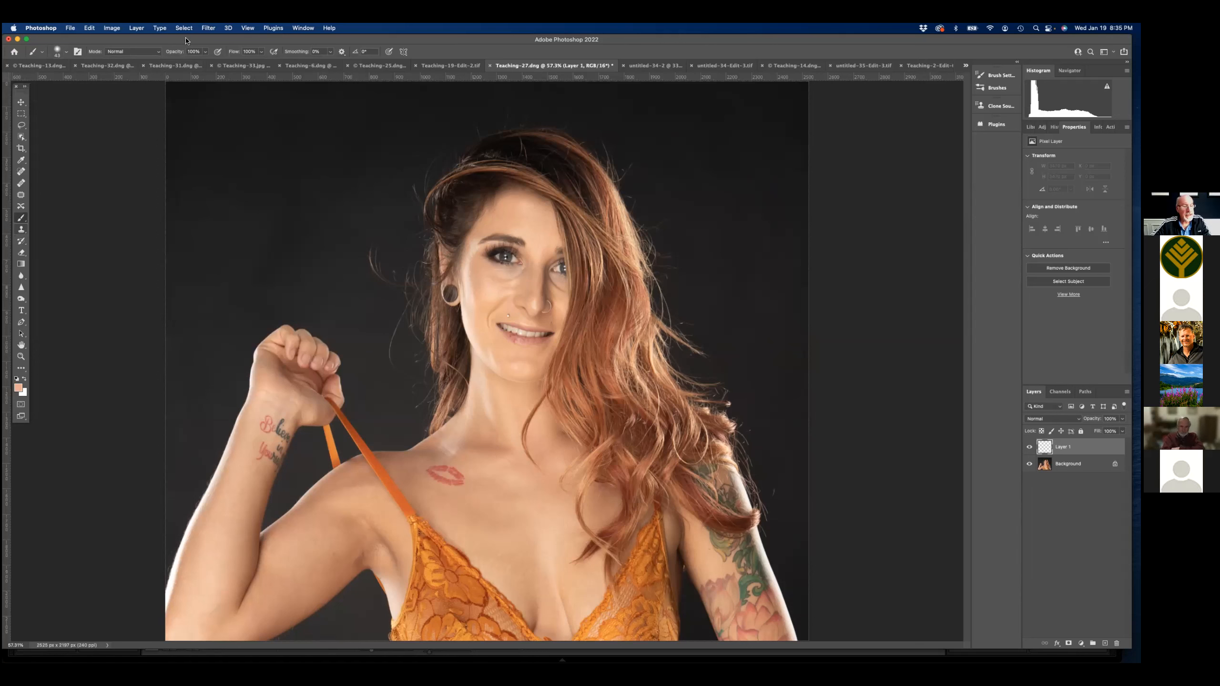
# - Lower the brush opacity to 29% and paint the sampled skin tone over the bright spots on the face
pyautogui.click(205, 52)
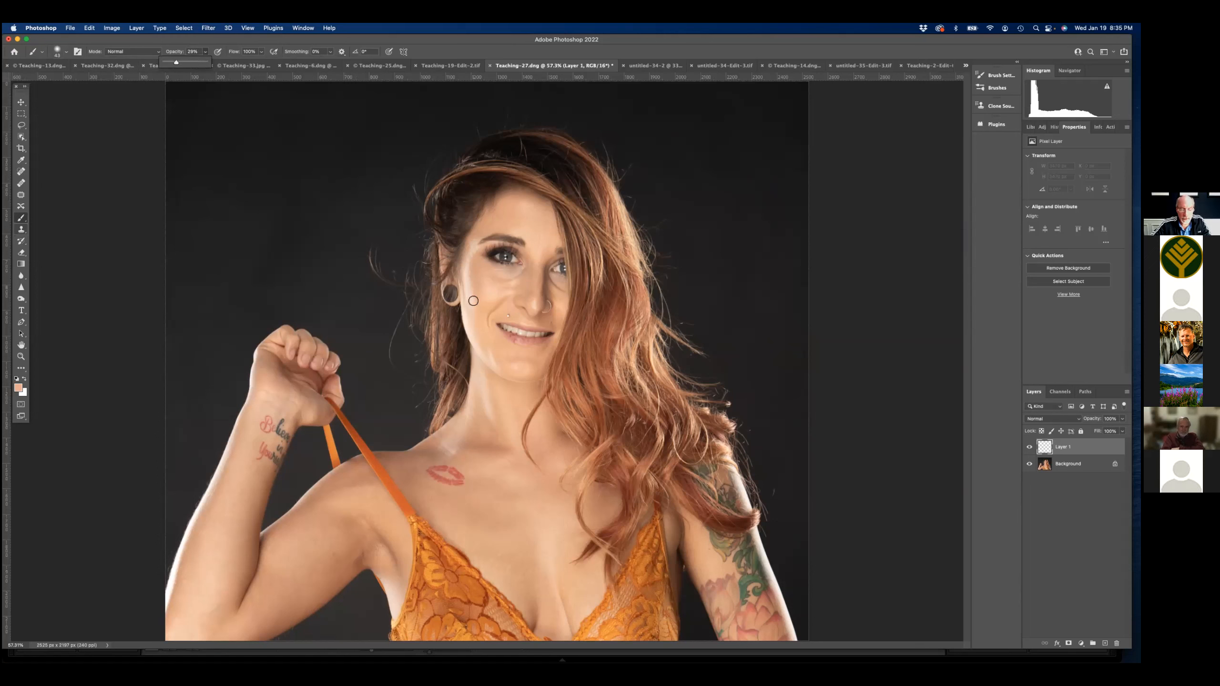
pyautogui.click(533, 305)
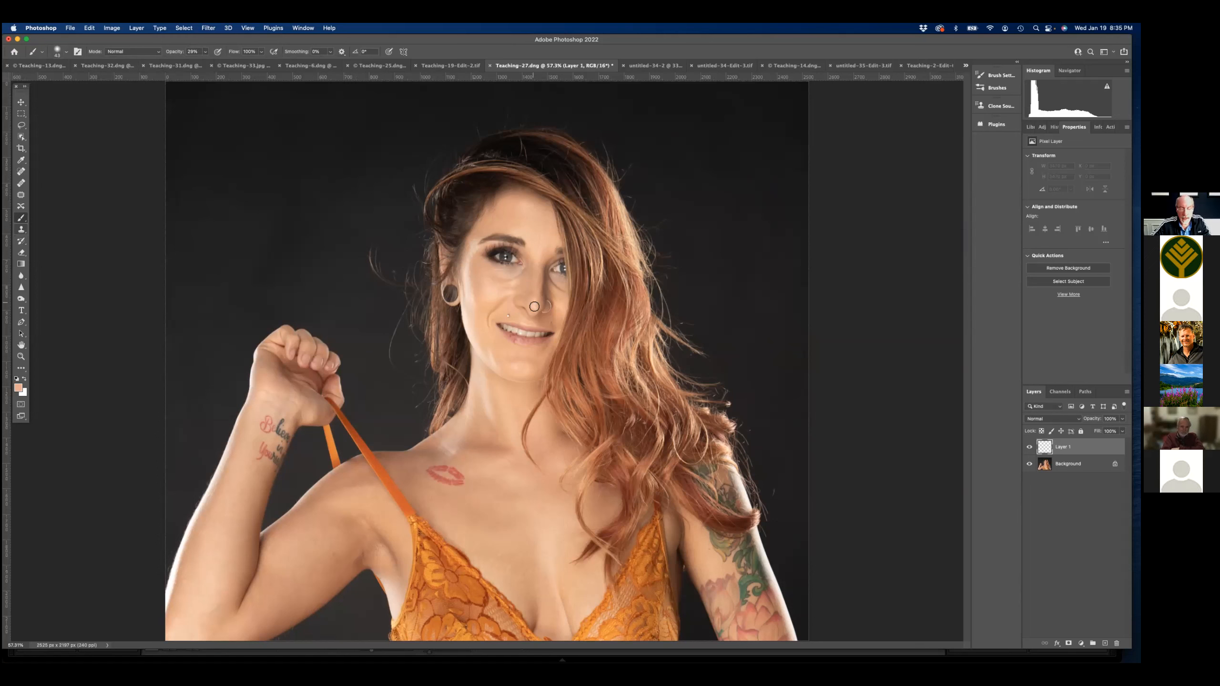
pyautogui.moveTo(467, 284); pyautogui.dragTo(468, 297)
pyautogui.click(497, 242)
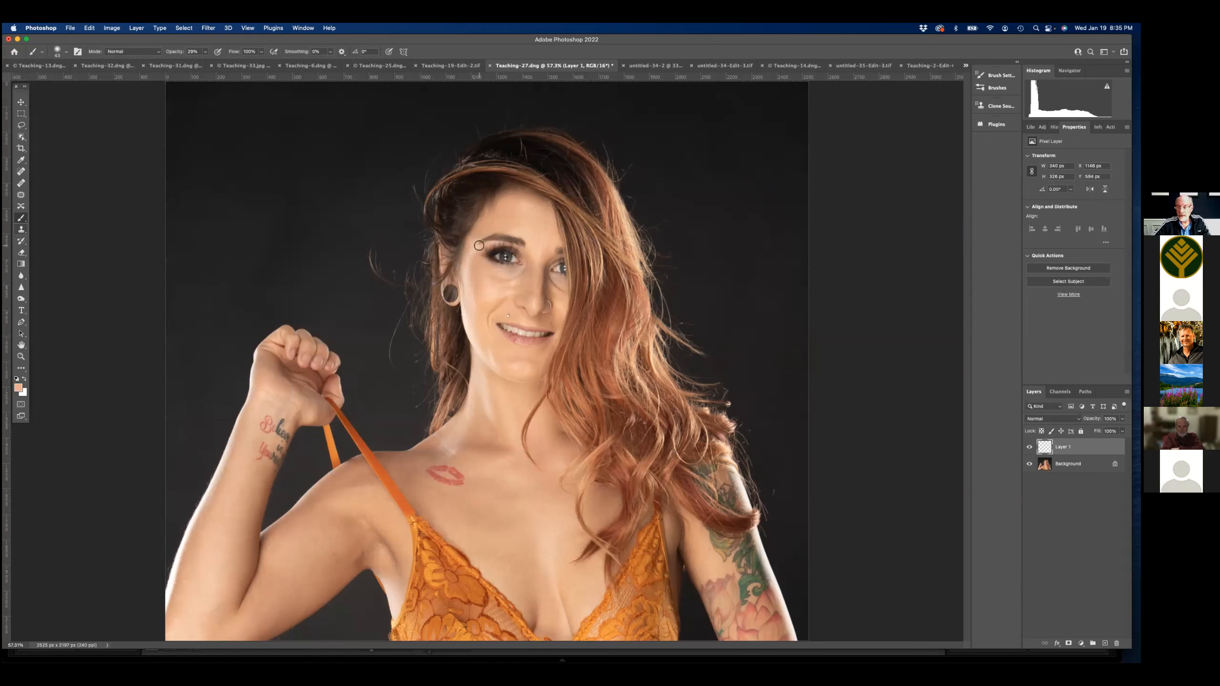
# - Set the brush's blending mode to Darken
pyautogui.click(160, 53)
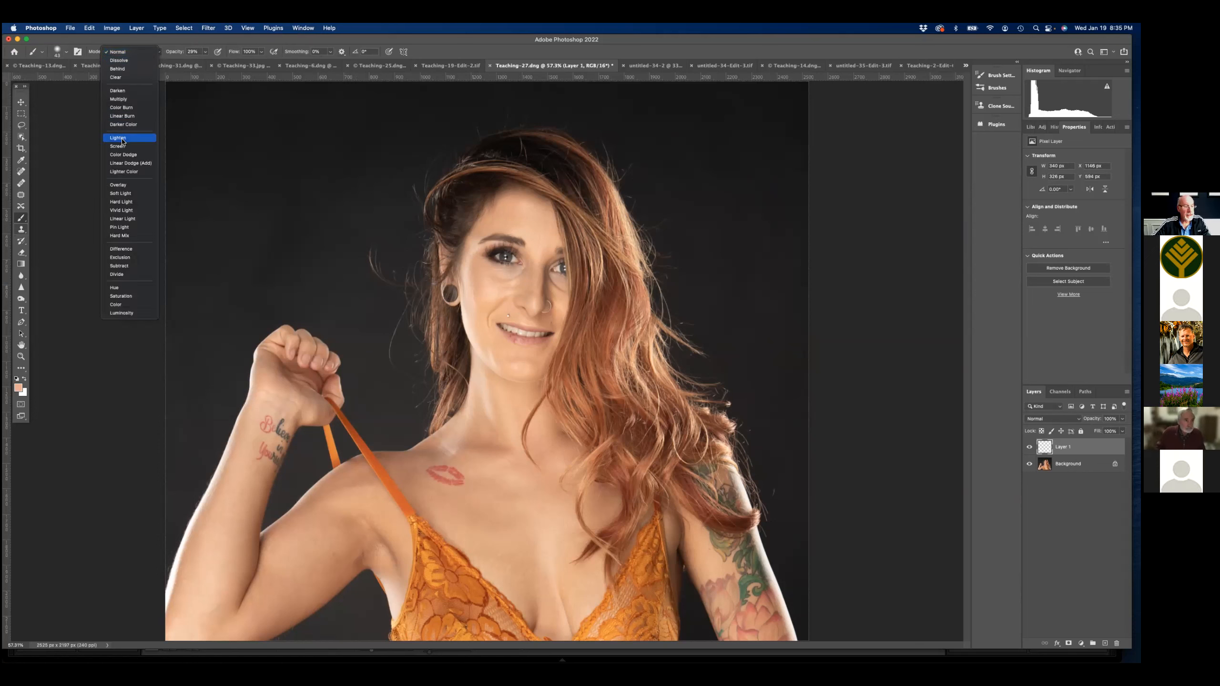
pyautogui.press('Up')
pyautogui.press('Up')
pyautogui.press('Up')
pyautogui.press('Up')
pyautogui.press('Up')
pyautogui.press('Up')
pyautogui.press('Up')
pyautogui.press('Up')
pyautogui.press('Up')
pyautogui.press('Up')
pyautogui.press('Return')
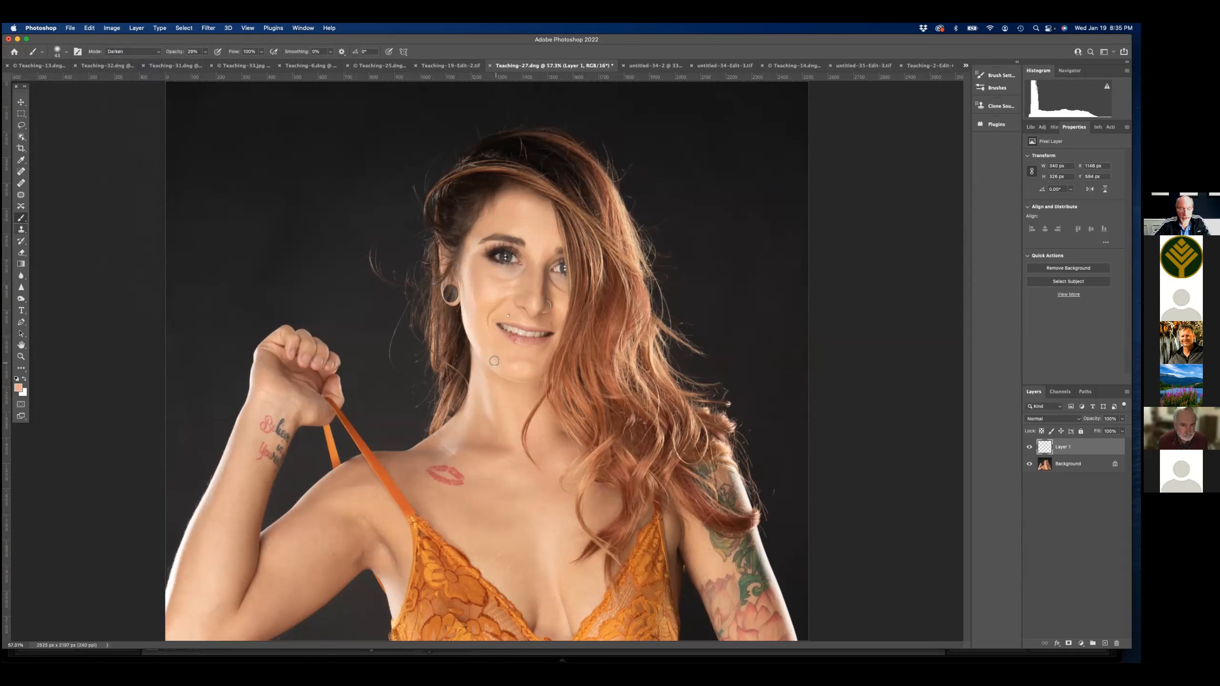
# - Paint skin tone over the shiny highlights on the cheek, forehead, neck and nose
pyautogui.moveTo(468, 313)
pyautogui.mouseDown()
pyautogui.moveTo(465, 326)
pyautogui.moveTo(461, 299)
pyautogui.moveTo(463, 318)
pyautogui.mouseUp()
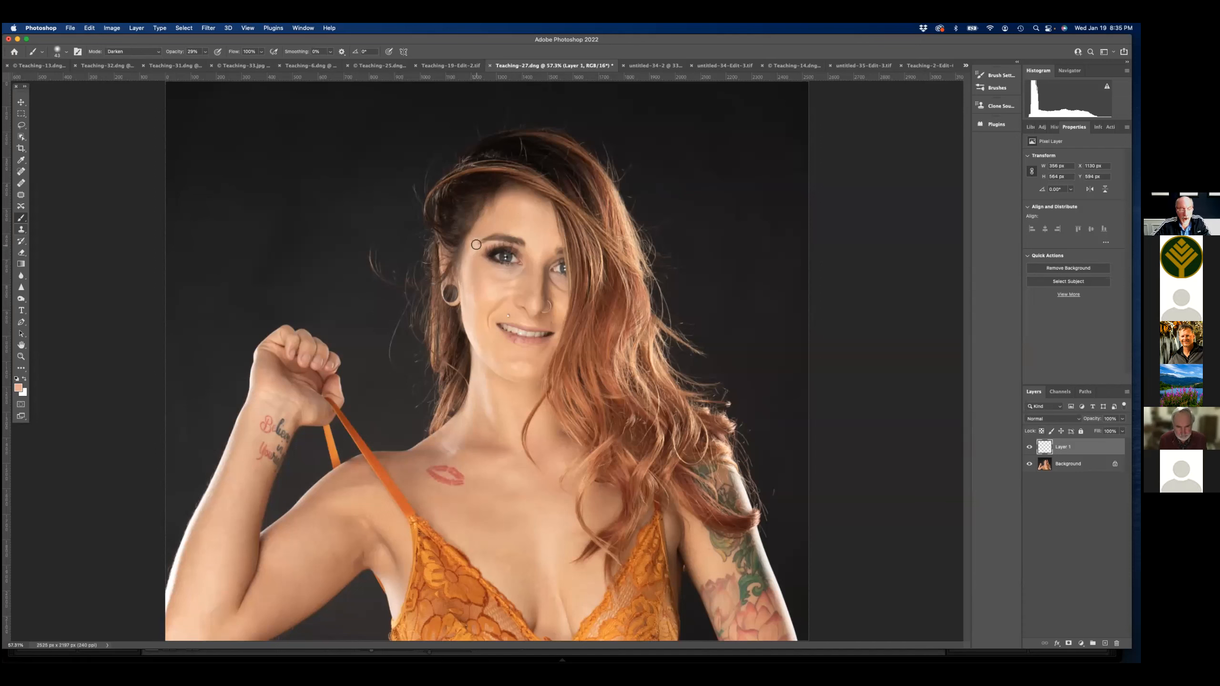
pyautogui.click(506, 207)
pyautogui.click(490, 412)
pyautogui.click(538, 299)
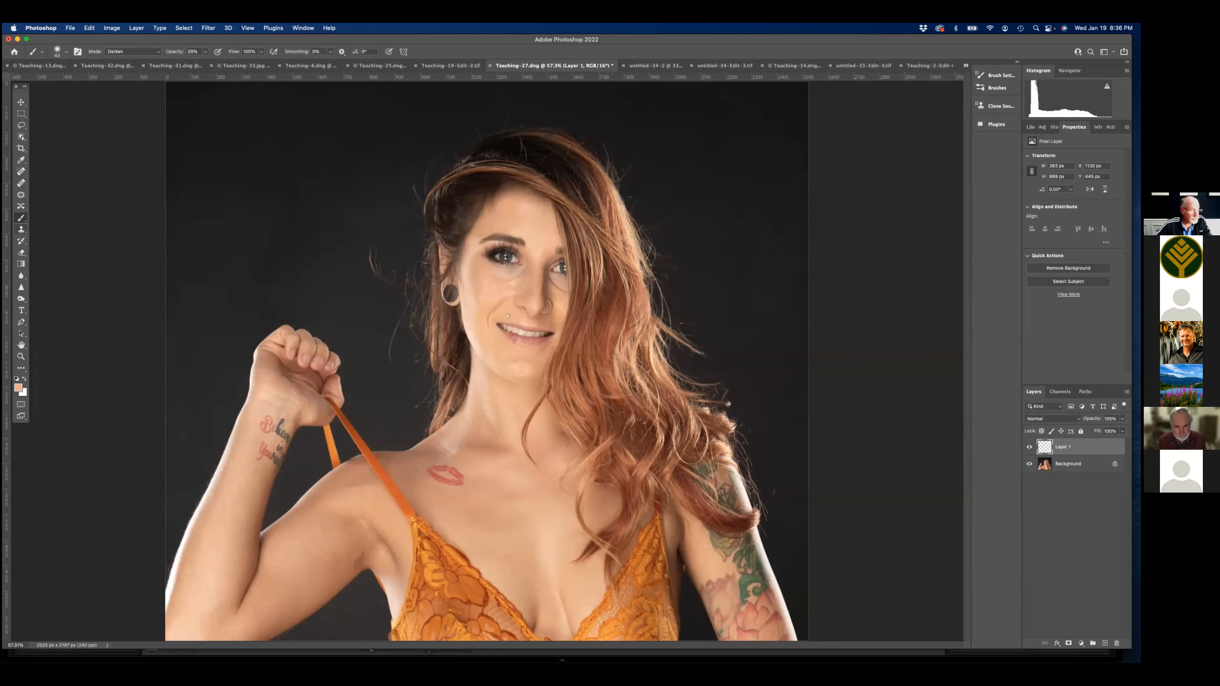
pyautogui.click(640, 66)
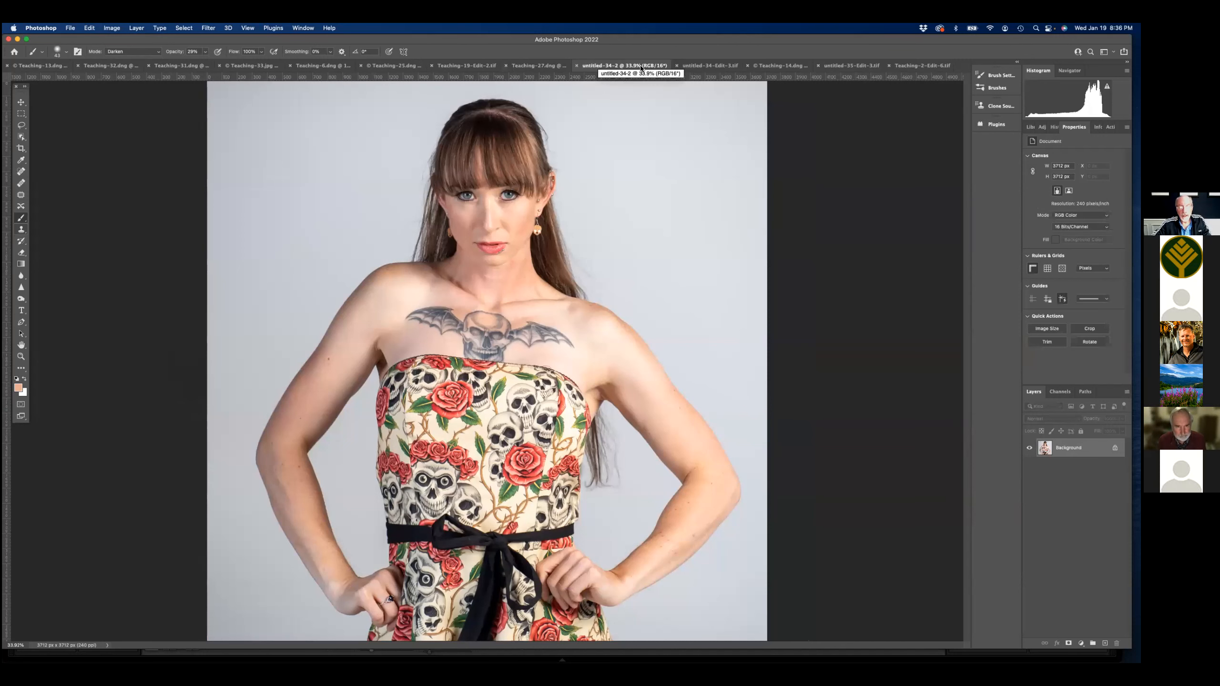
pyautogui.click(538, 66)
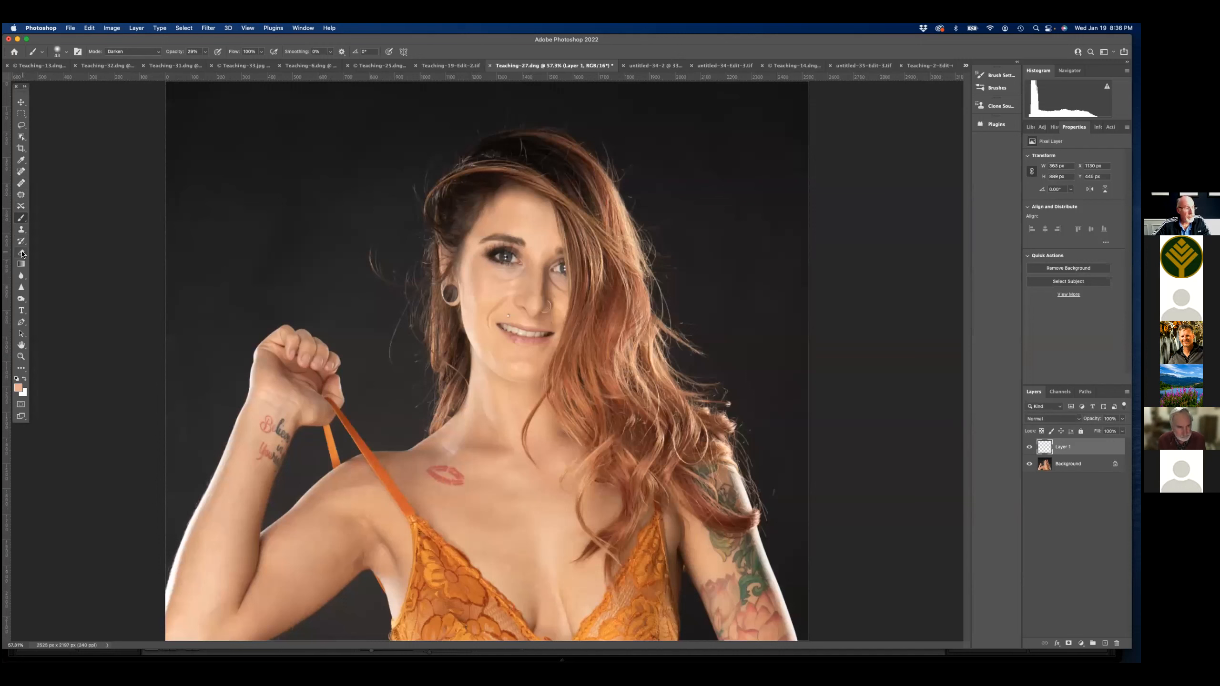
# - Try to remove the lip-print tattoo on the chest with the Patch tool on Layer 1
pyautogui.click(21, 195)
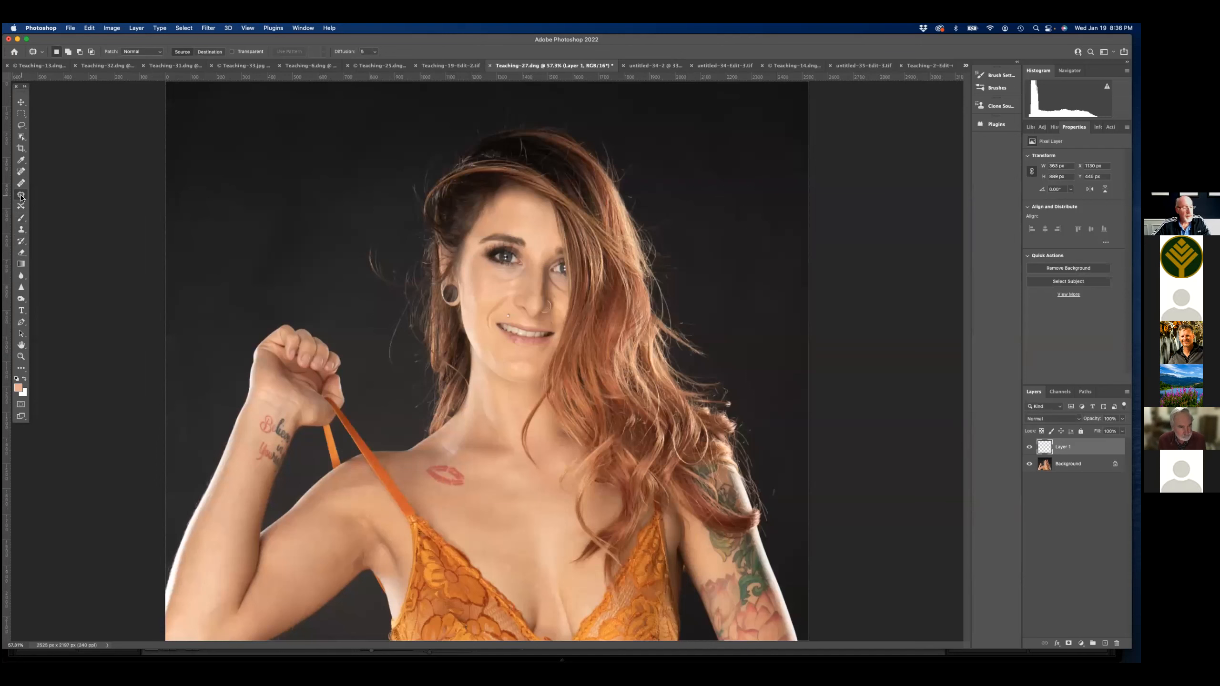
pyautogui.moveTo(463, 469)
pyautogui.mouseDown()
pyautogui.moveTo(447, 462)
pyautogui.moveTo(420, 481)
pyautogui.moveTo(459, 499)
pyautogui.moveTo(469, 468)
pyautogui.moveTo(456, 459)
pyautogui.moveTo(511, 494)
pyautogui.mouseUp()
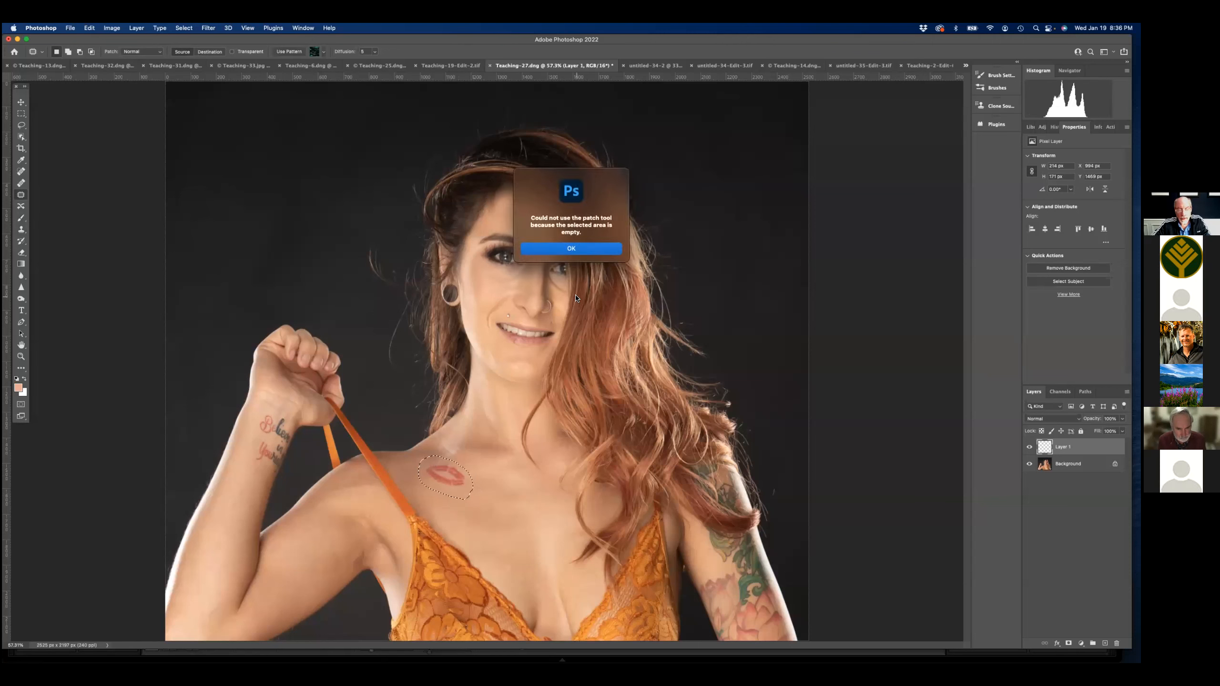
pyautogui.click(559, 248)
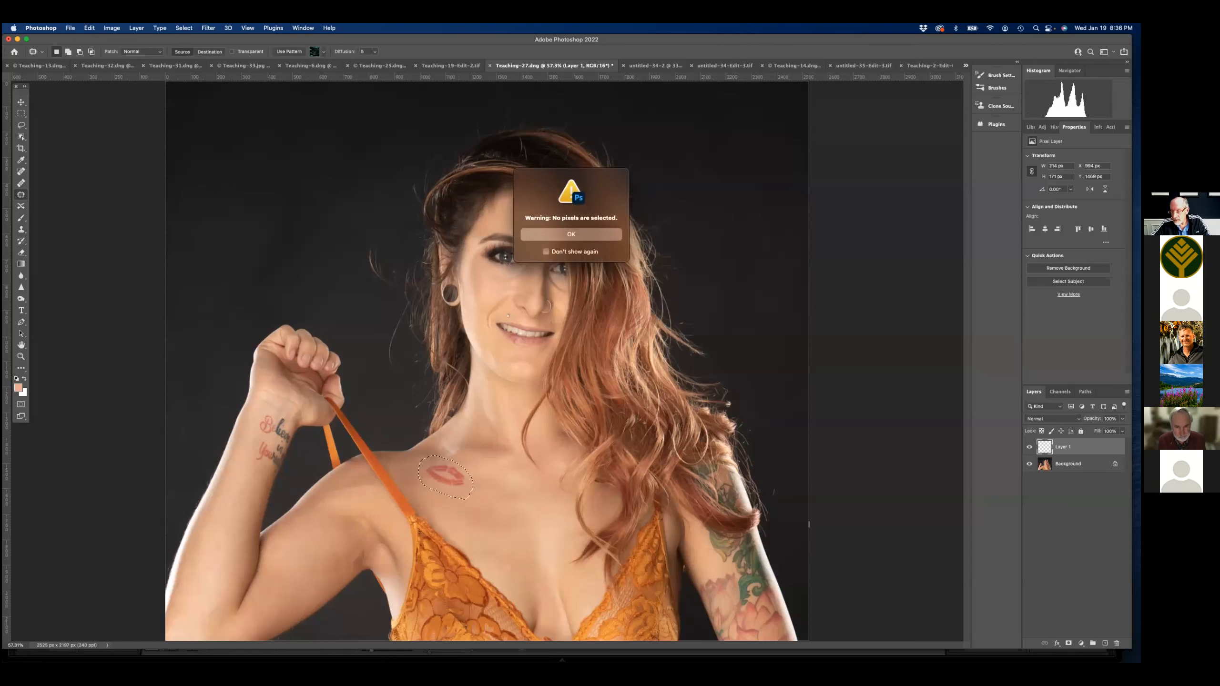
pyautogui.click(564, 235)
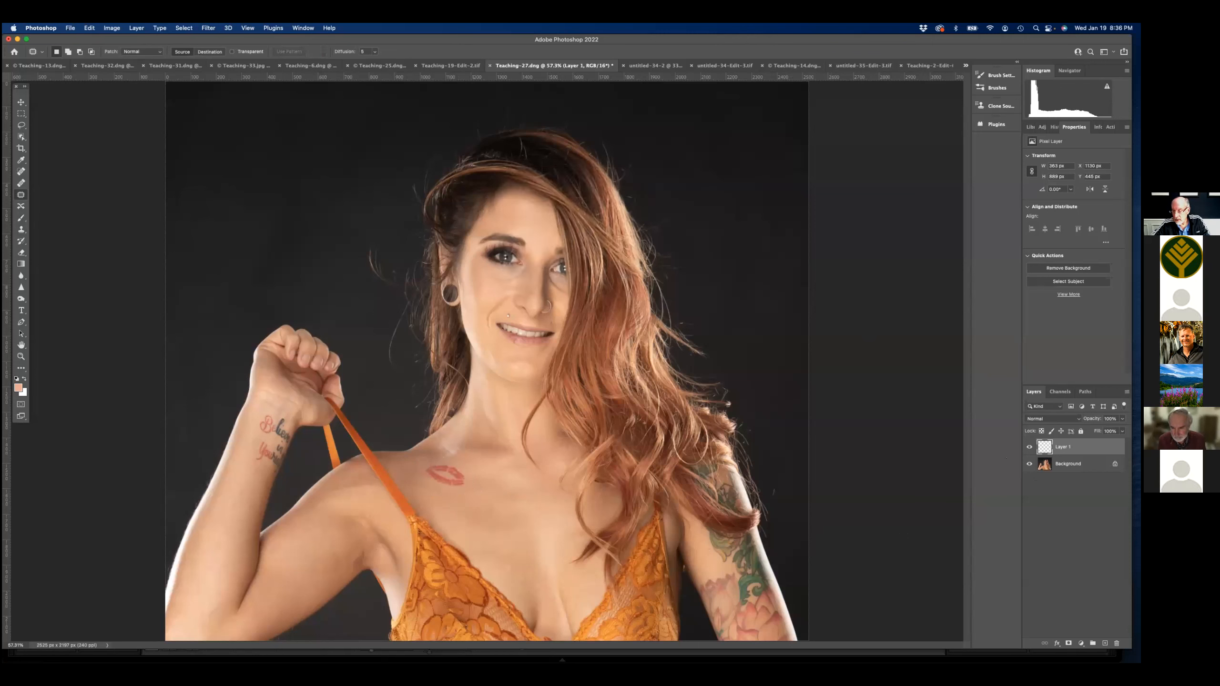
# - Patch the lip-print tattoo on the Background layer with clean skin from lower on the chest
pyautogui.click(1044, 463)
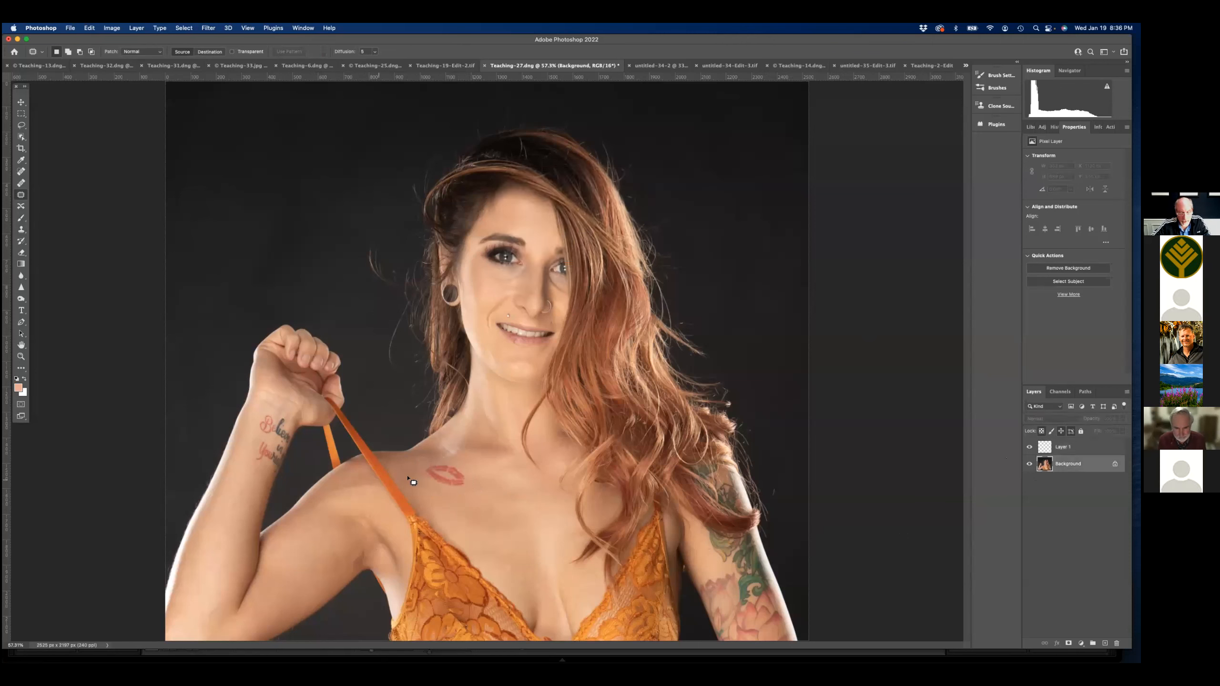
pyautogui.moveTo(451, 467)
pyautogui.mouseDown()
pyautogui.moveTo(419, 463)
pyautogui.moveTo(422, 481)
pyautogui.moveTo(472, 500)
pyautogui.moveTo(478, 477)
pyautogui.moveTo(455, 456)
pyautogui.moveTo(450, 471)
pyautogui.moveTo(504, 485)
pyautogui.moveTo(532, 519)
pyautogui.mouseUp()
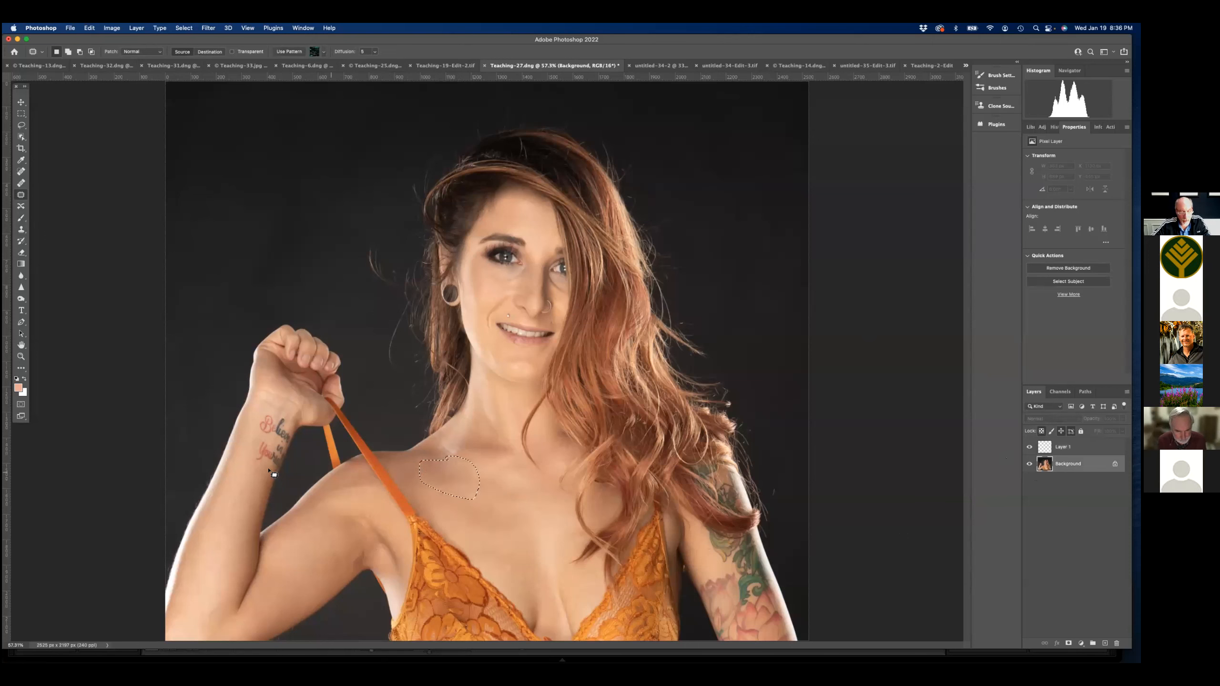
# - Deselect the patched area and retouch the lower lettering of the wrist tattoo with the Healing Brush
pyautogui.click(20, 171)
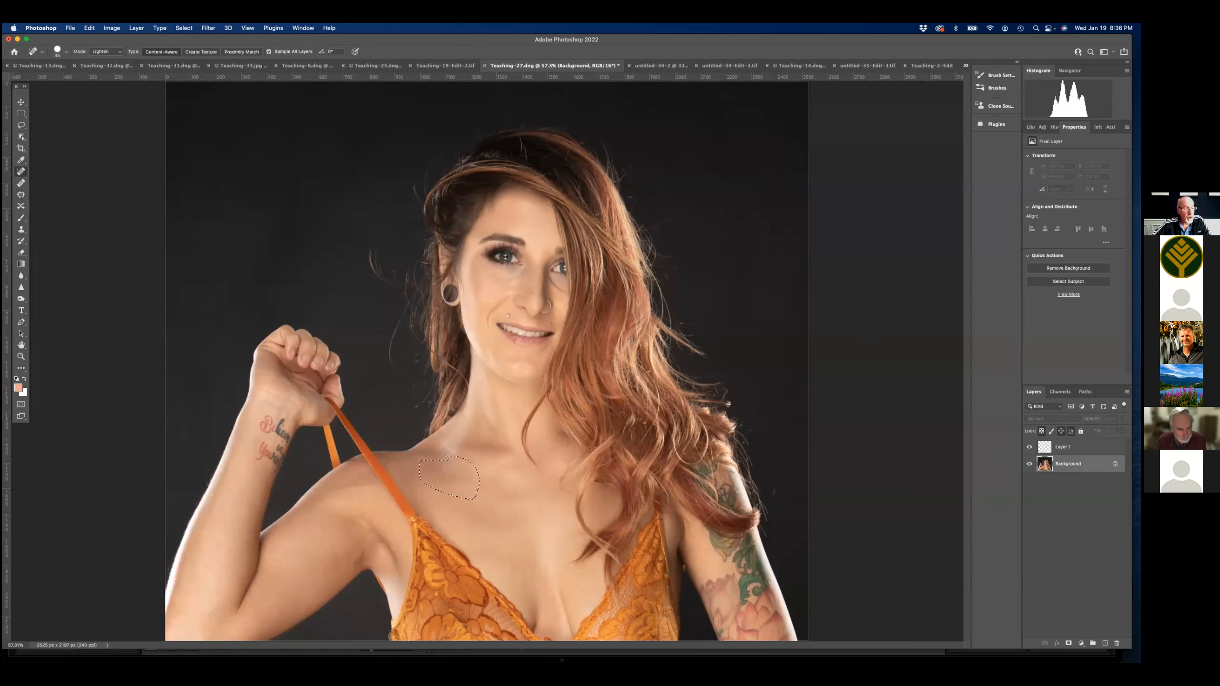
pyautogui.click(21, 184)
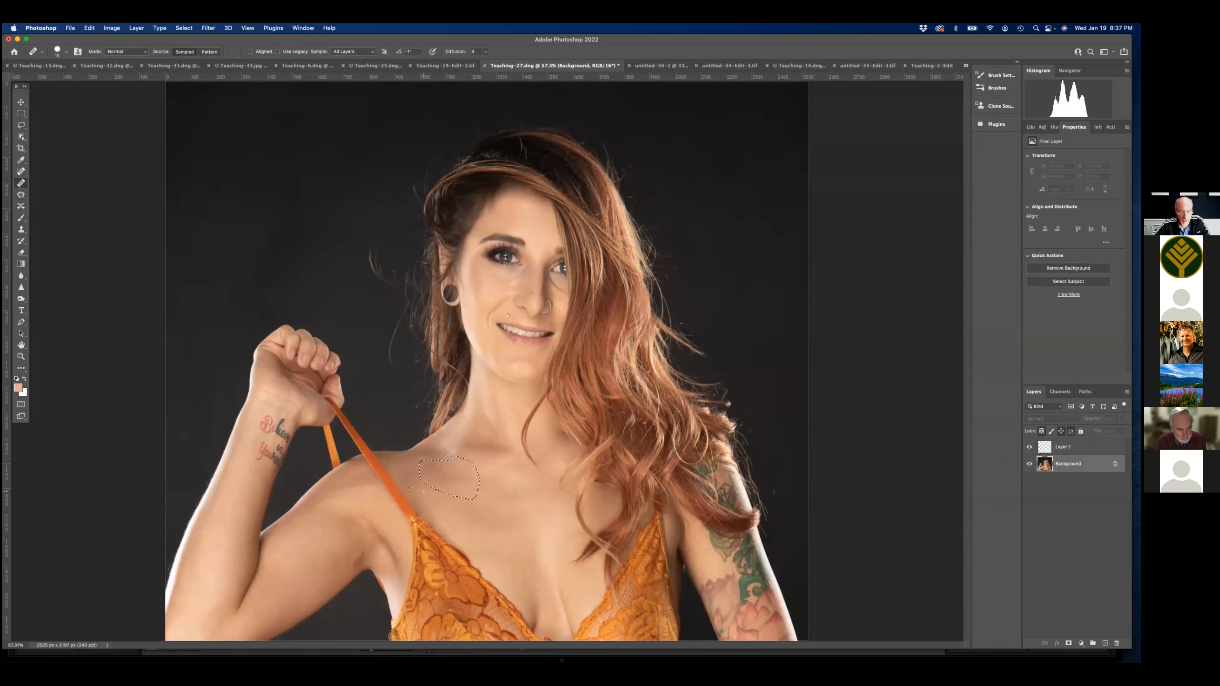
pyautogui.press('super+d')
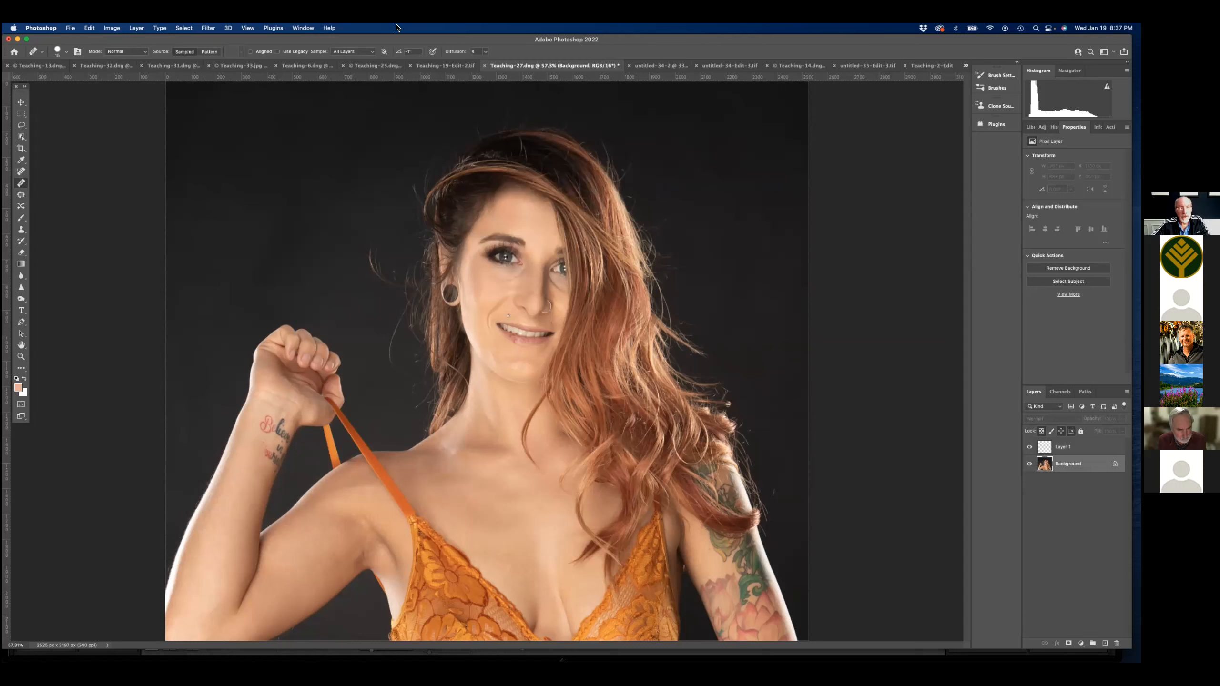
# - Switch to the open untitled-34-2 portrait and duplicate its Background layer
pyautogui.click(661, 66)
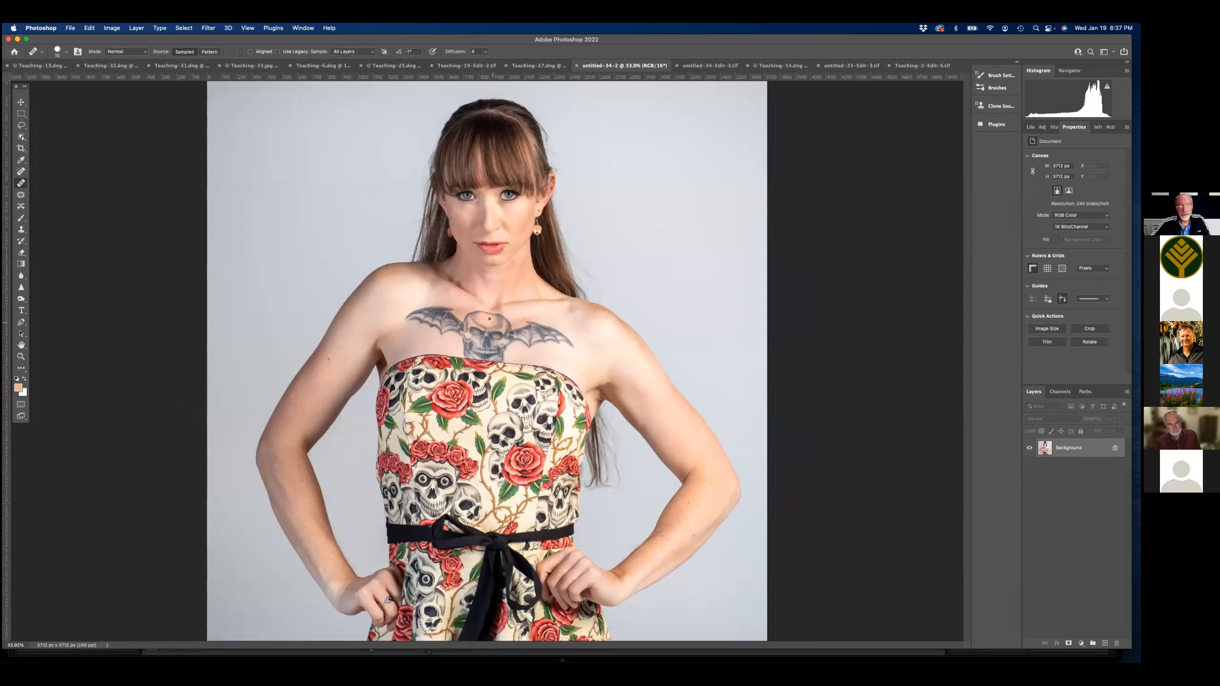
pyautogui.press('super+j')
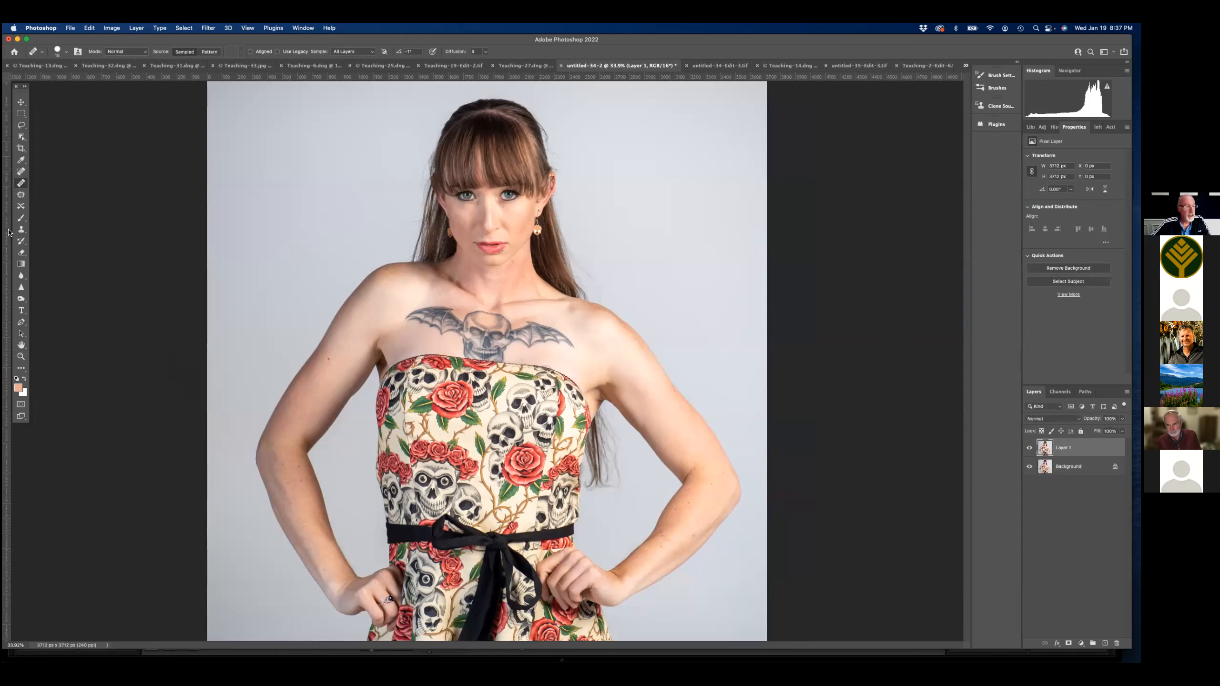
# - Lasso the winged skull tattoo and content-aware fill it onto a new layer, excluding the face, neck and dress from the sampling area
pyautogui.press('l')
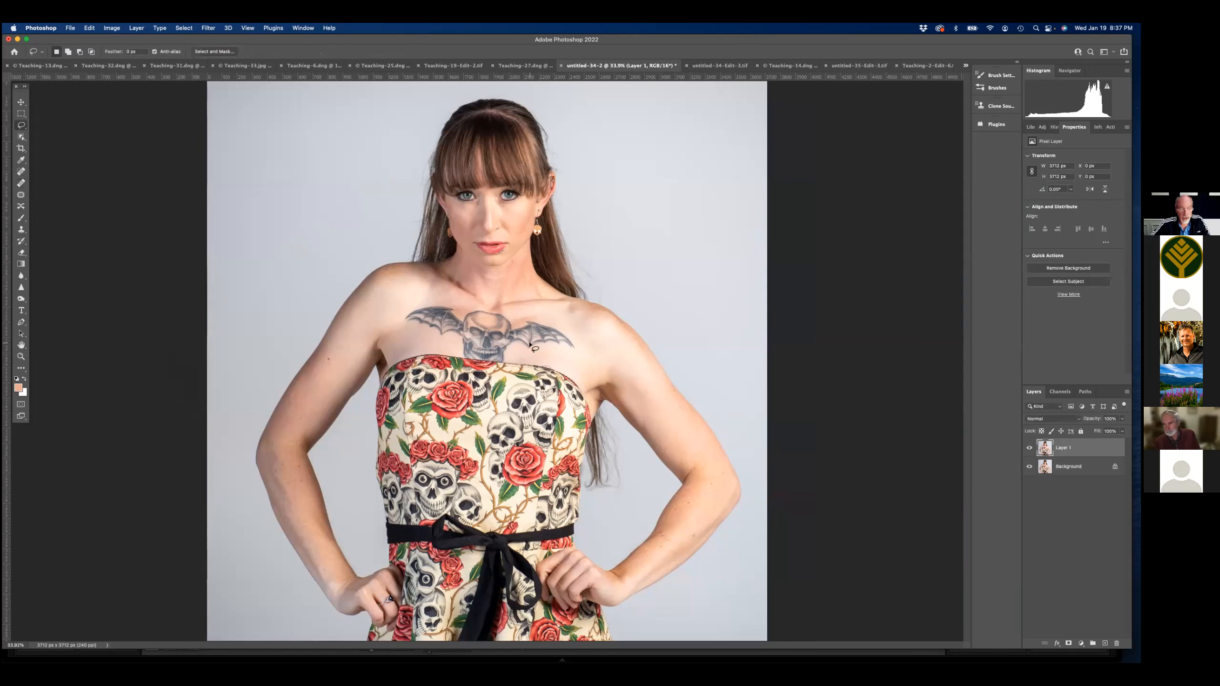
pyautogui.moveTo(462, 307)
pyautogui.mouseDown()
pyautogui.moveTo(415, 299)
pyautogui.moveTo(401, 320)
pyautogui.moveTo(502, 363)
pyautogui.moveTo(528, 348)
pyautogui.moveTo(580, 355)
pyautogui.moveTo(563, 330)
pyautogui.moveTo(461, 312)
pyautogui.mouseUp()
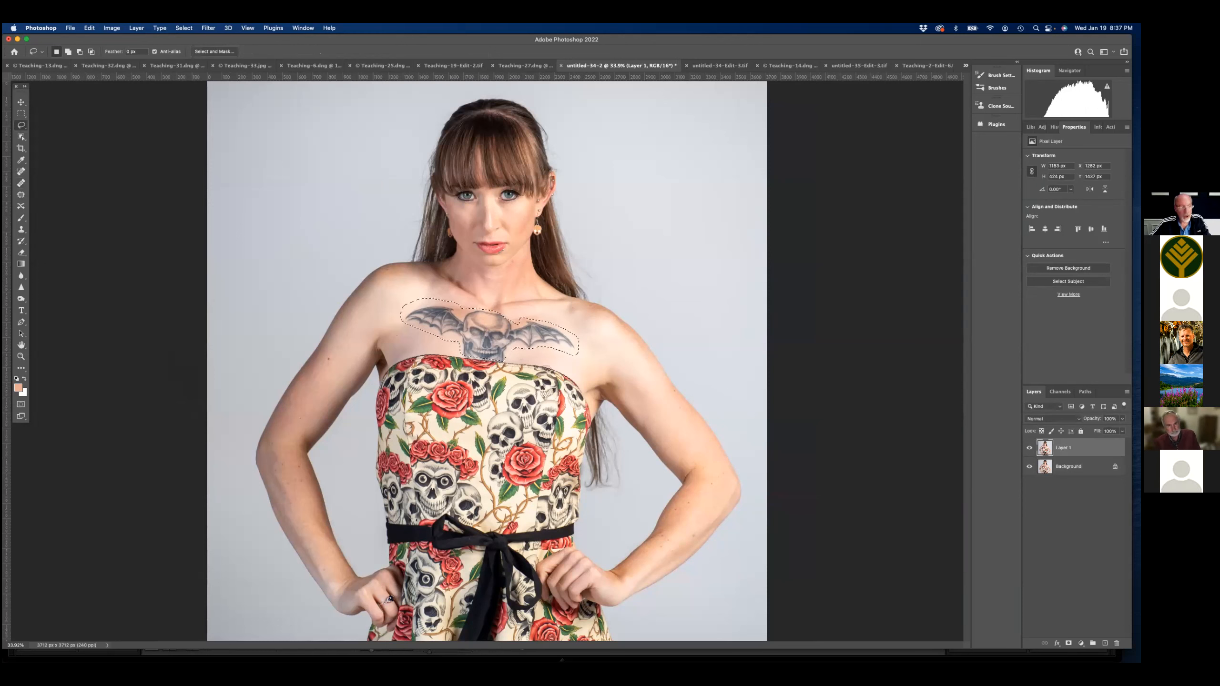
pyautogui.click(89, 29)
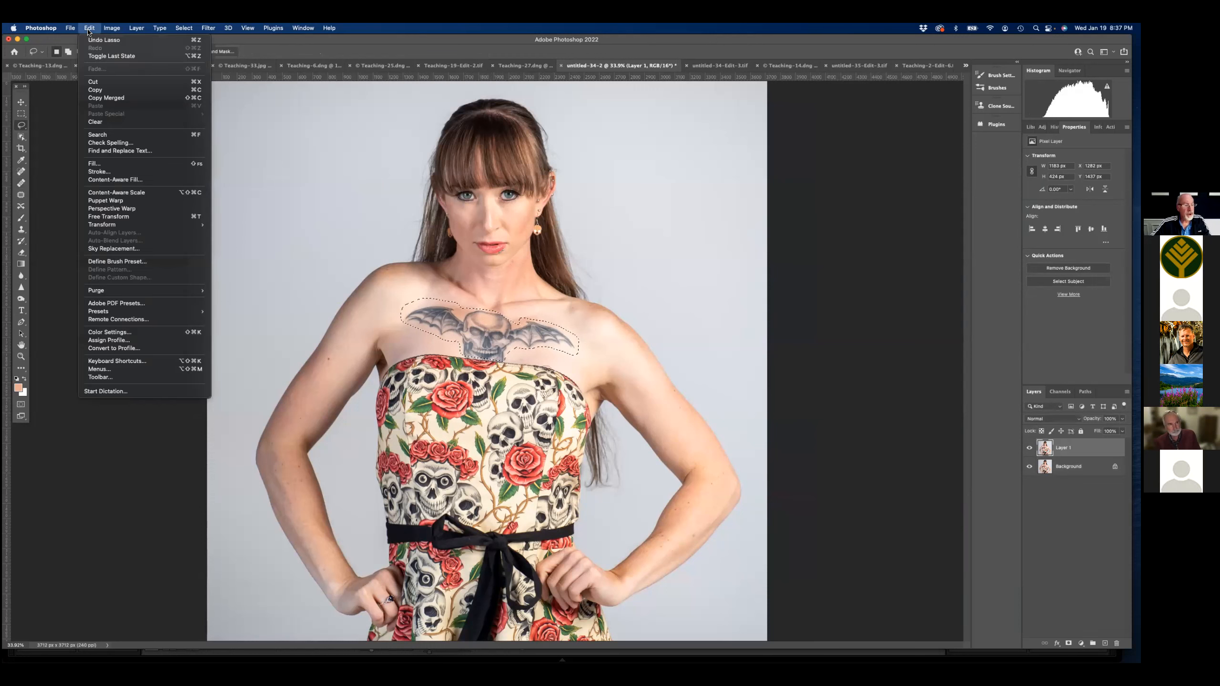
pyautogui.click(107, 180)
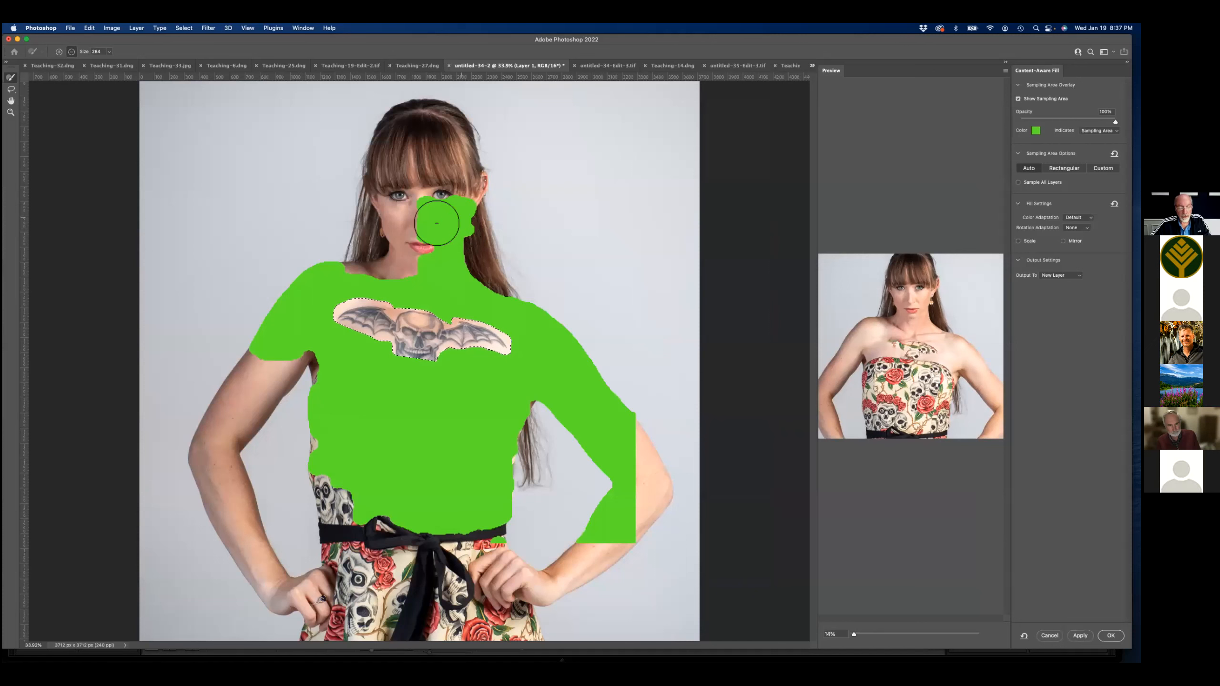
pyautogui.moveTo(436, 223)
pyautogui.mouseDown()
pyautogui.moveTo(391, 230)
pyautogui.moveTo(389, 277)
pyautogui.moveTo(431, 287)
pyautogui.moveTo(492, 276)
pyautogui.moveTo(473, 234)
pyautogui.mouseUp()
pyautogui.moveTo(461, 509)
pyautogui.mouseDown()
pyautogui.moveTo(198, 500)
pyautogui.moveTo(398, 449)
pyautogui.moveTo(300, 427)
pyautogui.moveTo(330, 407)
pyautogui.moveTo(400, 403)
pyautogui.moveTo(323, 405)
pyautogui.moveTo(430, 405)
pyautogui.moveTo(457, 440)
pyautogui.moveTo(428, 505)
pyautogui.moveTo(495, 452)
pyautogui.moveTo(504, 408)
pyautogui.moveTo(455, 386)
pyautogui.moveTo(319, 384)
pyautogui.mouseUp()
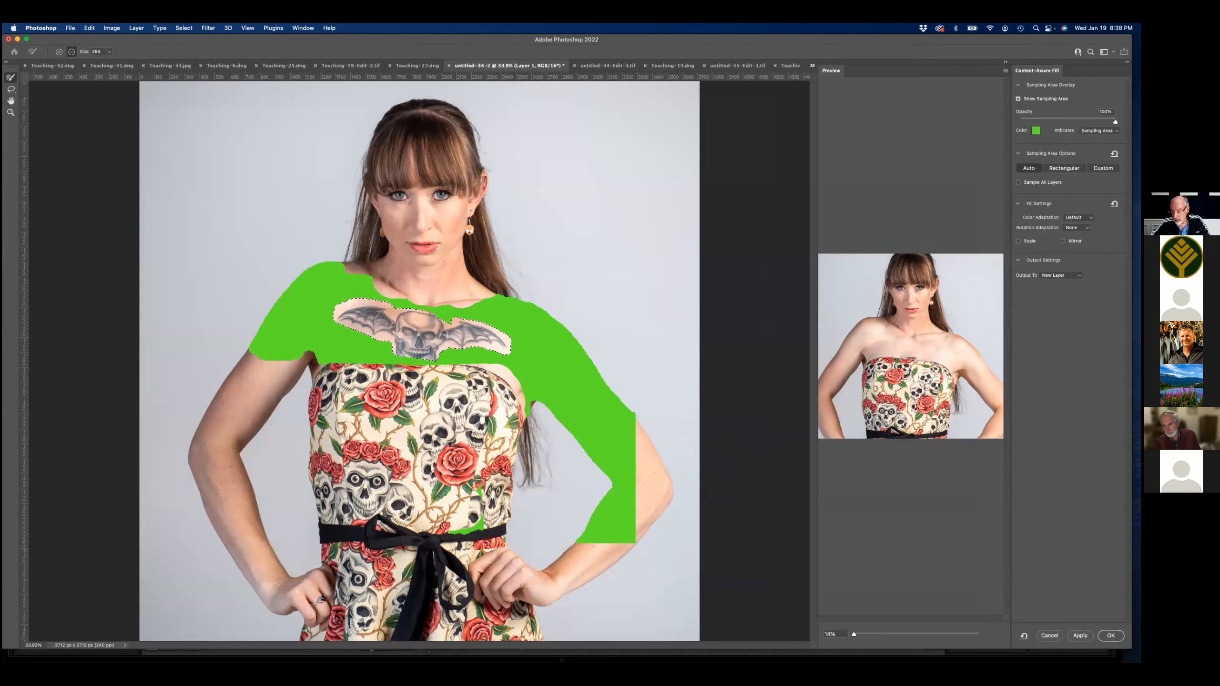
pyautogui.press('Return')
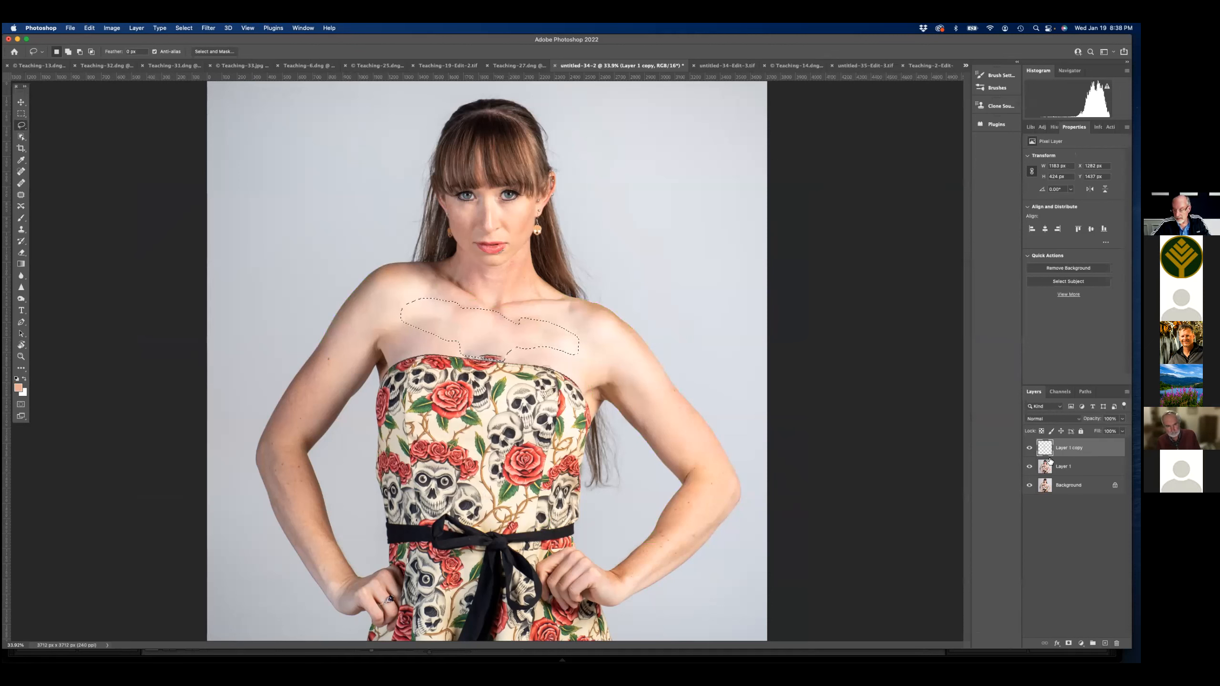
# - Delete the content-aware fill layer and deselect the tattoo
pyautogui.moveTo(1049, 461); pyautogui.dragTo(1117, 643)
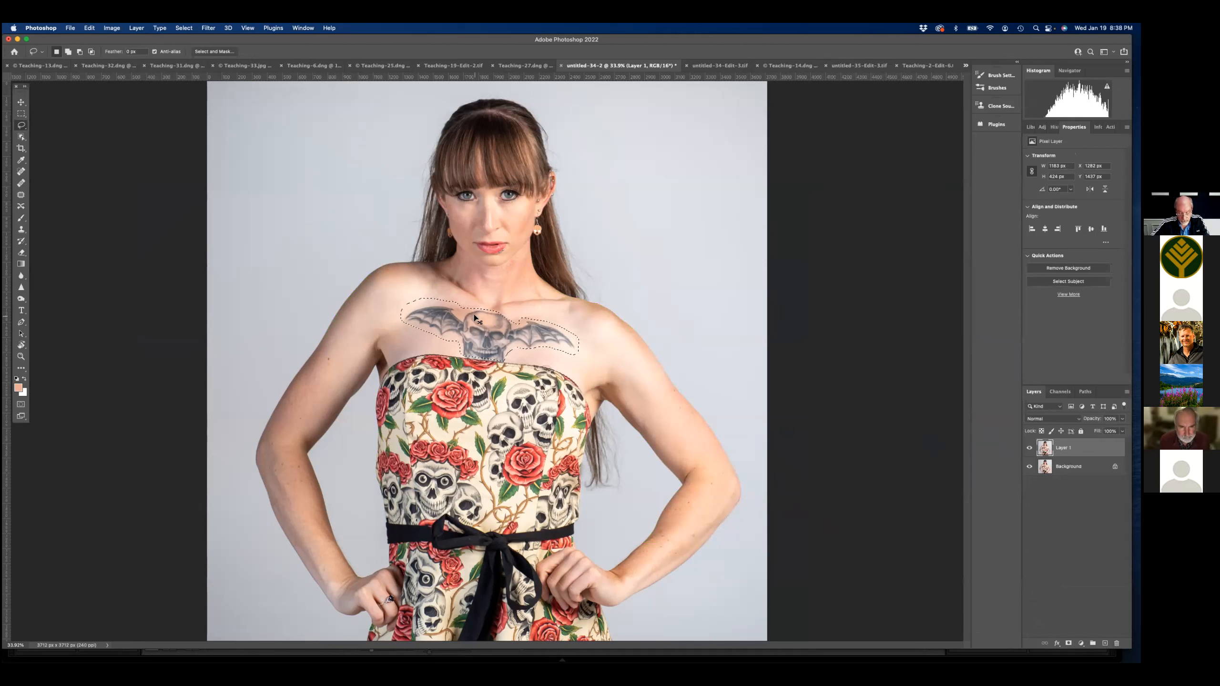
pyautogui.press('super+d')
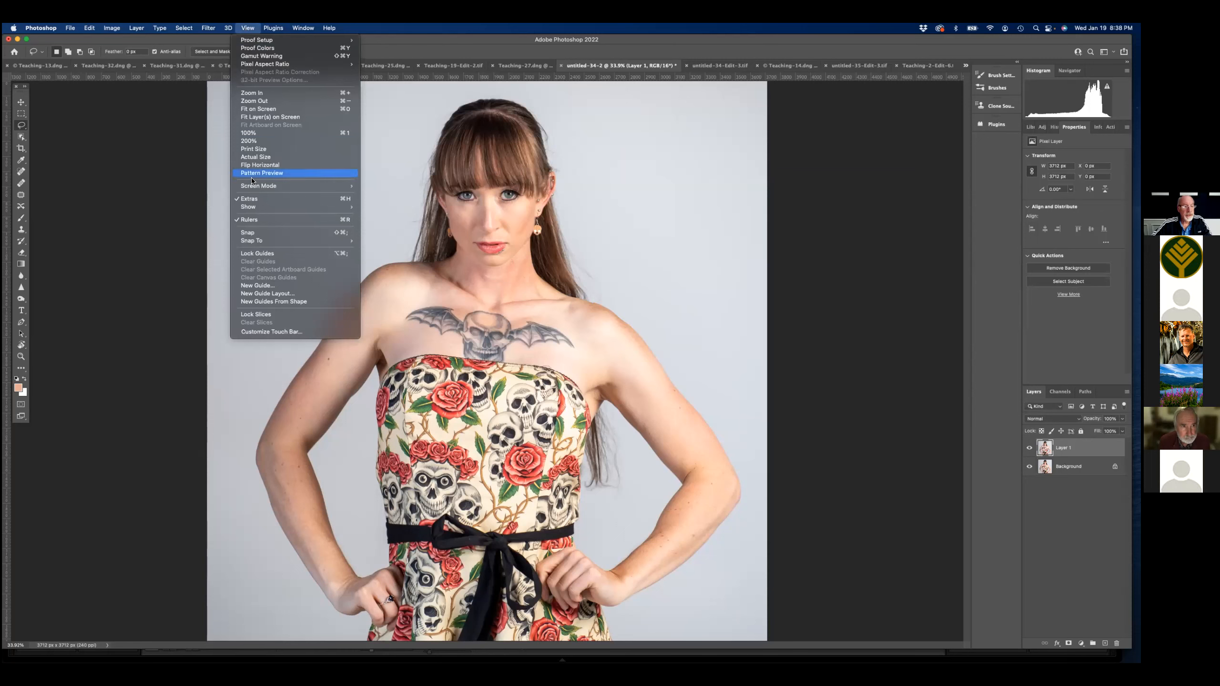
# - Try painting out the skull tattoo's left wing with an enlarged Healing Brush, and roll the history back to the Deselect state
pyautogui.click(257, 143)
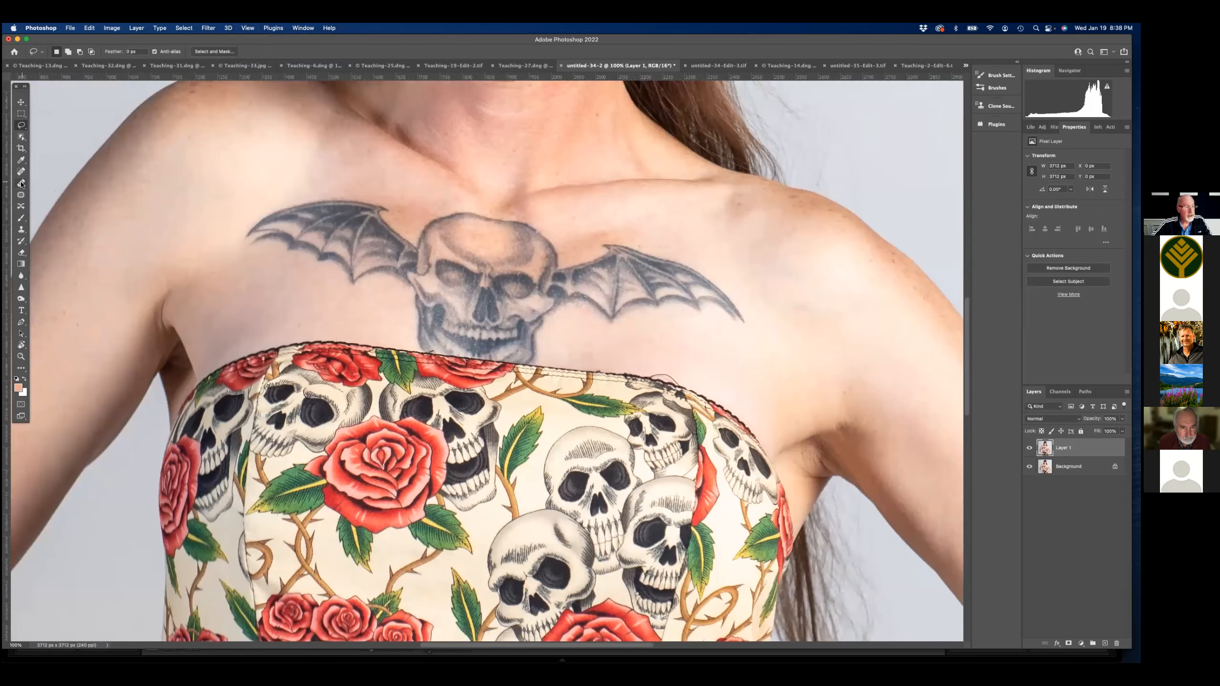
pyautogui.click(21, 182)
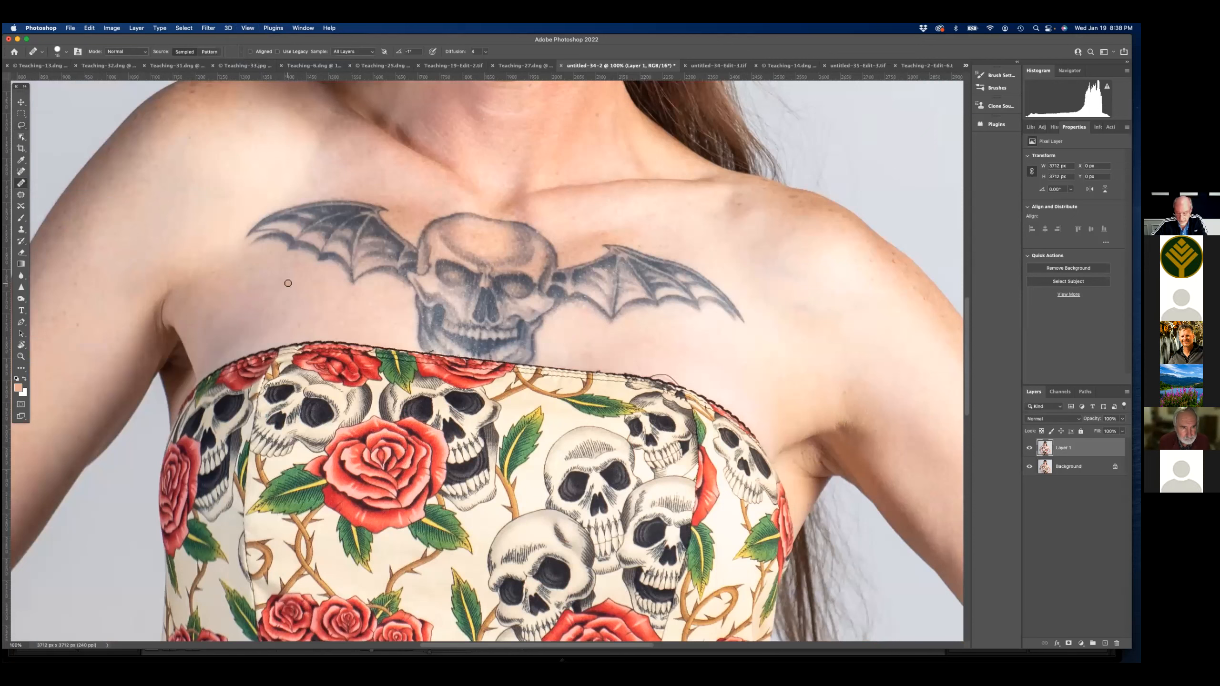
pyautogui.press(']')
pyautogui.press(']')
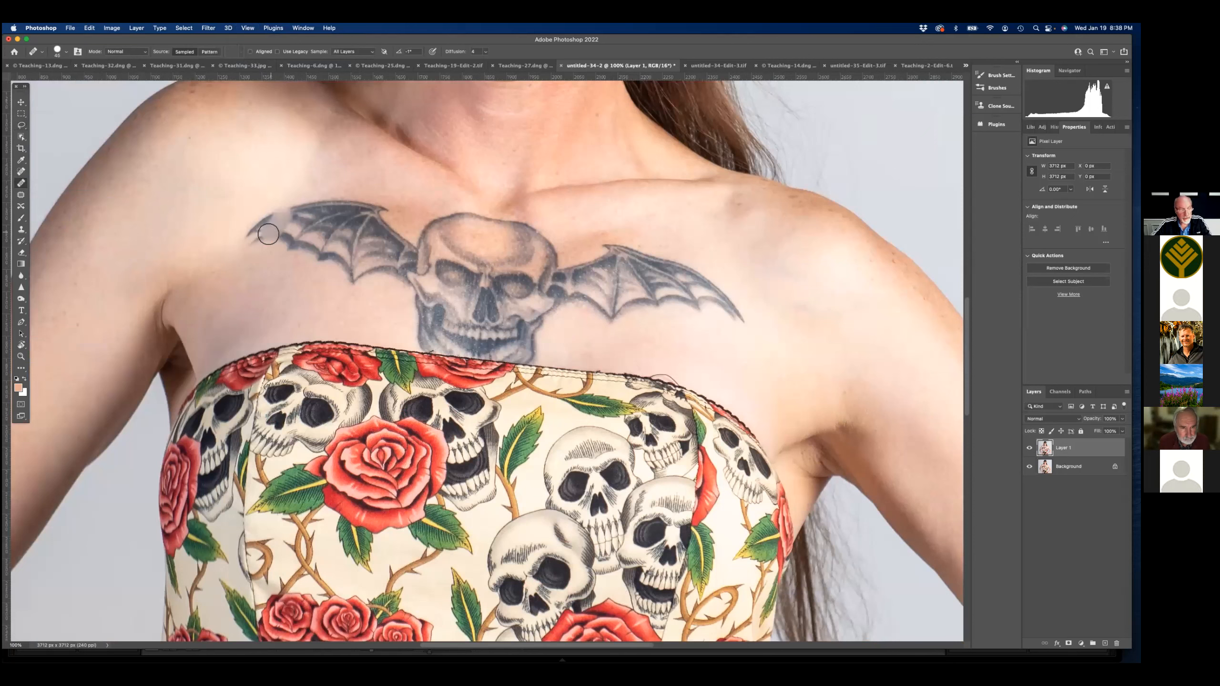
pyautogui.moveTo(265, 220)
pyautogui.mouseDown()
pyautogui.moveTo(272, 243)
pyautogui.moveTo(253, 240)
pyautogui.mouseUp()
pyautogui.moveTo(304, 208); pyautogui.dragTo(317, 226)
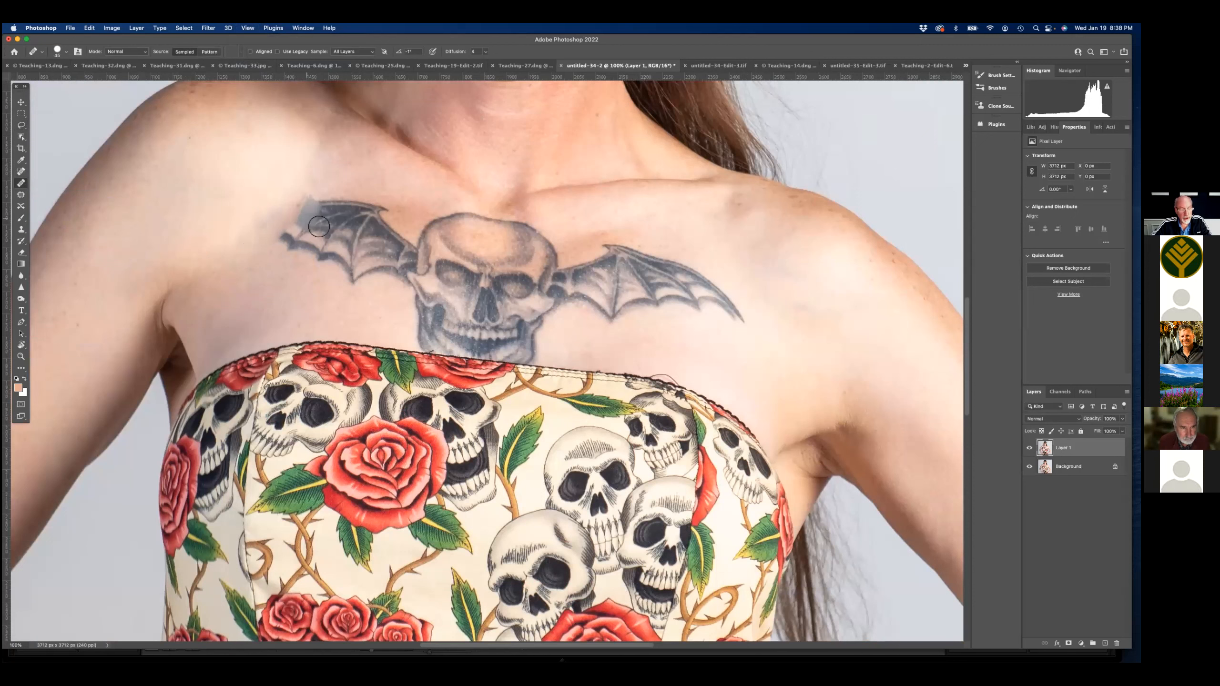
pyautogui.moveTo(396, 221)
pyautogui.mouseDown()
pyautogui.moveTo(370, 289)
pyautogui.moveTo(350, 207)
pyautogui.moveTo(379, 204)
pyautogui.moveTo(303, 214)
pyautogui.moveTo(335, 220)
pyautogui.mouseUp()
pyautogui.moveTo(358, 263)
pyautogui.mouseDown()
pyautogui.moveTo(302, 253)
pyautogui.moveTo(322, 281)
pyautogui.moveTo(344, 267)
pyautogui.moveTo(309, 232)
pyautogui.moveTo(346, 290)
pyautogui.moveTo(315, 301)
pyautogui.mouseUp()
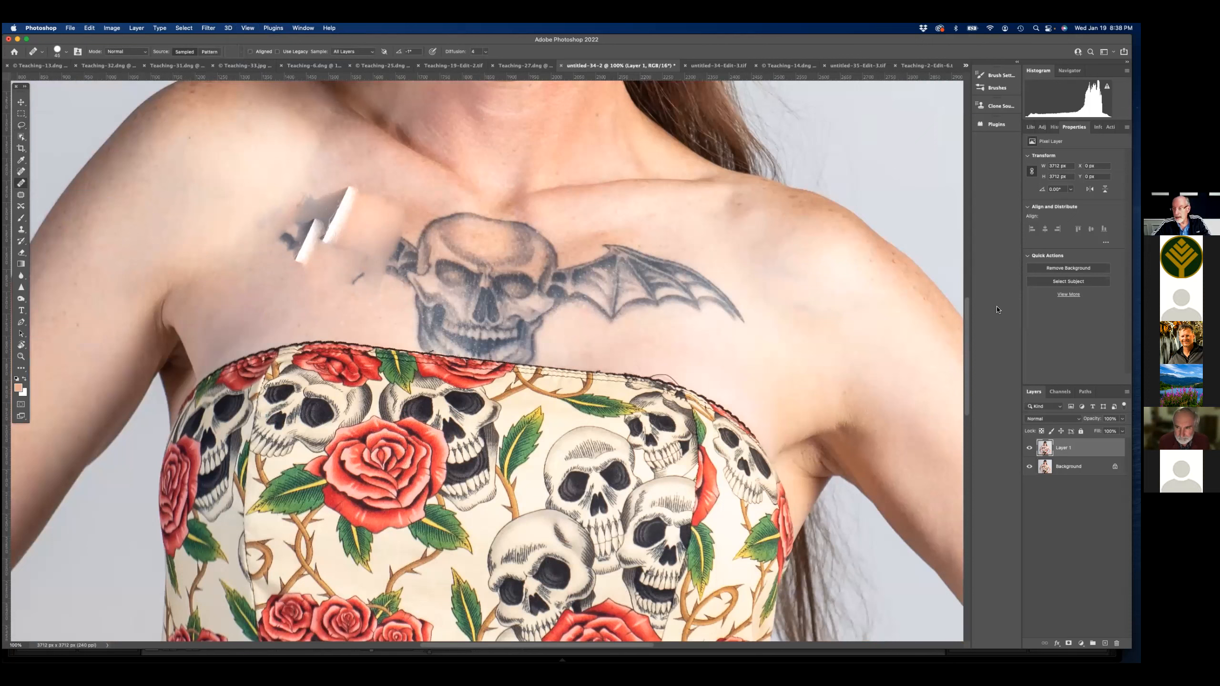
pyautogui.click(1054, 127)
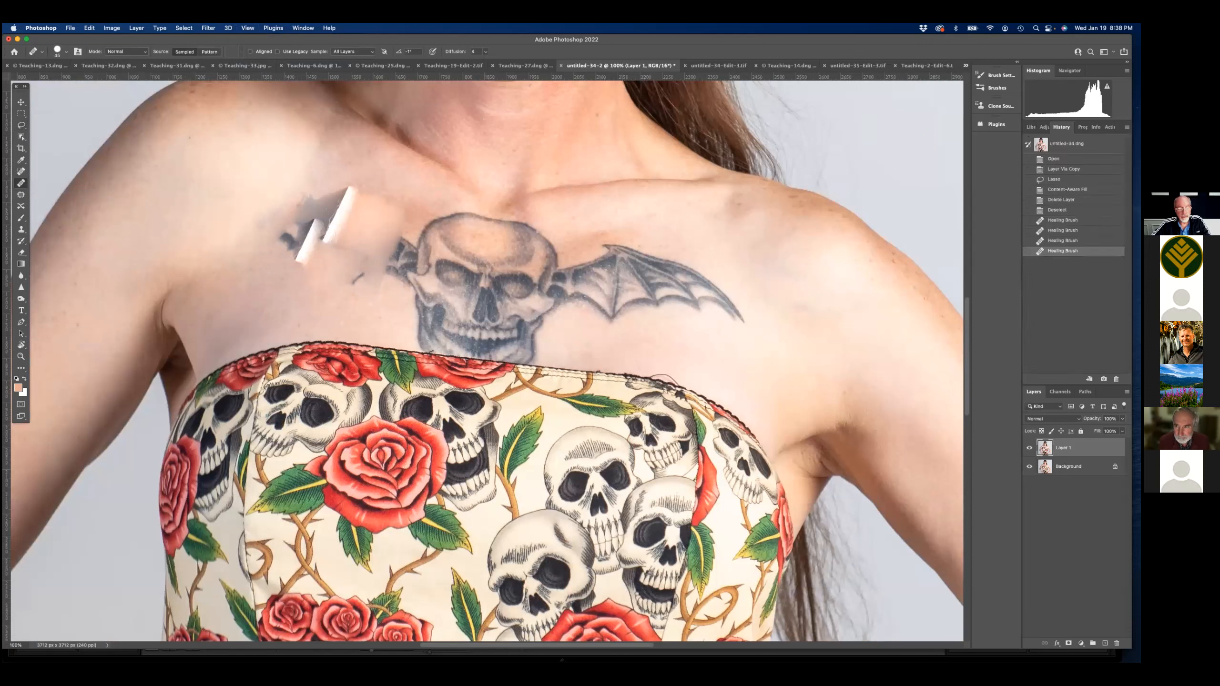
pyautogui.click(1056, 210)
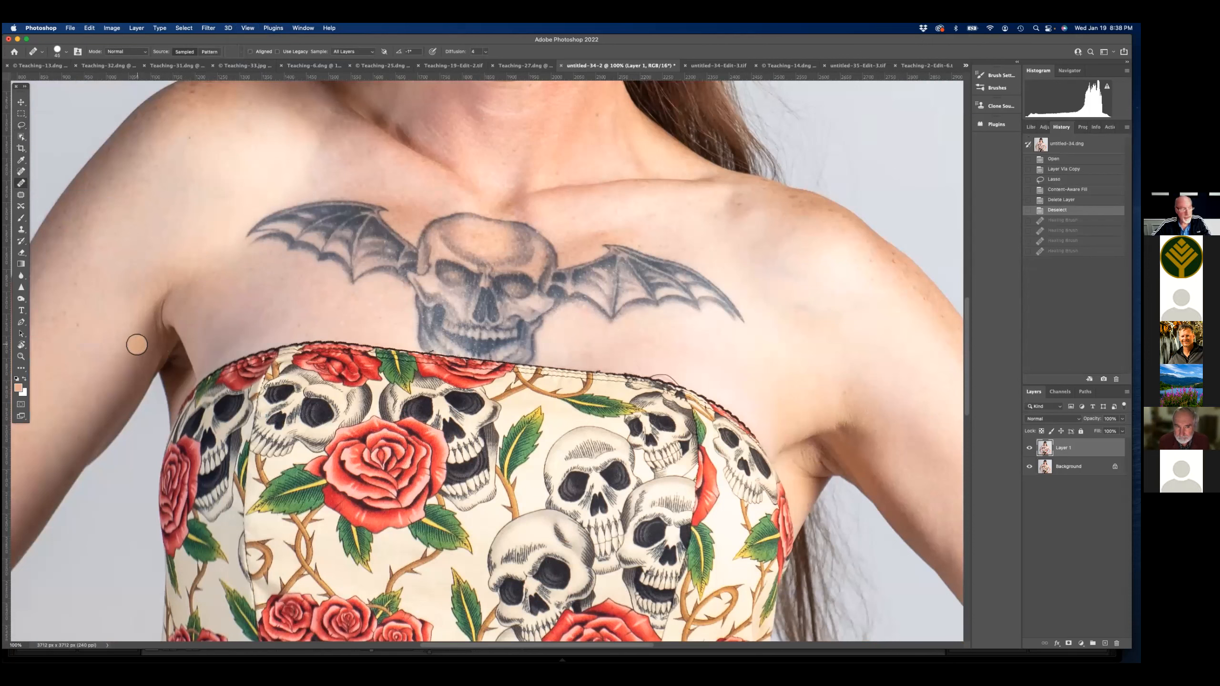
# - Clone strips of clean chest skin across the middle of the tattoo's left wing and between that wing and the skull
pyautogui.click(21, 229)
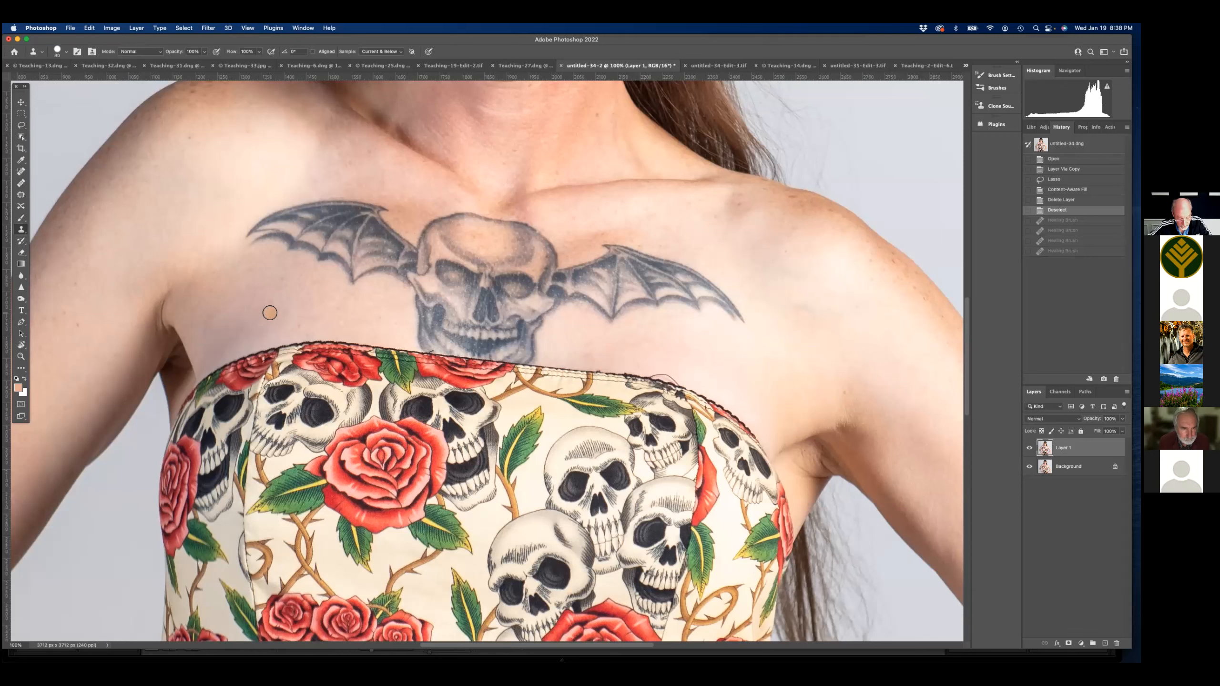
pyautogui.moveTo(401, 228); pyautogui.dragTo(393, 272)
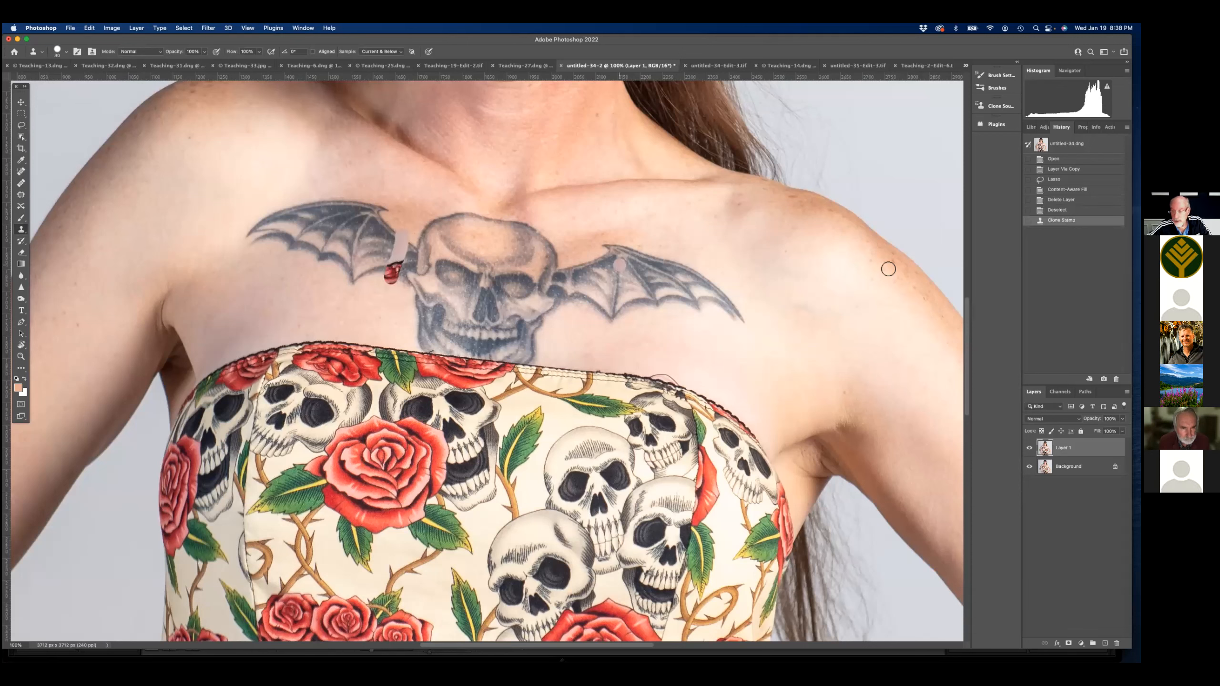
pyautogui.press('super+z')
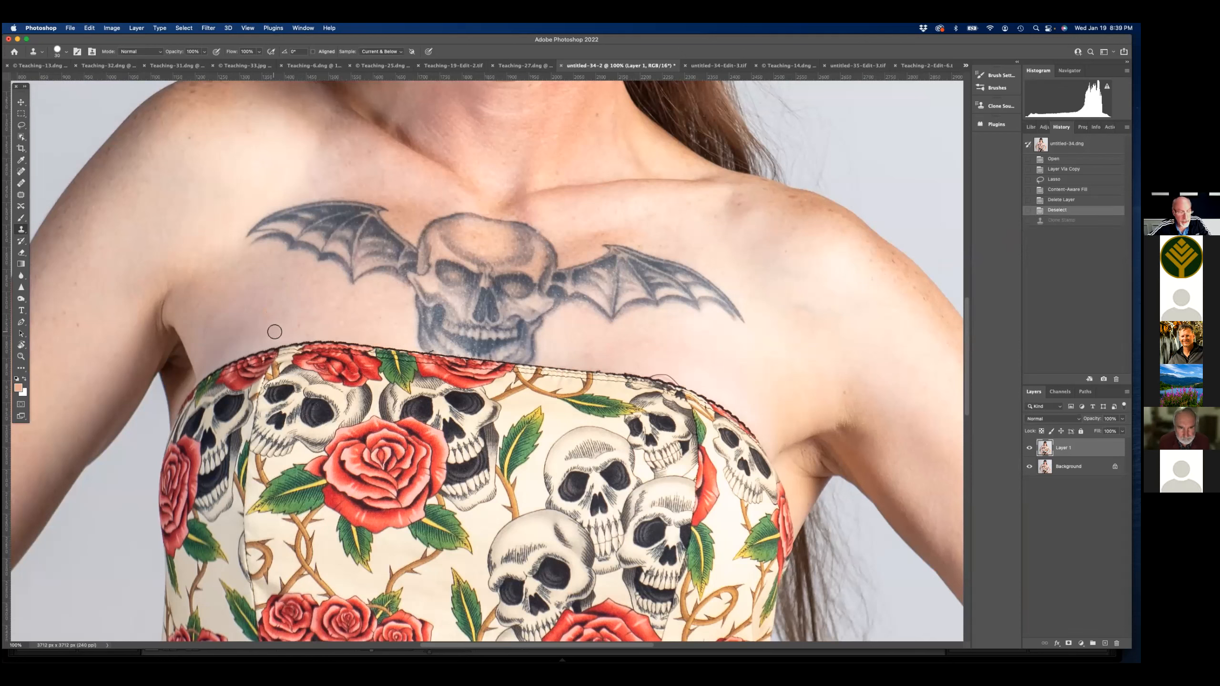
pyautogui.keyDown('alt'); pyautogui.click(268, 328); pyautogui.keyUp('alt')
pyautogui.moveTo(397, 278)
pyautogui.mouseDown()
pyautogui.moveTo(407, 233)
pyautogui.moveTo(391, 281)
pyautogui.mouseUp()
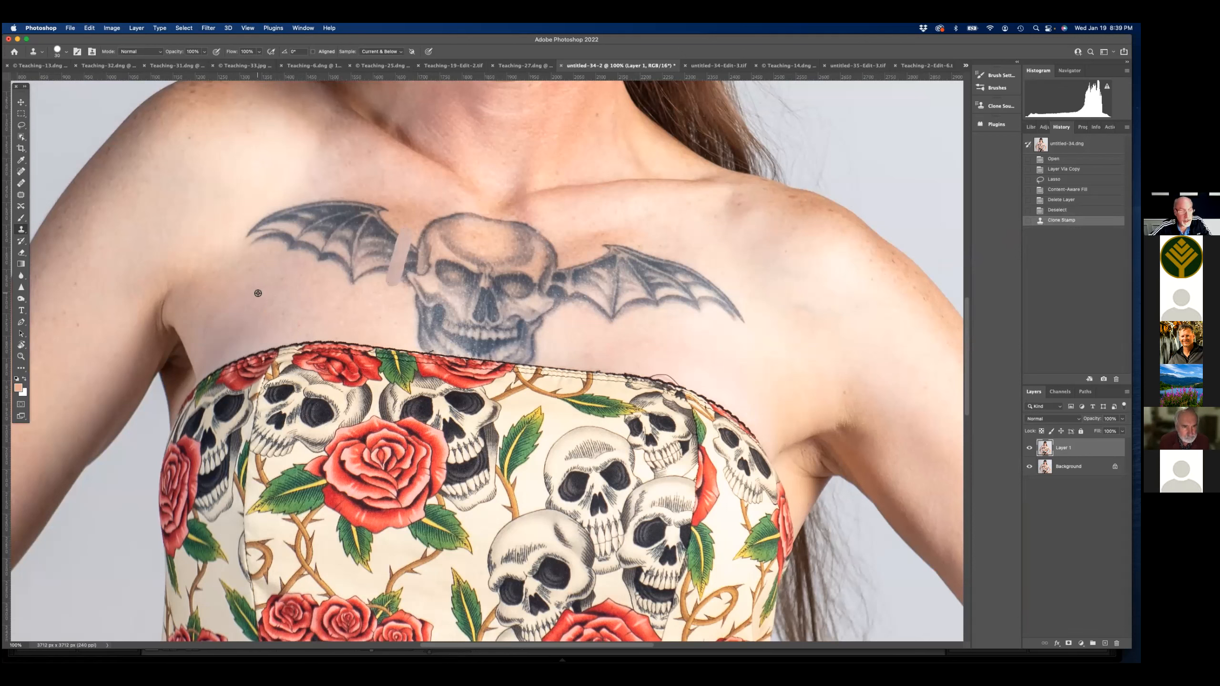
pyautogui.moveTo(338, 199); pyautogui.dragTo(312, 282)
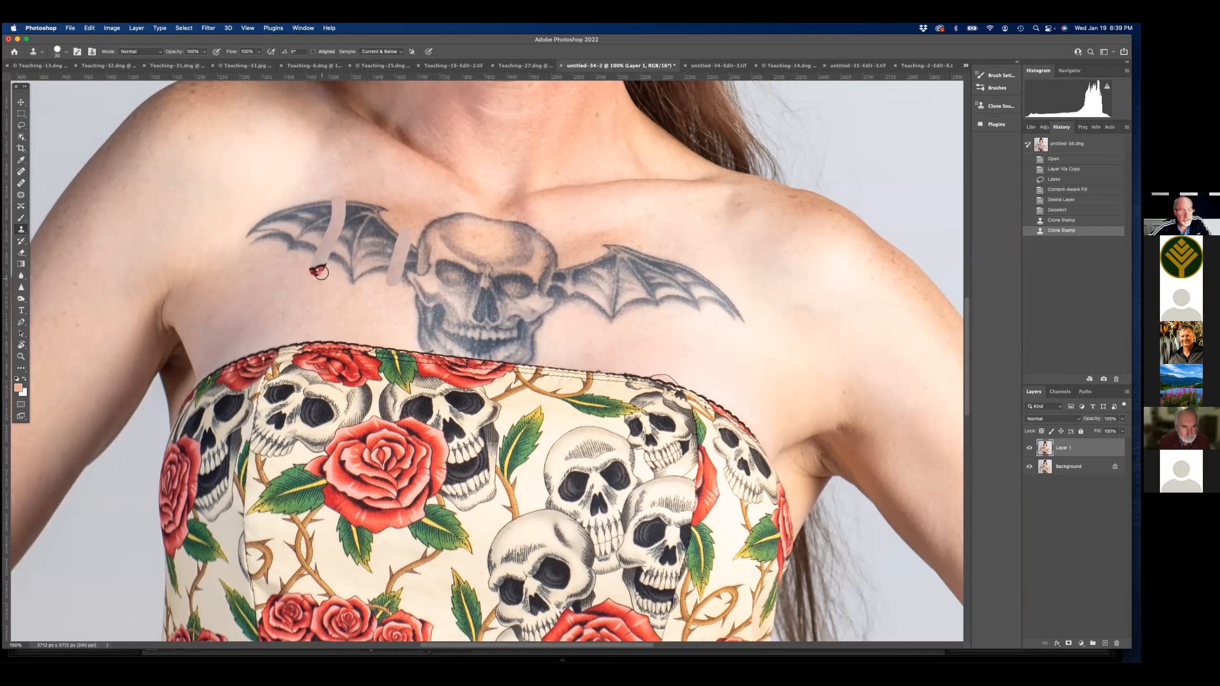
pyautogui.click(317, 265)
pyautogui.moveTo(324, 260); pyautogui.dragTo(341, 196)
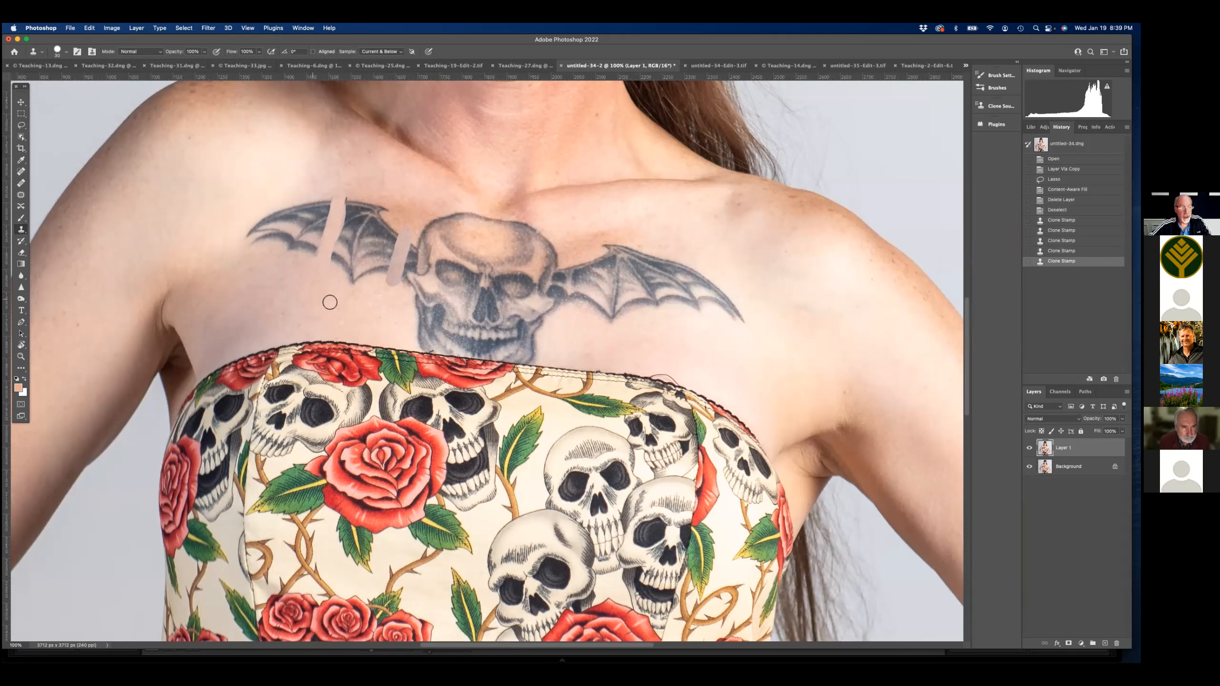
pyautogui.moveTo(392, 284)
pyautogui.mouseDown()
pyautogui.moveTo(405, 227)
pyautogui.moveTo(404, 240)
pyautogui.mouseUp()
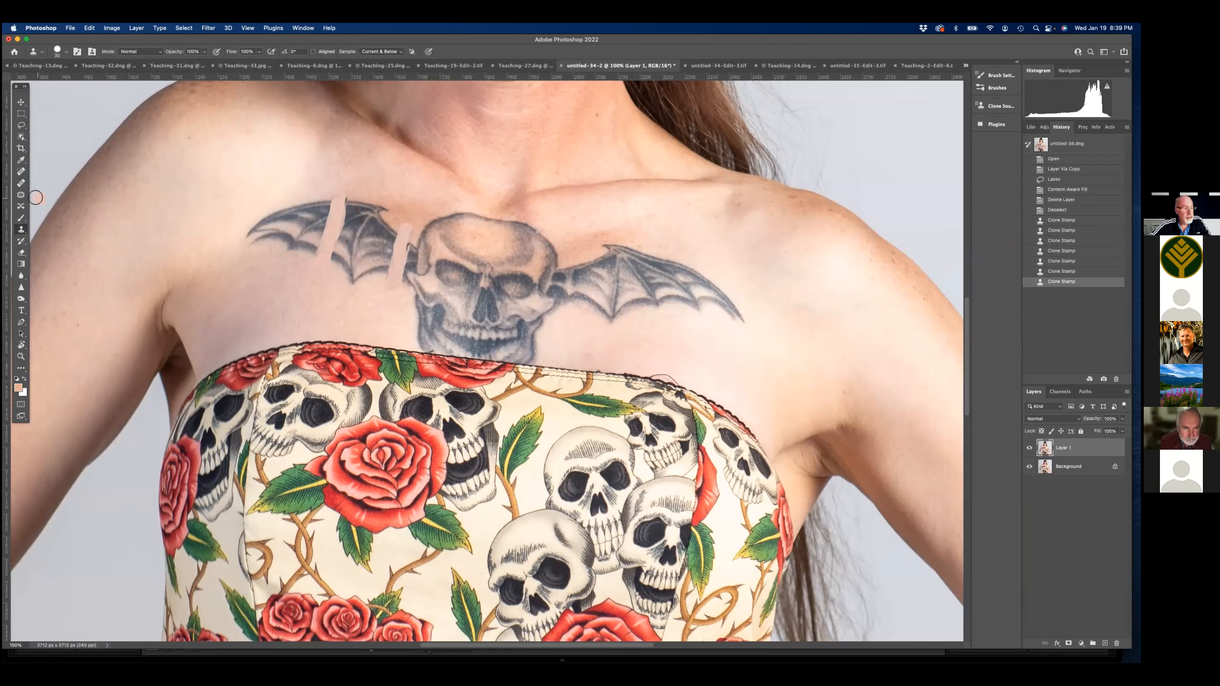
# - Patch the outer and inner sections of the left wing with clean skin nearby, and clear the selections
pyautogui.click(21, 195)
pyautogui.moveTo(322, 190)
pyautogui.mouseDown()
pyautogui.moveTo(272, 193)
pyautogui.moveTo(229, 236)
pyautogui.moveTo(253, 259)
pyautogui.moveTo(328, 261)
pyautogui.moveTo(337, 206)
pyautogui.moveTo(319, 182)
pyautogui.moveTo(257, 302)
pyautogui.mouseUp()
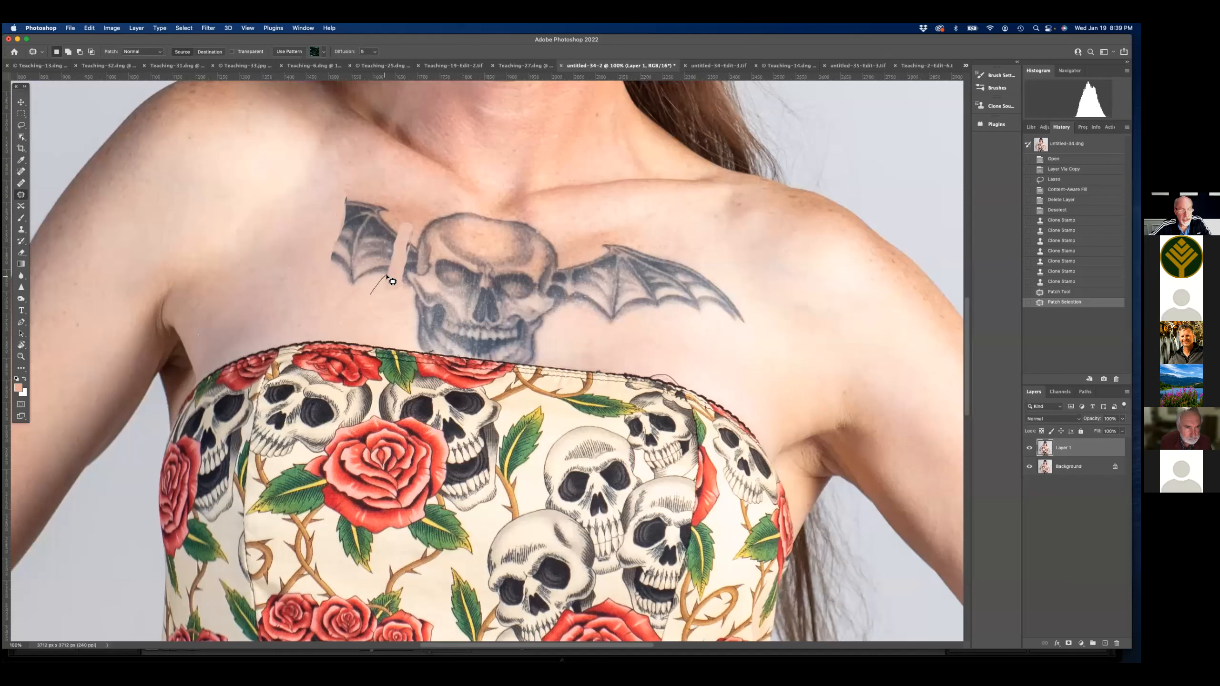
pyautogui.press('super+d')
pyautogui.moveTo(396, 266)
pyautogui.mouseDown()
pyautogui.moveTo(404, 202)
pyautogui.moveTo(365, 188)
pyautogui.moveTo(306, 228)
pyautogui.moveTo(310, 290)
pyautogui.moveTo(360, 298)
pyautogui.moveTo(397, 272)
pyautogui.mouseUp()
pyautogui.moveTo(366, 235); pyautogui.dragTo(258, 214)
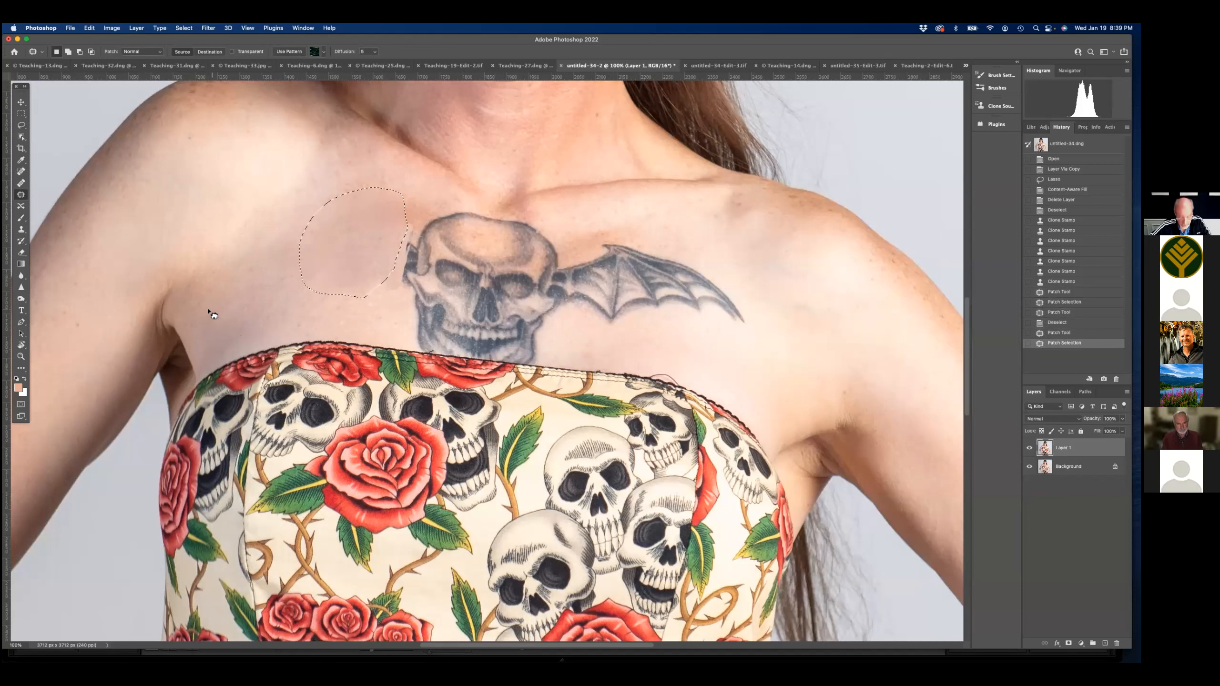
pyautogui.press('super+d')
# - Clone skin in a straight strip along the dress's upper edge below the skull and in a vertical strip through the skull
pyautogui.click(21, 230)
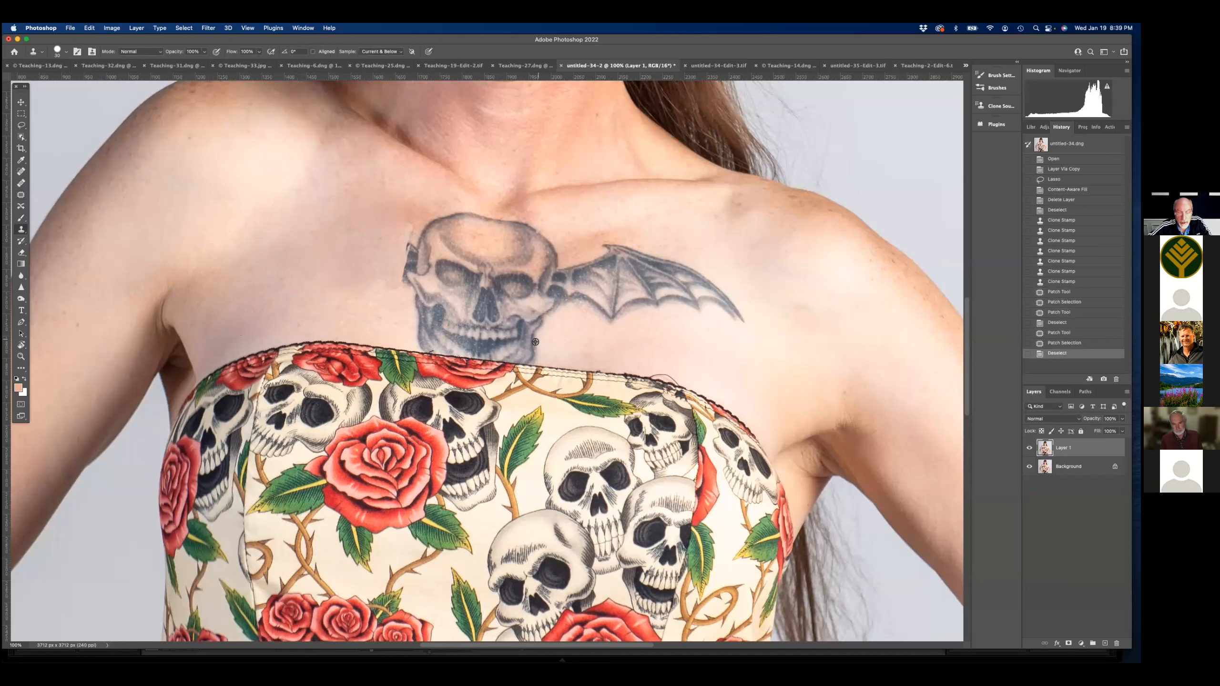
pyautogui.click(419, 345)
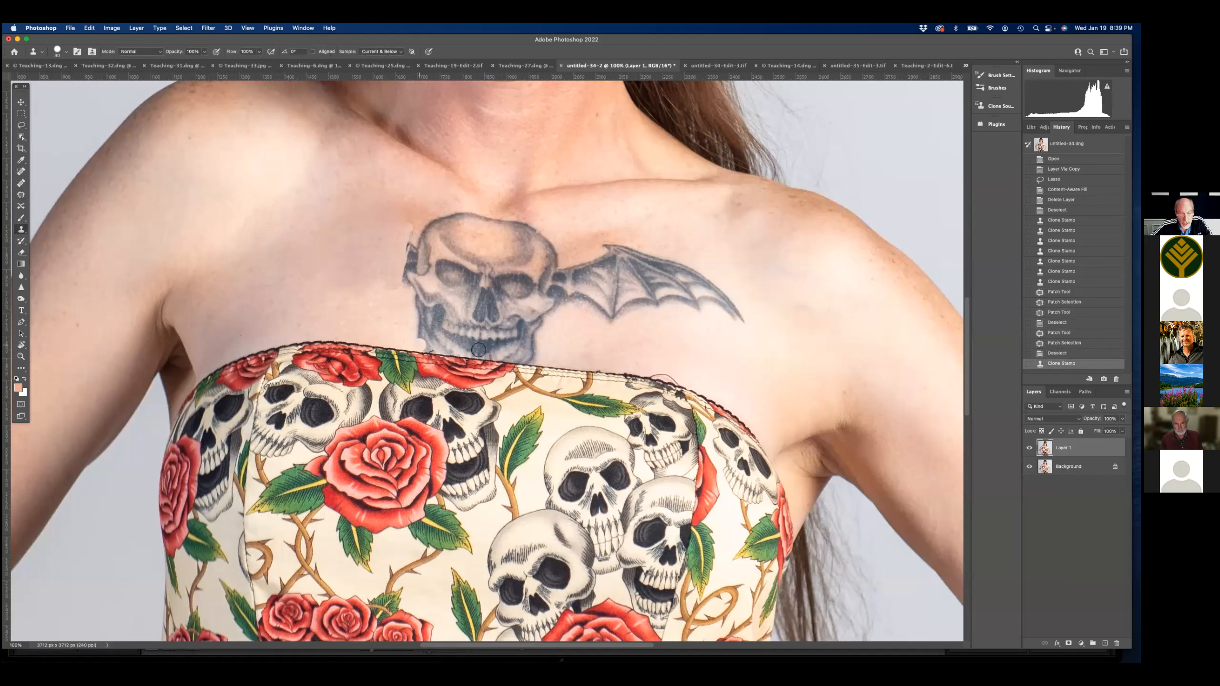
pyautogui.keyDown('shift'); pyautogui.click(542, 359); pyautogui.keyUp('shift')
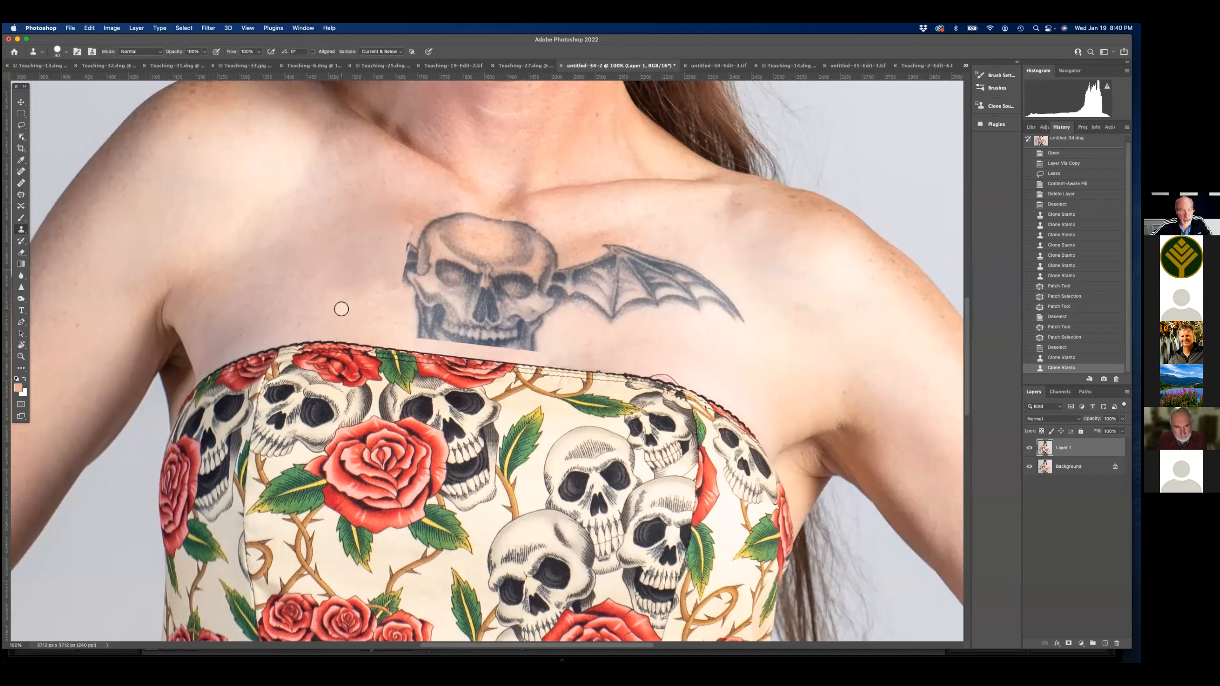
pyautogui.moveTo(477, 341); pyautogui.dragTo(499, 222)
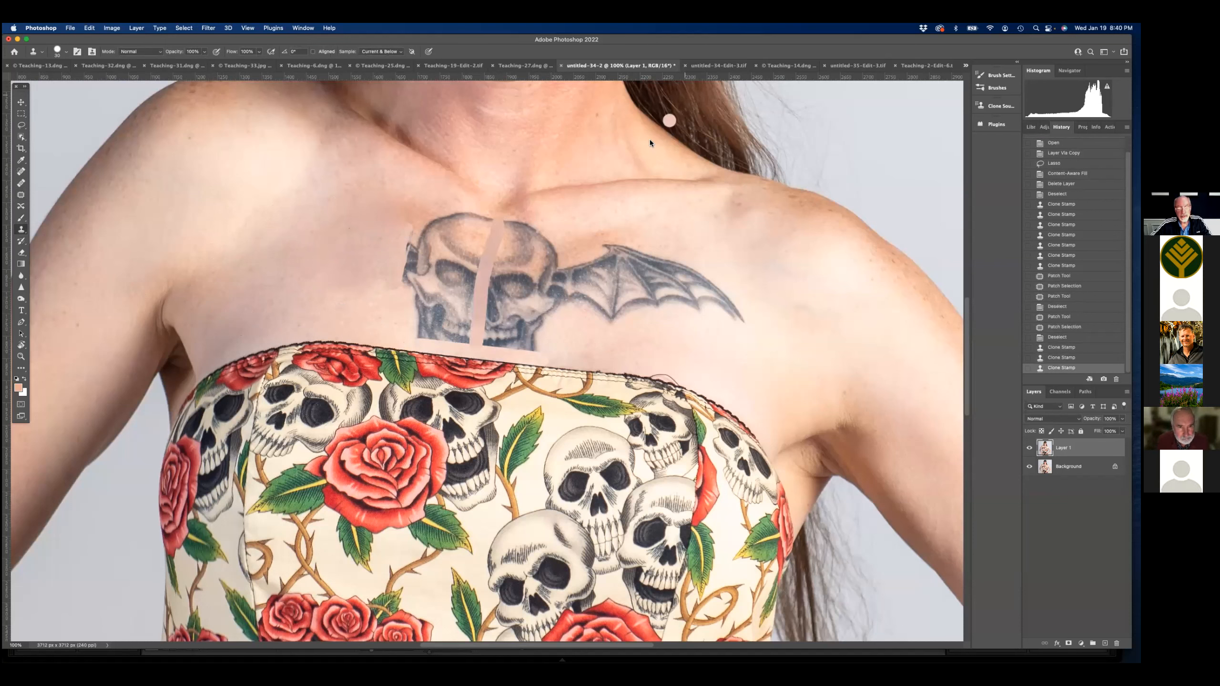
# - Switch to the already retouched untitled-34-Edit-3.tif portrait and launch the Portraiture 3 filter on it
pyautogui.click(704, 67)
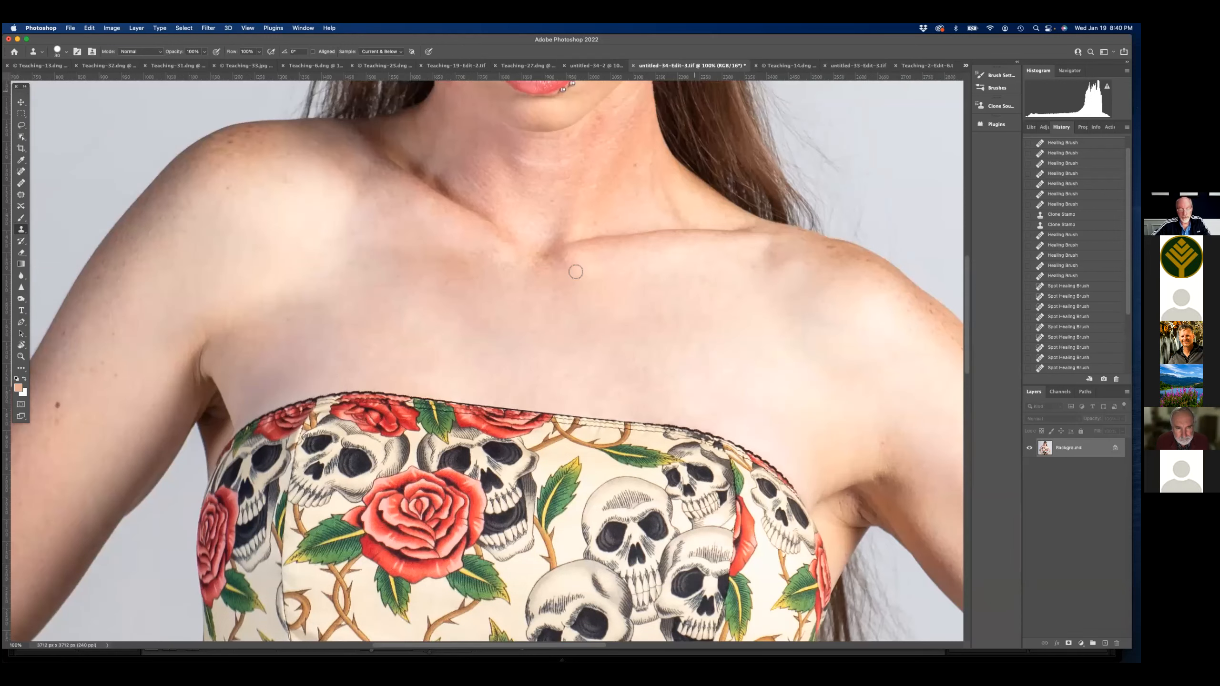
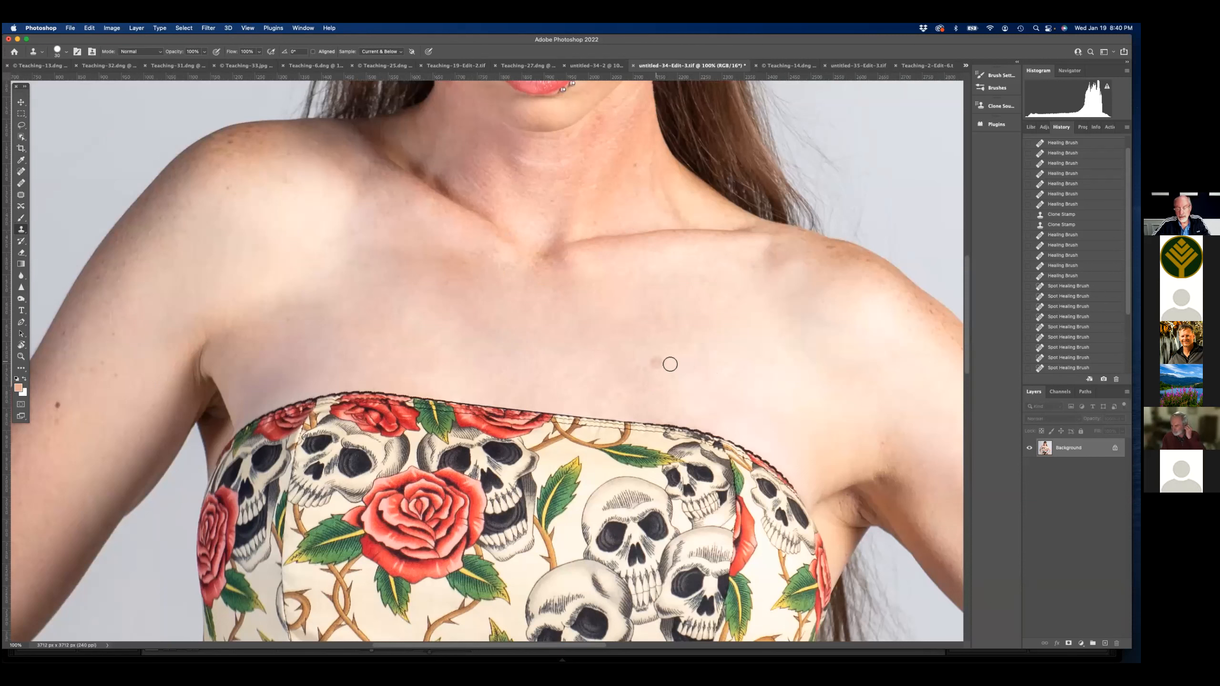
pyautogui.click(209, 27)
pyautogui.moveTo(244, 233)
pyautogui.click(368, 232)
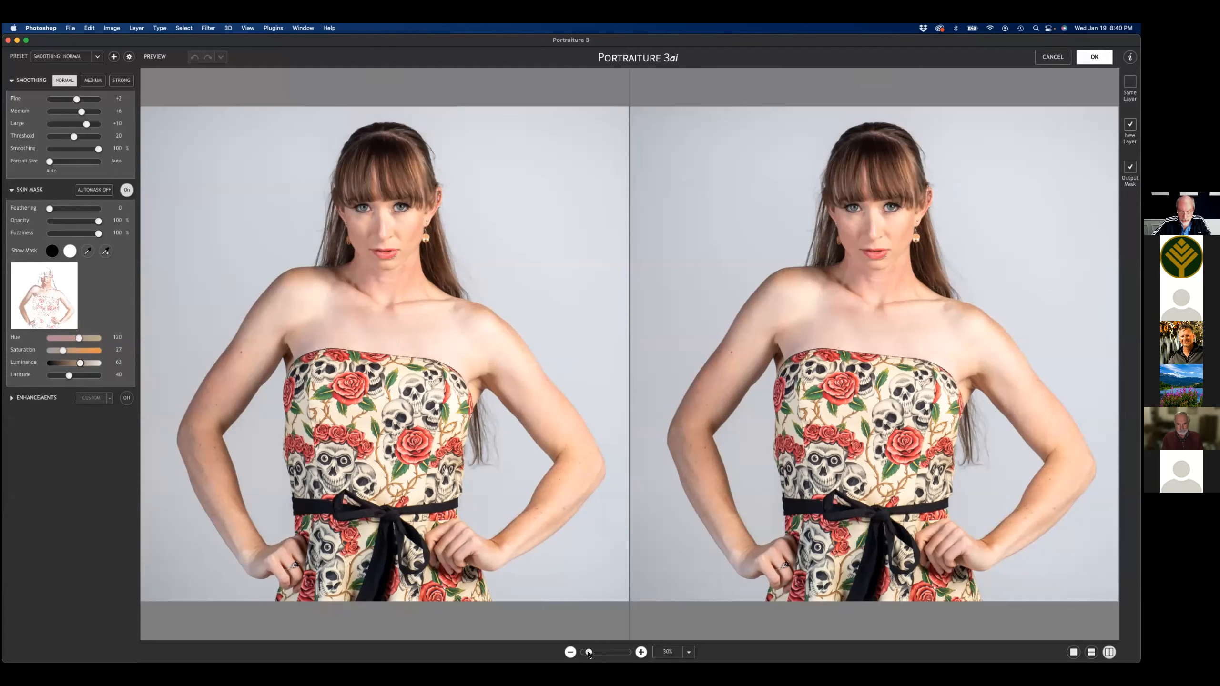
# - Sample the chest skin tone for the Portraiture skin mask and apply Normal smoothing as a new layer
pyautogui.moveTo(589, 654); pyautogui.dragTo(608, 655)
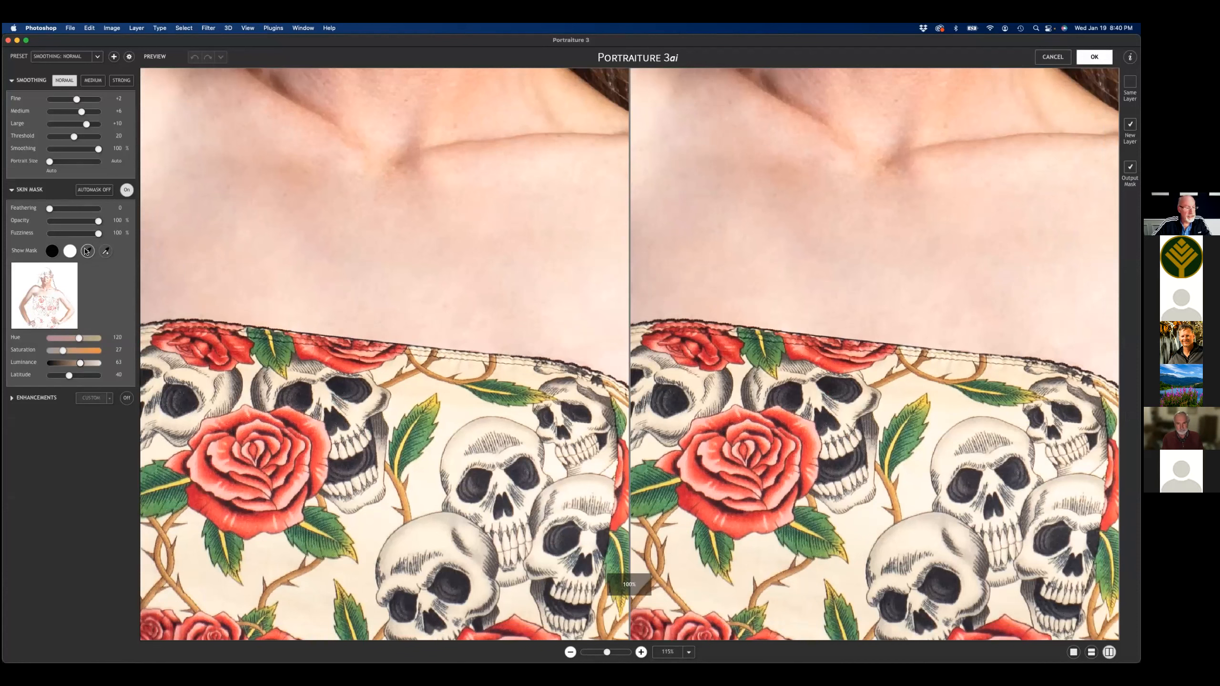
pyautogui.click(87, 251)
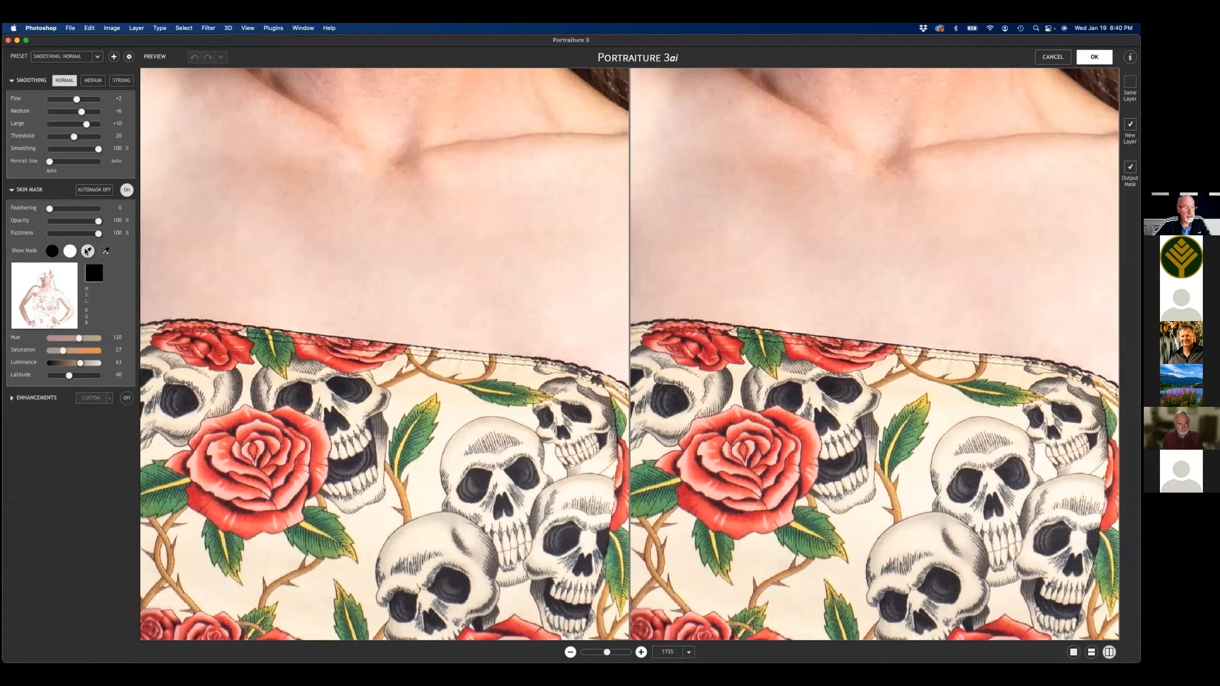
pyautogui.click(409, 265)
pyautogui.keyDown('shift'); pyautogui.click(408, 265); pyautogui.keyUp('shift')
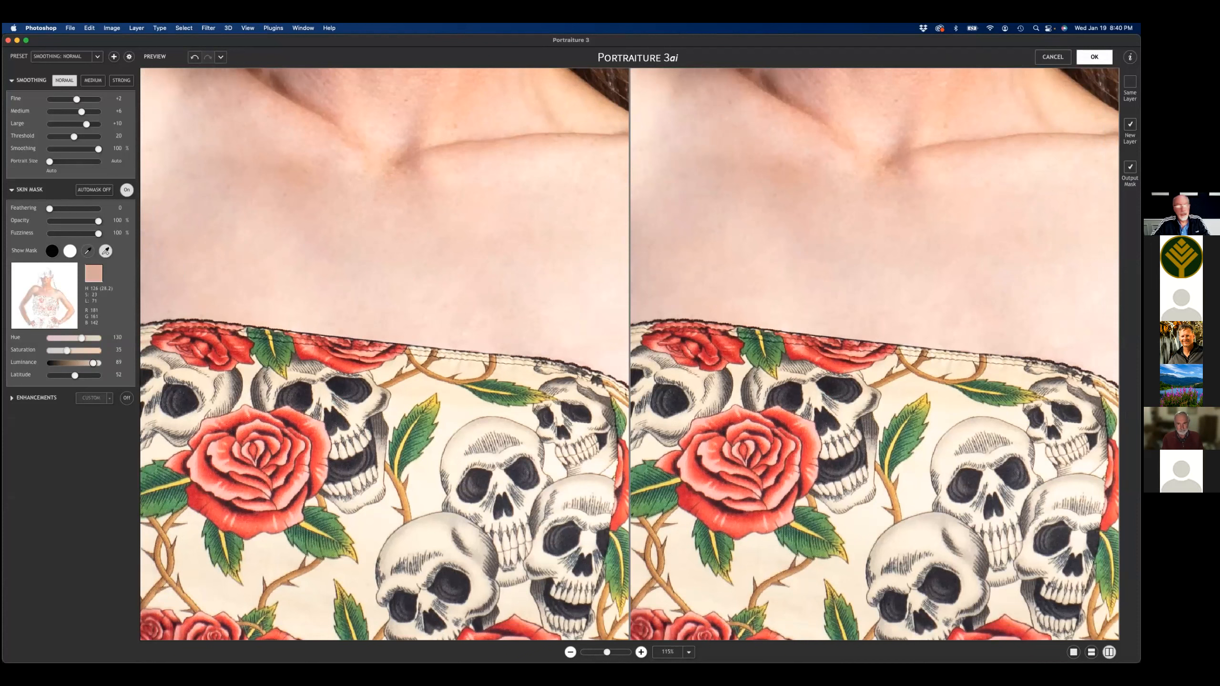
pyautogui.click(93, 80)
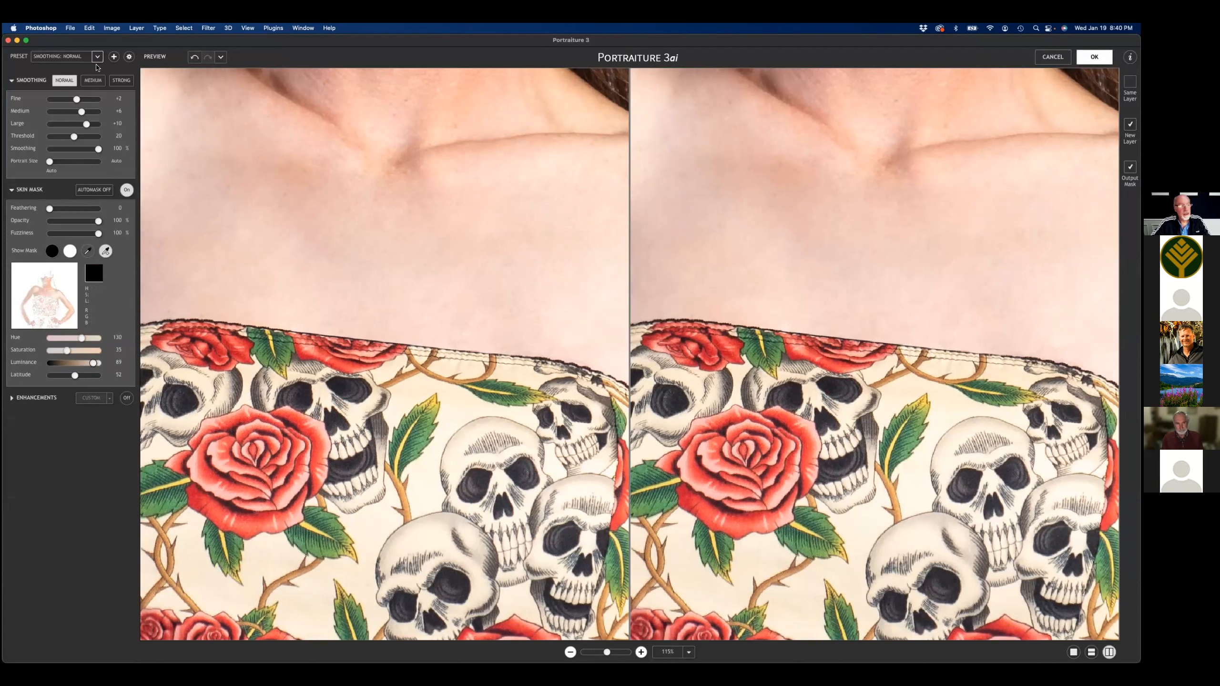
pyautogui.click(72, 85)
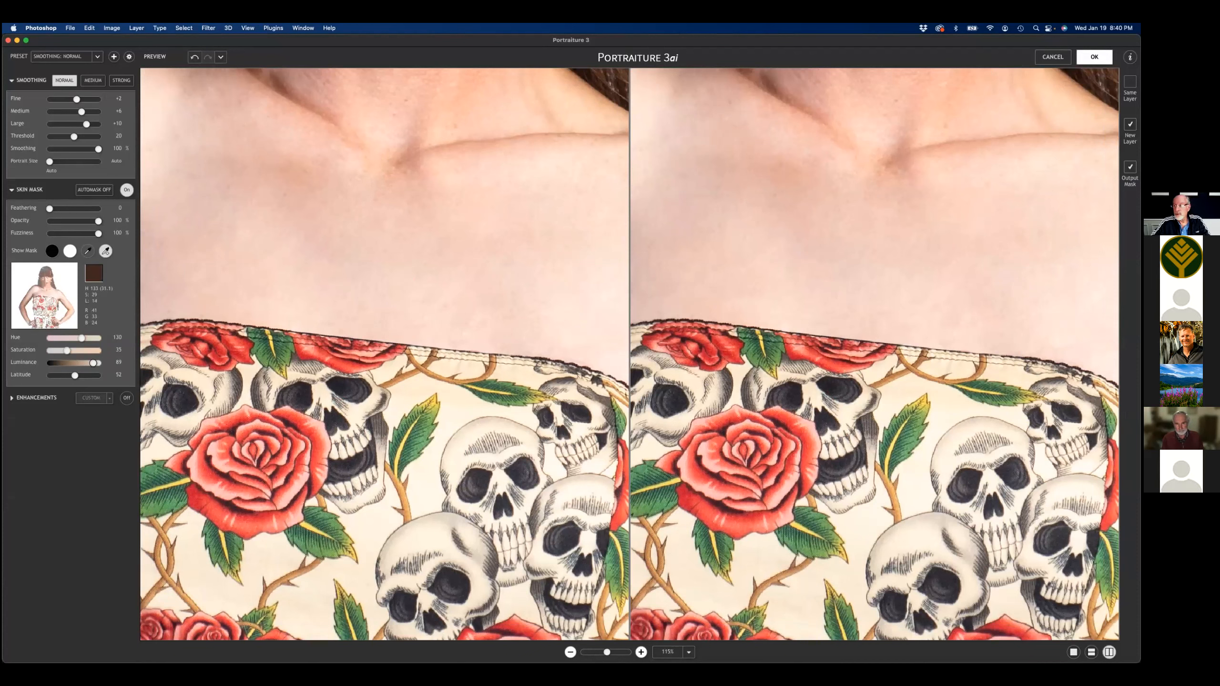
pyautogui.press('Return')
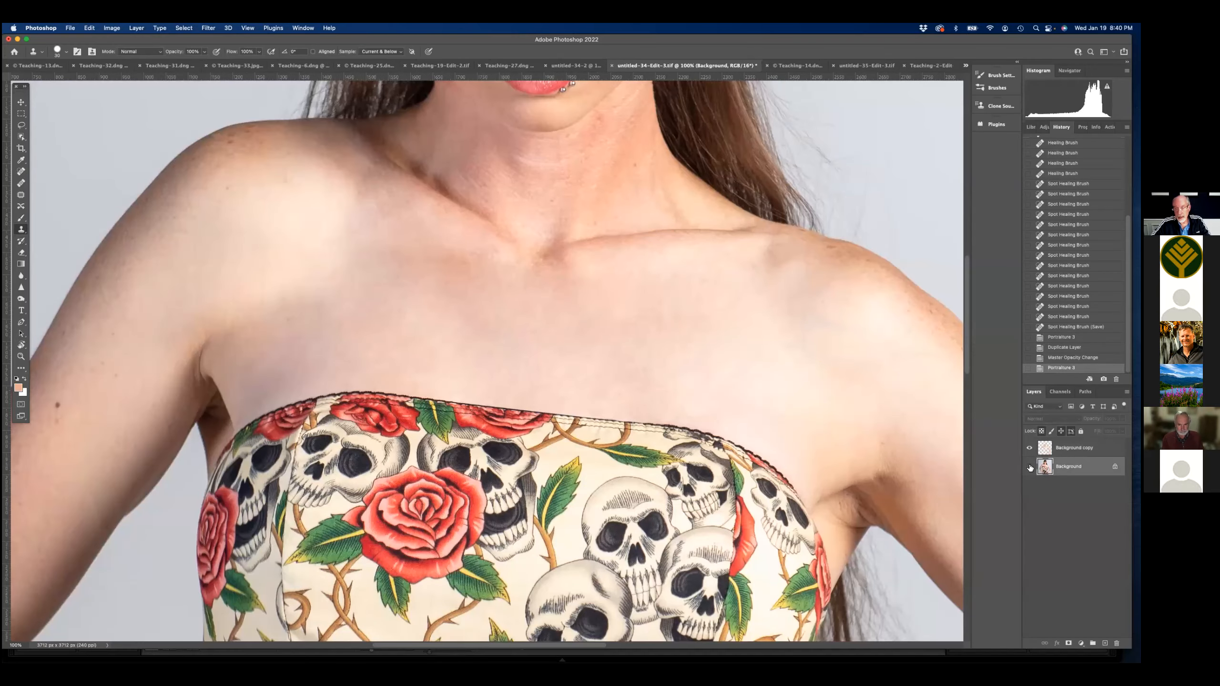
# - Hide the Background layer and add a white layer mask to the smoothed Background copy layer
pyautogui.click(1029, 466)
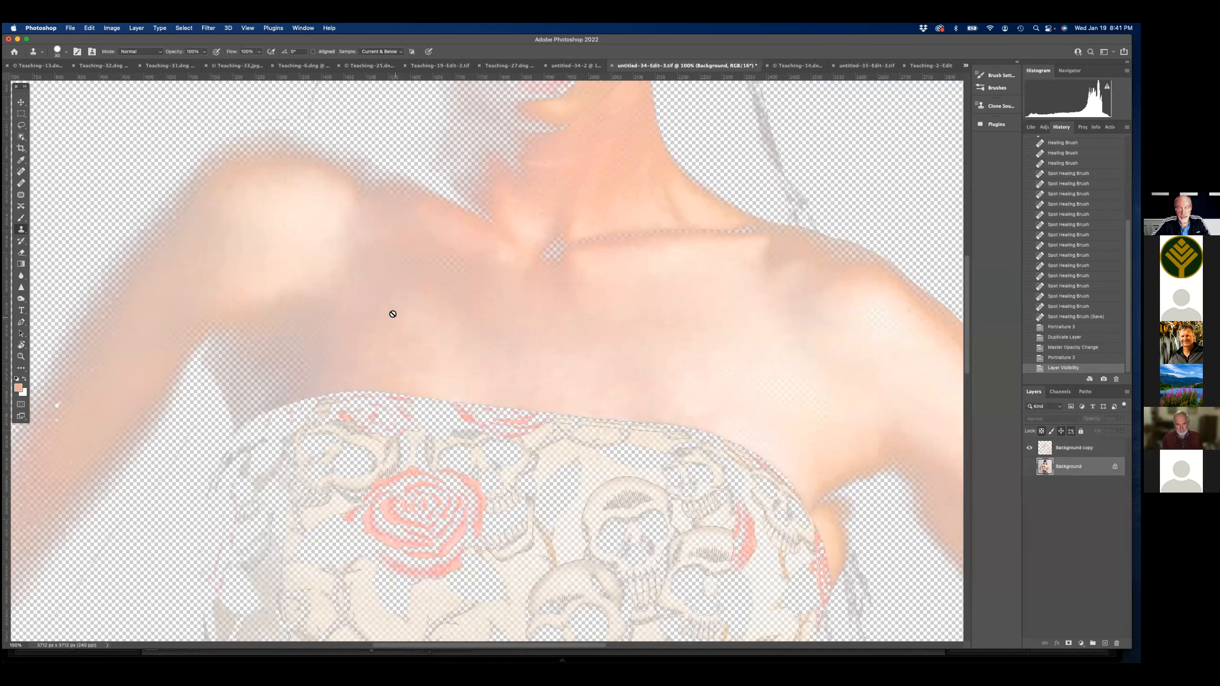
pyautogui.click(1074, 447)
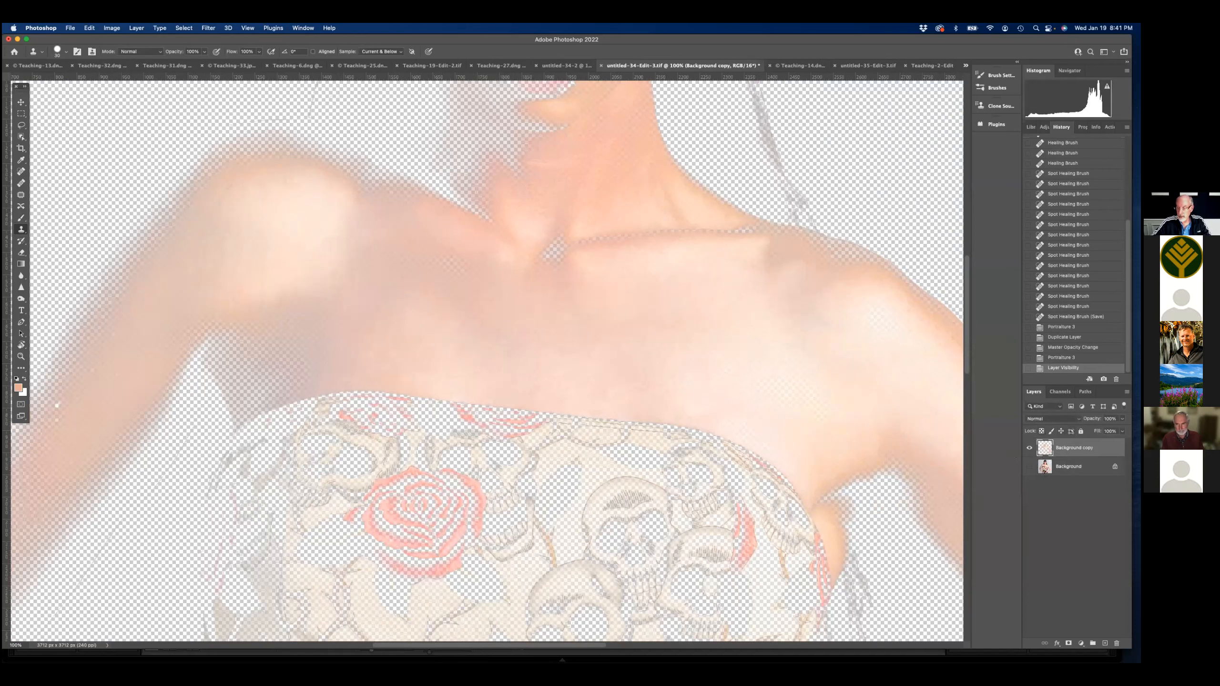
pyautogui.click(1068, 642)
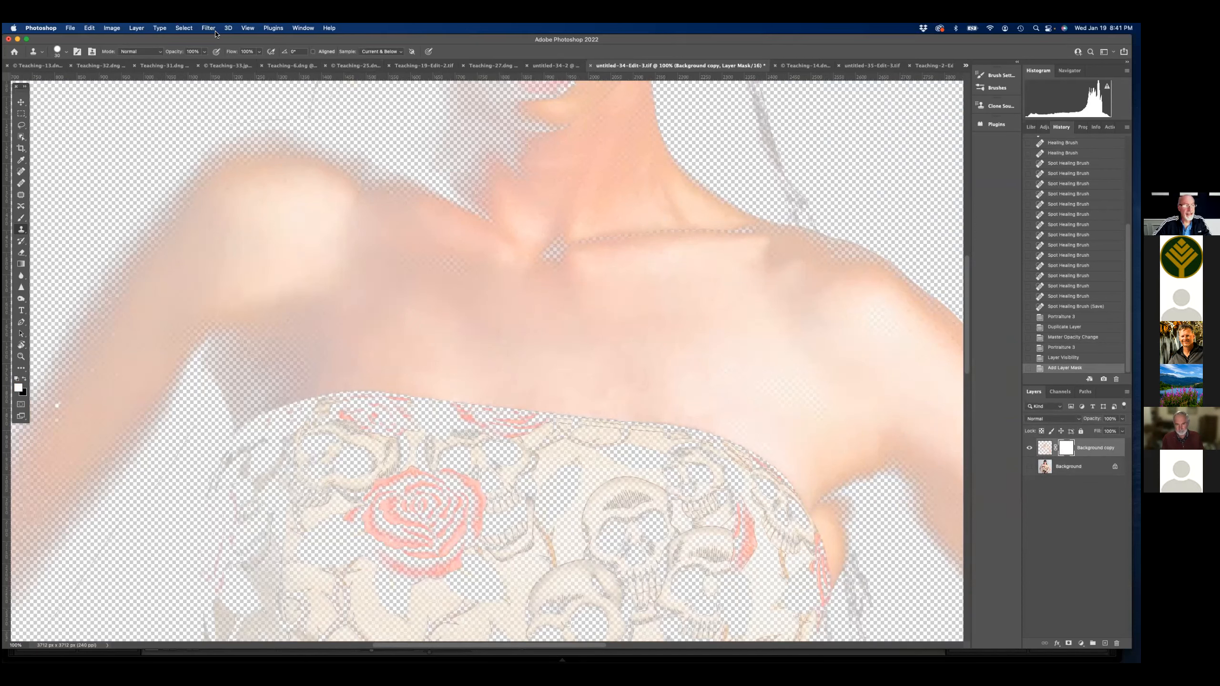
# - Switch to the Brush tool and dab black on the smoothed layer's mask over the dress and the upper arm
pyautogui.click(247, 29)
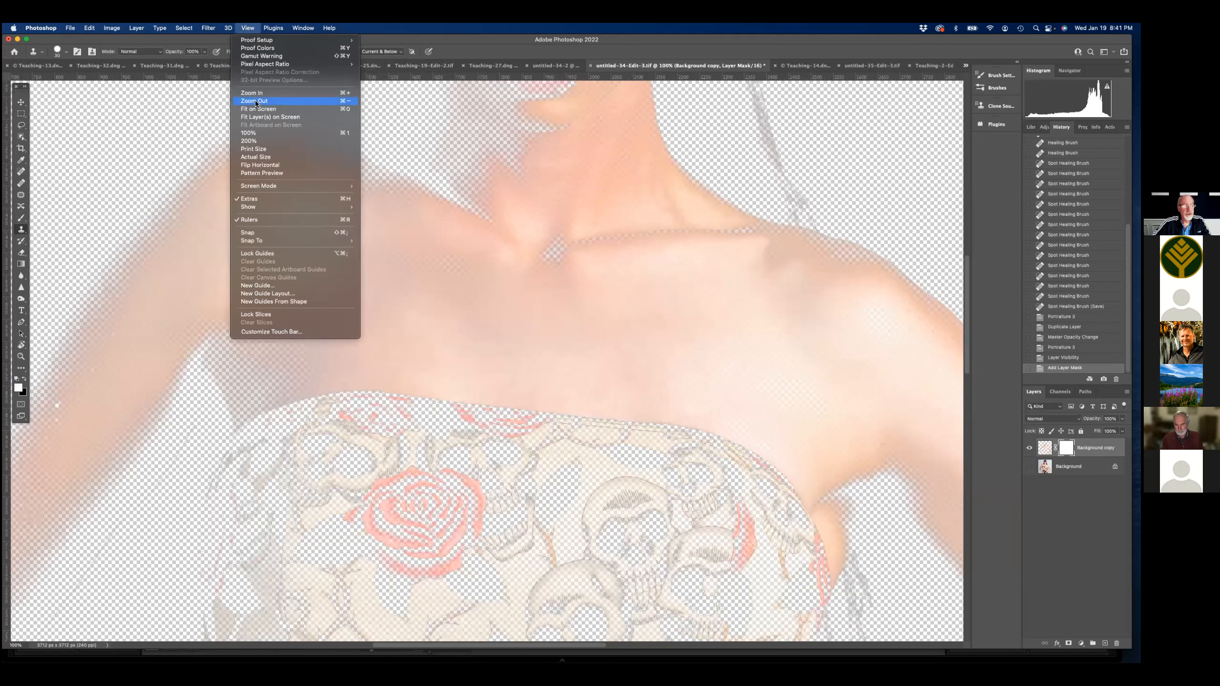
pyautogui.press('super+0')
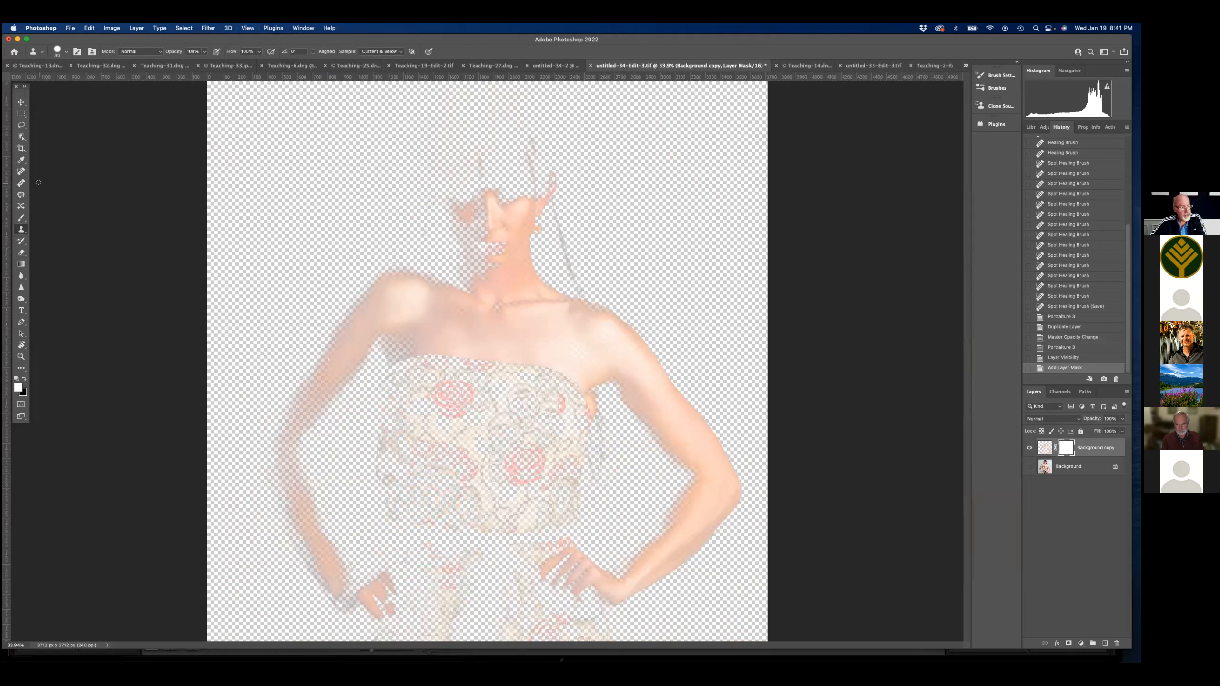
pyautogui.click(20, 219)
pyautogui.click(448, 485)
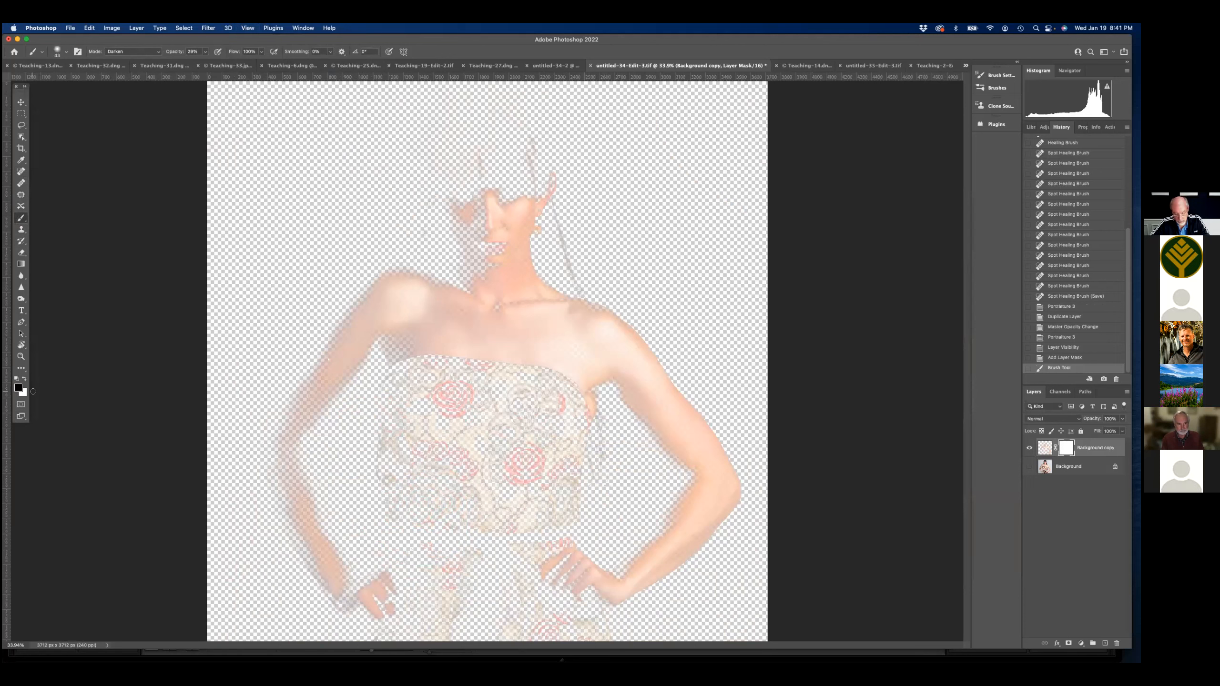
pyautogui.moveTo(680, 434); pyautogui.dragTo(674, 441)
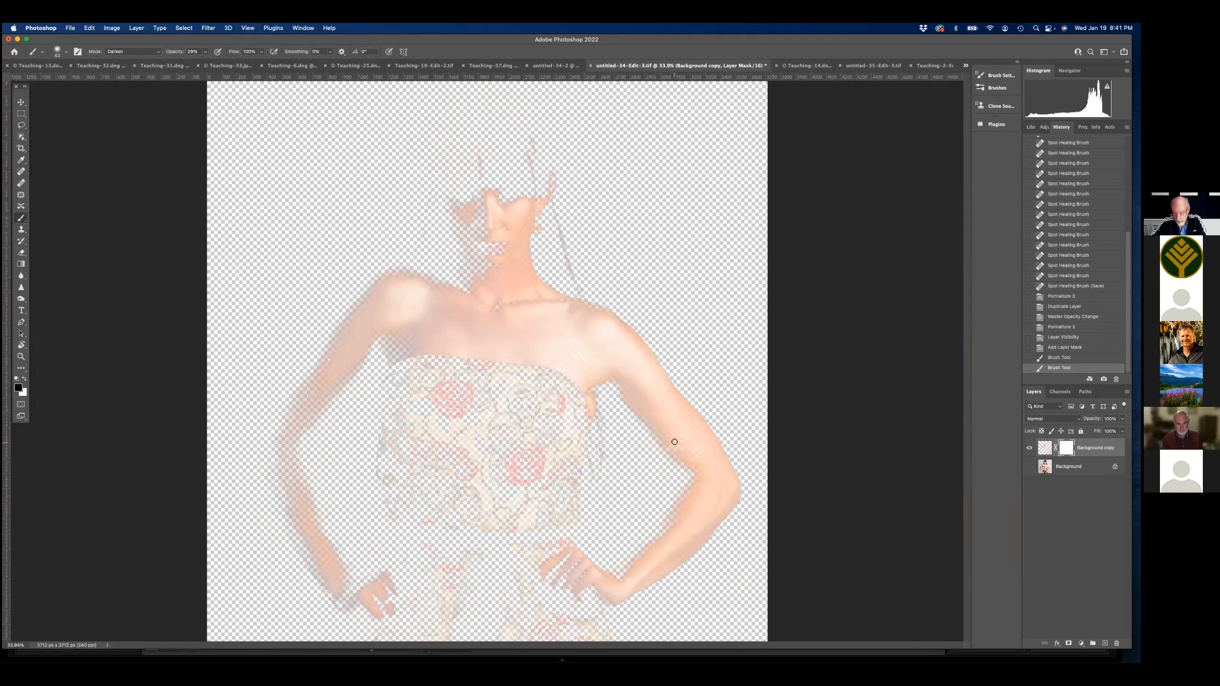
# - Set the brush opacity to 100% and mask out the face, arms and dress with a large brush, leaving only the chest and shoulders smoothed
pyautogui.click(205, 51)
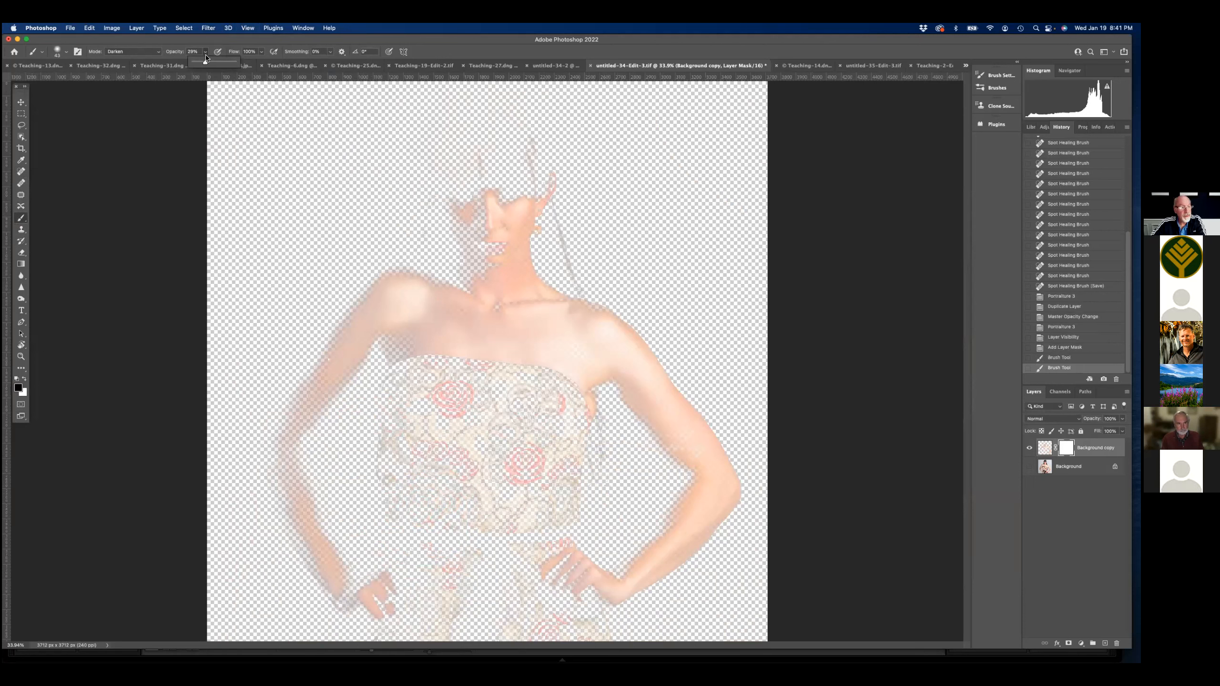
pyautogui.press(']')
pyautogui.press(']')
pyautogui.press(']')
pyautogui.press(']')
pyautogui.press(']')
pyautogui.press(']')
pyautogui.press(']')
pyautogui.press(']')
pyautogui.press(']')
pyautogui.press(']')
pyautogui.press(']')
pyautogui.press(']')
pyautogui.press(']')
pyautogui.moveTo(658, 412)
pyautogui.mouseDown()
pyautogui.moveTo(643, 467)
pyautogui.moveTo(670, 491)
pyautogui.moveTo(702, 485)
pyautogui.moveTo(682, 531)
pyautogui.moveTo(583, 598)
pyautogui.moveTo(598, 523)
pyautogui.moveTo(518, 420)
pyautogui.moveTo(484, 416)
pyautogui.moveTo(479, 496)
pyautogui.moveTo(521, 514)
pyautogui.moveTo(484, 600)
pyautogui.moveTo(411, 603)
pyautogui.moveTo(300, 515)
pyautogui.moveTo(338, 288)
pyautogui.moveTo(393, 174)
pyautogui.moveTo(522, 200)
pyautogui.moveTo(507, 249)
pyautogui.mouseUp()
pyautogui.moveTo(513, 258)
pyautogui.mouseDown()
pyautogui.moveTo(399, 228)
pyautogui.moveTo(368, 246)
pyautogui.moveTo(382, 257)
pyautogui.moveTo(395, 245)
pyautogui.moveTo(322, 276)
pyautogui.moveTo(312, 335)
pyautogui.moveTo(334, 360)
pyautogui.moveTo(283, 180)
pyautogui.moveTo(526, 100)
pyautogui.moveTo(582, 197)
pyautogui.moveTo(549, 230)
pyautogui.moveTo(566, 246)
pyautogui.moveTo(630, 253)
pyautogui.moveTo(776, 322)
pyautogui.mouseUp()
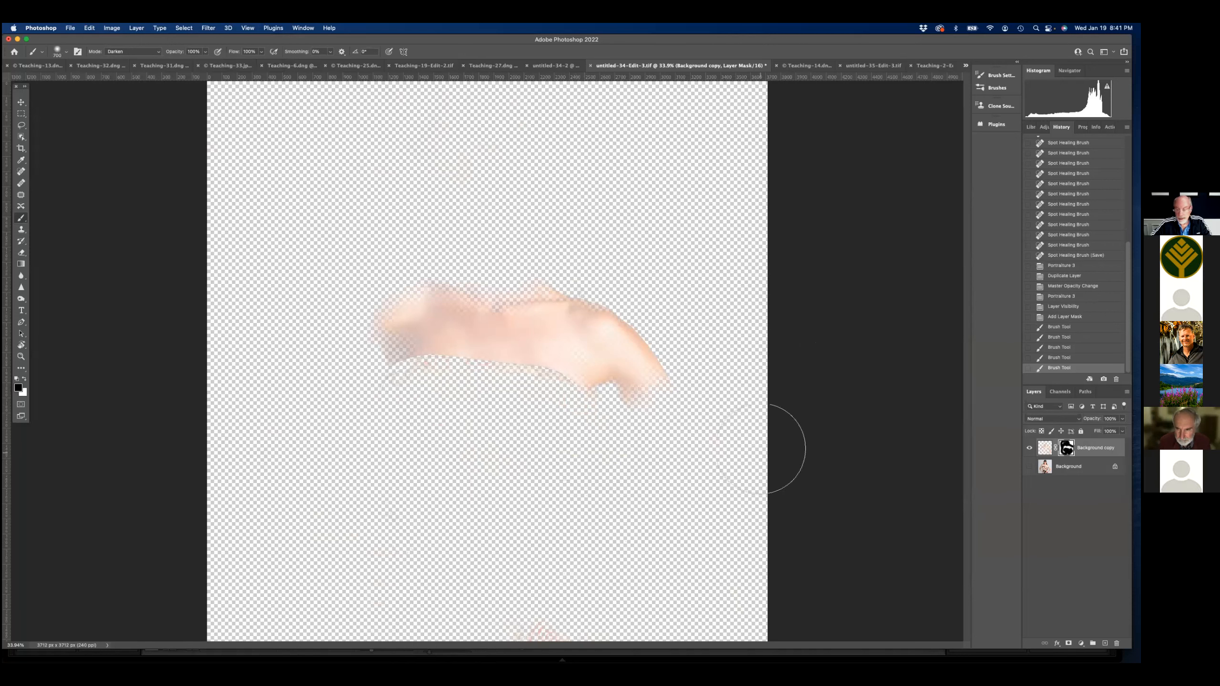
# - Show the Background layer again, examine the blended chest skin at 100%, and flatten the image
pyautogui.click(1028, 466)
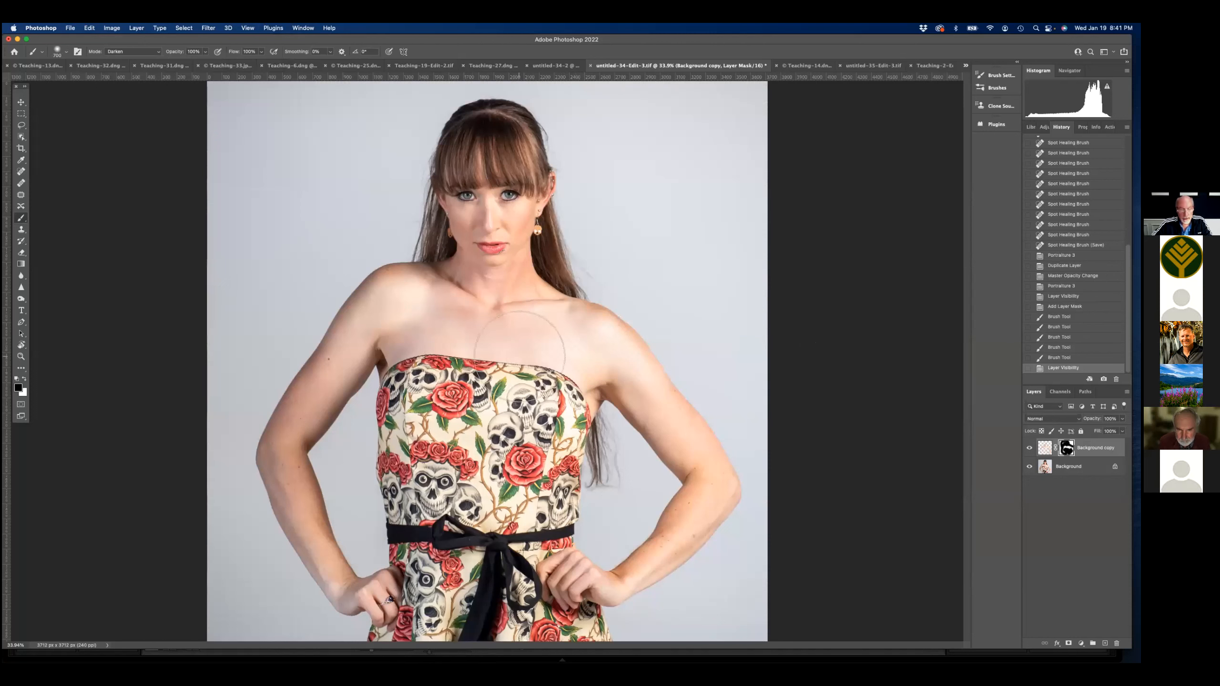
pyautogui.click(261, 52)
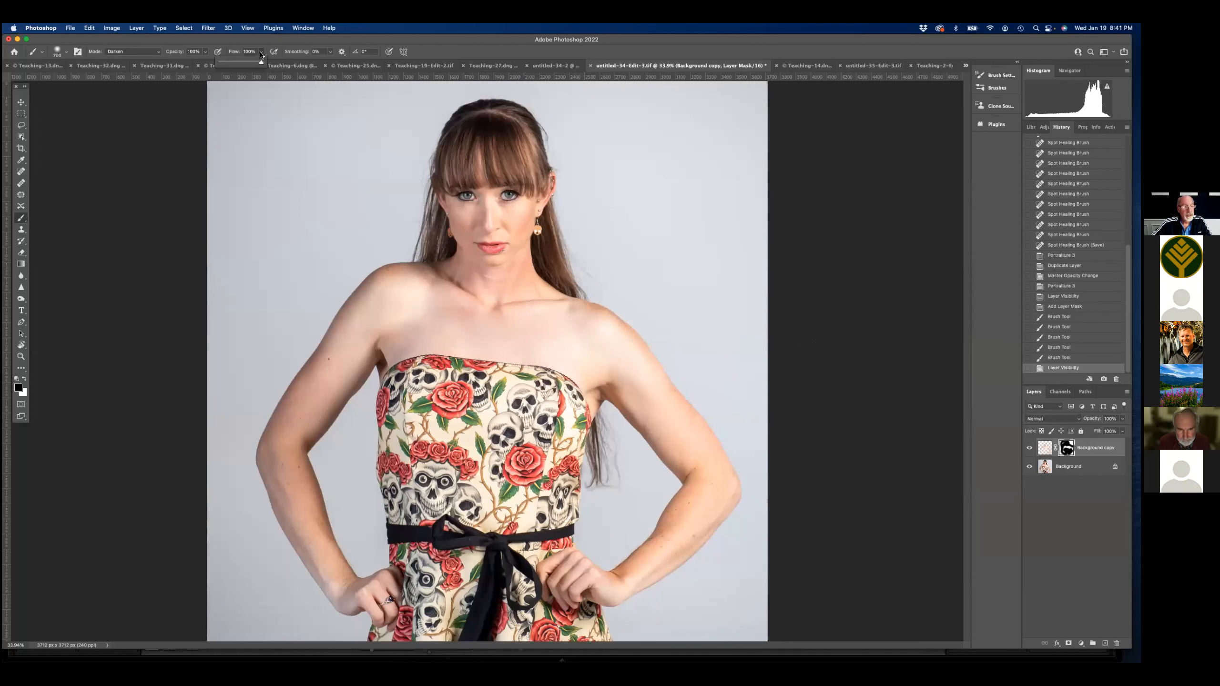
pyautogui.click(248, 28)
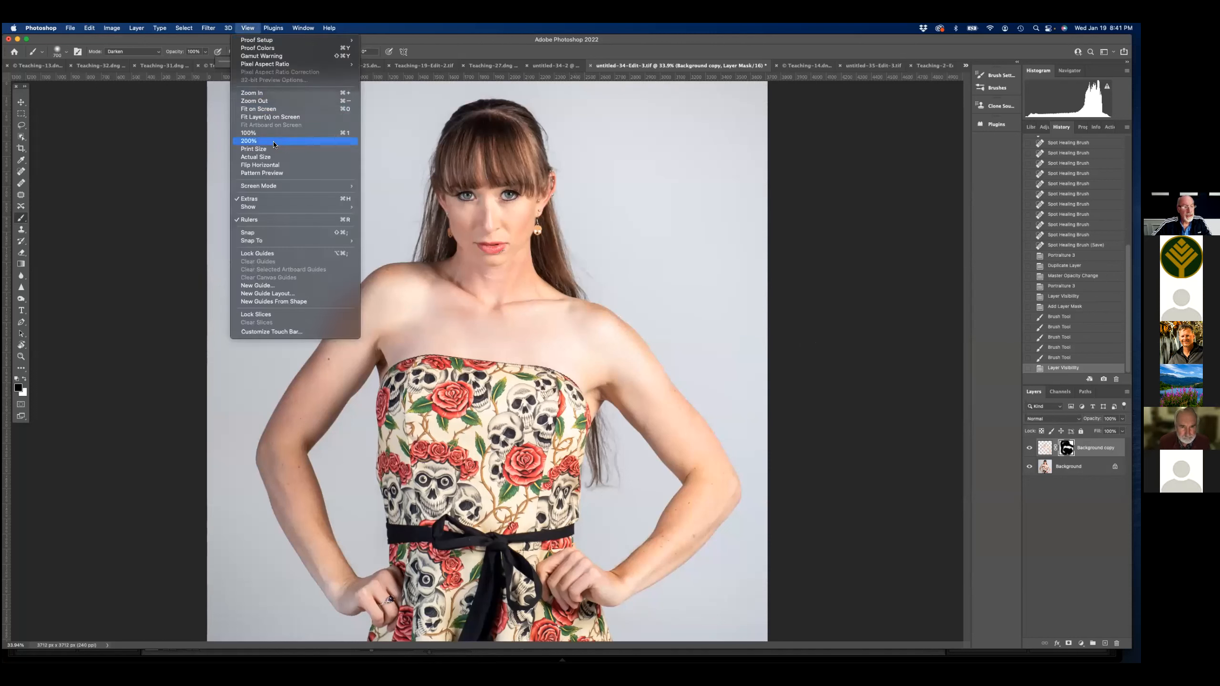
pyautogui.click(269, 136)
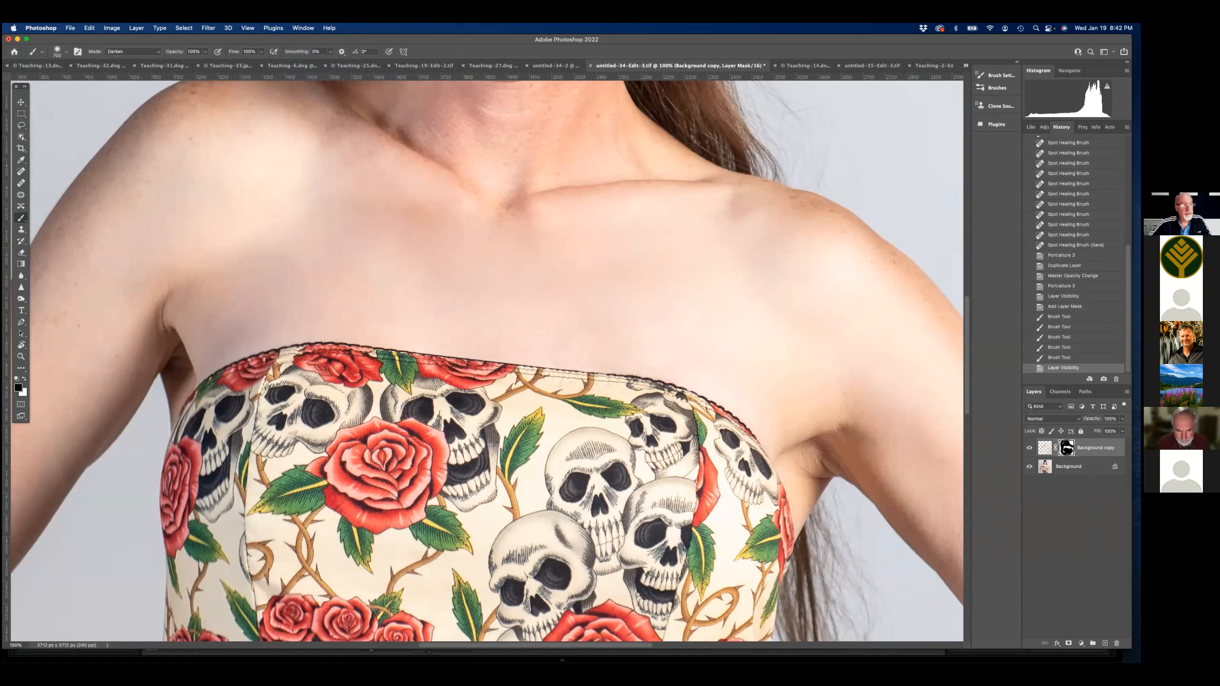
pyautogui.click(136, 30)
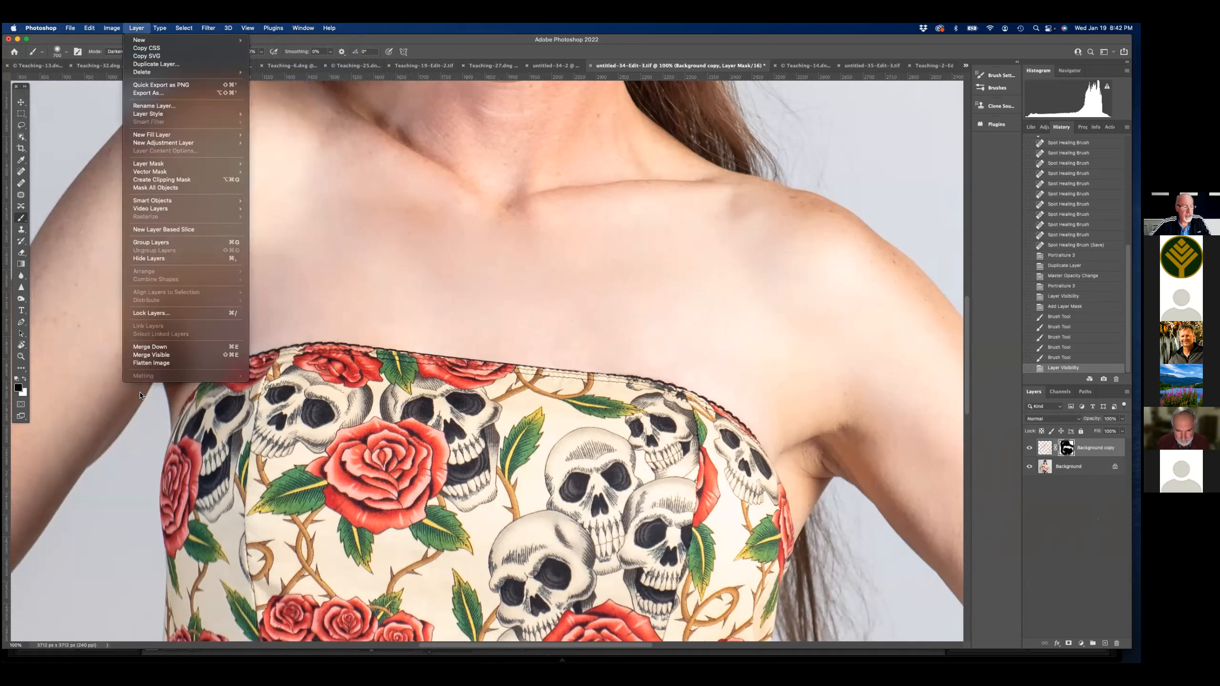
pyautogui.click(178, 363)
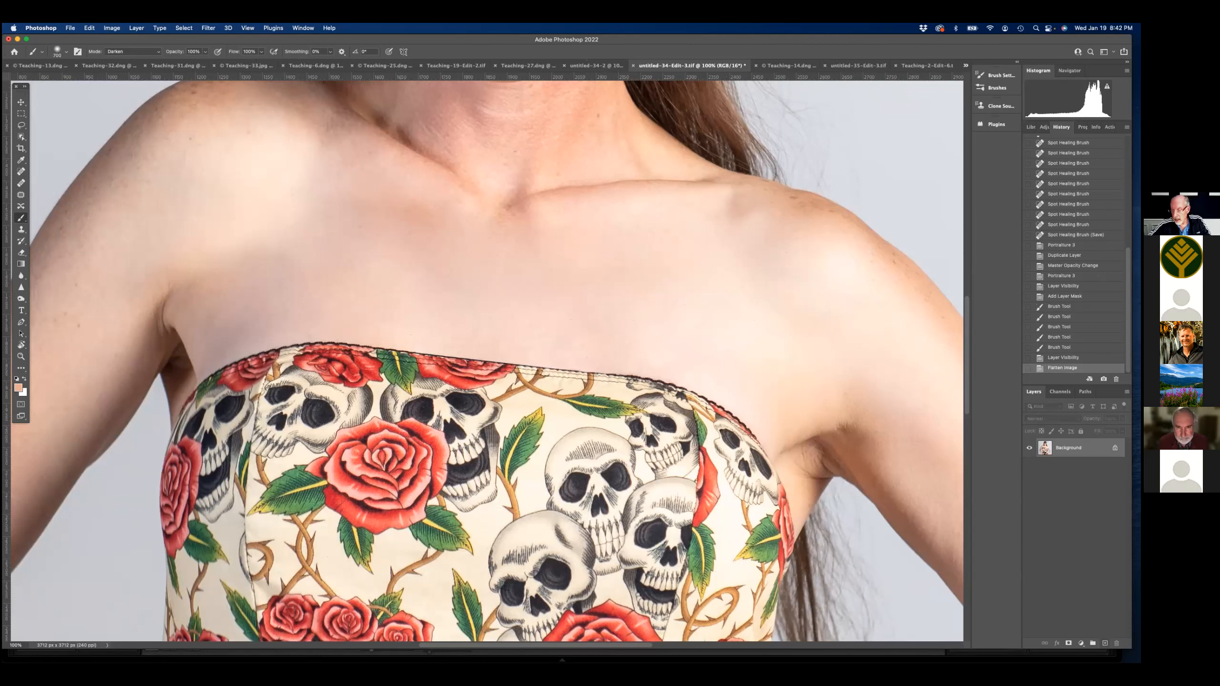
# - Add a new blank layer above the Background and fill it with 50% Gray
pyautogui.press('super+shift+alt+n')
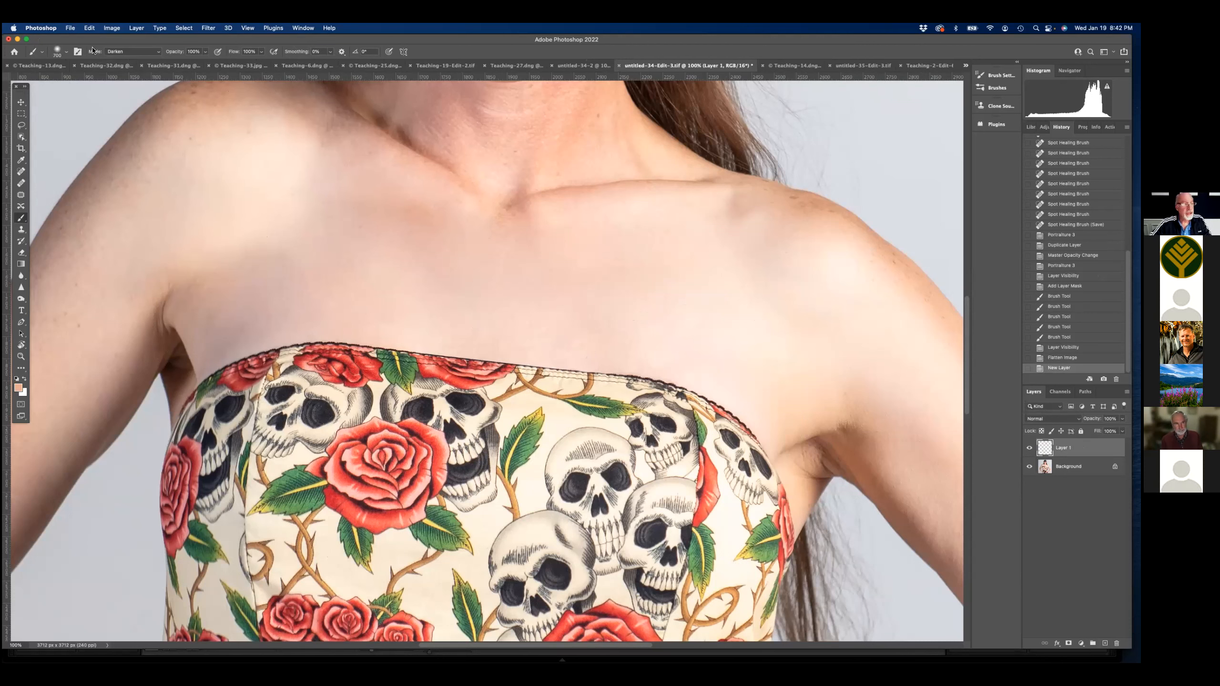
pyautogui.click(89, 28)
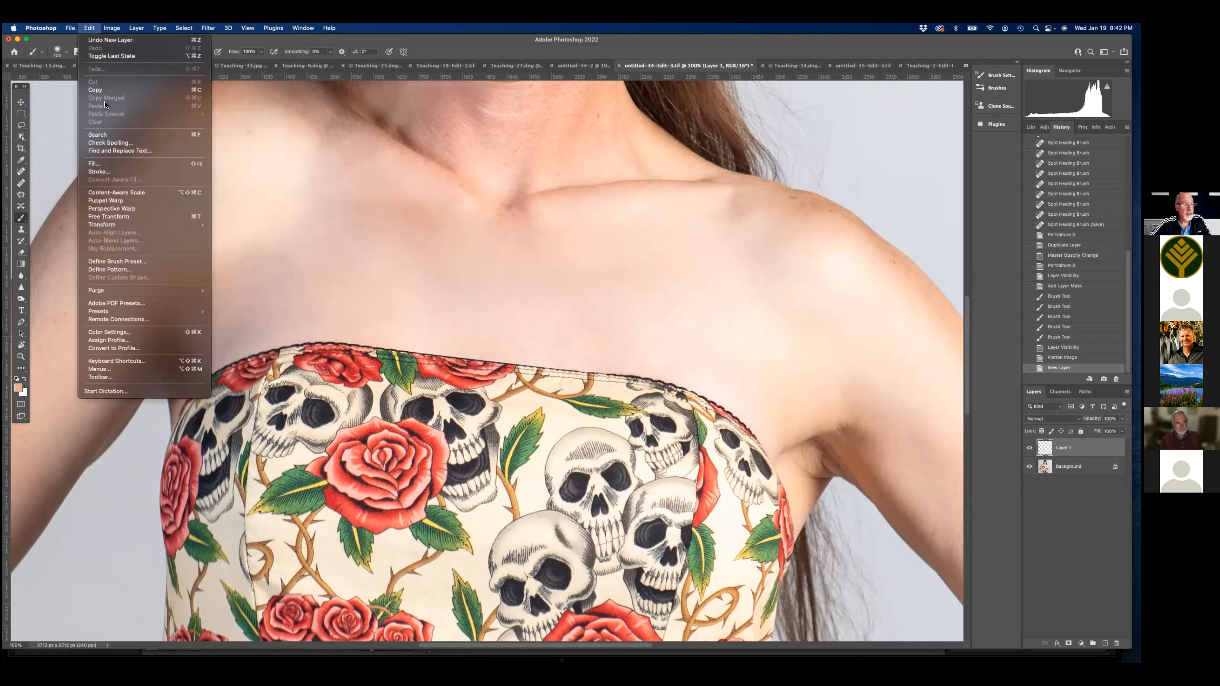
pyautogui.click(95, 164)
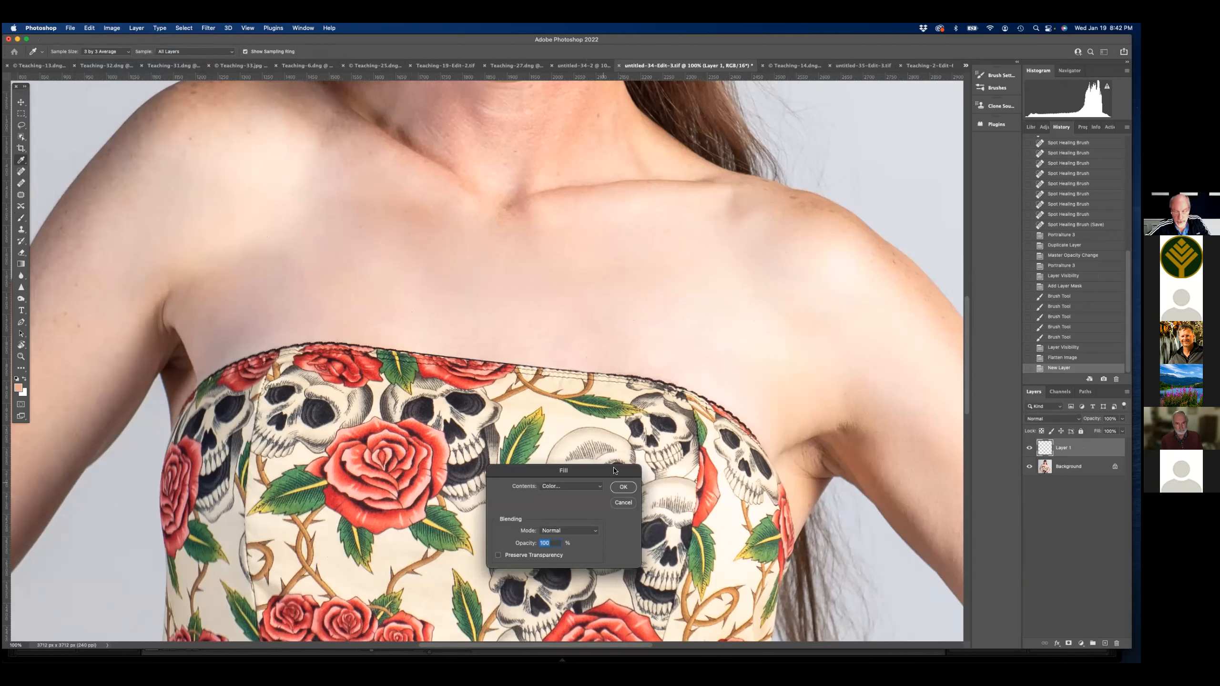
pyautogui.click(599, 487)
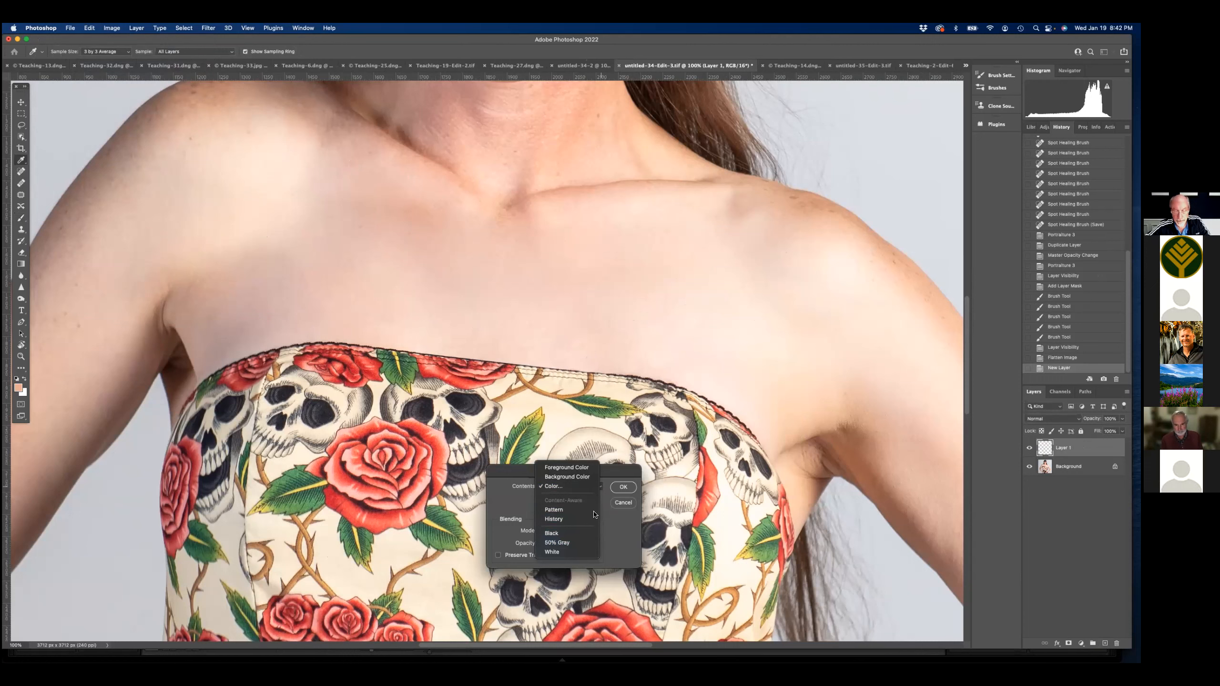
pyautogui.click(571, 542)
pyautogui.click(623, 487)
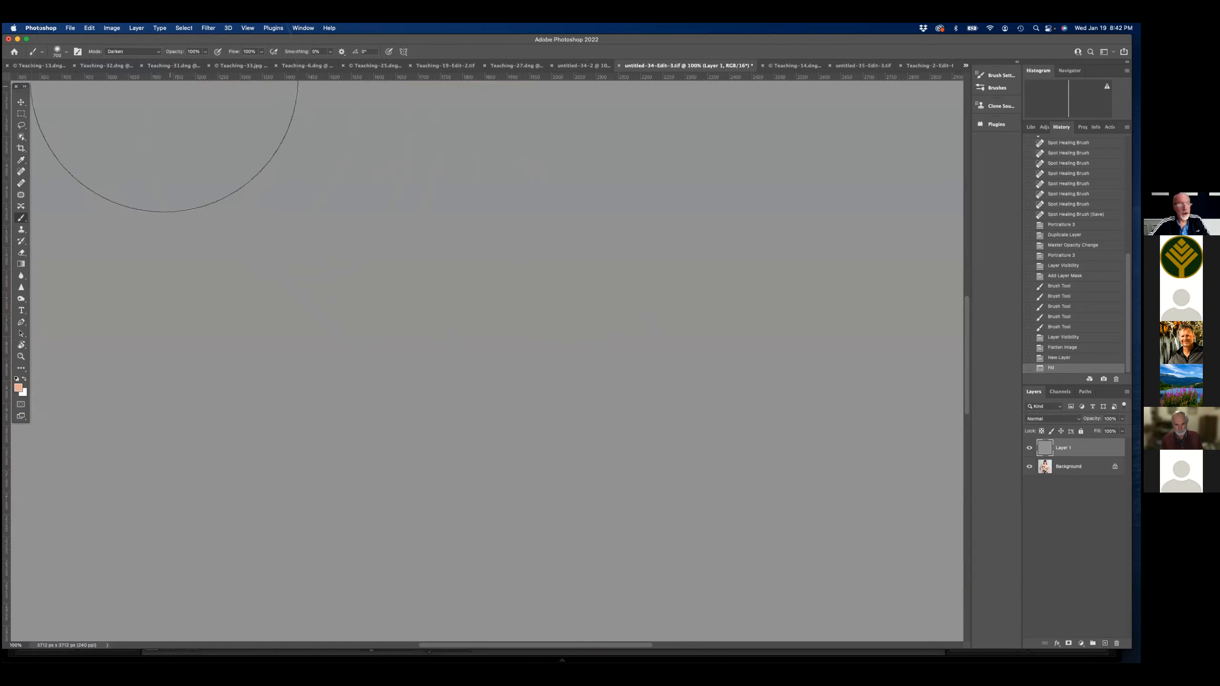
# - Add Uniform Monochromatic noise of about 28% to the gray layer
pyautogui.click(214, 29)
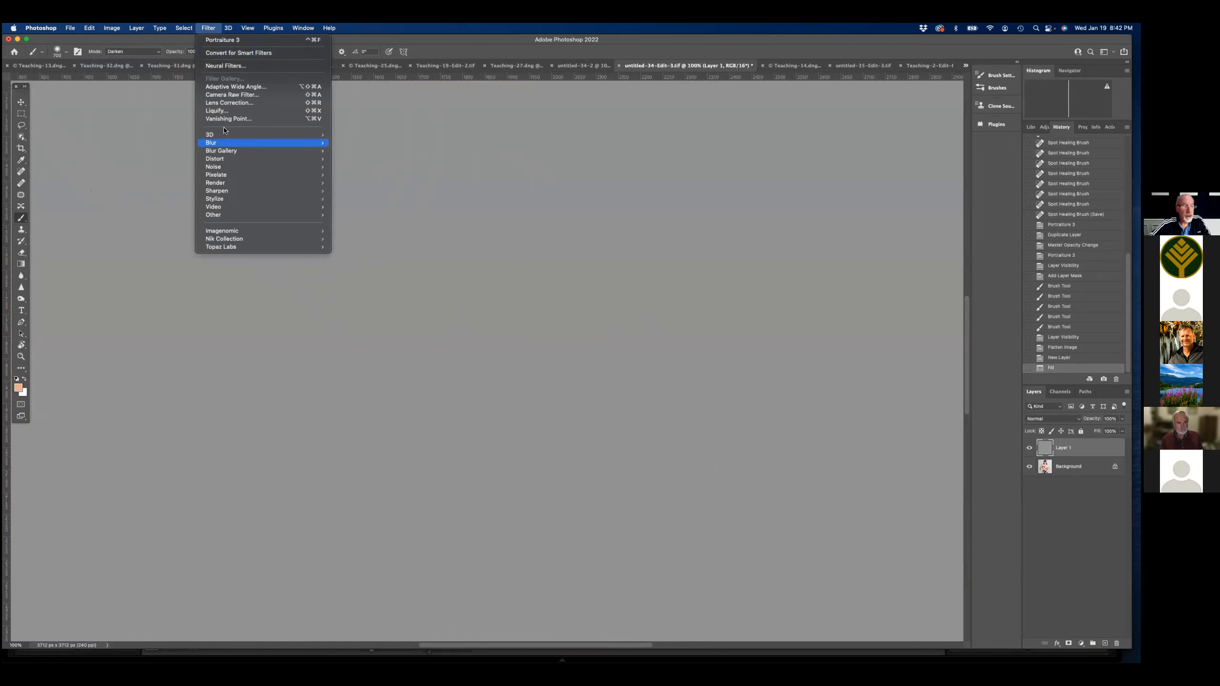
pyautogui.moveTo(297, 168)
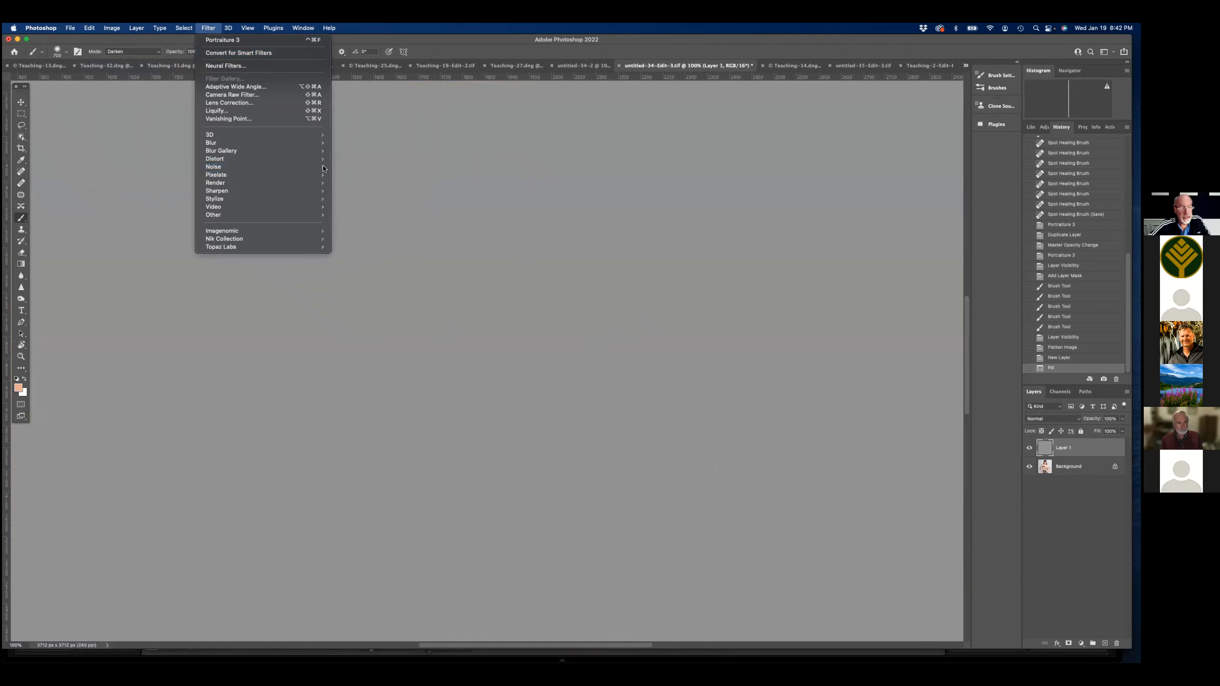
pyautogui.click(366, 192)
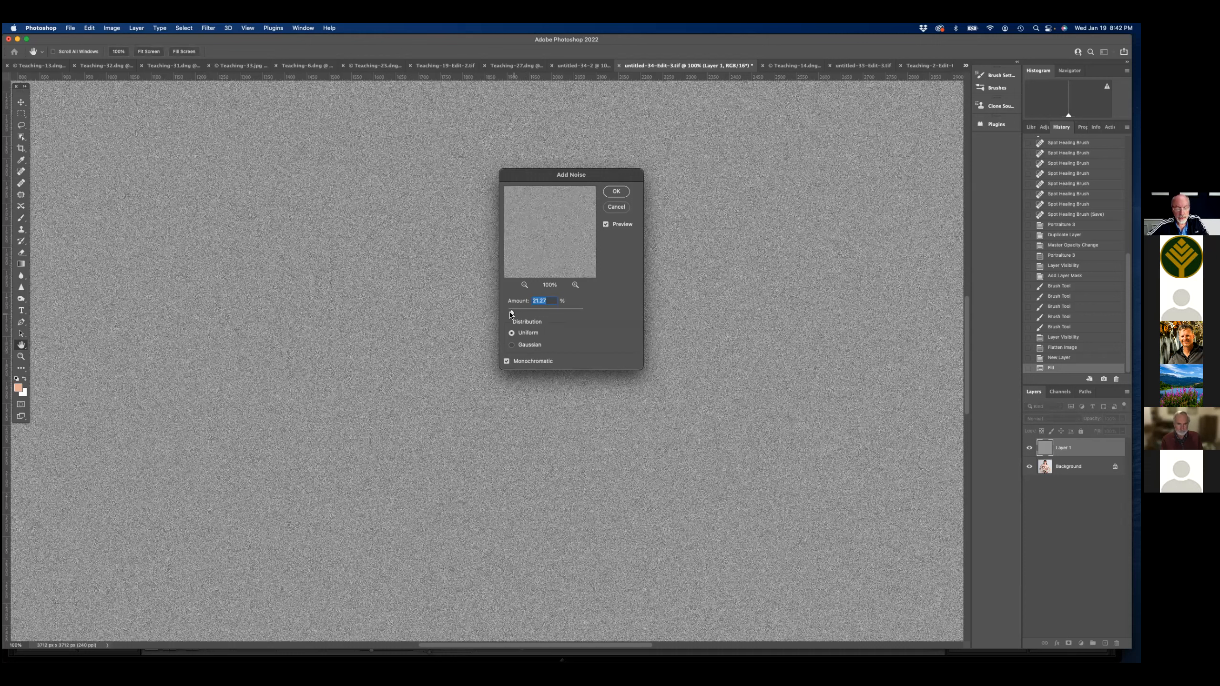
pyautogui.moveTo(512, 313); pyautogui.dragTo(511, 338)
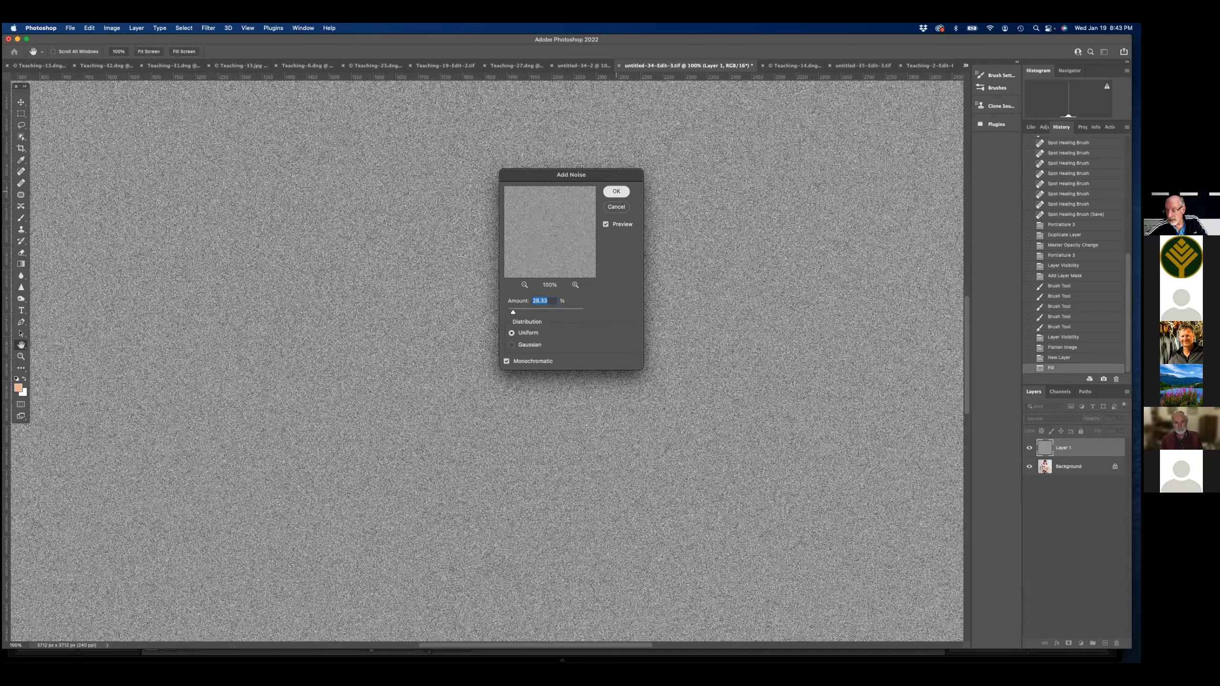
# - Set the noise layer's blend mode to Overlay and add a layer mask inverted to black
pyautogui.click(1050, 418)
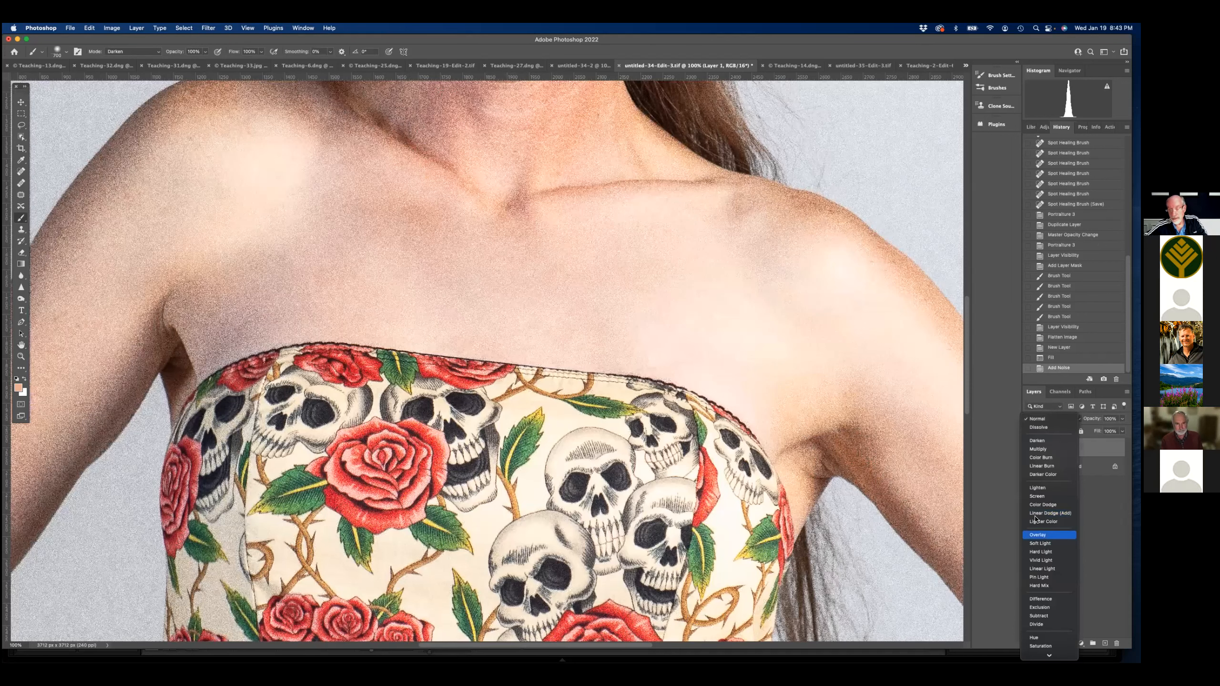
pyautogui.click(1037, 534)
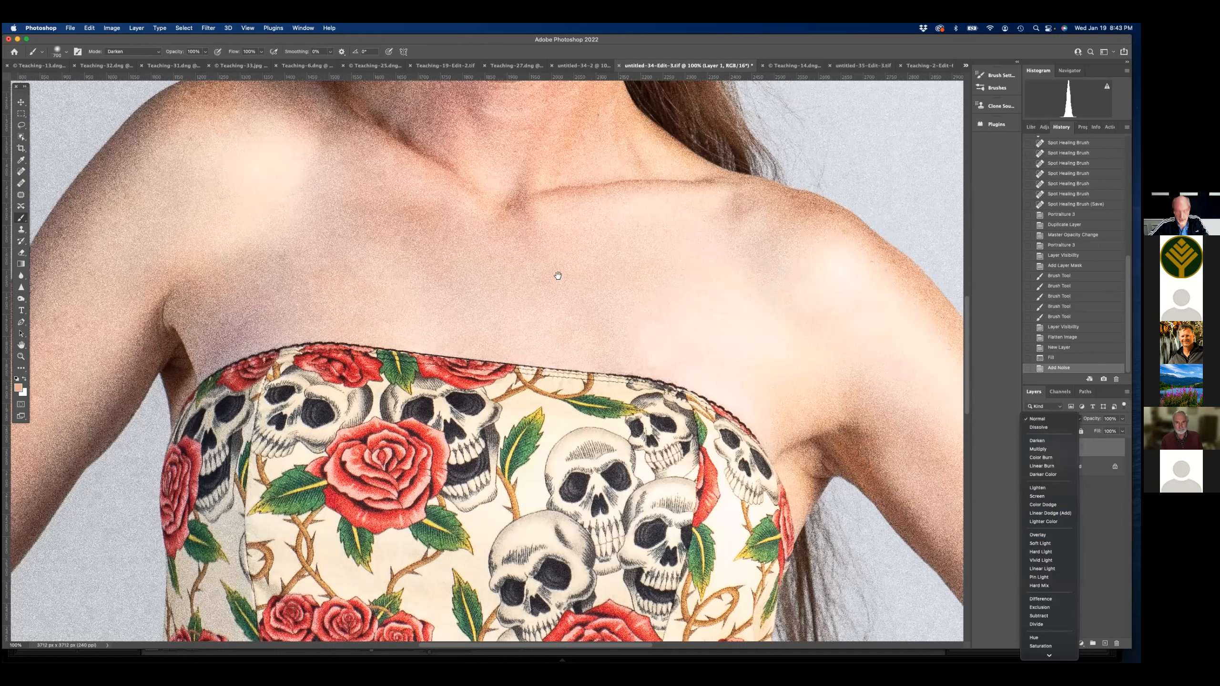
pyautogui.moveTo(569, 243); pyautogui.dragTo(565, 327)
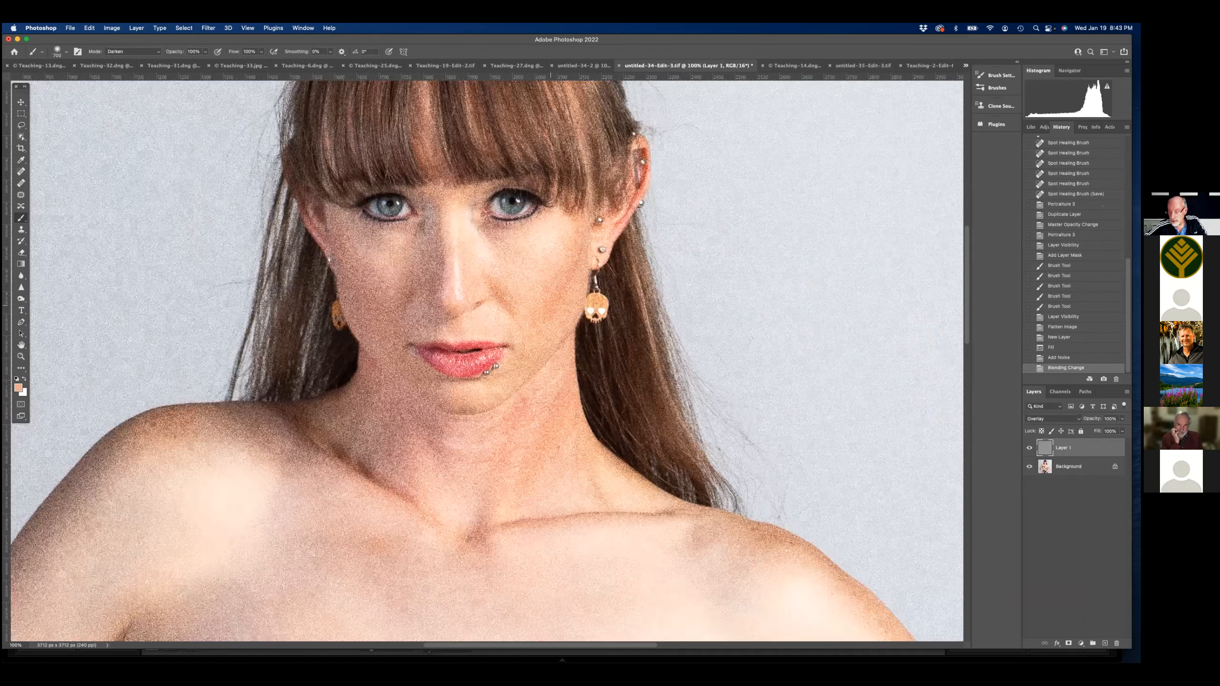
pyautogui.moveTo(550, 385); pyautogui.dragTo(606, 100)
pyautogui.click(1068, 643)
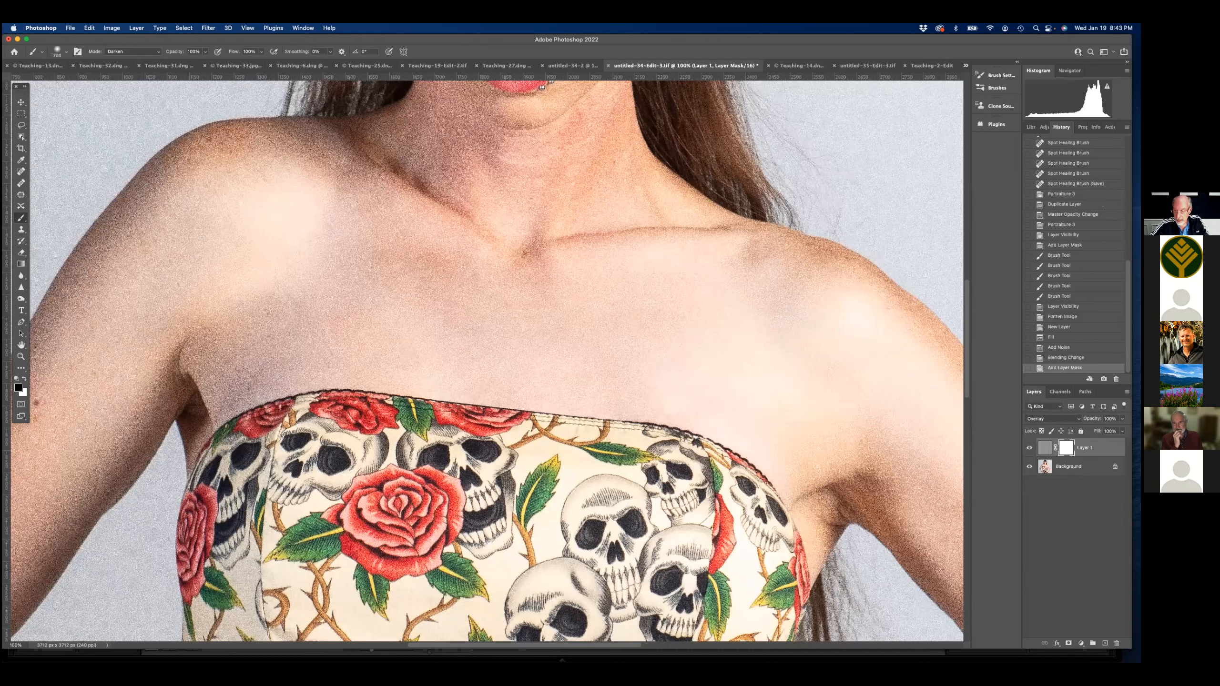
pyautogui.press('super+i')
# - Set the brush to Normal mode at 18% opacity, shrink it, and try painting the noise onto the chest skin through the mask
pyautogui.click(149, 53)
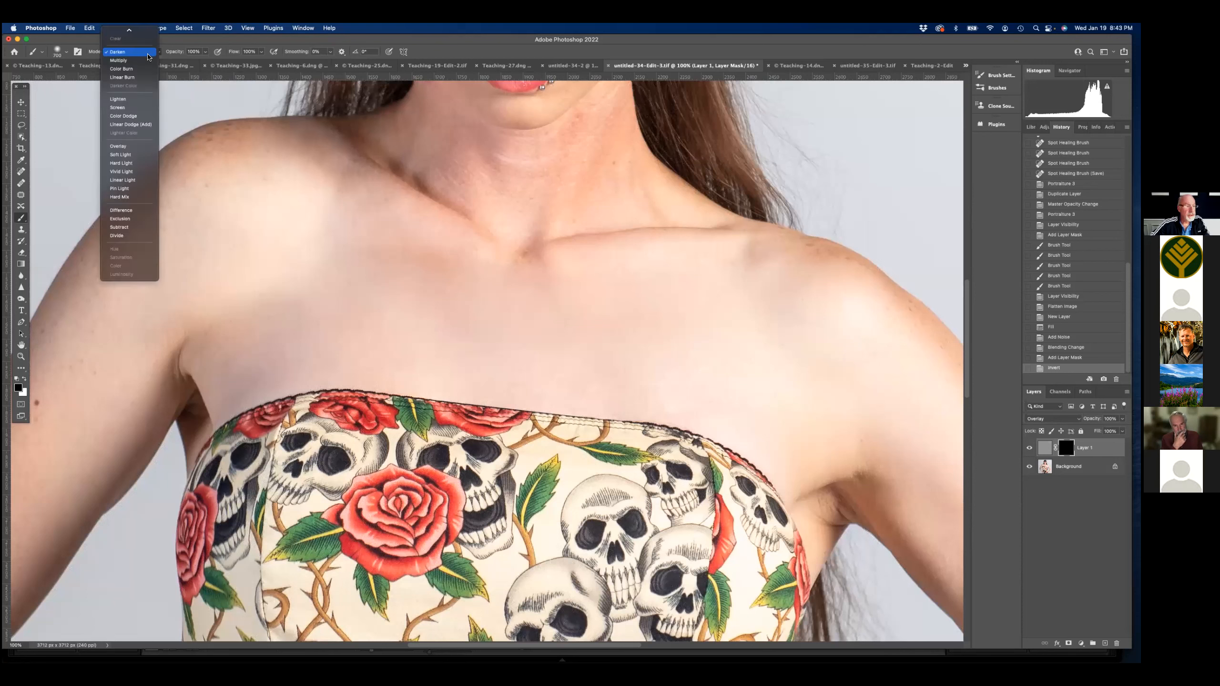
pyautogui.click(122, 37)
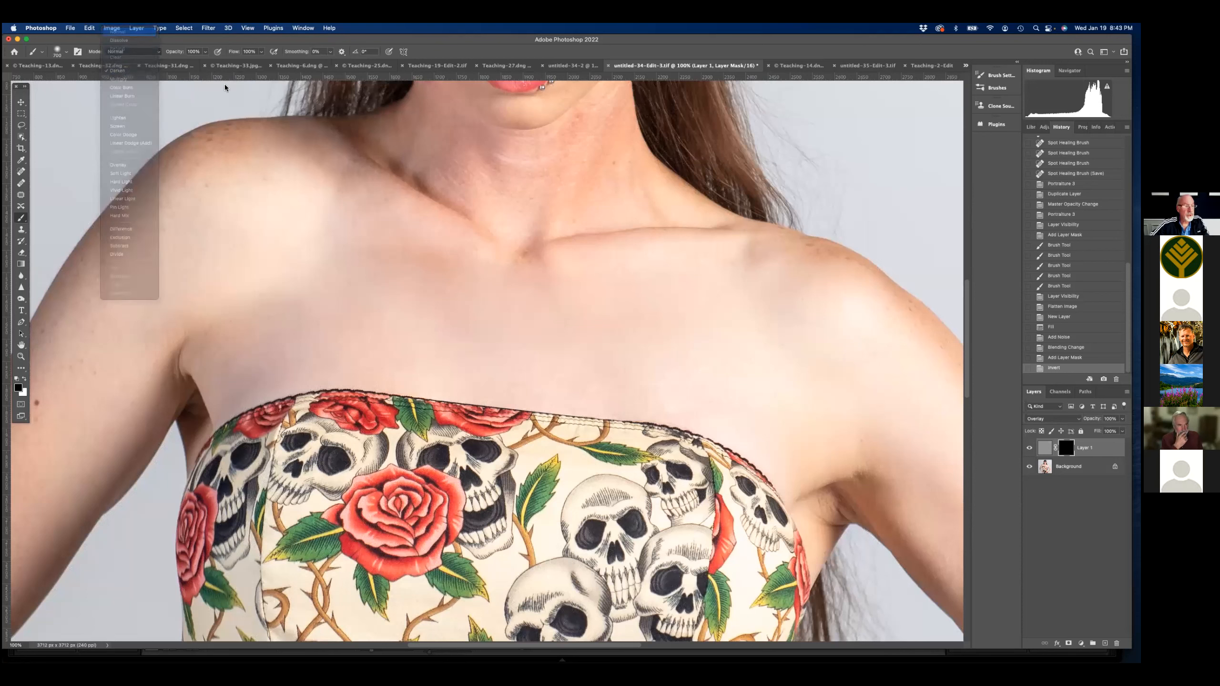
pyautogui.click(205, 51)
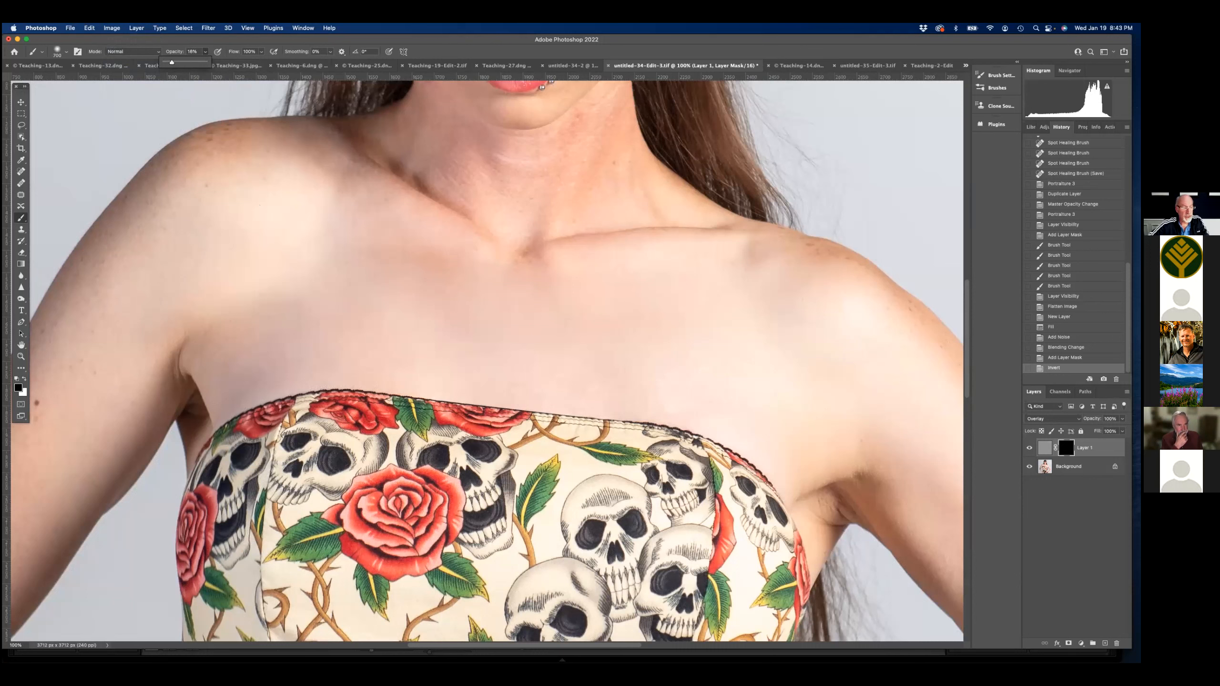
pyautogui.press('[')
pyautogui.press('[')
pyautogui.press('[')
pyautogui.press('[')
pyautogui.press('[')
pyautogui.moveTo(391, 315)
pyautogui.mouseDown()
pyautogui.moveTo(391, 332)
pyautogui.moveTo(353, 339)
pyautogui.moveTo(406, 276)
pyautogui.moveTo(415, 296)
pyautogui.mouseUp()
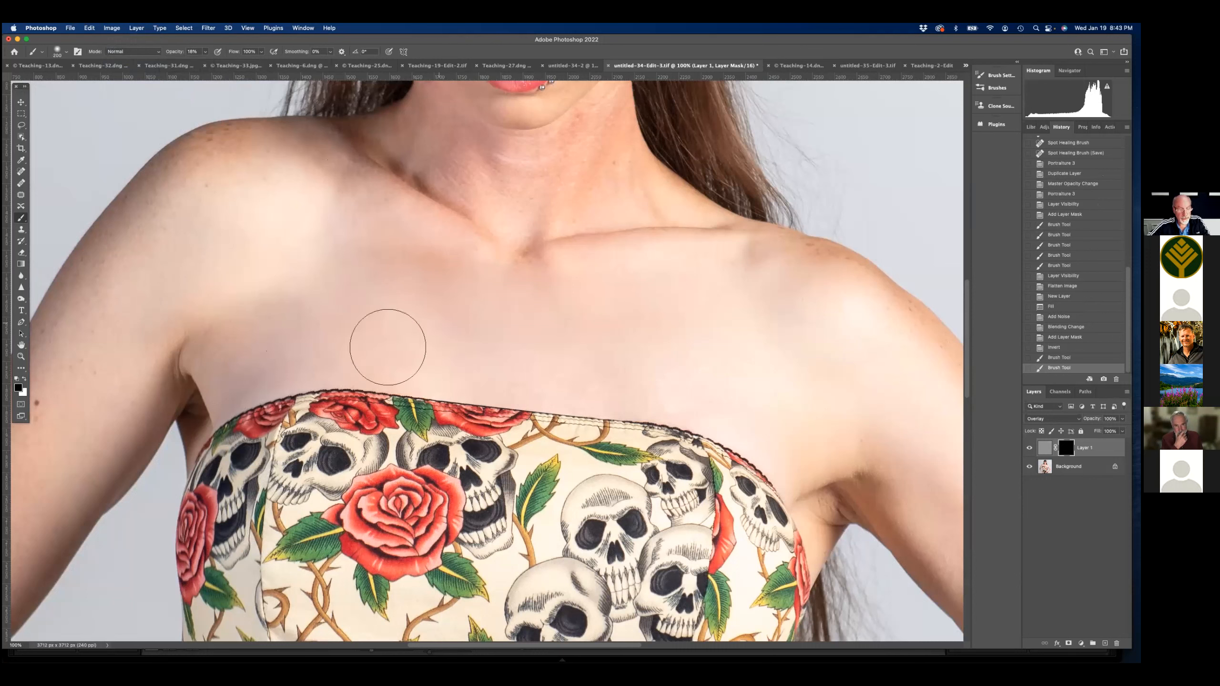
pyautogui.moveTo(366, 354)
pyautogui.mouseDown()
pyautogui.moveTo(313, 344)
pyautogui.moveTo(353, 318)
pyautogui.mouseUp()
pyautogui.moveTo(346, 316)
pyautogui.mouseDown()
pyautogui.moveTo(317, 313)
pyautogui.moveTo(406, 321)
pyautogui.mouseUp()
pyautogui.moveTo(560, 354)
pyautogui.mouseDown()
pyautogui.moveTo(618, 315)
pyautogui.moveTo(717, 363)
pyautogui.moveTo(631, 346)
pyautogui.moveTo(651, 296)
pyautogui.mouseUp()
pyautogui.moveTo(713, 351)
pyautogui.mouseDown()
pyautogui.moveTo(639, 329)
pyautogui.moveTo(654, 336)
pyautogui.mouseUp()
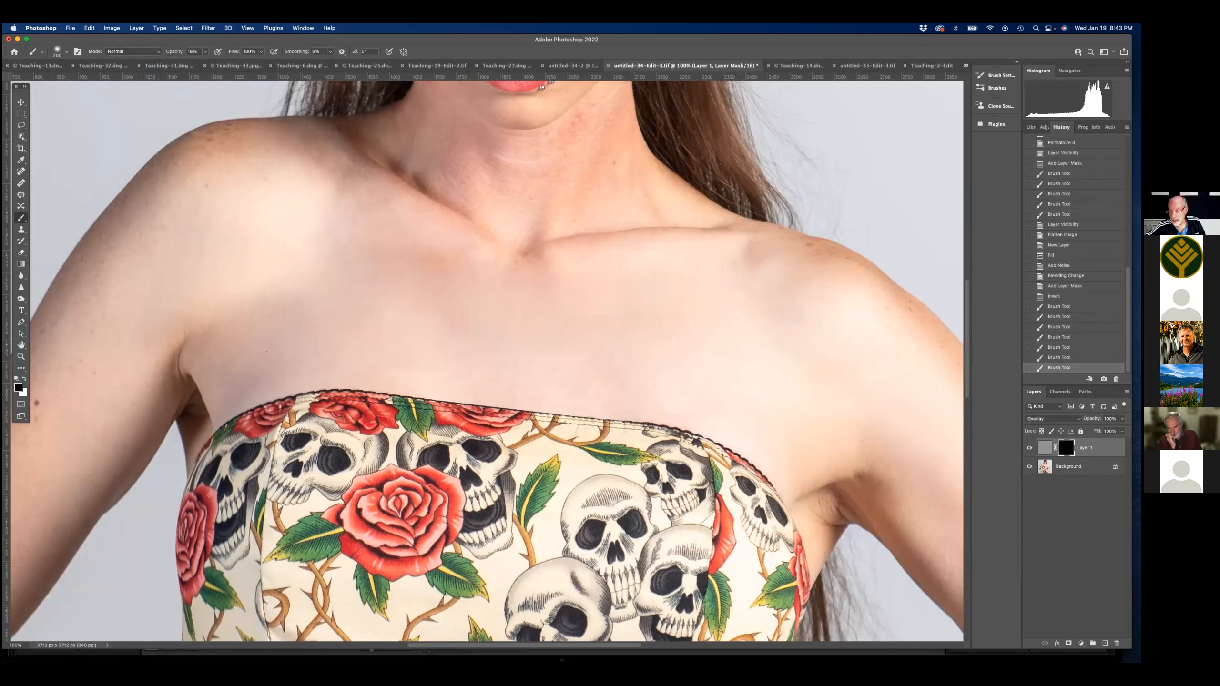
# - Delete the masked noise layer and dab the brush on the skin near the shoulder
pyautogui.moveTo(1104, 450); pyautogui.dragTo(1116, 642)
pyautogui.click(246, 272)
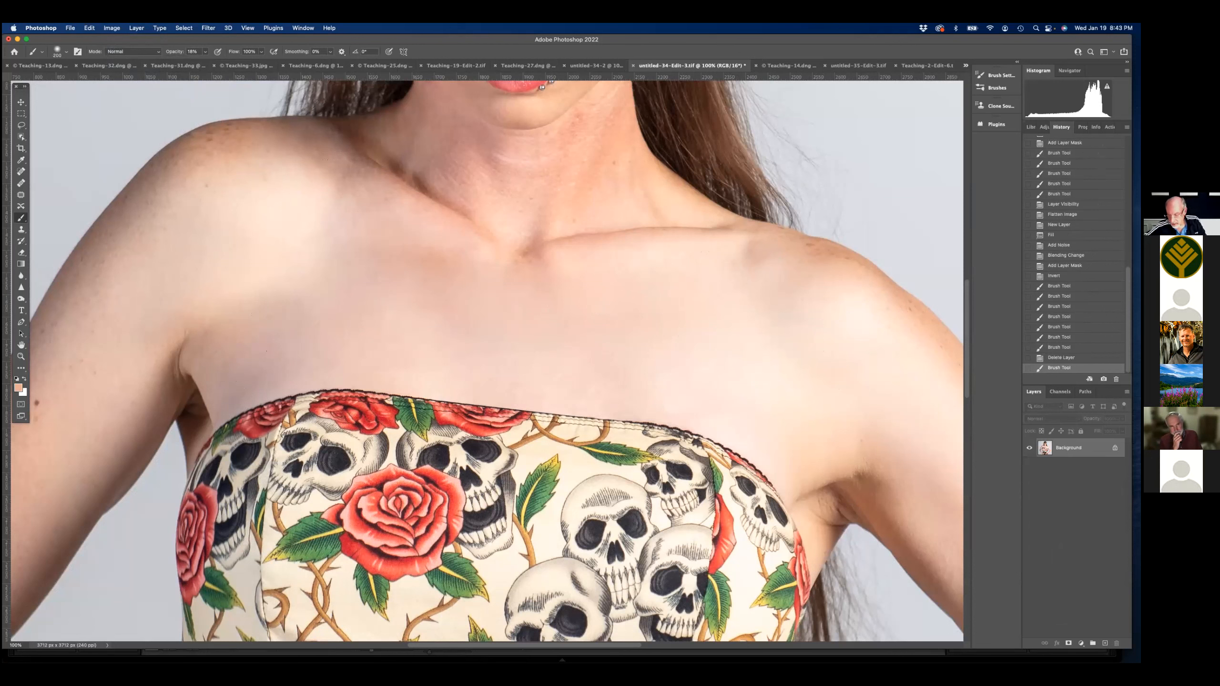
# - Add a new layer above the background and fill it with 50% Gray in Normal mode at 100% opacity
pyautogui.press('alt+shift+super+n')
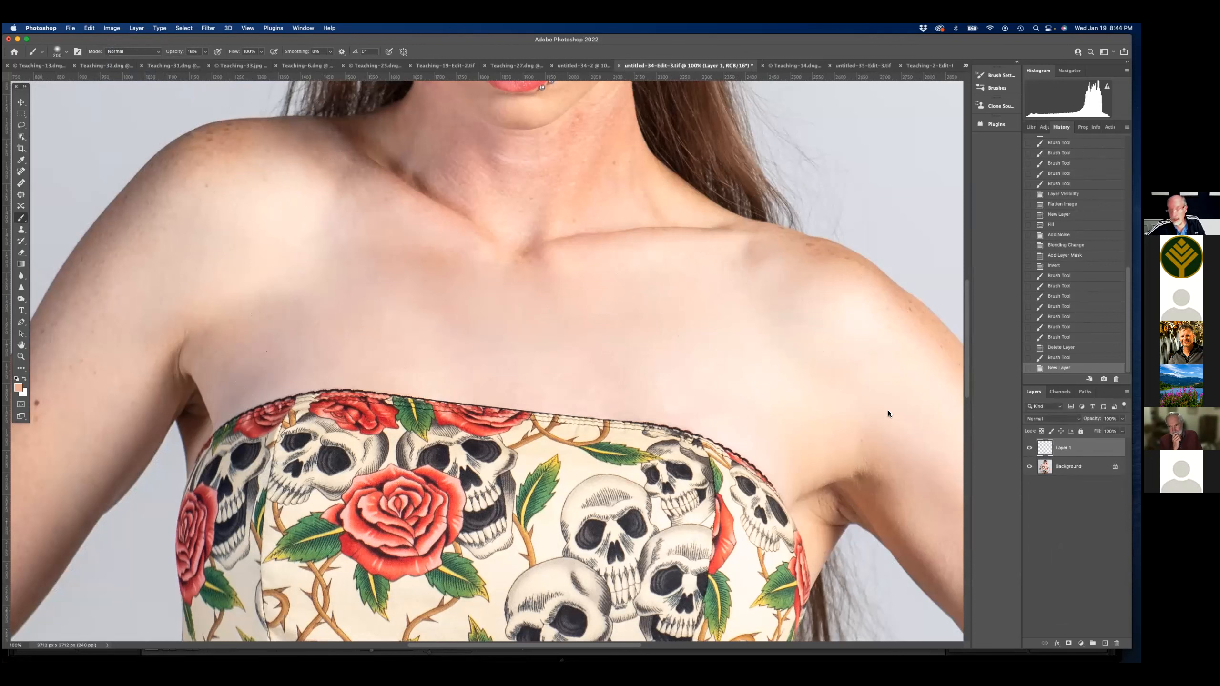
pyautogui.click(89, 29)
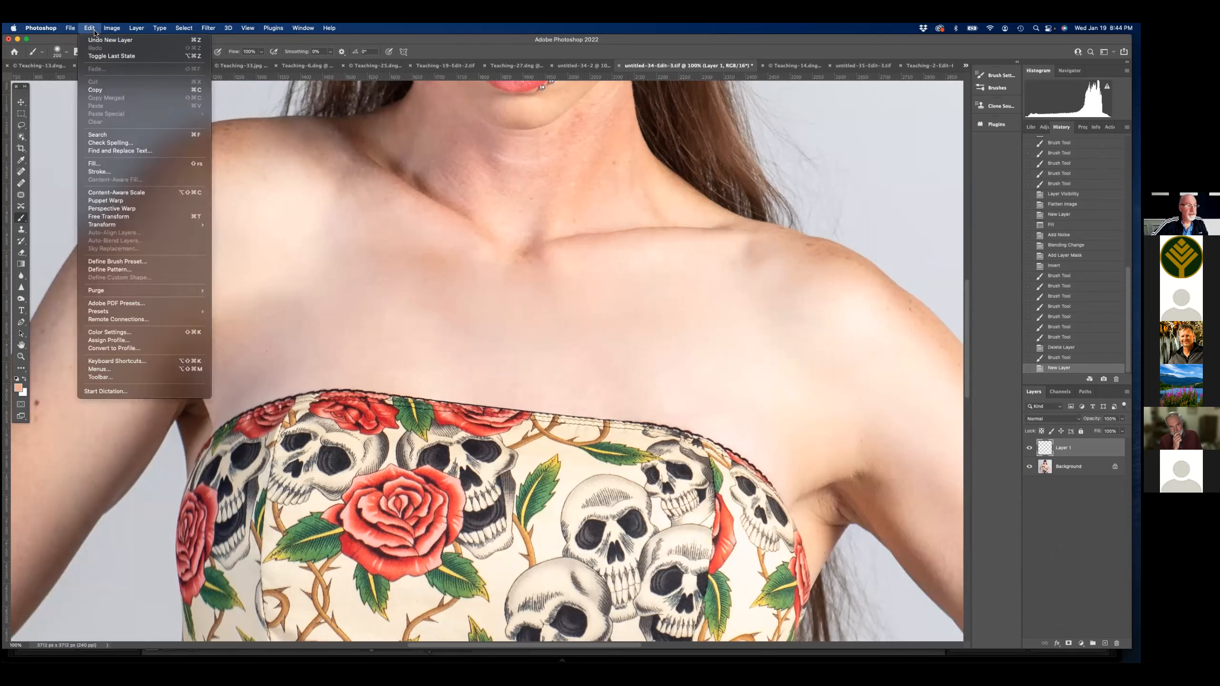
pyautogui.click(125, 165)
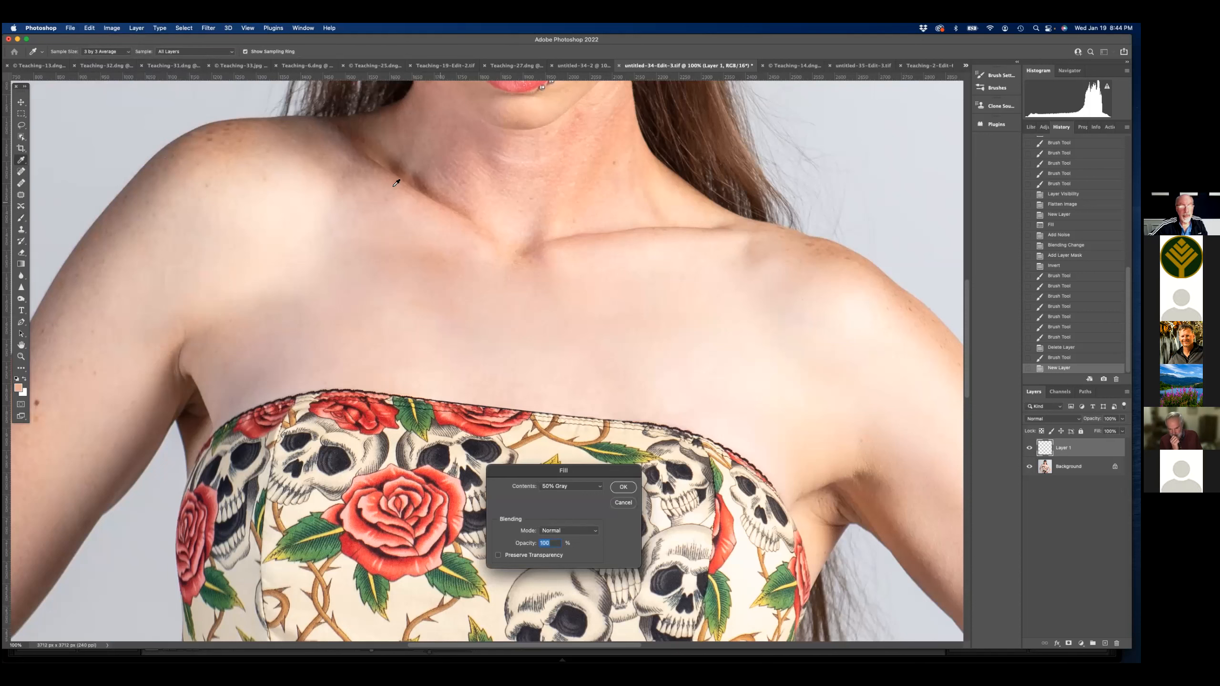
pyautogui.click(89, 30)
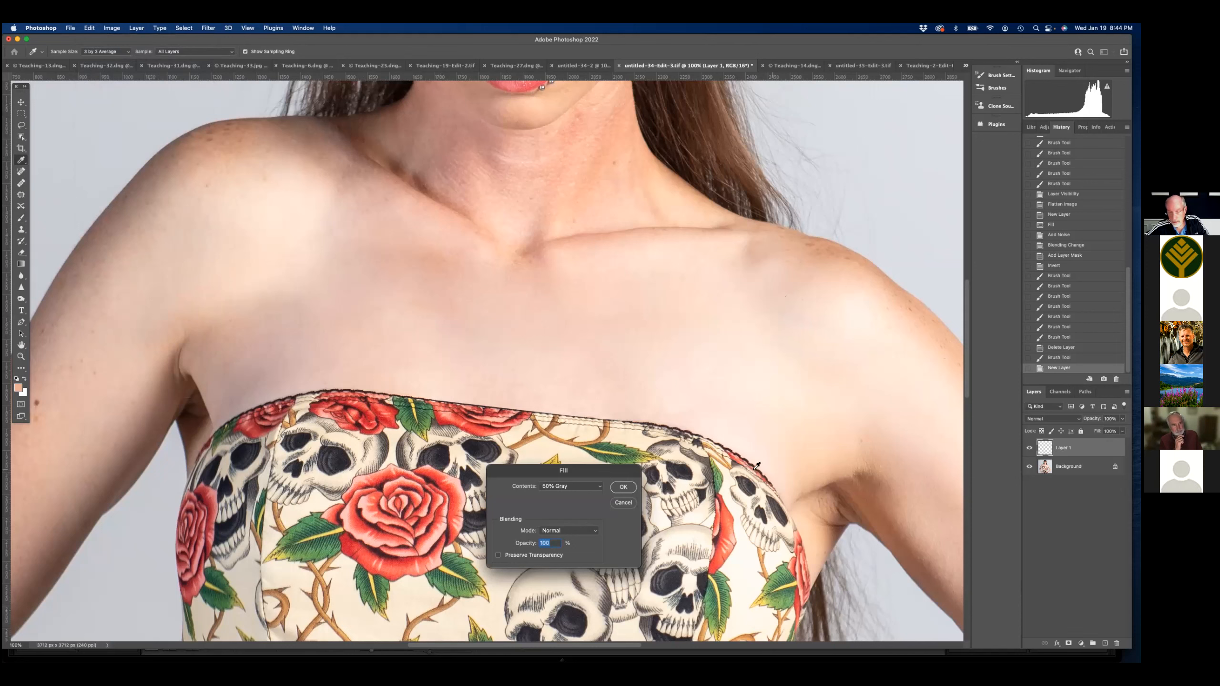
pyautogui.click(625, 486)
pyautogui.press('b')
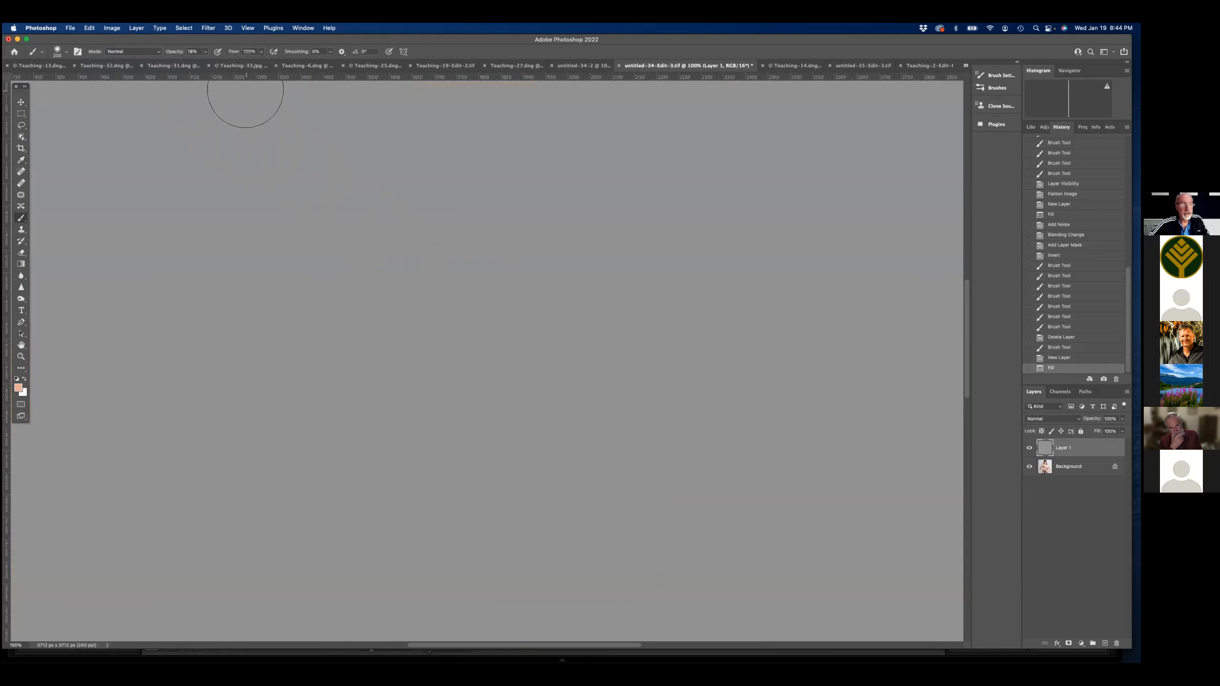
# - Convert the image from 16 to 8 Bits/Channel, keeping the layers separate
pyautogui.click(211, 30)
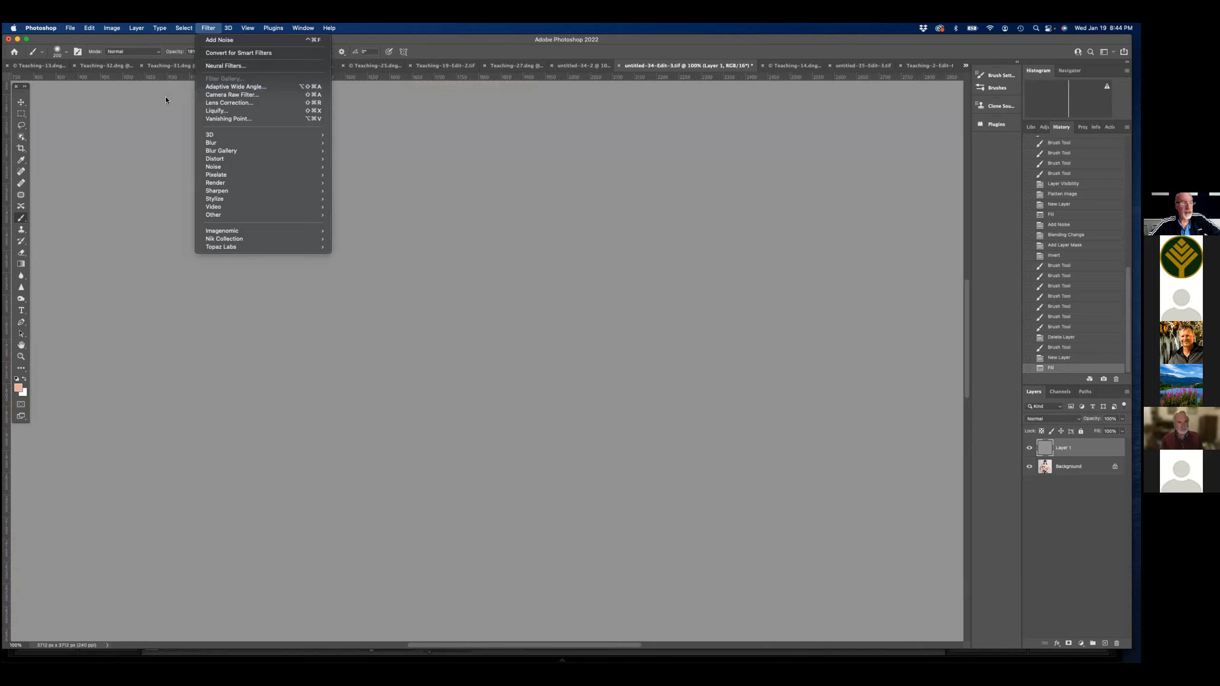
pyautogui.moveTo(116, 30)
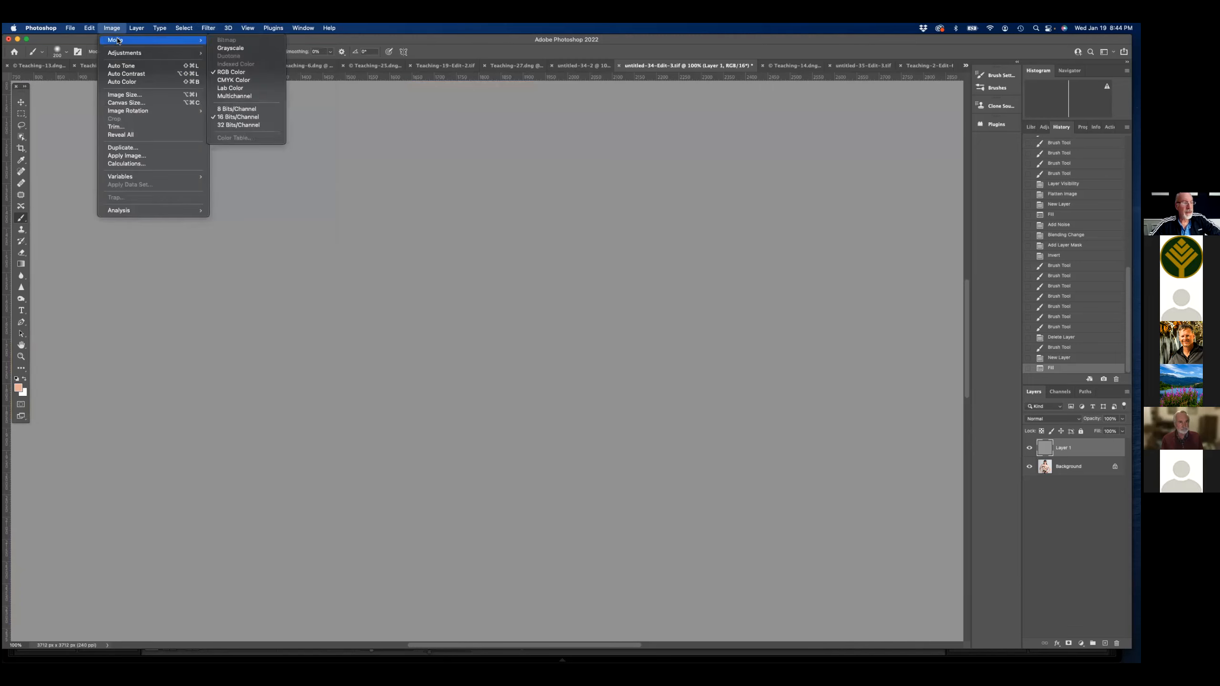
pyautogui.click(112, 30)
pyautogui.click(111, 29)
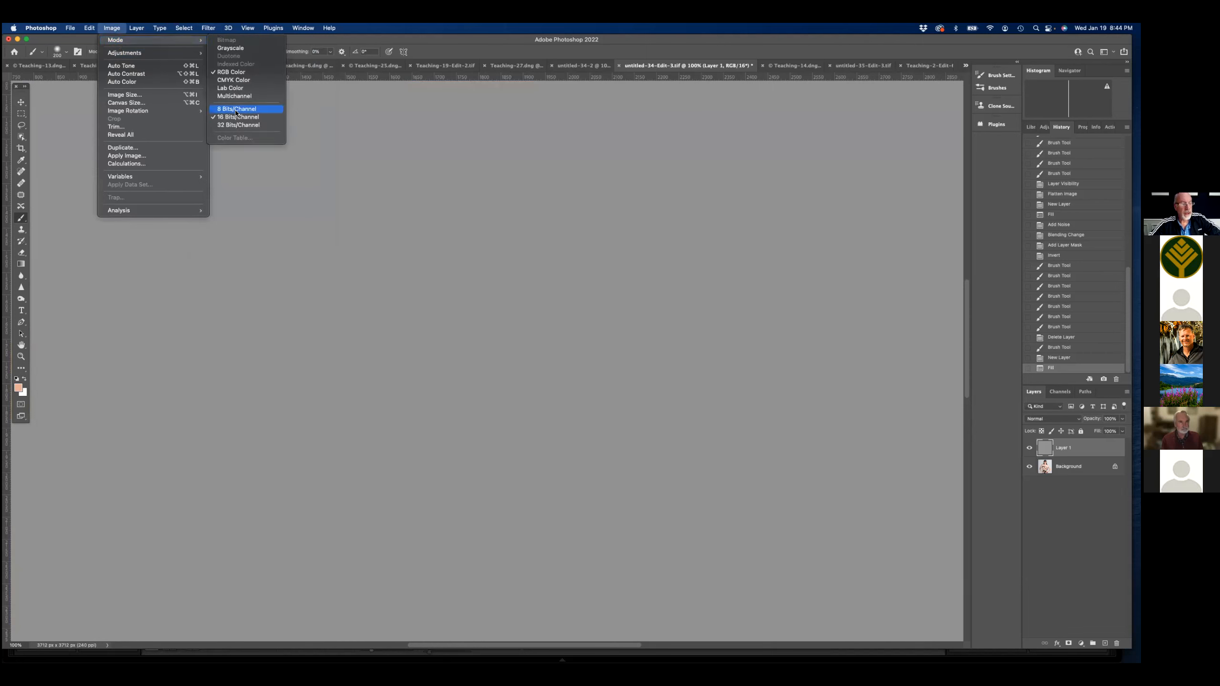
pyautogui.click(236, 110)
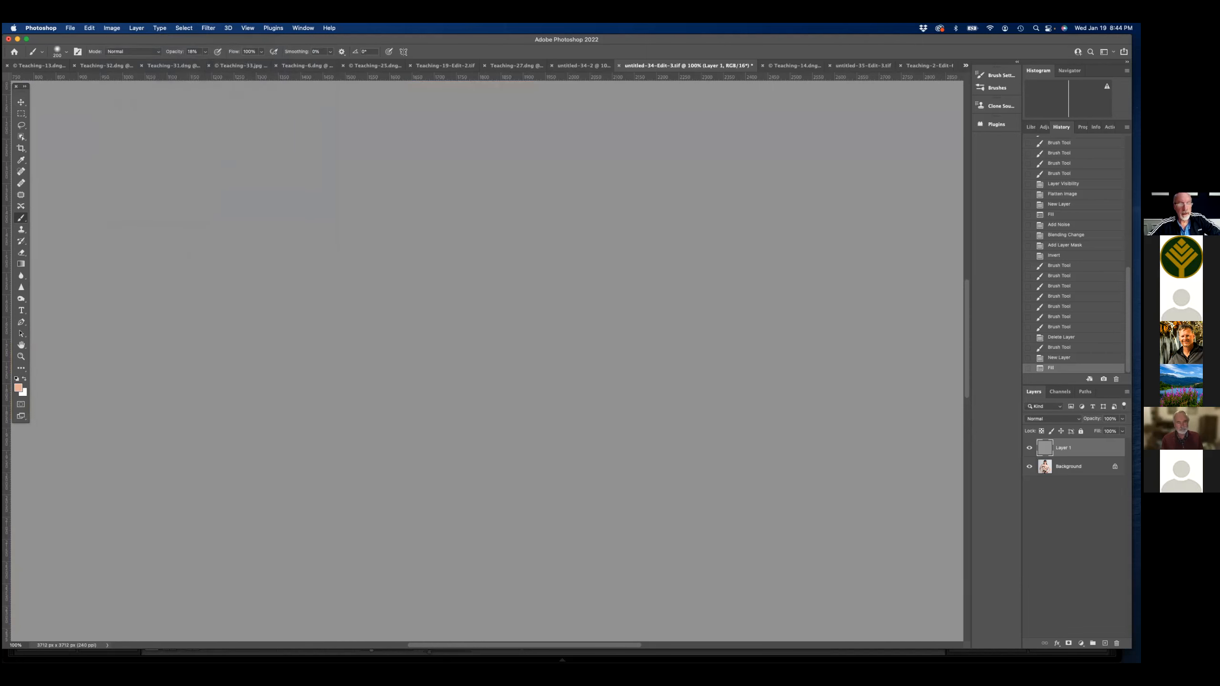
# - Try the Texturizer filter with Sandstone texture at 121% scaling on the gray layer, and delete that layer
pyautogui.click(208, 28)
pyautogui.click(229, 78)
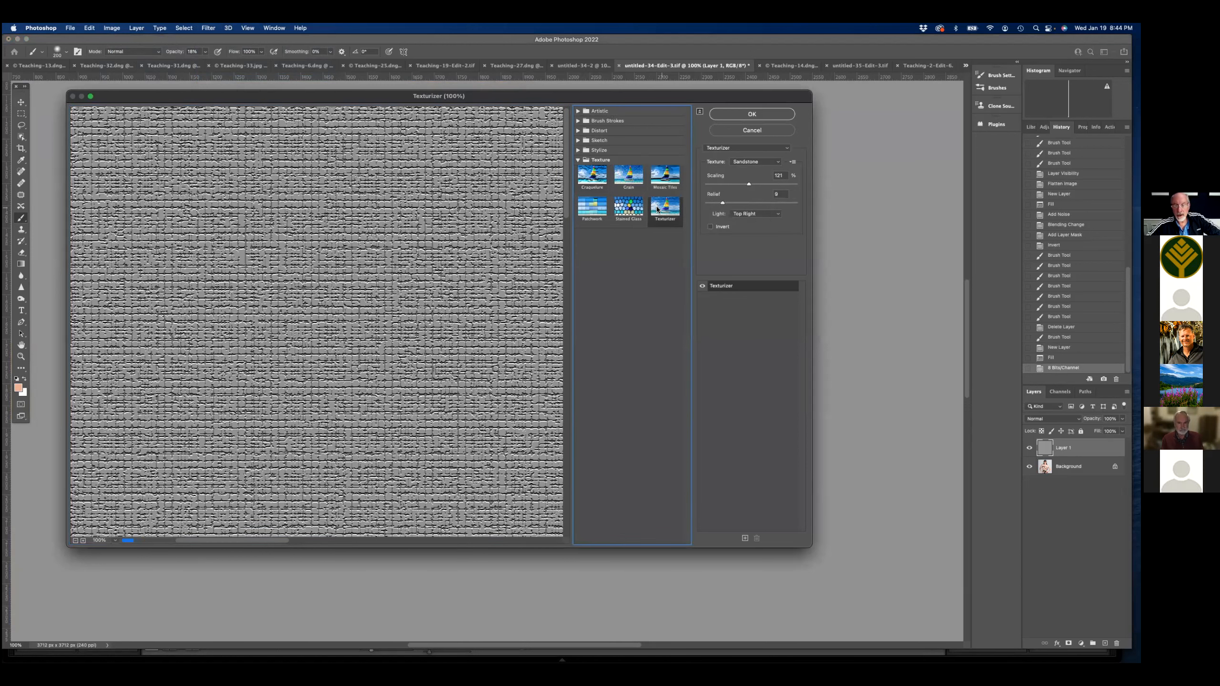
pyautogui.click(771, 162)
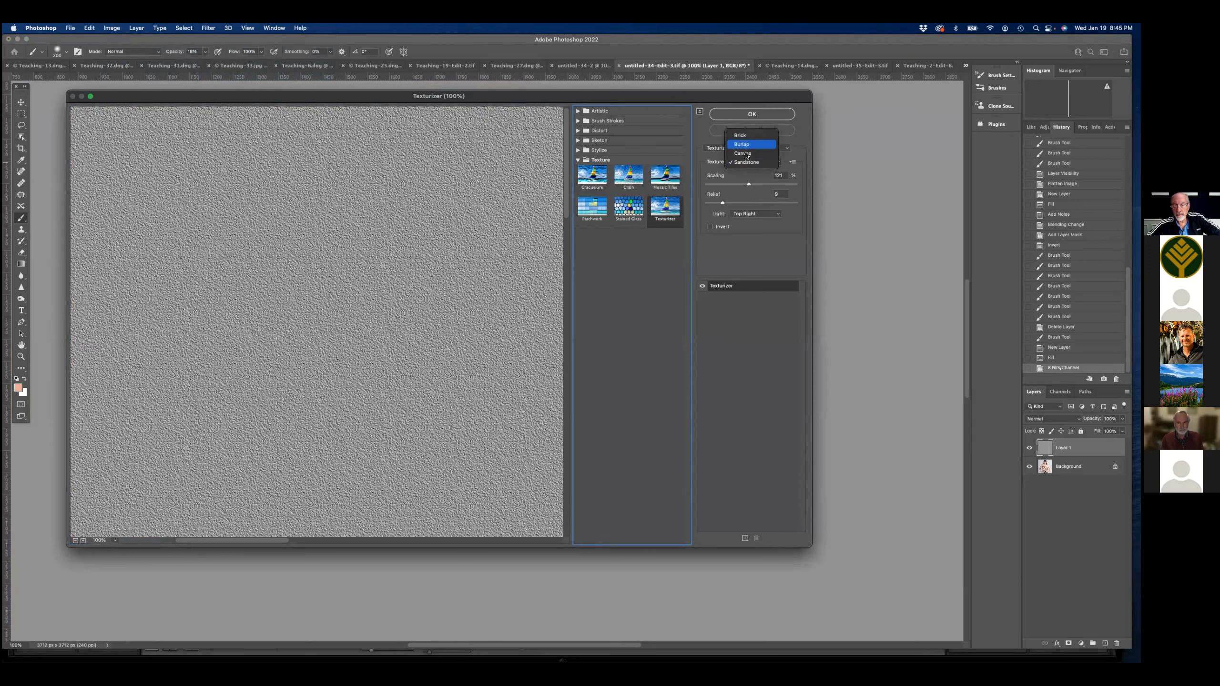
pyautogui.click(744, 145)
pyautogui.click(755, 162)
pyautogui.click(751, 181)
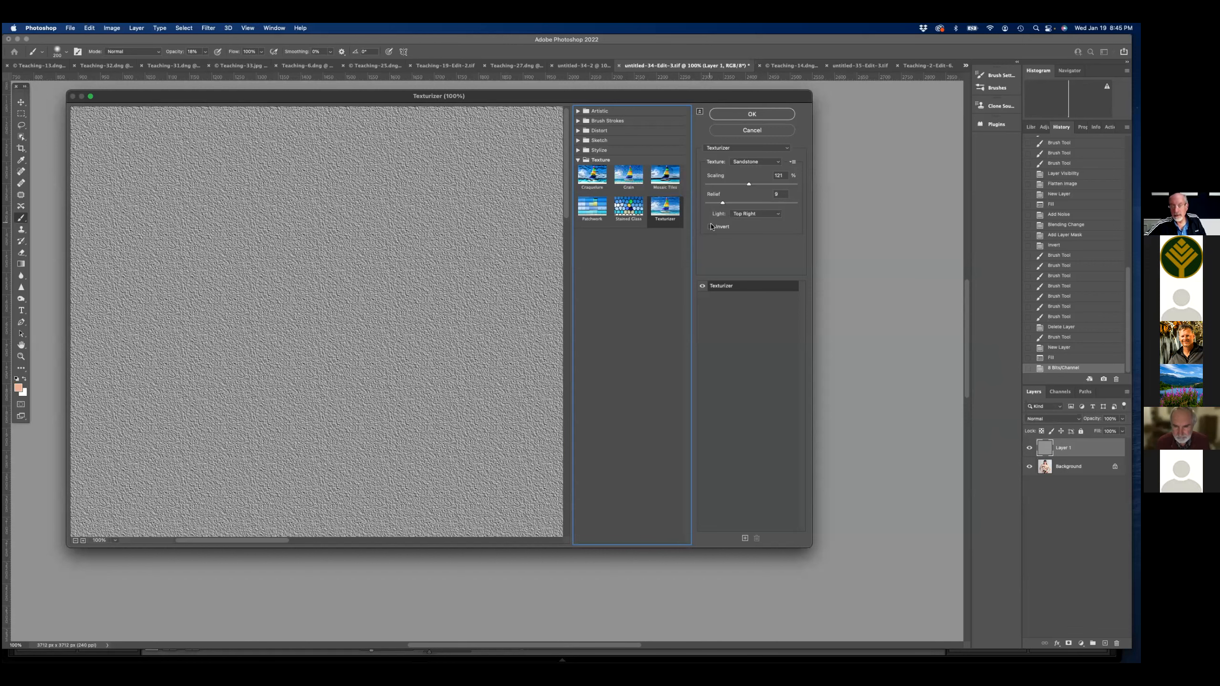
pyautogui.click(760, 116)
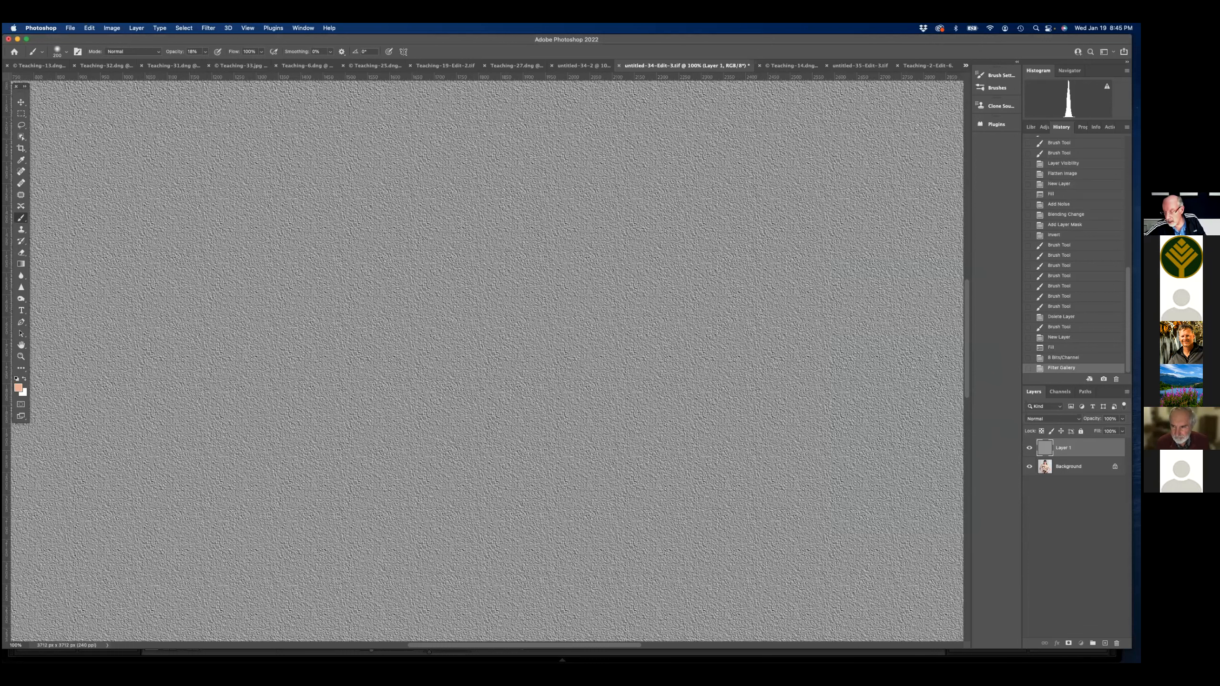
pyautogui.press('BackSpace')
# - Add a new layer filled with 50% Gray and convert it to a Smart Object
pyautogui.press('alt+shift+super+n')
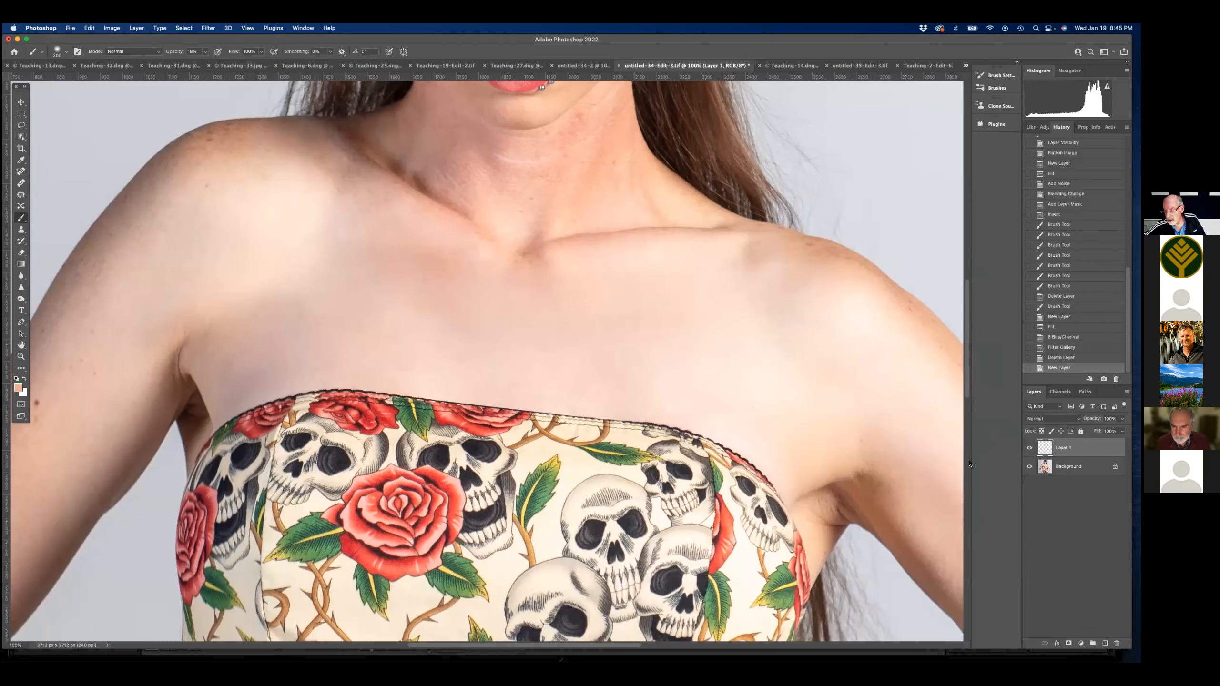
pyautogui.click(89, 29)
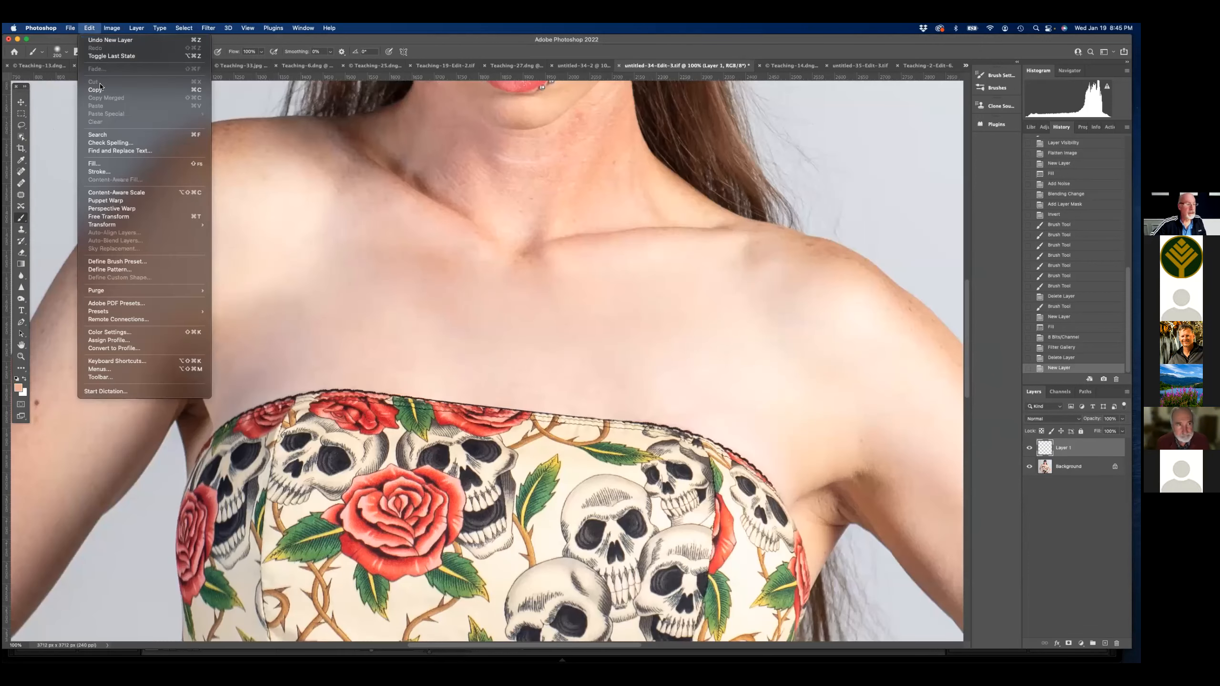
pyautogui.click(95, 164)
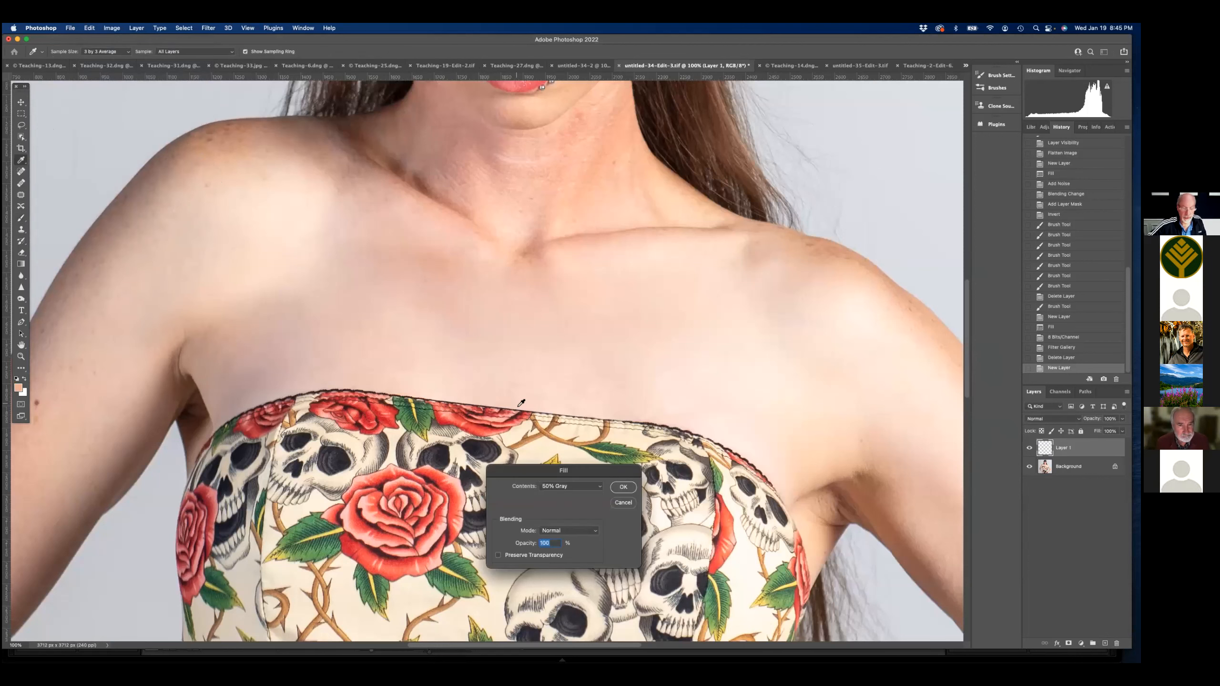
pyautogui.click(622, 488)
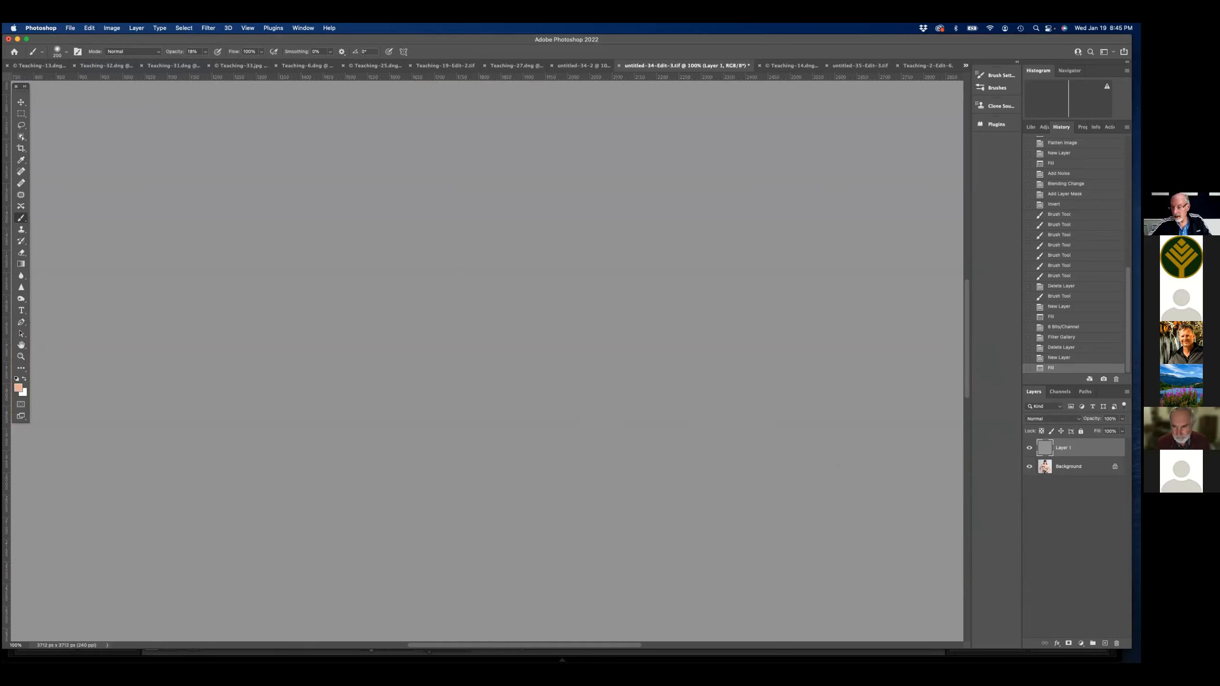
pyautogui.rightClick(1087, 447)
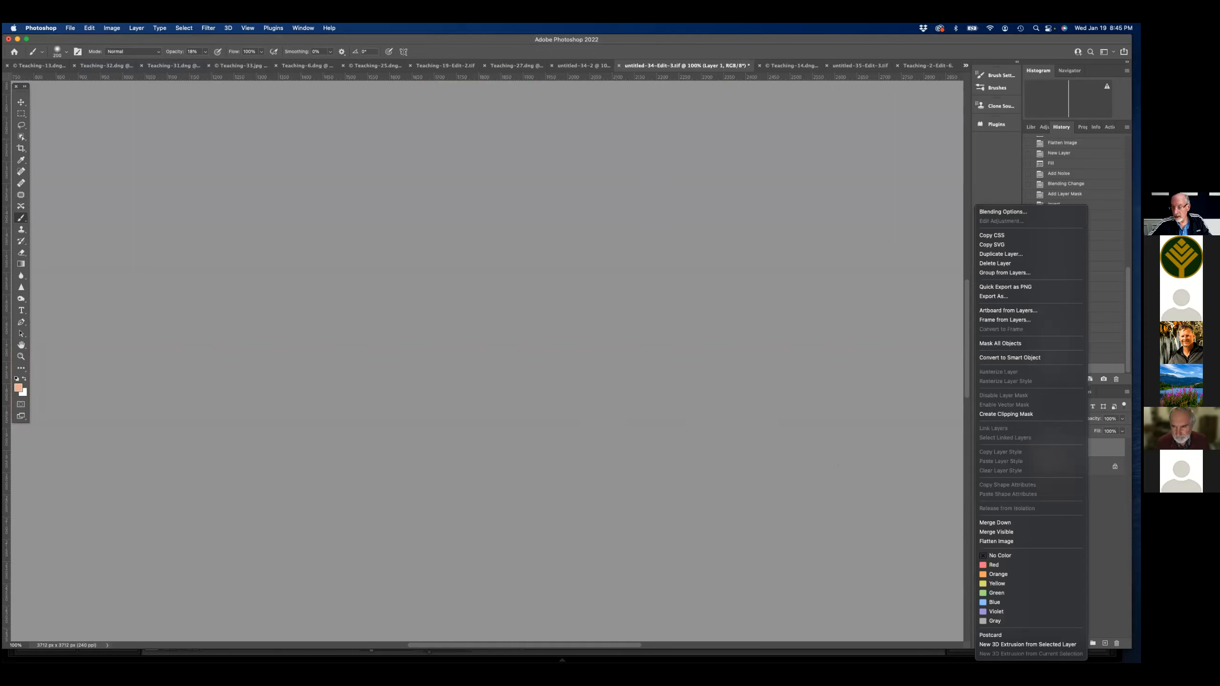
pyautogui.click(1028, 358)
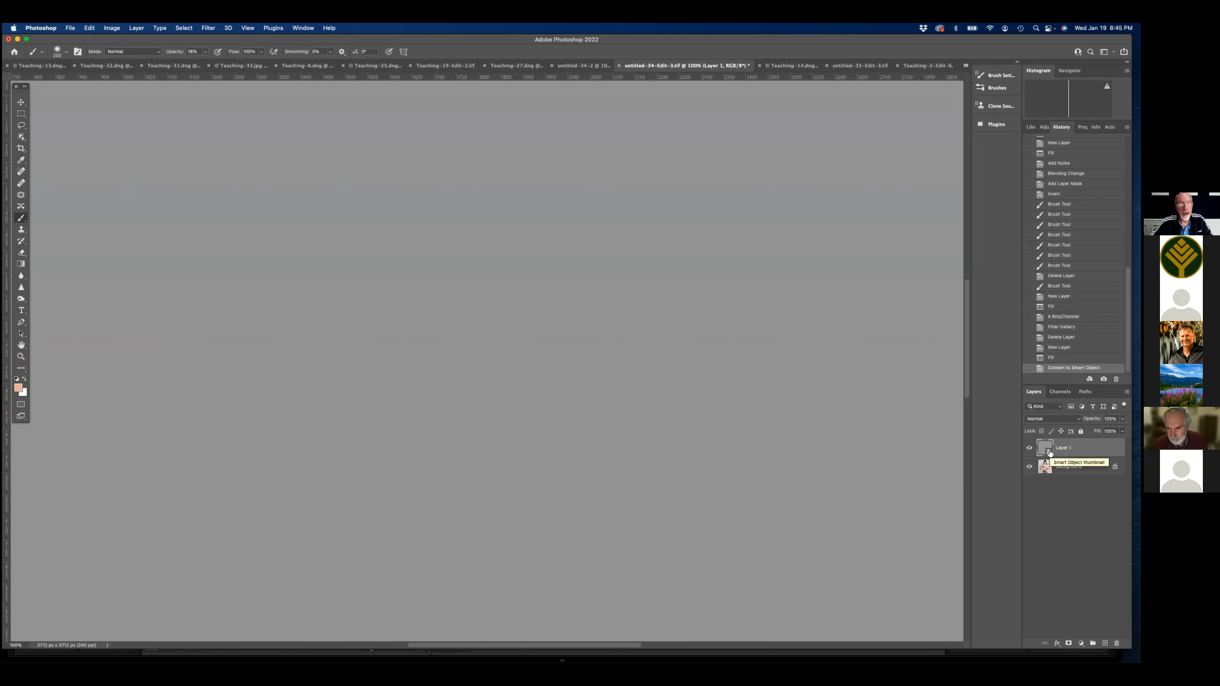
# - Apply the Texturizer filter to the gray Smart Object with Sandstone texture, 121% scaling, Top Right light and a lower relief
pyautogui.click(207, 28)
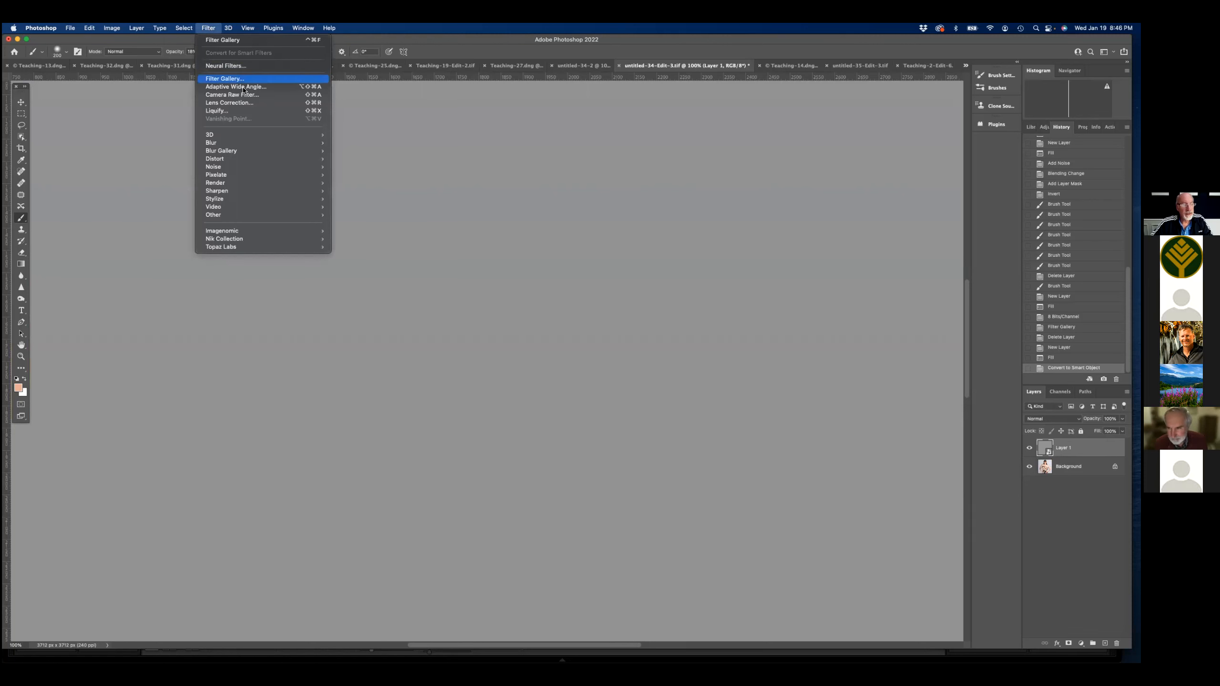
pyautogui.click(225, 78)
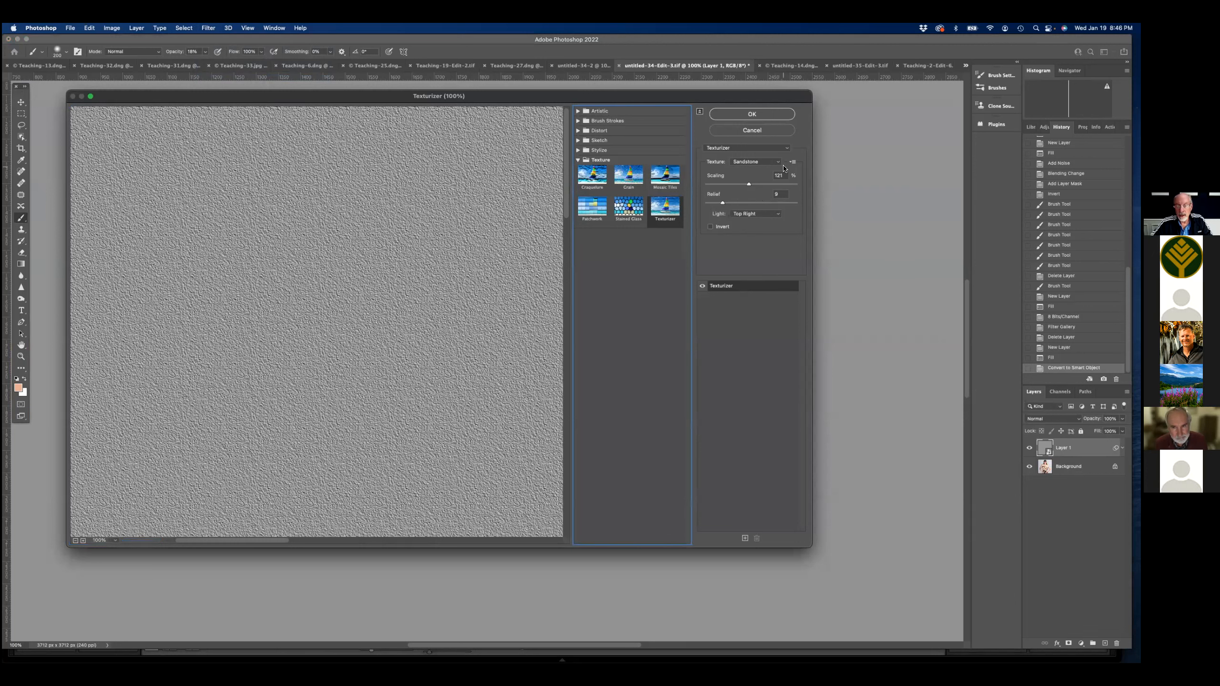
pyautogui.click(723, 204)
pyautogui.moveTo(714, 205); pyautogui.dragTo(717, 205)
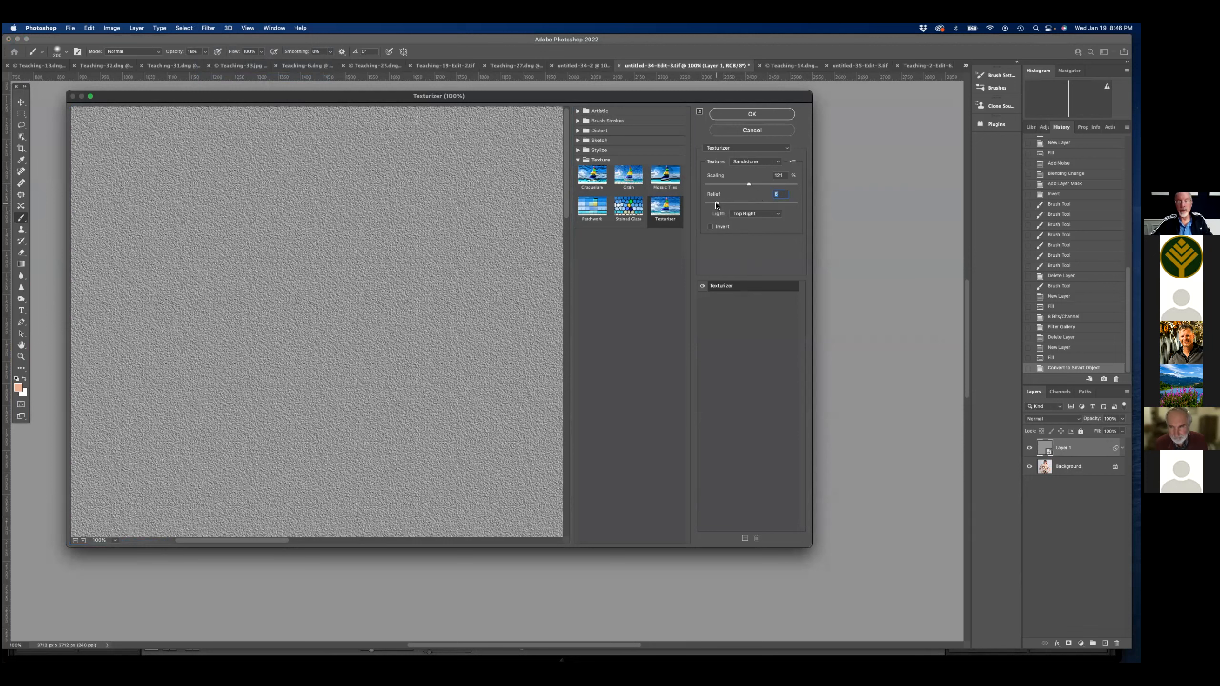
pyautogui.click(752, 130)
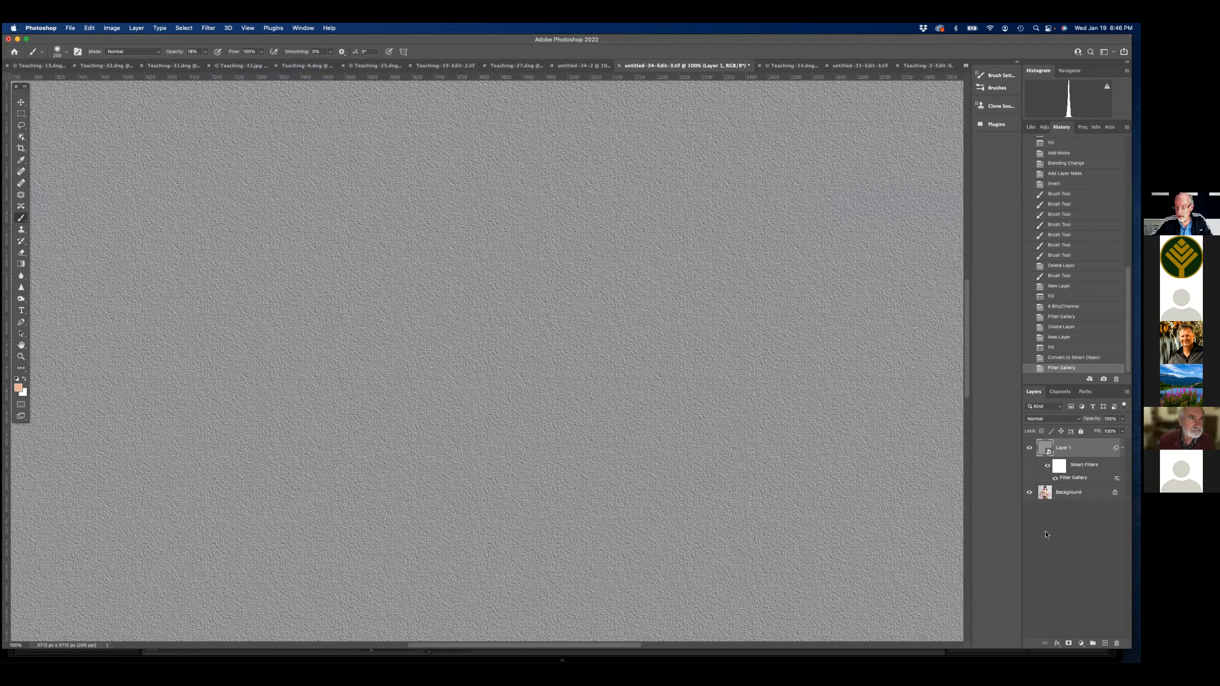
# - Set the texture layer's blend mode to Overlay and add a layer mask inverted to black
pyautogui.click(1051, 418)
pyautogui.click(1047, 535)
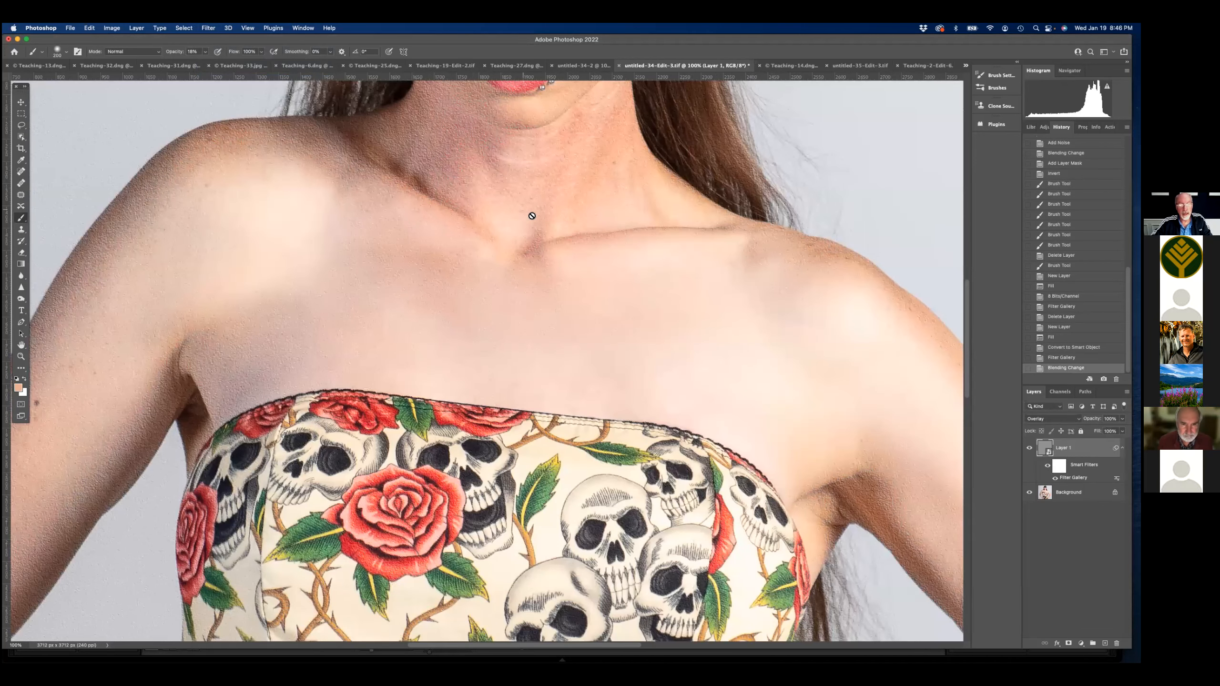
pyautogui.moveTo(540, 450); pyautogui.dragTo(540, 460)
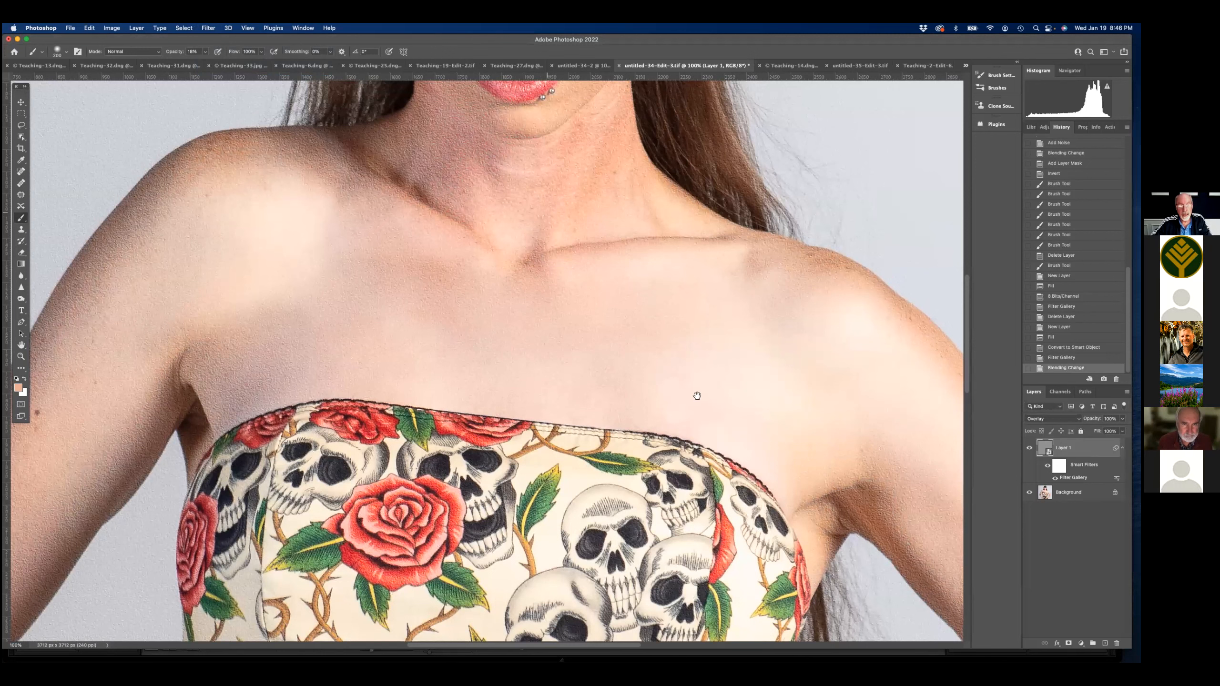
pyautogui.scroll(6, 696, 395)
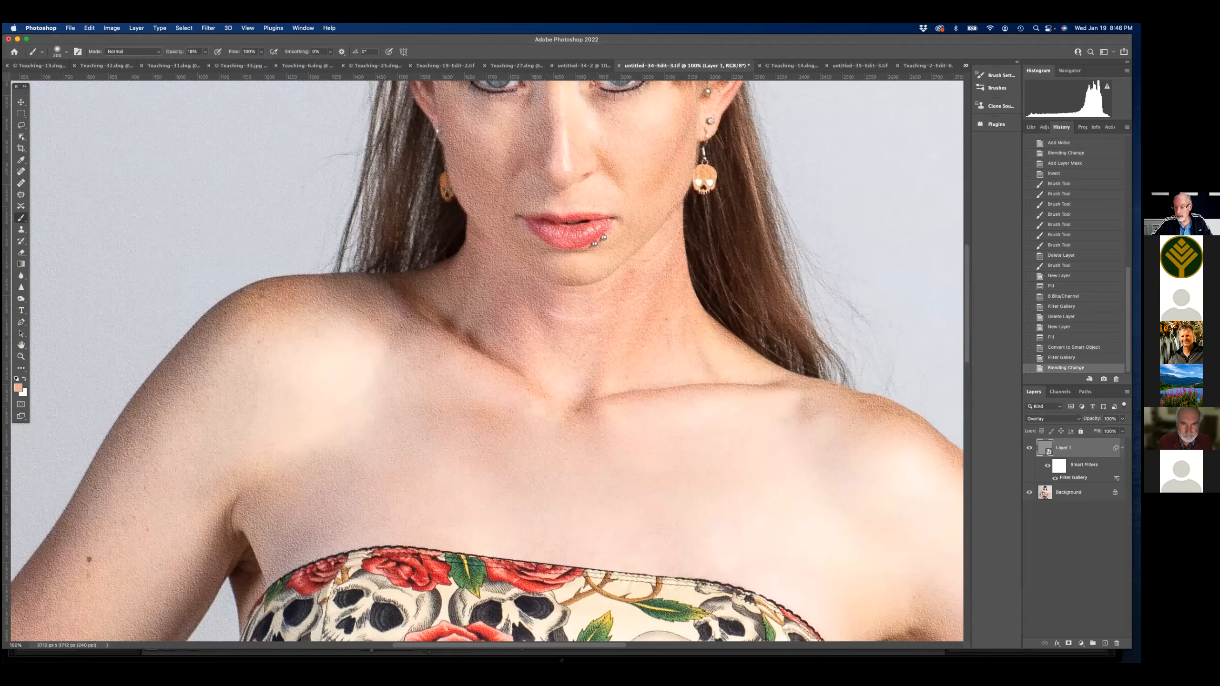
pyautogui.click(1068, 643)
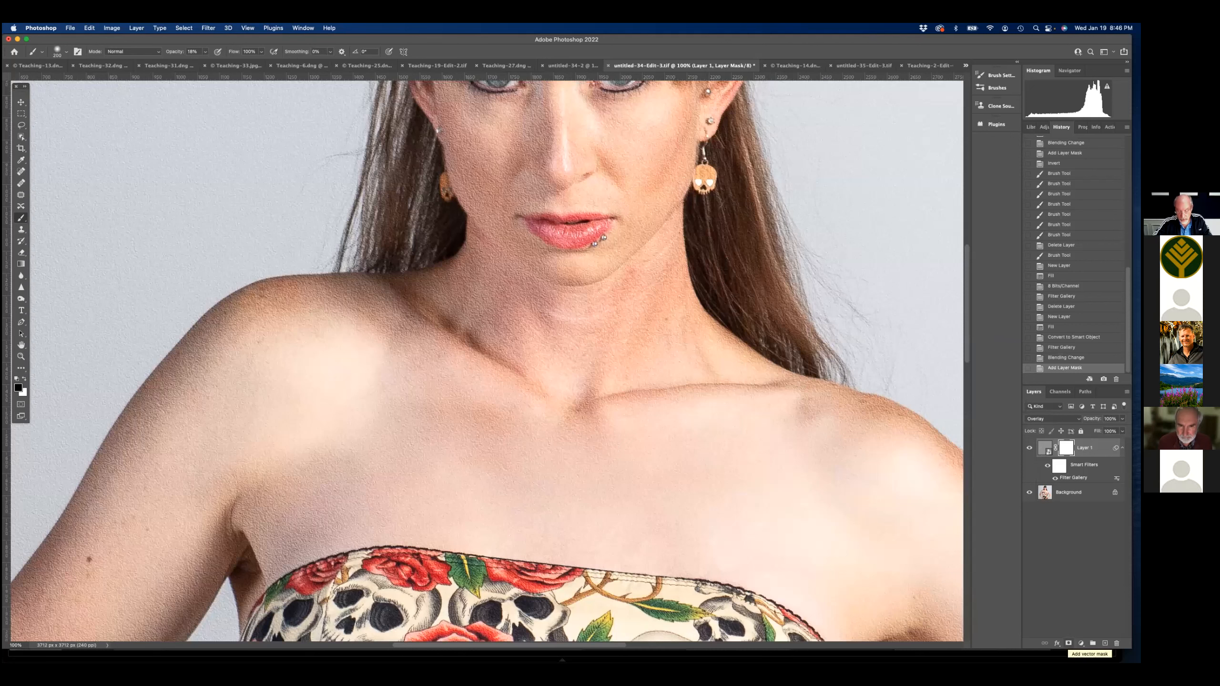
pyautogui.press('super+i')
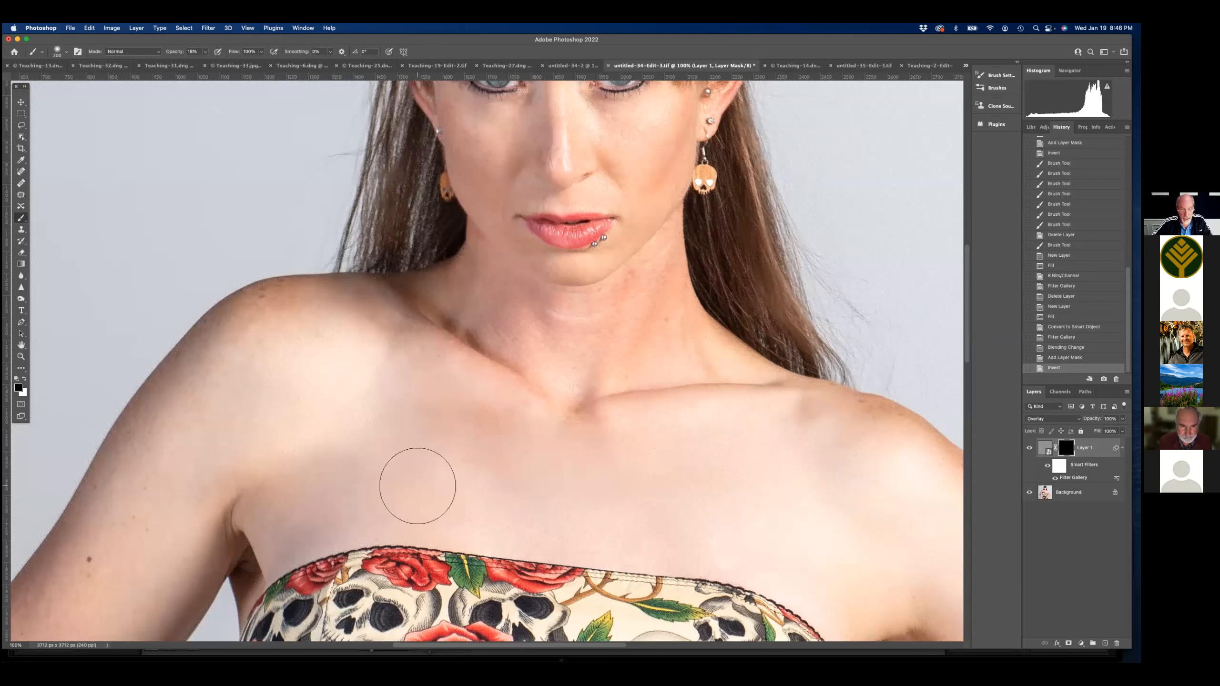
# - Try painting the texture onto the chest skin through the black mask with the brush at 18% opacity
pyautogui.moveTo(458, 498); pyautogui.dragTo(411, 499)
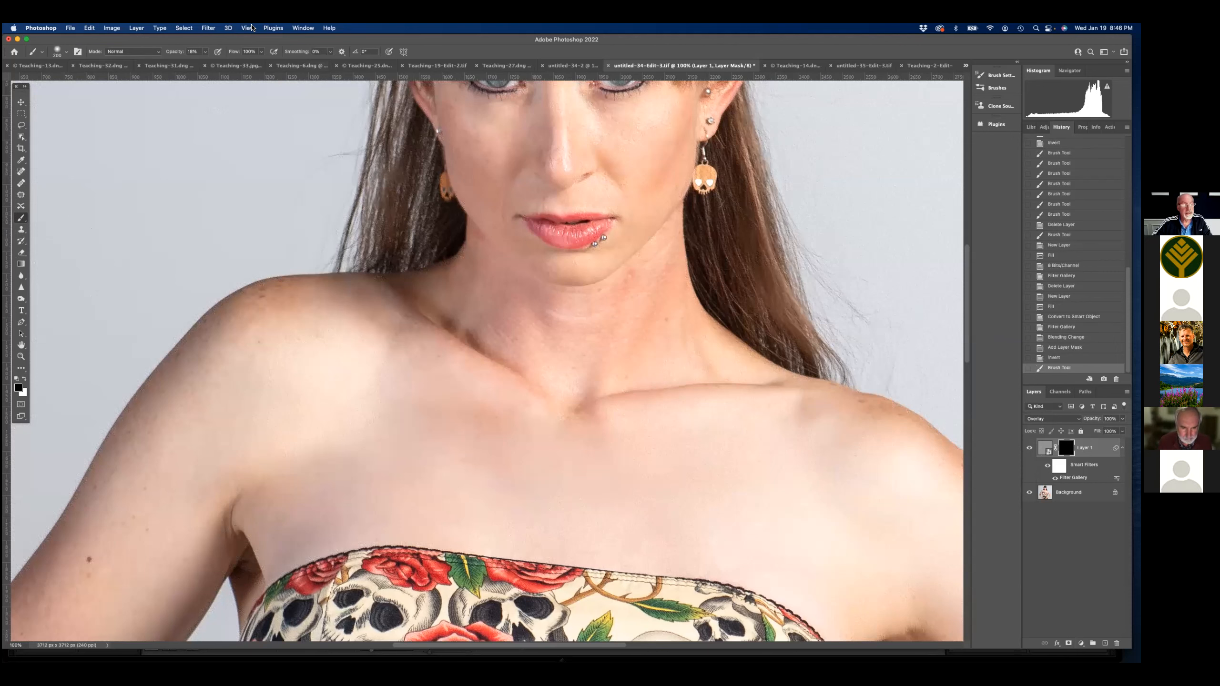
pyautogui.click(249, 28)
pyautogui.click(255, 141)
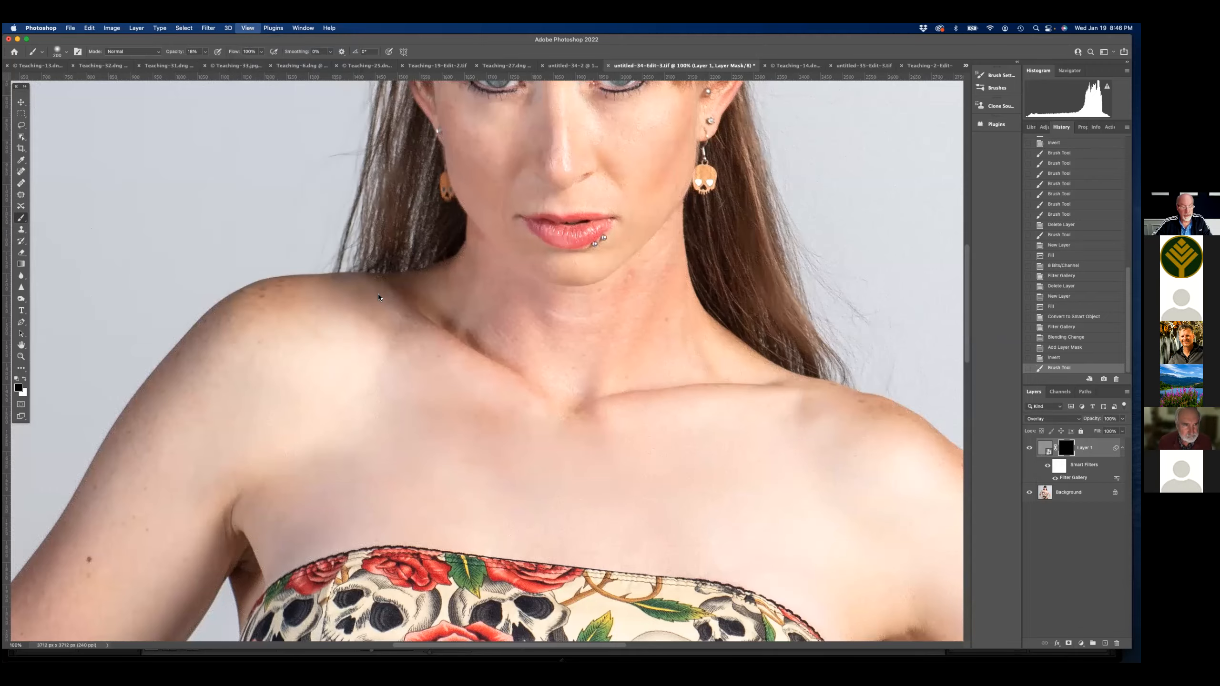
pyautogui.scroll(-10, 389, 327)
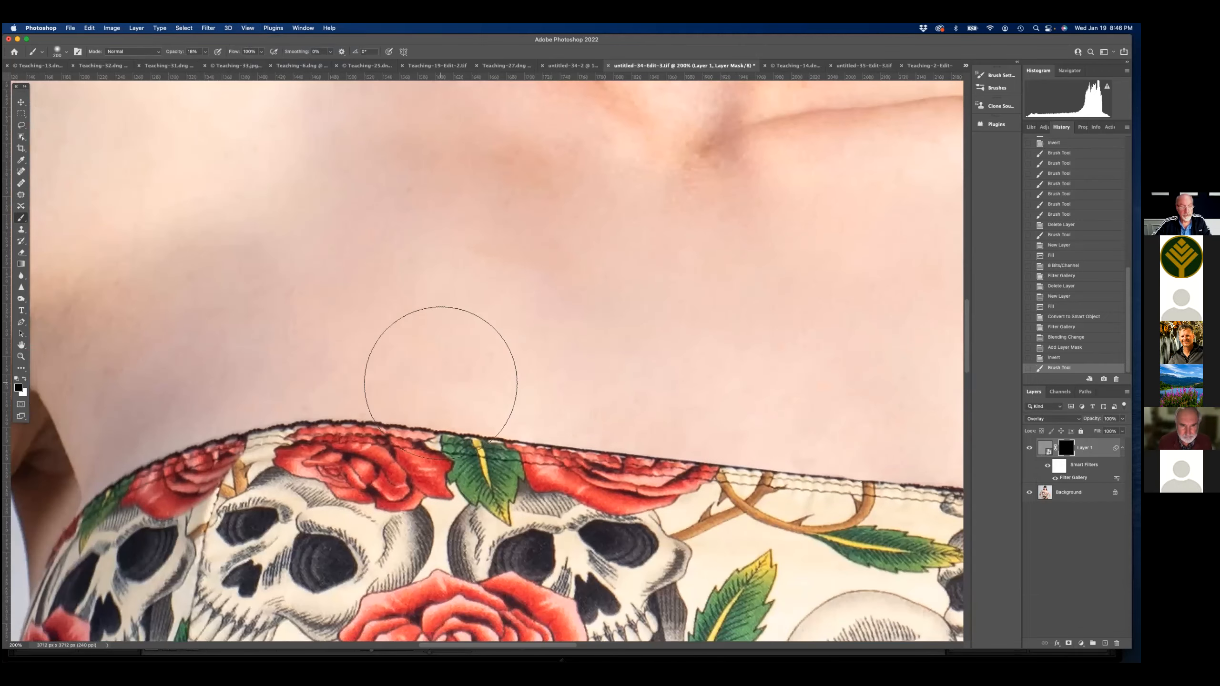
pyautogui.moveTo(456, 334)
pyautogui.mouseDown()
pyautogui.moveTo(419, 261)
pyautogui.moveTo(342, 230)
pyautogui.moveTo(448, 326)
pyautogui.mouseUp()
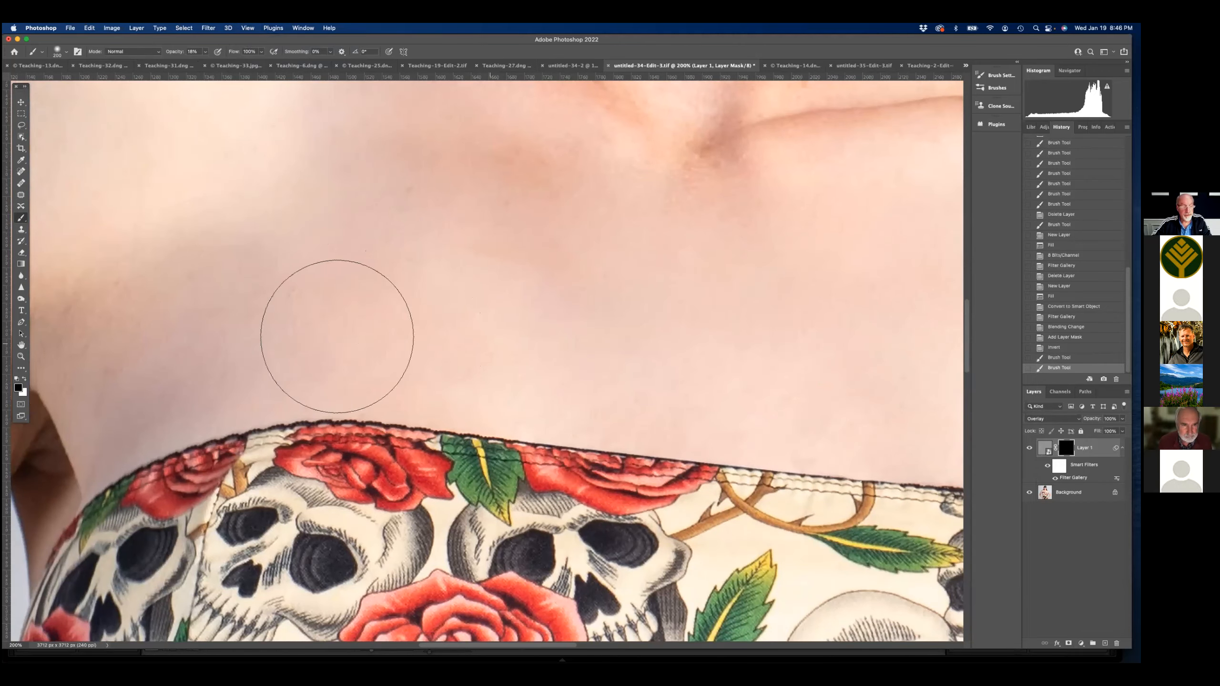
pyautogui.moveTo(327, 336)
pyautogui.mouseDown()
pyautogui.moveTo(433, 337)
pyautogui.moveTo(508, 226)
pyautogui.mouseUp()
pyautogui.moveTo(508, 226); pyautogui.dragTo(883, 377)
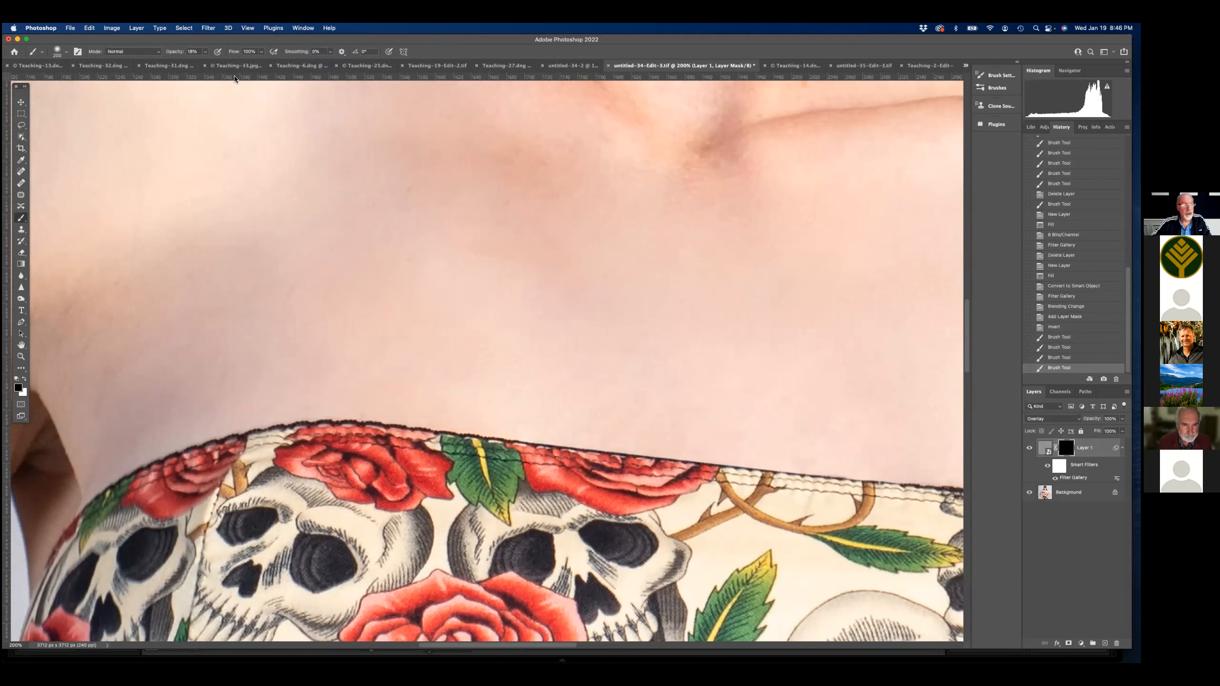
# - Raise the brush opacity to about 70%, switch the foreground to white, and paint the texture onto the chest skin above the dress
pyautogui.click(205, 54)
pyautogui.moveTo(204, 63); pyautogui.dragTo(245, 65)
pyautogui.click(225, 63)
pyautogui.moveTo(346, 385)
pyautogui.mouseDown()
pyautogui.moveTo(328, 321)
pyautogui.moveTo(433, 336)
pyautogui.moveTo(424, 303)
pyautogui.moveTo(437, 264)
pyautogui.mouseUp()
pyautogui.press('x')
pyautogui.moveTo(131, 327)
pyautogui.mouseDown()
pyautogui.moveTo(226, 341)
pyautogui.moveTo(295, 320)
pyautogui.mouseUp()
pyautogui.moveTo(376, 313)
pyautogui.mouseDown()
pyautogui.moveTo(342, 319)
pyautogui.moveTo(380, 239)
pyautogui.moveTo(352, 229)
pyautogui.moveTo(475, 253)
pyautogui.moveTo(470, 291)
pyautogui.moveTo(429, 314)
pyautogui.moveTo(309, 210)
pyautogui.mouseUp()
pyautogui.moveTo(327, 216)
pyautogui.mouseDown()
pyautogui.moveTo(489, 265)
pyautogui.moveTo(491, 336)
pyautogui.mouseUp()
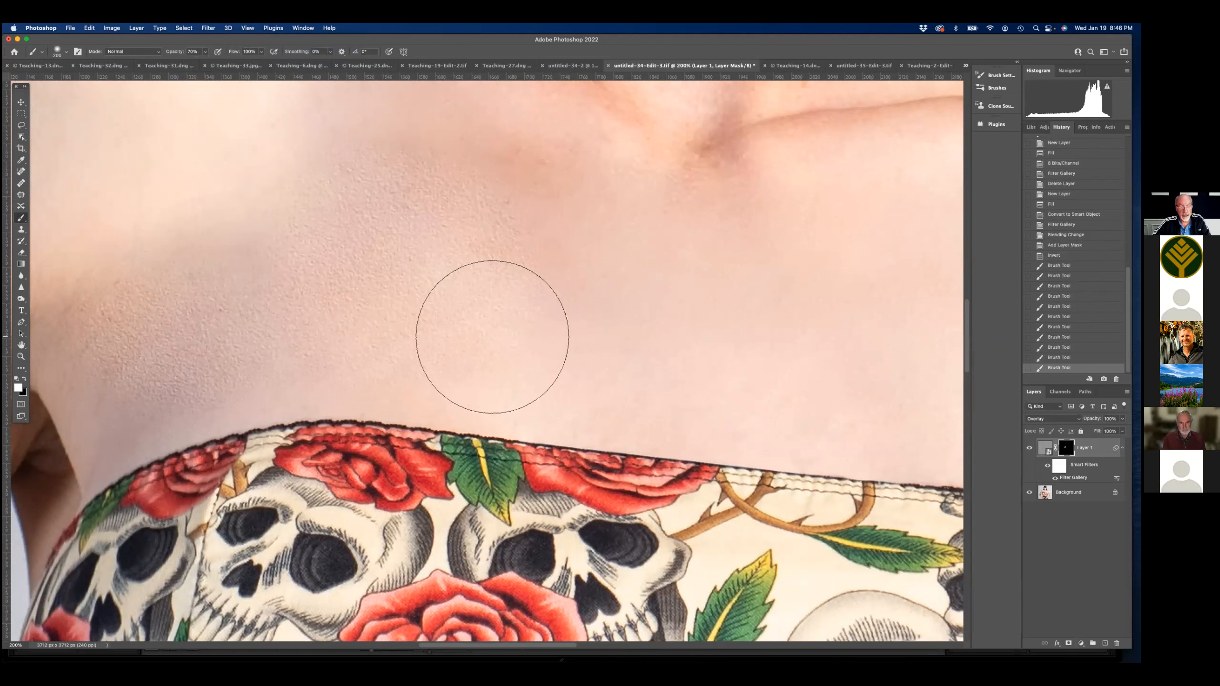
pyautogui.moveTo(403, 333)
pyautogui.mouseDown()
pyautogui.moveTo(417, 346)
pyautogui.moveTo(357, 259)
pyautogui.moveTo(289, 251)
pyautogui.moveTo(330, 267)
pyautogui.mouseUp()
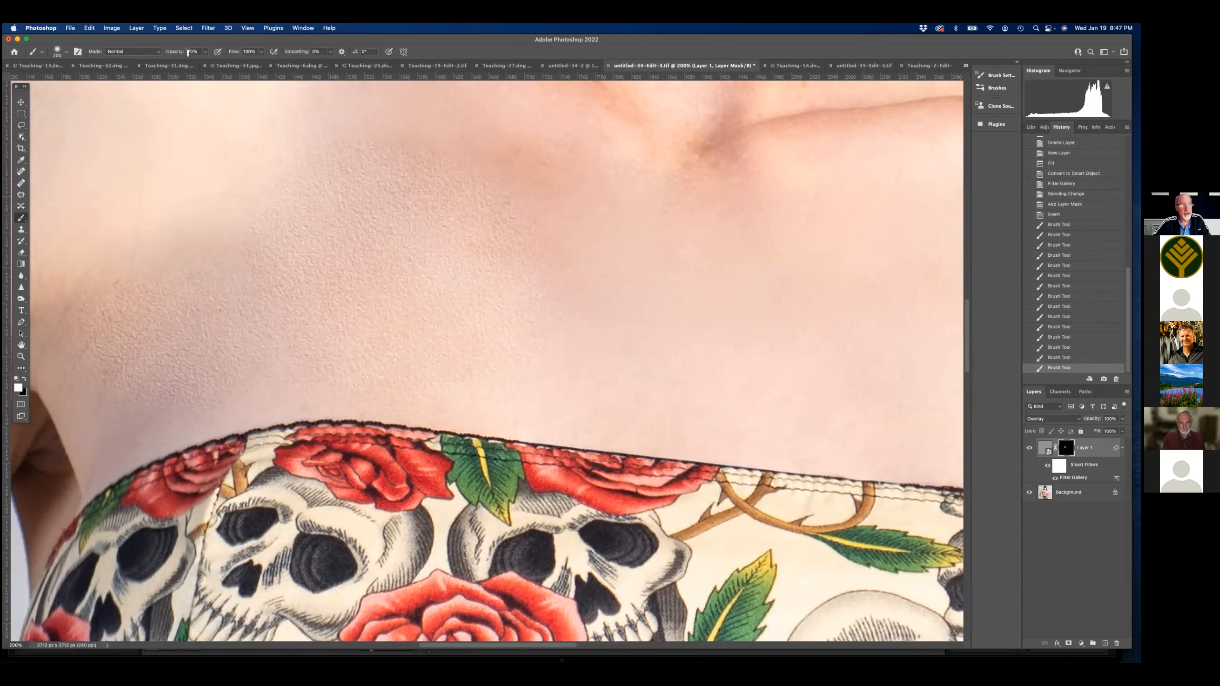
# - Lower the opacity of the masked texture layer to about 35%
pyautogui.click(1122, 418)
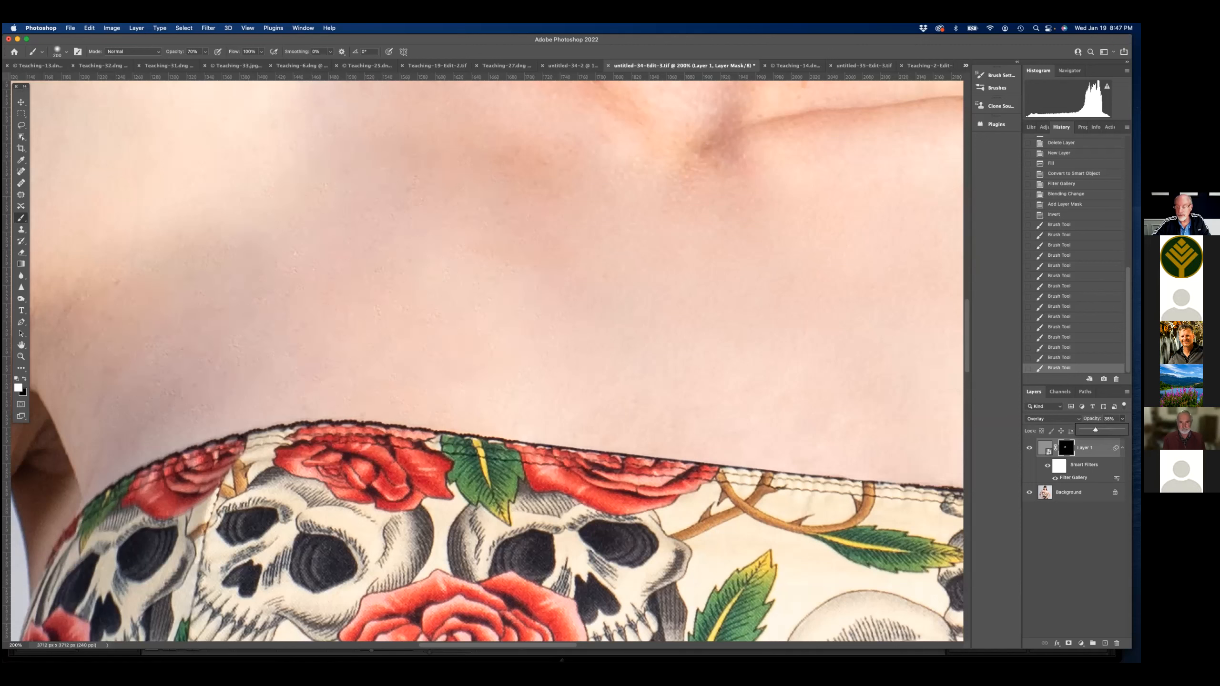
pyautogui.moveTo(1095, 430); pyautogui.dragTo(1094, 430)
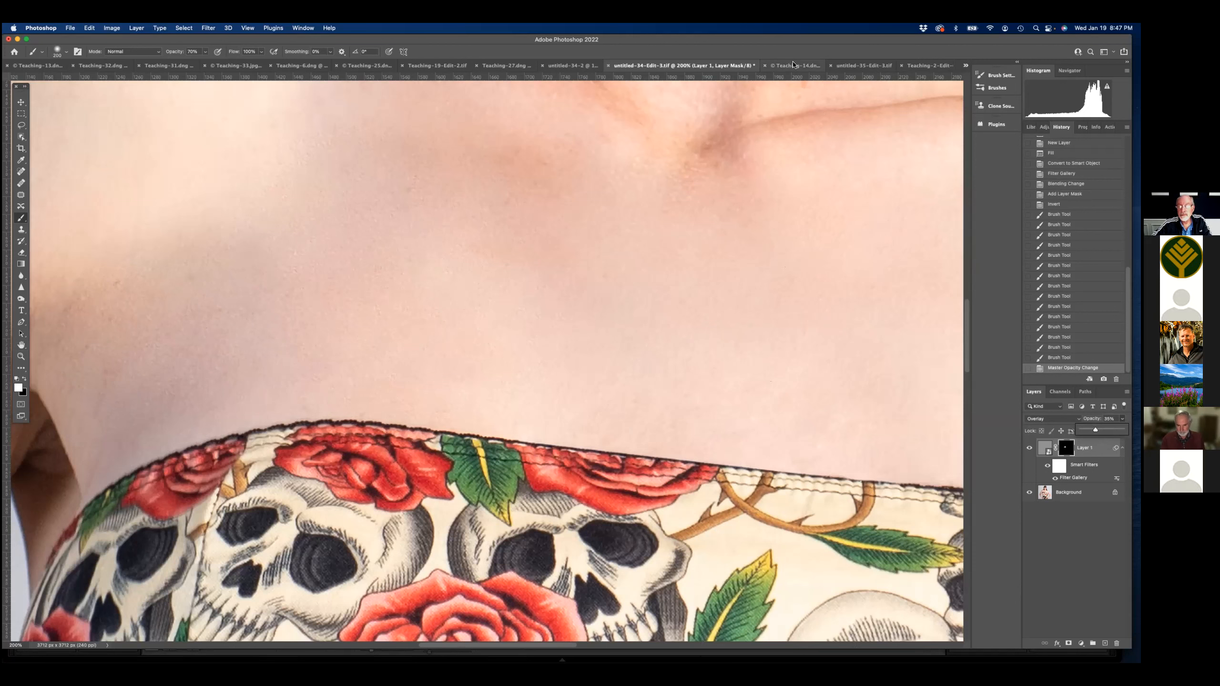
# - Switch to the Teaching-14.dng document and duplicate its Background layer twice
pyautogui.click(791, 66)
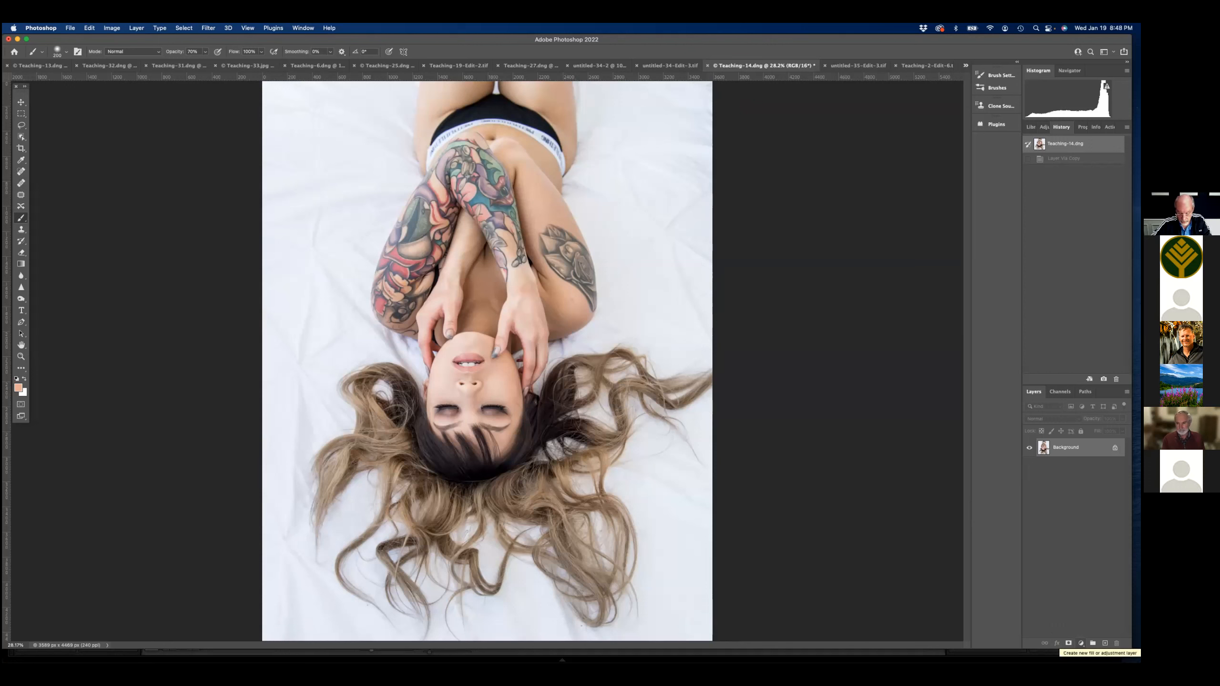
pyautogui.hotkey('ctrl', 'j')
pyautogui.hotkey('ctrl', 'j')
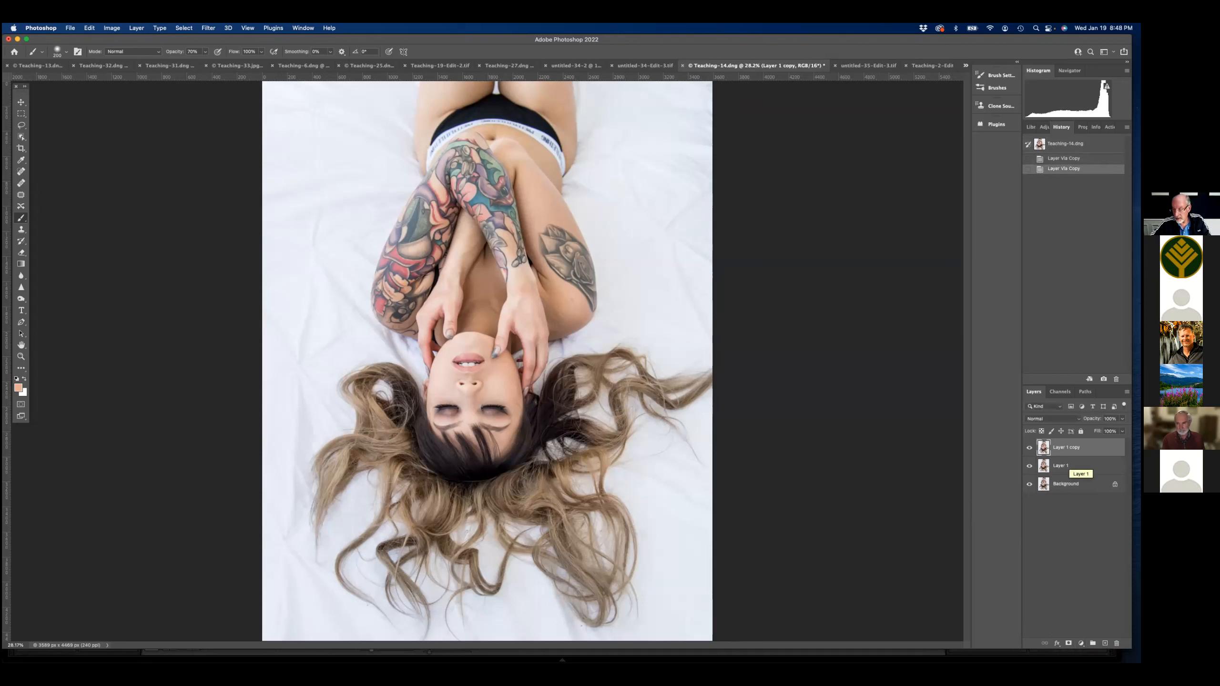
# - Apply a Gaussian Blur with a radius of 8.0 pixels to Layer 1
pyautogui.click(1071, 466)
pyautogui.click(209, 28)
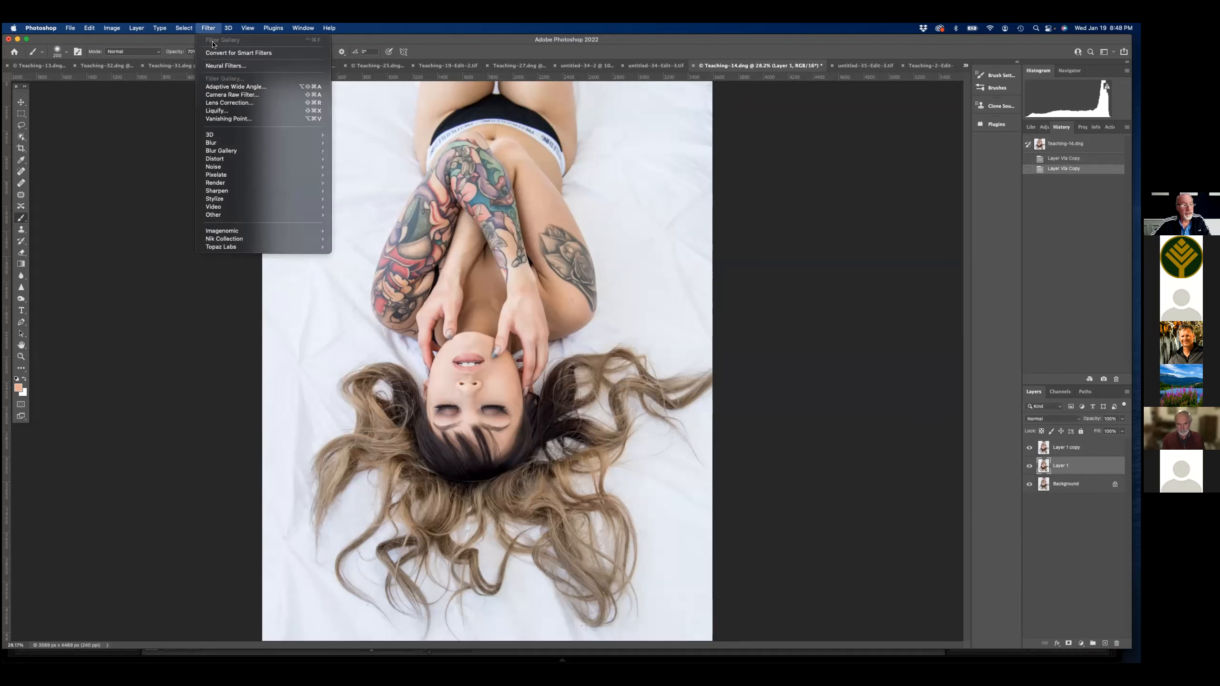
pyautogui.moveTo(228, 143)
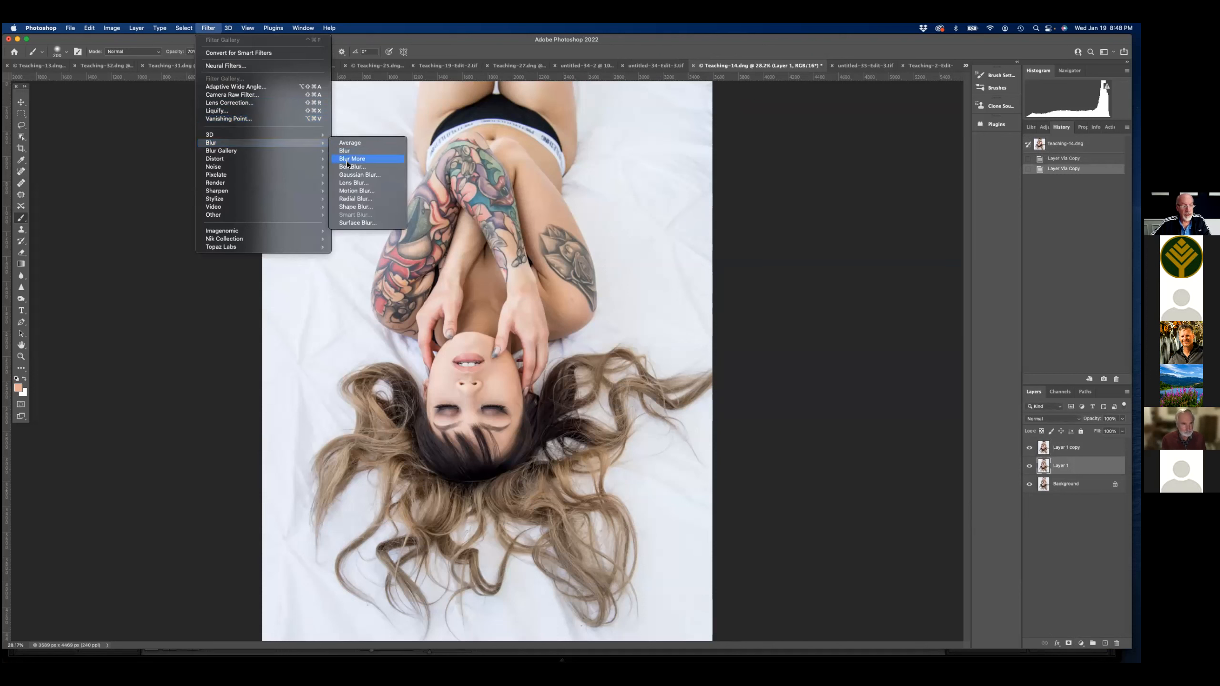
pyautogui.click(356, 174)
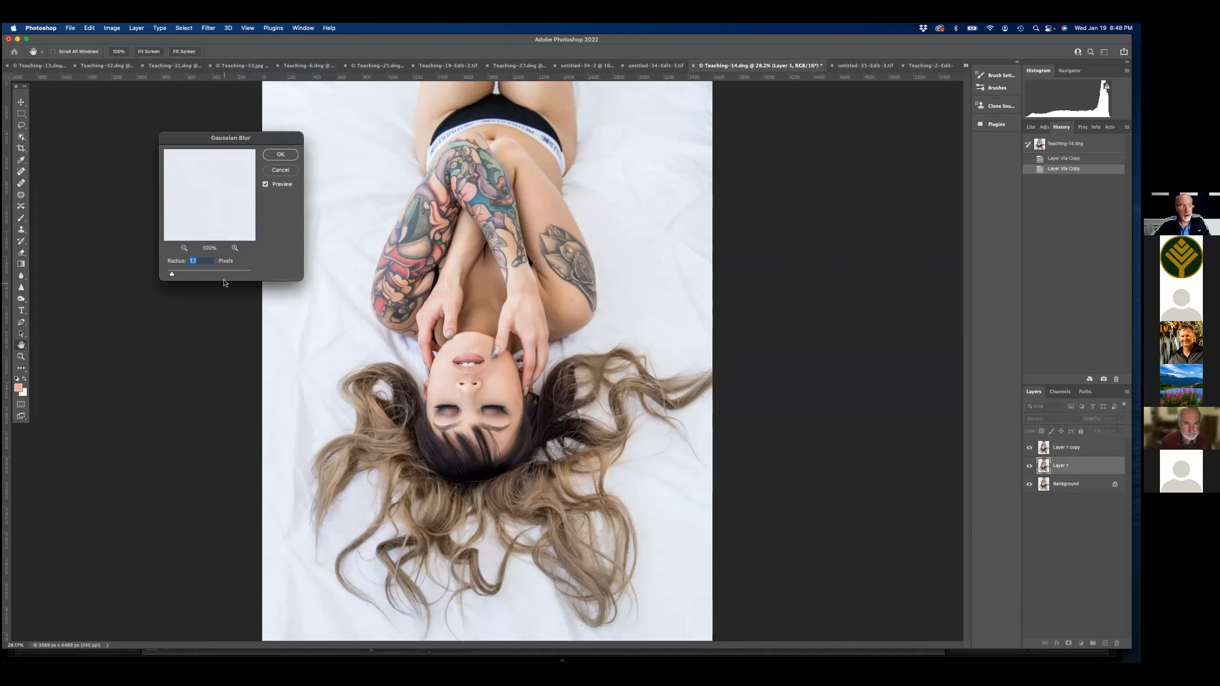
pyautogui.moveTo(172, 274); pyautogui.dragTo(190, 273)
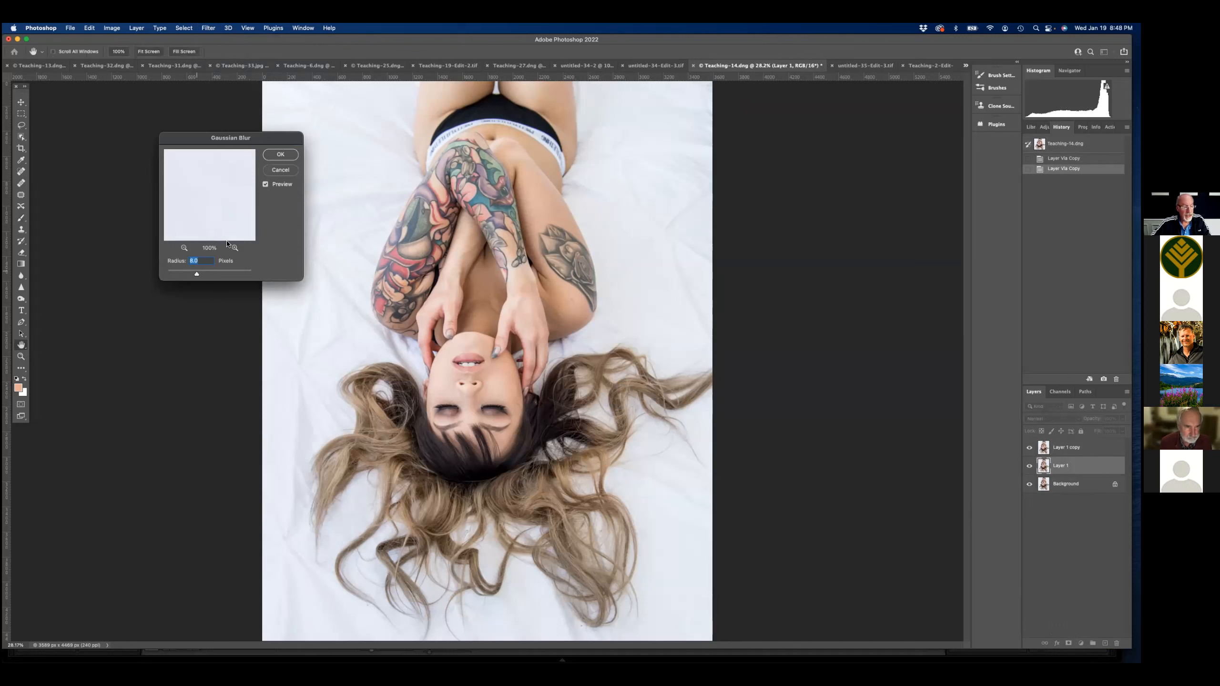
pyautogui.click(281, 155)
pyautogui.press('b')
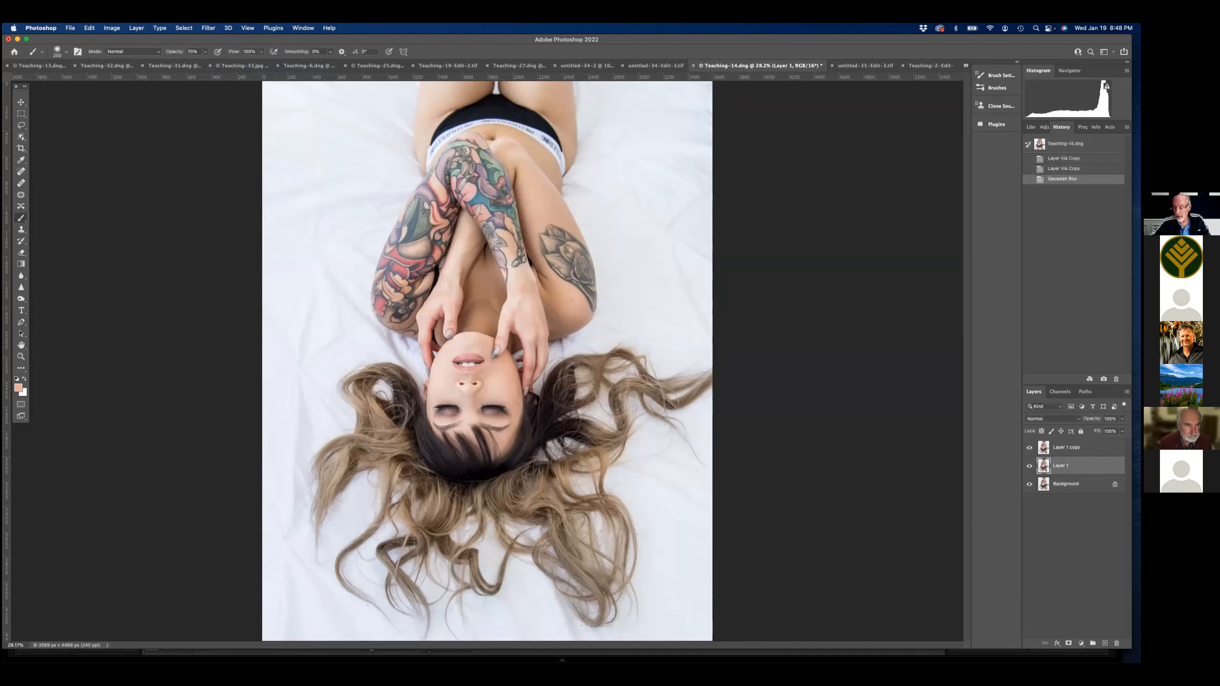
# - Run Apply Image on Layer 1 copy using Layer 1 with Subtract, scale 2 and offset 128, and set its blend mode to Linear Light
pyautogui.hotkey('alt', ']')
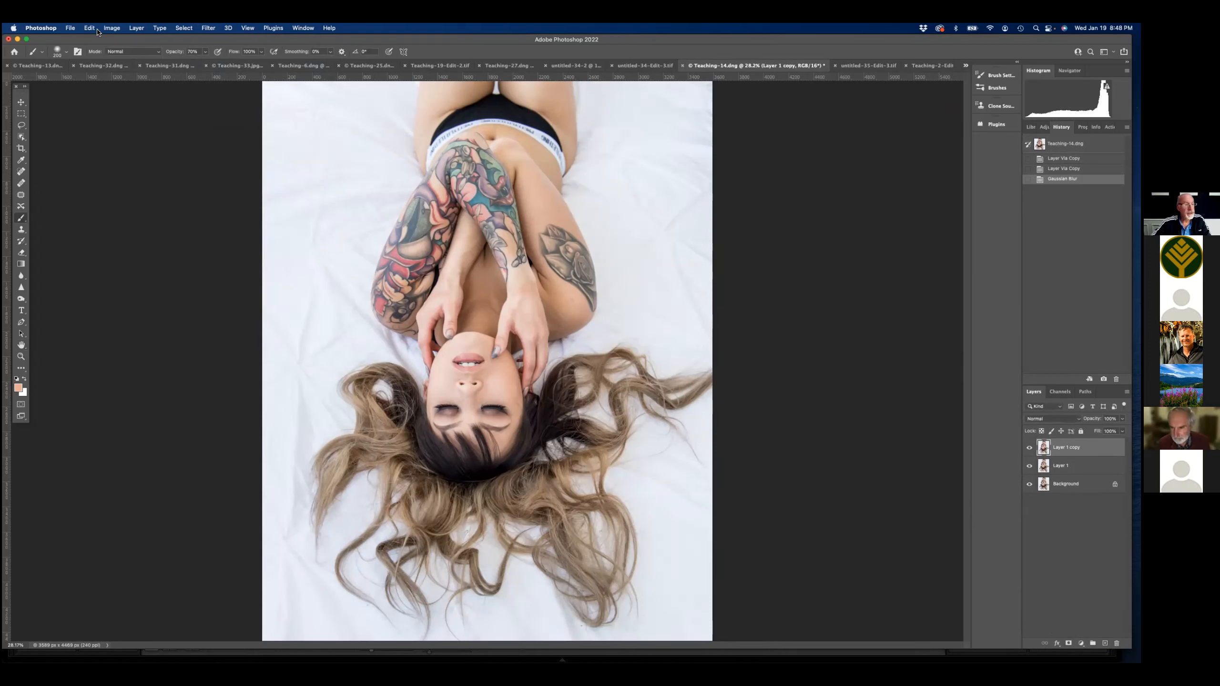
pyautogui.click(117, 30)
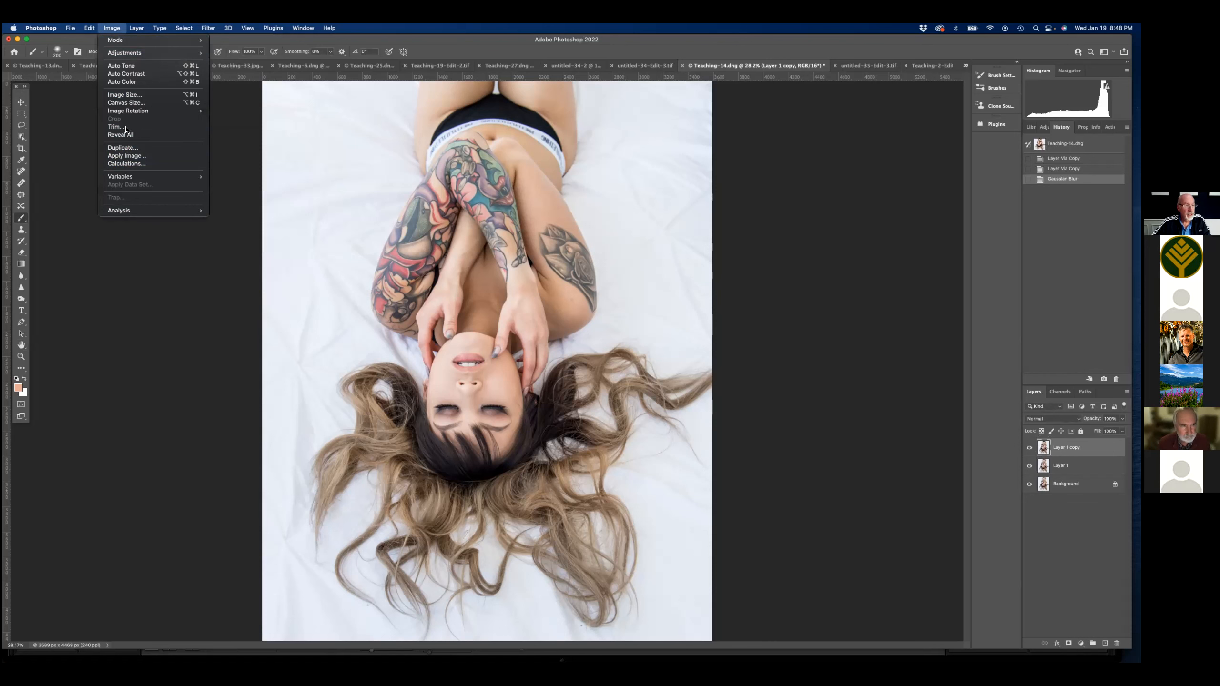
pyautogui.moveTo(124, 112)
pyautogui.click(141, 162)
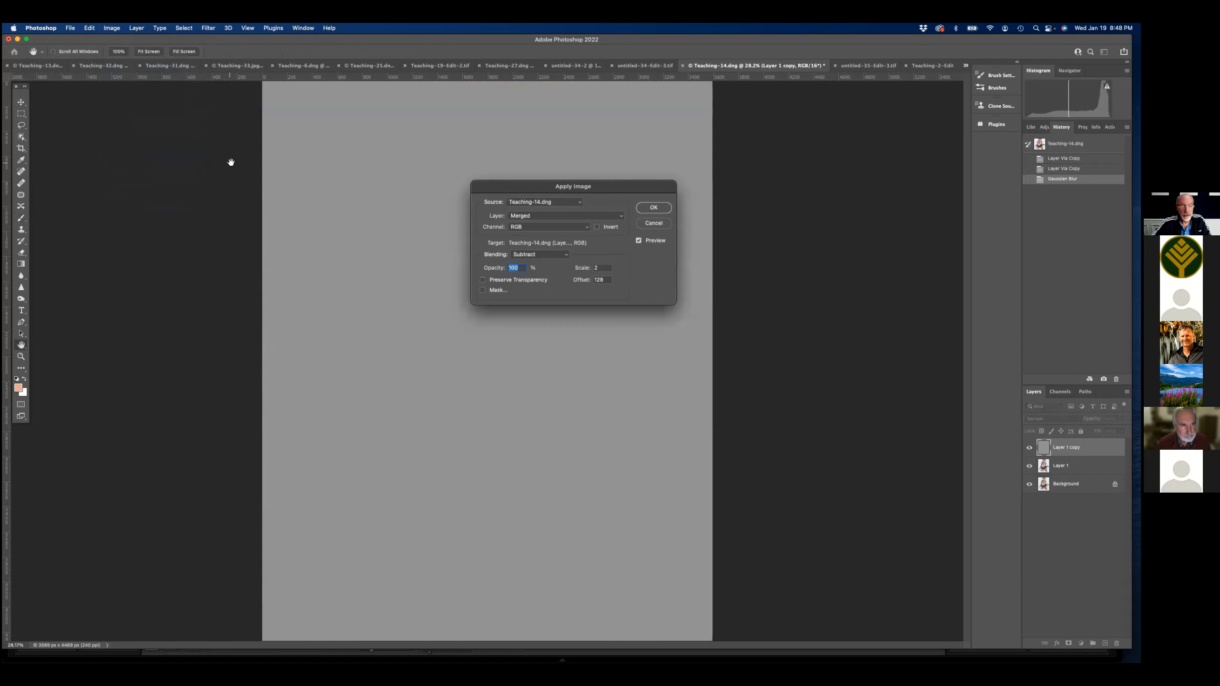
pyautogui.click(621, 218)
pyautogui.click(560, 238)
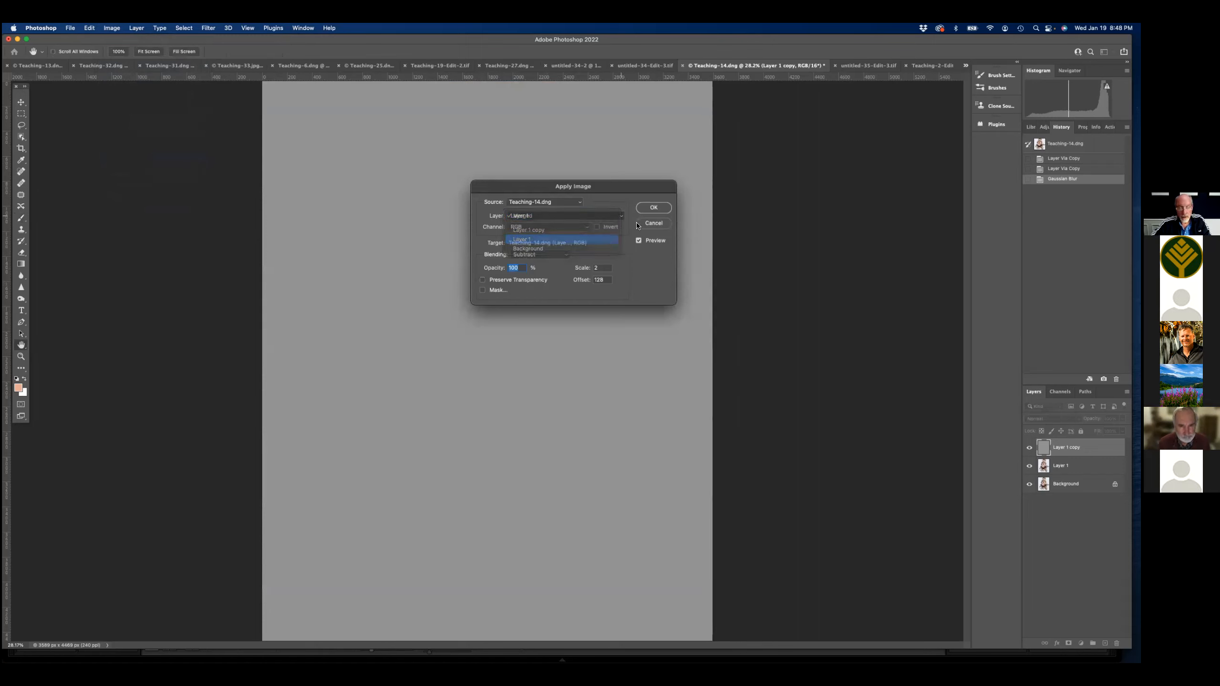
pyautogui.click(653, 207)
pyautogui.press('b')
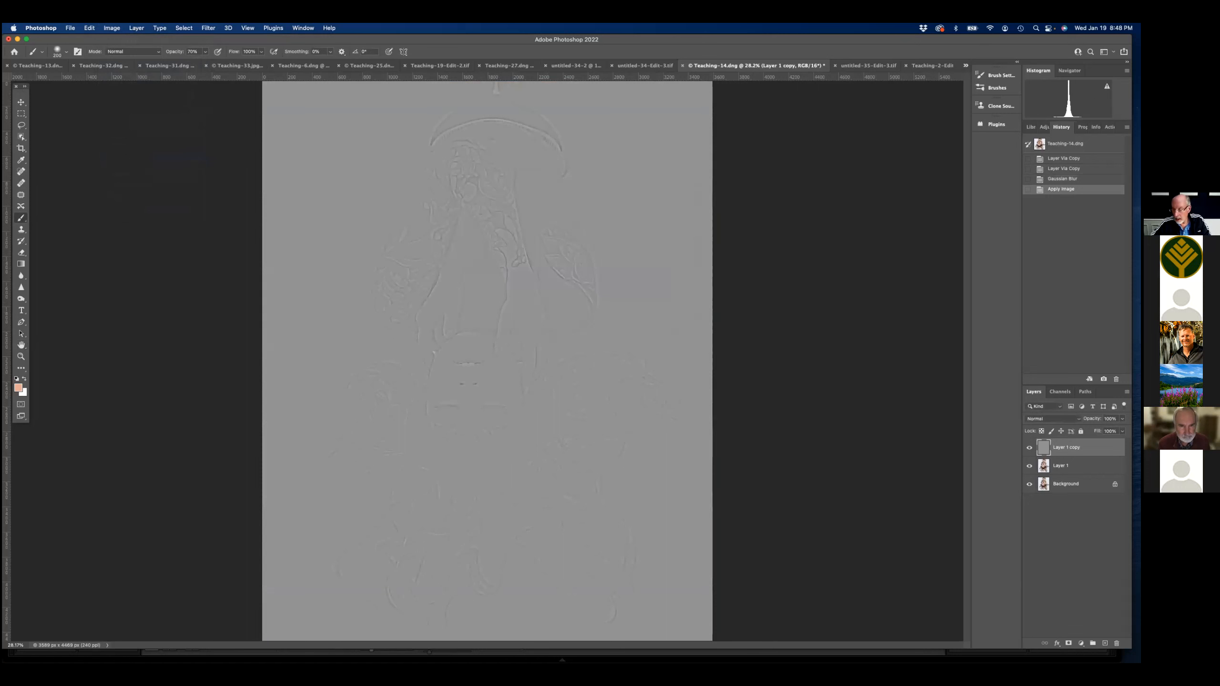
pyautogui.click(1052, 418)
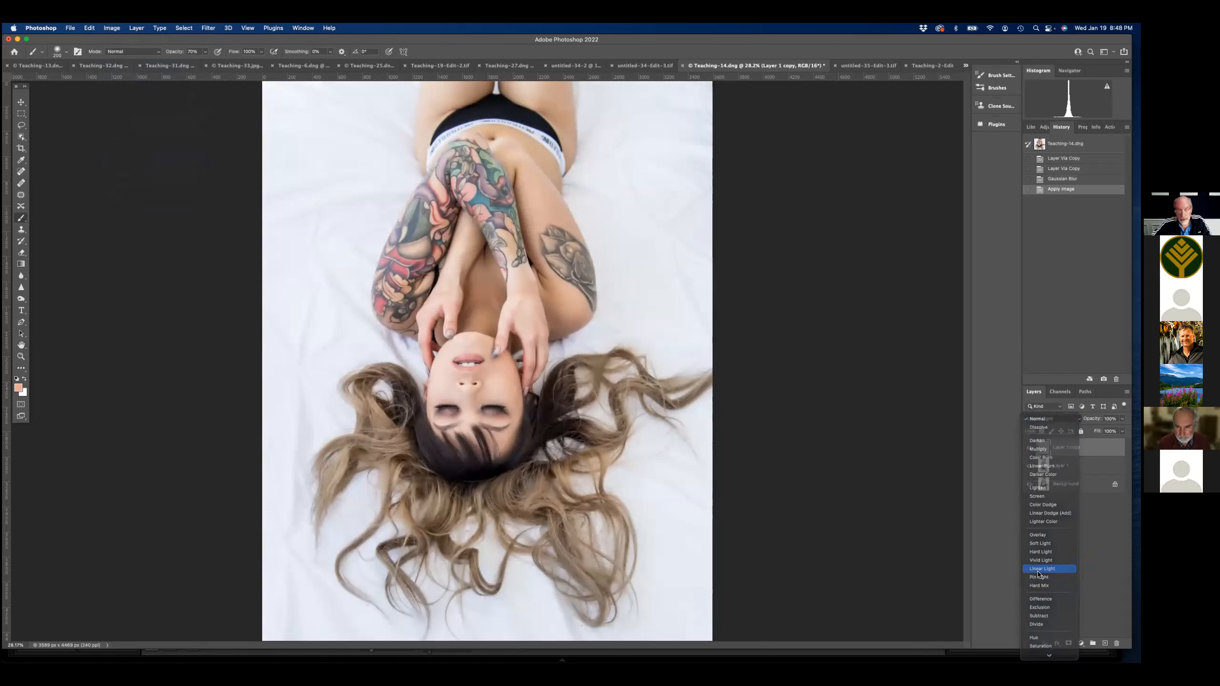
pyautogui.click(1040, 568)
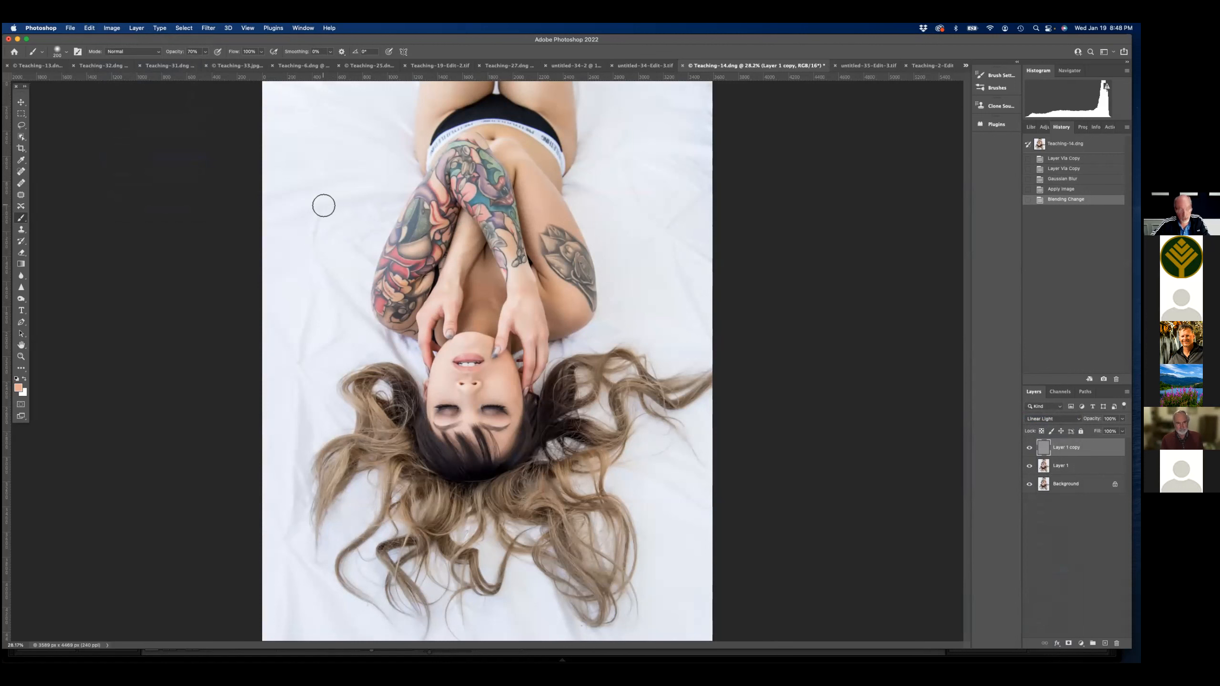
pyautogui.moveTo(316, 251); pyautogui.dragTo(319, 214)
pyautogui.moveTo(327, 198); pyautogui.dragTo(313, 250)
pyautogui.moveTo(312, 253); pyautogui.dragTo(314, 240)
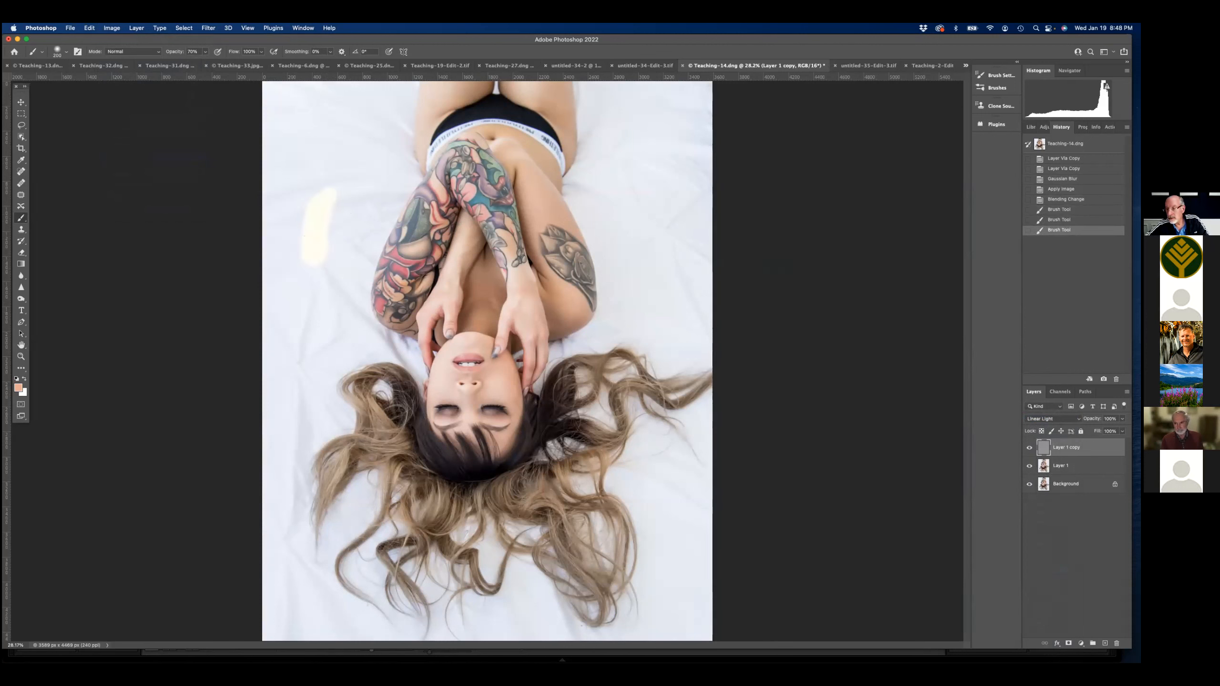
pyautogui.press('super+z')
pyautogui.press('super+z')
pyautogui.press('super+z')
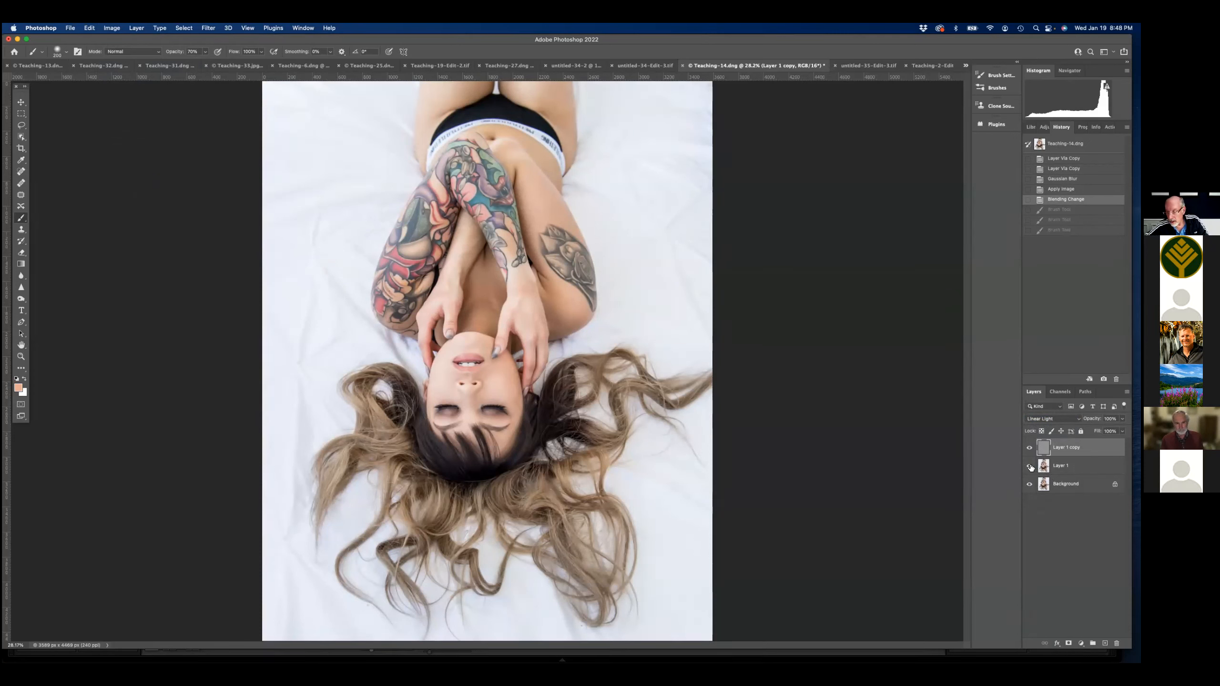
# - Choose the Mixer Brush for the blurred Layer 1 and hide the Layer 1 copy above it
pyautogui.click(1073, 465)
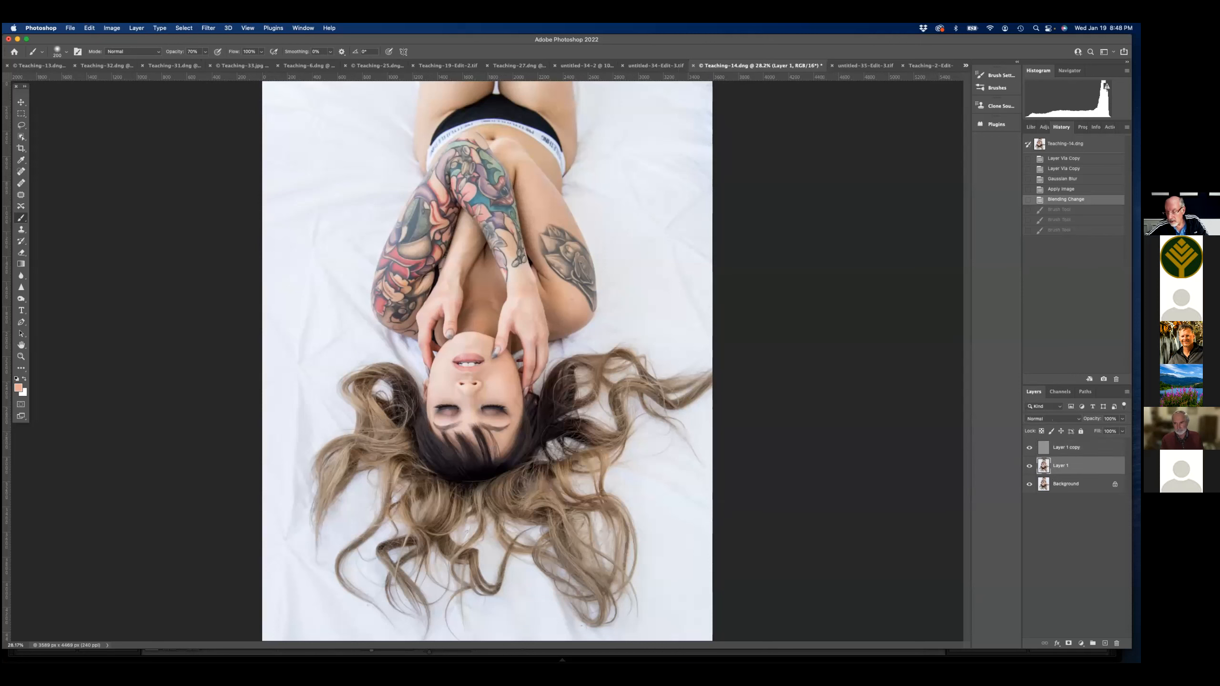
pyautogui.click(21, 368)
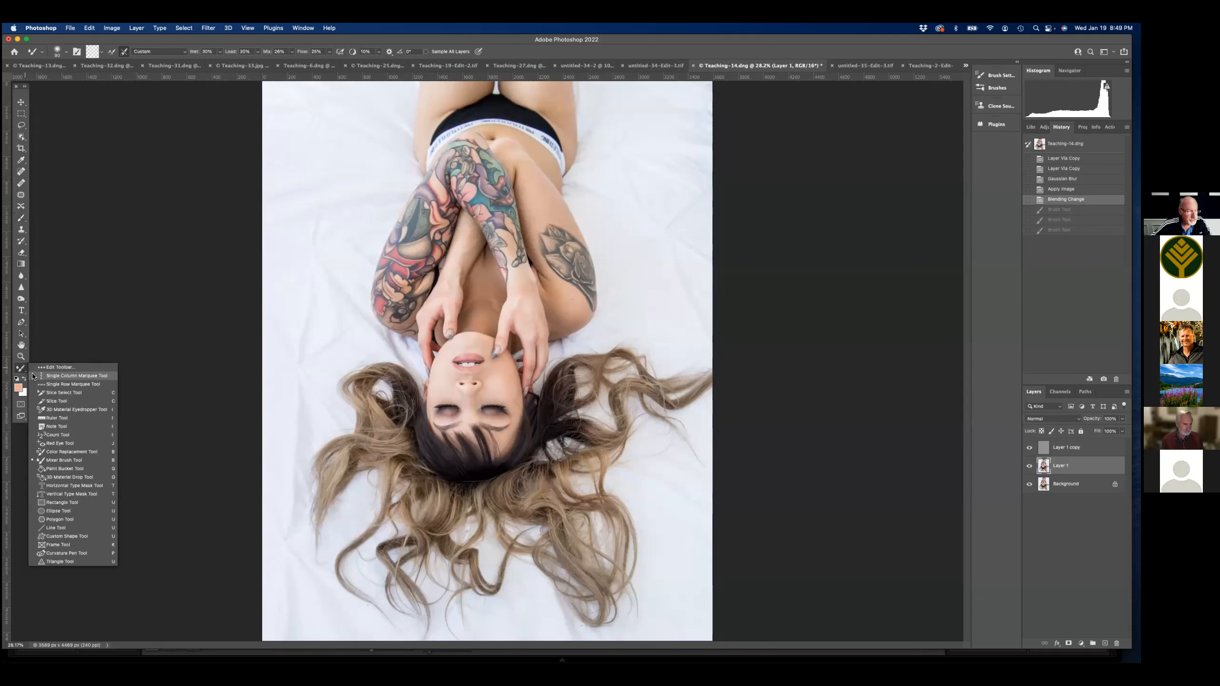
pyautogui.click(62, 460)
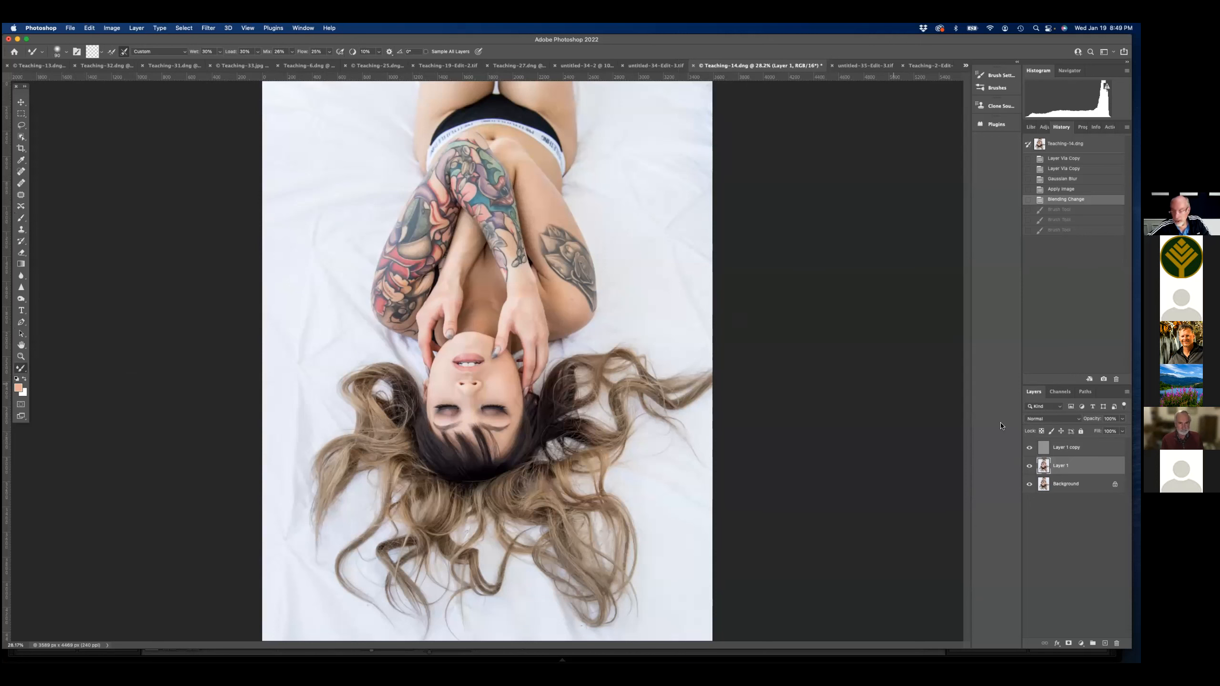
pyautogui.click(1027, 447)
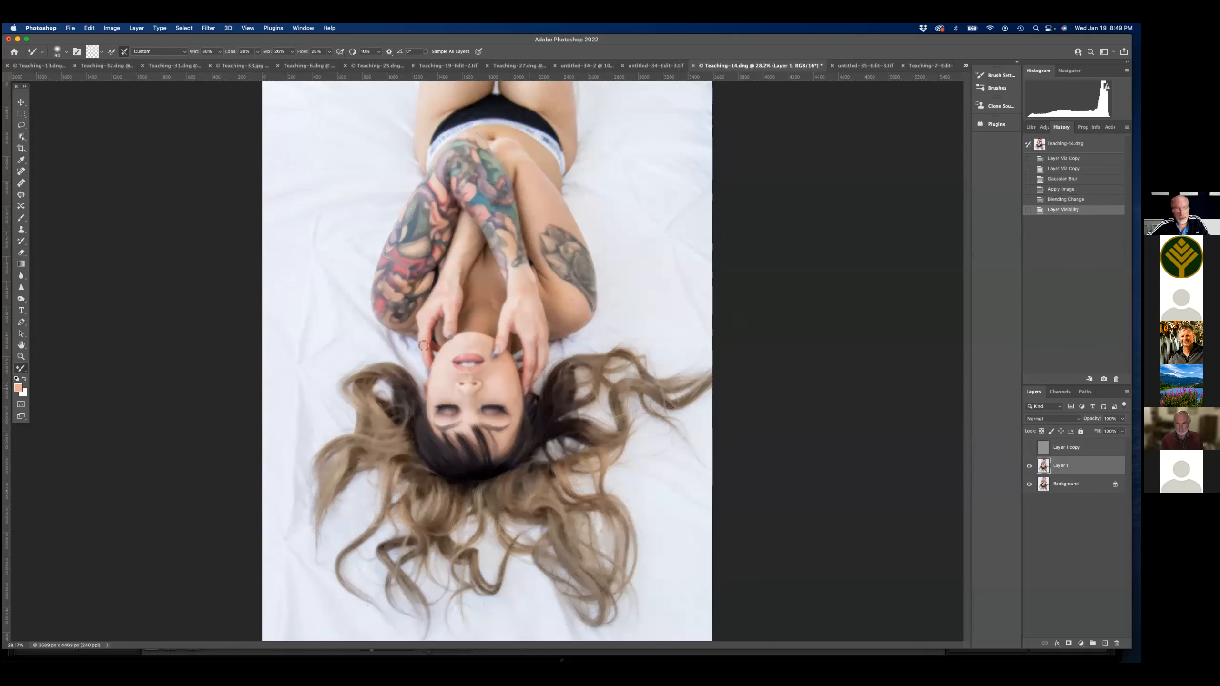
# - Smooth the wrinkles in the white sheet around the model with an enlarged Mixer Brush, and show Layer 1 copy again
pyautogui.moveTo(313, 213); pyautogui.dragTo(308, 224)
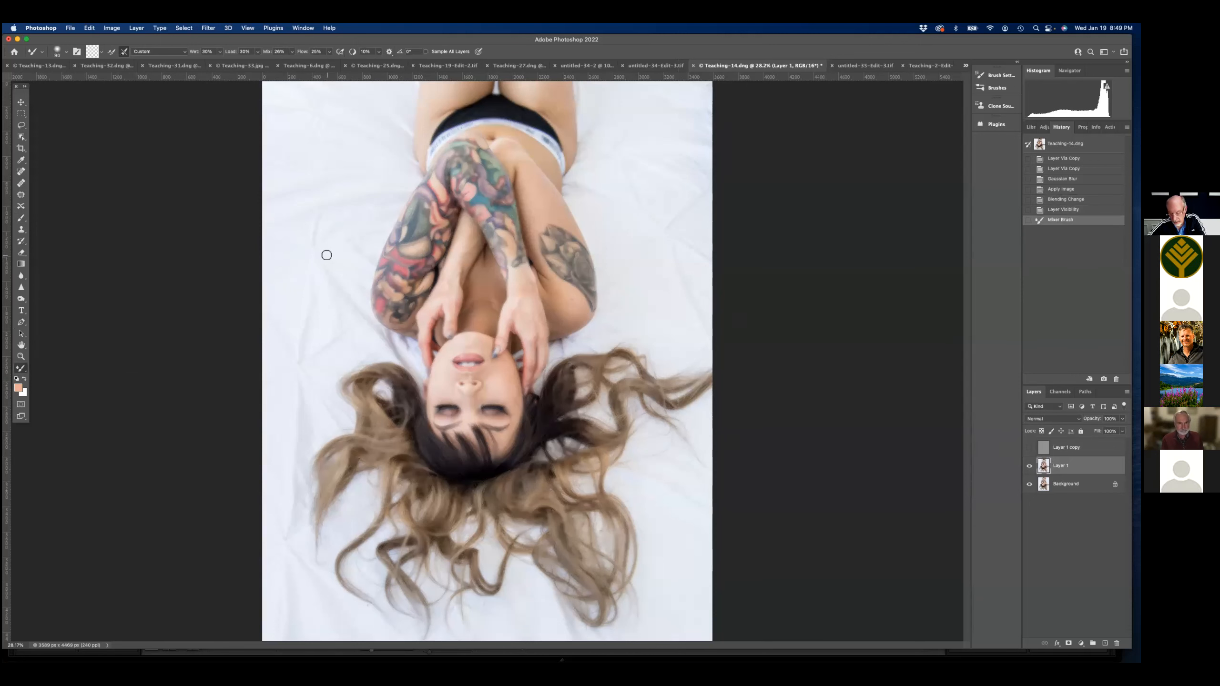
pyautogui.press(']')
pyautogui.press(']')
pyautogui.press(']')
pyautogui.press(']')
pyautogui.press(']')
pyautogui.press(']')
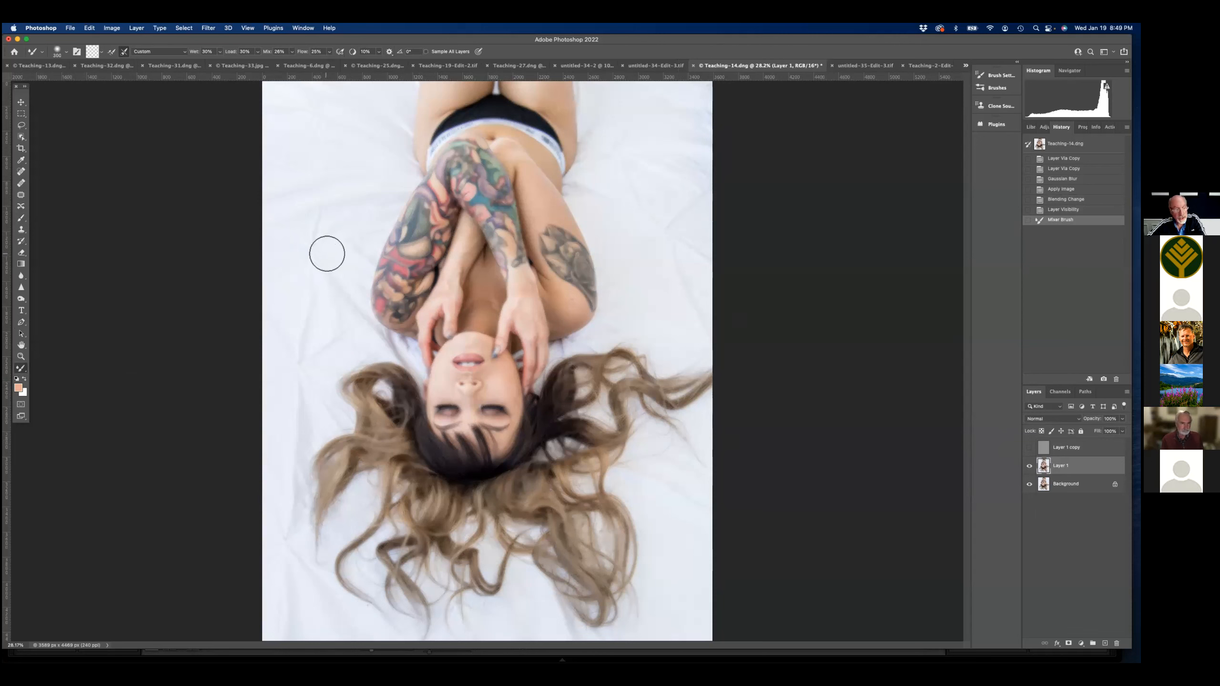
pyautogui.moveTo(315, 218)
pyautogui.mouseDown()
pyautogui.moveTo(292, 356)
pyautogui.moveTo(300, 339)
pyautogui.moveTo(297, 422)
pyautogui.moveTo(285, 434)
pyautogui.moveTo(299, 556)
pyautogui.moveTo(282, 551)
pyautogui.moveTo(287, 620)
pyautogui.mouseUp()
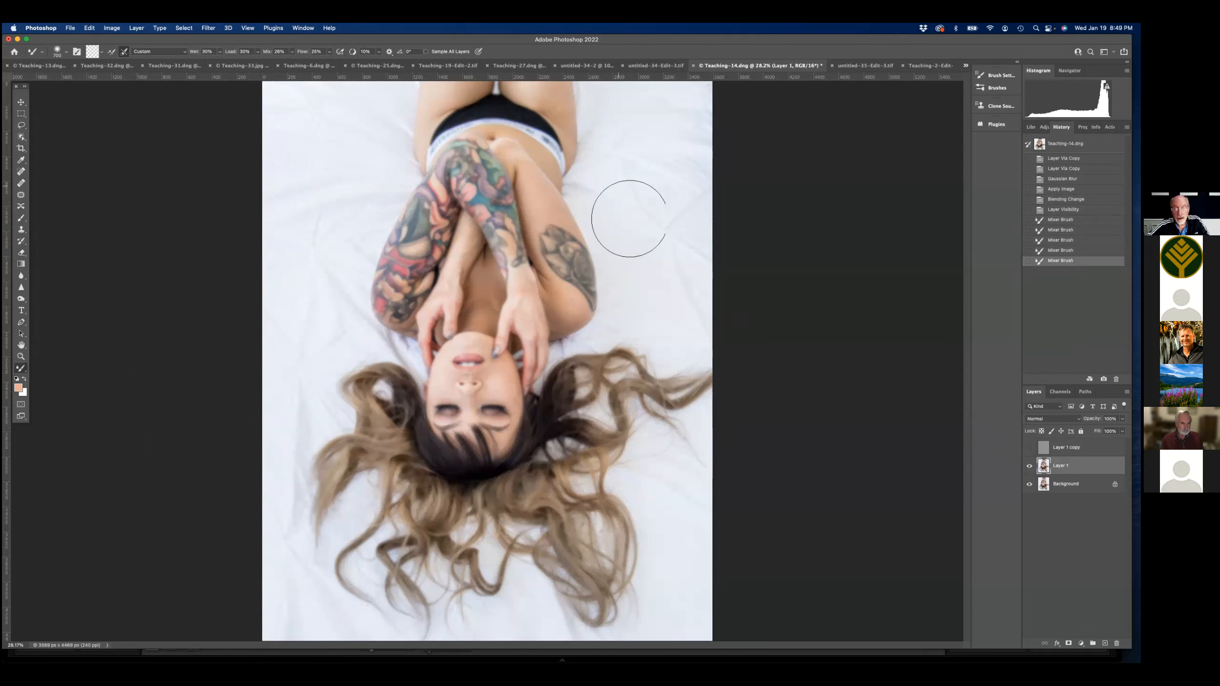
pyautogui.moveTo(654, 90)
pyautogui.mouseDown()
pyautogui.moveTo(626, 168)
pyautogui.moveTo(692, 279)
pyautogui.moveTo(680, 288)
pyautogui.mouseUp()
pyautogui.moveTo(341, 99)
pyautogui.mouseDown()
pyautogui.moveTo(331, 212)
pyautogui.moveTo(343, 254)
pyautogui.moveTo(317, 289)
pyautogui.moveTo(277, 546)
pyautogui.moveTo(296, 613)
pyautogui.moveTo(323, 622)
pyautogui.mouseUp()
pyautogui.moveTo(662, 581)
pyautogui.mouseDown()
pyautogui.moveTo(679, 544)
pyautogui.moveTo(667, 423)
pyautogui.mouseUp()
pyautogui.moveTo(678, 165); pyautogui.dragTo(678, 136)
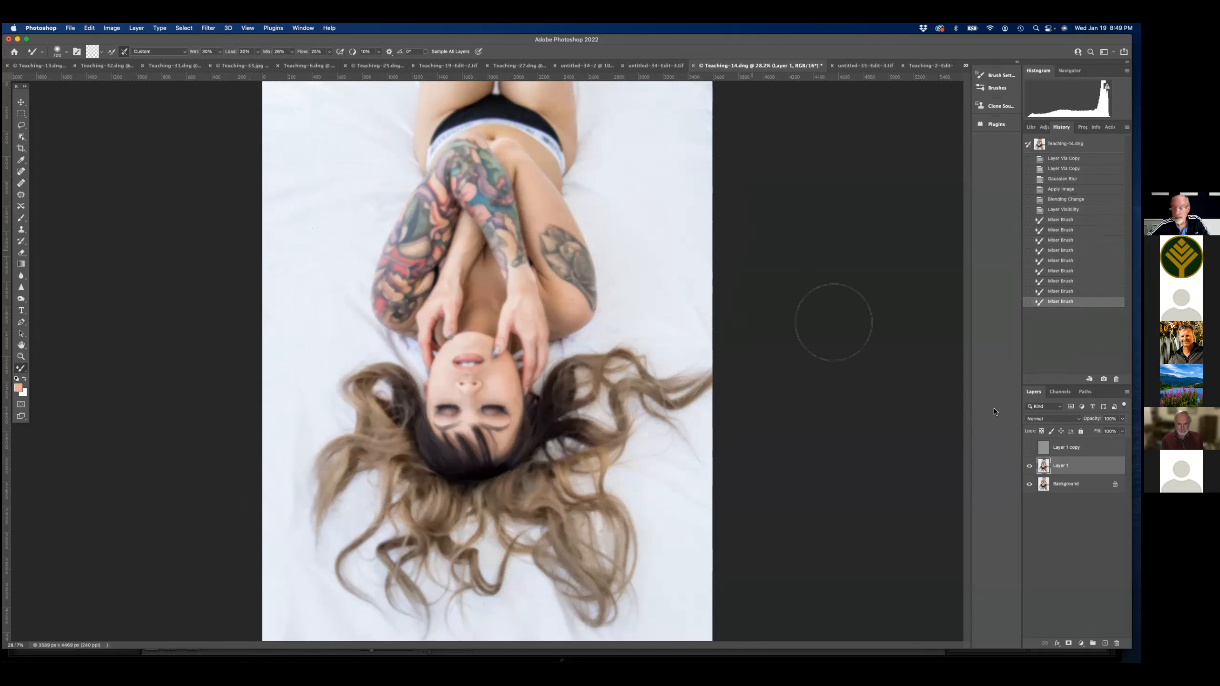
pyautogui.click(1029, 447)
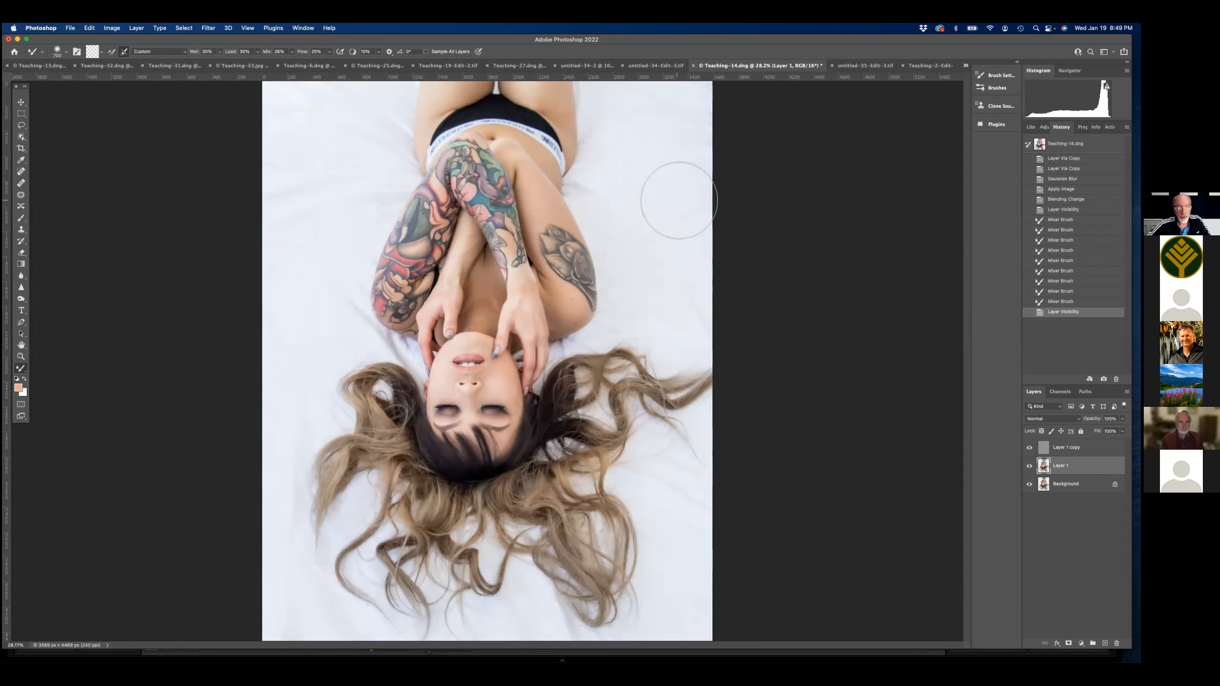
# - Add a layer mask to Layer 1 copy and paint black over the sheet beside the tattooed arm to hide the remaining creases
pyautogui.click(1066, 447)
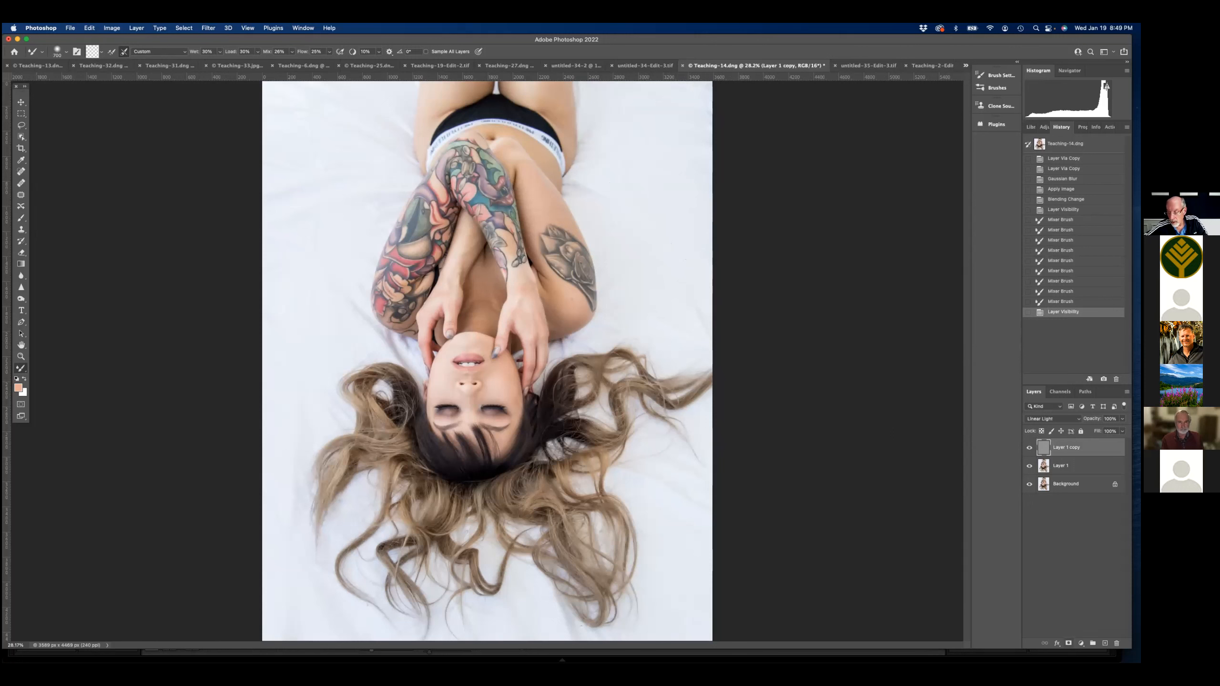
pyautogui.click(1068, 642)
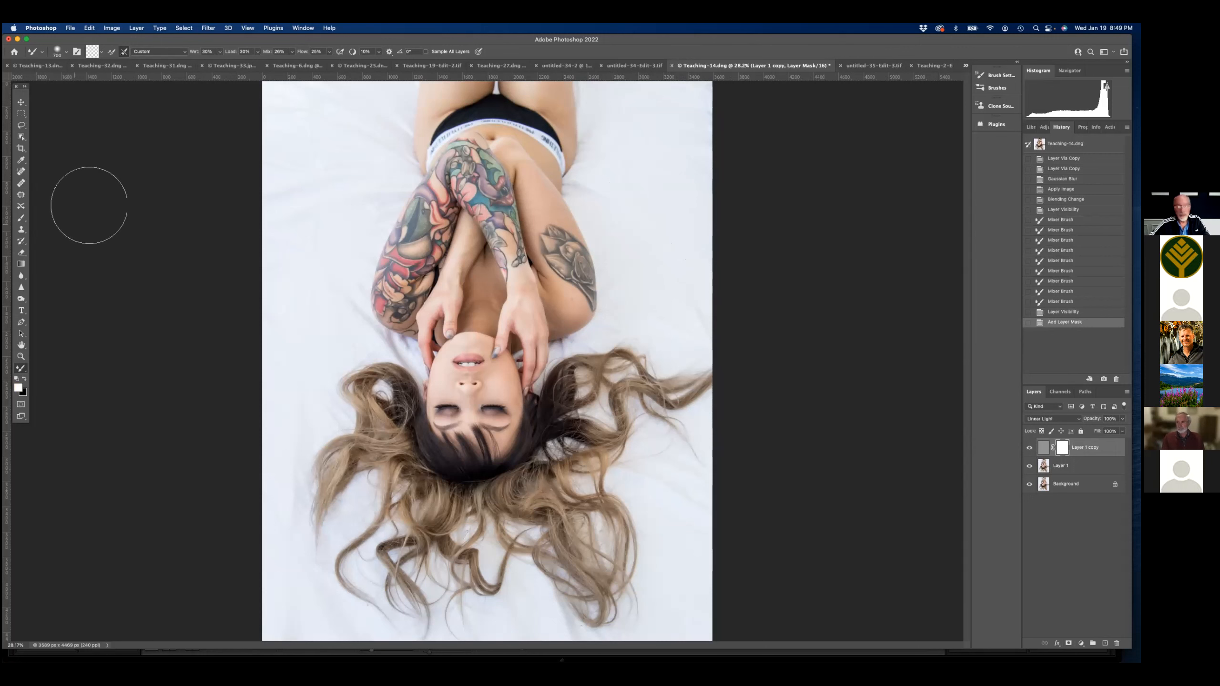
pyautogui.click(21, 217)
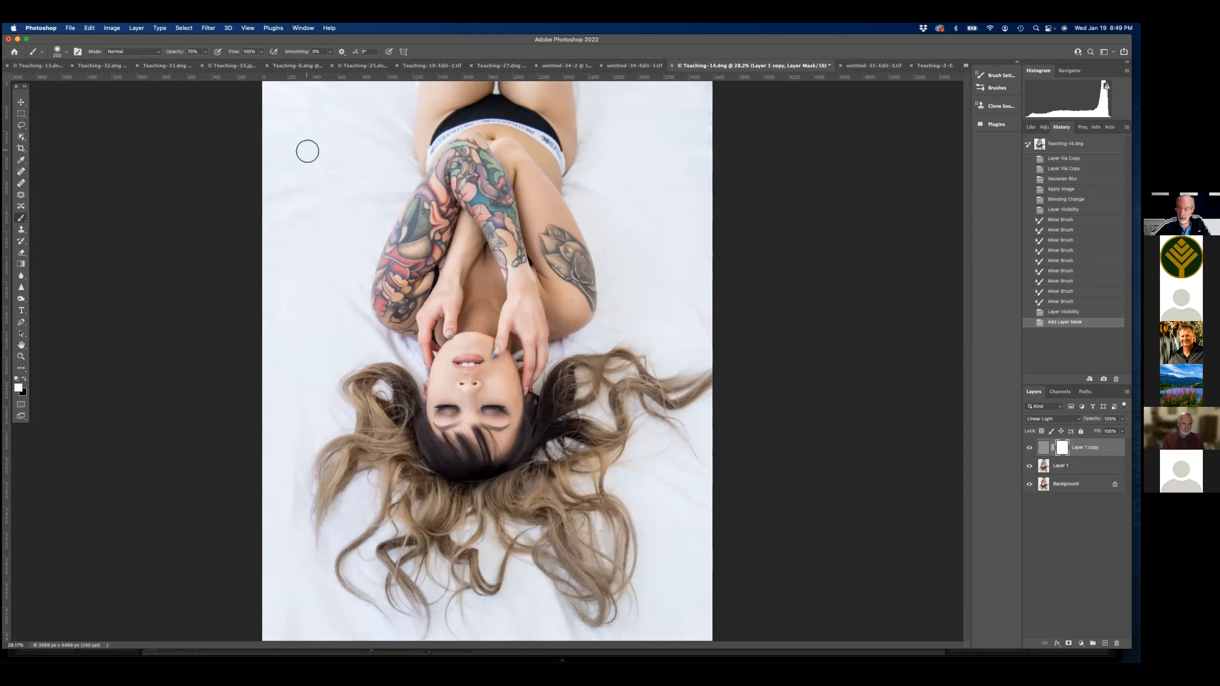
pyautogui.press('x')
pyautogui.moveTo(305, 158)
pyautogui.mouseDown()
pyautogui.moveTo(315, 117)
pyautogui.moveTo(307, 158)
pyautogui.mouseUp()
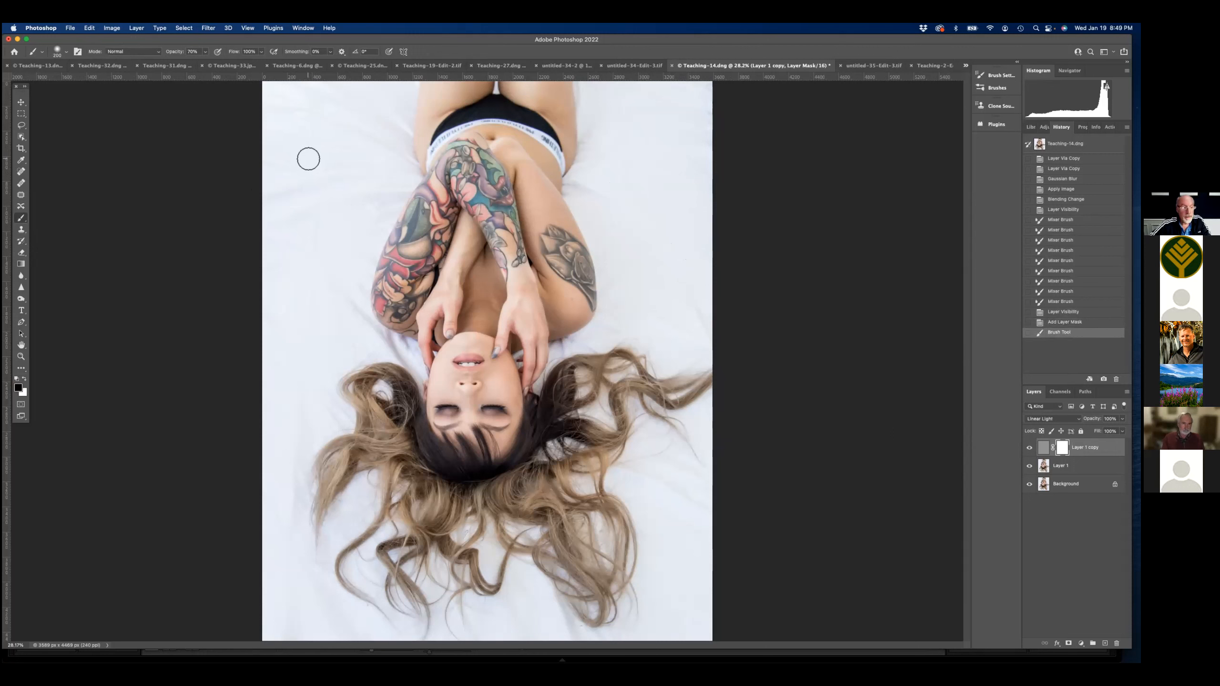
pyautogui.moveTo(306, 229); pyautogui.dragTo(306, 255)
pyautogui.moveTo(308, 175)
pyautogui.mouseDown()
pyautogui.moveTo(302, 234)
pyautogui.moveTo(291, 193)
pyautogui.moveTo(286, 209)
pyautogui.moveTo(384, 208)
pyautogui.mouseUp()
pyautogui.moveTo(384, 209); pyautogui.dragTo(373, 255)
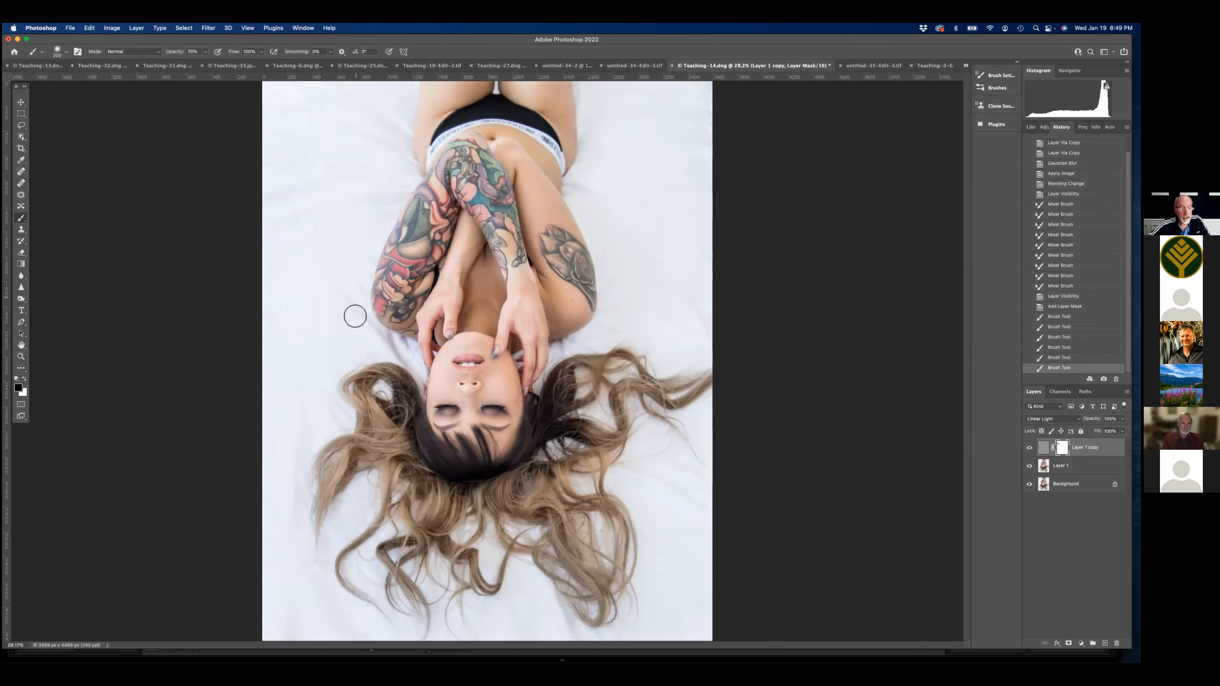
# - Hide Layer 1 and paint more of the sheet out on the Layer 1 copy mask, raising the brush opacity to 100%
pyautogui.click(1029, 466)
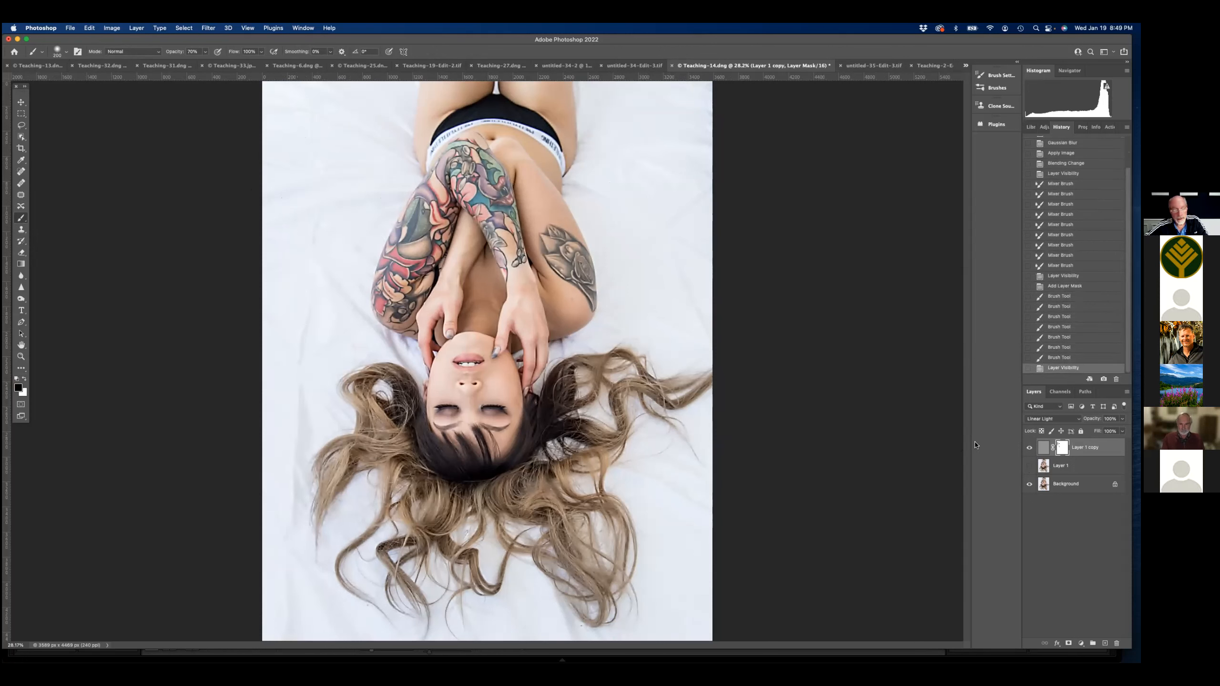
pyautogui.moveTo(341, 215); pyautogui.dragTo(320, 233)
pyautogui.click(205, 52)
pyautogui.moveTo(206, 63); pyautogui.dragTo(217, 65)
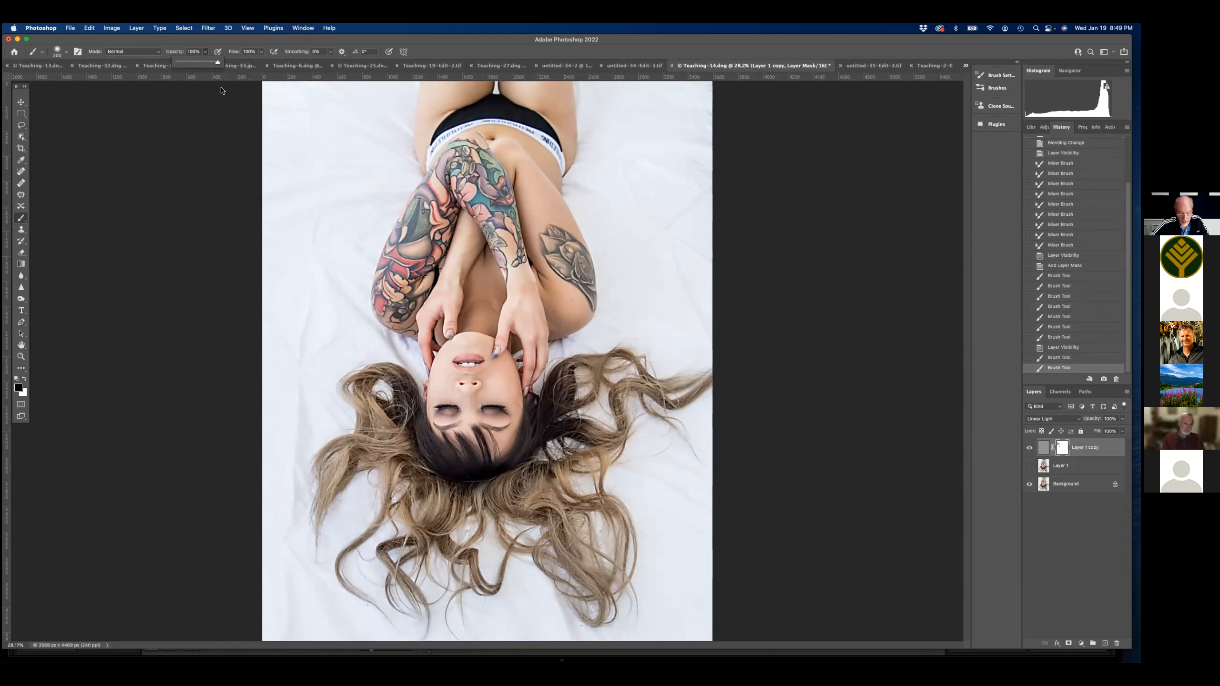
pyautogui.click(299, 284)
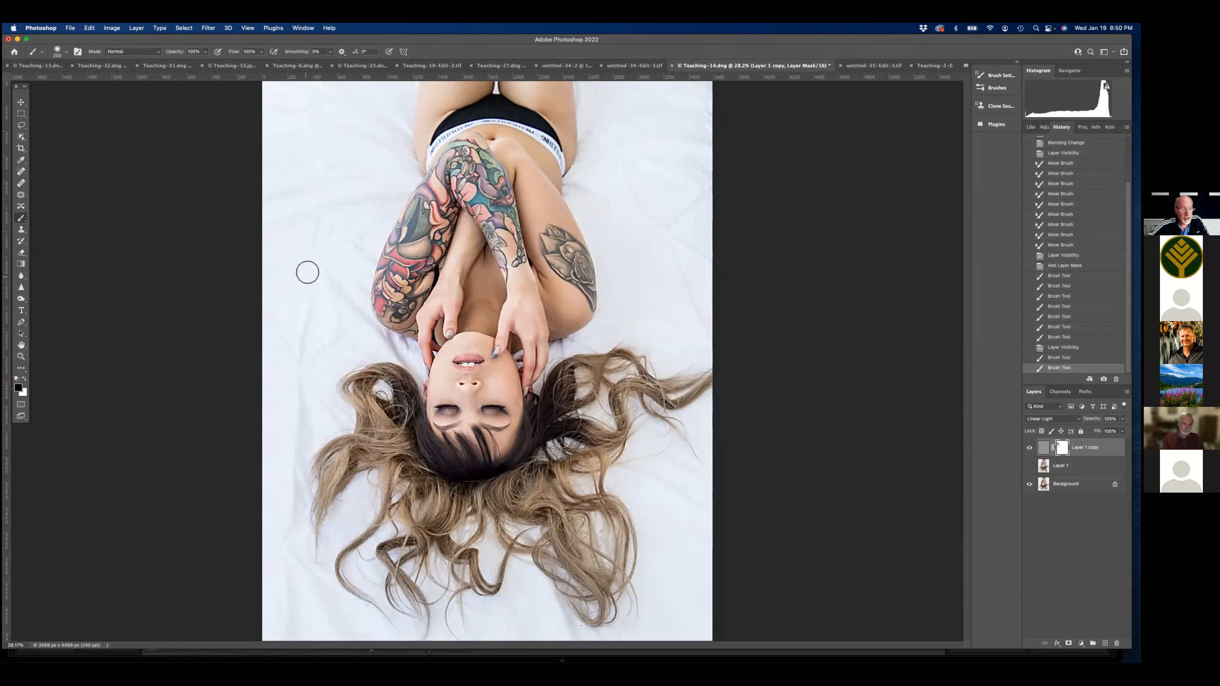
# - Paint the remaining sheet creases beside the tattooed arm, hair and opposite shoulder out on the Layer 1 copy mask, and show Layer 1 again
pyautogui.click(324, 220)
pyautogui.moveTo(326, 263); pyautogui.dragTo(312, 335)
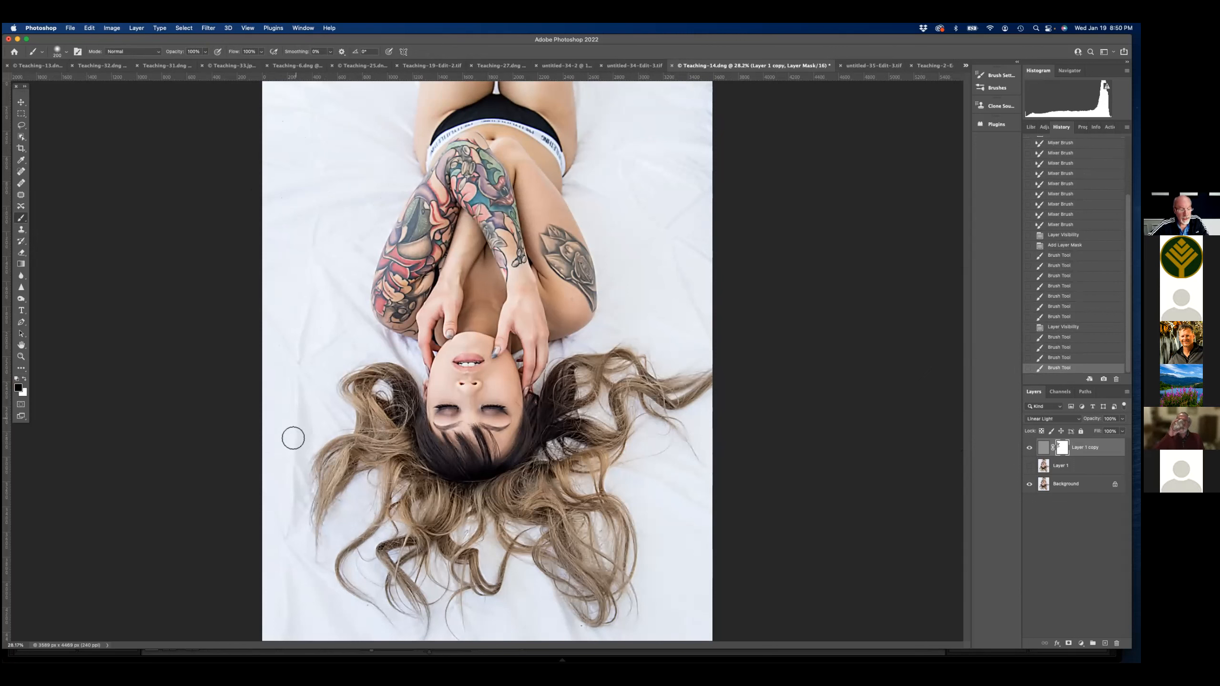
pyautogui.moveTo(287, 533)
pyautogui.mouseDown()
pyautogui.moveTo(302, 575)
pyautogui.moveTo(286, 574)
pyautogui.moveTo(302, 585)
pyautogui.mouseUp()
pyautogui.moveTo(636, 180); pyautogui.dragTo(679, 225)
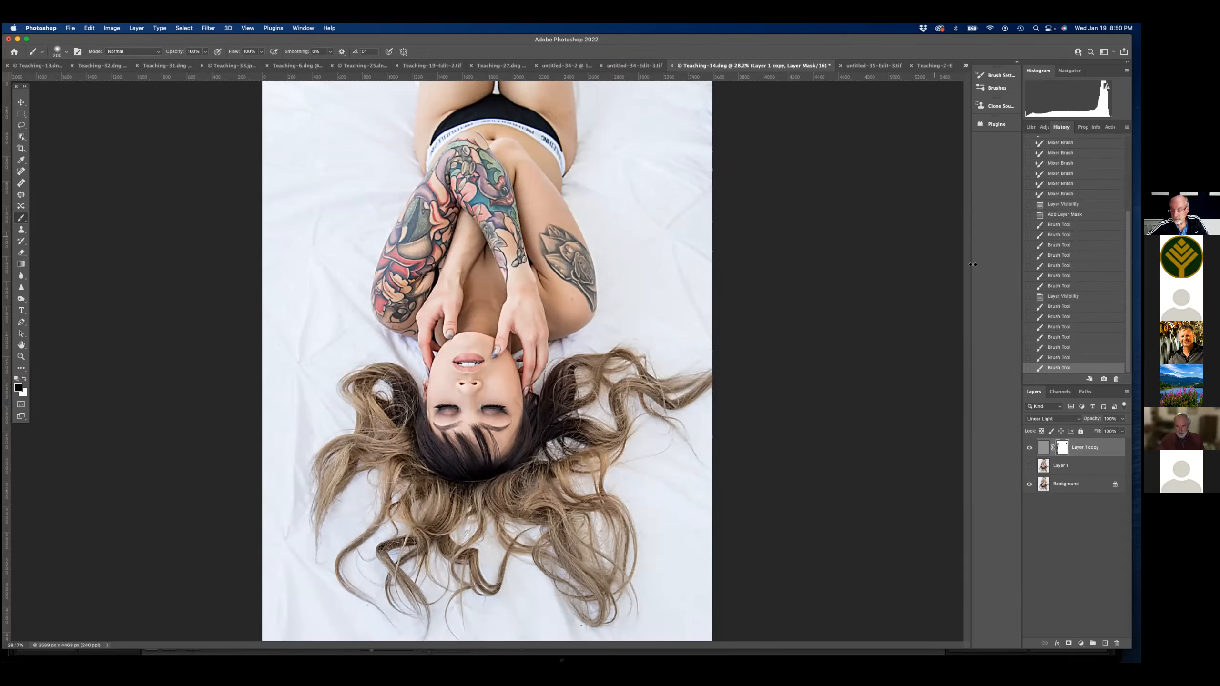
pyautogui.click(1029, 465)
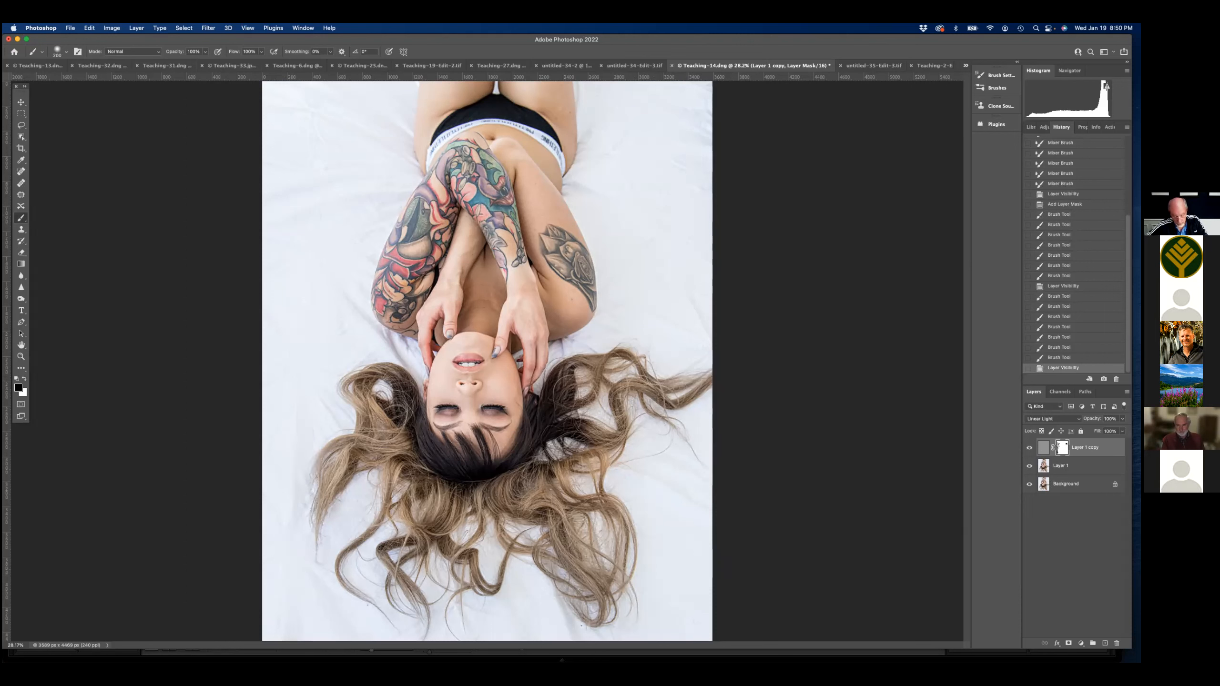
# - Group Layer 1 and Layer 1 copy, and toggle the group's visibility to compare the smoothed sheet with the original
pyautogui.keyDown('shift'); pyautogui.click(1076, 466); pyautogui.keyUp('shift')
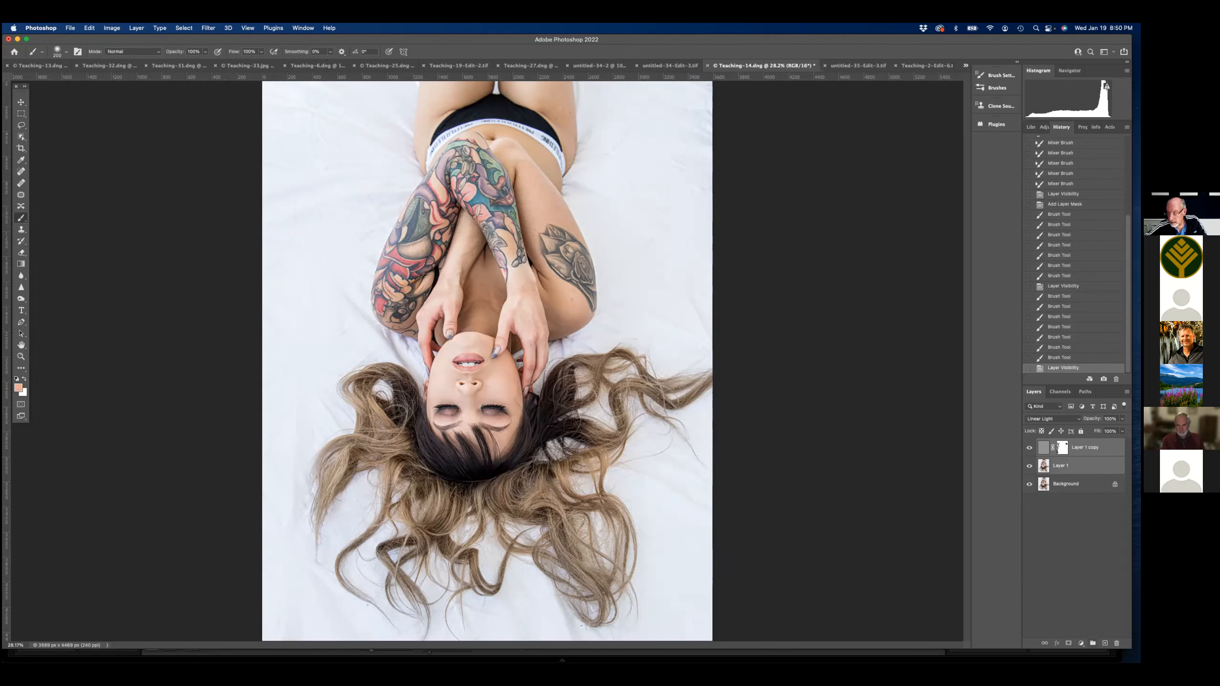
pyautogui.press('super+g')
pyautogui.click(1029, 444)
pyautogui.click(1030, 444)
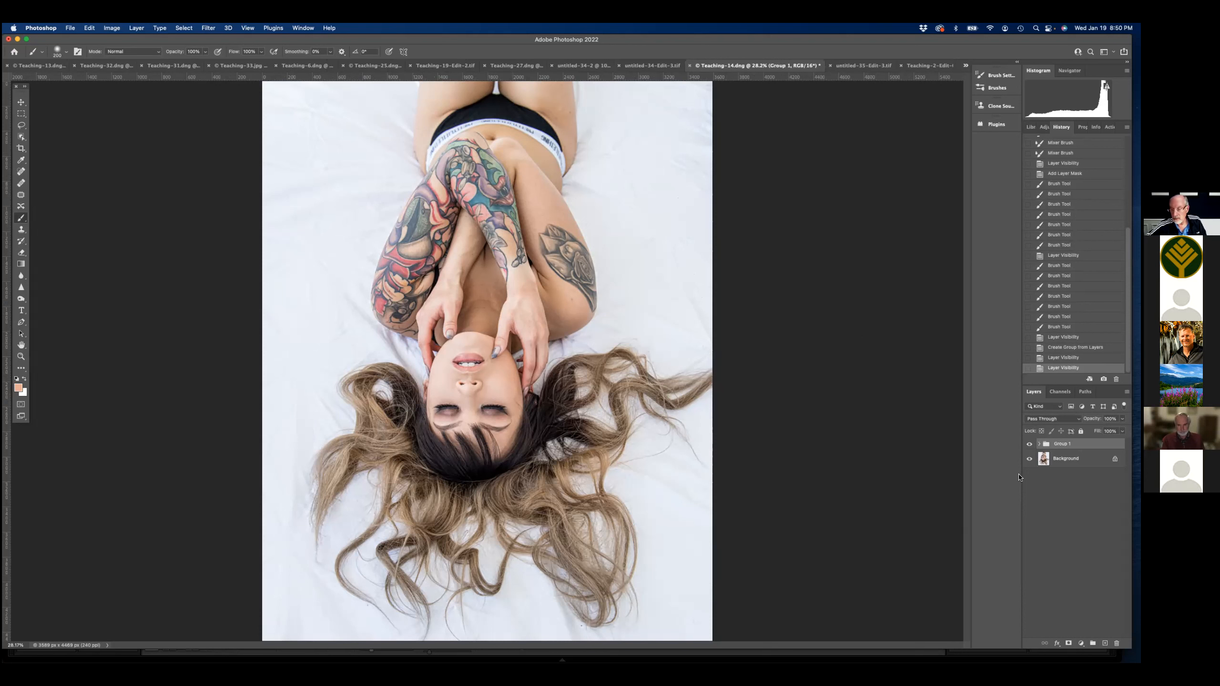
# - Switch to the untitled-35-Edit-3.tif document and open the Silver Efex Pro 2 filter from the Nik Collection
pyautogui.click(861, 65)
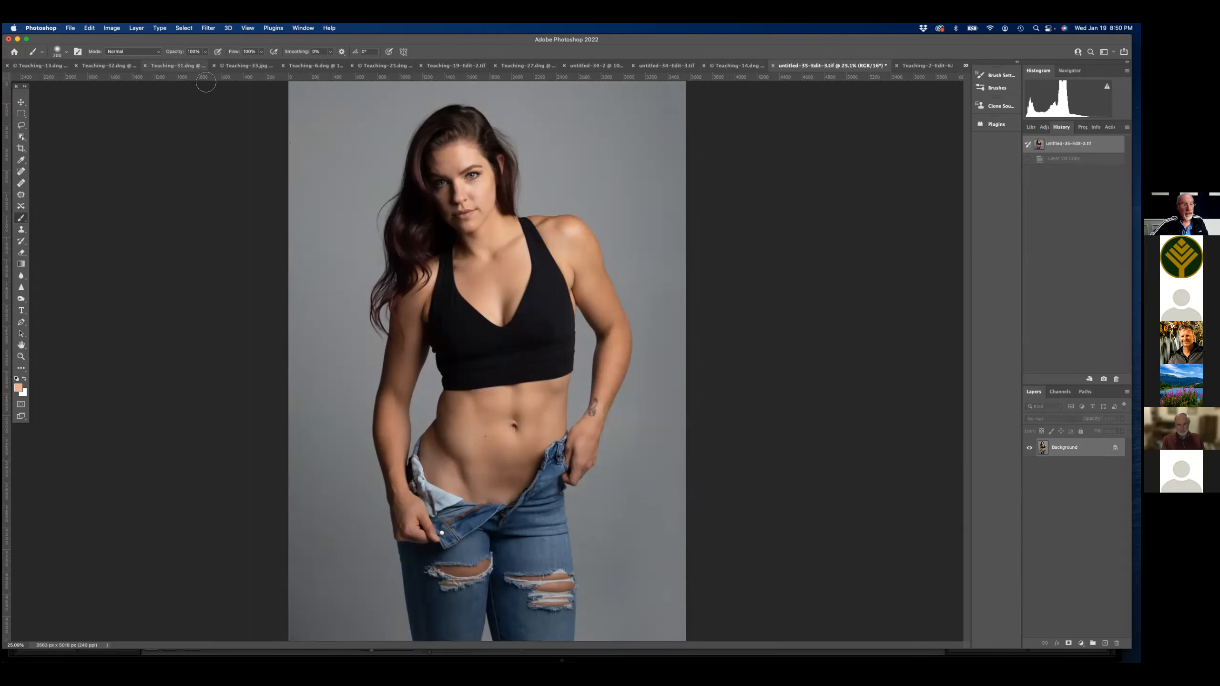
pyautogui.click(210, 28)
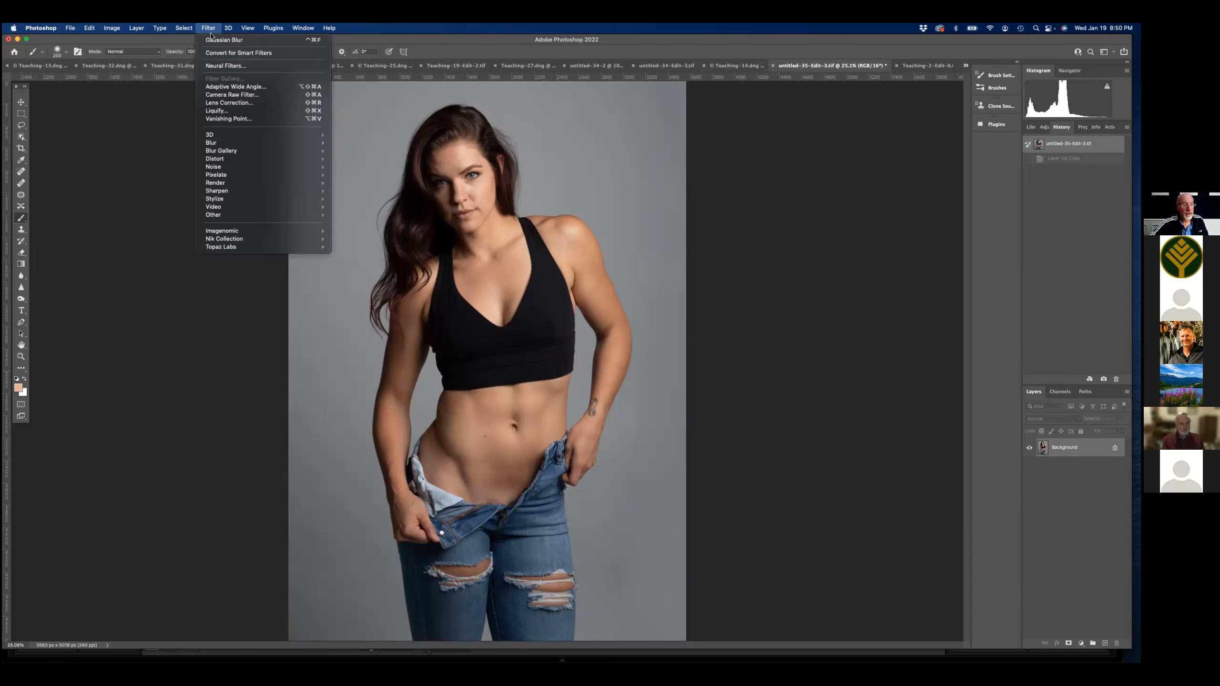
pyautogui.moveTo(240, 239)
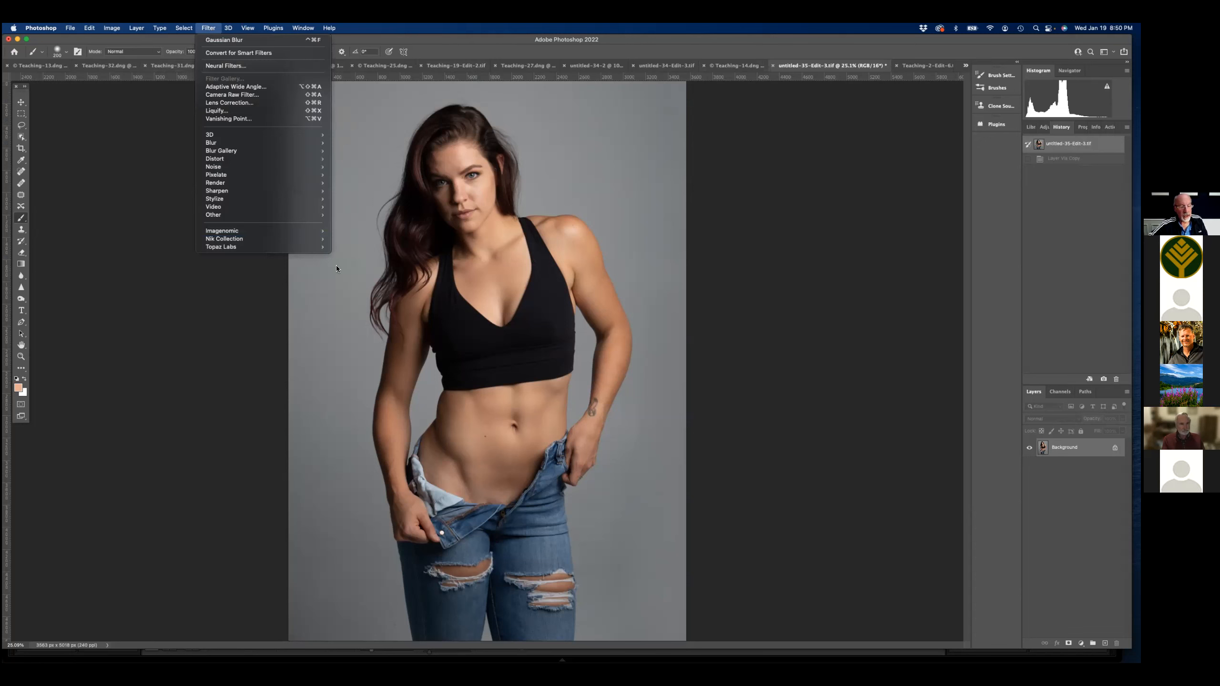
pyautogui.click(360, 295)
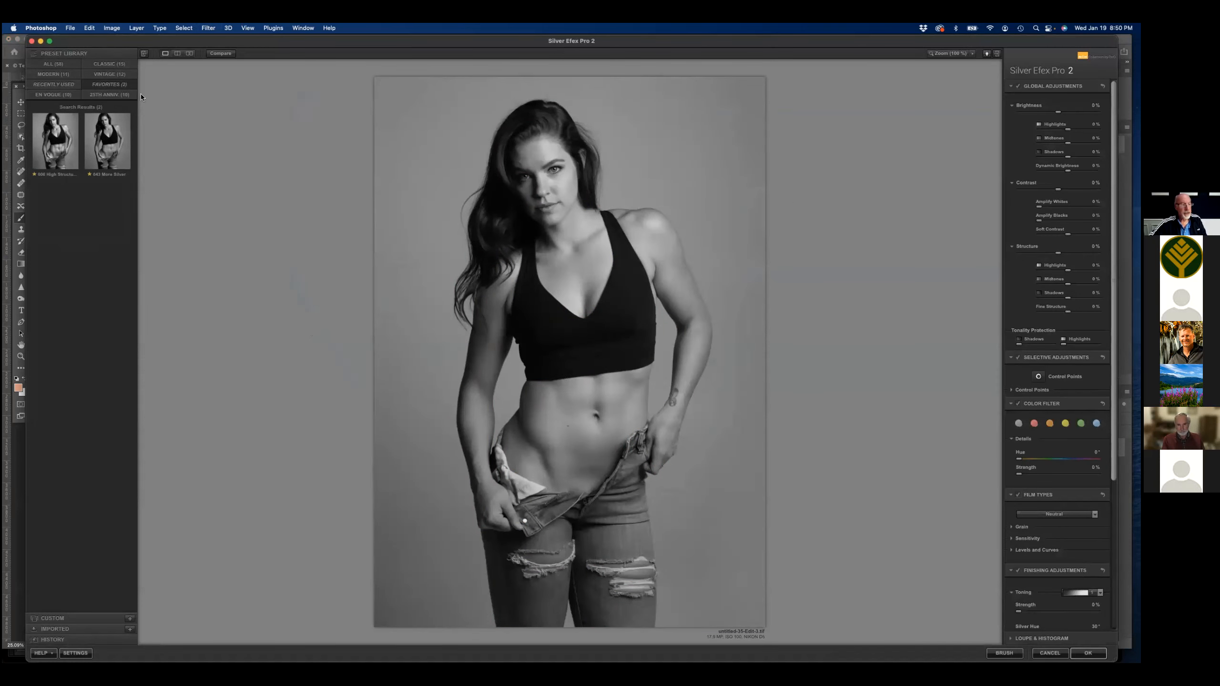
# - Try the Low Key 1 and Neutral presets on the portrait and browse the complete preset library
pyautogui.click(54, 64)
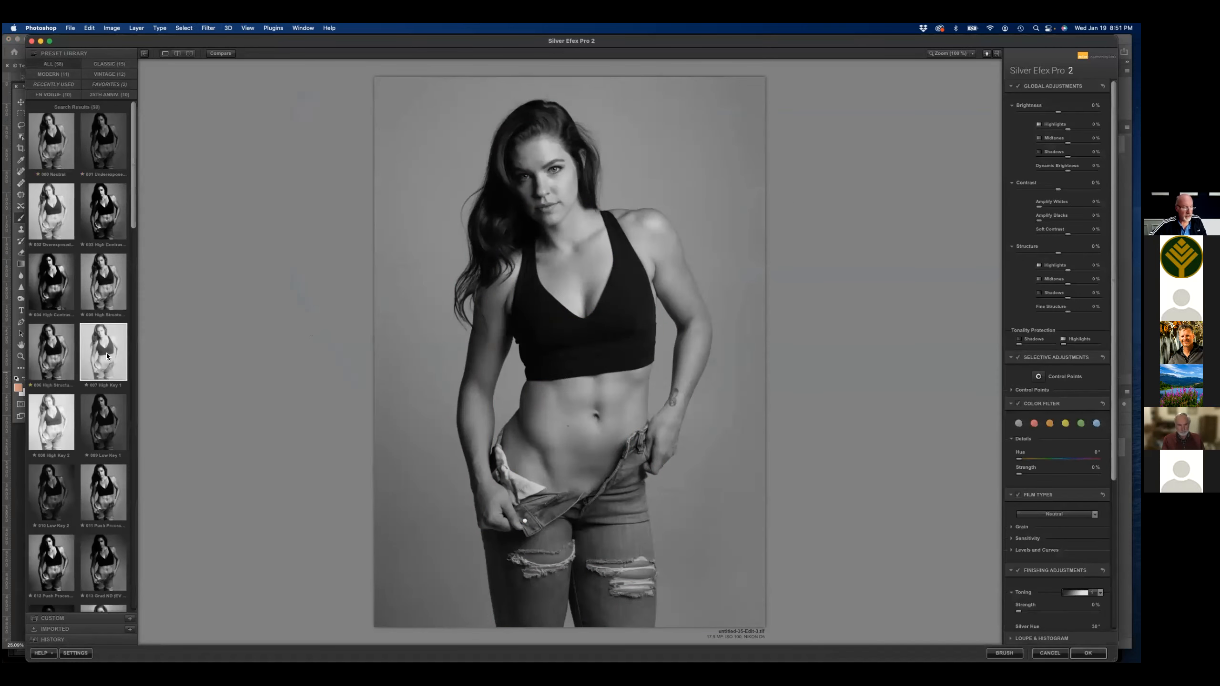
pyautogui.click(104, 430)
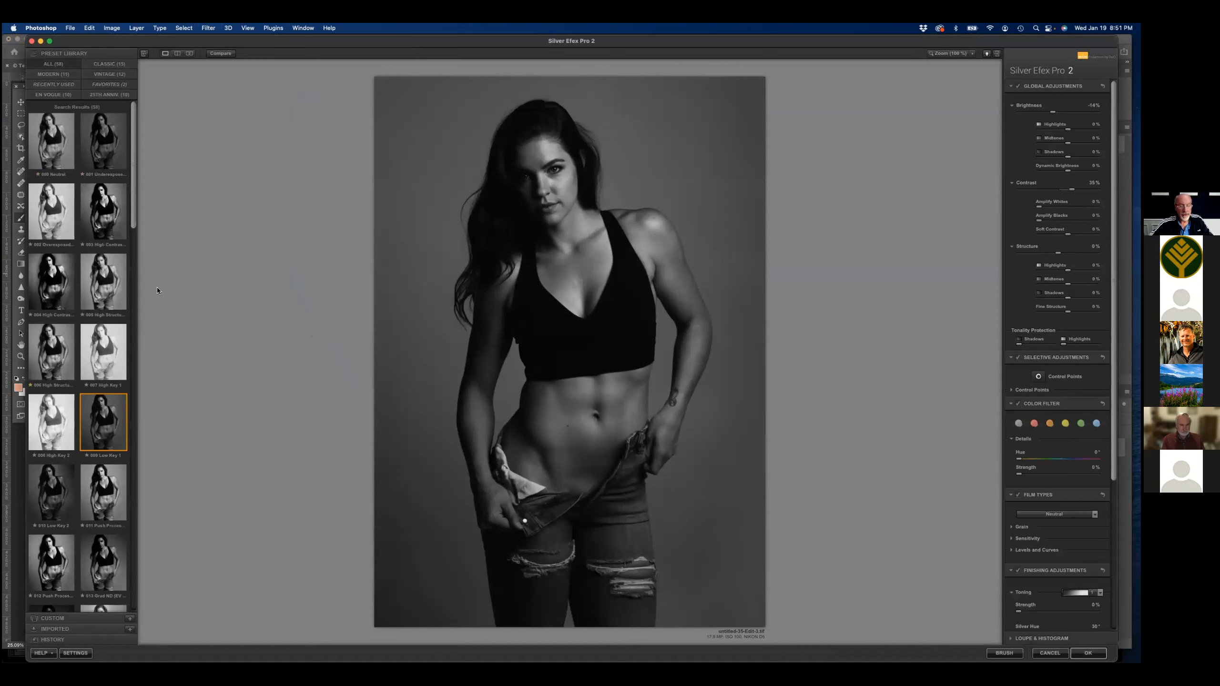
pyautogui.click(53, 154)
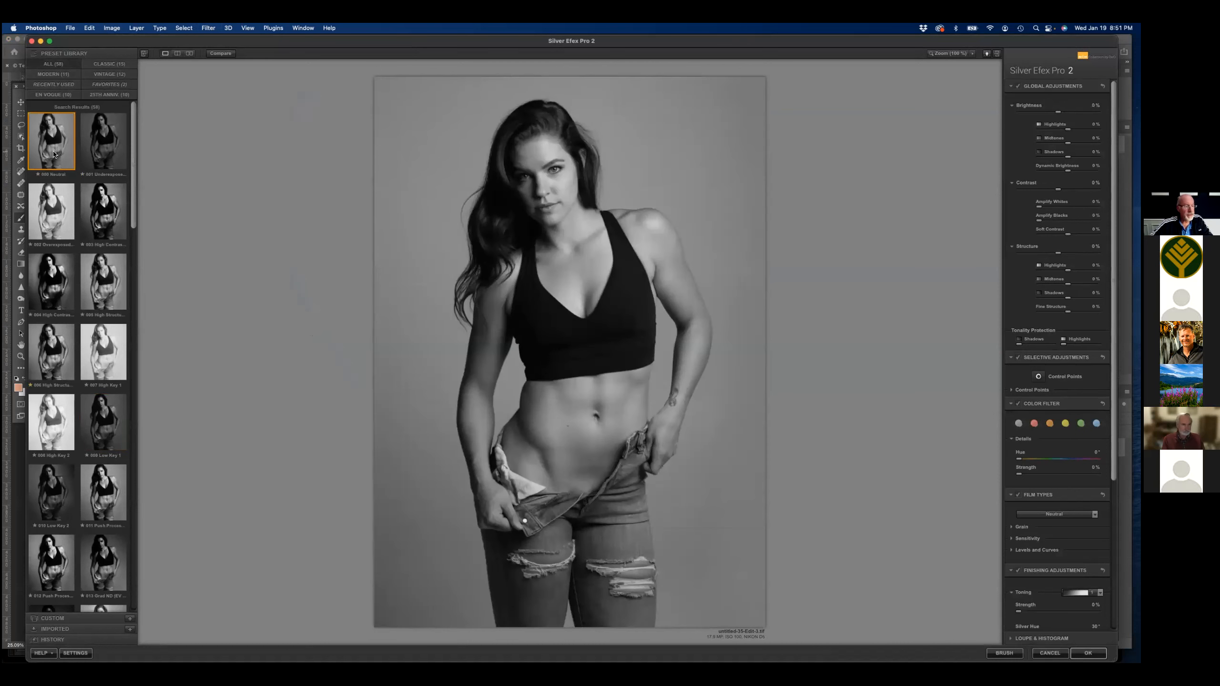
pyautogui.scroll(-5, 66, 268)
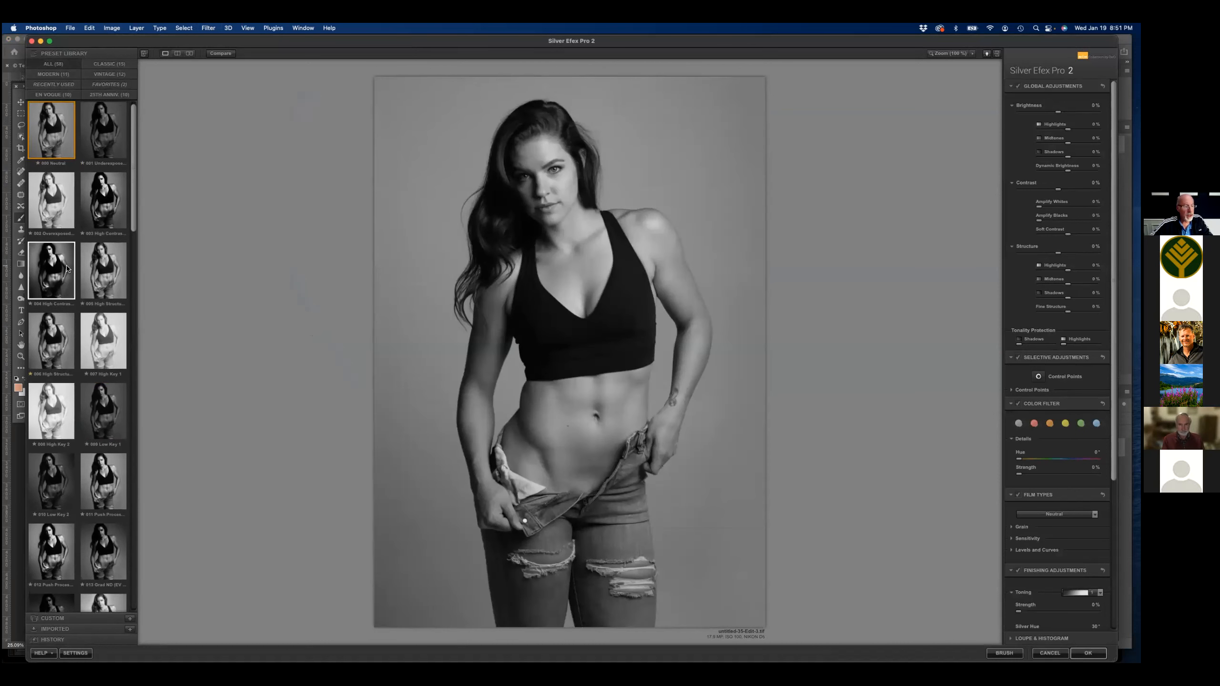
pyautogui.scroll(-15, 83, 306)
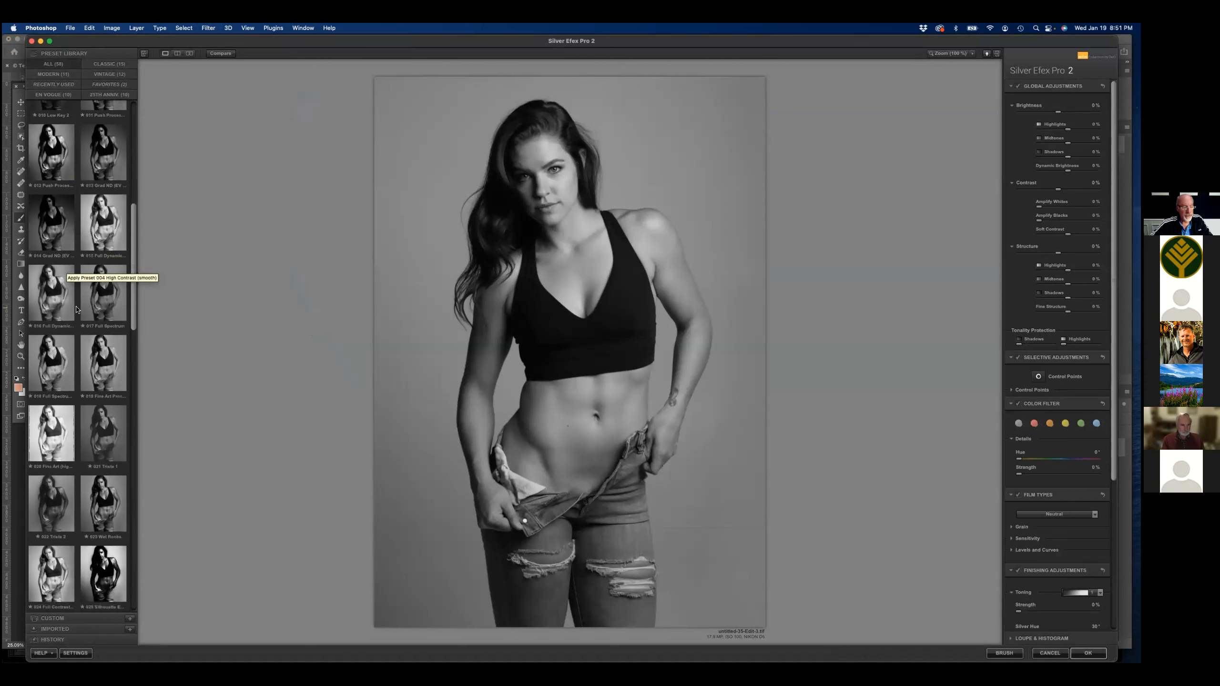
pyautogui.scroll(-3, 91, 258)
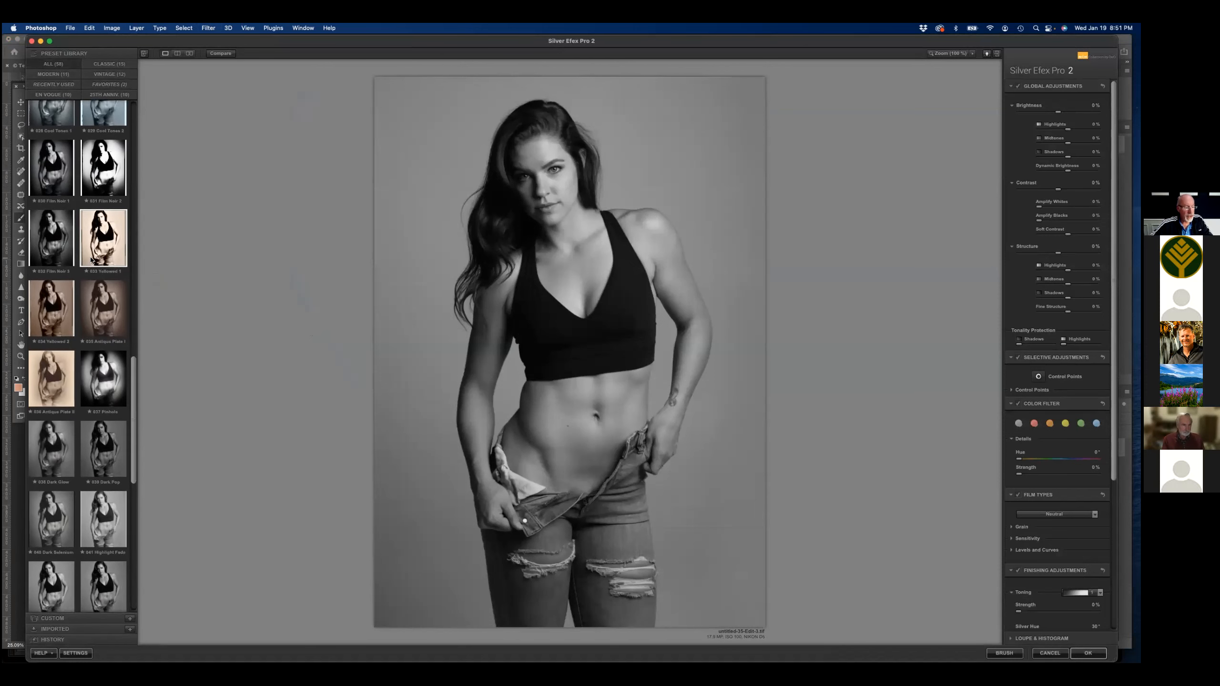
pyautogui.scroll(2, 91, 259)
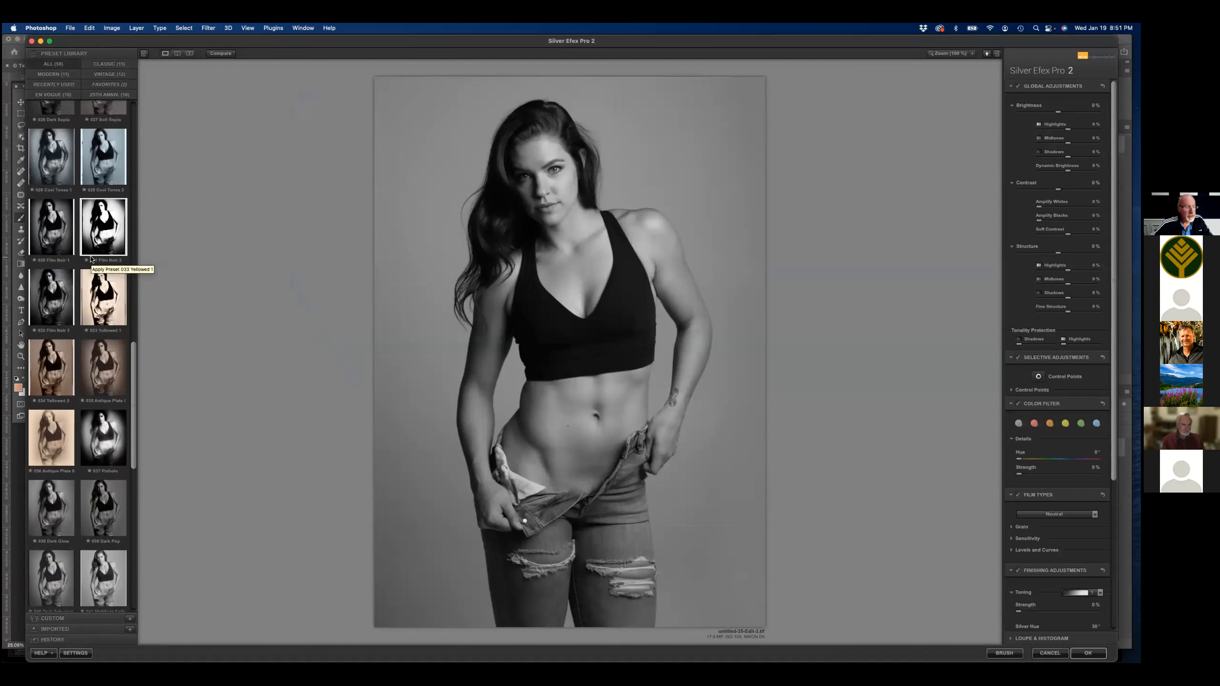
pyautogui.scroll(-4, 91, 259)
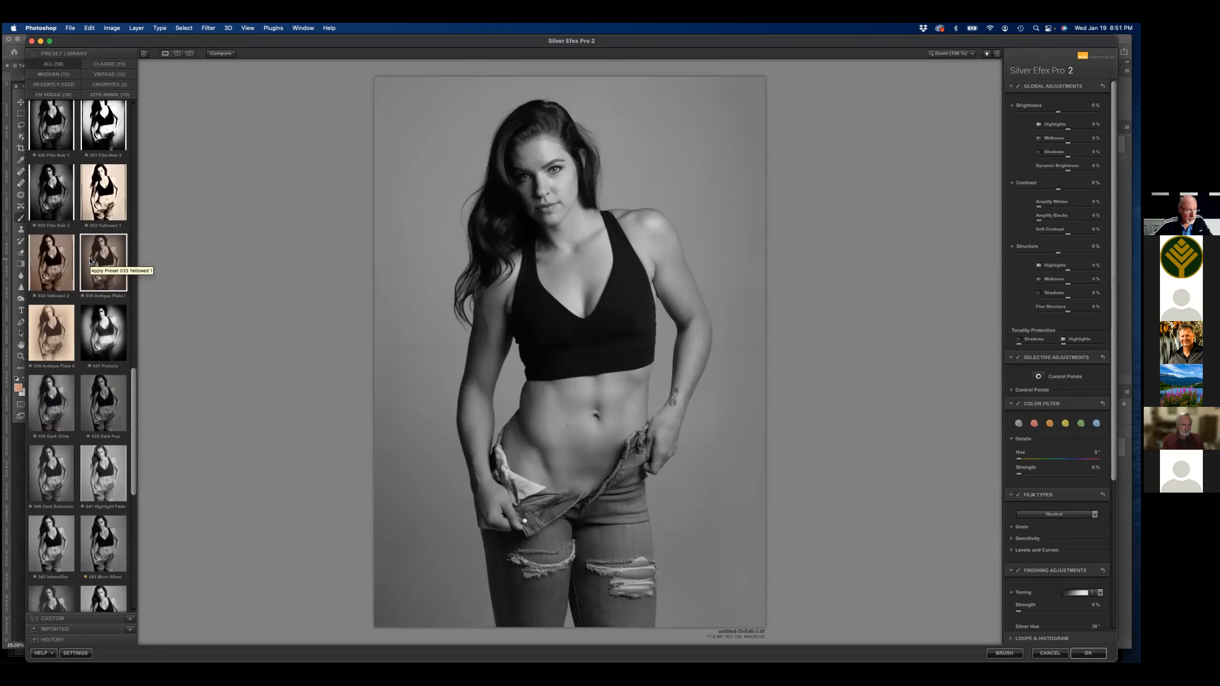
# - Try the favourite preset More Silver with a red color filter, shift the filter's hue toward violet, and cancel the conversion
pyautogui.click(110, 85)
pyautogui.click(108, 144)
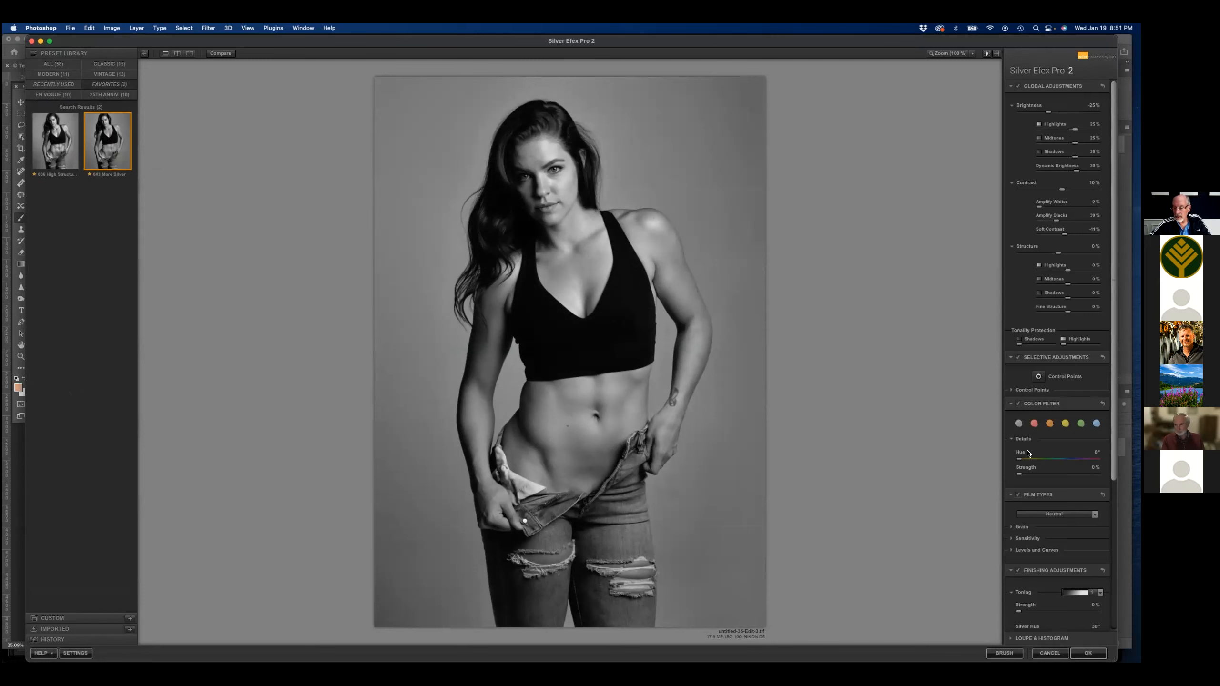
pyautogui.click(1034, 423)
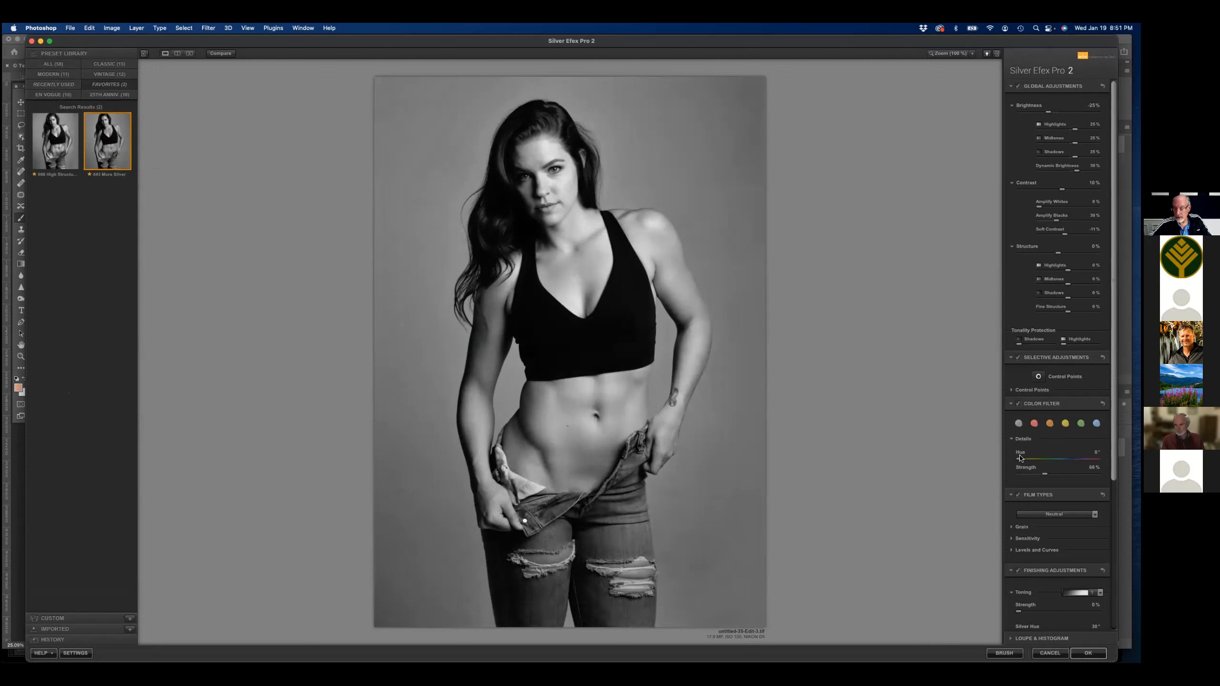
pyautogui.moveTo(1022, 460); pyautogui.dragTo(1082, 459)
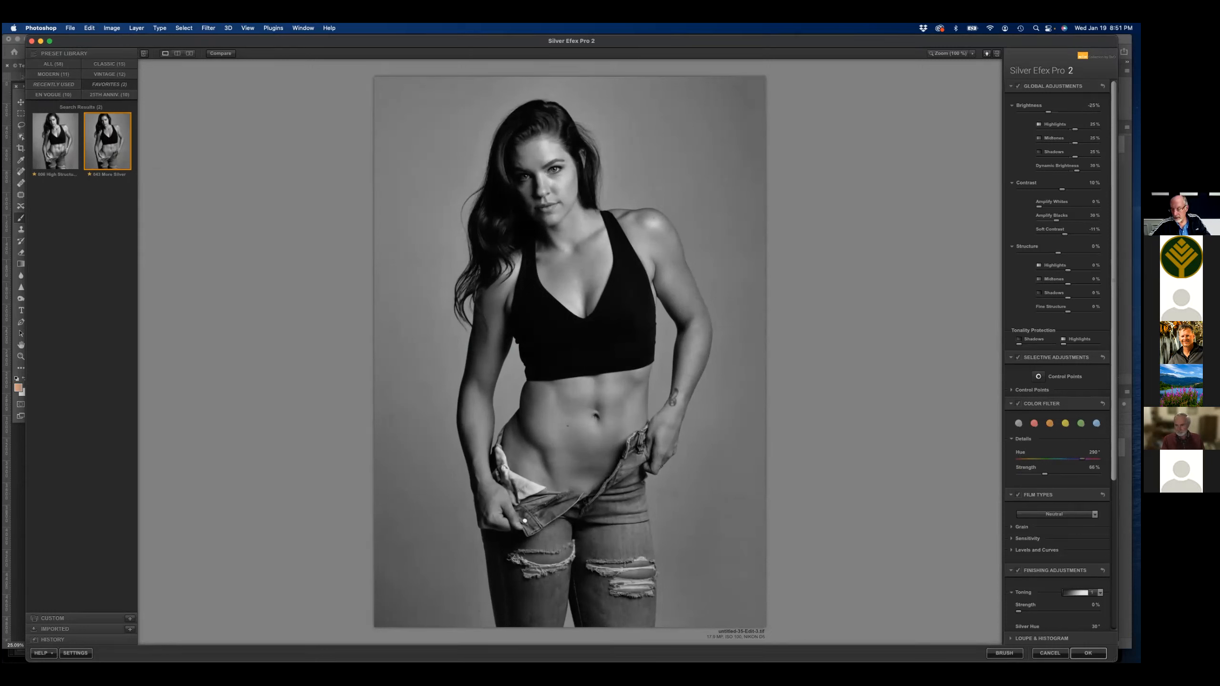
pyautogui.click(1047, 653)
# - Switch to Lightroom Classic and dismiss the Photoshop error report without sending it
pyautogui.press('super+Tab')
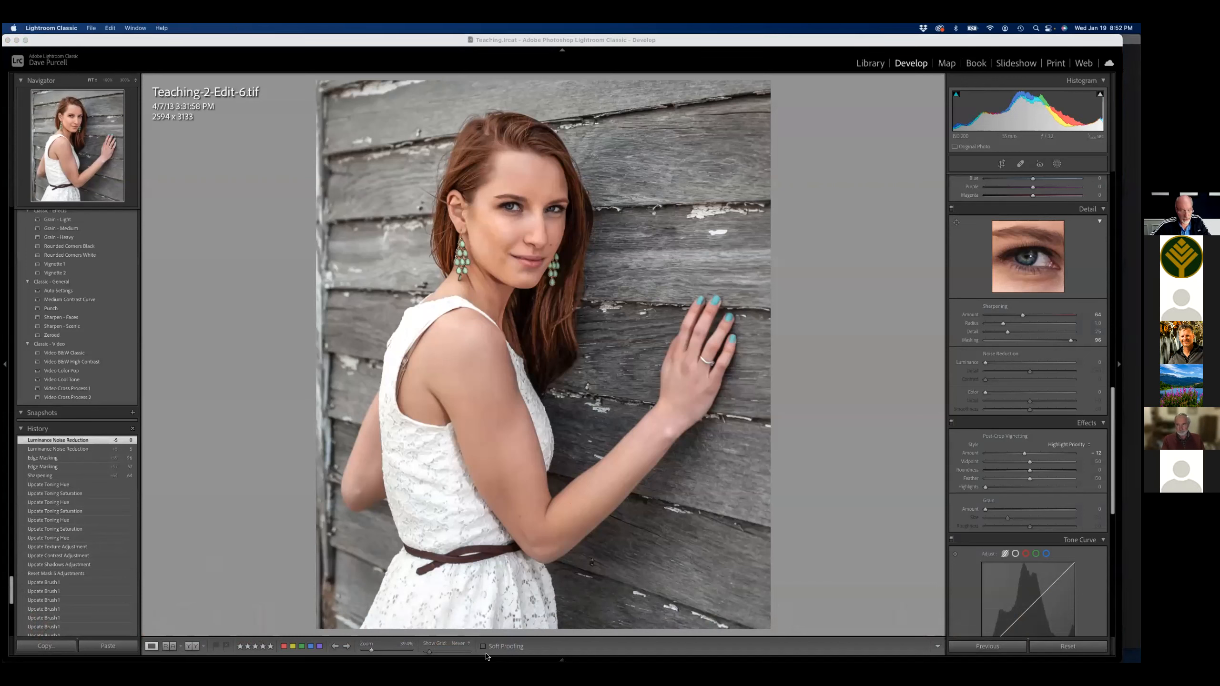
pyautogui.moveTo(335, 655)
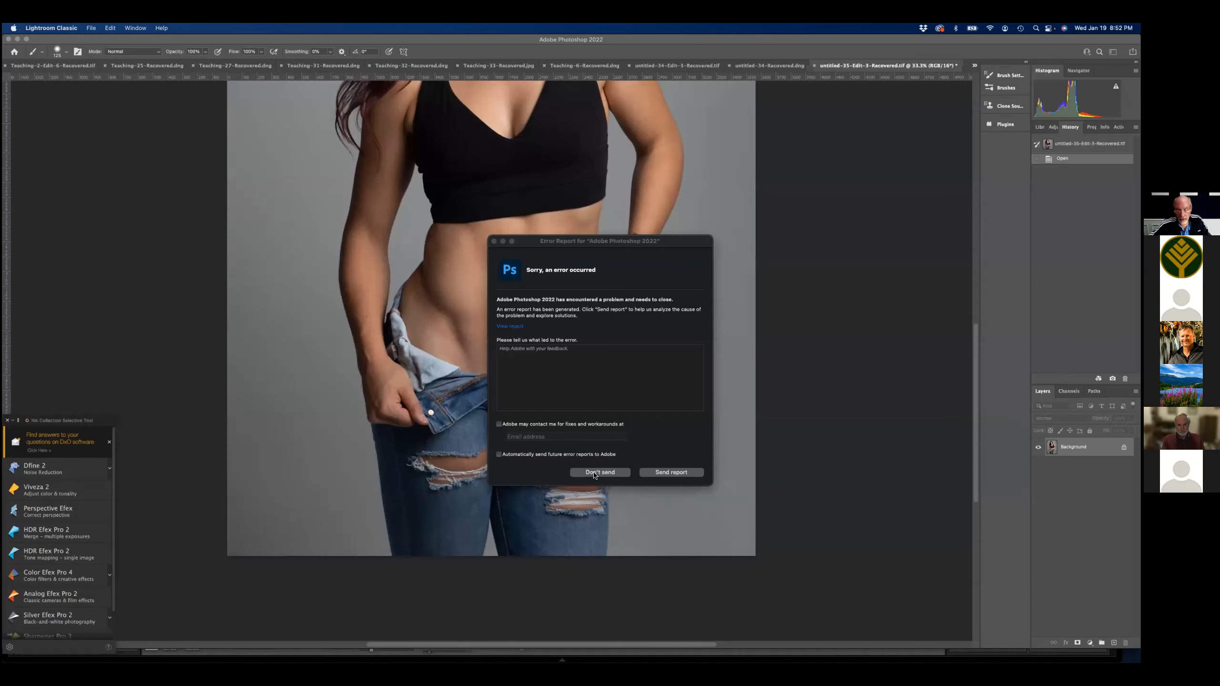
pyautogui.click(598, 472)
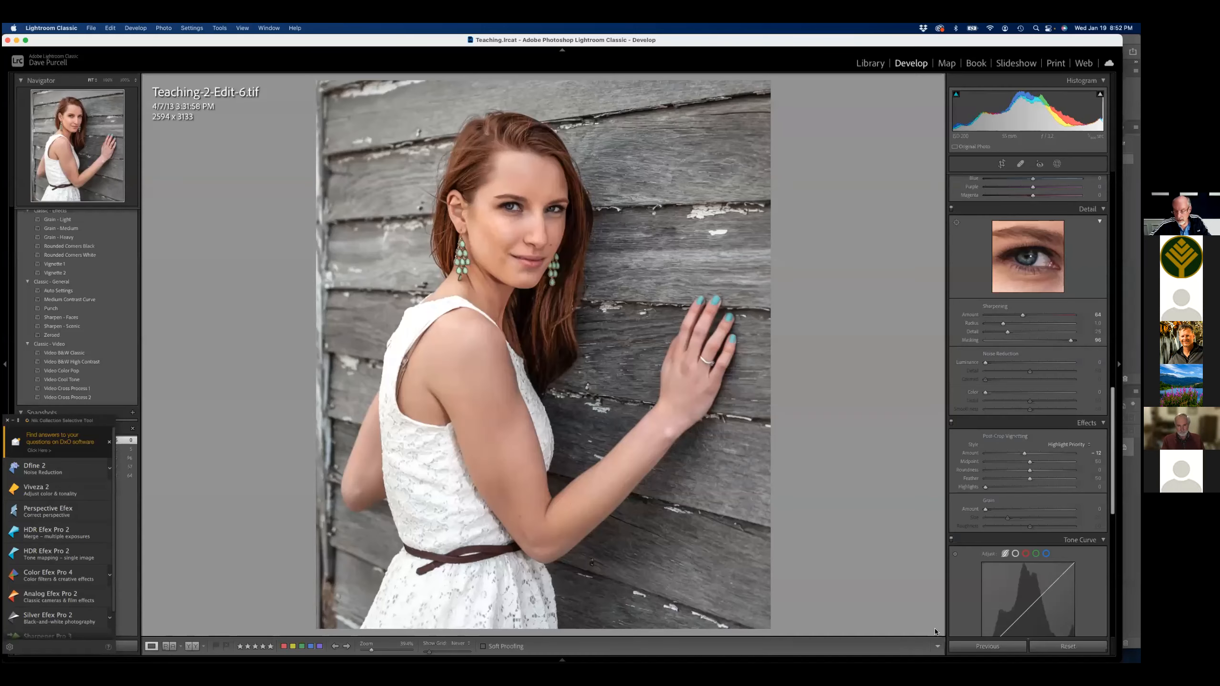
# - Select untitled-35-Edit-3.tif in Lightroom Classic and open it for editing in Adobe Photoshop 2022
pyautogui.click(765, 624)
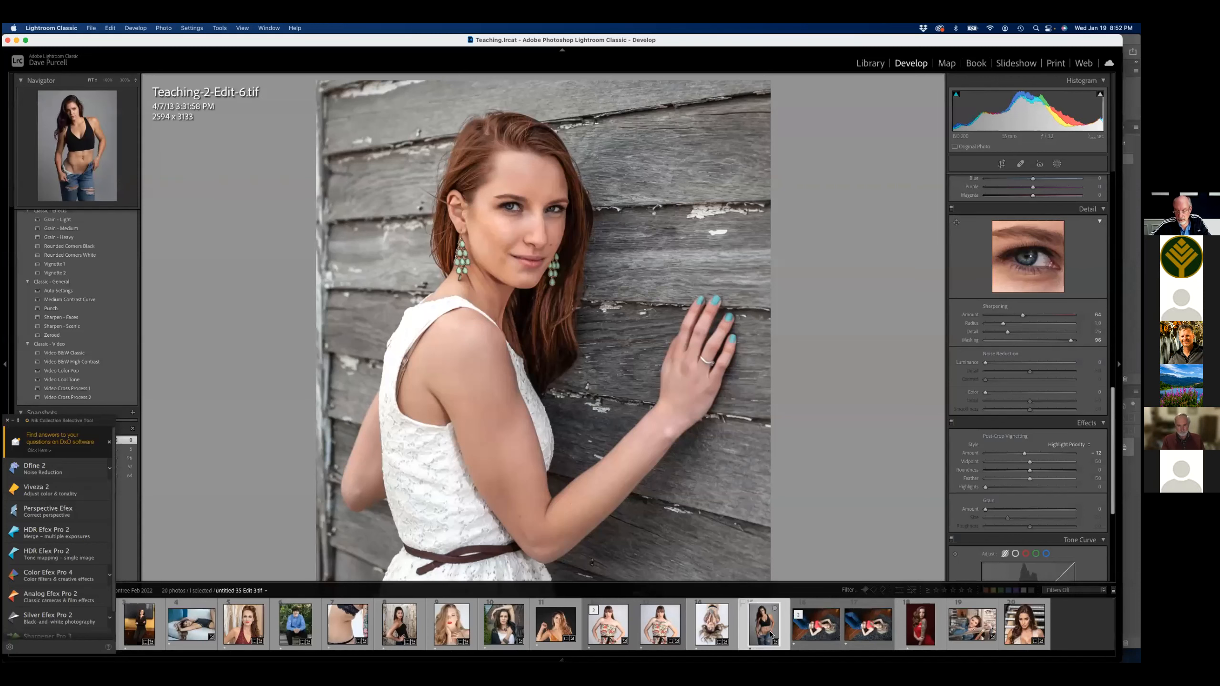
pyautogui.click(157, 30)
pyautogui.moveTo(291, 84)
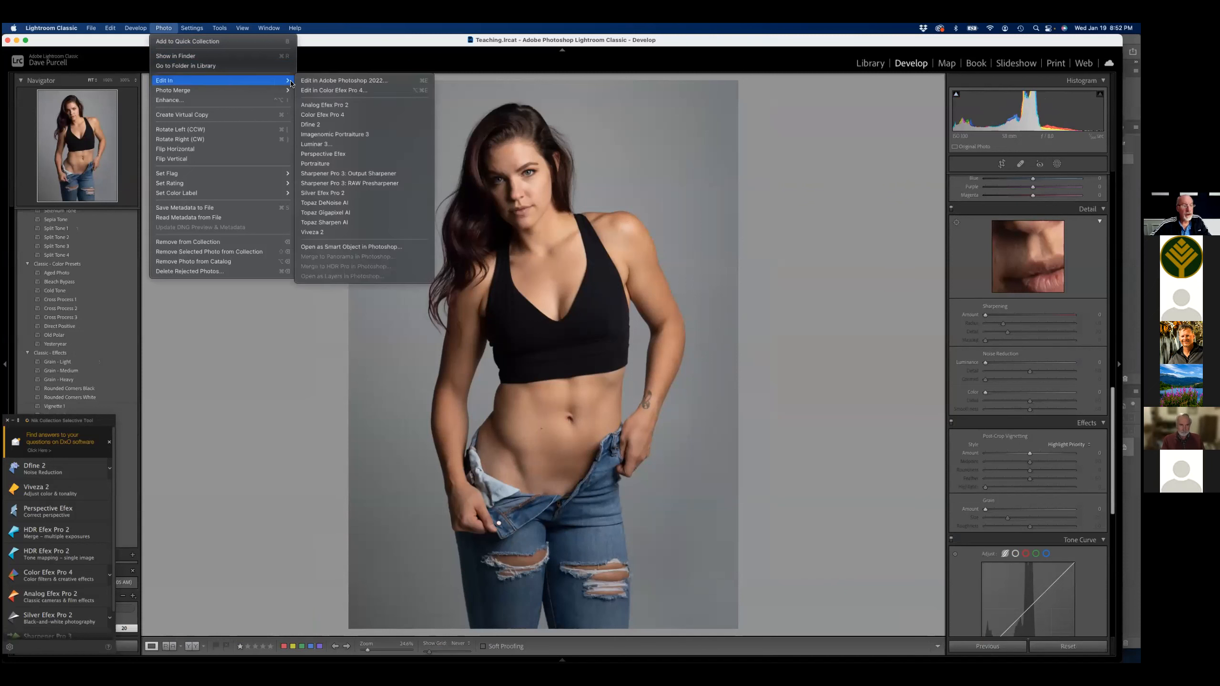
pyautogui.click(336, 80)
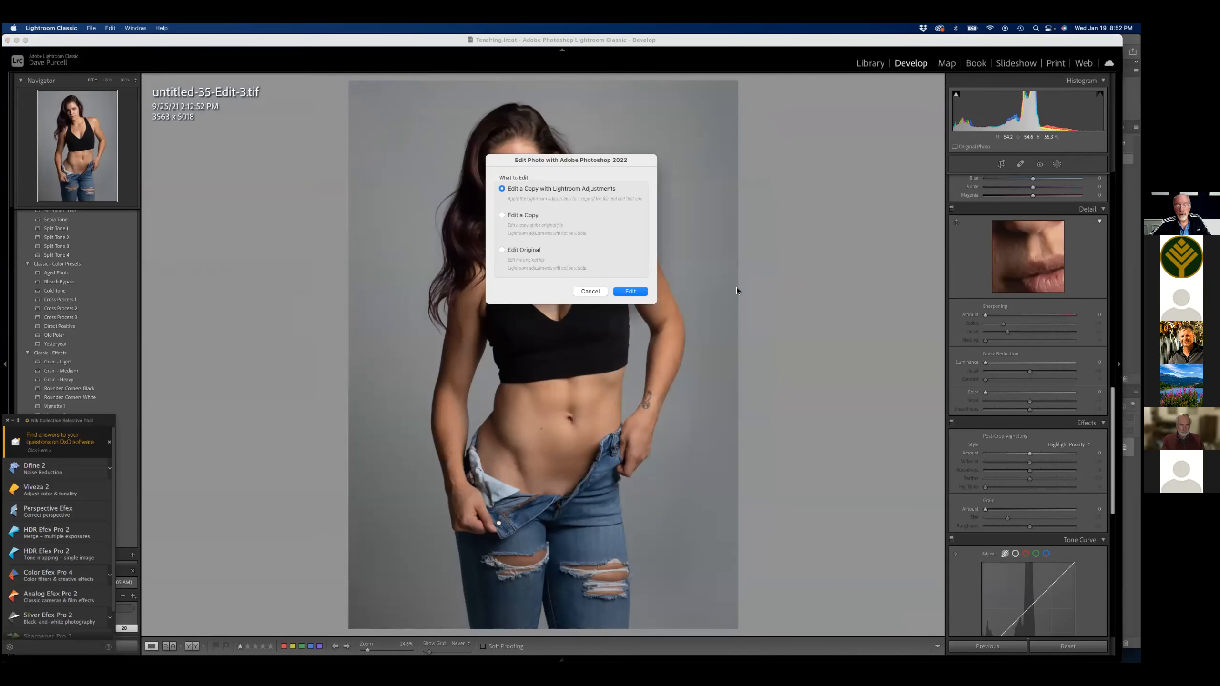
pyautogui.click(630, 291)
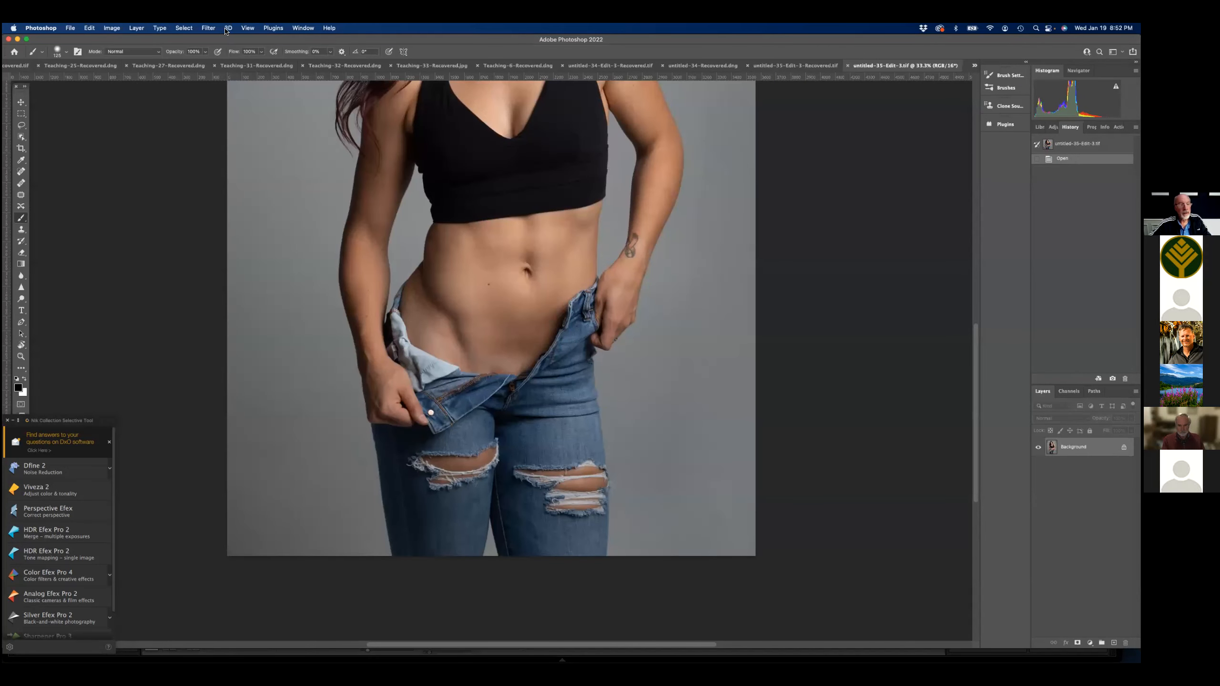
# - Fit the portrait on screen, choose the Dodge tool, and add a new layer filled with 50% Gray in Normal mode at 100% opacity
pyautogui.click(247, 27)
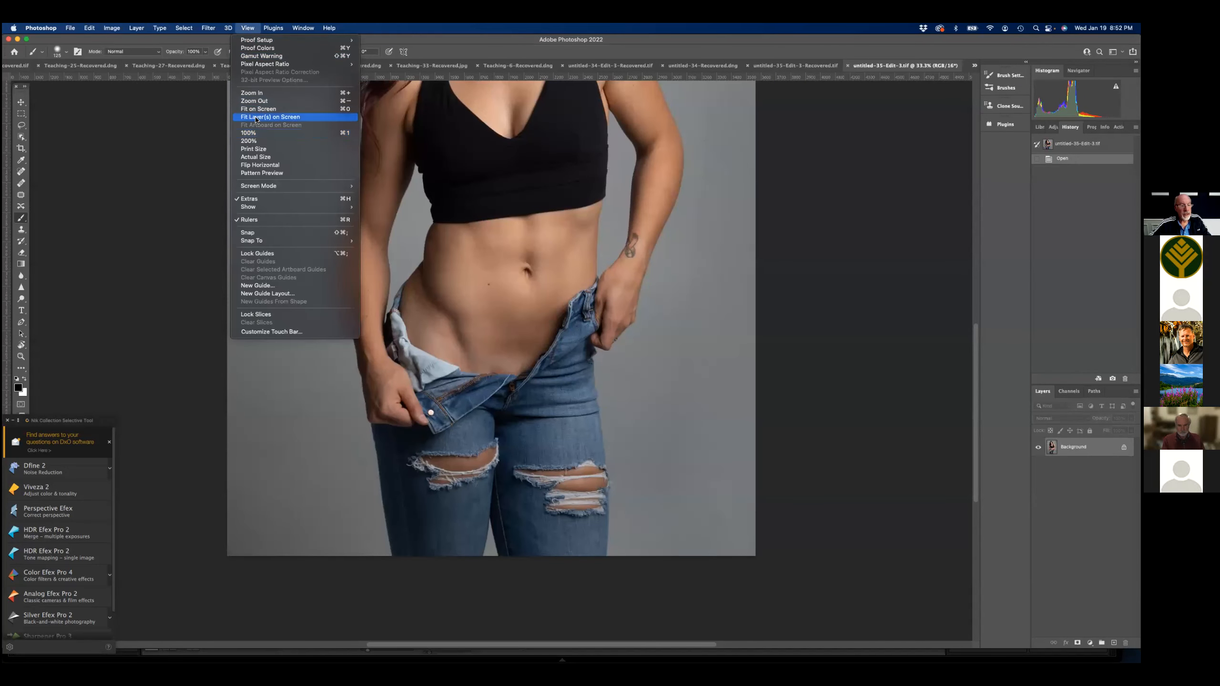
pyautogui.click(258, 109)
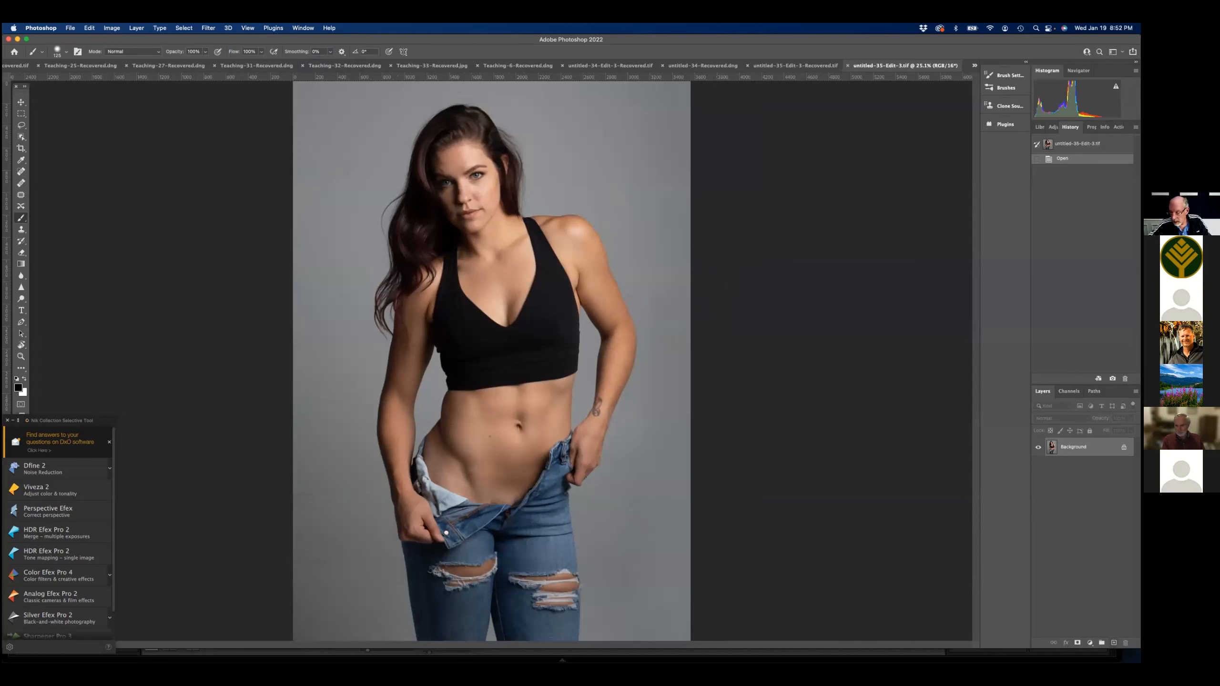
pyautogui.press('super+shift+alt+n')
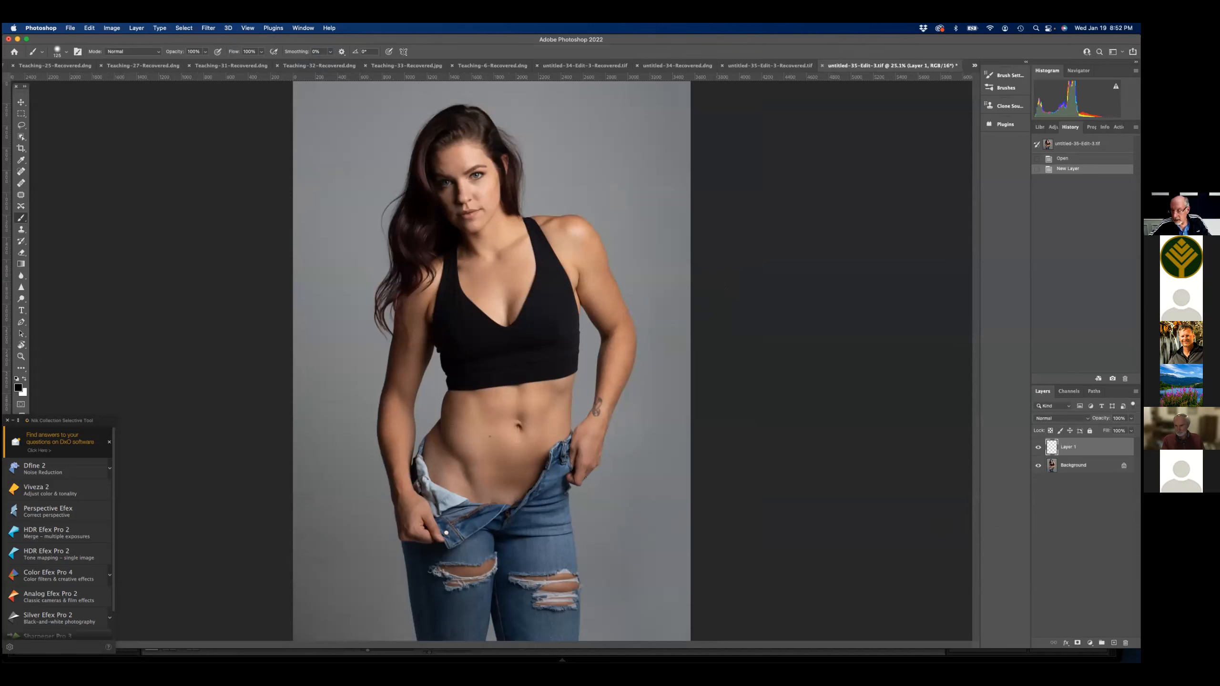
pyautogui.click(21, 298)
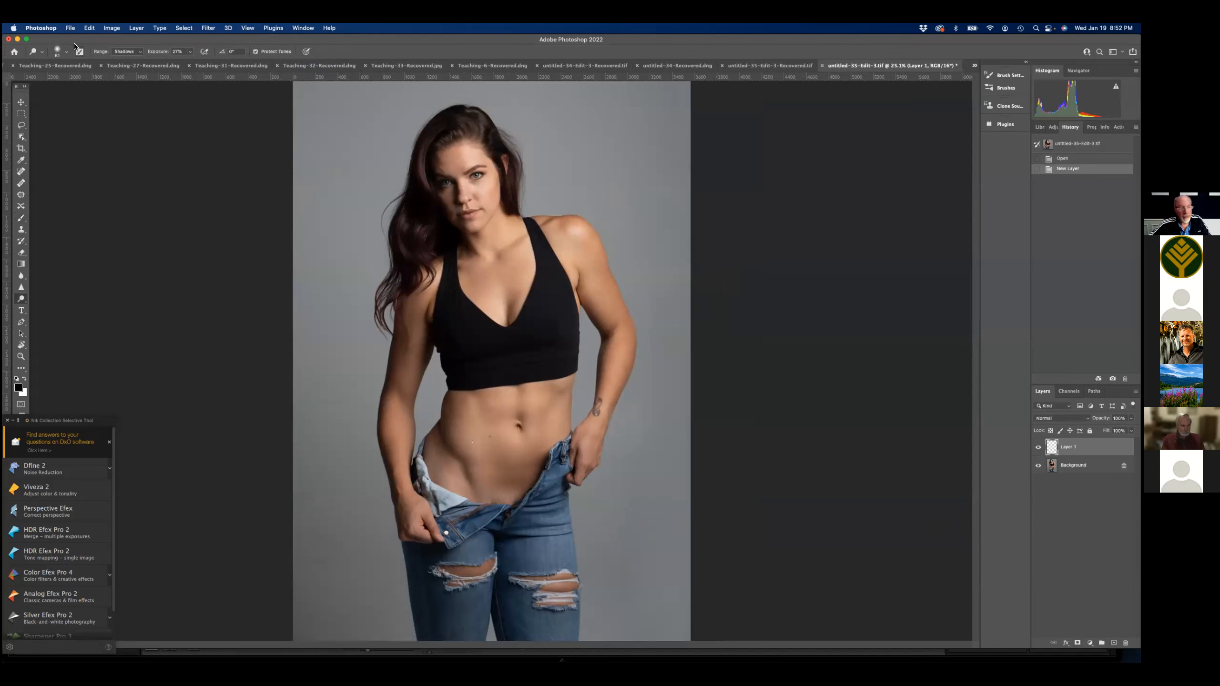
pyautogui.click(70, 27)
pyautogui.moveTo(89, 27)
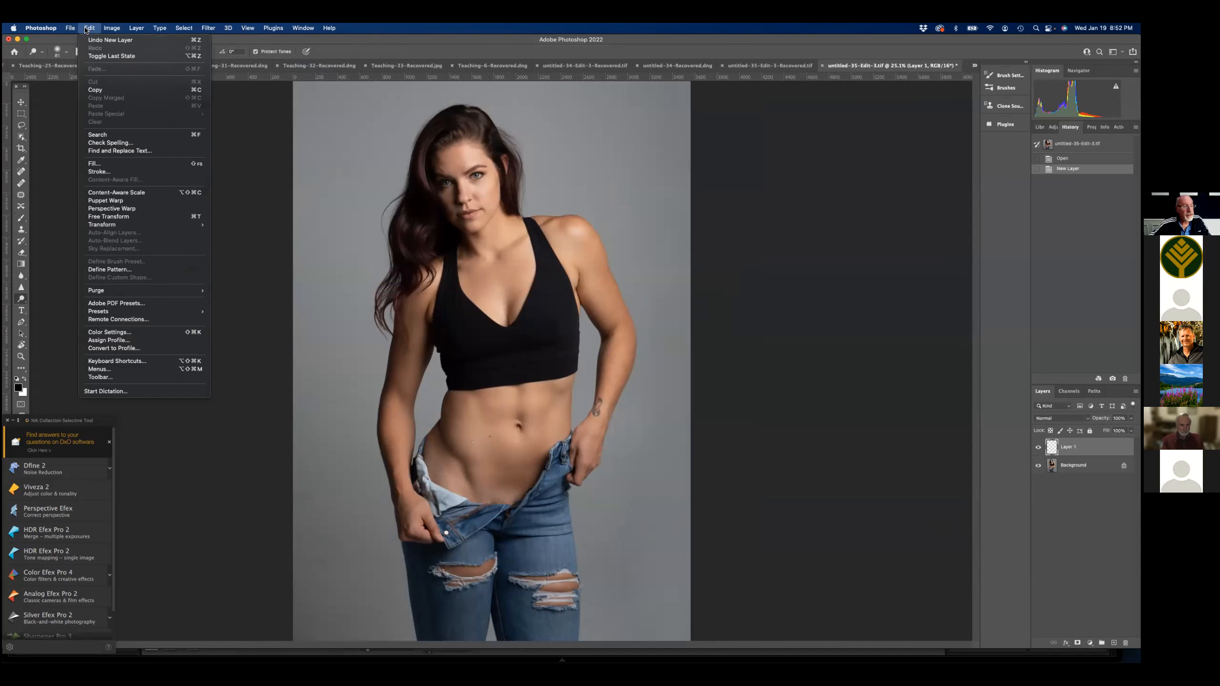
pyautogui.click(119, 166)
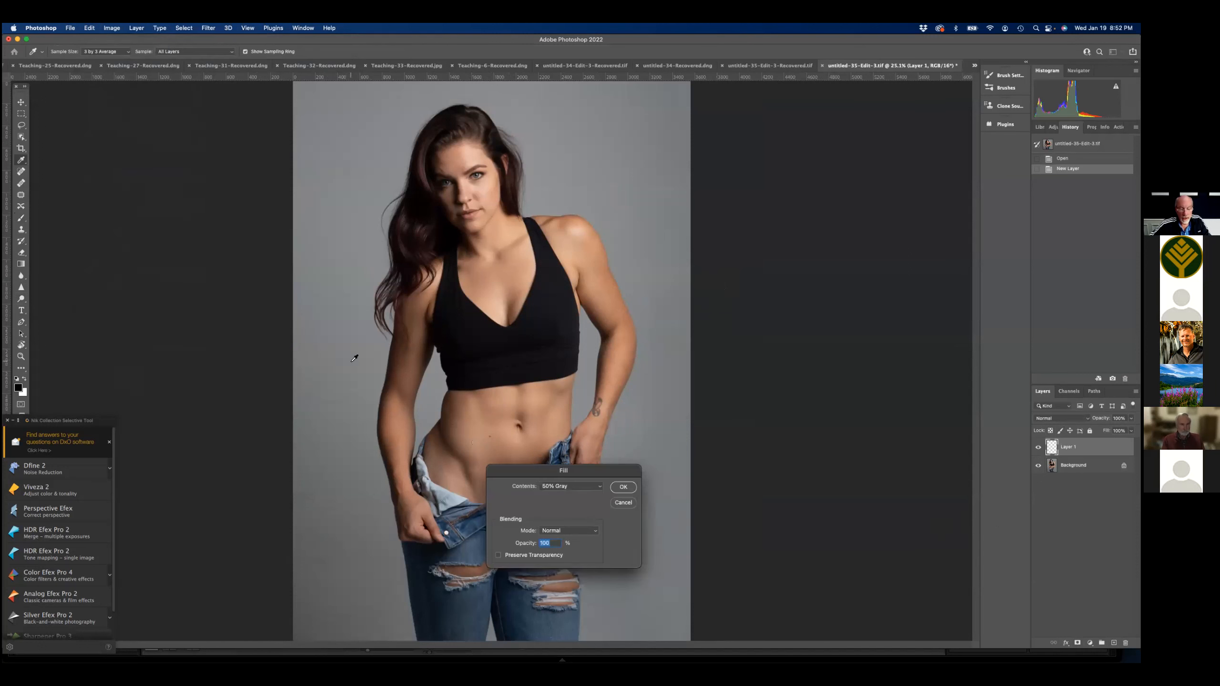
pyautogui.click(625, 487)
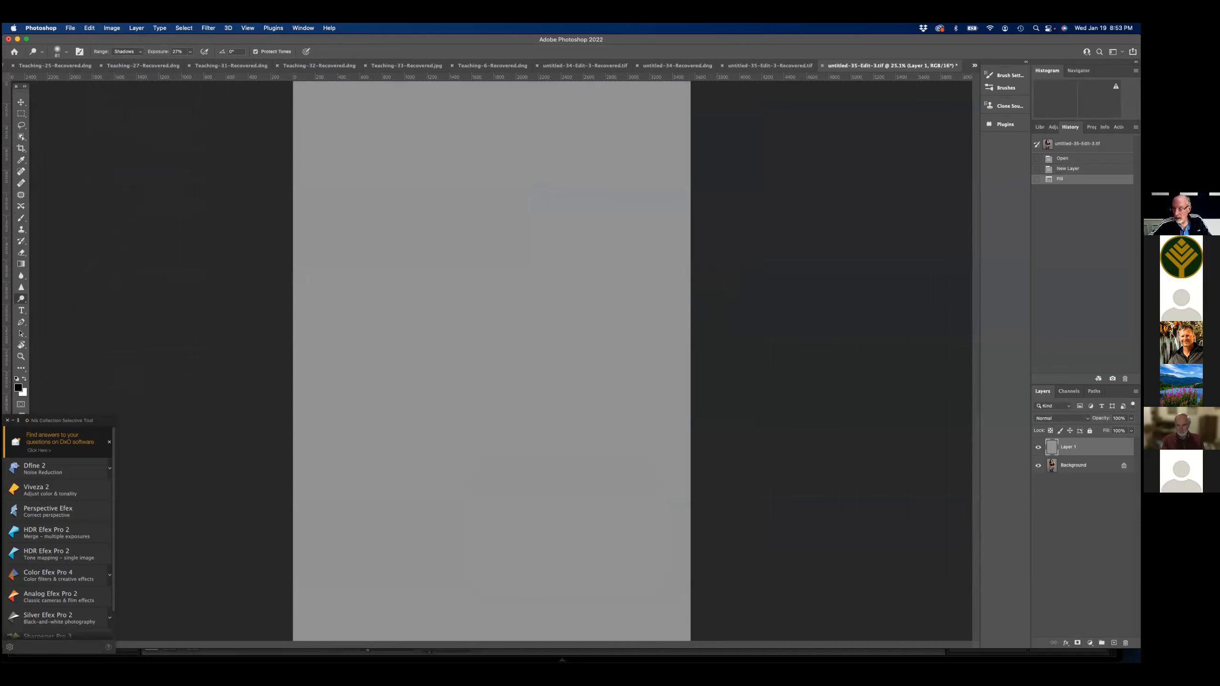
# - Set the gray layer's blend mode to Overlay and dodge the highlights on the subject's abdomen
pyautogui.click(1059, 417)
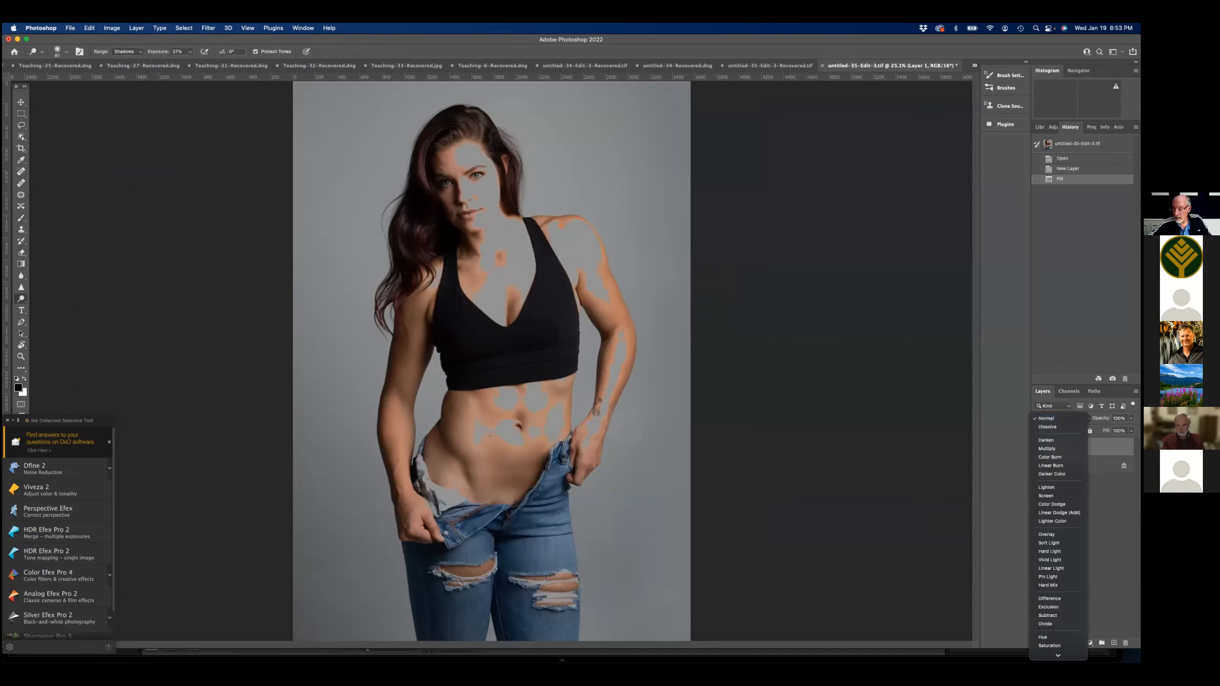
pyautogui.click(1054, 534)
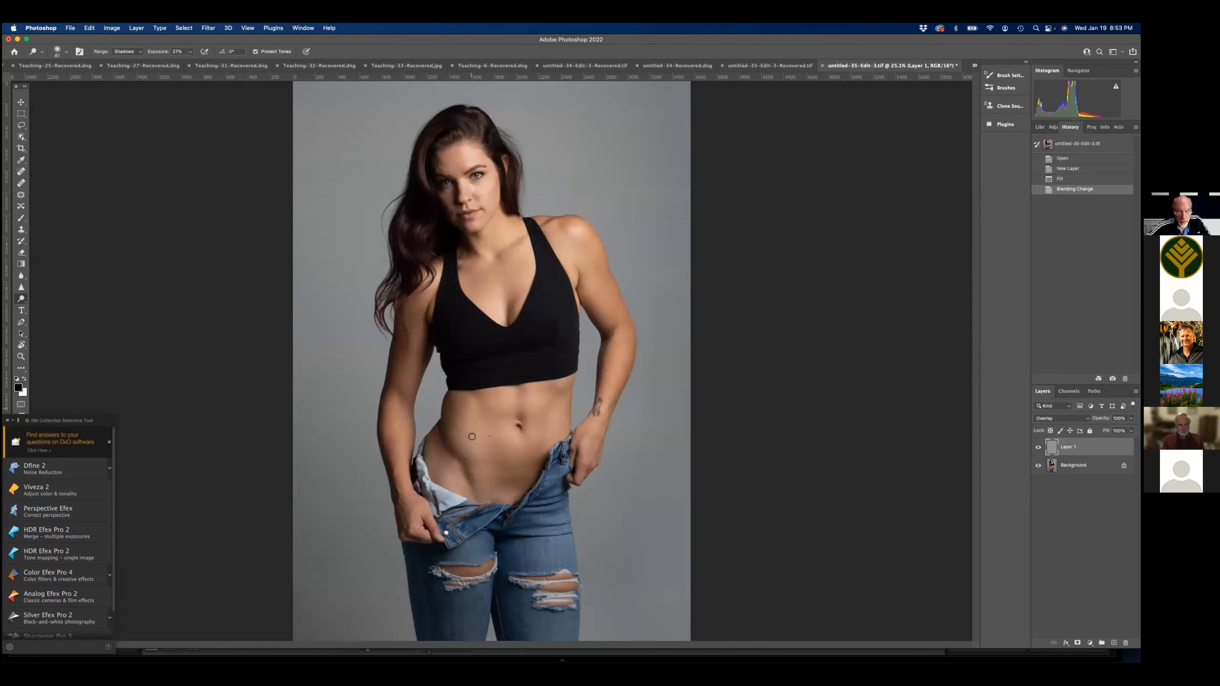
pyautogui.moveTo(474, 436)
pyautogui.mouseDown()
pyautogui.moveTo(468, 409)
pyautogui.moveTo(470, 428)
pyautogui.mouseUp()
pyautogui.click(488, 407)
pyautogui.moveTo(534, 402)
pyautogui.mouseDown()
pyautogui.moveTo(545, 392)
pyautogui.moveTo(500, 389)
pyautogui.mouseUp()
pyautogui.click(533, 387)
pyautogui.moveTo(493, 446)
pyautogui.mouseDown()
pyautogui.moveTo(546, 417)
pyautogui.moveTo(545, 435)
pyautogui.mouseUp()
pyautogui.moveTo(565, 390); pyautogui.dragTo(559, 385)
pyautogui.moveTo(463, 428)
pyautogui.mouseDown()
pyautogui.moveTo(451, 479)
pyautogui.moveTo(490, 452)
pyautogui.moveTo(471, 415)
pyautogui.moveTo(488, 459)
pyautogui.moveTo(490, 440)
pyautogui.moveTo(509, 445)
pyautogui.moveTo(500, 402)
pyautogui.moveTo(540, 399)
pyautogui.moveTo(526, 446)
pyautogui.moveTo(500, 447)
pyautogui.moveTo(537, 445)
pyautogui.moveTo(558, 411)
pyautogui.moveTo(551, 435)
pyautogui.moveTo(557, 392)
pyautogui.moveTo(537, 402)
pyautogui.moveTo(587, 441)
pyautogui.moveTo(524, 404)
pyautogui.moveTo(543, 405)
pyautogui.moveTo(529, 440)
pyautogui.moveTo(507, 415)
pyautogui.moveTo(502, 425)
pyautogui.moveTo(496, 395)
pyautogui.moveTo(539, 393)
pyautogui.mouseUp()
# - Enlarge the brush and burn the shadow areas around the abdominal muscles and waist on the gray layer
pyautogui.press(']')
pyautogui.press(']')
pyautogui.press(']')
pyautogui.keyDown('alt'); pyautogui.moveTo(498, 440); pyautogui.dragTo(494, 424); pyautogui.keyUp('alt')
pyautogui.moveTo(567, 396)
pyautogui.keyDown('alt'); pyautogui.mouseDown()
pyautogui.moveTo(550, 388)
pyautogui.moveTo(561, 395)
pyautogui.mouseUp(); pyautogui.keyUp('alt')
pyautogui.moveTo(452, 431)
pyautogui.keyDown('alt'); pyautogui.mouseDown()
pyautogui.moveTo(481, 484)
pyautogui.moveTo(451, 462)
pyautogui.mouseUp(); pyautogui.keyUp('alt')
pyautogui.moveTo(500, 424)
pyautogui.keyDown('alt'); pyautogui.mouseDown()
pyautogui.moveTo(497, 449)
pyautogui.moveTo(541, 447)
pyautogui.mouseUp(); pyautogui.keyUp('alt')
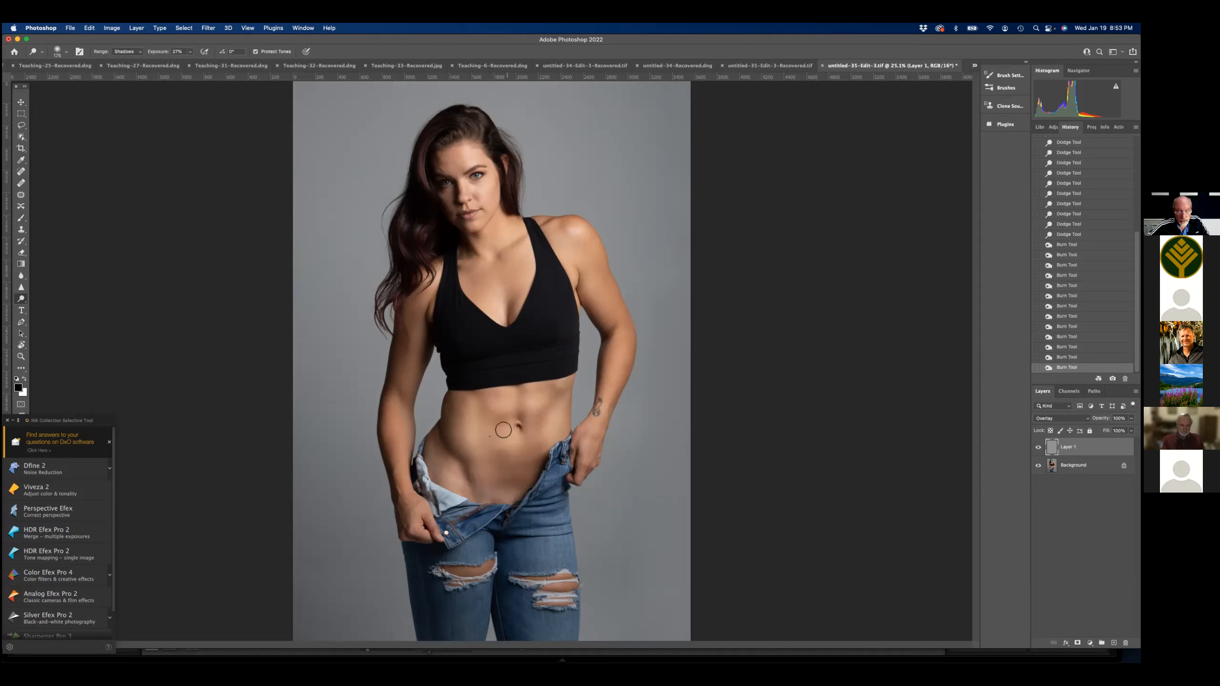
# - Compare the portrait with the dodge-and-burn layer hidden and shown, and lower that layer's opacity to 73%
pyautogui.click(1038, 447)
pyautogui.click(1038, 447)
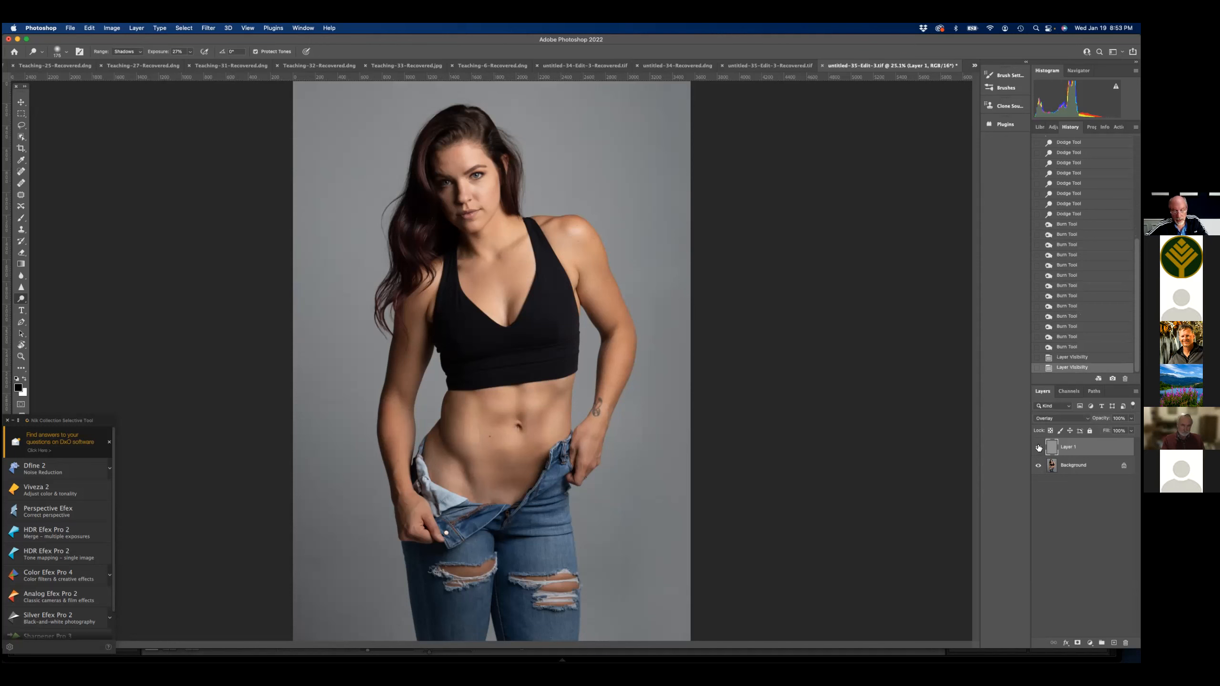
pyautogui.click(1131, 417)
pyautogui.moveTo(1131, 429); pyautogui.dragTo(1117, 429)
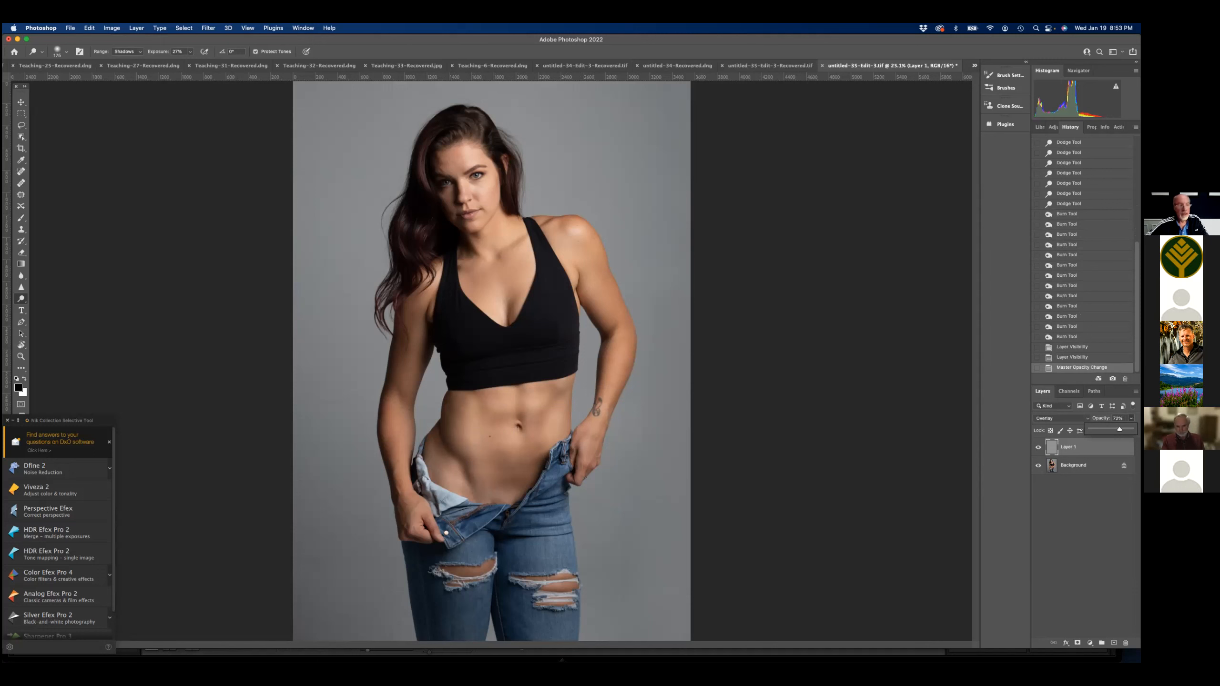
pyautogui.click(208, 29)
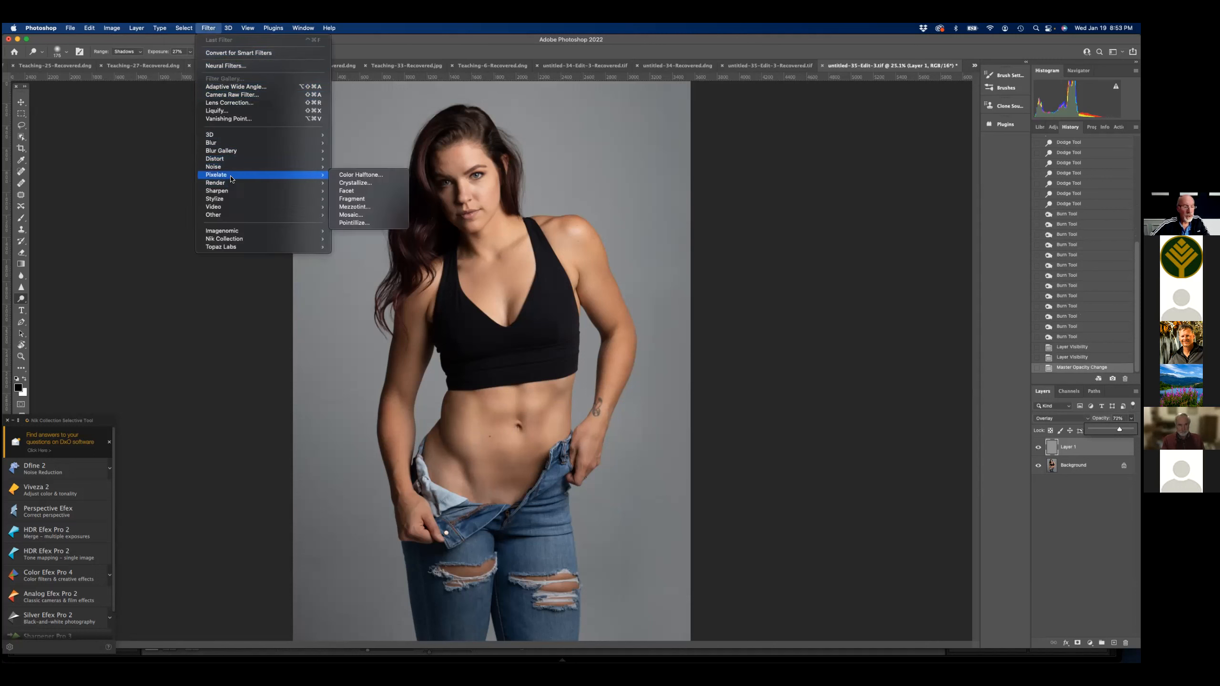
pyautogui.moveTo(279, 240)
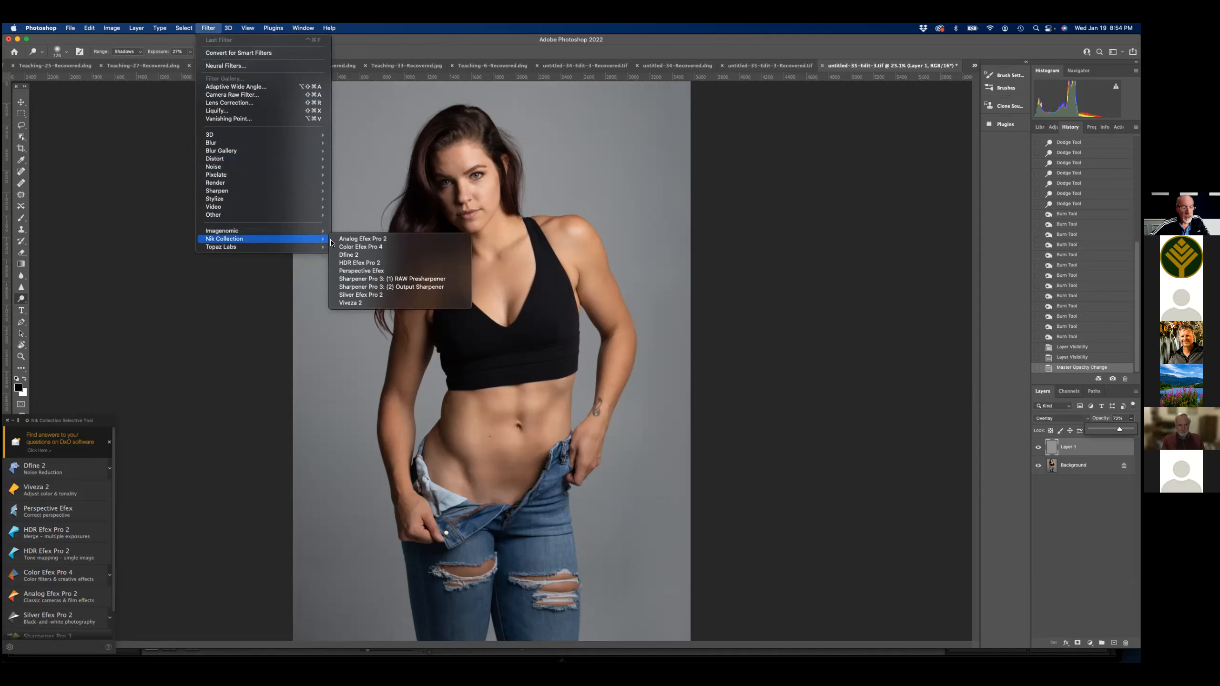
pyautogui.click(438, 281)
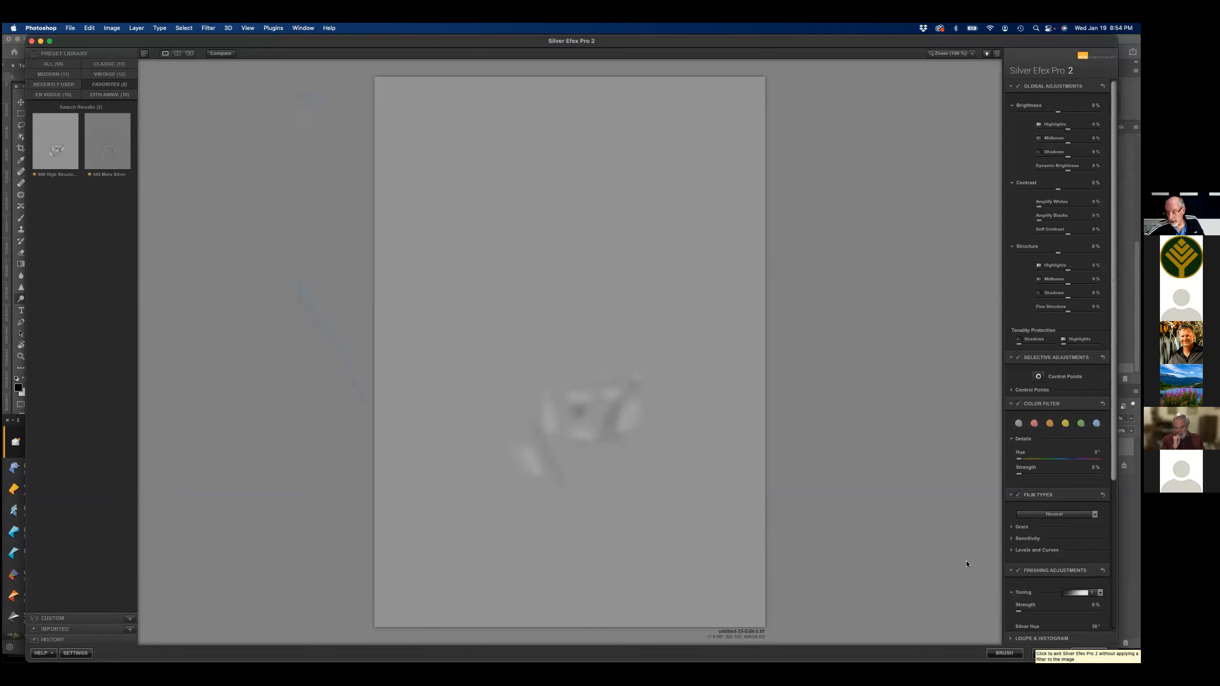
pyautogui.click(1031, 653)
# - Switch to Lightroom Classic, dismiss the Photoshop error report without sending it, and reopen untitled-35-Edit-3.tif in Adobe Photoshop 2022
pyautogui.press('super+Tab')
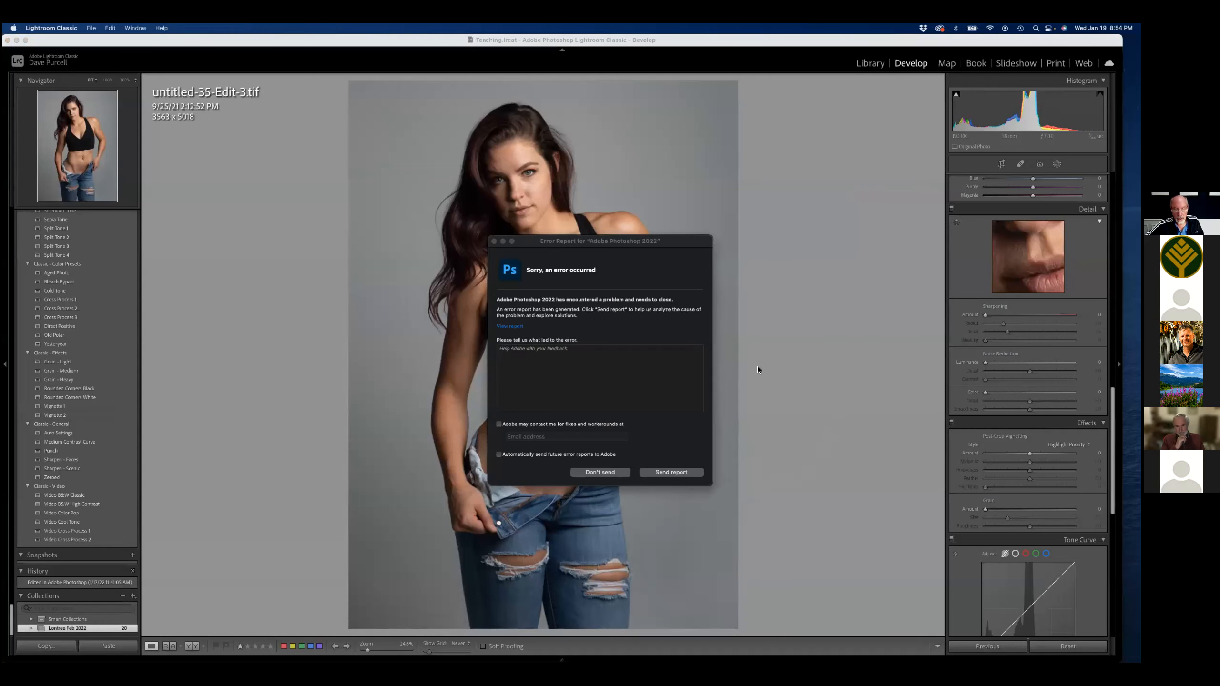
pyautogui.click(605, 472)
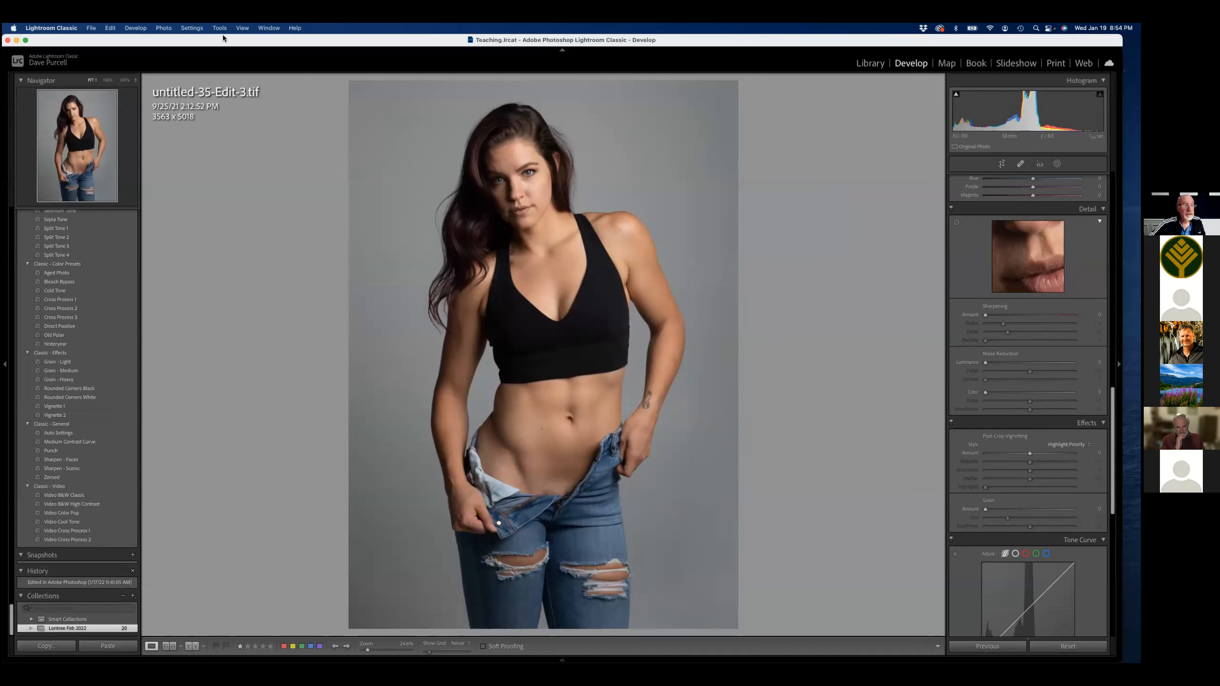
pyautogui.click(162, 28)
pyautogui.moveTo(183, 78)
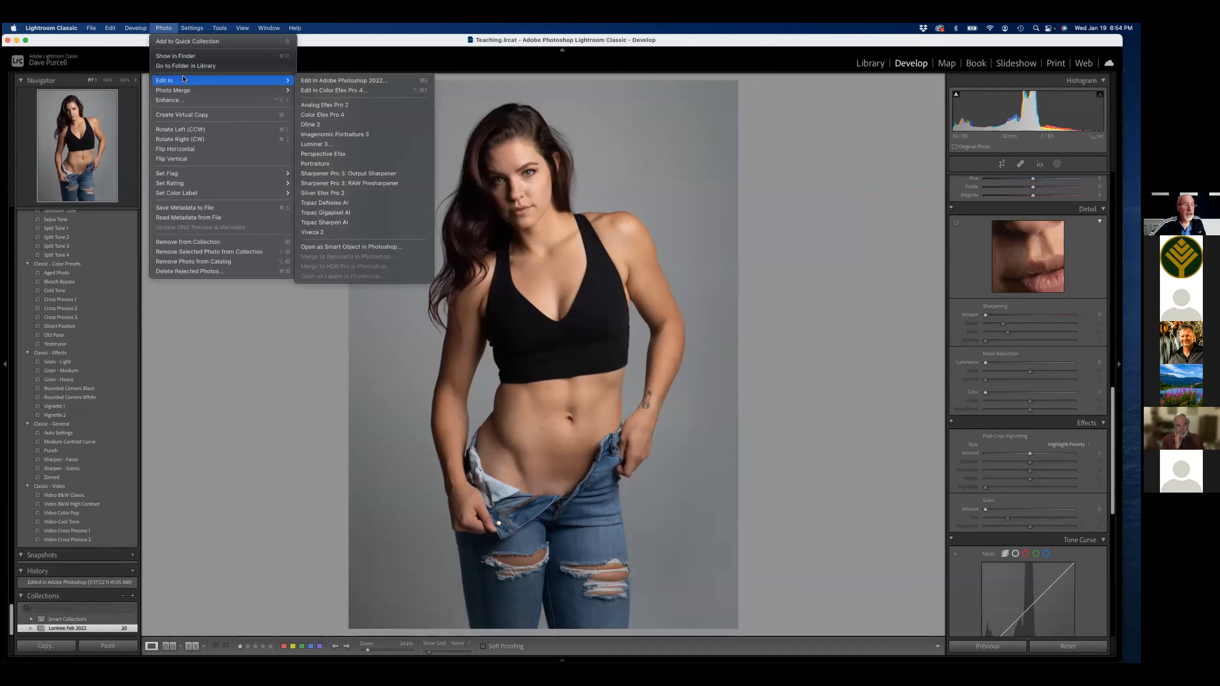
pyautogui.click(326, 81)
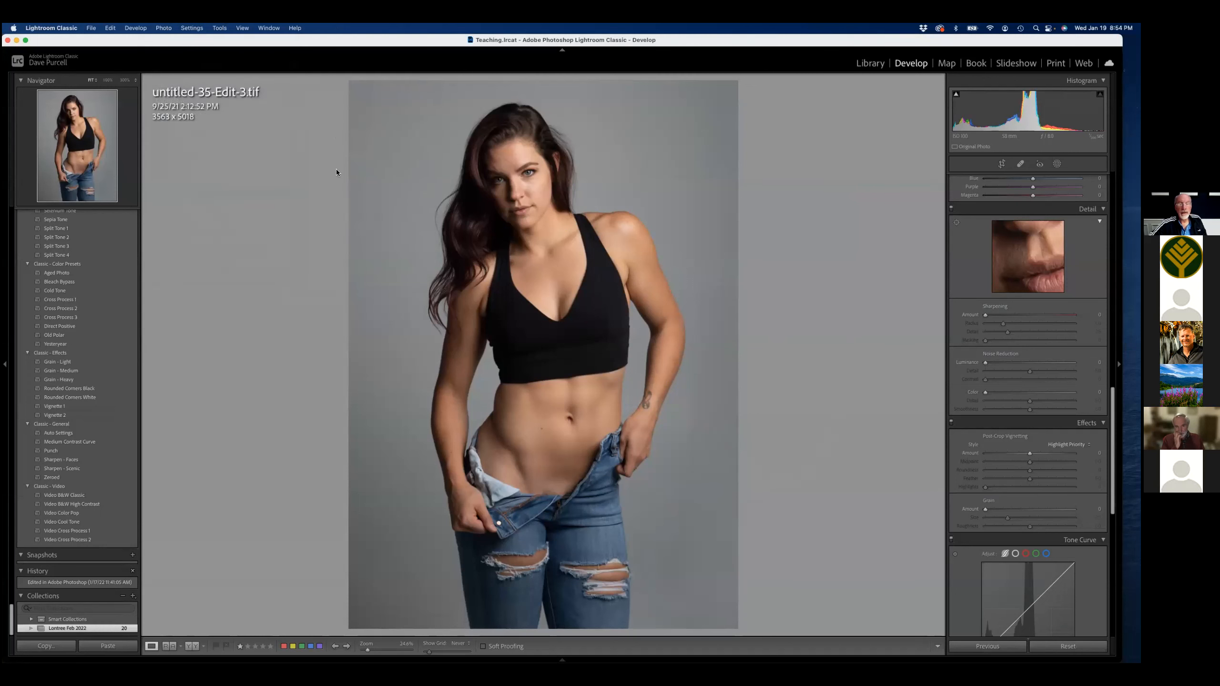
pyautogui.click(631, 288)
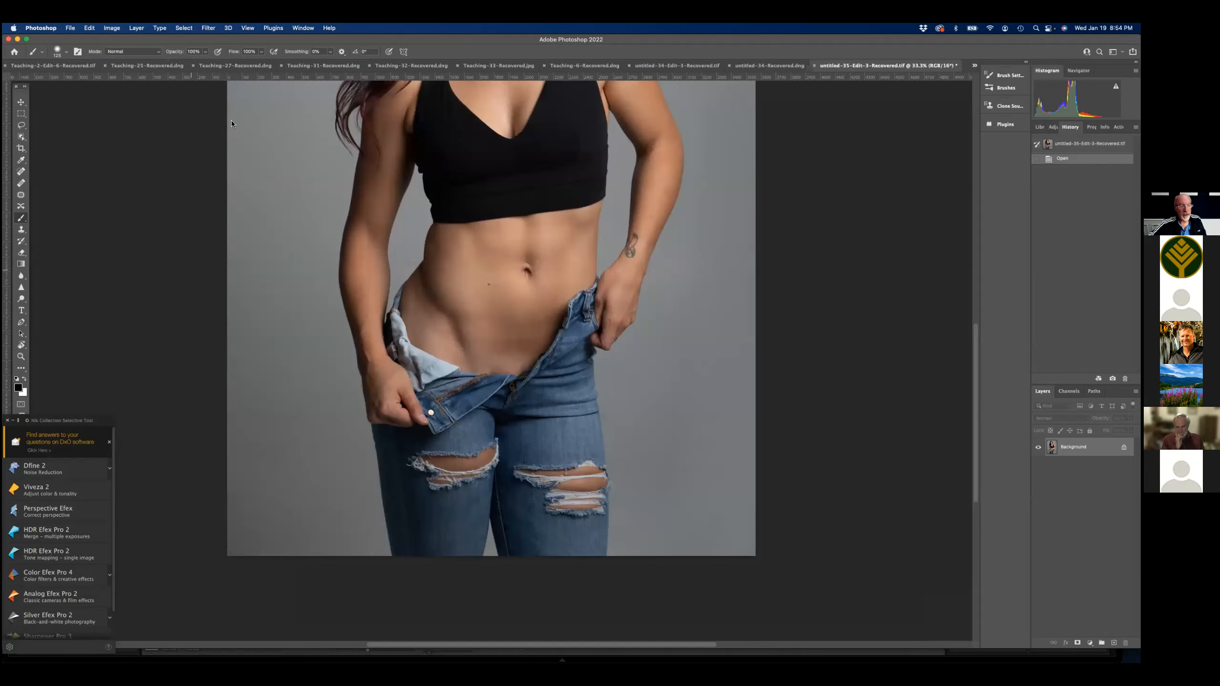
# - Fit the portrait on screen and open it in the Silver Efex Pro 2 filter
pyautogui.click(249, 28)
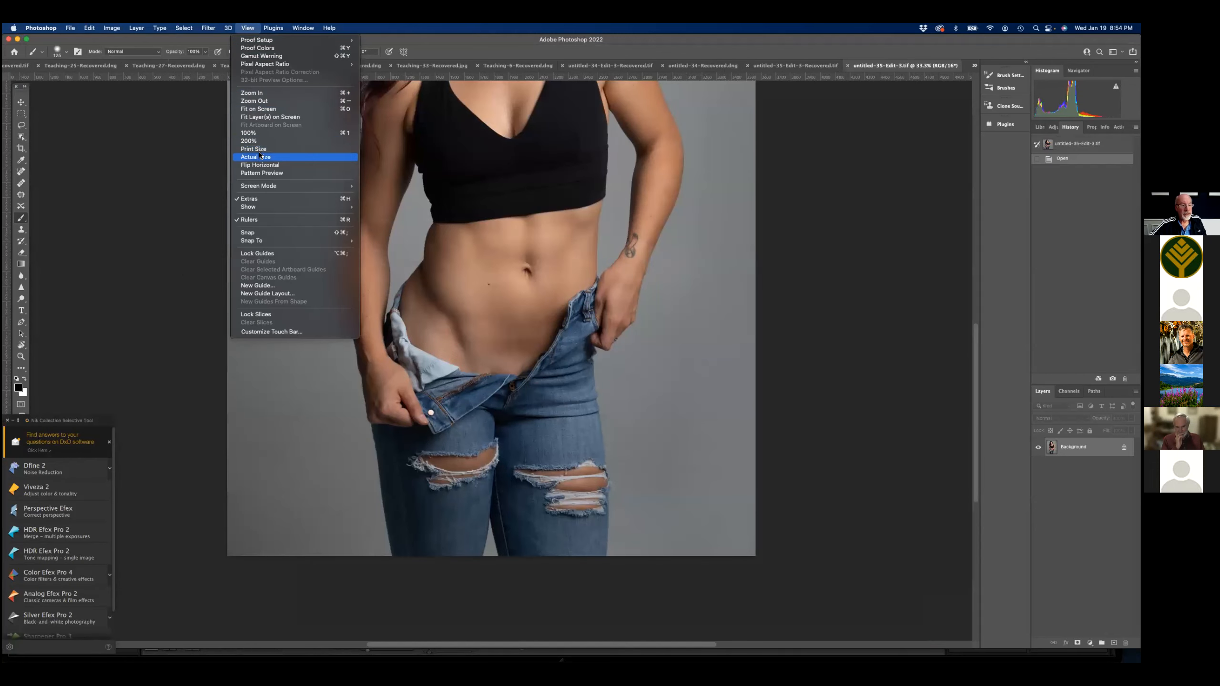
pyautogui.click(266, 109)
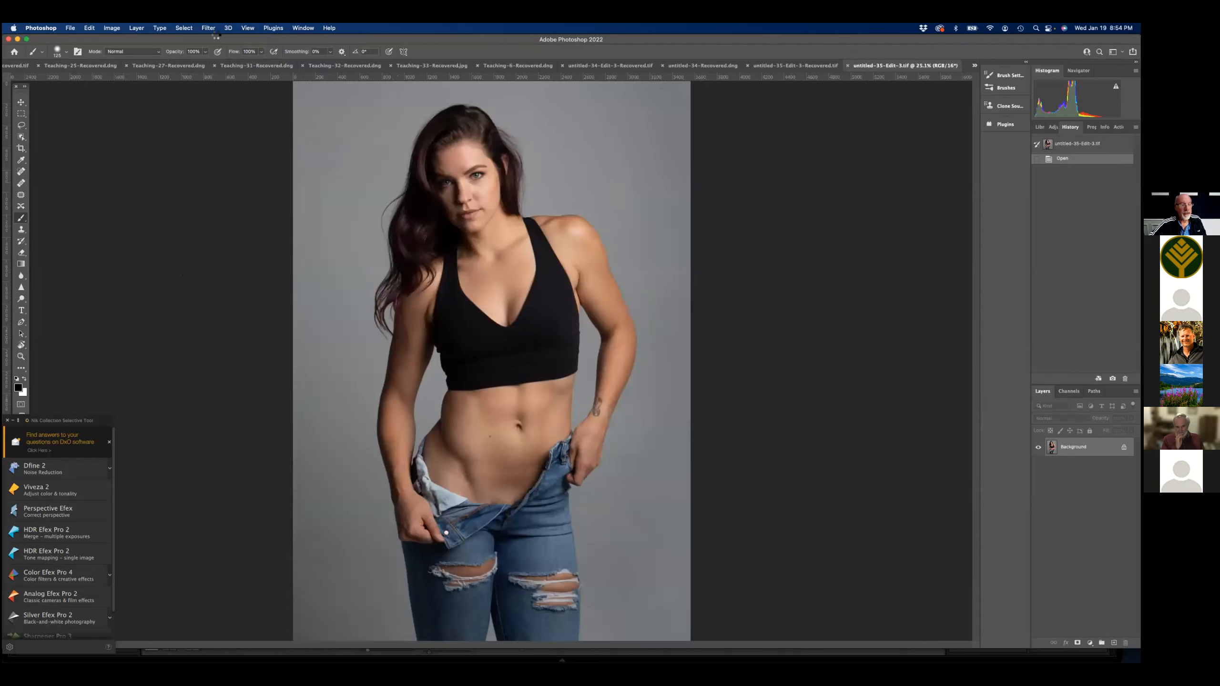
pyautogui.click(209, 28)
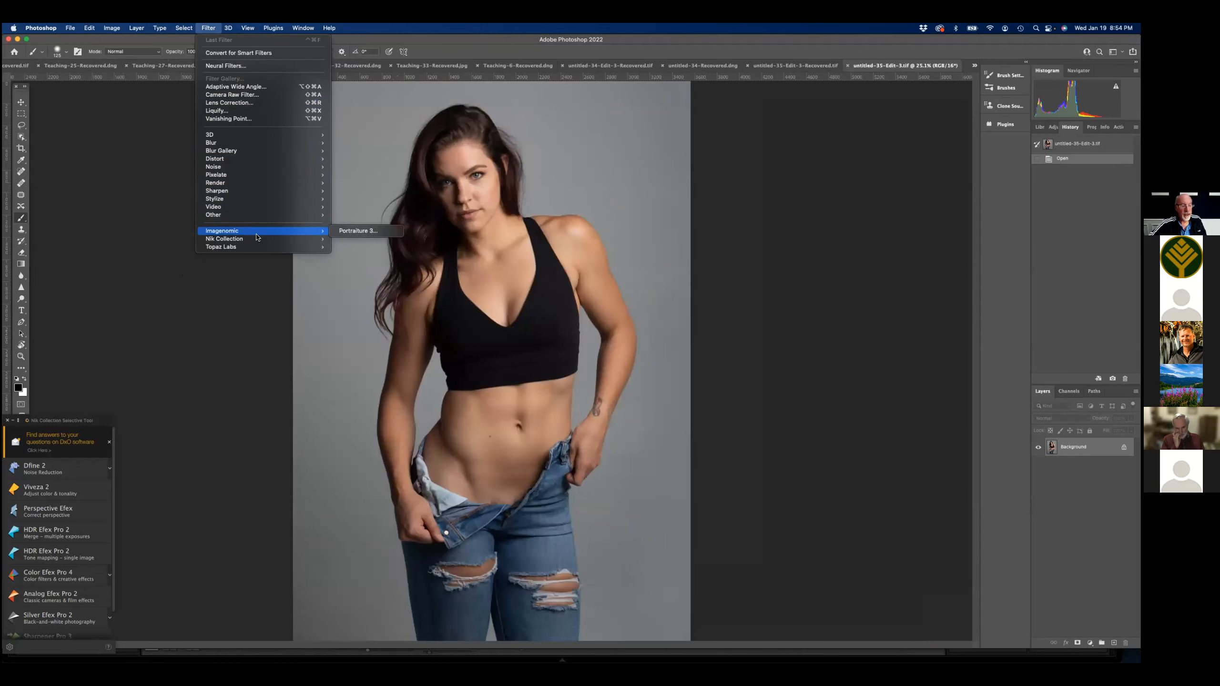
pyautogui.moveTo(276, 237)
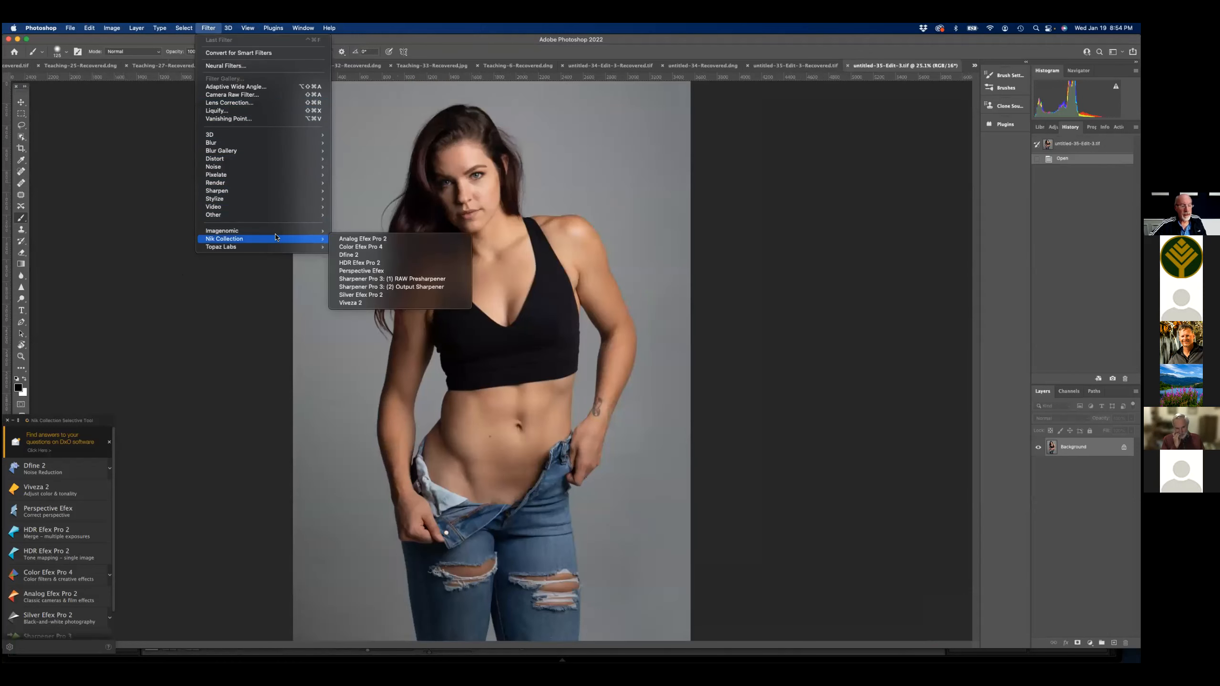
pyautogui.click(359, 294)
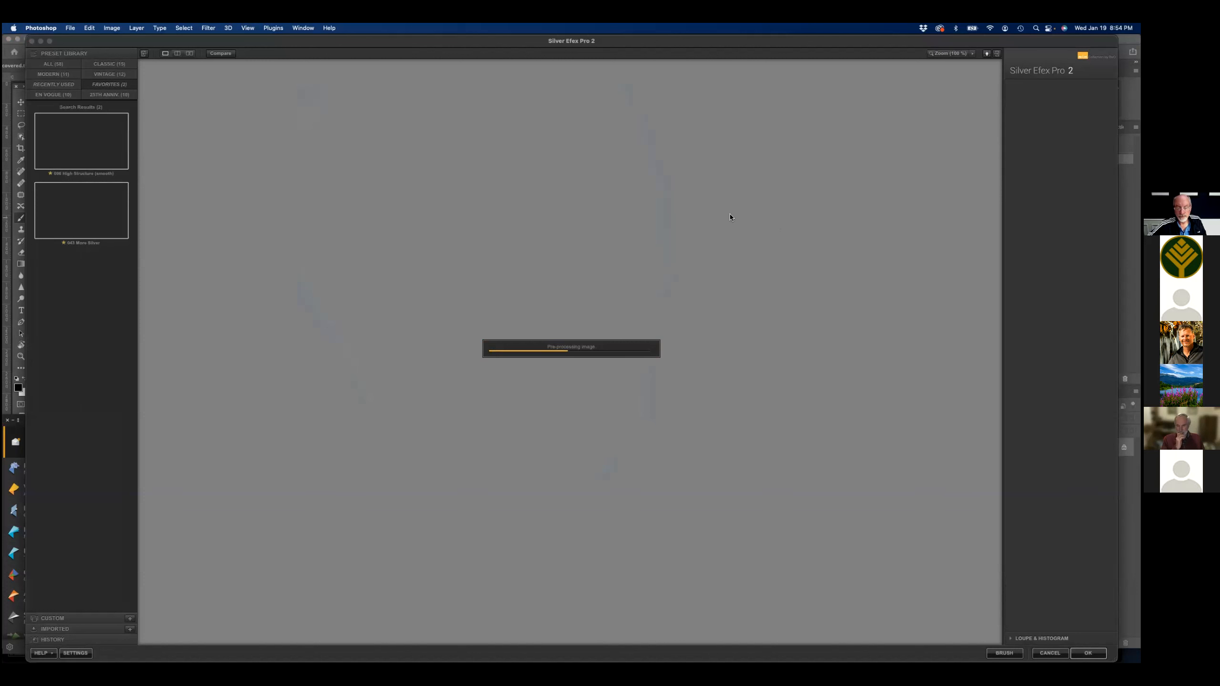
# - Apply the favourite preset More Silver with a red color filter, increase the filter's hue, and accept the black-and-white conversion
pyautogui.click(129, 155)
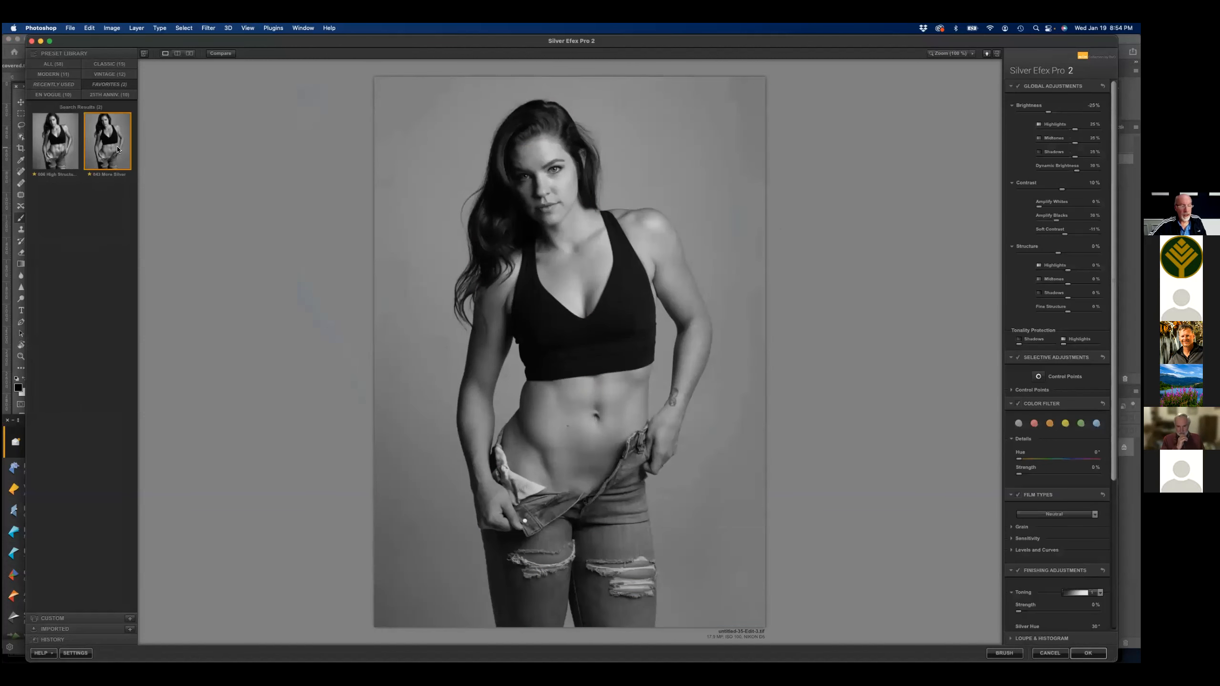
pyautogui.click(1035, 423)
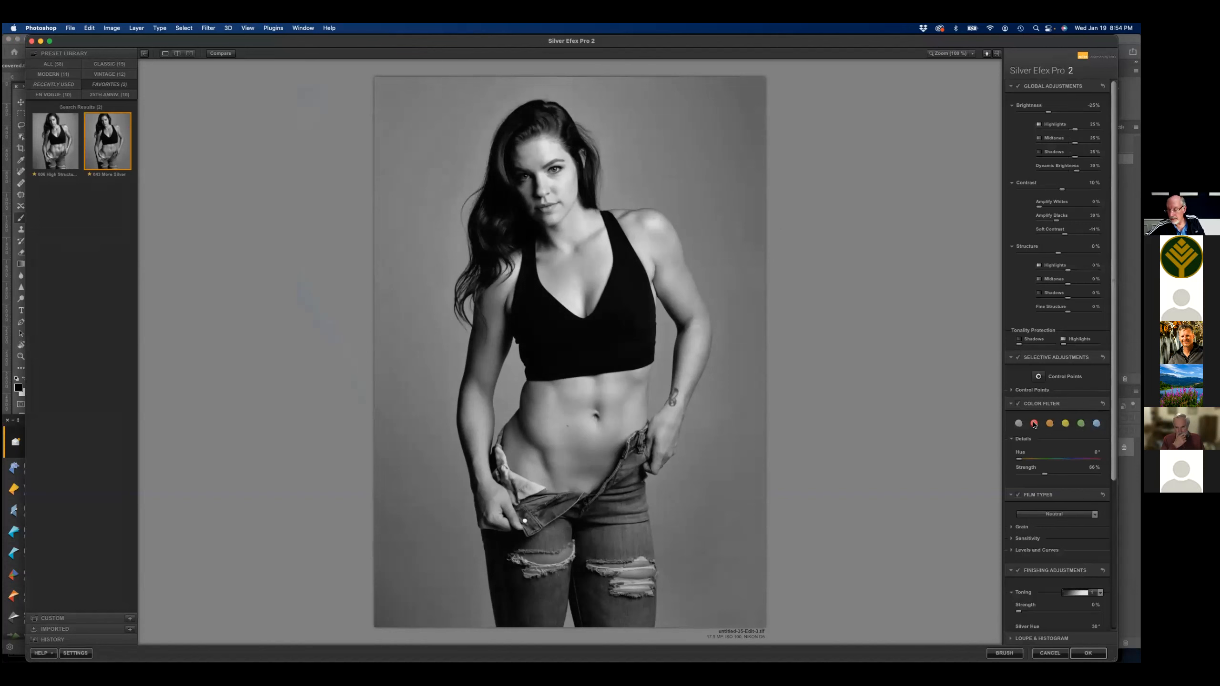
pyautogui.moveTo(1019, 459); pyautogui.dragTo(1047, 456)
pyautogui.click(1087, 652)
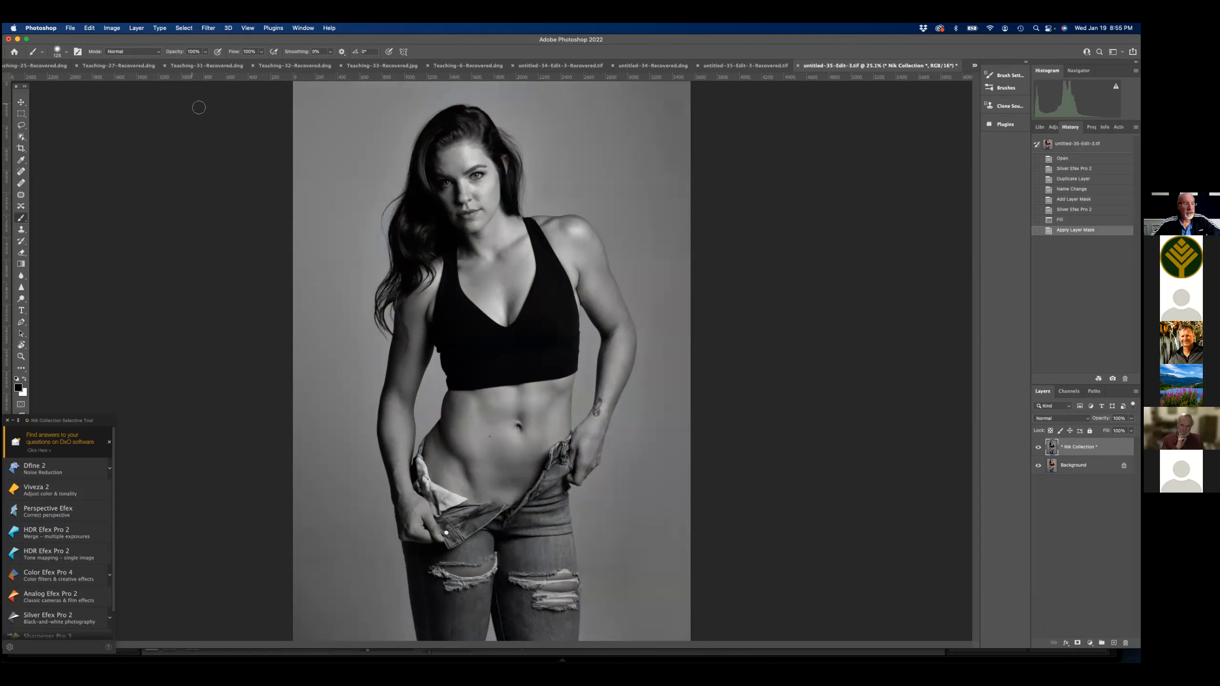
# - Flatten the black-and-white portrait into a single layer and save the file
pyautogui.click(136, 28)
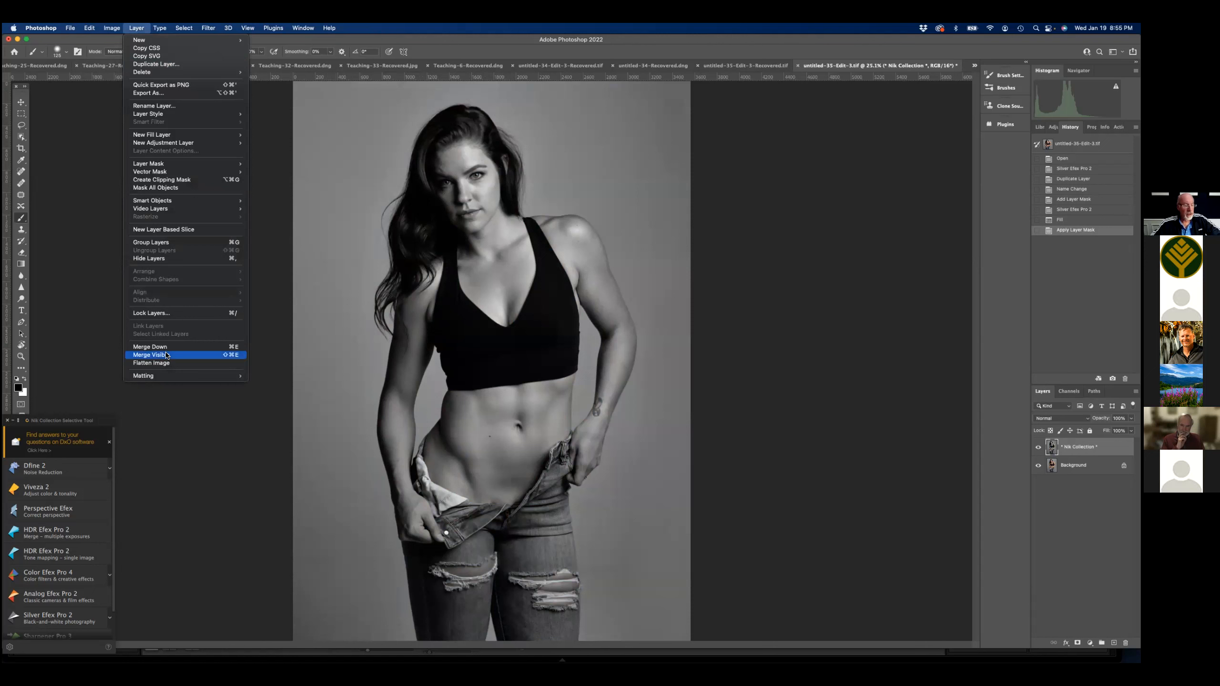
pyautogui.press('Escape')
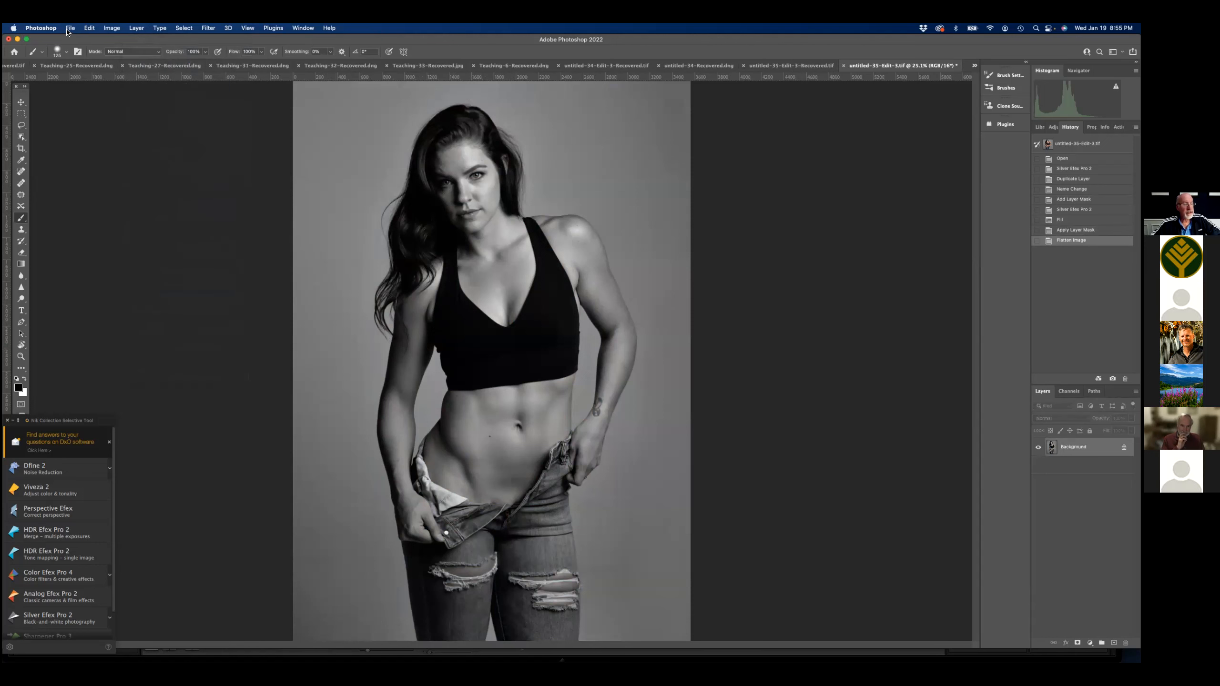
pyautogui.click(77, 30)
pyautogui.click(87, 116)
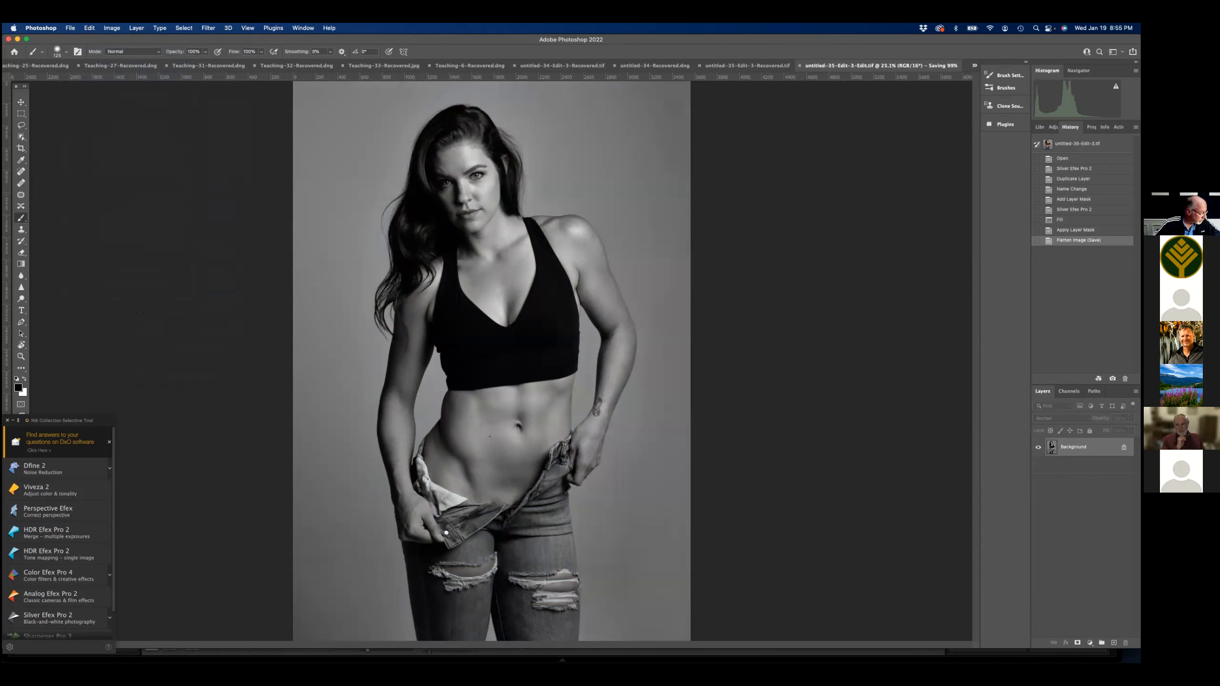
# - Switch to Lightroom Classic and select the color version of the portrait, untitled-35-Edit-3.tif, next to the black-and-white edit
pyautogui.press('super+Tab')
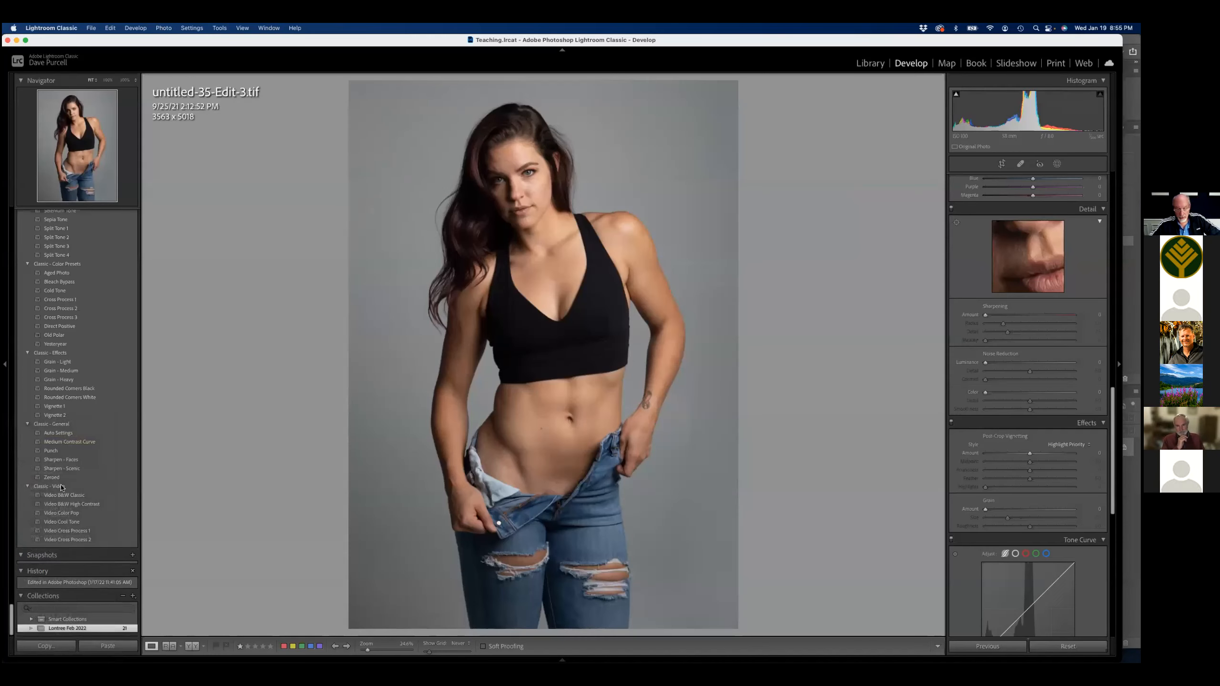
pyautogui.moveTo(697, 655)
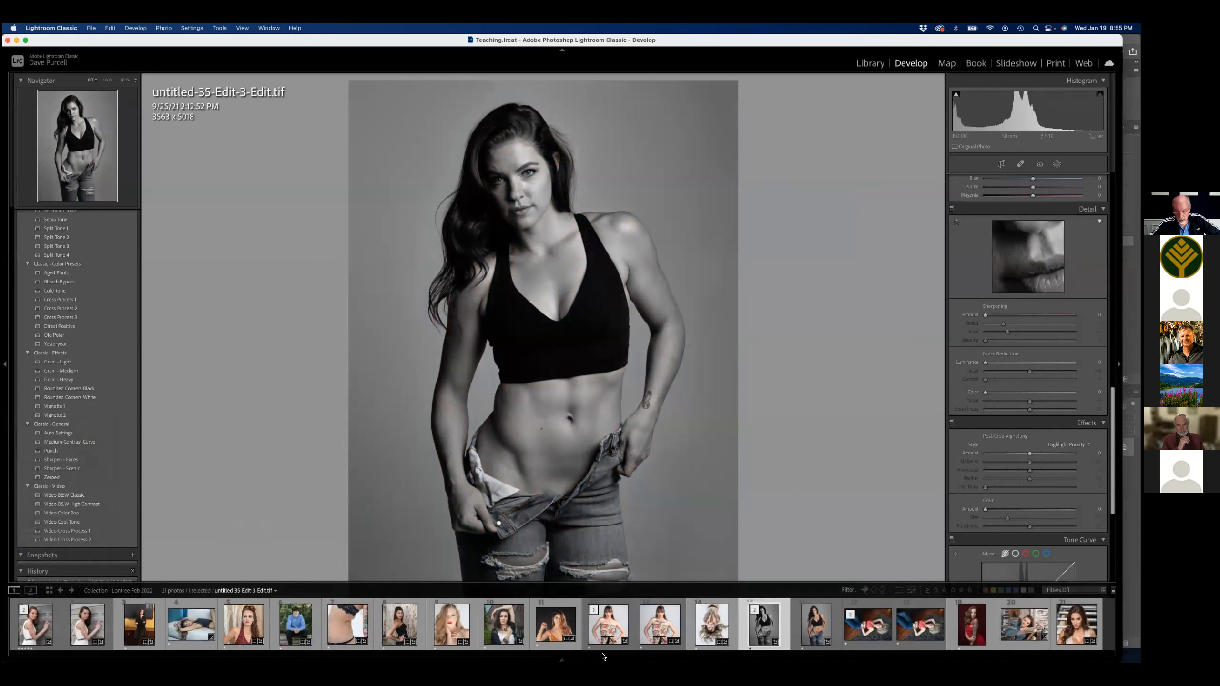
pyautogui.click(810, 630)
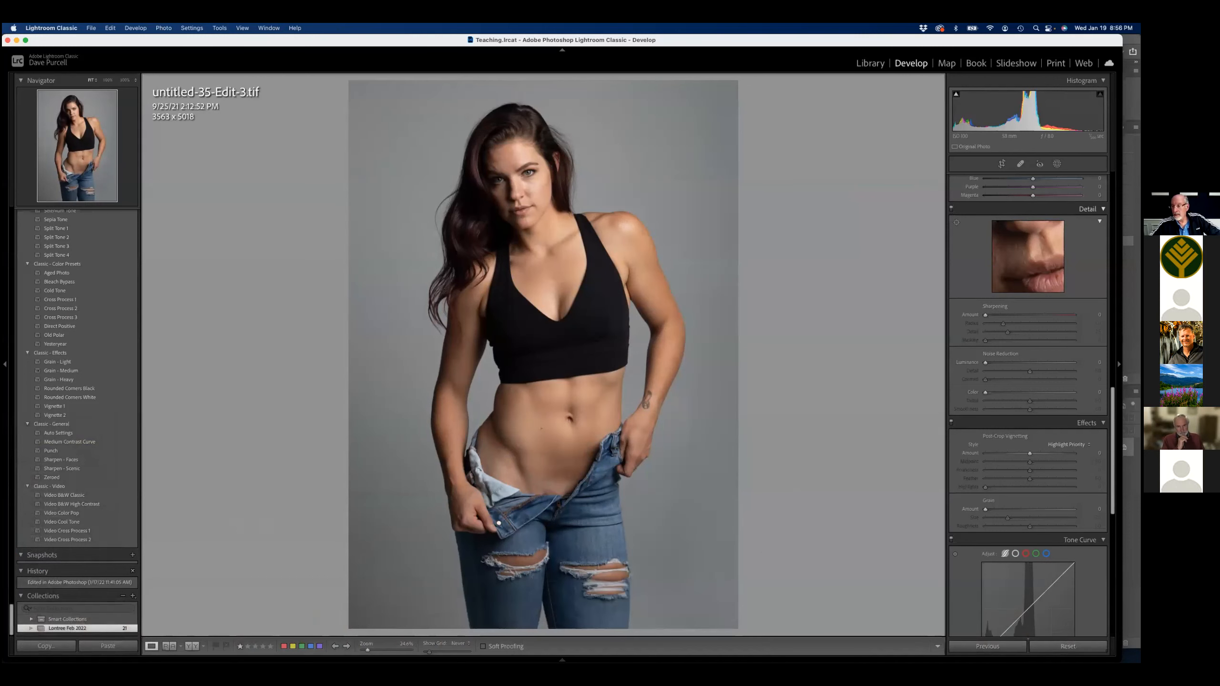
# - Preview the black-and-white profiles on the color portrait, apply the B&W Blue Filter profile, and close the Profile Browser
pyautogui.scroll(15, 966, 207)
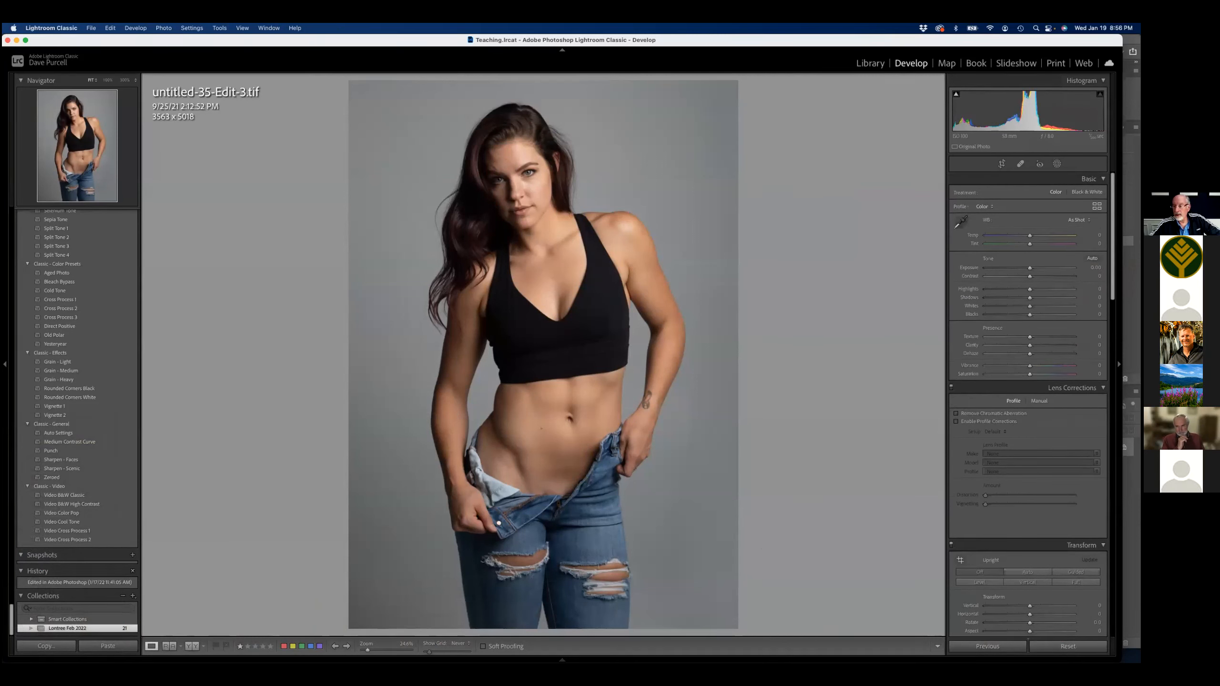
pyautogui.click(1097, 206)
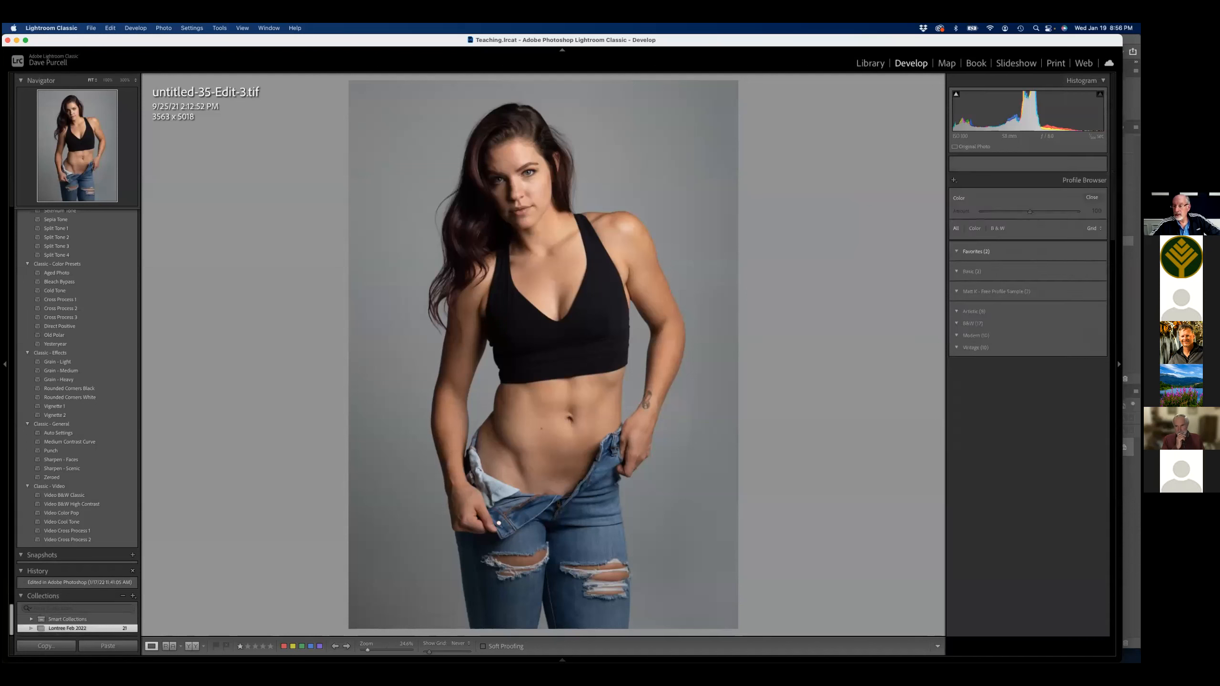
pyautogui.scroll(-15, 1026, 457)
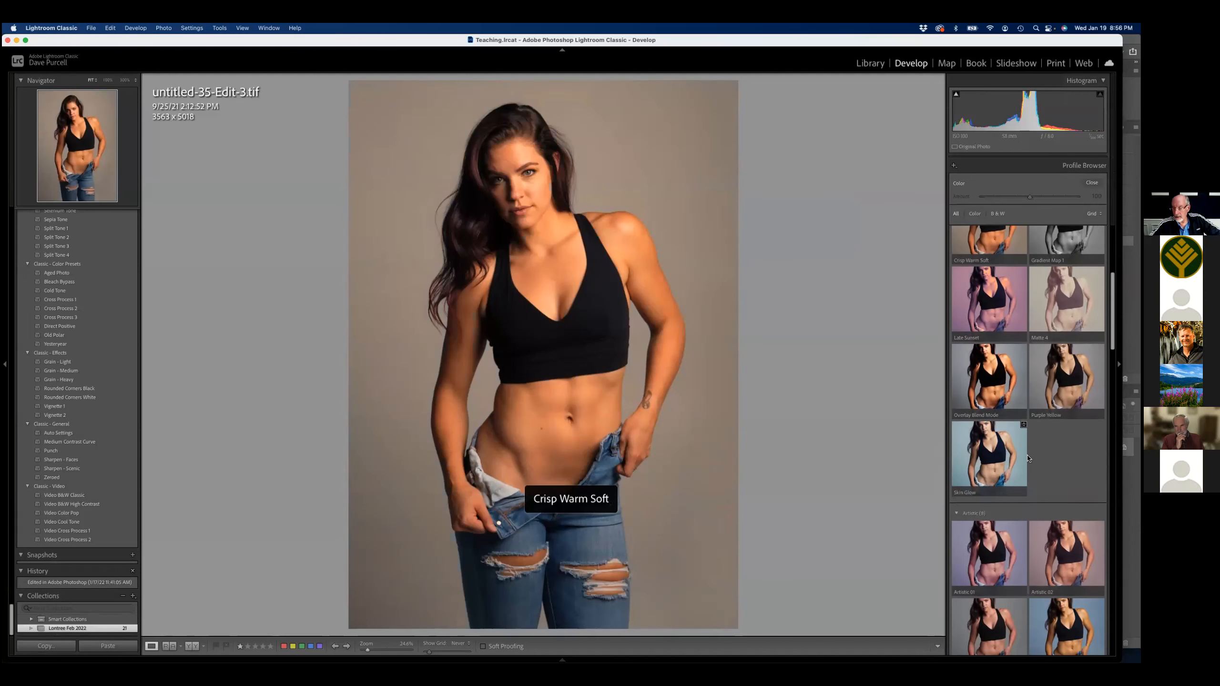
pyautogui.scroll(-10, 1026, 457)
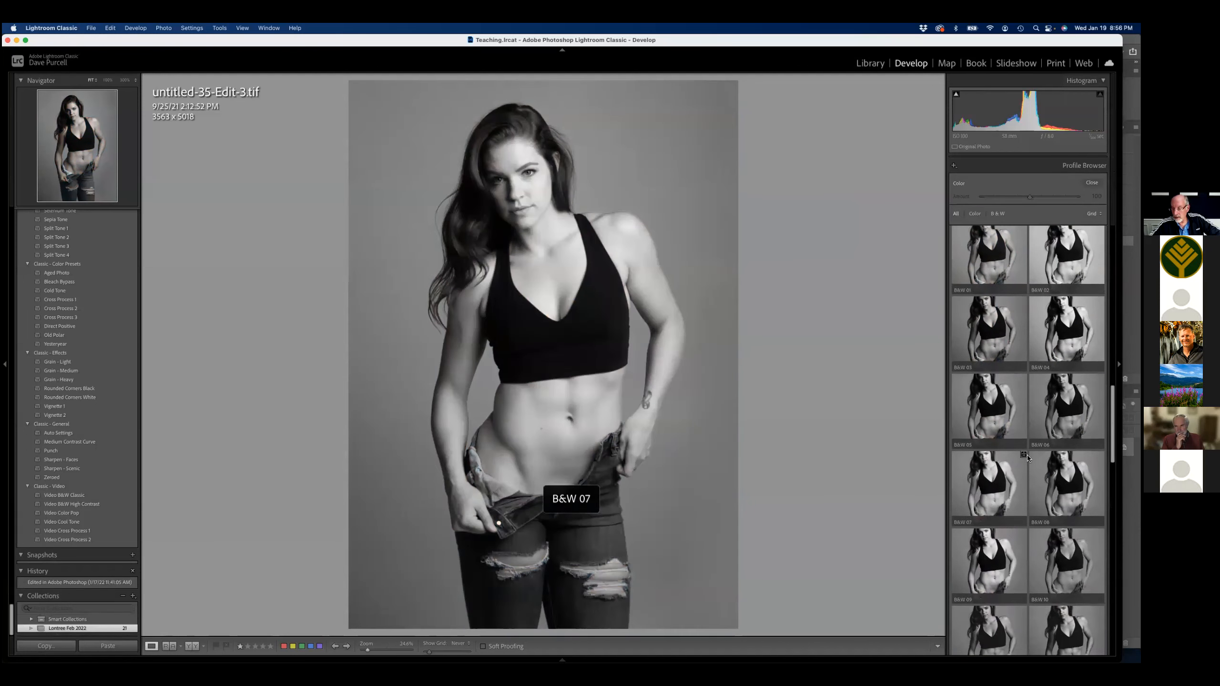
pyautogui.scroll(3, 1028, 458)
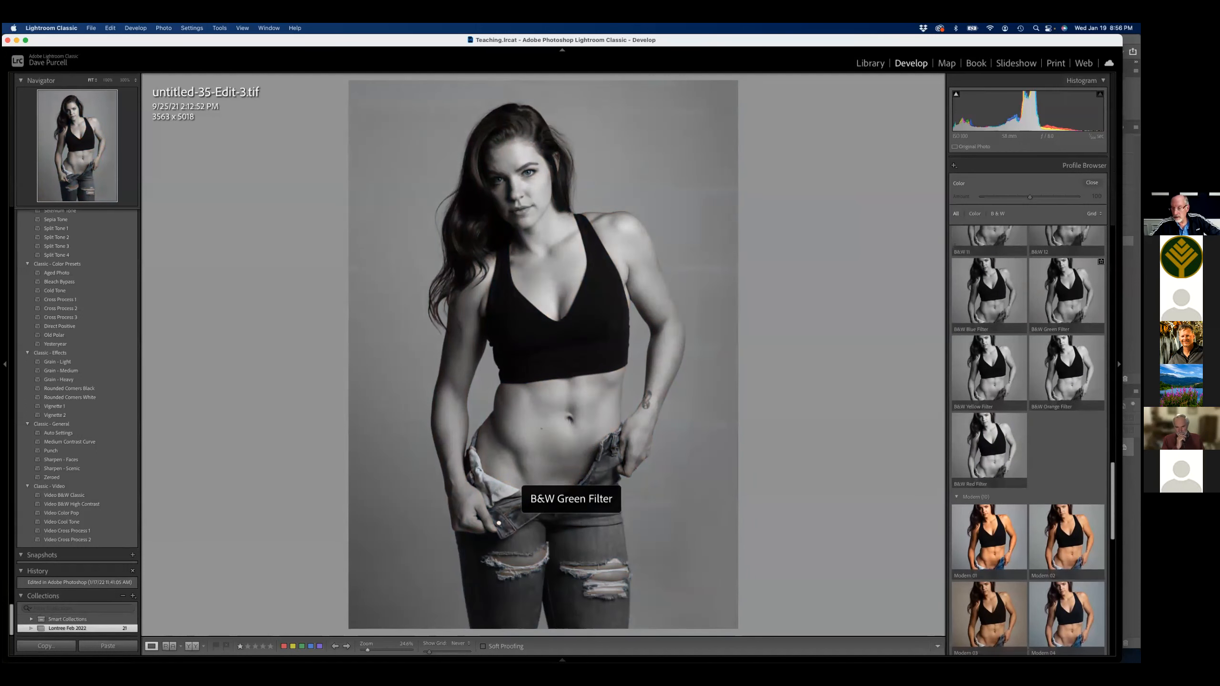
pyautogui.click(985, 296)
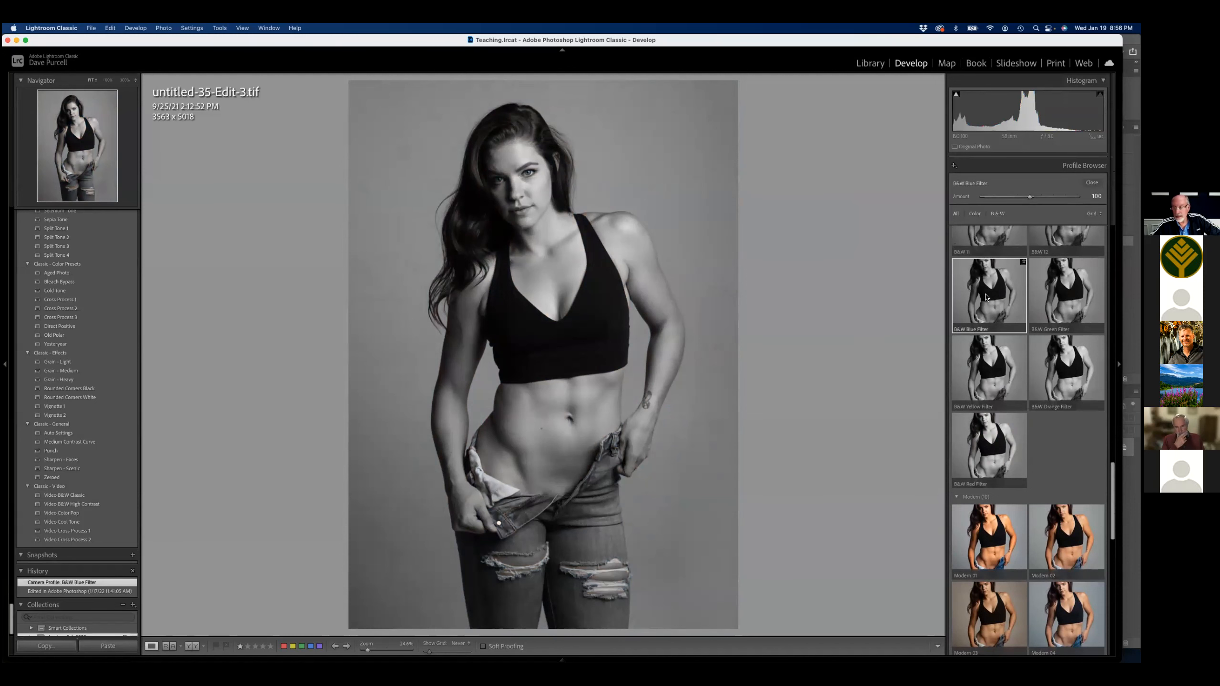
pyautogui.scroll(4, 1056, 375)
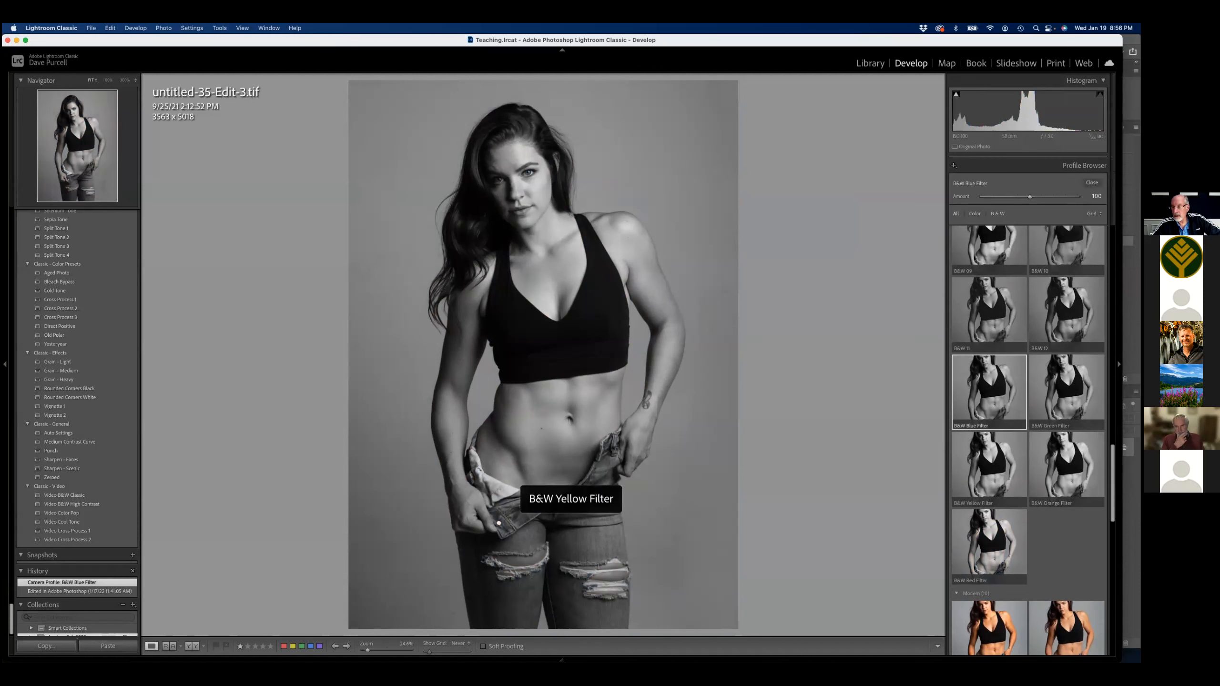
pyautogui.click(1092, 182)
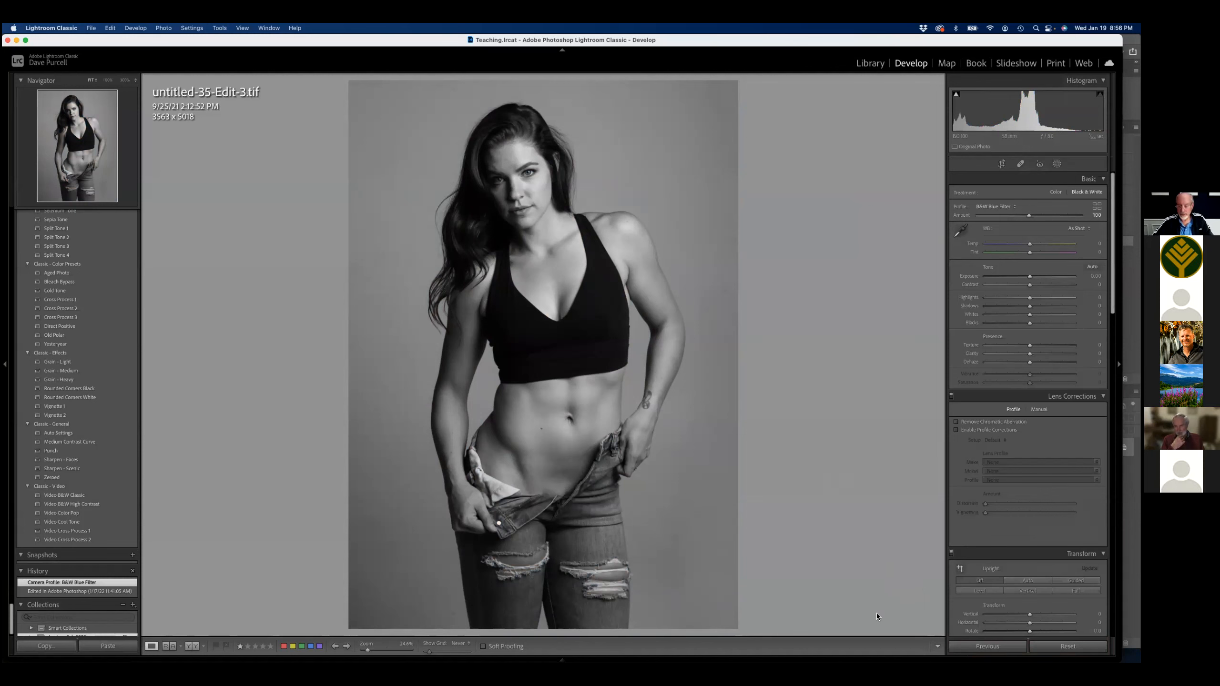
pyautogui.moveTo(958, 656)
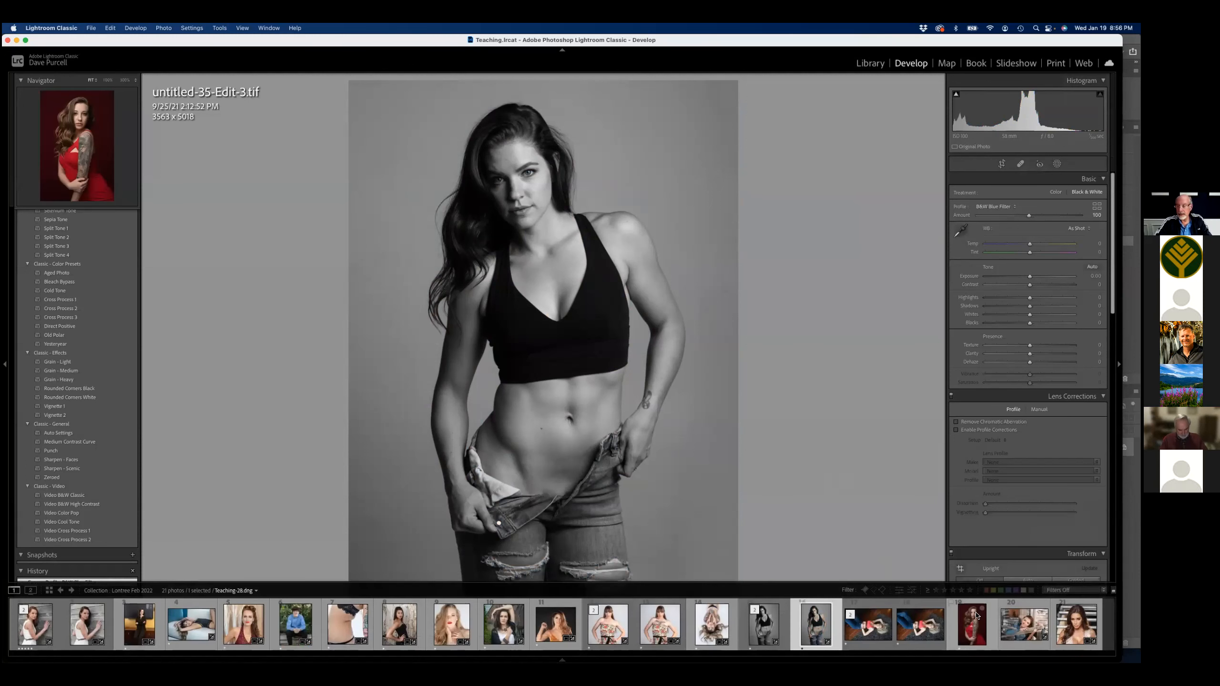